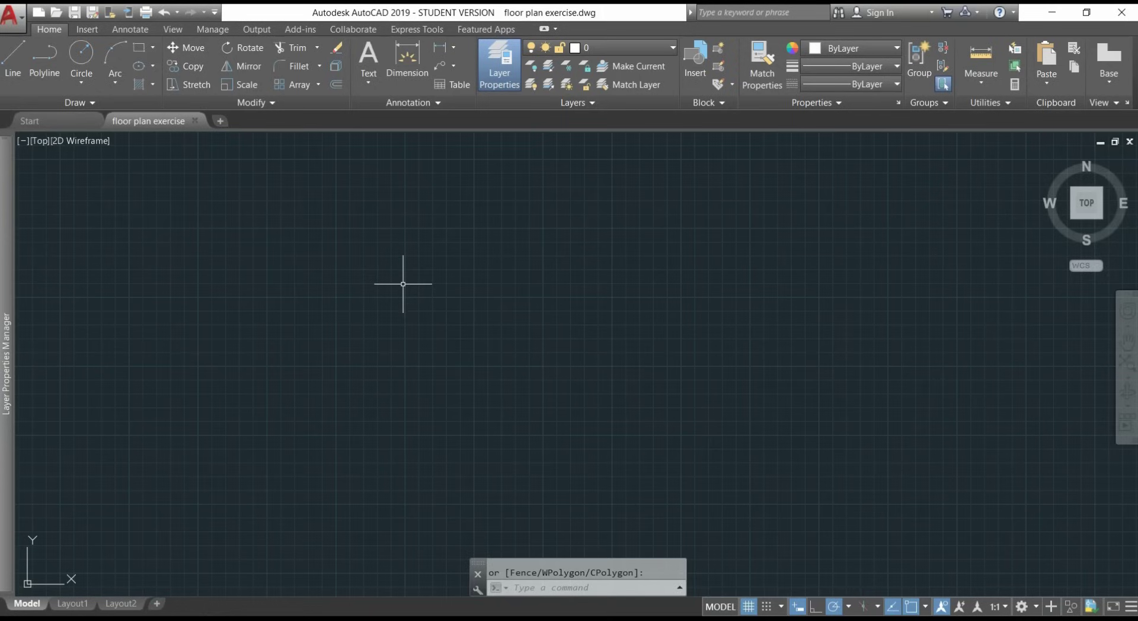
# Step: Configure the drawing units to decimal lengths with 0.00 precision, decimal degrees and meters for the insertion scale
pyautogui.write('UNITs')
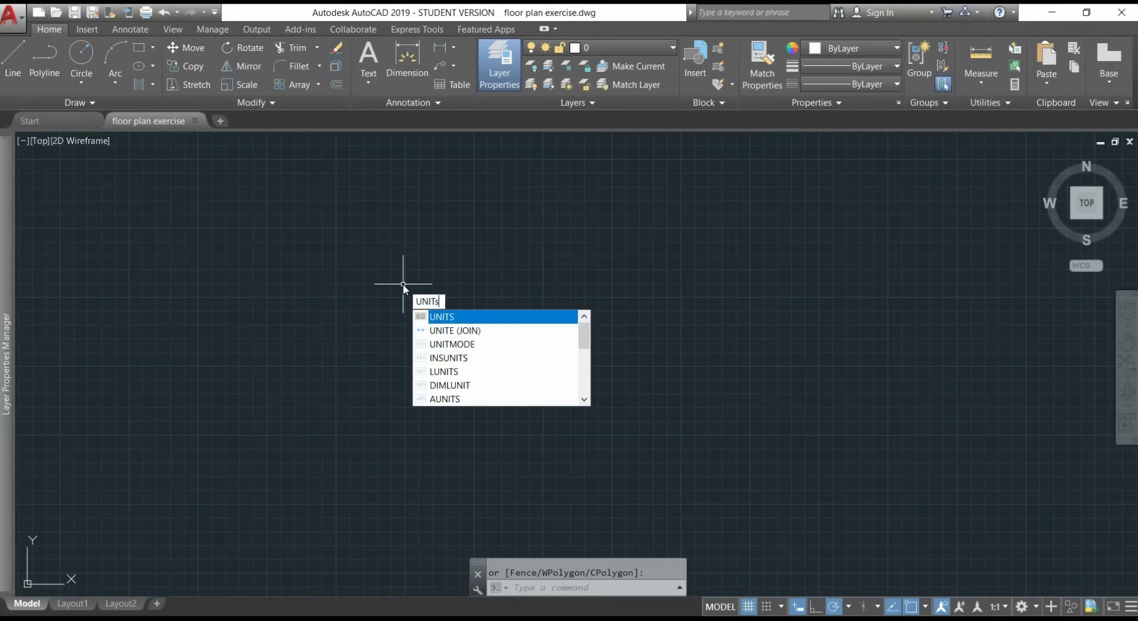
pyautogui.press('Return')
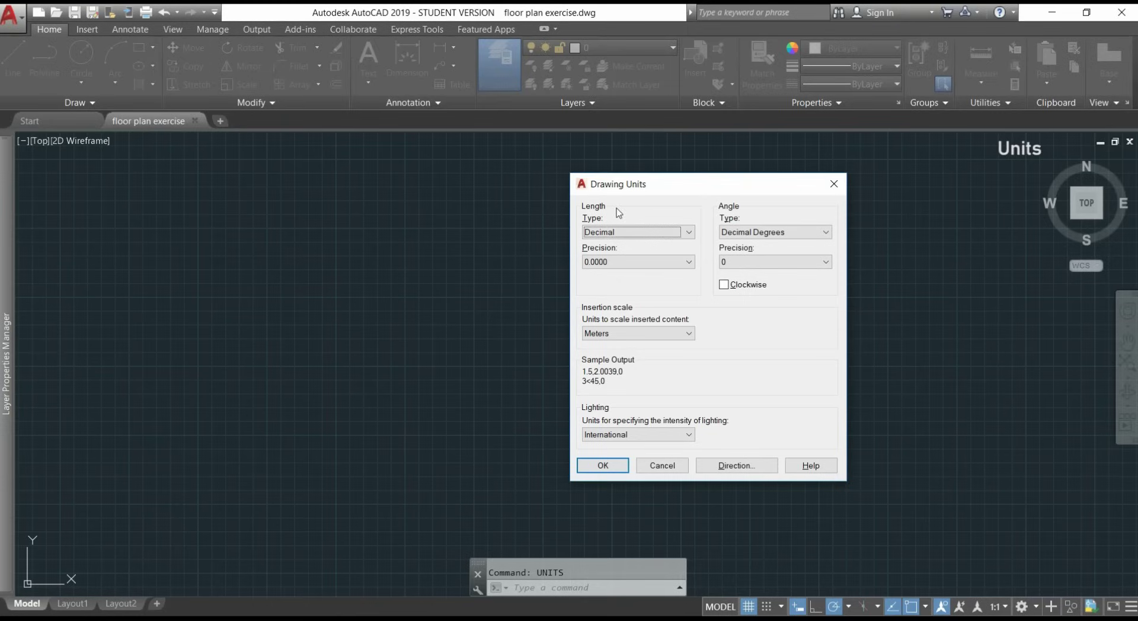
pyautogui.click(689, 232)
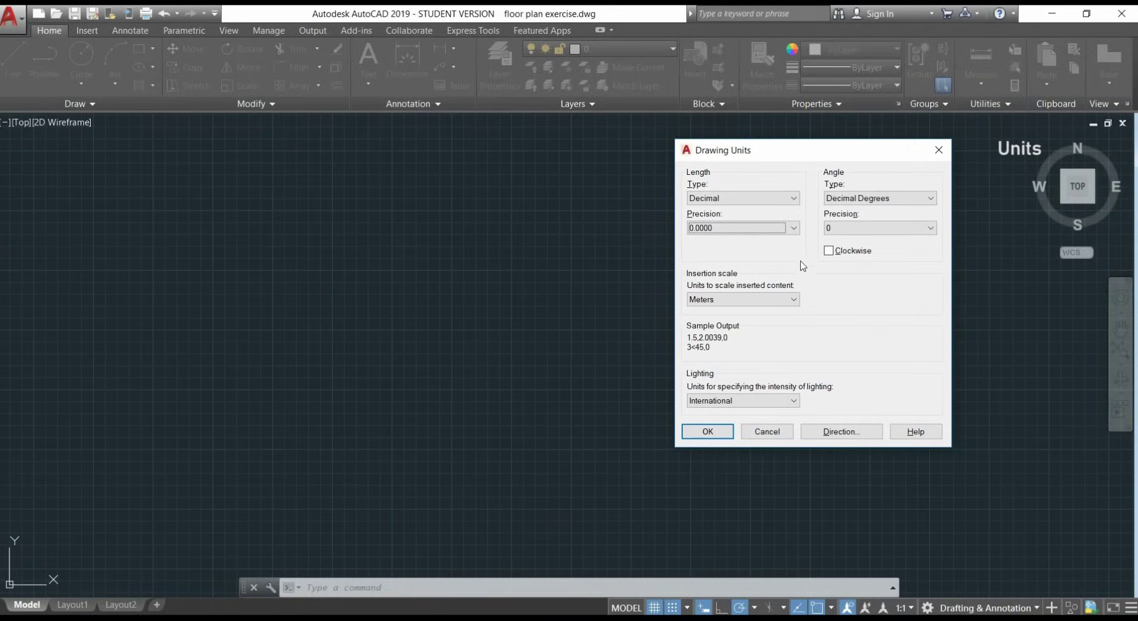
pyautogui.click(793, 230)
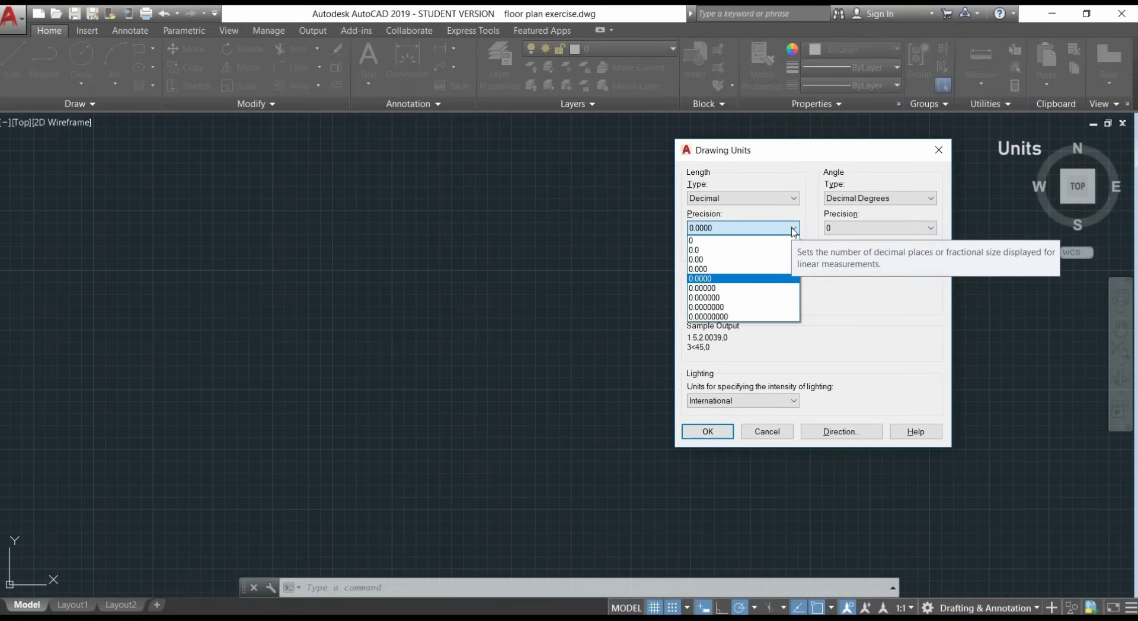
pyautogui.click(789, 259)
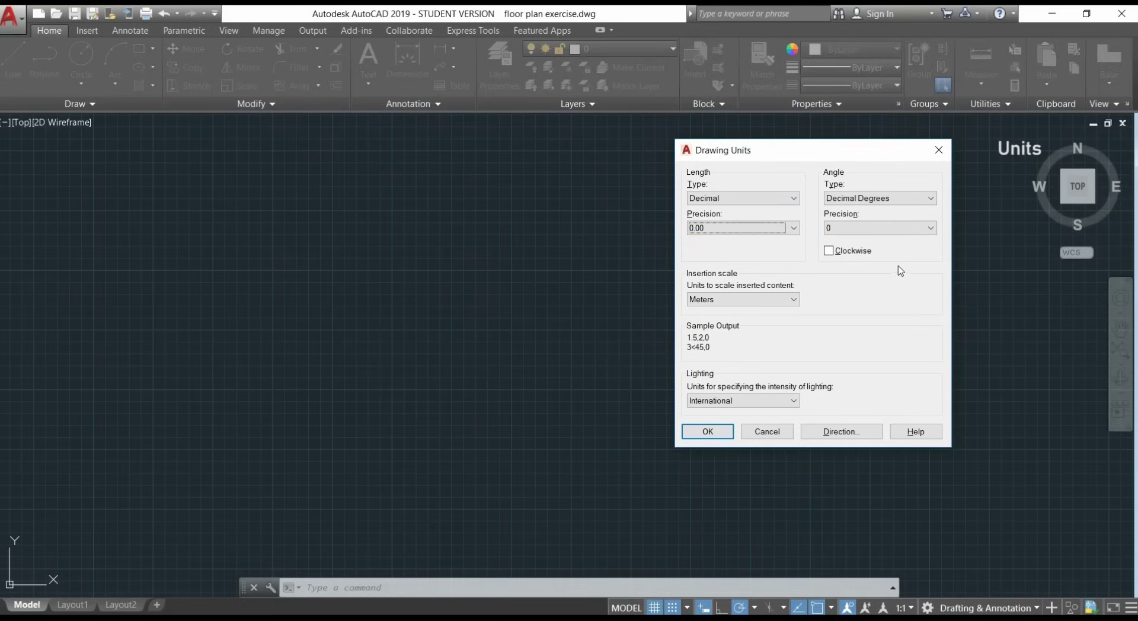
pyautogui.click(931, 200)
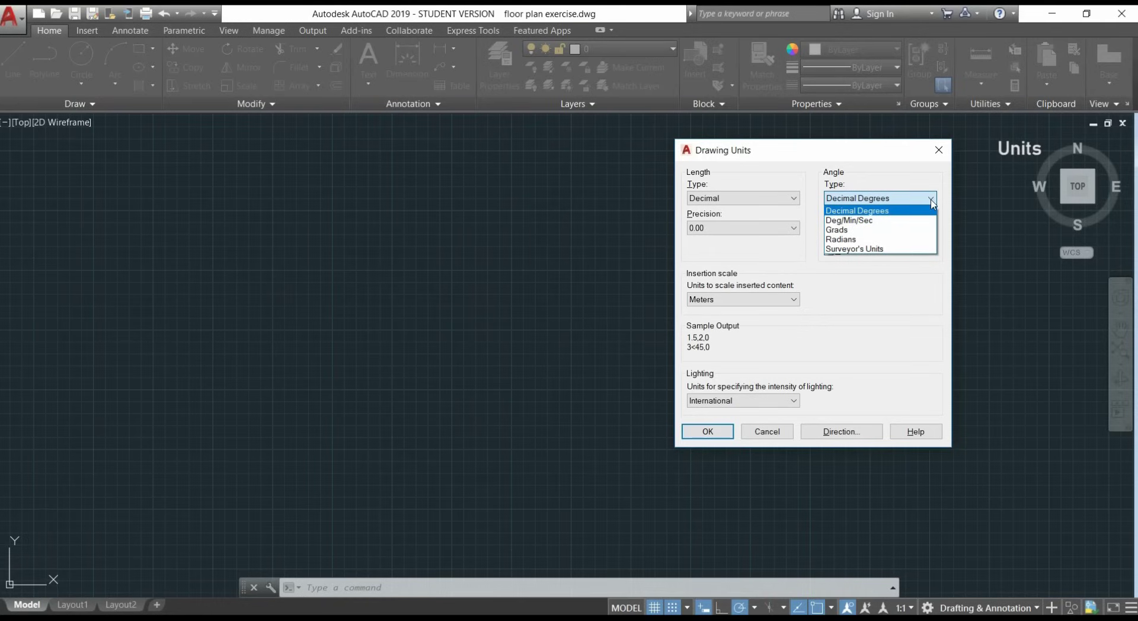
pyautogui.click(844, 309)
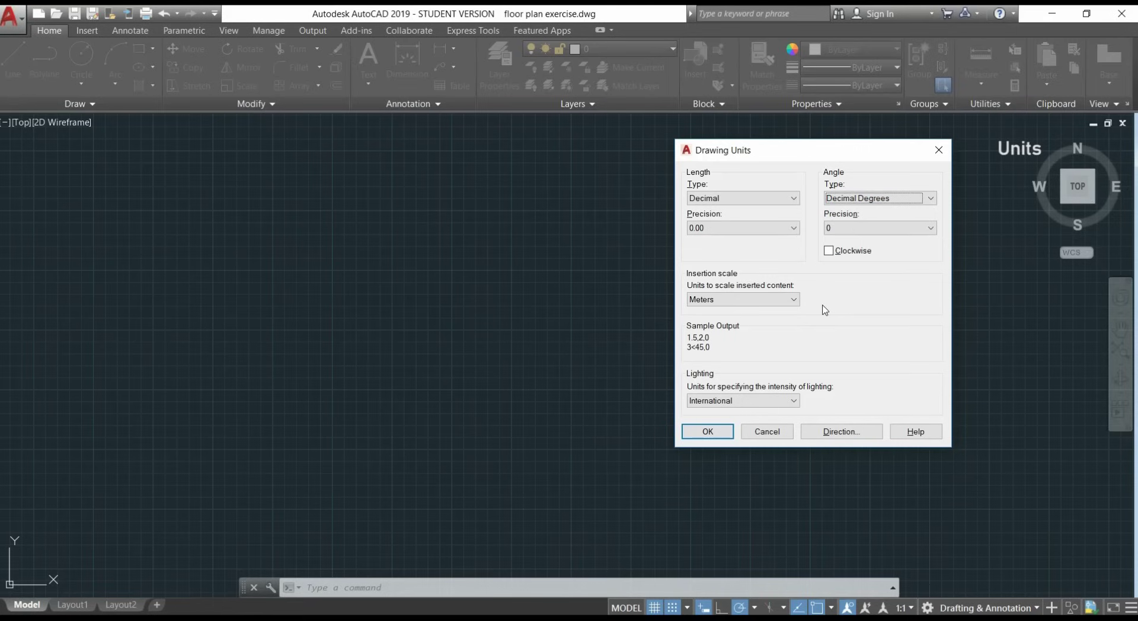
pyautogui.click(794, 300)
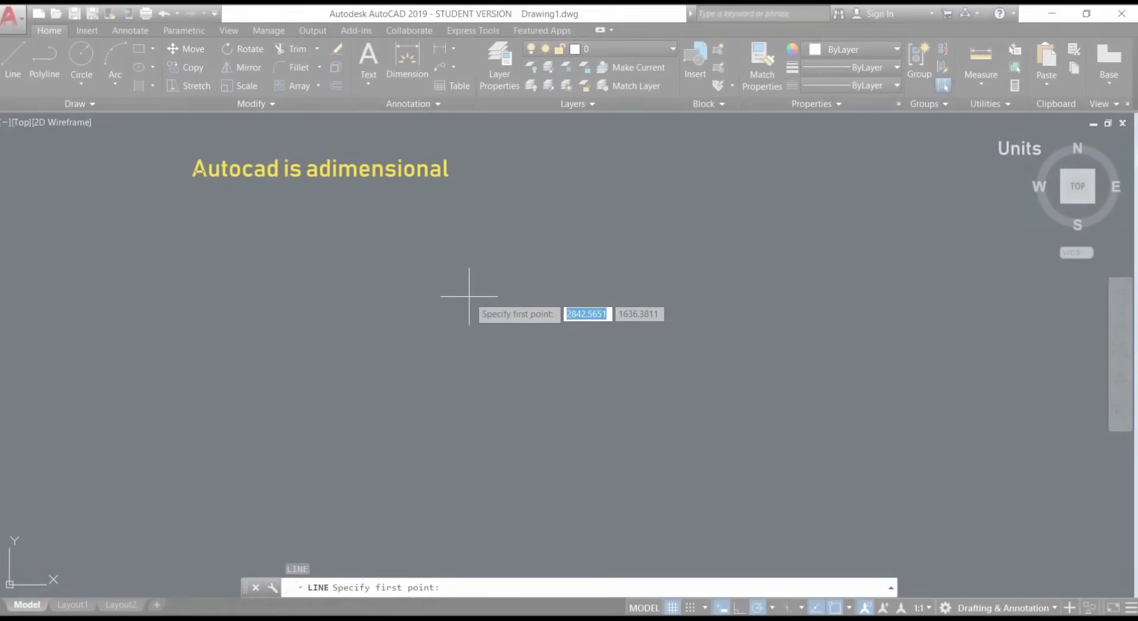
# Step: In Drawing1.dwg, draw a roughly horizontal line with a length of 1 unit
pyautogui.click(469, 296)
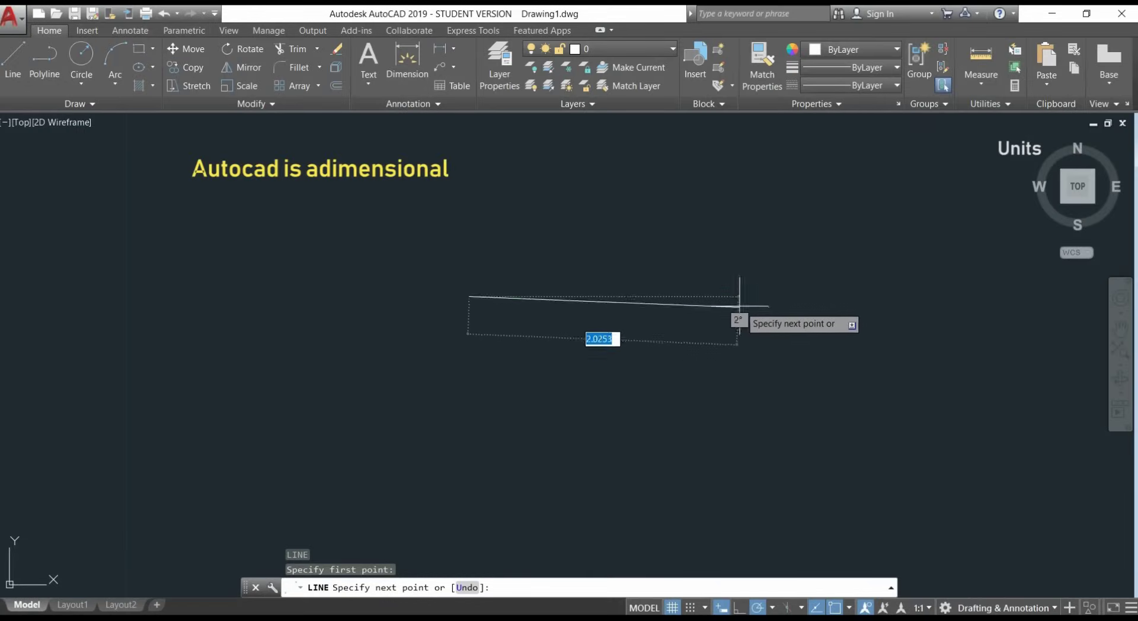
pyautogui.write('1')
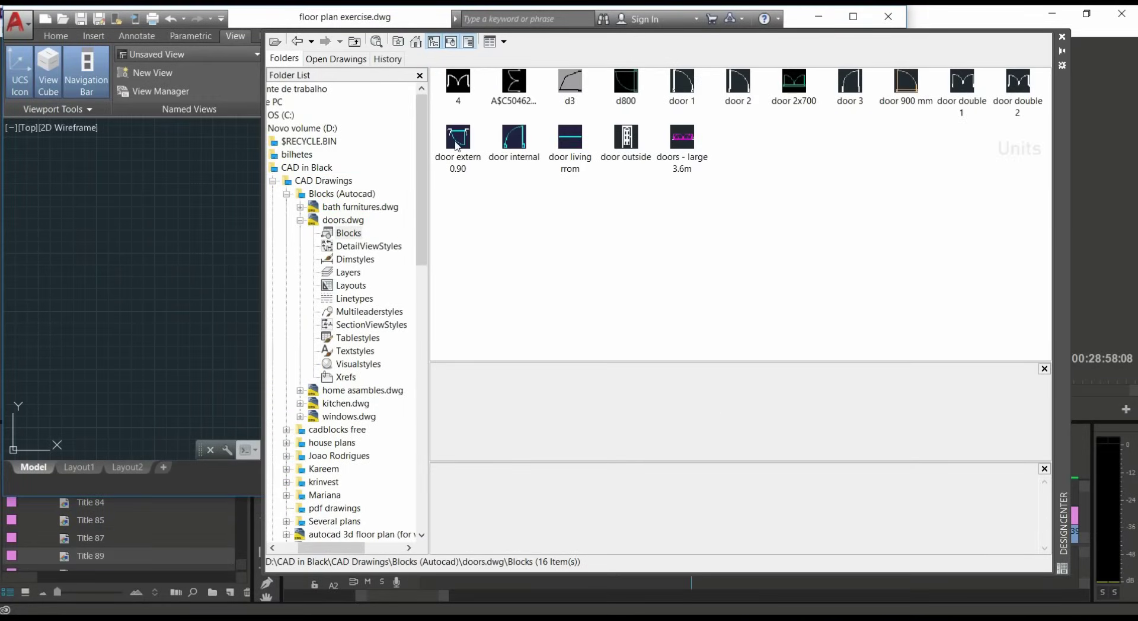
# Step: Insert the "door extern 0.90" block from doors.dwg at scale 1 and place it in the empty drawing
pyautogui.doubleClick(457, 137)
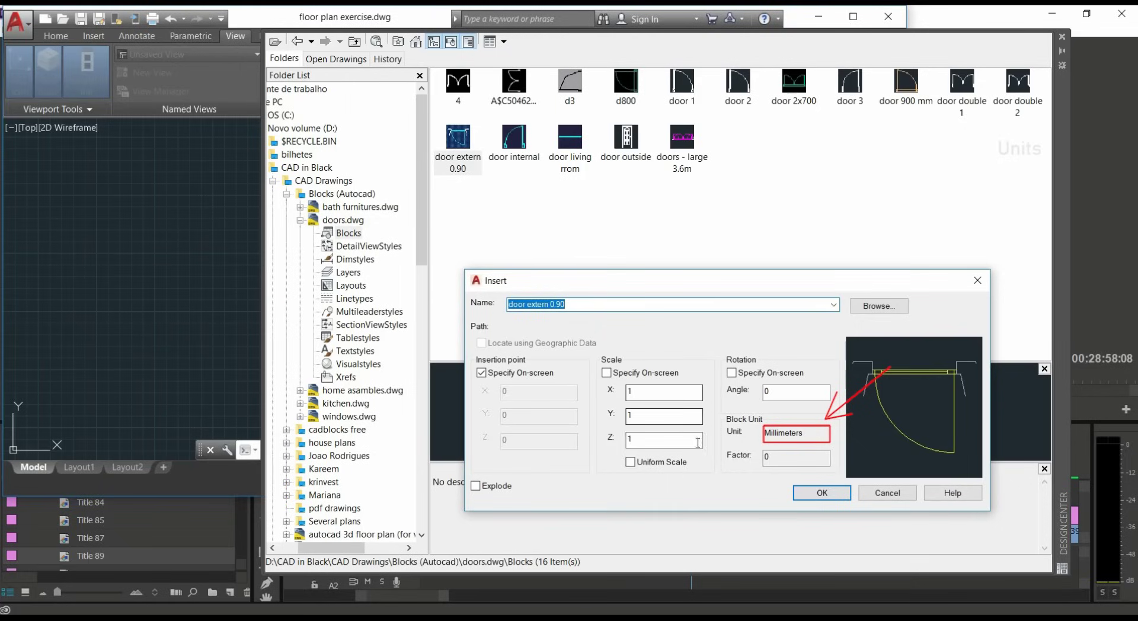
pyautogui.click(812, 493)
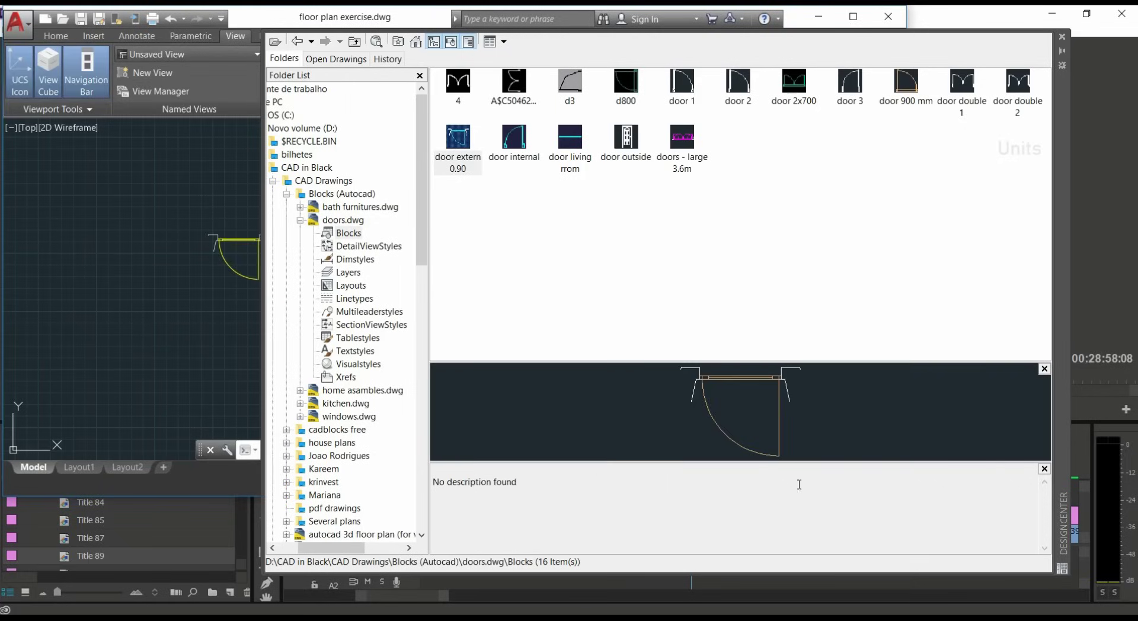
pyautogui.click(148, 244)
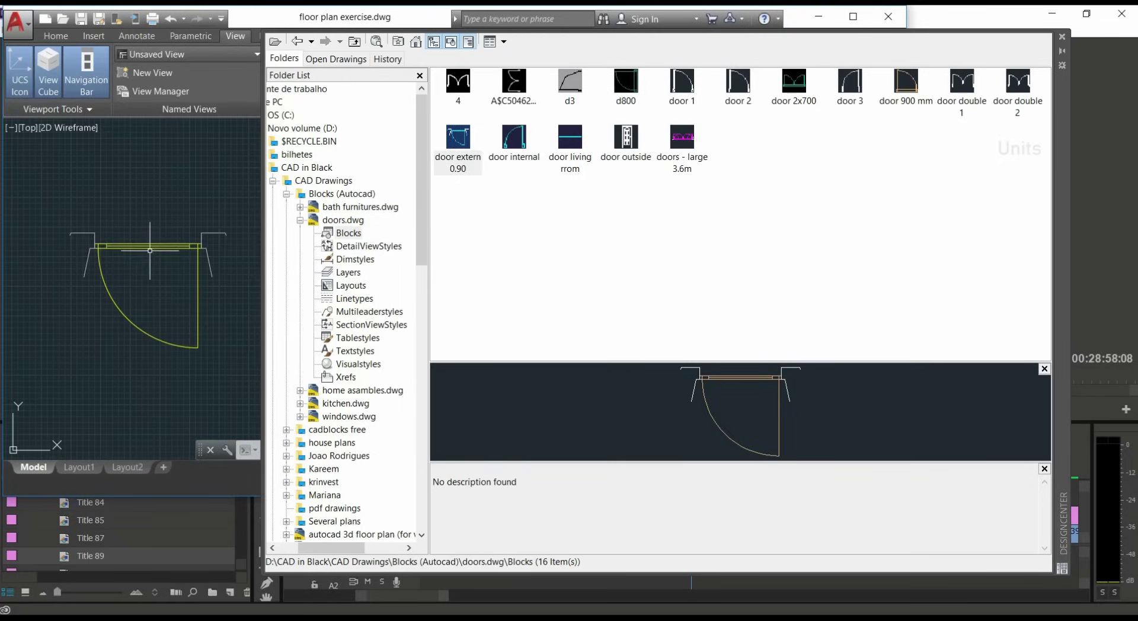
# Step: Measure the width of the inserted door with DIST, starting at the frame's upper-left corner
pyautogui.write('DI')
pyautogui.press('Return')
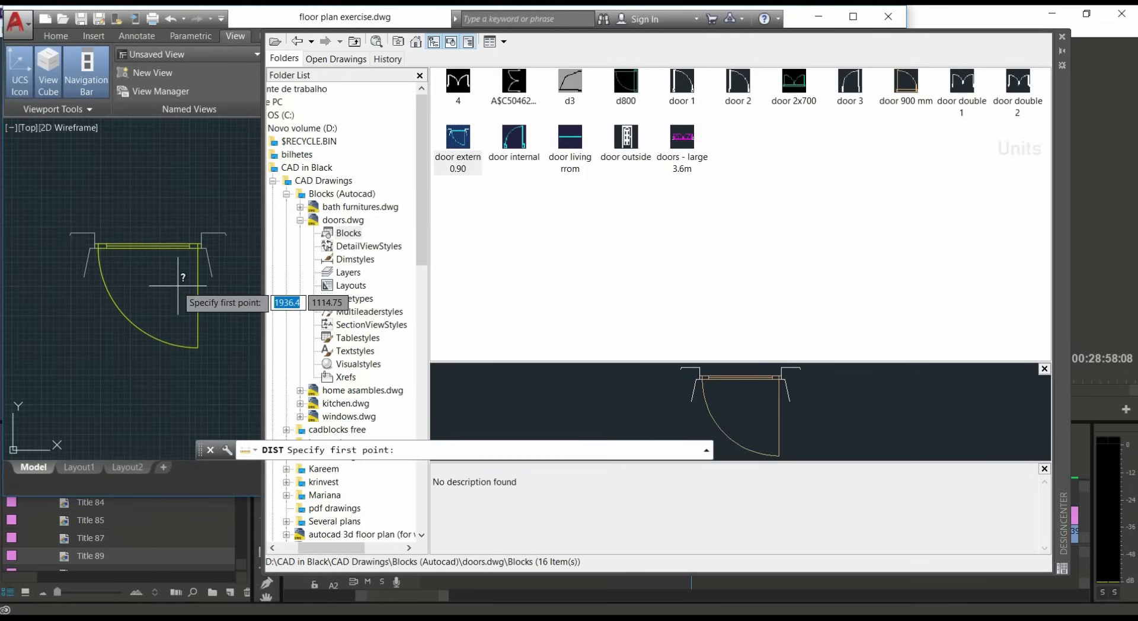
pyautogui.click(94, 232)
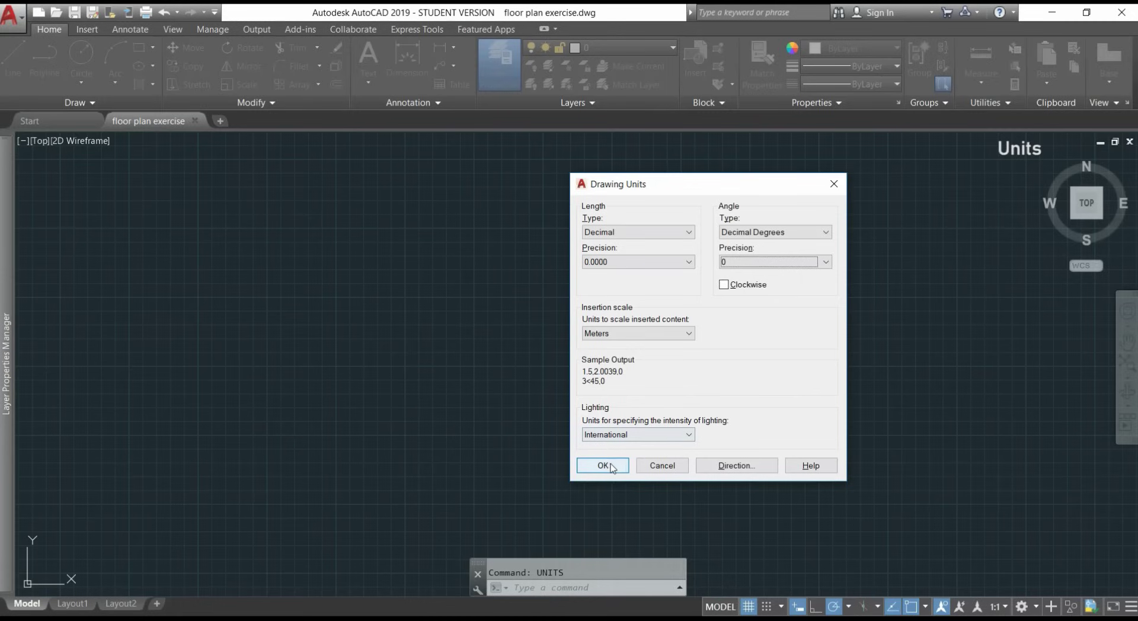
# Step: Accept the drawing units settings with meters as the insertion scale
pyautogui.click(606, 465)
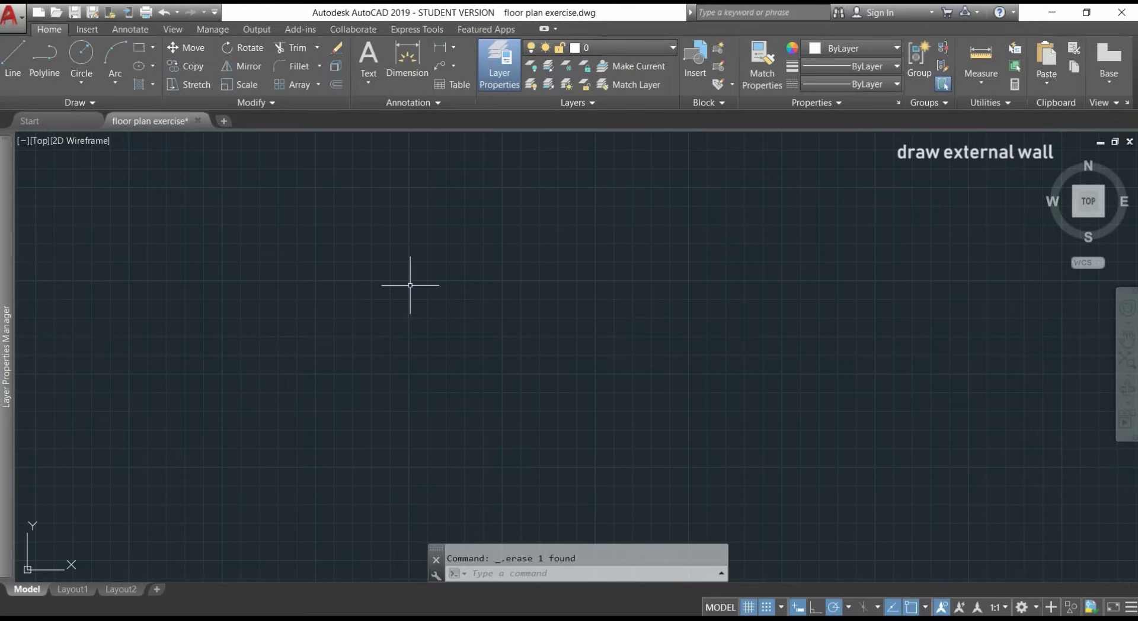
# Step: Start the external wall as a polyline with a 3.30 m horizontal segment running to the right
pyautogui.scroll(2, 410, 285)
pyautogui.write('PL')
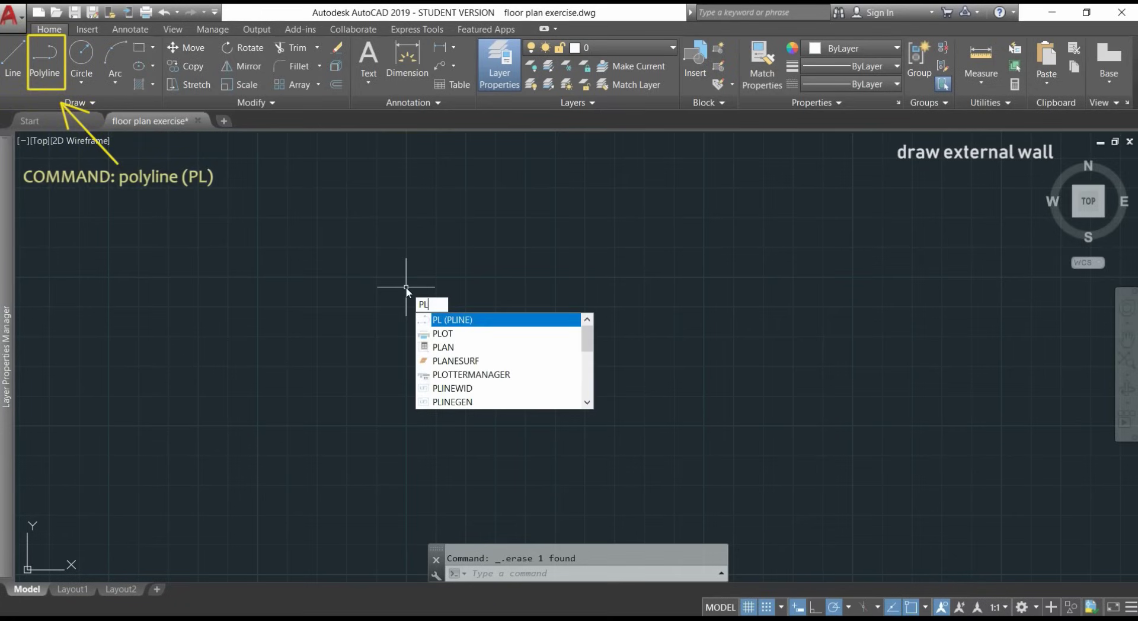
pyautogui.press('Return')
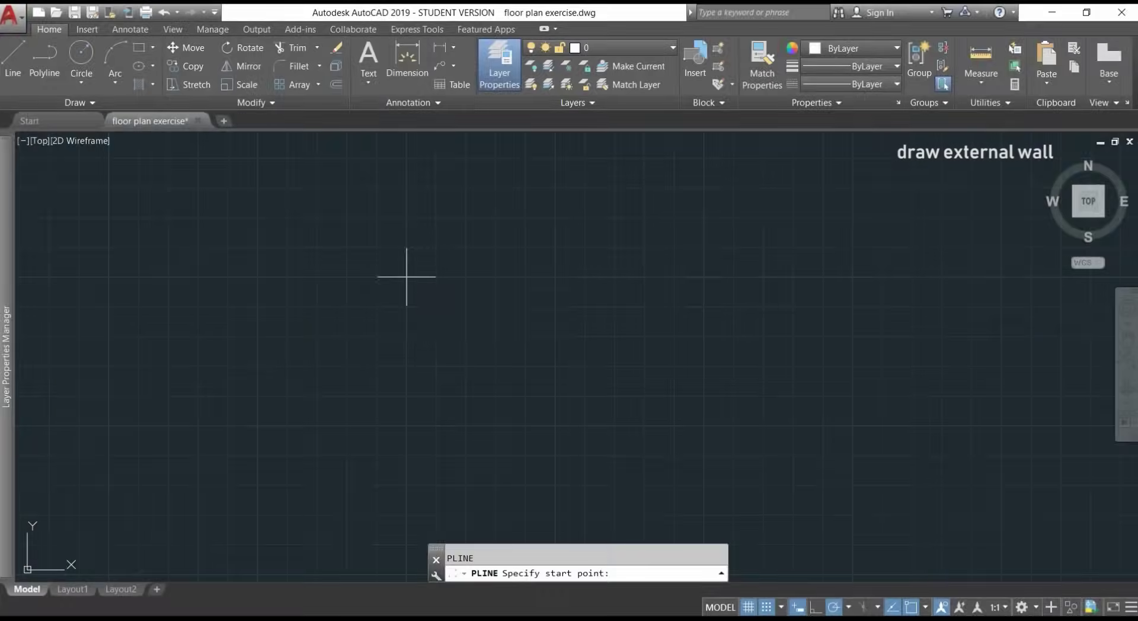
pyautogui.click(406, 276)
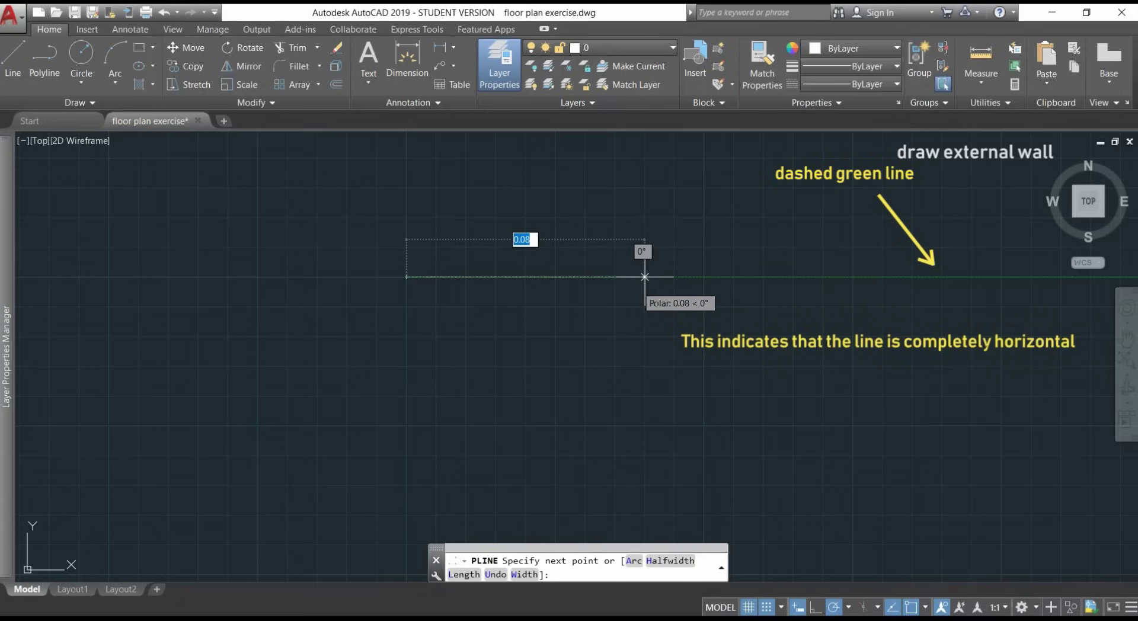
pyautogui.write('3')
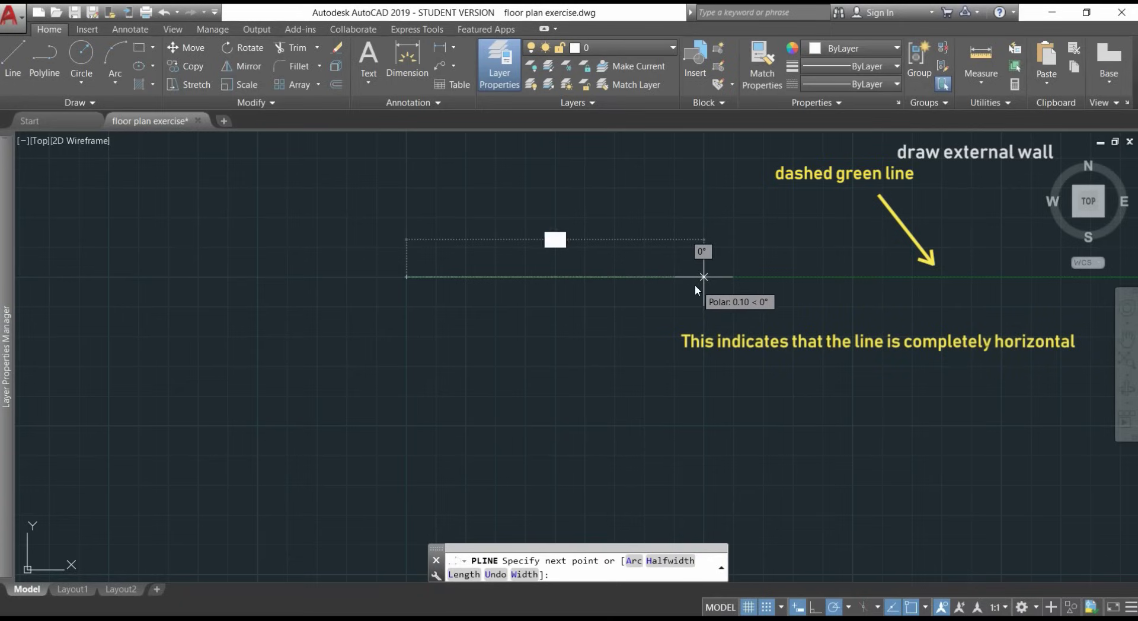
pyautogui.write('.30')
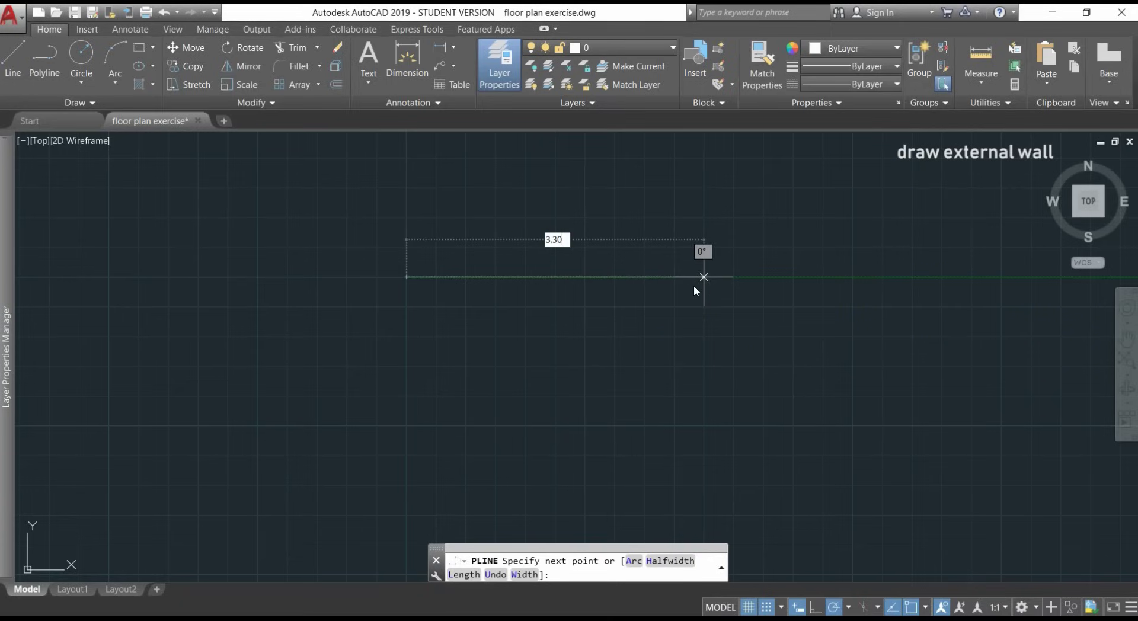
pyautogui.press('Return')
# Step: Continue the wall polyline 0.45 m straight down and 13.20 m horizontally to the right
pyautogui.scroll(-3, 670, 285)
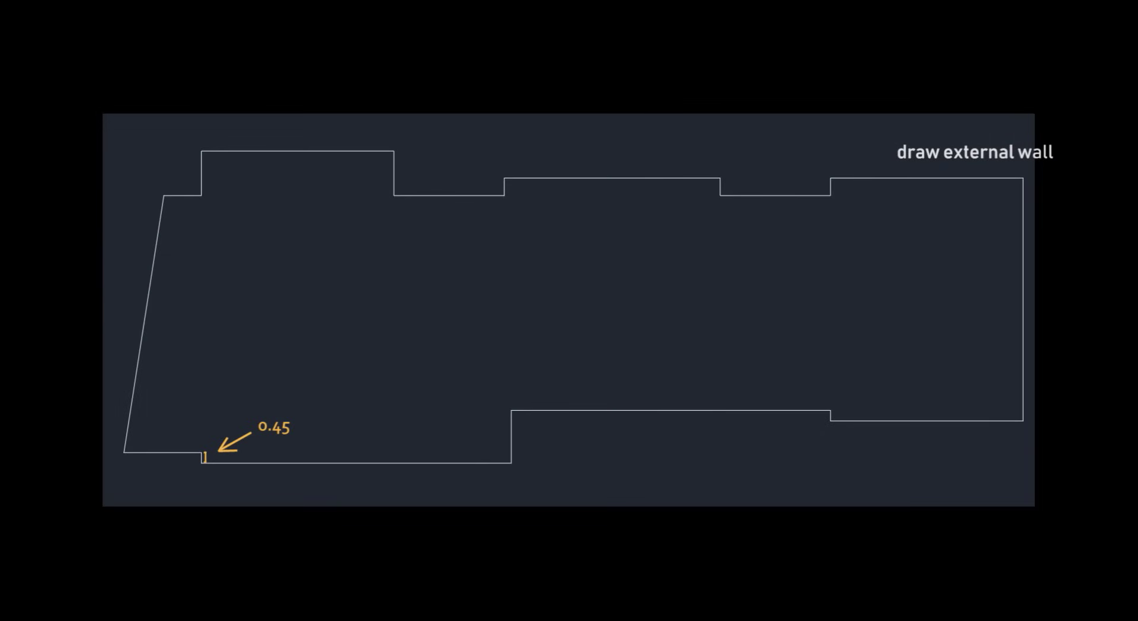
pyautogui.write('0.')
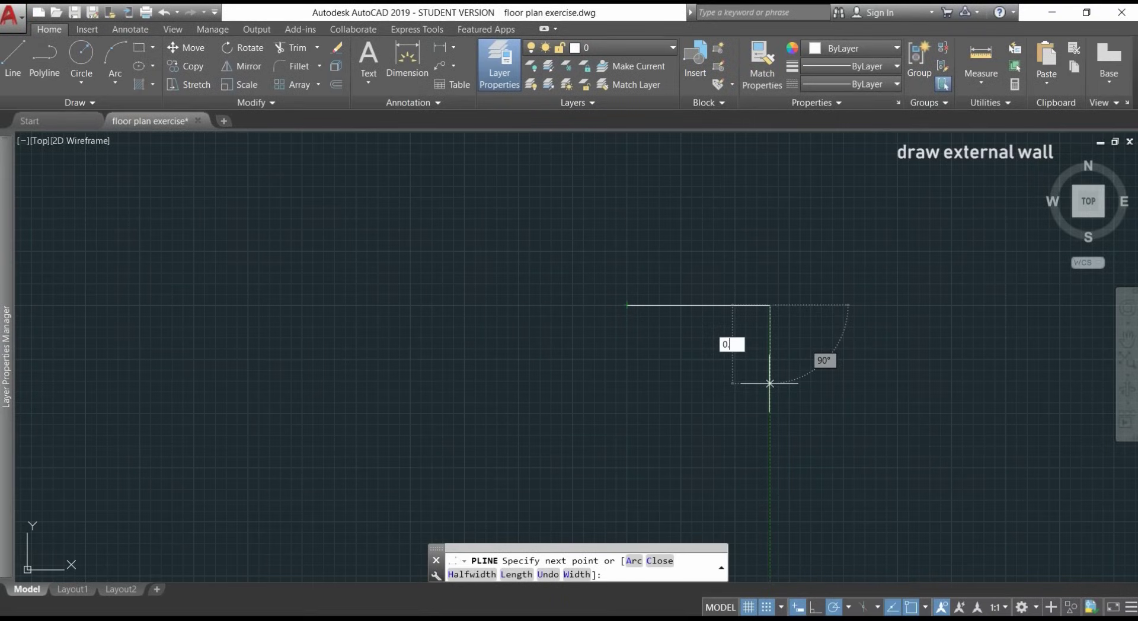
pyautogui.write('45')
pyautogui.press('Return')
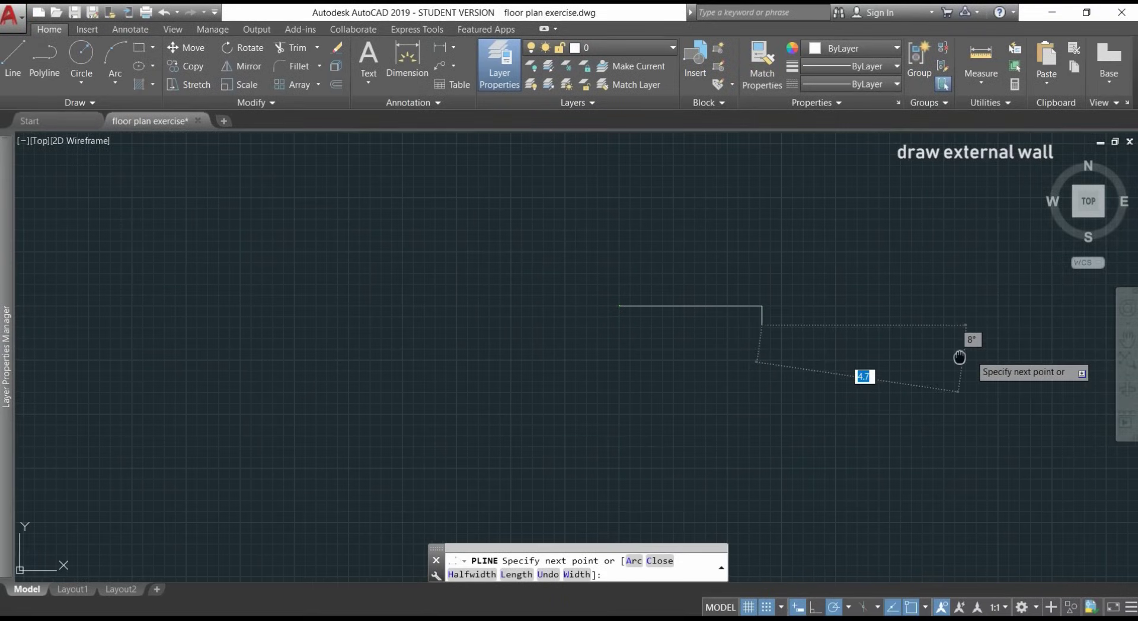
pyautogui.moveTo(958, 358); pyautogui.dragTo(605, 421, button='middle')
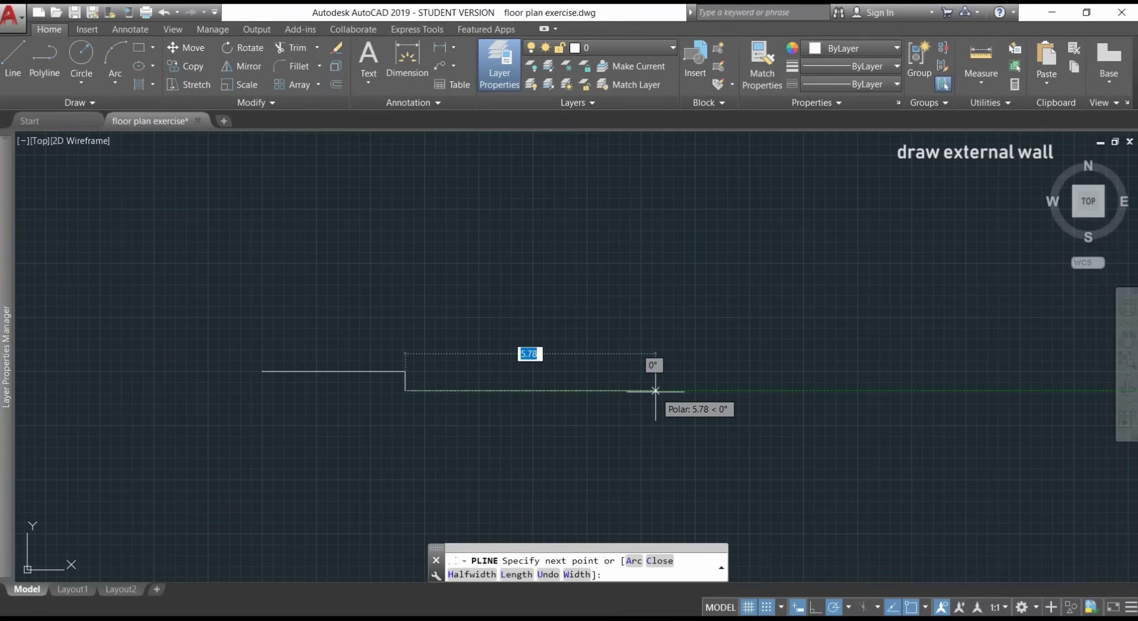
pyautogui.write('13.')
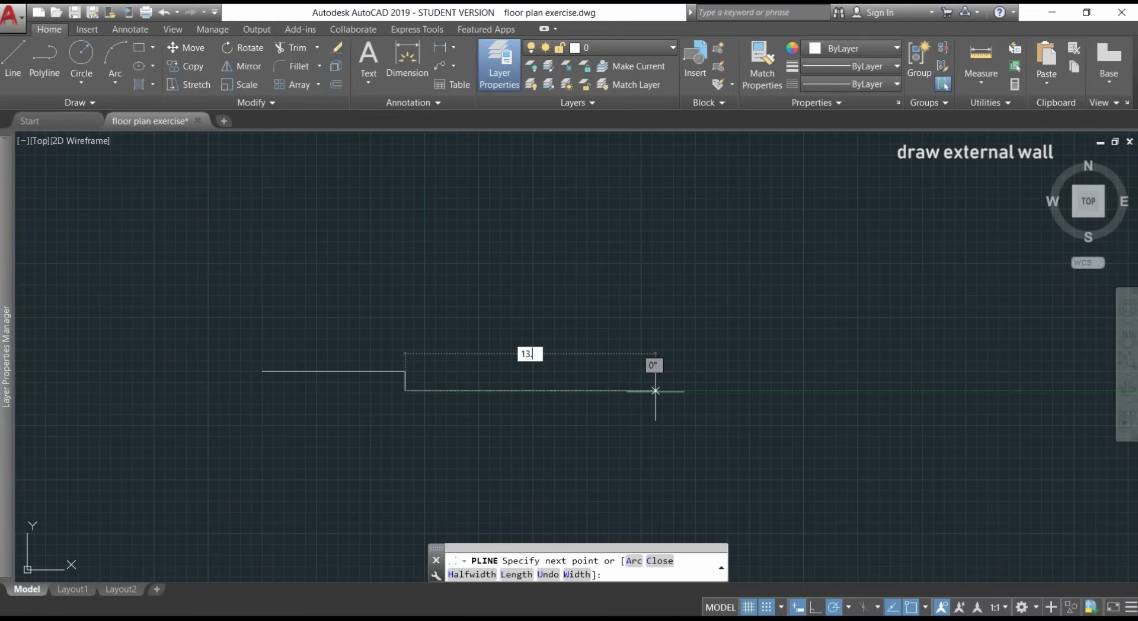
pyautogui.write('20')
pyautogui.press('Return')
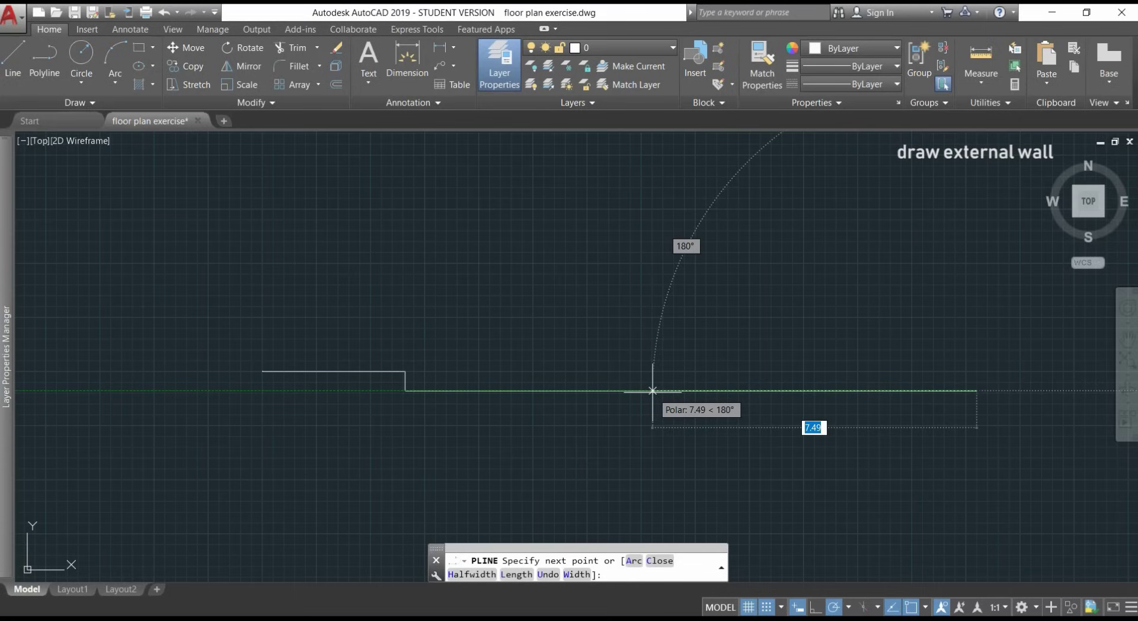
# Step: Add a 2.25 m vertical segment going up from the end of the 13.20 m wall segment
pyautogui.moveTo(972, 397); pyautogui.dragTo(657, 362, button='middle')
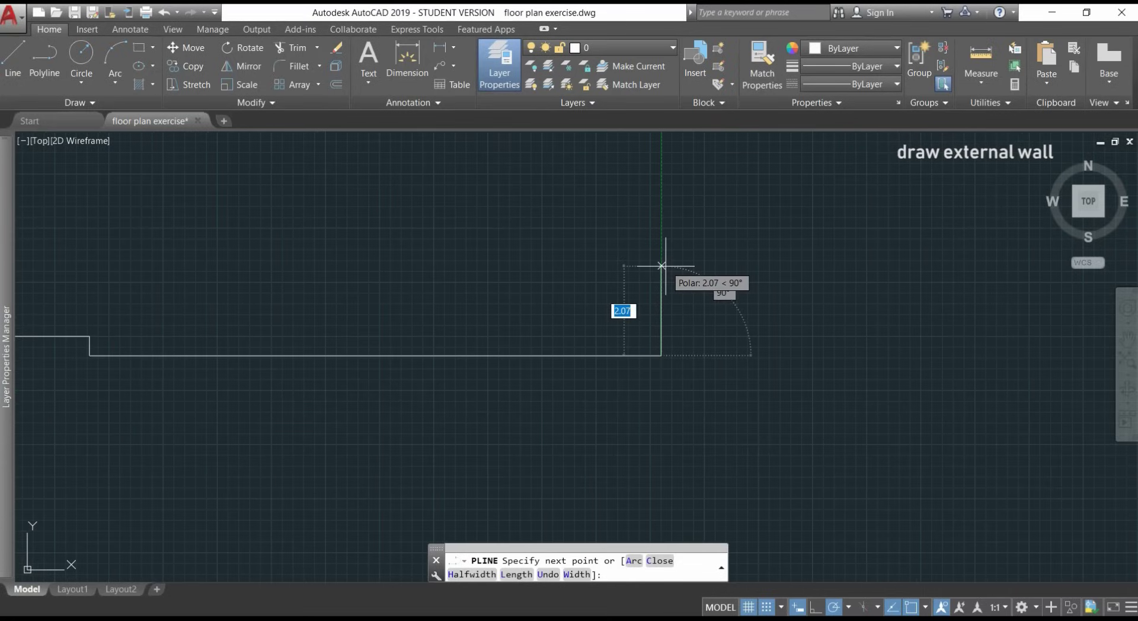
pyautogui.write('2.2')
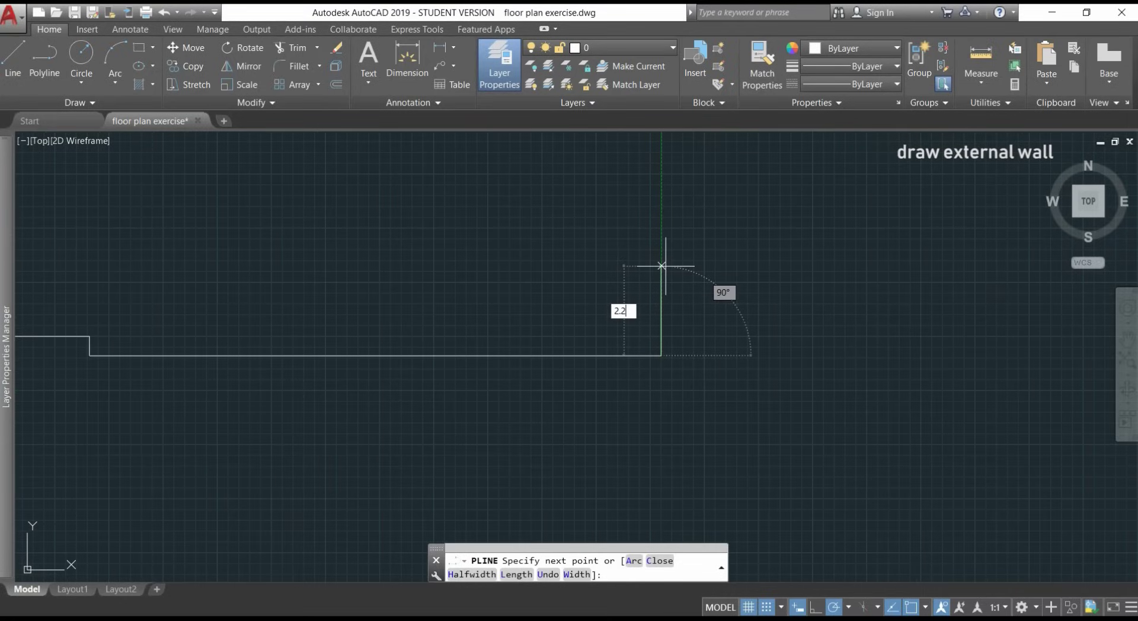
pyautogui.write('5')
pyautogui.press('Return')
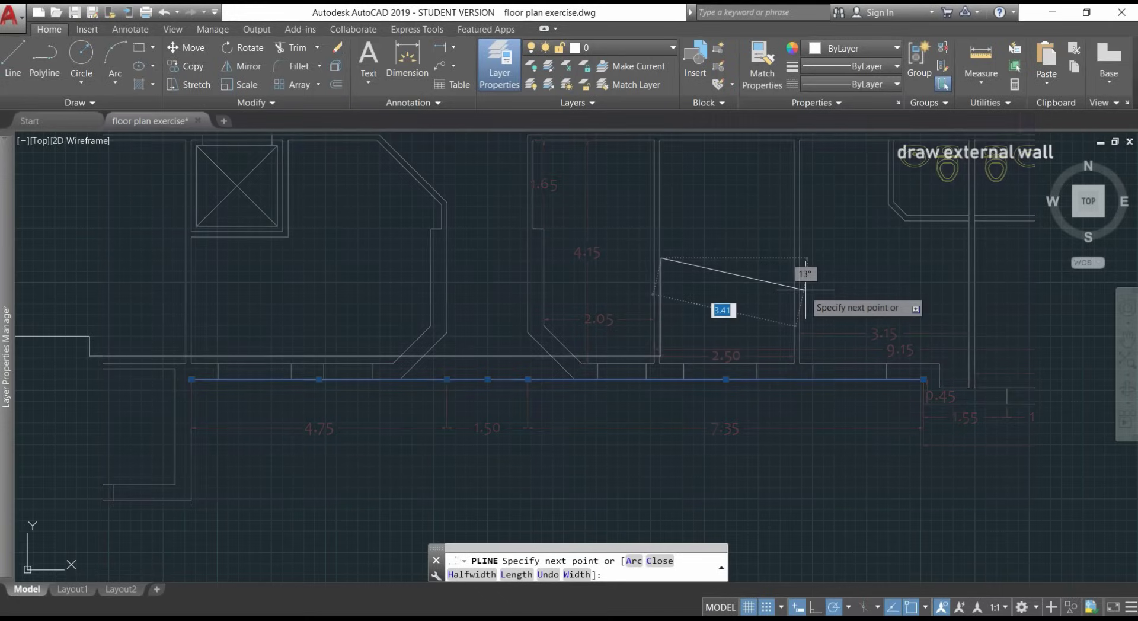
# Step: Extend the wall polyline horizontally to the right with consecutive segments of 4.75, 1.5 and 7.35 m
pyautogui.scroll(2, 724, 313)
pyautogui.write('4.5')
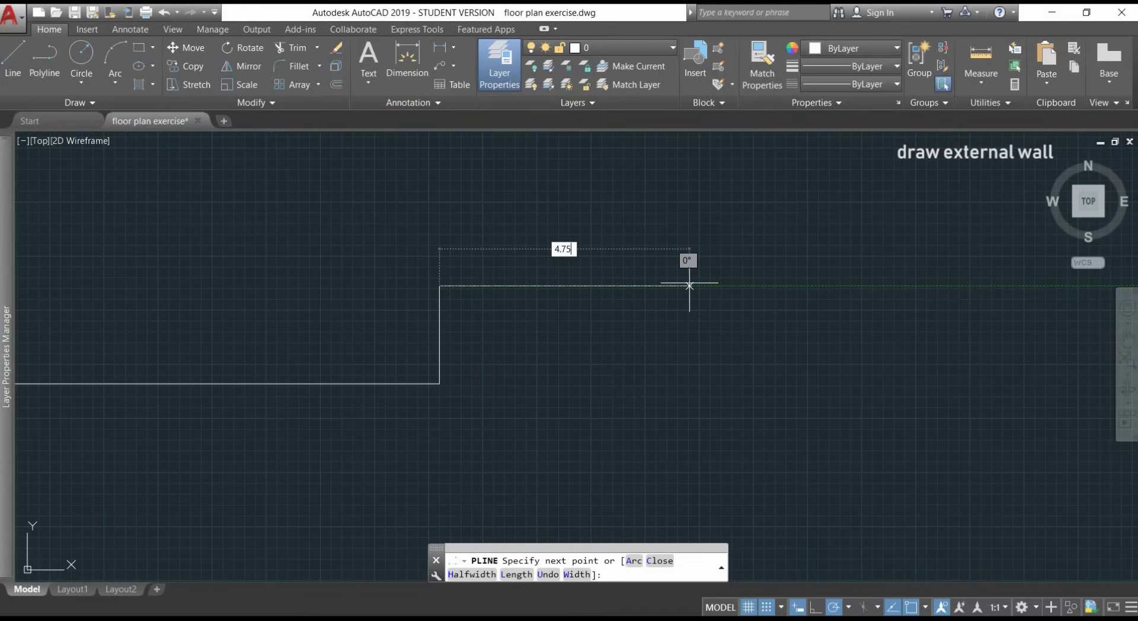
pyautogui.press('Return')
pyautogui.write('1.5')
pyautogui.press('Return')
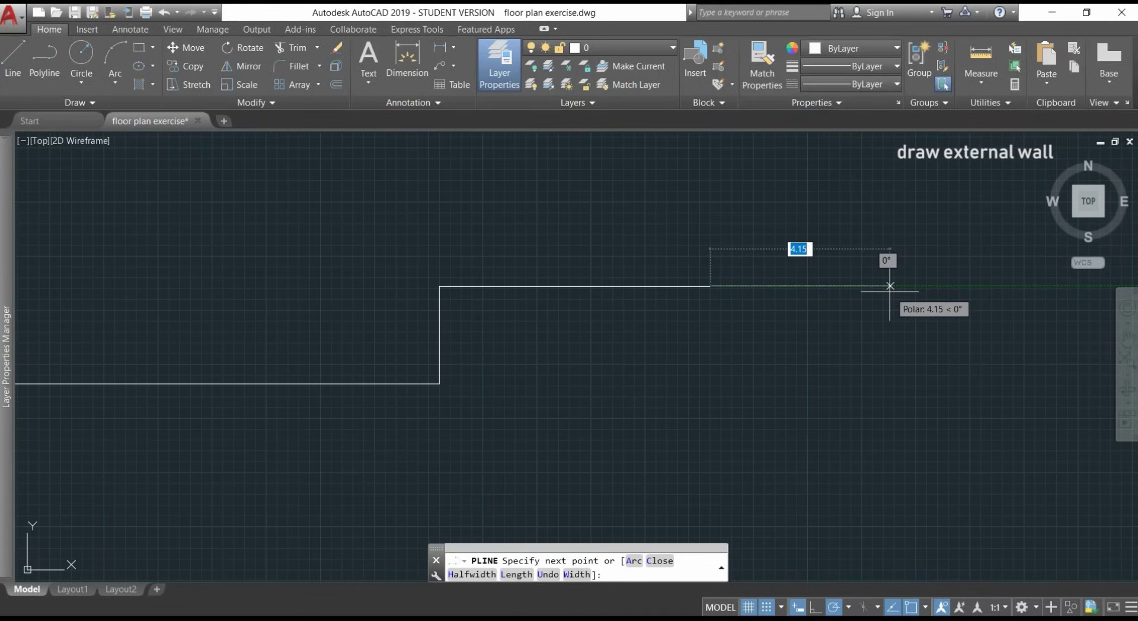
pyautogui.click(917, 286)
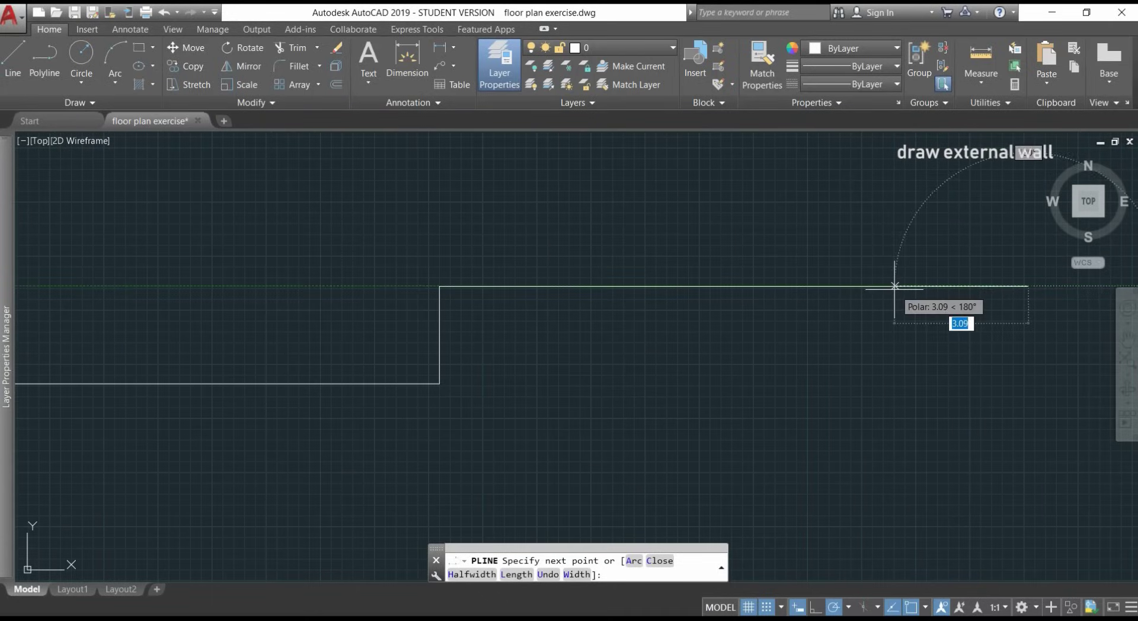
# Step: Continue the wall polyline 0.45 m straight down and 8.15 m horizontally to the right
pyautogui.moveTo(917, 286); pyautogui.dragTo(532, 334, button='middle')
pyautogui.write('0.45')
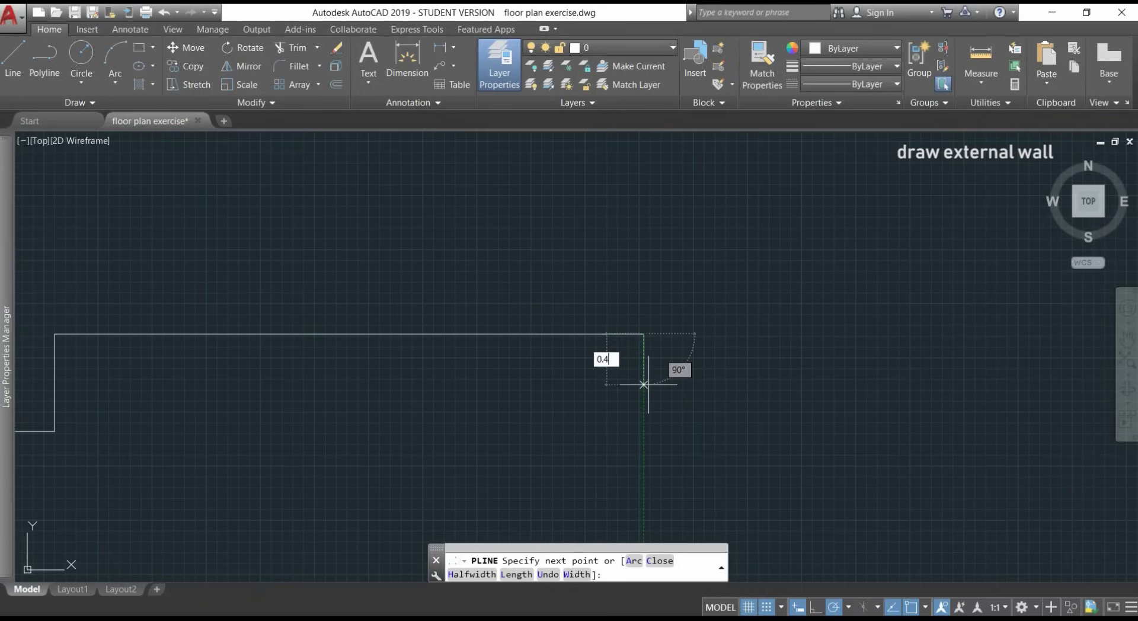
pyautogui.press('Return')
pyautogui.moveTo(759, 354); pyautogui.dragTo(537, 385, button='middle')
pyautogui.write('8.15')
pyautogui.press('Return')
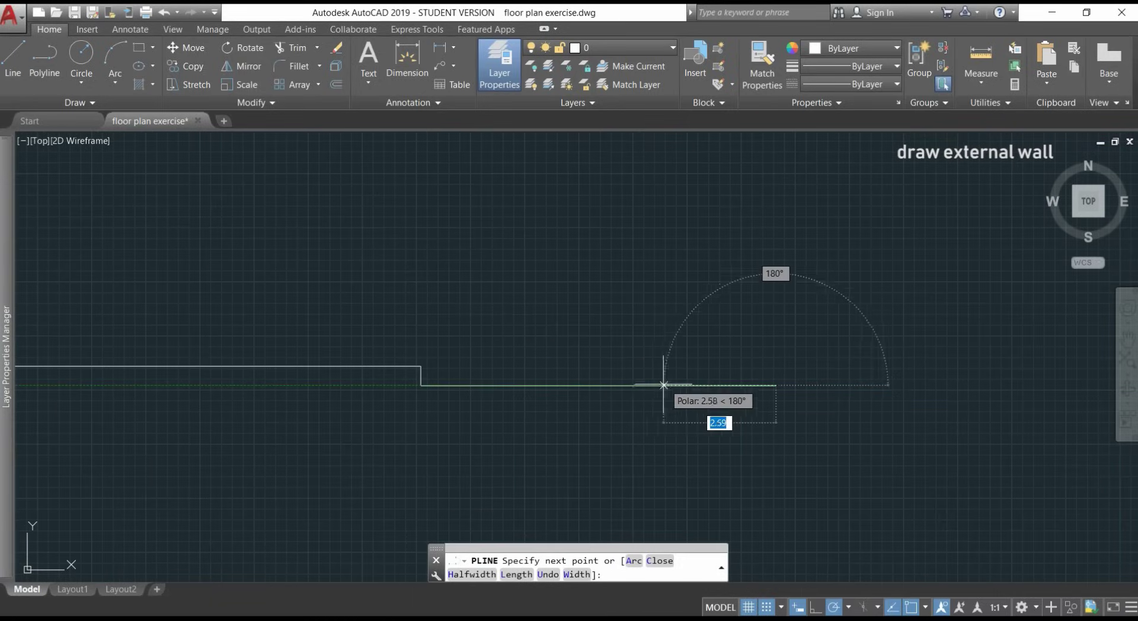
# Step: Continue the wall polyline 10.3 m straight up and 8.15 m horizontally to the left
pyautogui.write('10.3')
pyautogui.press('Return')
pyautogui.scroll(-2, 764, 294)
pyautogui.moveTo(764, 294); pyautogui.dragTo(804, 478, button='middle')
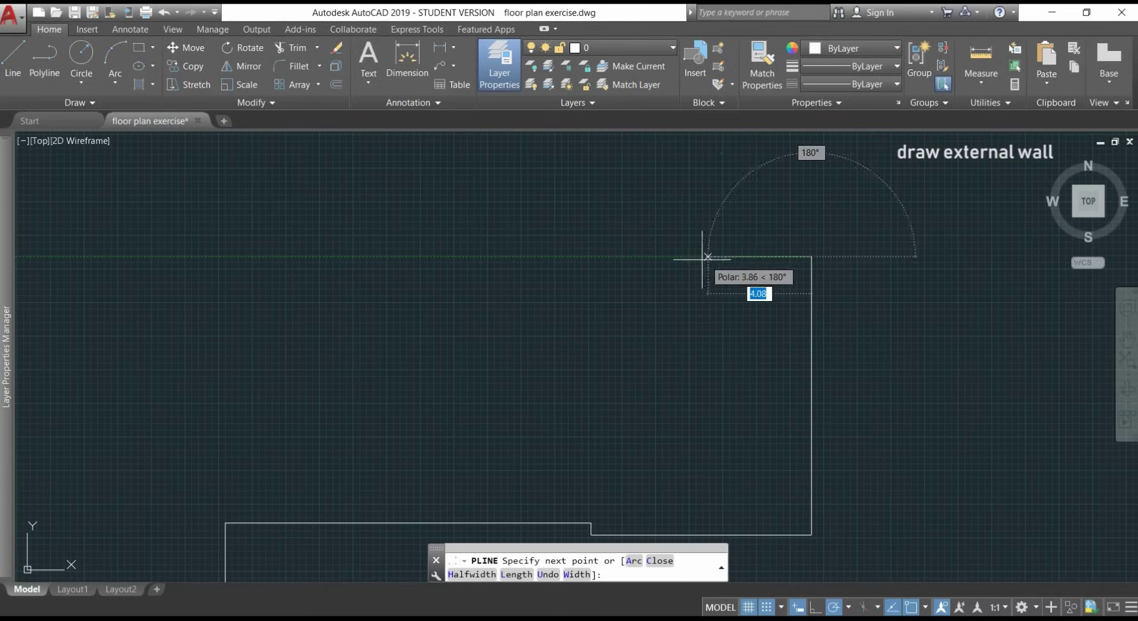
pyautogui.write('8.15')
pyautogui.press('Return')
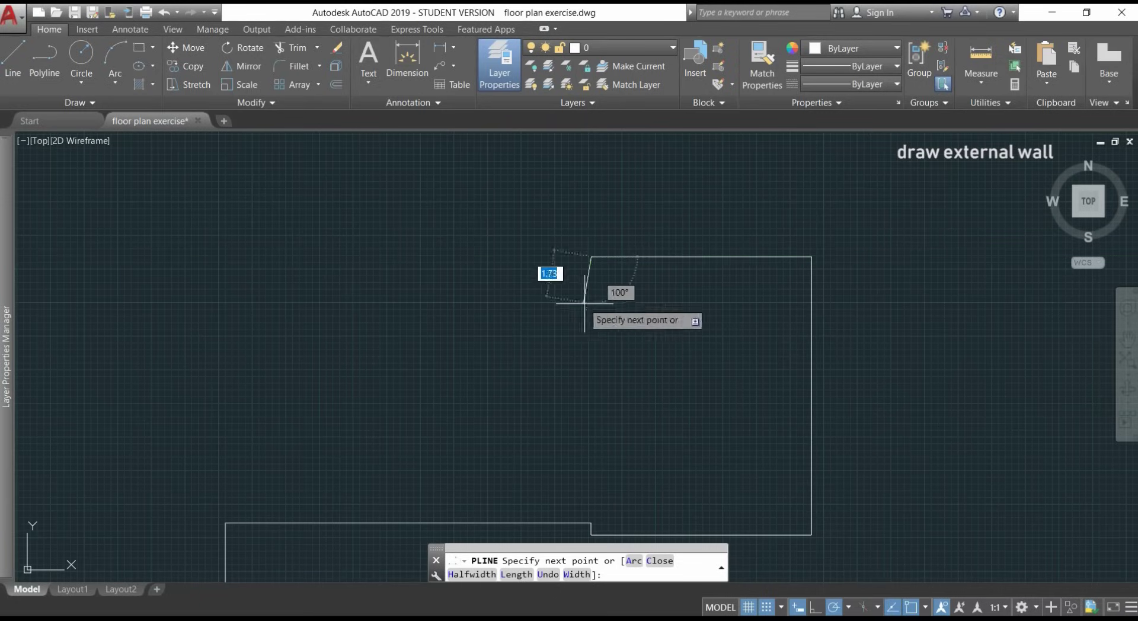
# Step: Continue the wall polyline around the recess with segments of 0.75 m down, 4.75 m left and 0.75 m up
pyautogui.write('0.75')
pyautogui.press('Return')
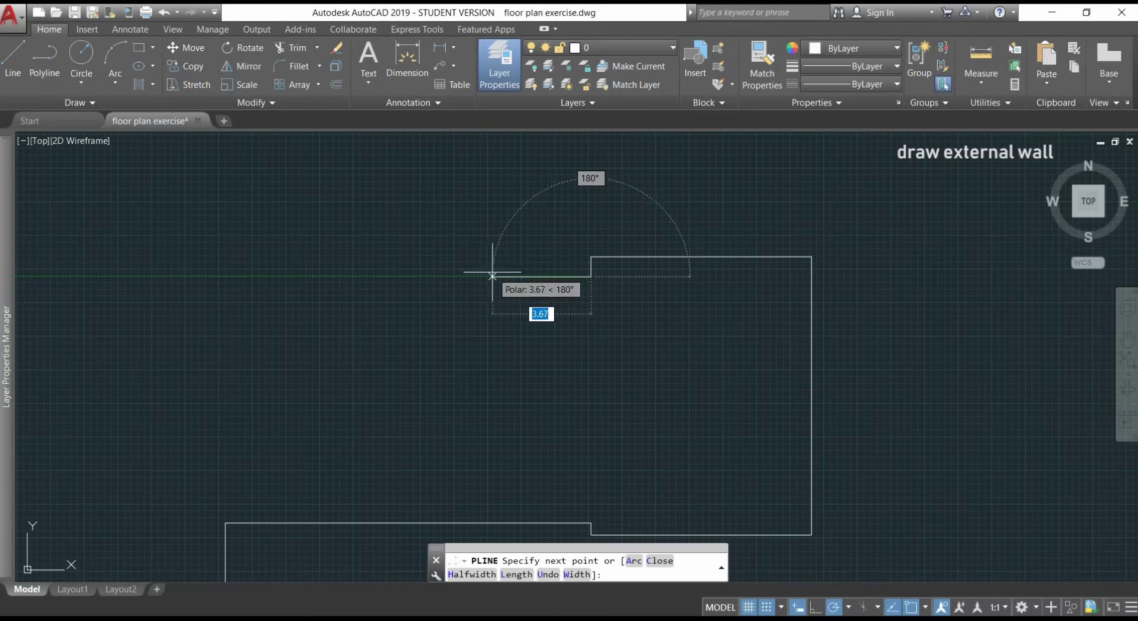
pyautogui.write('4.75')
pyautogui.press('Return')
pyautogui.write('0.')
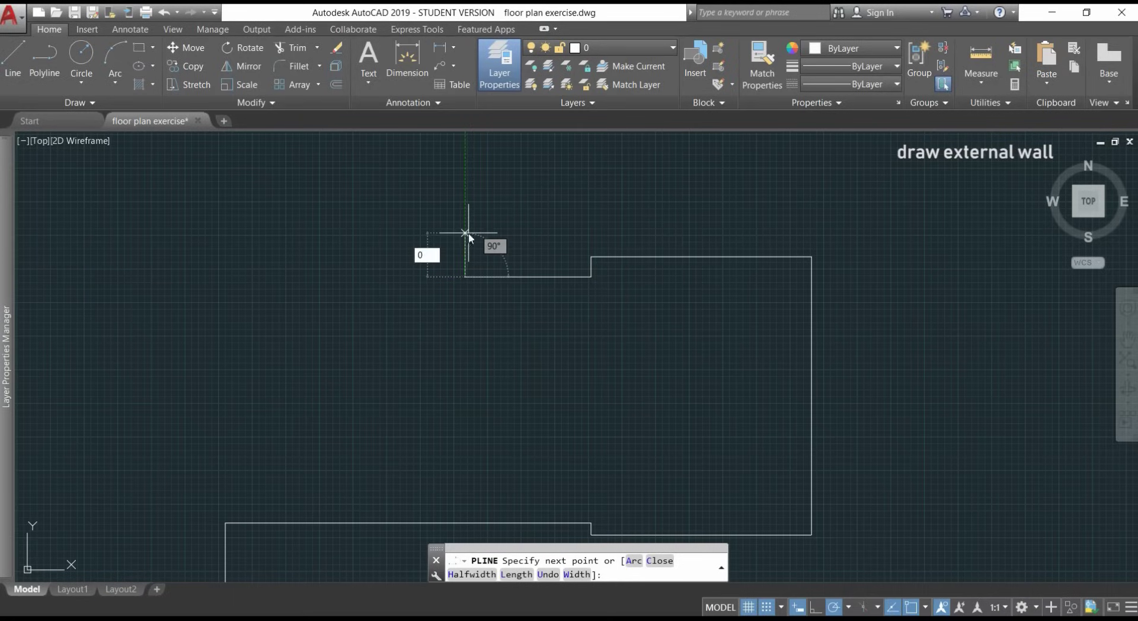
pyautogui.write('75')
pyautogui.press('Return')
# Step: Close the external wall polyline back to its starting point with the slanted left wall segment
pyautogui.moveTo(312, 256); pyautogui.dragTo(553, 261, button='middle')
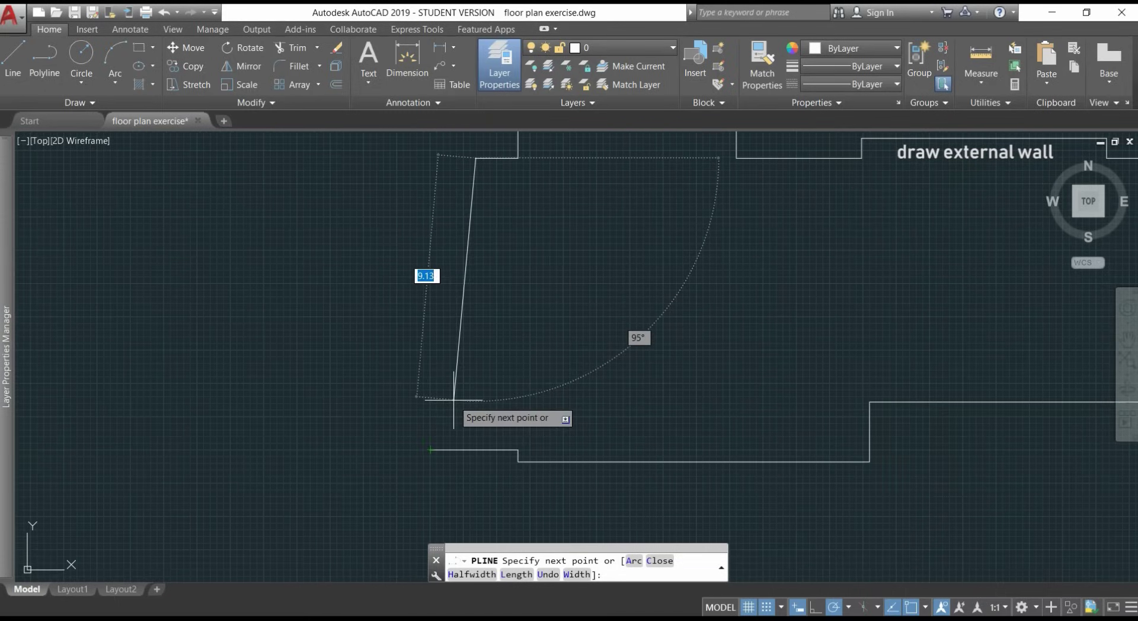
pyautogui.write('cl')
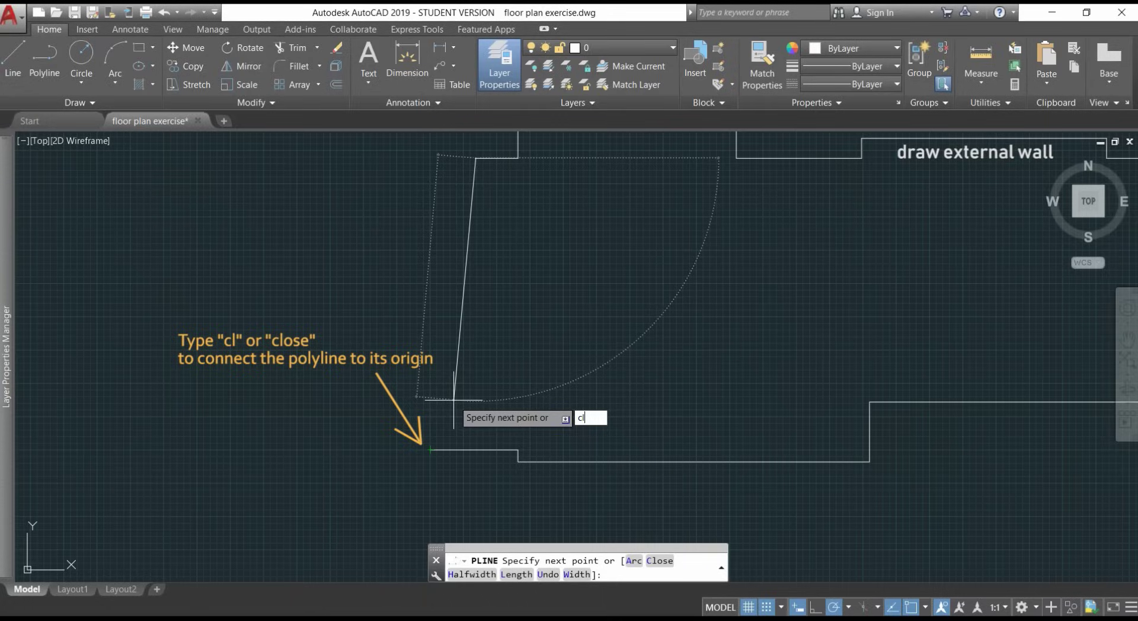
pyautogui.press('Return')
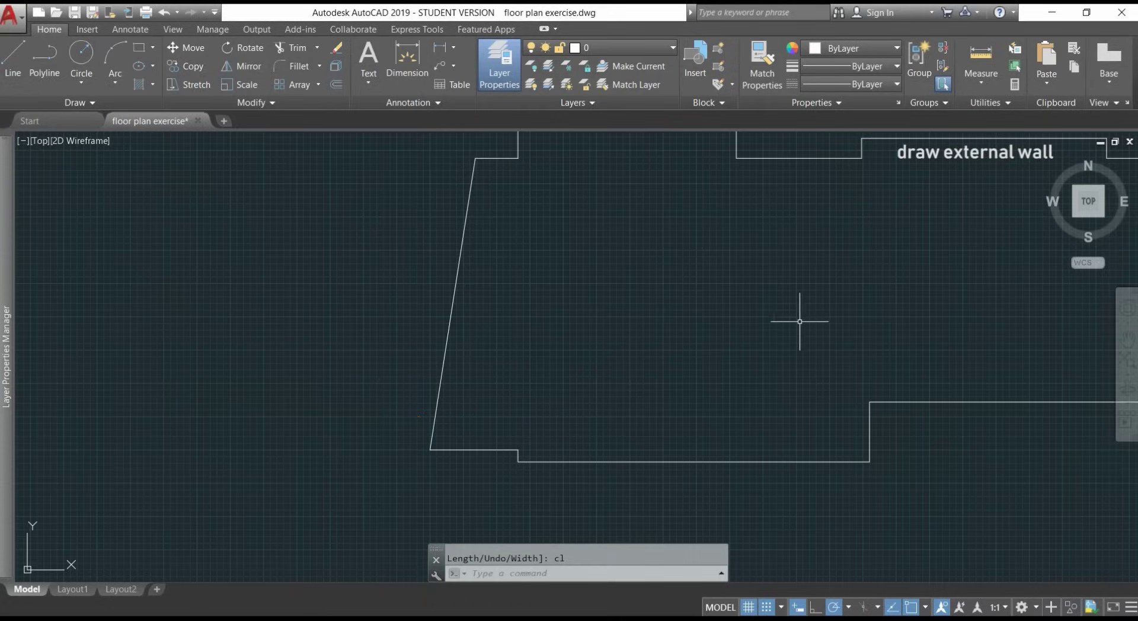
# Step: Offset the closed external wall outline 0.3 m toward the inside of the building
pyautogui.moveTo(821, 329)
pyautogui.mouseDown(button='middle')
pyautogui.moveTo(703, 394)
pyautogui.moveTo(528, 374)
pyautogui.mouseUp(button='middle')
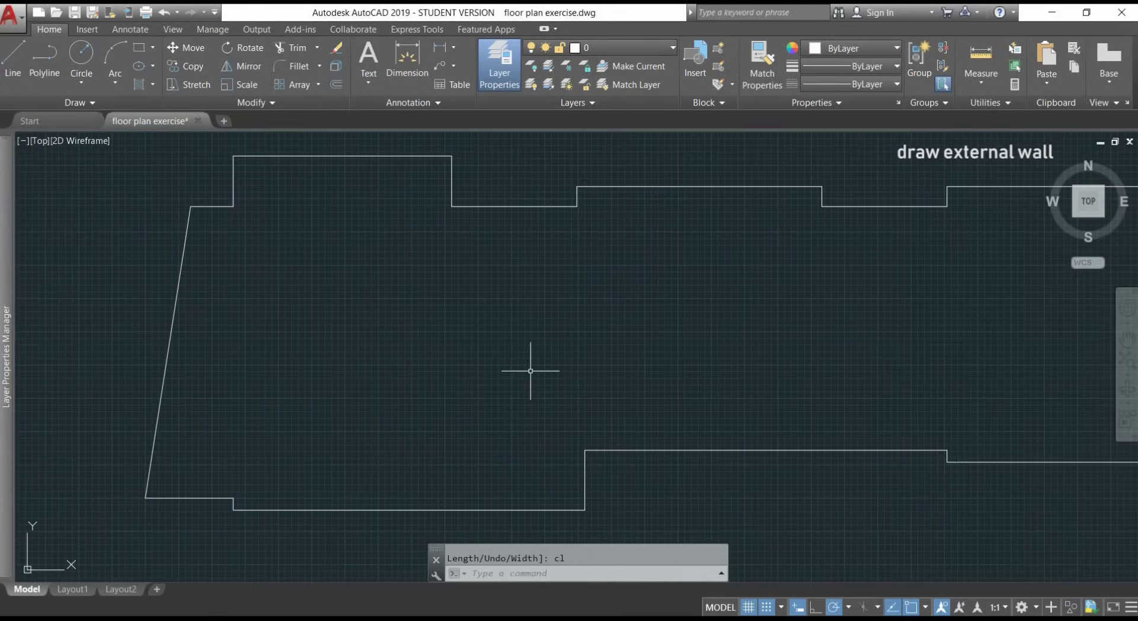
pyautogui.scroll(-2, 510, 368)
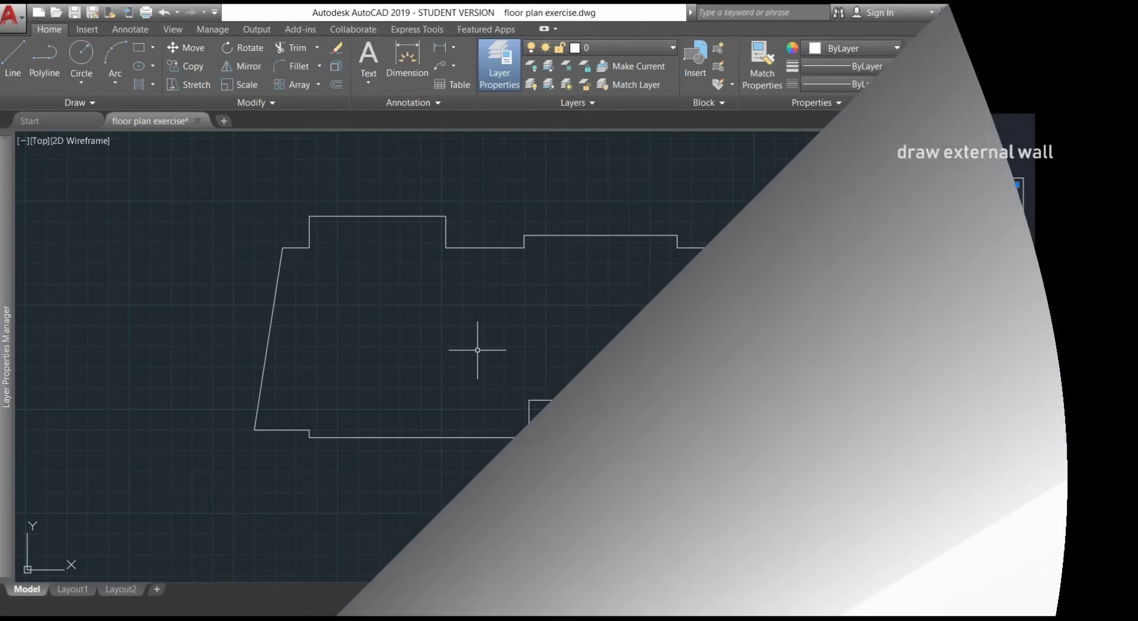
pyautogui.write('o')
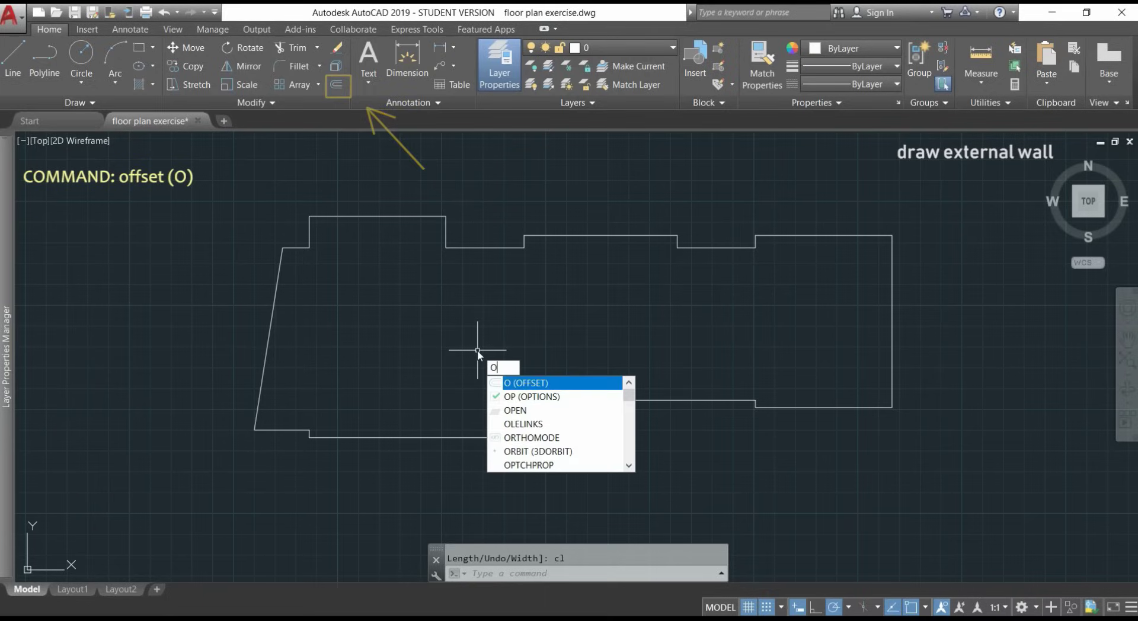
pyautogui.press('Return')
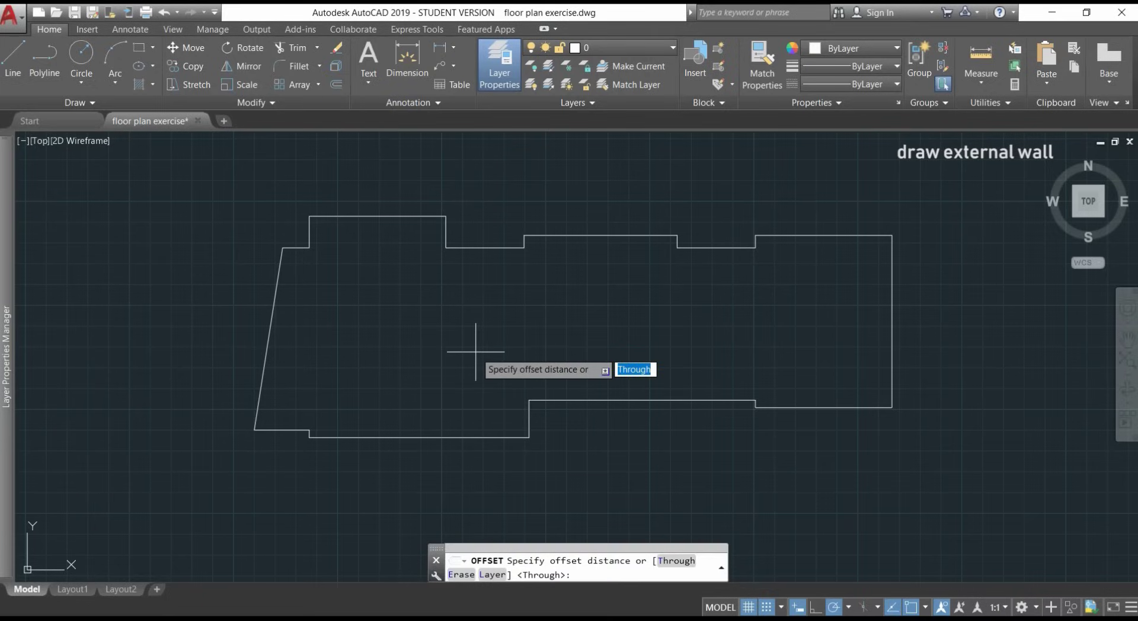
pyautogui.scroll(5, 526, 433)
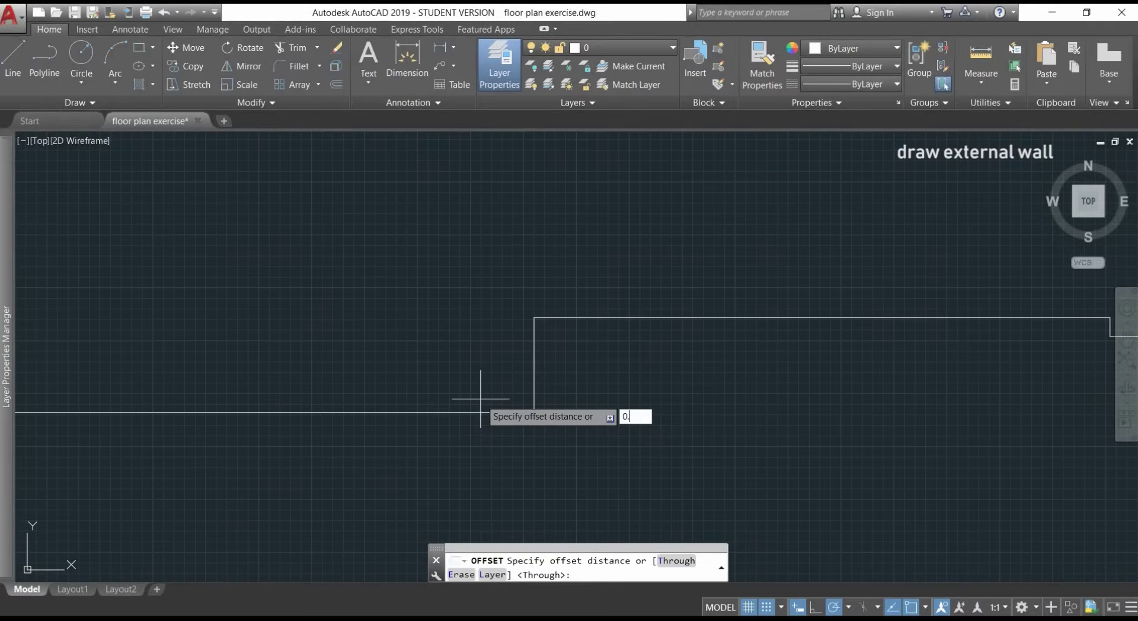
pyautogui.write('3')
pyautogui.press('Return')
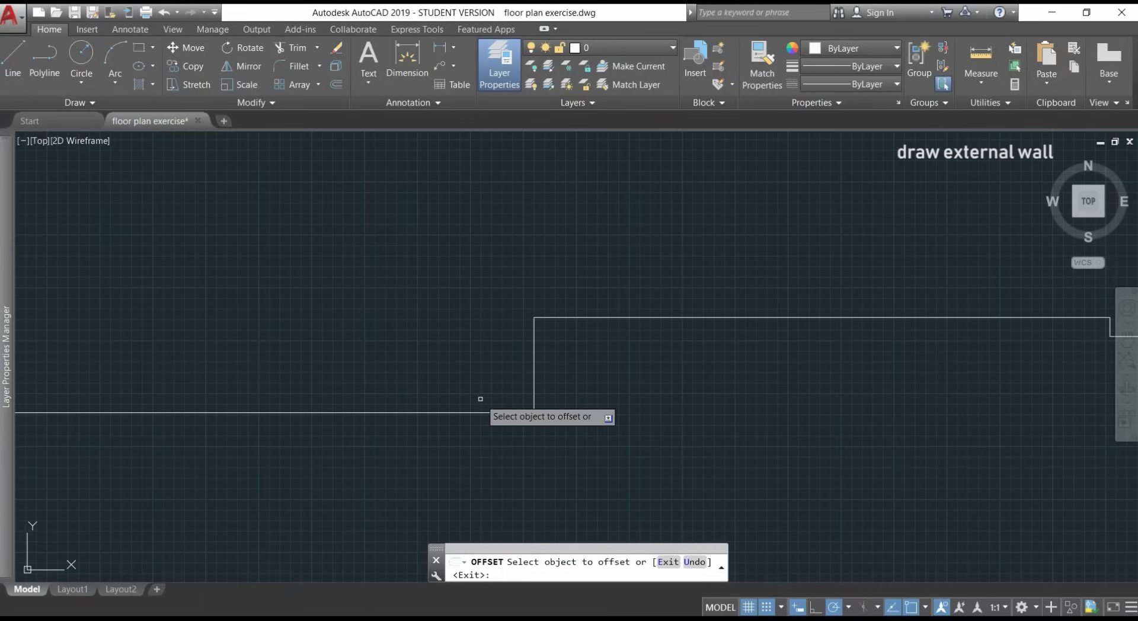
pyautogui.click(480, 412)
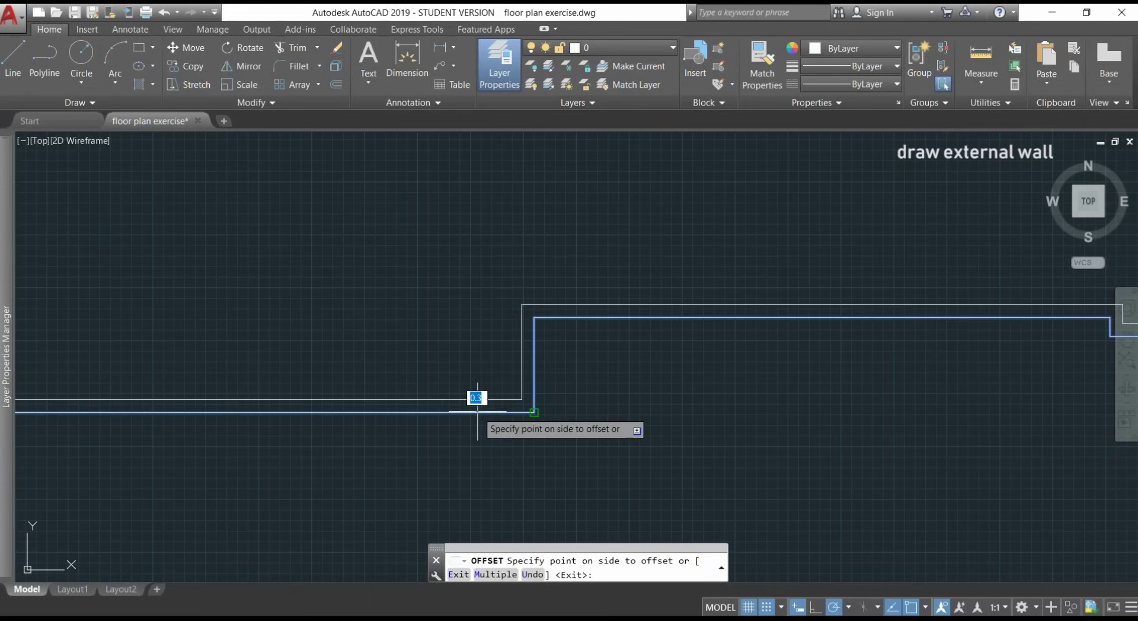
pyautogui.click(445, 348)
pyautogui.scroll(-5, 403, 347)
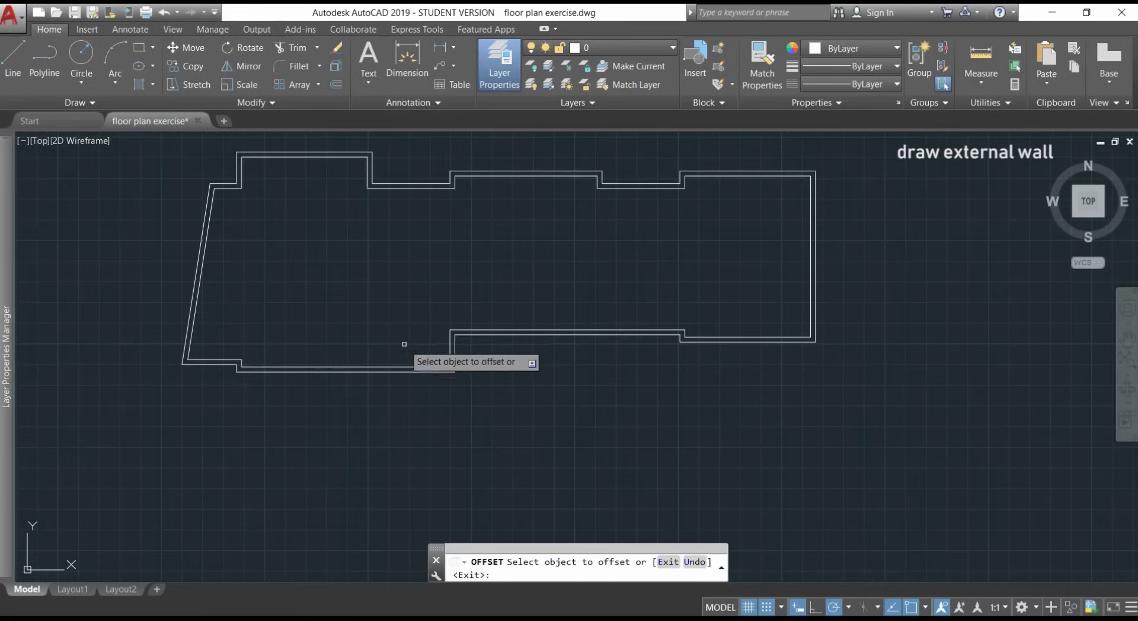
pyautogui.moveTo(550, 231); pyautogui.dragTo(515, 290, button='middle')
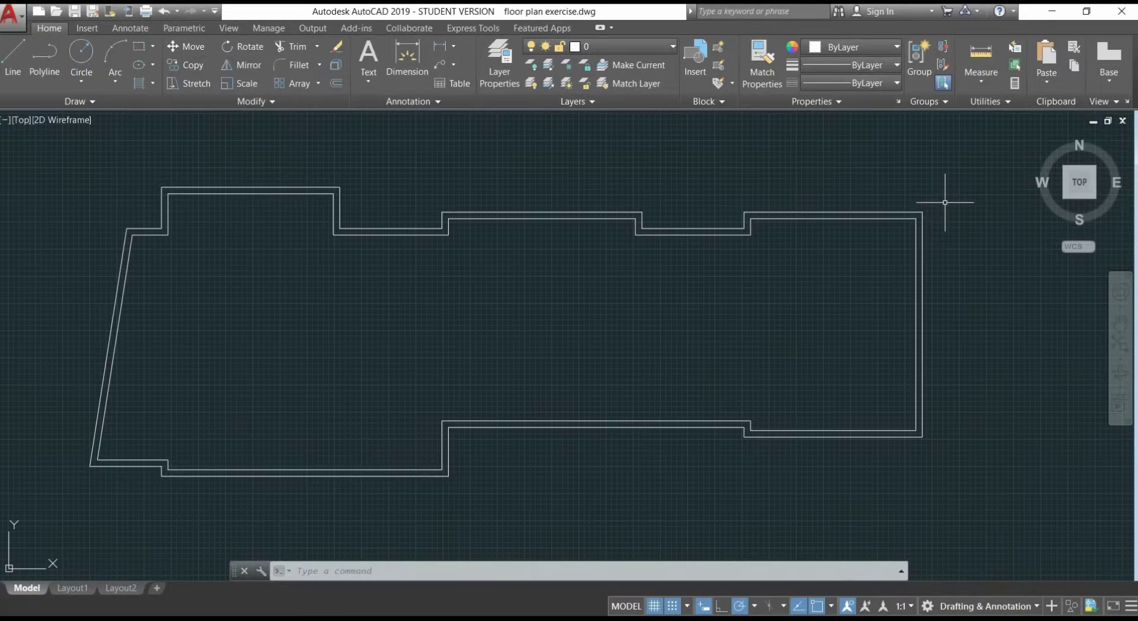
# Step: Start a line on the inner face of the right wall, 3.45 m below the inner upper-right corner
pyautogui.scroll(2, 918, 209)
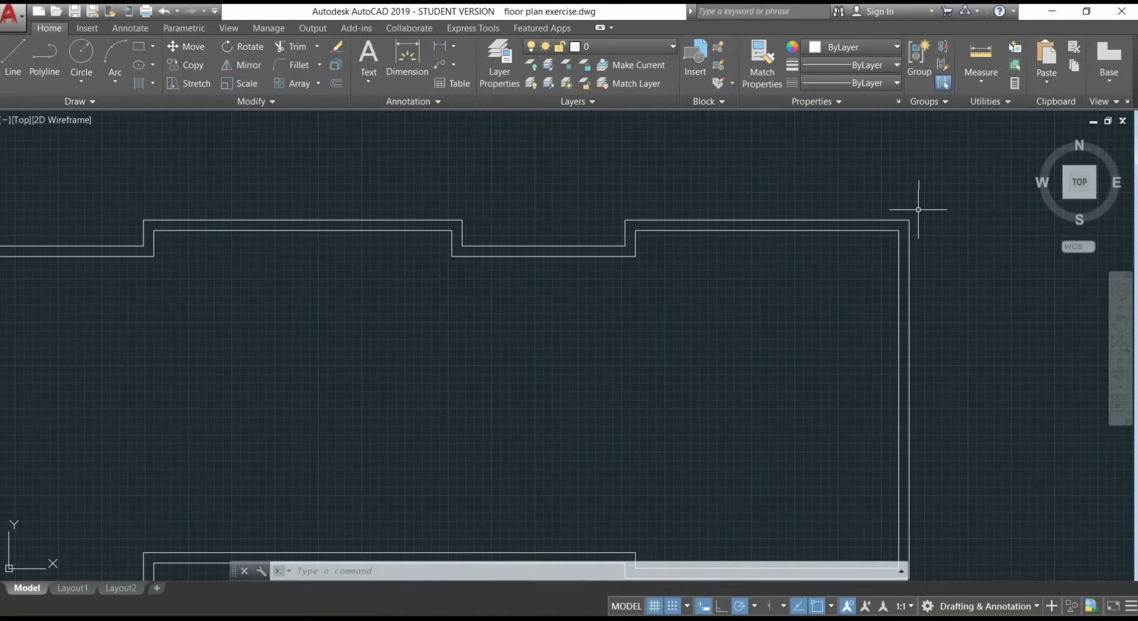
pyautogui.scroll(2, 910, 253)
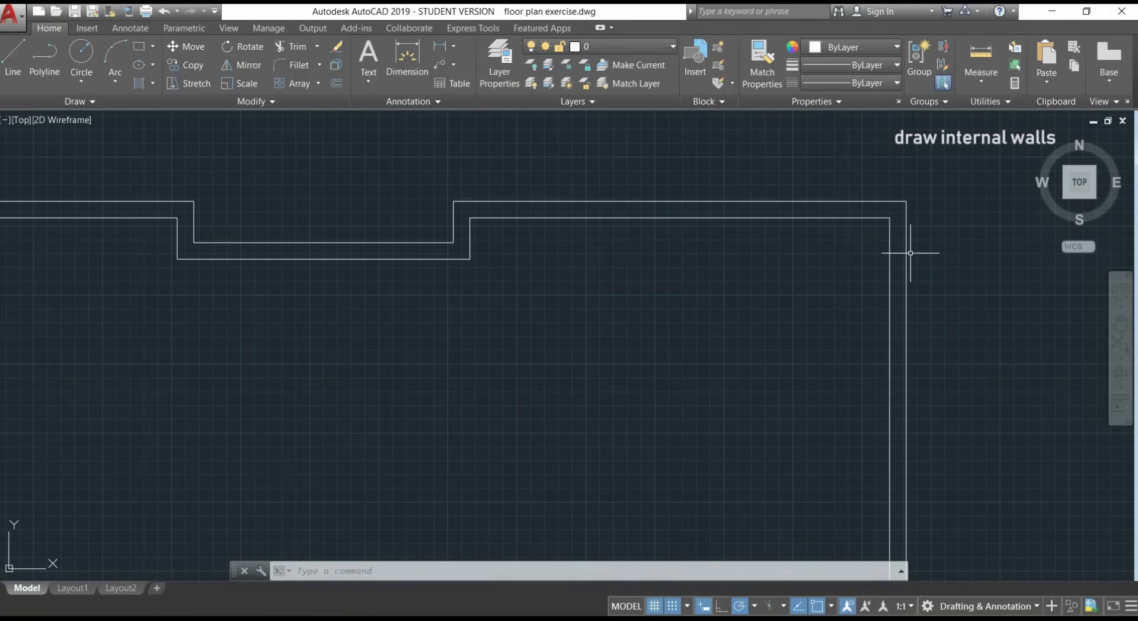
pyautogui.write('L')
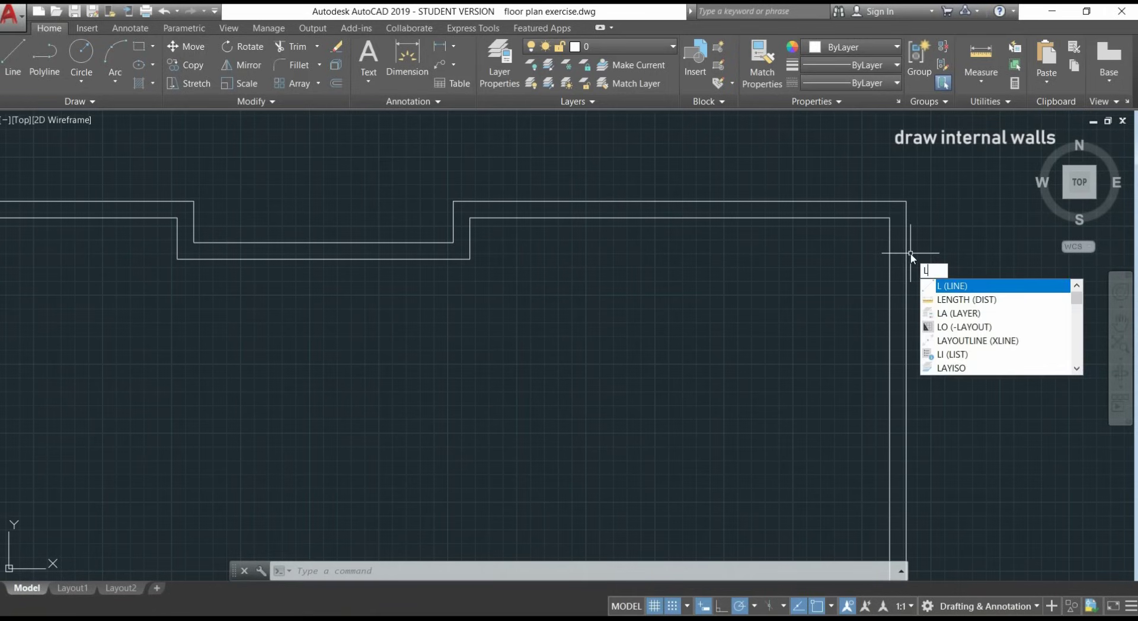
pyautogui.press('Return')
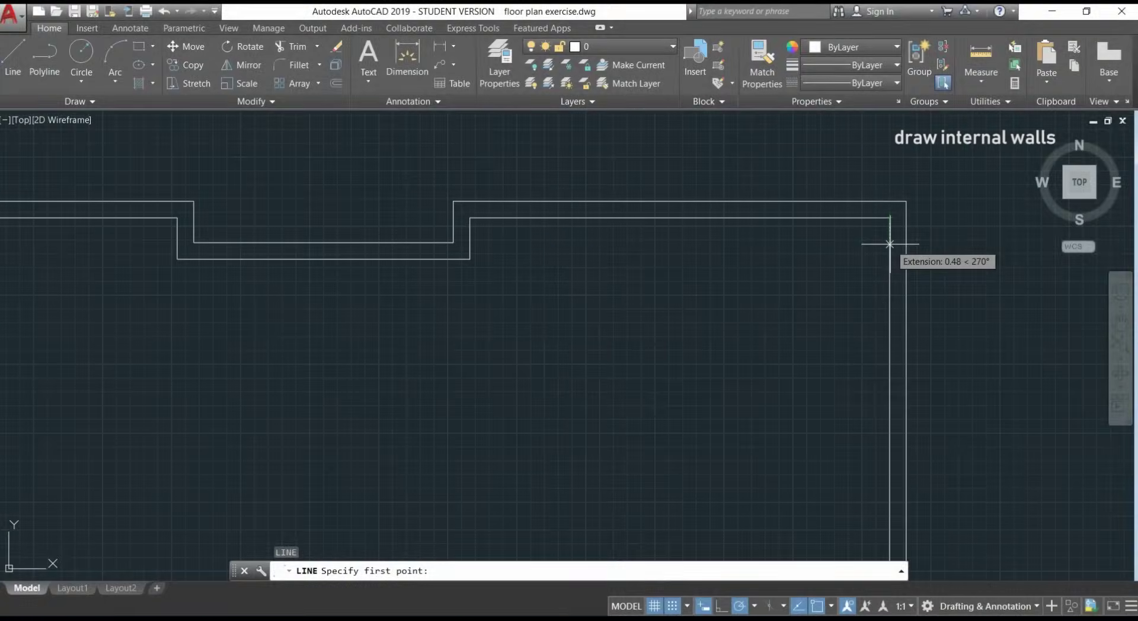
pyautogui.write('3.')
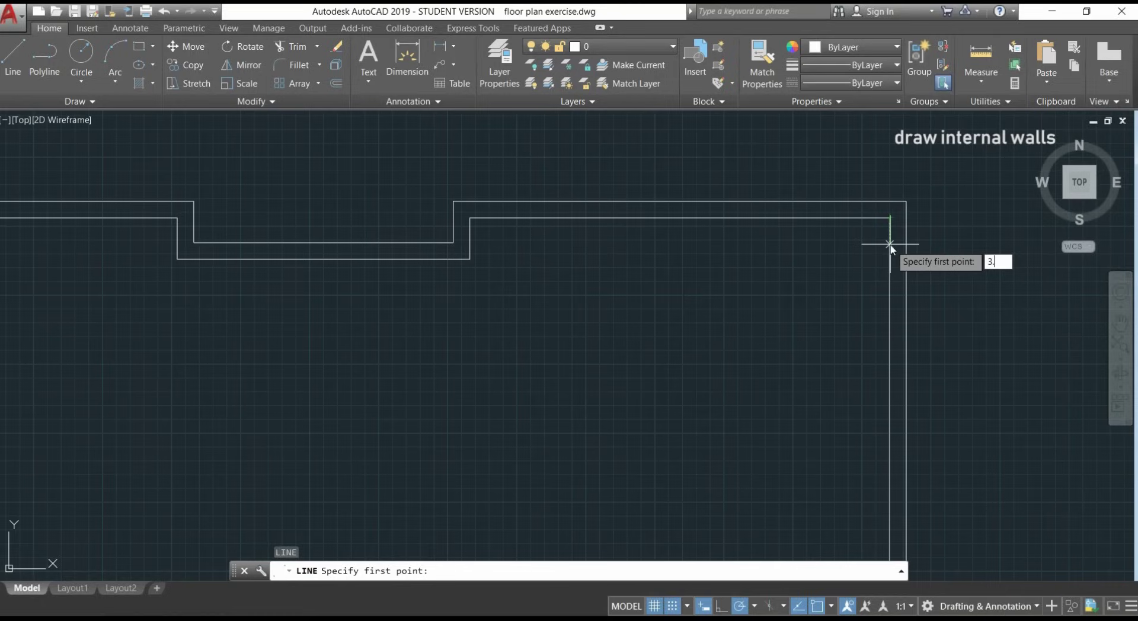
pyautogui.write('45')
pyautogui.press('Return')
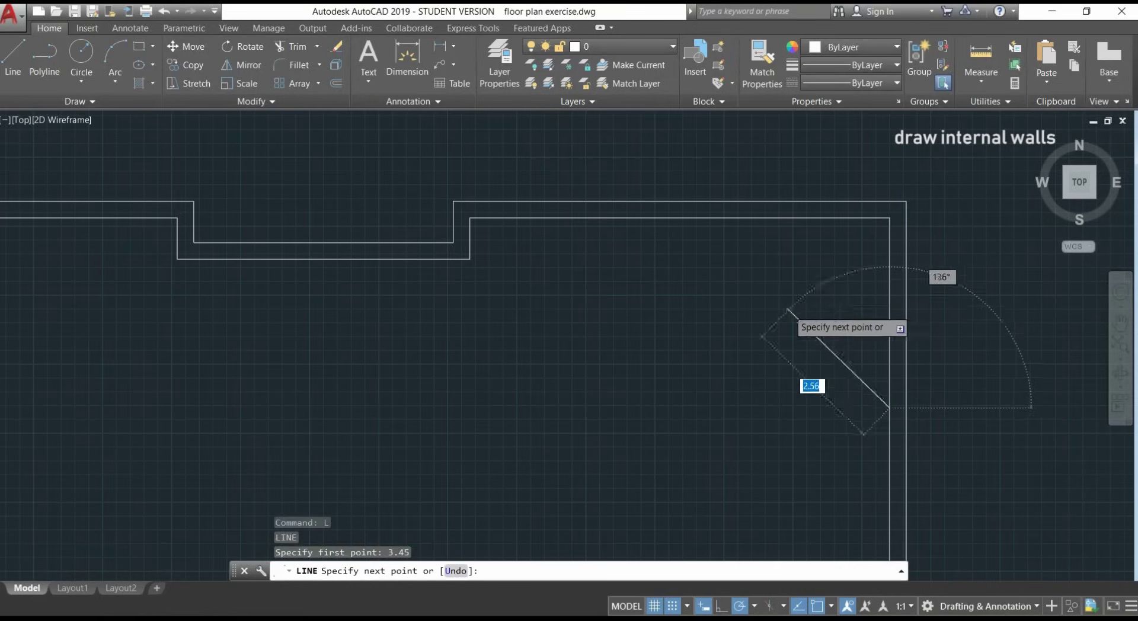
# Step: Run the line horizontally left to the inner face of the slanted wall and end the command
pyautogui.scroll(-4, 780, 323)
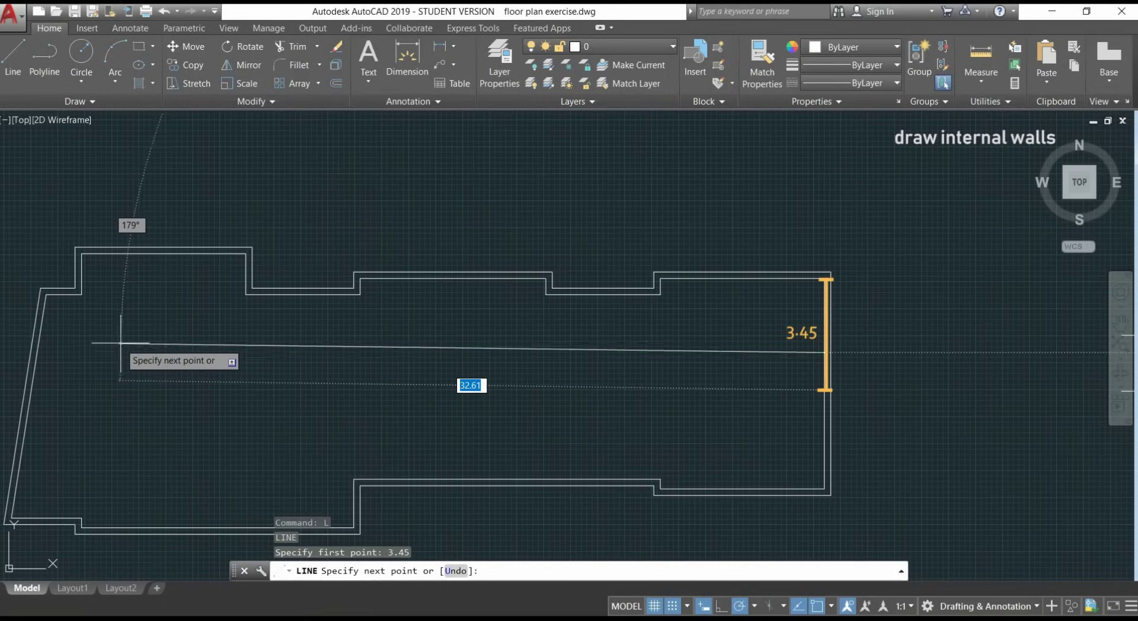
pyautogui.moveTo(124, 343); pyautogui.dragTo(126, 342, button='middle')
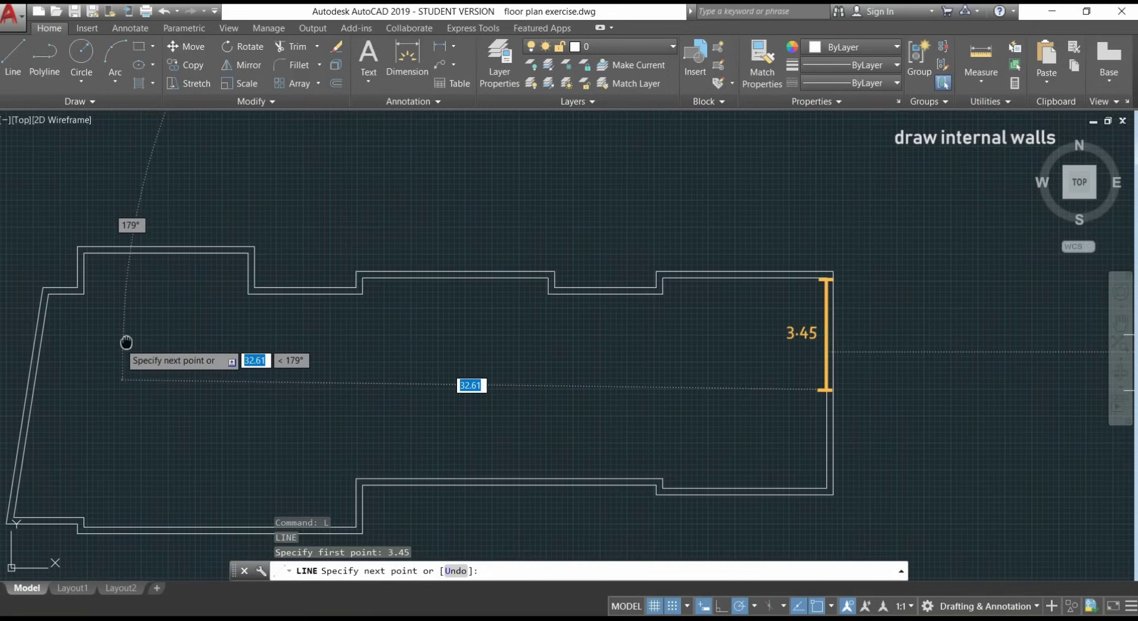
pyautogui.moveTo(126, 343); pyautogui.dragTo(574, 288, button='middle')
pyautogui.scroll(4, 543, 311)
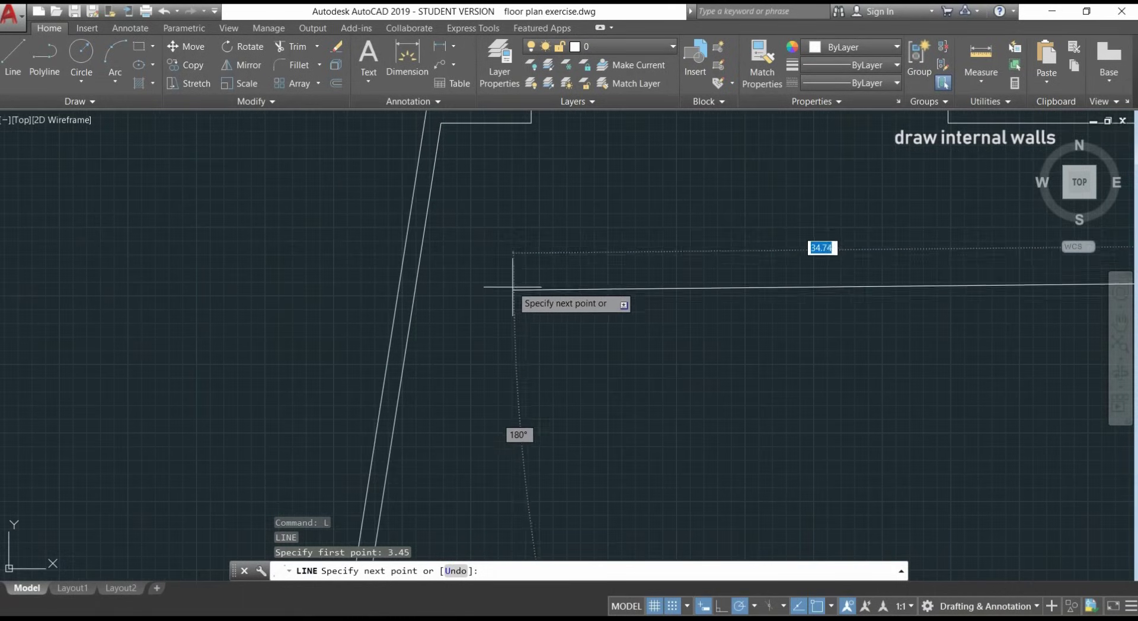
pyautogui.scroll(2, 457, 270)
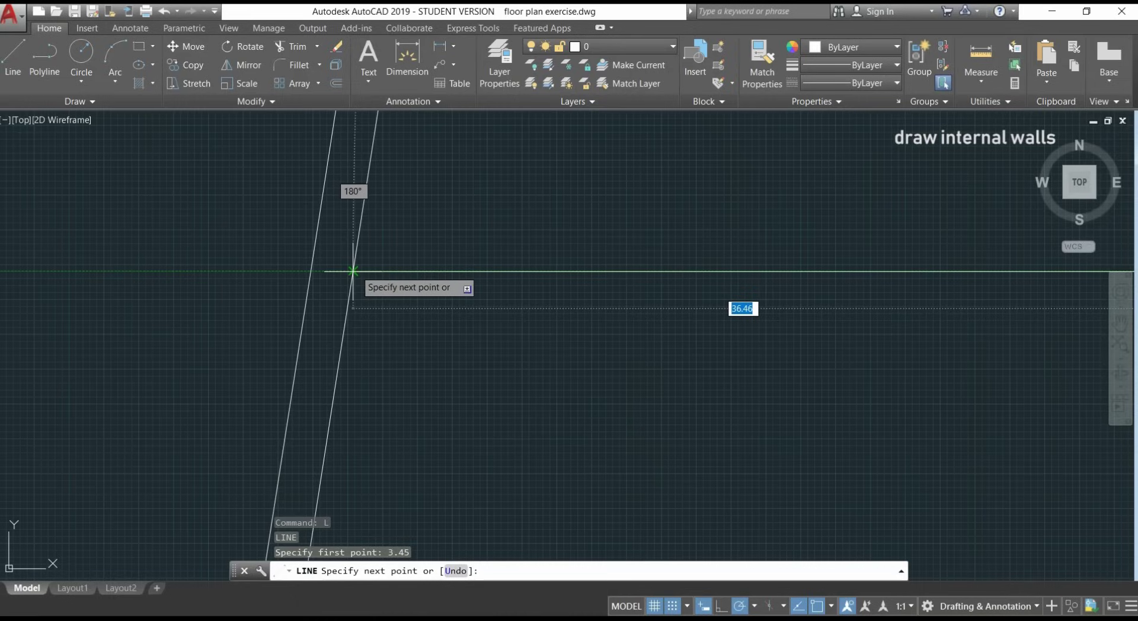
pyautogui.click(353, 271)
pyautogui.click(352, 271)
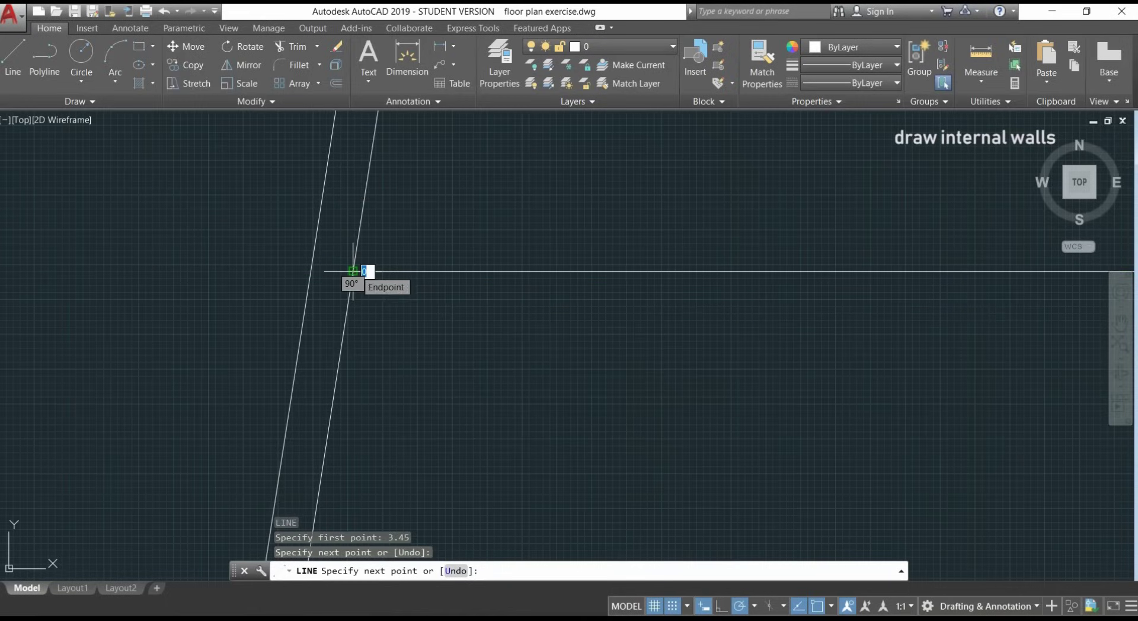
pyautogui.press('Escape')
# Step: Draw a vertical line from the top wall's inner face, 3.75 m left of the inner upper-right corner, down to the horizontal internal wall line
pyautogui.scroll(-8, 307, 265)
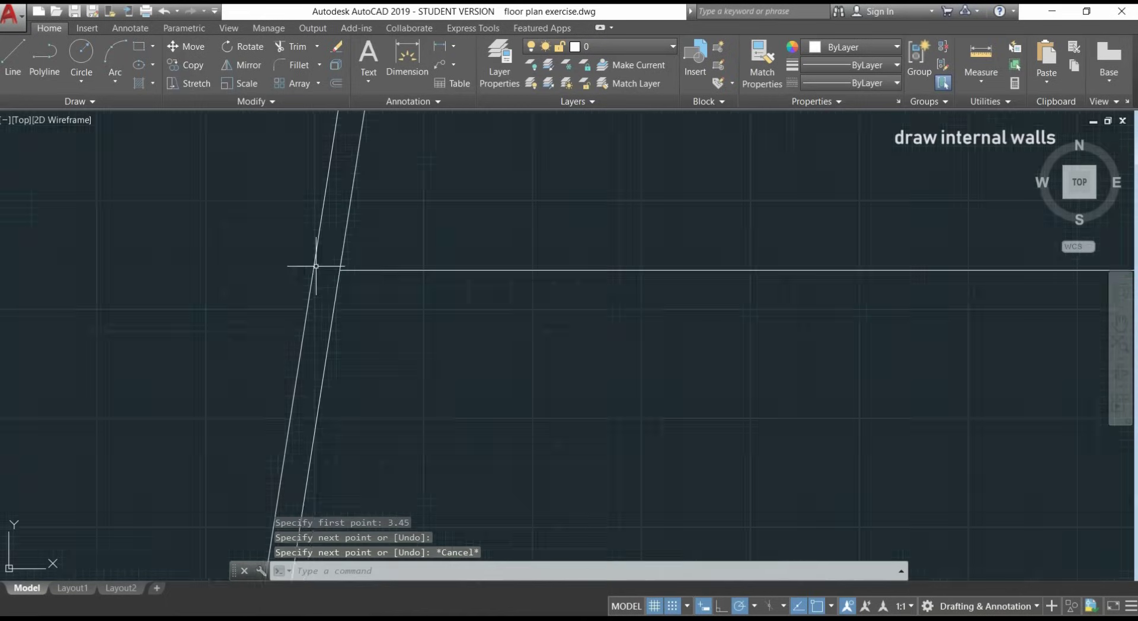
pyautogui.moveTo(799, 311)
pyautogui.mouseDown(button='middle')
pyautogui.moveTo(808, 325)
pyautogui.moveTo(621, 354)
pyautogui.moveTo(665, 350)
pyautogui.mouseUp(button='middle')
pyautogui.moveTo(621, 354); pyautogui.dragTo(621, 354, button='middle')
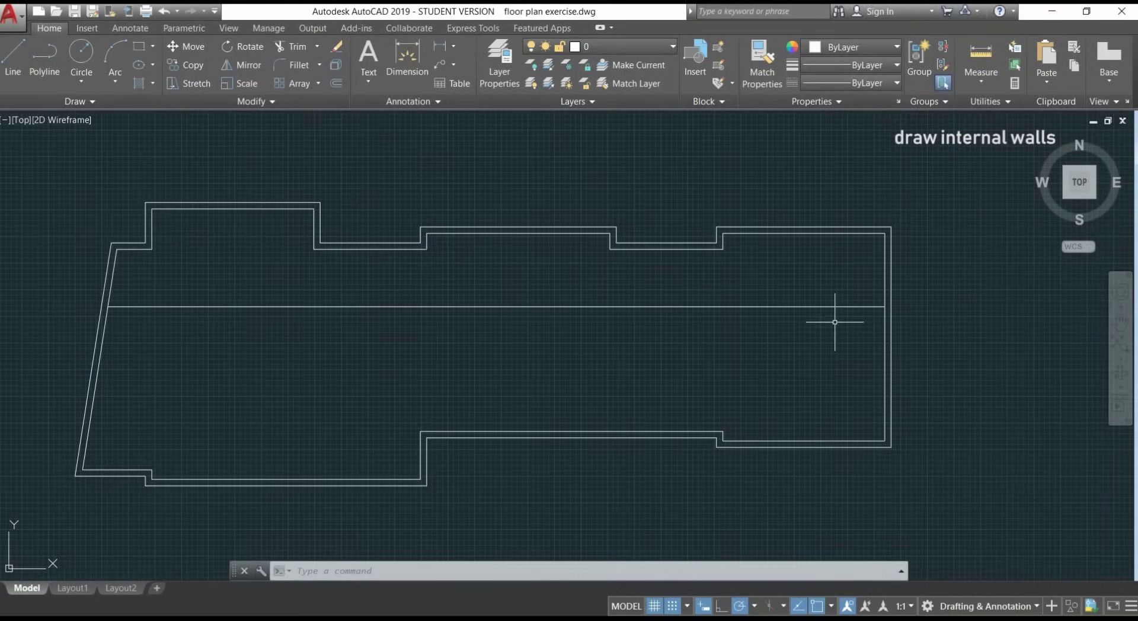
pyautogui.scroll(4, 930, 237)
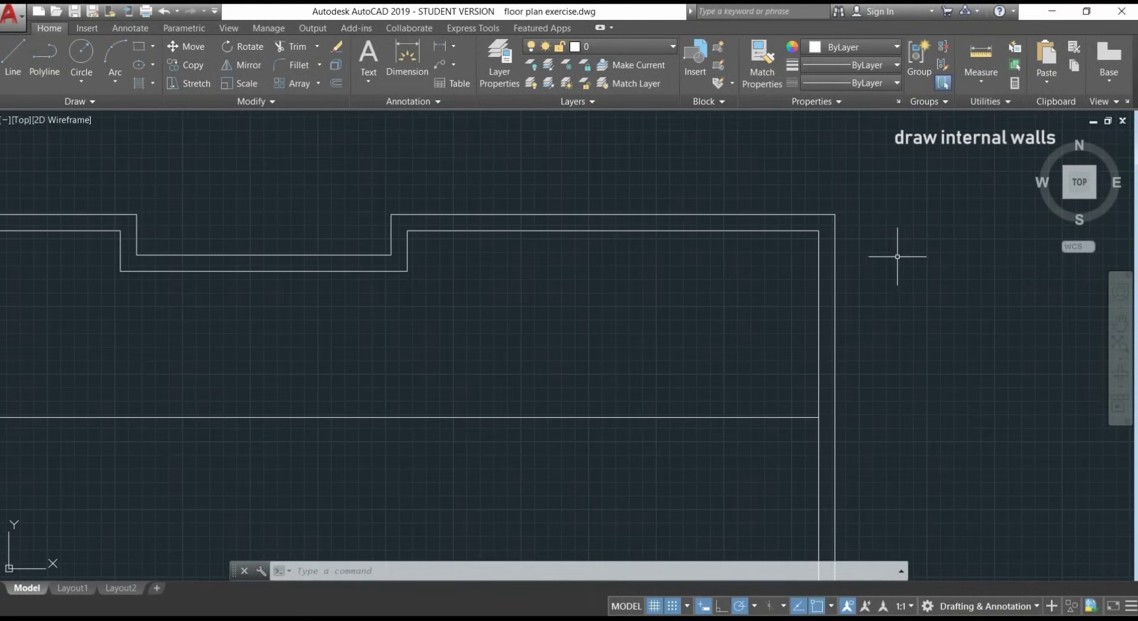
pyautogui.scroll(2, 884, 267)
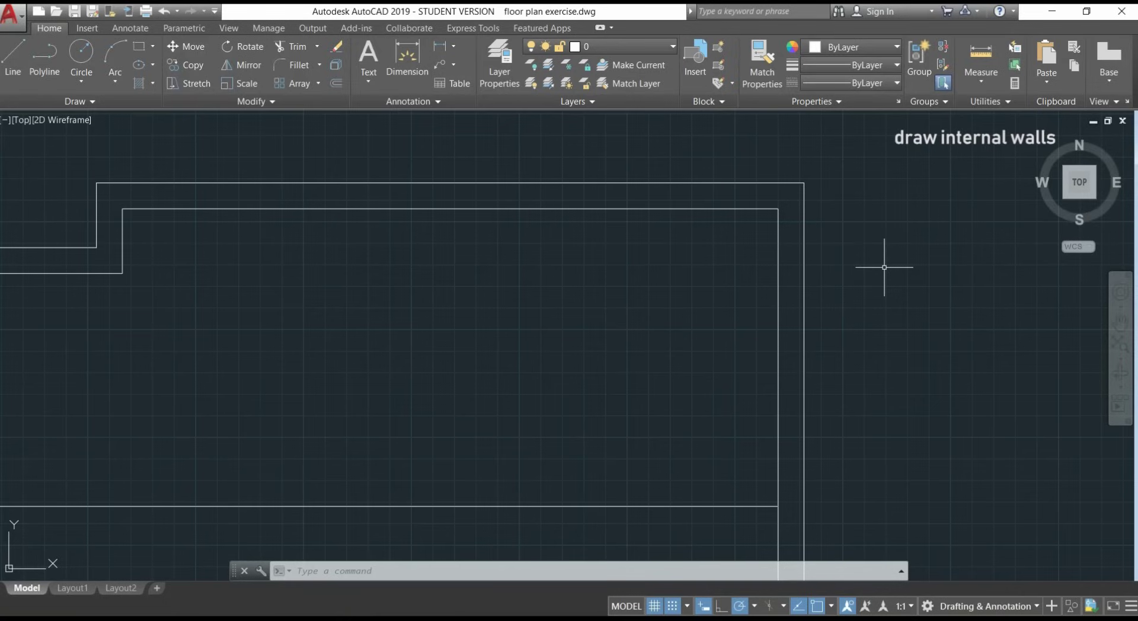
pyautogui.write('l')
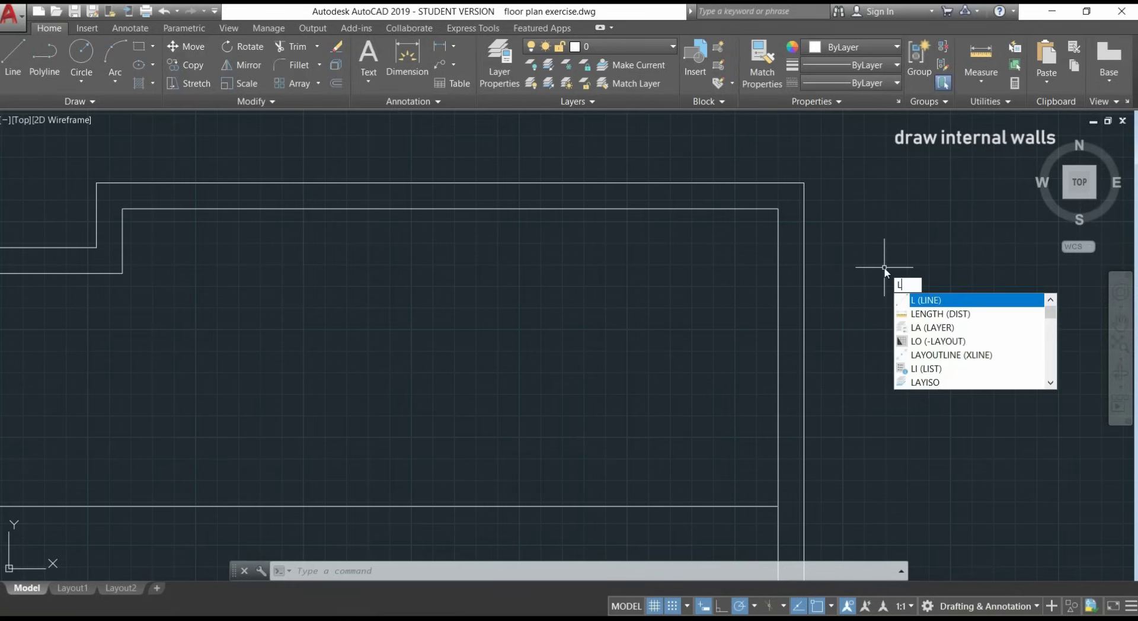
pyautogui.press('Return')
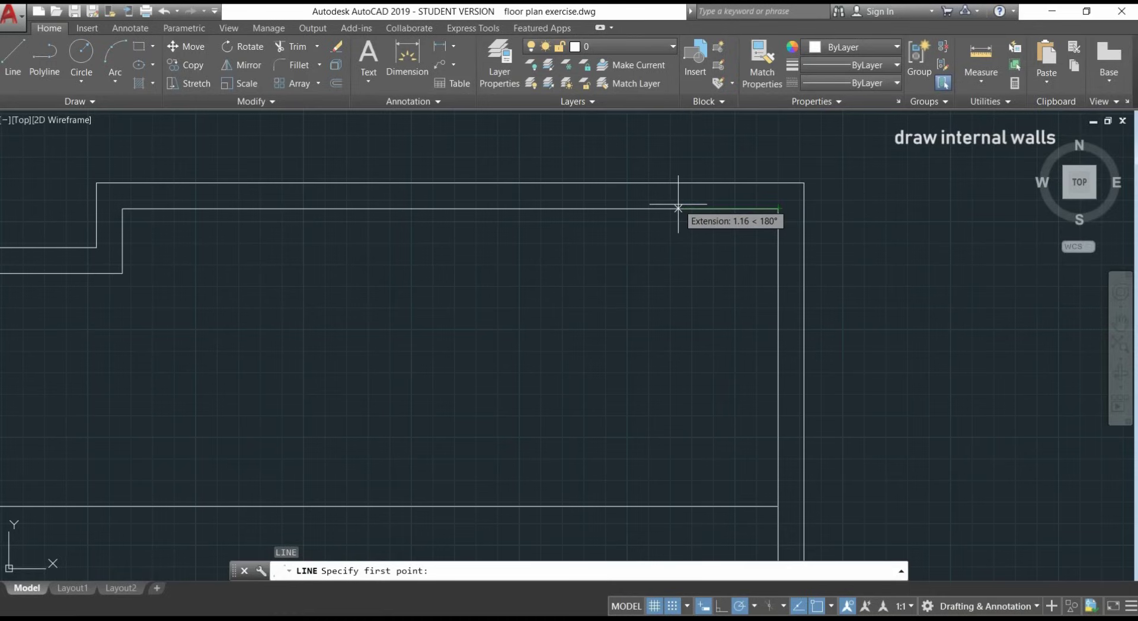
pyautogui.write('3.7')
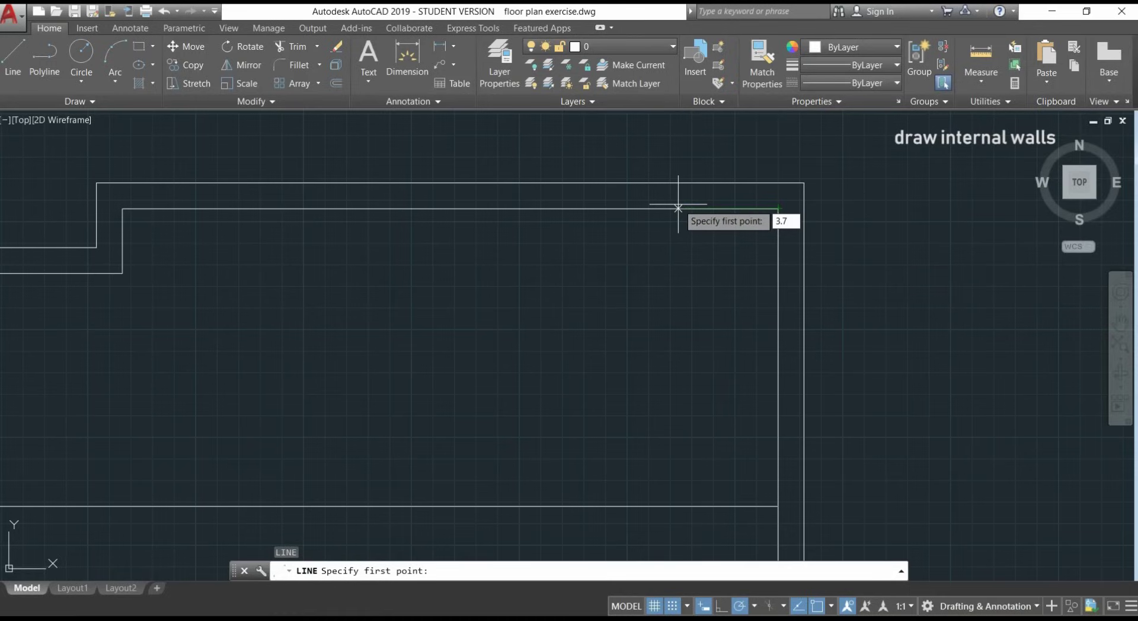
pyautogui.write('5')
pyautogui.press('Return')
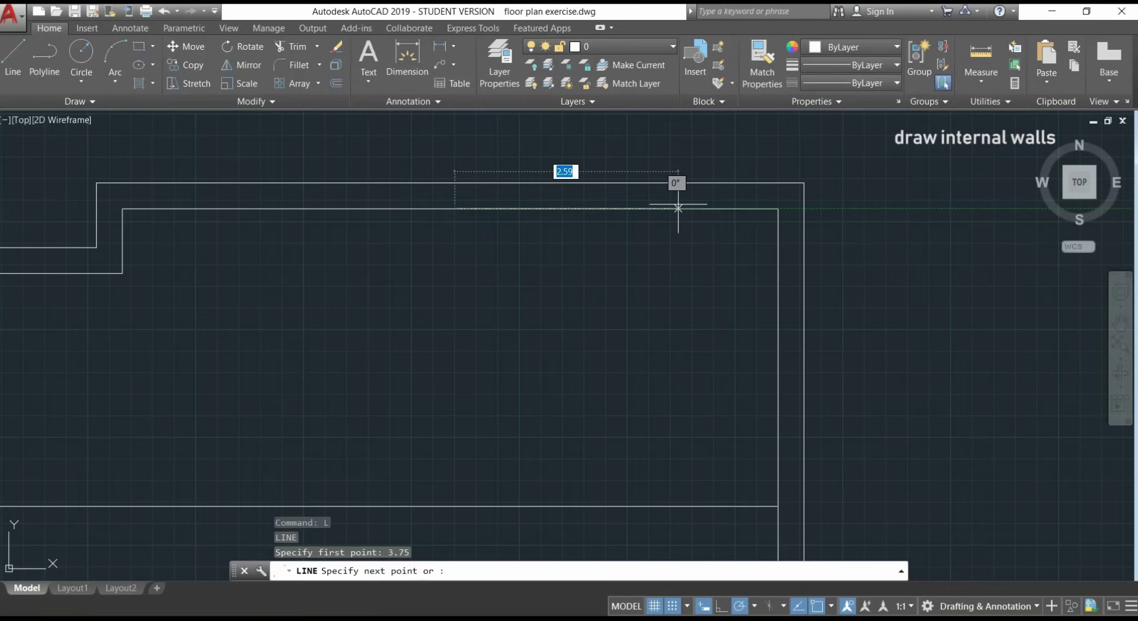
pyautogui.click(454, 506)
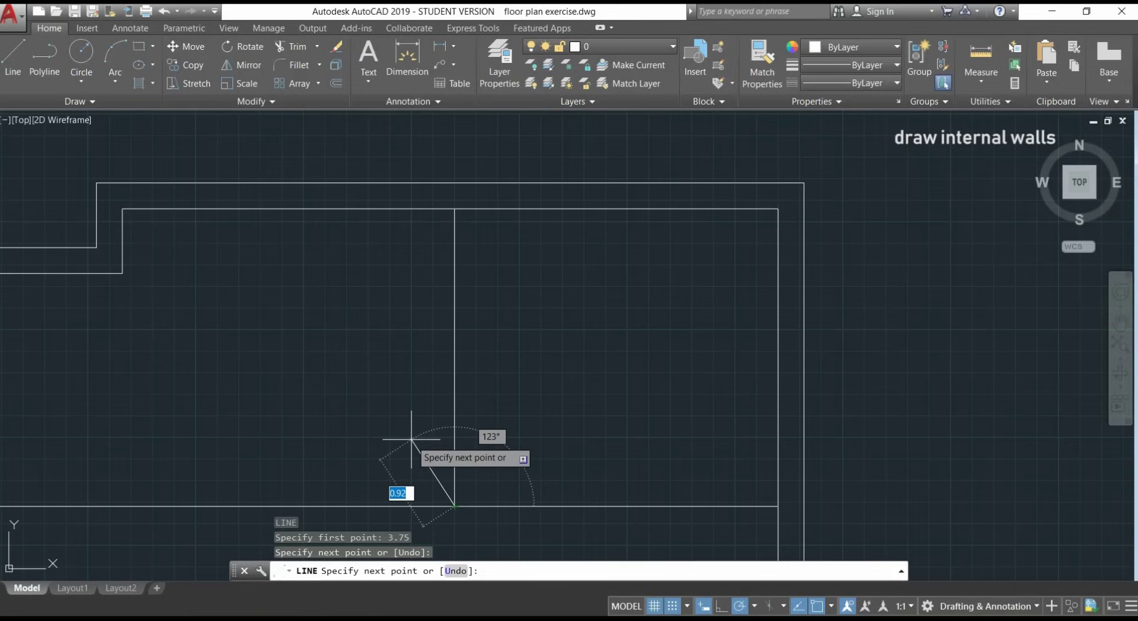
pyautogui.press('Escape')
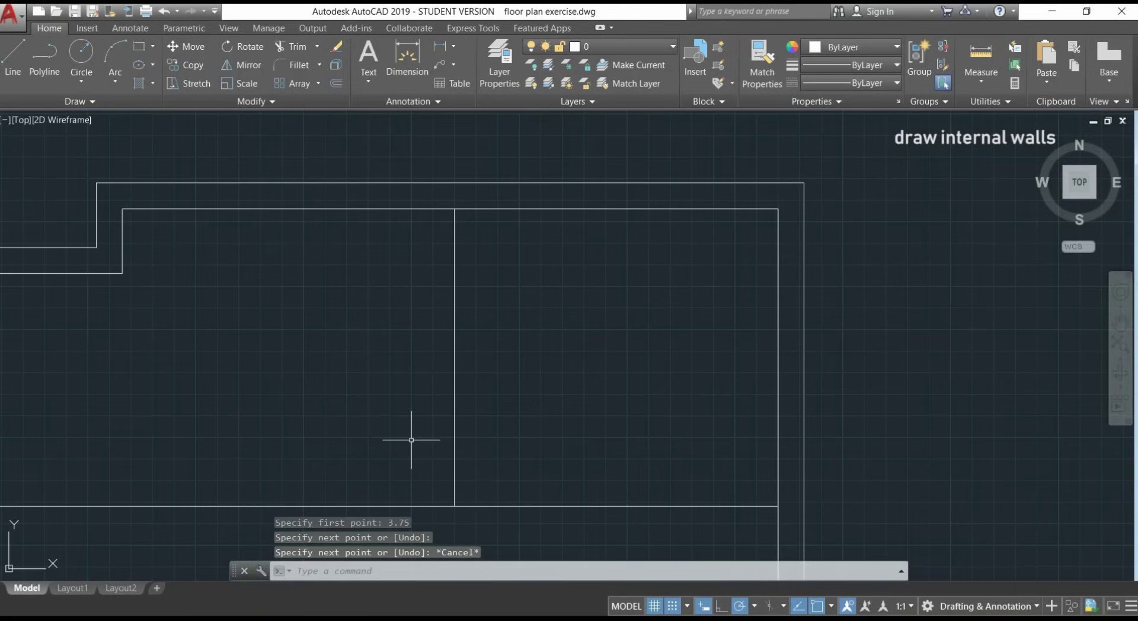
# Step: Offset the new vertical line 0.1 m to the left to give the first partition its thickness
pyautogui.write('O')
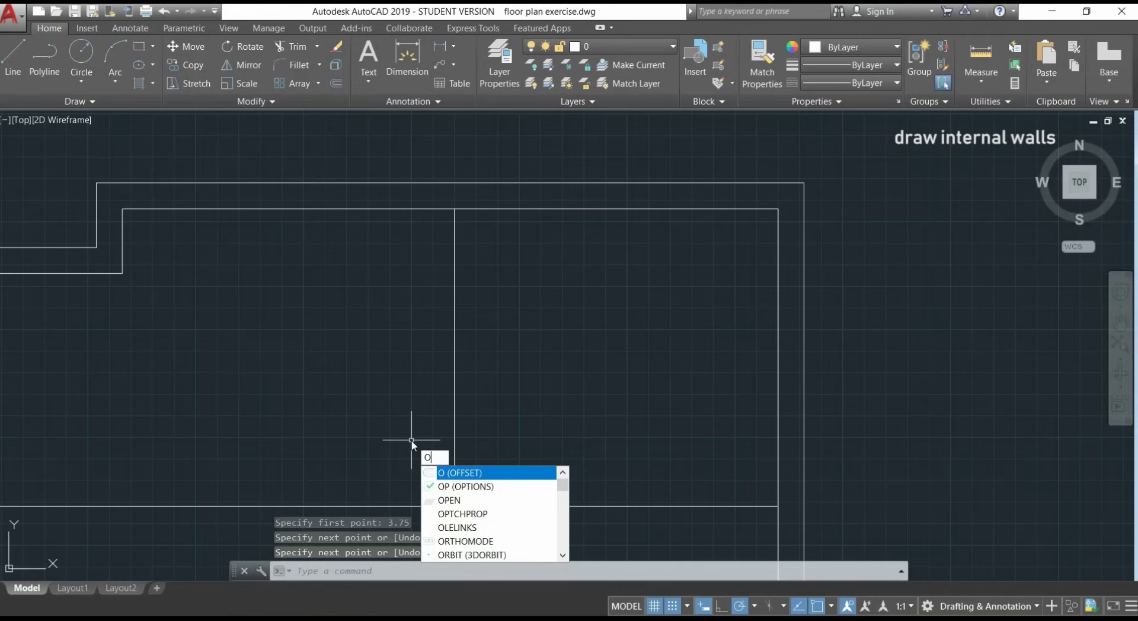
pyautogui.press('Return')
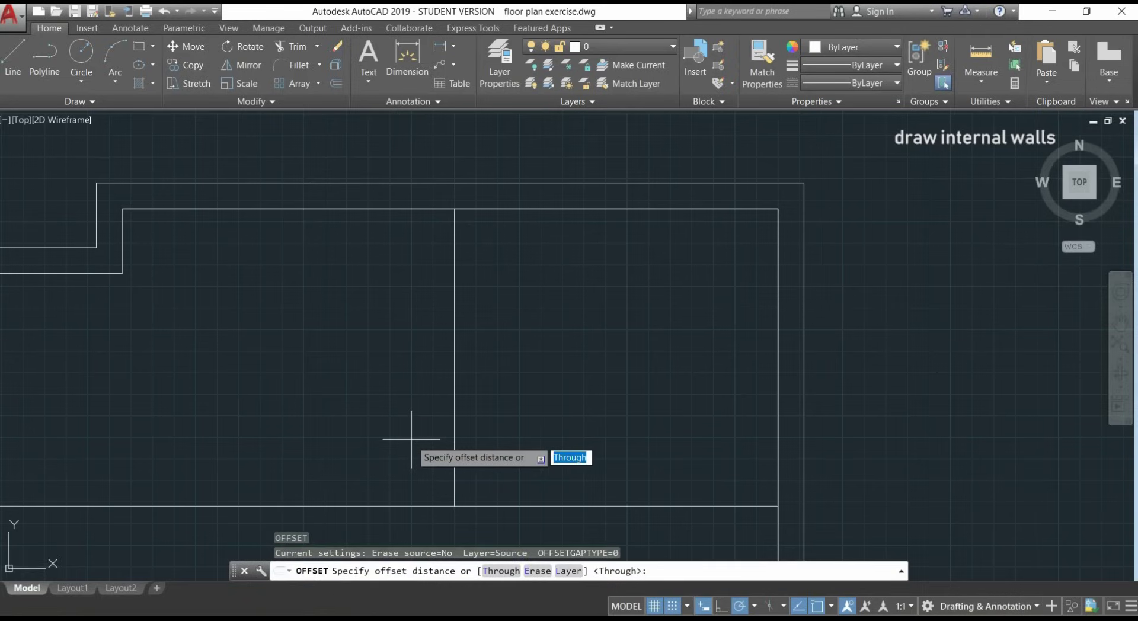
pyautogui.write('0.1')
pyautogui.press('Return')
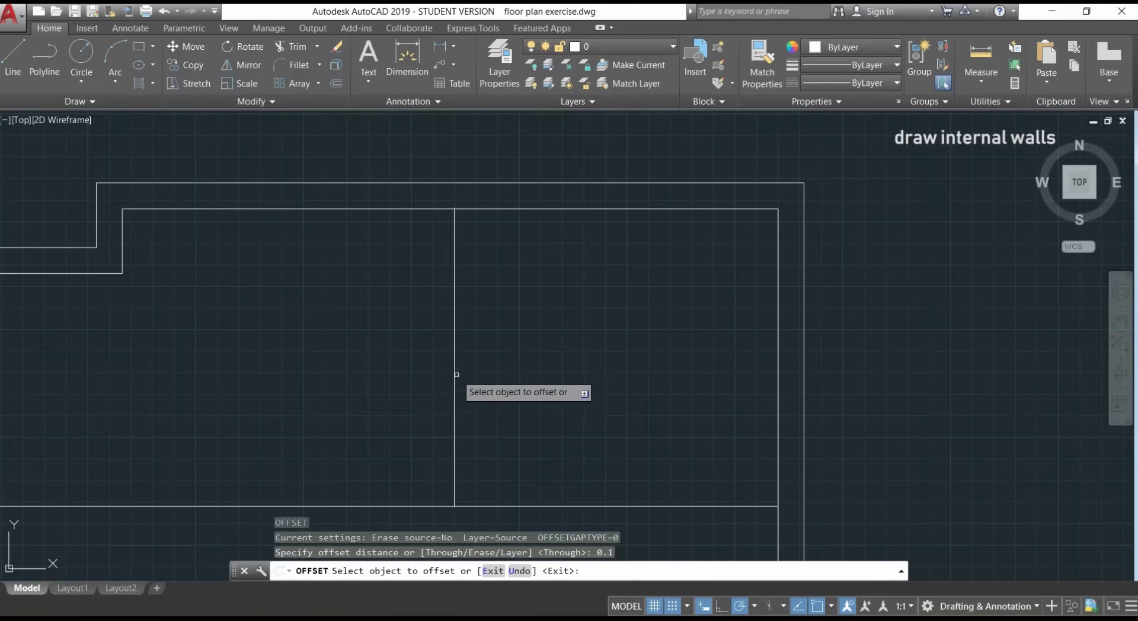
pyautogui.click(456, 375)
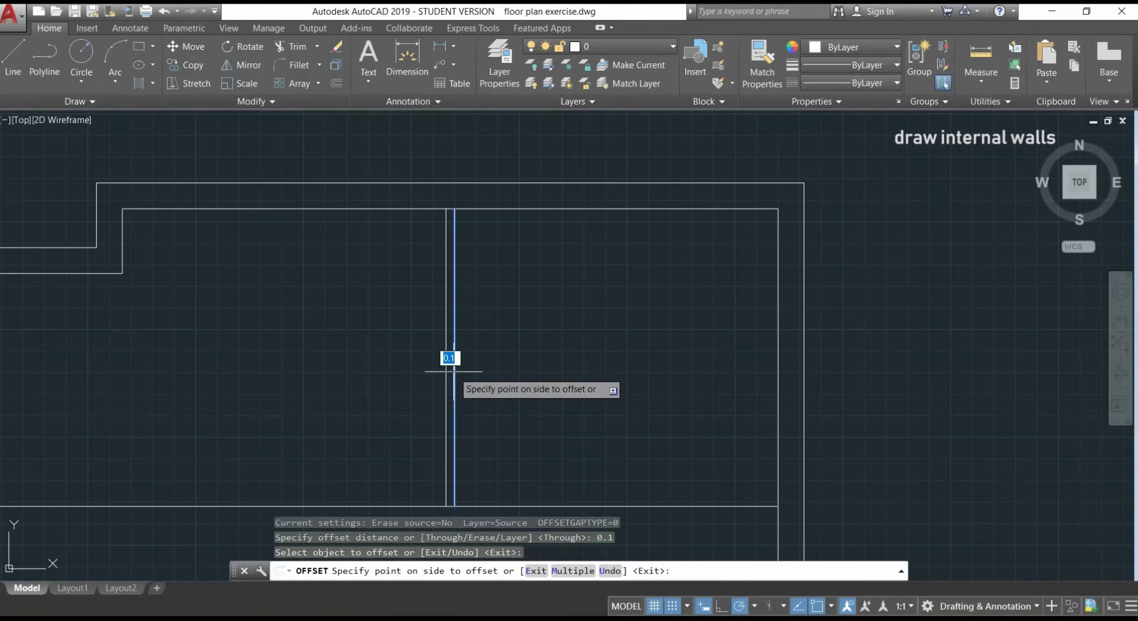
pyautogui.click(407, 366)
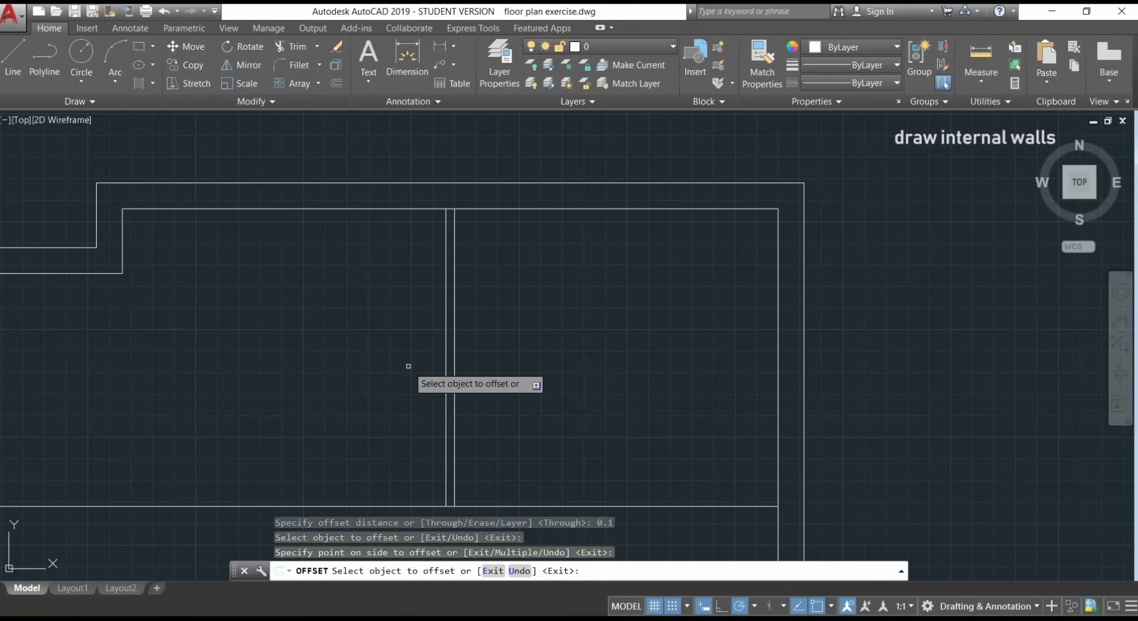
# Step: Offset the first partition's left face 3.75 m to the left, and offset that copy 0.1 m left to form the second partition
pyautogui.click(445, 344)
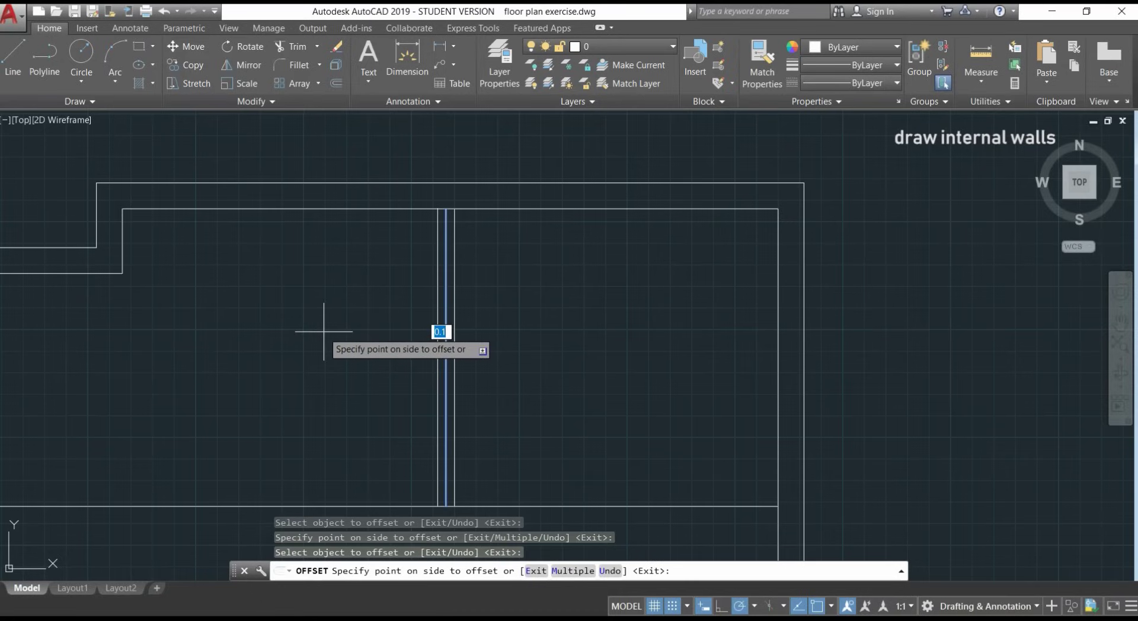
pyautogui.write('3.75')
pyautogui.press('Return')
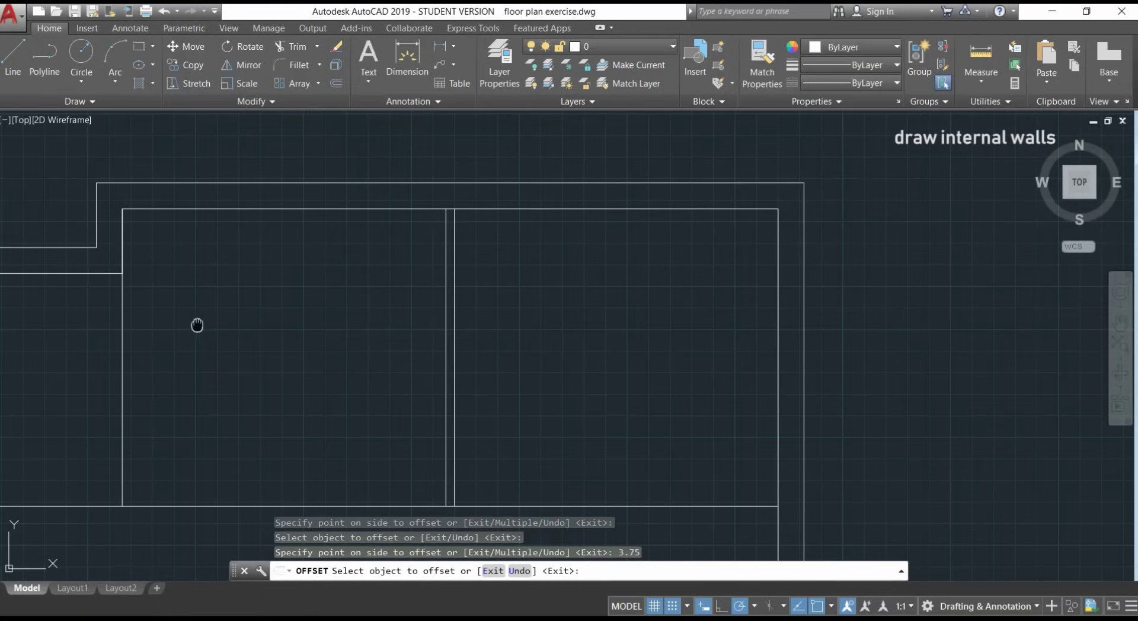
pyautogui.moveTo(197, 325)
pyautogui.mouseDown(button='middle')
pyautogui.moveTo(518, 310)
pyautogui.moveTo(633, 254)
pyautogui.mouseUp(button='middle')
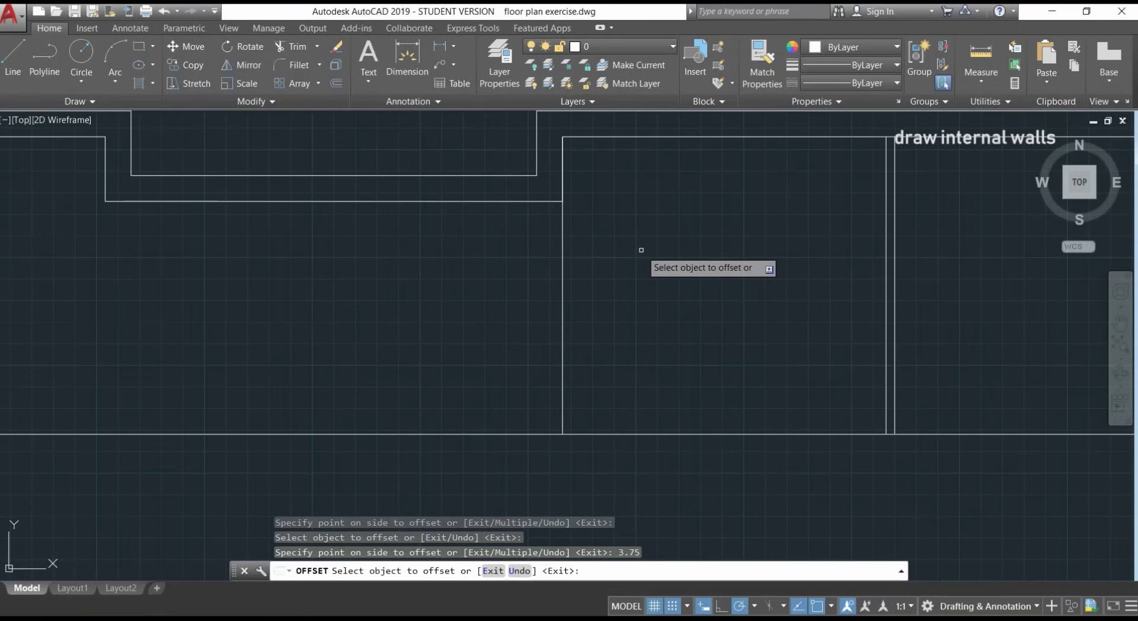
pyautogui.click(562, 314)
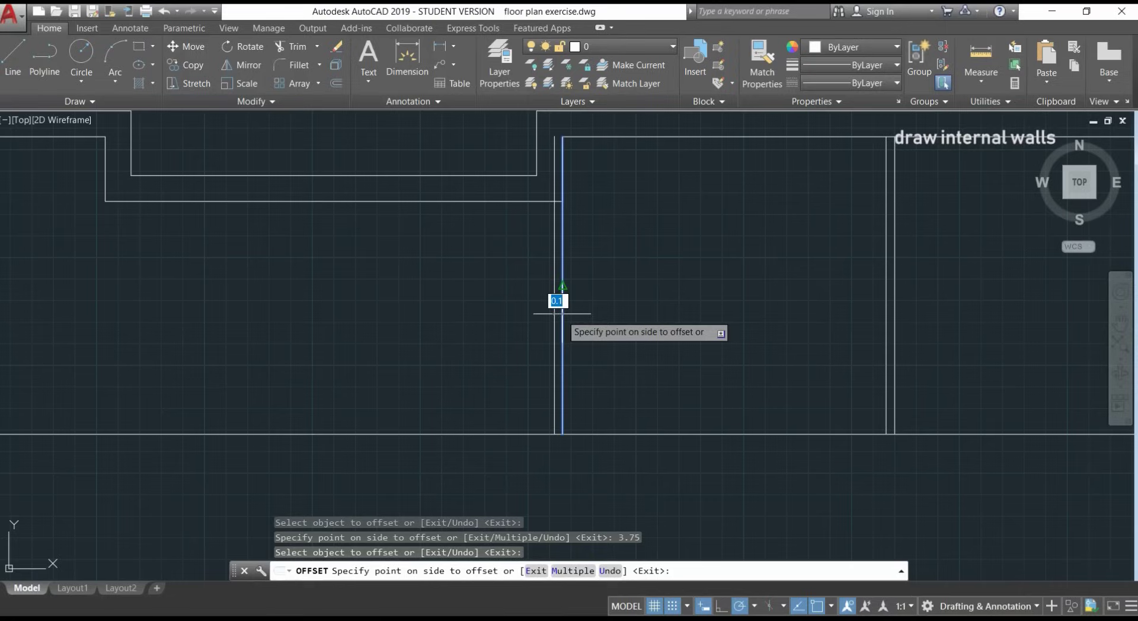
pyautogui.click(503, 294)
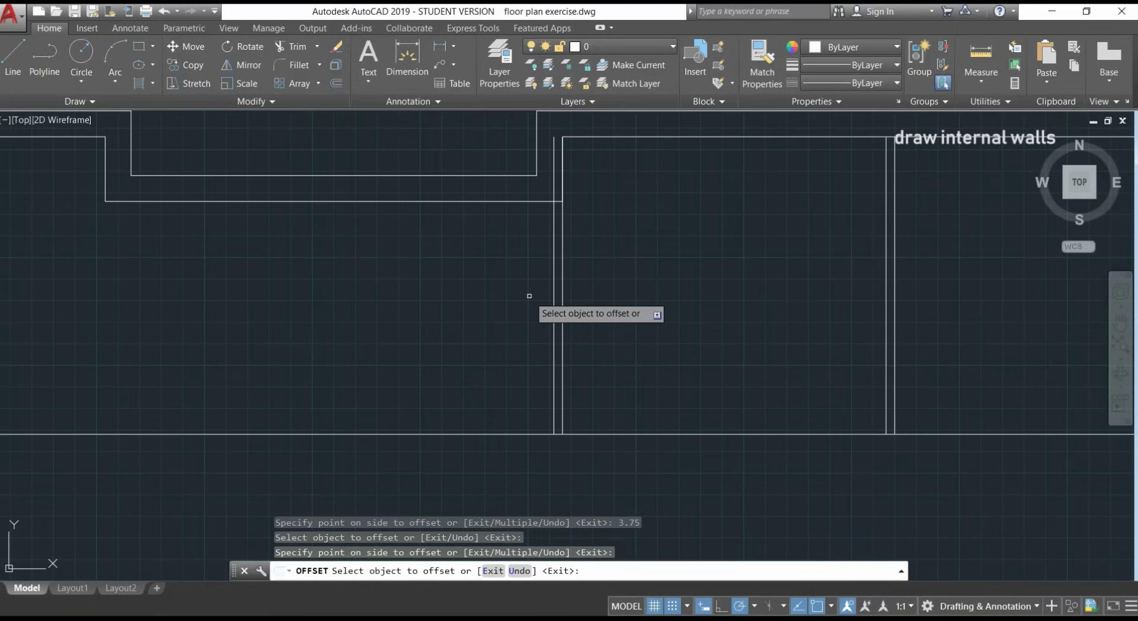
# Step: Offset the second partition's left face 5.10 m to the left, and offset that copy 0.1 m left to form the third partition
pyautogui.click(554, 290)
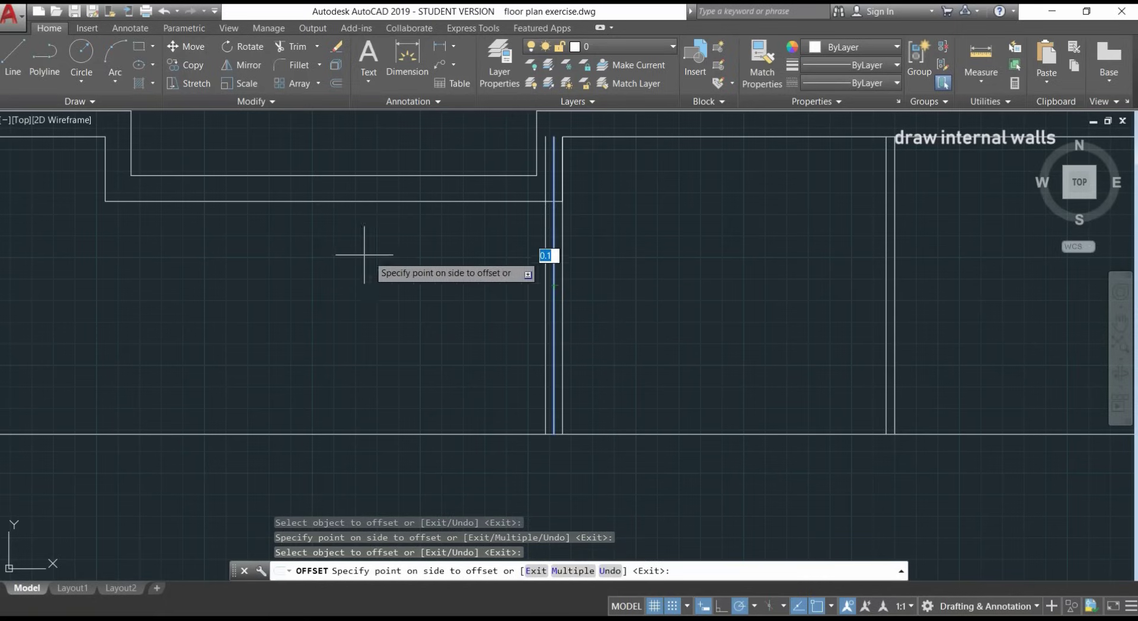
pyautogui.moveTo(261, 261); pyautogui.dragTo(576, 275, button='middle')
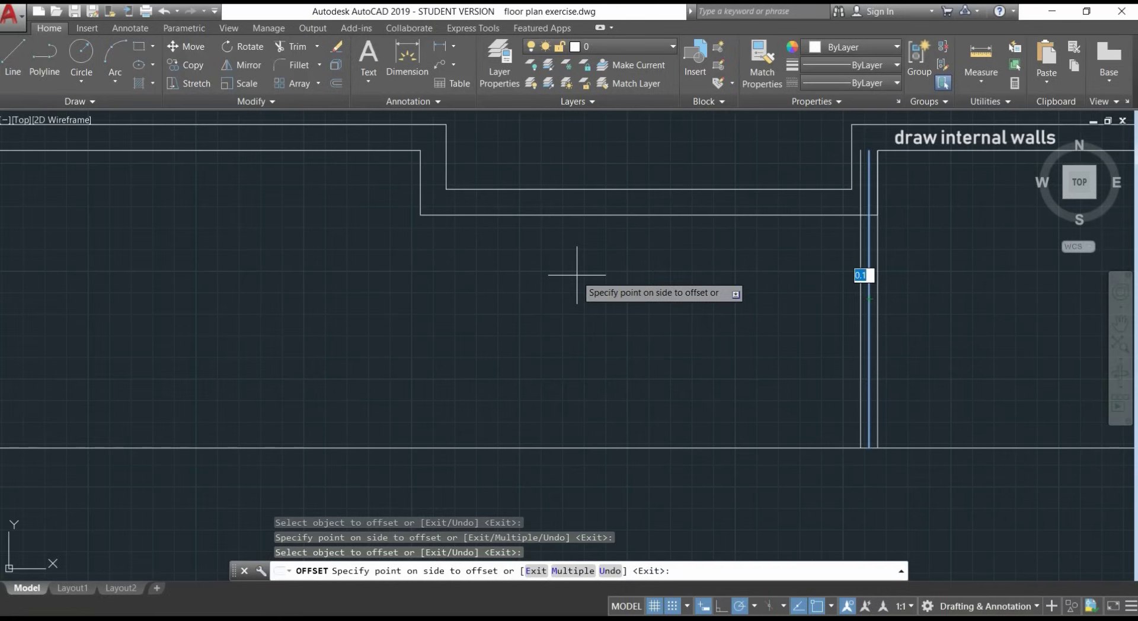
pyautogui.write('5.10')
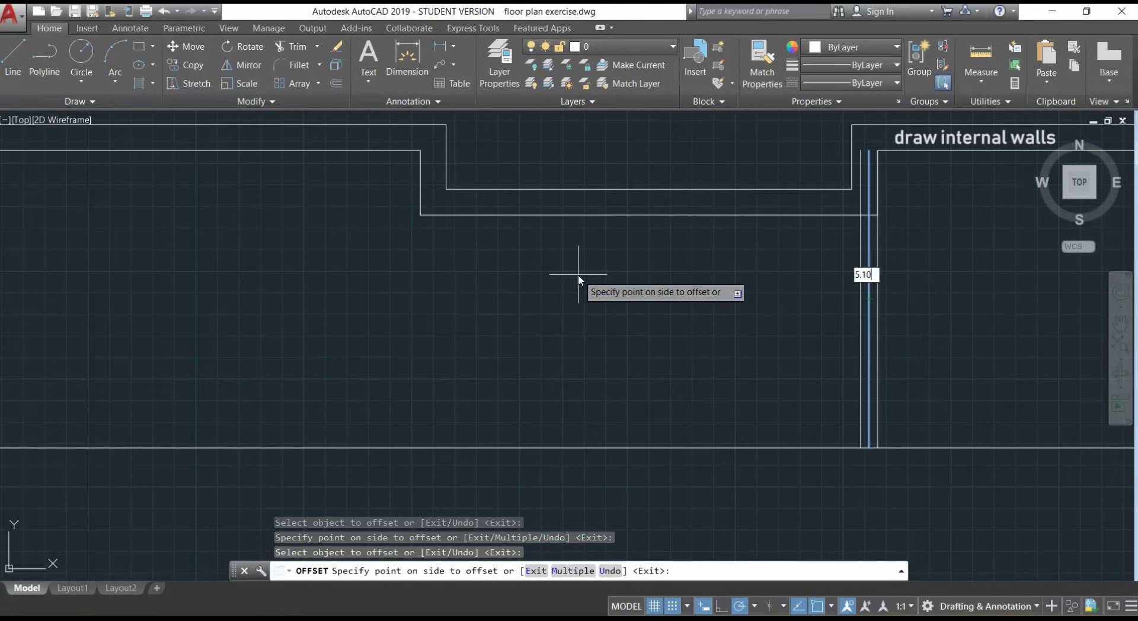
pyautogui.press('Return')
pyautogui.click(427, 273)
pyautogui.click(170, 279)
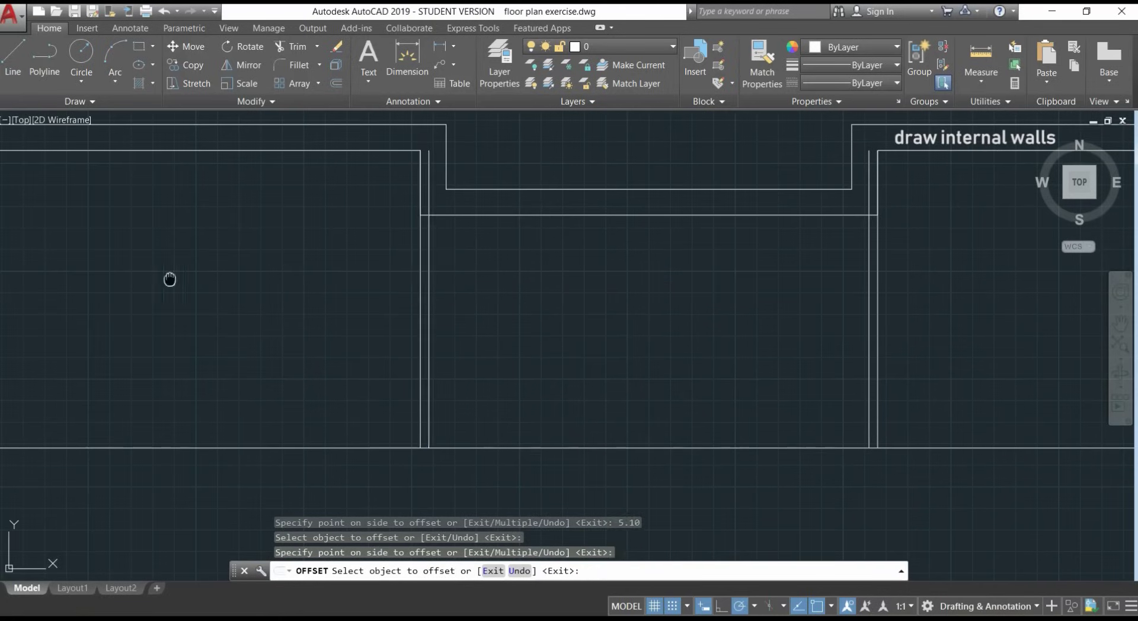
# Step: Offset the third partition's left face 4 m to the left, and offset that copy by the 0.1 m wall thickness
pyautogui.moveTo(170, 279); pyautogui.dragTo(617, 276, button='middle')
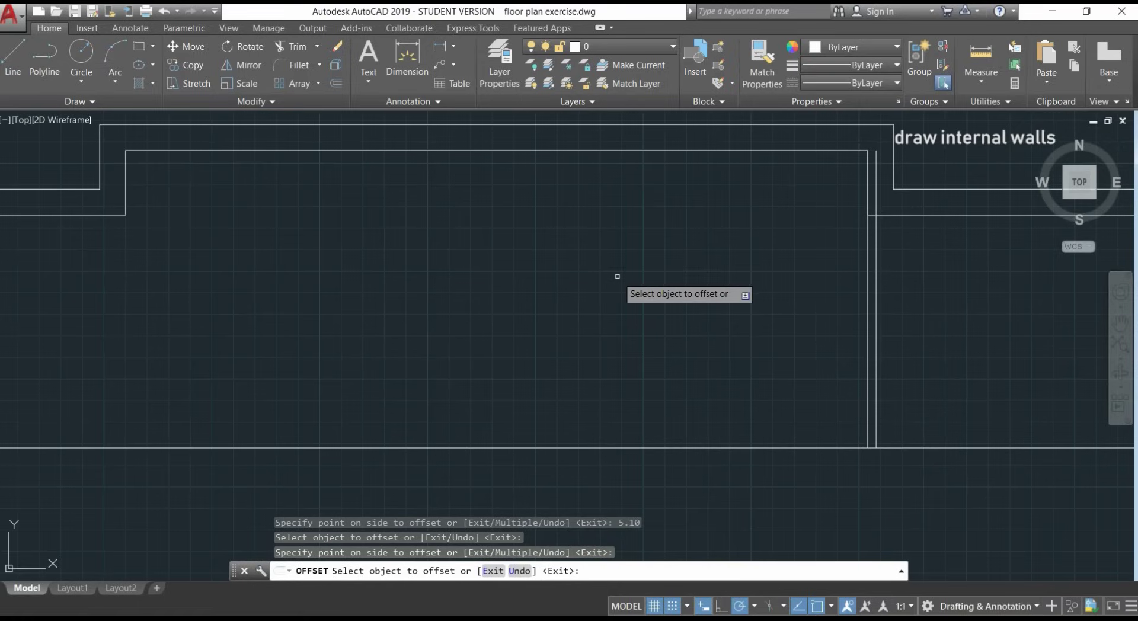
pyautogui.click(868, 295)
pyautogui.click(752, 268)
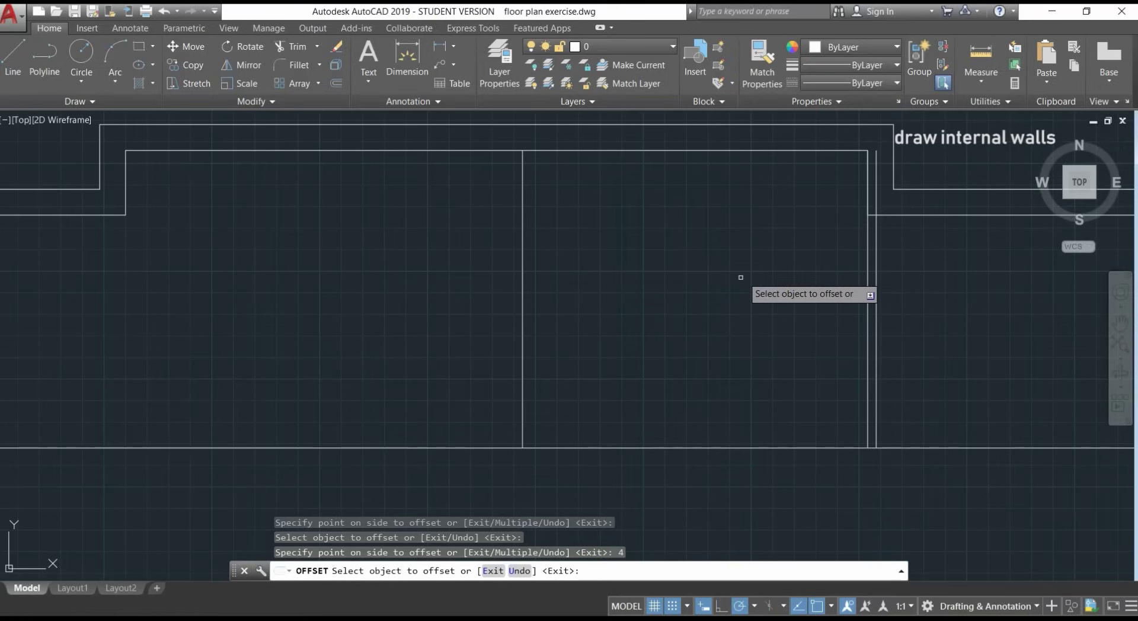
pyautogui.click(522, 279)
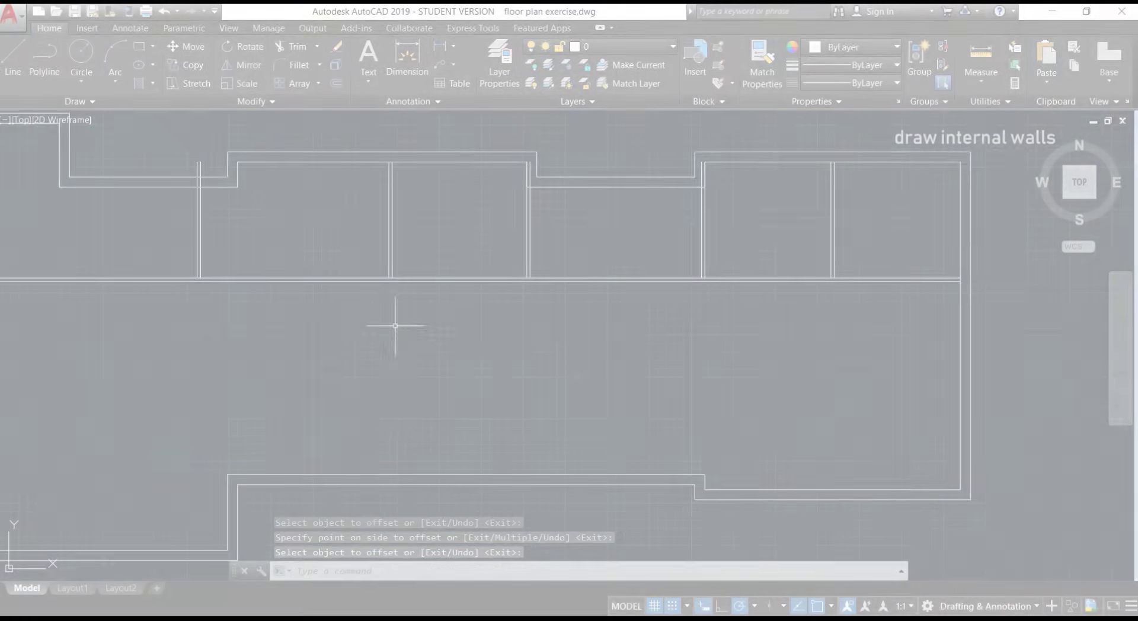
# Step: Draw a short vertical line across the horizontal internal wall's thickness, 1.6 m left of the leftmost partition's lower-left endpoint
pyautogui.moveTo(393, 325)
pyautogui.mouseDown(button='middle')
pyautogui.moveTo(557, 332)
pyautogui.moveTo(696, 363)
pyautogui.mouseUp(button='middle')
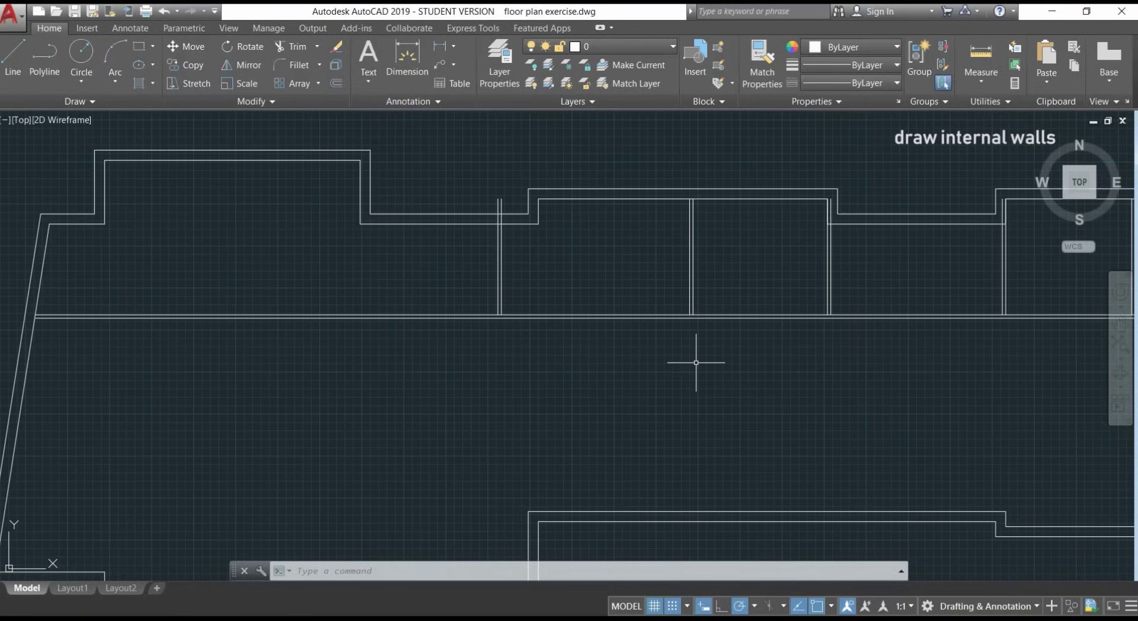
pyautogui.write('l')
pyautogui.press('Return')
pyautogui.scroll(4, 509, 325)
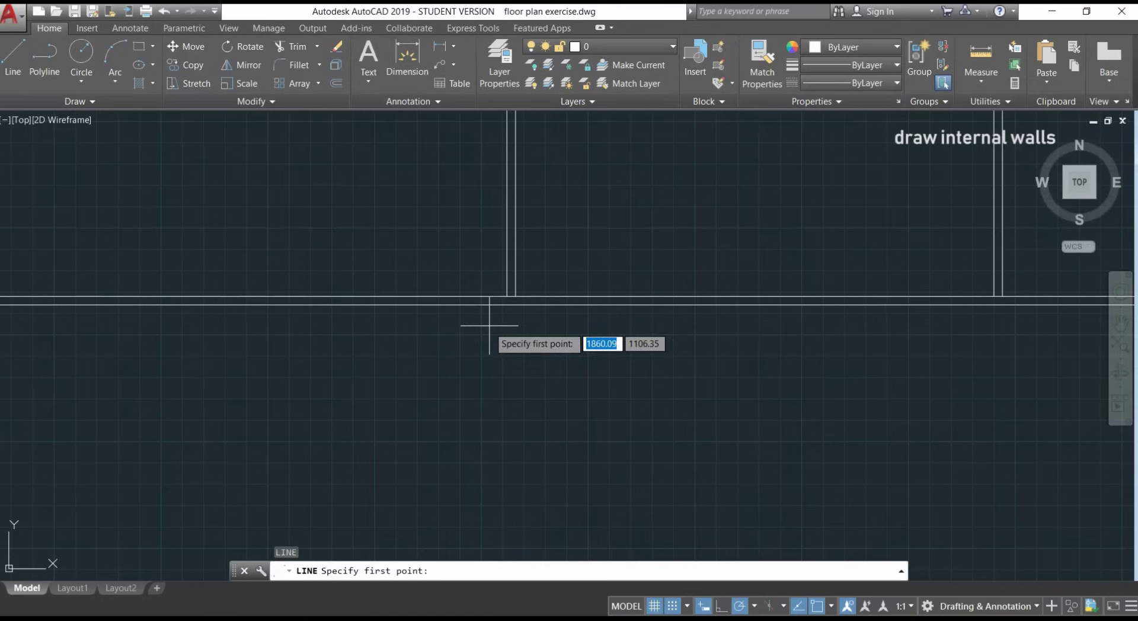
pyautogui.scroll(-1, 537, 409)
pyautogui.scroll(3, 564, 407)
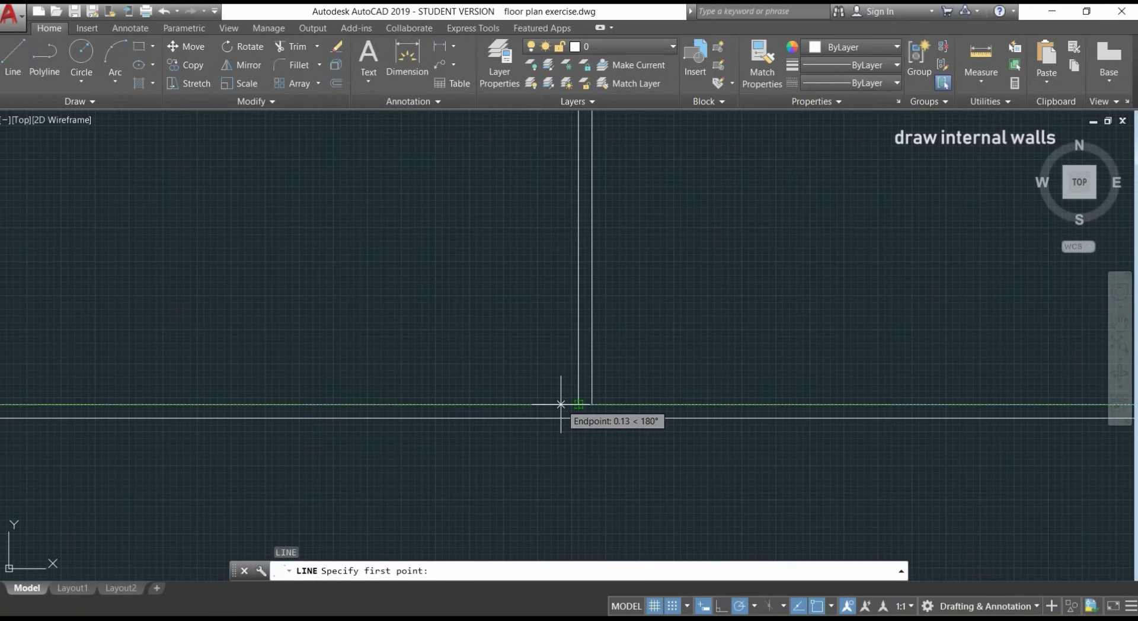
pyautogui.write('1.')
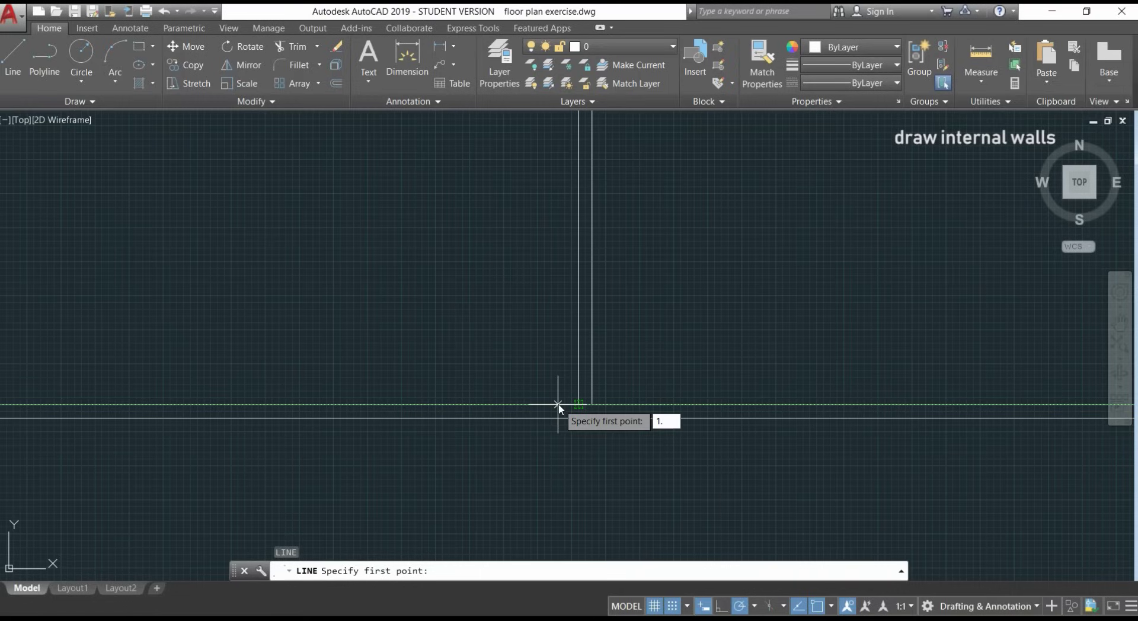
pyautogui.write('6')
pyautogui.press('Return')
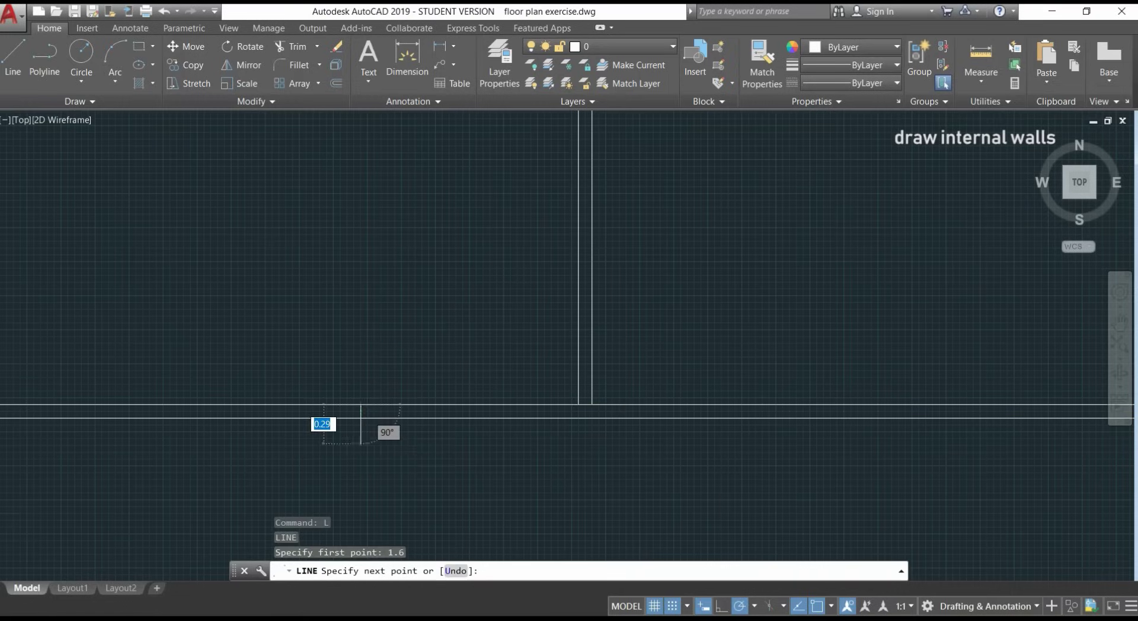
pyautogui.scroll(2, 374, 440)
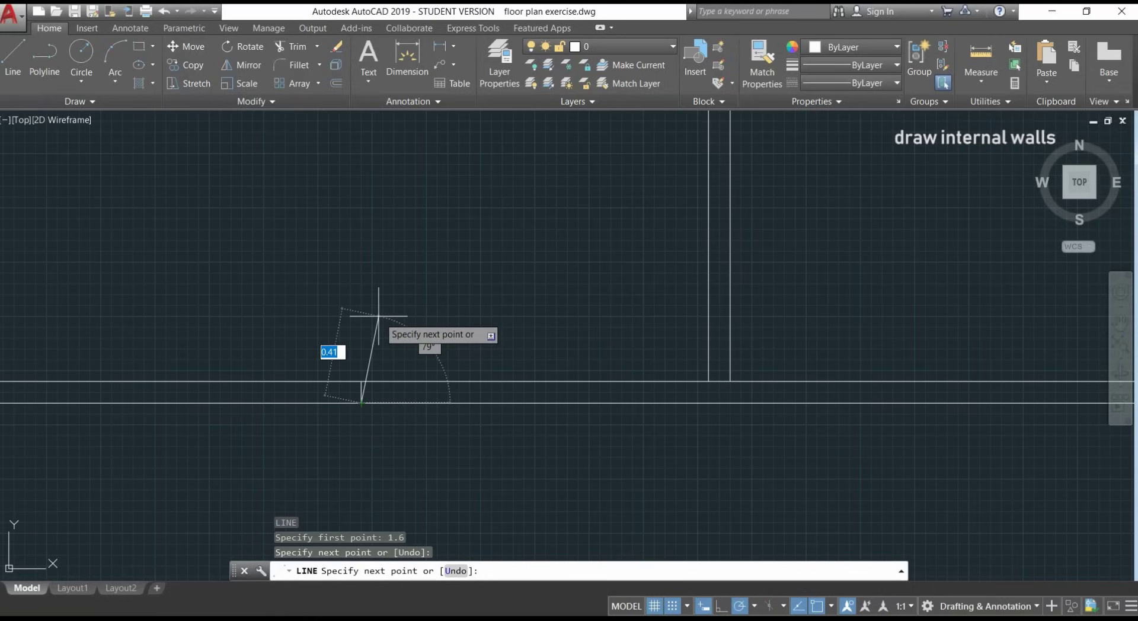
pyautogui.press('Escape')
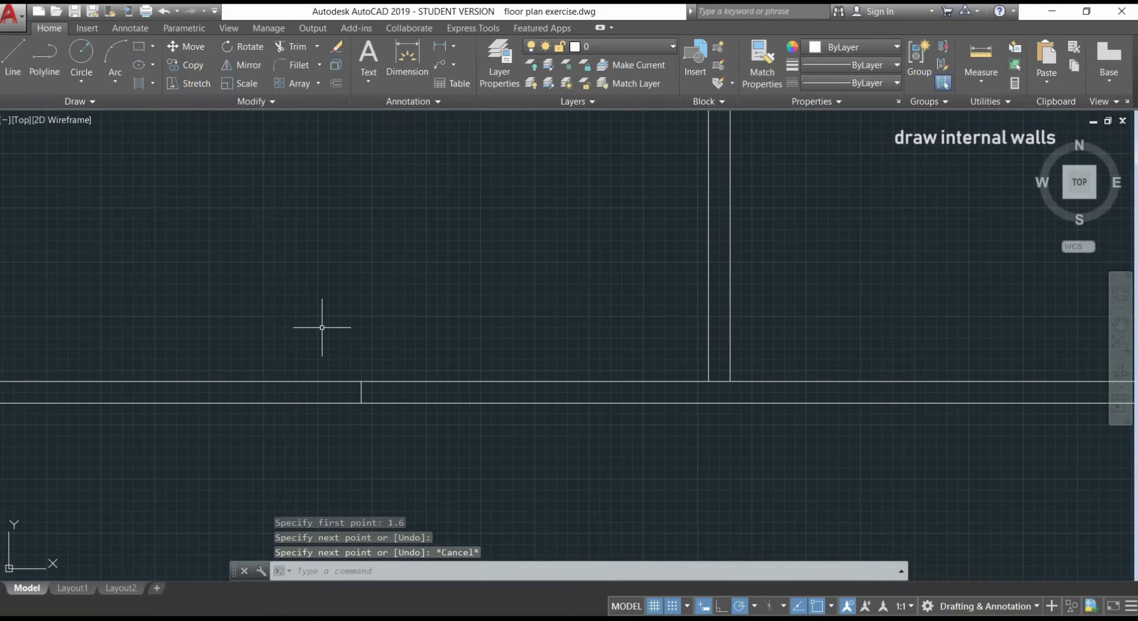
pyautogui.scroll(-1, 322, 327)
pyautogui.scroll(-2, 321, 327)
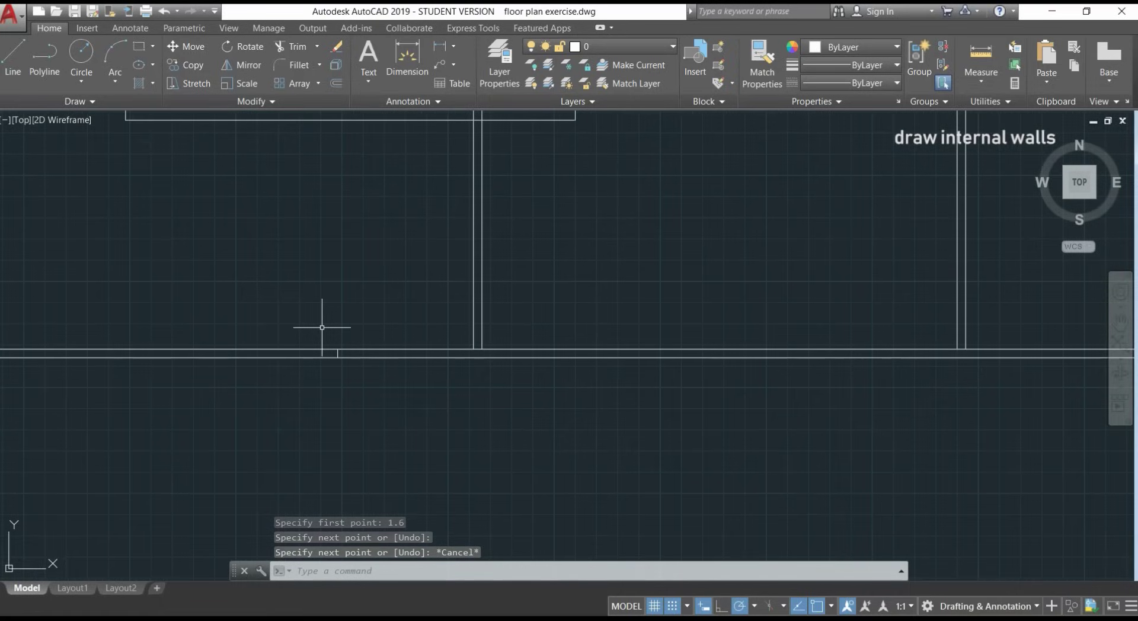
# Step: Trim away both lines of the horizontal internal wall left of the short vertical line, using all the walls as cutting edges
pyautogui.scroll(-1, 321, 275)
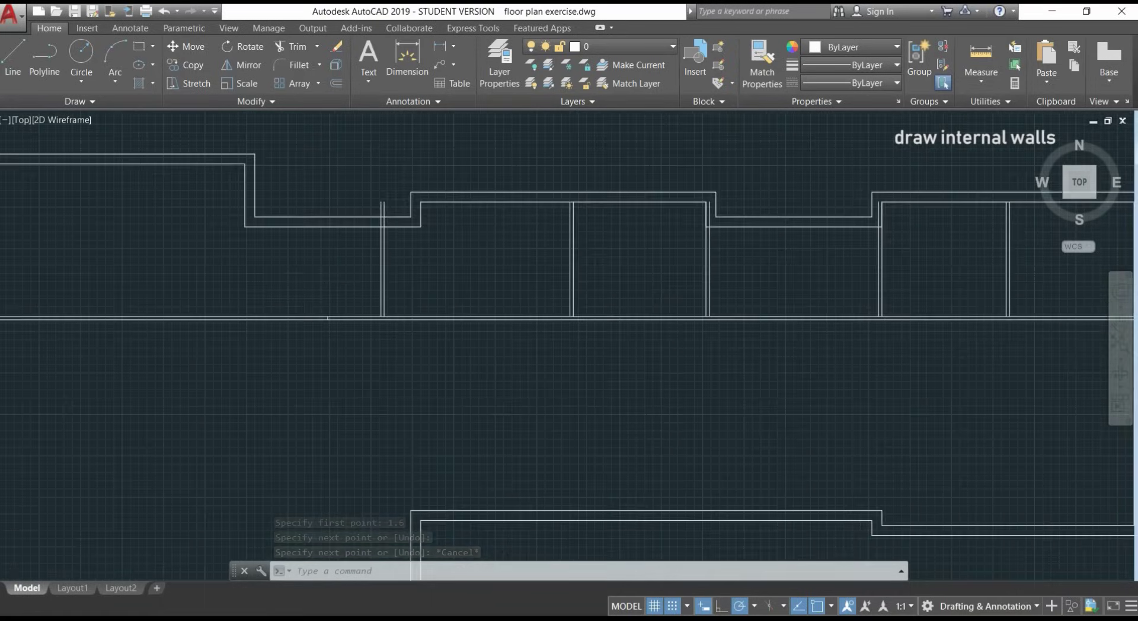
pyautogui.scroll(-1, 320, 275)
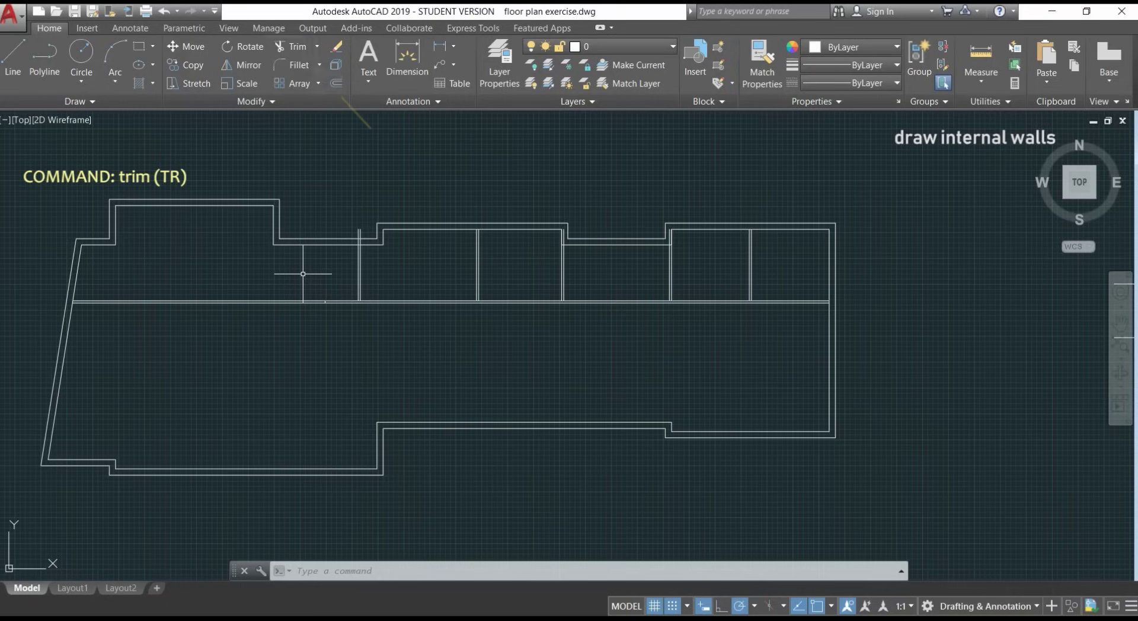
pyautogui.write('TR')
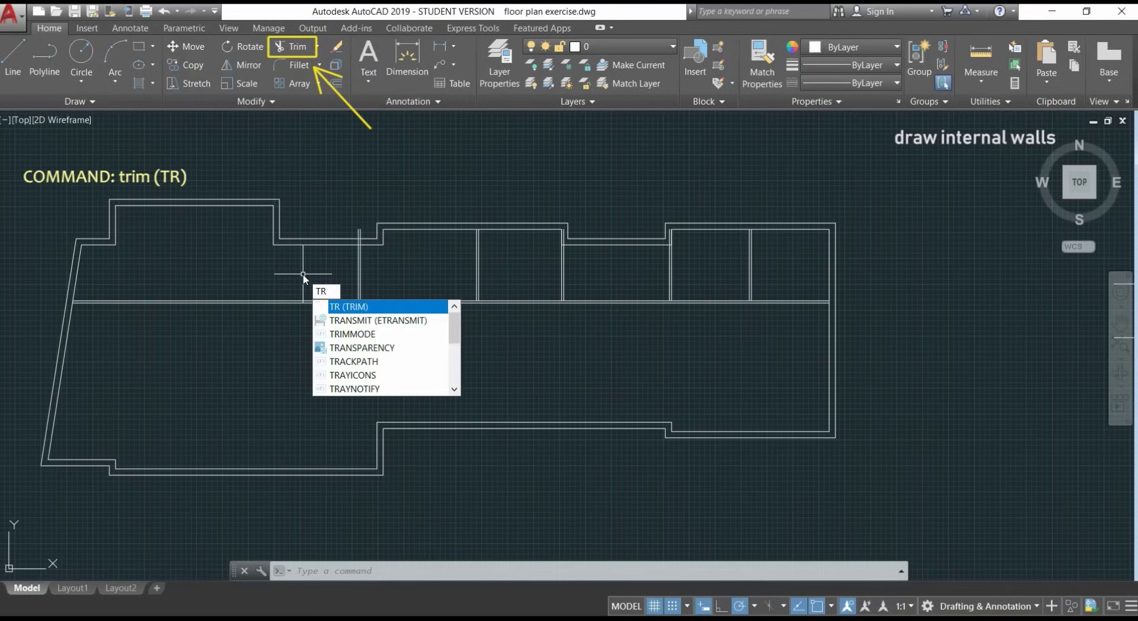
pyautogui.press('Return')
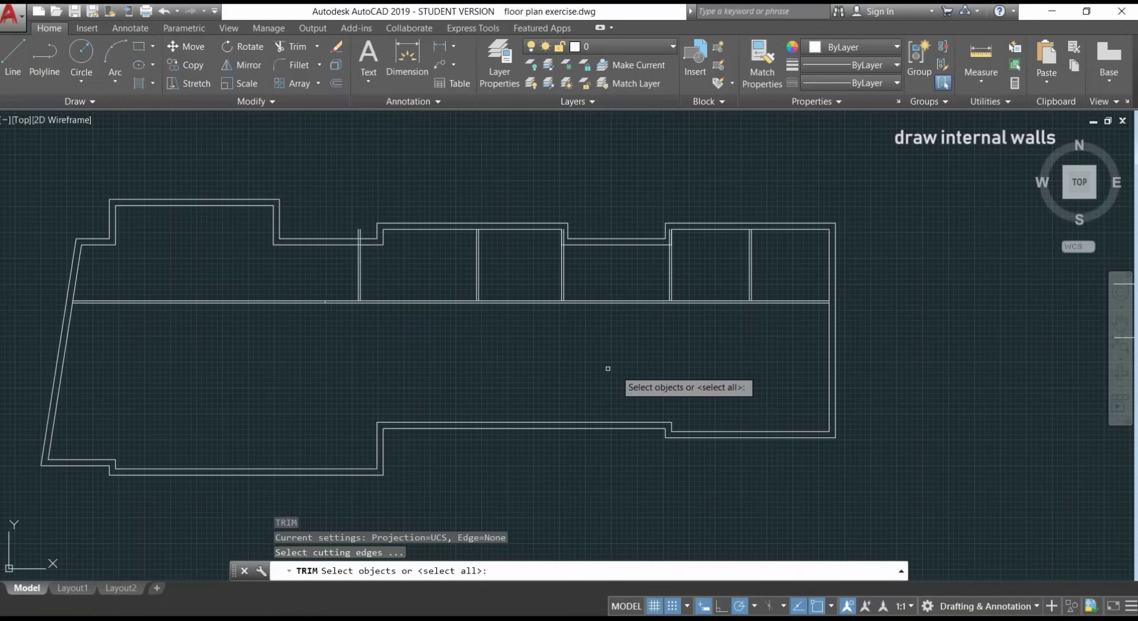
pyautogui.click(854, 325)
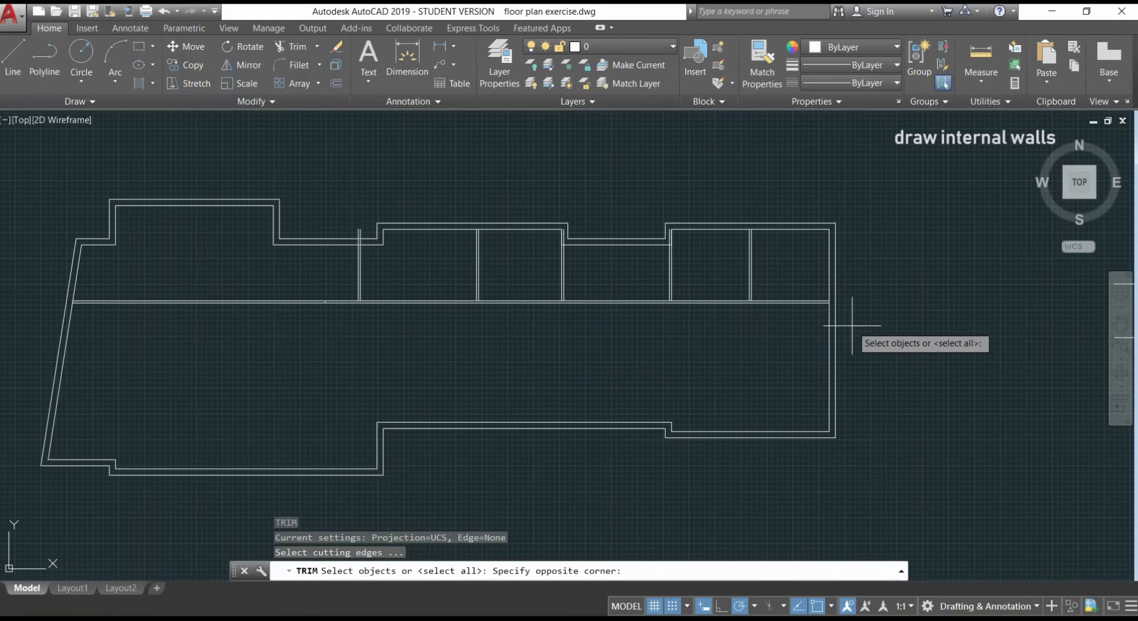
pyautogui.click(44, 173)
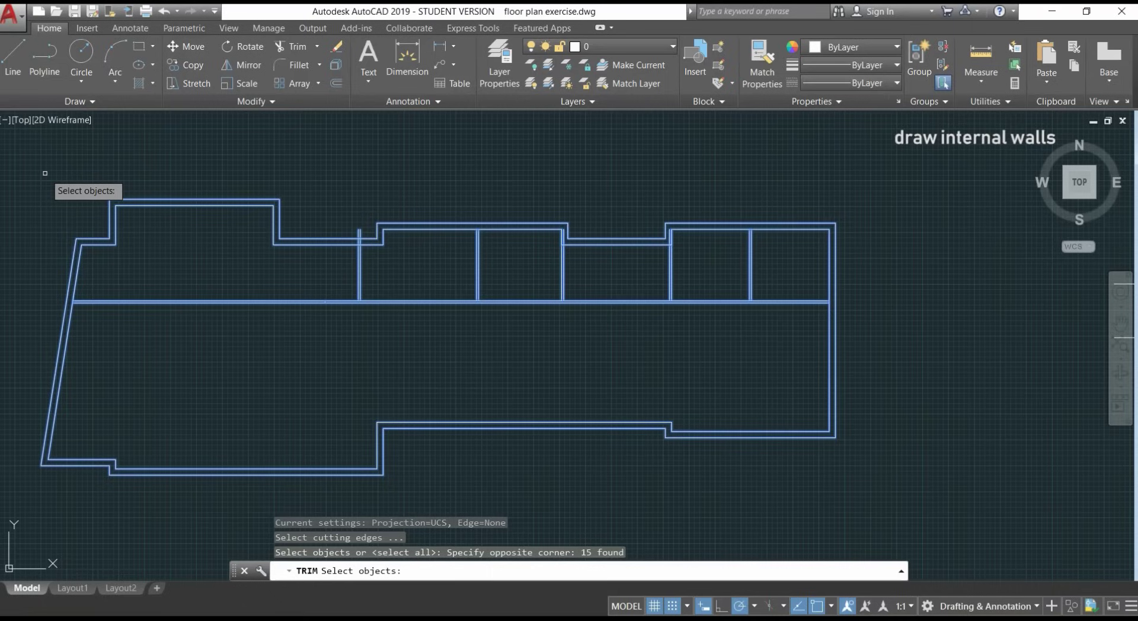
pyautogui.press('Return')
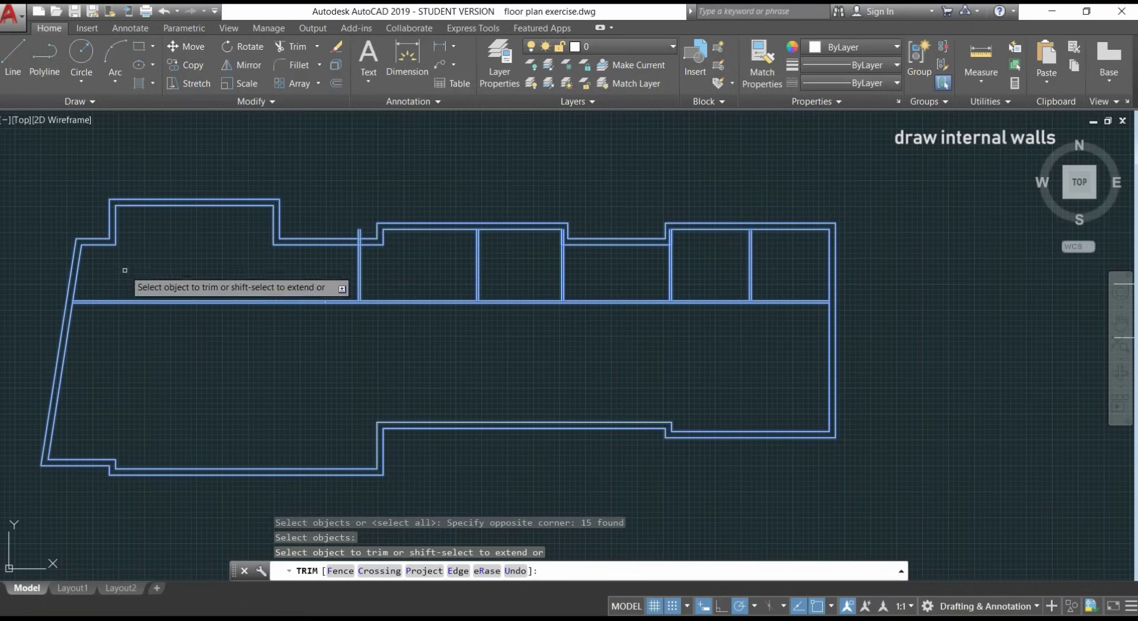
pyautogui.scroll(5, 231, 320)
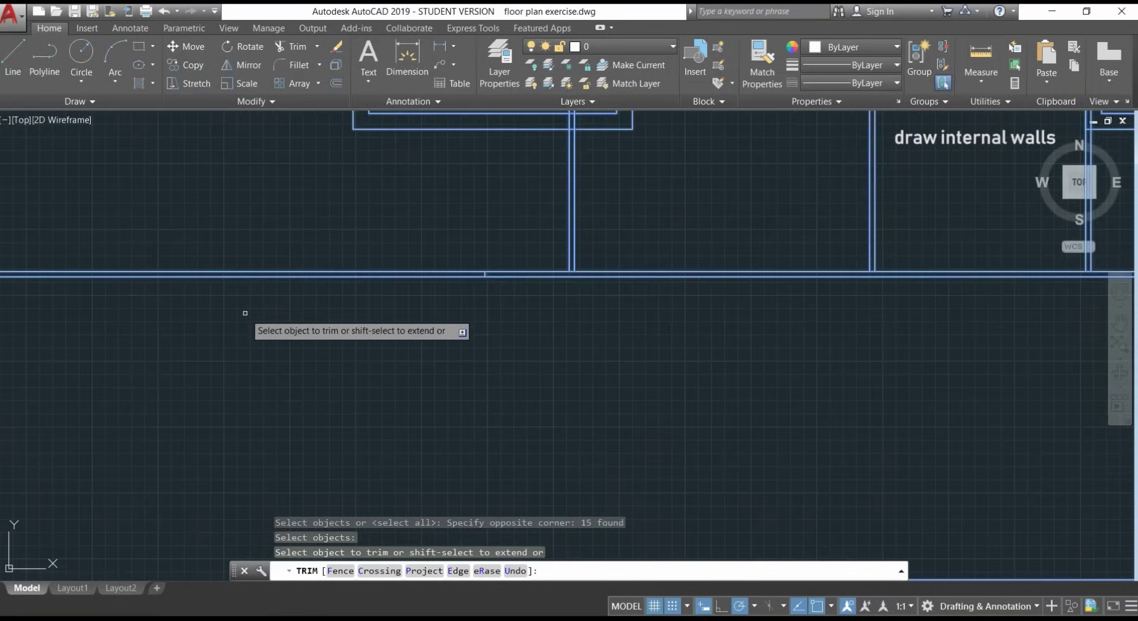
pyautogui.scroll(2, 556, 320)
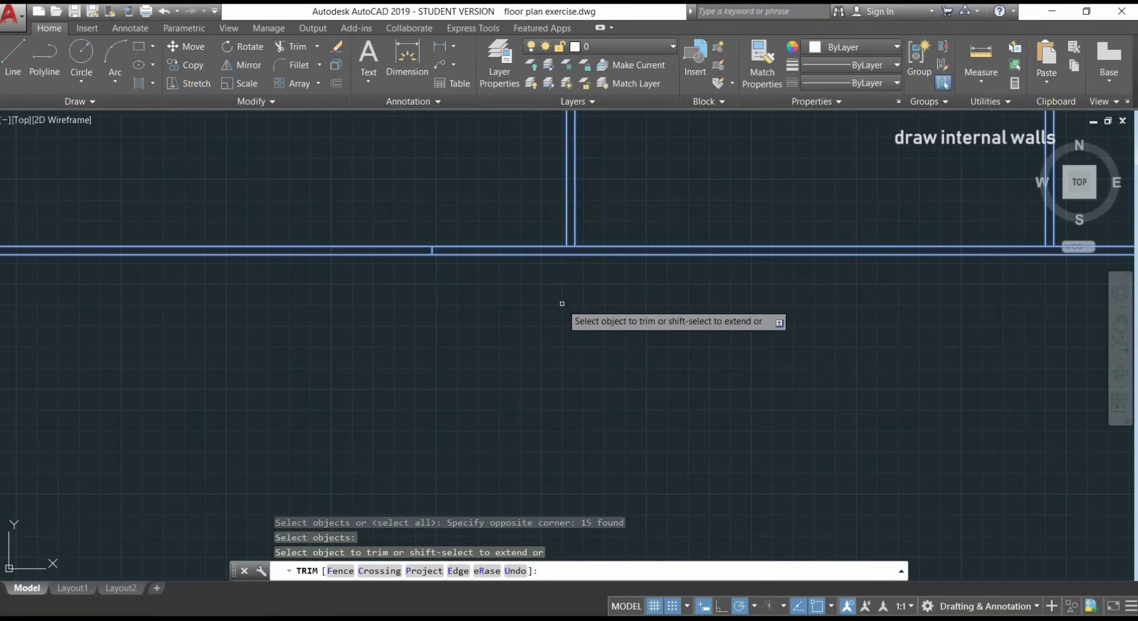
pyautogui.moveTo(563, 306); pyautogui.dragTo(589, 388, button='middle')
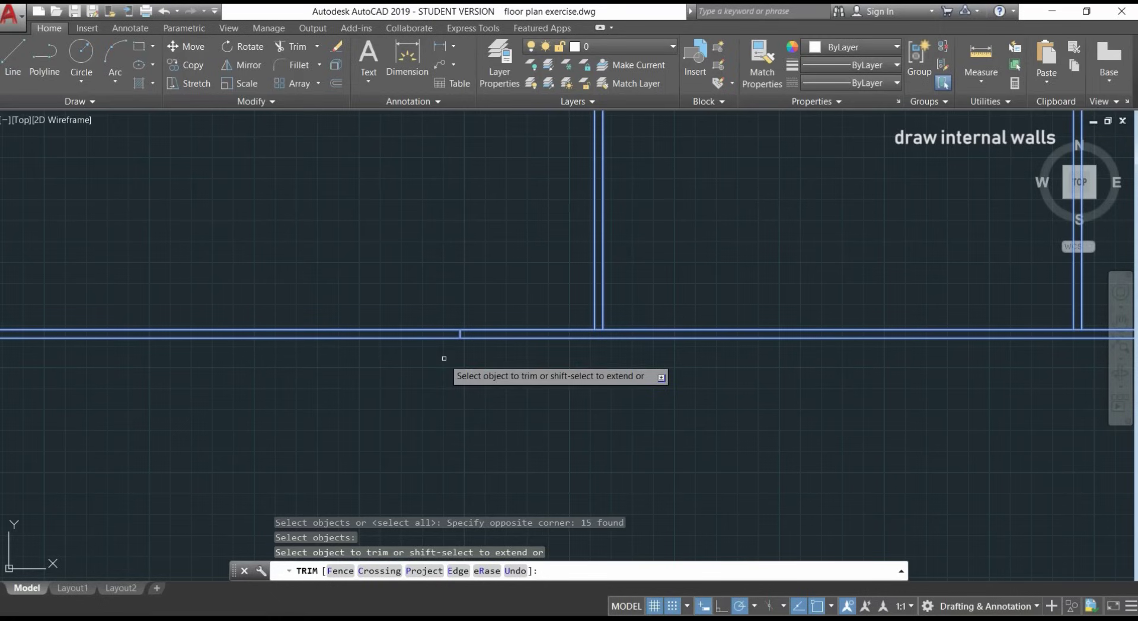
pyautogui.click(433, 338)
pyautogui.click(433, 330)
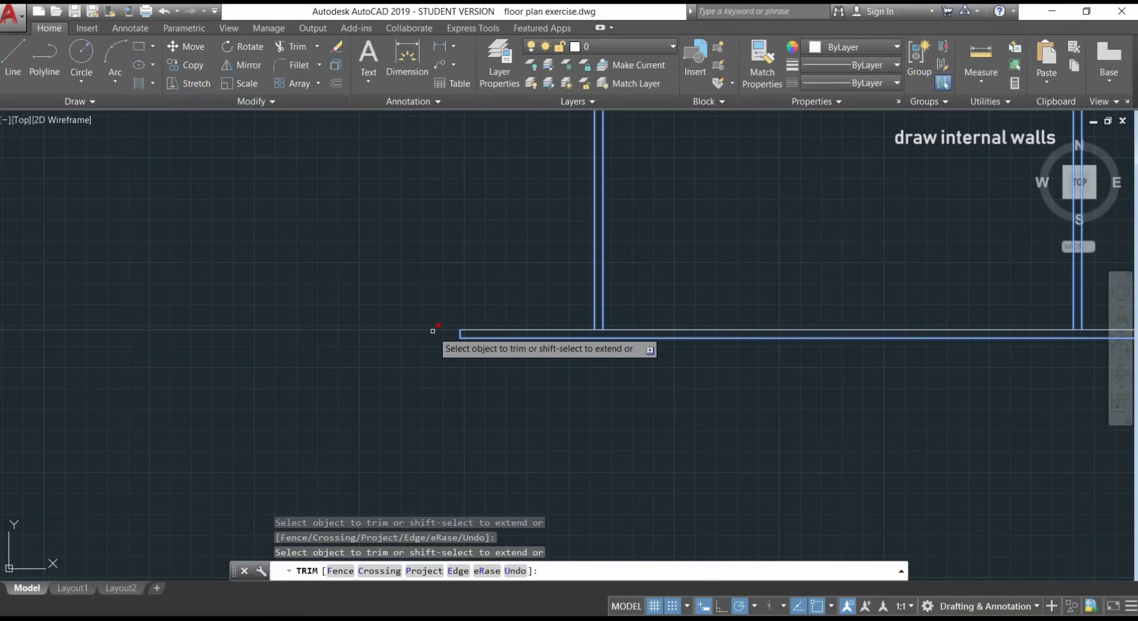
# Step: Trim the leftmost partition's two lines where they cross the thickness of the upper external wall
pyautogui.scroll(-3, 341, 332)
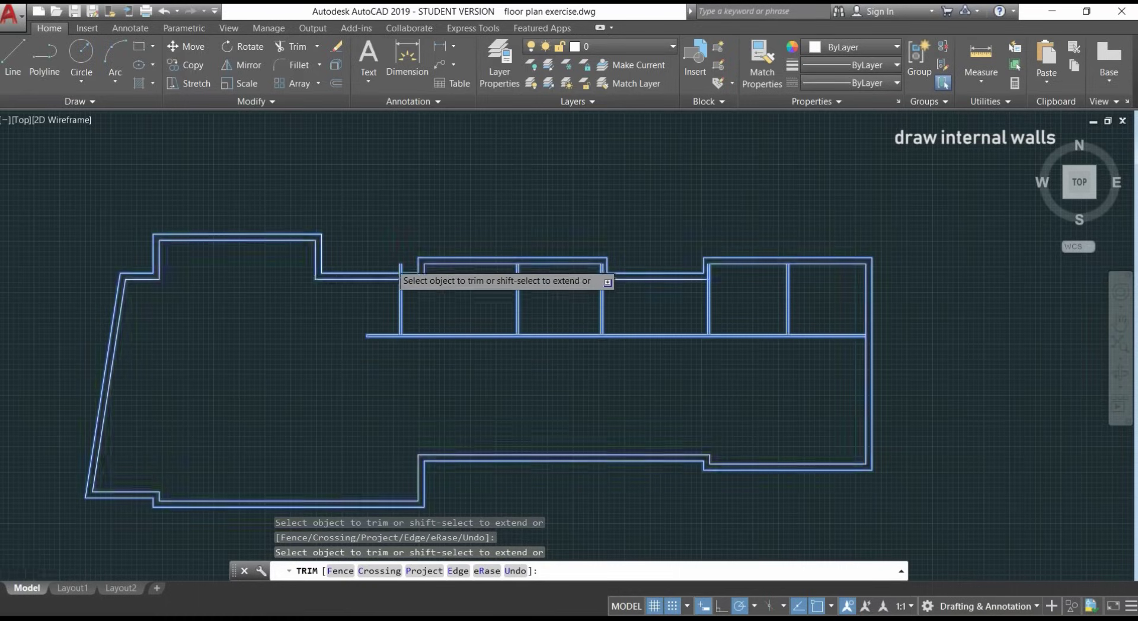
pyautogui.scroll(4, 391, 264)
pyautogui.scroll(2, 390, 264)
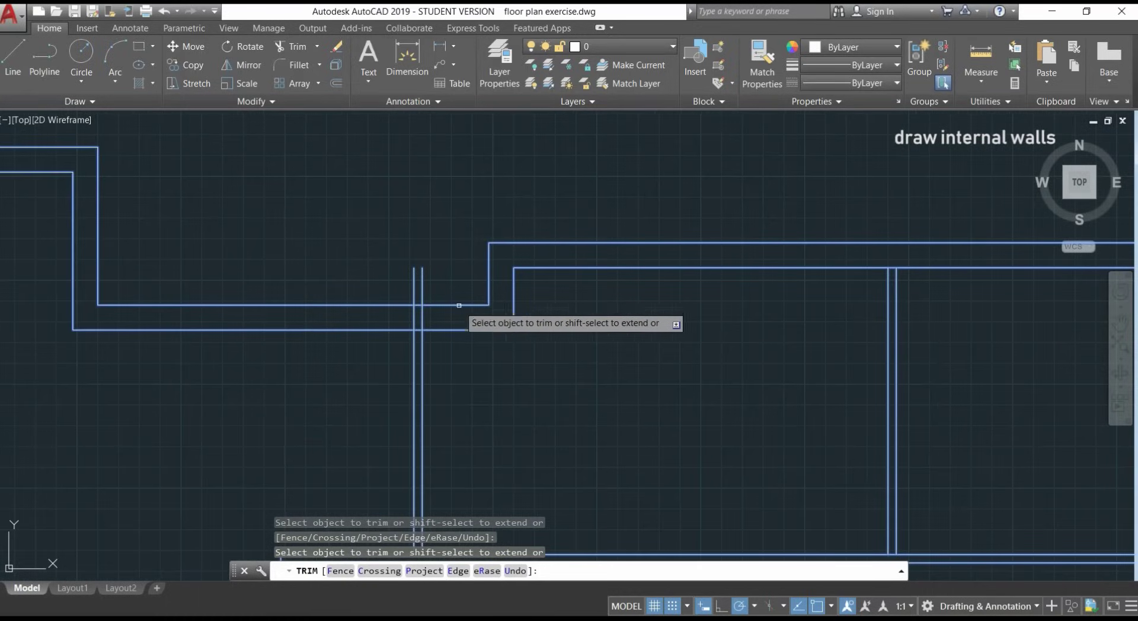
pyautogui.click(430, 320)
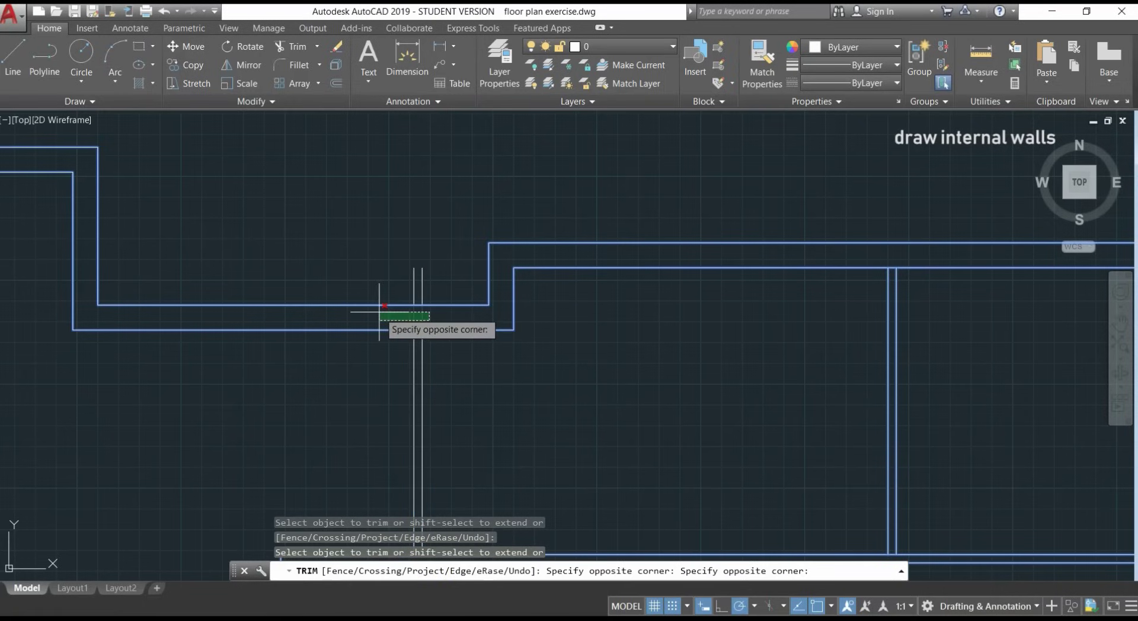
pyautogui.click(380, 312)
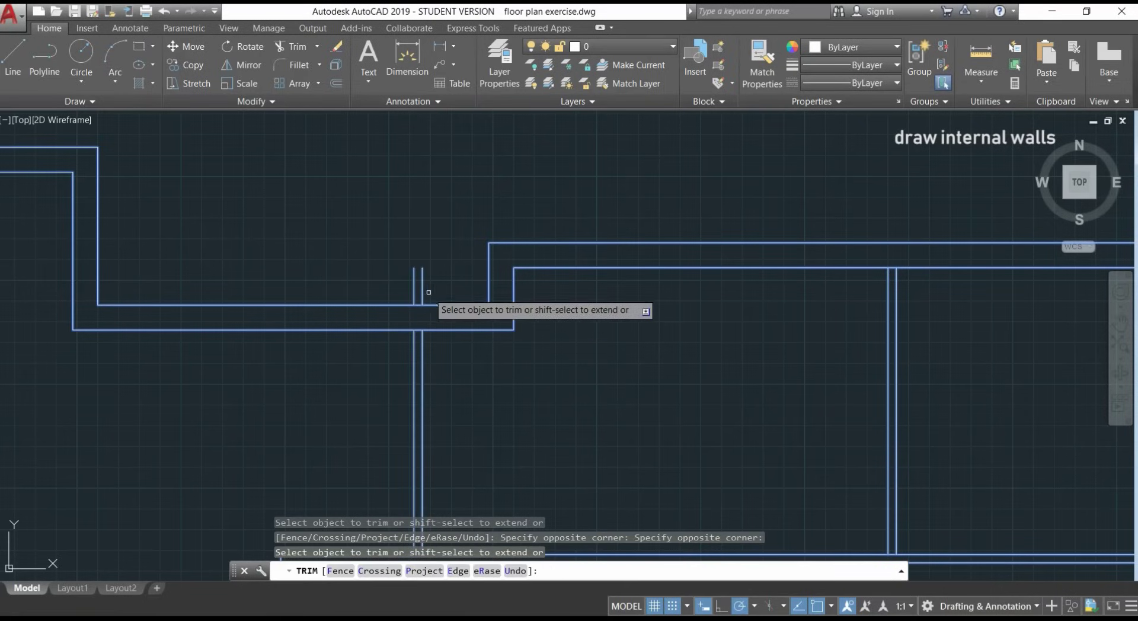
# Step: Try to trim the leftmost partition's two leftover line stubs outside the upper external wall
pyautogui.click(421, 290)
pyautogui.click(414, 291)
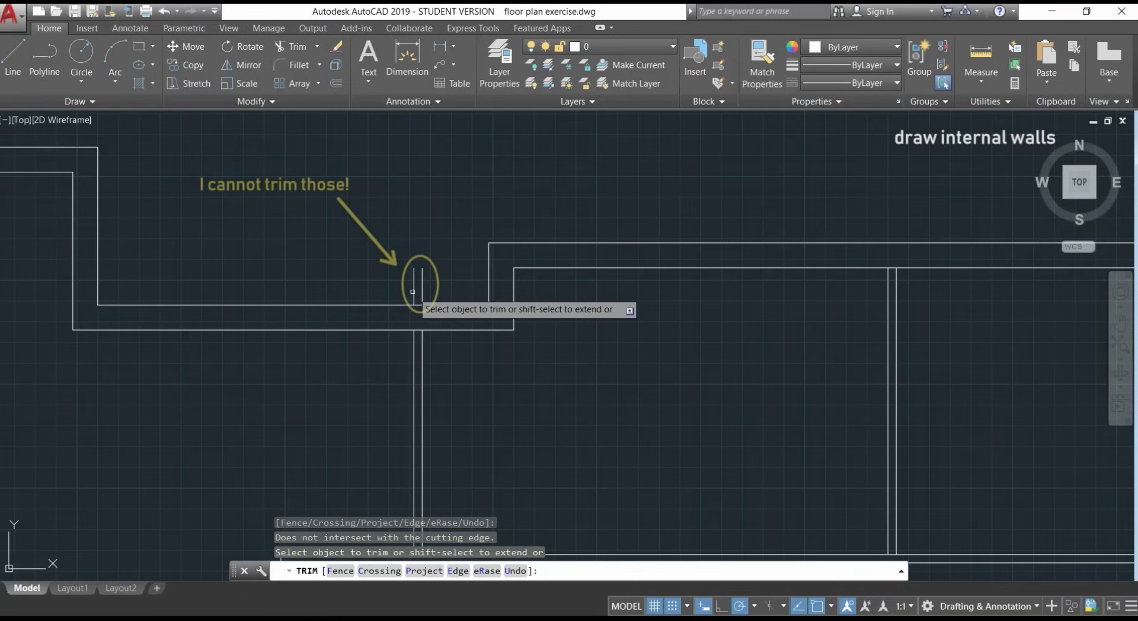
pyautogui.click(421, 290)
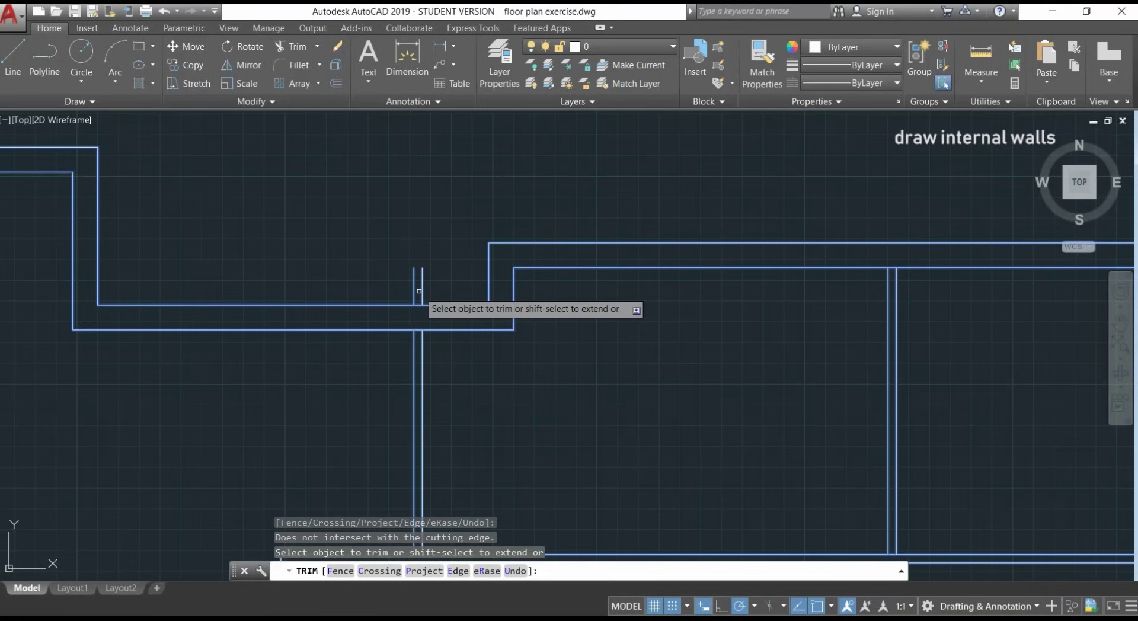
# Step: Trim the partition lines that run into the external wall at both ends of the recess between the two upper projections
pyautogui.scroll(-2, 419, 291)
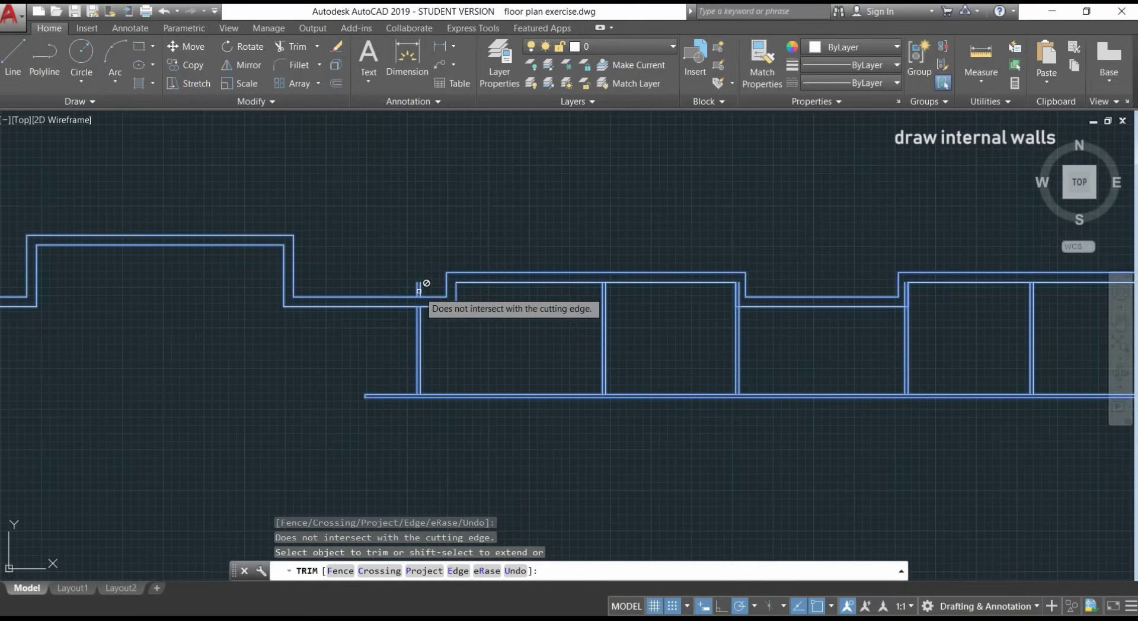
pyautogui.scroll(4, 788, 289)
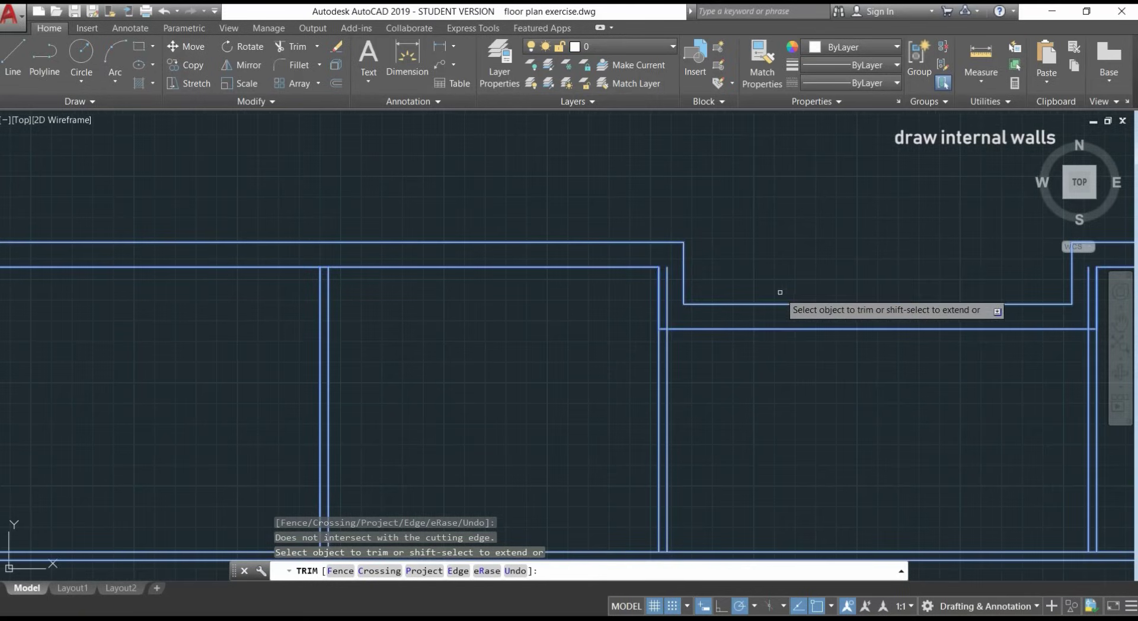
pyautogui.click(666, 304)
pyautogui.scroll(-4, 587, 305)
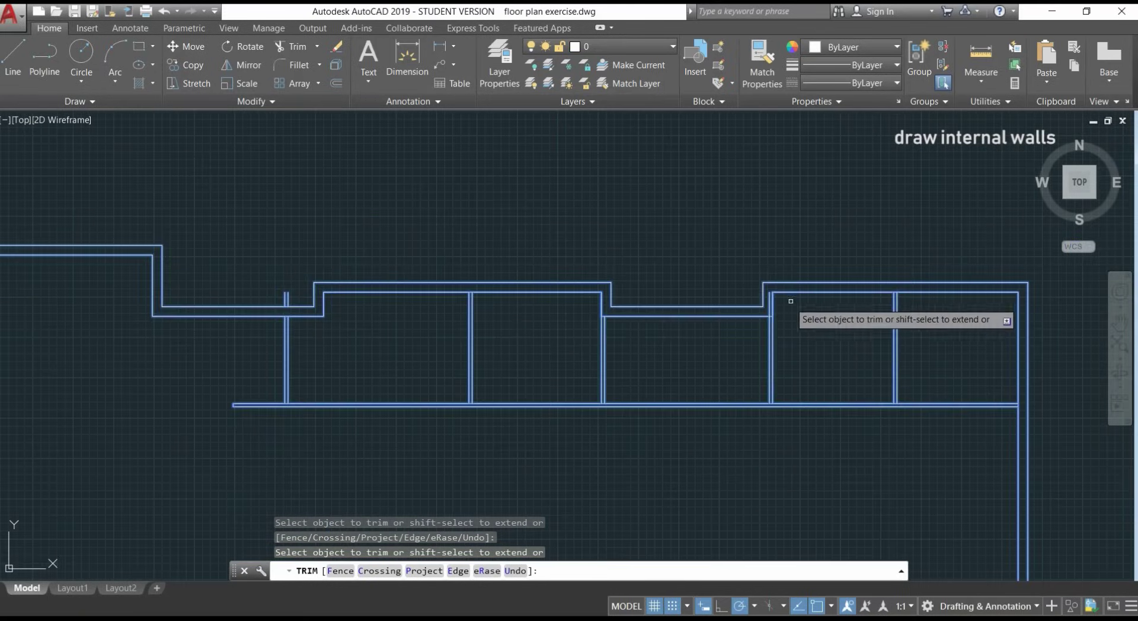
pyautogui.scroll(3, 790, 301)
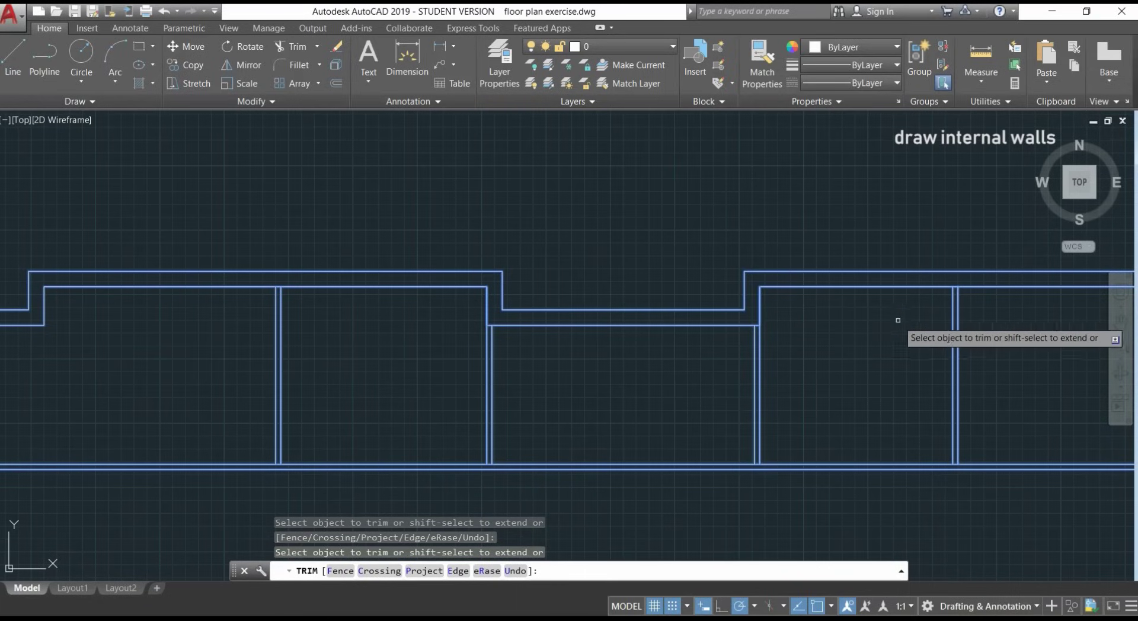
pyautogui.scroll(-3, 723, 292)
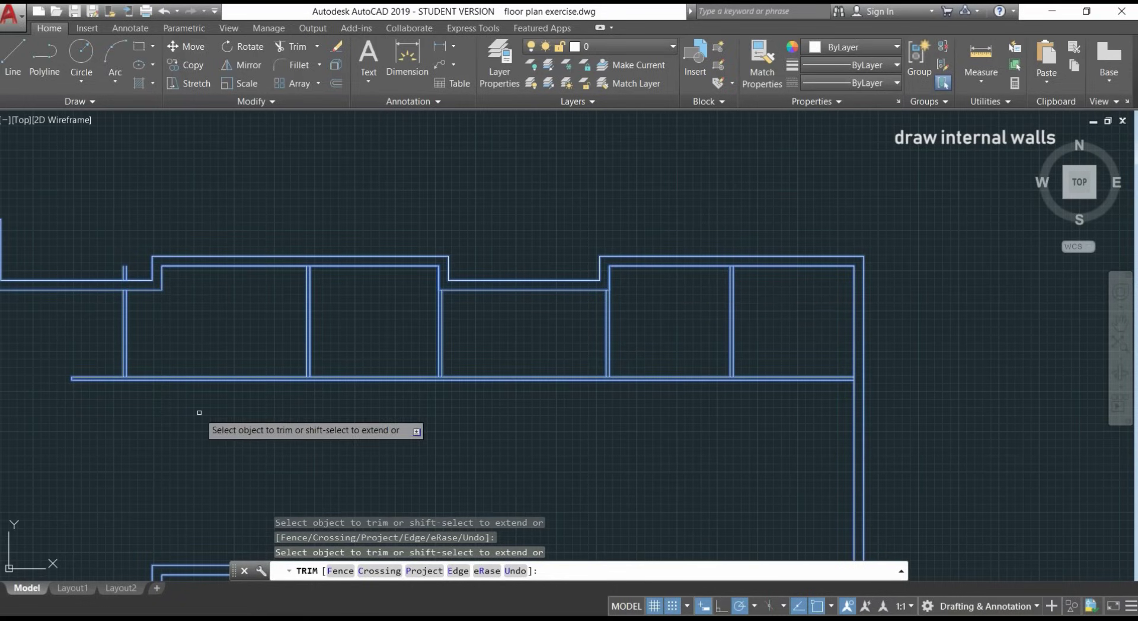
# Step: Trim the horizontal internal wall's upper line between the two faces of each partition to open all five junctions, and end Trim
pyautogui.scroll(2, 94, 395)
pyautogui.scroll(2, 110, 403)
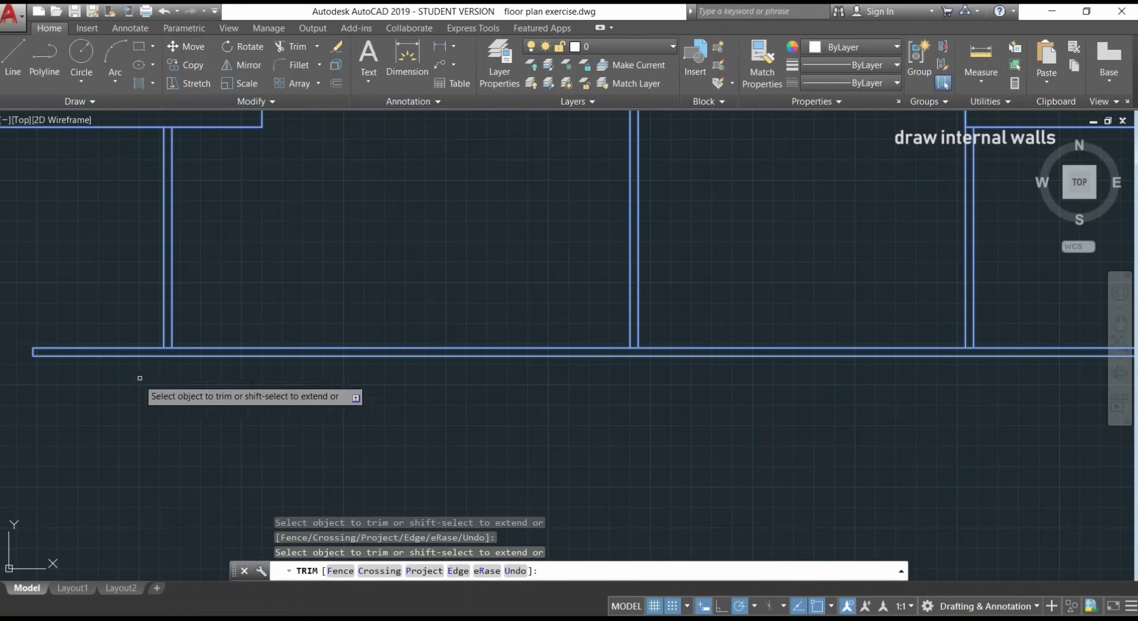
pyautogui.click(167, 348)
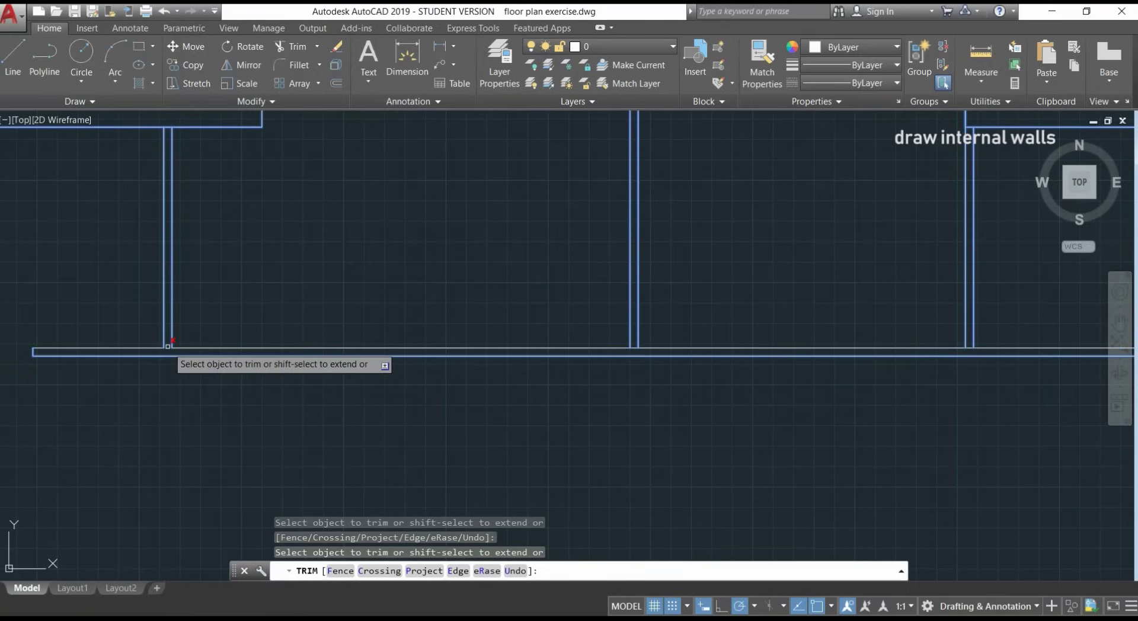
pyautogui.click(634, 348)
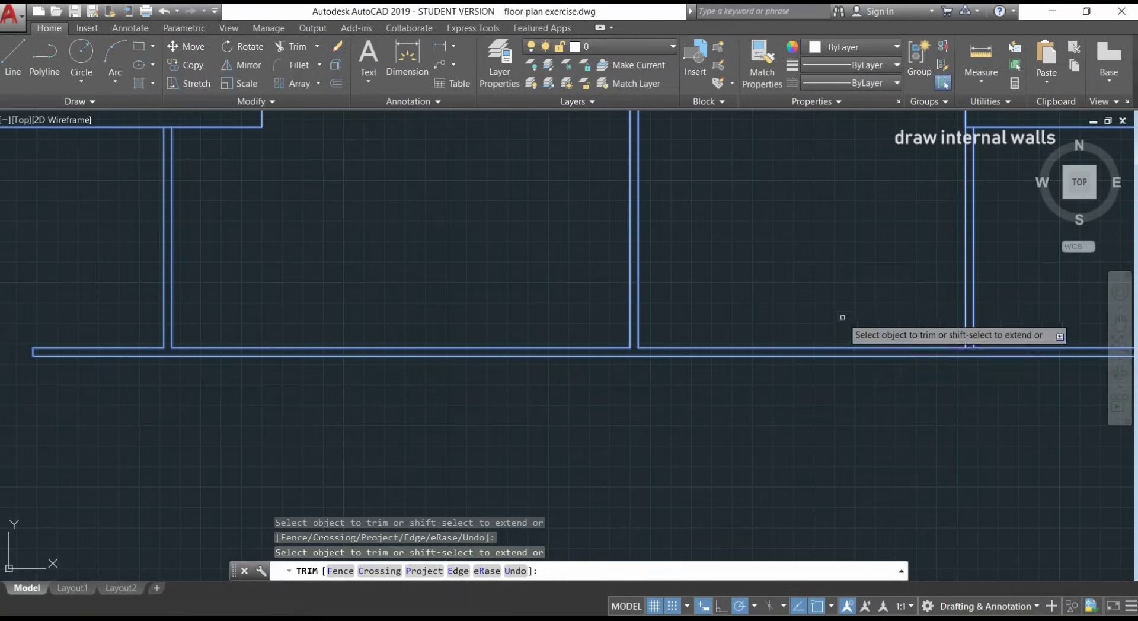
pyautogui.moveTo(842, 318); pyautogui.dragTo(523, 315, button='middle')
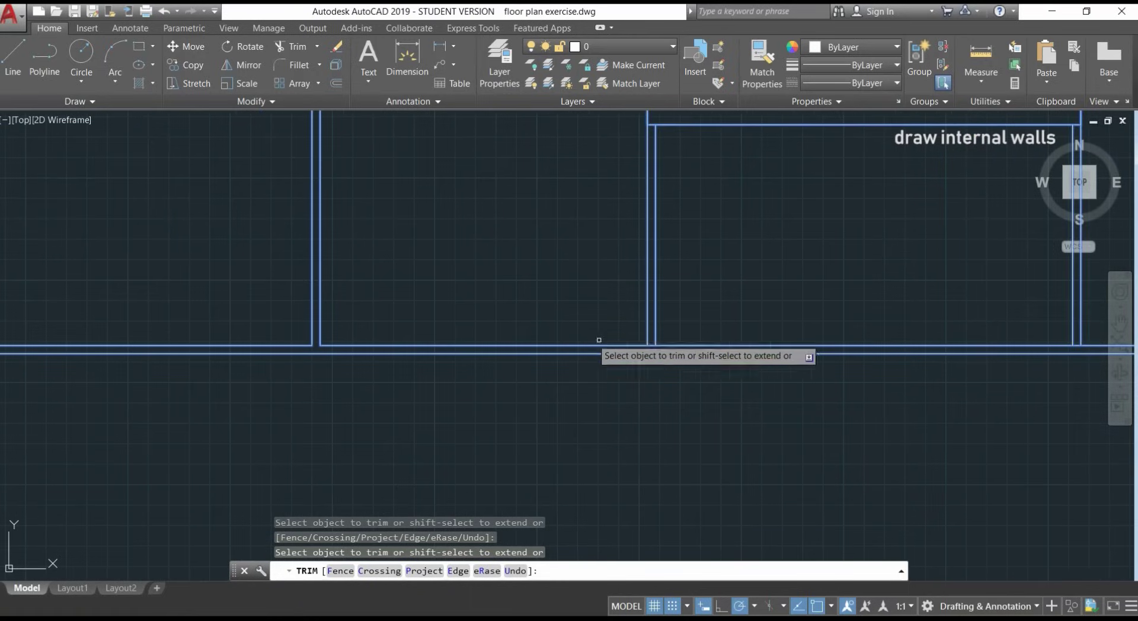
pyautogui.click(652, 346)
pyautogui.moveTo(795, 300); pyautogui.dragTo(511, 284, button='middle')
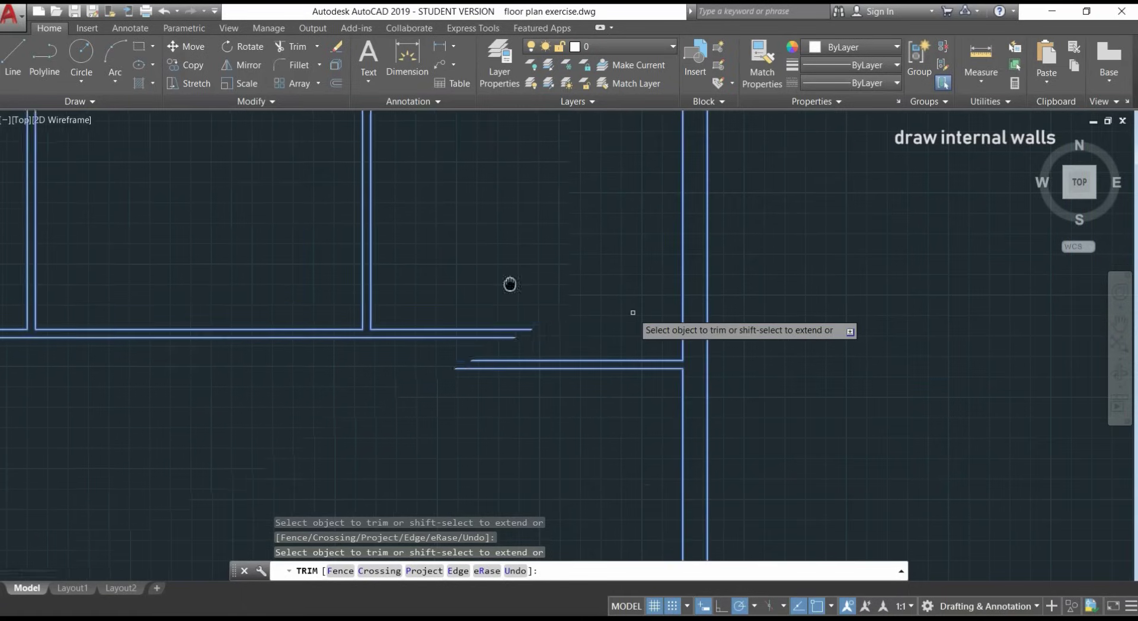
pyautogui.scroll(-3, 632, 313)
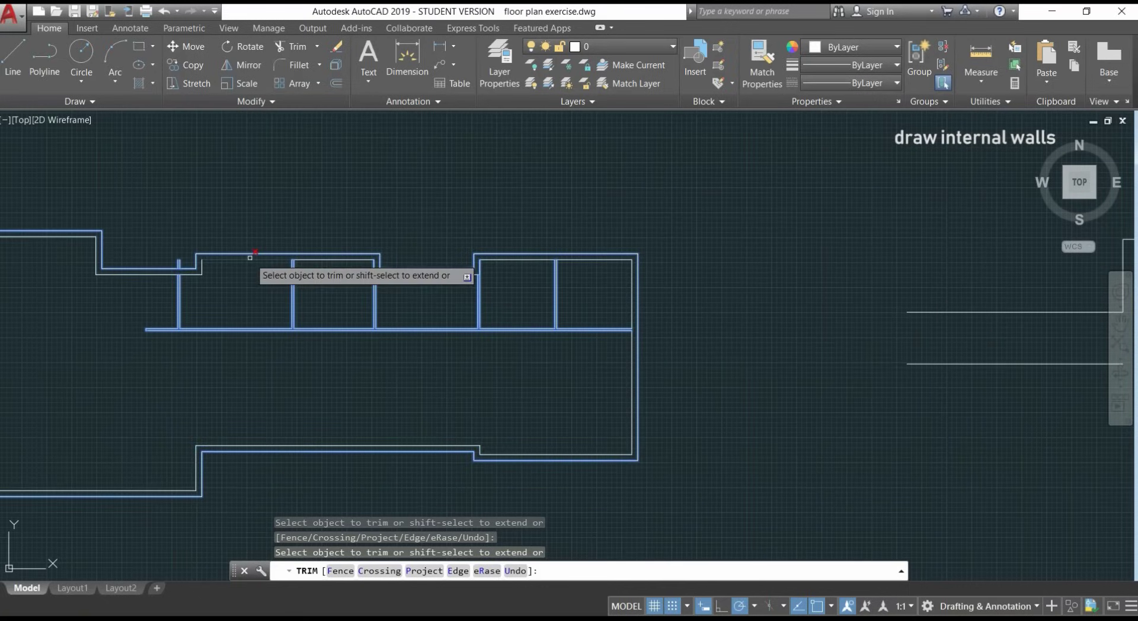
pyautogui.scroll(1, 216, 255)
pyautogui.scroll(3, 135, 275)
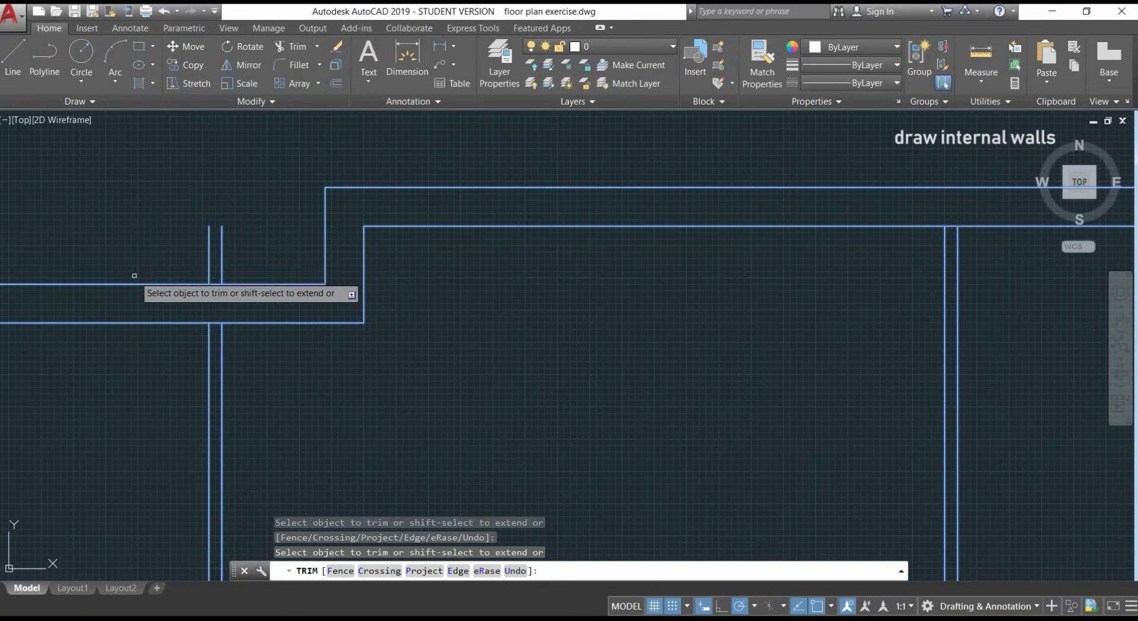
pyautogui.press('Return')
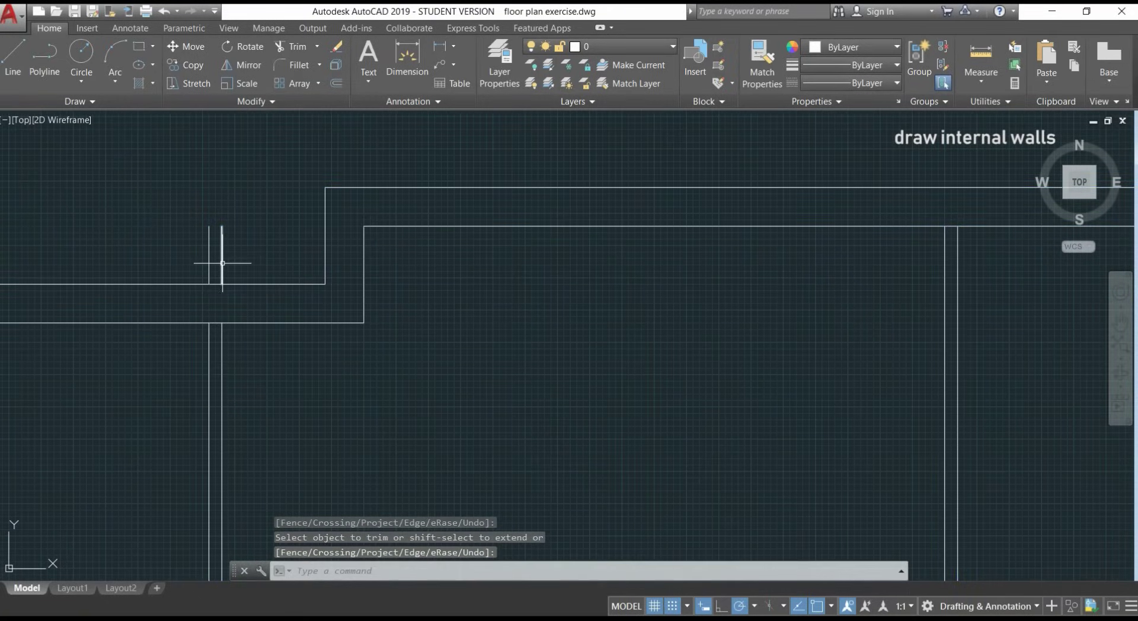
# Step: Erase the leftmost partition's two leftover line stubs outside the upper external wall
pyautogui.click(222, 263)
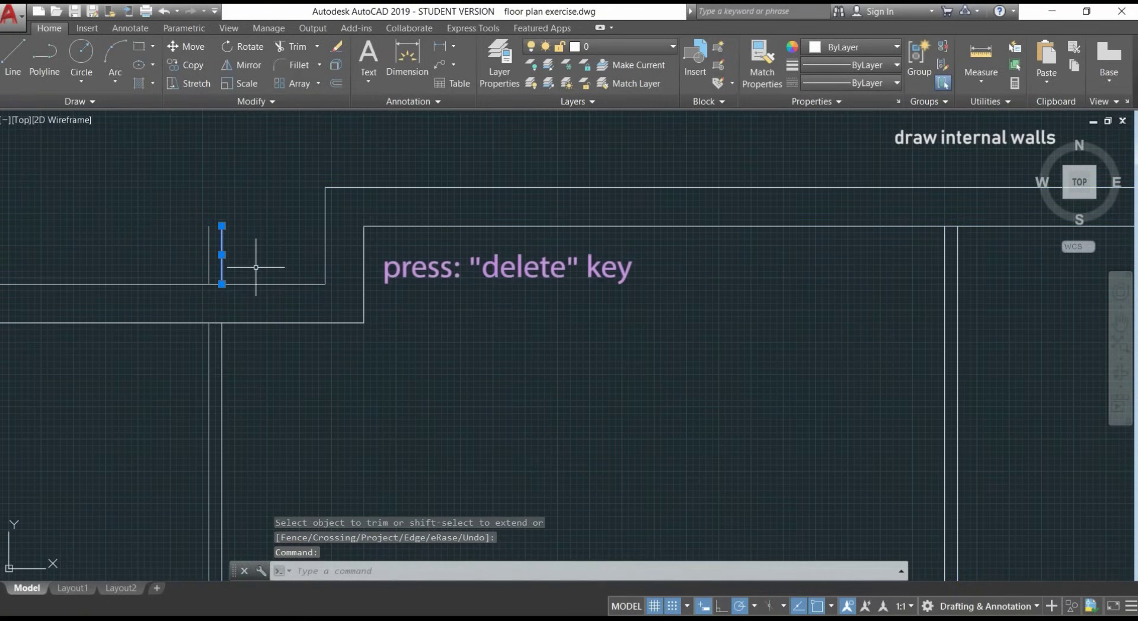
pyautogui.press('Delete')
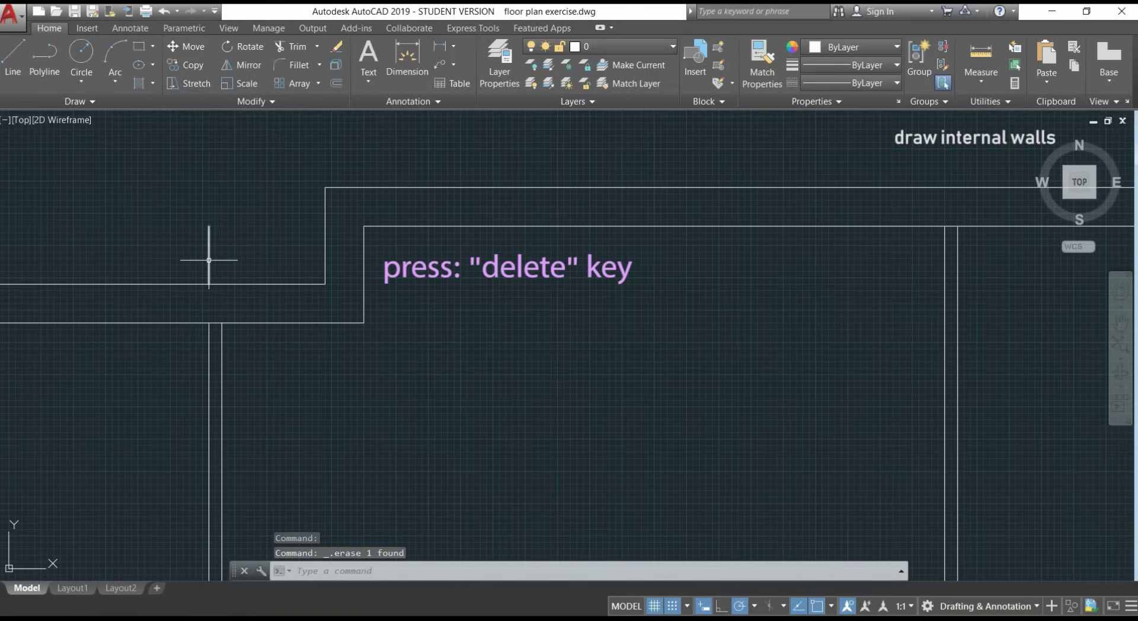
pyautogui.hotkey('ctrl', 'z')
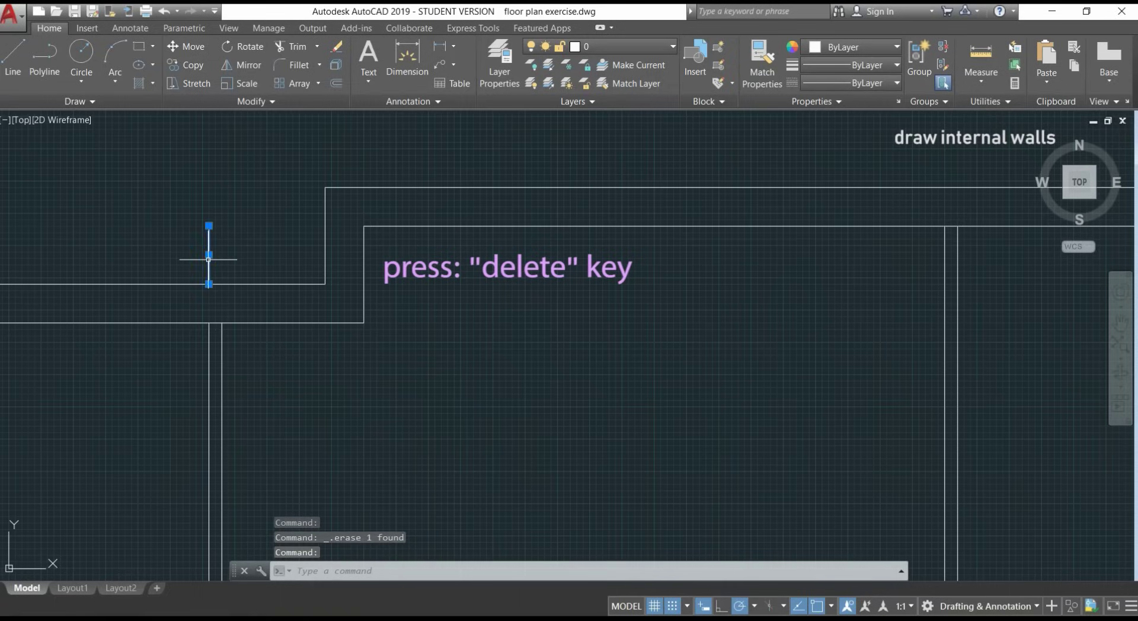
pyautogui.press('Delete')
pyautogui.scroll(-5, 248, 264)
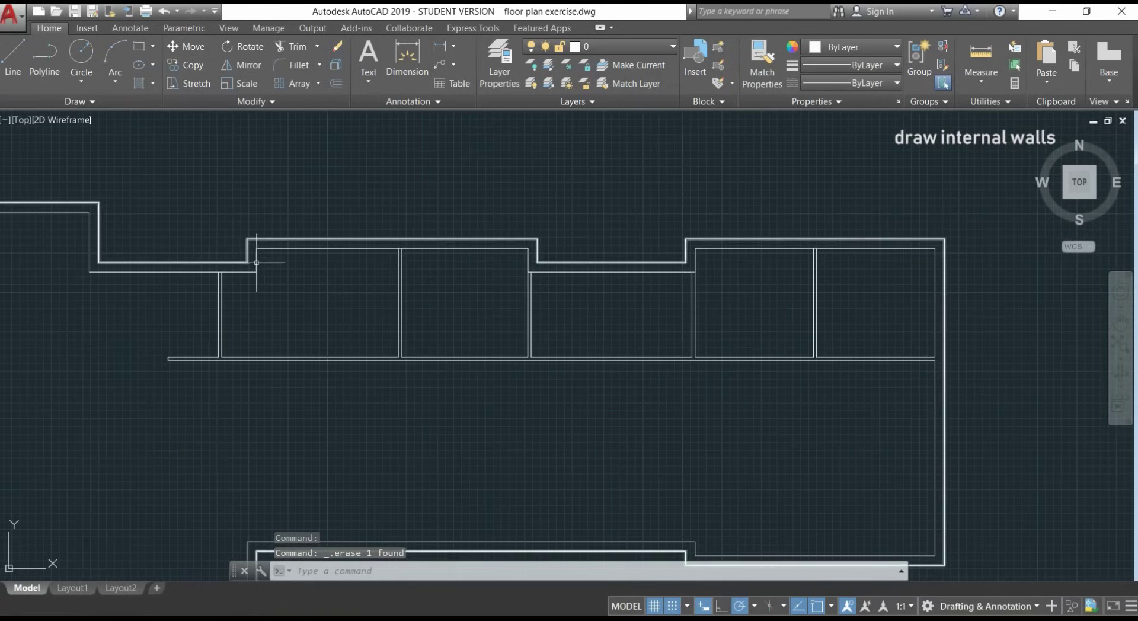
pyautogui.scroll(-3, 304, 297)
pyautogui.moveTo(384, 427); pyautogui.dragTo(573, 369, button='middle')
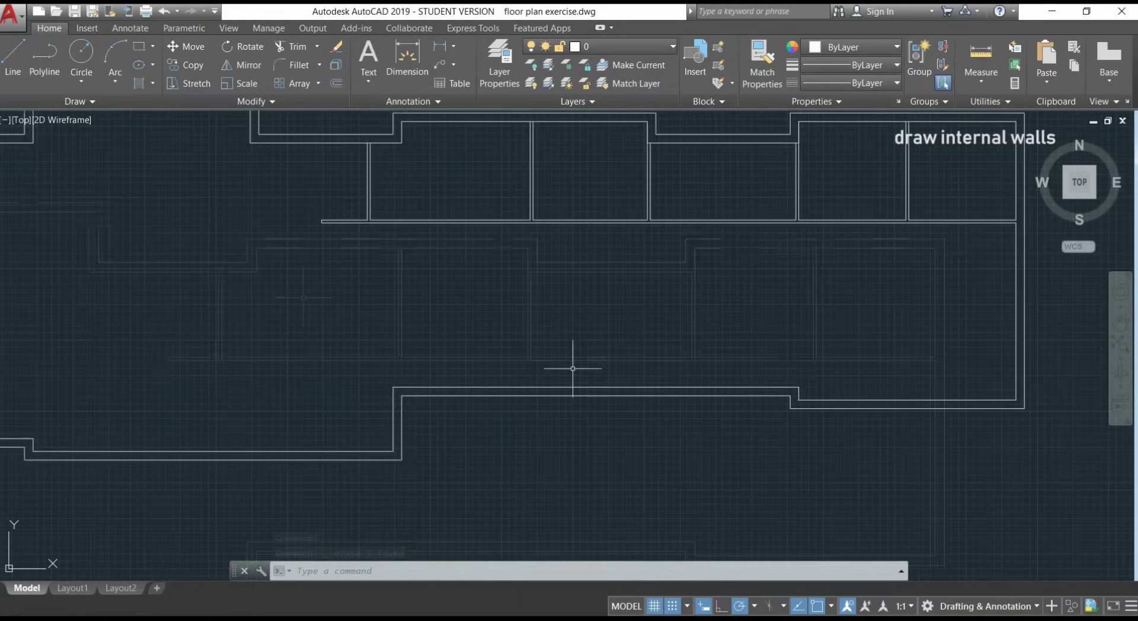
# Step: Draw a 2.80 m vertical line upward from the endpoint on the outer line of the raised lower external wall
pyautogui.scroll(5, 573, 369)
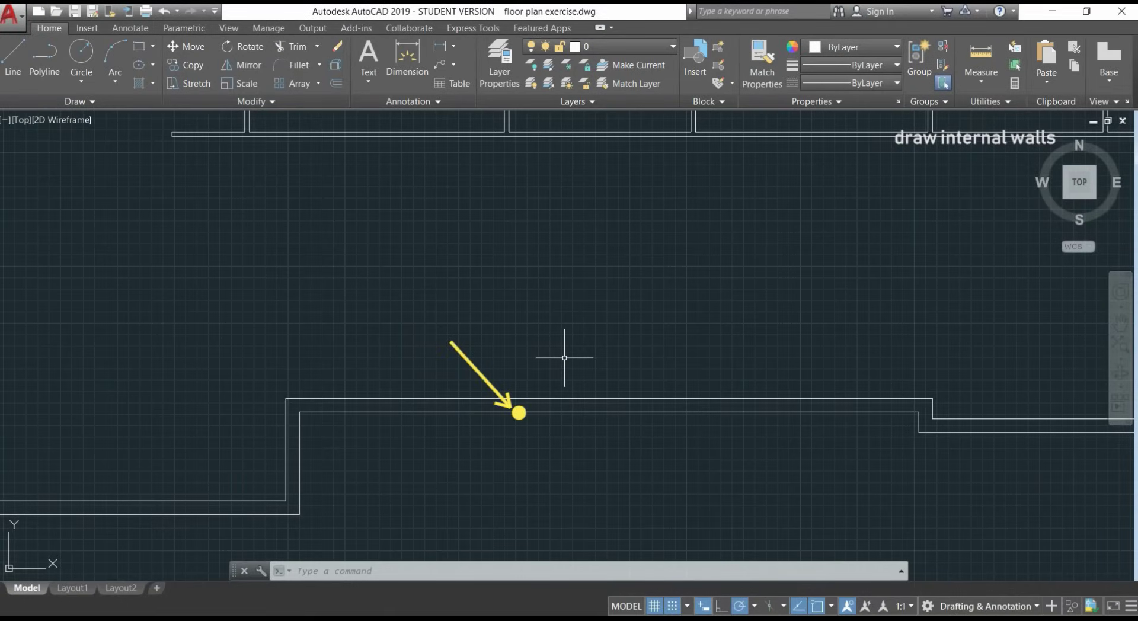
pyautogui.write('l')
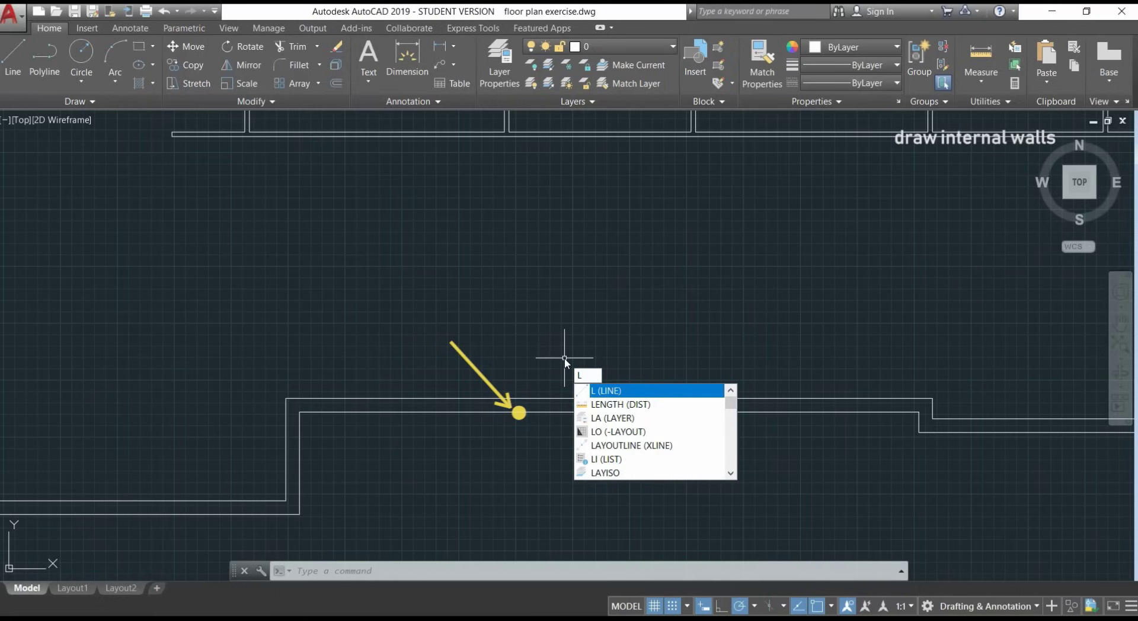
pyautogui.press('Return')
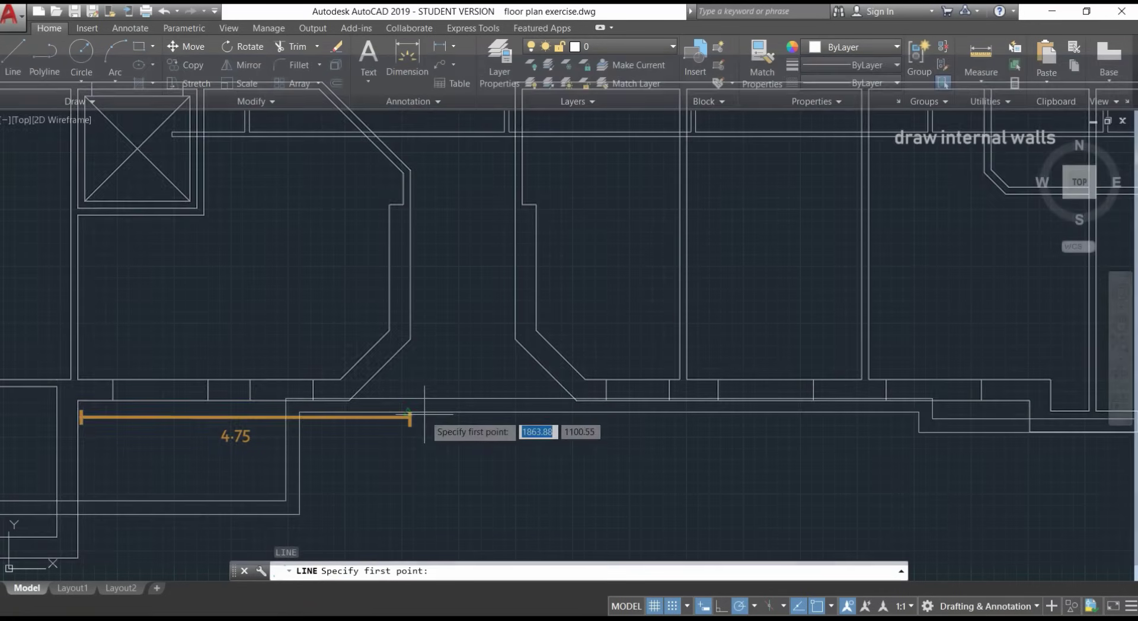
pyautogui.scroll(5, 432, 409)
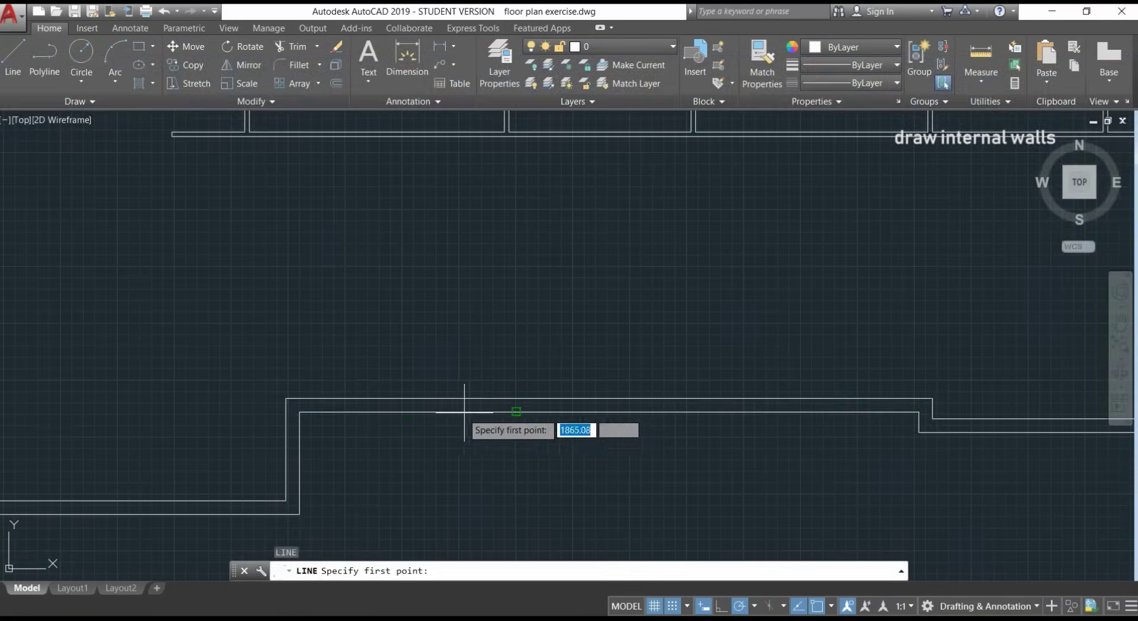
pyautogui.click(516, 412)
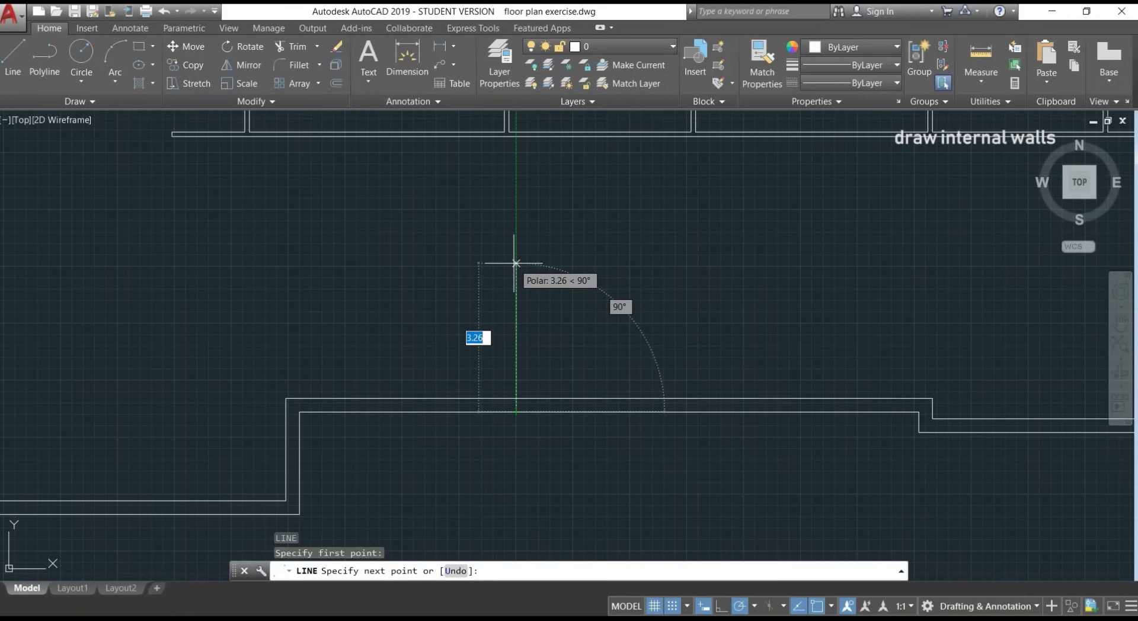
pyautogui.write('2.80')
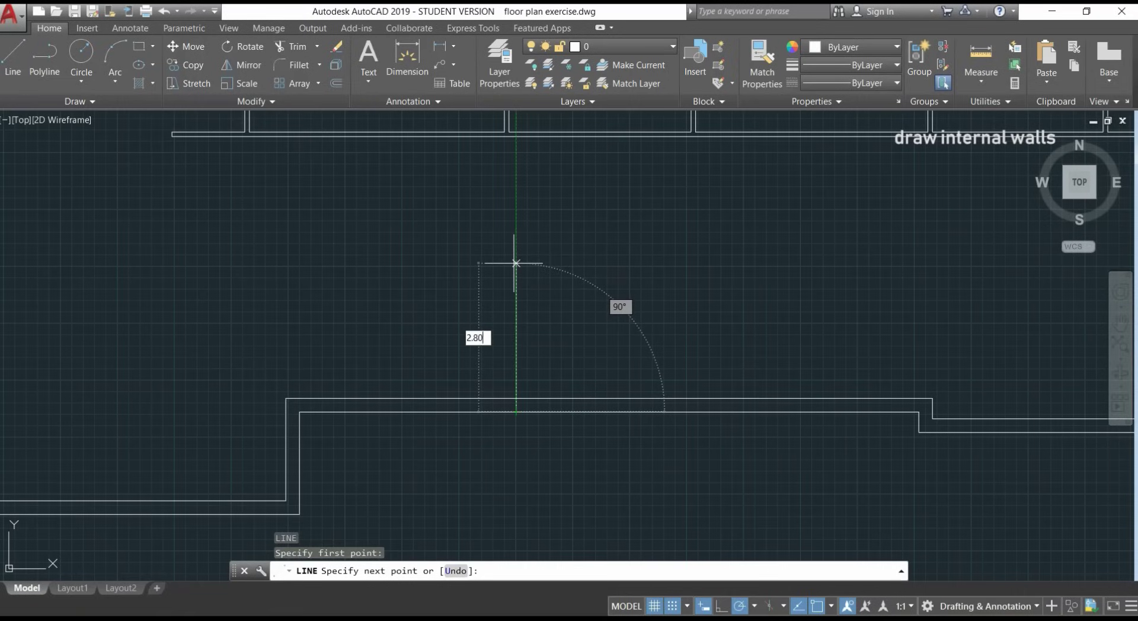
pyautogui.press('Return')
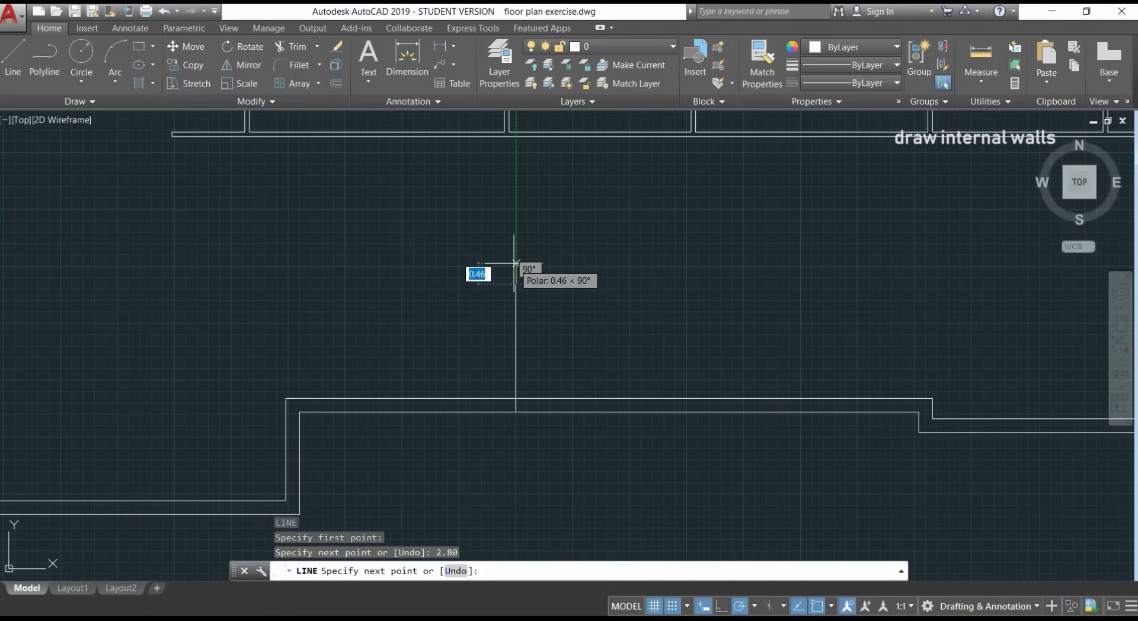
pyautogui.press('Return')
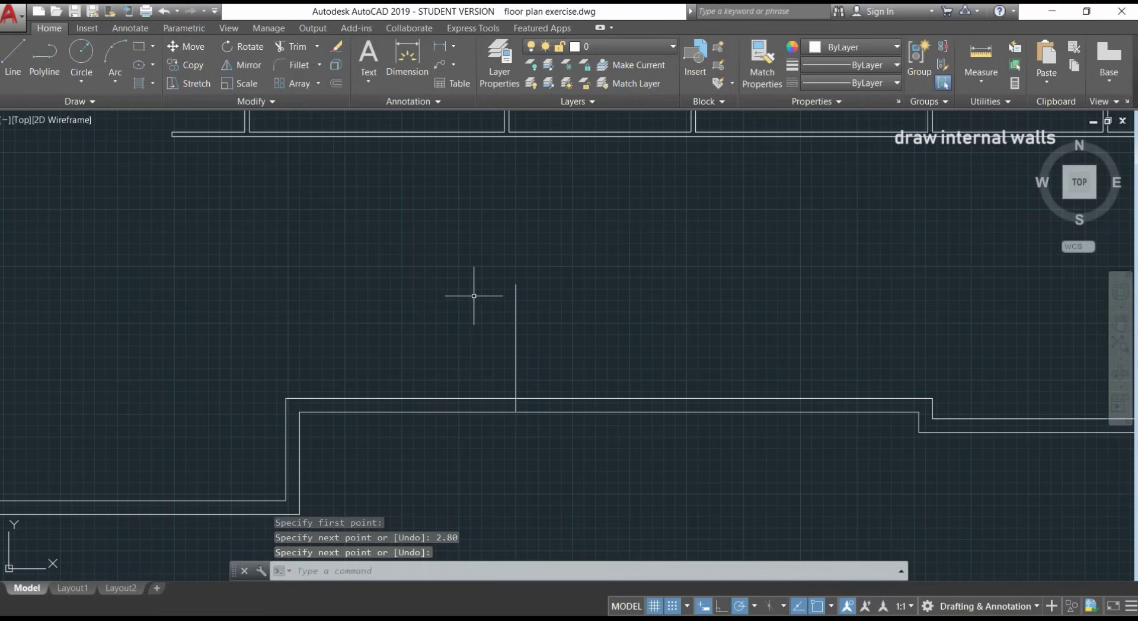
# Step: Offset the new vertical line 0.30 m to its left to form the internal wall's thickness
pyautogui.write('o')
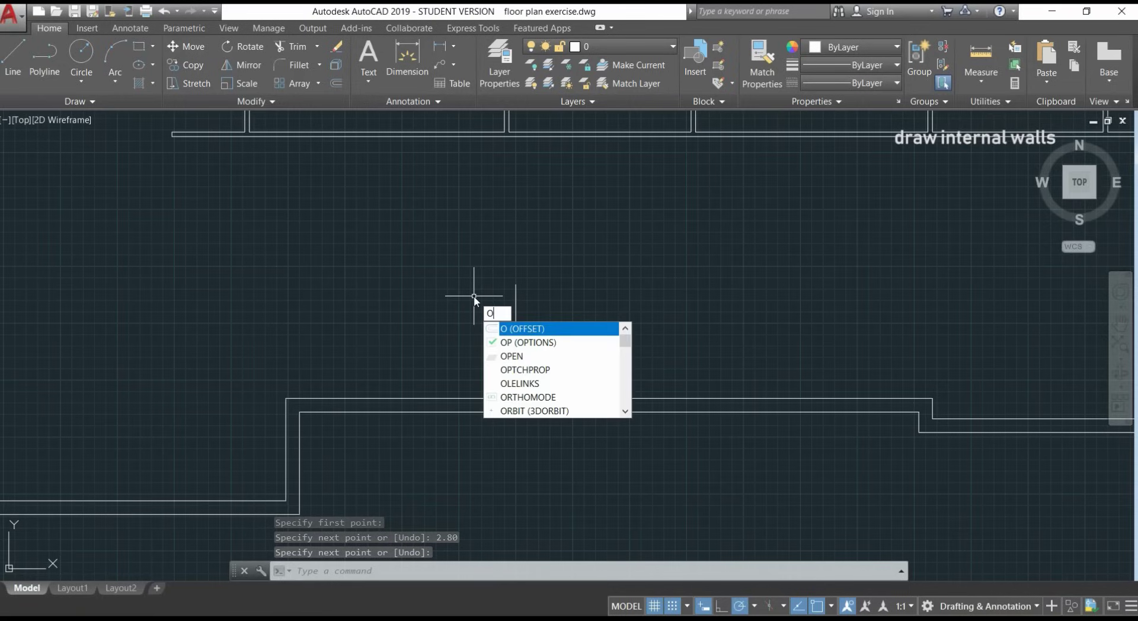
pyautogui.press('Return')
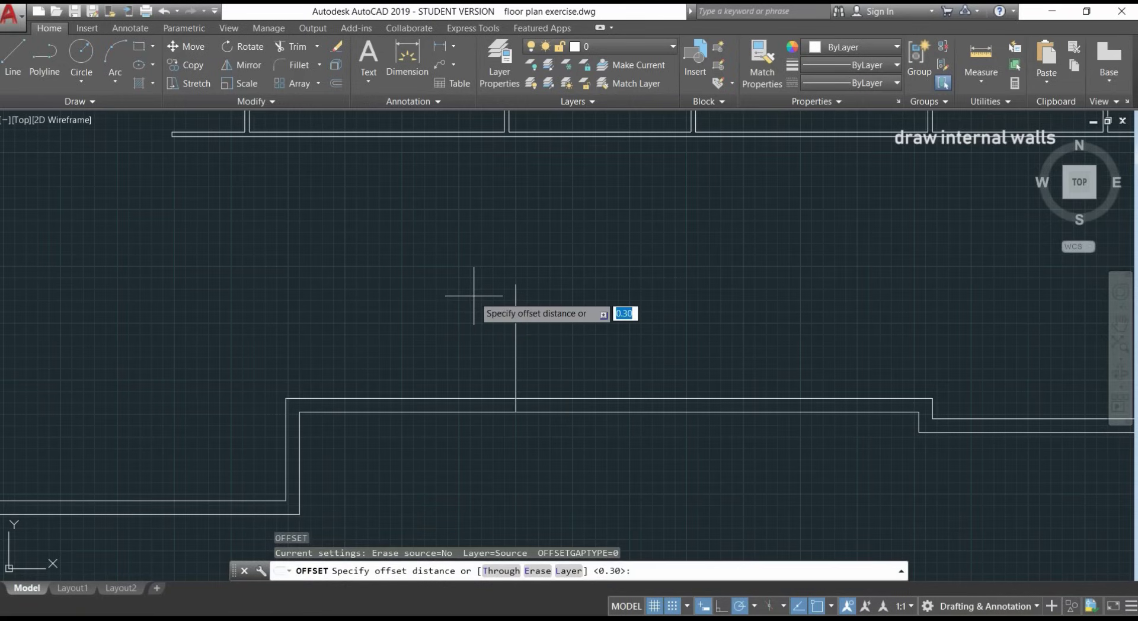
pyautogui.press('Return')
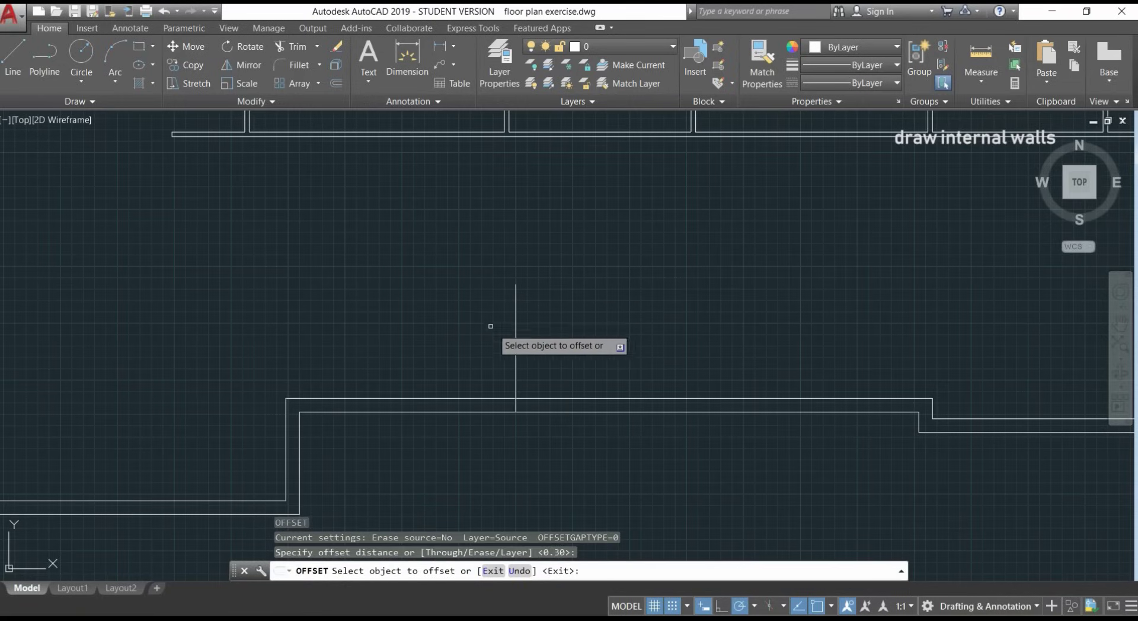
pyautogui.click(517, 345)
pyautogui.click(474, 333)
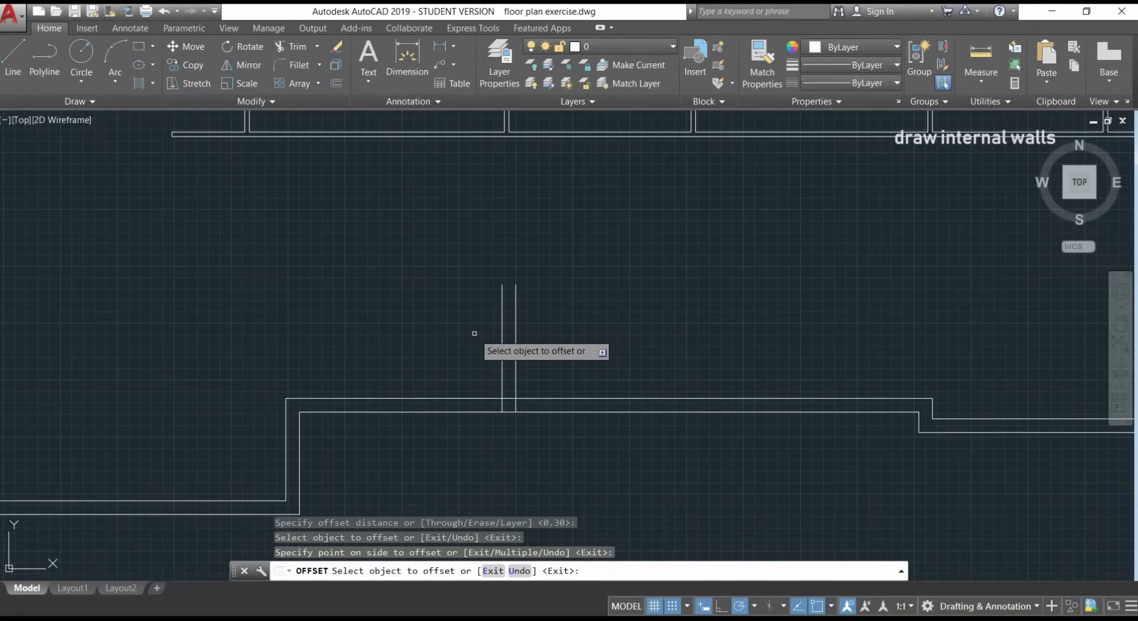
pyautogui.press('Return')
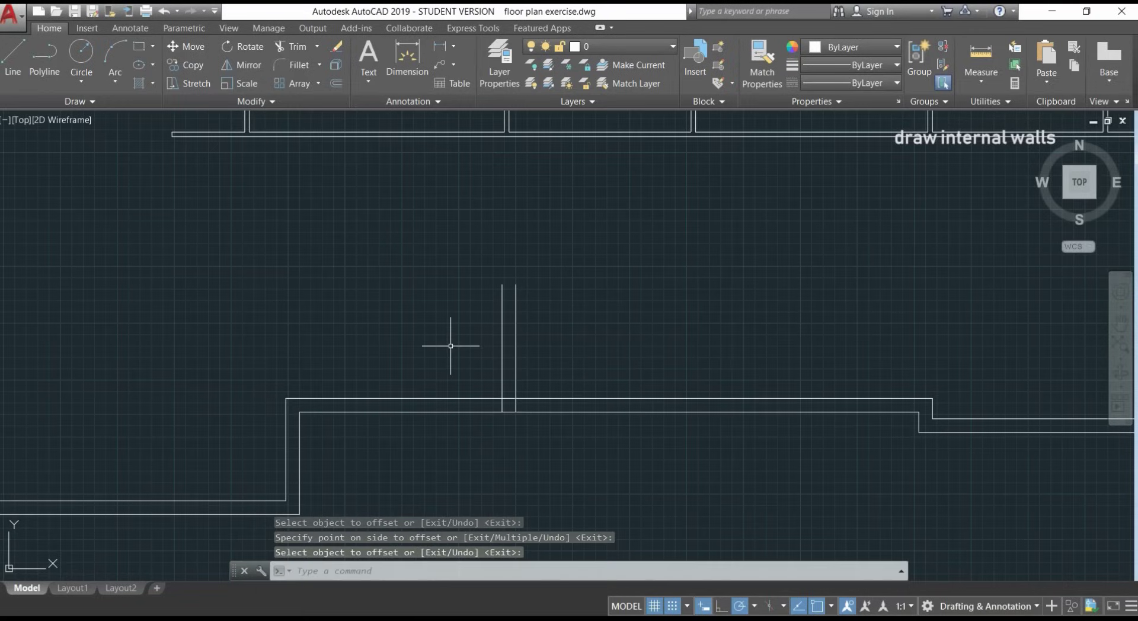
# Step: Draw a horizontal guide line leftward from the internal wall's left line, starting 0.7 m above the external wall's inner line
pyautogui.scroll(4, 508, 425)
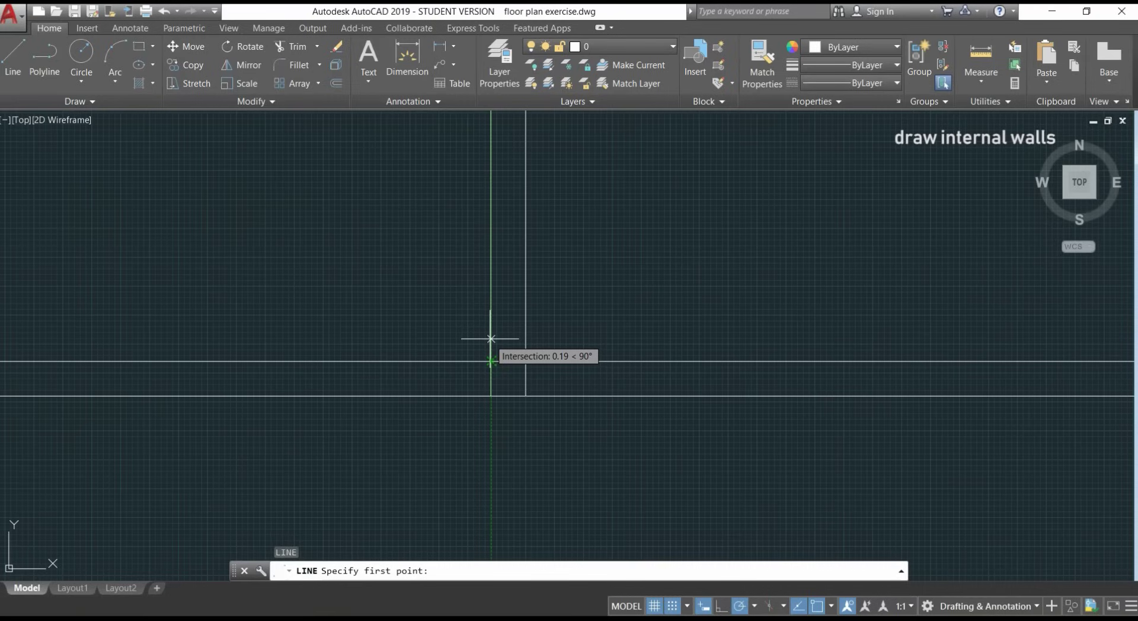
pyautogui.write('0.')
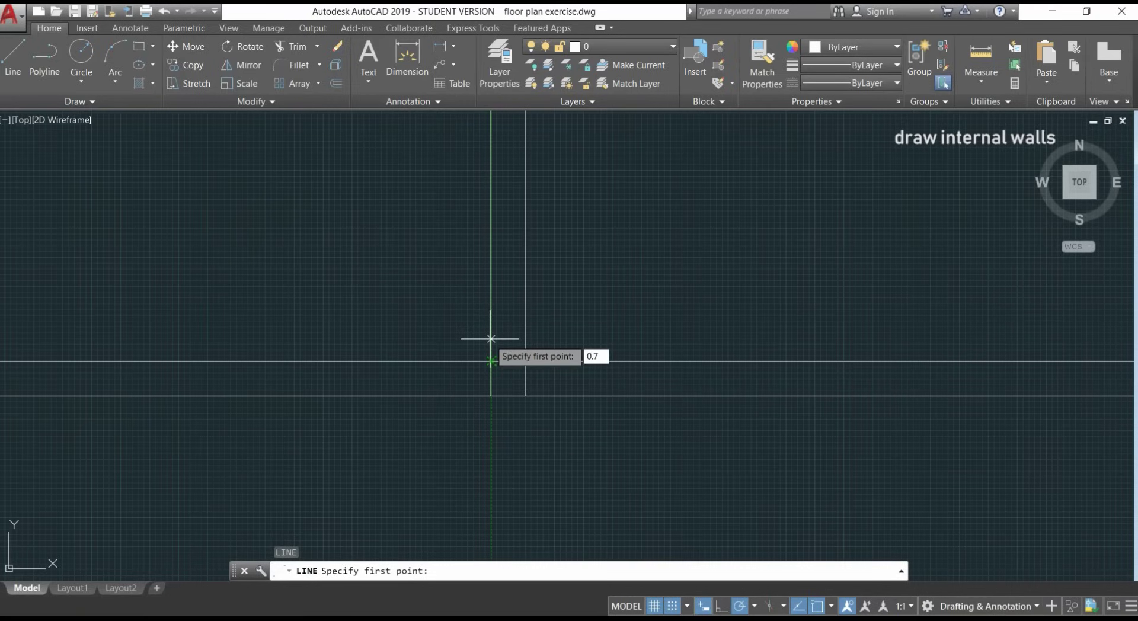
pyautogui.write('7')
pyautogui.press('Return')
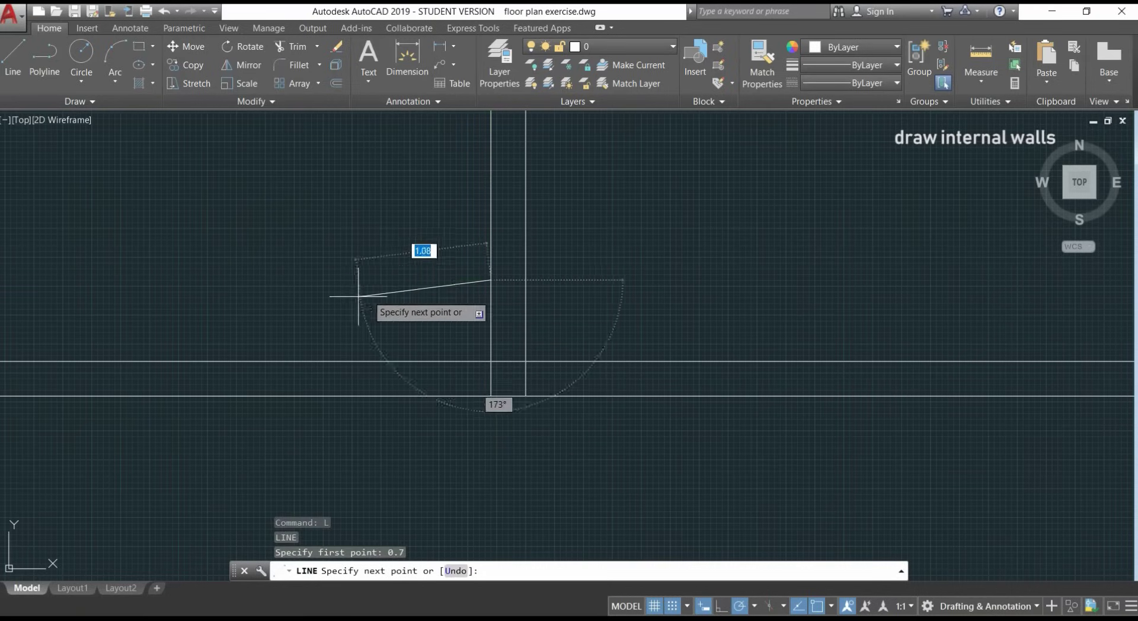
pyautogui.click(335, 280)
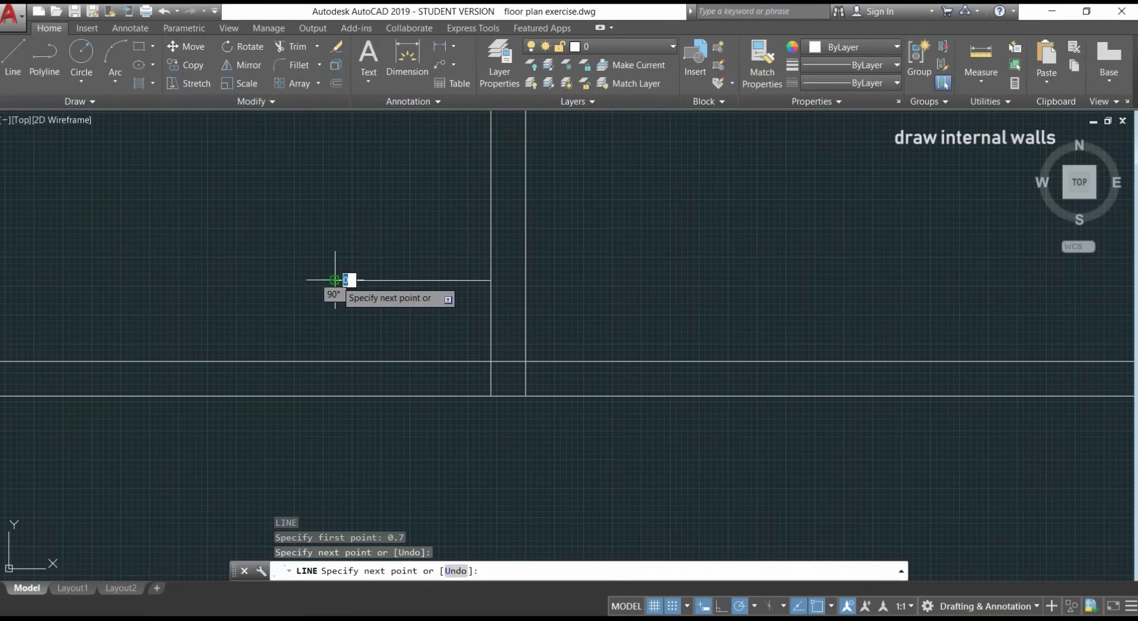
pyautogui.press('Return')
# Step: Draw a vertical guide line up from the external wall's inner line, starting 0.7 m left of the internal wall's left line
pyautogui.press('Return')
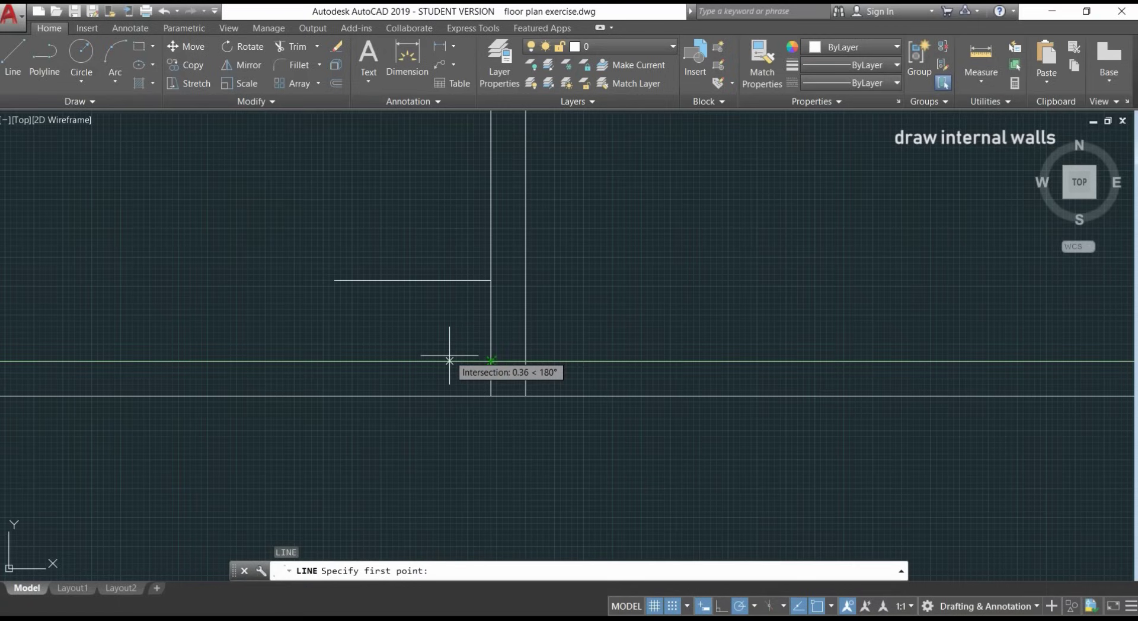
pyautogui.write('0.7')
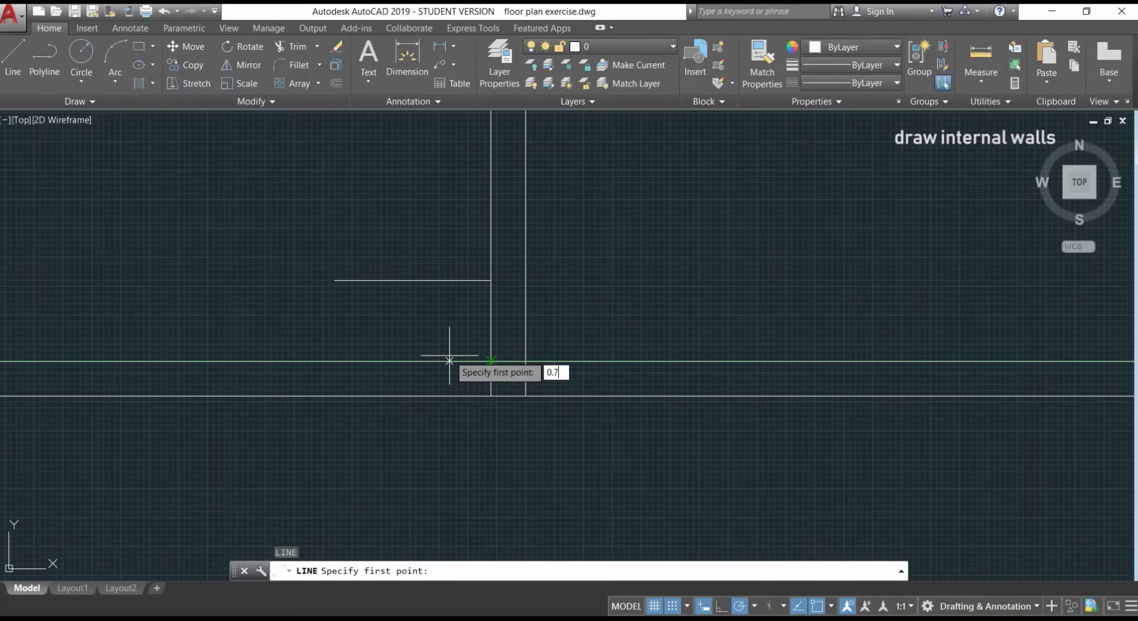
pyautogui.press('Return')
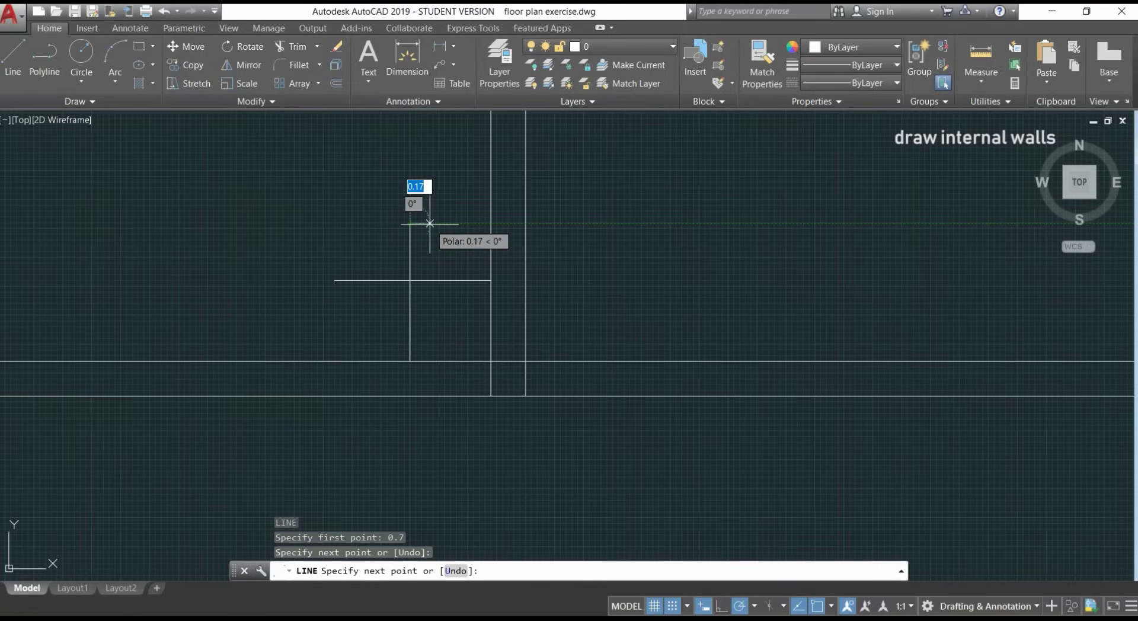
pyautogui.press('Return')
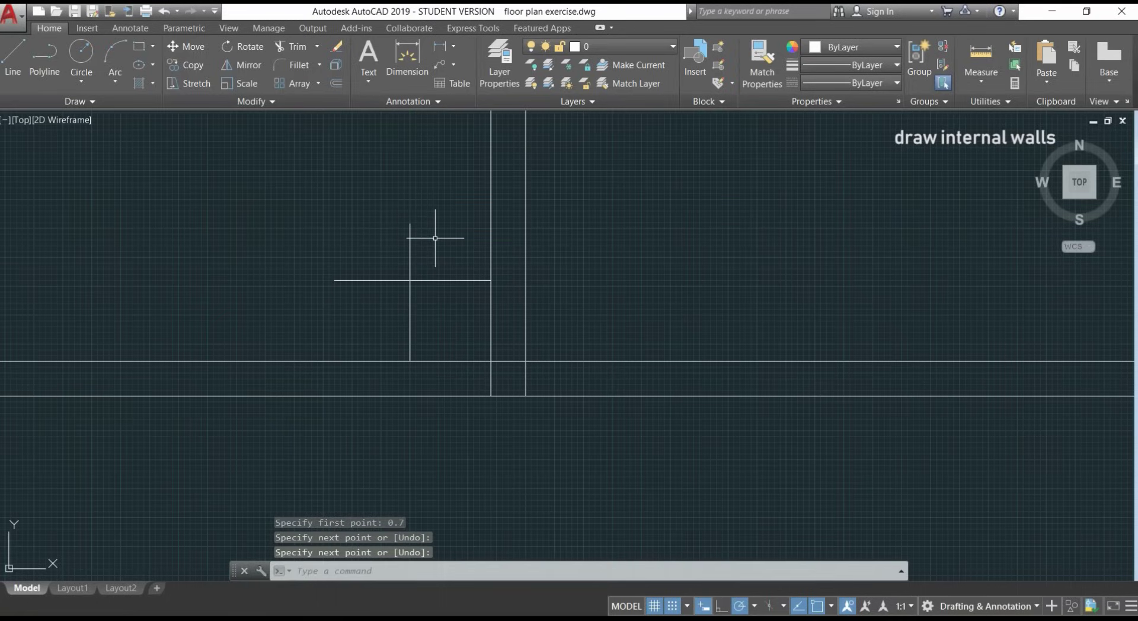
# Step: Draw a diagonal line from the vertical guide's lower end to where the horizontal guide meets the internal wall's left line
pyautogui.write('L')
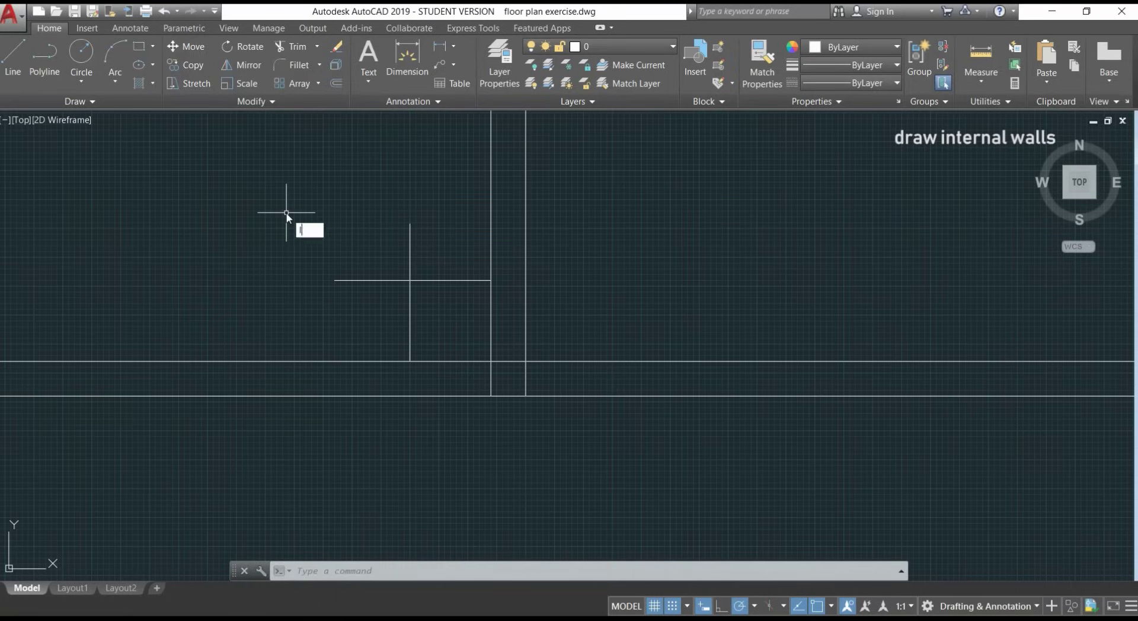
pyautogui.press('Return')
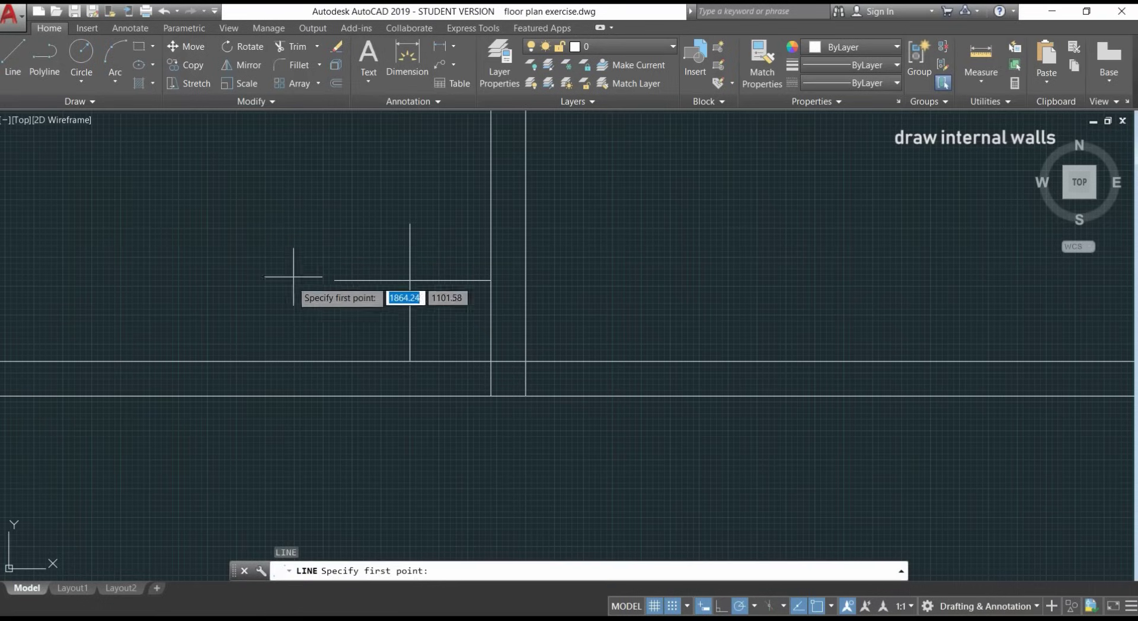
pyautogui.click(409, 360)
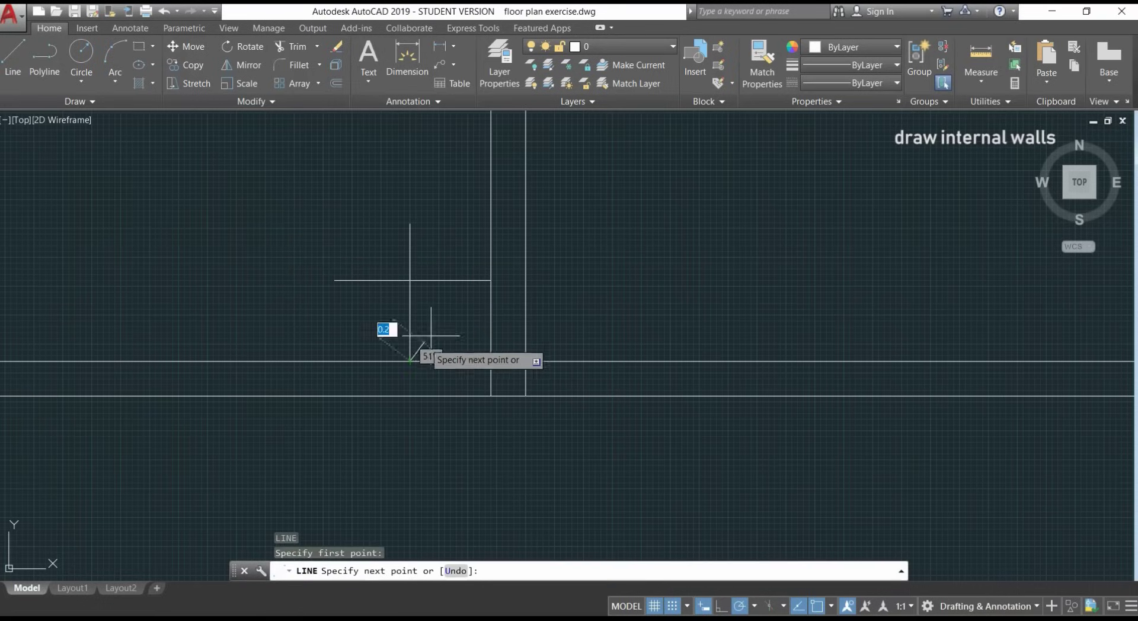
pyautogui.click(491, 280)
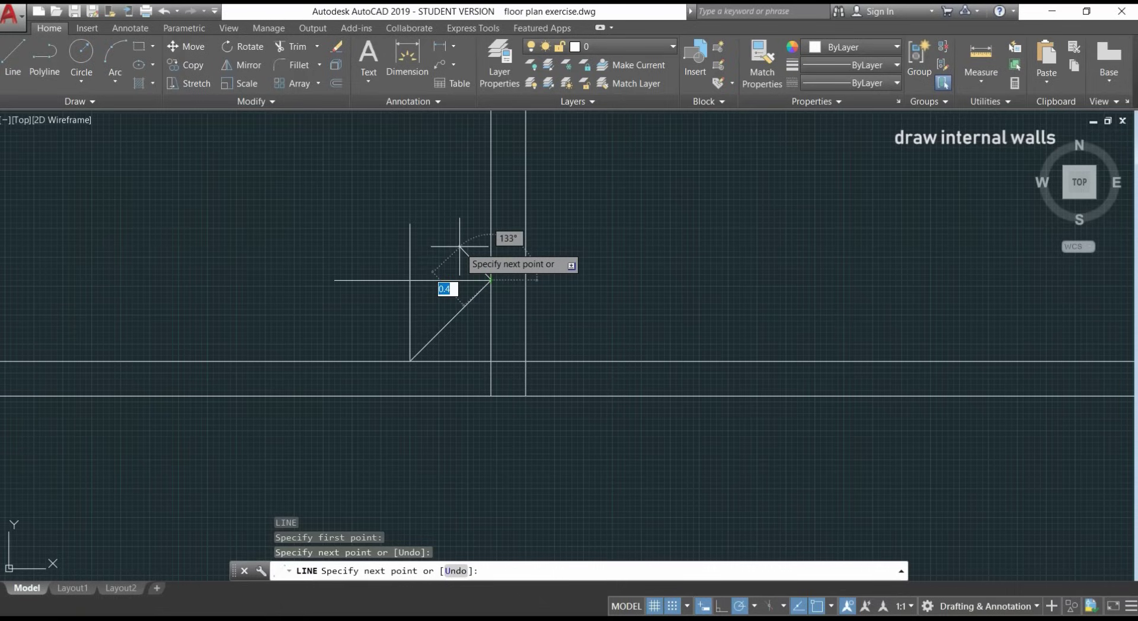
pyautogui.press('Return')
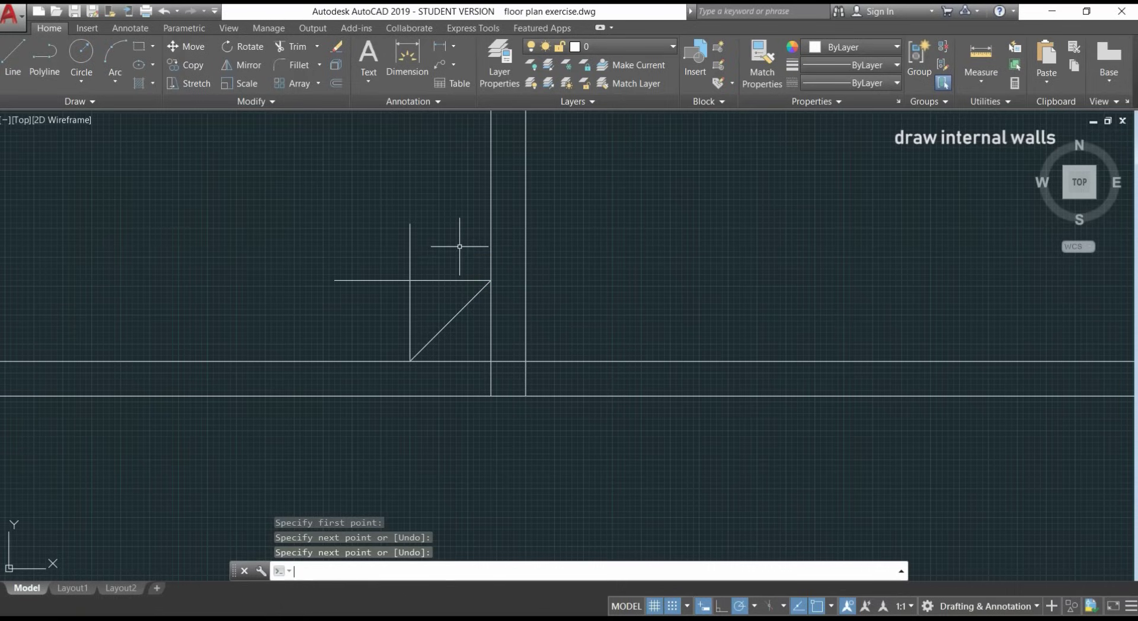
# Step: Offset the diagonal line 0.30 m down and right, toward the junction corner
pyautogui.write('O')
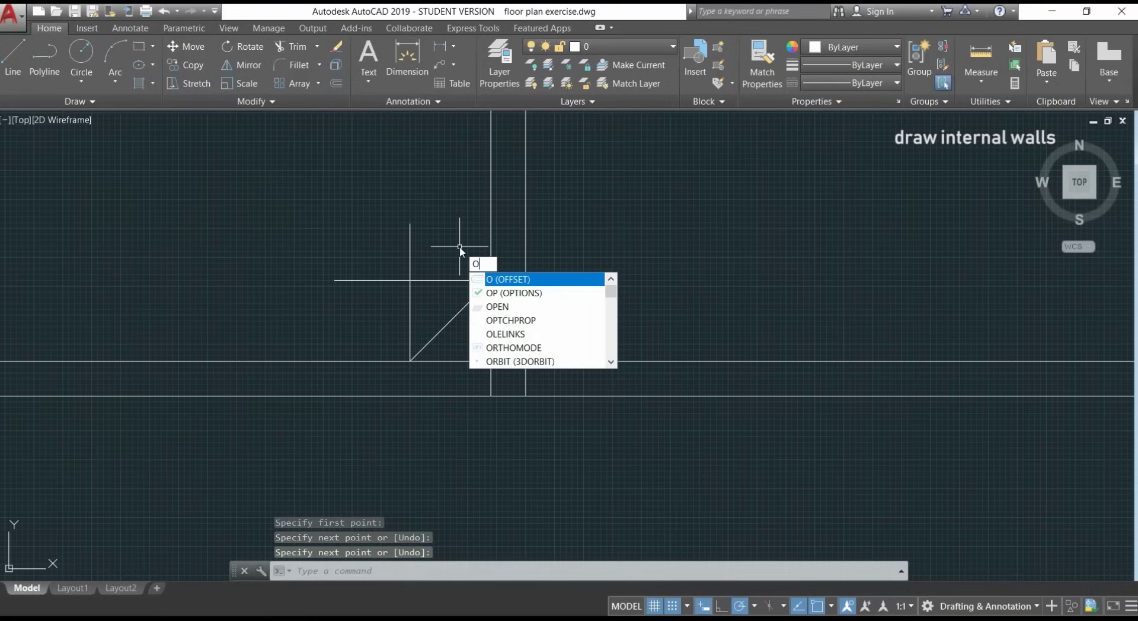
pyautogui.press('Return')
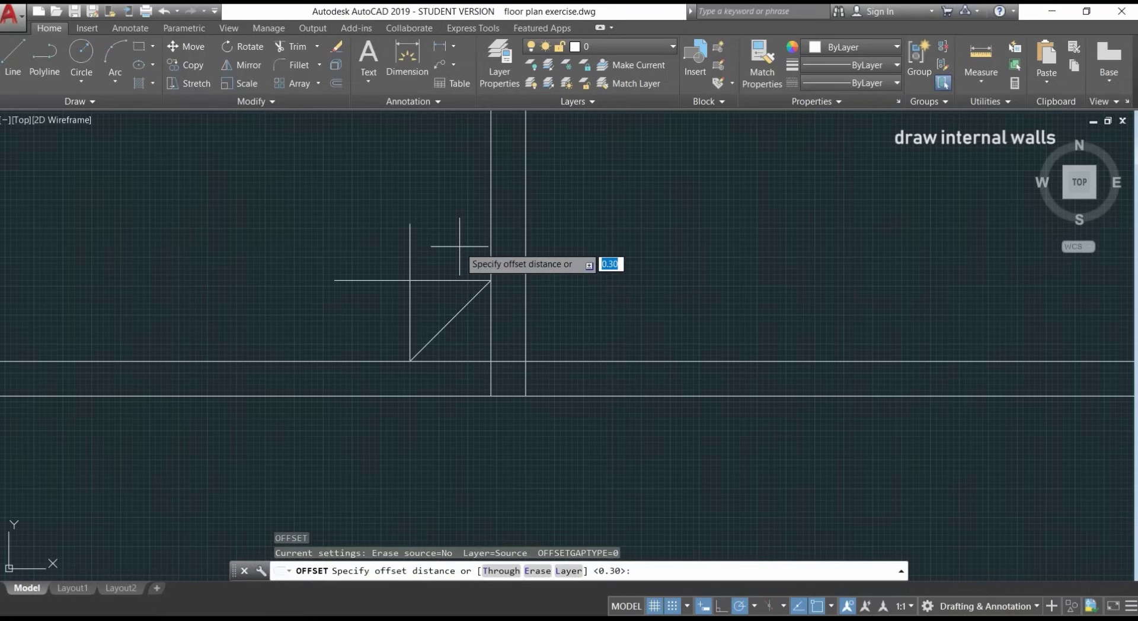
pyautogui.press('Return')
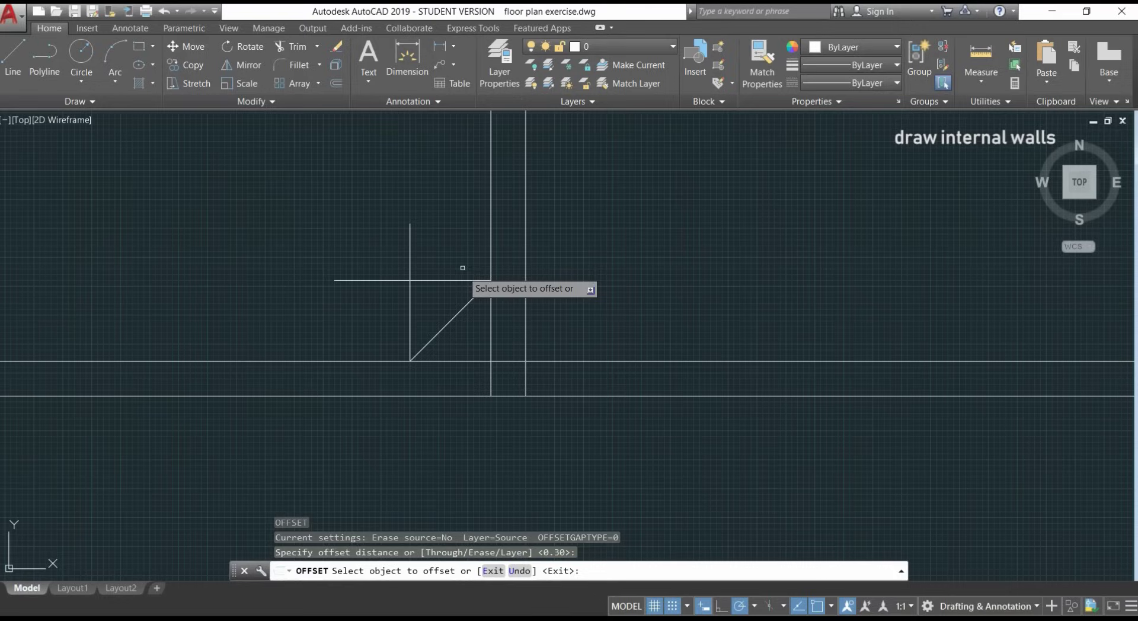
pyautogui.click(460, 309)
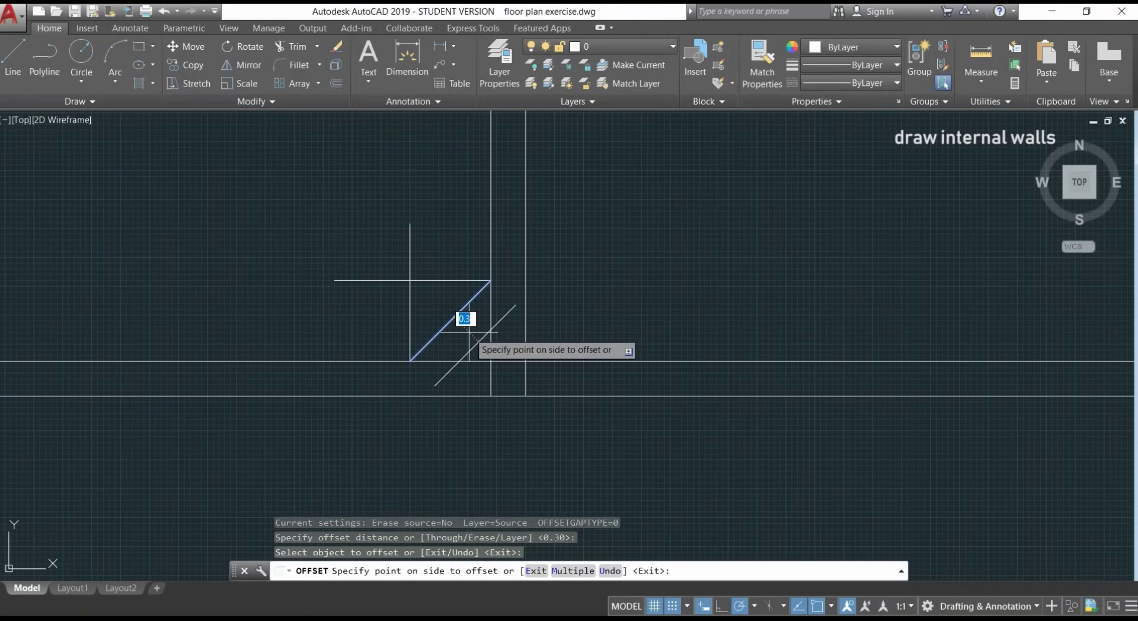
pyautogui.click(468, 332)
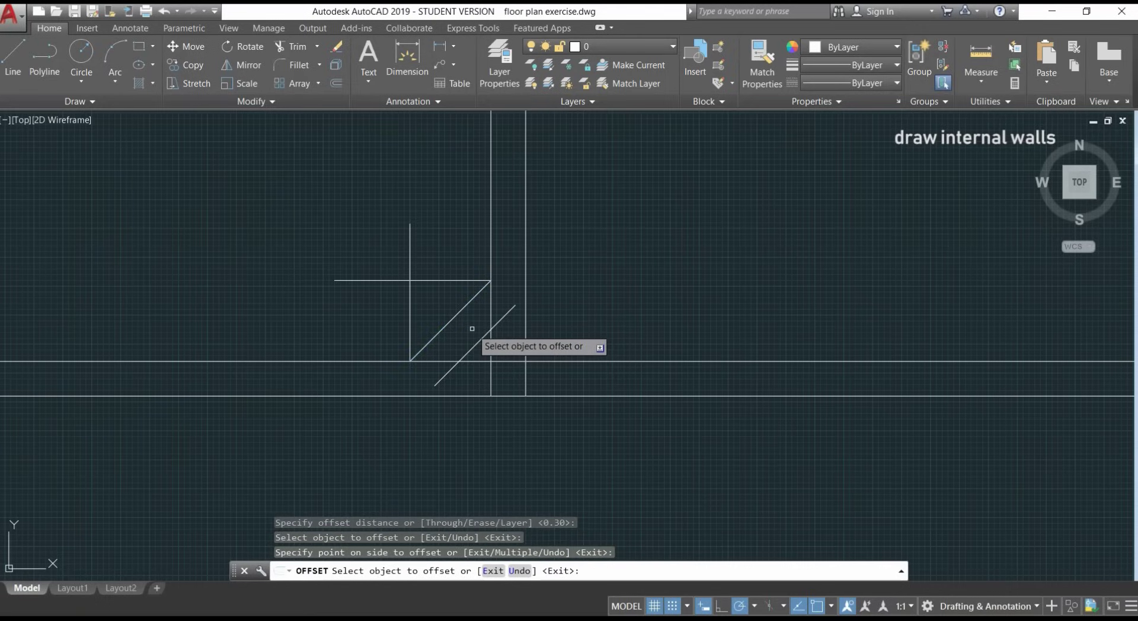
pyautogui.press('Return')
# Step: Extend the offset diagonal's upper end to the internal wall's right line and its lower end to the external wall's lower line
pyautogui.scroll(2, 474, 334)
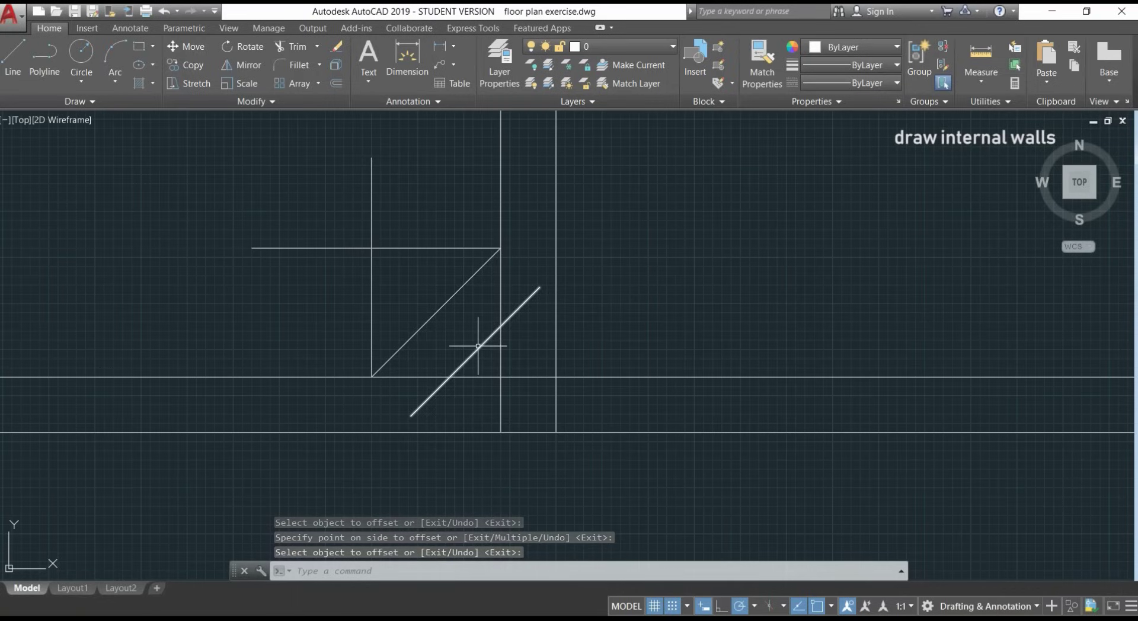
pyautogui.click(475, 349)
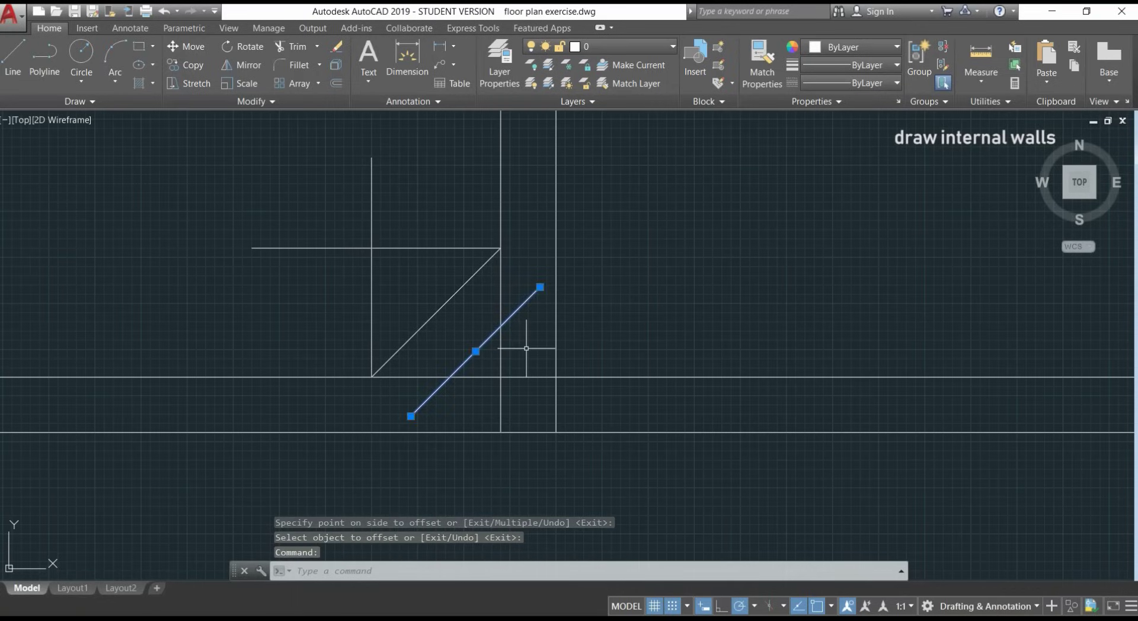
pyautogui.scroll(2, 527, 349)
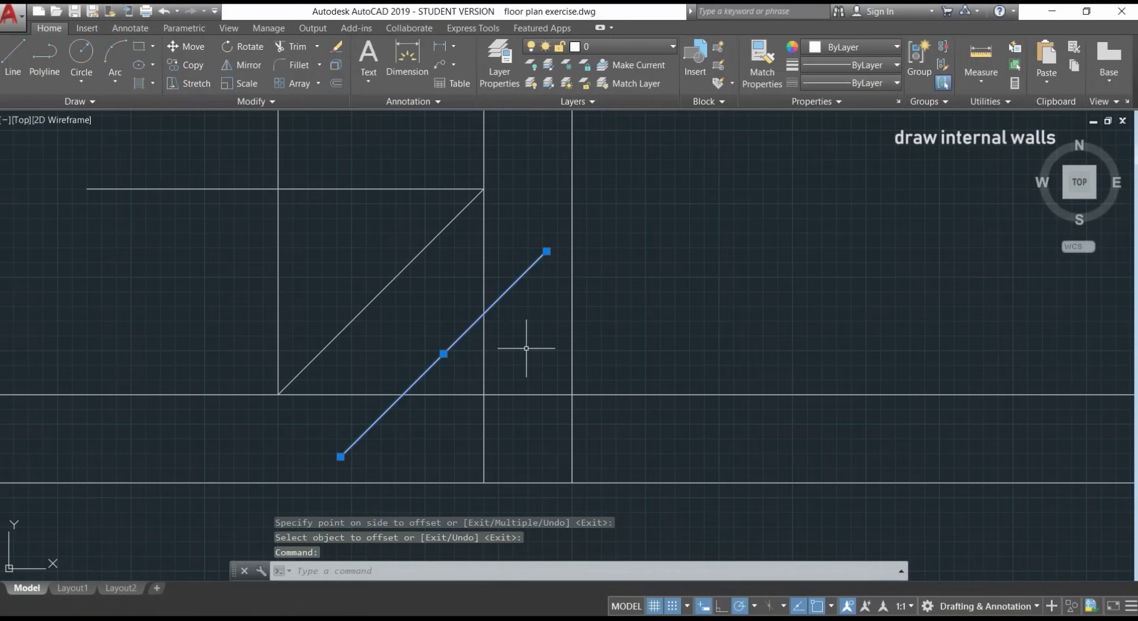
pyautogui.click(546, 251)
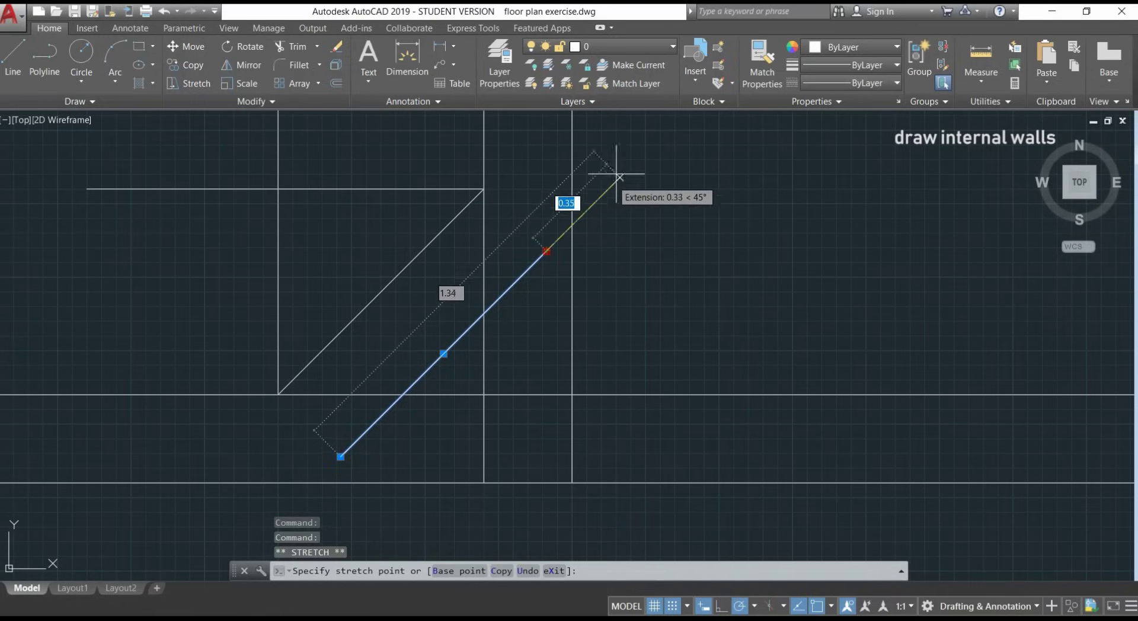
pyautogui.click(572, 225)
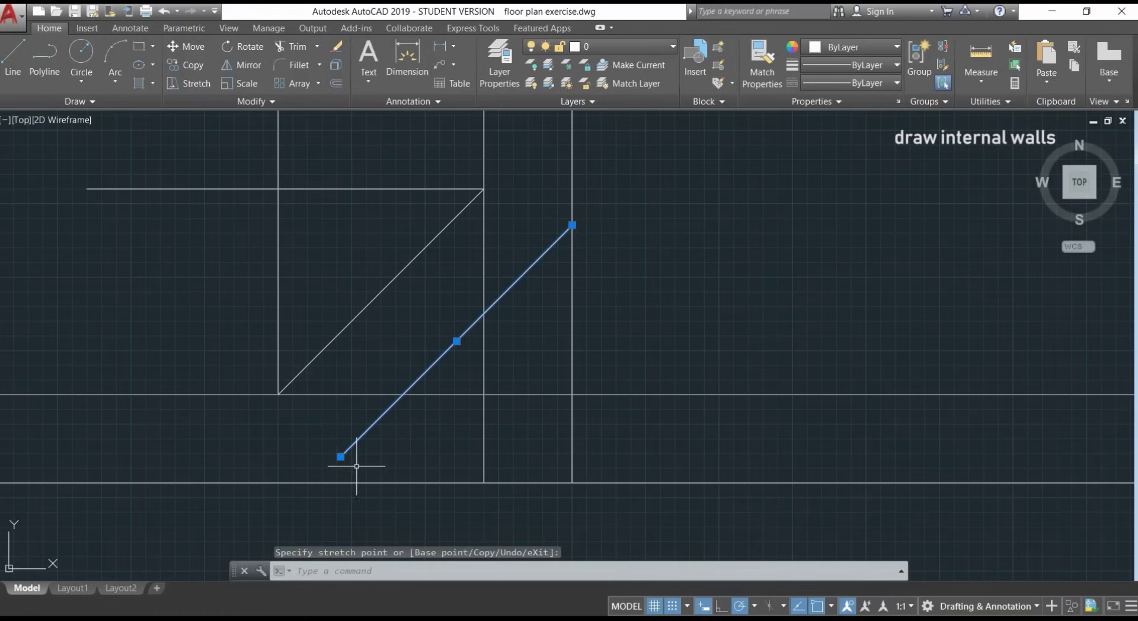
pyautogui.click(340, 456)
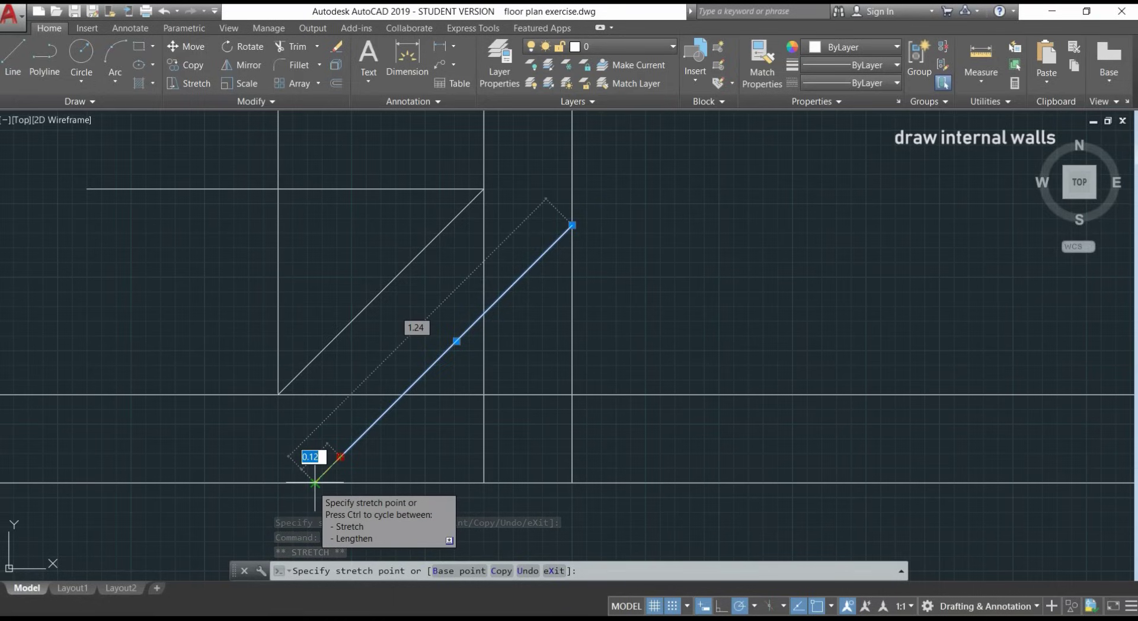
pyautogui.click(315, 483)
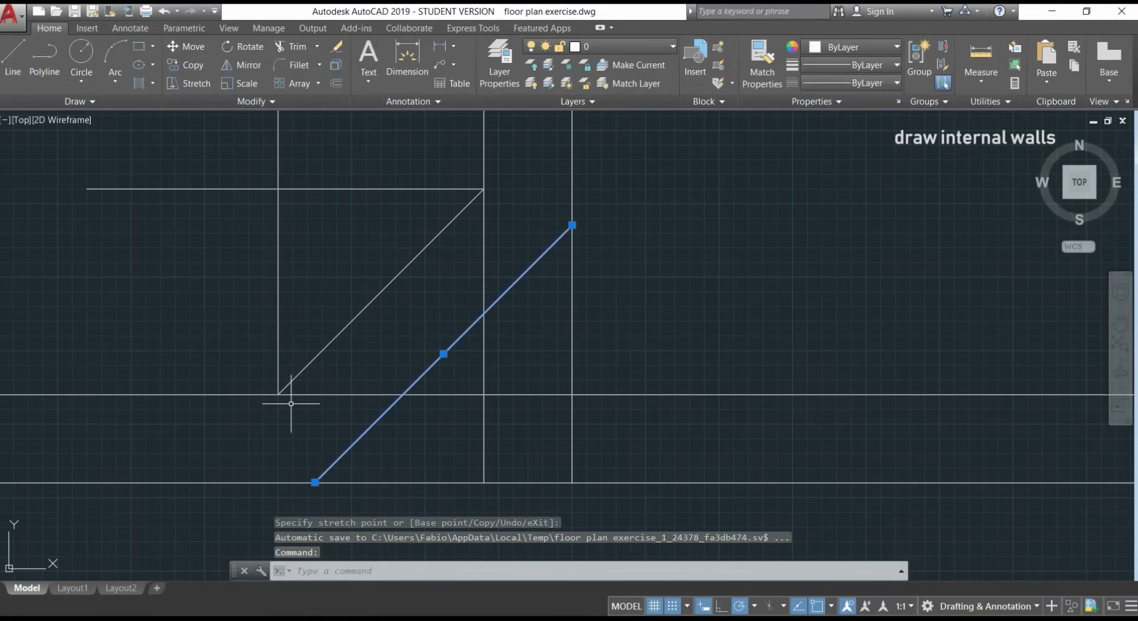
pyautogui.press('Escape')
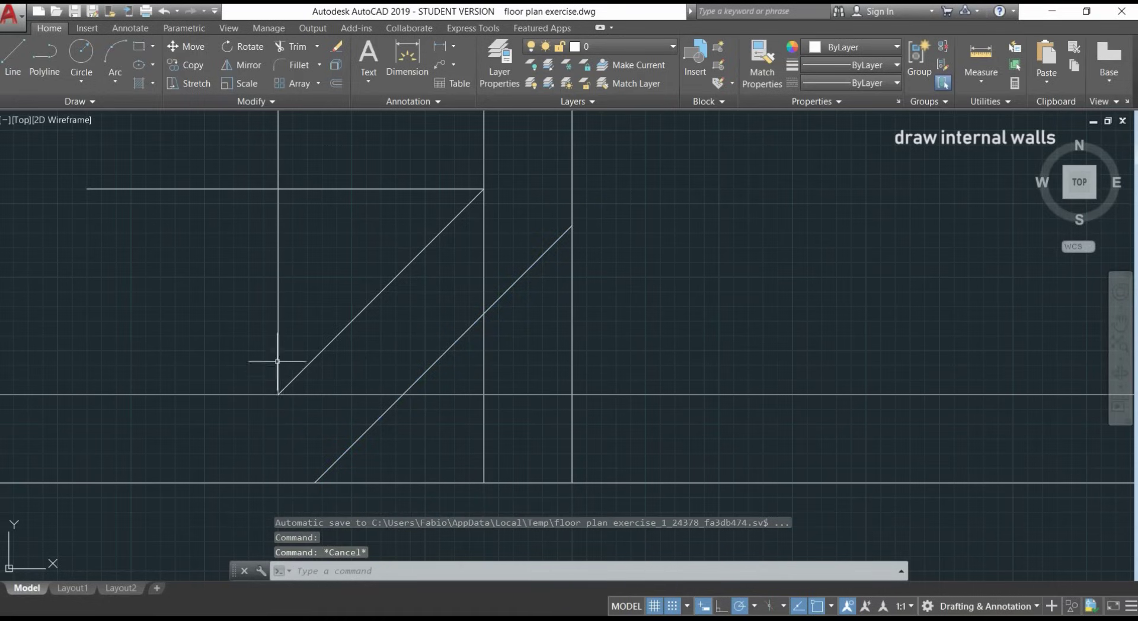
# Step: Delete the horizontal and vertical guide lines beside the diagonal wall
pyautogui.scroll(-1, 241, 307)
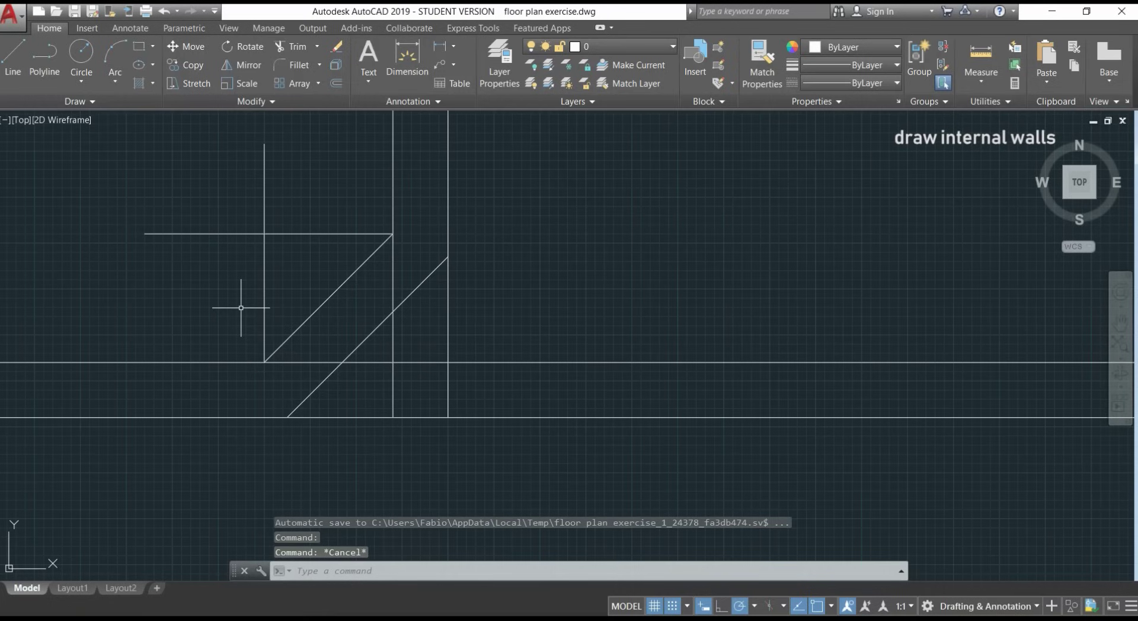
pyautogui.scroll(-1, 241, 308)
pyautogui.click(284, 291)
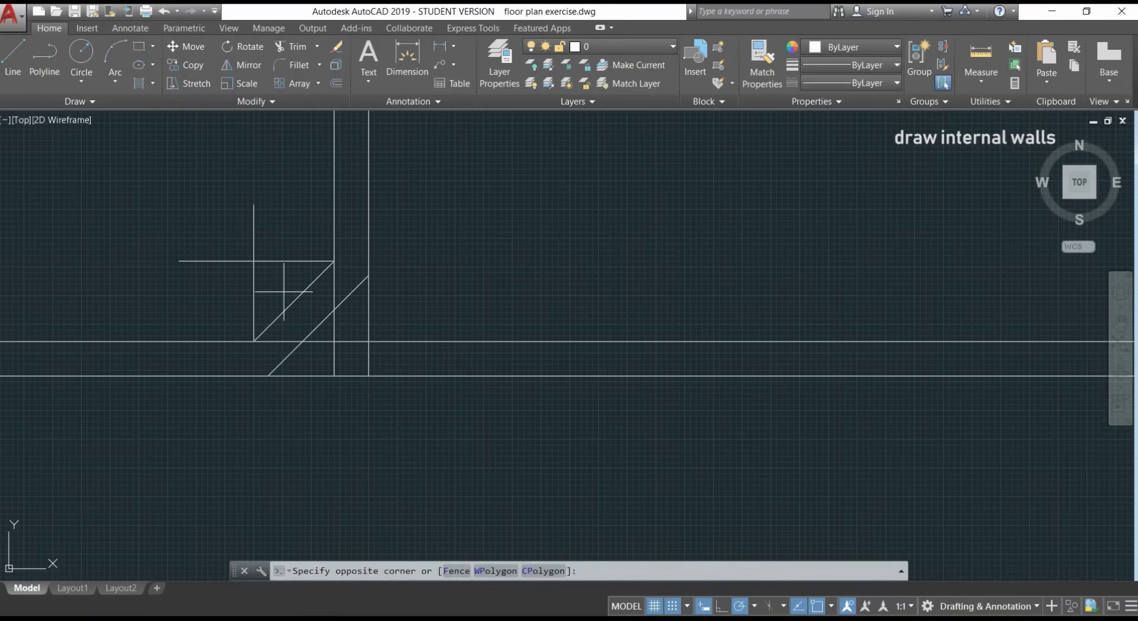
pyautogui.click(221, 215)
pyautogui.press('Delete')
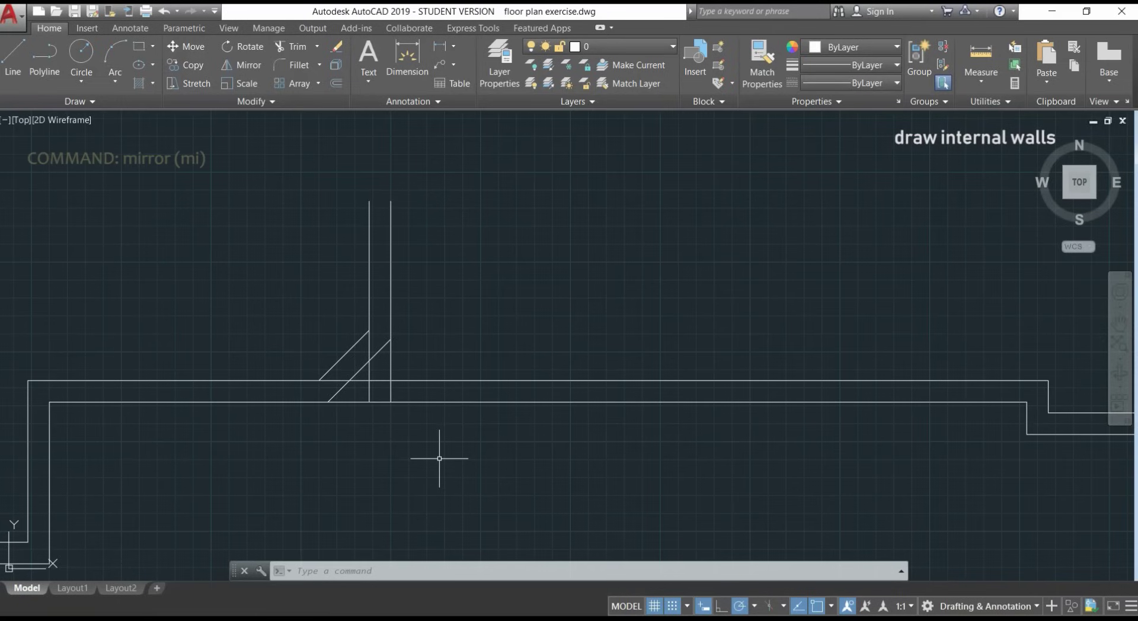
# Step: Mirror the two internal wall lines and both diagonals about a vertical axis through the lower wall line's midpoint, keeping the originals
pyautogui.write('MI')
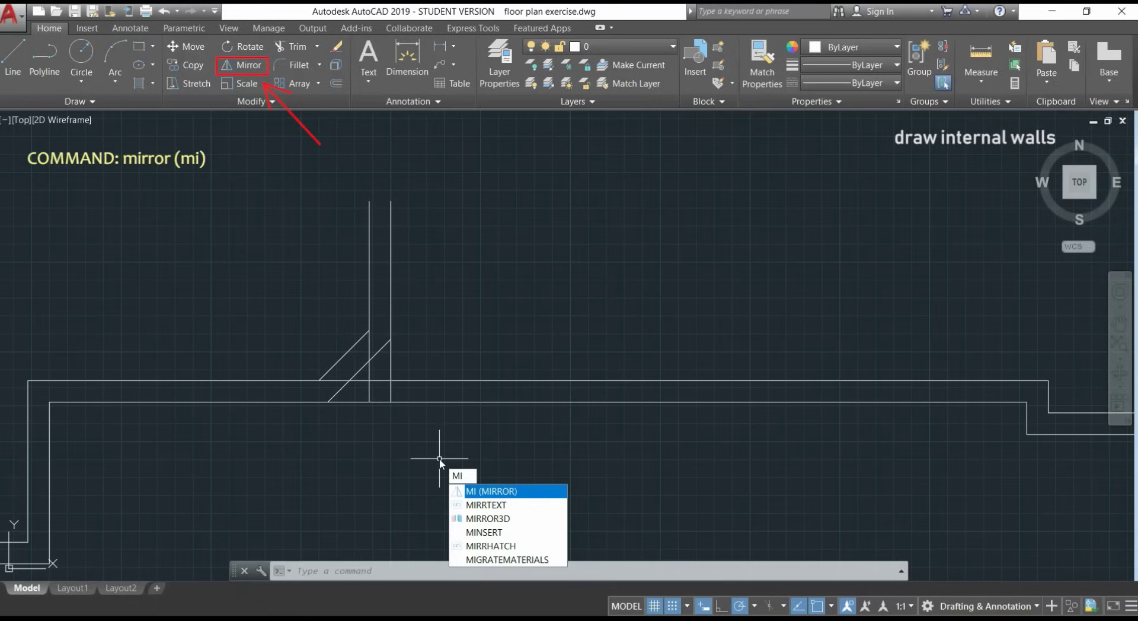
pyautogui.press('Return')
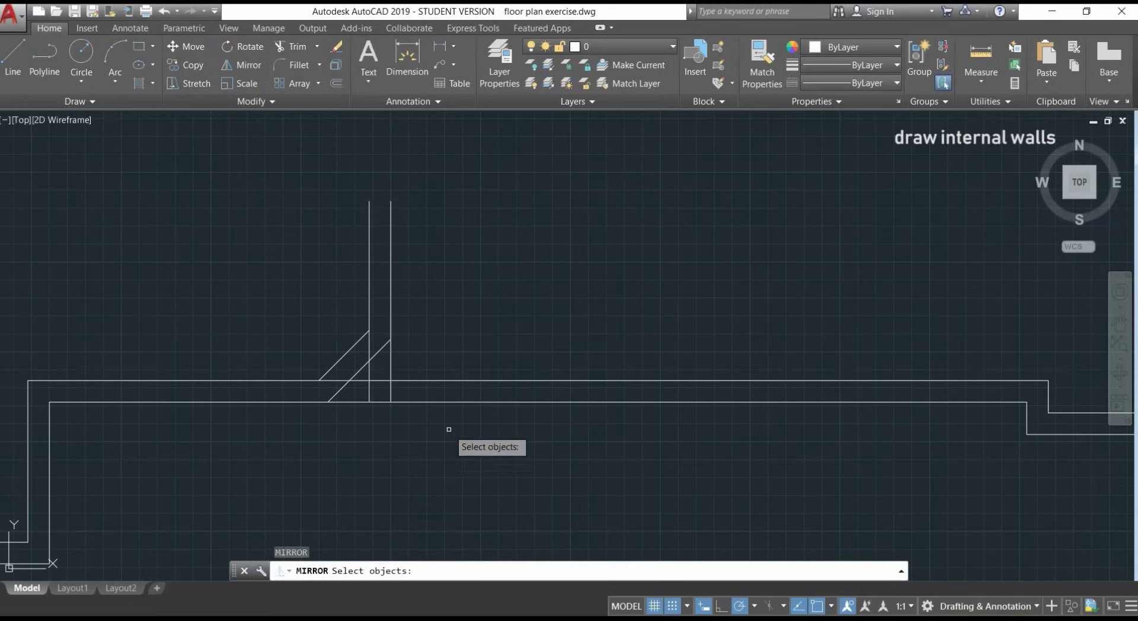
pyautogui.click(420, 361)
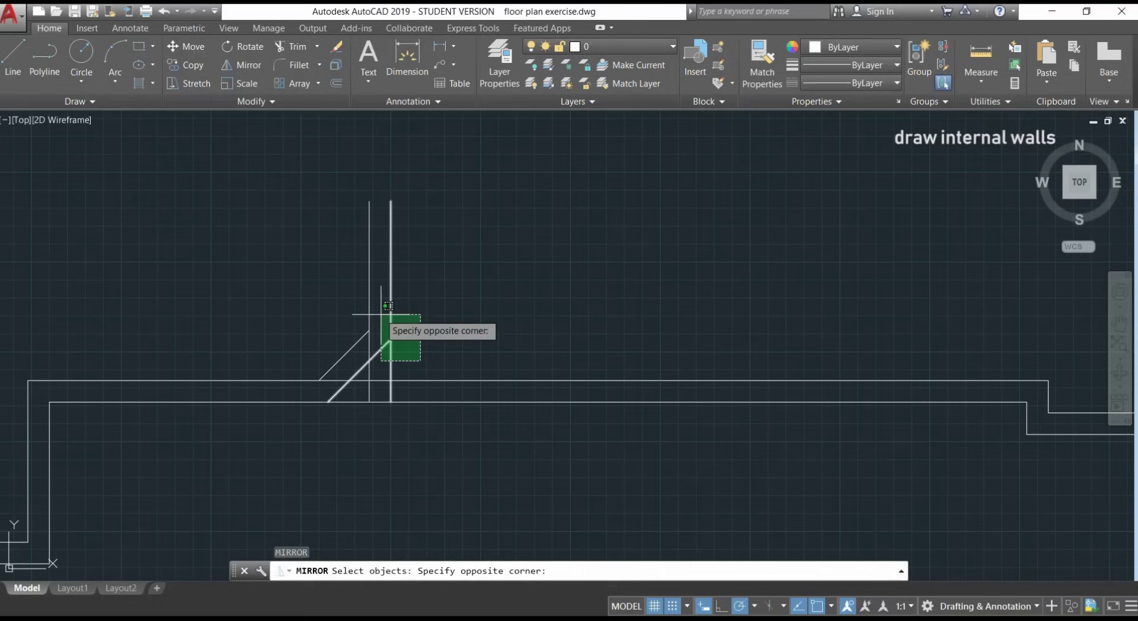
pyautogui.click(329, 258)
pyautogui.press('Return')
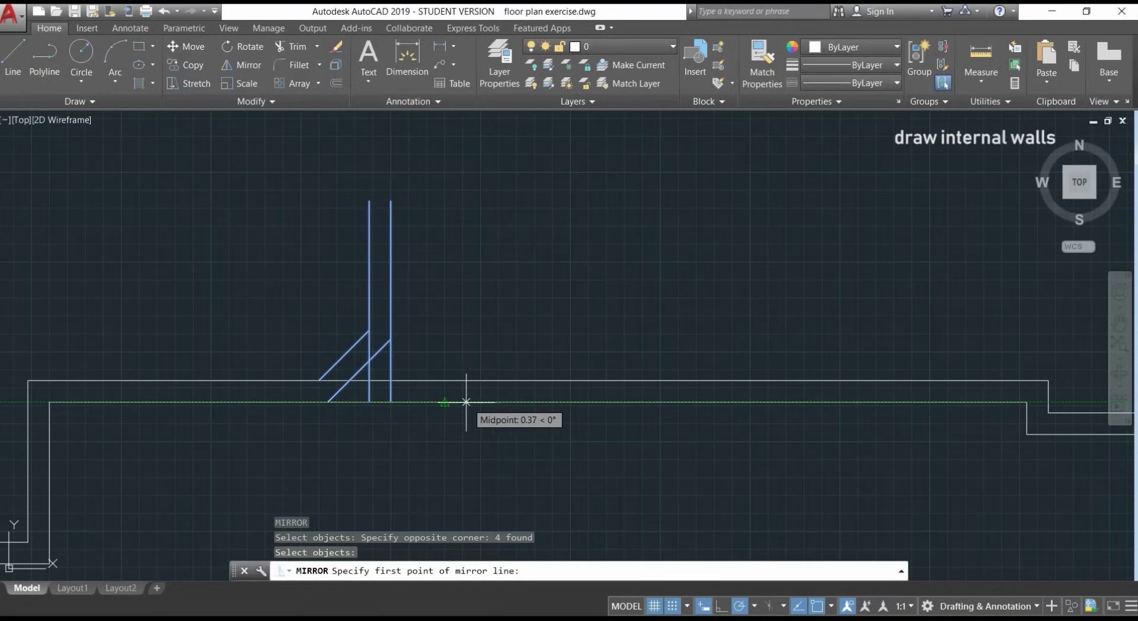
pyautogui.click(444, 403)
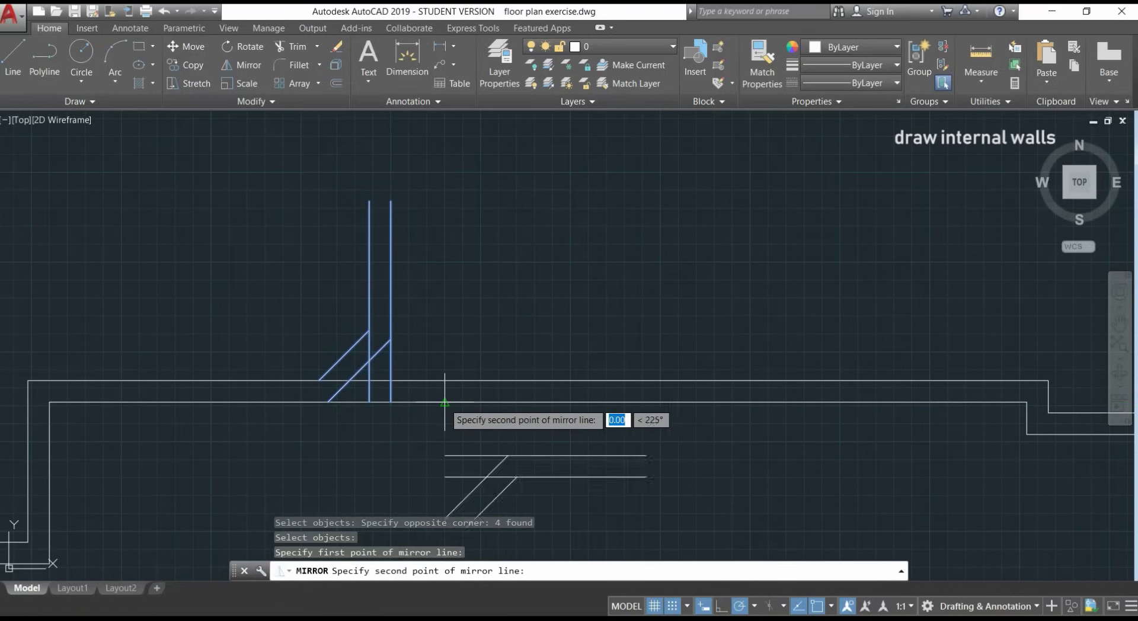
pyautogui.click(444, 307)
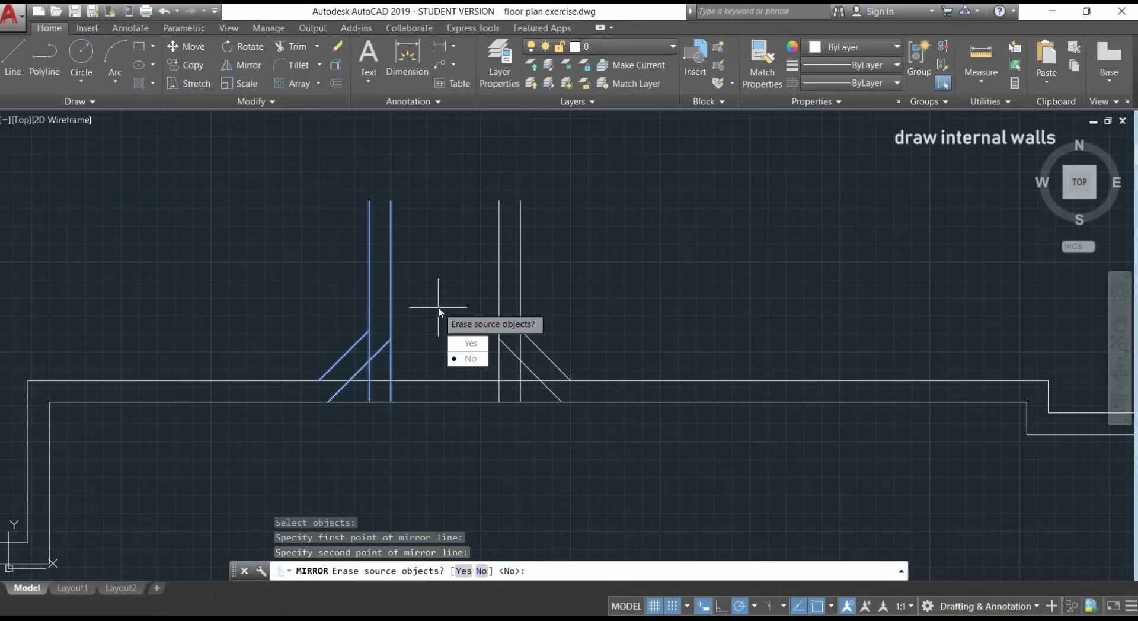
pyautogui.press('Return')
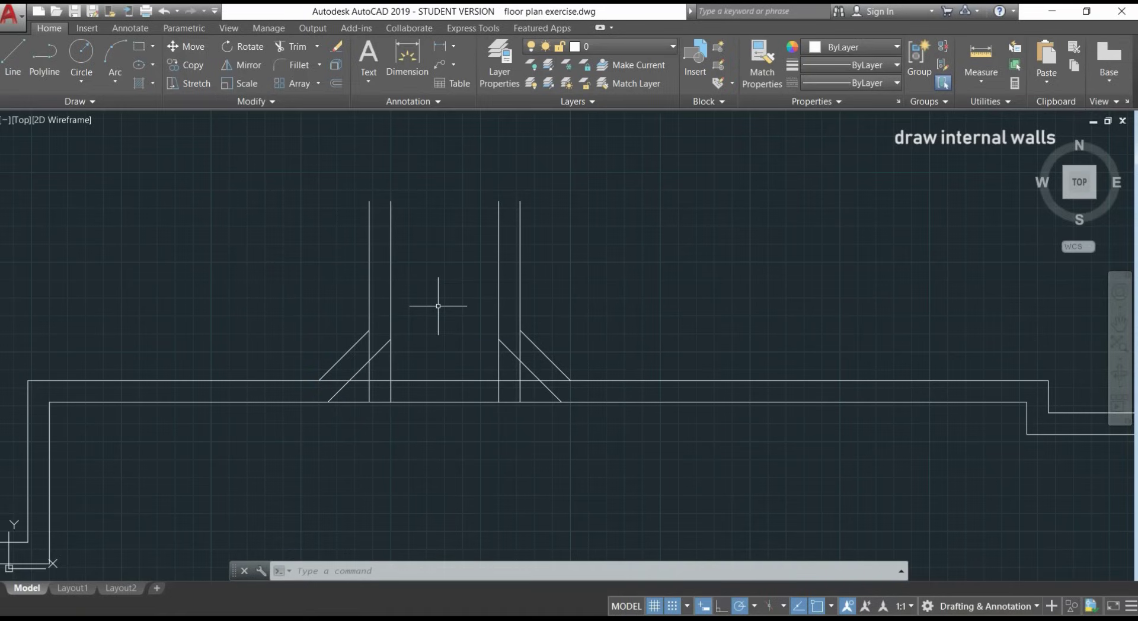
# Step: Using all lines around the junction as cutting edges, trim the lower wall line between the diagonals and the vertical ends within the external wall
pyautogui.write('TR')
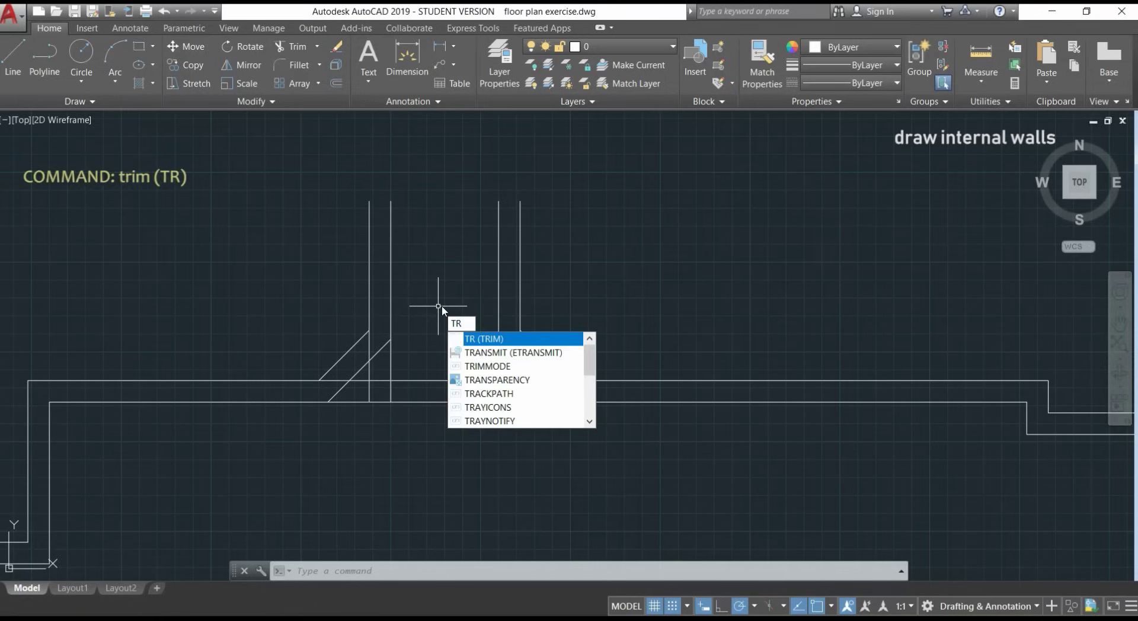
pyautogui.press('Return')
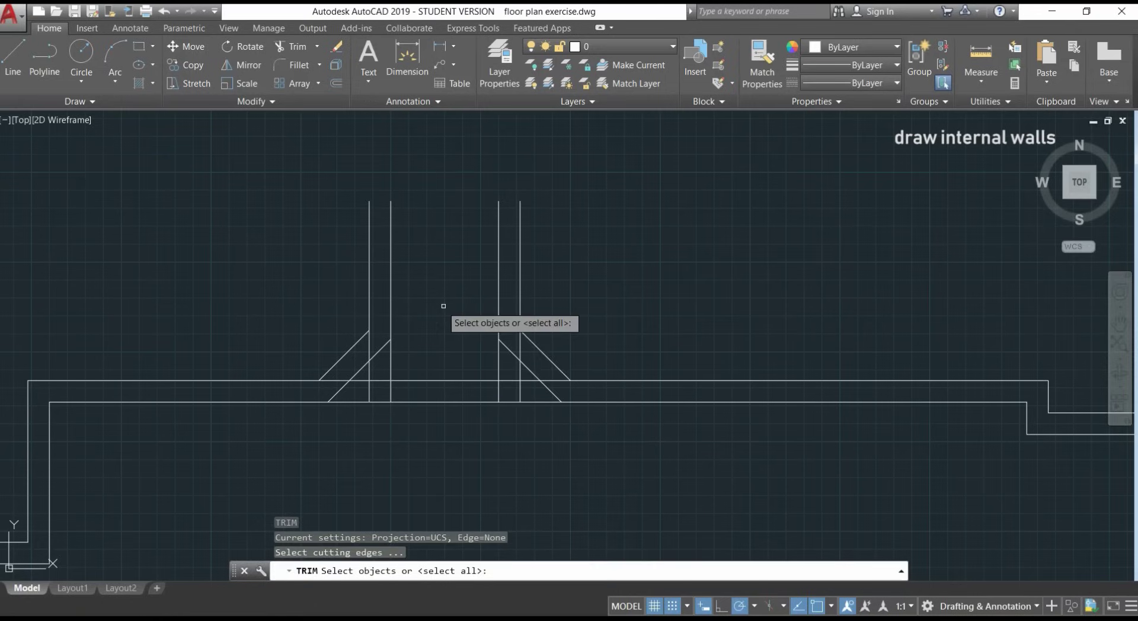
pyautogui.click(602, 442)
pyautogui.click(298, 285)
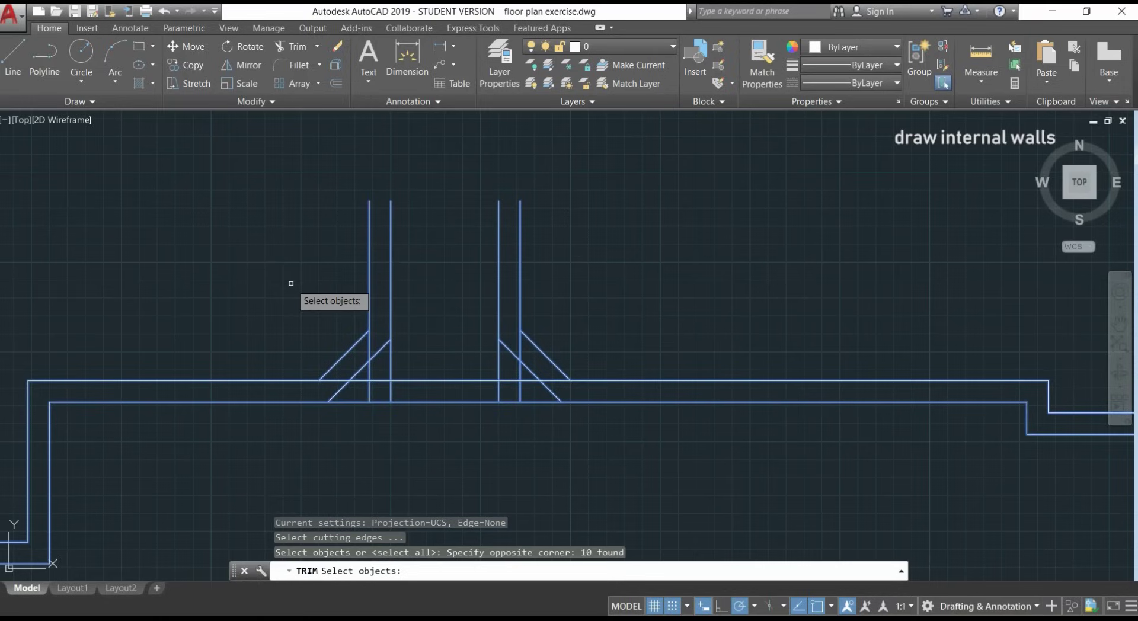
pyautogui.press('Return')
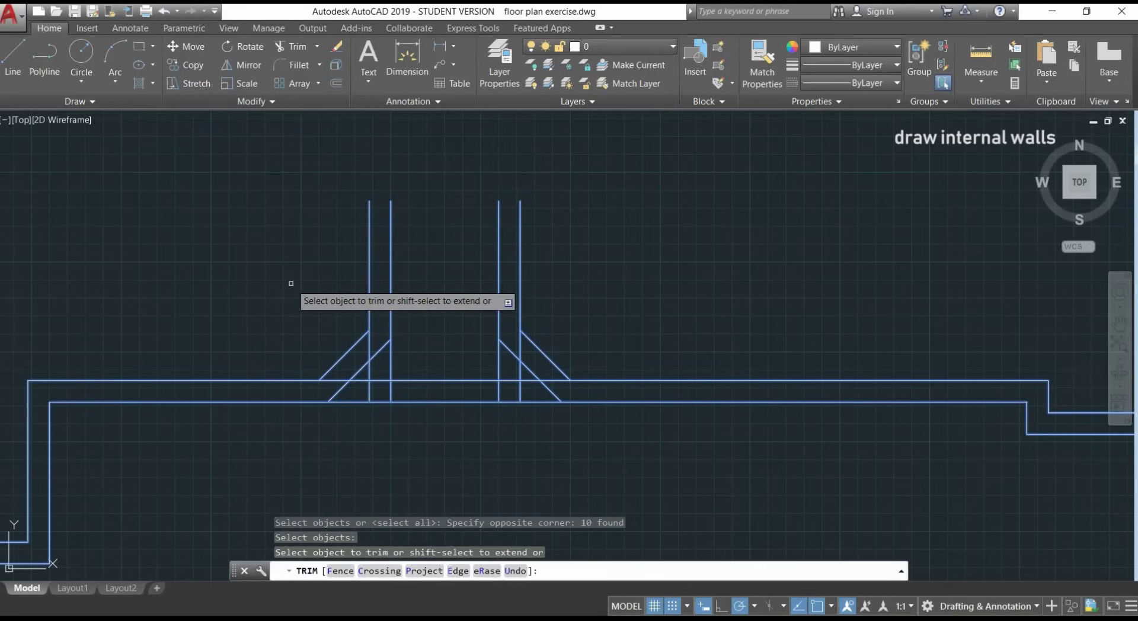
pyautogui.hotkey('ctrl', 'z')
pyautogui.click(530, 423)
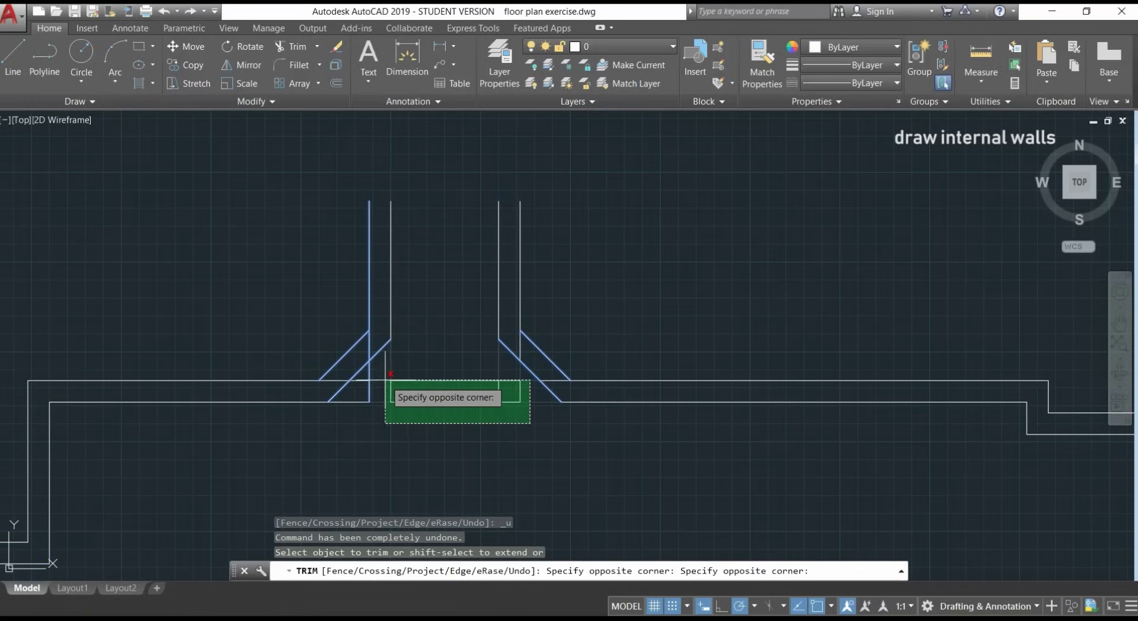
pyautogui.click(363, 386)
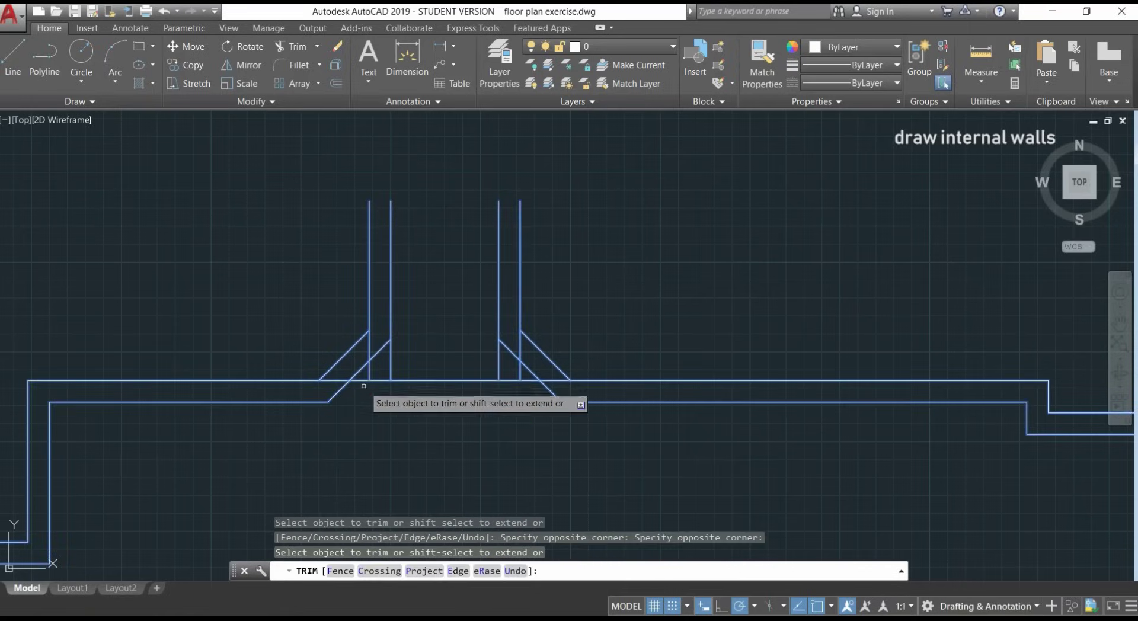
# Step: Trim the external wall's upper line between the two angled walls and the inner vertical lines' ends below the diagonals
pyautogui.scroll(2, 519, 397)
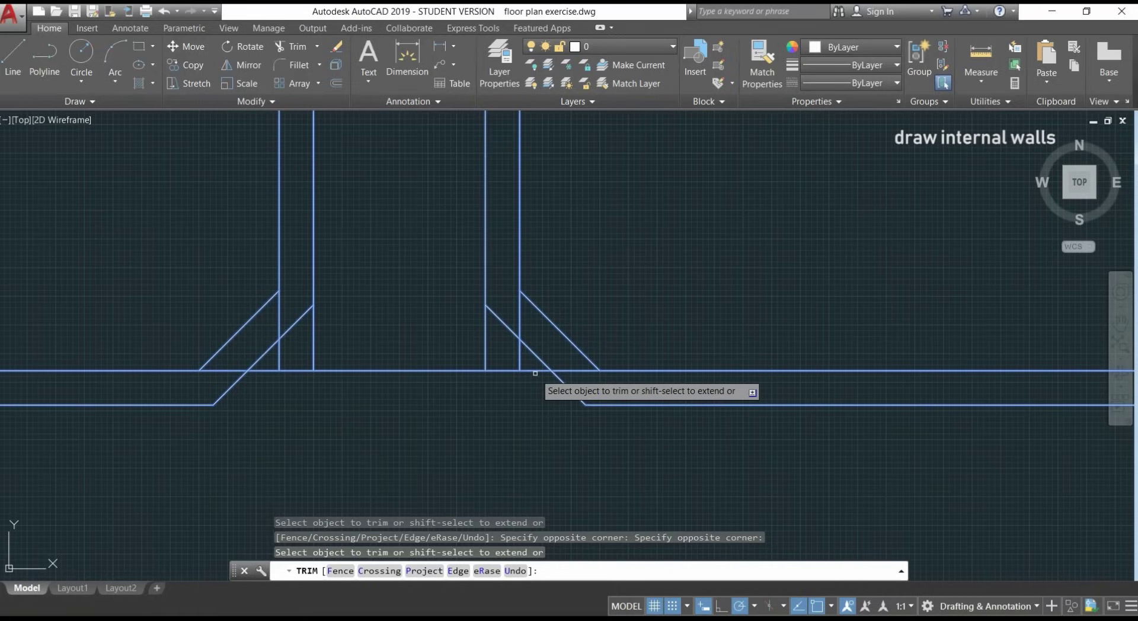
pyautogui.click(525, 386)
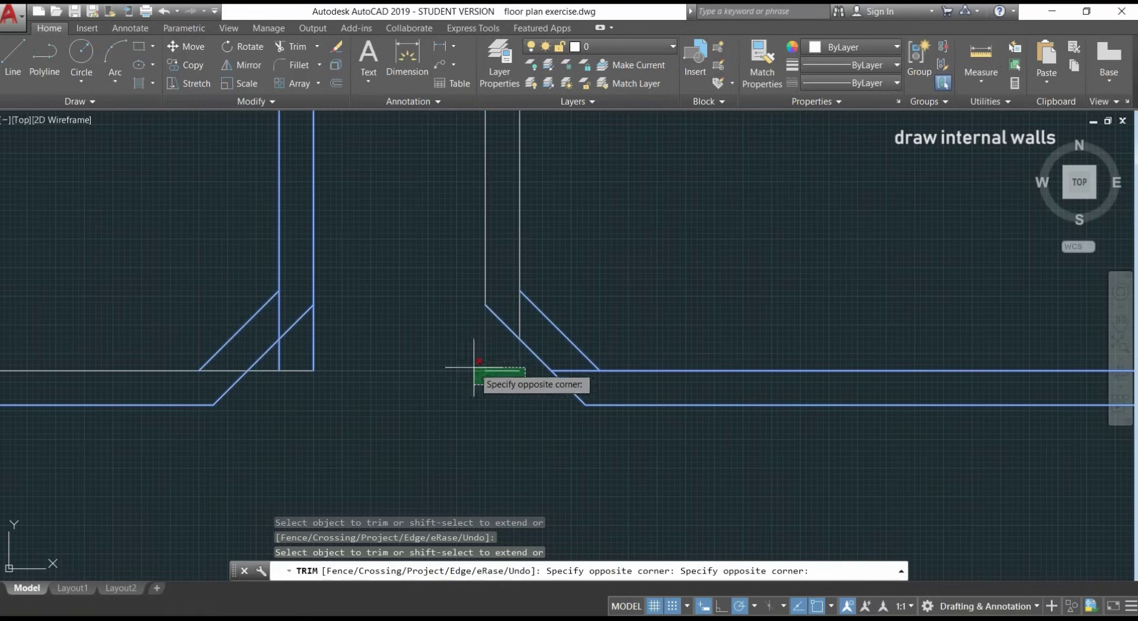
pyautogui.click(440, 359)
pyautogui.click(271, 360)
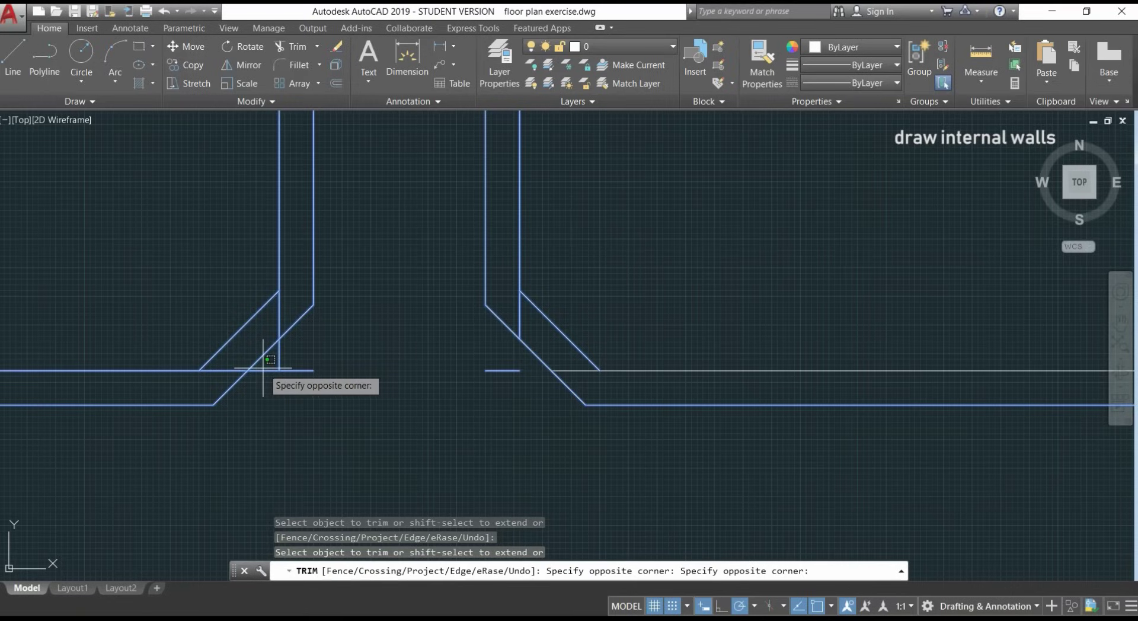
pyautogui.click(264, 373)
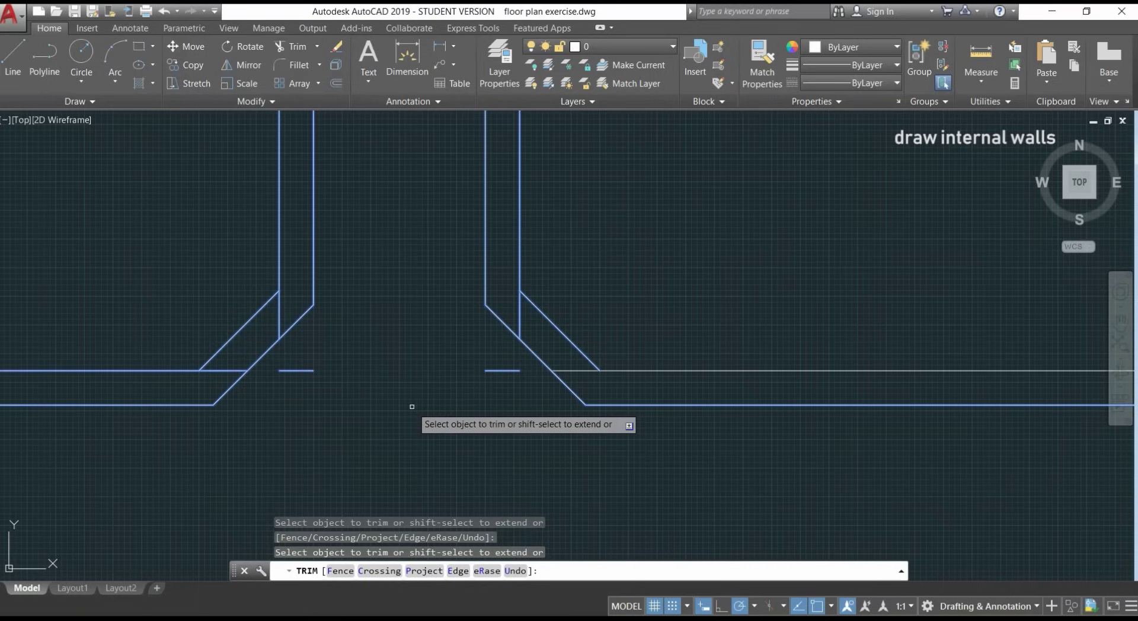
pyautogui.click(301, 371)
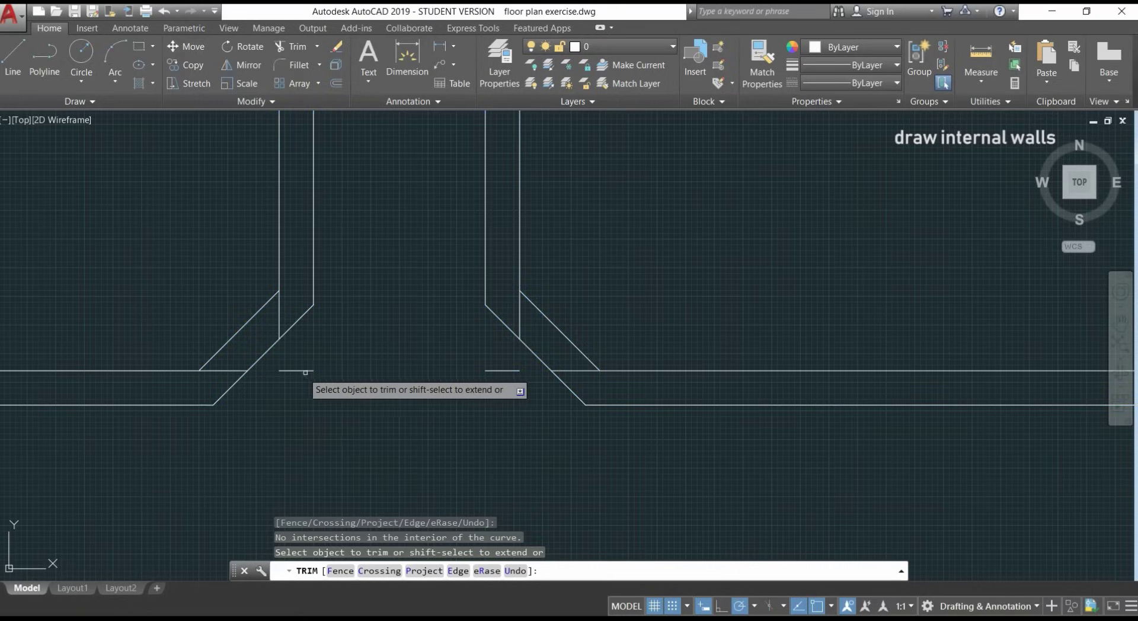
pyautogui.press('Return')
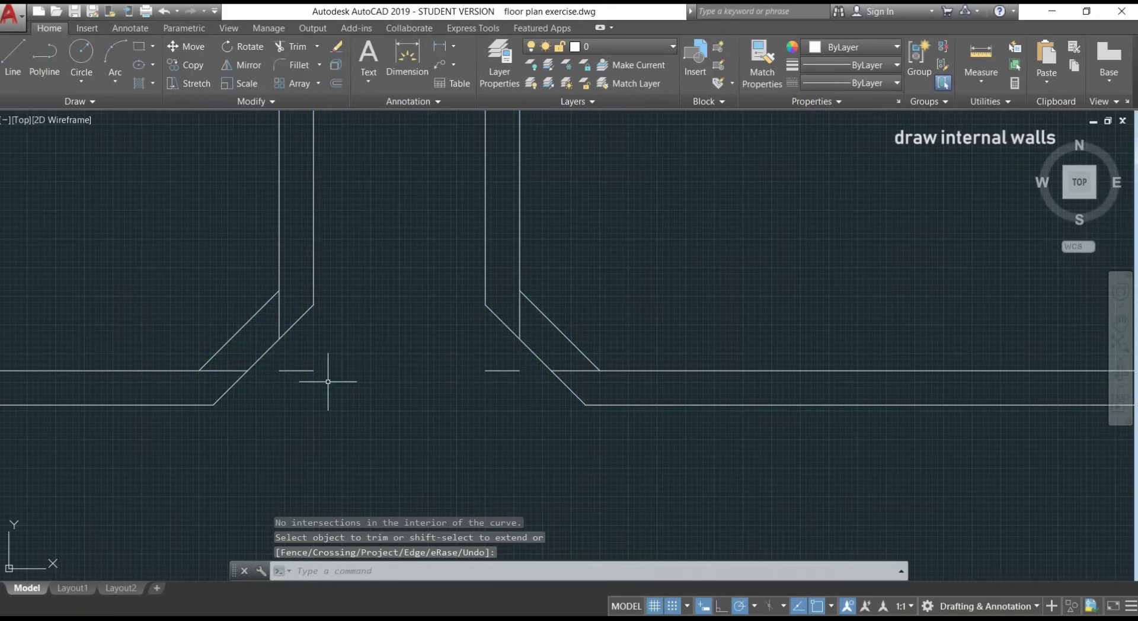
# Step: Remove the leftover short horizontal fragments and trim the remaining line ends inside both angled walls
pyautogui.press('Return')
pyautogui.click(300, 371)
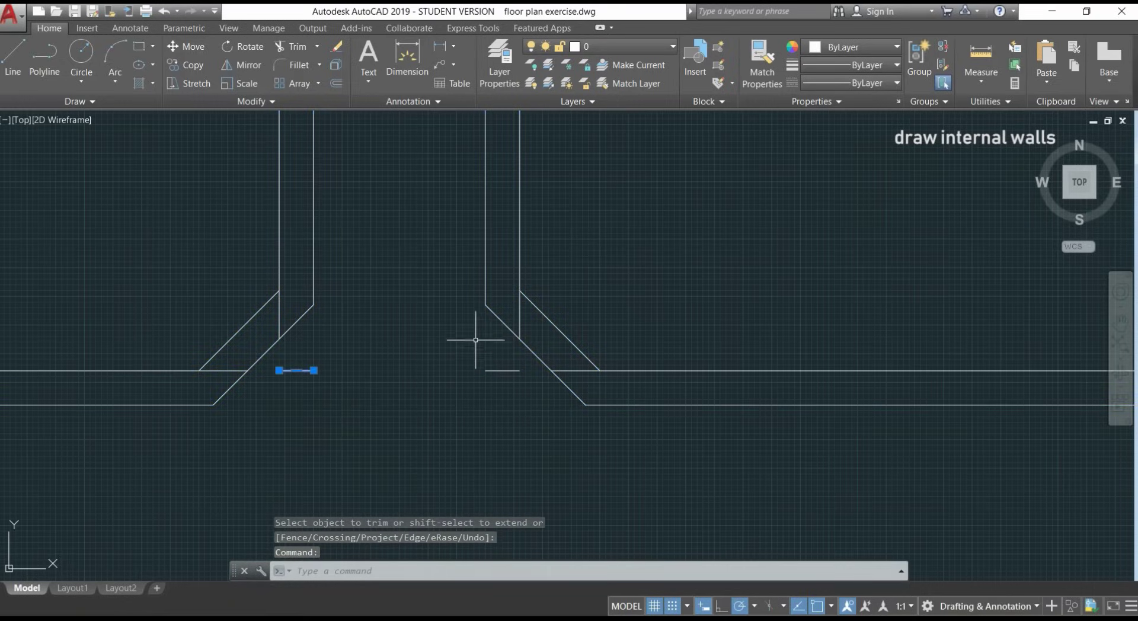
pyautogui.press('space')
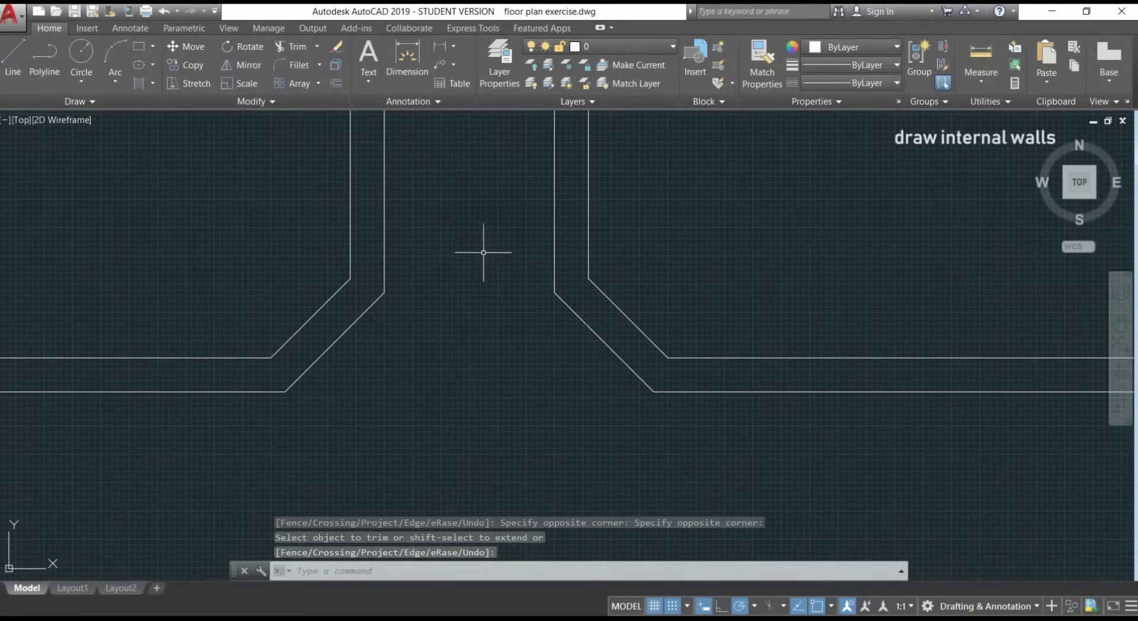
# Step: Offset the single vertical line in the lower row of rooms 0.1 m to the right to give the internal wall its thickness
pyautogui.scroll(-4, 486, 267)
pyautogui.scroll(-2, 491, 282)
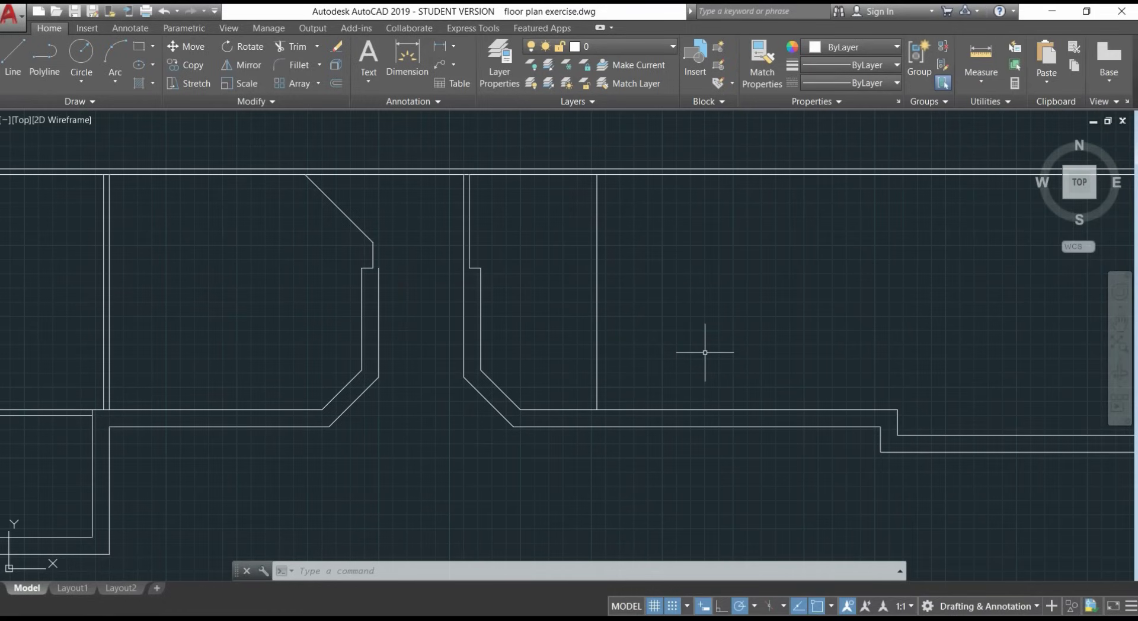
pyautogui.write('o')
pyautogui.press('Return')
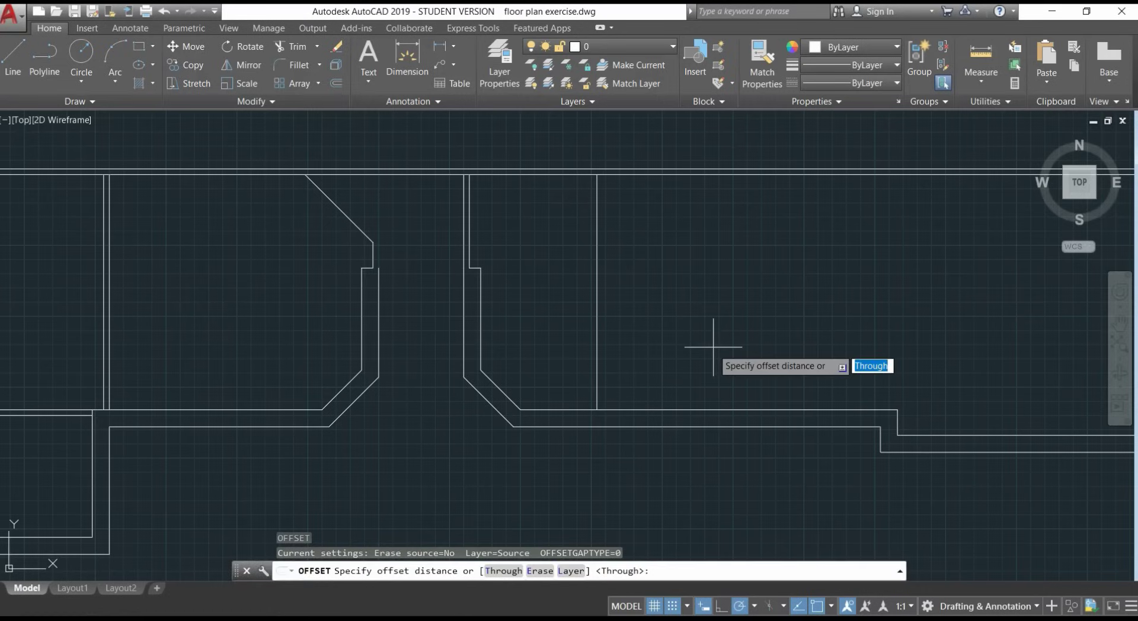
pyautogui.write('0.1')
pyautogui.press('Return')
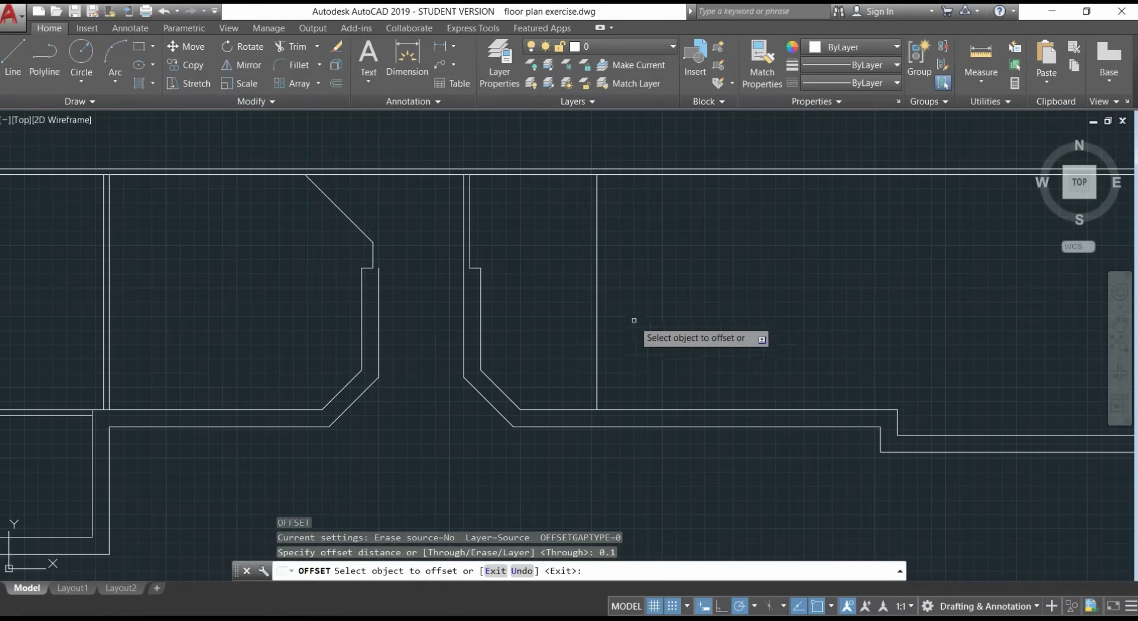
pyautogui.click(597, 316)
pyautogui.click(607, 313)
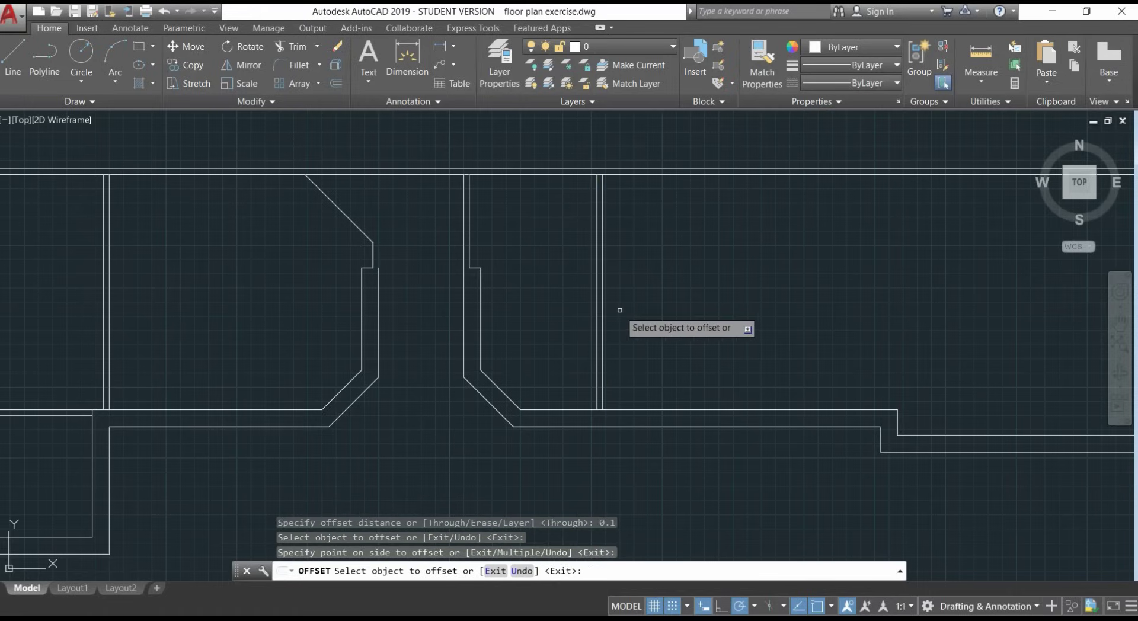
# Step: Offset that wall's right face 2.5 m to the right and the resulting line another 0.1 m to form the next internal wall
pyautogui.click(603, 310)
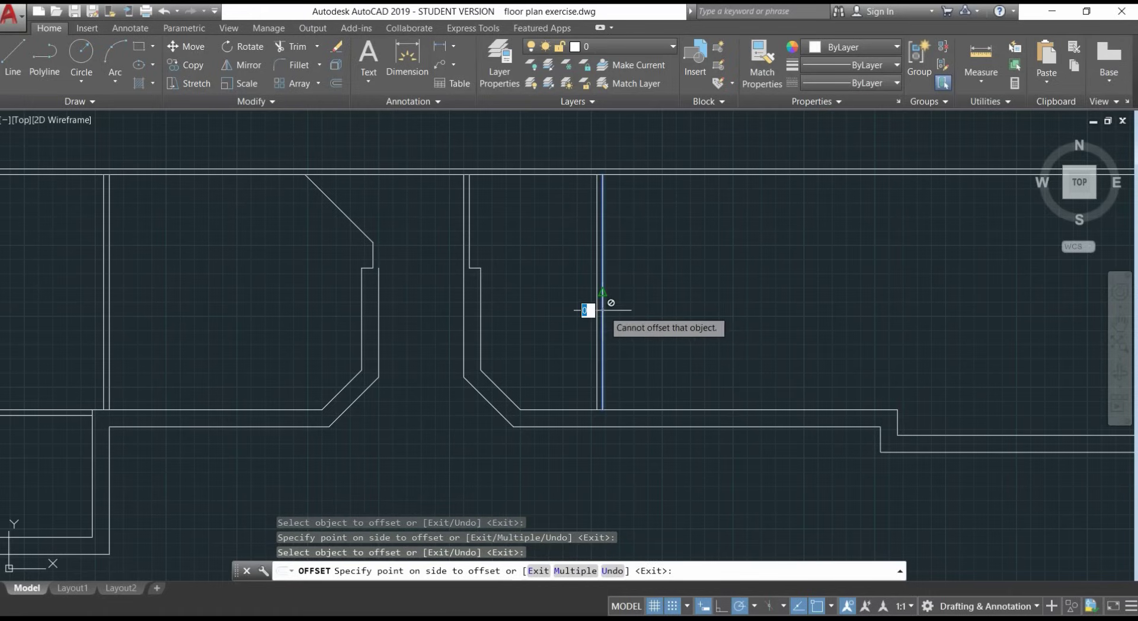
pyautogui.write('2.5')
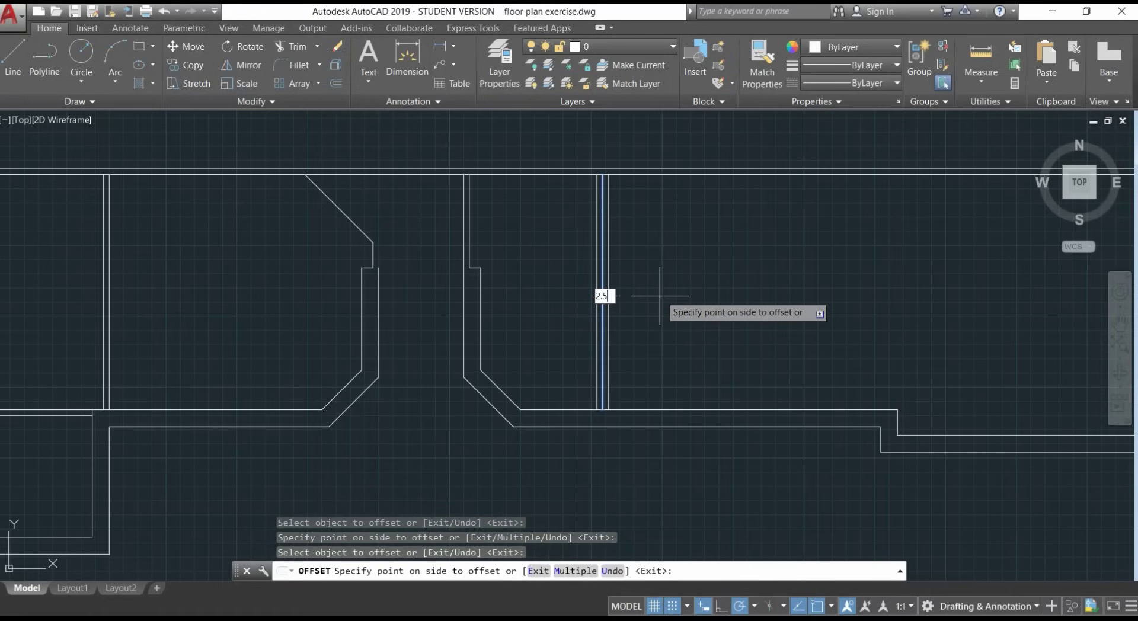
pyautogui.press('Return')
pyautogui.click(744, 293)
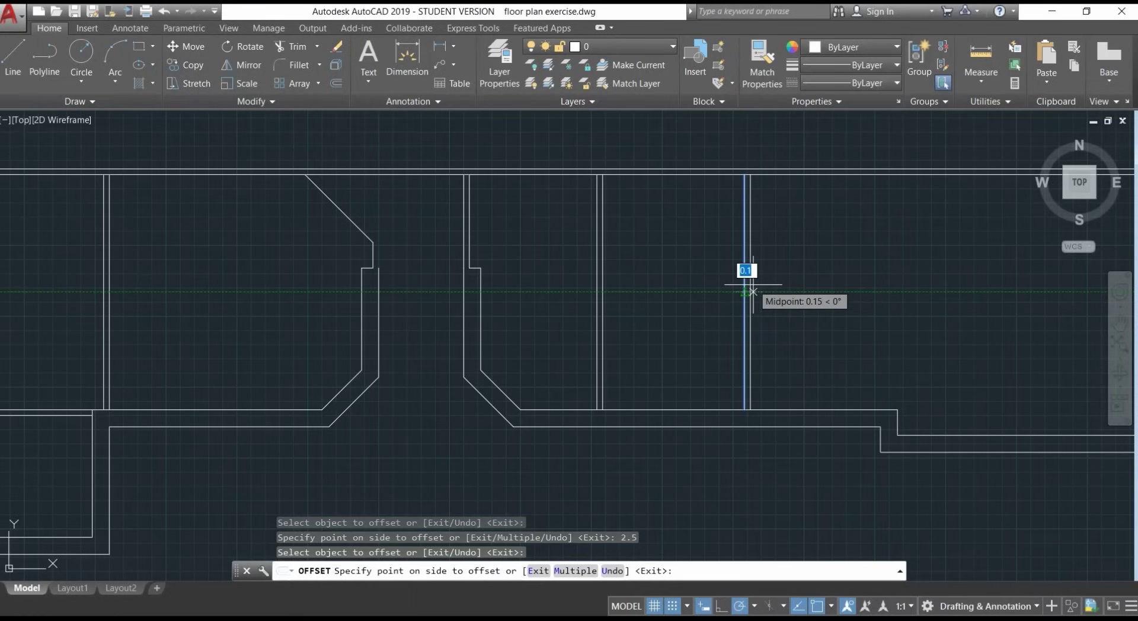
pyautogui.click(762, 302)
# Step: Offset the new wall's right face 3.15 m to the right and double the resulting line at 0.1 m as another internal wall
pyautogui.click(751, 311)
pyautogui.write('3.15')
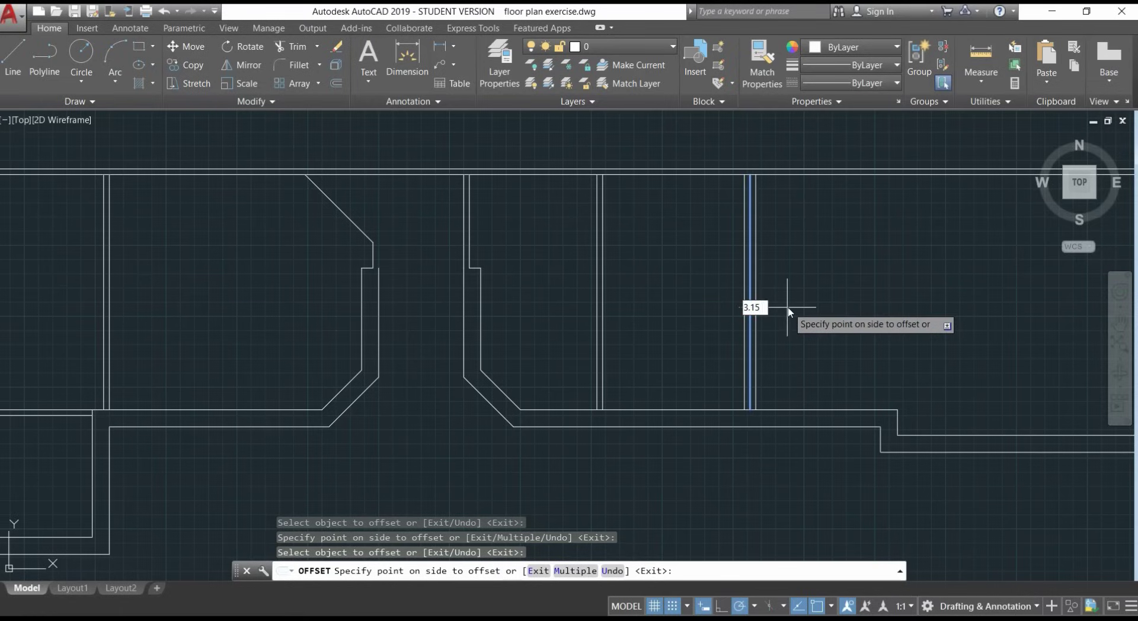
pyautogui.press('Return')
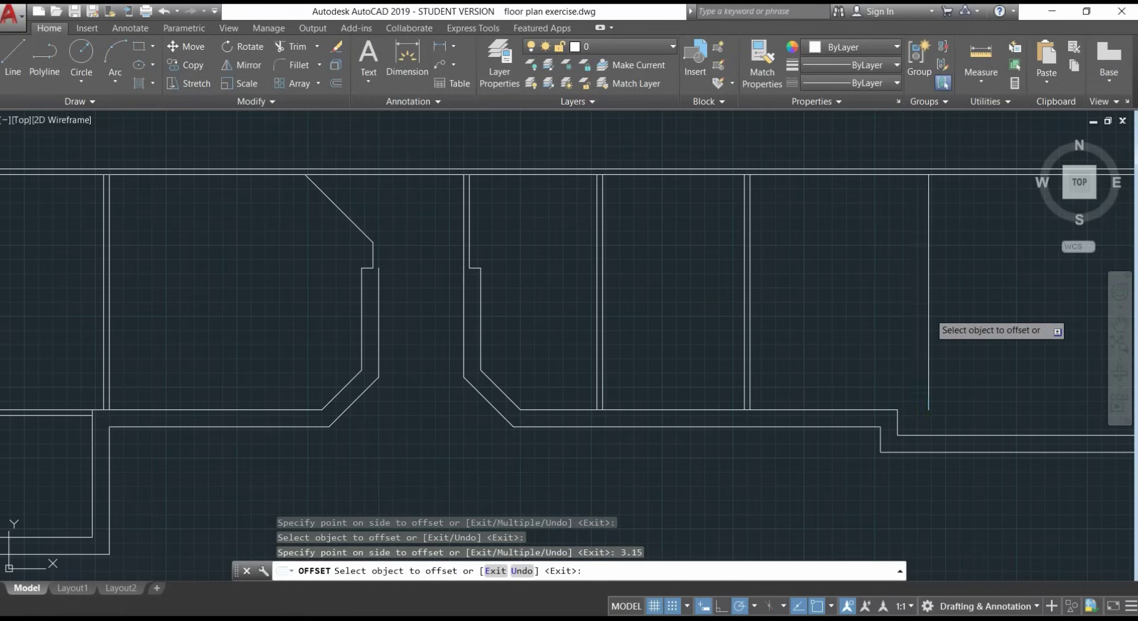
pyautogui.click(928, 313)
pyautogui.click(950, 323)
# Step: Offset the newest wall's right face 3.1 m to the right and add its 0.1 m thickness line to make the last vertical wall
pyautogui.click(934, 327)
pyautogui.write('3.1')
pyautogui.press('Return')
pyautogui.moveTo(1009, 303); pyautogui.dragTo(794, 372, button='middle')
pyautogui.click(895, 371)
pyautogui.click(932, 396)
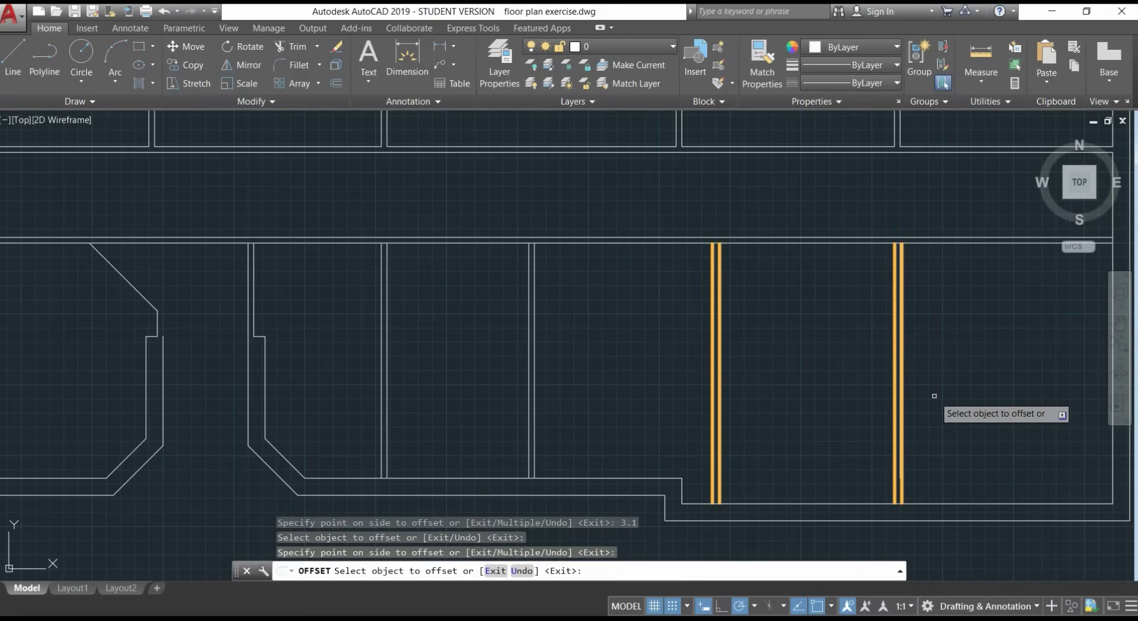
pyautogui.press('Return')
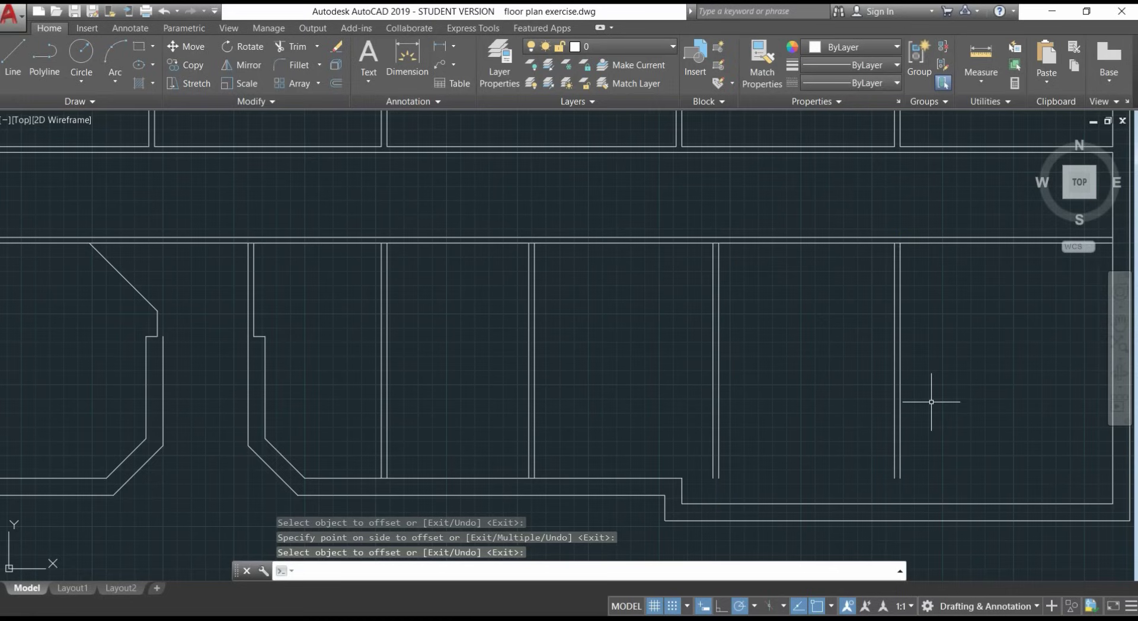
# Step: Extend the lines of the two rightmost lower internal walls down to the inner face of the external wall
pyautogui.moveTo(807, 356); pyautogui.dragTo(708, 317, button='middle')
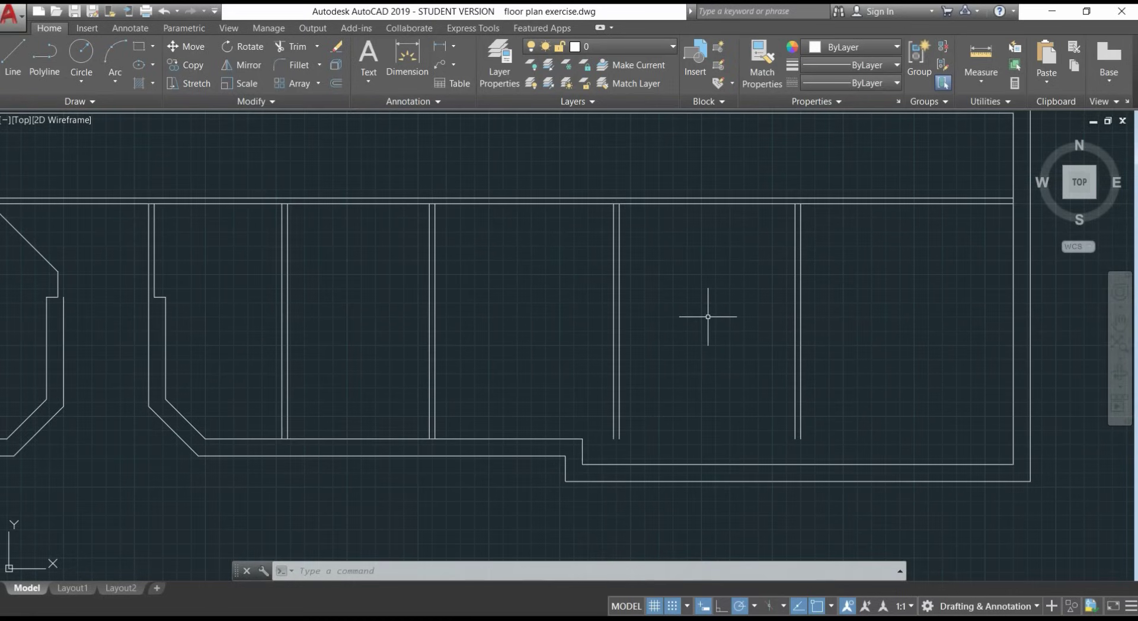
pyautogui.write('EX')
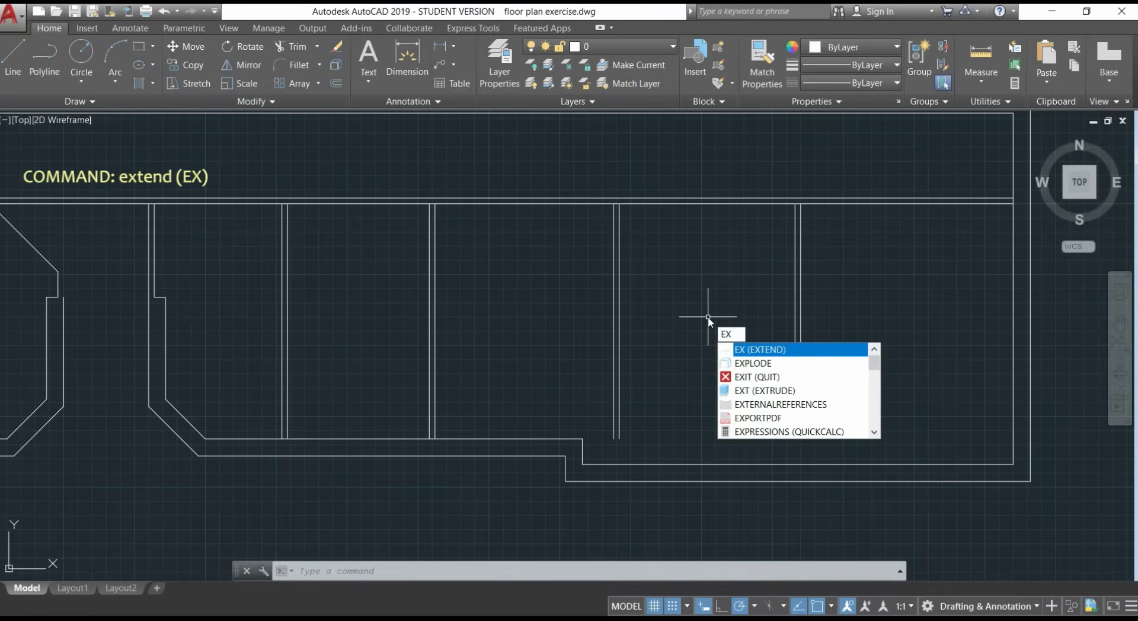
pyautogui.press('Return')
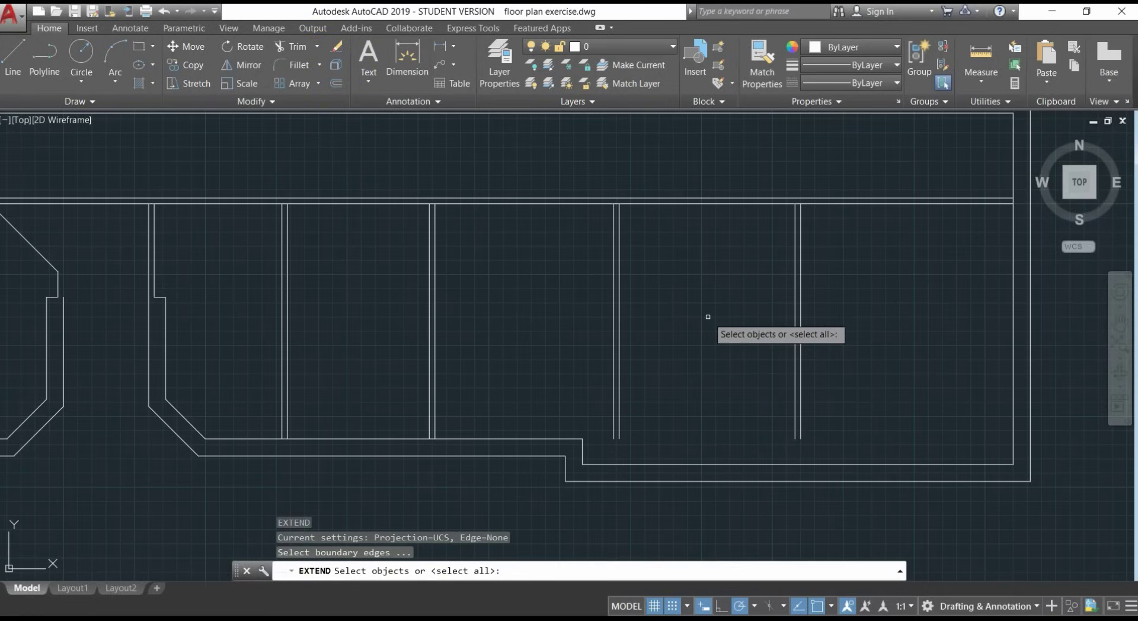
pyautogui.click(803, 463)
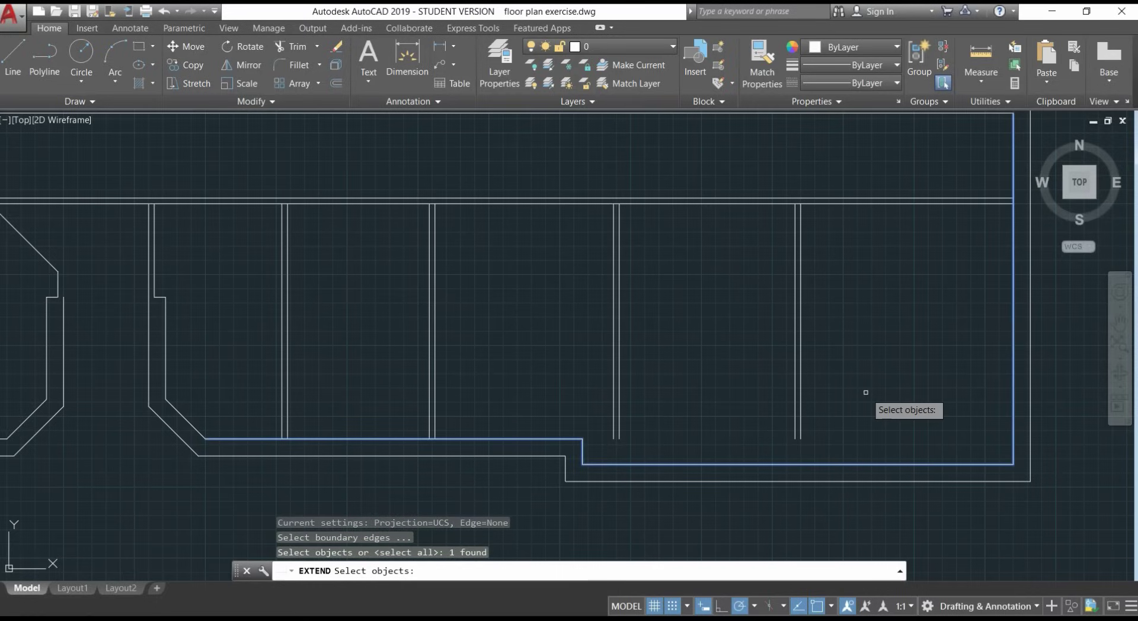
pyautogui.press('Return')
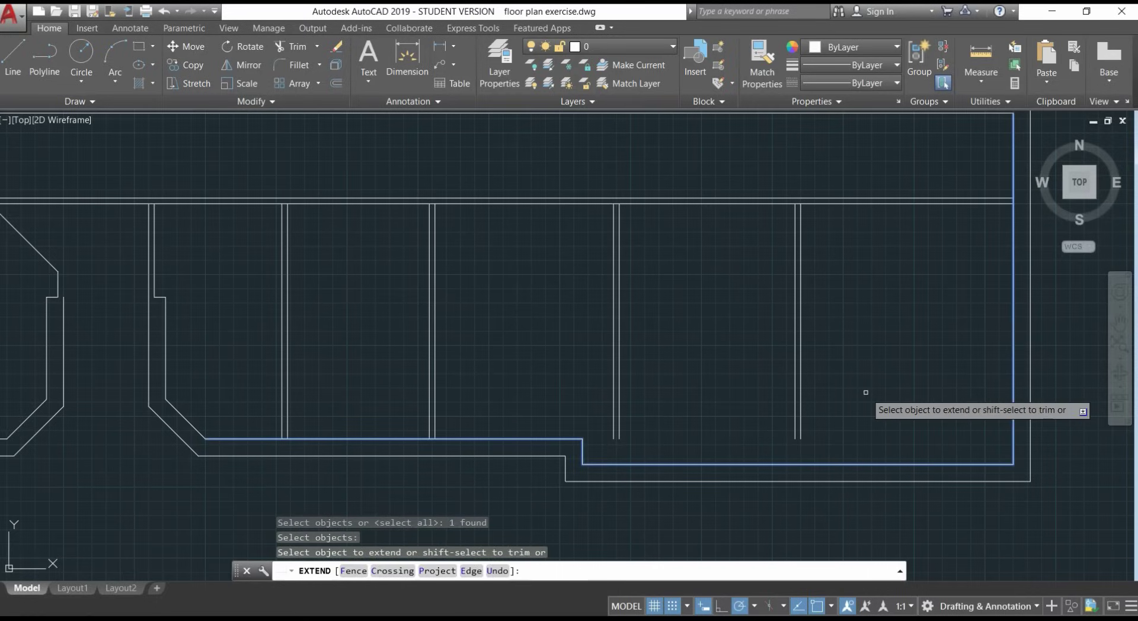
pyautogui.click(820, 397)
pyautogui.click(586, 385)
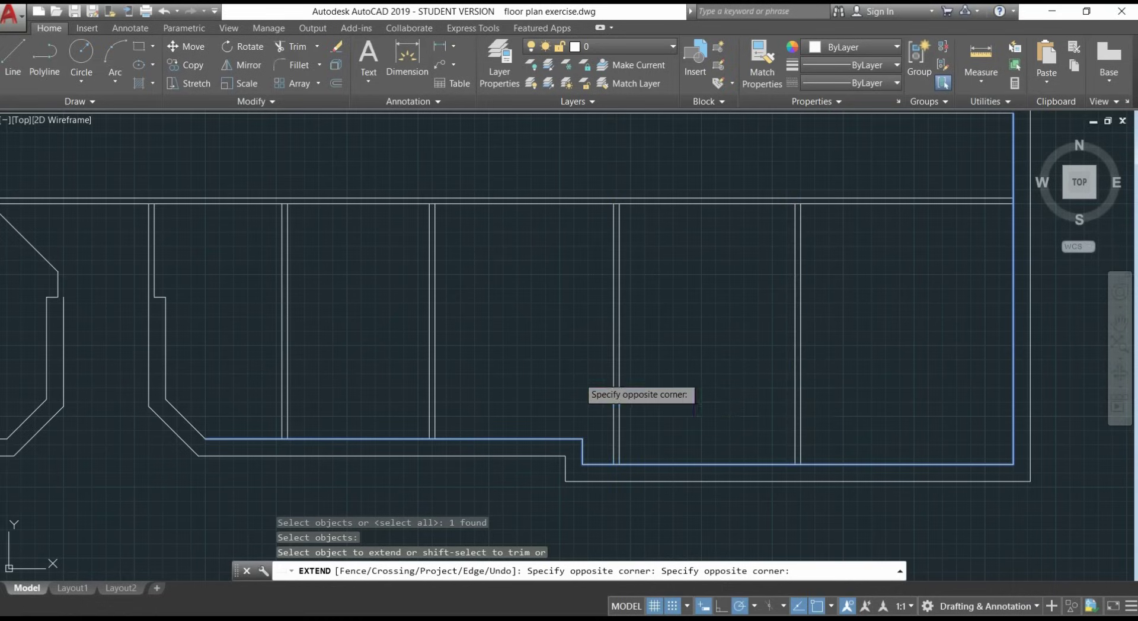
pyautogui.press('Return')
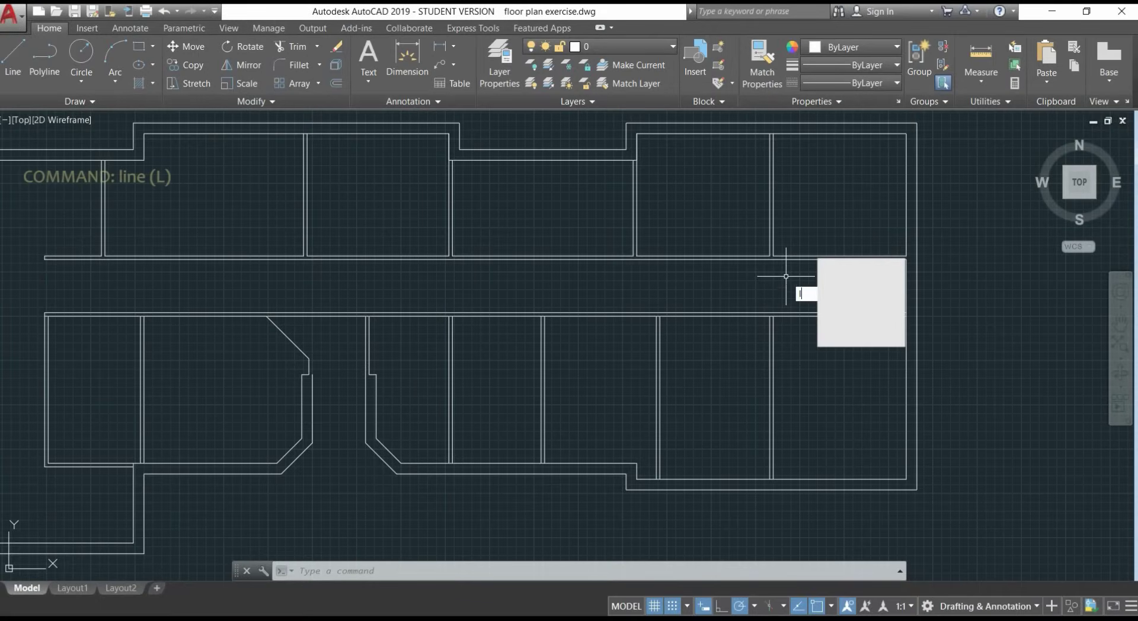
# Step: Draw a line starting 2.55 m left of the corridor's upper right corner, 2.5 m down, and across to the external wall's inner face
pyautogui.press('Return')
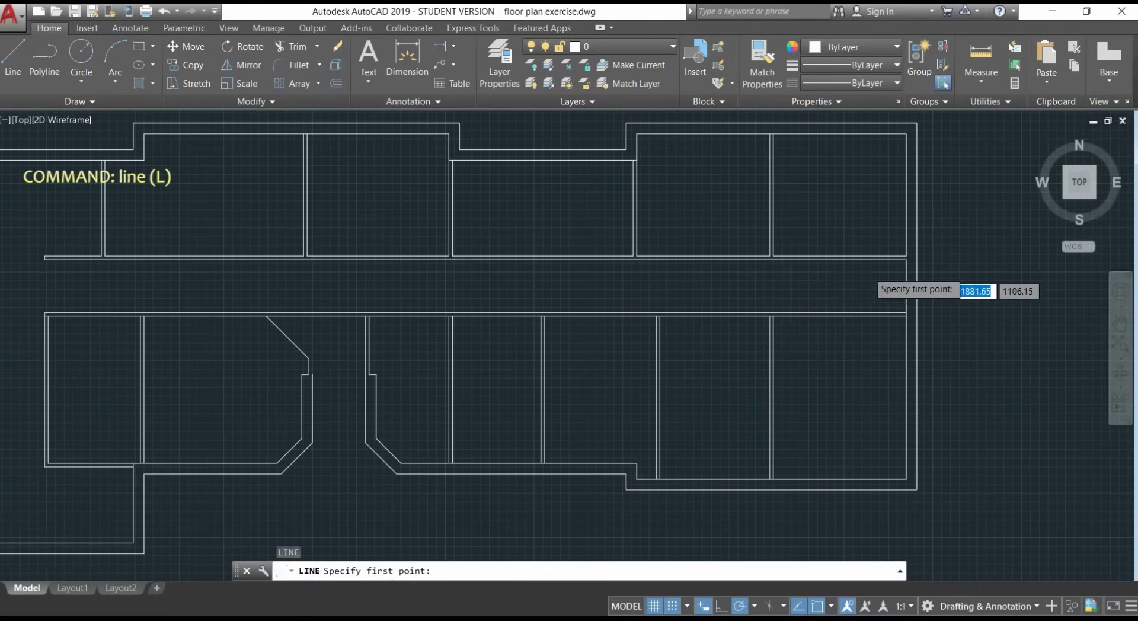
pyautogui.scroll(3, 877, 264)
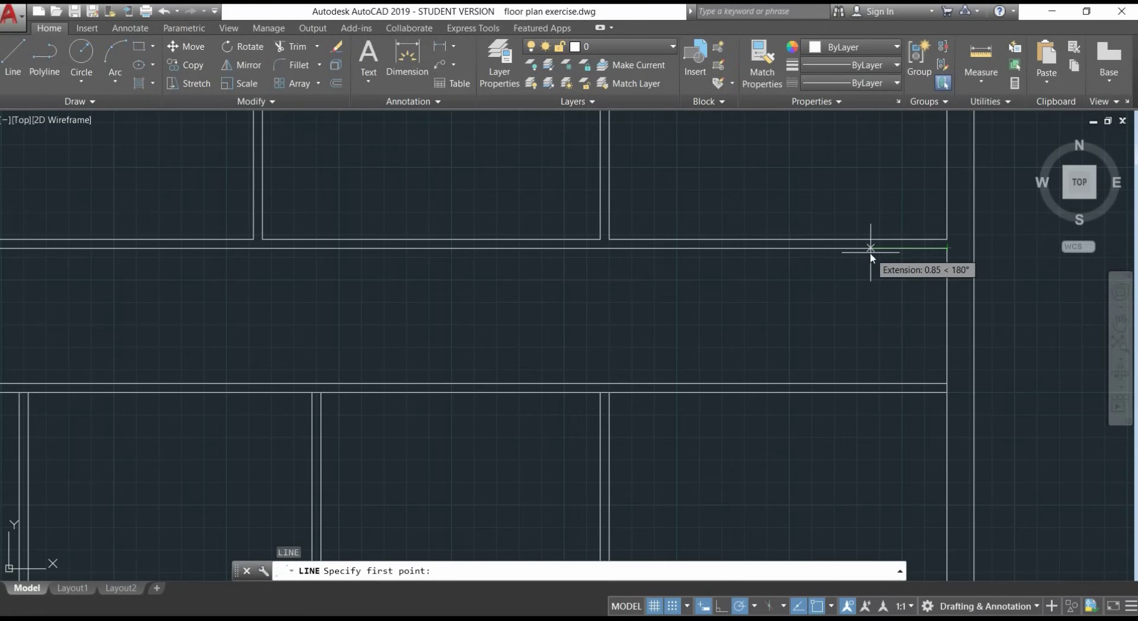
pyautogui.write('2.55')
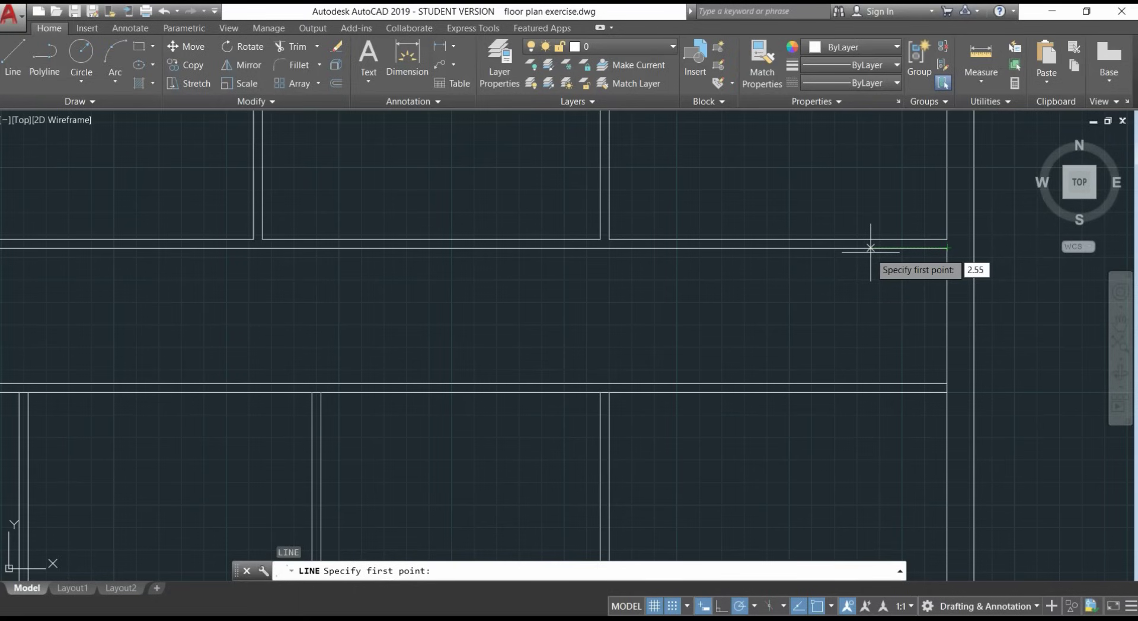
pyautogui.press('Return')
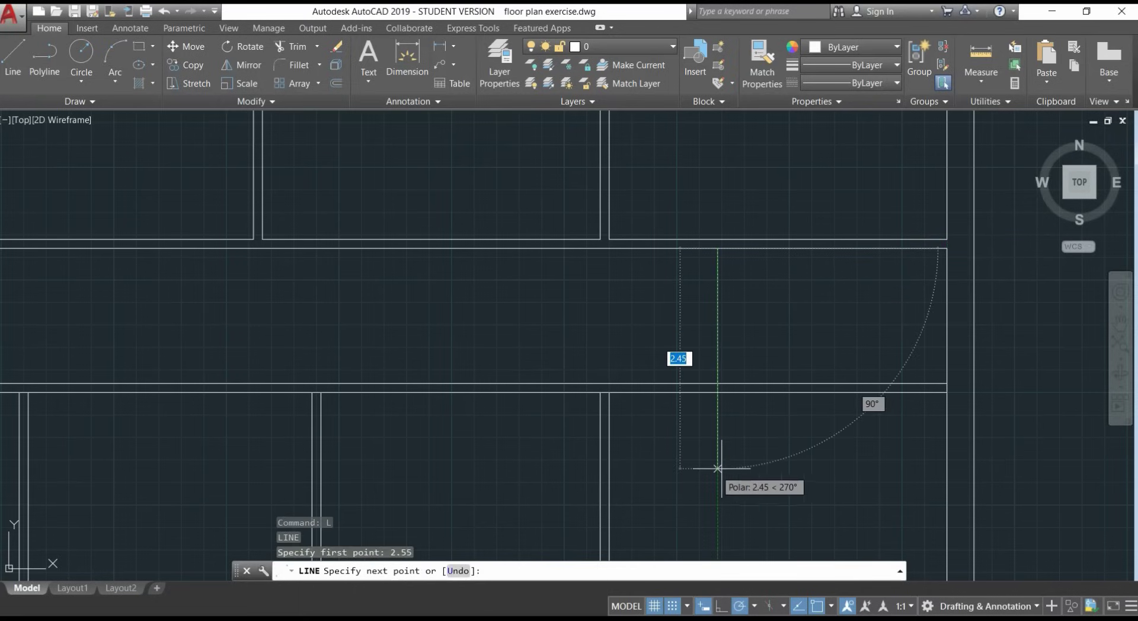
pyautogui.write('2')
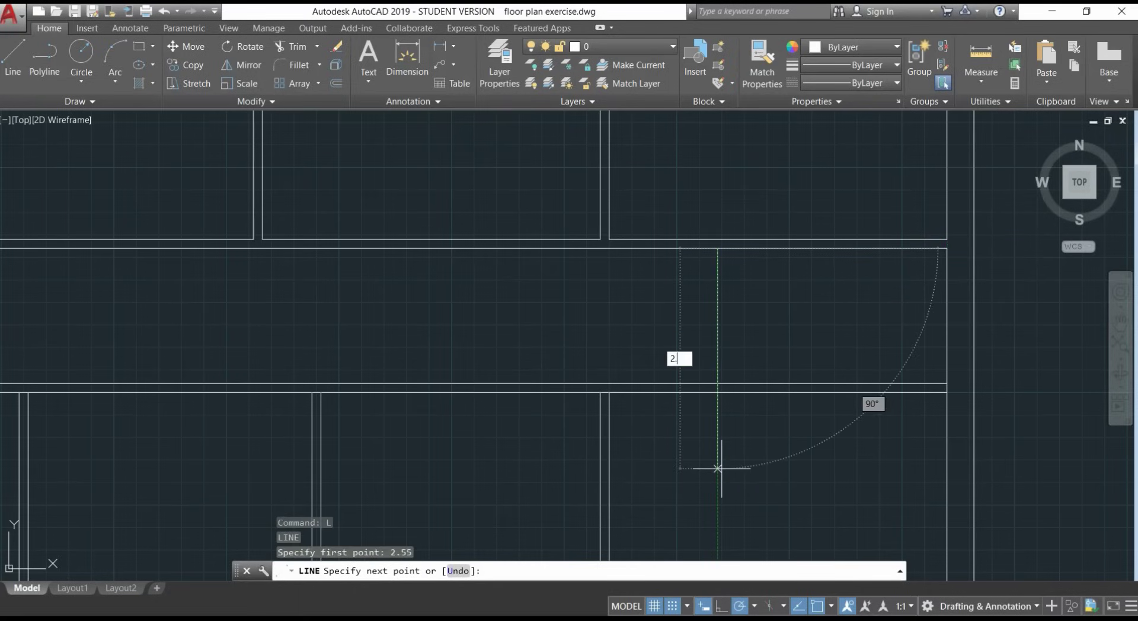
pyautogui.write('.5')
pyautogui.press('Return')
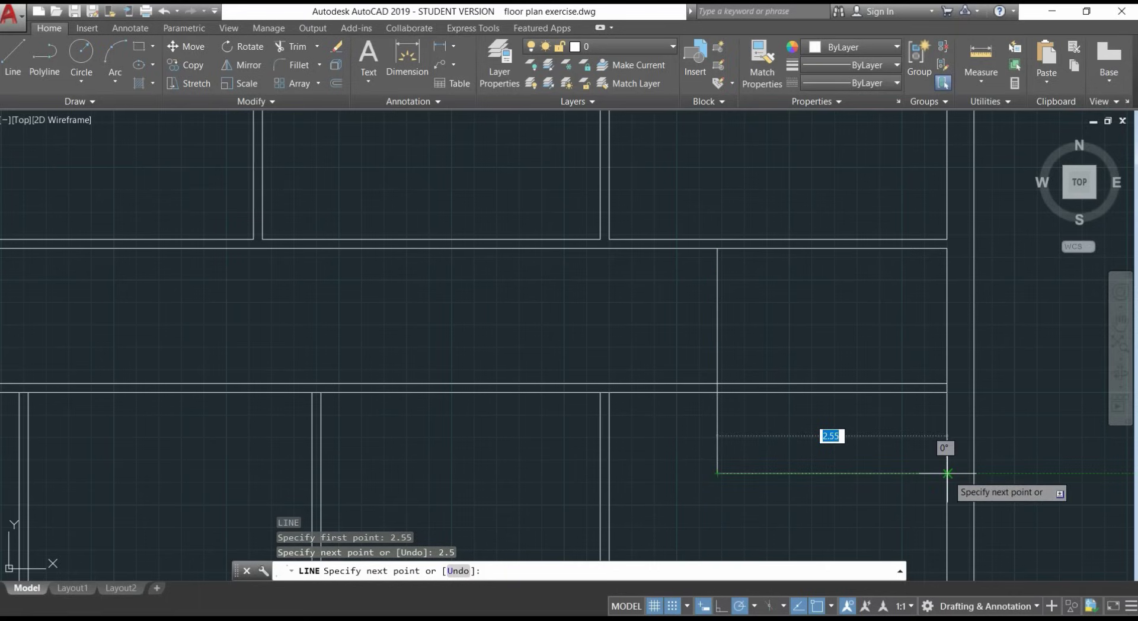
pyautogui.click(947, 473)
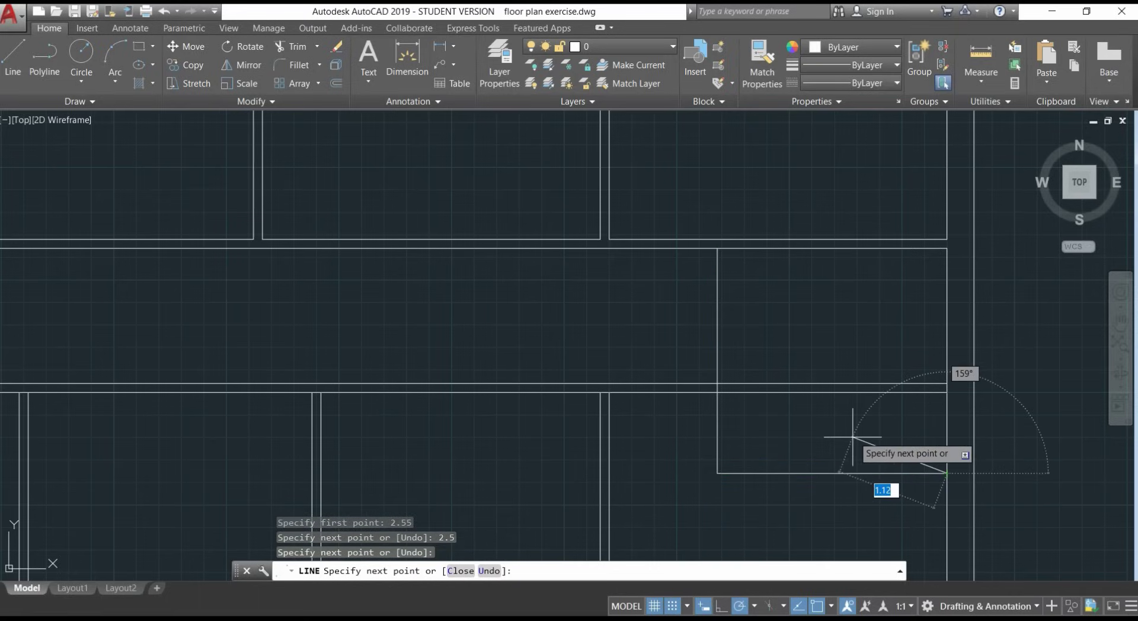
pyautogui.press('Return')
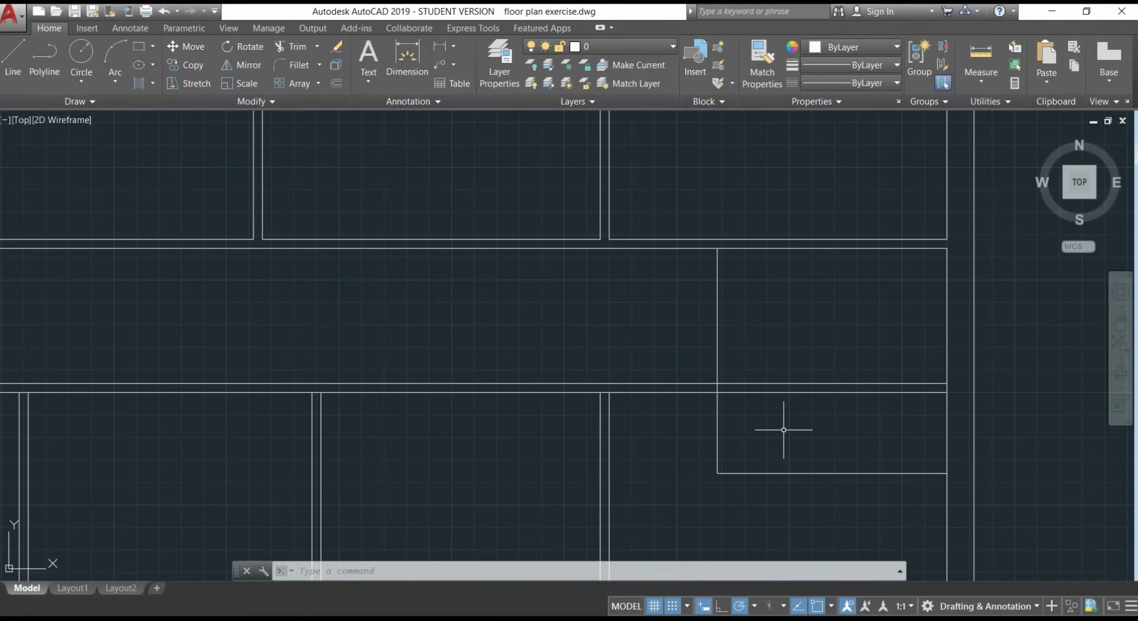
# Step: Join the new vertical and horizontal lines at the corridor's right end into one polyline
pyautogui.write('J')
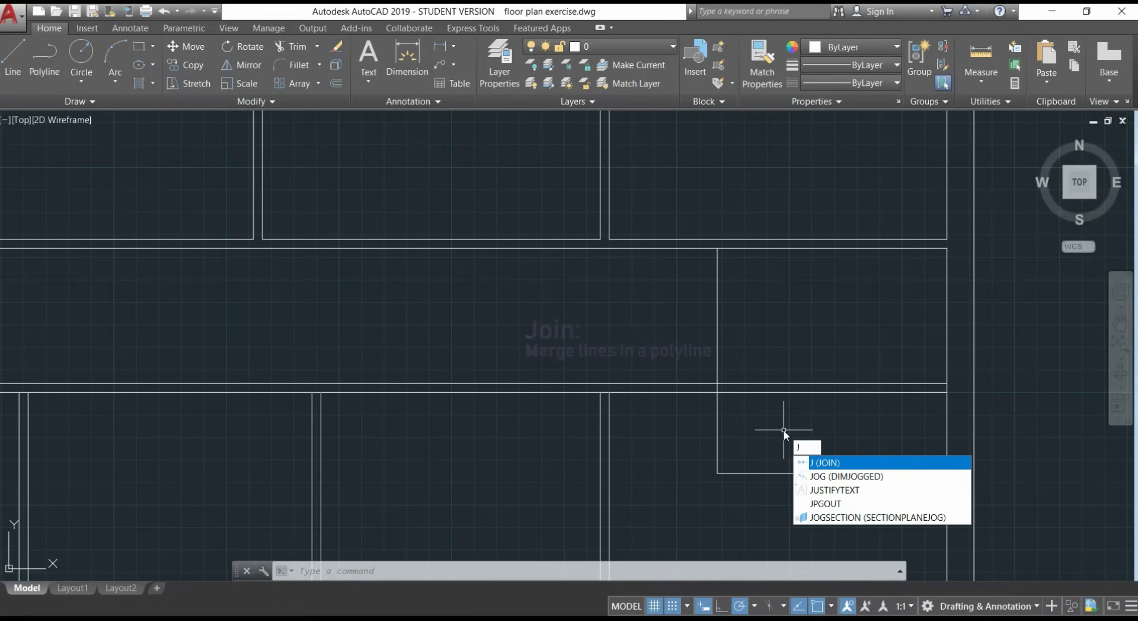
pyautogui.press('Return')
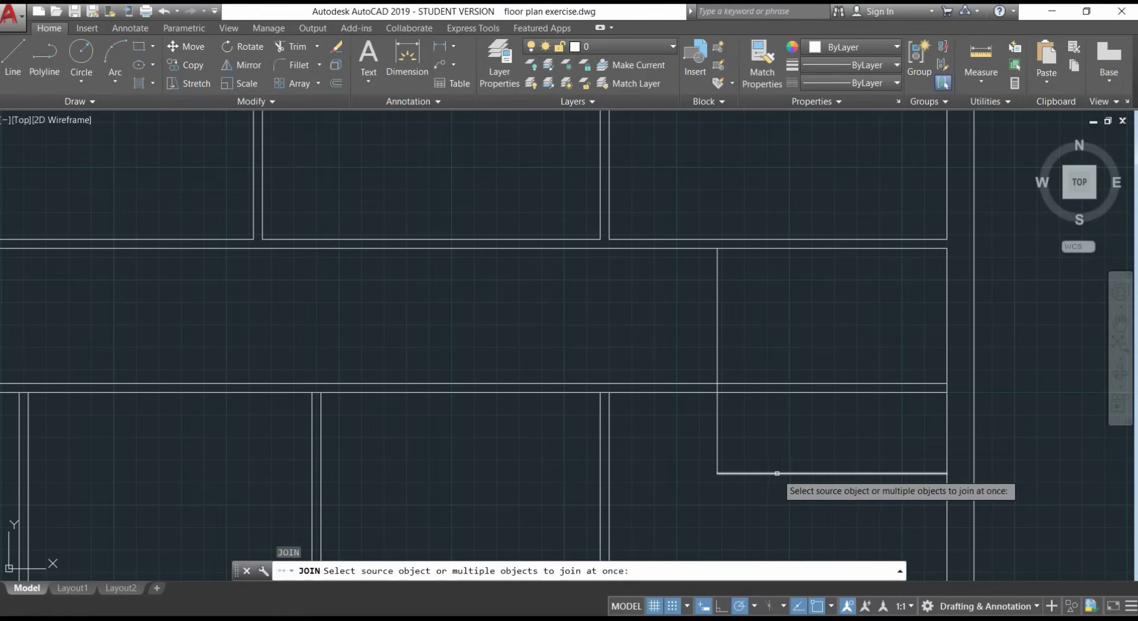
pyautogui.click(772, 474)
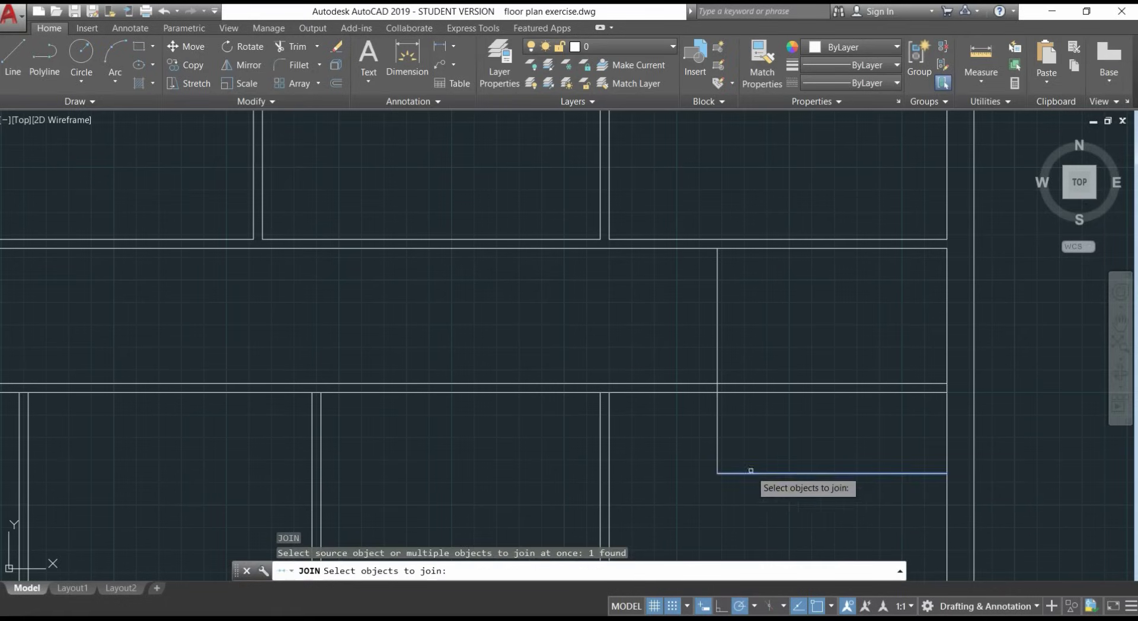
pyautogui.click(718, 443)
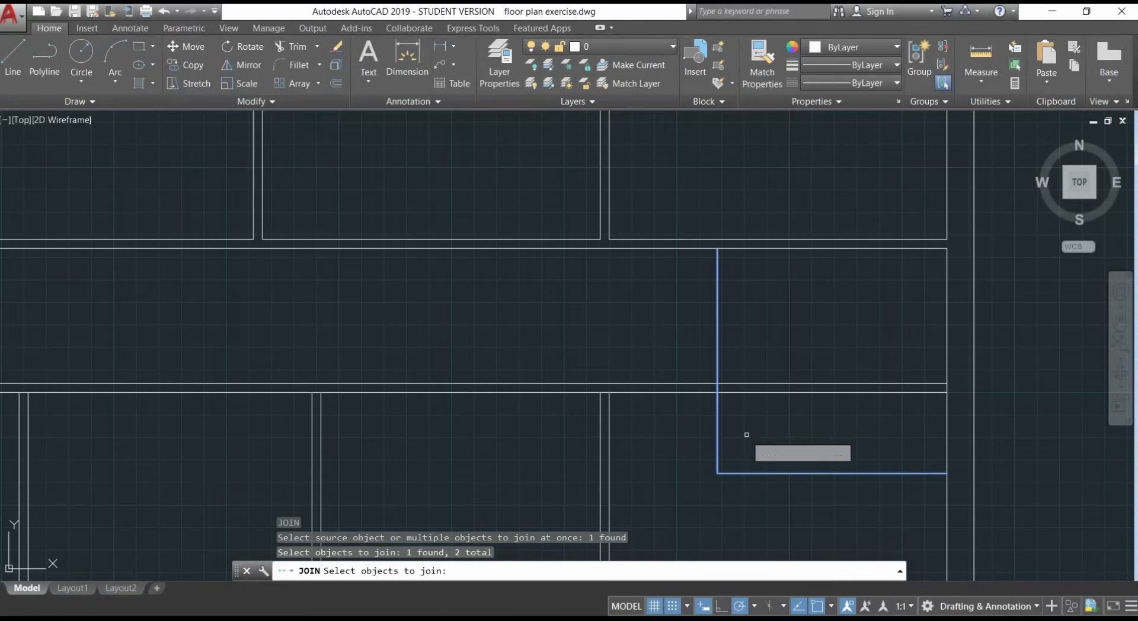
pyautogui.press('Return')
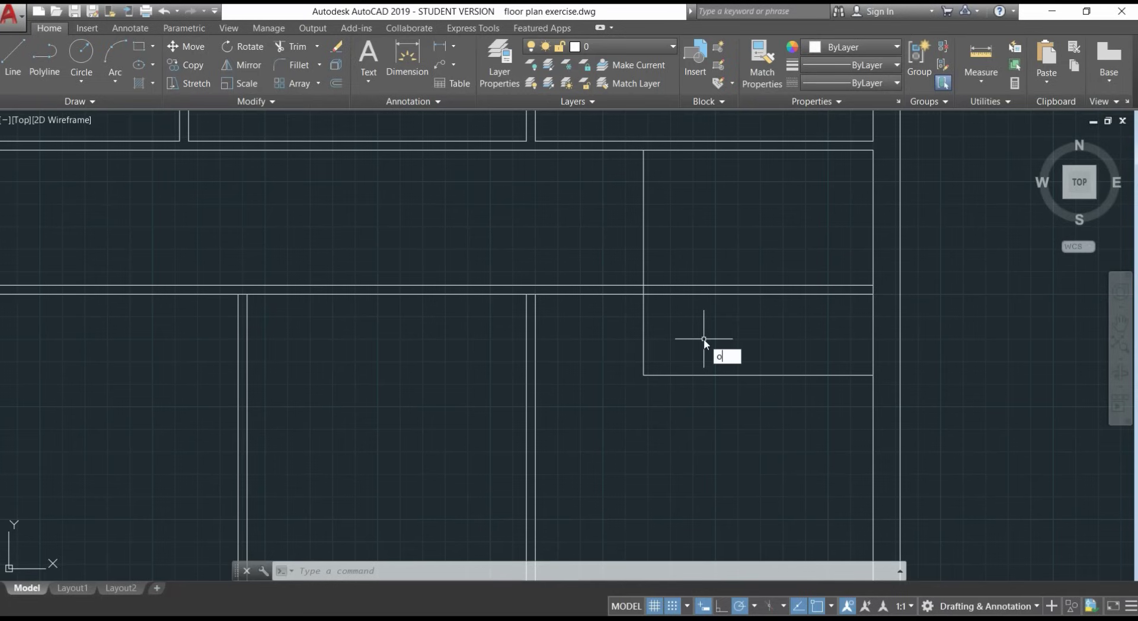
# Step: Offset the joined L-shaped polyline 0.1 m outward, down and to the left, to form the wall thickness
pyautogui.press('Return')
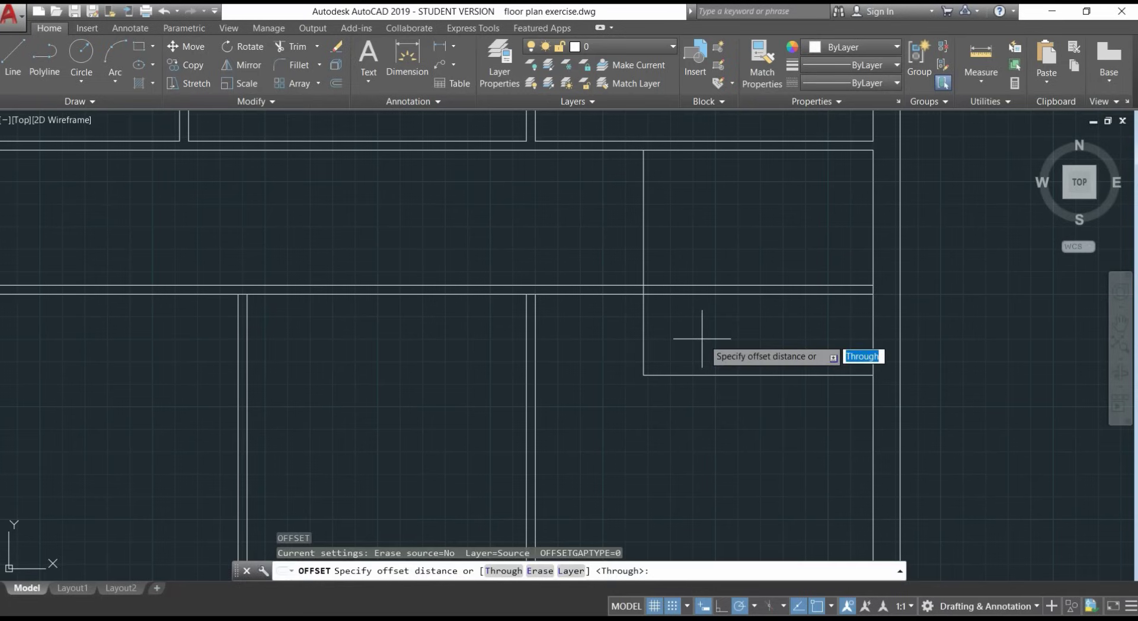
pyautogui.write('0.1')
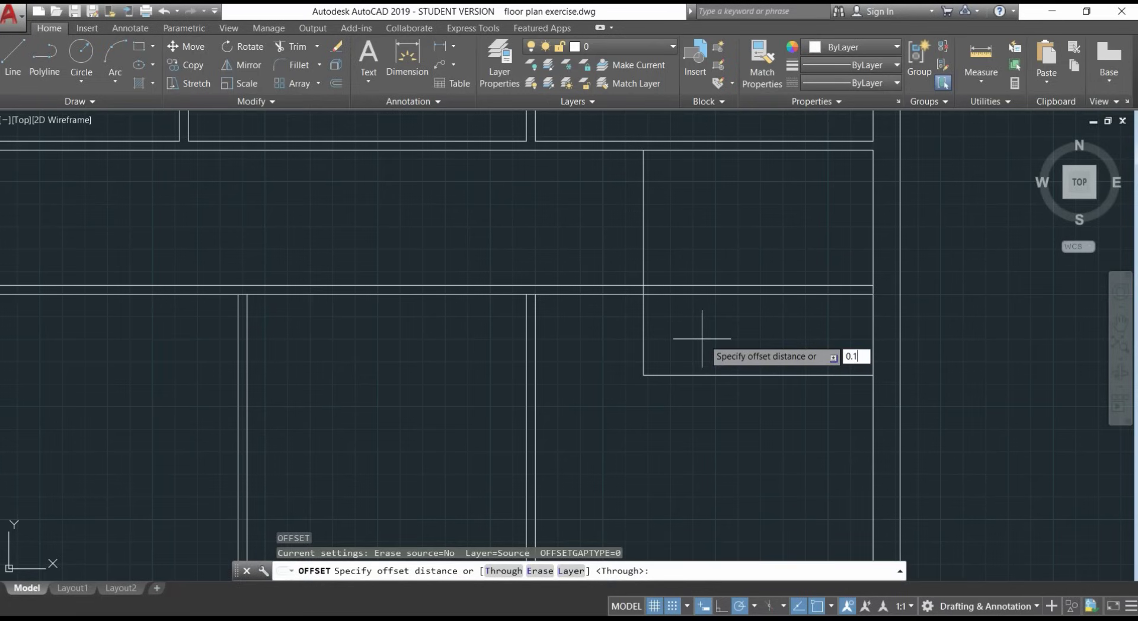
pyautogui.press('Return')
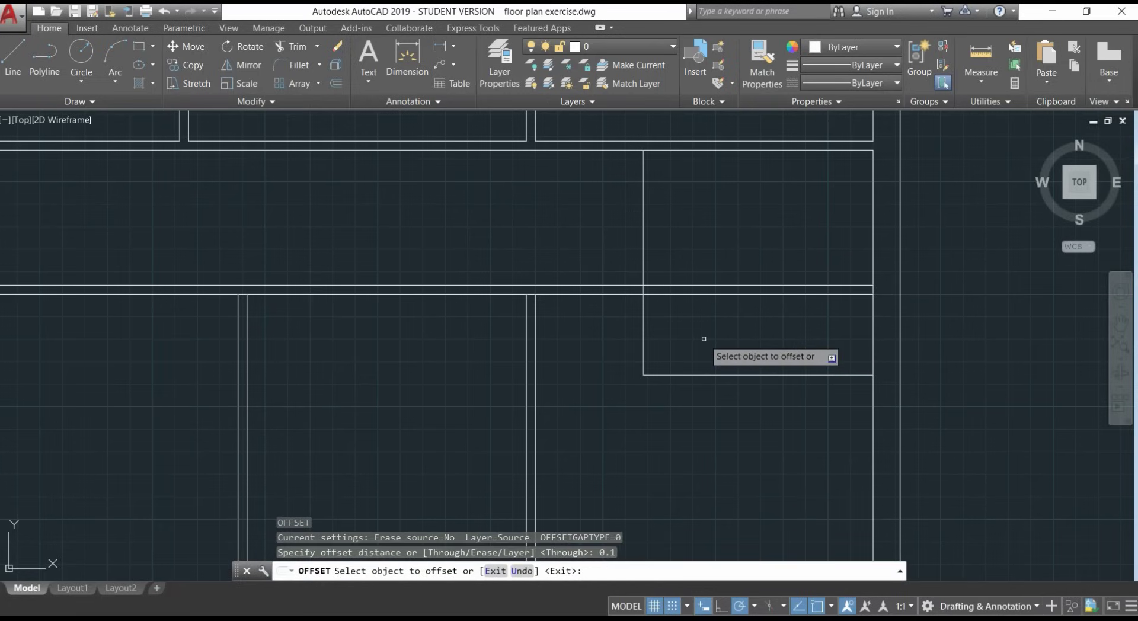
pyautogui.click(697, 374)
pyautogui.click(692, 415)
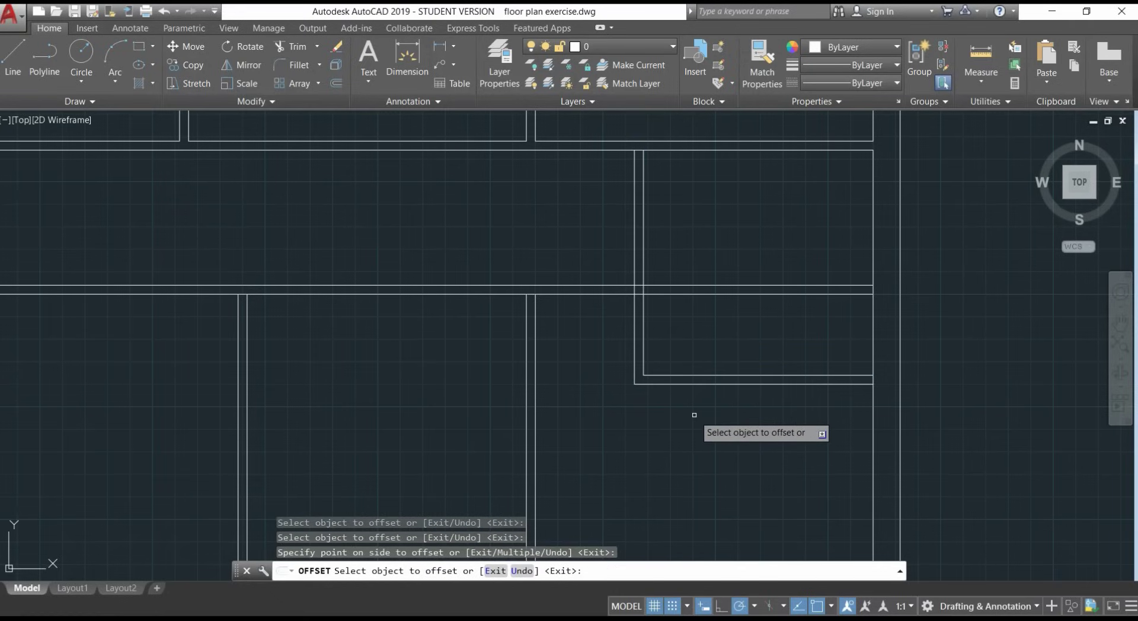
# Step: Trim the corridor's lower wall lines at the L-shaped wall's inner line, removing the parts that run to the external wall
pyautogui.press('Return')
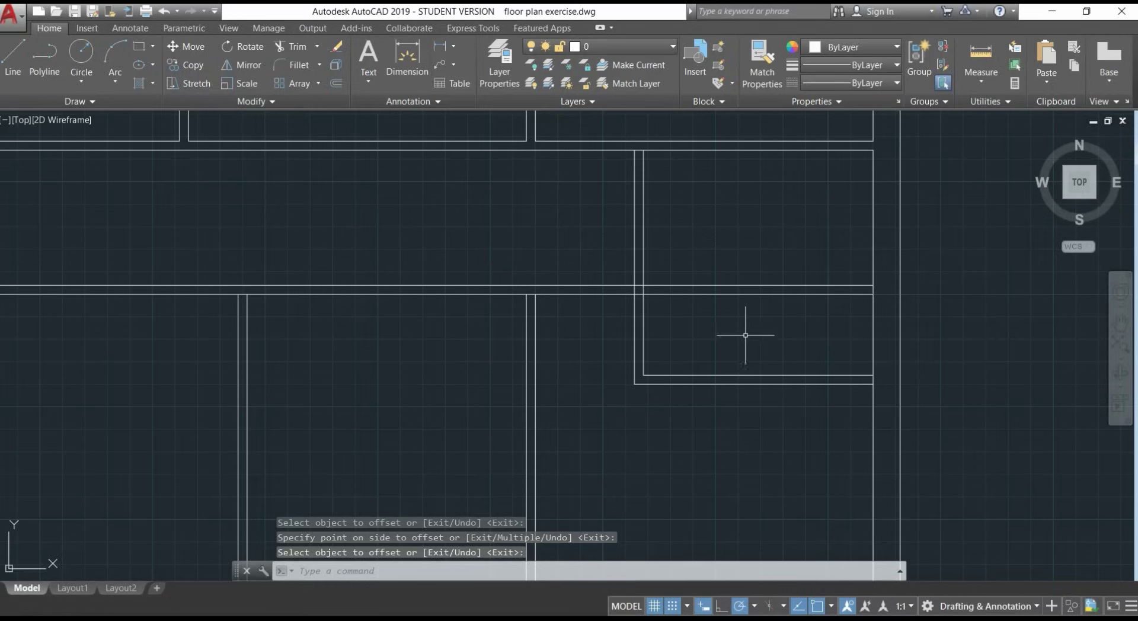
pyautogui.write('TR')
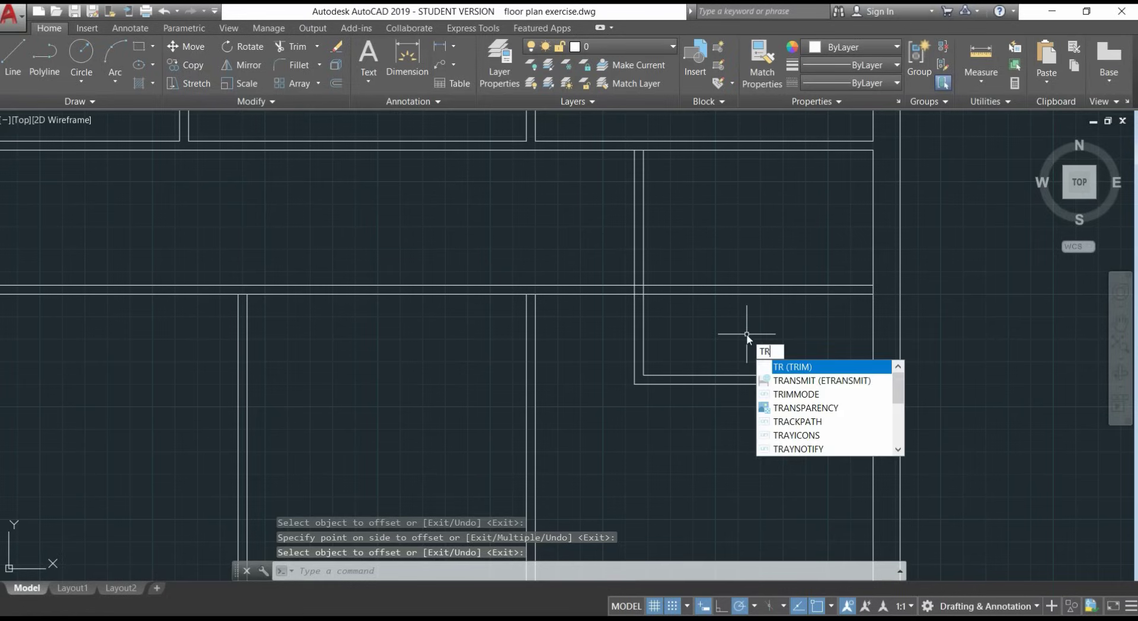
pyautogui.press('Return')
pyautogui.click(747, 334)
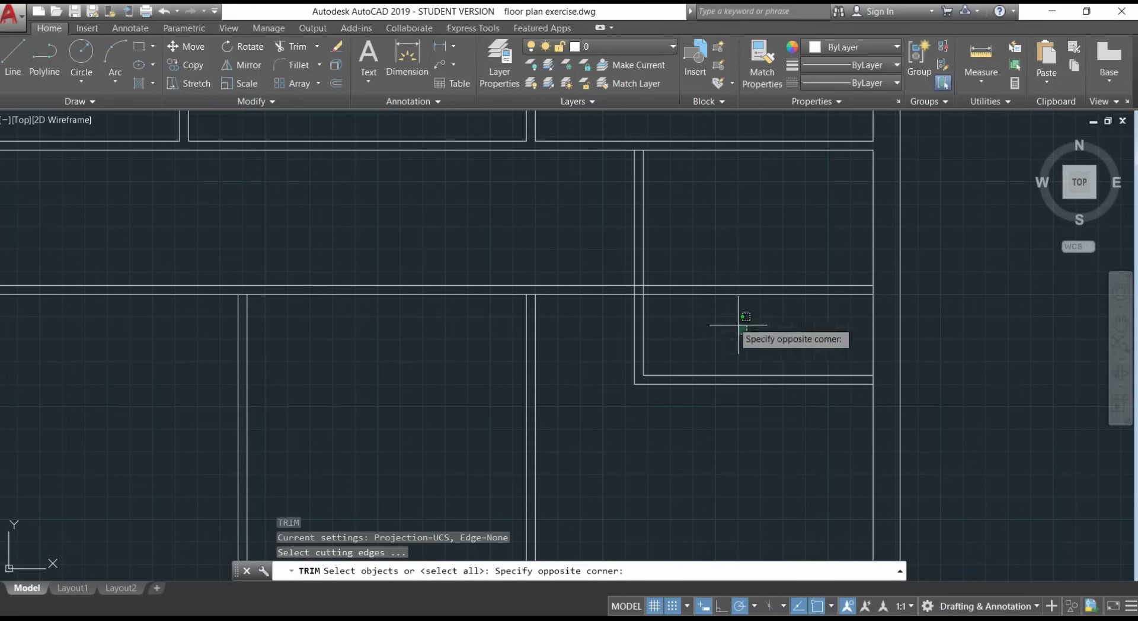
pyautogui.click(584, 247)
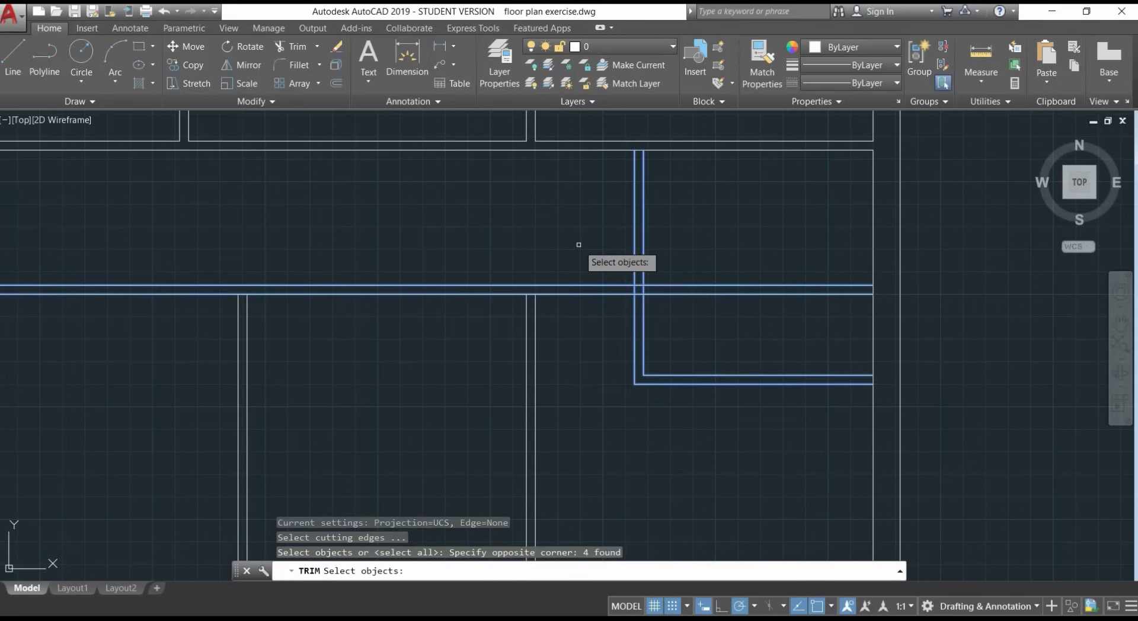
pyautogui.press('Return')
pyautogui.scroll(7, 663, 251)
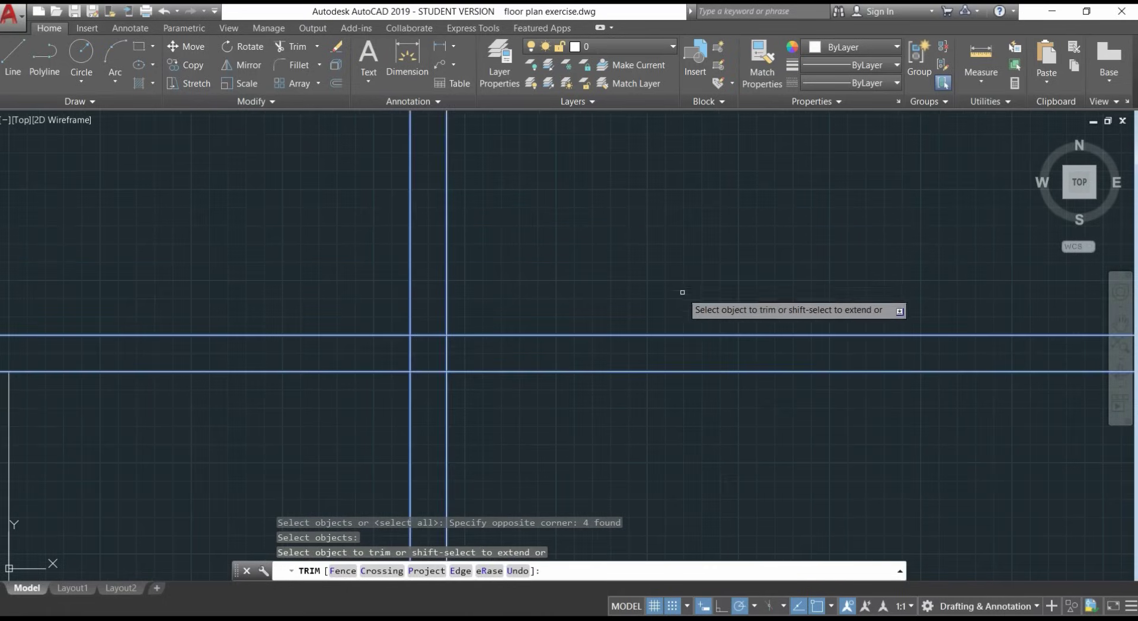
pyautogui.click(625, 404)
pyautogui.click(527, 313)
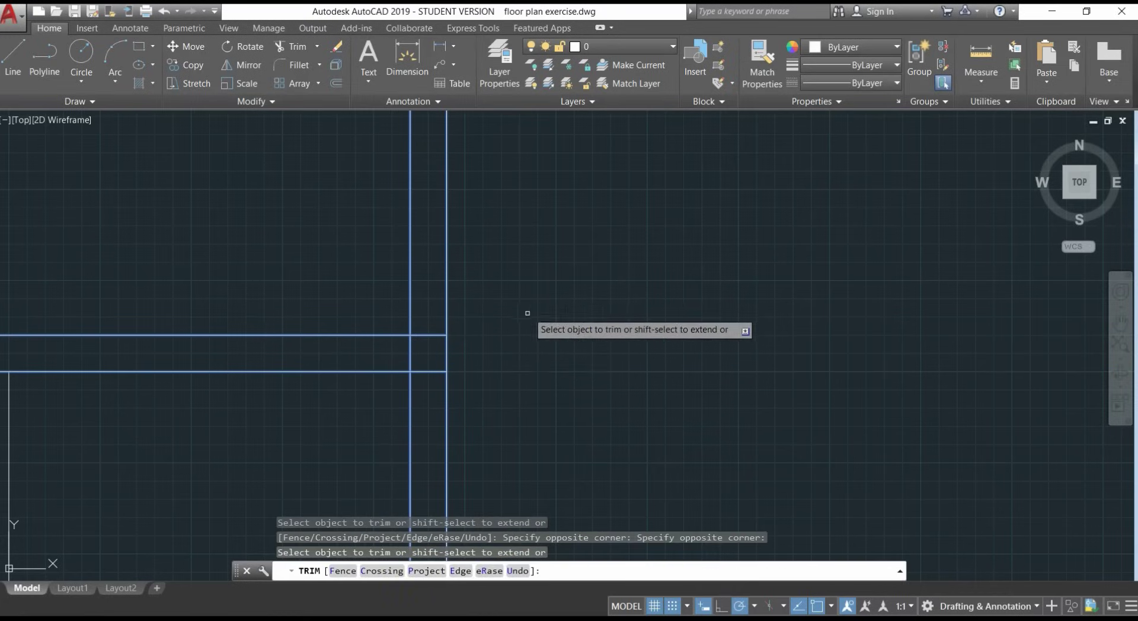
# Step: Trim away the short crossing segments inside the junction of the corridor's lower wall and the L-shaped wall
pyautogui.click(433, 396)
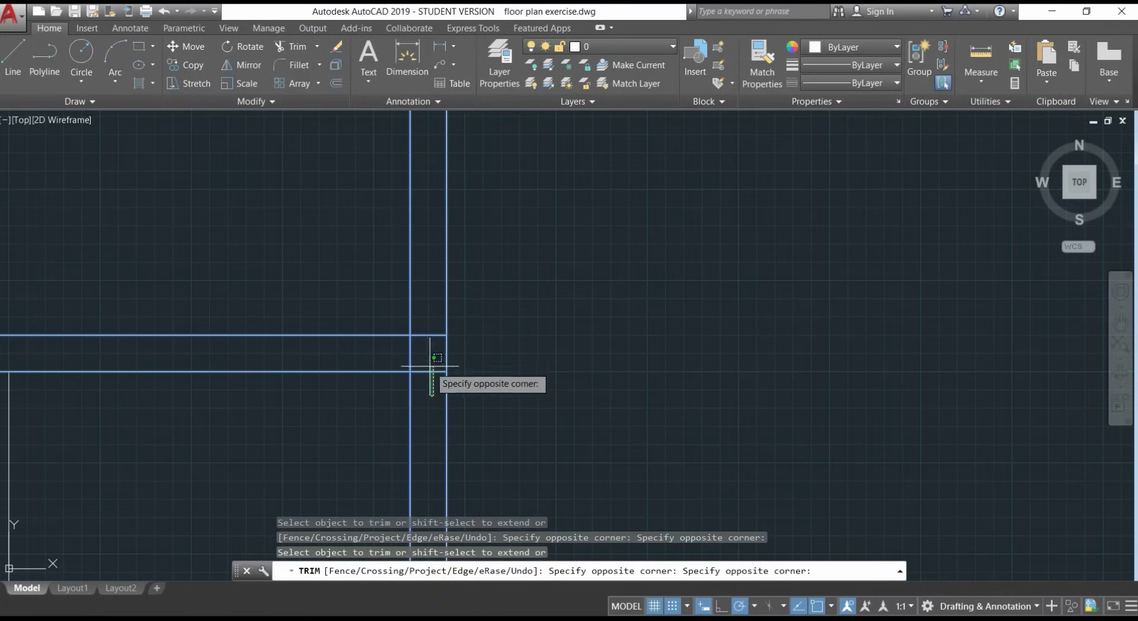
pyautogui.click(415, 317)
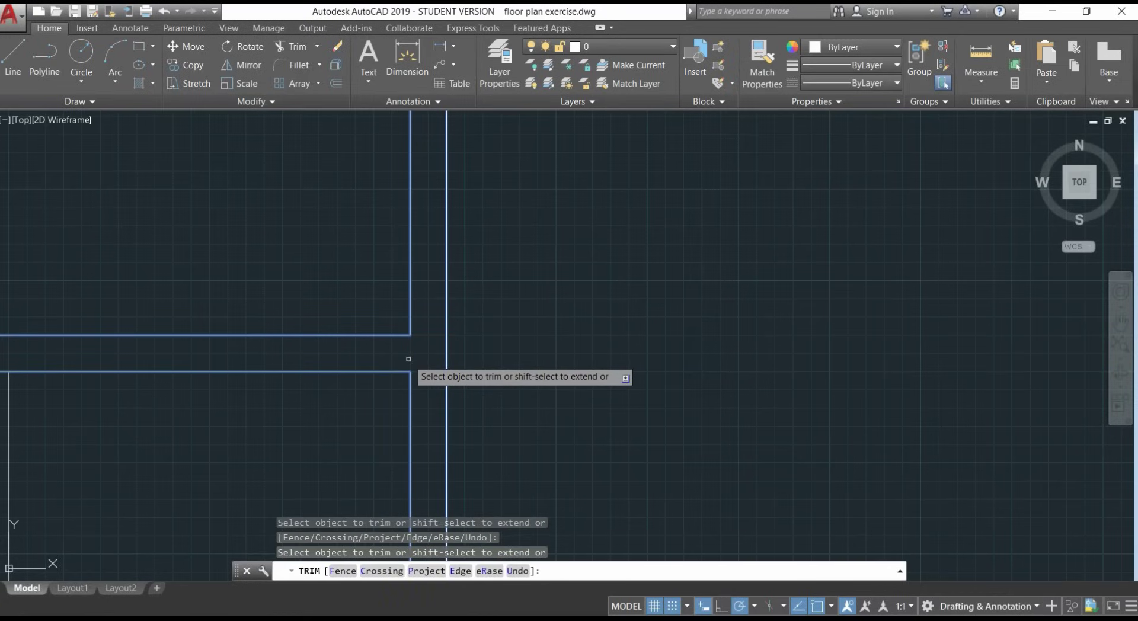
pyautogui.press('Return')
pyautogui.scroll(-5, 368, 319)
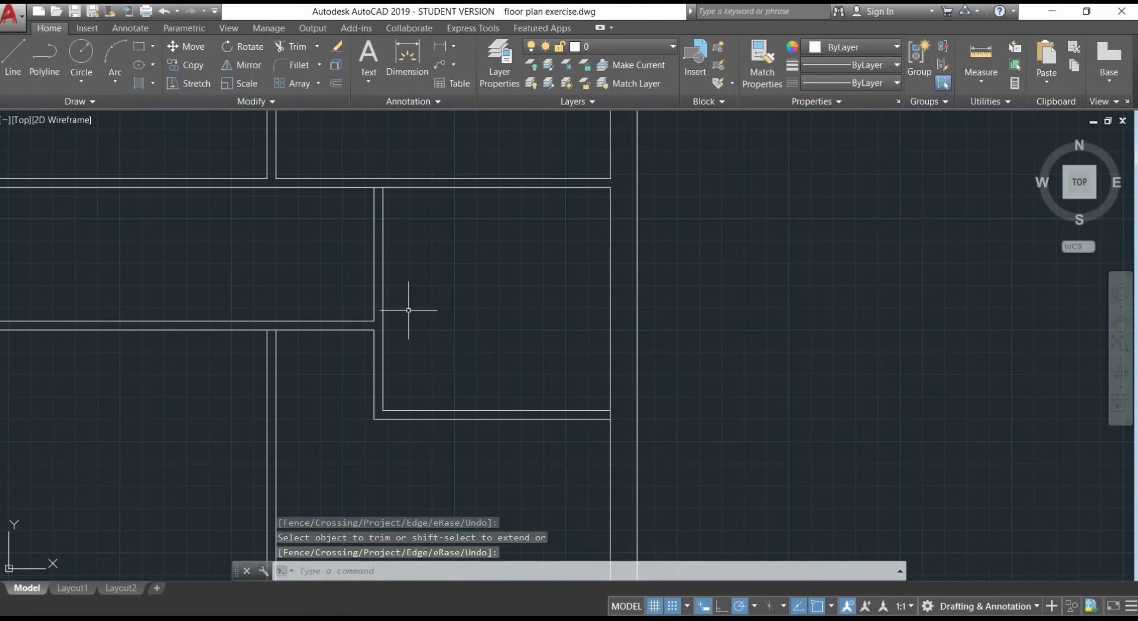
# Step: Trim the corridor's lower wall lines back to the L-shaped wall's outer line and remove that line's short segment between them
pyautogui.write('TR')
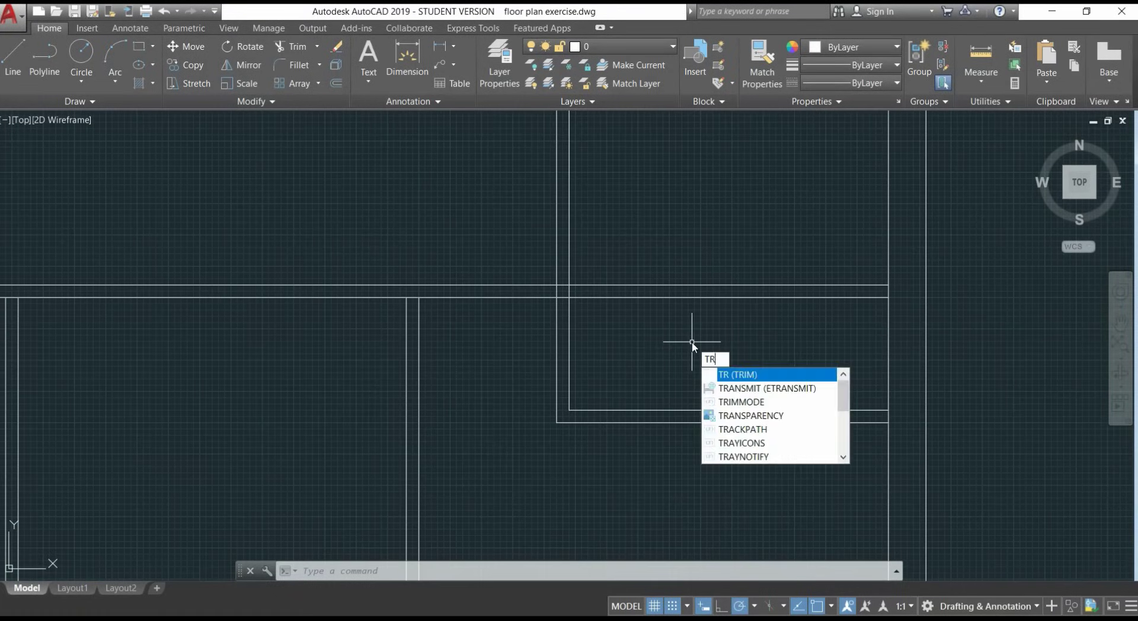
pyautogui.press('Return')
pyautogui.click(692, 342)
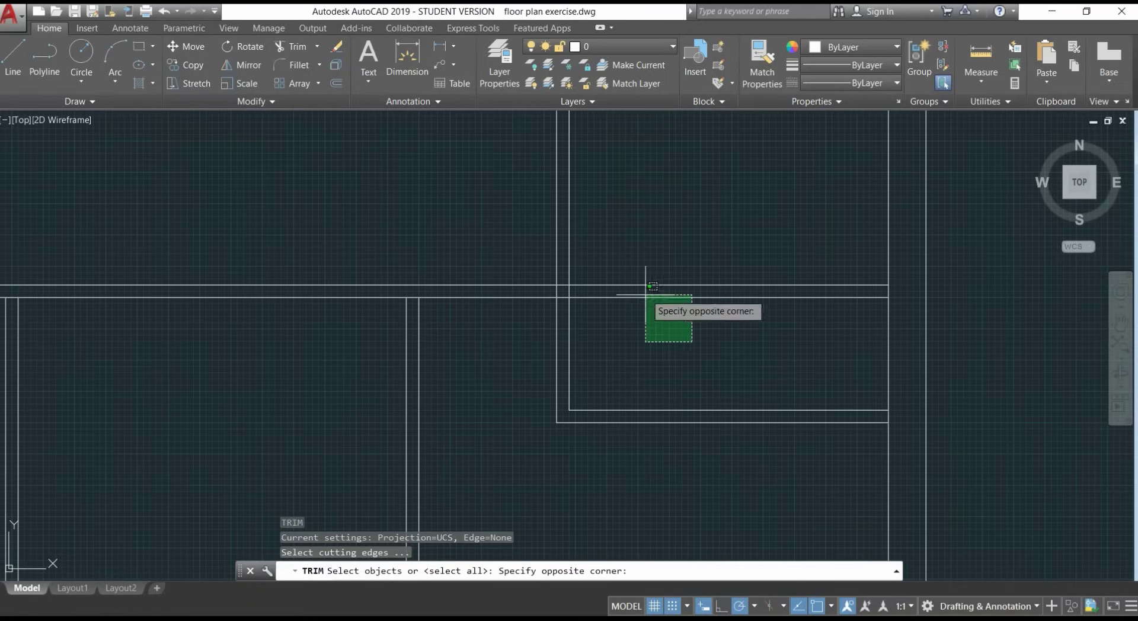
pyautogui.click(621, 243)
pyautogui.click(557, 261)
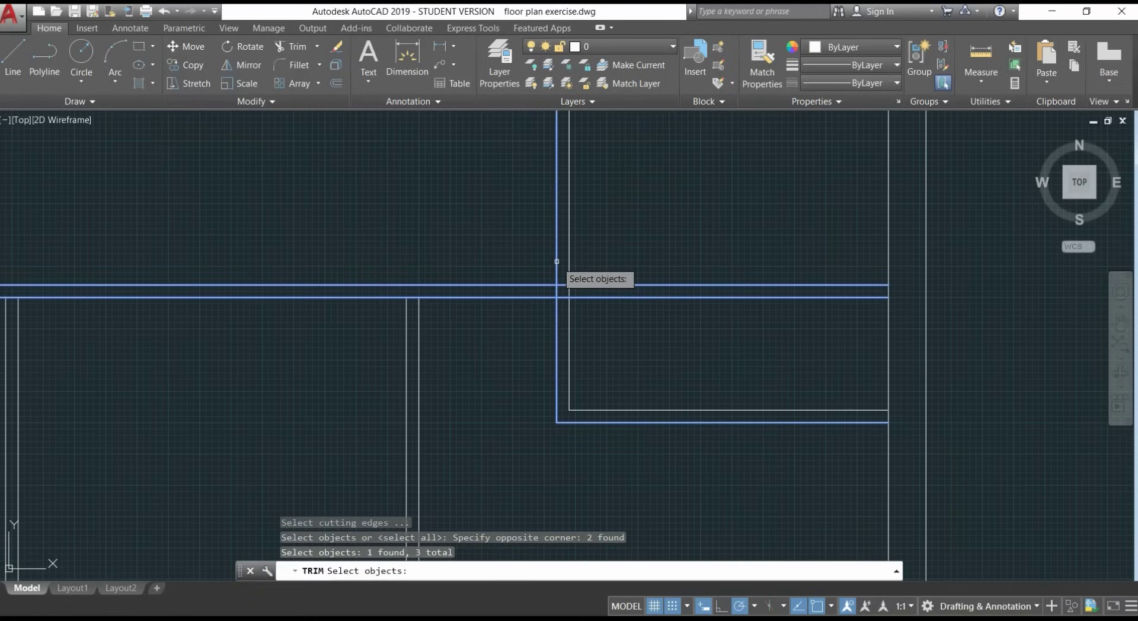
pyautogui.press('Return')
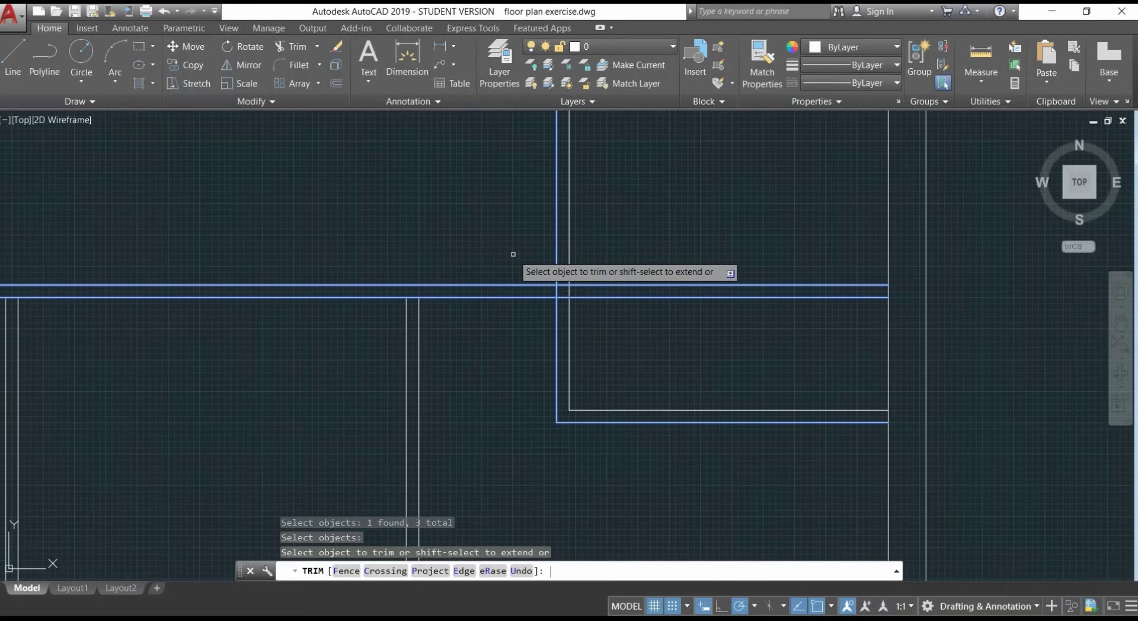
pyautogui.click(631, 312)
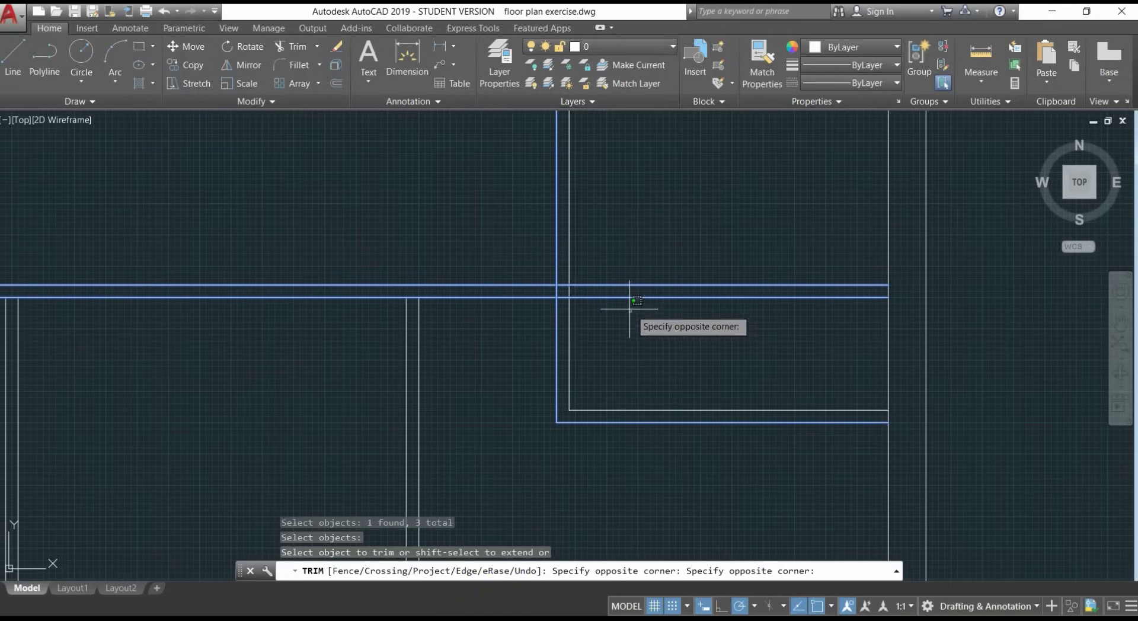
pyautogui.click(612, 263)
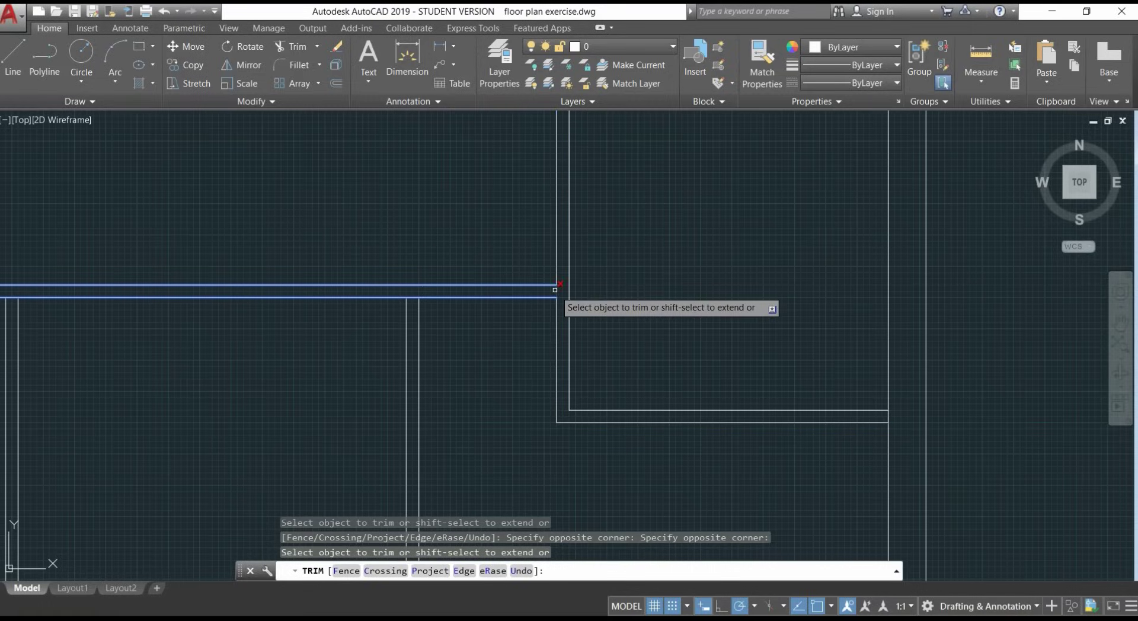
pyautogui.press('Return')
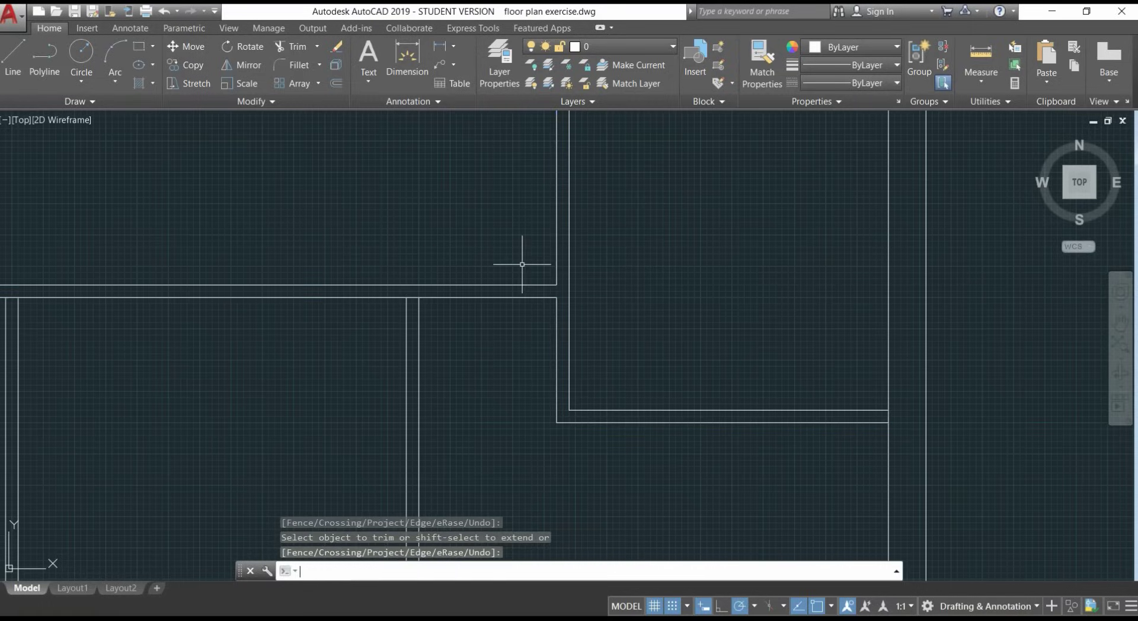
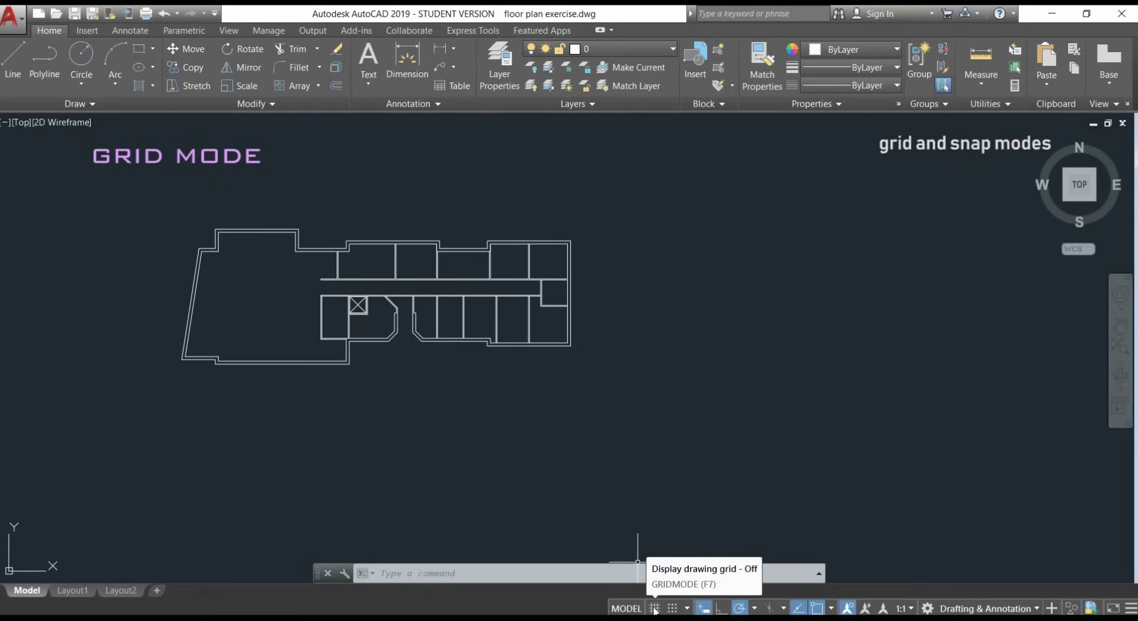
# Step: Turn on the drawing grid and examine its major and minor squares closely around a lower wall corner
pyautogui.click(654, 609)
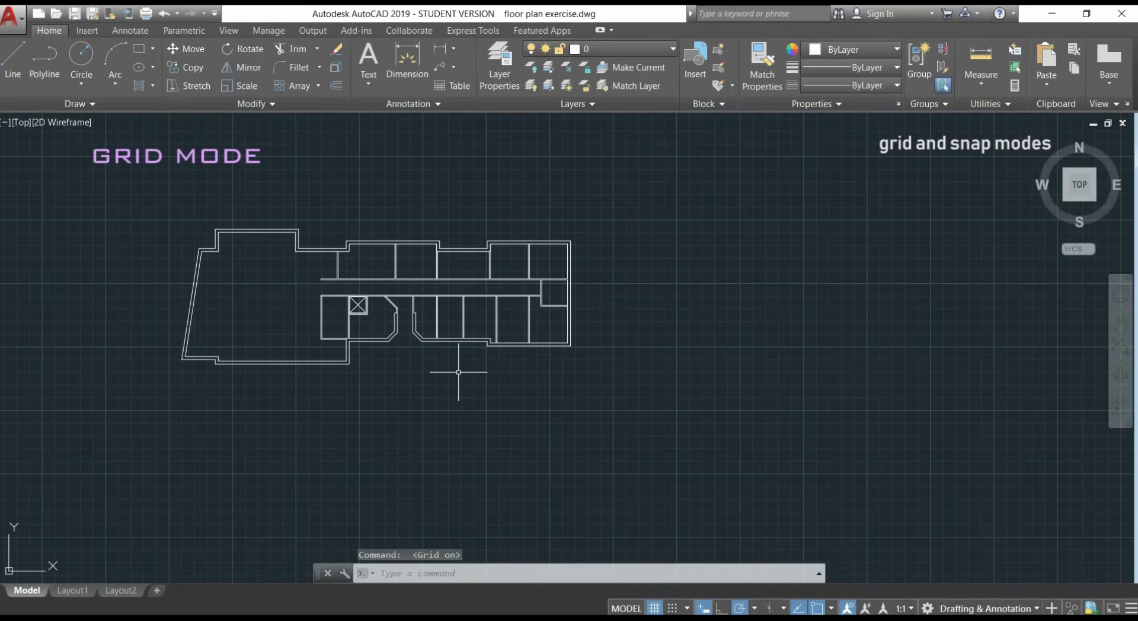
pyautogui.scroll(2, 456, 372)
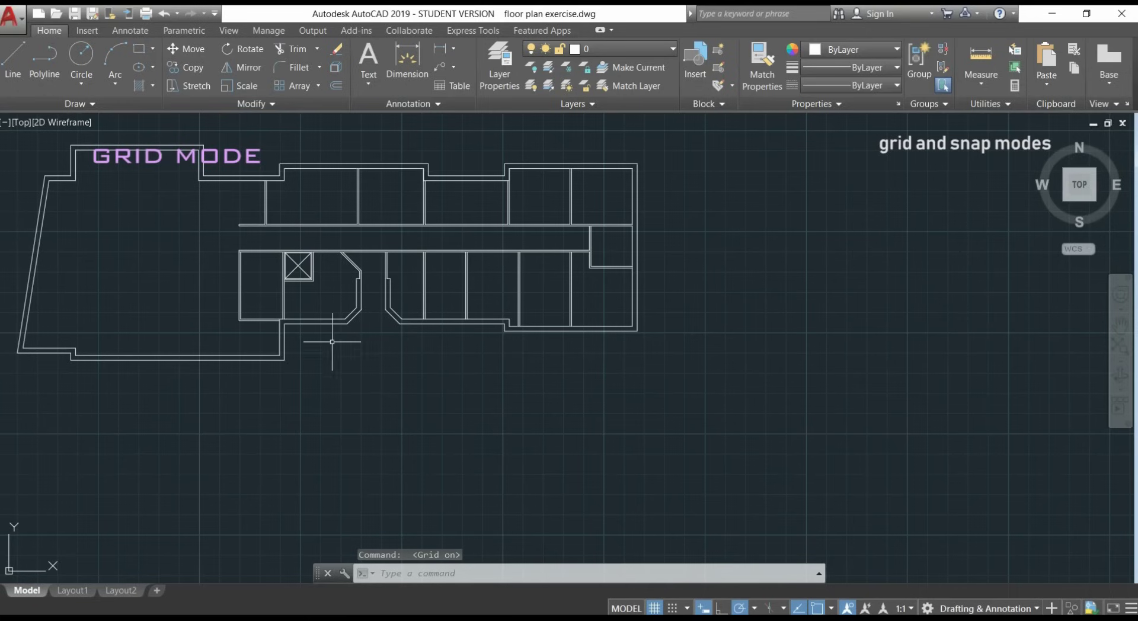
pyautogui.scroll(2, 317, 337)
pyautogui.scroll(2, 256, 313)
pyautogui.scroll(3, 264, 286)
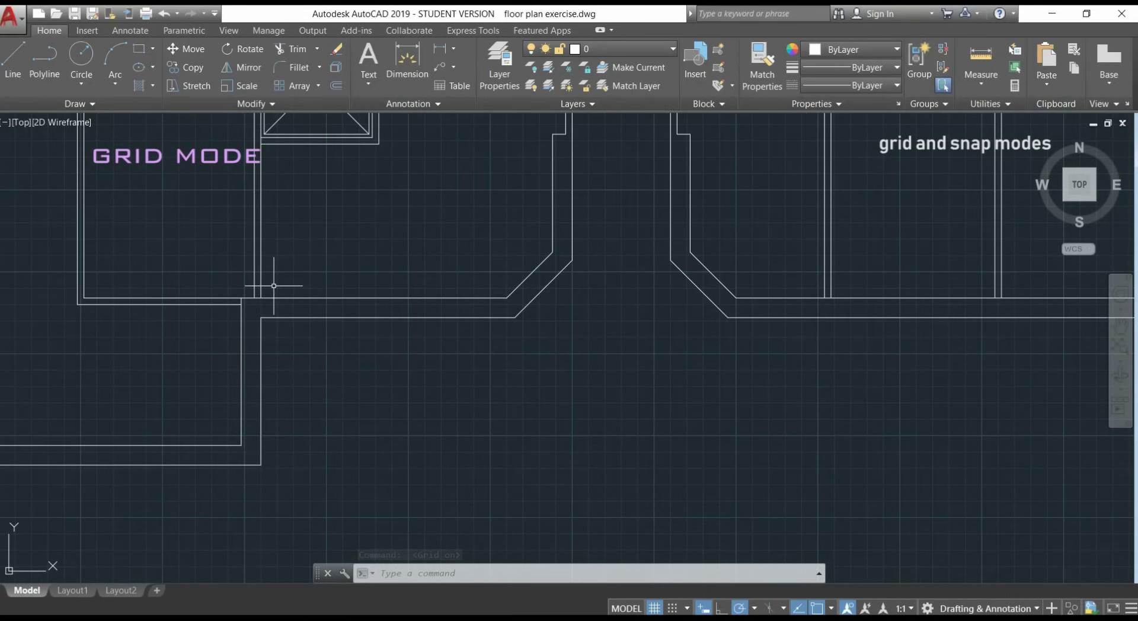
pyautogui.scroll(2, 274, 285)
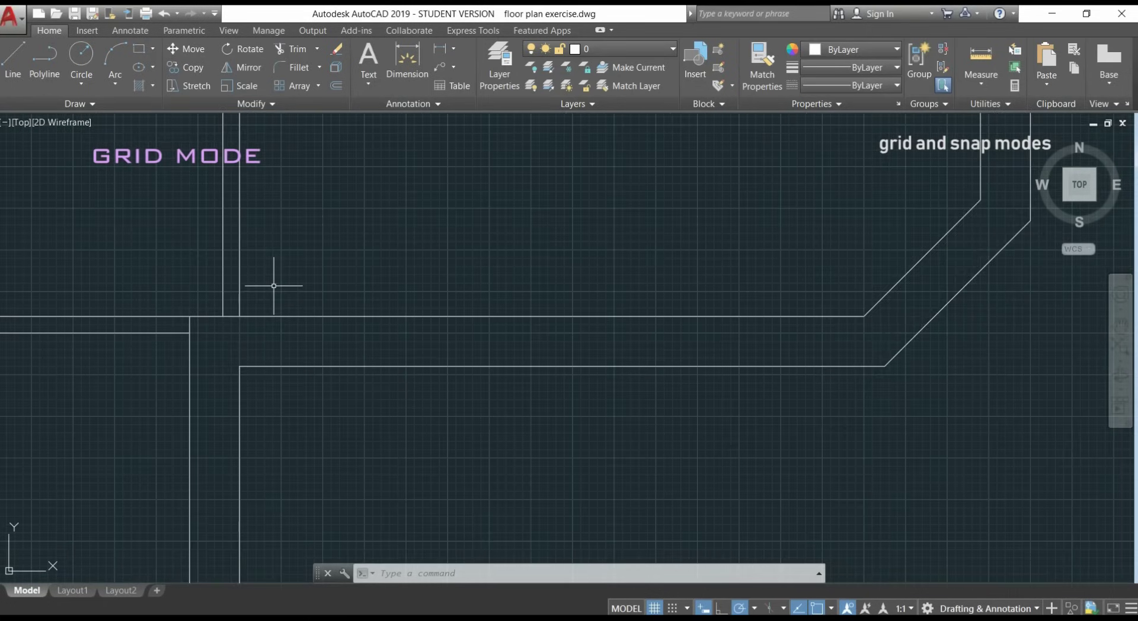
pyautogui.scroll(2, 274, 286)
pyautogui.scroll(1, 267, 296)
pyautogui.scroll(2, 199, 367)
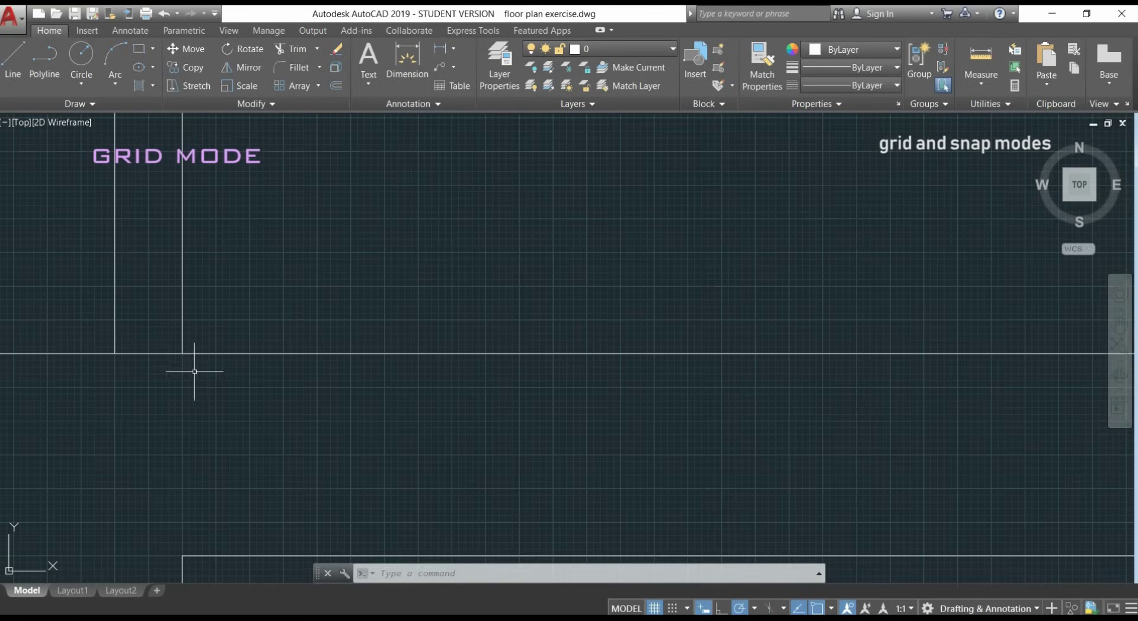
pyautogui.scroll(3, 173, 364)
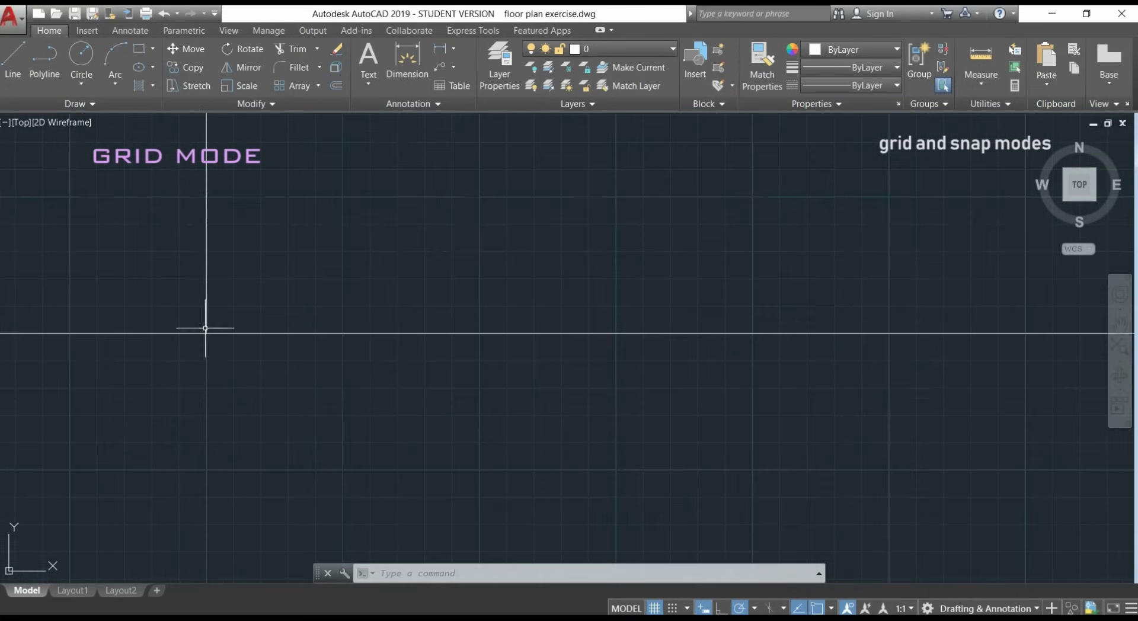
pyautogui.scroll(4, 215, 323)
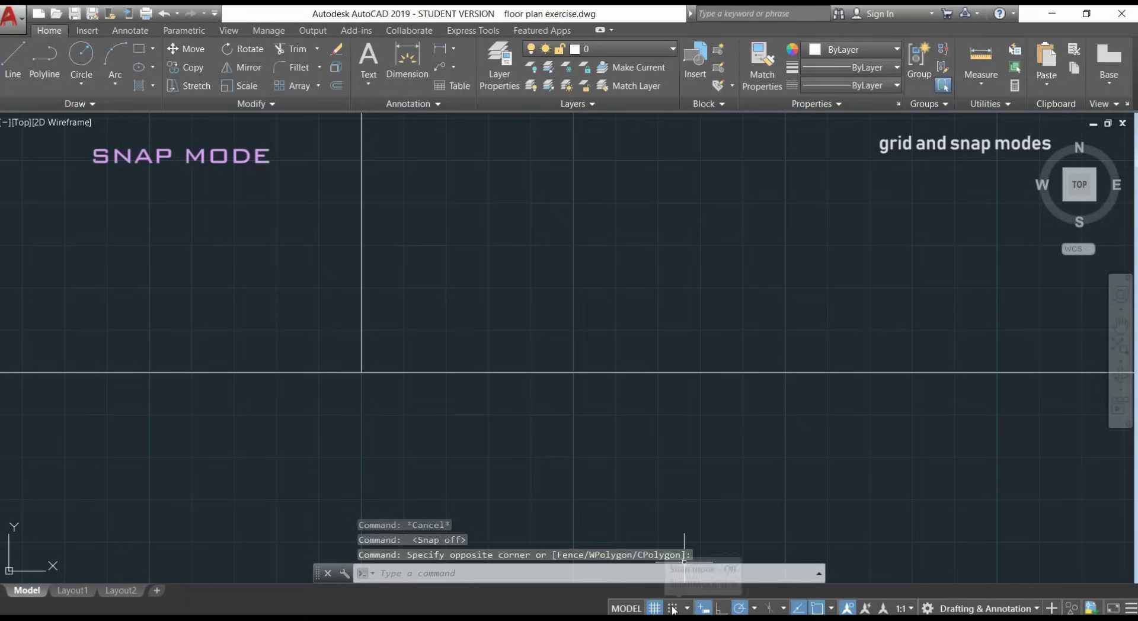
# Step: Turn on snap mode and start the Line command
pyautogui.click(672, 608)
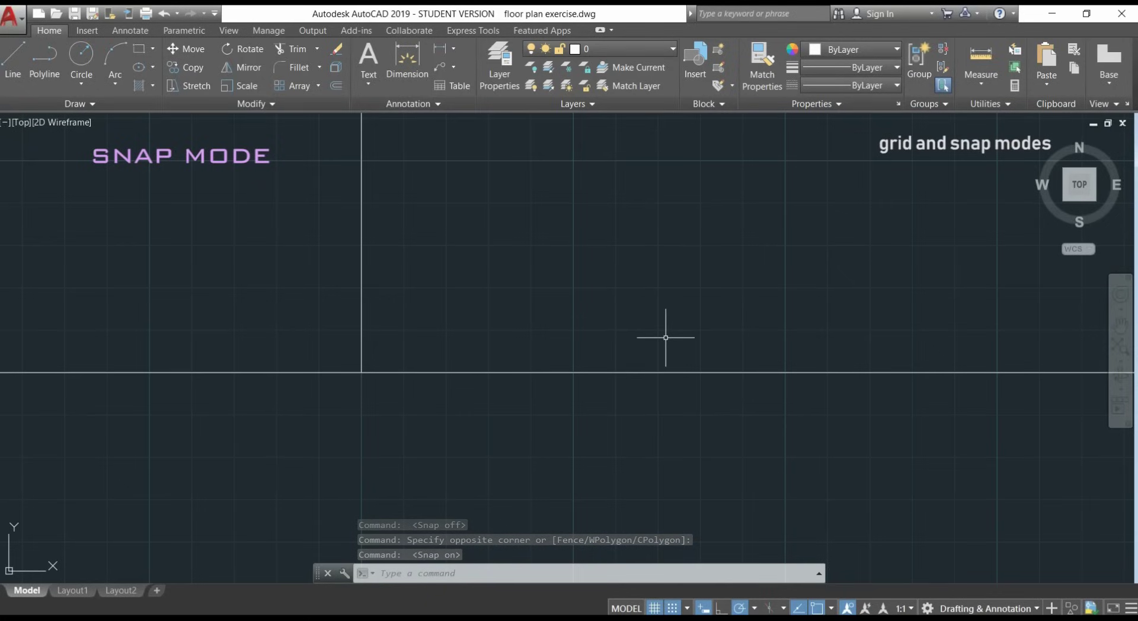
pyautogui.write('L')
pyautogui.press('Return')
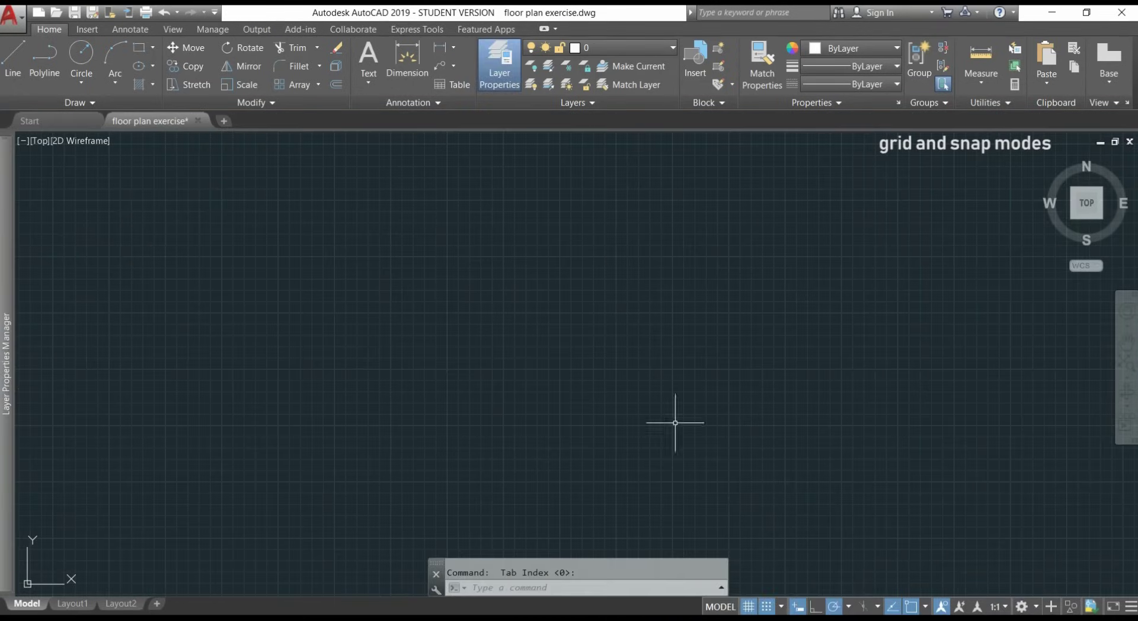
# Step: Set the snap X and Y spacing to 0.01 in the snap settings
pyautogui.click(781, 606)
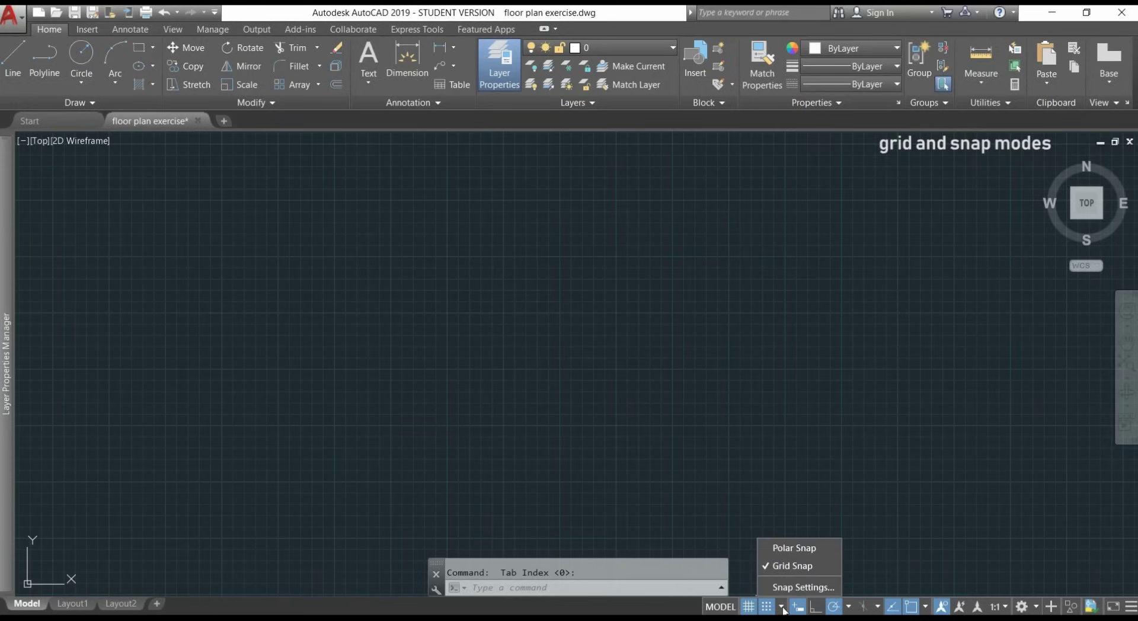
pyautogui.click(808, 587)
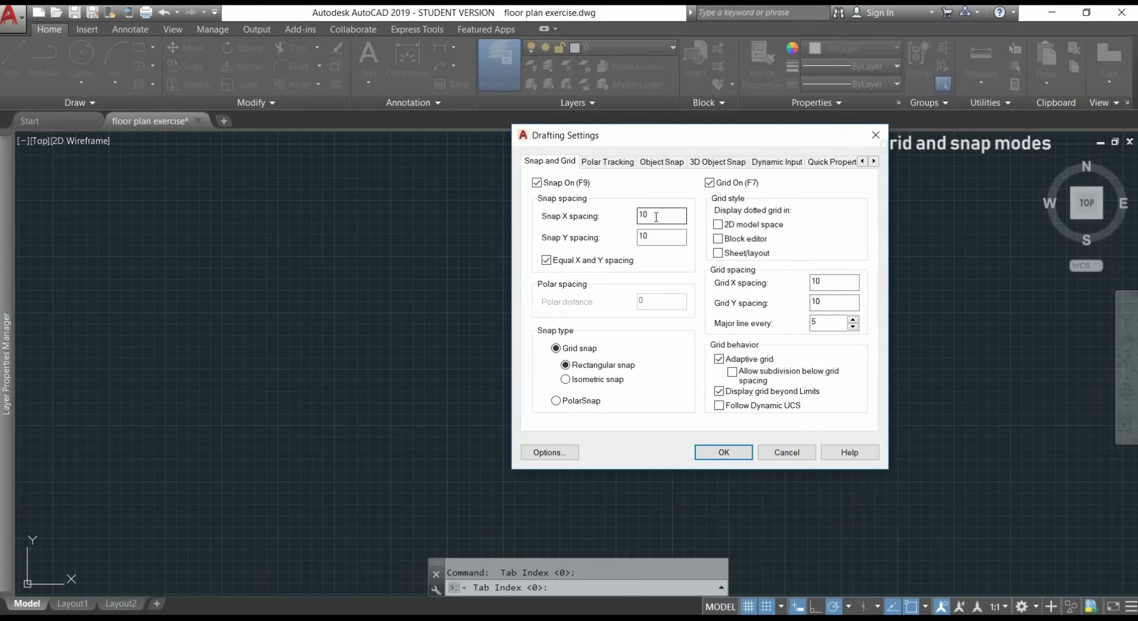
pyautogui.moveTo(658, 216); pyautogui.dragTo(630, 207)
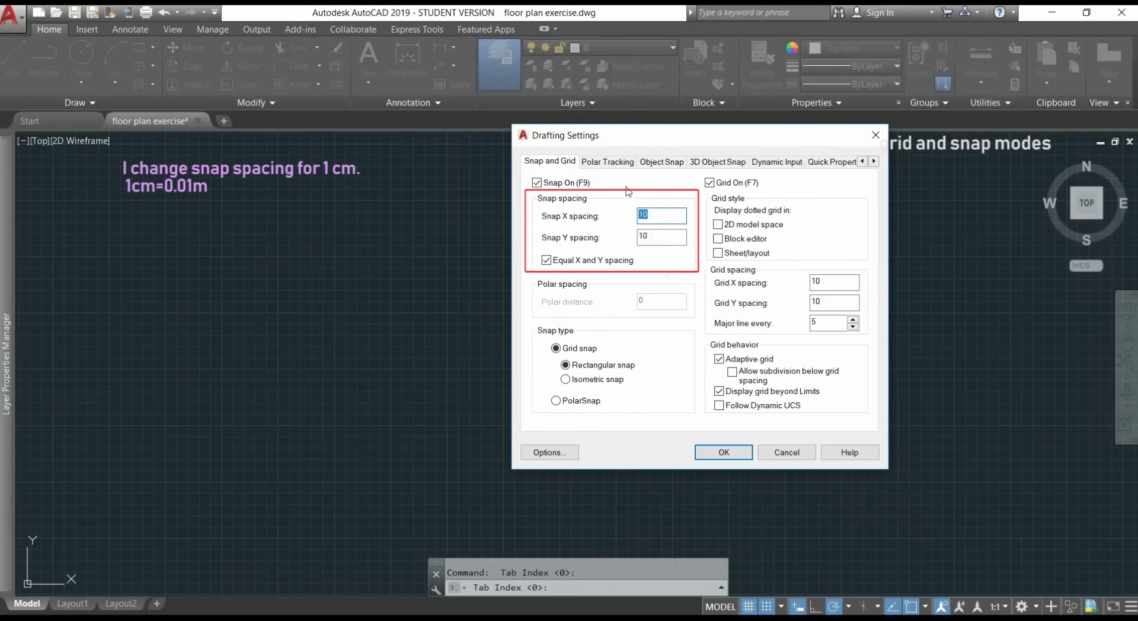
pyautogui.write('0.01')
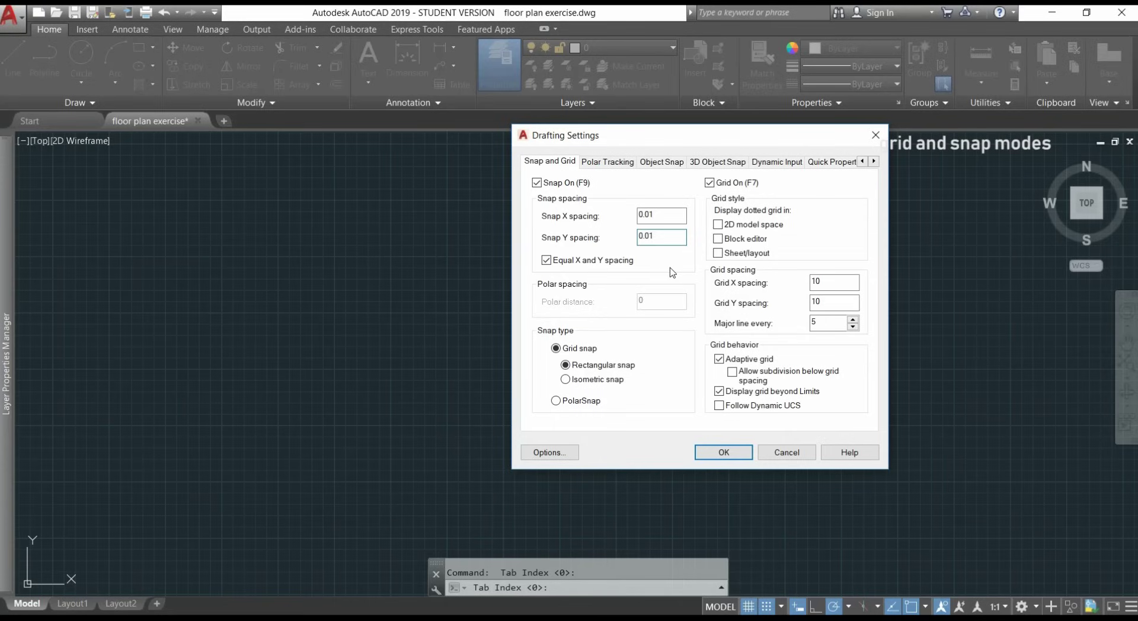
# Step: Set the grid X and Y spacing to 0.01 and apply the drafting settings
pyautogui.doubleClick(838, 281)
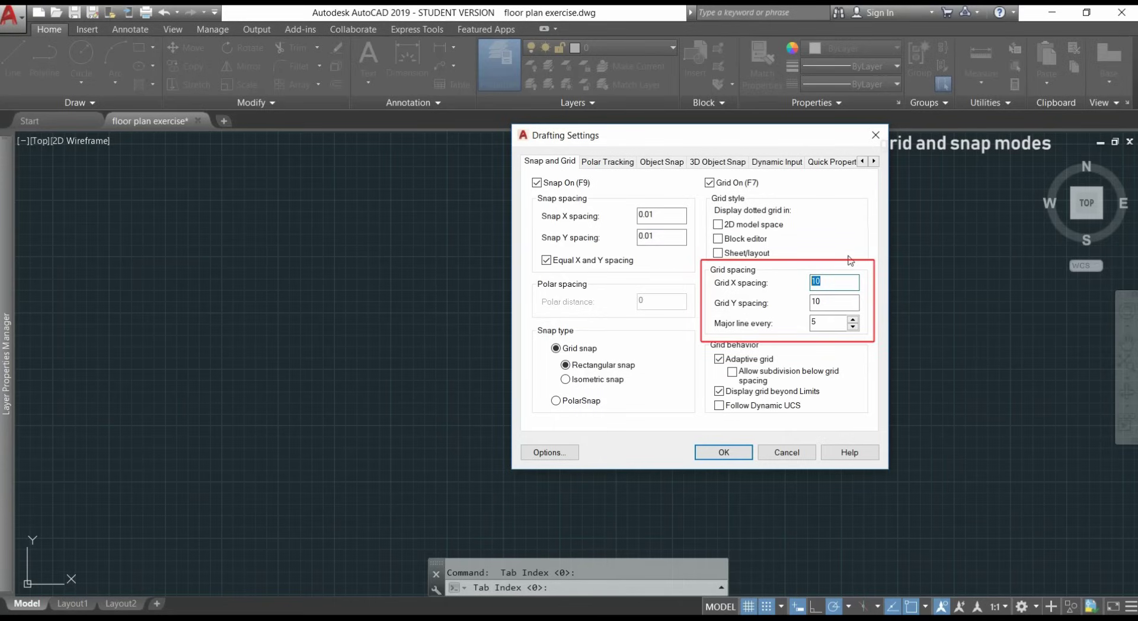
pyautogui.write('0.01')
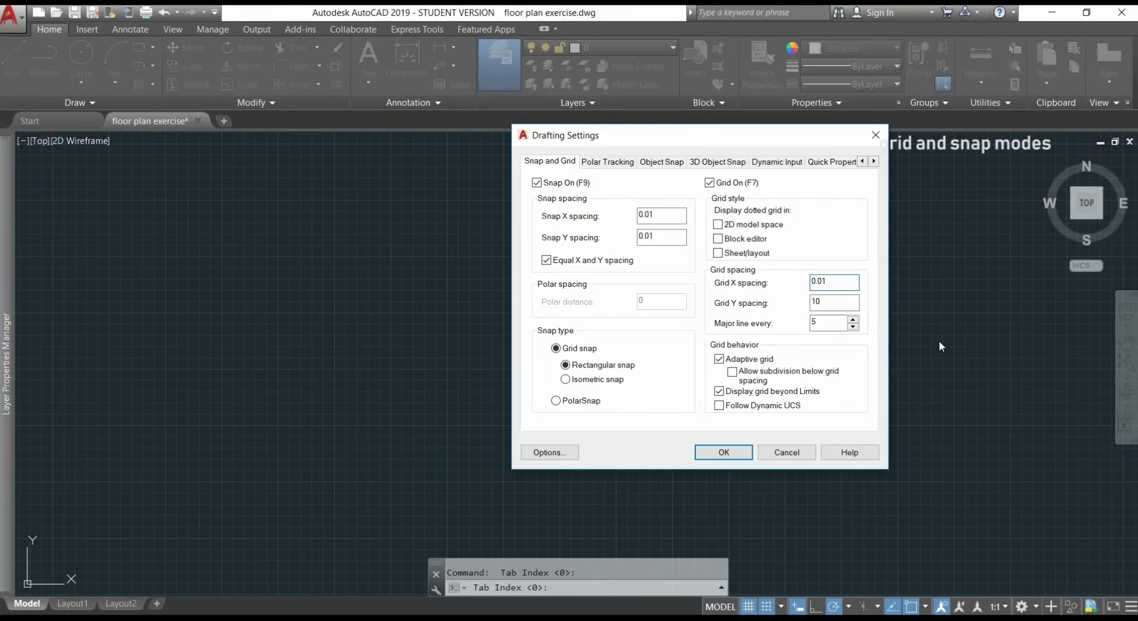
pyautogui.press('Tab')
pyautogui.write('0.01')
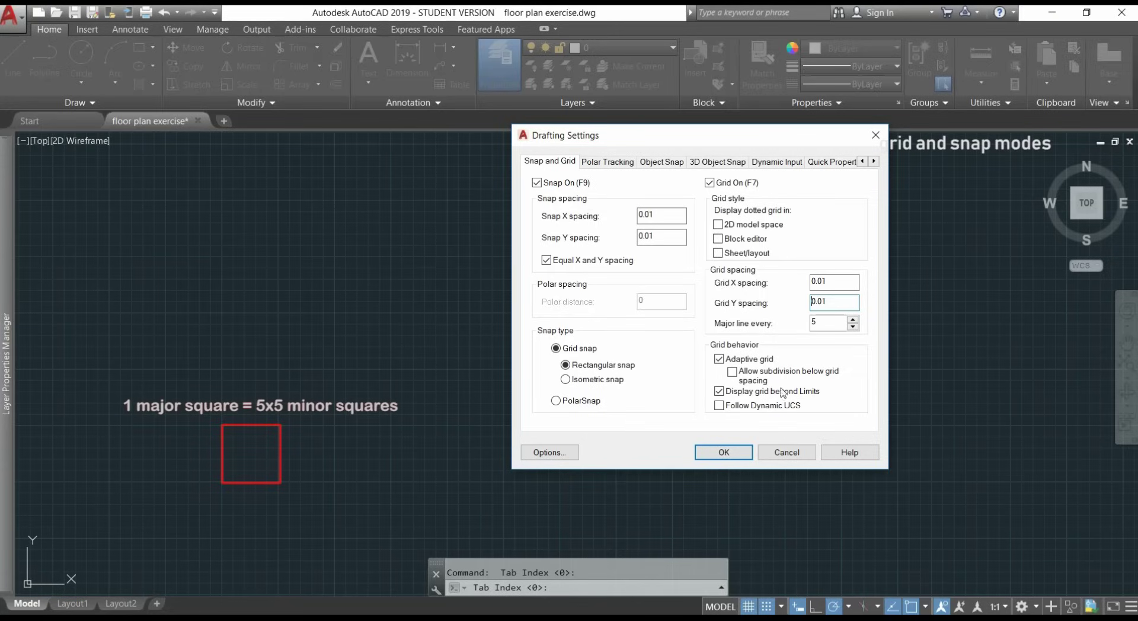
pyautogui.click(724, 452)
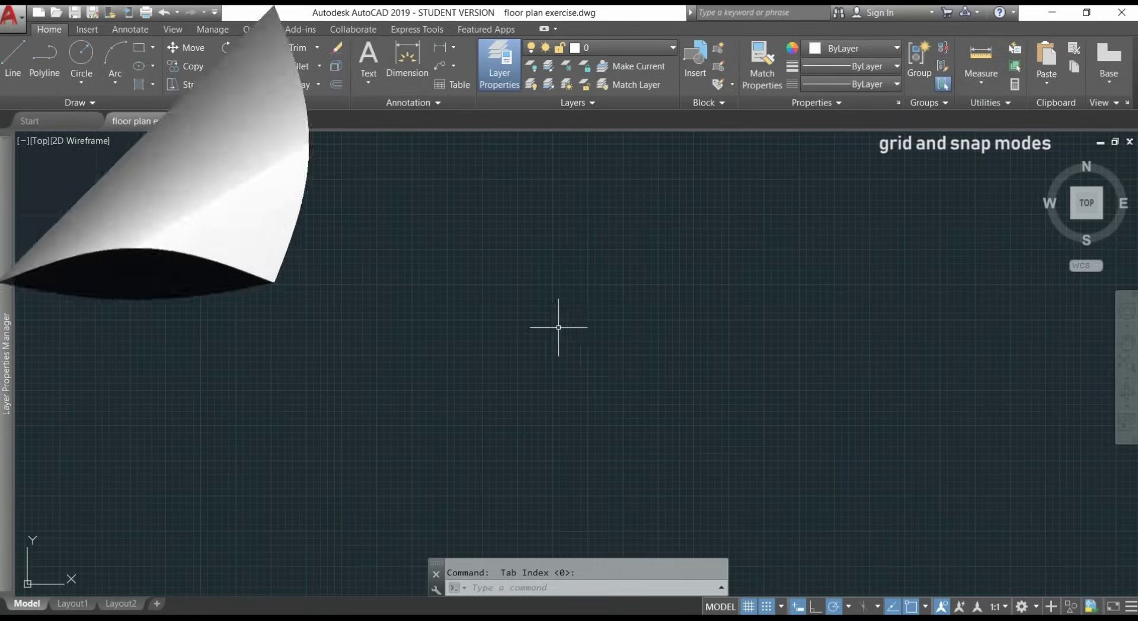
# Step: Start a test line on a grid intersection to try the 0.01 snap increments, and cancel it
pyautogui.write('l')
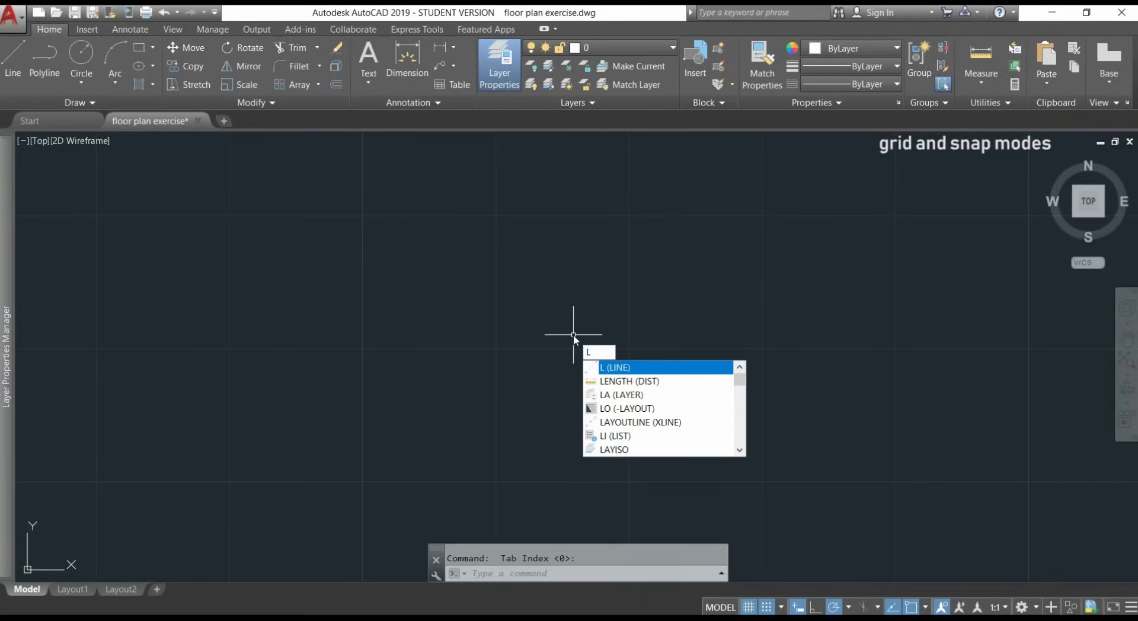
pyautogui.press('Return')
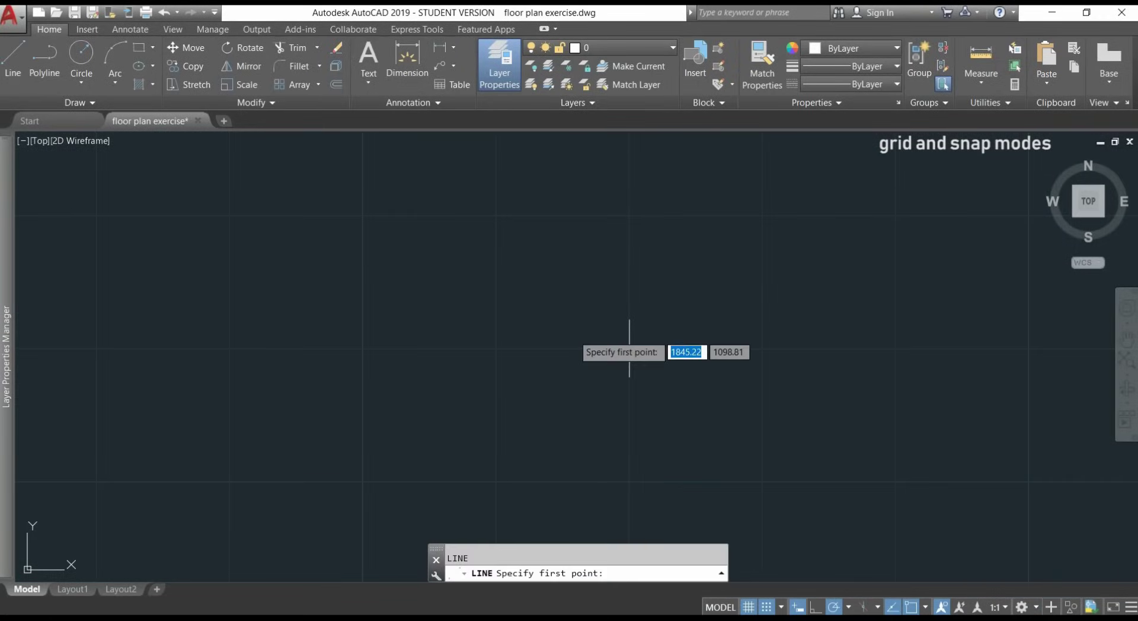
pyautogui.click(628, 349)
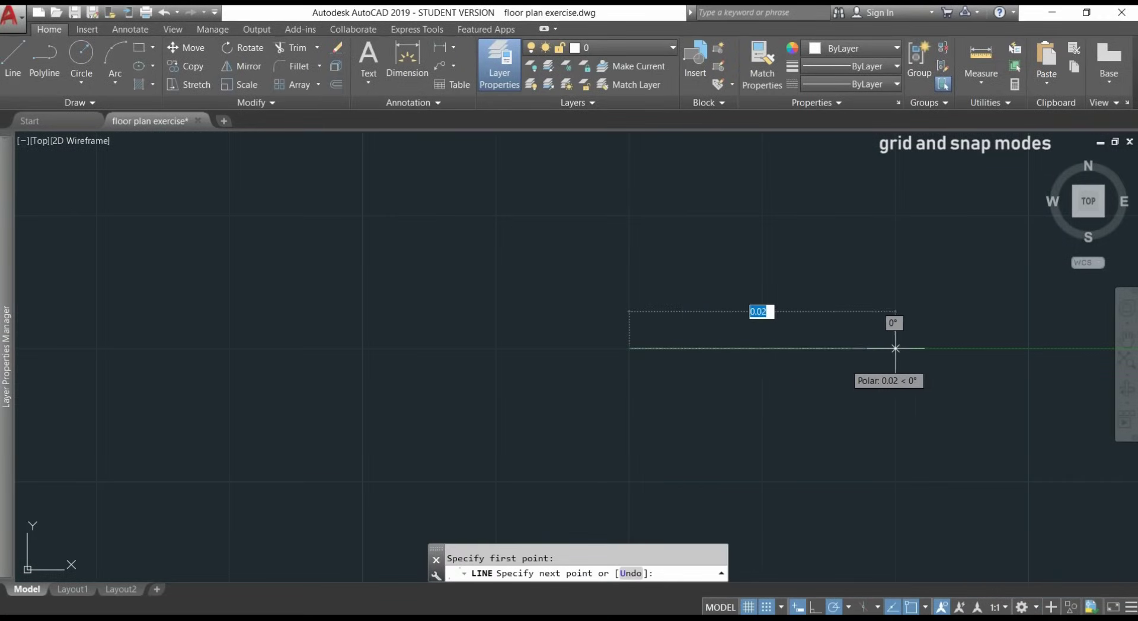
pyautogui.moveTo(895, 348)
pyautogui.mouseDown(button='middle')
pyautogui.moveTo(826, 376)
pyautogui.moveTo(541, 329)
pyautogui.mouseUp(button='middle')
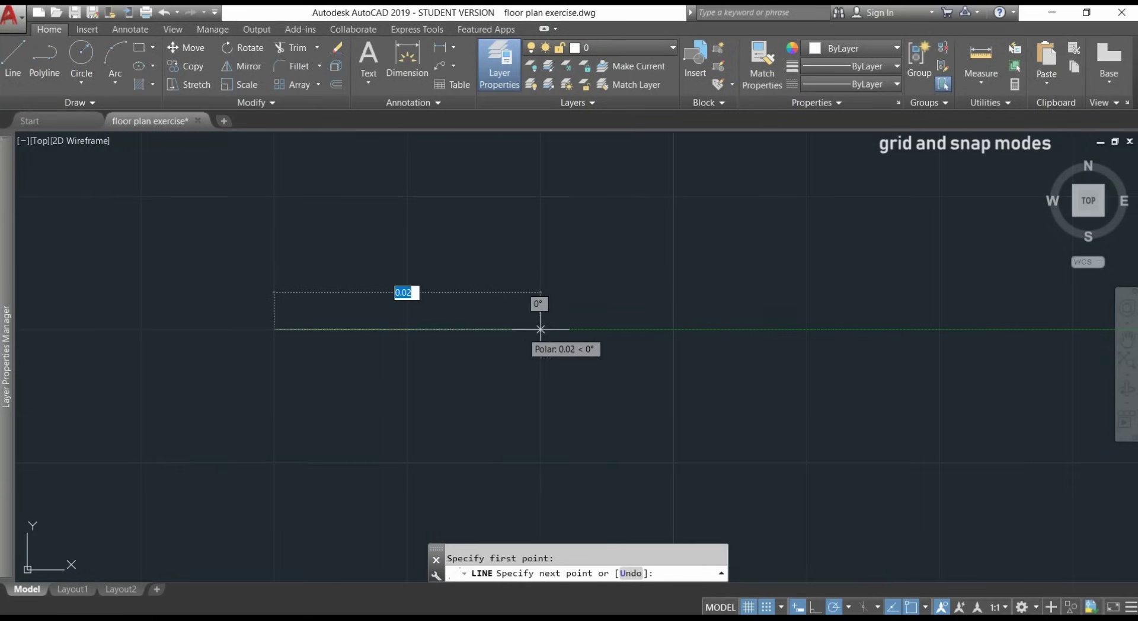
pyautogui.scroll(-3, 807, 344)
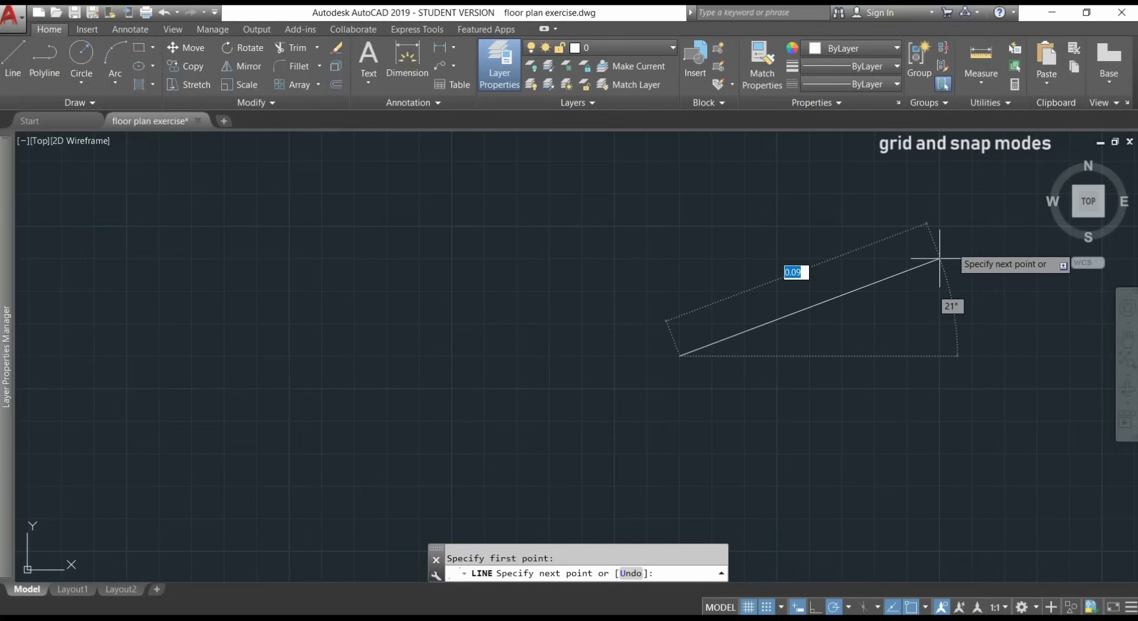
pyautogui.press('Escape')
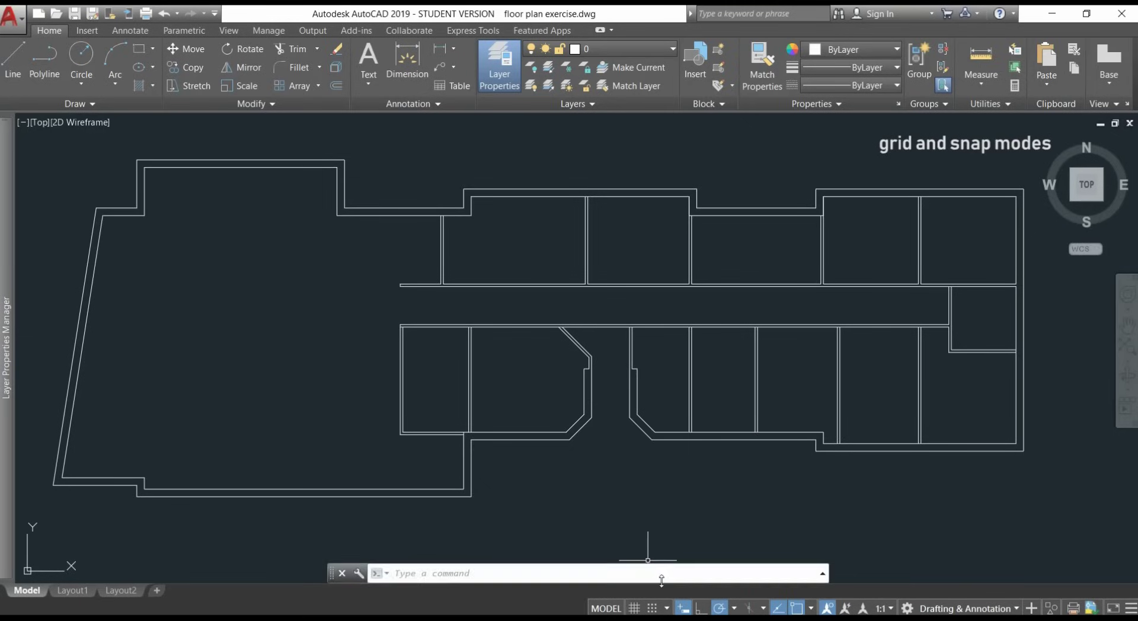
# Step: Turn on the grid and snap modes and examine how the lower-left wall corners line up with the grid
pyautogui.click(634, 608)
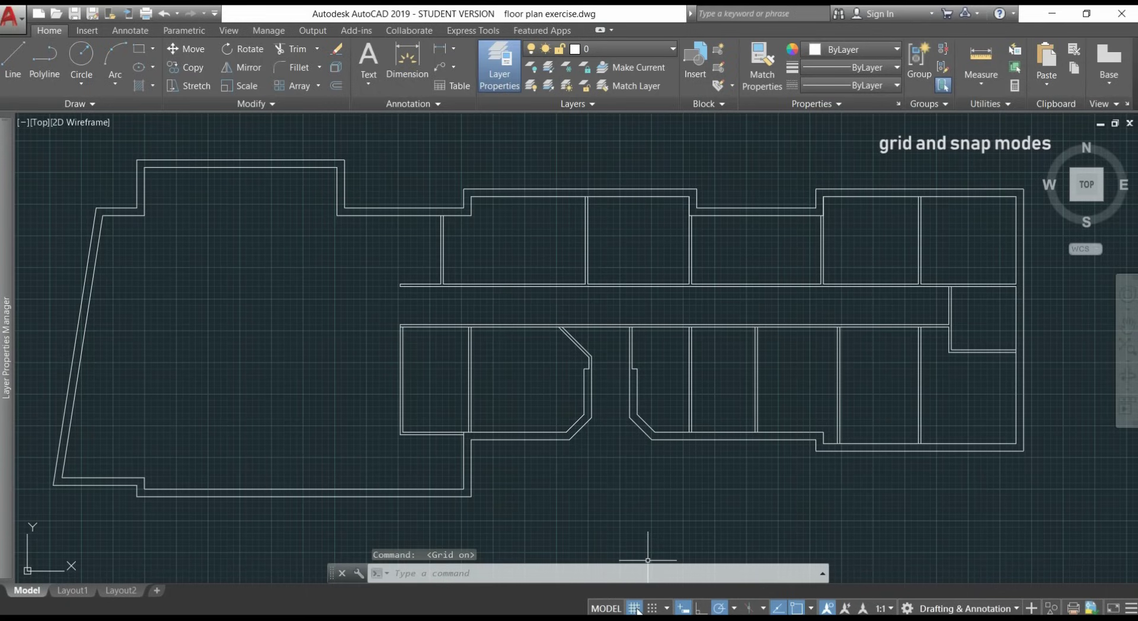
pyautogui.click(652, 609)
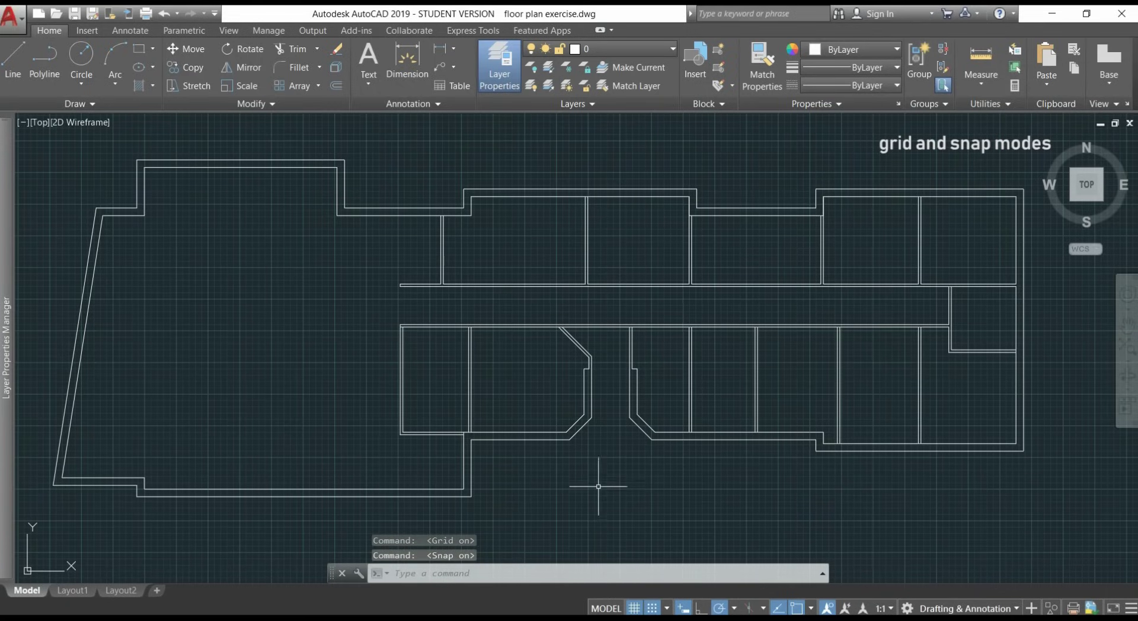
pyautogui.moveTo(355, 520); pyautogui.dragTo(506, 476, button='middle')
pyautogui.scroll(6, 374, 444)
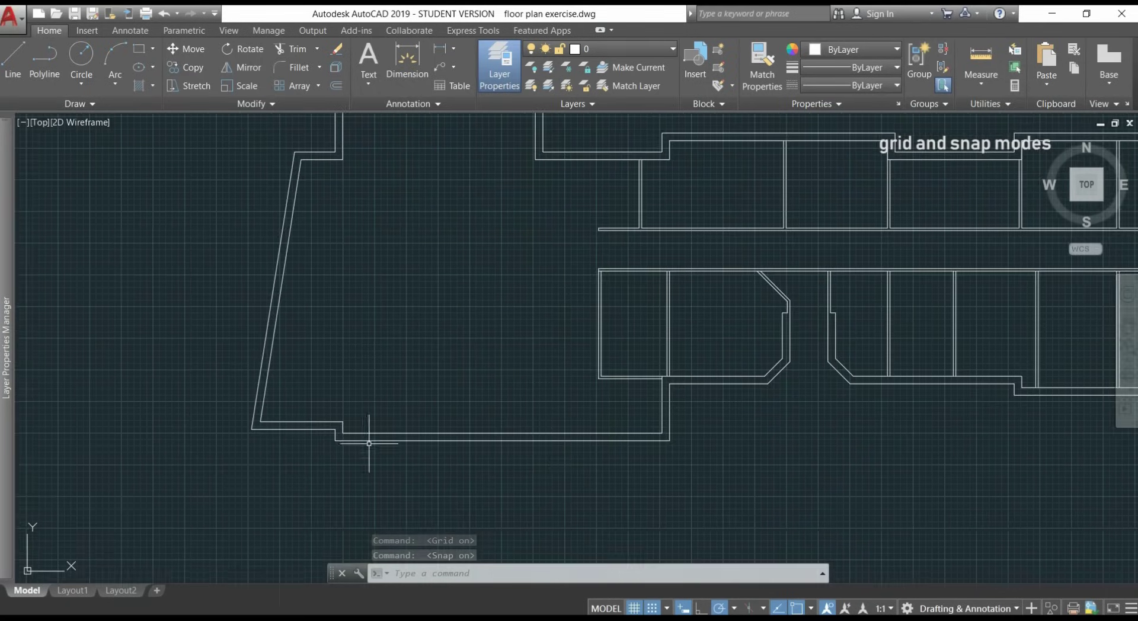
pyautogui.scroll(6, 563, 429)
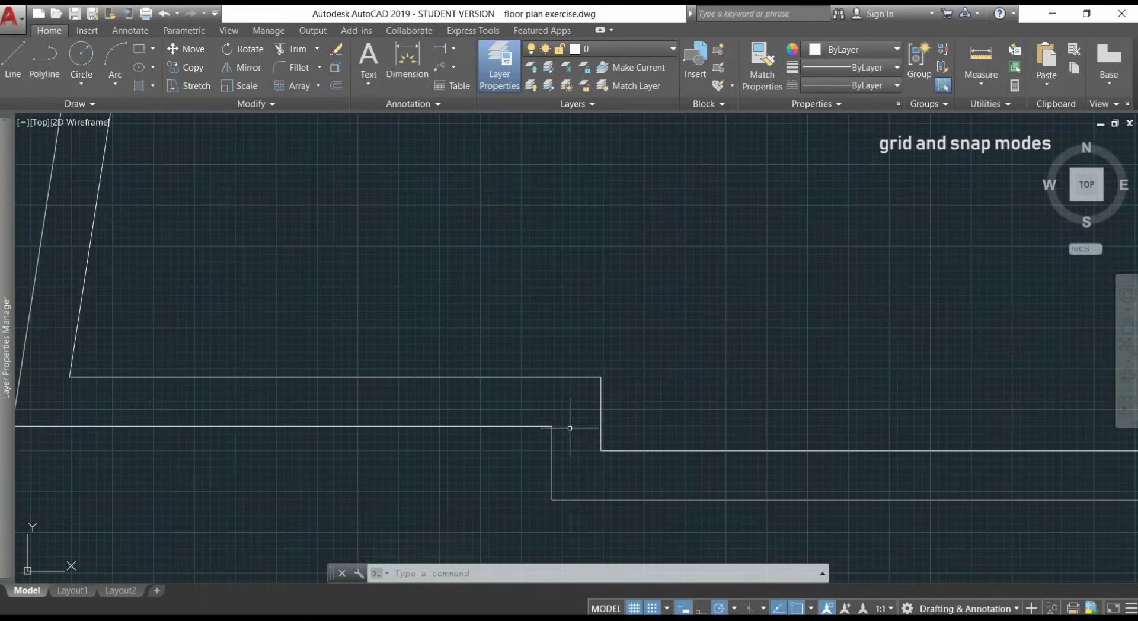
pyautogui.scroll(4, 498, 411)
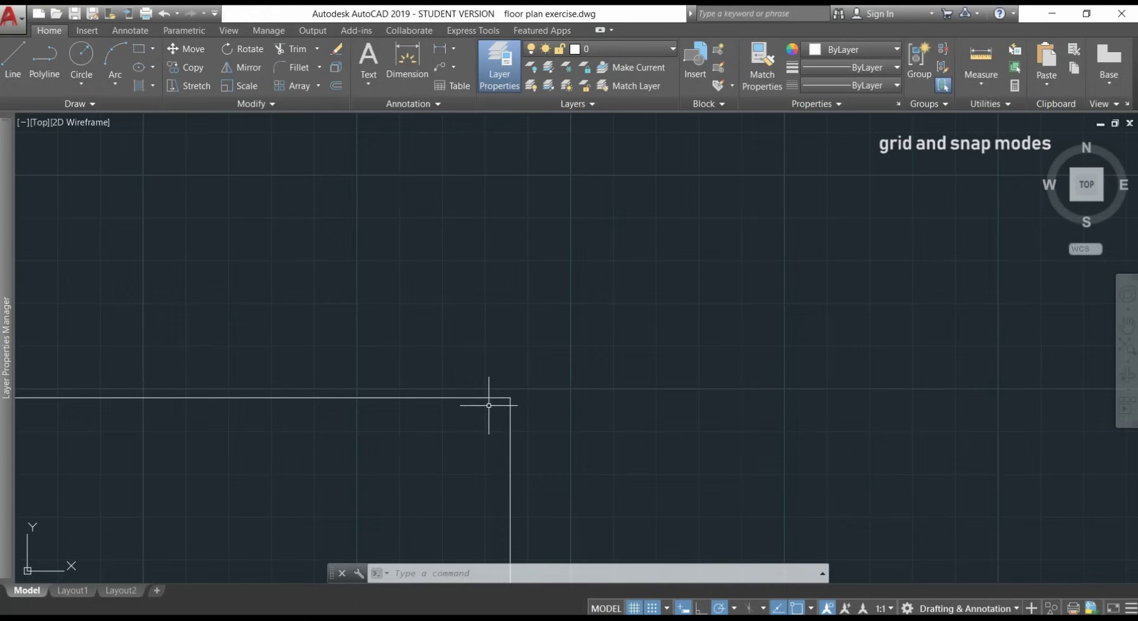
pyautogui.scroll(-5, 489, 405)
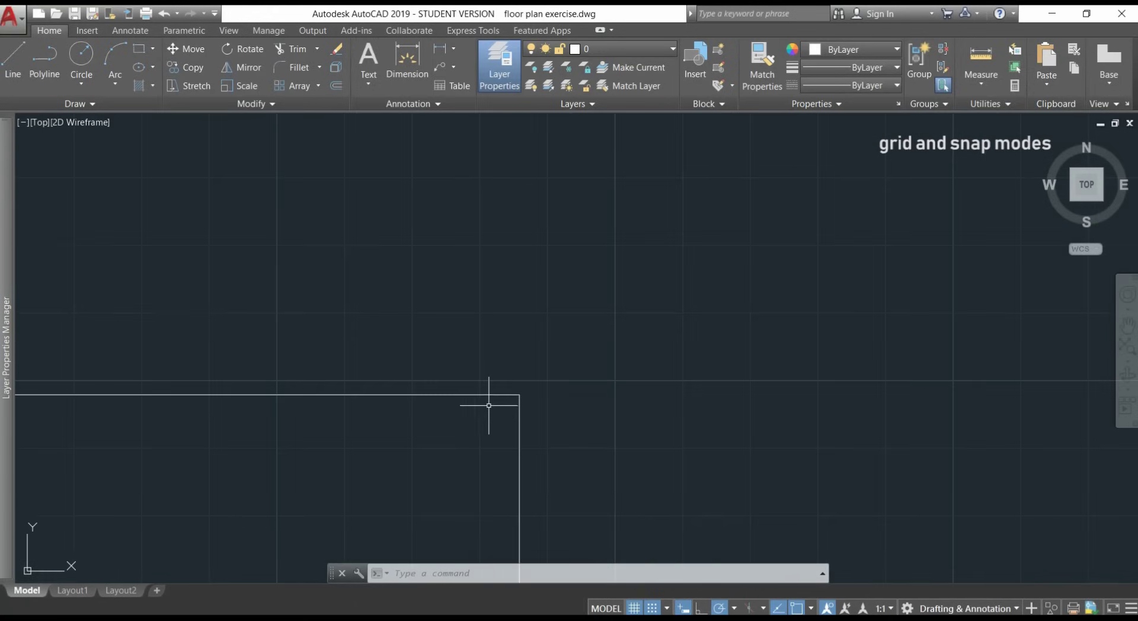
pyautogui.scroll(-8, 489, 405)
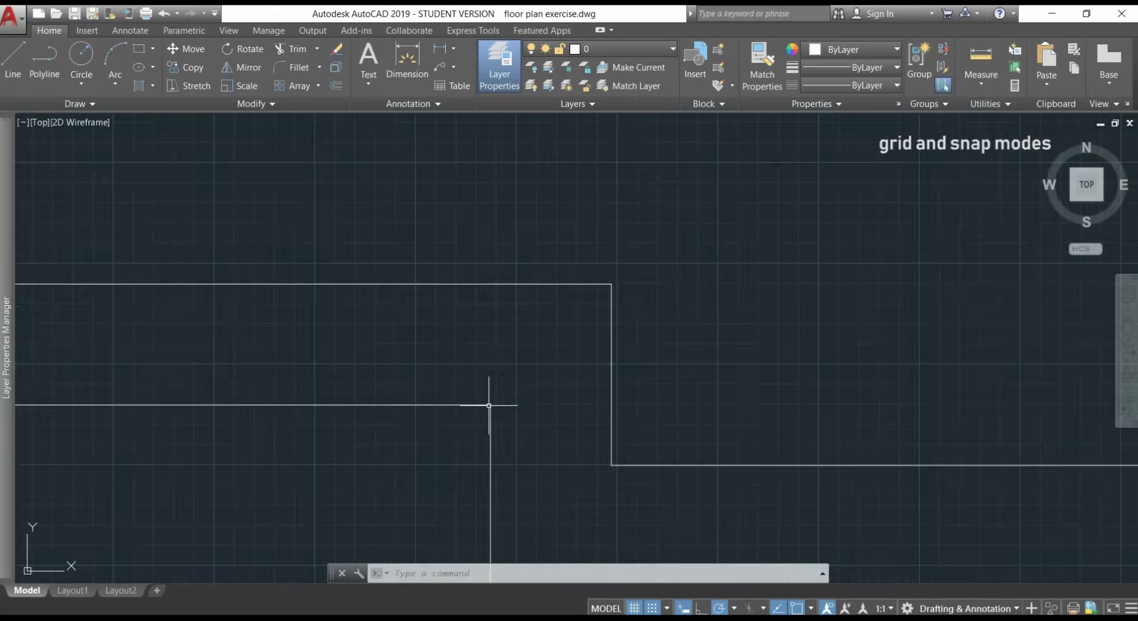
pyautogui.scroll(-6, 630, 277)
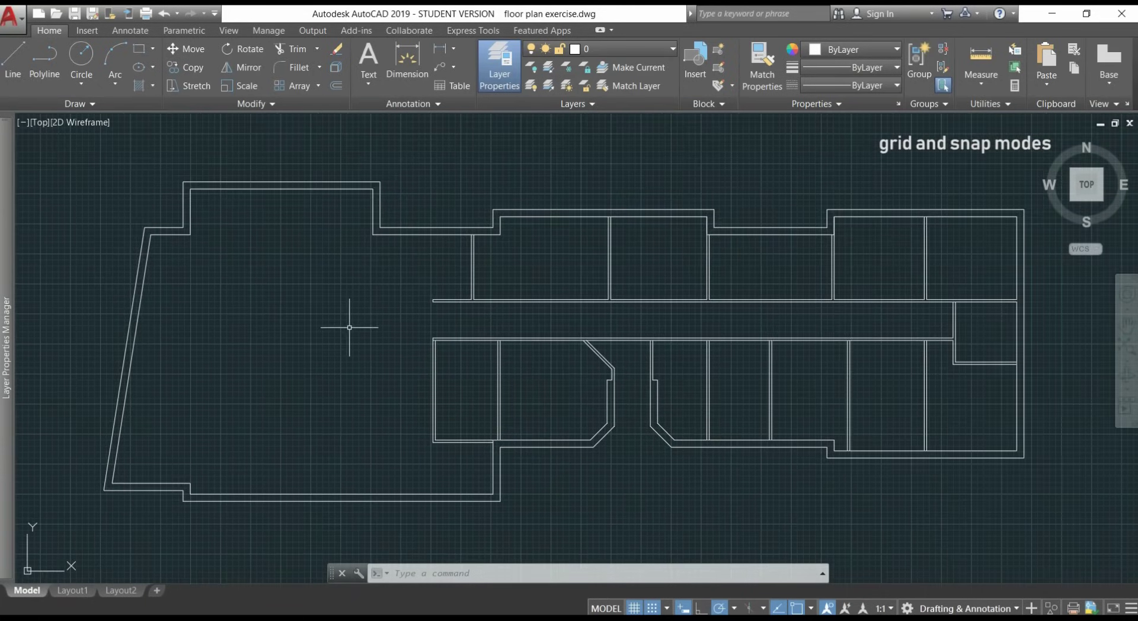
# Step: Move the entire floor plan by the outer upper-left corner of its top-left projection onto a nearby major grid intersection
pyautogui.write('M')
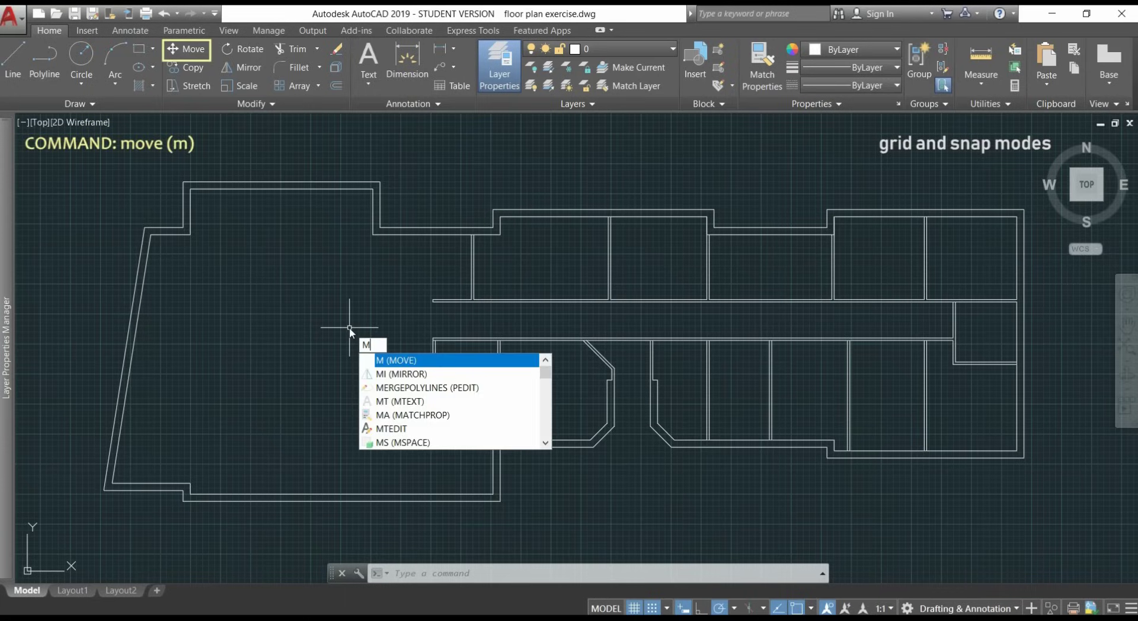
pyautogui.press('Return')
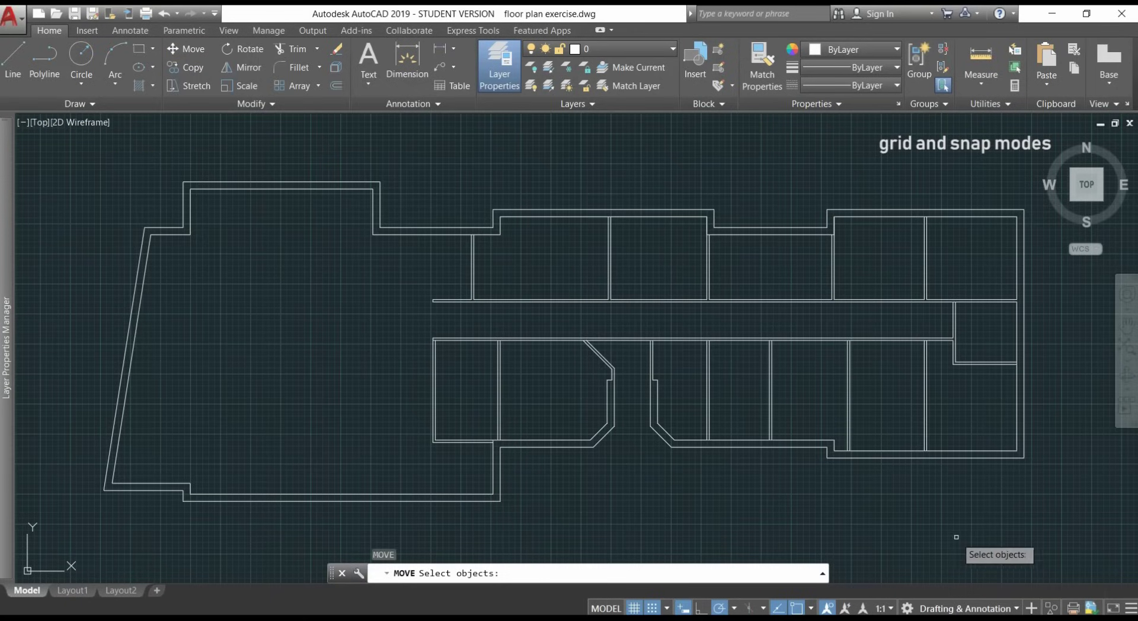
pyautogui.click(1050, 538)
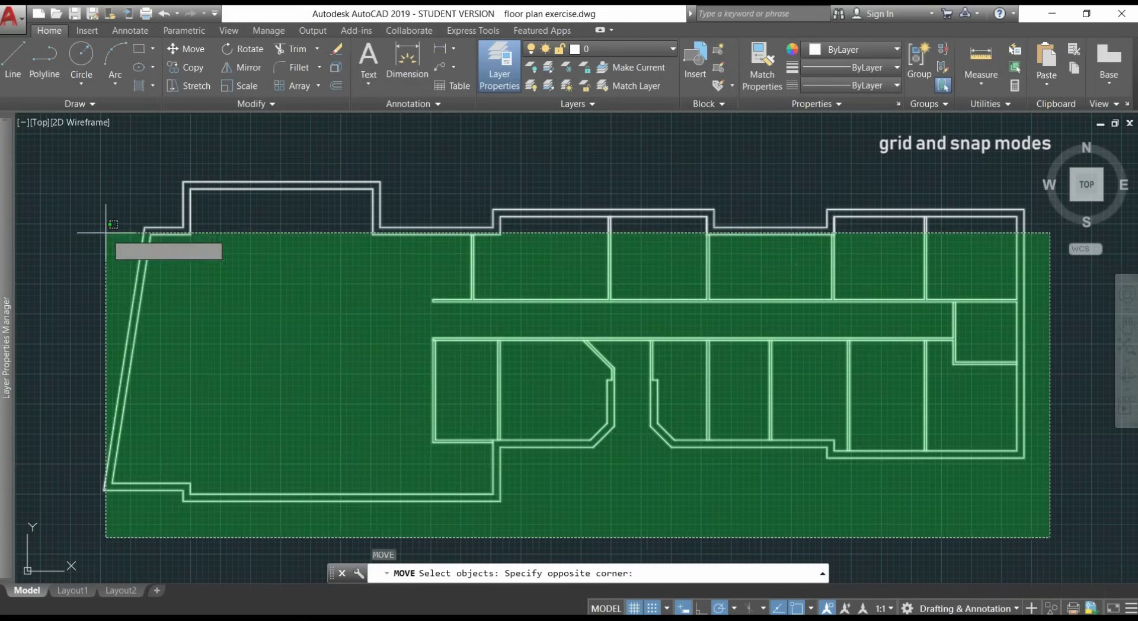
pyautogui.click(69, 154)
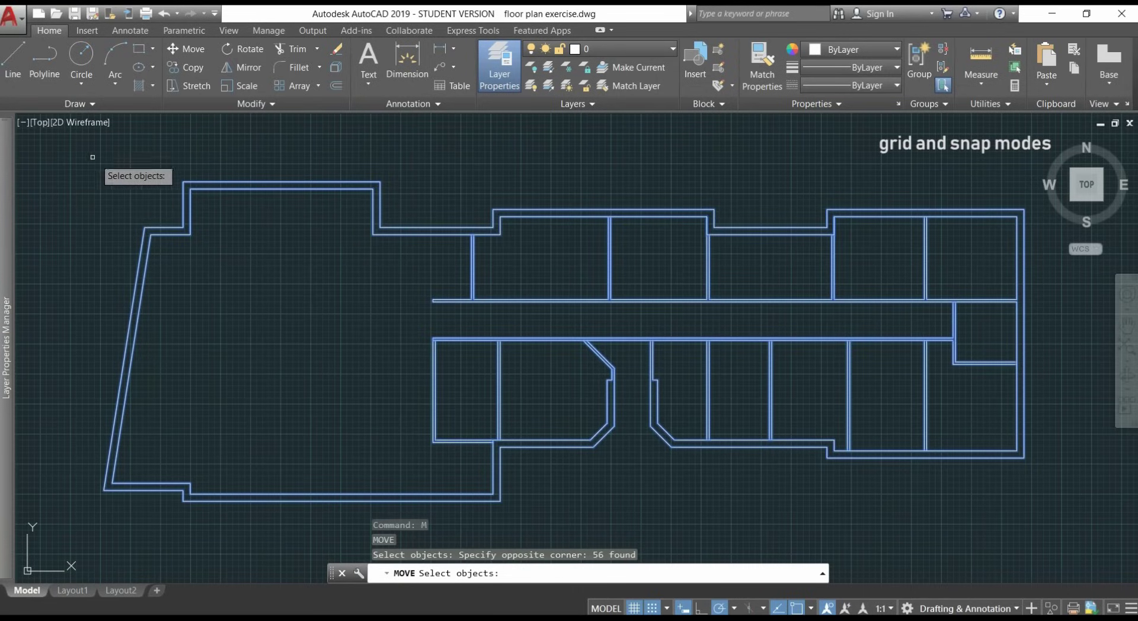
pyautogui.press('Return')
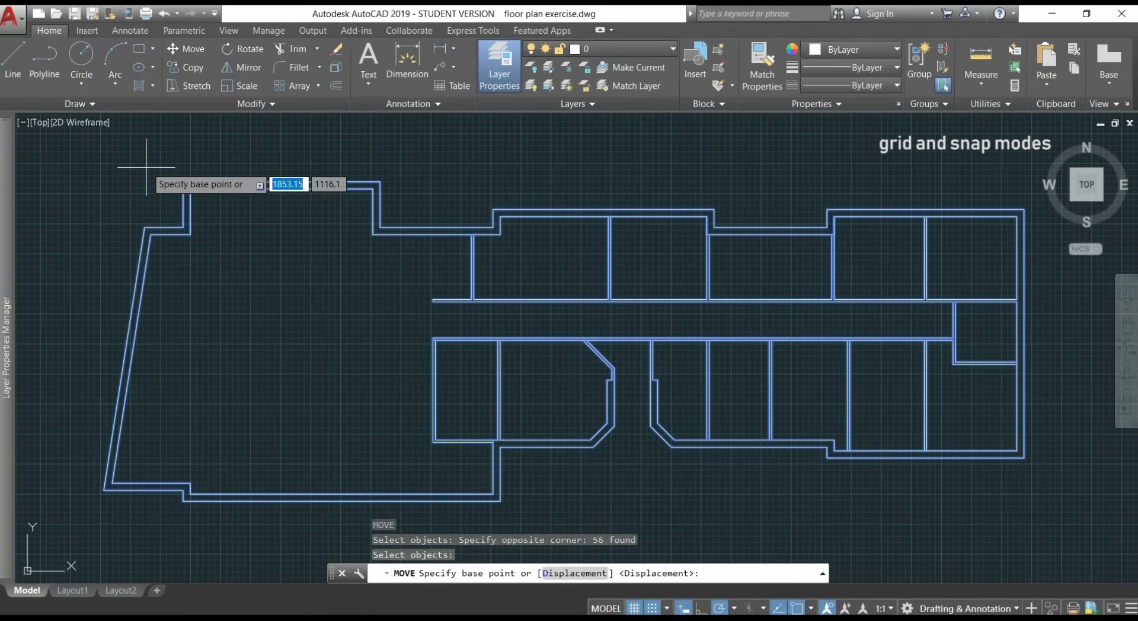
pyautogui.scroll(8, 157, 179)
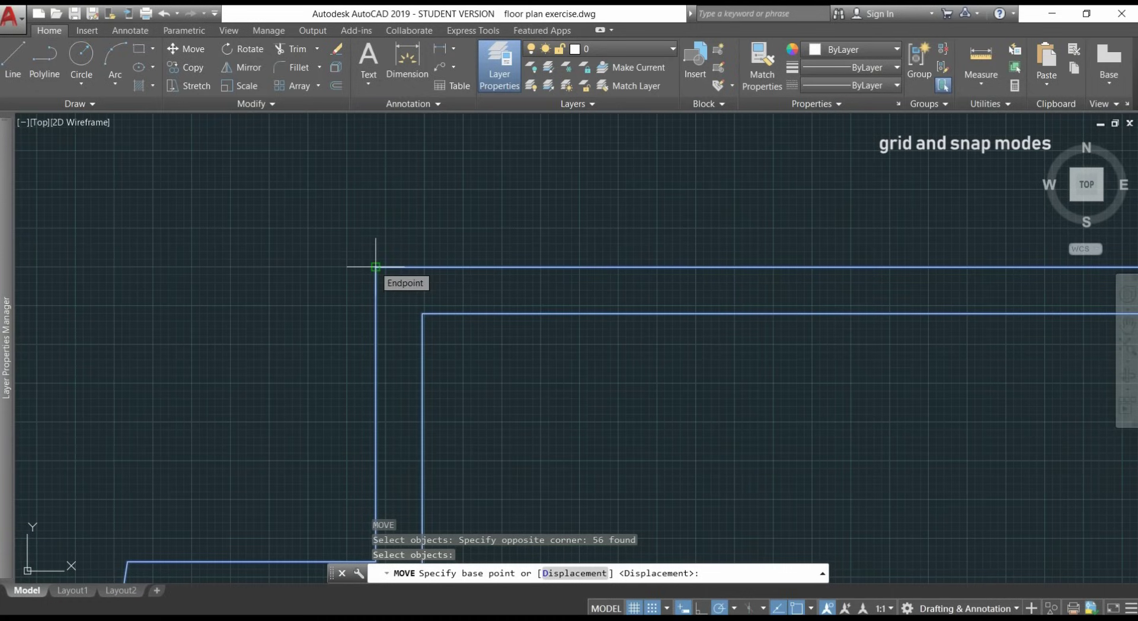
pyautogui.click(376, 267)
pyautogui.moveTo(229, 148); pyautogui.dragTo(361, 321, button='middle')
pyautogui.scroll(4, 340, 305)
pyautogui.scroll(4, 314, 305)
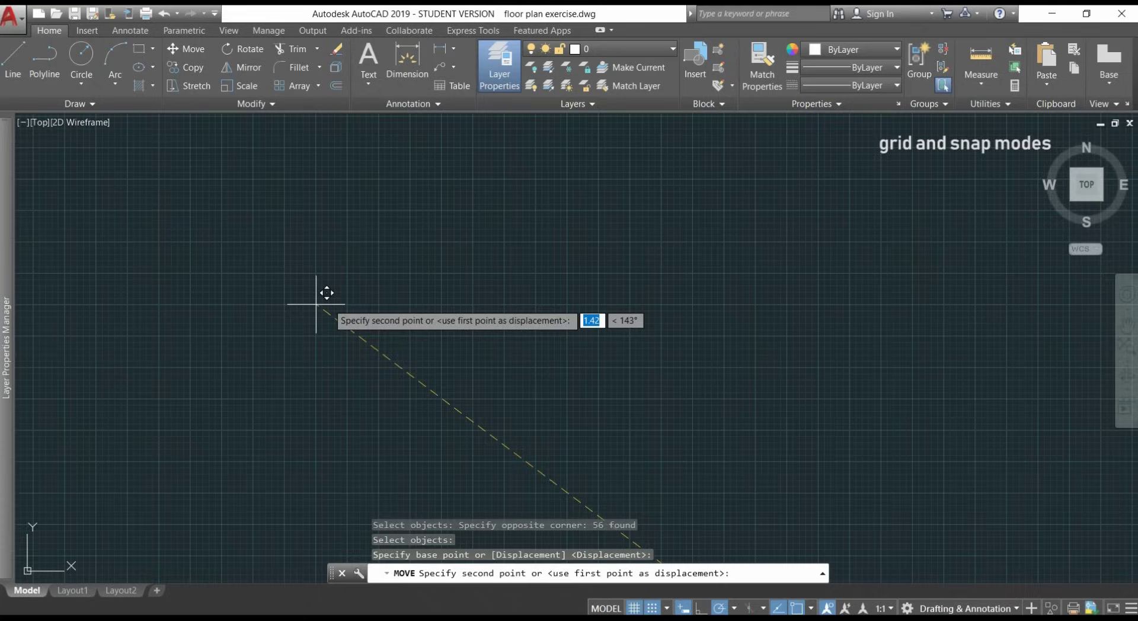
pyautogui.scroll(-3, 317, 292)
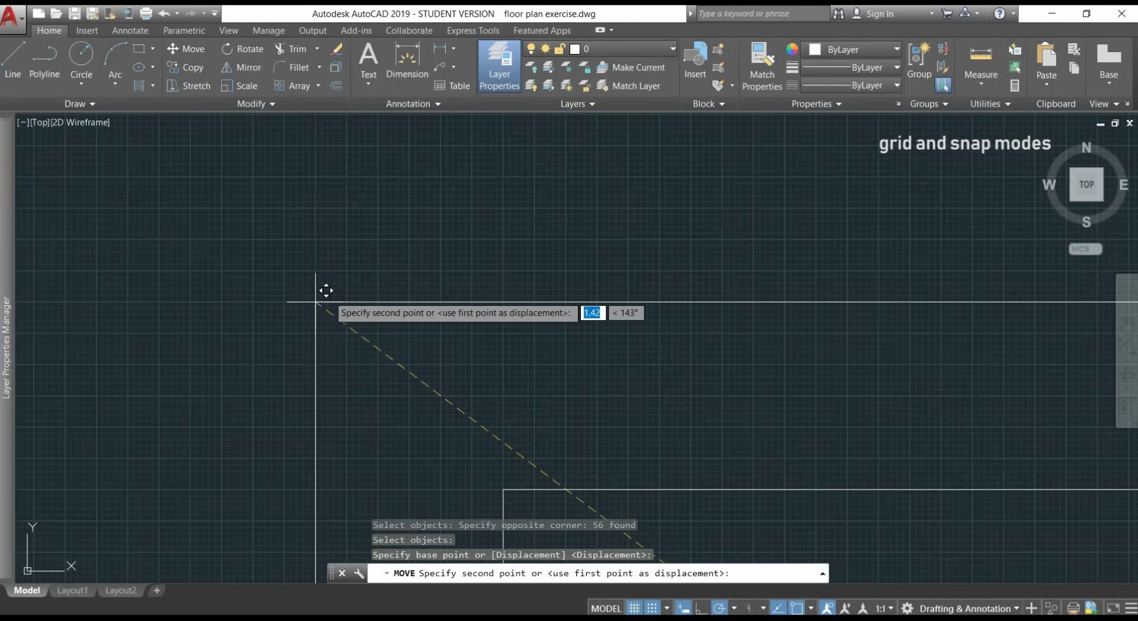
pyautogui.scroll(4, 299, 237)
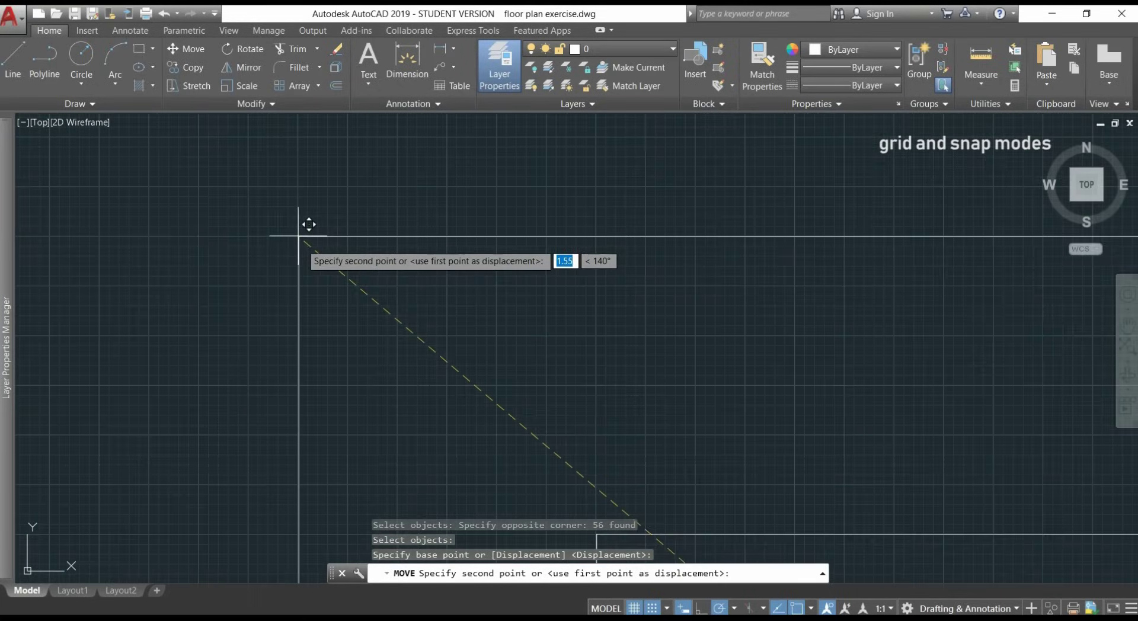
pyautogui.scroll(-4, 299, 238)
pyautogui.scroll(2, 300, 239)
pyautogui.scroll(3, 300, 239)
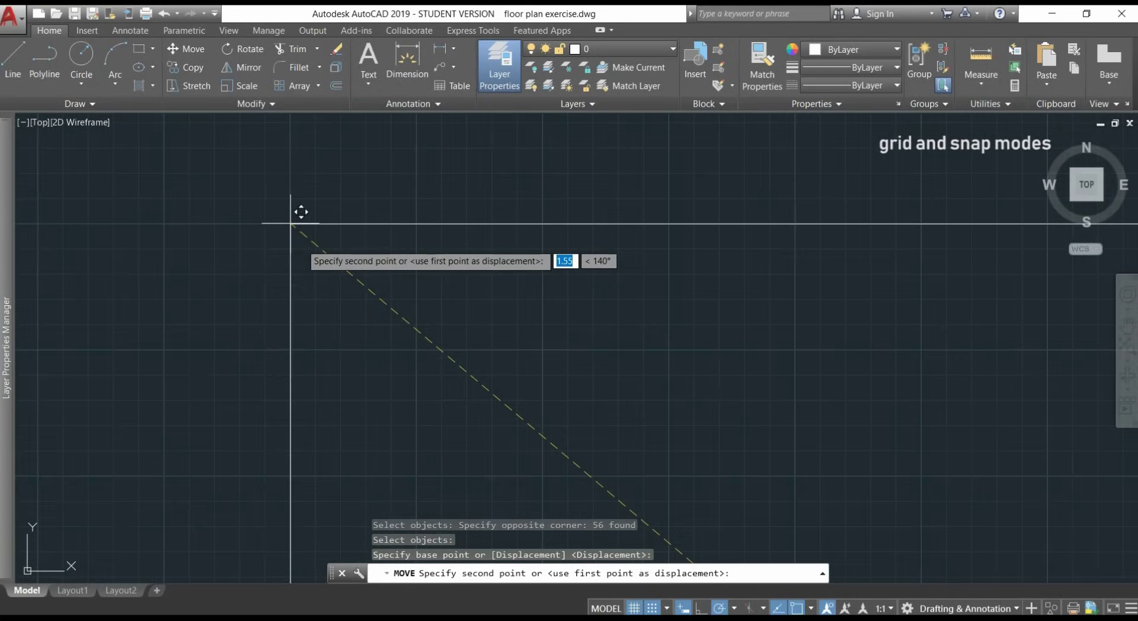
pyautogui.click(271, 191)
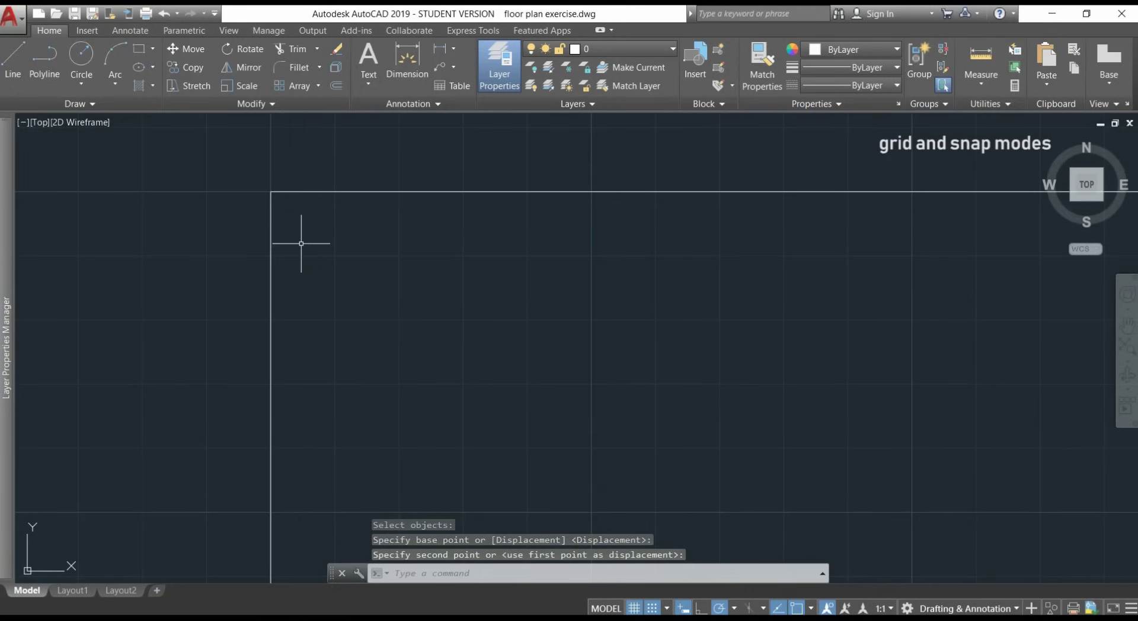
# Step: Examine the wall corners around the upper-left projection for alignment with the grid lines
pyautogui.scroll(-5, 301, 243)
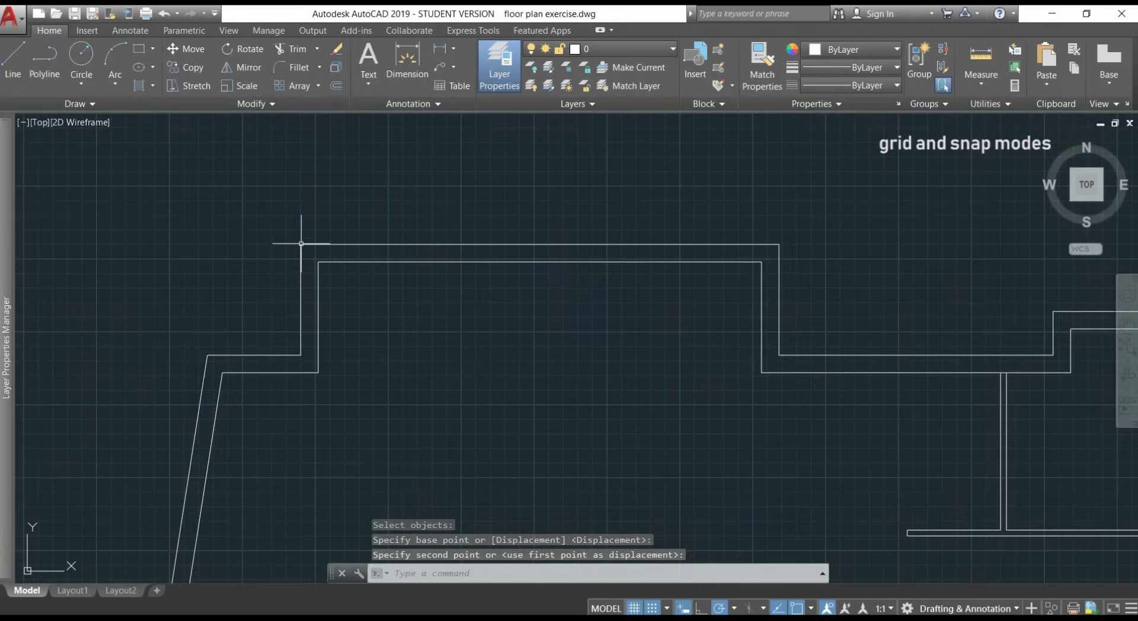
pyautogui.scroll(6, 771, 282)
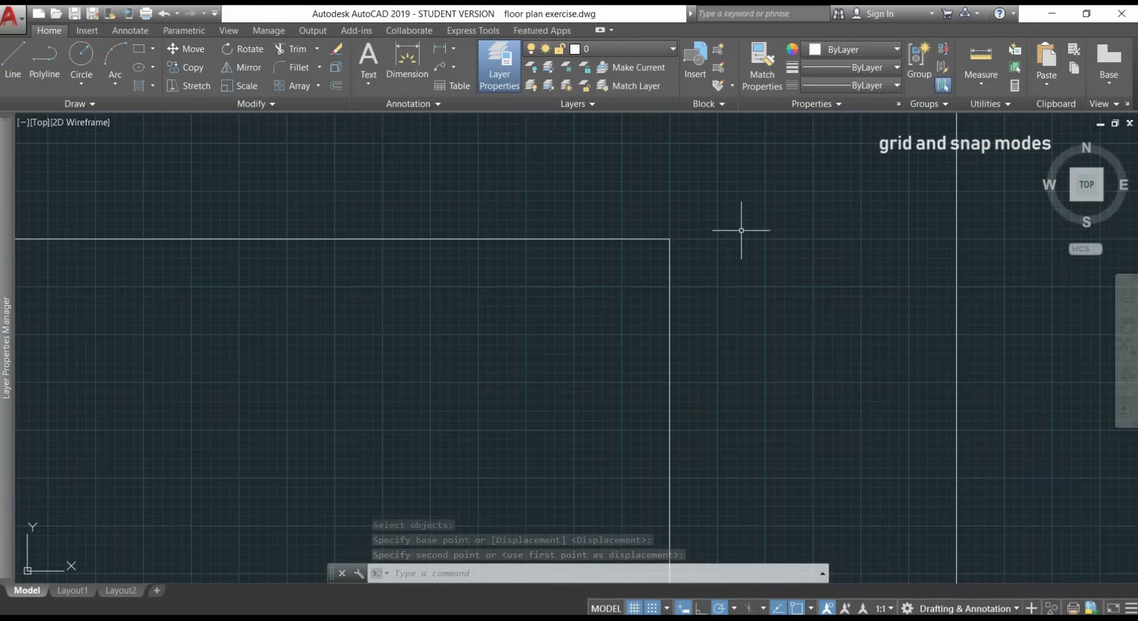
pyautogui.scroll(-4, 705, 246)
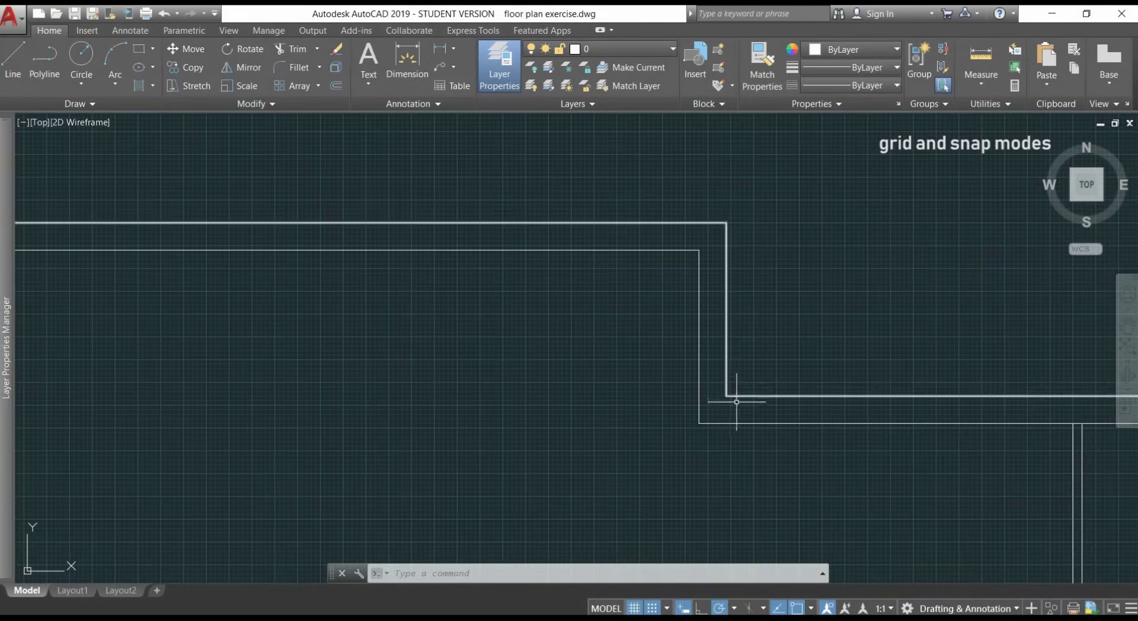
pyautogui.scroll(10, 740, 409)
pyautogui.scroll(-6, 739, 412)
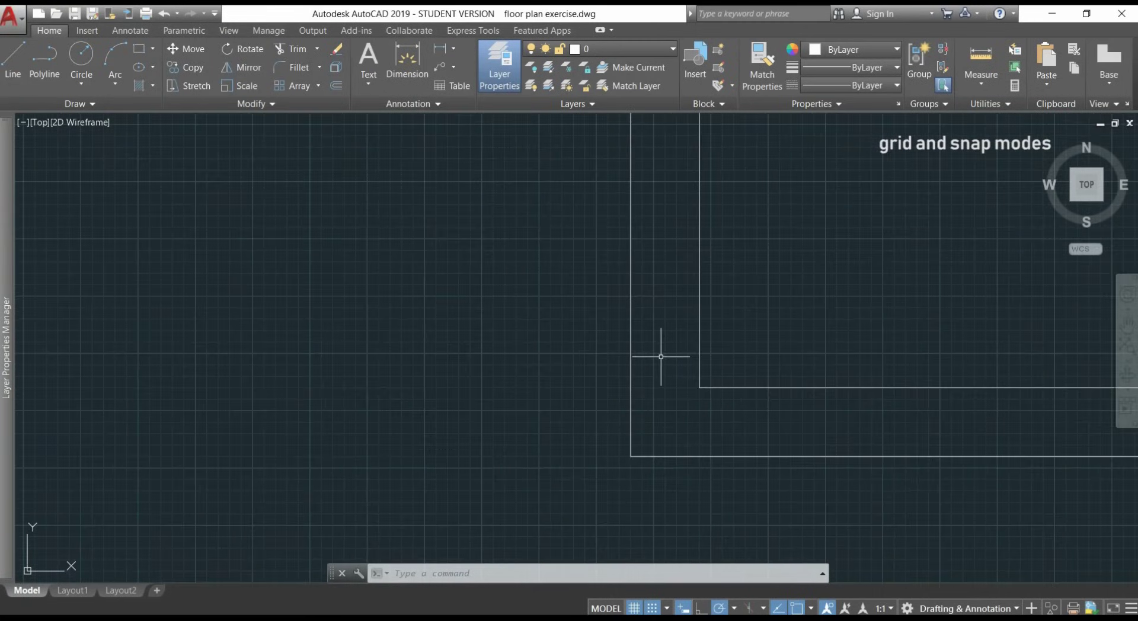
pyautogui.scroll(-6, 660, 356)
pyautogui.moveTo(826, 442); pyautogui.dragTo(593, 333, button='middle')
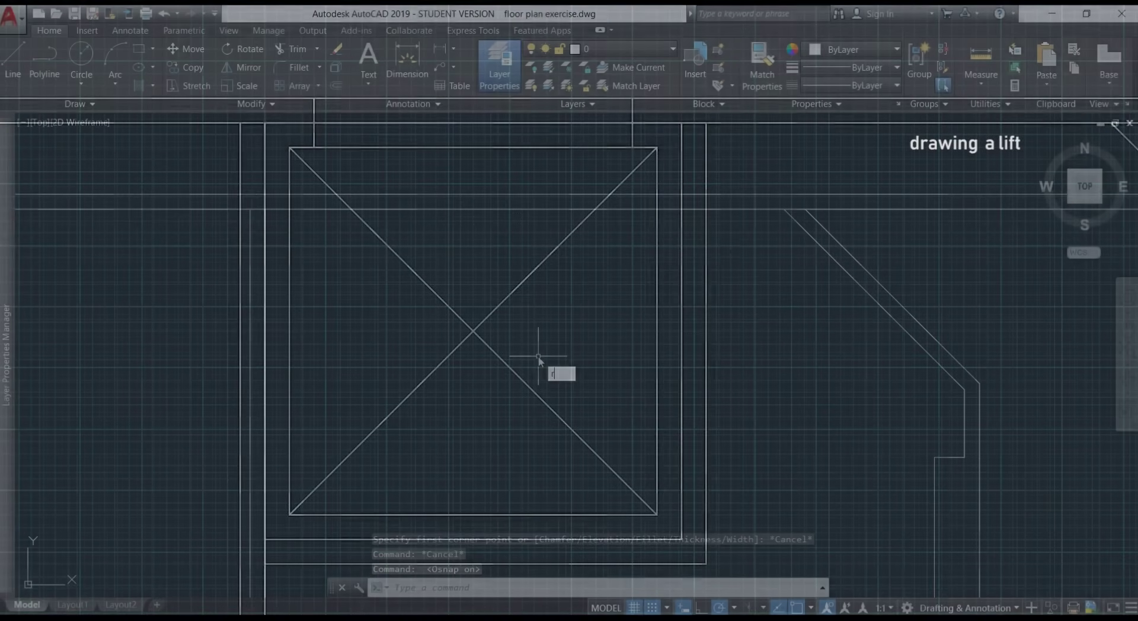
# Step: Draw a 1.8 by 1.8 m square for the lift's outer wall, extending right and down from the inner upper-left wall corner
pyautogui.write('REC')
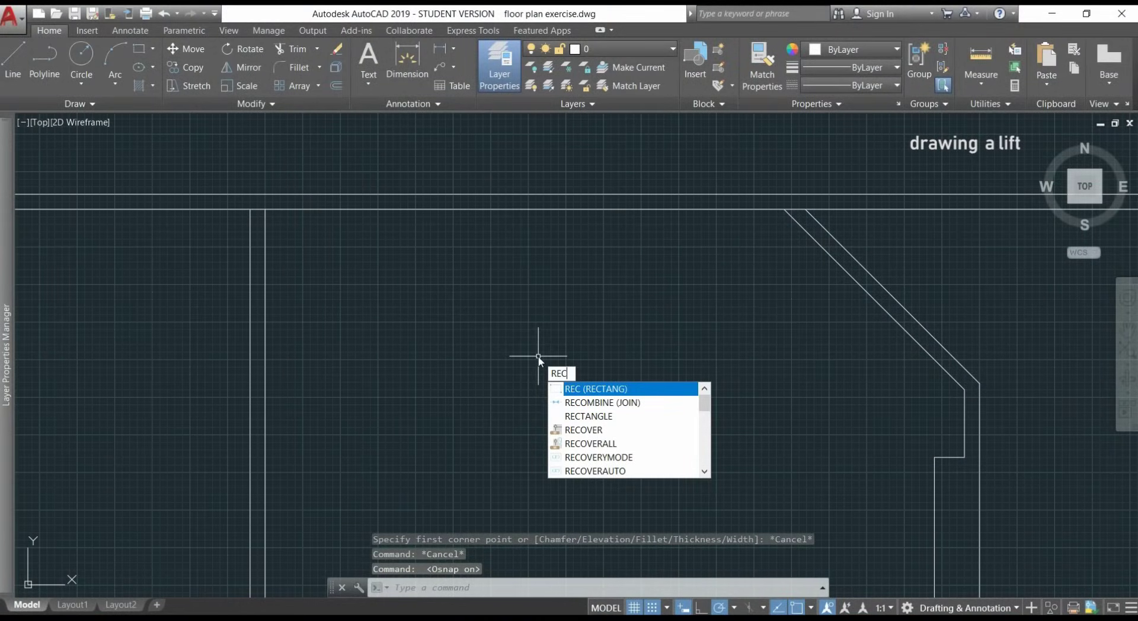
pyautogui.press('Return')
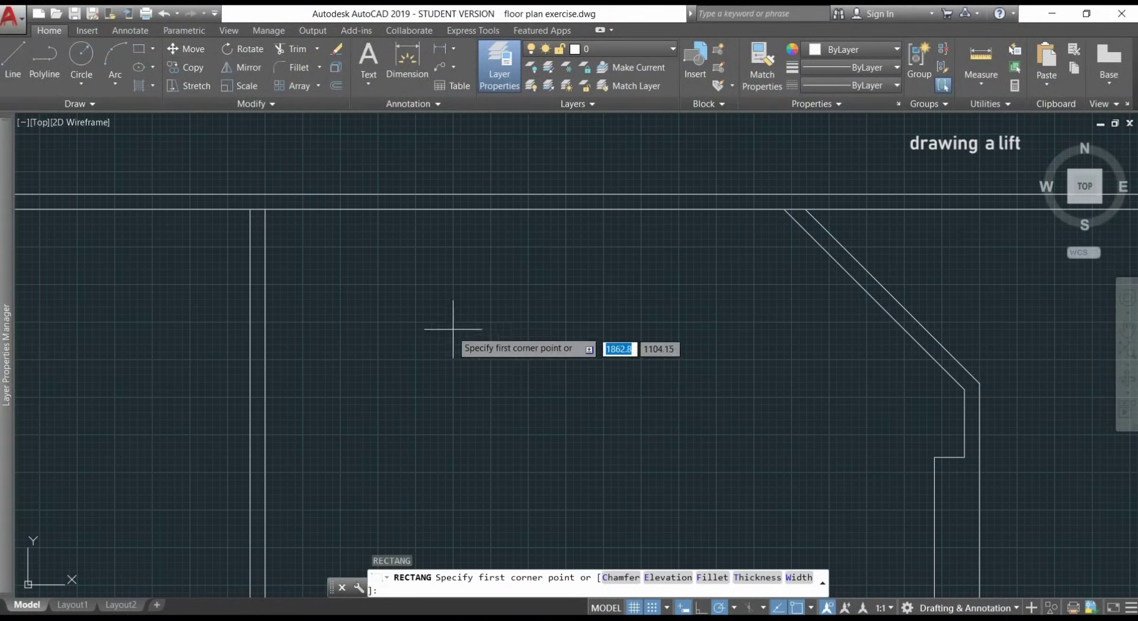
pyautogui.click(265, 208)
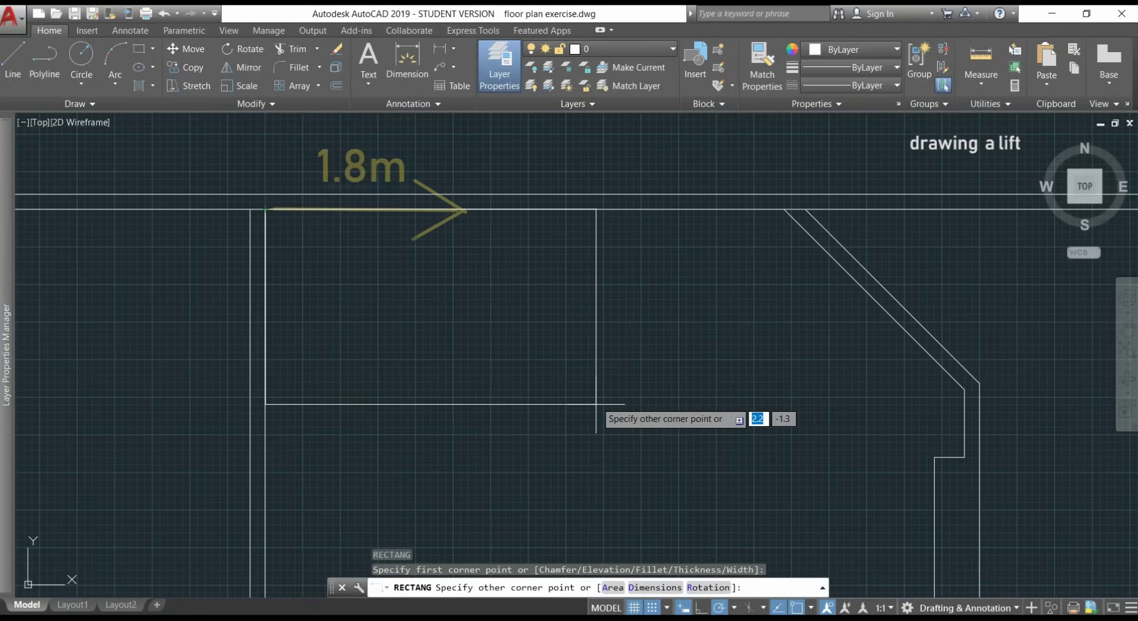
pyautogui.write('1.8')
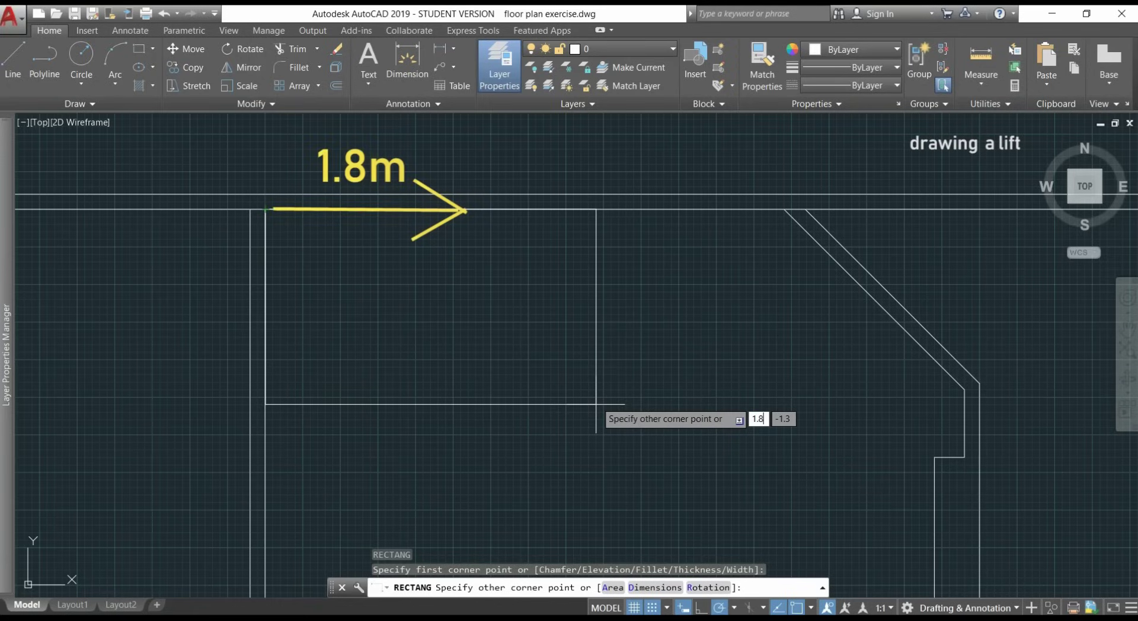
pyautogui.press('Tab')
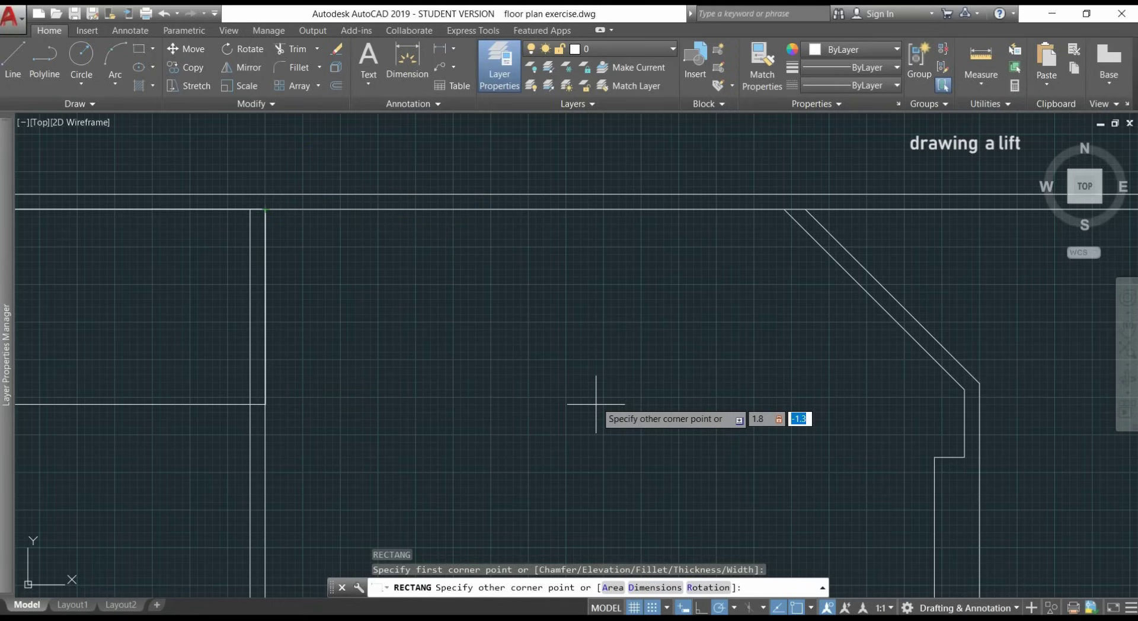
pyautogui.write('-')
pyautogui.press('BackSpace')
pyautogui.write('-')
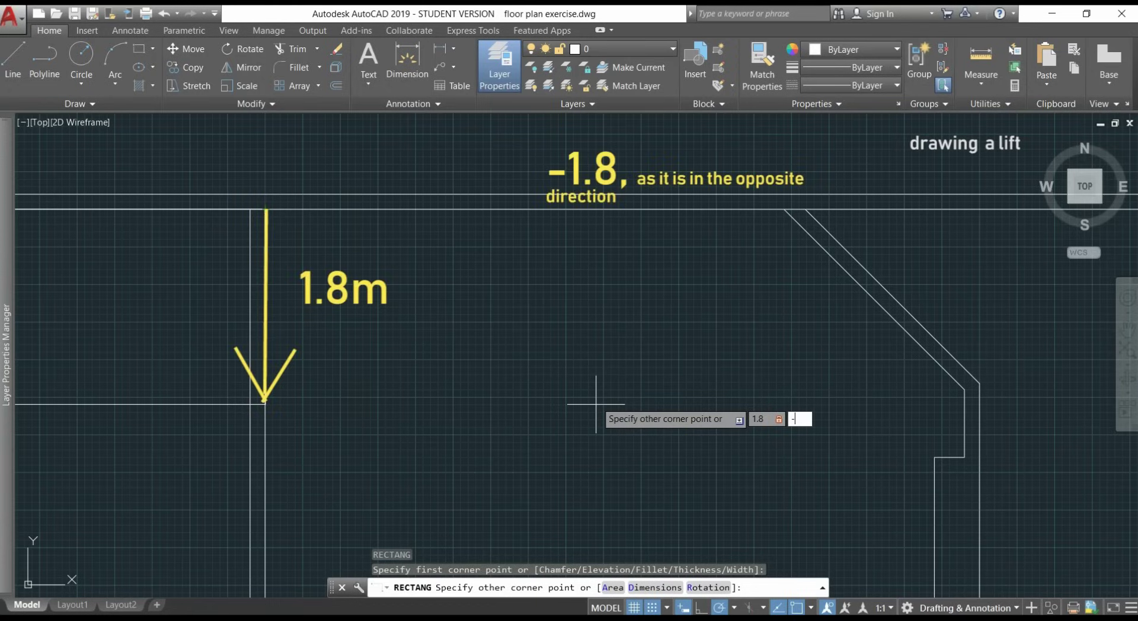
pyautogui.press('BackSpace')
pyautogui.write('-1.8')
pyautogui.press('Return')
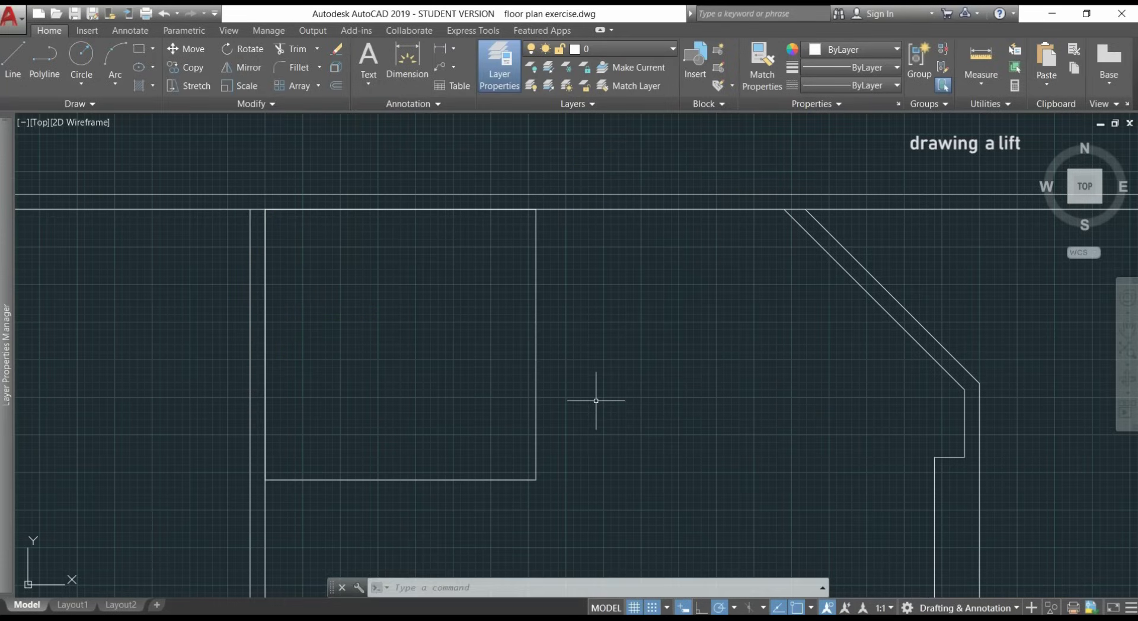
# Step: Draw a 1.7 by 1.7 m square for the lift shaft's inner face, starting from the same upper-left wall corner
pyautogui.press('Return')
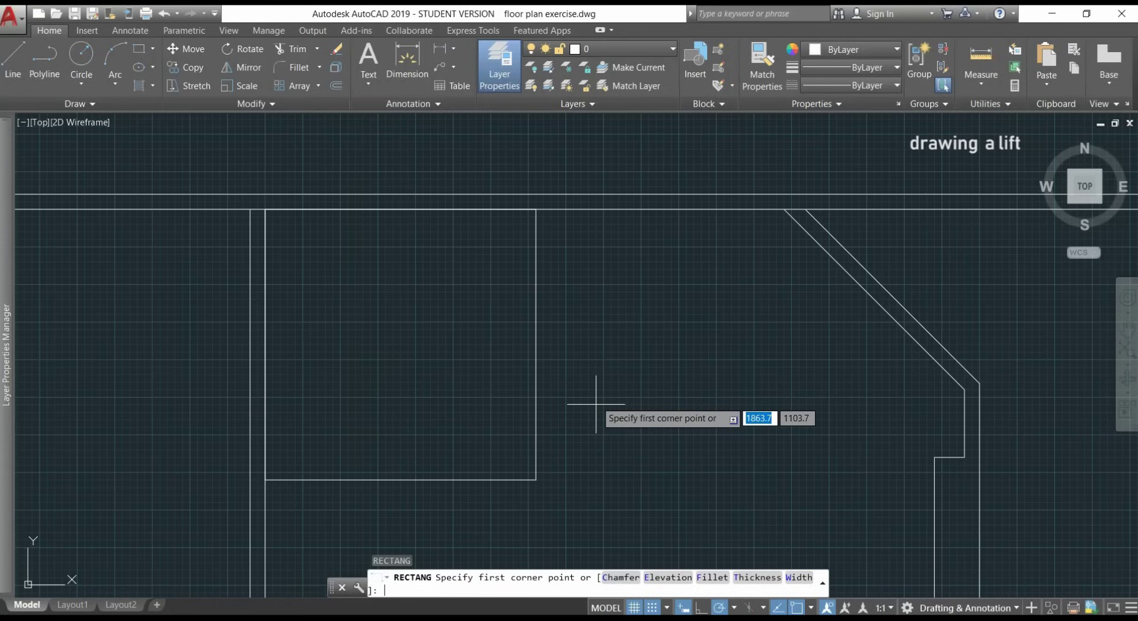
pyautogui.click(265, 209)
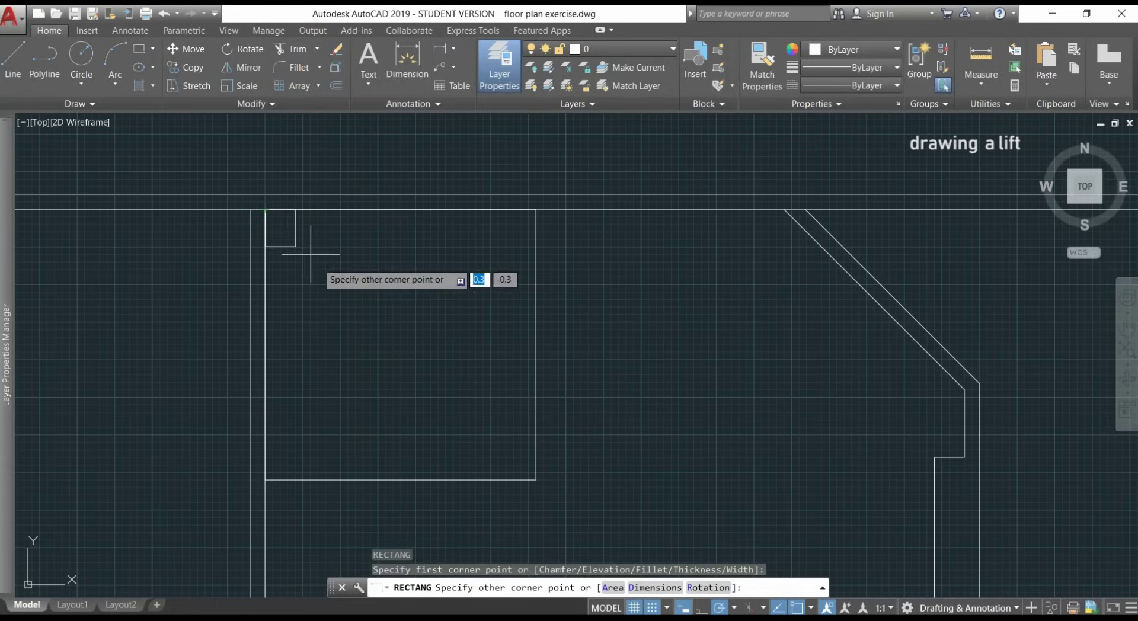
pyautogui.scroll(5, 476, 447)
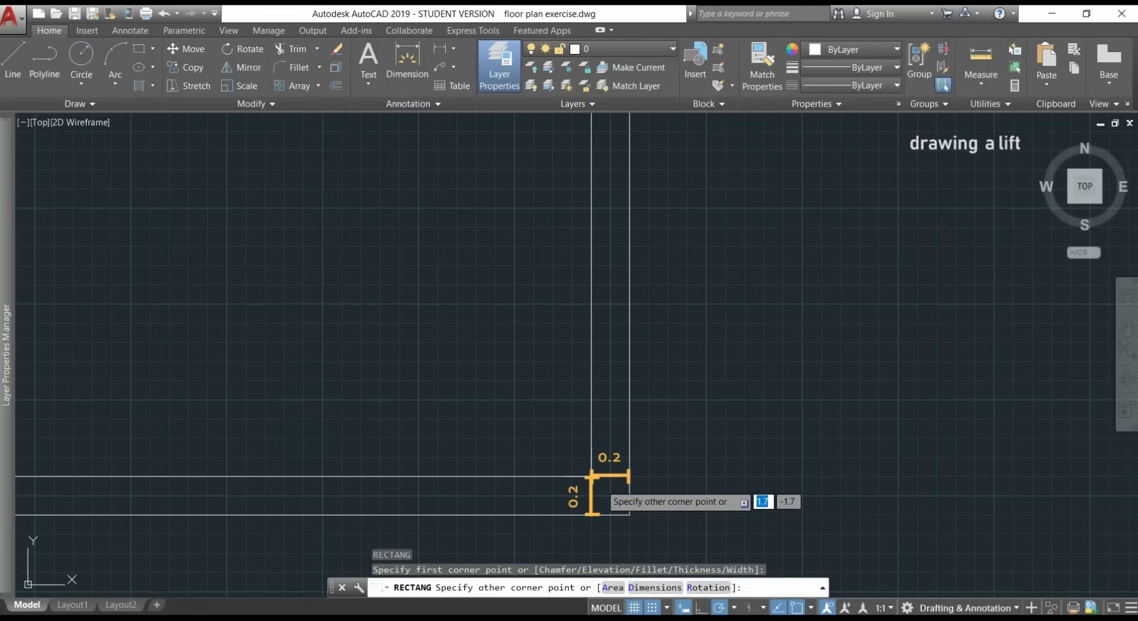
pyautogui.press('Return')
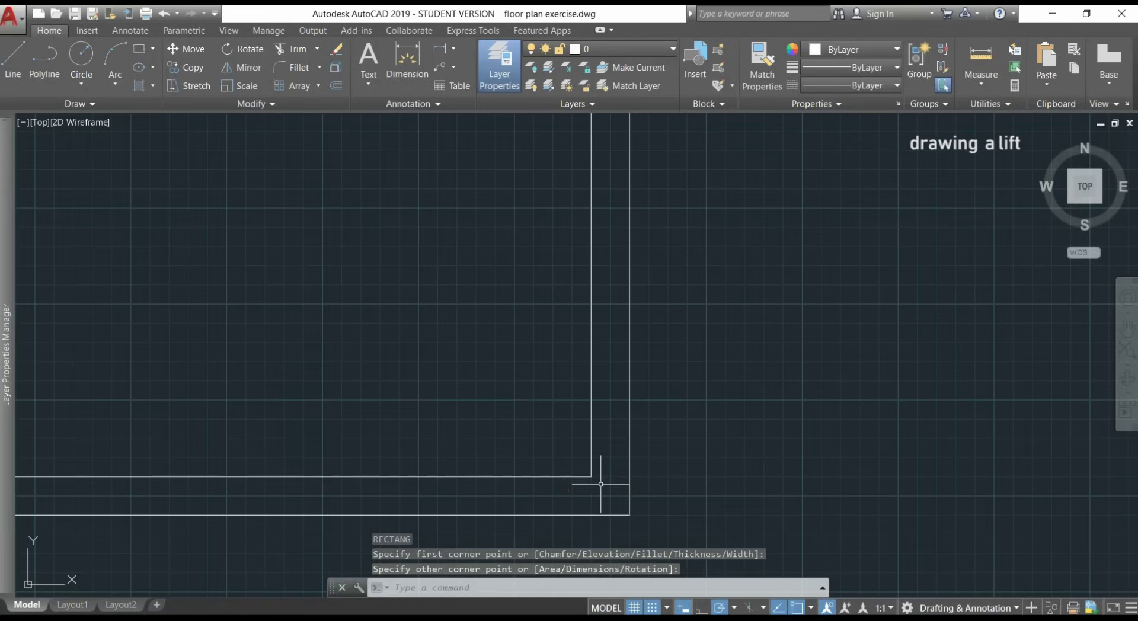
pyautogui.scroll(-2, 600, 484)
pyautogui.scroll(-2, 599, 486)
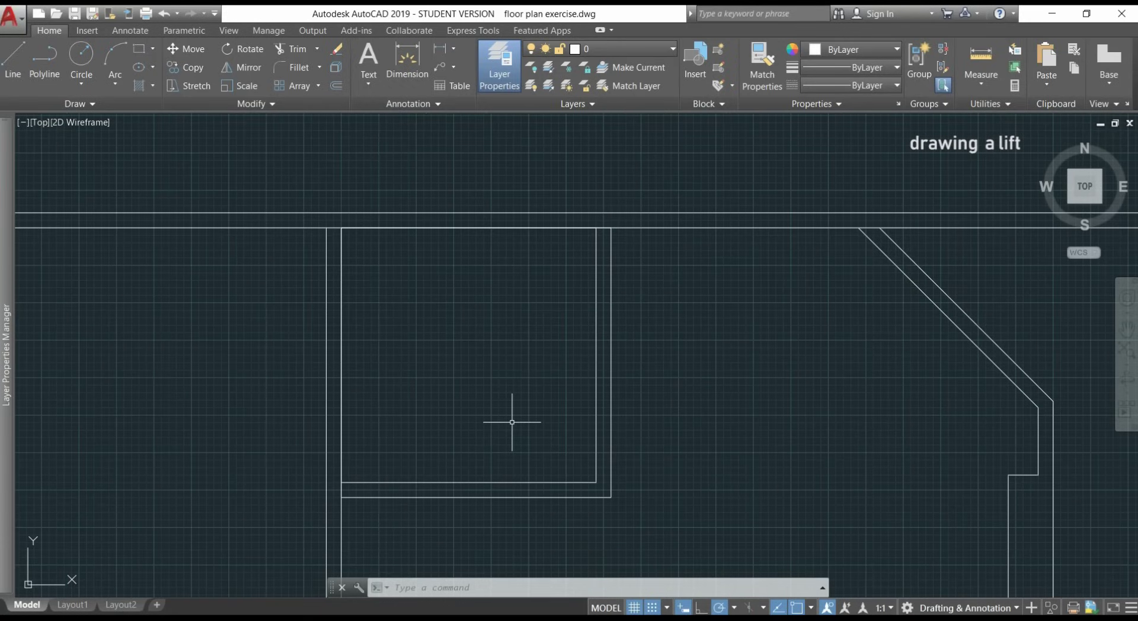
# Step: Draw the lift car as a rectangle about 1.5 m square inside the shaft, inset about 0.1 m from each inner face
pyautogui.write('rec')
pyautogui.press('Return')
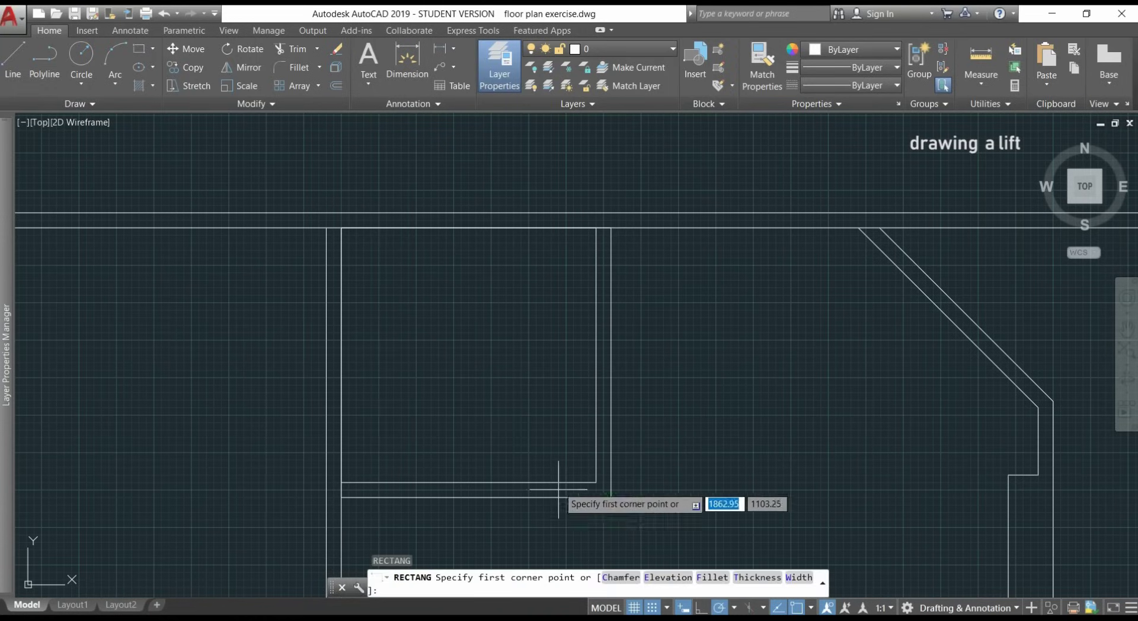
pyautogui.scroll(4, 585, 474)
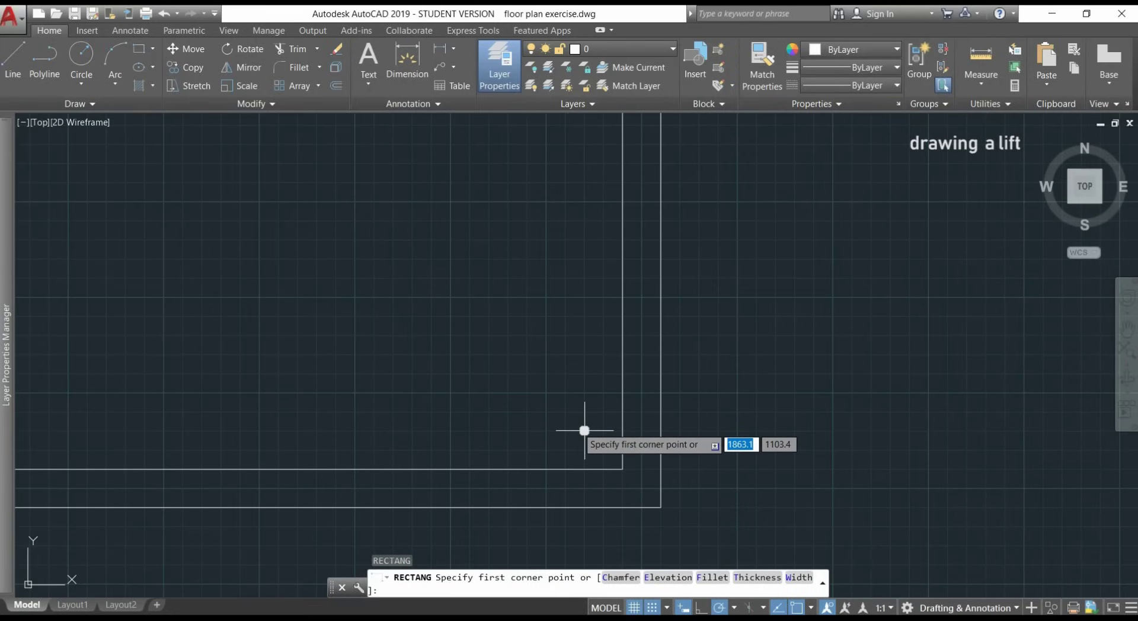
pyautogui.click(584, 431)
pyautogui.scroll(-5, 580, 391)
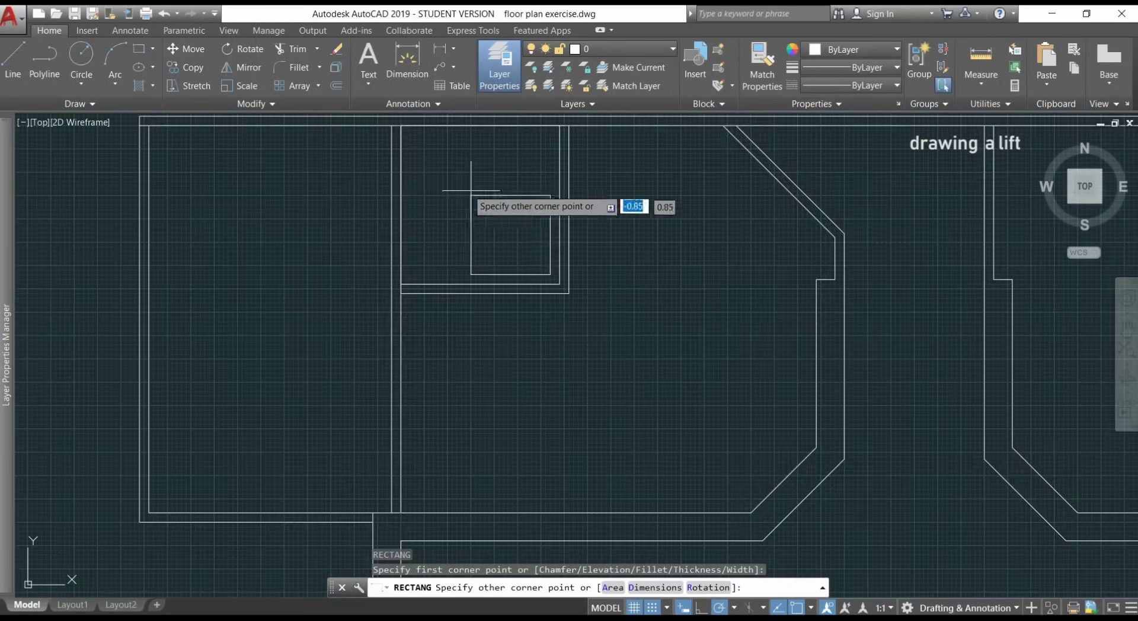
pyautogui.scroll(5, 452, 175)
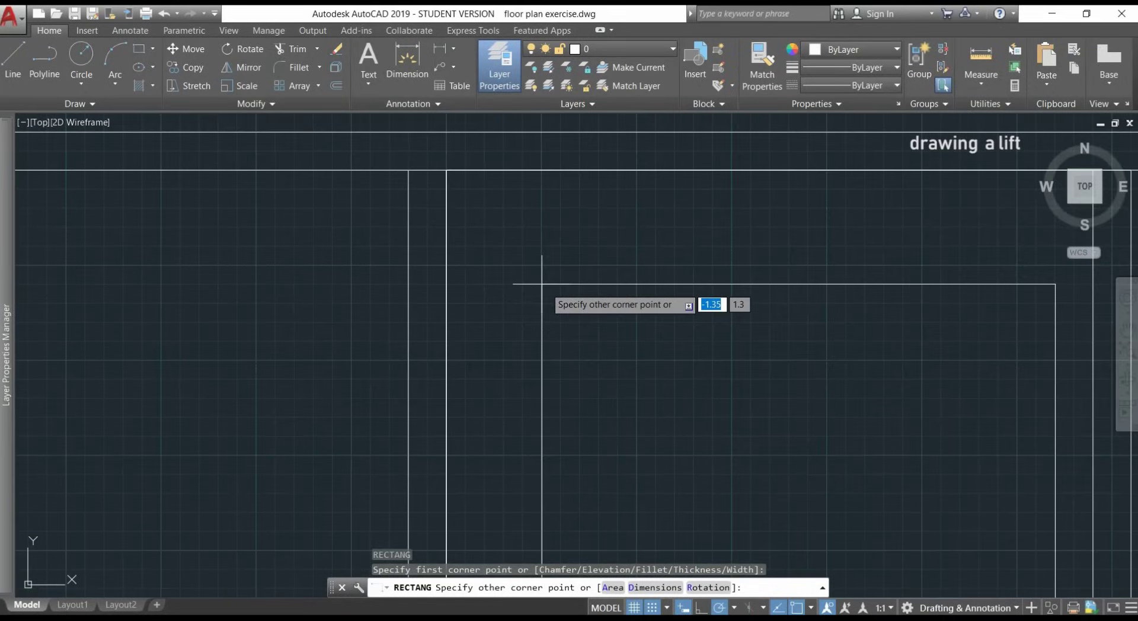
pyautogui.click(485, 208)
pyautogui.scroll(-3, 458, 220)
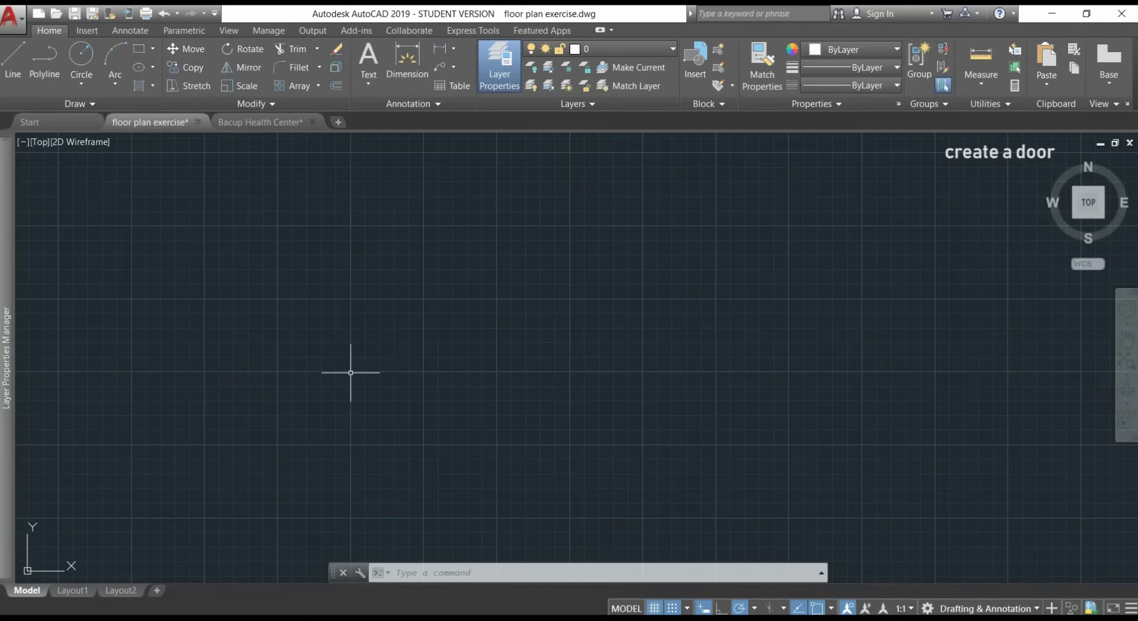
# Step: Draw a rectangle 0.05 m wide and 0.1 m high in an empty area of the drawing as the first door piece
pyautogui.write('REC')
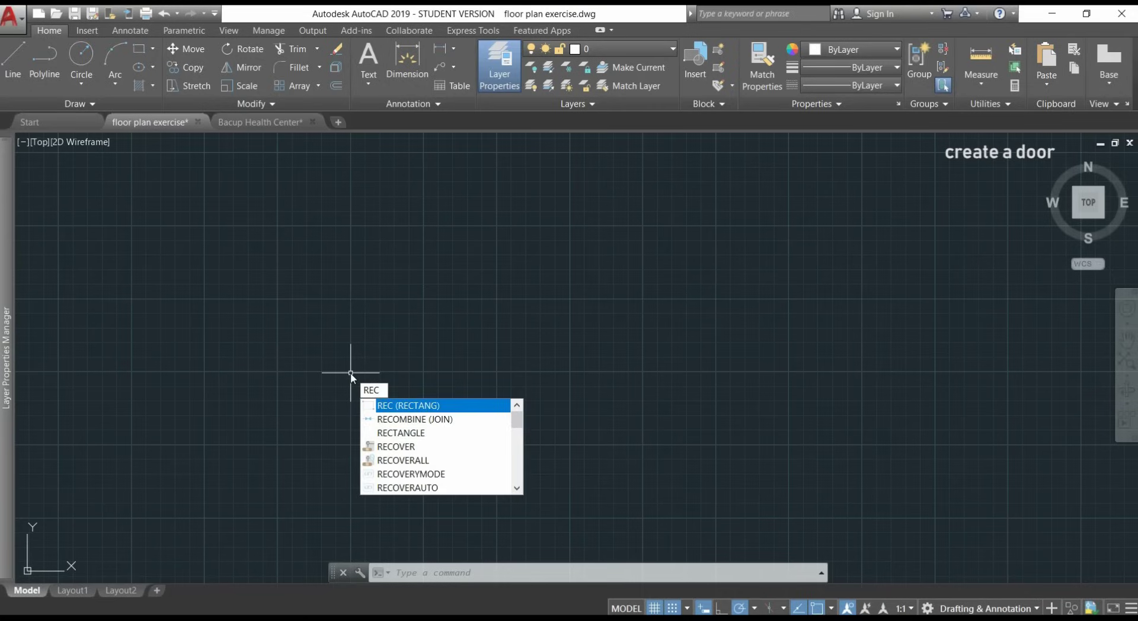
pyautogui.press('Return')
pyautogui.scroll(1, 348, 371)
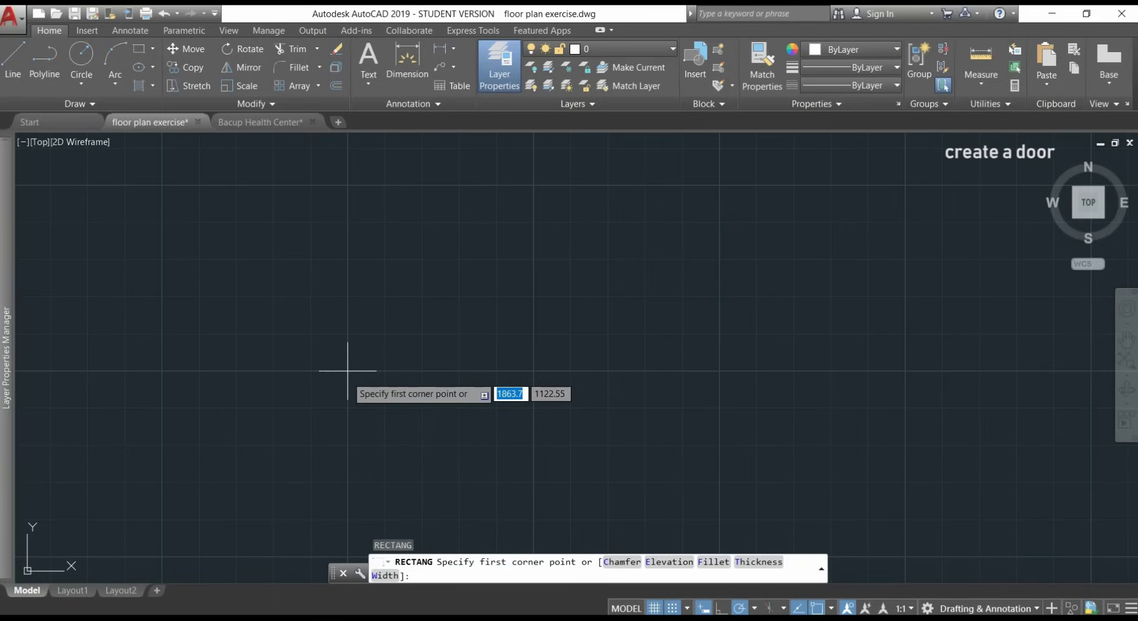
pyautogui.click(347, 371)
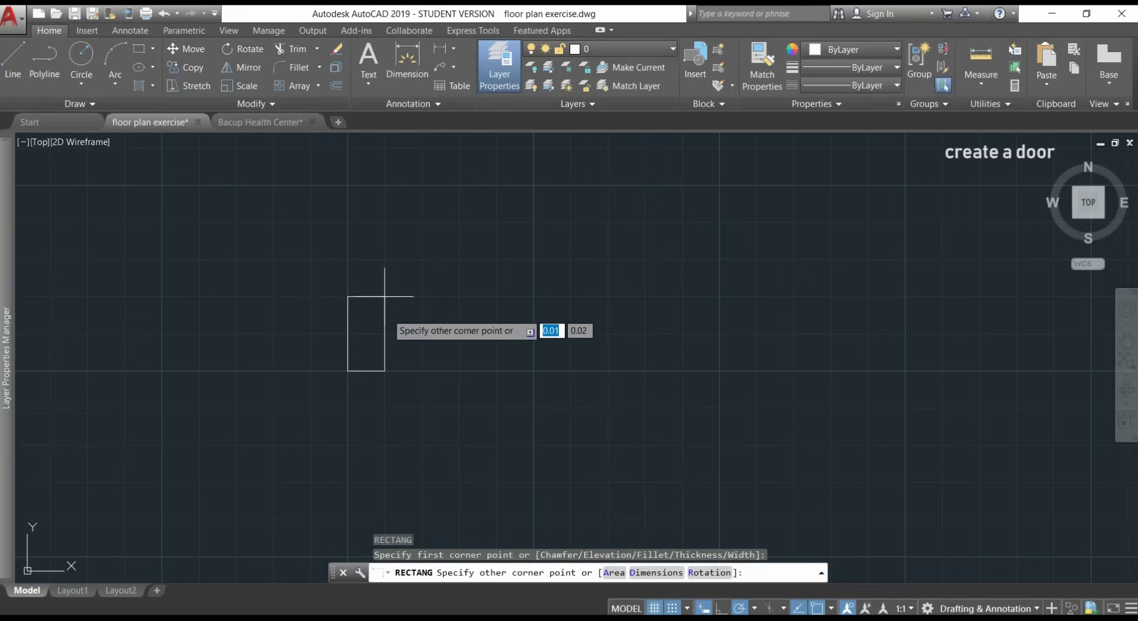
pyautogui.scroll(-2, 384, 308)
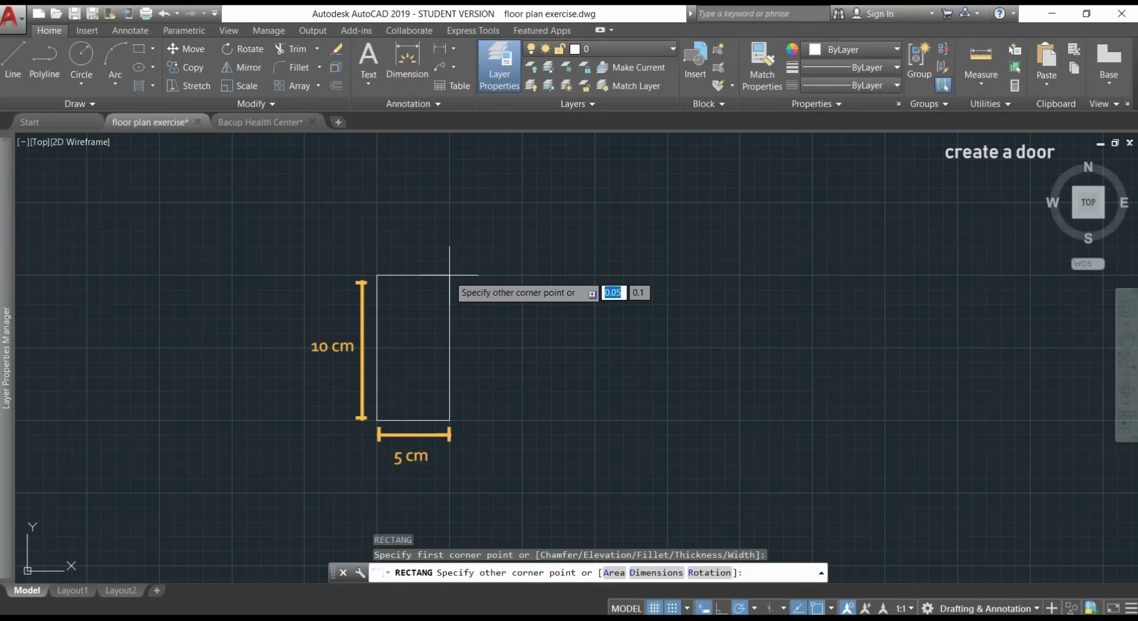
pyautogui.click(450, 275)
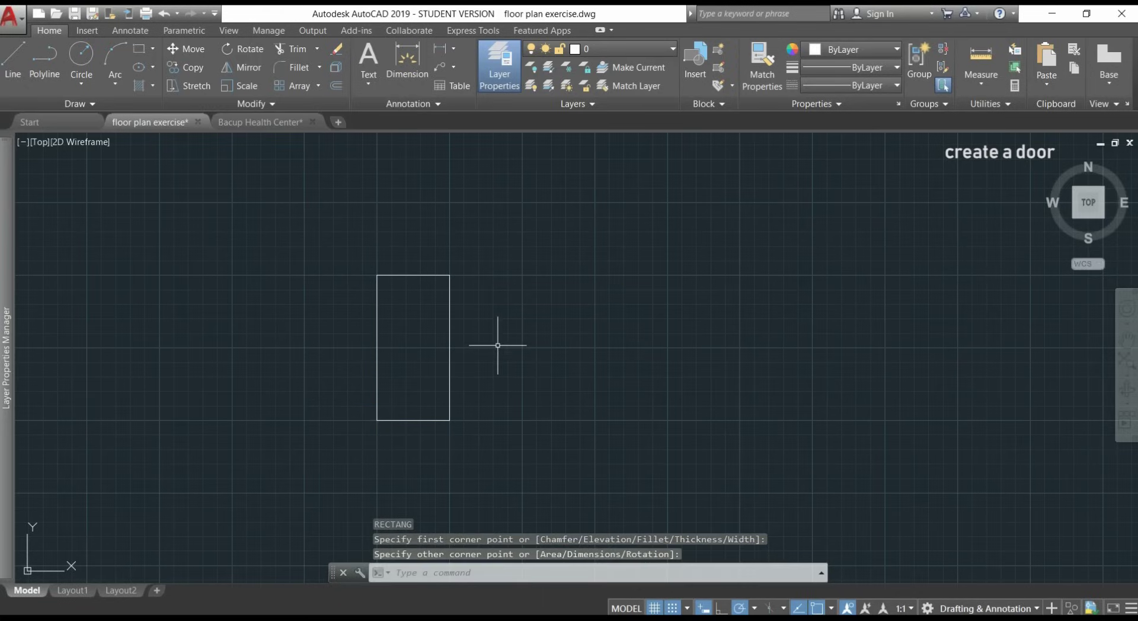
# Step: Start a copy operation for the 0.05 by 0.1 m door rectangle
pyautogui.scroll(-4, 494, 346)
pyautogui.moveTo(621, 338); pyautogui.dragTo(621, 338, button='middle')
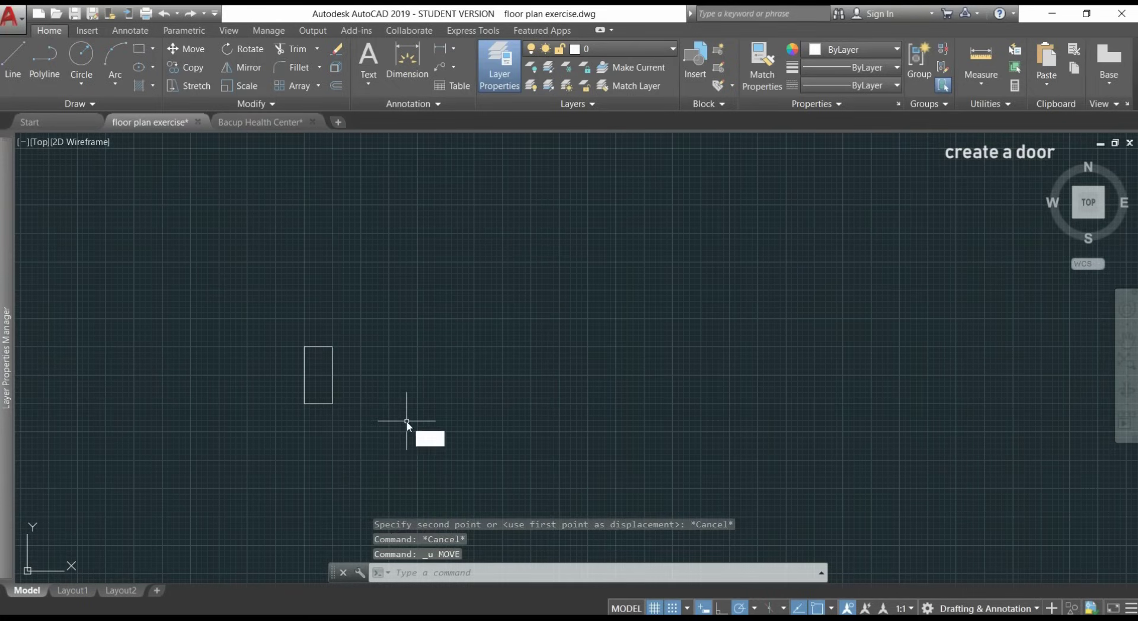
pyautogui.write('CO')
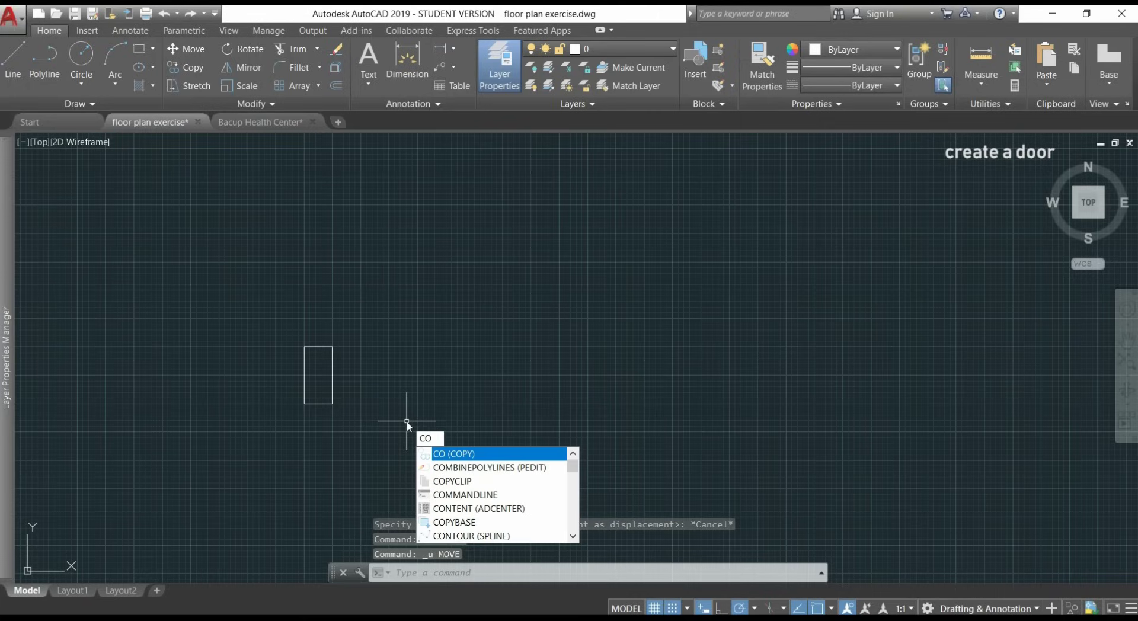
pyautogui.press('Return')
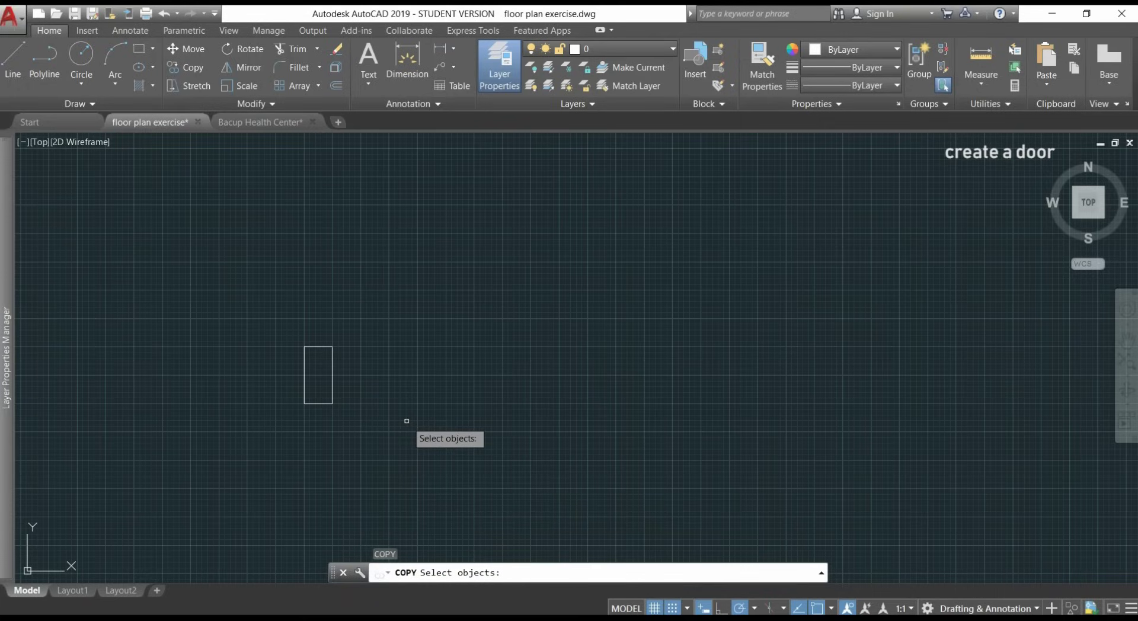
# Step: Copy the small door jamb rectangle 0.95 m horizontally to the right, using its lower-left corner as base point
pyautogui.click(406, 421)
pyautogui.click(261, 329)
pyautogui.press('Return')
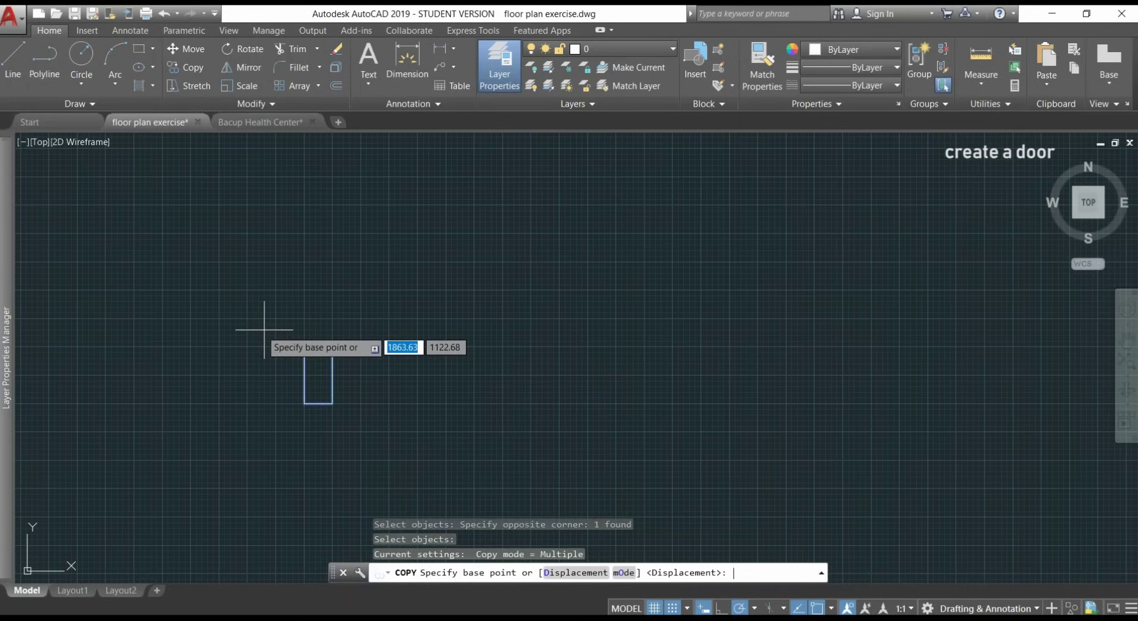
pyautogui.scroll(3, 294, 376)
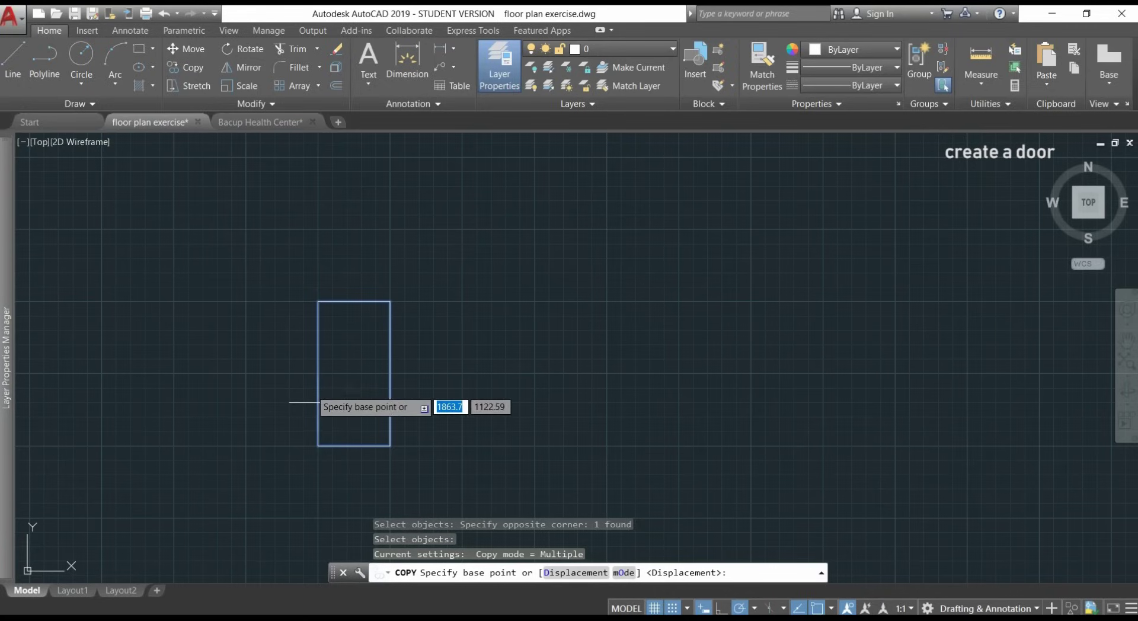
pyautogui.click(318, 446)
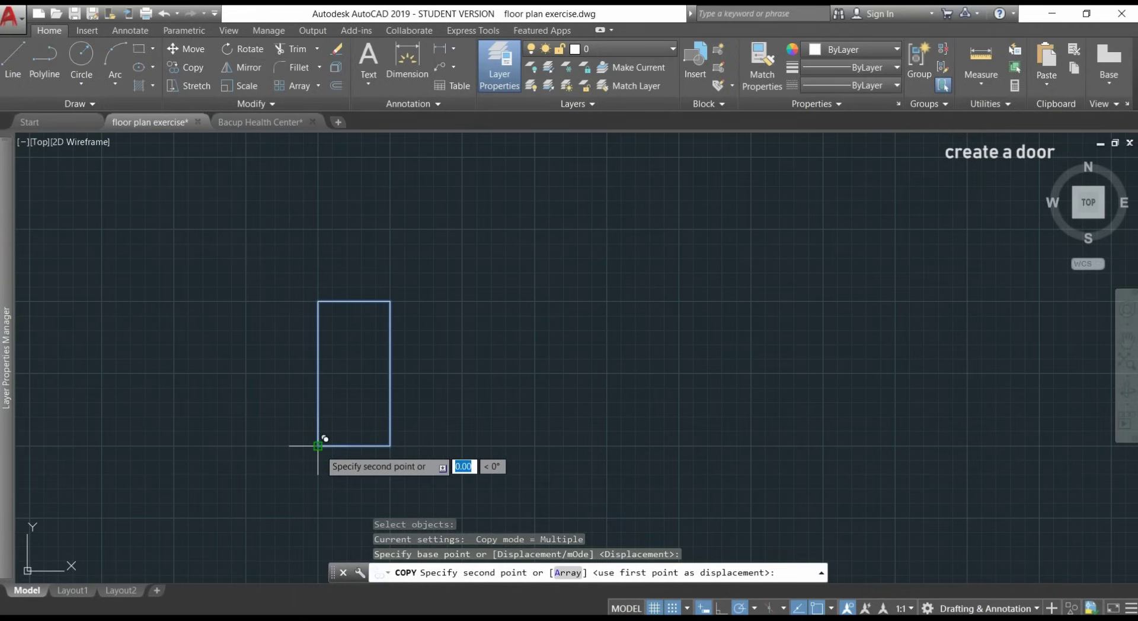
pyautogui.scroll(-3, 481, 444)
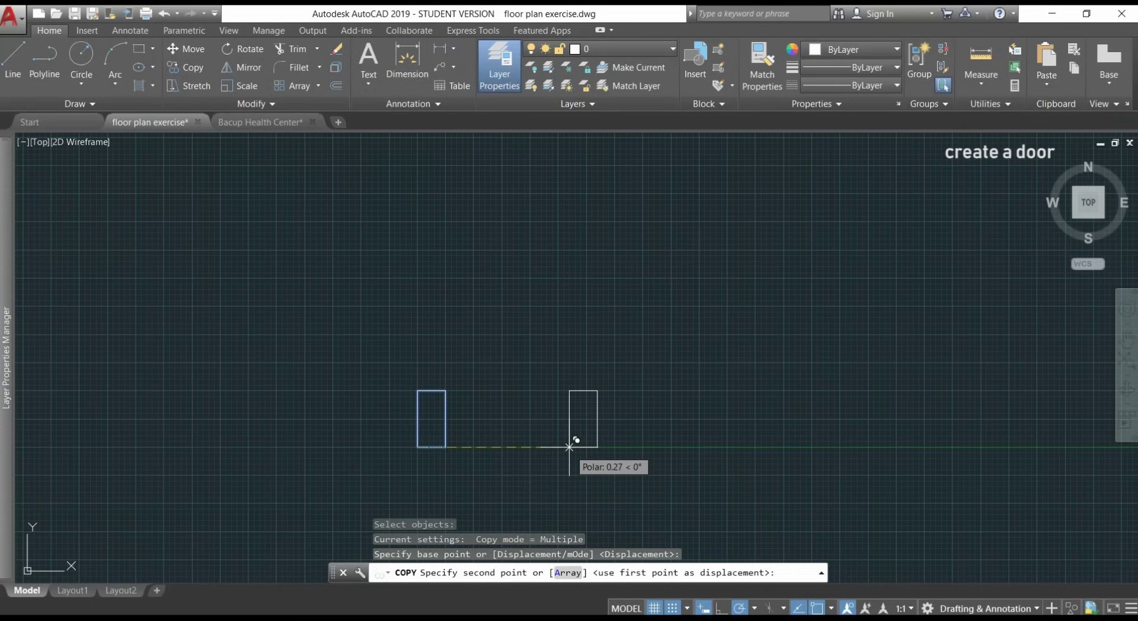
pyautogui.write('0.')
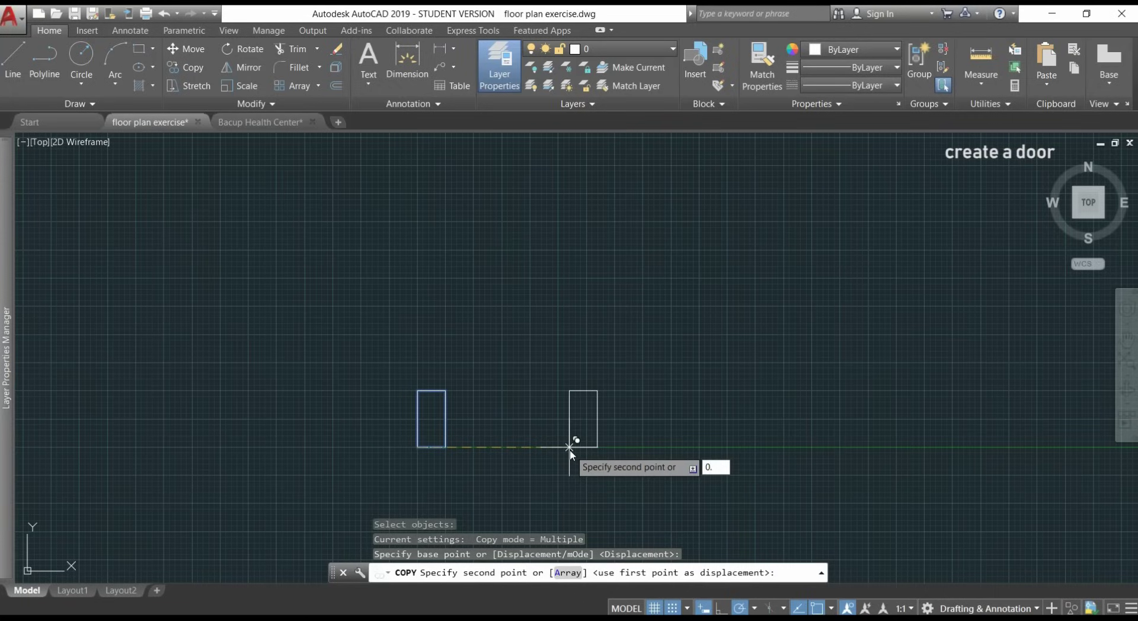
pyautogui.write('95')
pyautogui.press('Return')
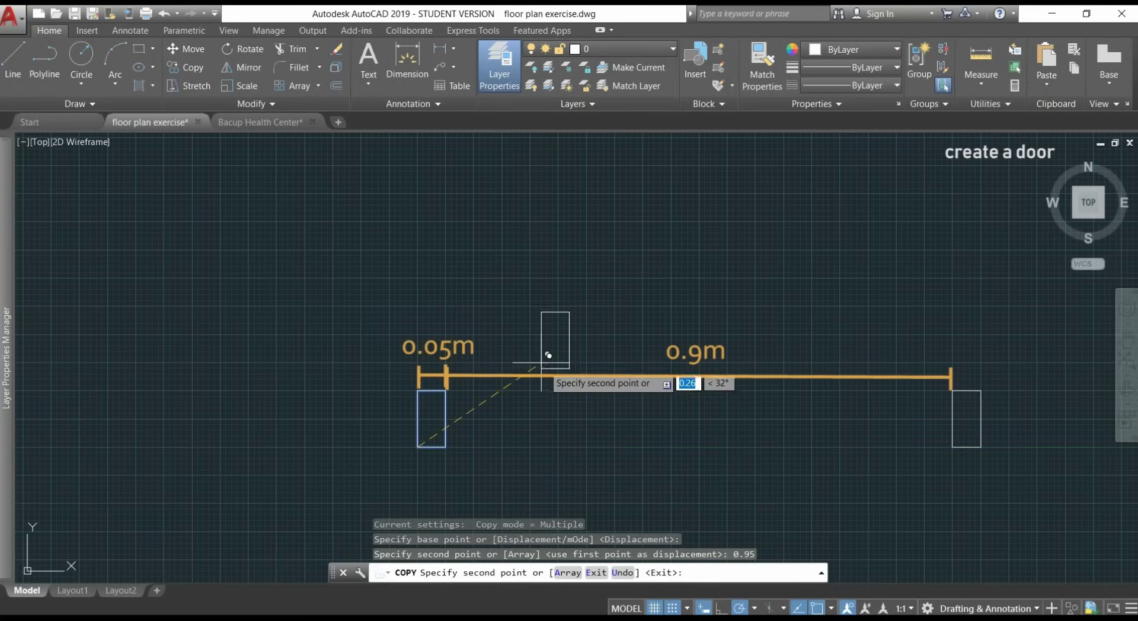
pyautogui.press('Escape')
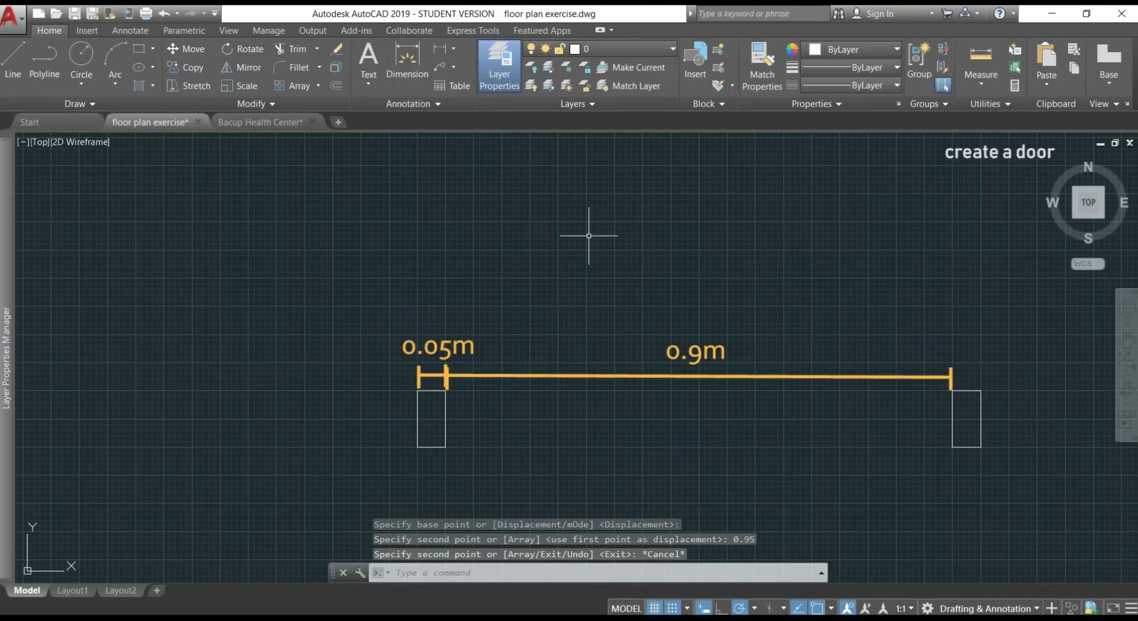
# Step: Draw a vertical line 0.9 m long upward from the upper-right corner of the left jamb as the door leaf
pyautogui.moveTo(589, 237); pyautogui.dragTo(495, 265, button='middle')
pyautogui.write('l')
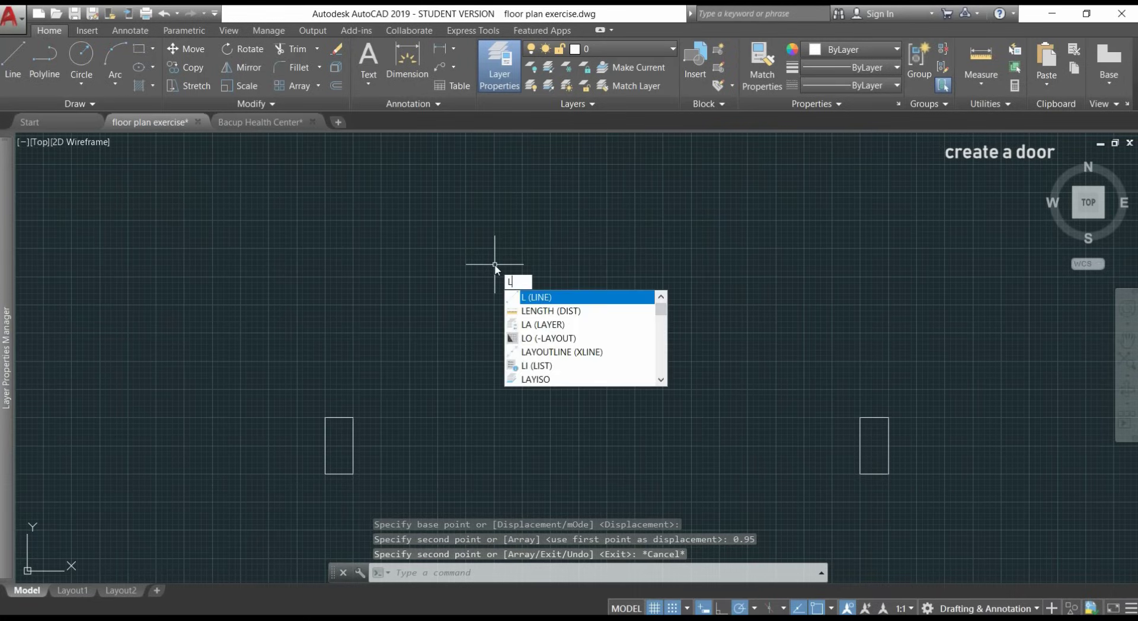
pyautogui.press('Return')
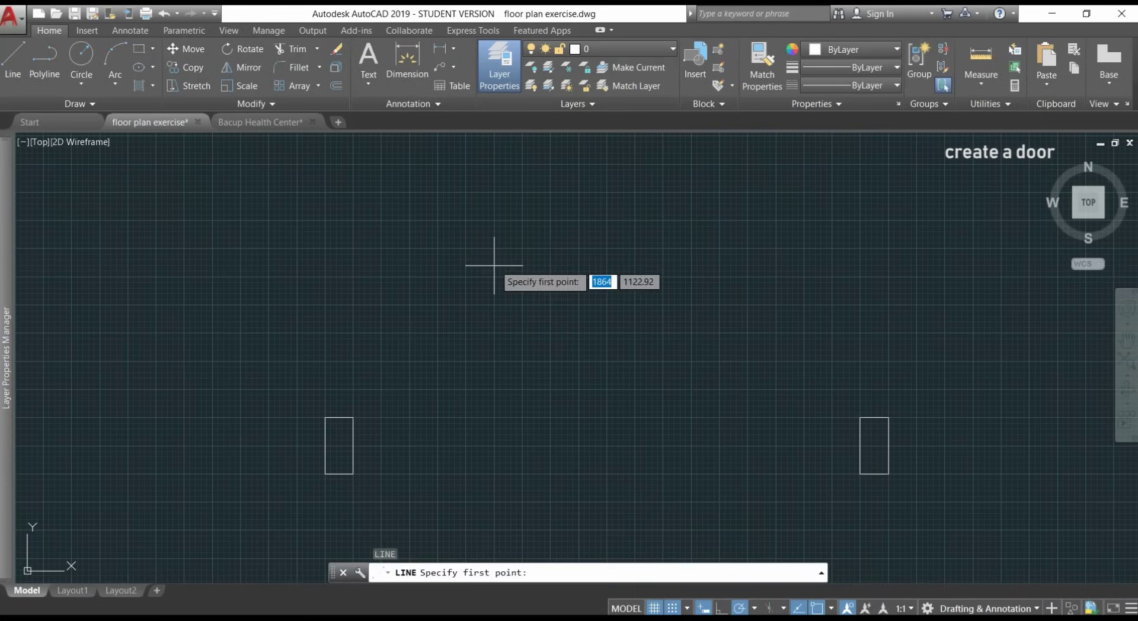
pyautogui.click(353, 417)
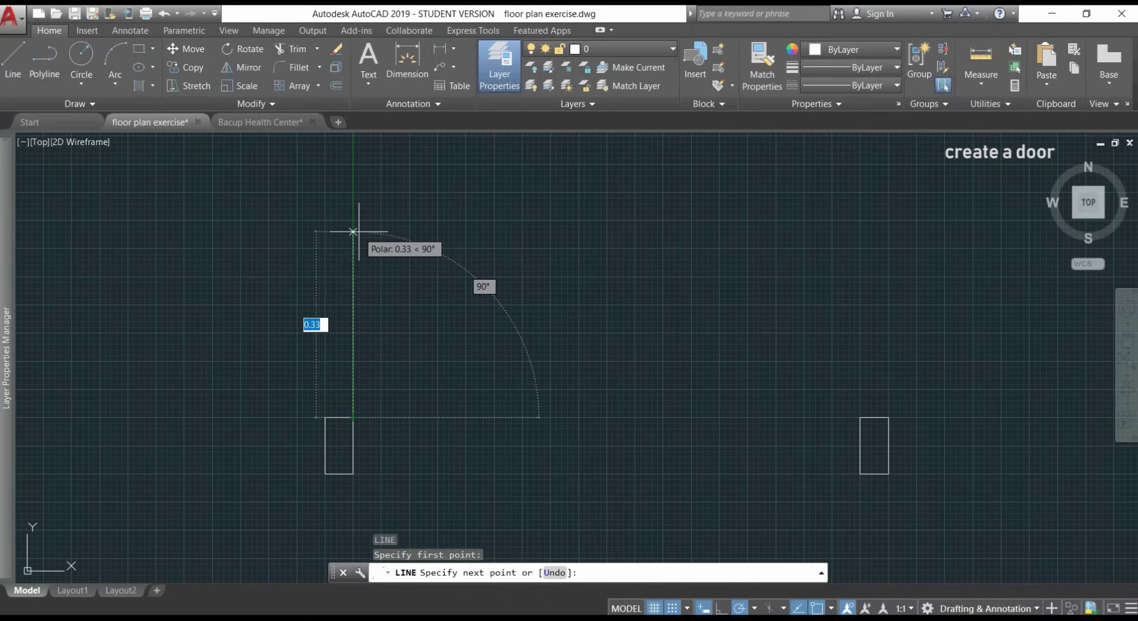
pyautogui.write('0.')
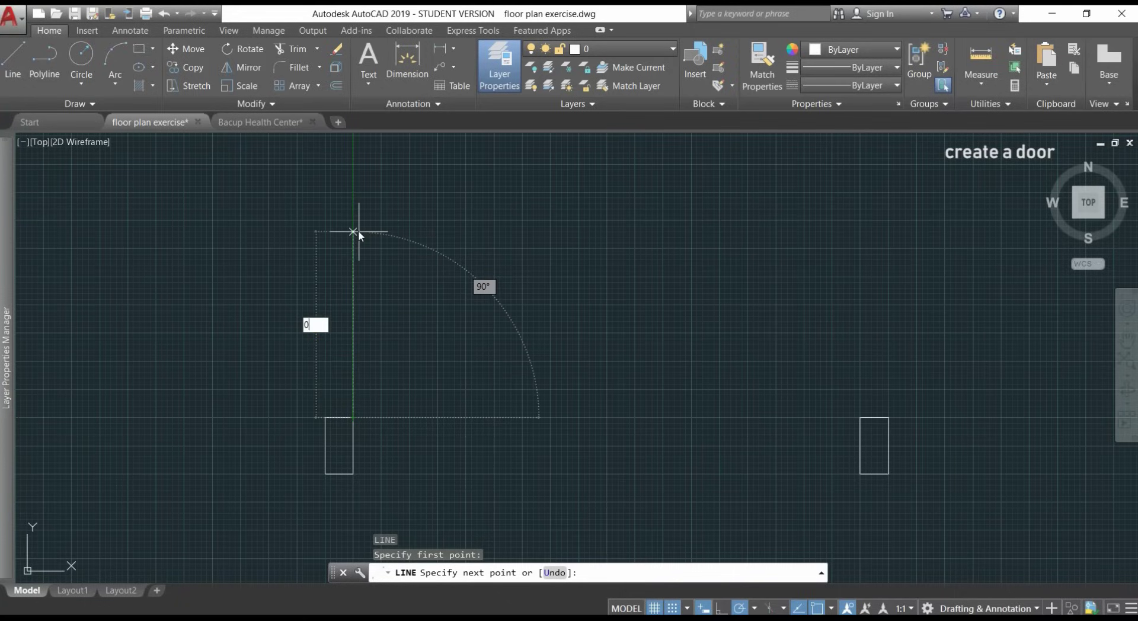
pyautogui.write('9')
pyautogui.press('Return')
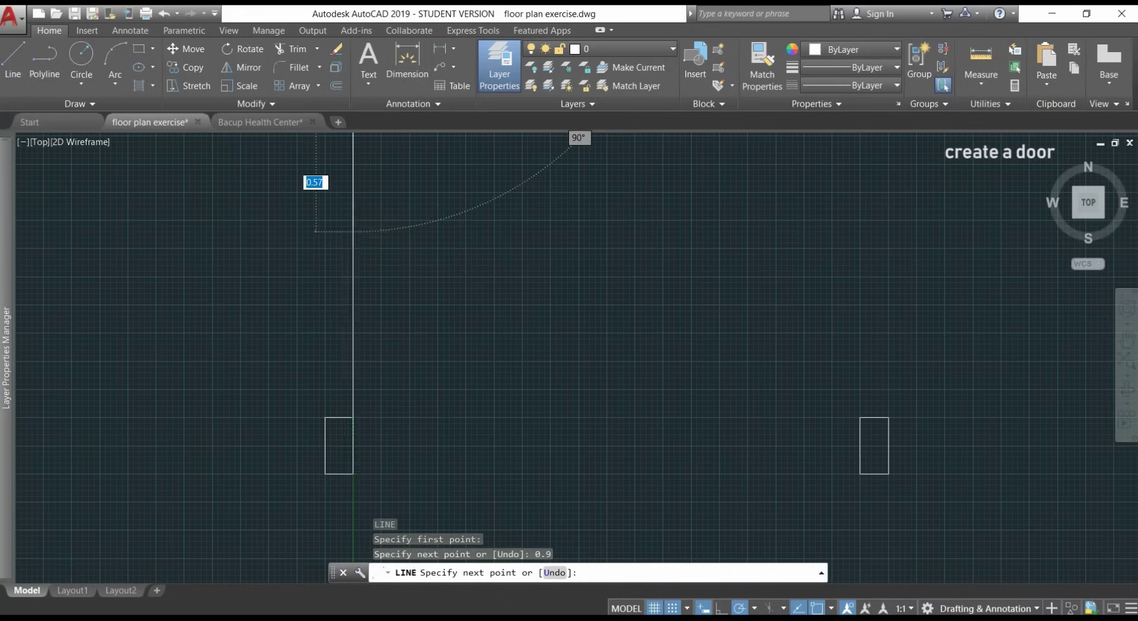
pyautogui.scroll(-4, 355, 232)
pyautogui.moveTo(432, 203)
pyautogui.mouseDown(button='middle')
pyautogui.moveTo(460, 297)
pyautogui.moveTo(504, 301)
pyautogui.mouseUp(button='middle')
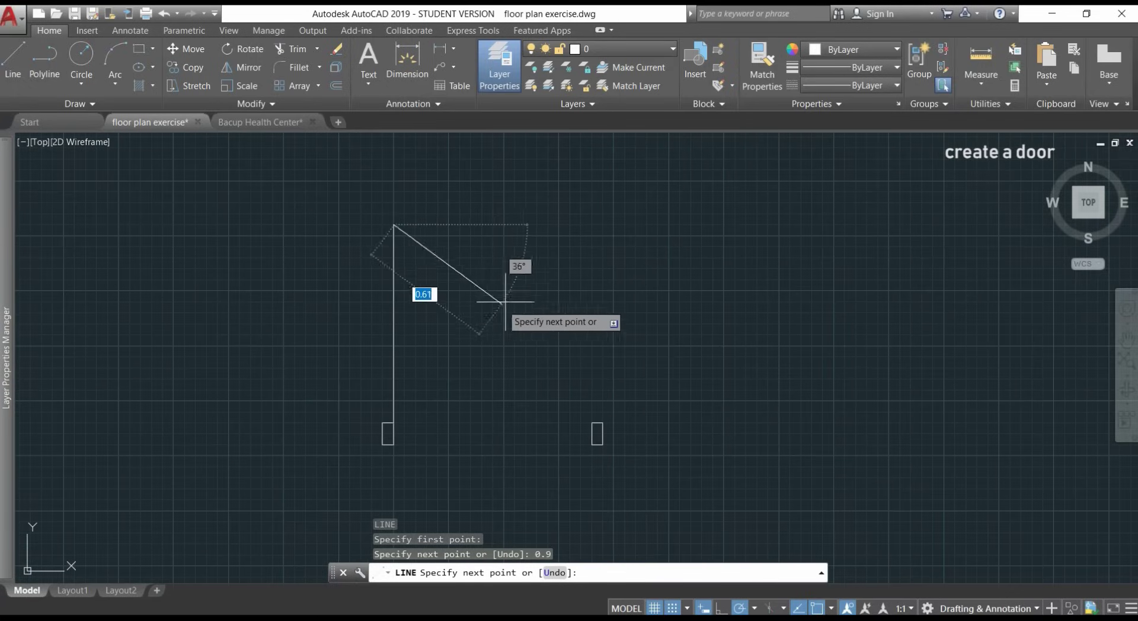
pyautogui.press('Escape')
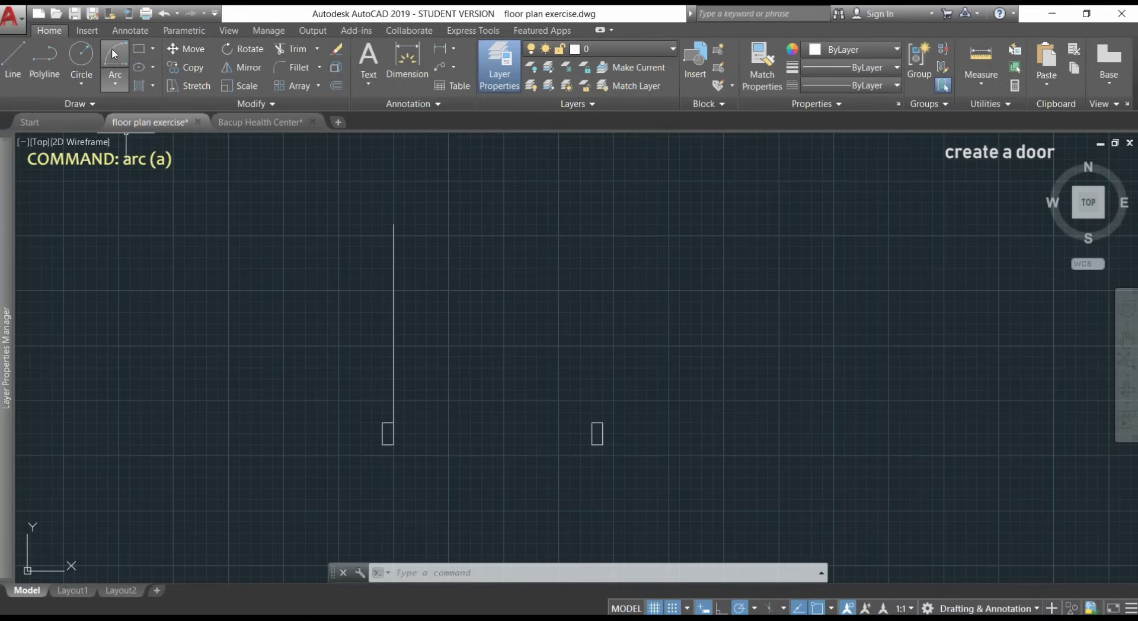
# Step: Draw a Start, Center, End arc from the right jamb's upper-left corner, centred on the leaf's lower end, to the leaf's upper end
pyautogui.click(115, 86)
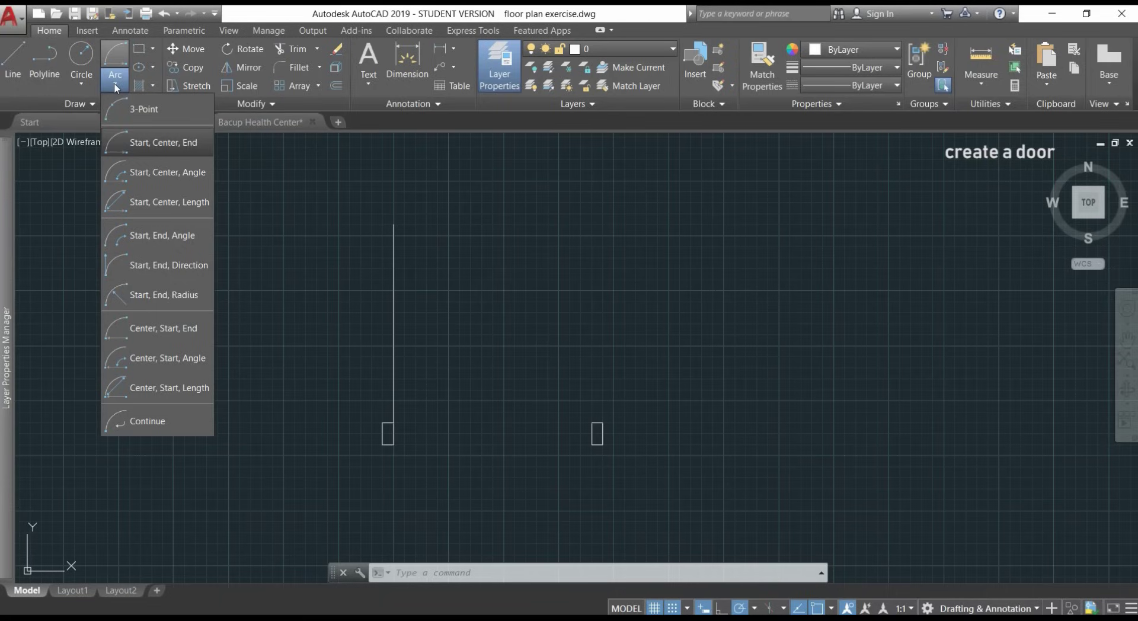
pyautogui.click(186, 154)
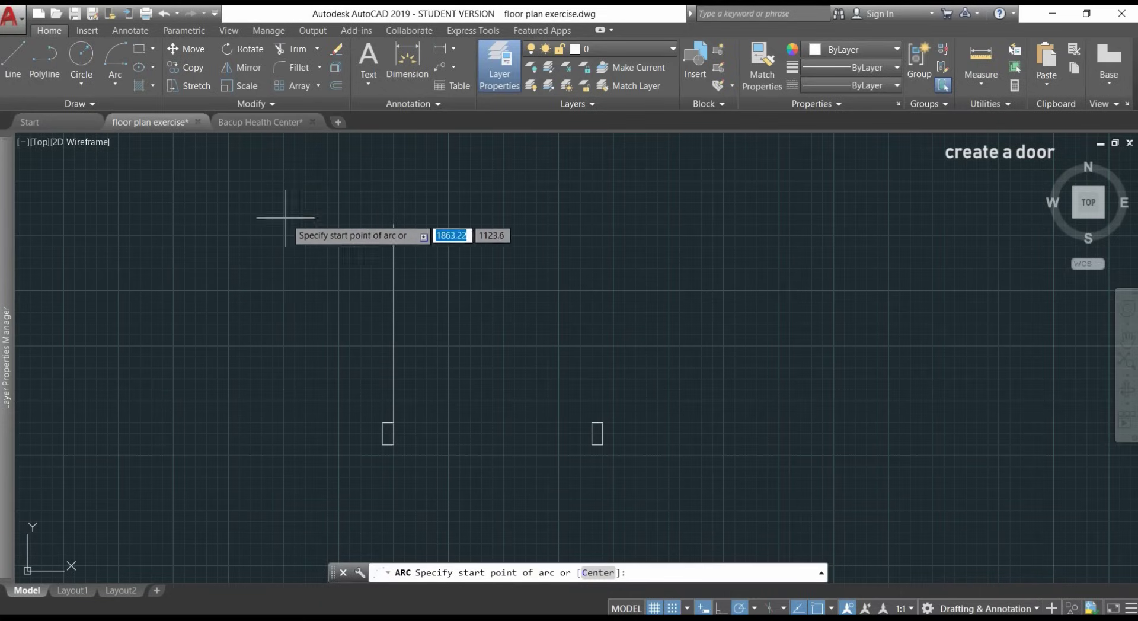
pyautogui.click(592, 424)
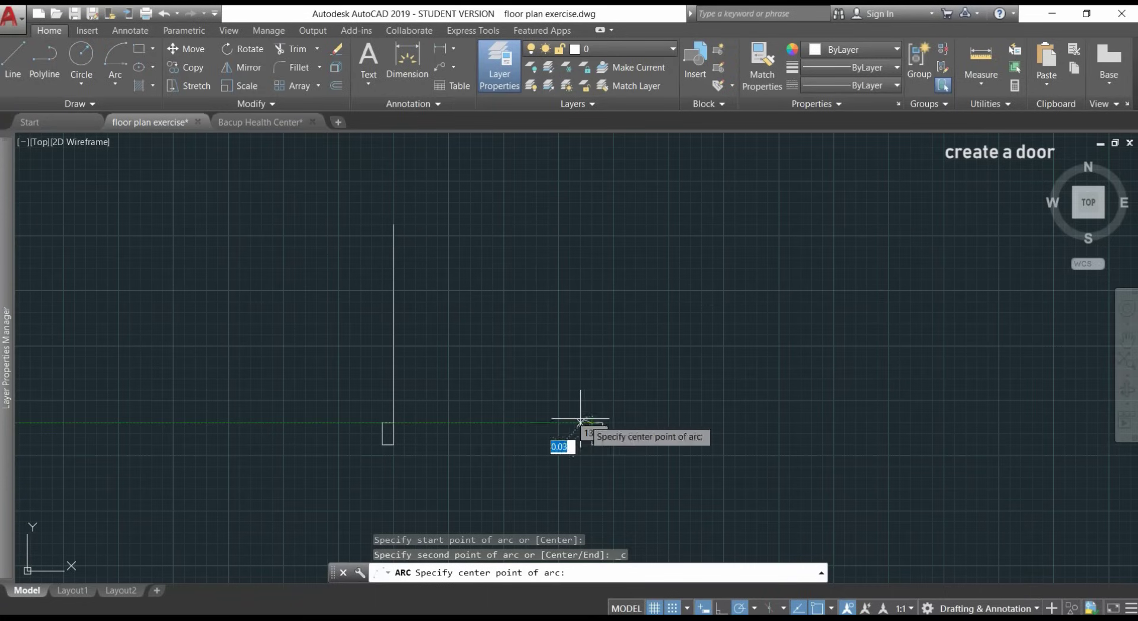
pyautogui.click(394, 423)
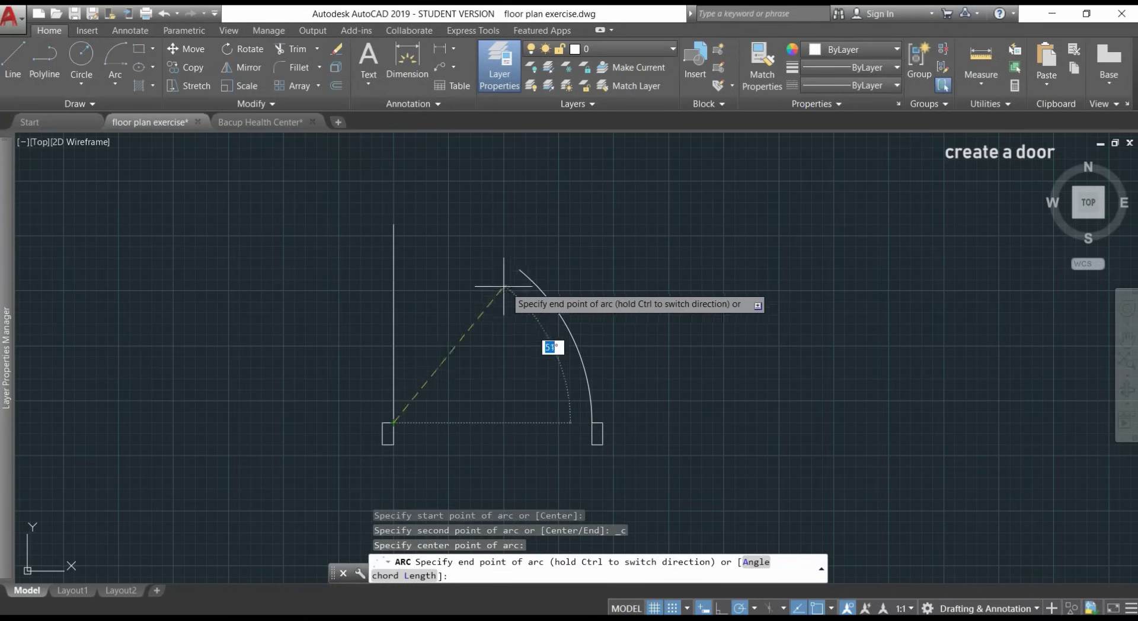
pyautogui.scroll(4, 422, 226)
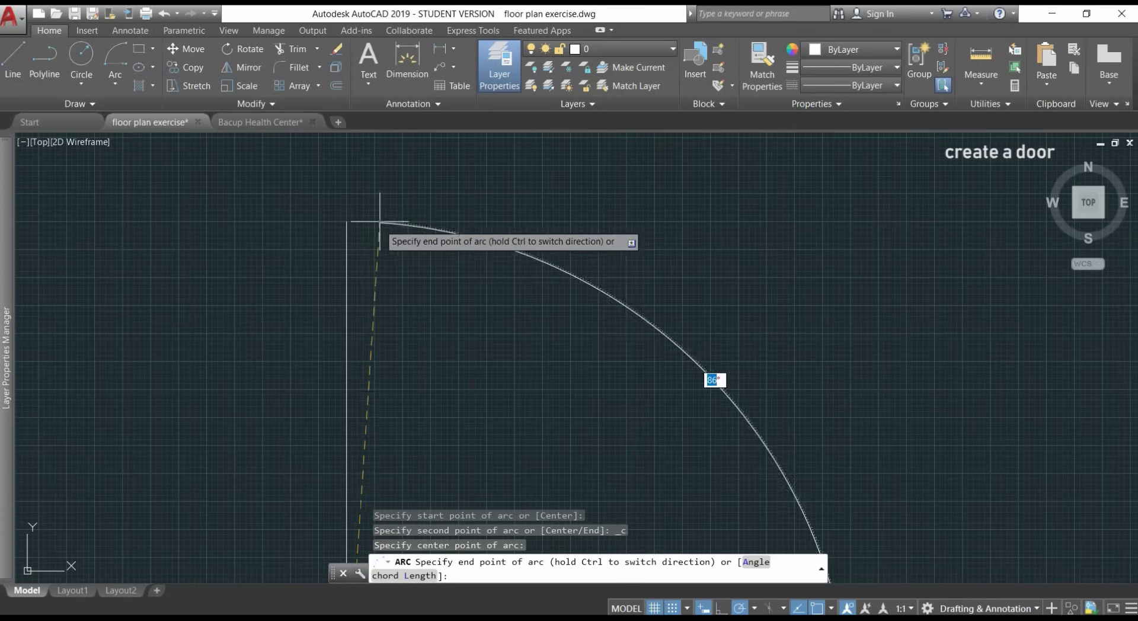
pyautogui.click(346, 221)
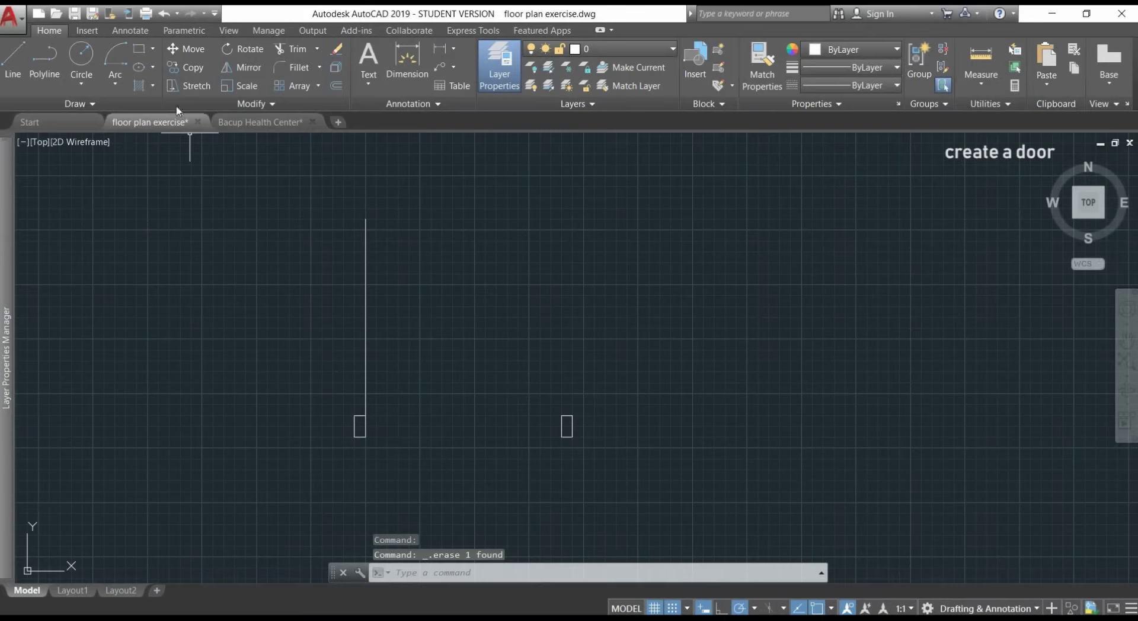
# Step: Try to draw the swing arc in reverse, starting at the leaf's upper end and centred on its lower end
pyautogui.click(112, 52)
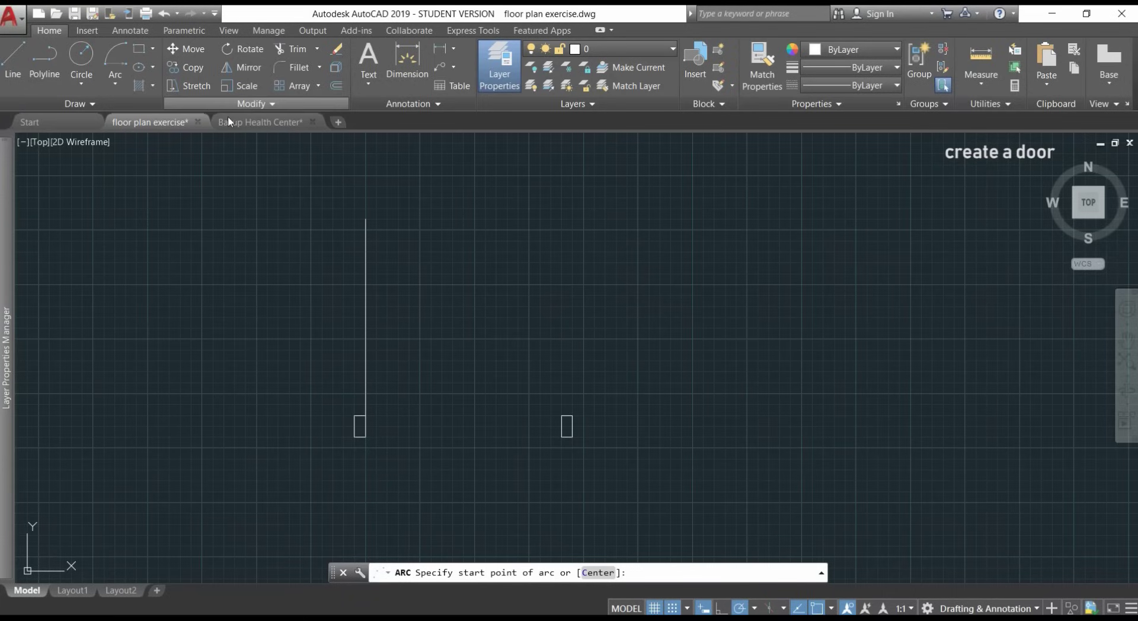
pyautogui.click(366, 219)
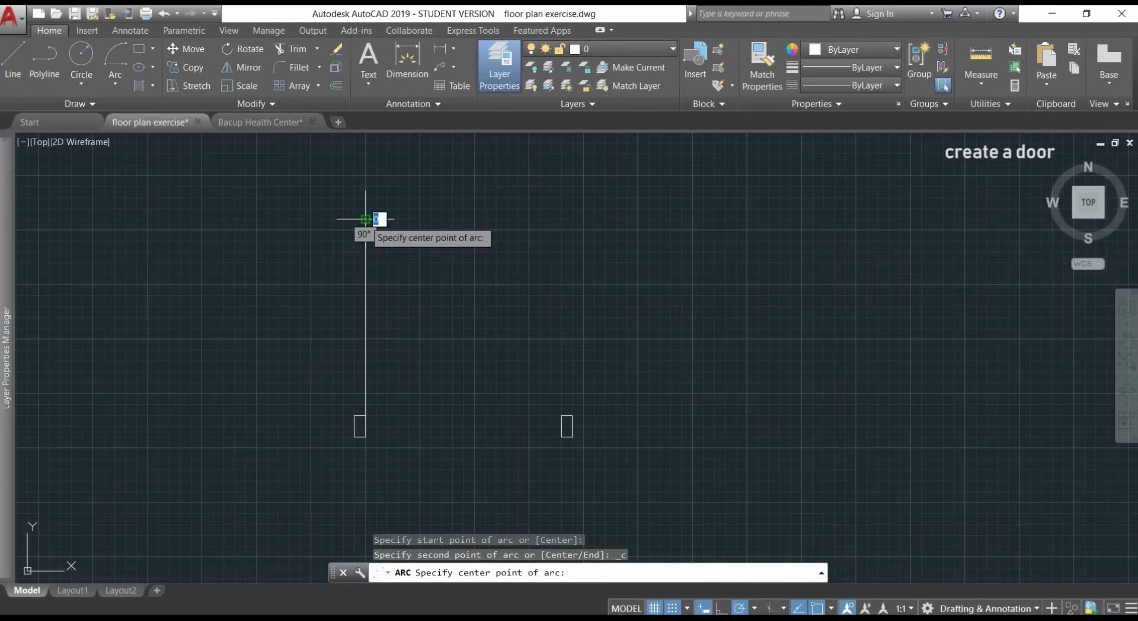
pyautogui.click(366, 417)
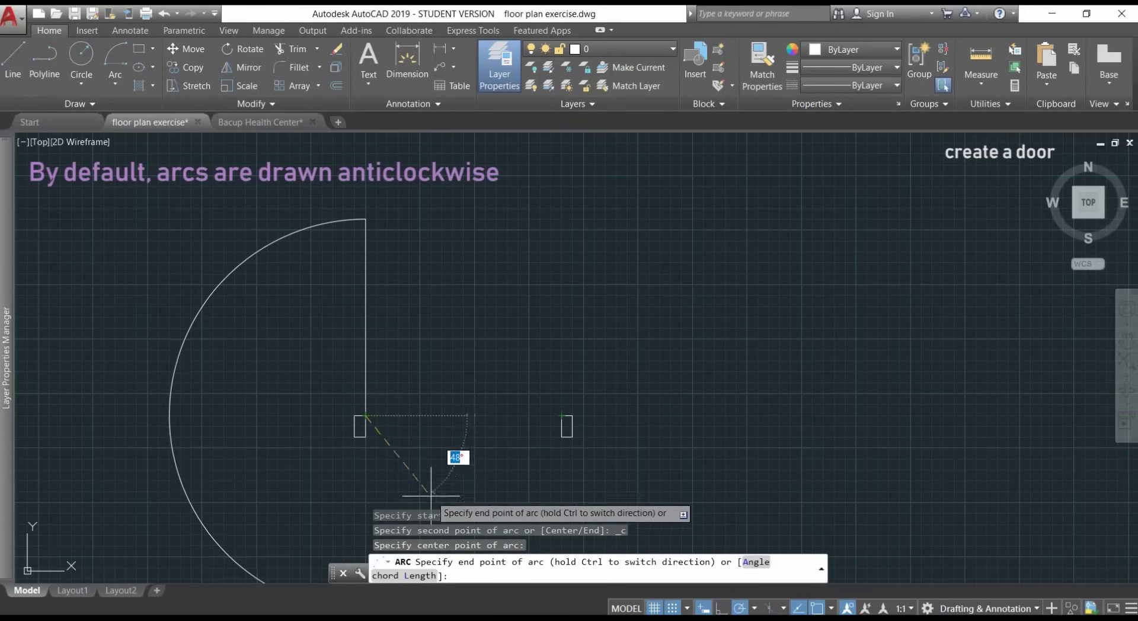
pyautogui.moveTo(549, 440); pyautogui.dragTo(652, 339, button='middle')
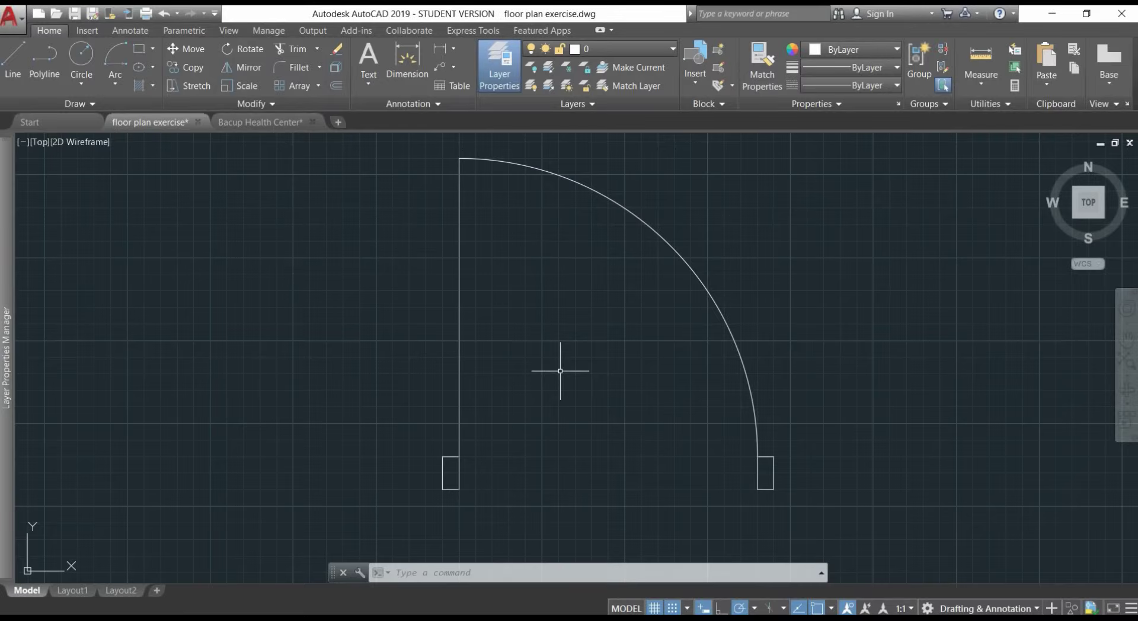
# Step: Start a line at the left jamb's upper-right corner to try object snapping, and open the object snap options
pyautogui.write('L')
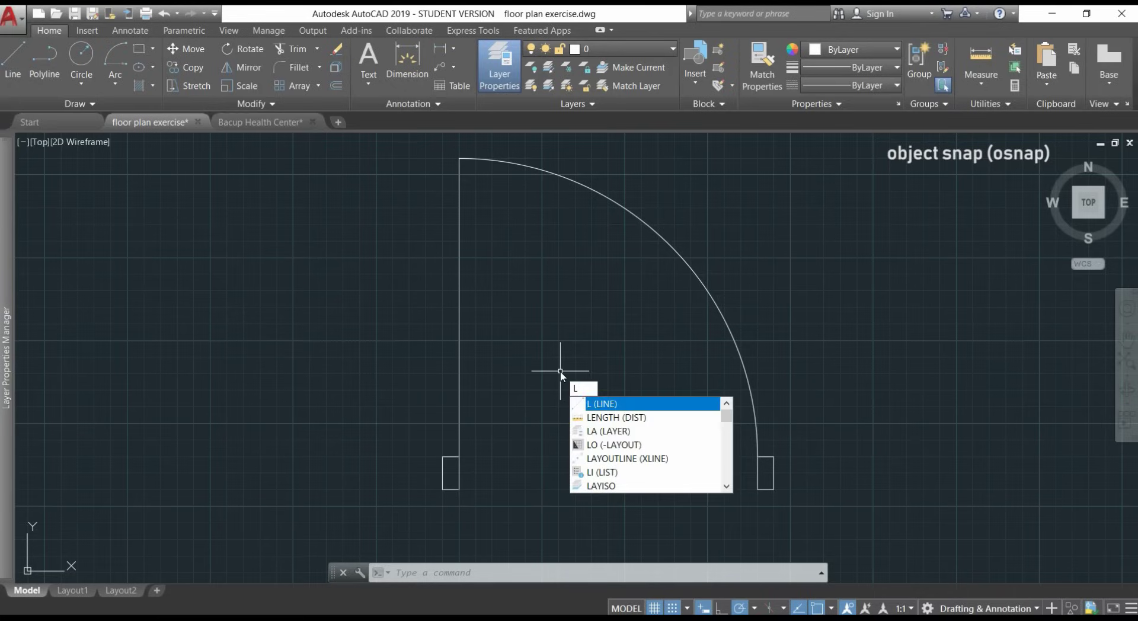
pyautogui.press('Return')
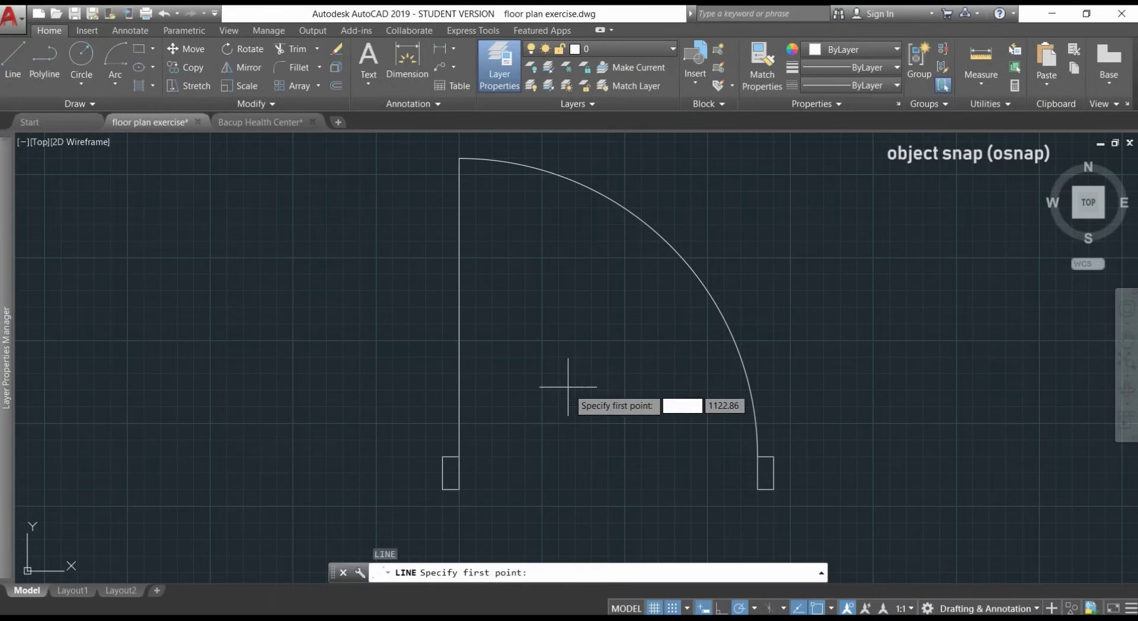
pyautogui.scroll(2, 574, 385)
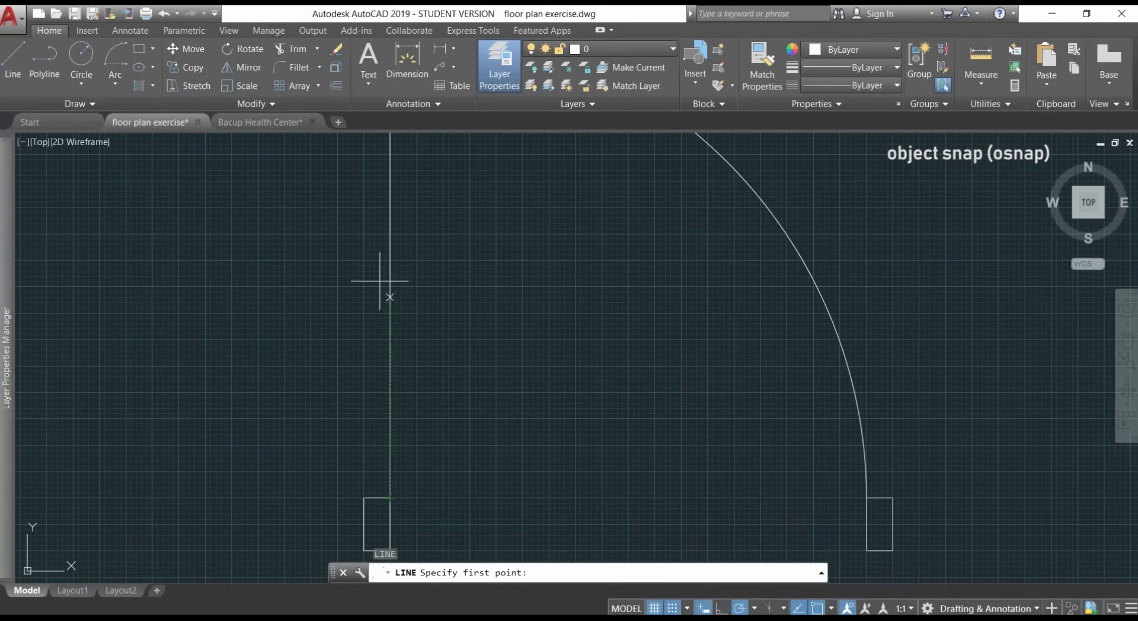
pyautogui.scroll(-2, 391, 265)
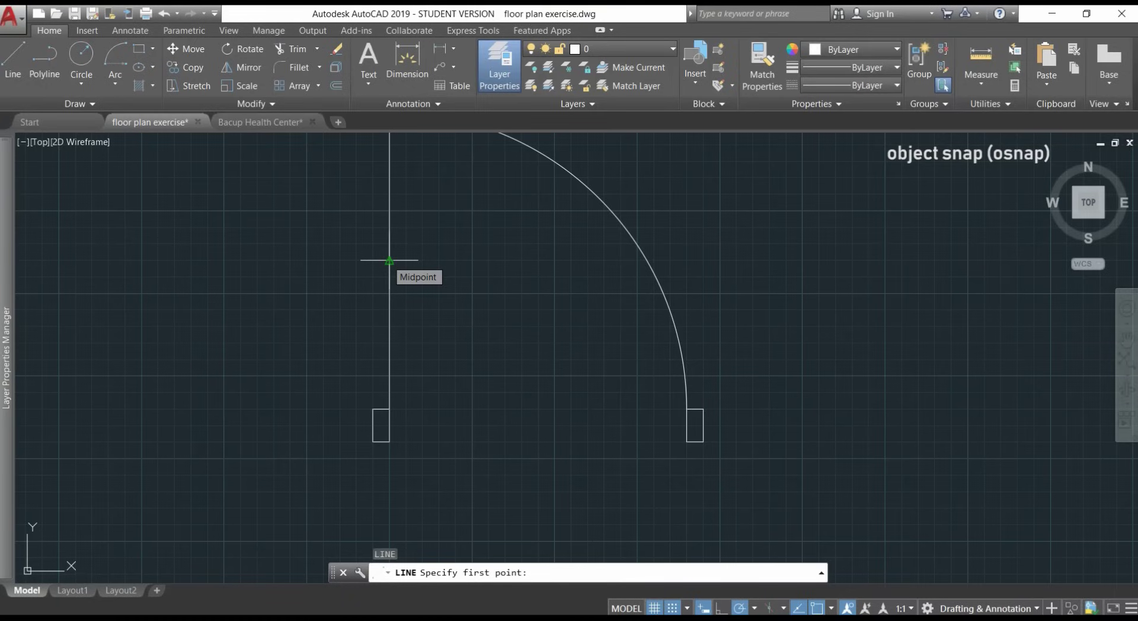
pyautogui.click(389, 409)
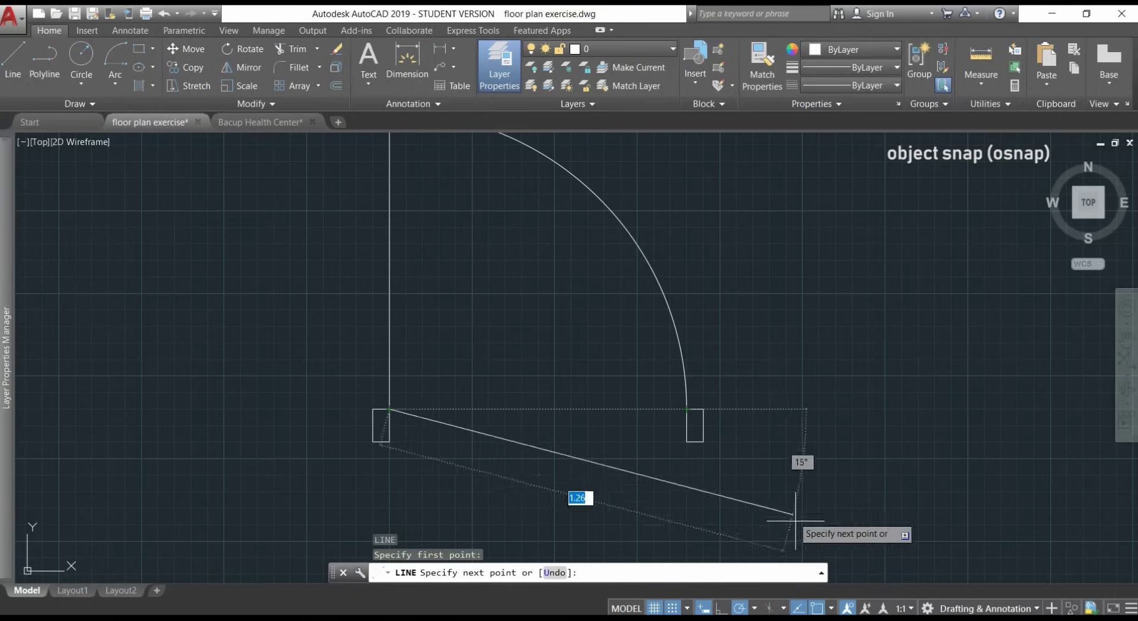
pyautogui.click(832, 608)
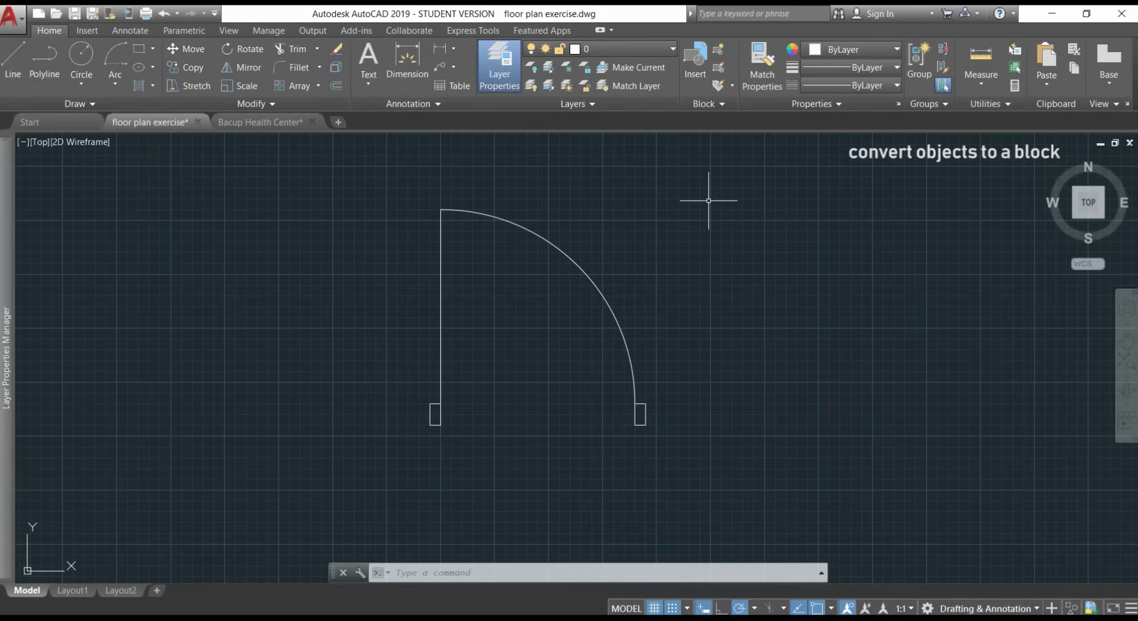
# Step: Define a block named "door standard" from the jambs, leaf and swing arc, with the left jamb's lower-left corner as base point
pyautogui.click(719, 48)
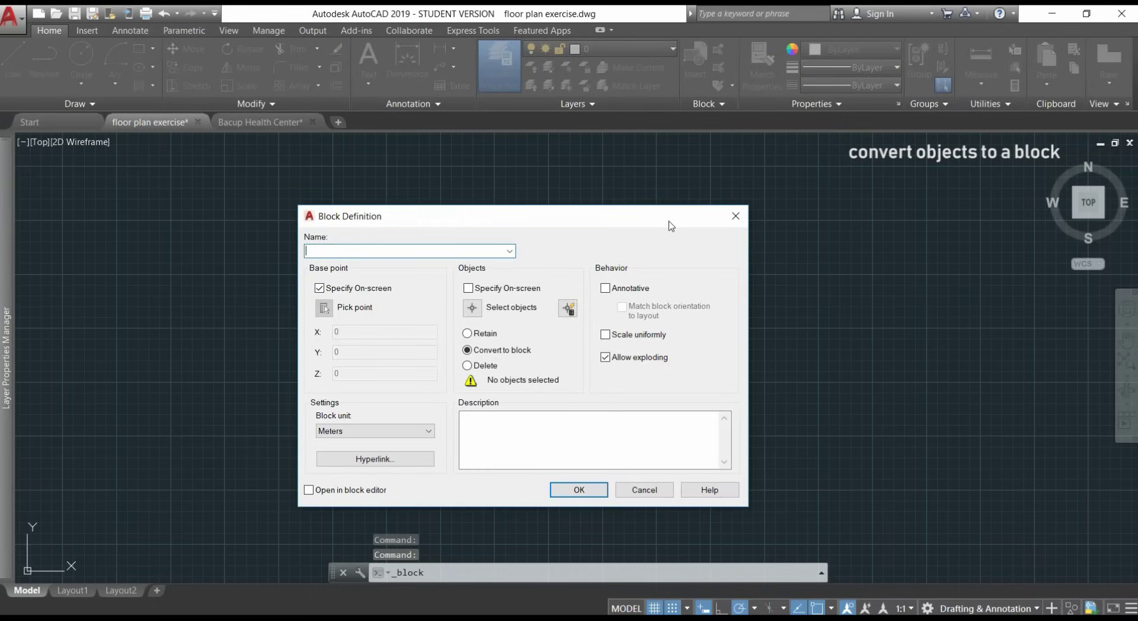
pyautogui.moveTo(674, 217); pyautogui.dragTo(432, 161)
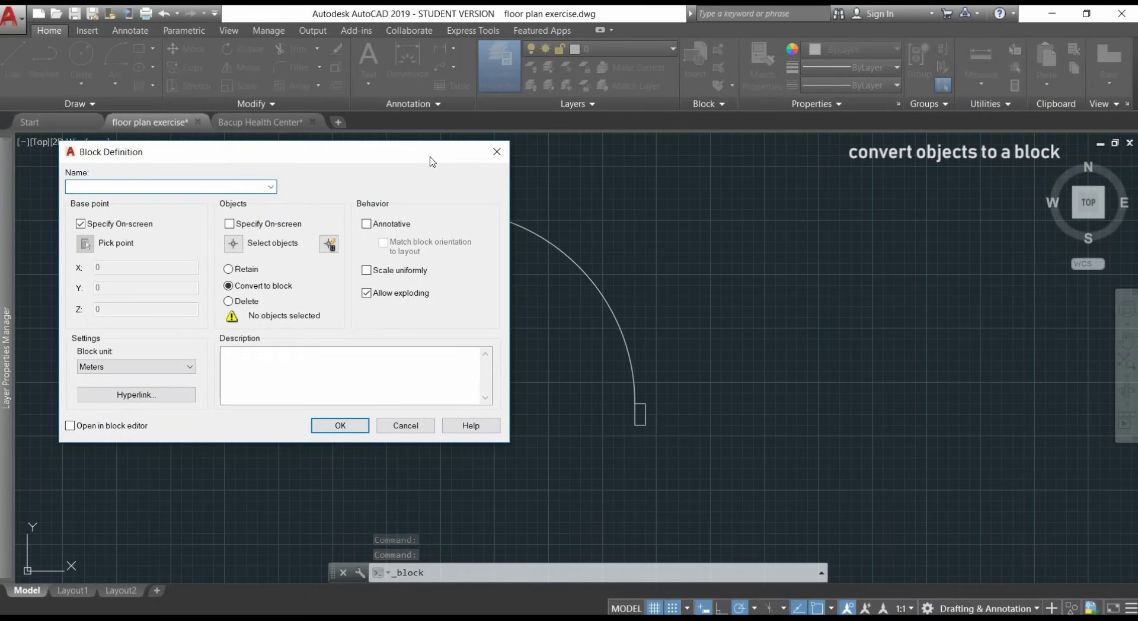
pyautogui.write('door')
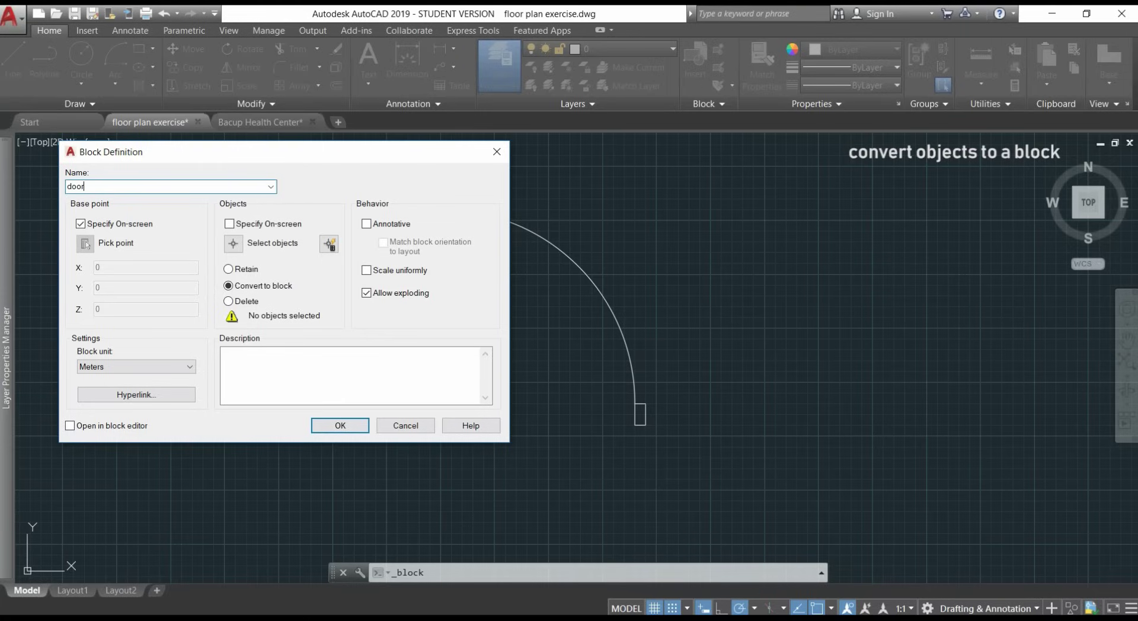
pyautogui.write(' standard')
pyautogui.click(234, 242)
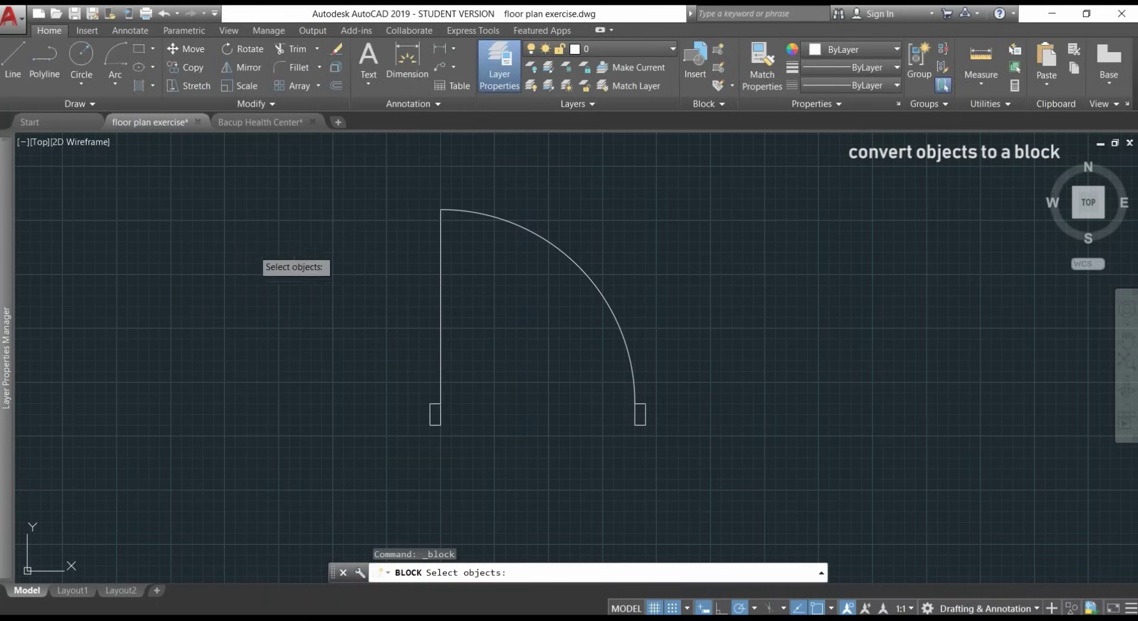
pyautogui.click(693, 451)
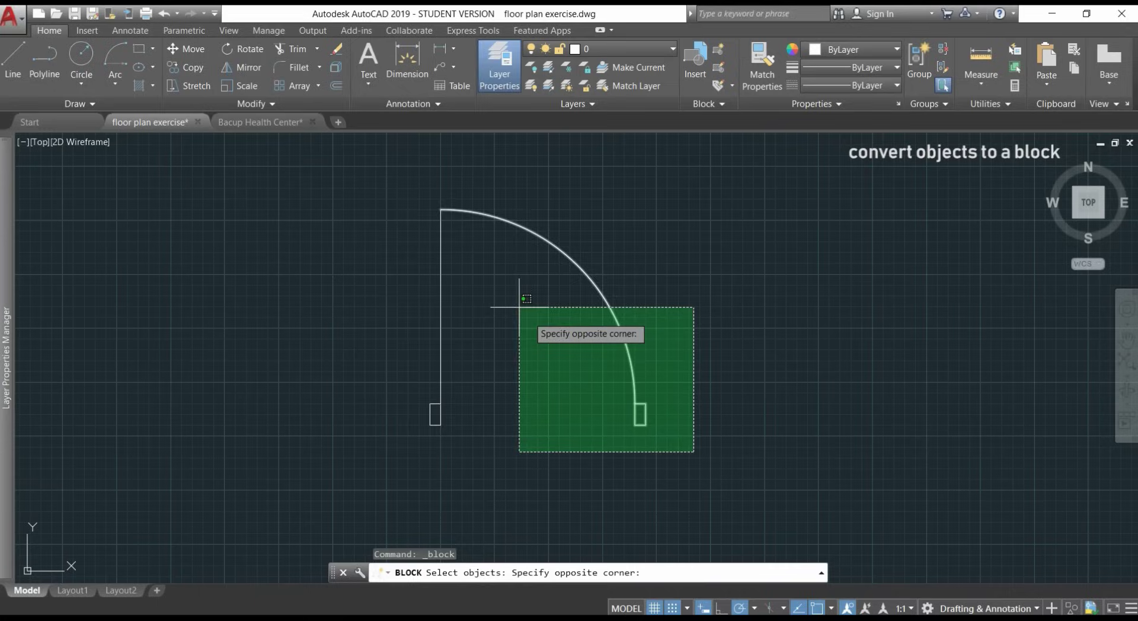
pyautogui.click(363, 193)
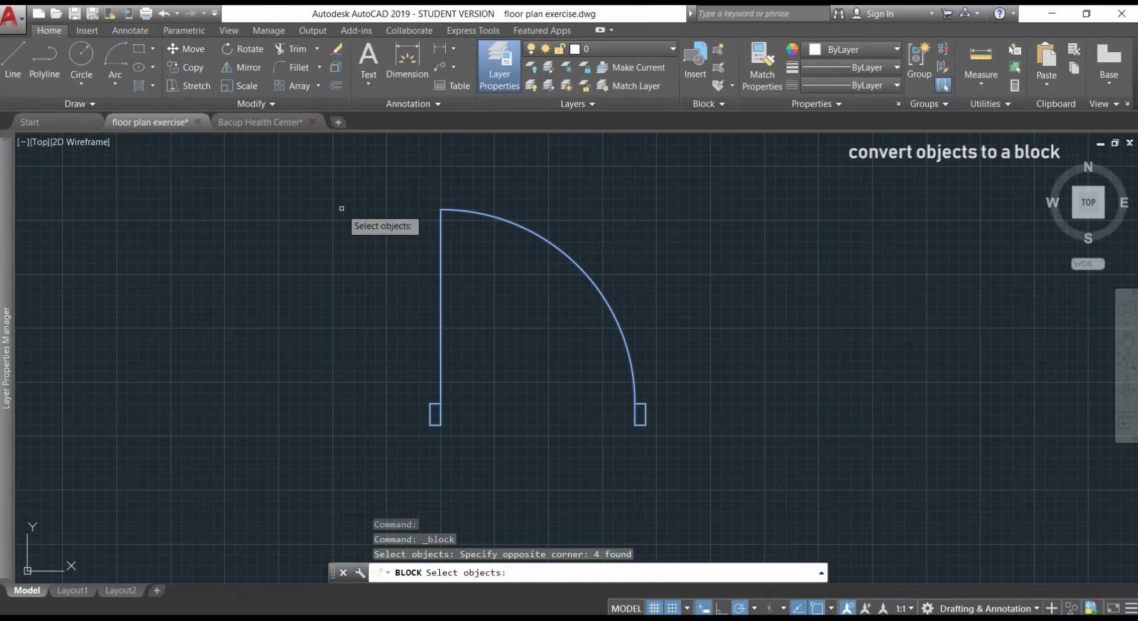
pyautogui.press('Return')
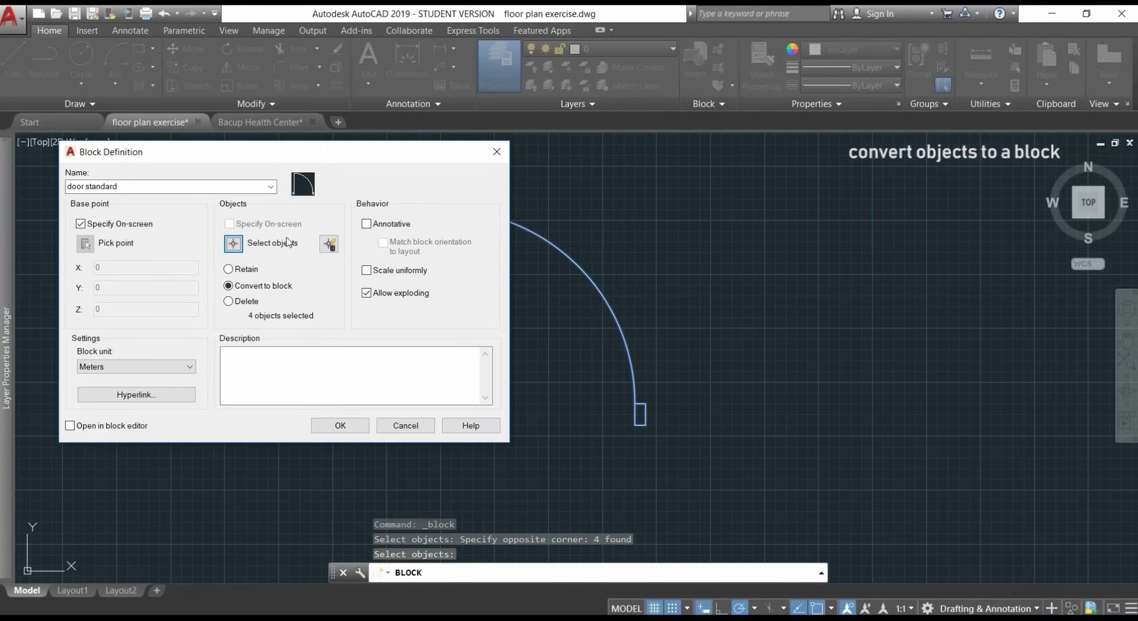
pyautogui.click(339, 426)
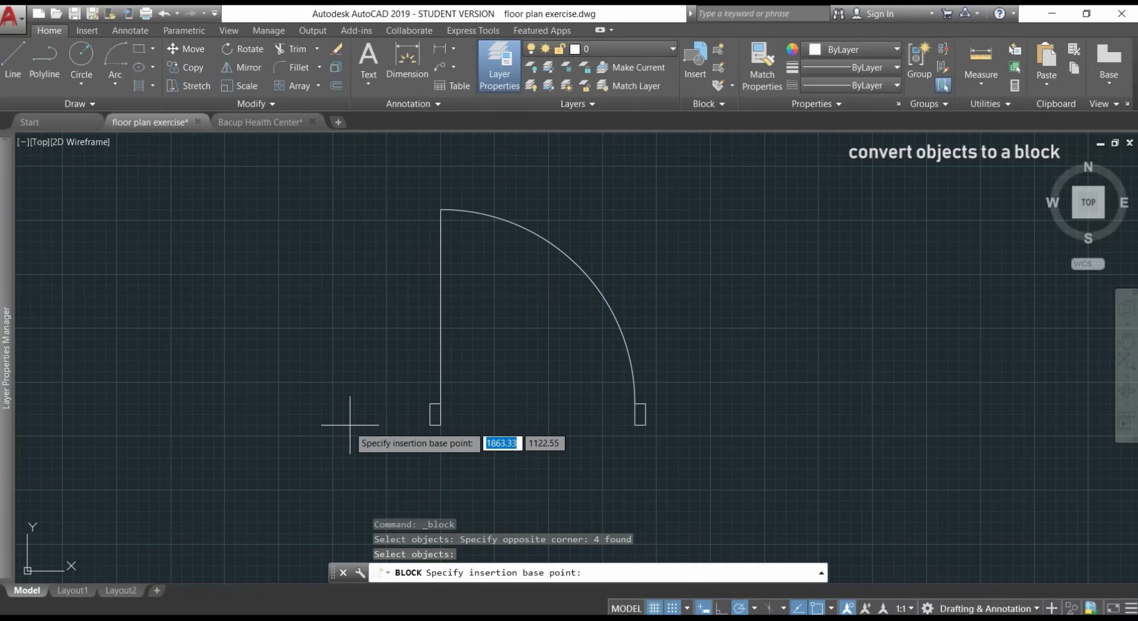
pyautogui.click(430, 425)
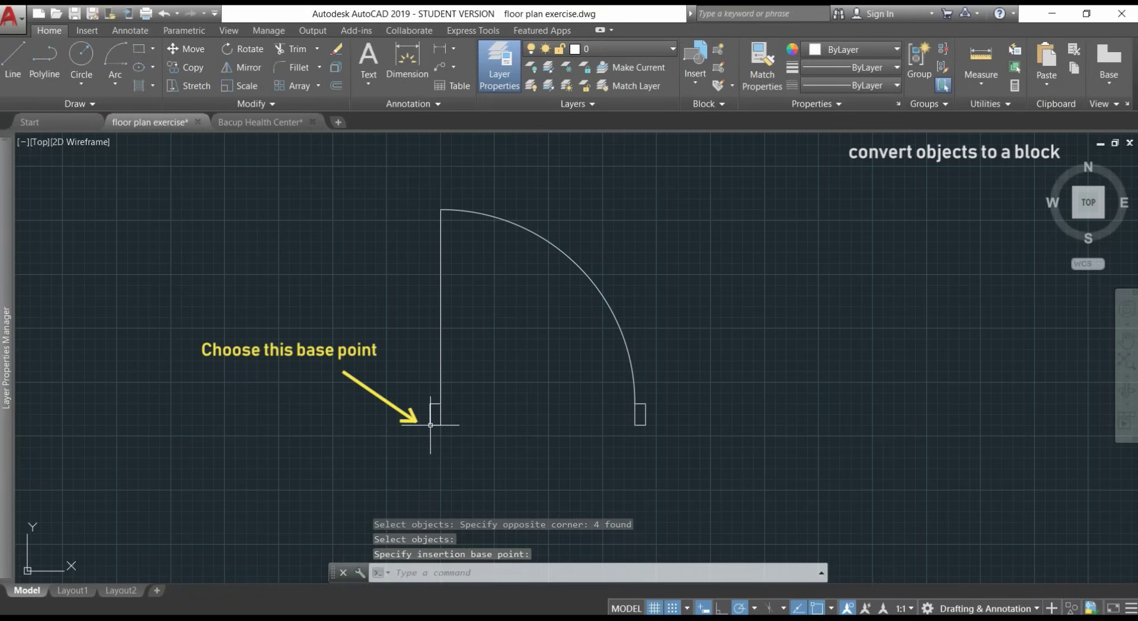
# Step: Select the door to check that it behaves as a single block, and clear the selection
pyautogui.click(441, 384)
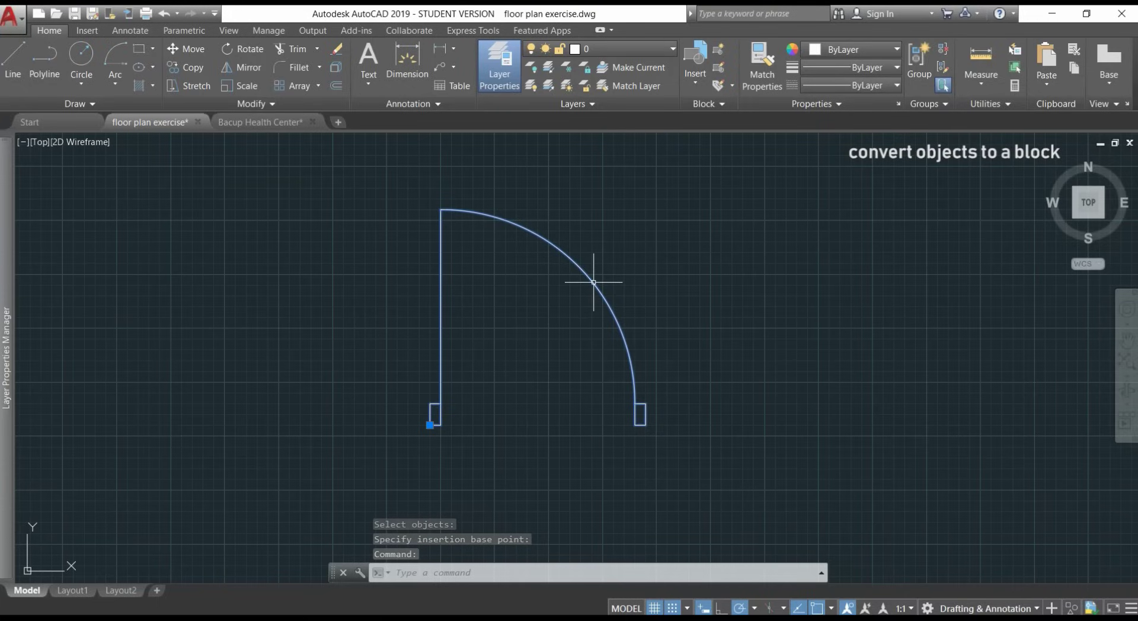
pyautogui.moveTo(594, 282)
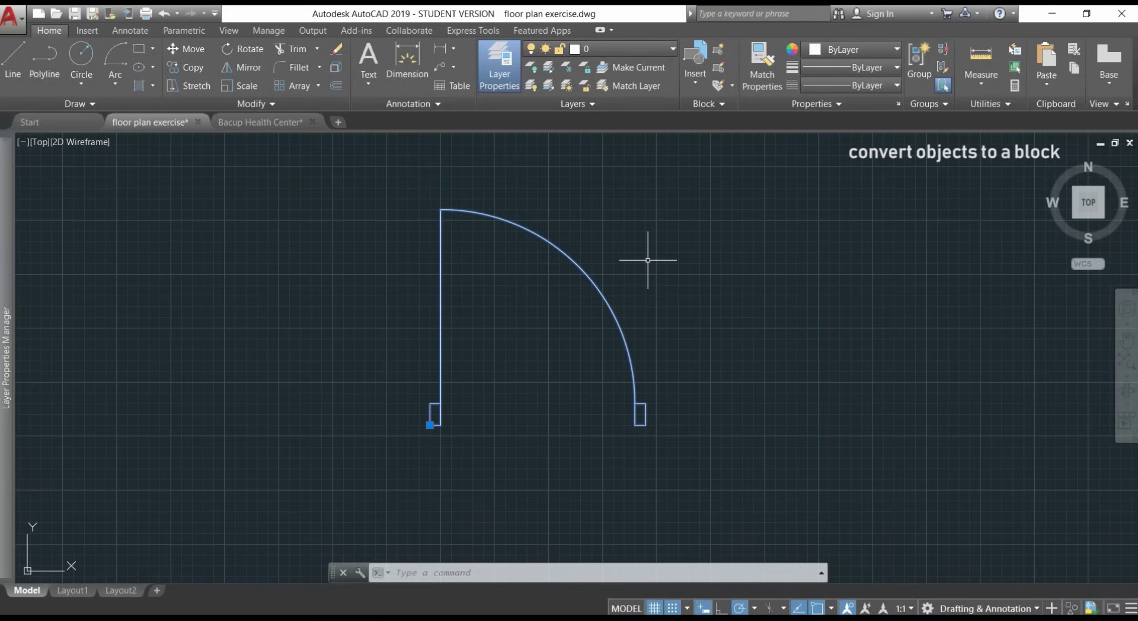
pyautogui.press('Escape')
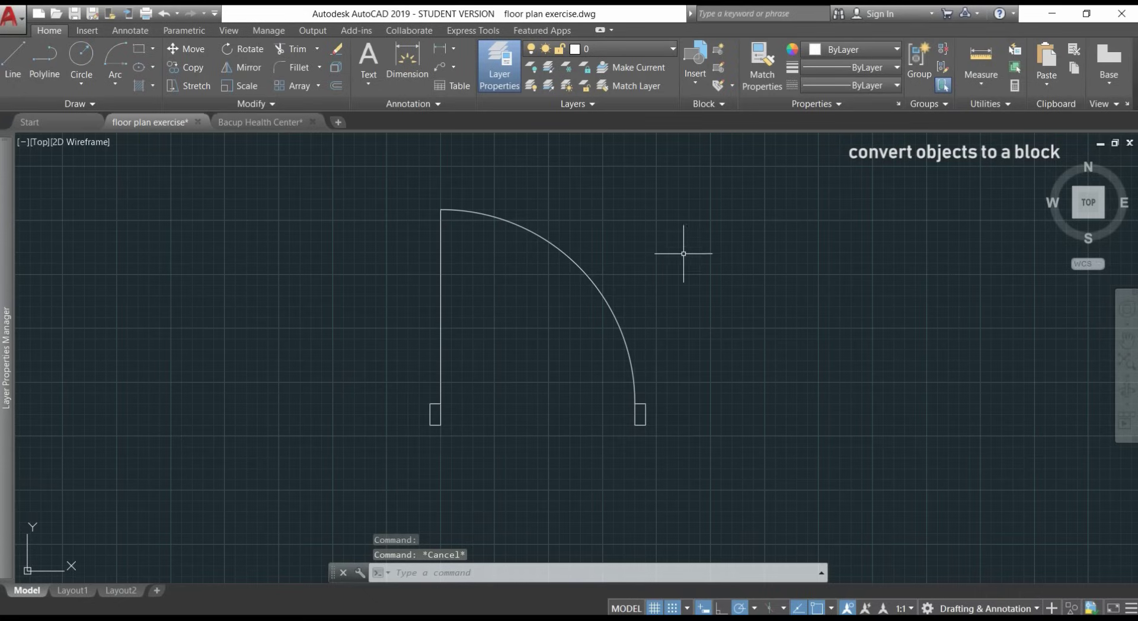
# Step: Insert a copy of the "door standard" block above and to the right of the original door
pyautogui.click(699, 73)
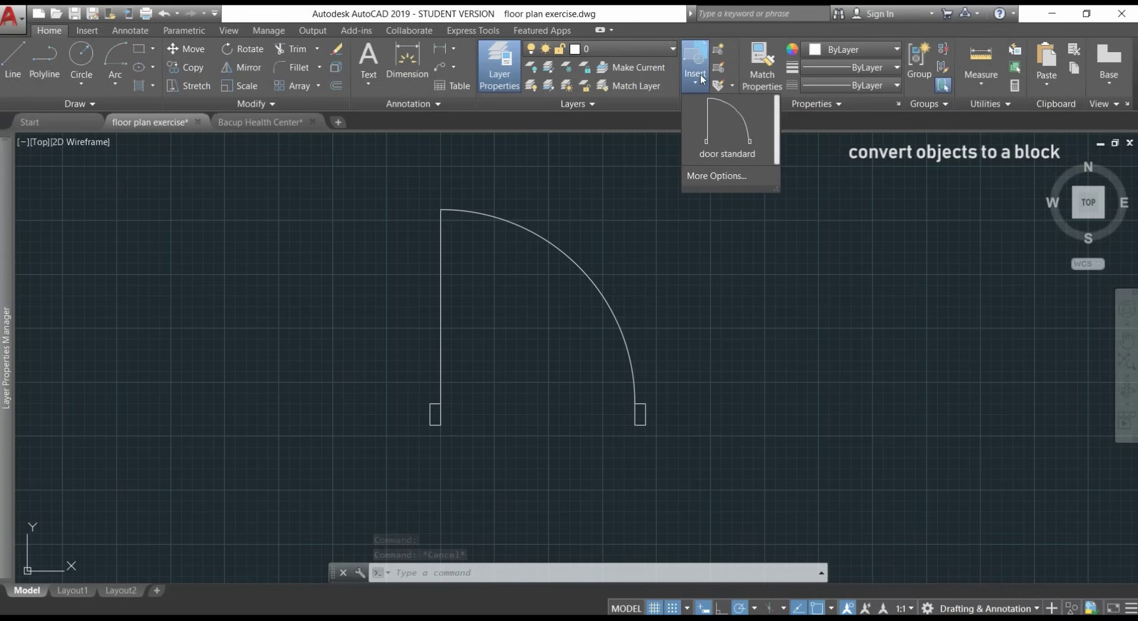
pyautogui.click(734, 131)
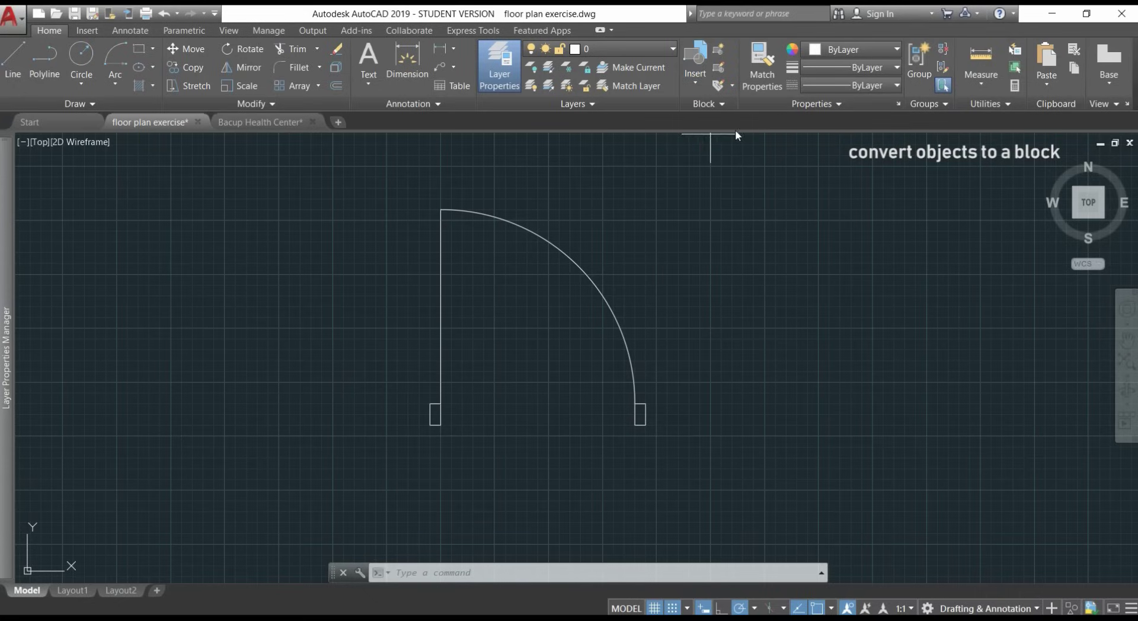
pyautogui.scroll(-4, 811, 251)
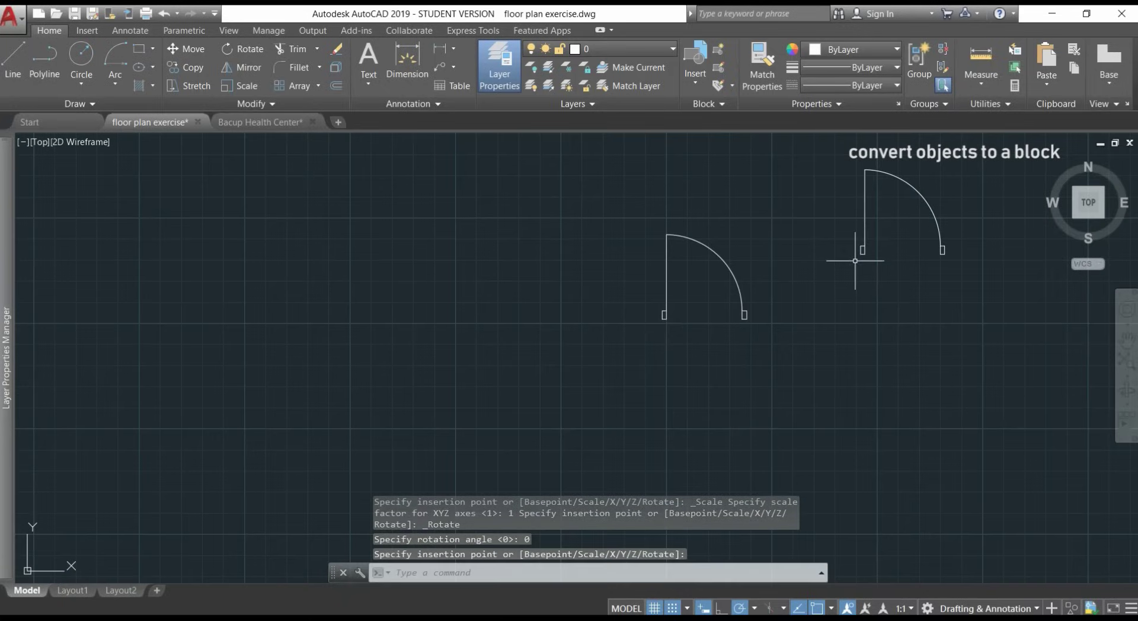
pyautogui.moveTo(846, 275); pyautogui.dragTo(683, 324, button='middle')
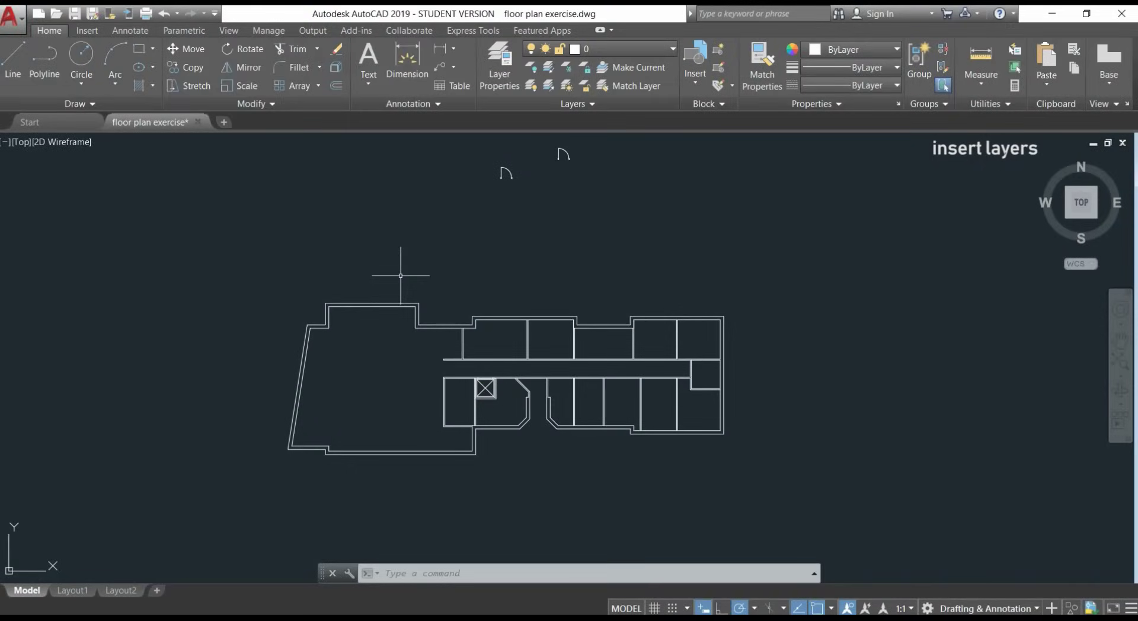
# Step: Create a new layer named "walls" in the layer properties
pyautogui.click(501, 68)
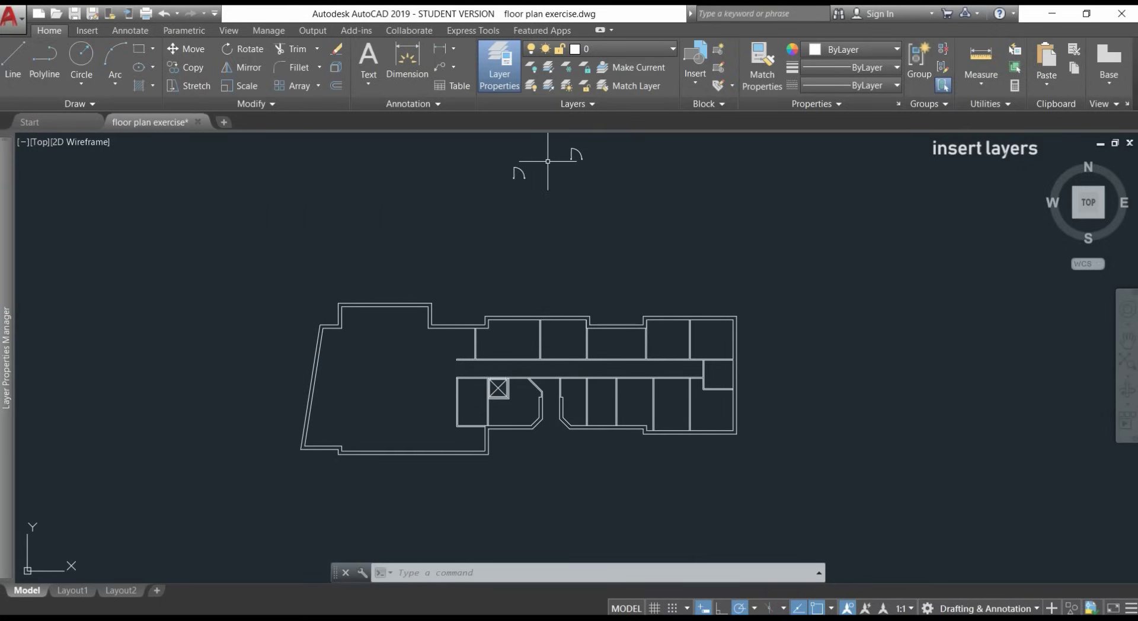
pyautogui.moveTo(3, 309)
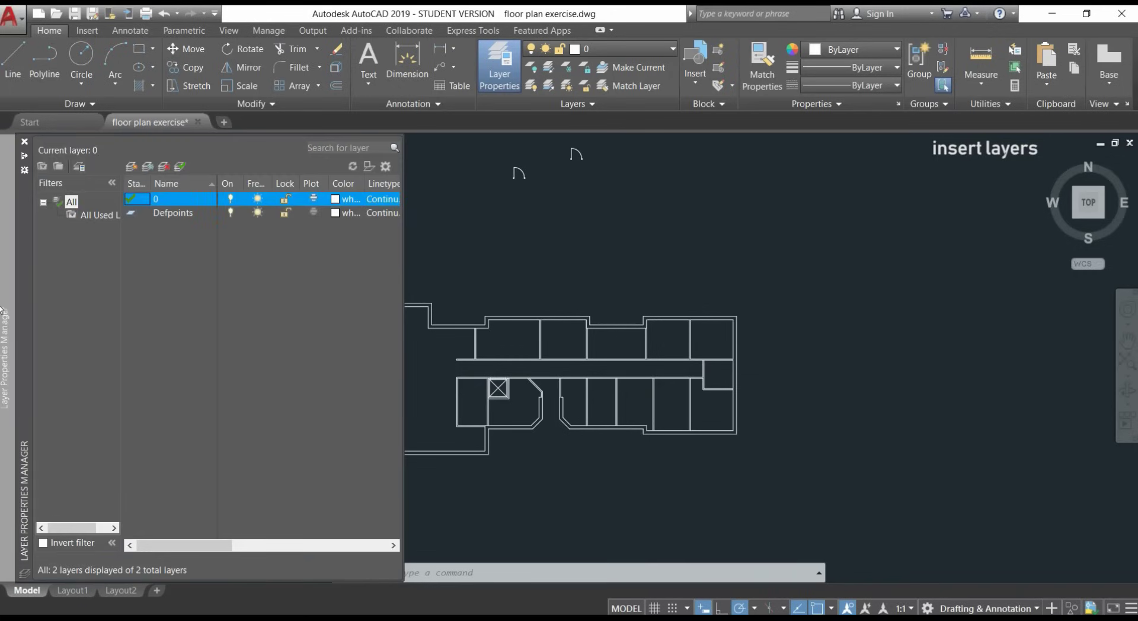
pyautogui.rightClick(151, 239)
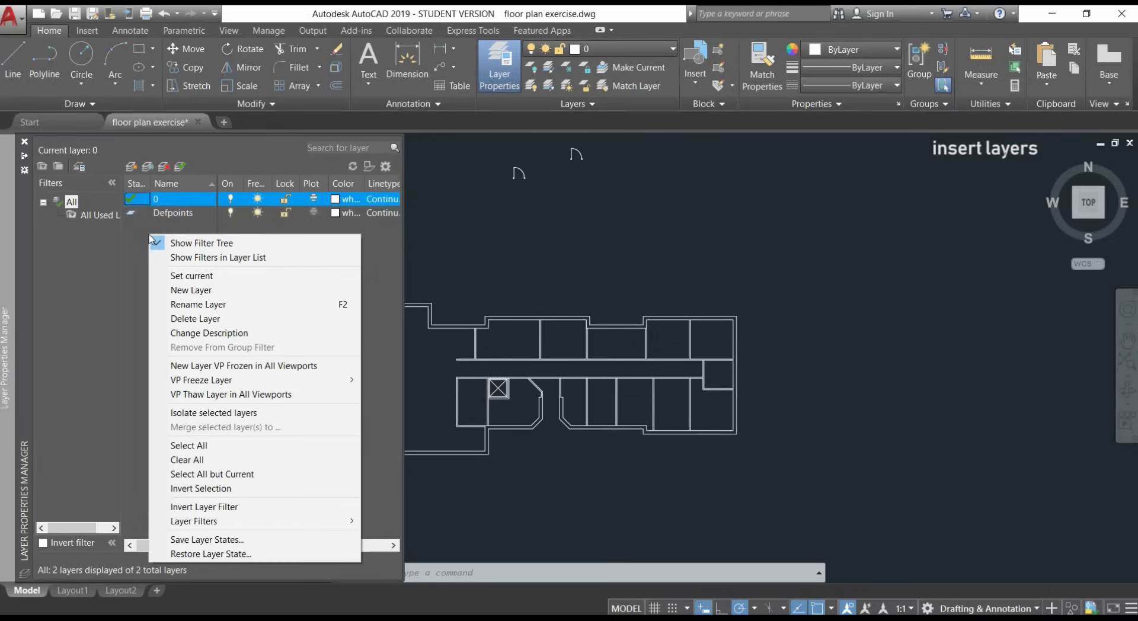
pyautogui.click(221, 292)
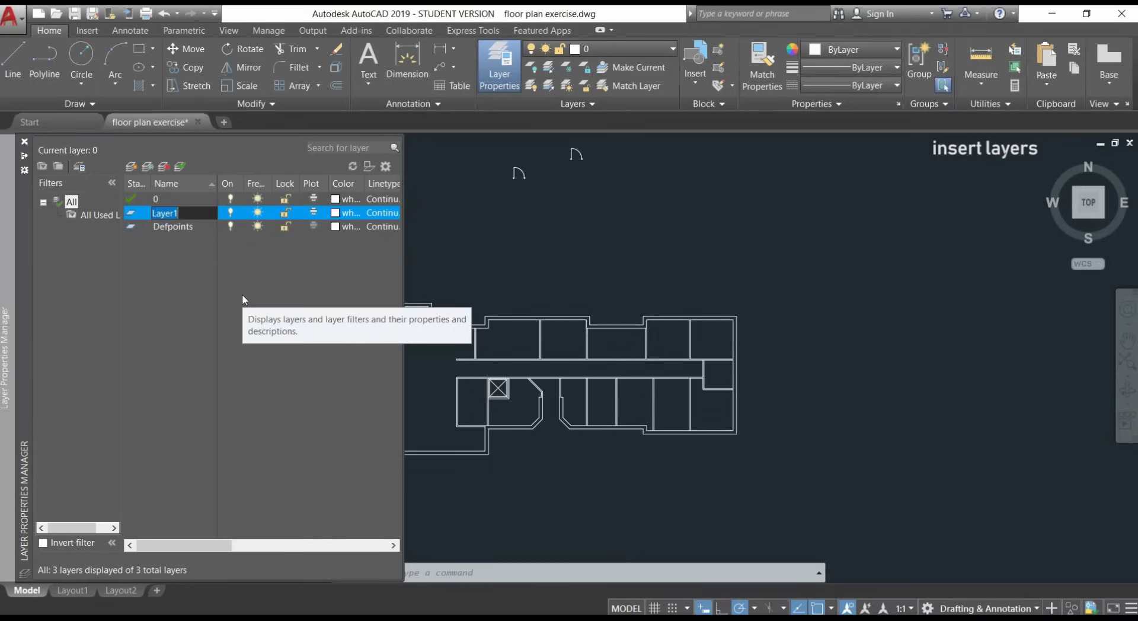
pyautogui.write('walls')
pyautogui.press('Return')
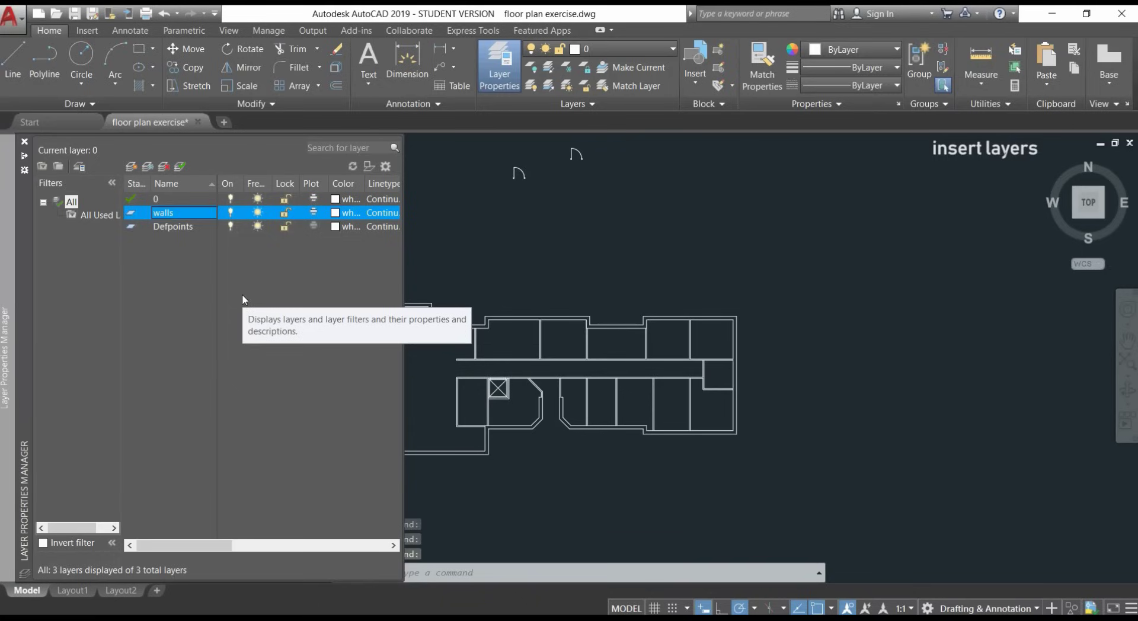
# Step: Add another layer named "doors"
pyautogui.rightClick(144, 261)
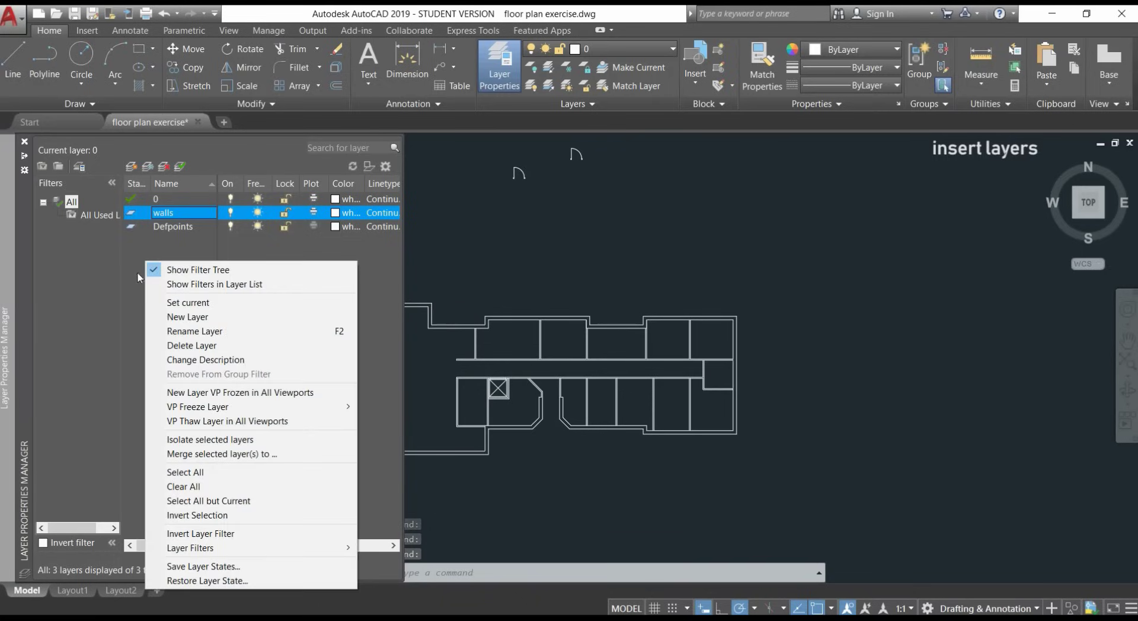
pyautogui.click(205, 318)
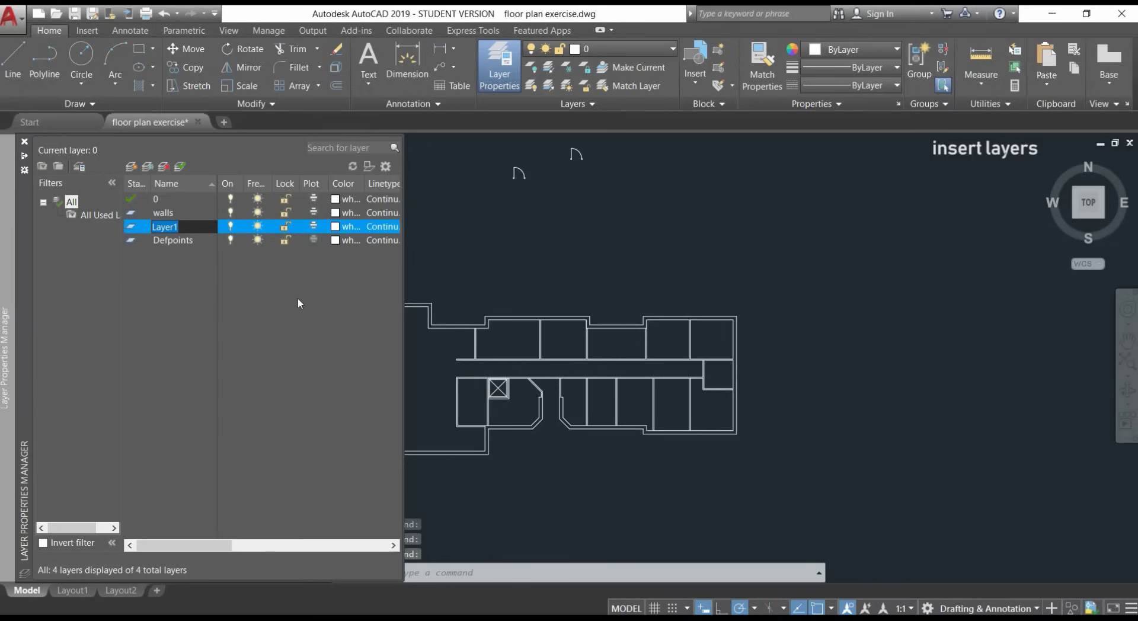
pyautogui.write('doors')
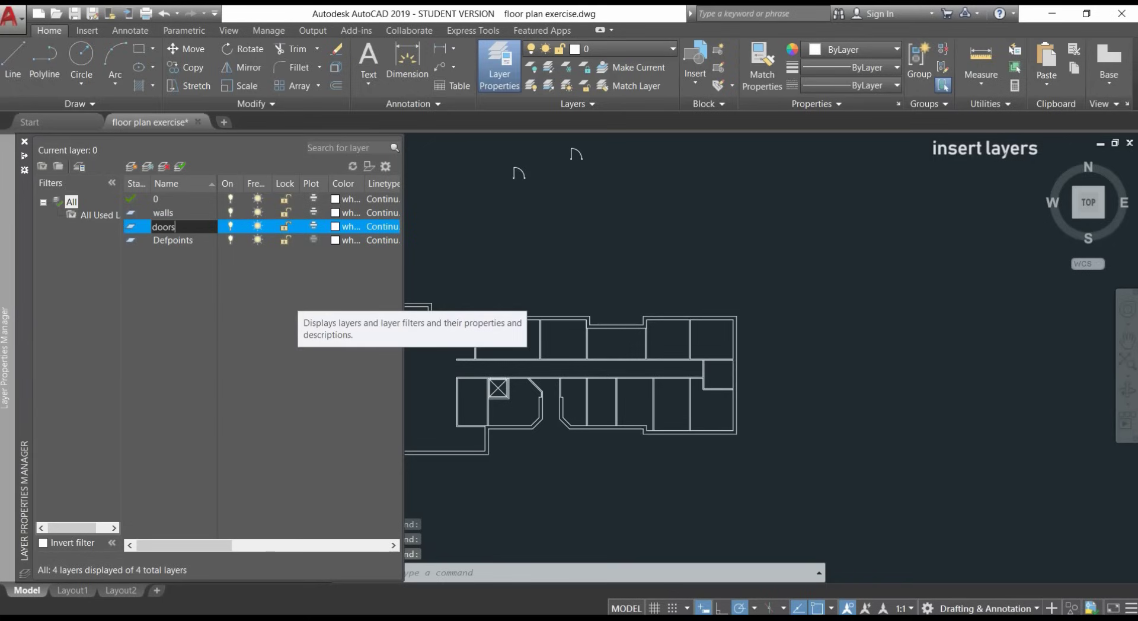
pyautogui.click(280, 273)
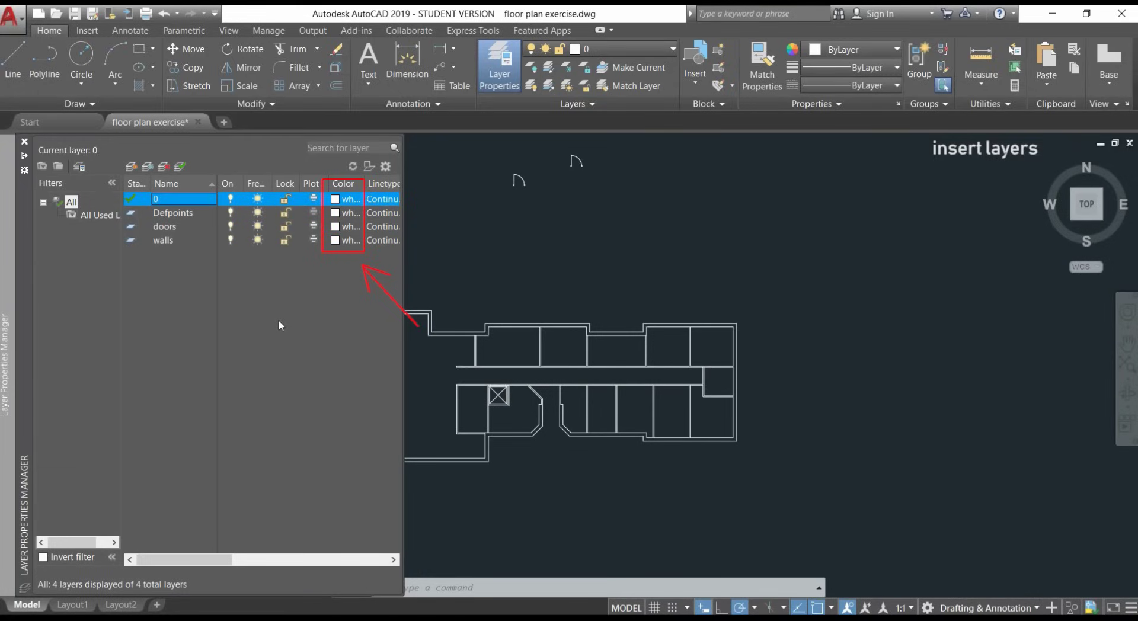
# Step: Set the color of the doors layer to index color 186
pyautogui.click(121, 604)
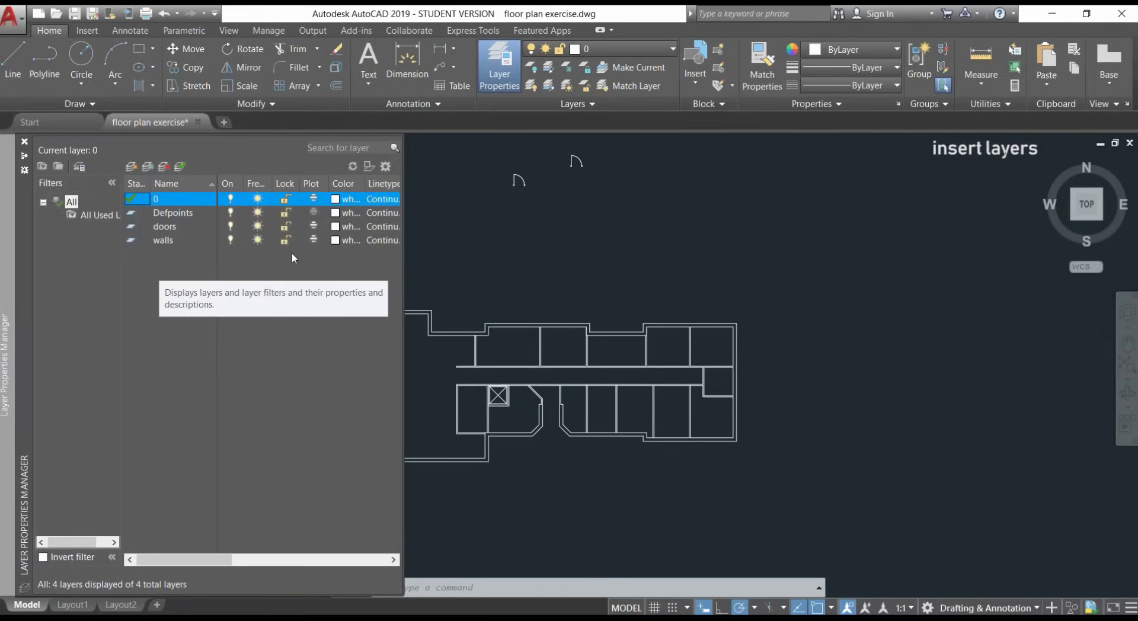
pyautogui.click(338, 228)
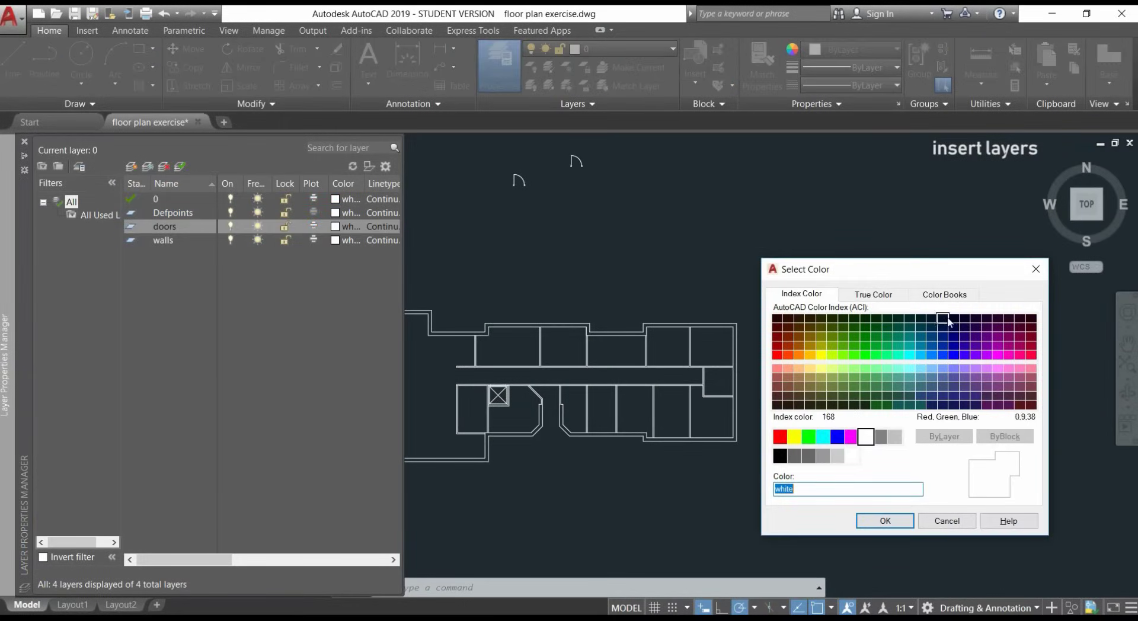
pyautogui.click(964, 328)
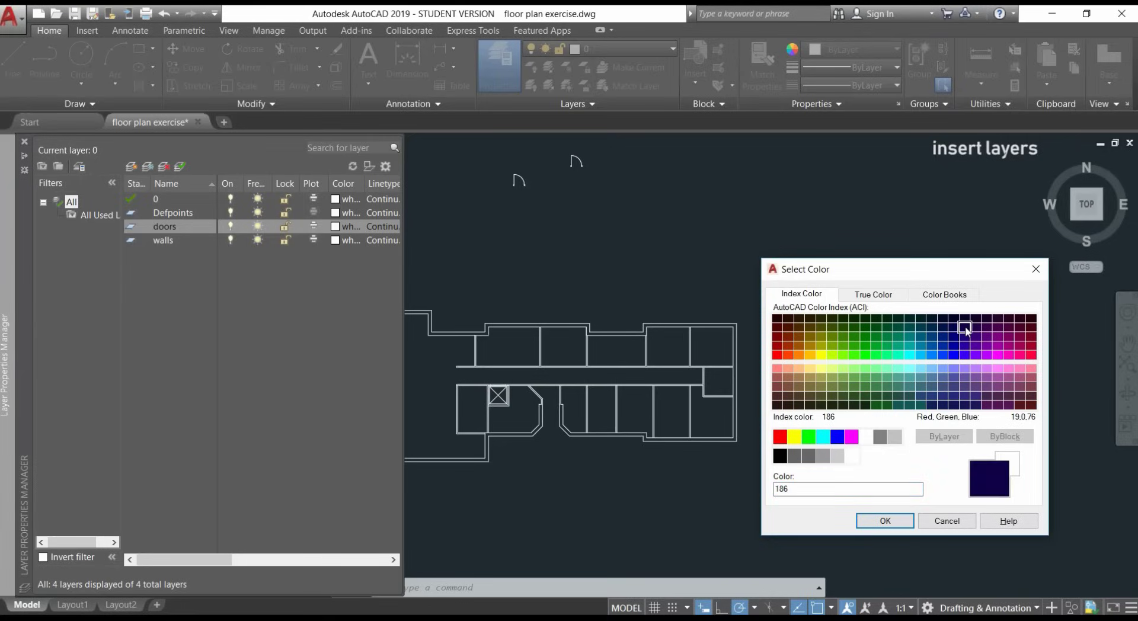
pyautogui.click(882, 521)
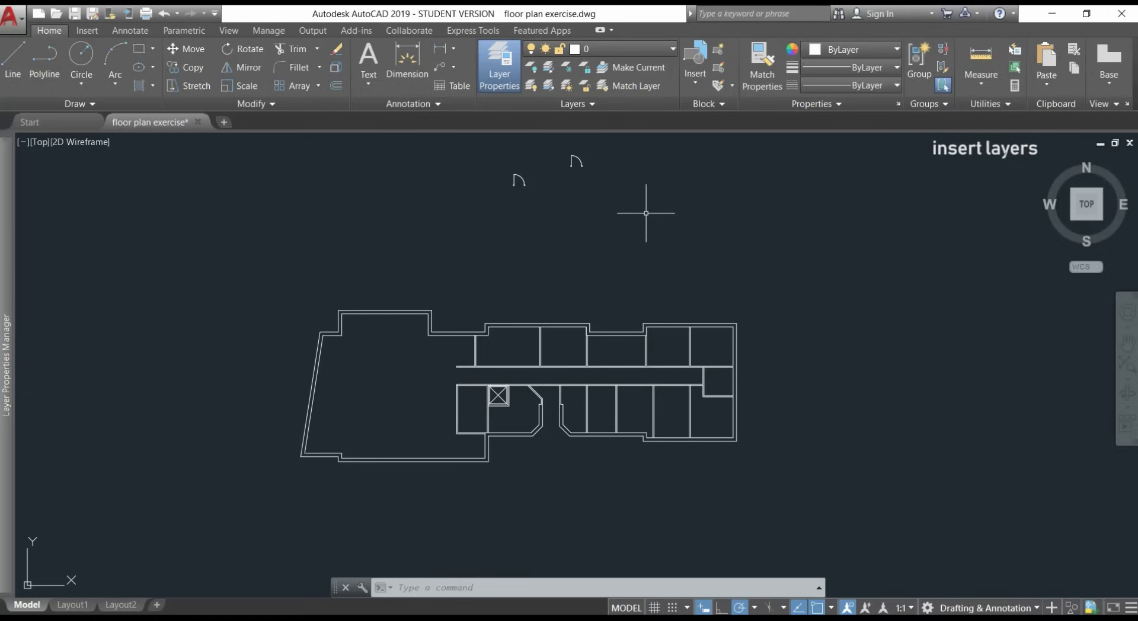
# Step: Move both doors above the floor plan onto the doors layer
pyautogui.click(646, 213)
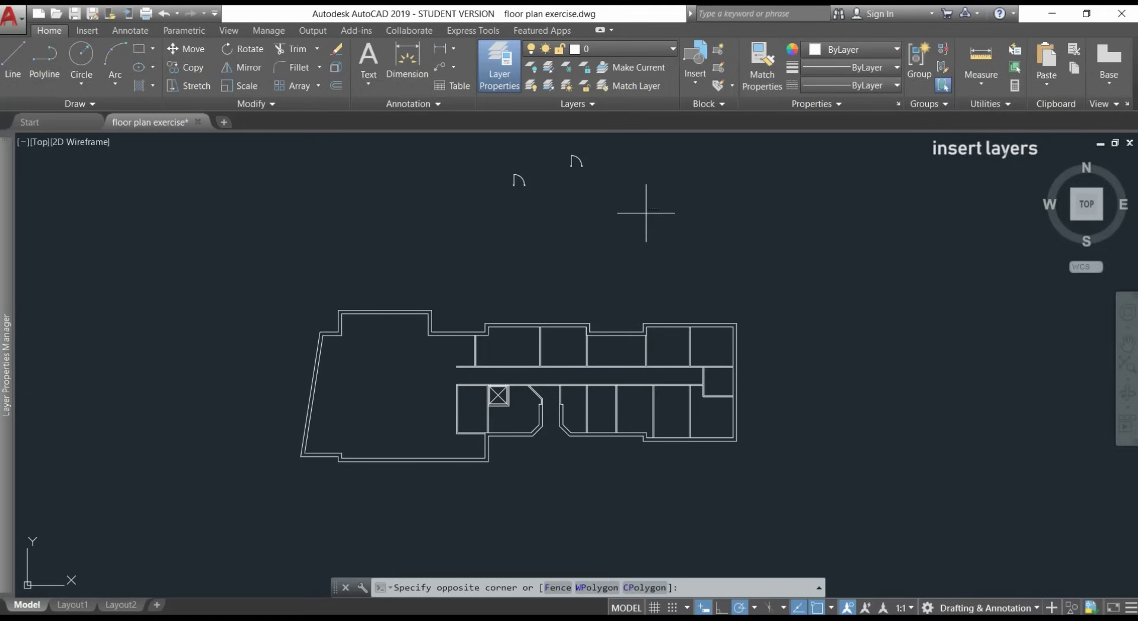
pyautogui.click(447, 142)
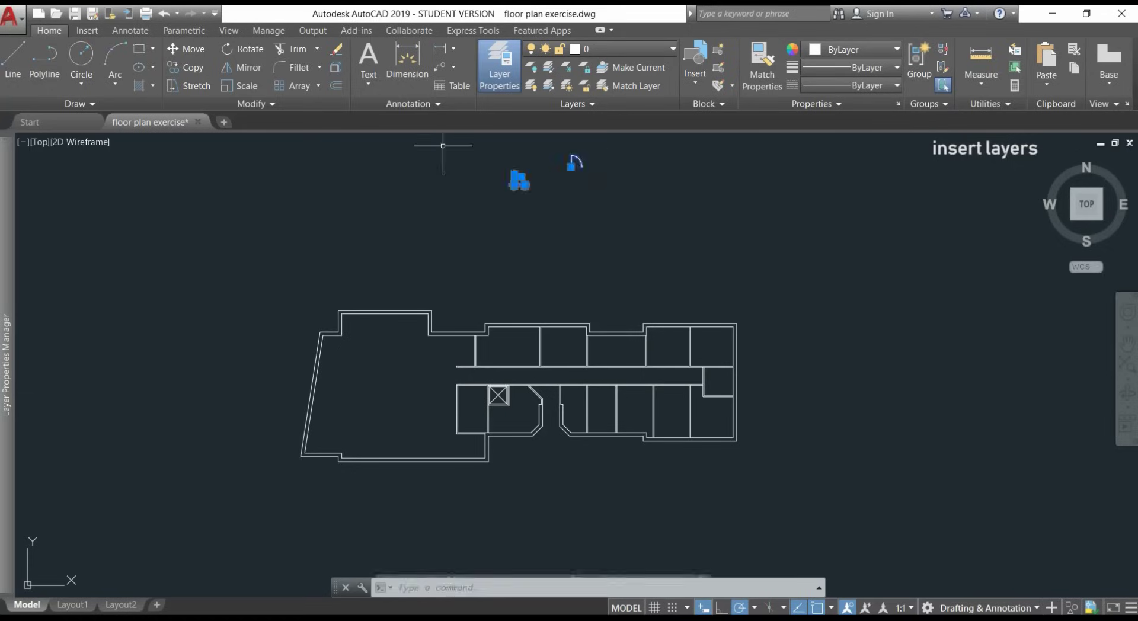
pyautogui.click(609, 54)
pyautogui.press('Escape')
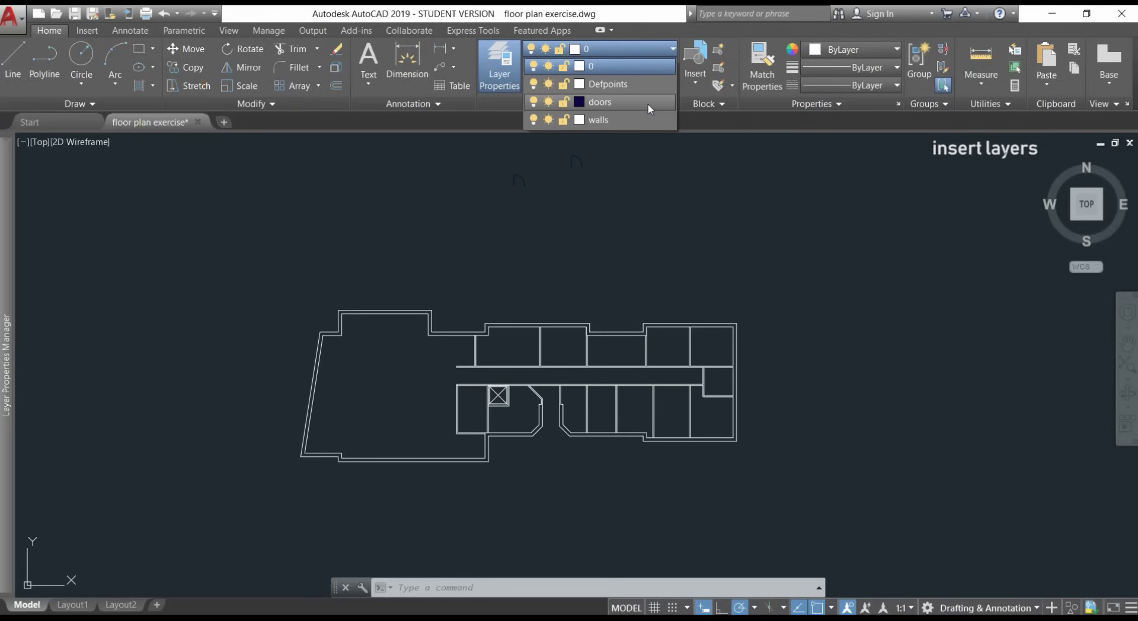
pyautogui.click(649, 104)
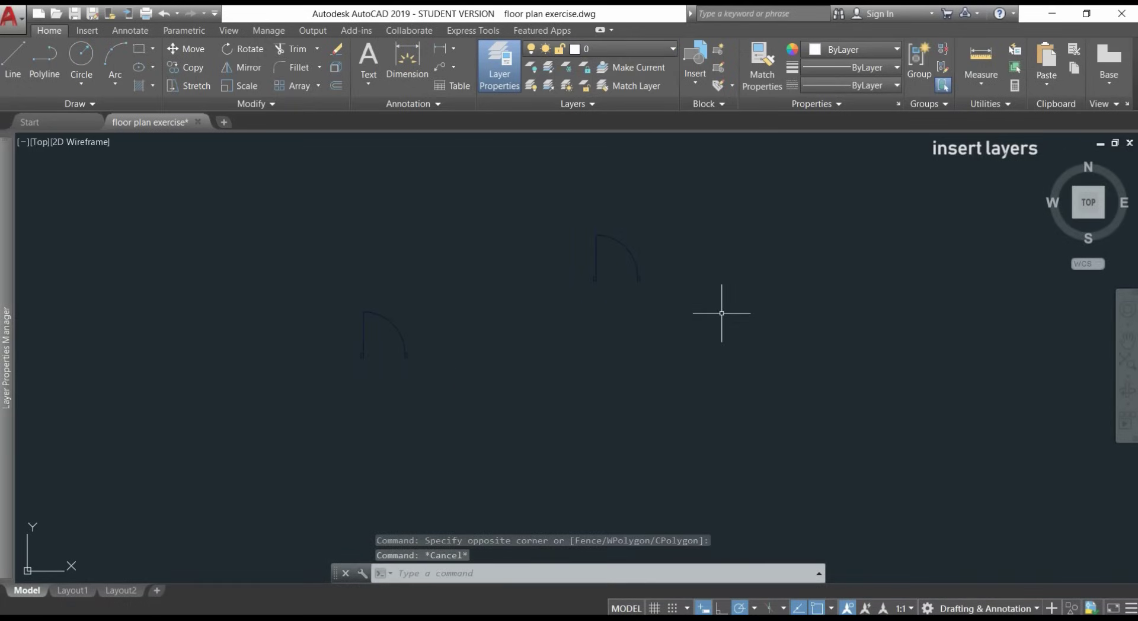
# Step: Change the color of the doors layer to index color 140
pyautogui.moveTo(2, 386)
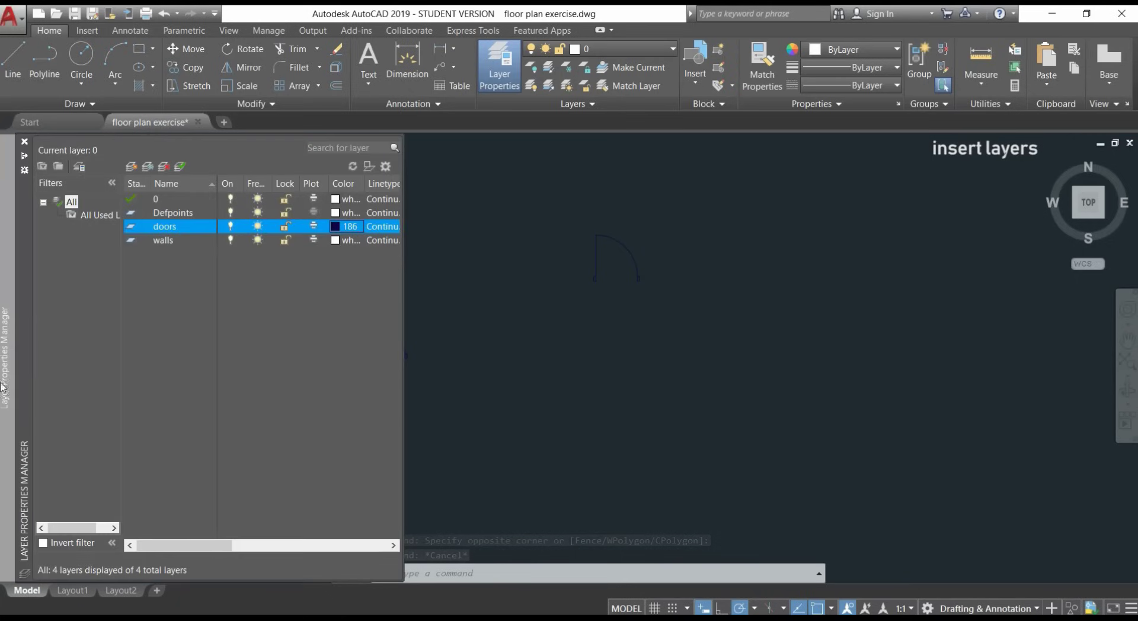
pyautogui.click(338, 228)
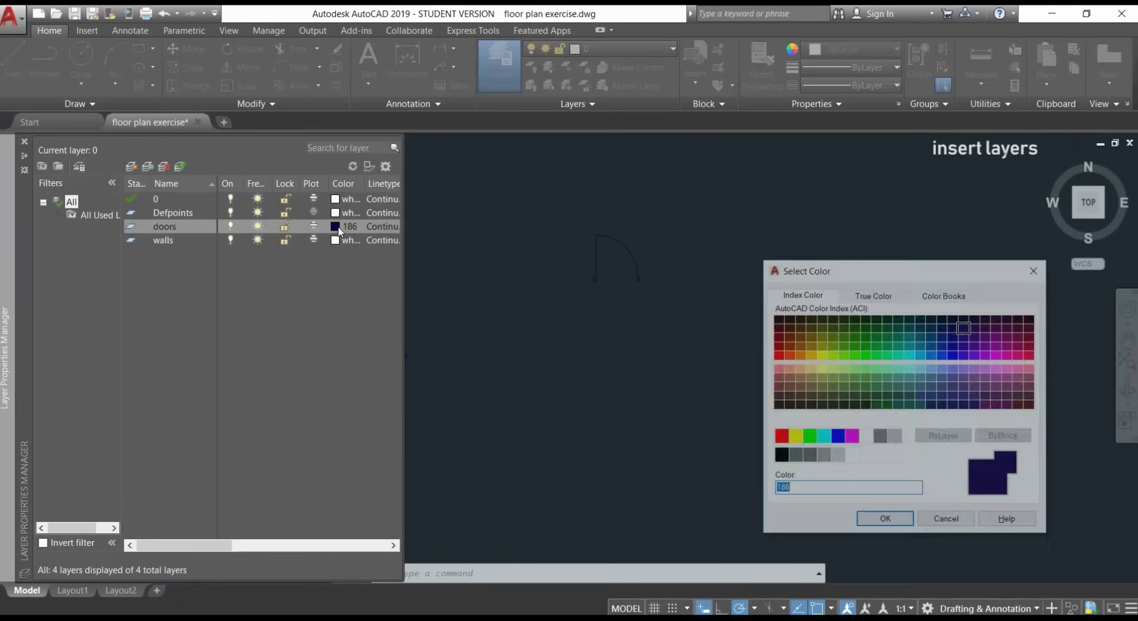
pyautogui.click(921, 355)
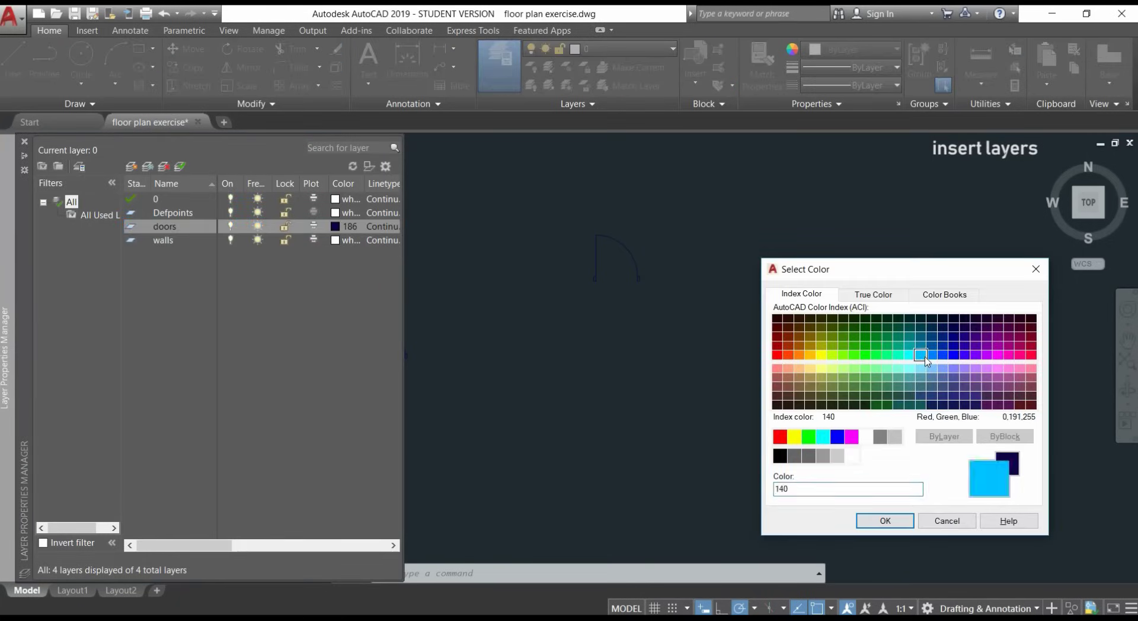
pyautogui.click(883, 521)
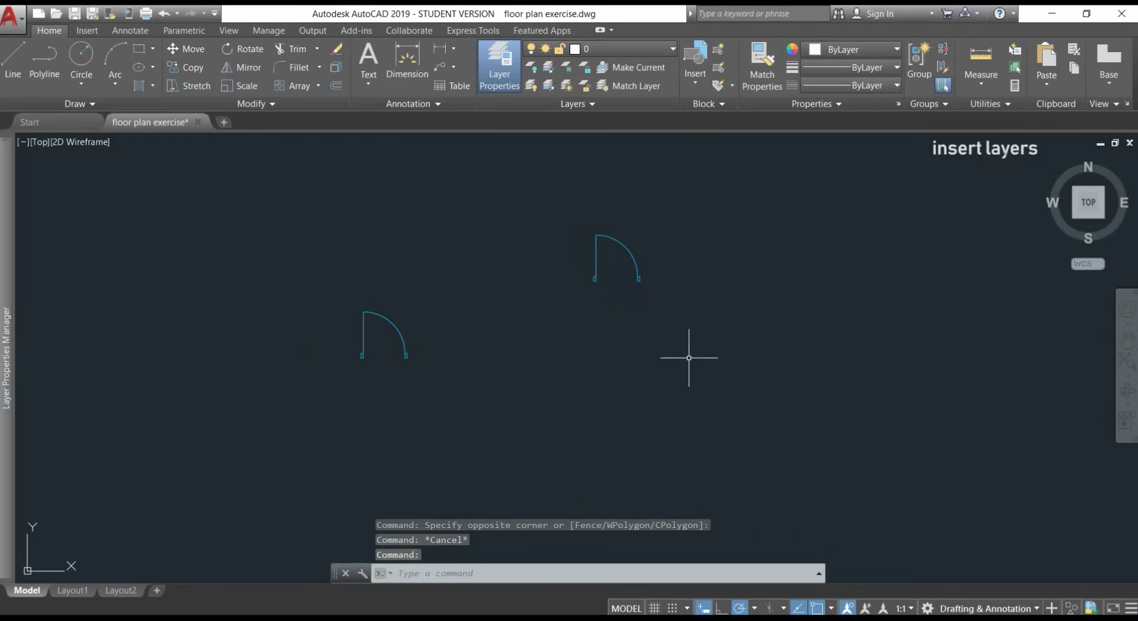
# Step: Assign all the lines of the floor plan to the walls layer and clear the selection
pyautogui.scroll(-4, 610, 368)
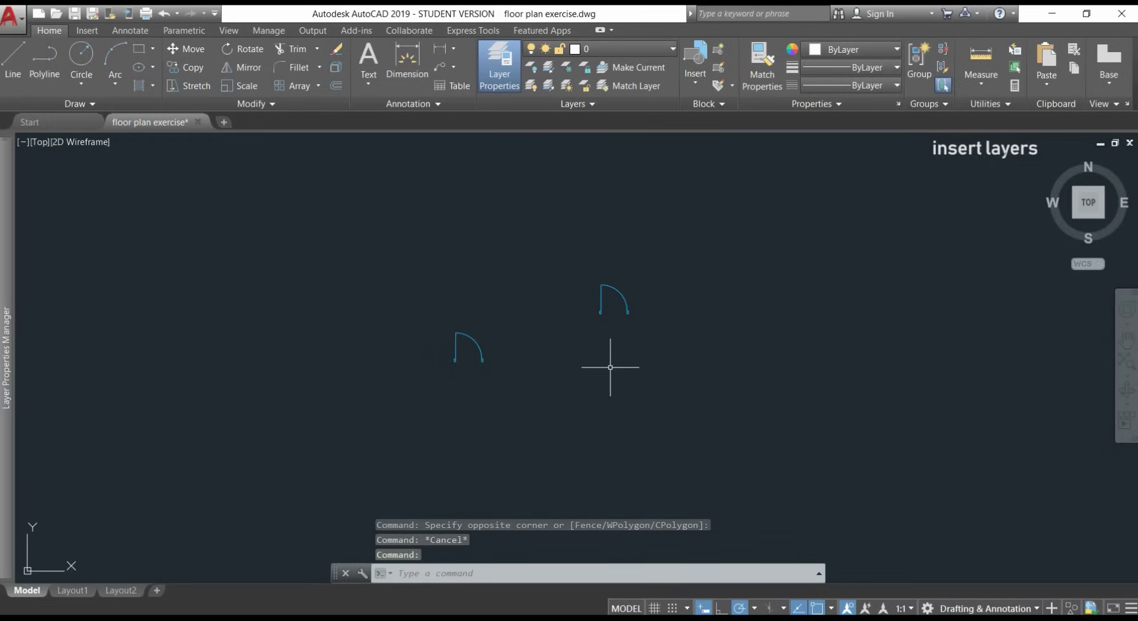
pyautogui.moveTo(589, 444)
pyautogui.mouseDown(button='middle')
pyautogui.moveTo(628, 168)
pyautogui.moveTo(587, 142)
pyautogui.mouseUp(button='middle')
pyautogui.click(934, 517)
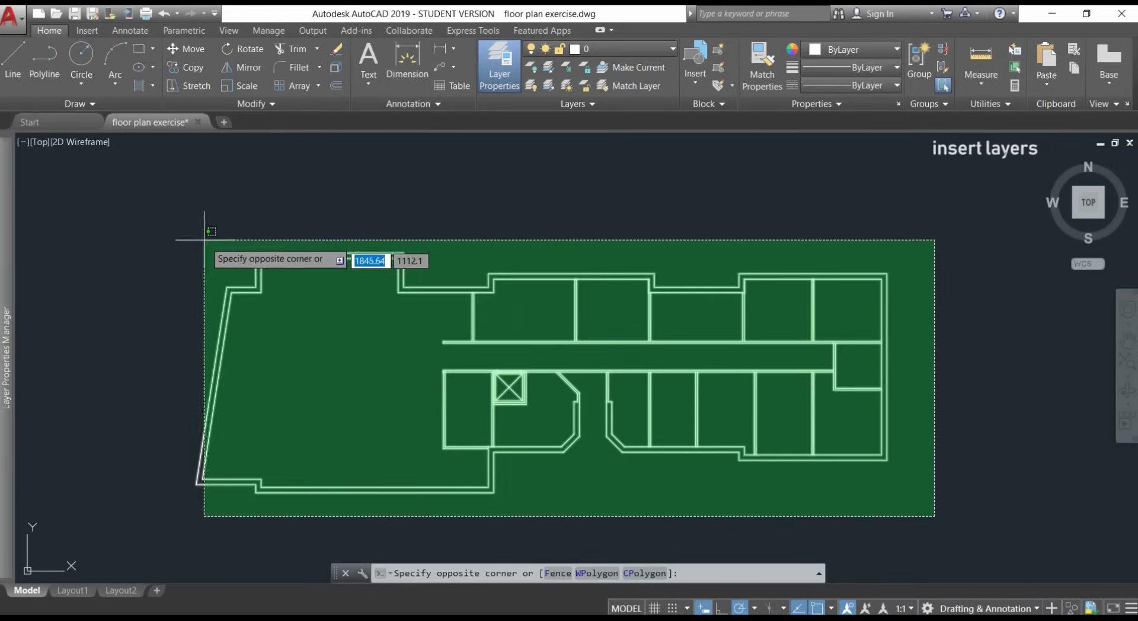
pyautogui.click(157, 192)
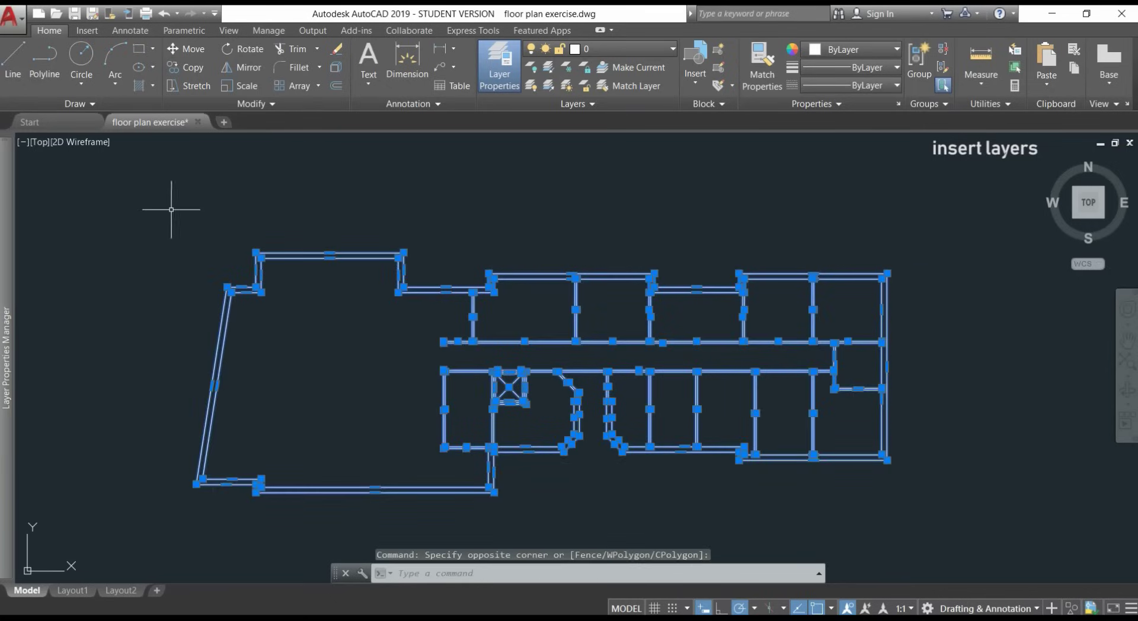
pyautogui.click(663, 49)
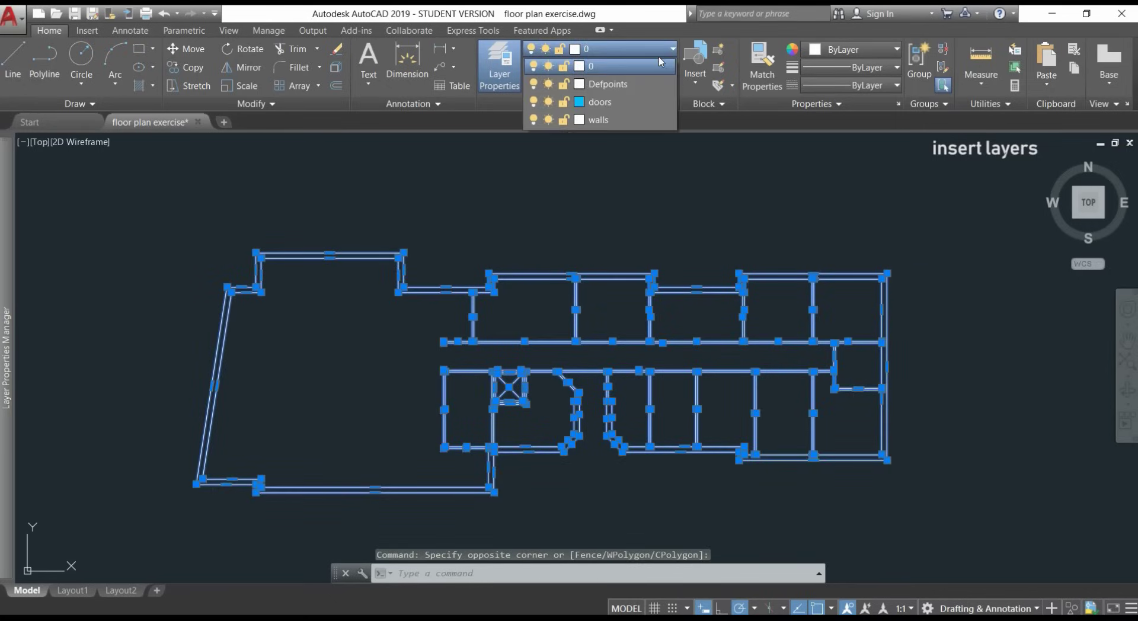
pyautogui.click(609, 117)
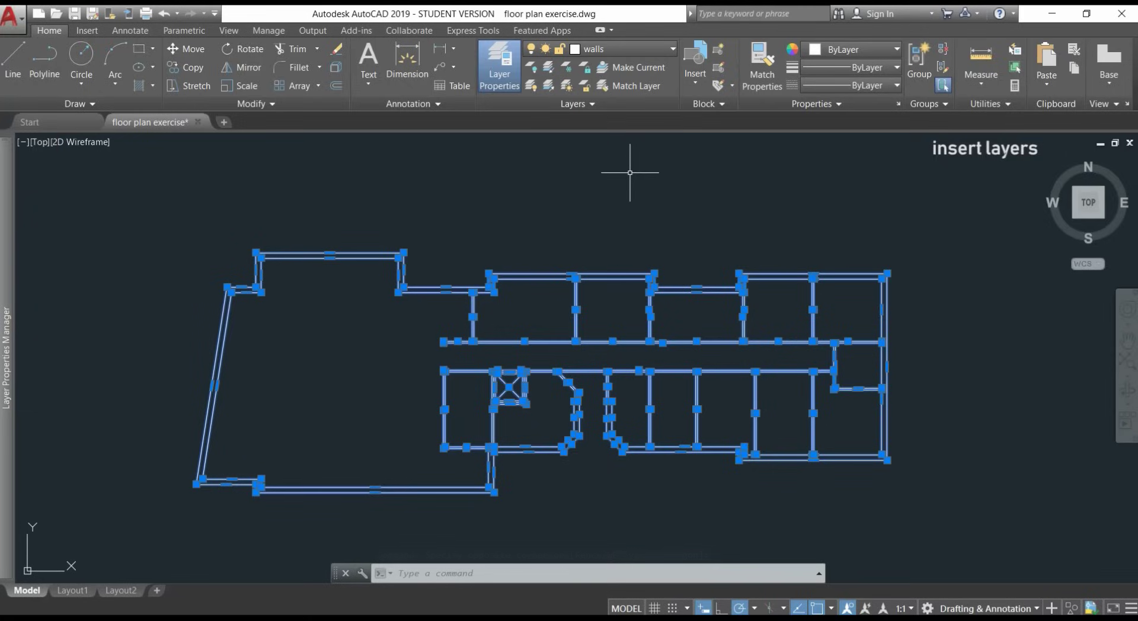
pyautogui.press('Escape')
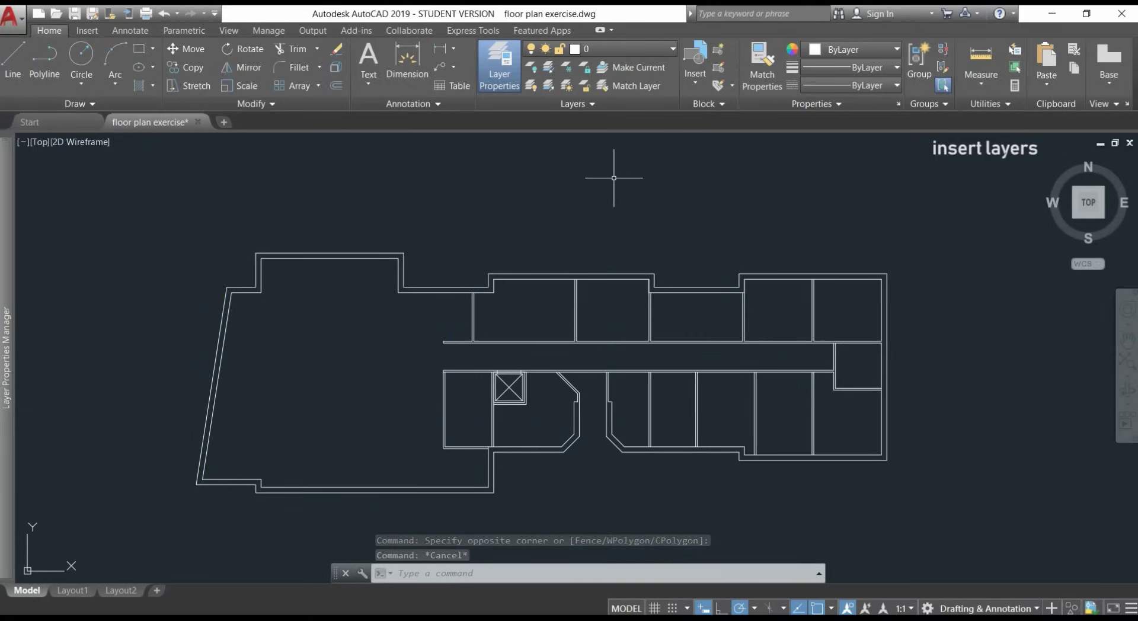
# Step: Insert the "door standard" block into the corridor wall of the middle upper room with the recessed exterior wall, just right of its left partition
pyautogui.moveTo(1, 317)
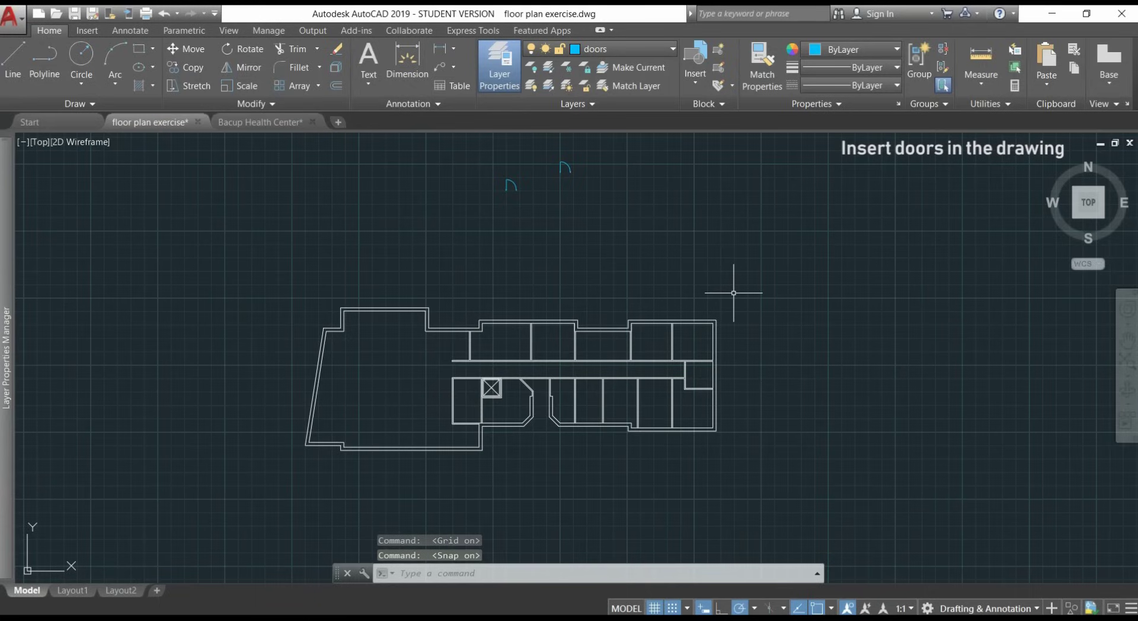
pyautogui.click(690, 65)
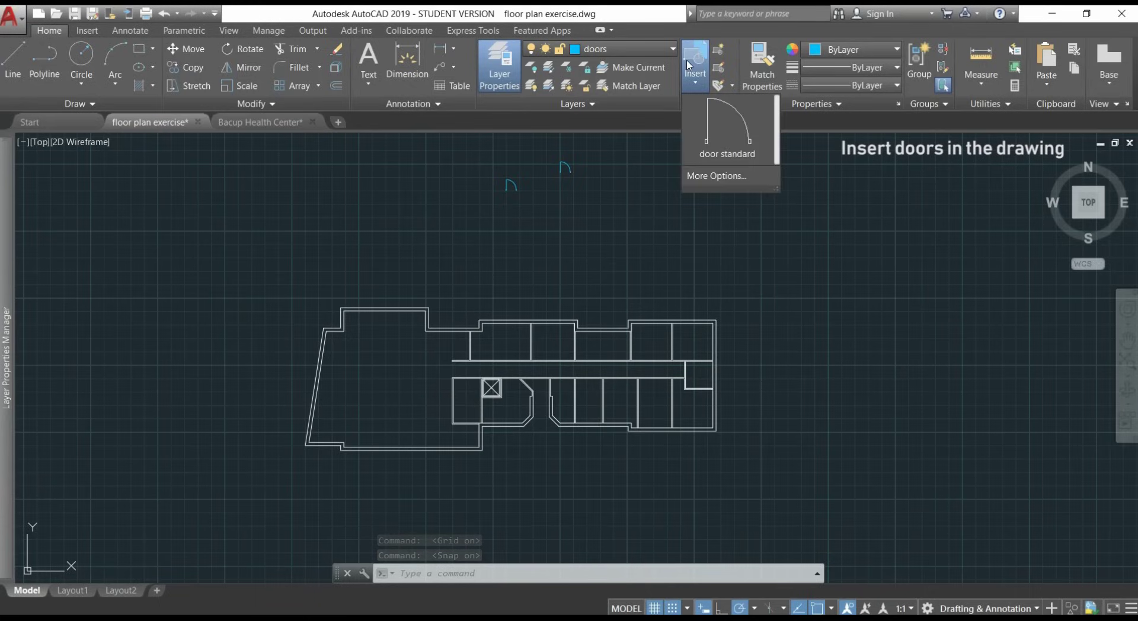
pyautogui.click(734, 130)
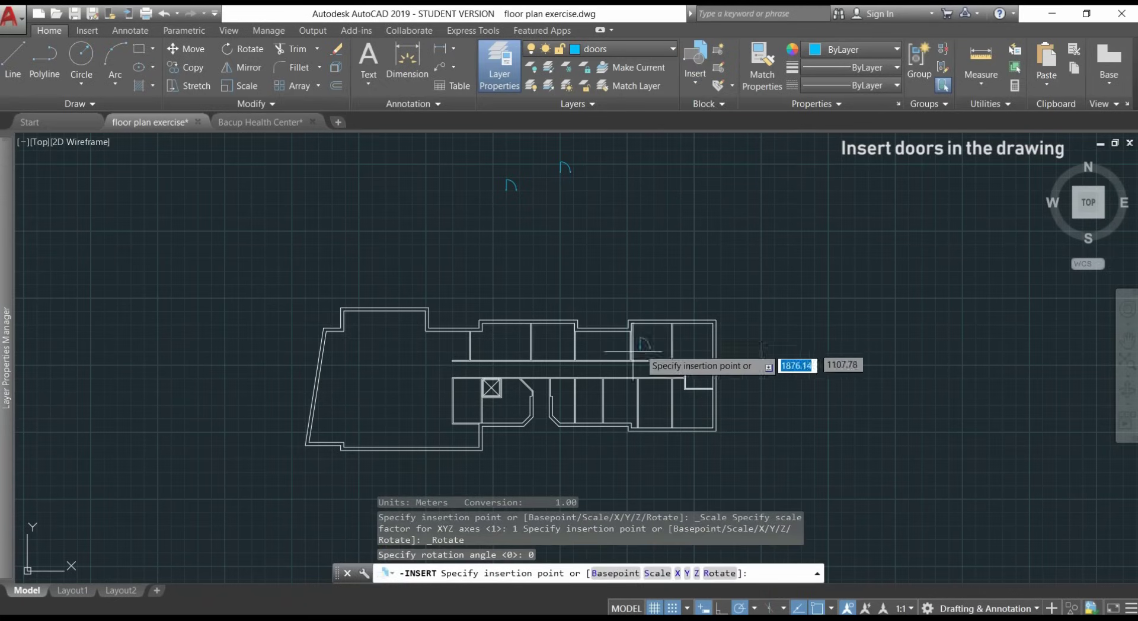
pyautogui.scroll(8, 634, 351)
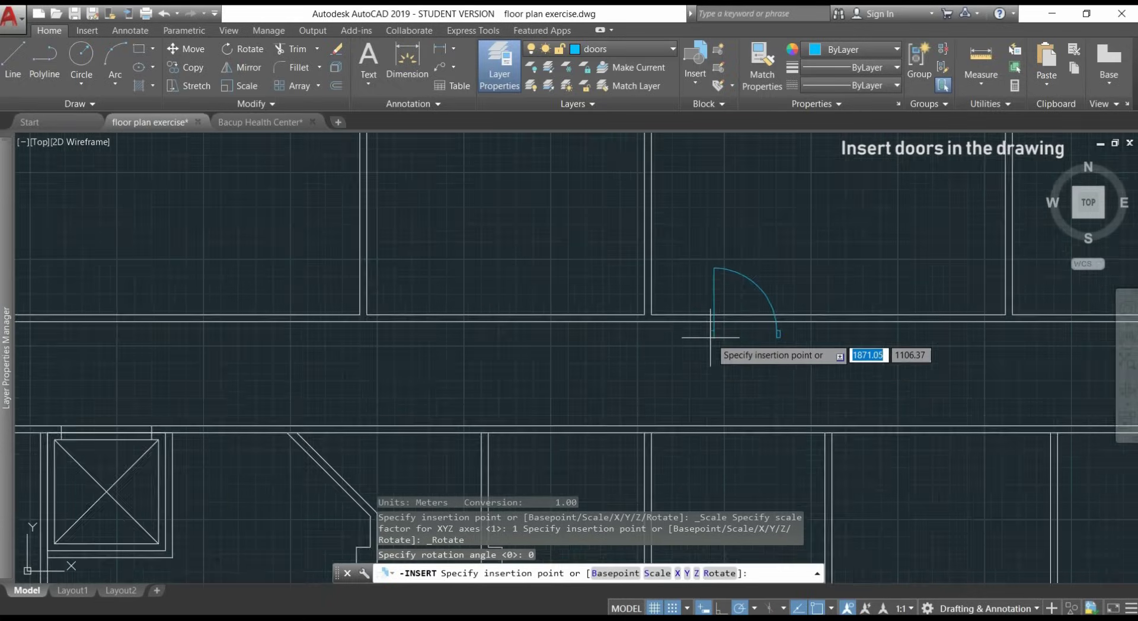
pyautogui.scroll(5, 711, 336)
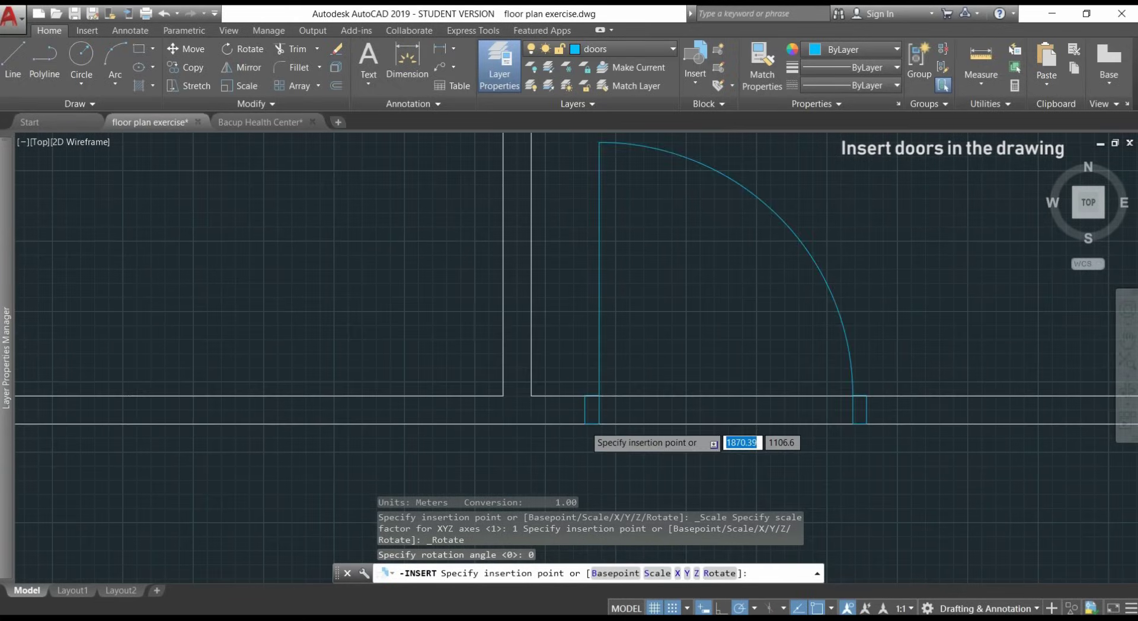
pyautogui.scroll(2, 586, 424)
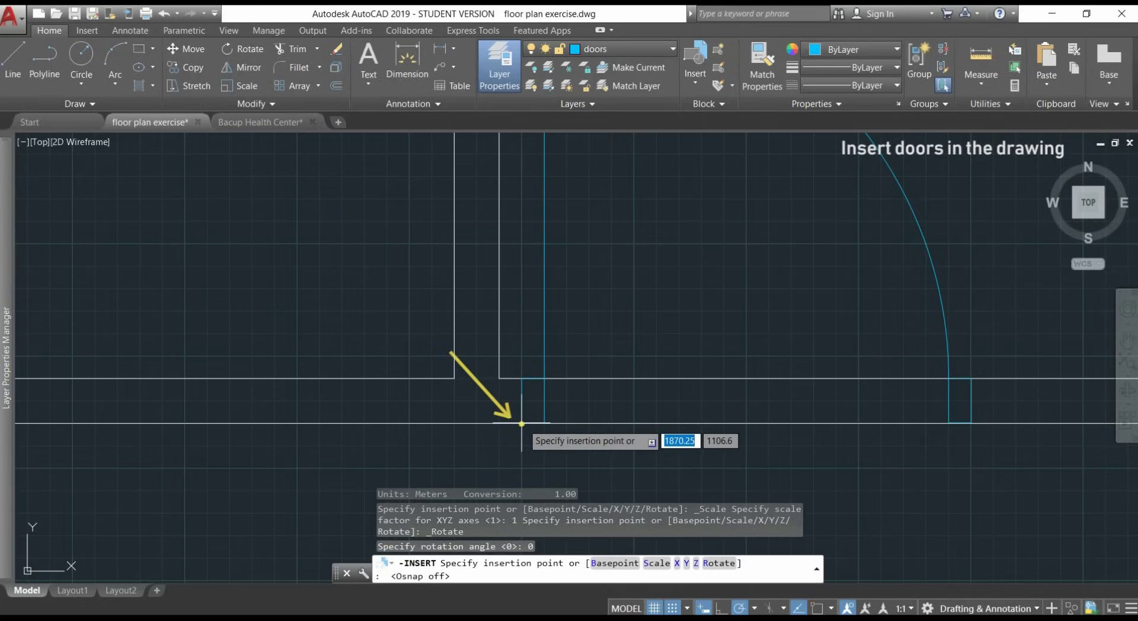
pyautogui.click(521, 423)
pyautogui.scroll(-8, 521, 422)
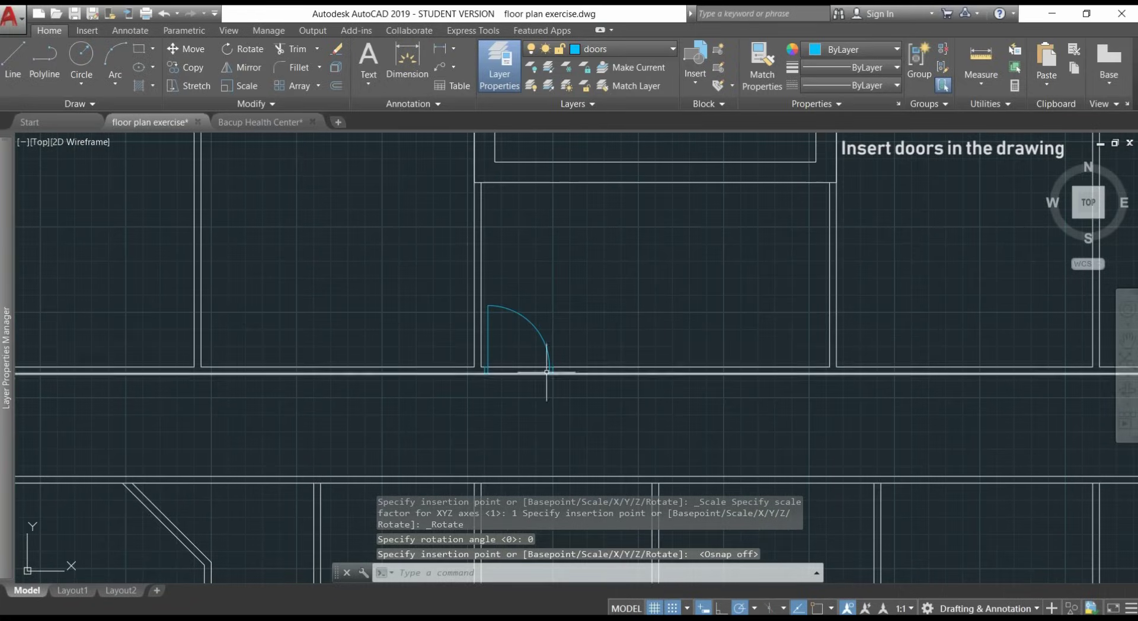
# Step: Insert another "door standard" block into the corridor wall of the upper-right corner room, just right of its left partition
pyautogui.click(695, 70)
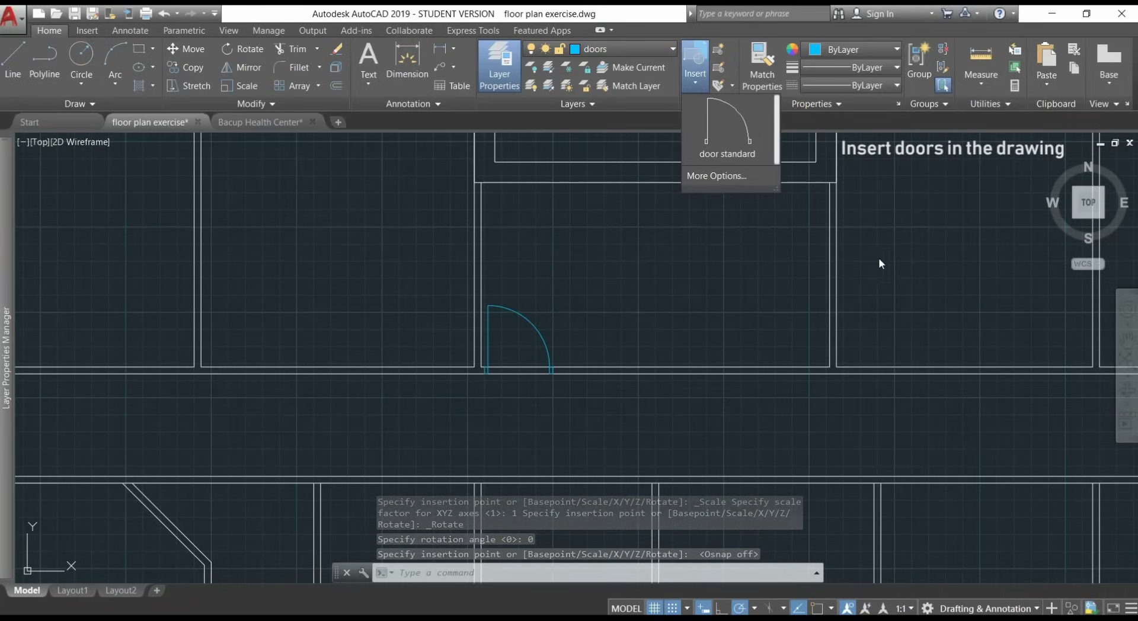
pyautogui.click(748, 132)
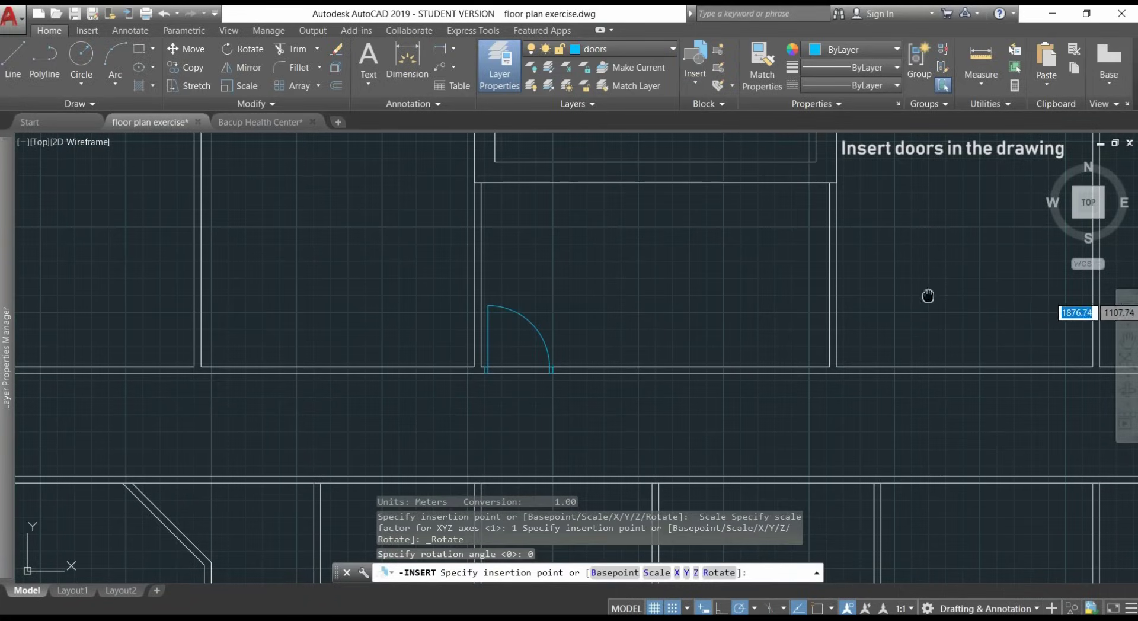
pyautogui.moveTo(929, 294)
pyautogui.mouseDown(button='middle')
pyautogui.moveTo(434, 288)
pyautogui.moveTo(408, 269)
pyautogui.mouseUp(button='middle')
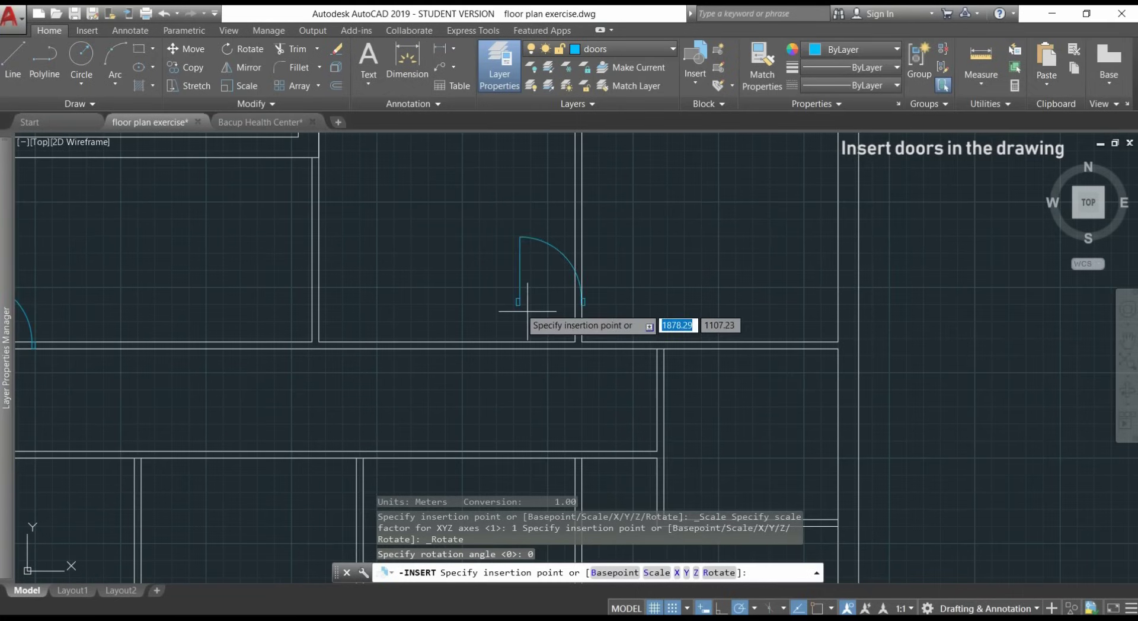
pyautogui.scroll(8, 596, 346)
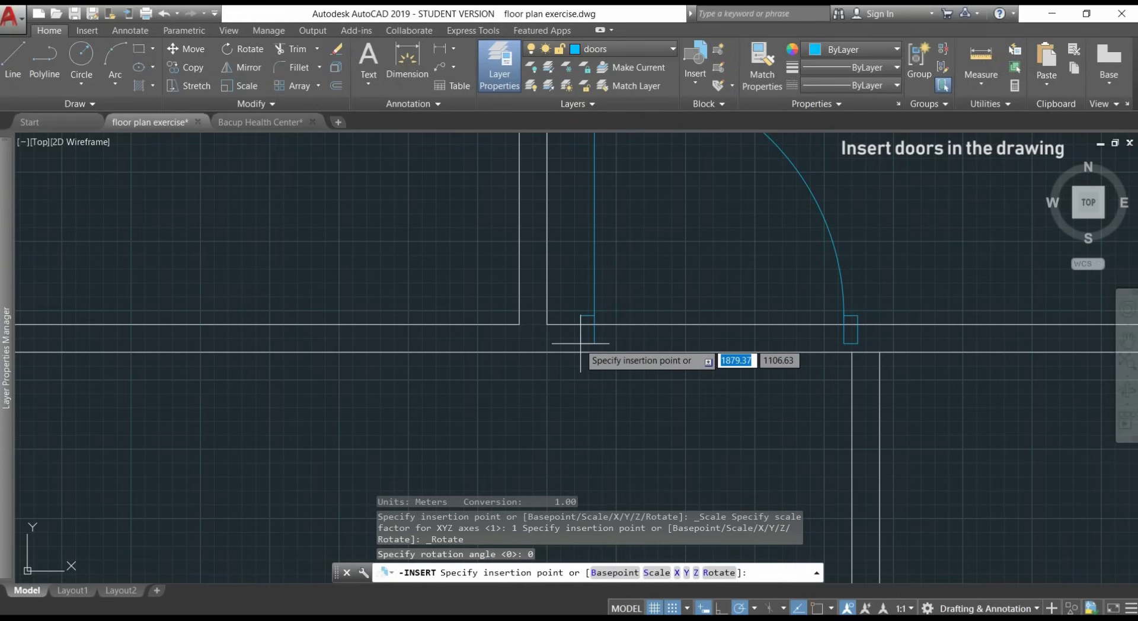
pyautogui.click(548, 356)
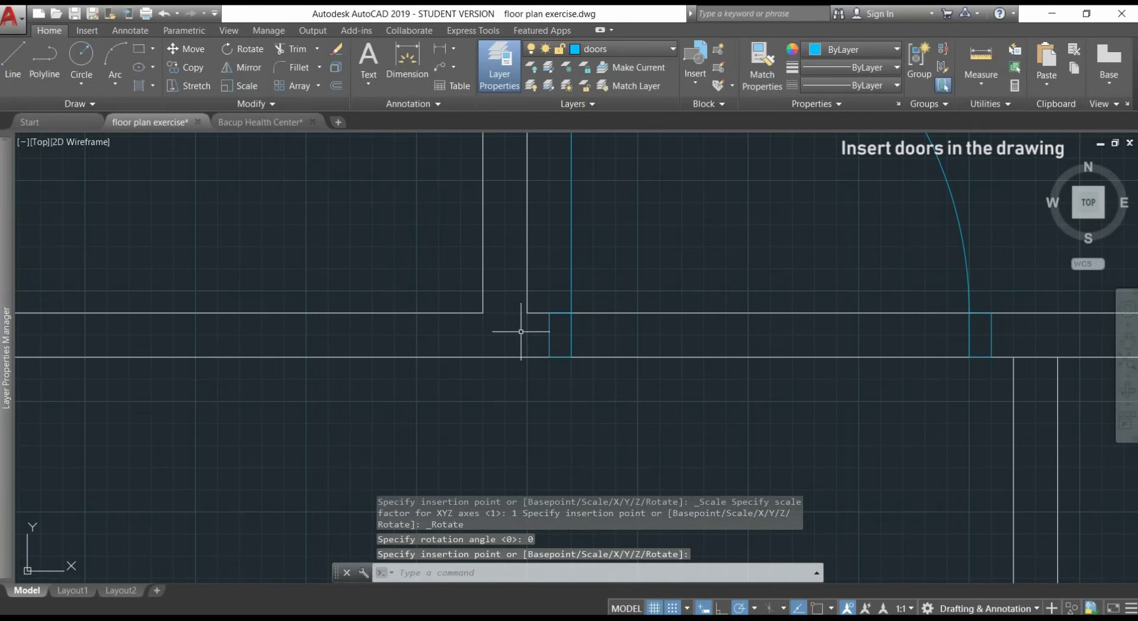
pyautogui.scroll(-5, 521, 330)
pyautogui.scroll(-2, 603, 338)
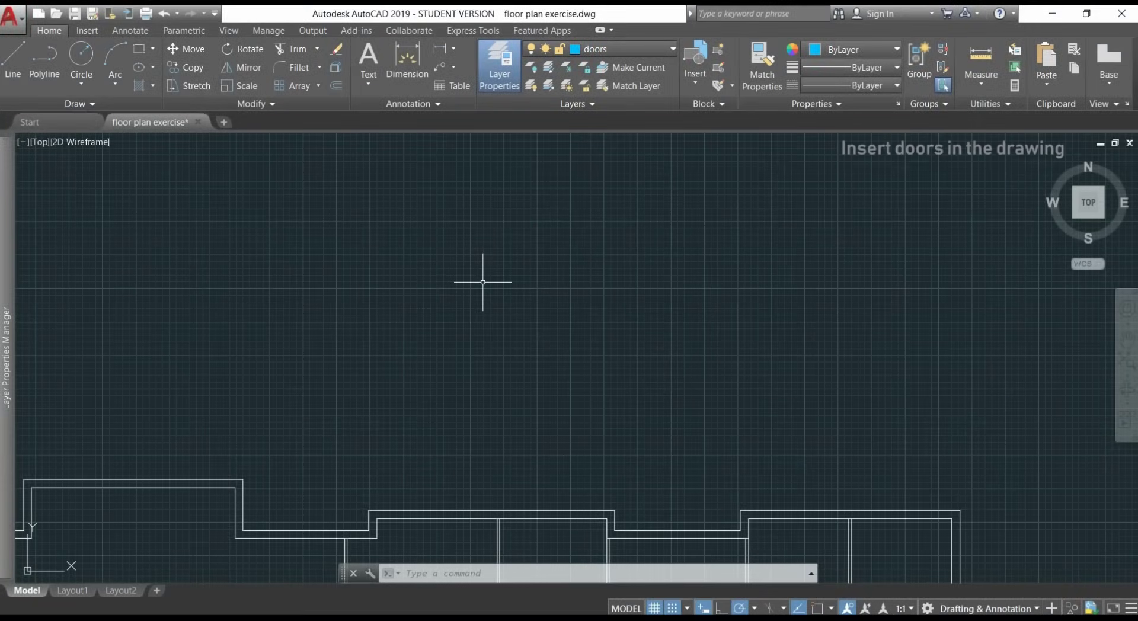
# Step: Insert a "door standard" block in the empty space above the floor plan
pyautogui.click(697, 71)
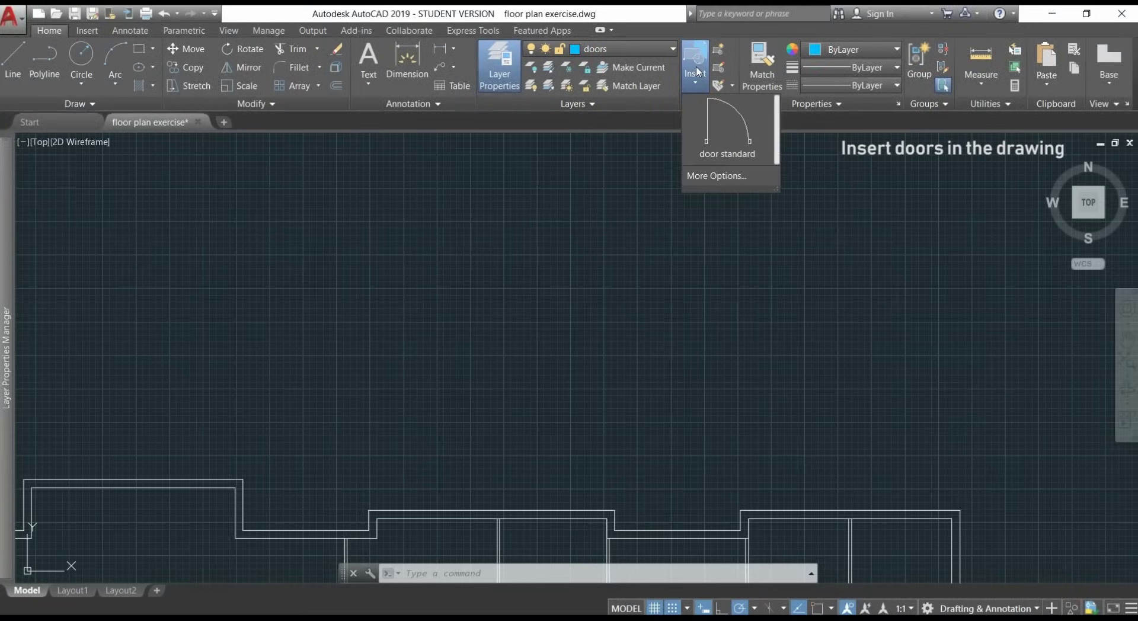
pyautogui.click(756, 140)
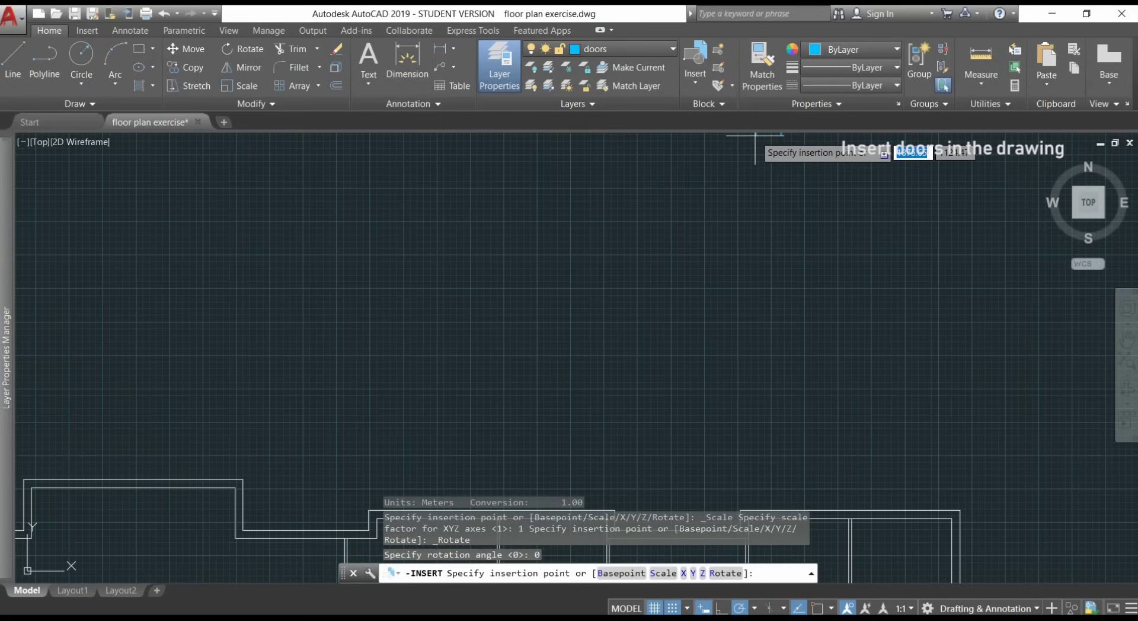
pyautogui.click(657, 214)
pyautogui.scroll(5, 720, 184)
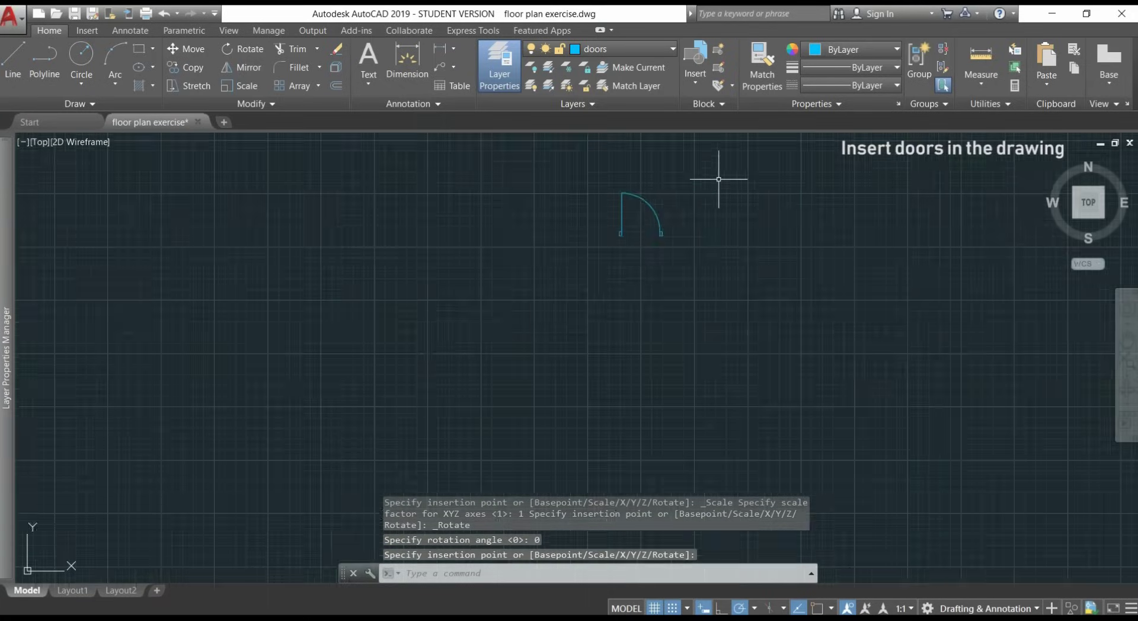
pyautogui.moveTo(716, 224); pyautogui.dragTo(790, 240, button='middle')
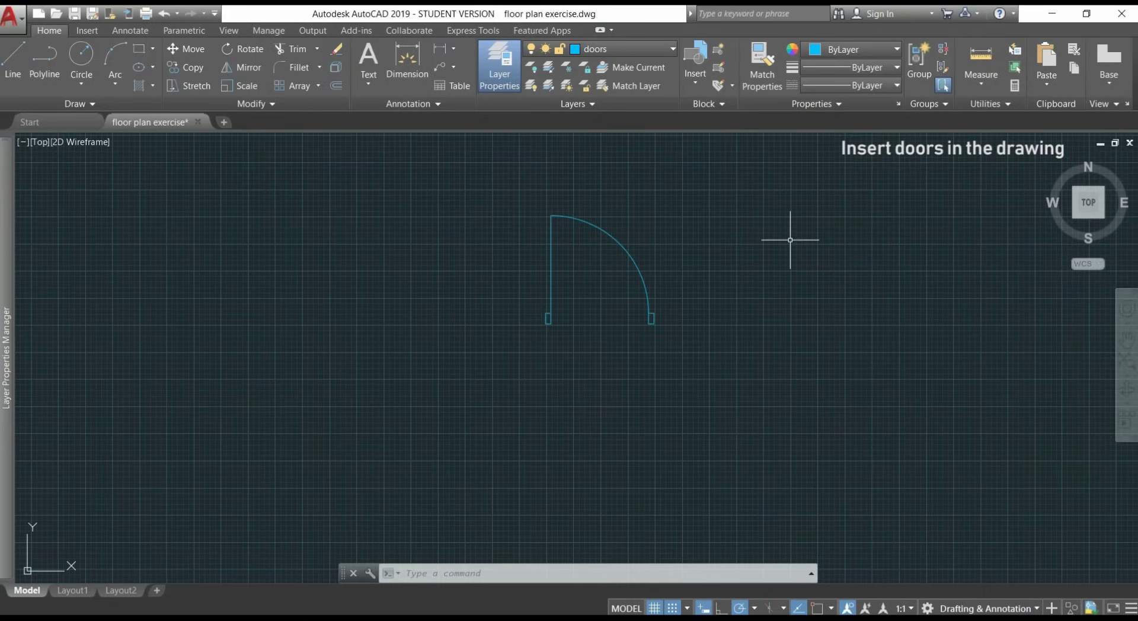
# Step: Mirror the door above the floor plan about a vertical line to its left, keeping the original
pyautogui.write('mi')
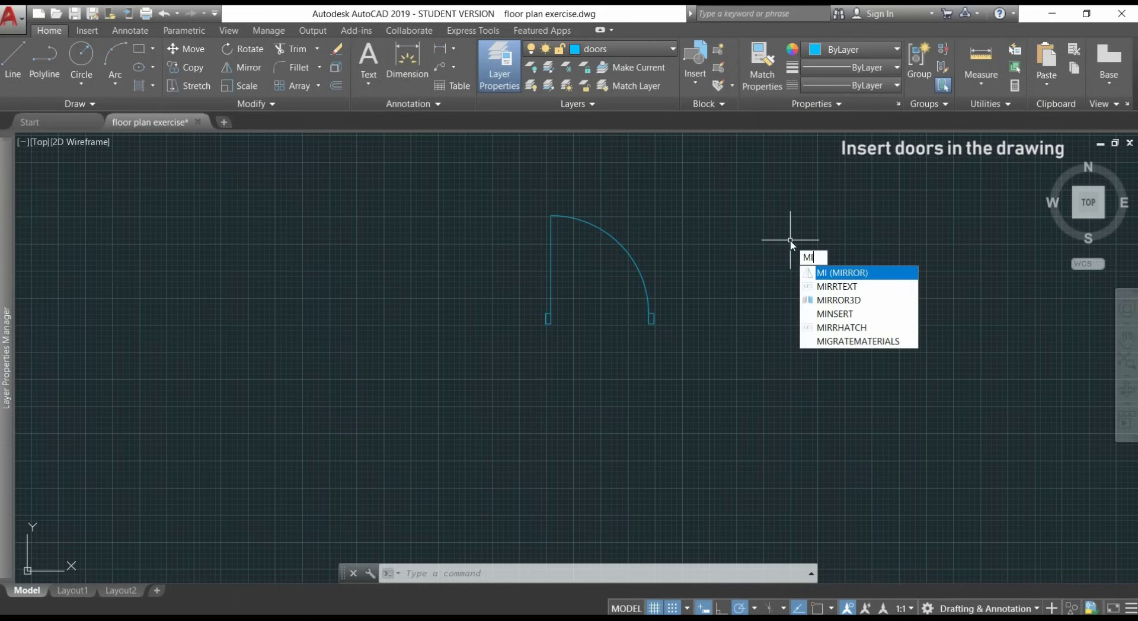
pyautogui.press('Return')
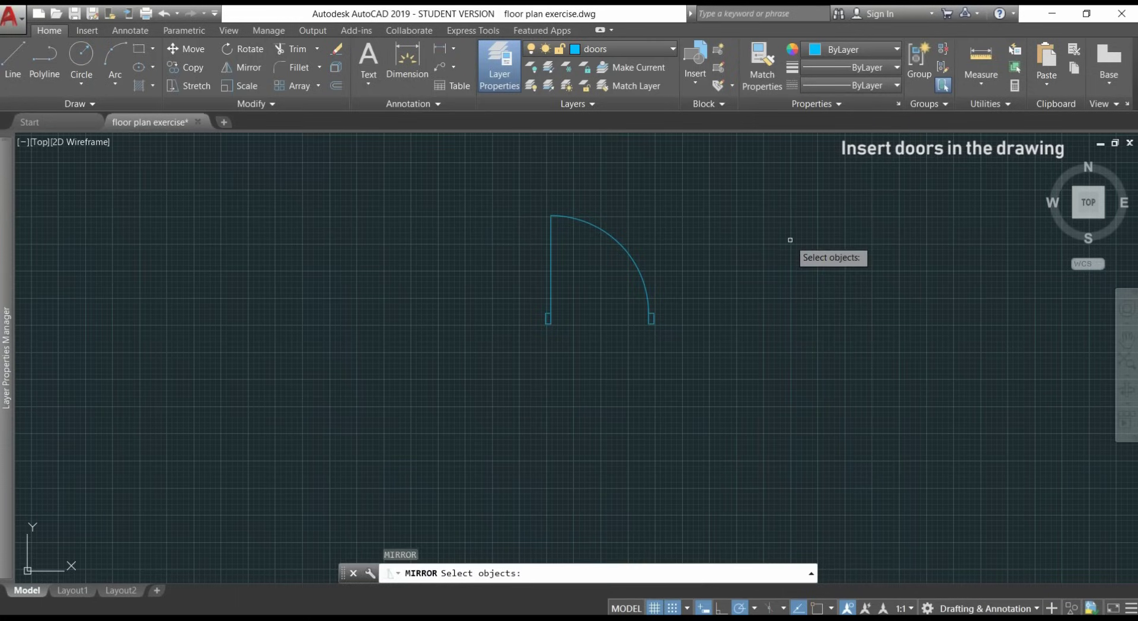
pyautogui.click(731, 379)
pyautogui.click(438, 180)
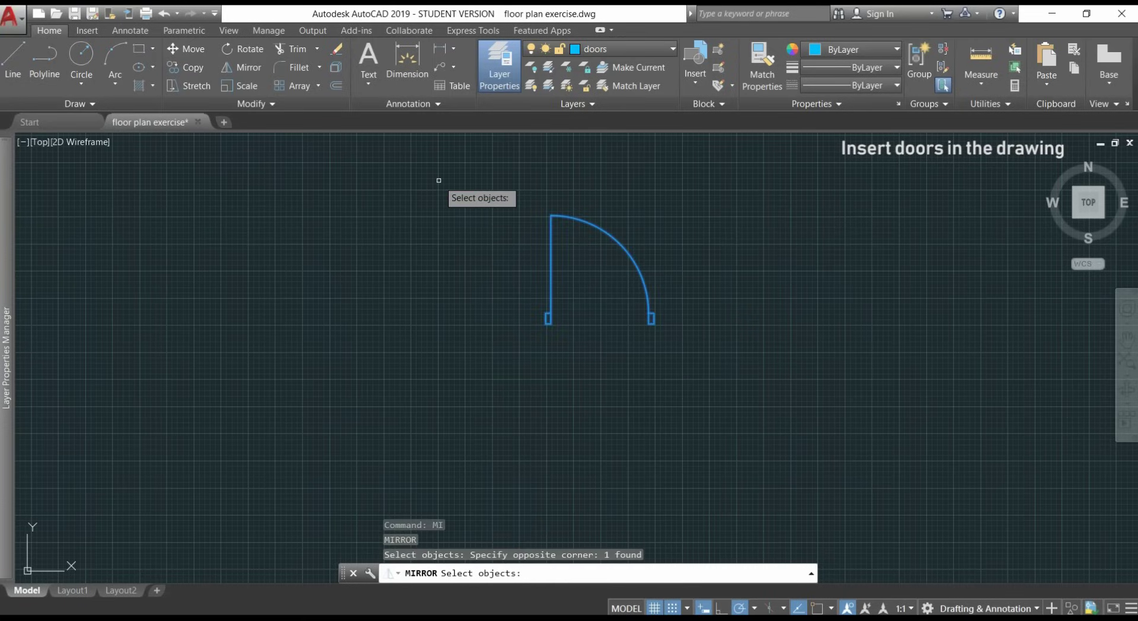
pyautogui.press('Return')
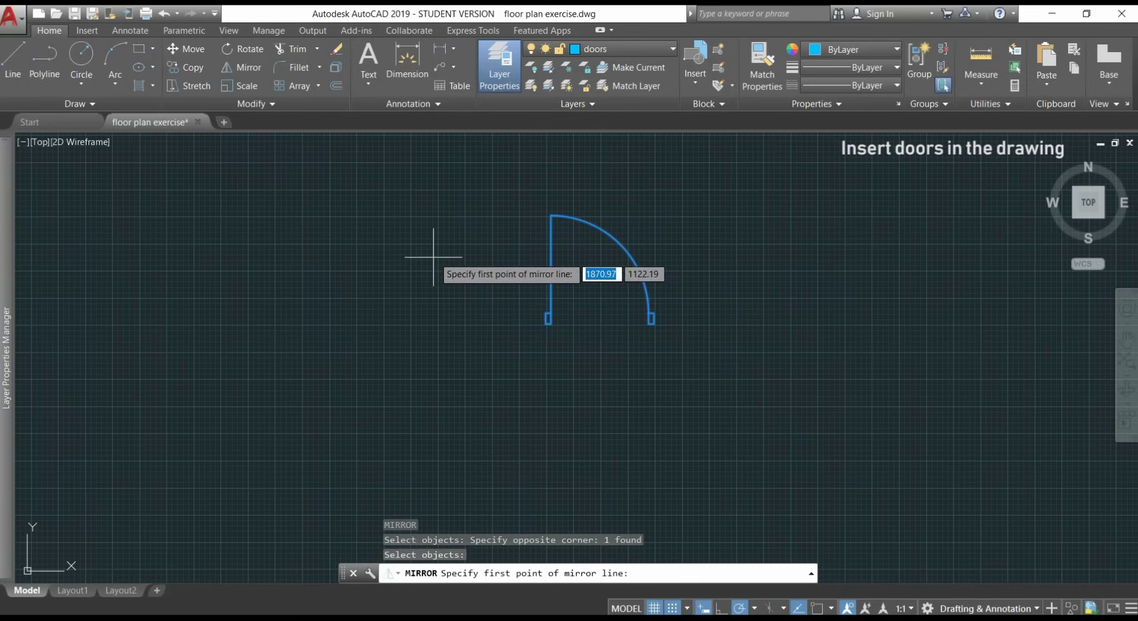
pyautogui.click(416, 325)
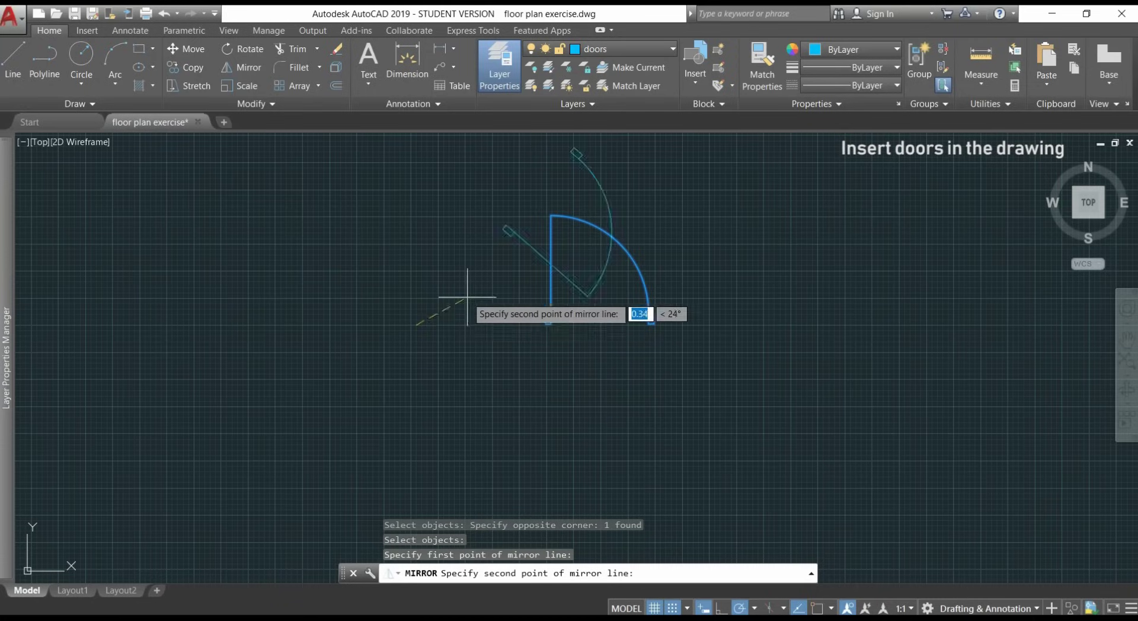
pyautogui.click(416, 224)
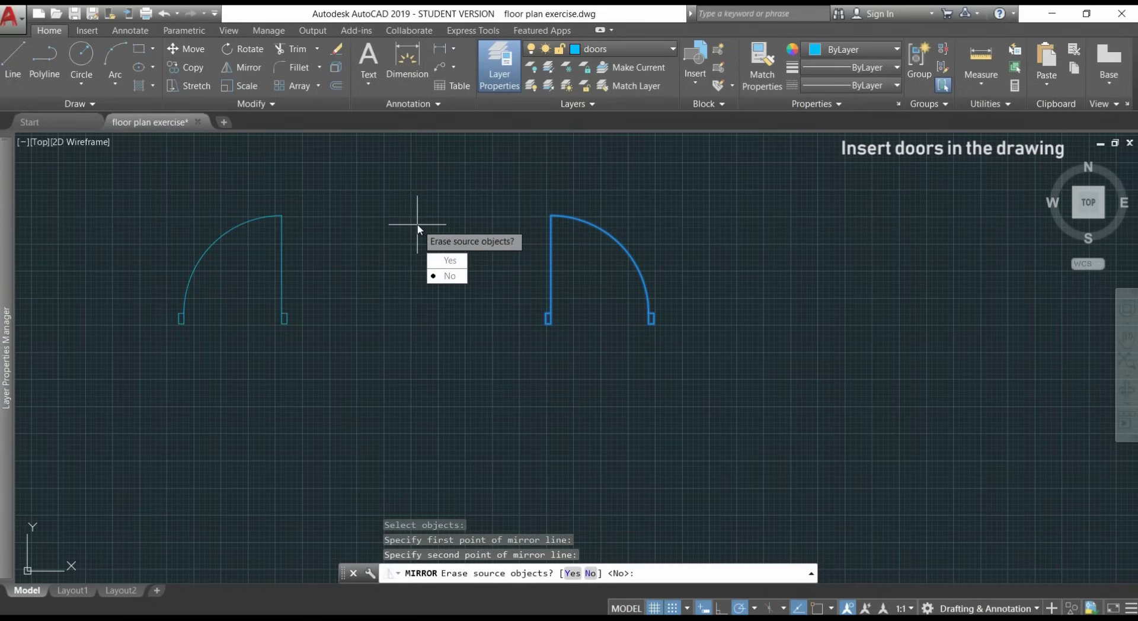
pyautogui.press('Return')
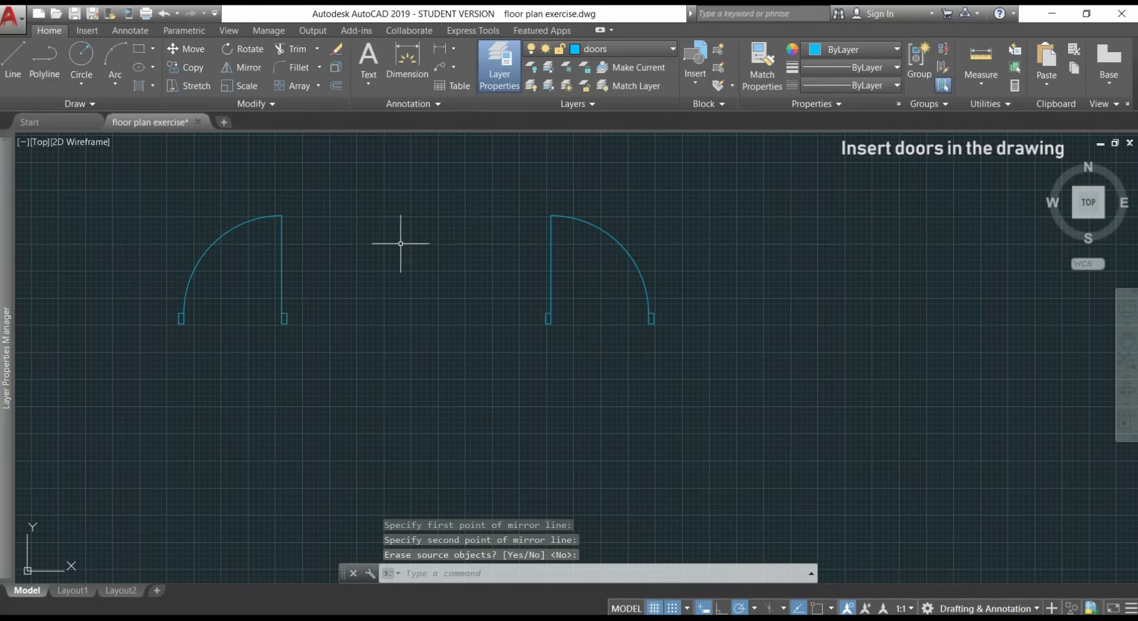
pyautogui.moveTo(376, 259); pyautogui.dragTo(459, 264, button='middle')
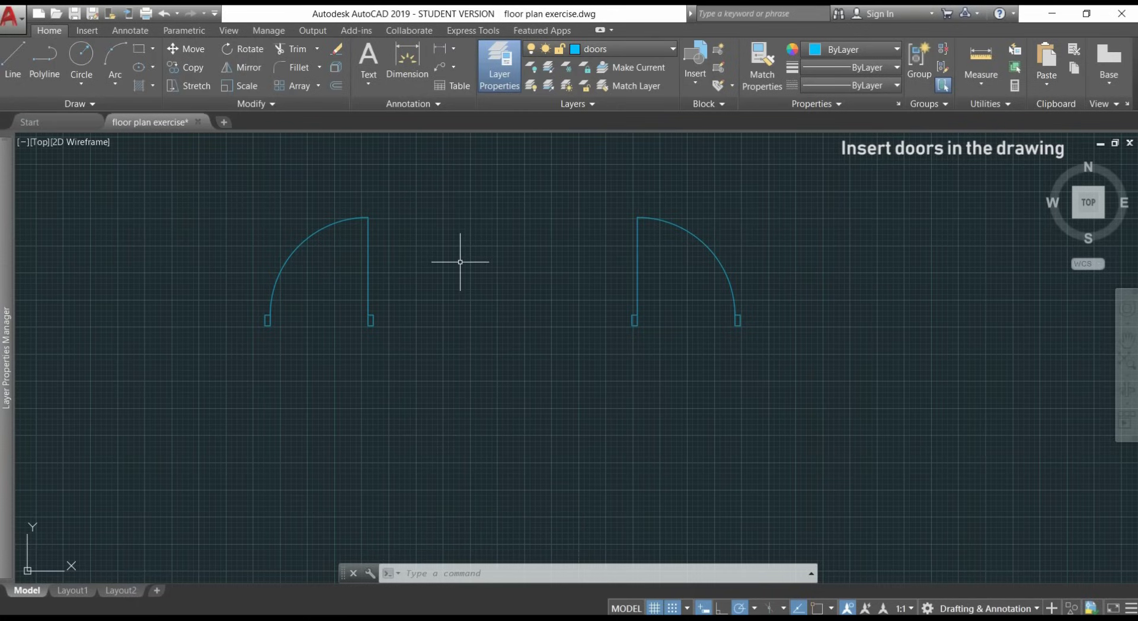
# Step: Mirror both doors above the floor plan about a horizontal line below them, keeping the originals
pyautogui.write('mi')
pyautogui.press('Return')
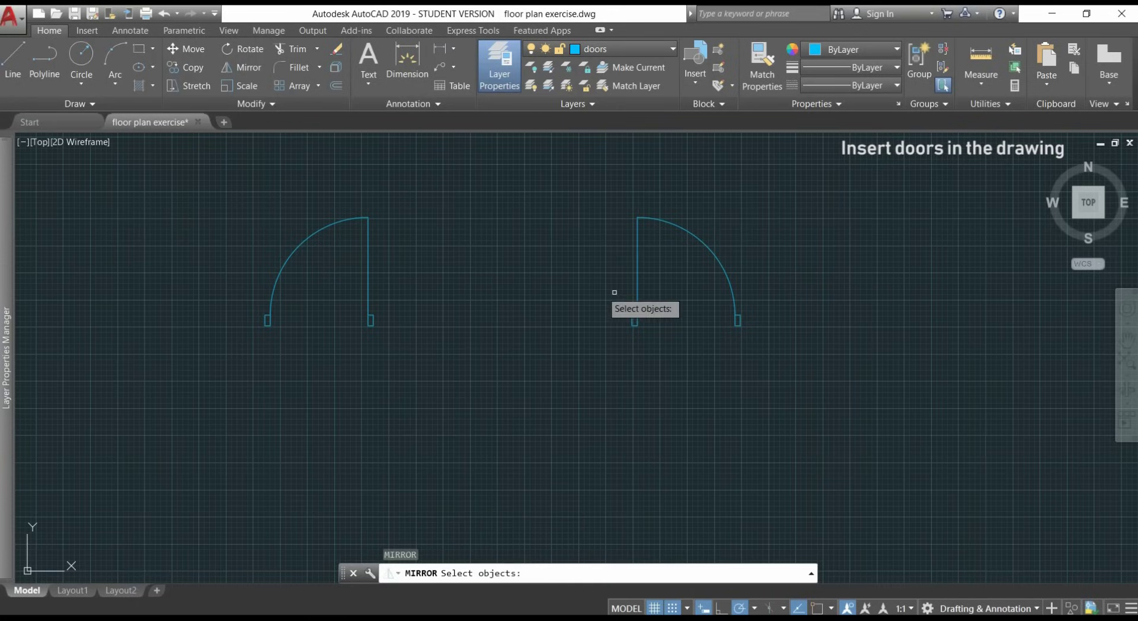
pyautogui.click(812, 368)
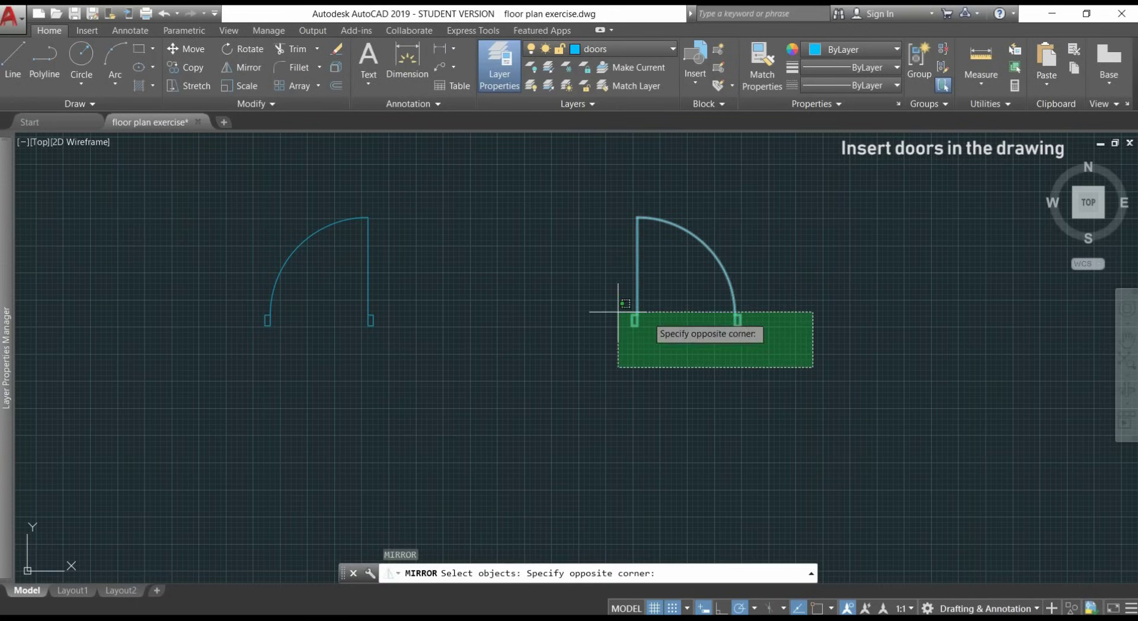
pyautogui.click(189, 183)
pyautogui.press('Return')
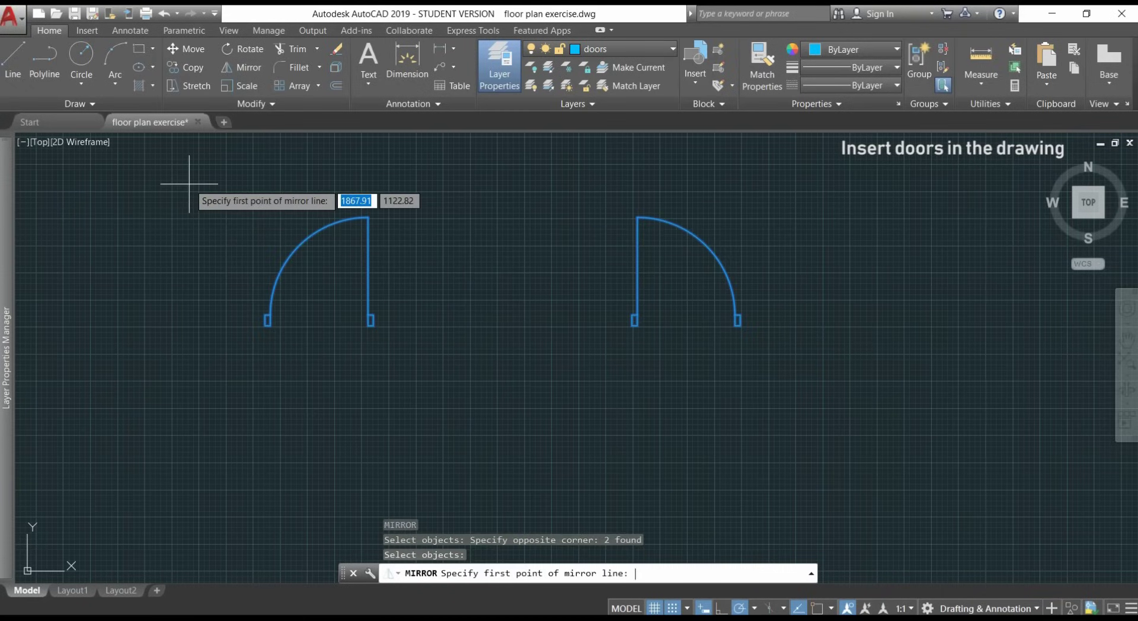
pyautogui.click(778, 391)
pyautogui.click(585, 394)
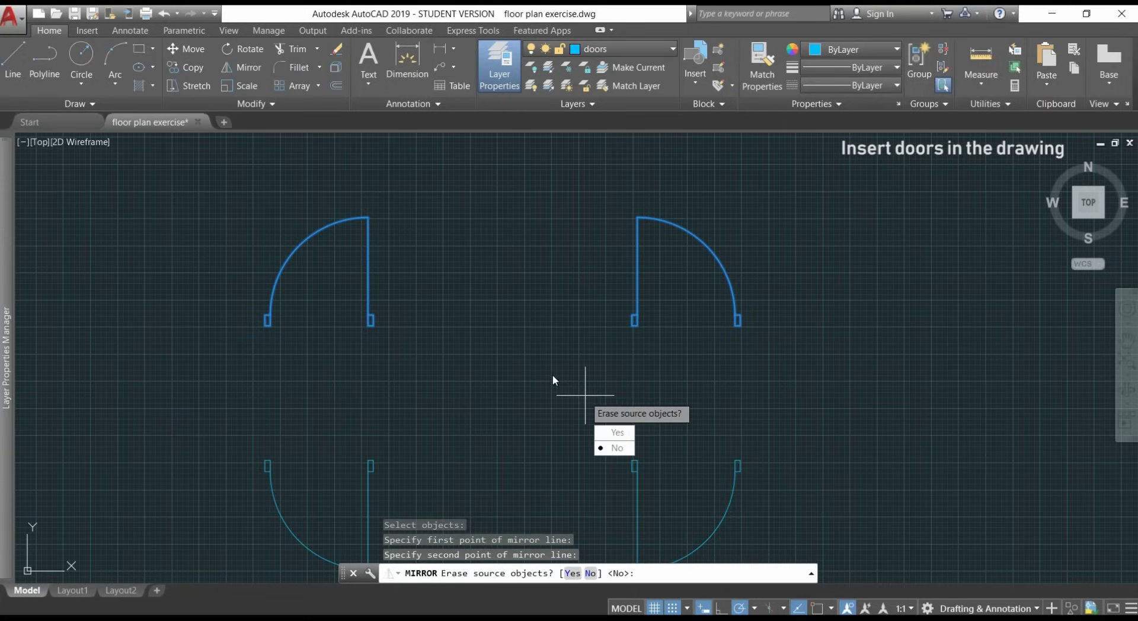
pyautogui.press('Return')
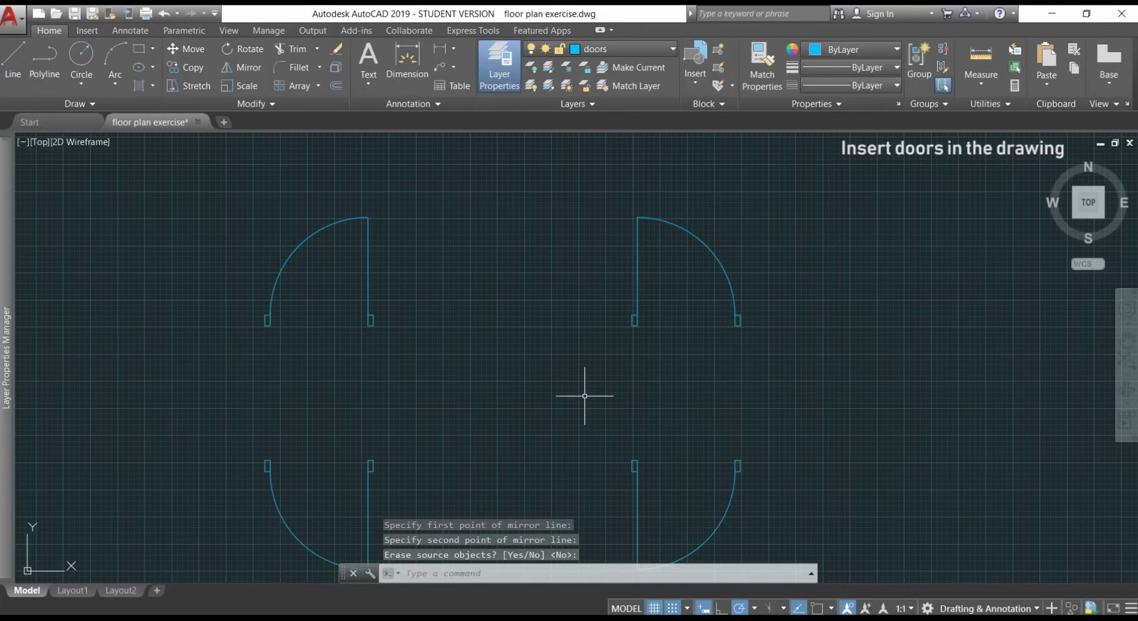
# Step: Rotate a copy of all four doors by 270° about a point to their right, keeping the originals
pyautogui.scroll(-2, 510, 350)
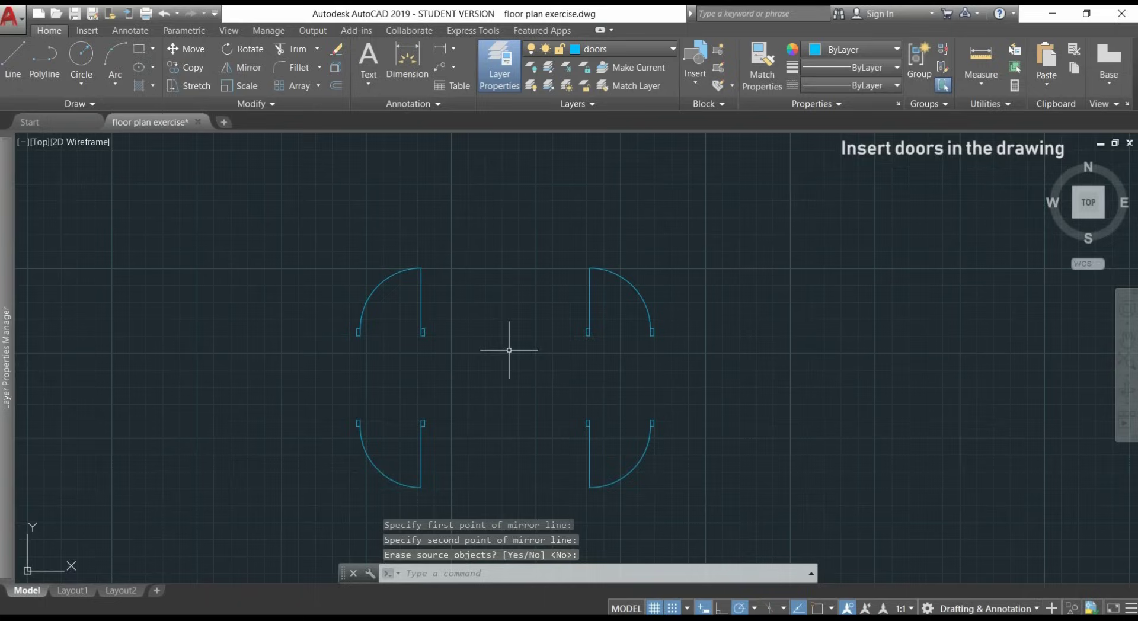
pyautogui.moveTo(706, 377); pyautogui.dragTo(525, 323, button='middle')
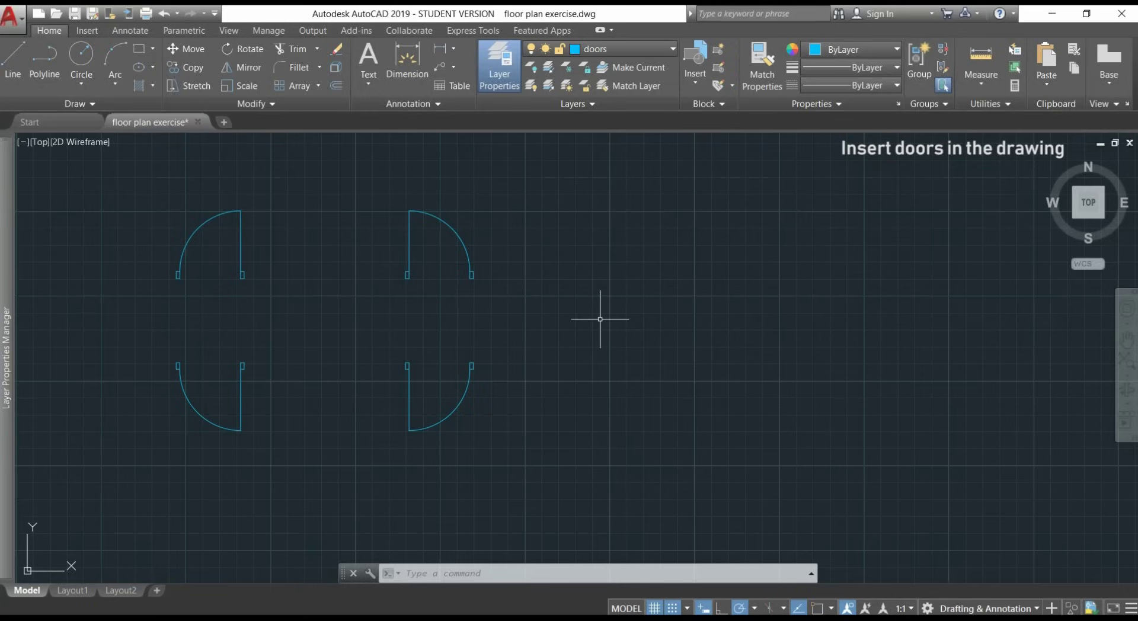
pyautogui.click(257, 53)
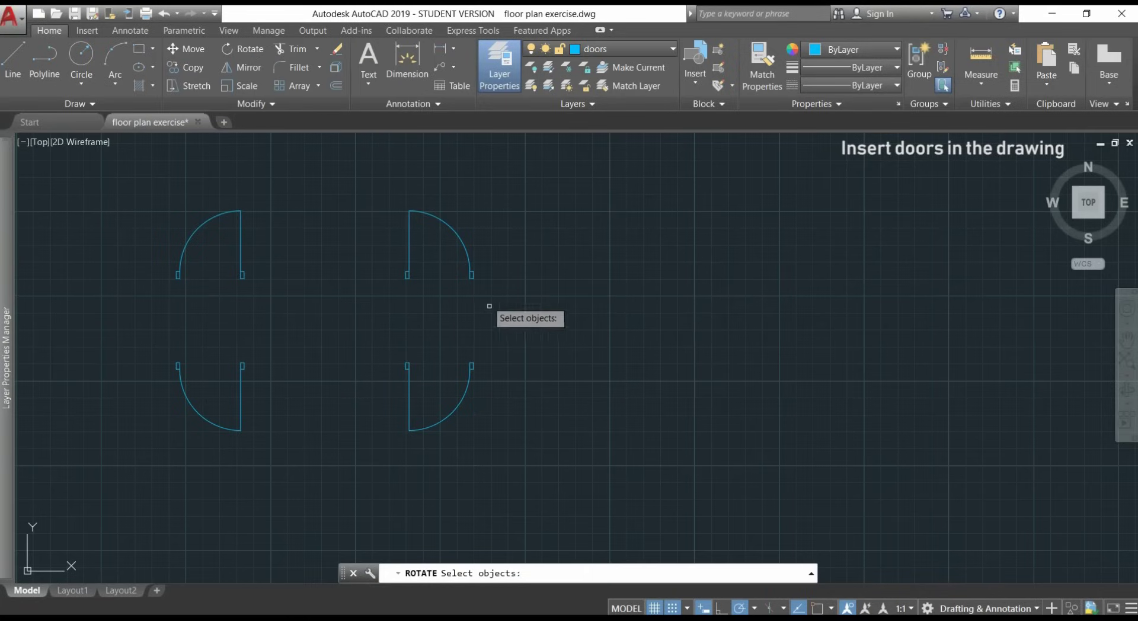
pyautogui.click(572, 468)
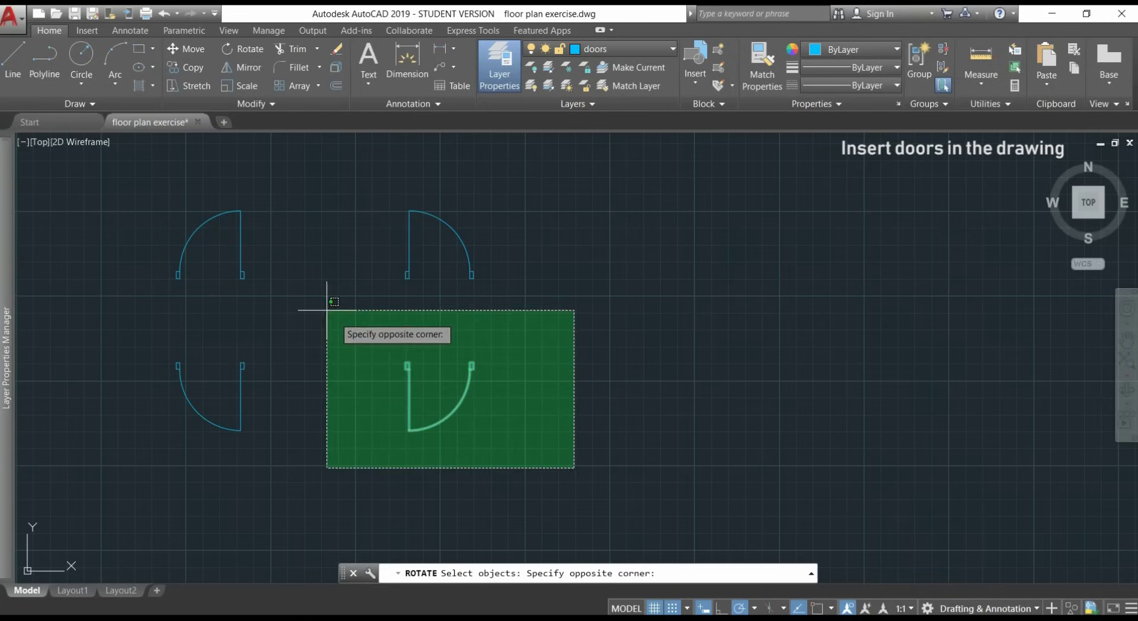
pyautogui.click(133, 175)
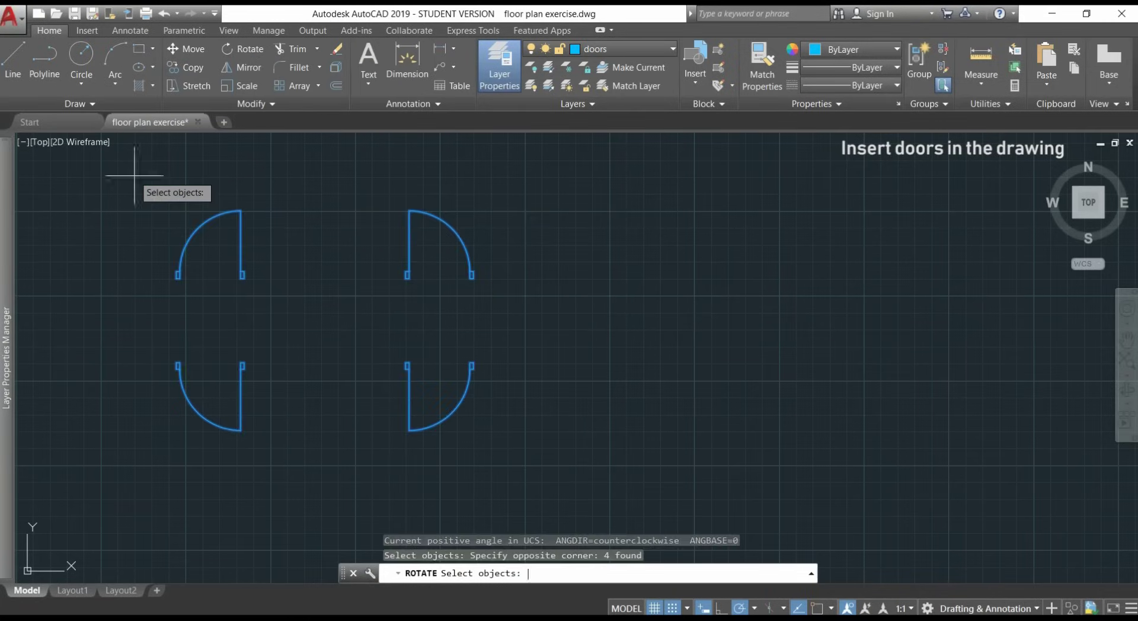
pyautogui.press('Return')
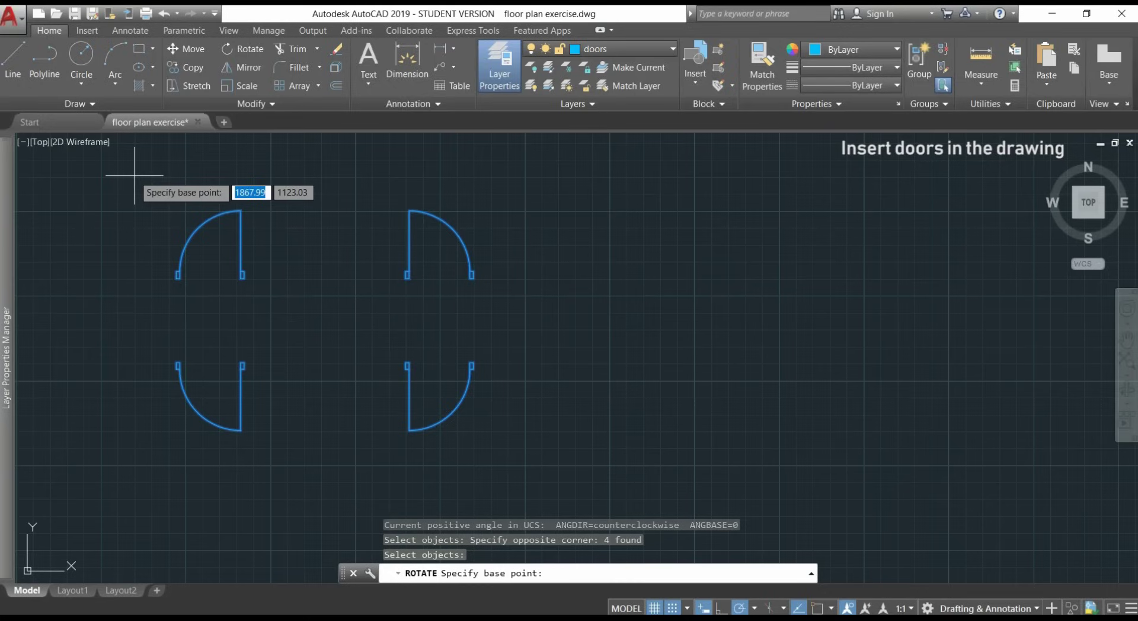
pyautogui.click(703, 320)
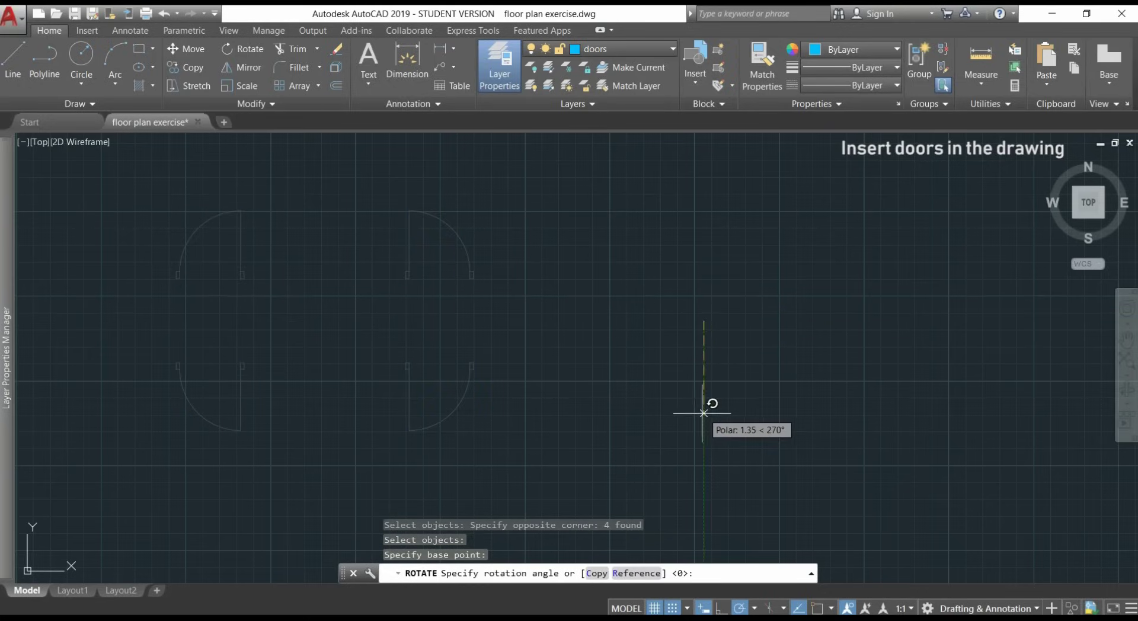
pyautogui.scroll(-3, 704, 413)
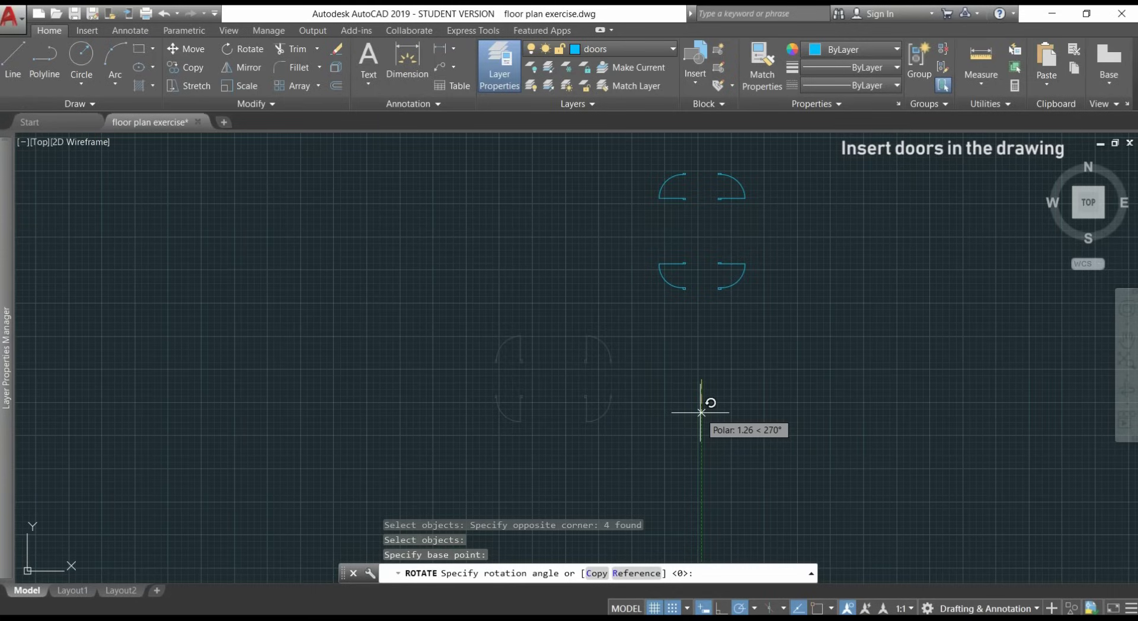
pyautogui.write('c')
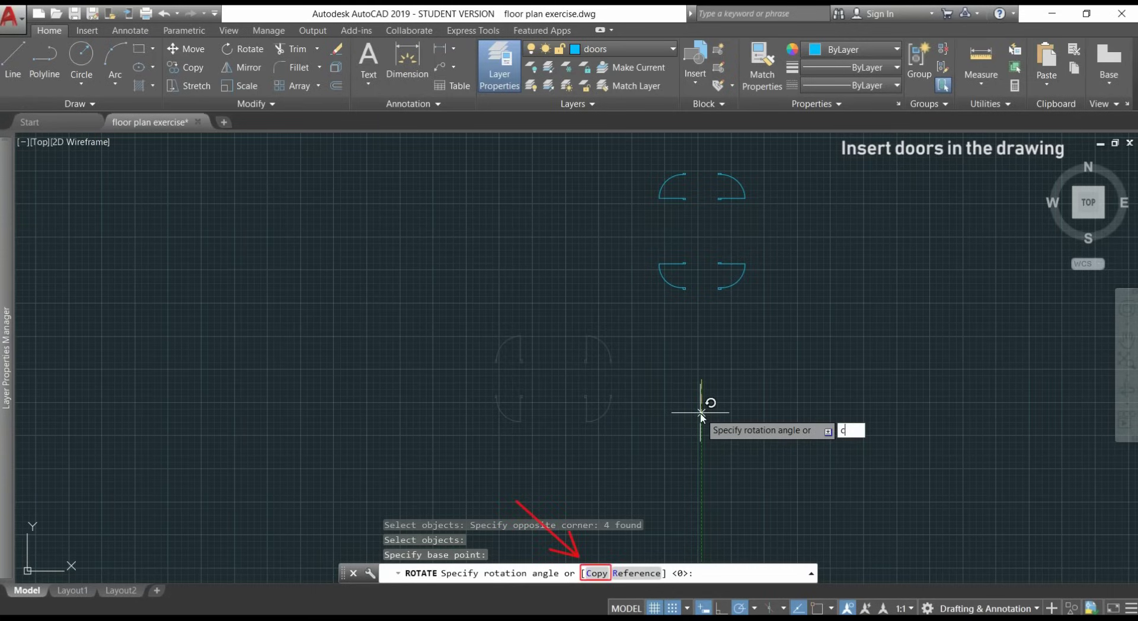
pyautogui.press('Return')
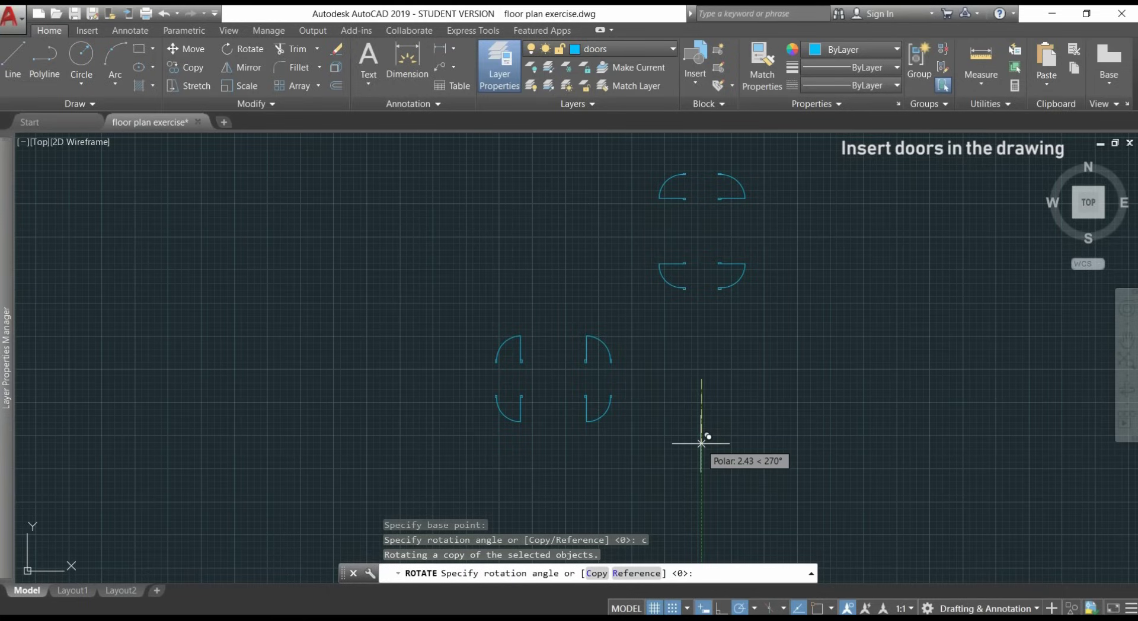
pyautogui.press('Return')
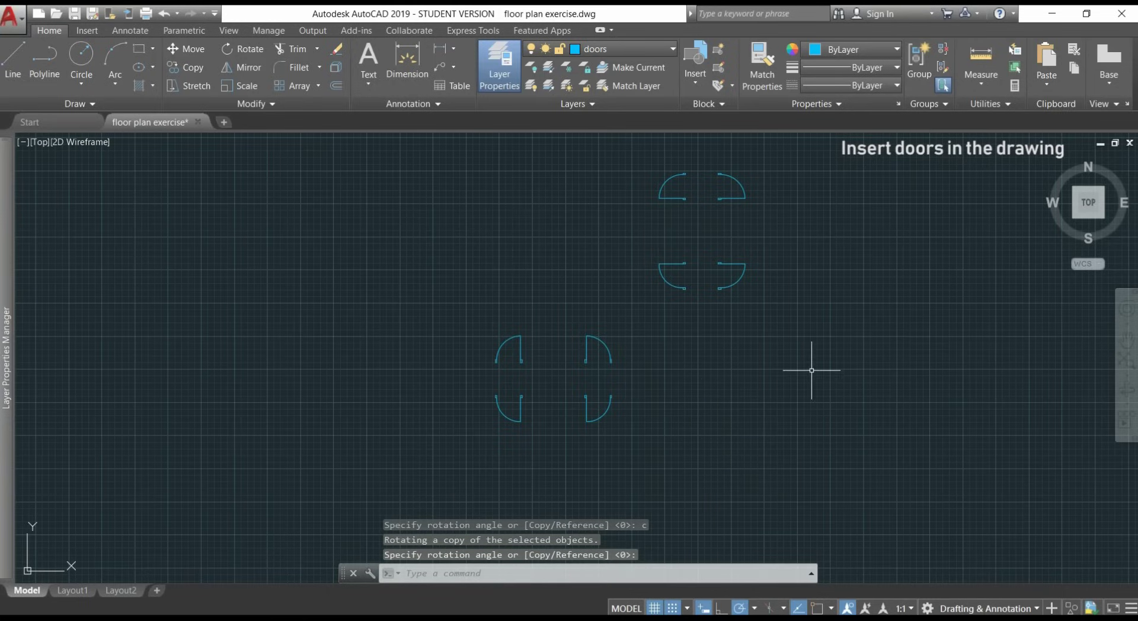
# Step: Copy the upper-left unrotated door by its right jamb's lower-right corner into the corridor wall, just left of the upper-right corner room's partition
pyautogui.moveTo(808, 371); pyautogui.dragTo(630, 371, button='middle')
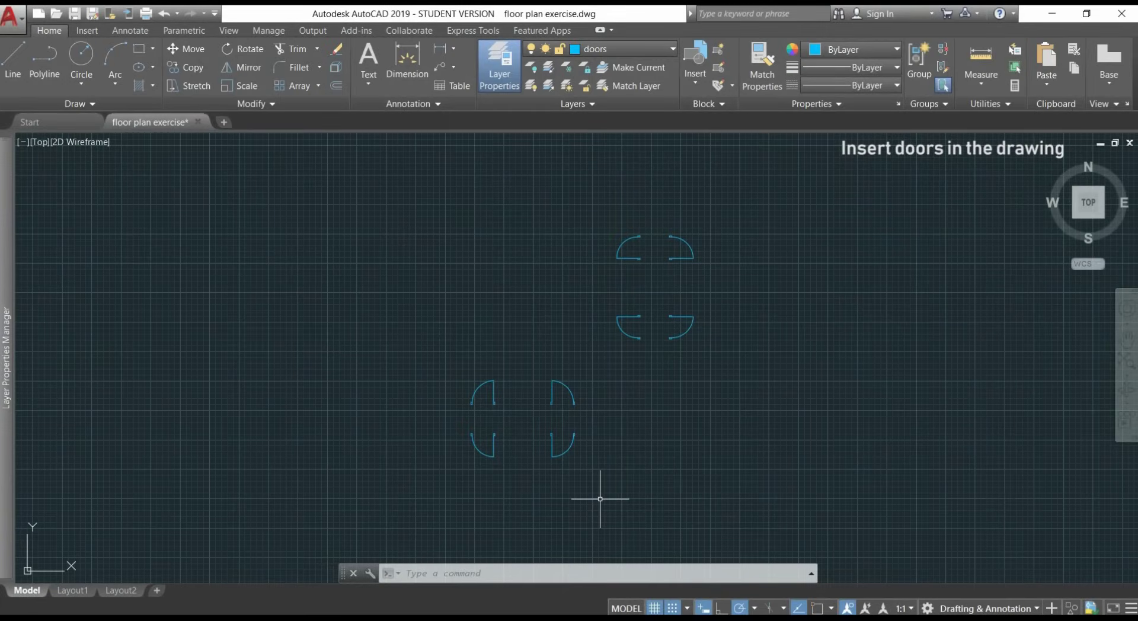
pyautogui.scroll(3, 485, 419)
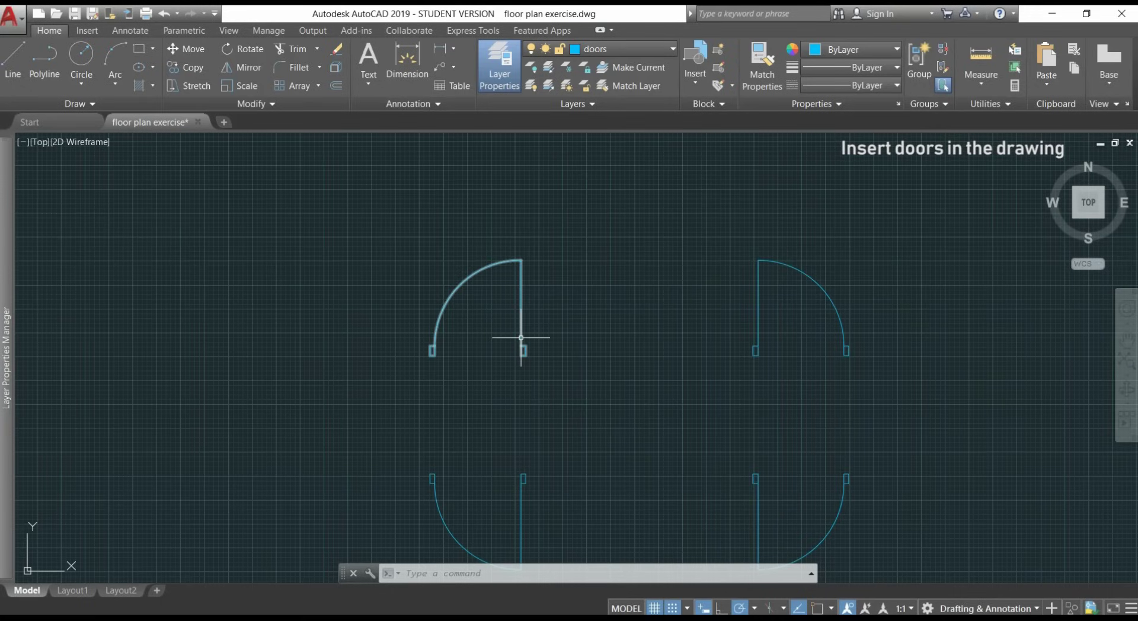
pyautogui.press('Escape')
pyautogui.press('Escape')
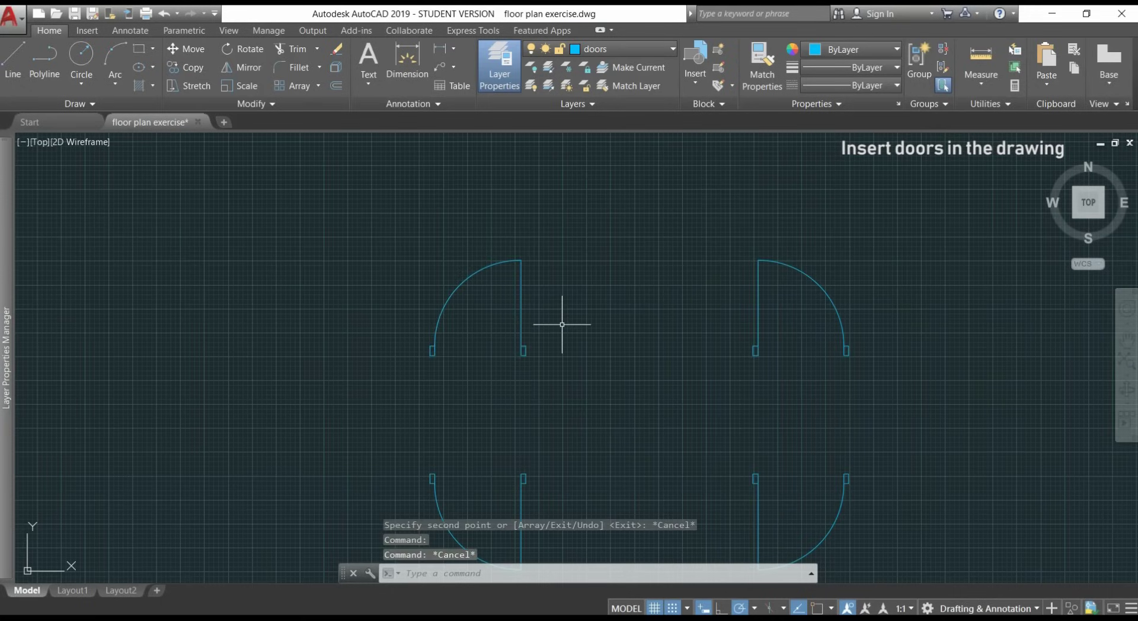
pyautogui.write('co')
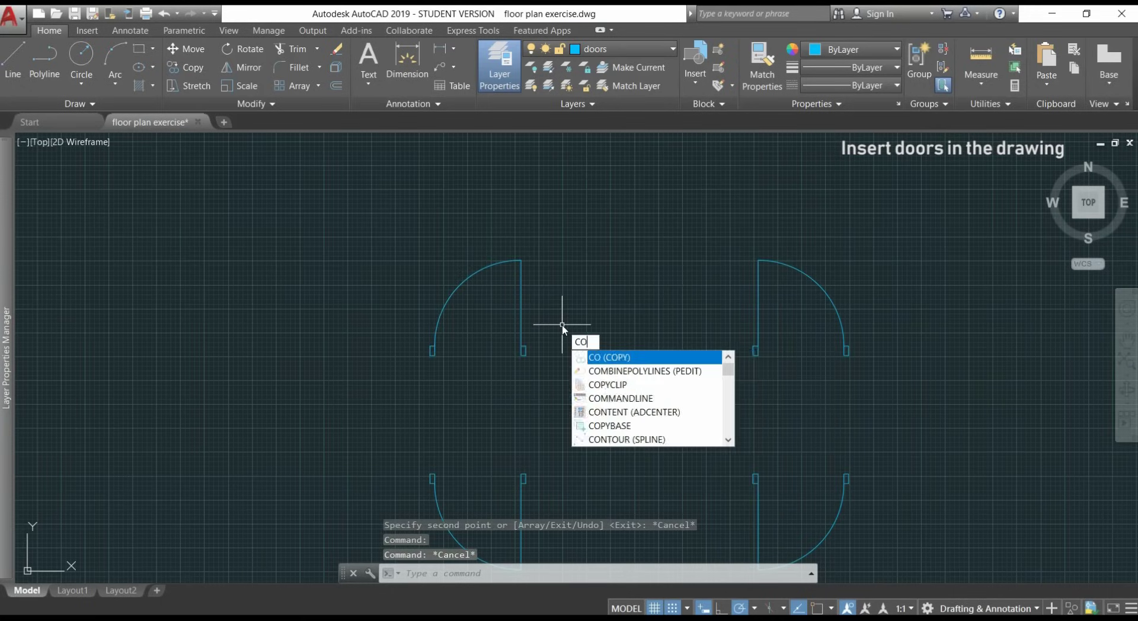
pyautogui.press('Return')
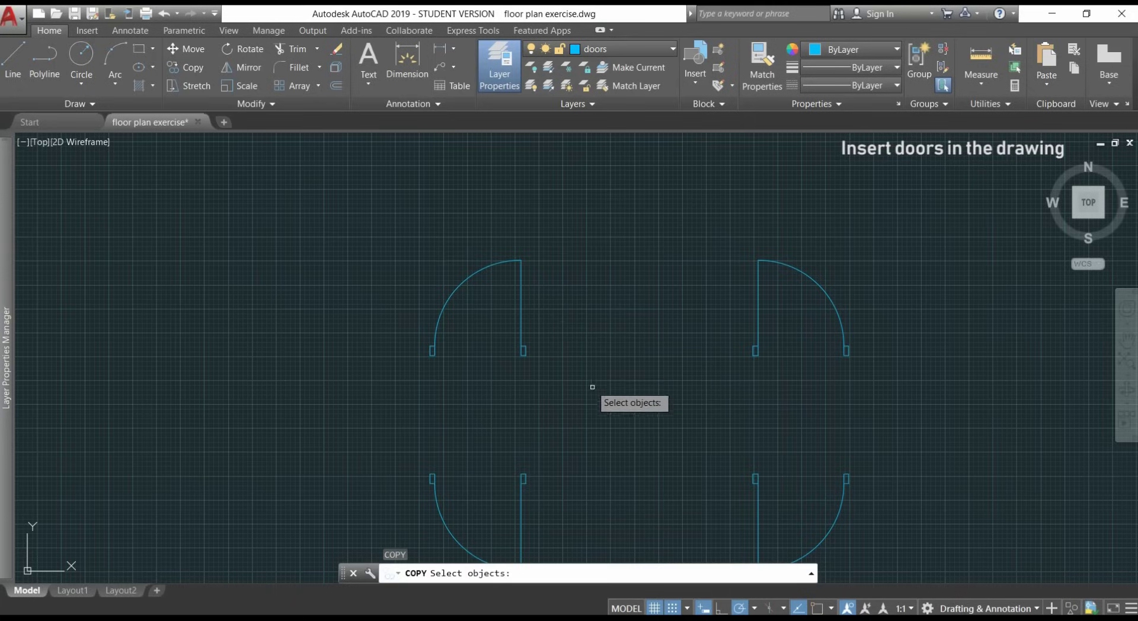
pyautogui.click(594, 389)
pyautogui.click(361, 219)
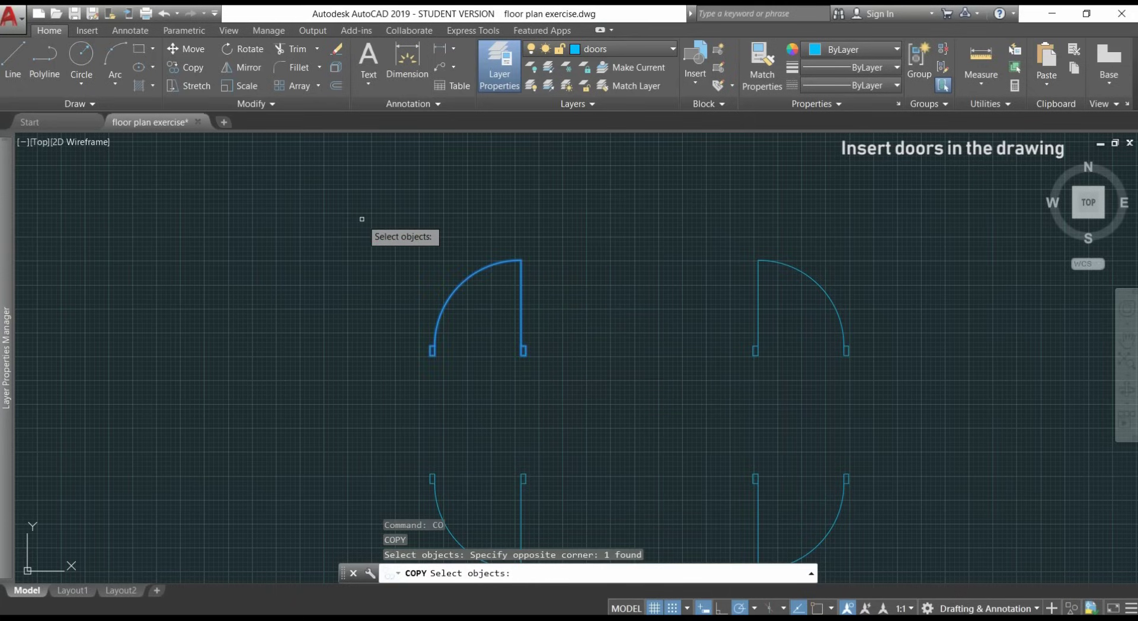
pyautogui.press('Return')
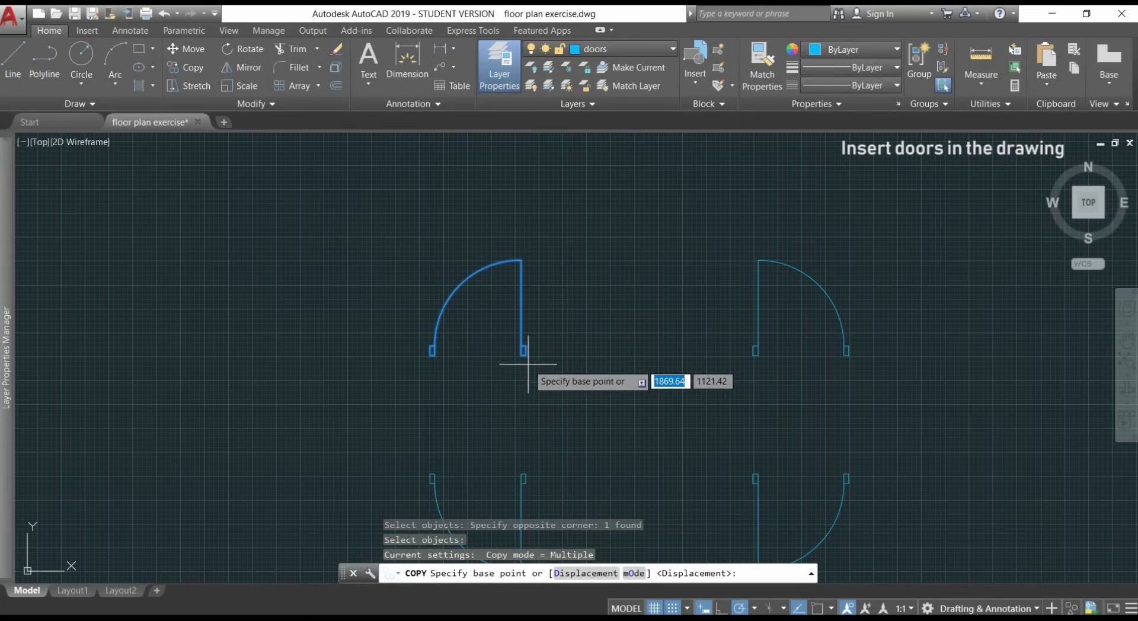
pyautogui.scroll(4, 516, 362)
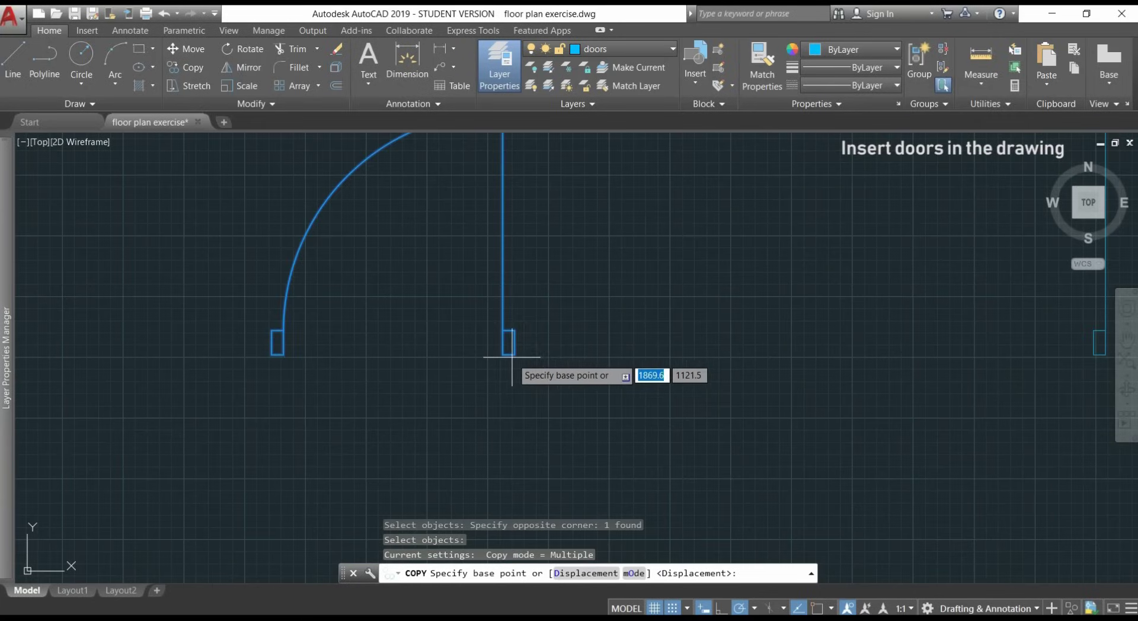
pyautogui.scroll(8, 517, 357)
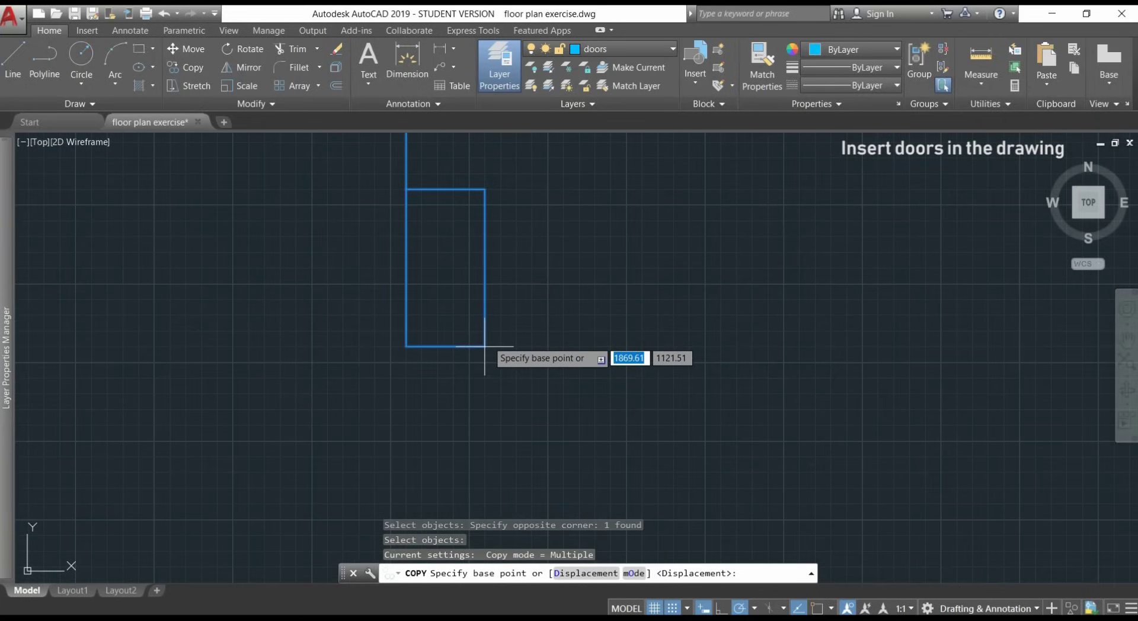
pyautogui.scroll(2, 485, 347)
pyautogui.click(393, 332)
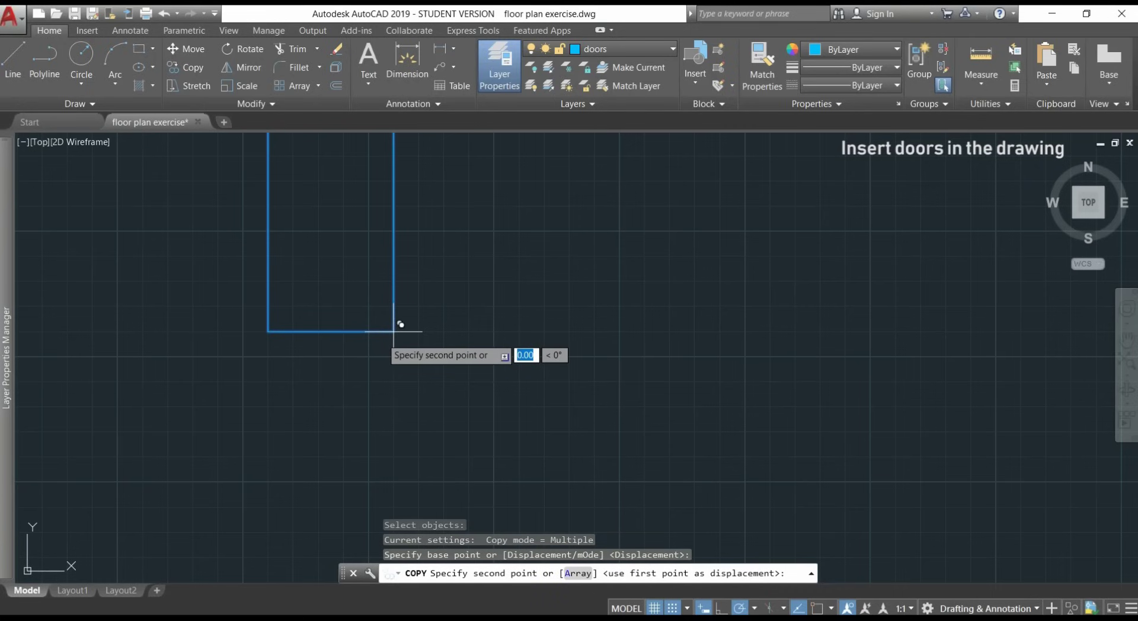
pyautogui.scroll(-5, 394, 331)
pyautogui.scroll(-2, 501, 355)
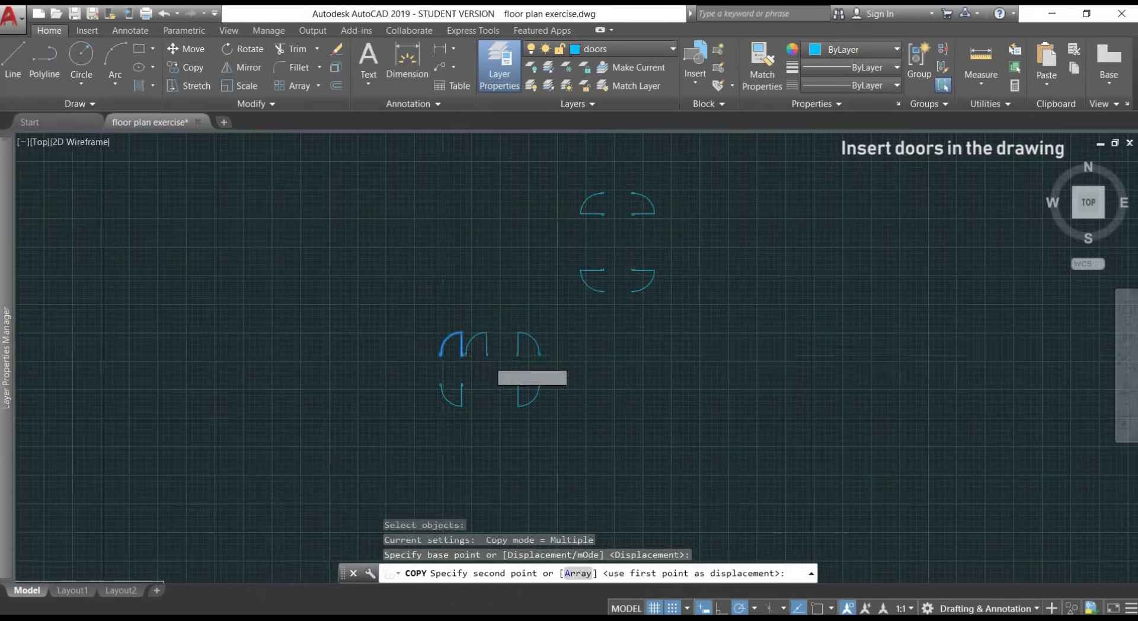
pyautogui.scroll(-3, 500, 355)
pyautogui.scroll(4, 495, 419)
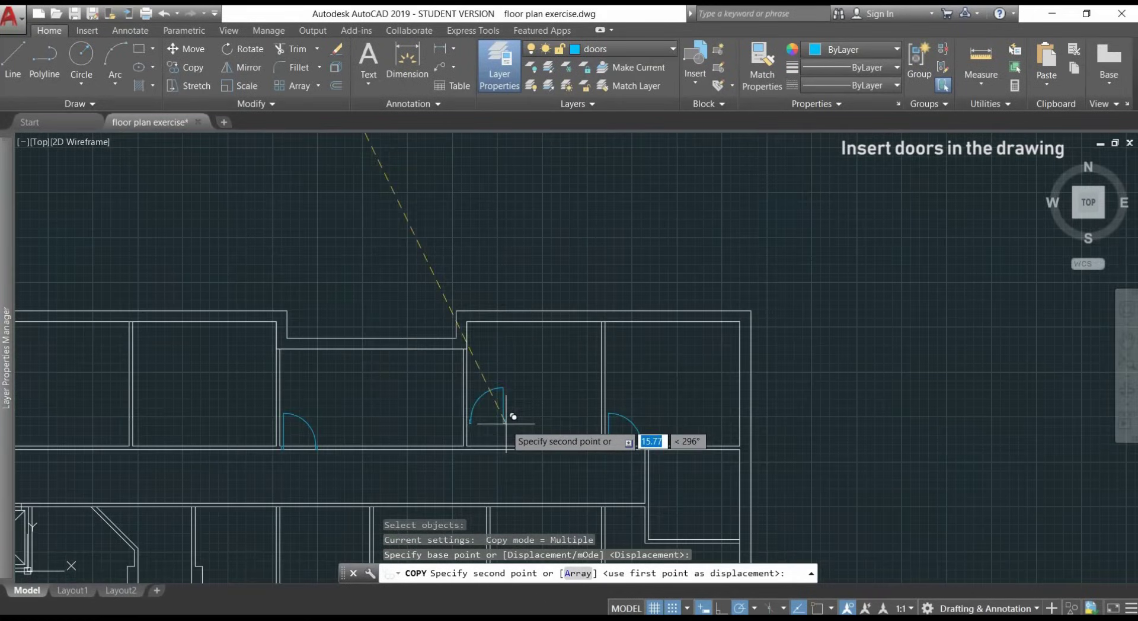
pyautogui.scroll(5, 559, 413)
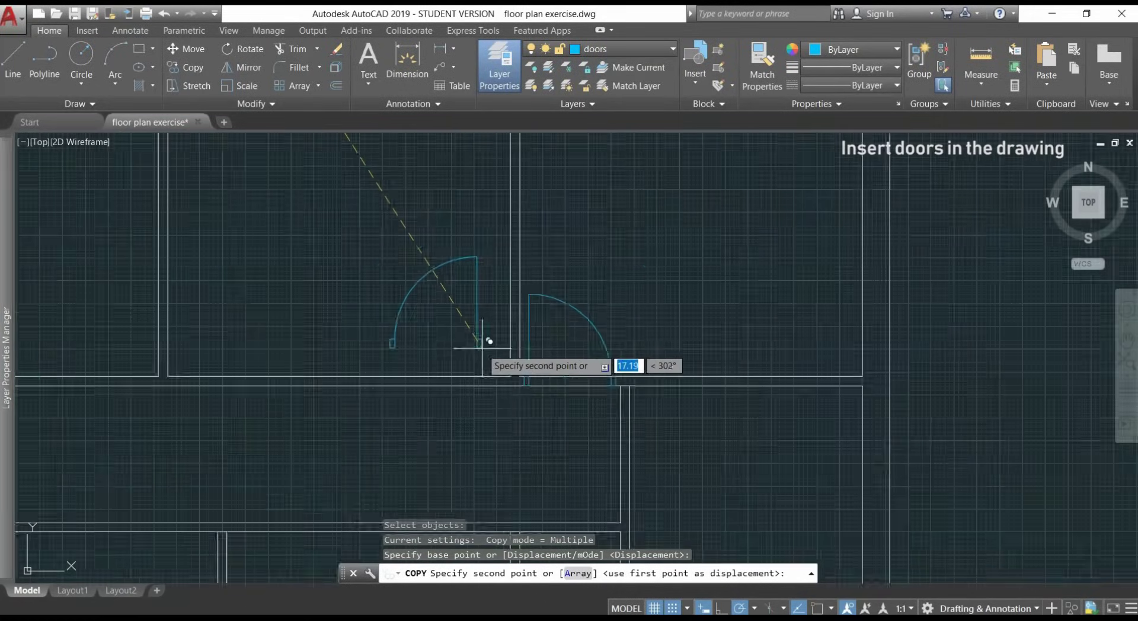
pyautogui.scroll(6, 533, 391)
pyautogui.moveTo(596, 478); pyautogui.dragTo(525, 376, button='middle')
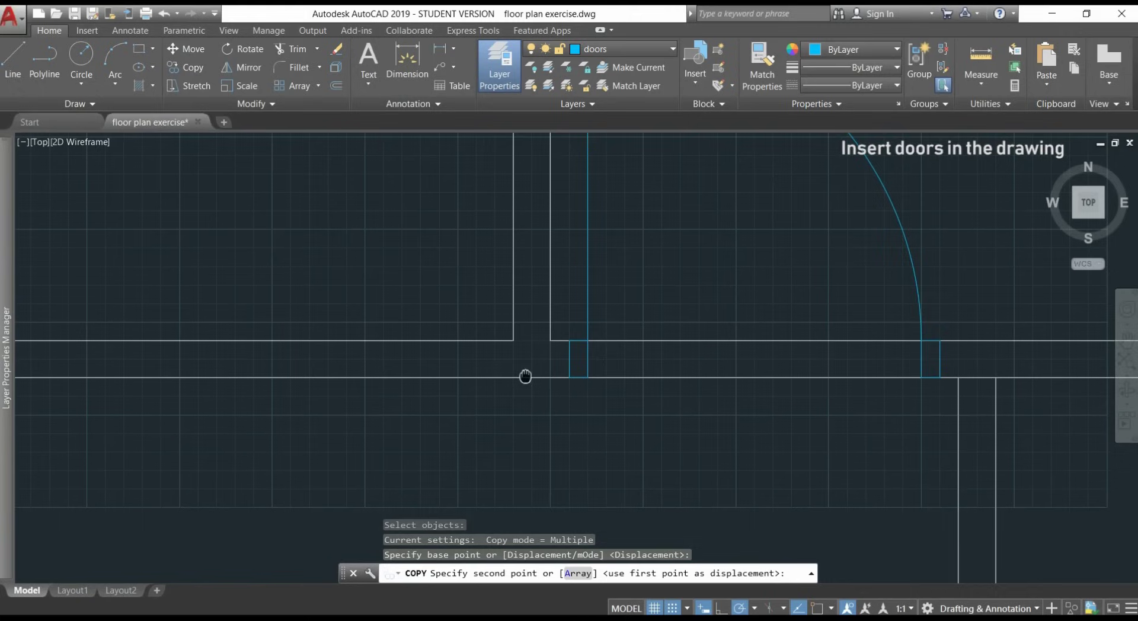
pyautogui.scroll(-2, 510, 365)
pyautogui.scroll(4, 500, 356)
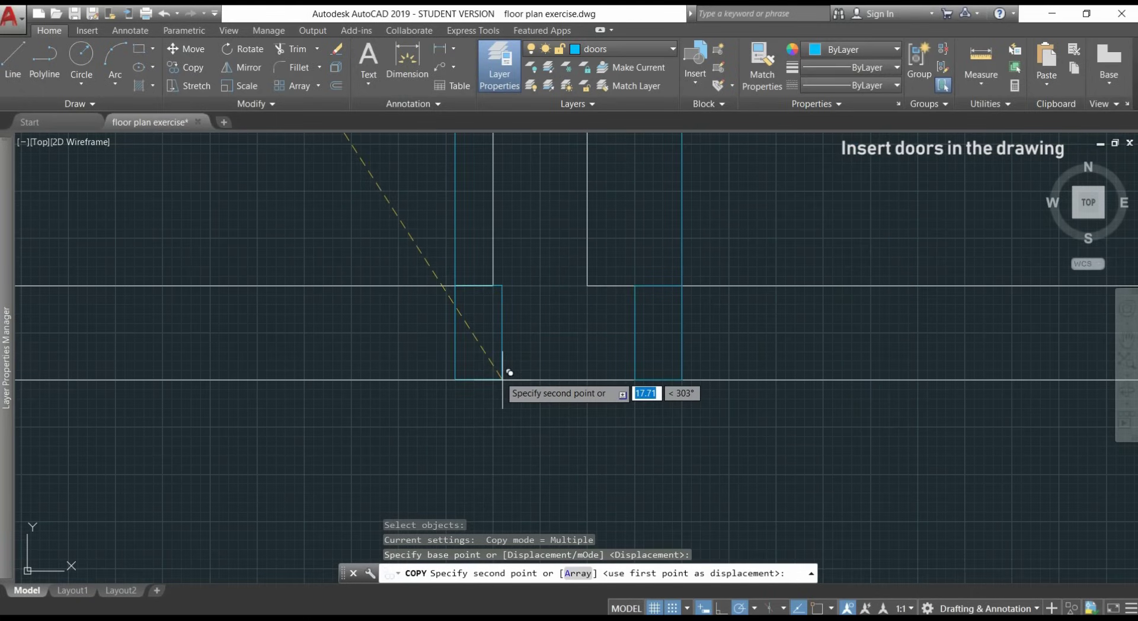
pyautogui.click(445, 378)
# Step: Place another door copy in the corridor's upper wall, just left of the next partition that already has a door on its right, and finish copying
pyautogui.scroll(-10, 444, 355)
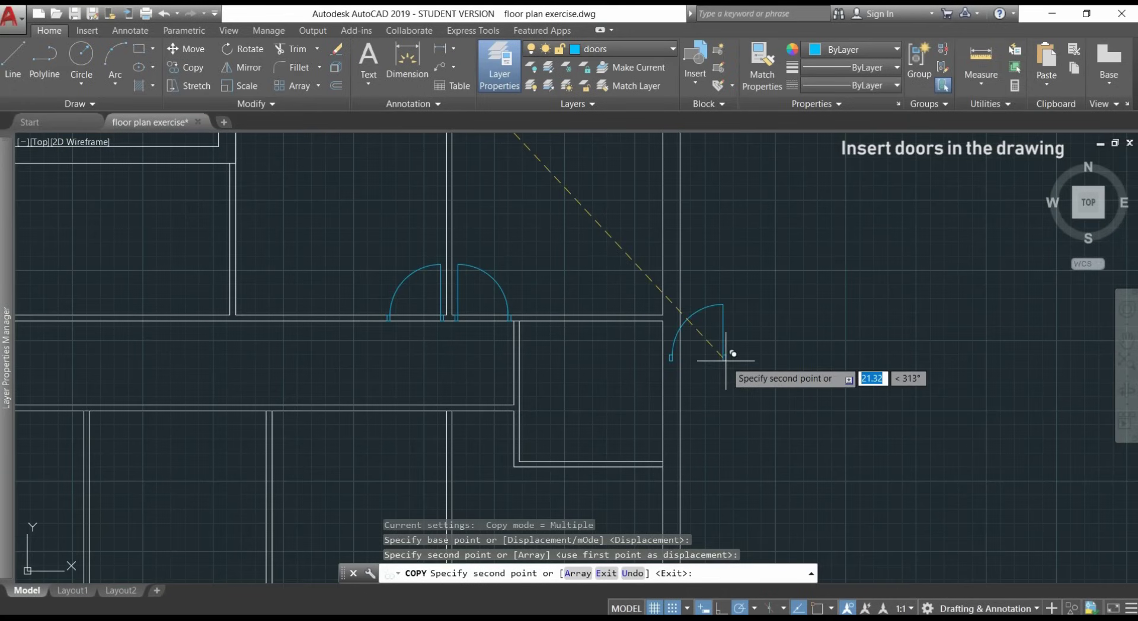
pyautogui.scroll(-2, 624, 308)
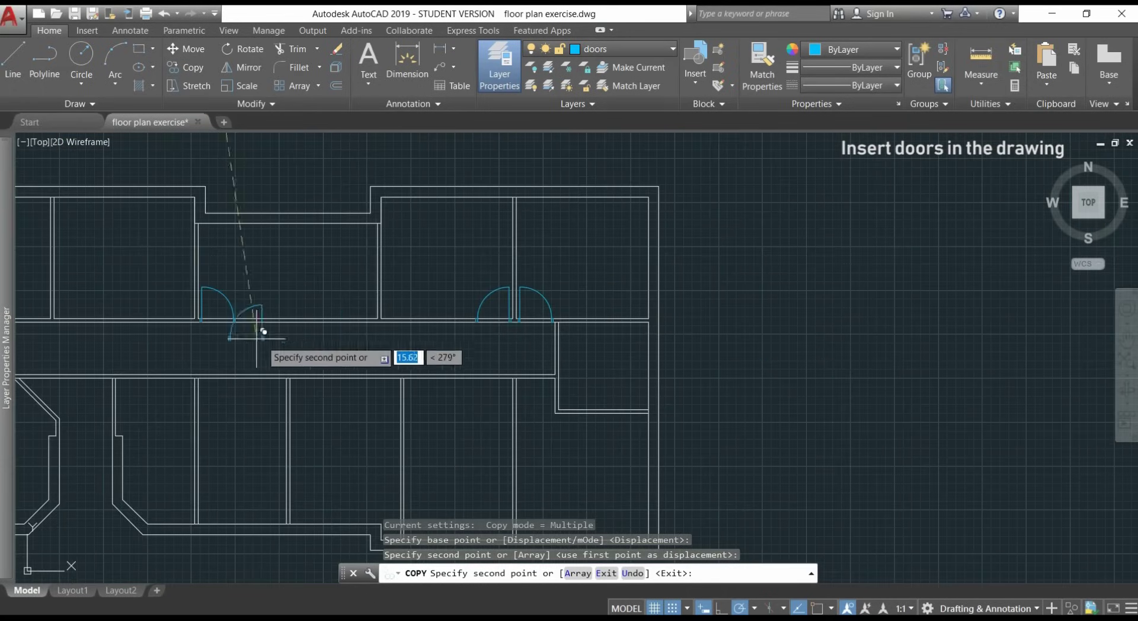
pyautogui.moveTo(171, 311); pyautogui.dragTo(399, 313, button='middle')
pyautogui.scroll(6, 462, 320)
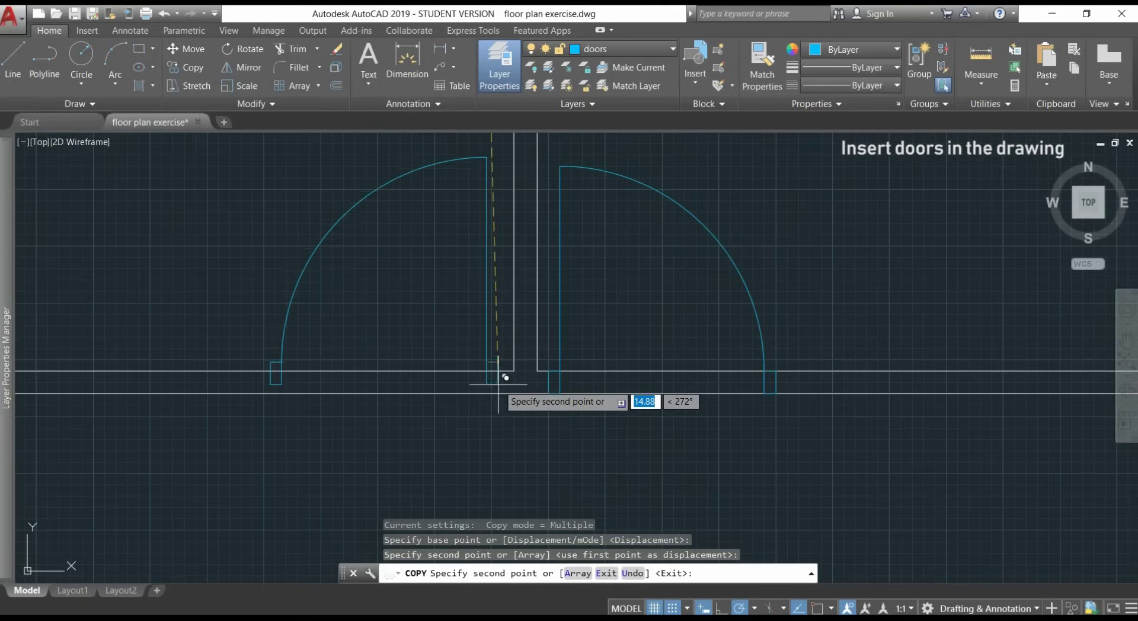
pyautogui.scroll(4, 495, 388)
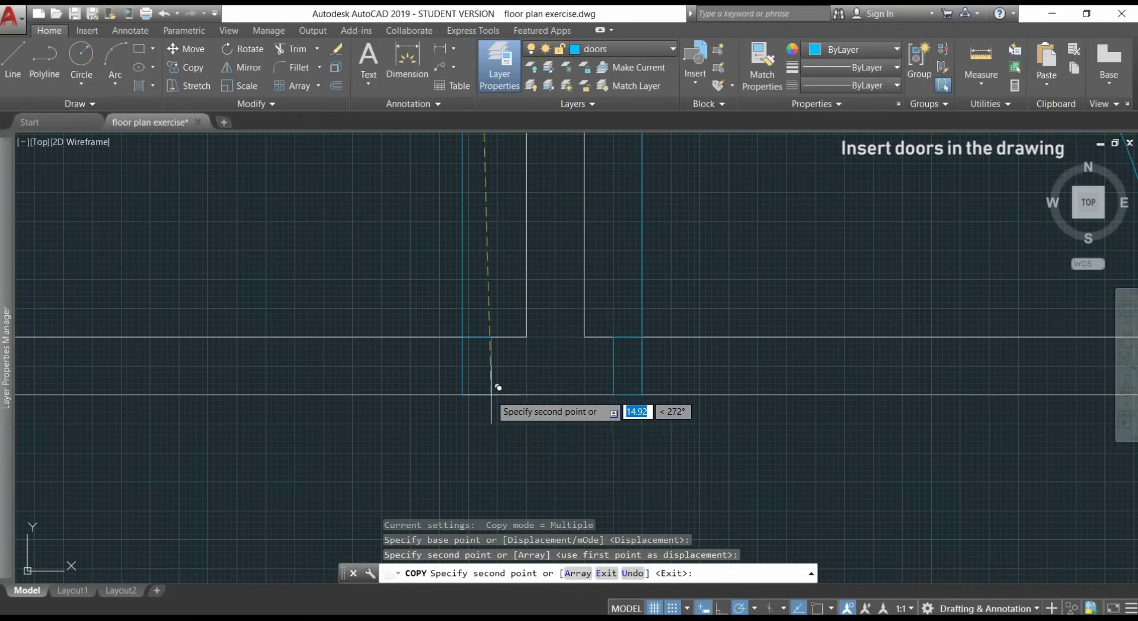
pyautogui.click(504, 387)
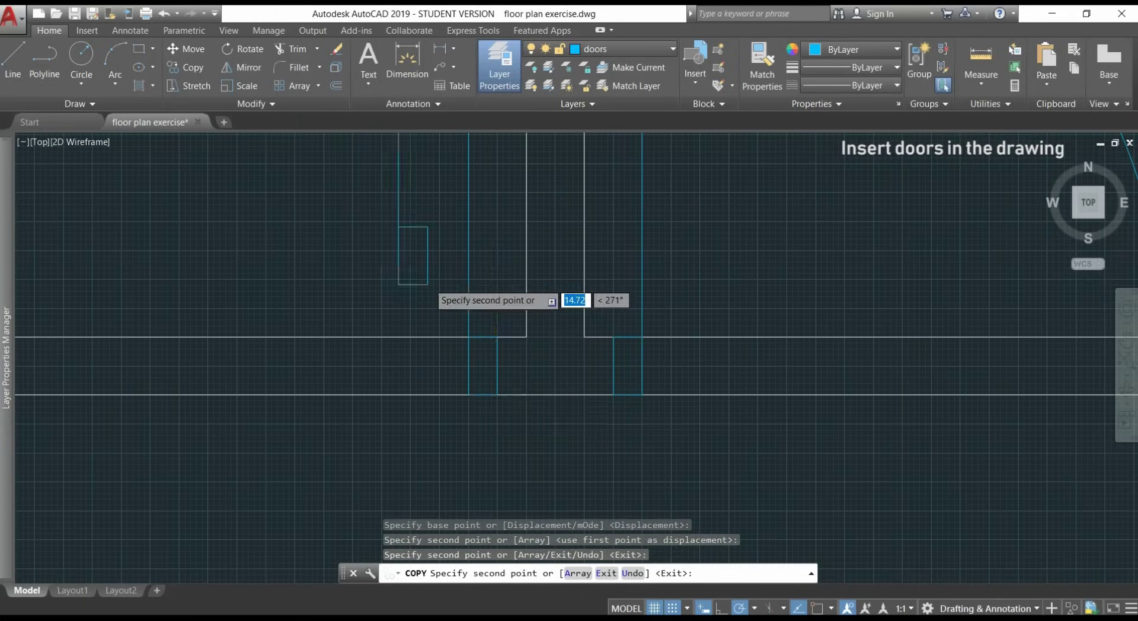
pyautogui.scroll(-5, 435, 276)
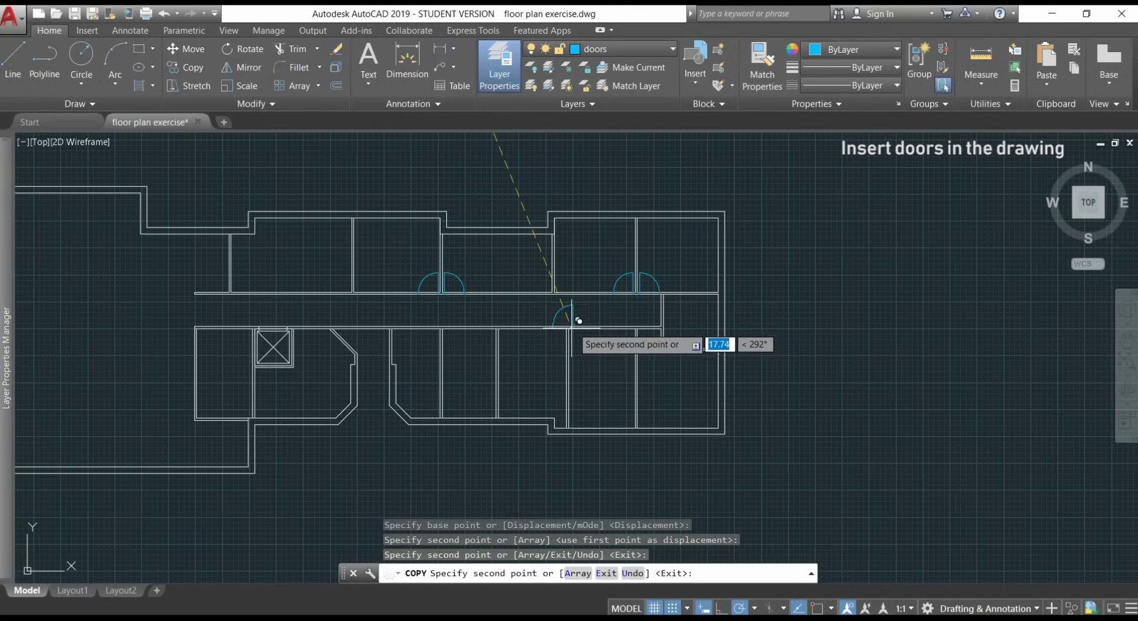
pyautogui.press('Escape')
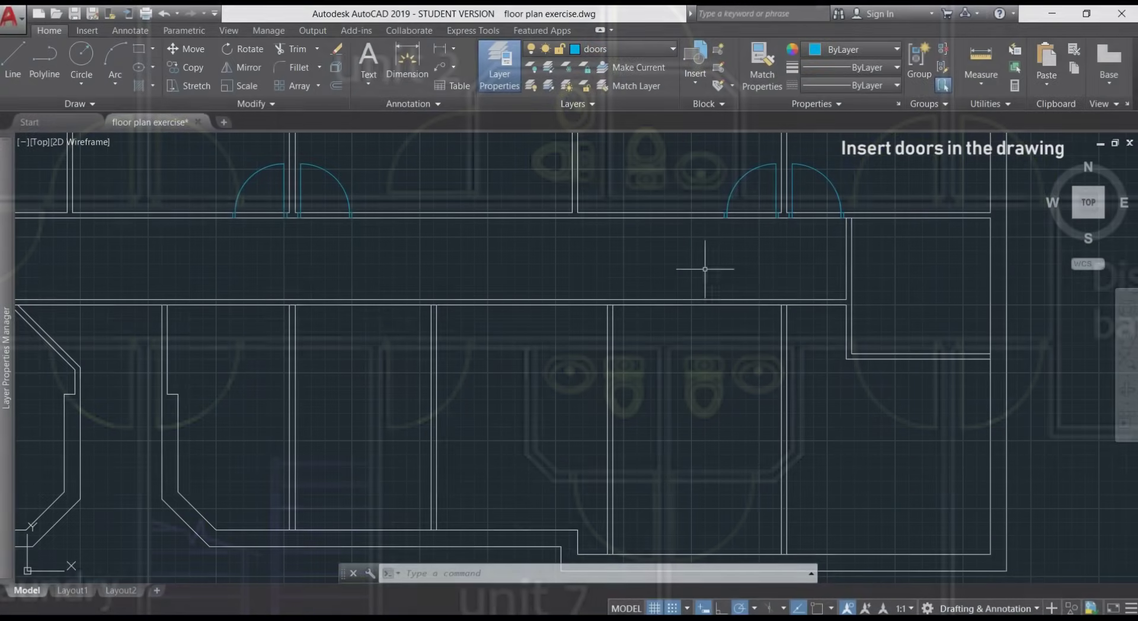
# Step: Mirror the four upper corridor doors about a horizontal line from the midpoint of the corridor's right end wall, with object snap on, keeping the originals
pyautogui.write('MI')
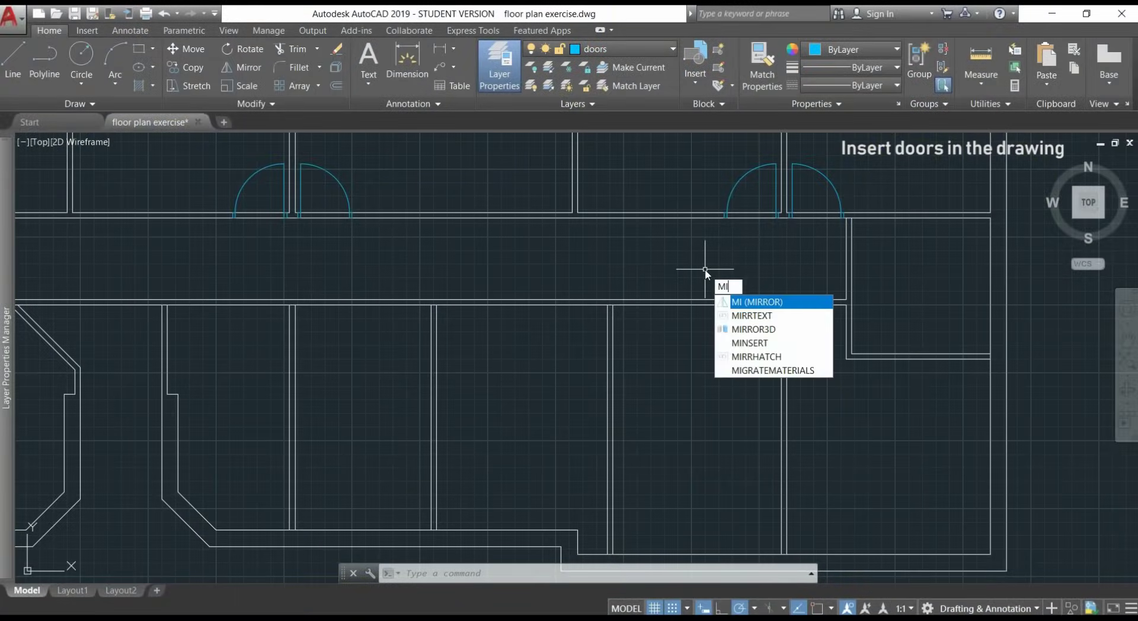
pyautogui.press('Return')
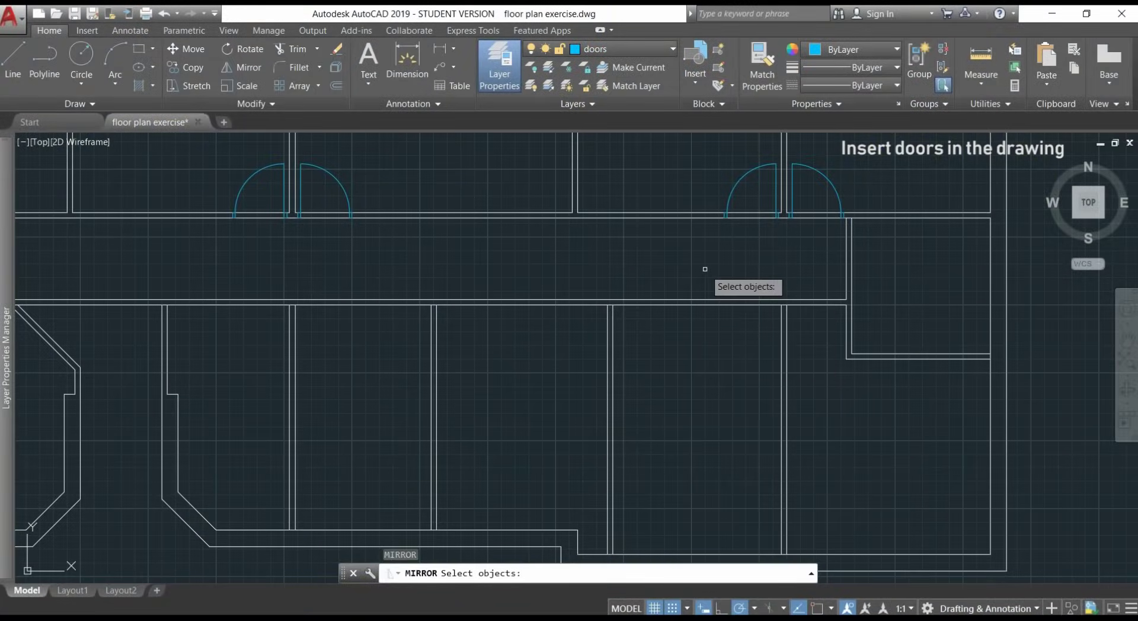
pyautogui.click(831, 189)
pyautogui.click(748, 179)
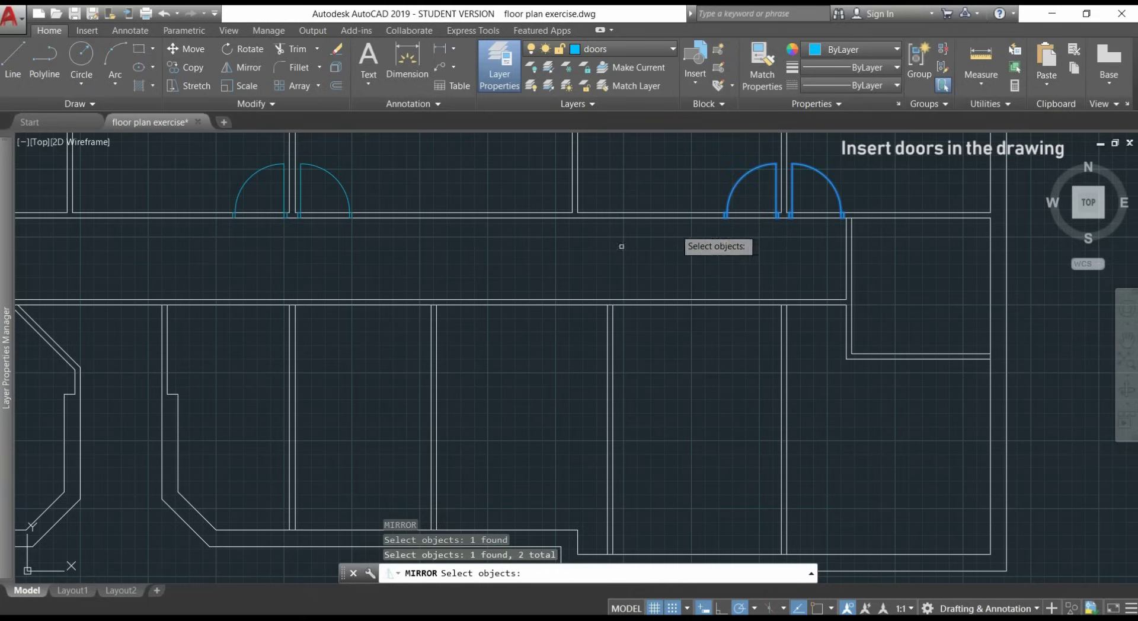
pyautogui.click(329, 169)
pyautogui.click(328, 171)
pyautogui.click(325, 168)
pyautogui.click(256, 171)
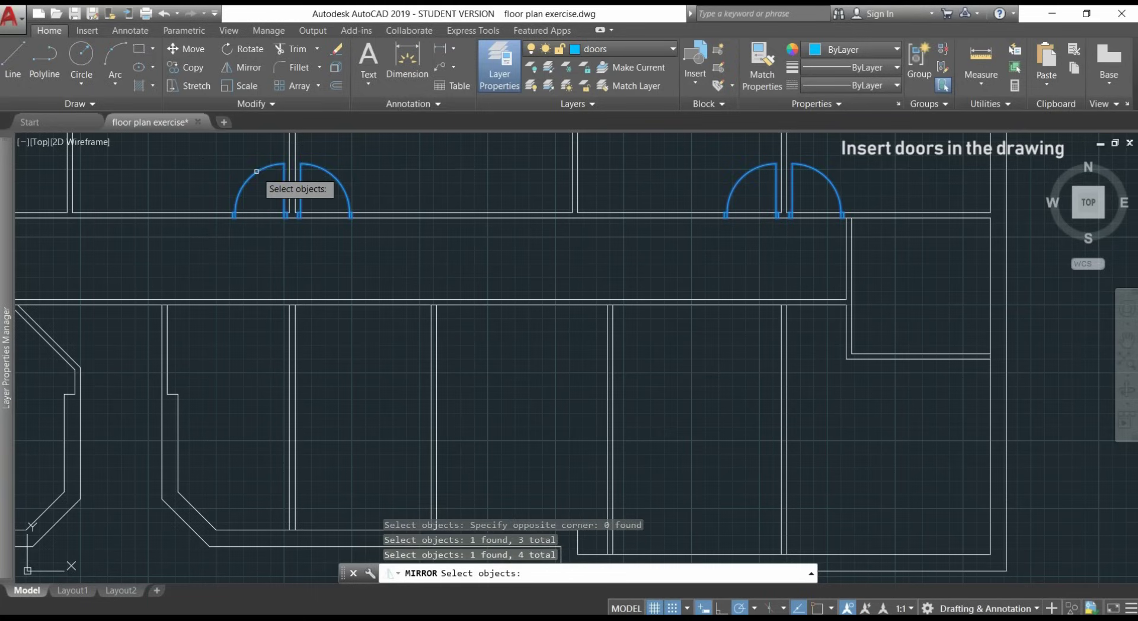
pyautogui.press('Return')
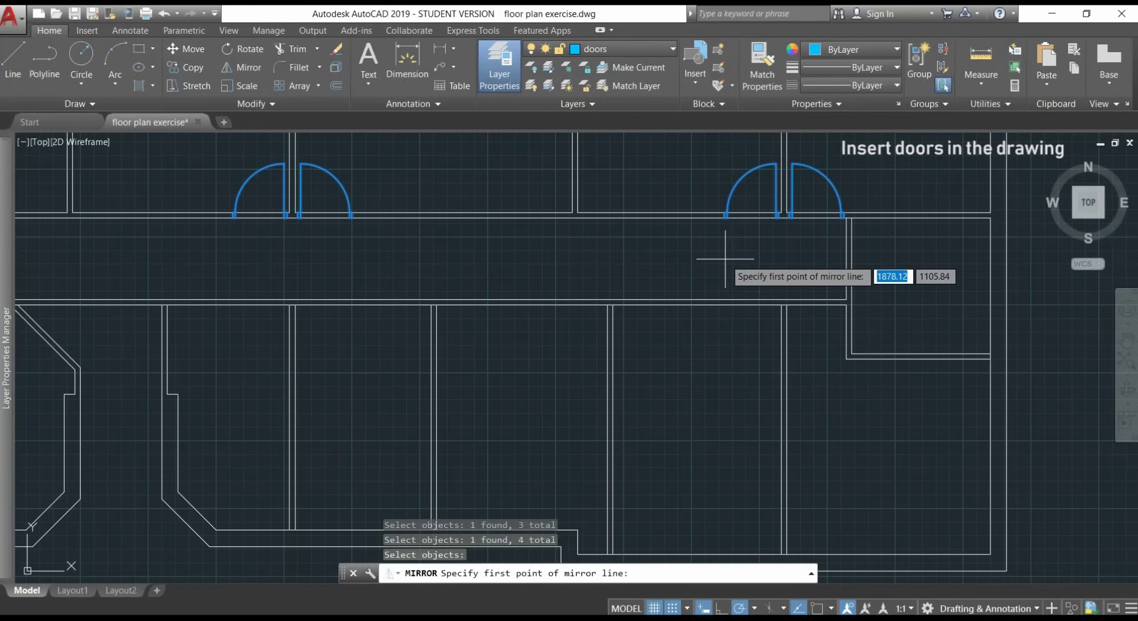
pyautogui.moveTo(723, 258); pyautogui.dragTo(598, 286, button='middle')
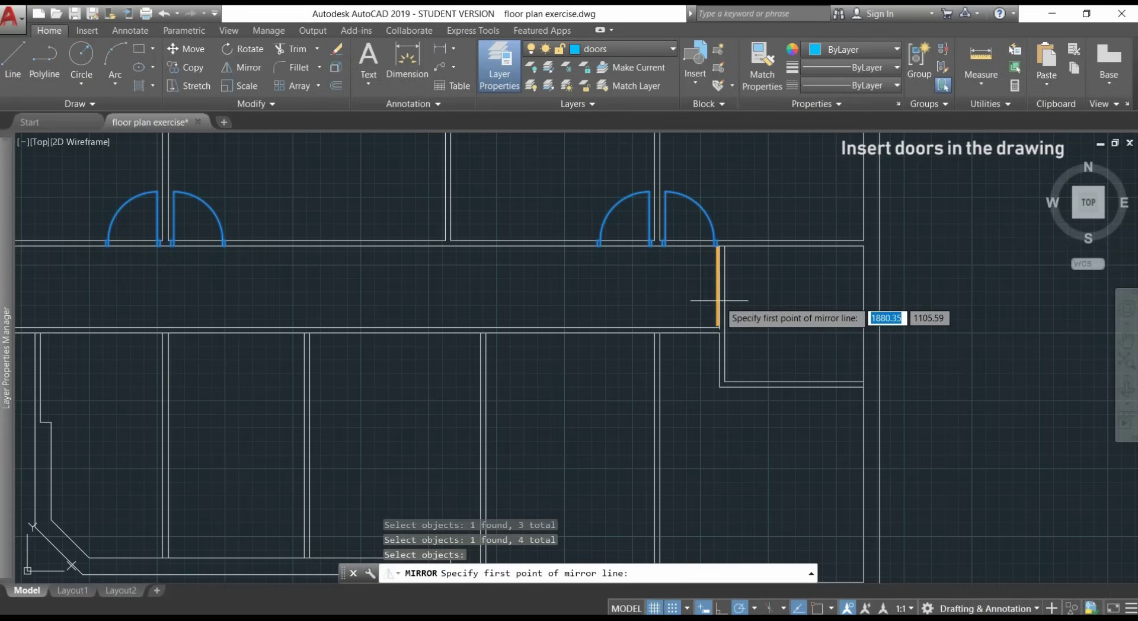
pyautogui.scroll(5, 717, 292)
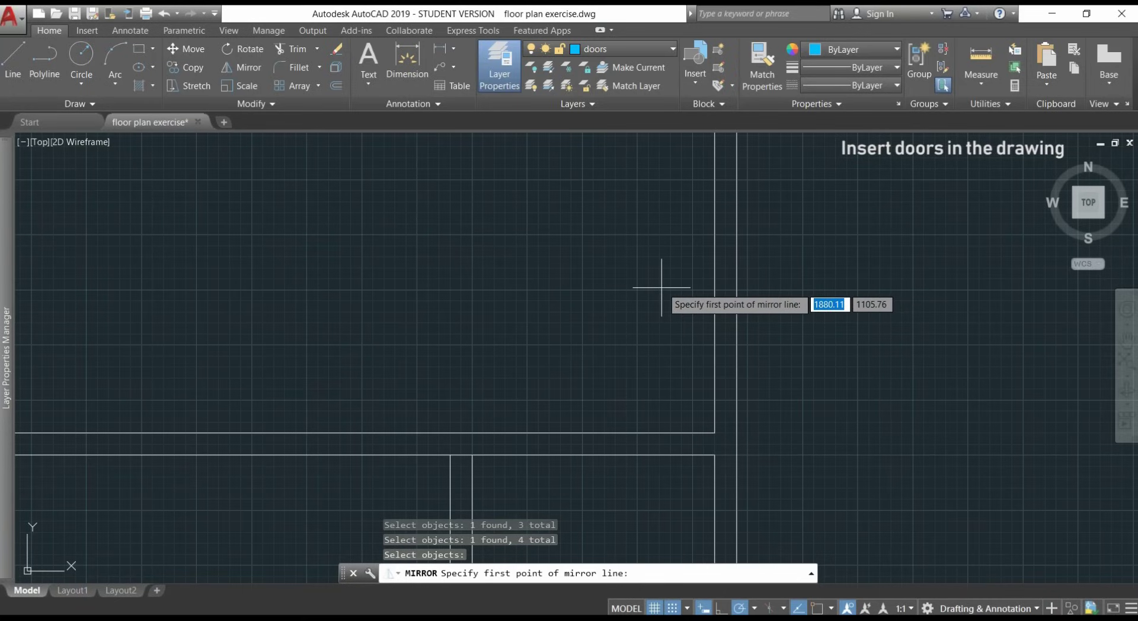
pyautogui.press('F3')
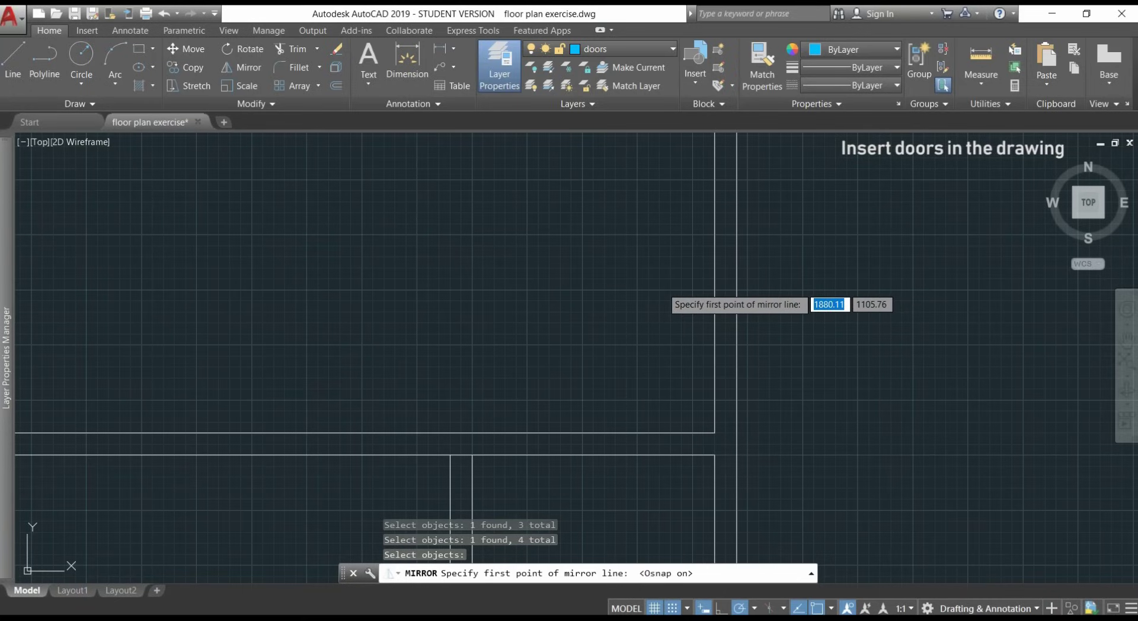
pyautogui.scroll(-2, 715, 268)
pyautogui.click(718, 277)
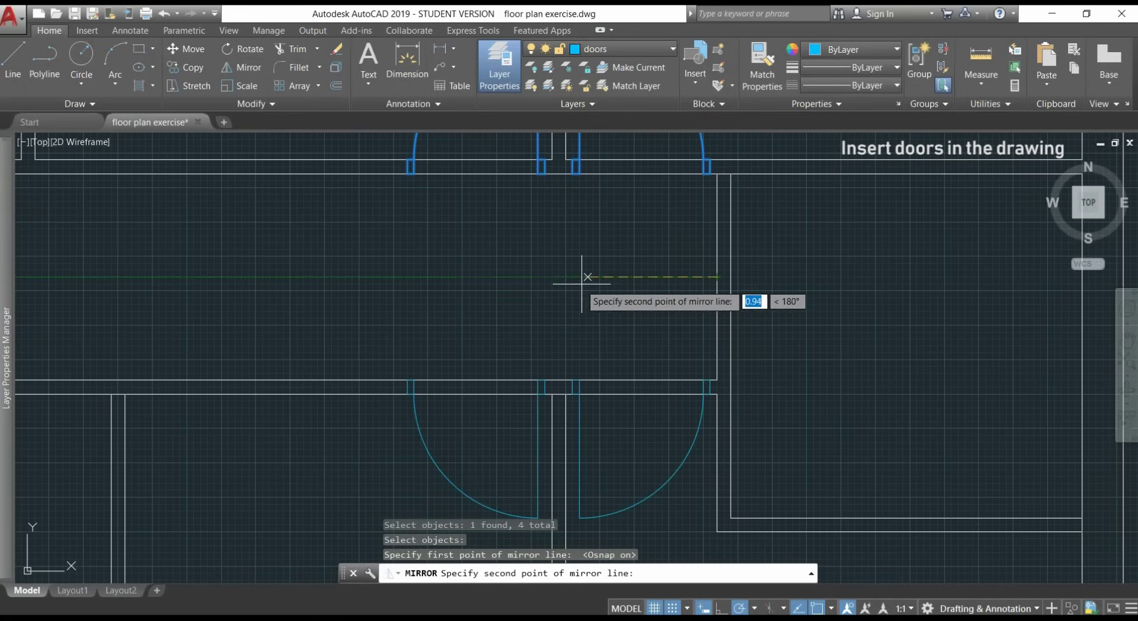
pyautogui.scroll(-2, 453, 276)
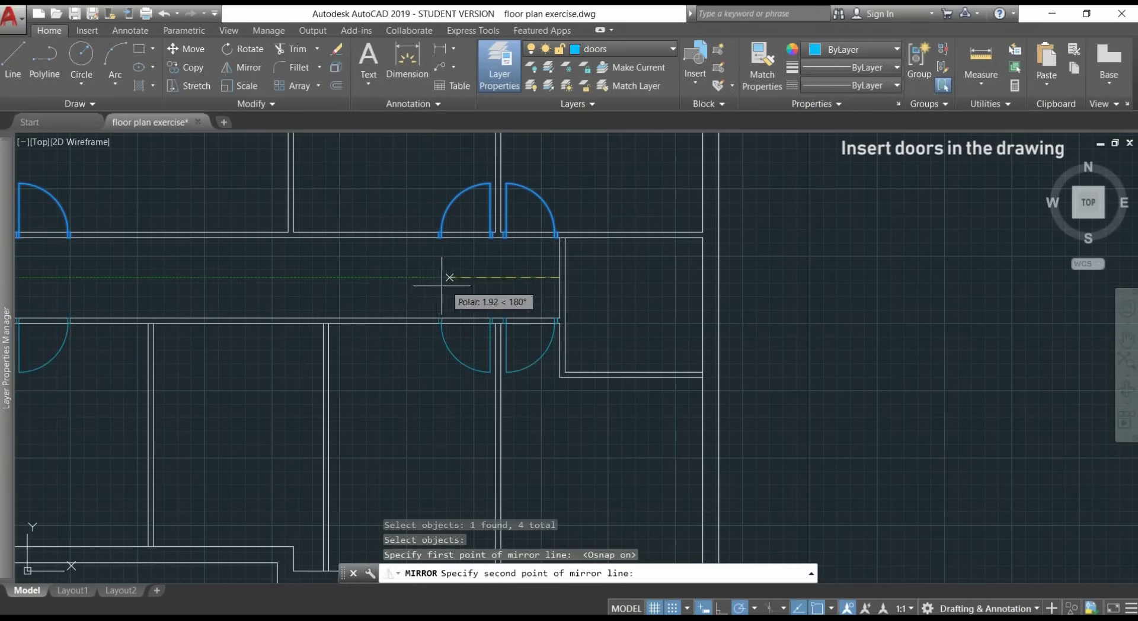
pyautogui.click(393, 277)
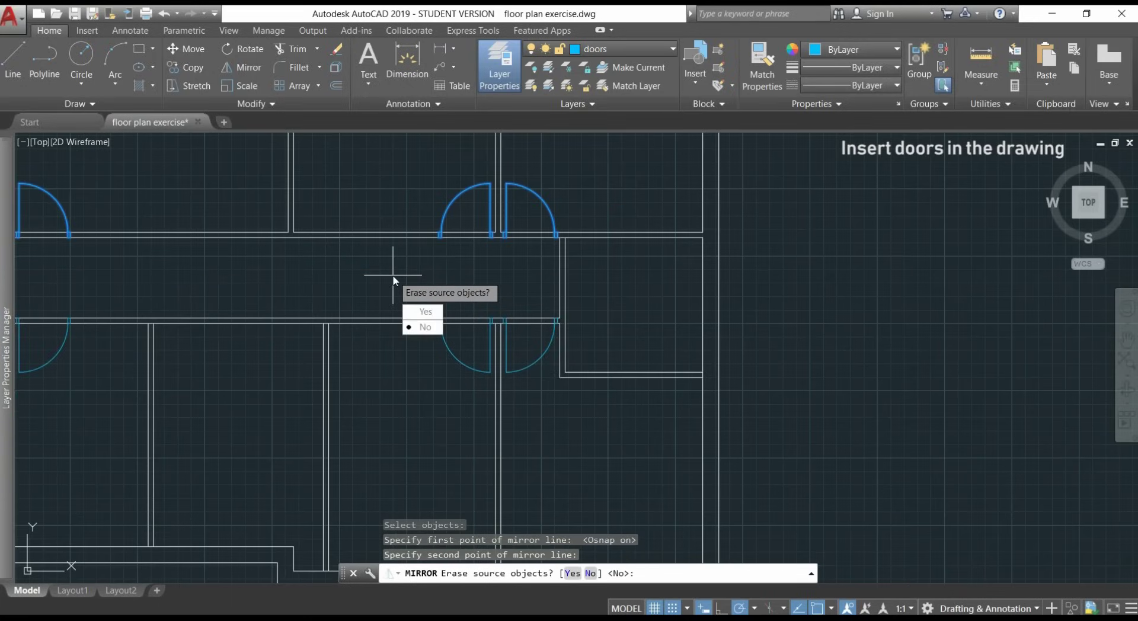
pyautogui.press('Return')
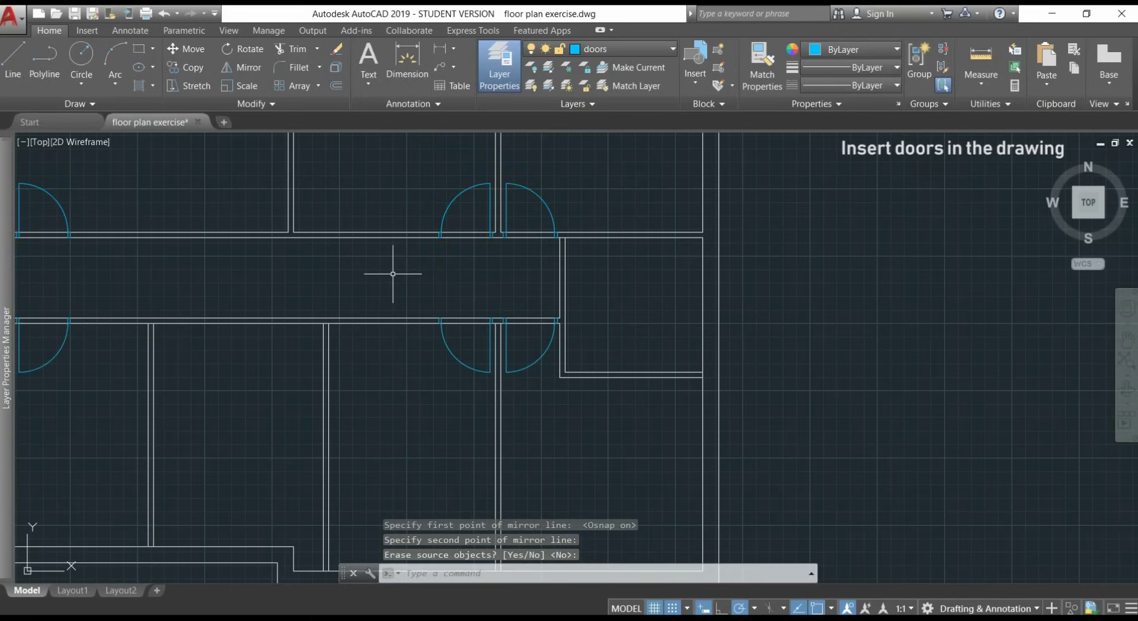
pyautogui.moveTo(330, 279); pyautogui.dragTo(678, 353, button='middle')
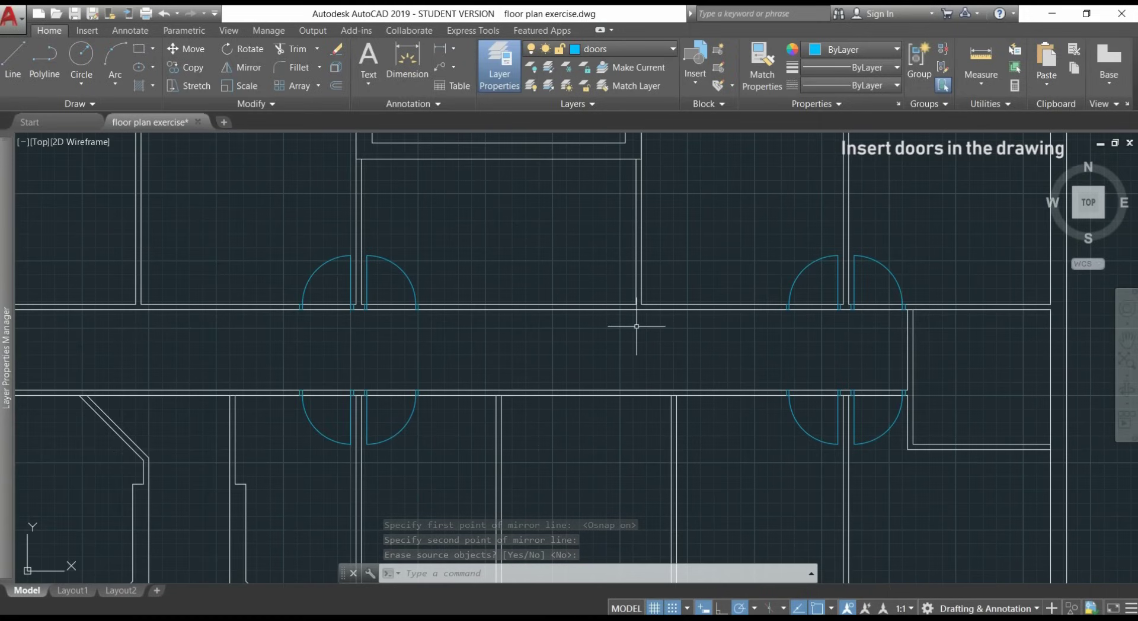
pyautogui.scroll(-4, 640, 323)
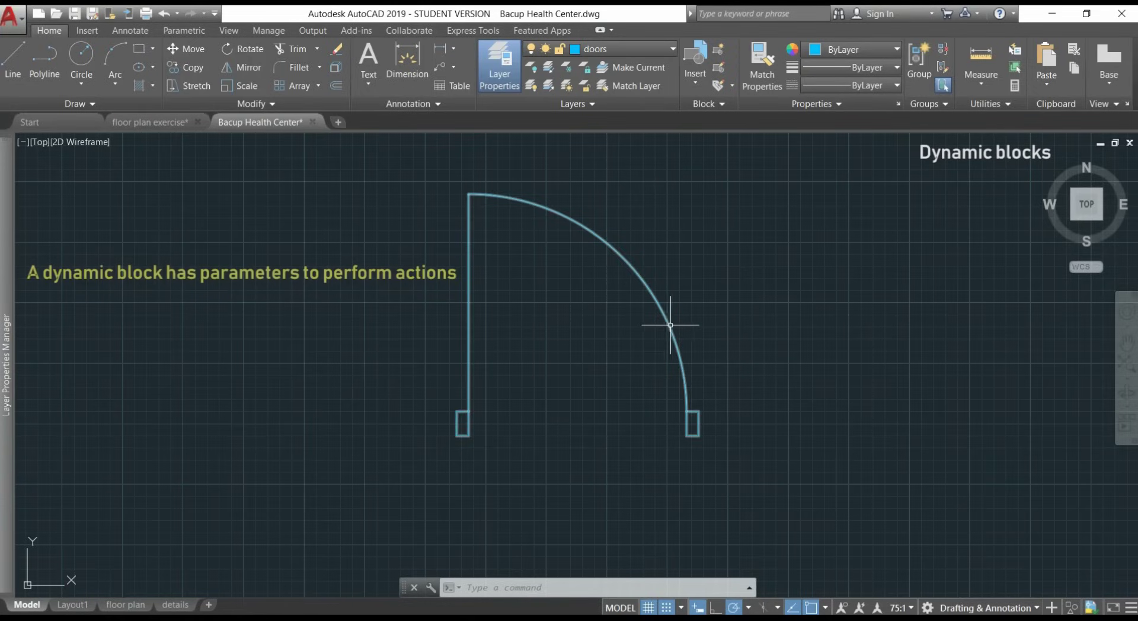
# Step: Flip the sample dynamic door in the Bacup Health Center drawing horizontally and vertically with its flip grips
pyautogui.click(669, 326)
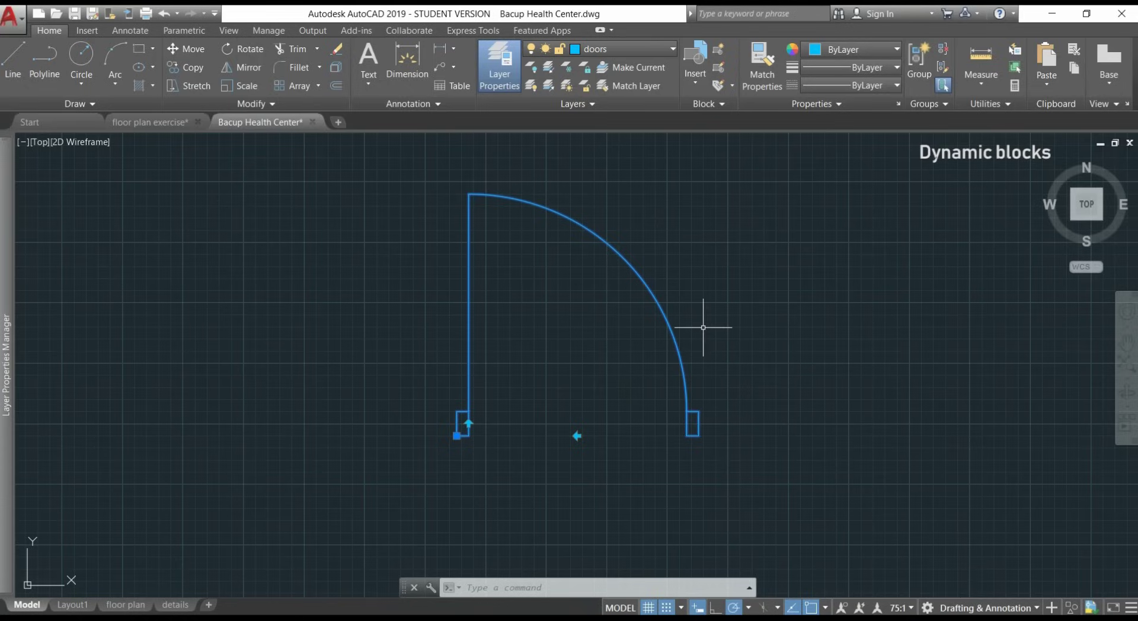
pyautogui.click(577, 436)
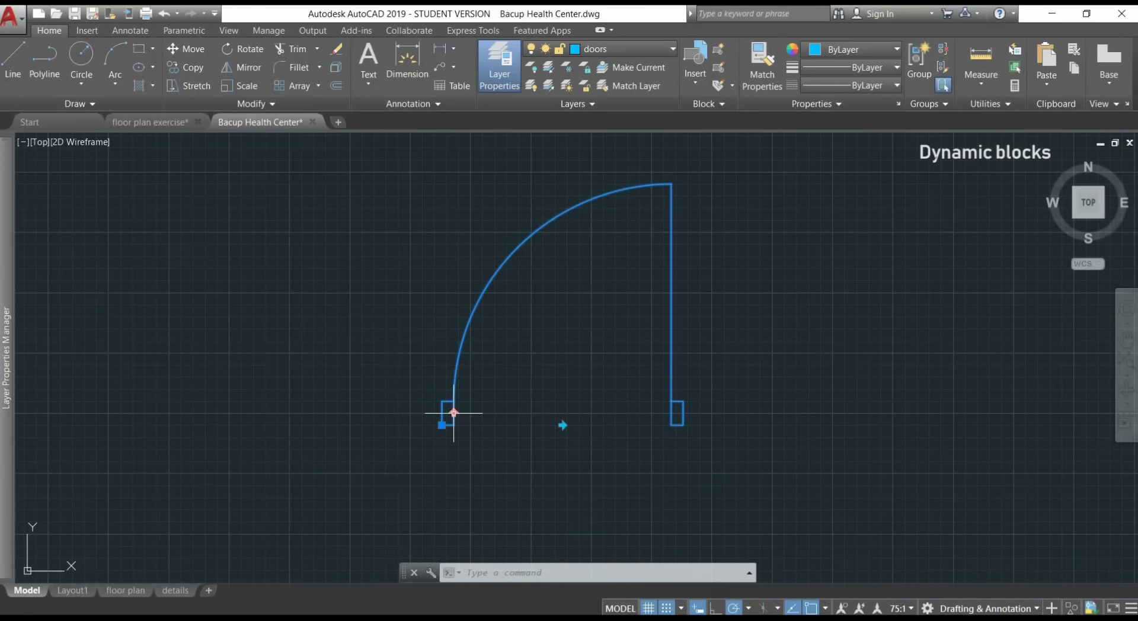
pyautogui.click(453, 413)
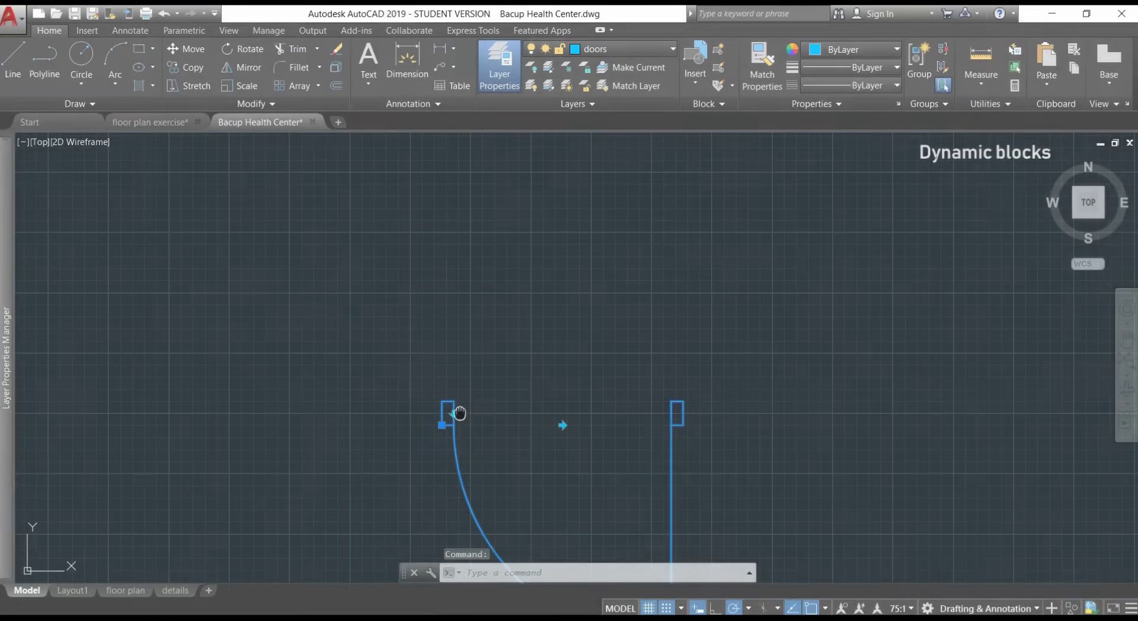
pyautogui.moveTo(457, 411); pyautogui.dragTo(450, 283, button='middle')
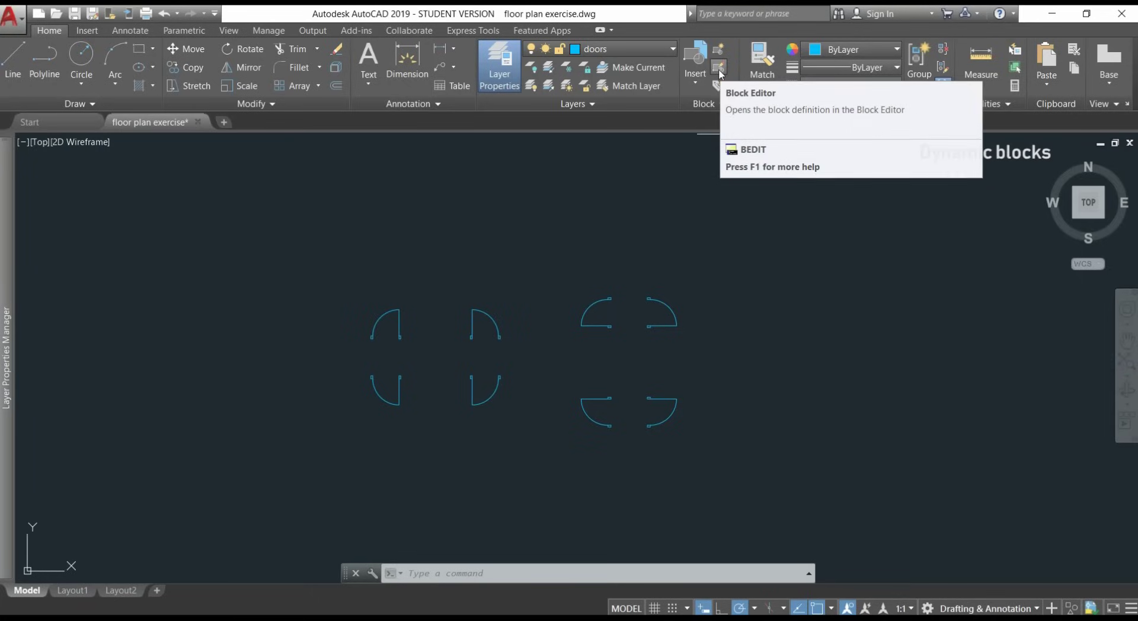
# Step: Open the "door standard" block definition of the floor plan exercise drawing in the Block Editor
pyautogui.click(719, 70)
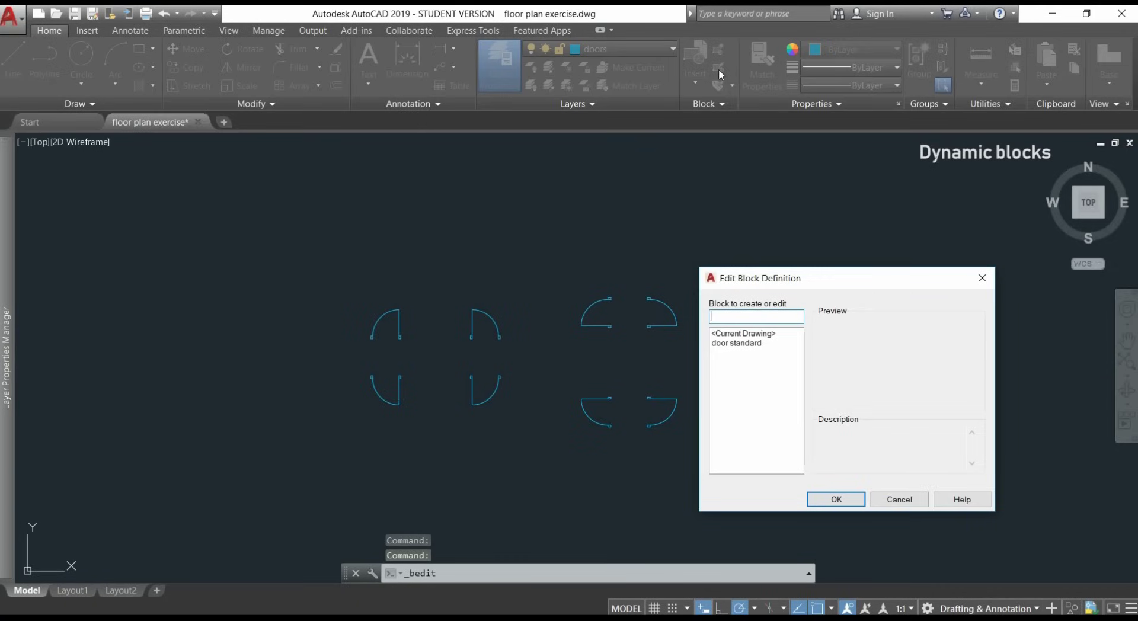
pyautogui.moveTo(851, 278); pyautogui.dragTo(847, 232)
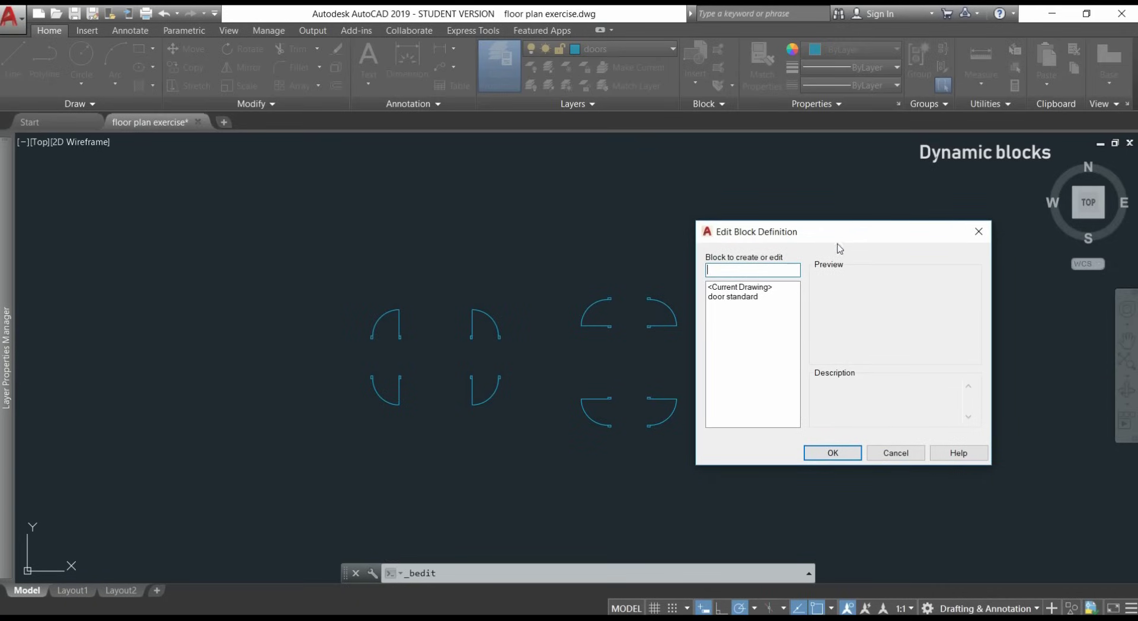
pyautogui.doubleClick(734, 299)
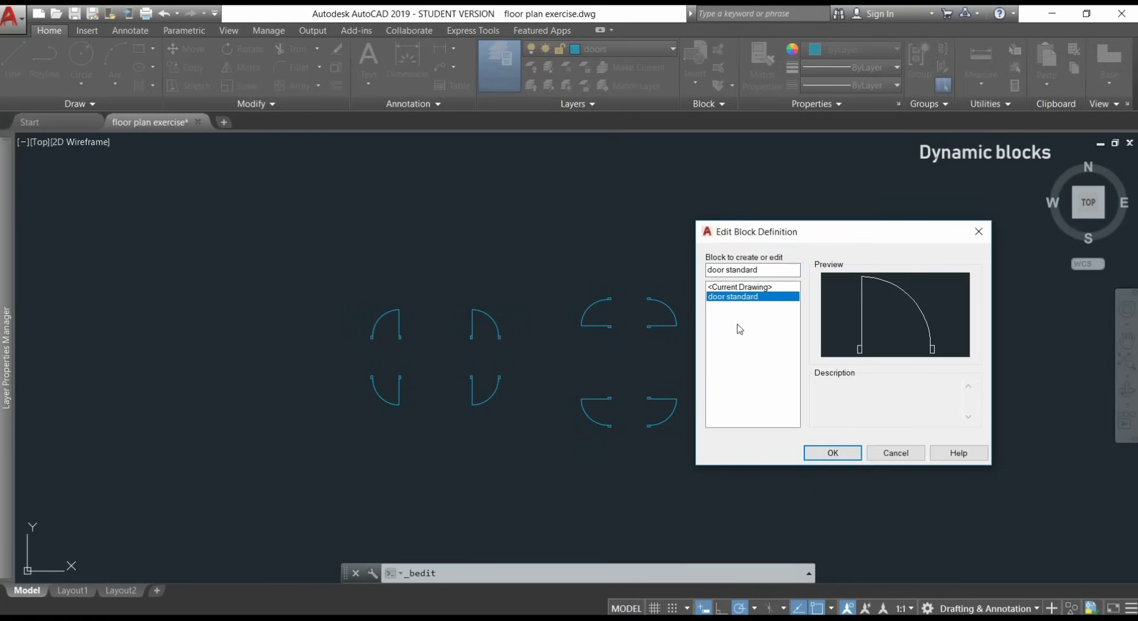
pyautogui.click(833, 453)
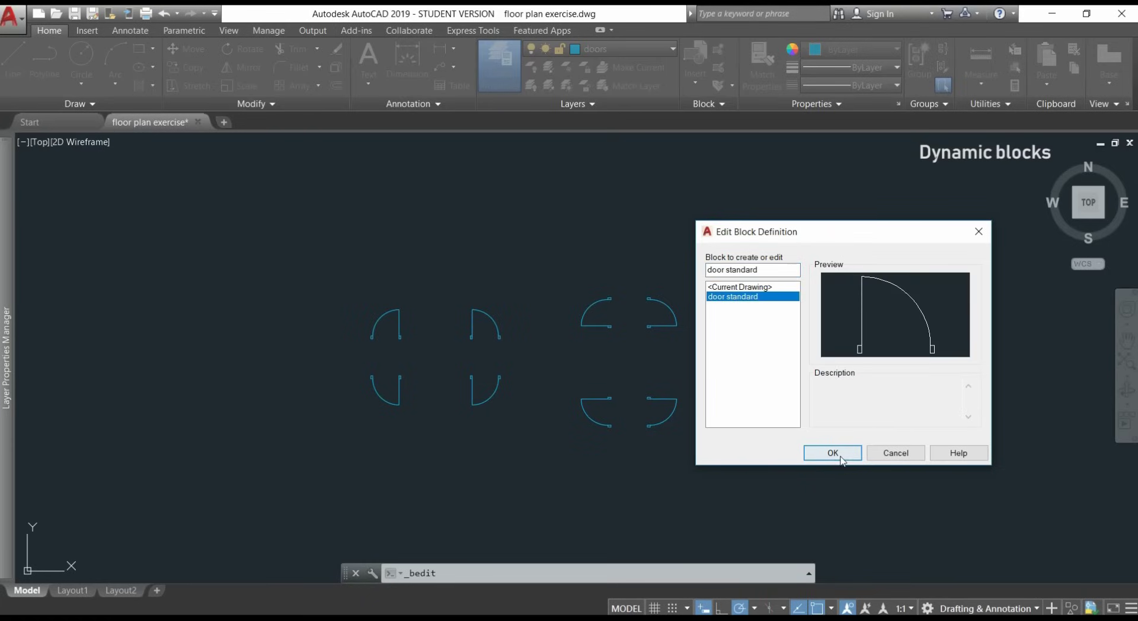
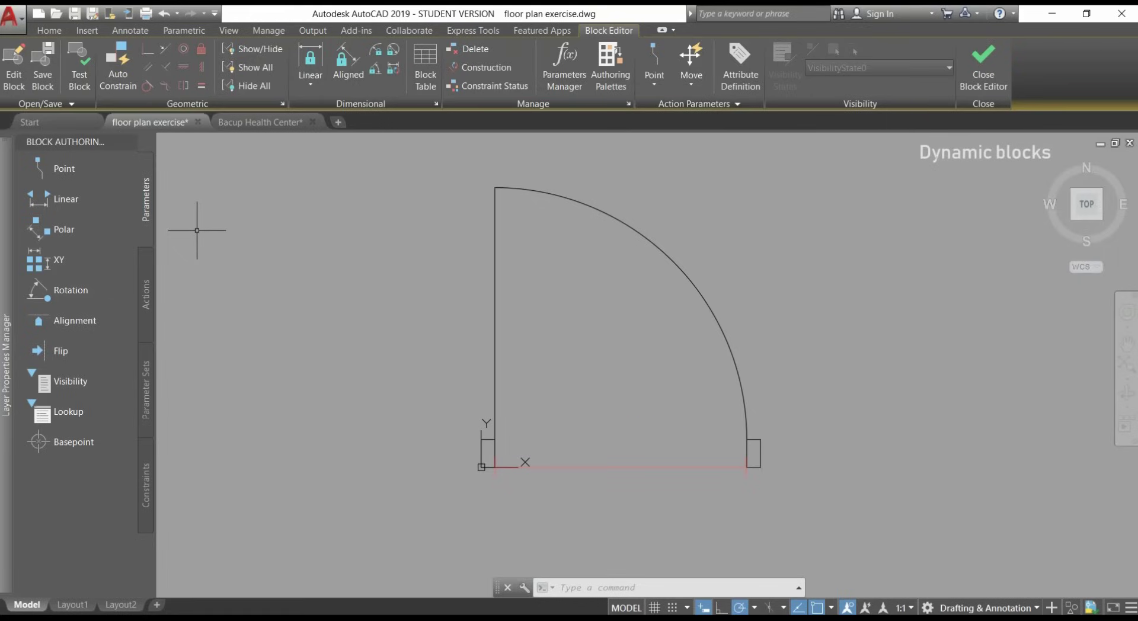
# Step: Draw a horizontal line across the door opening between the inner lower corners of the two jambs
pyautogui.write('L')
pyautogui.press('Return')
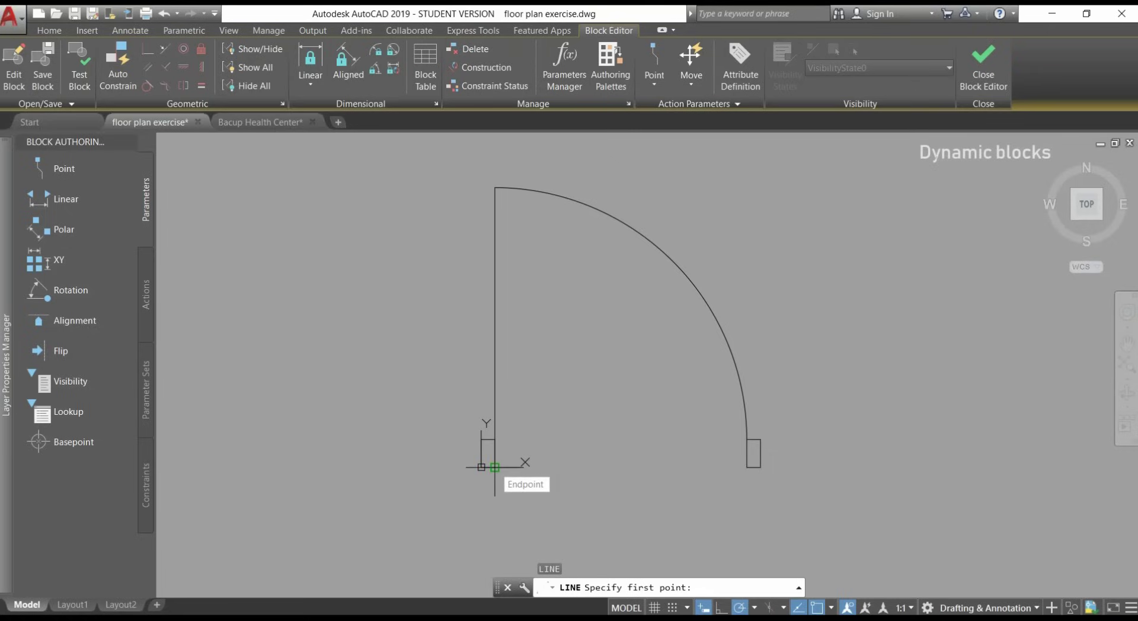
pyautogui.click(495, 467)
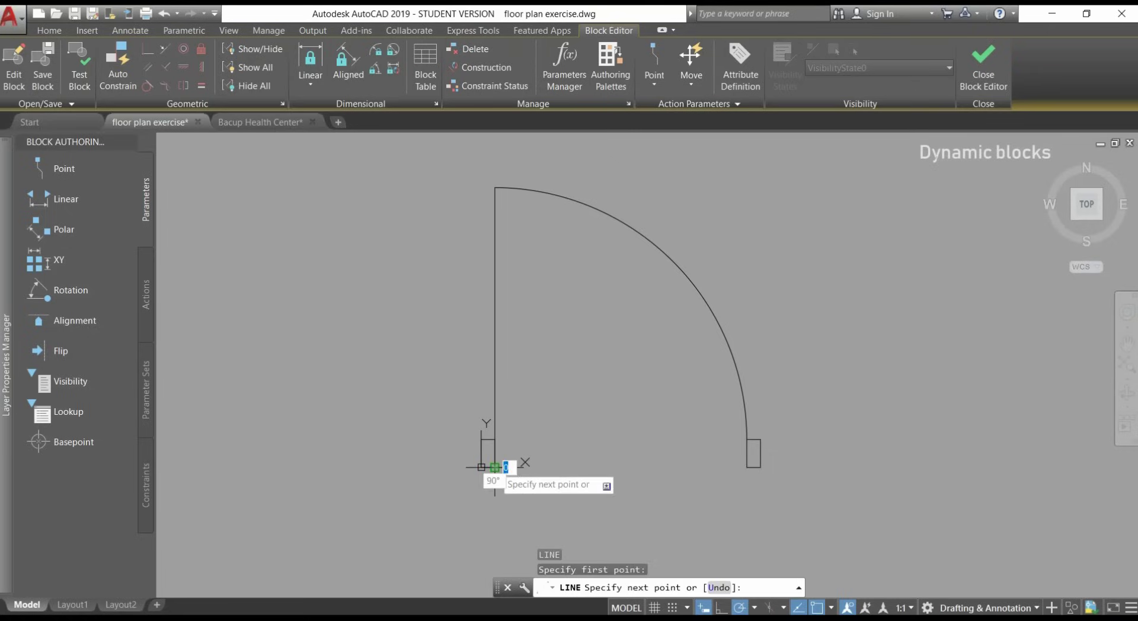
pyautogui.click(747, 467)
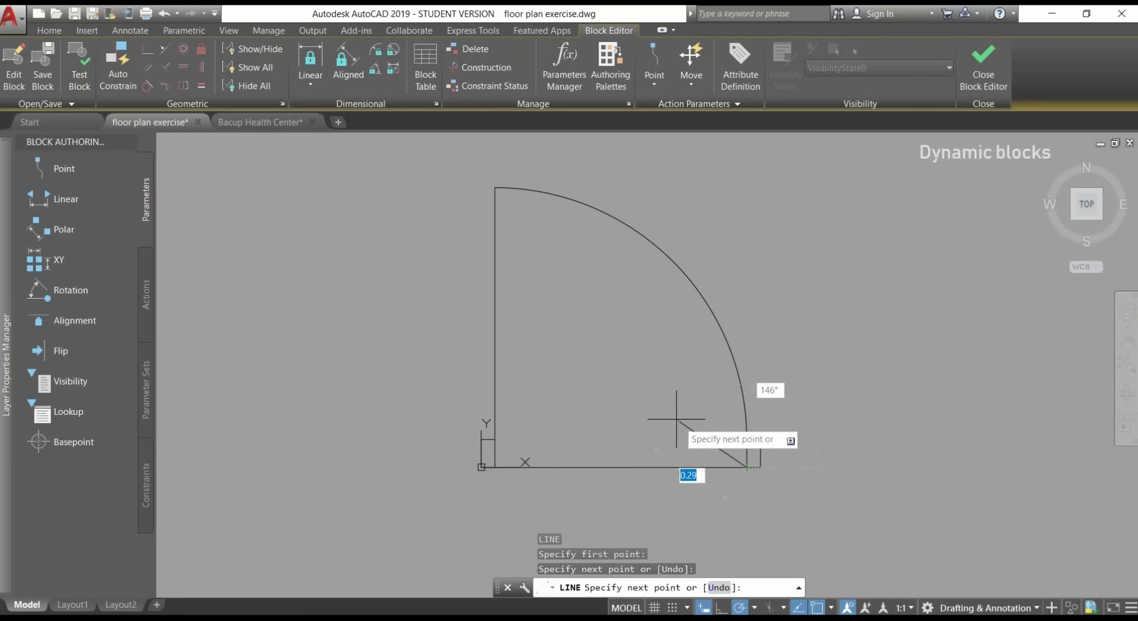
pyautogui.press('Escape')
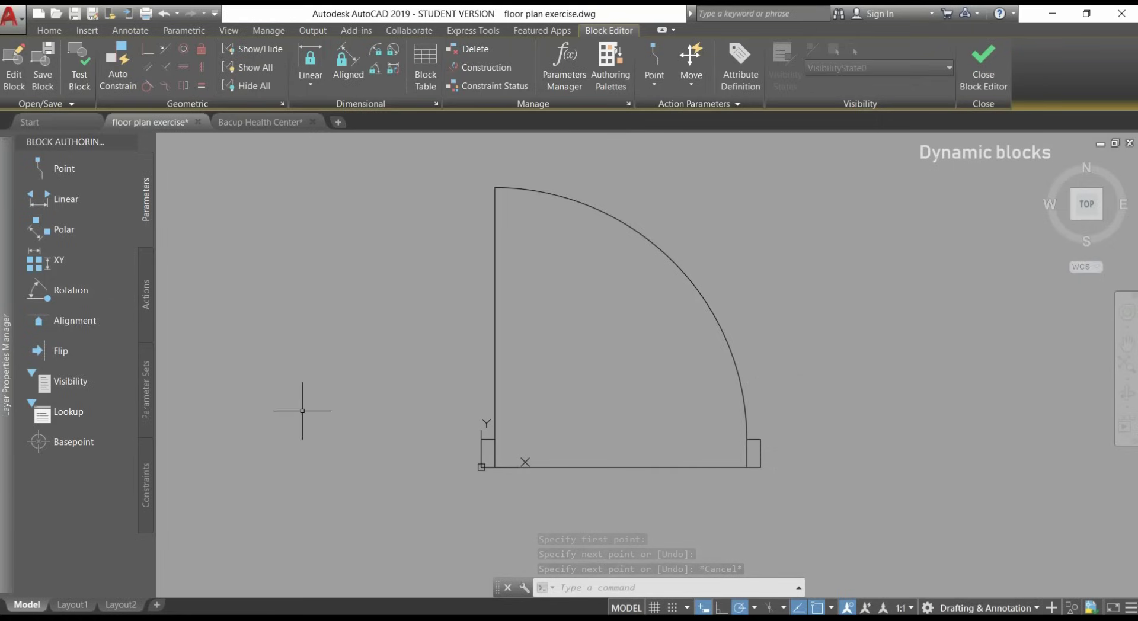
# Step: Add a flip parameter with a vertical reflection line through the midpoint of the door opening line, placing its label beside the line
pyautogui.click(60, 353)
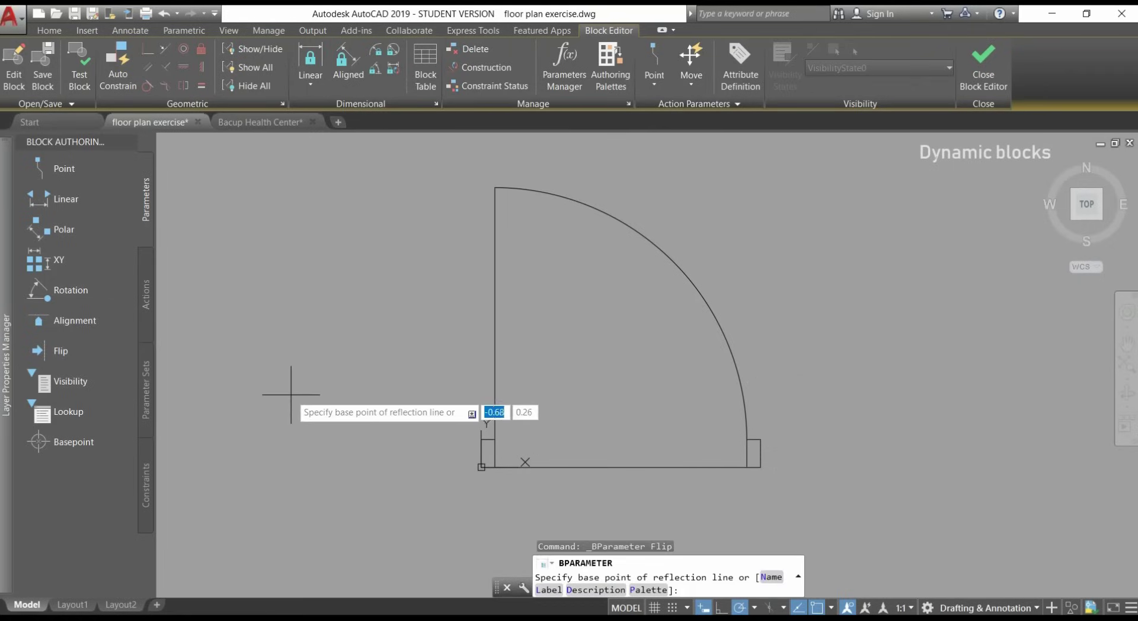
pyautogui.click(620, 467)
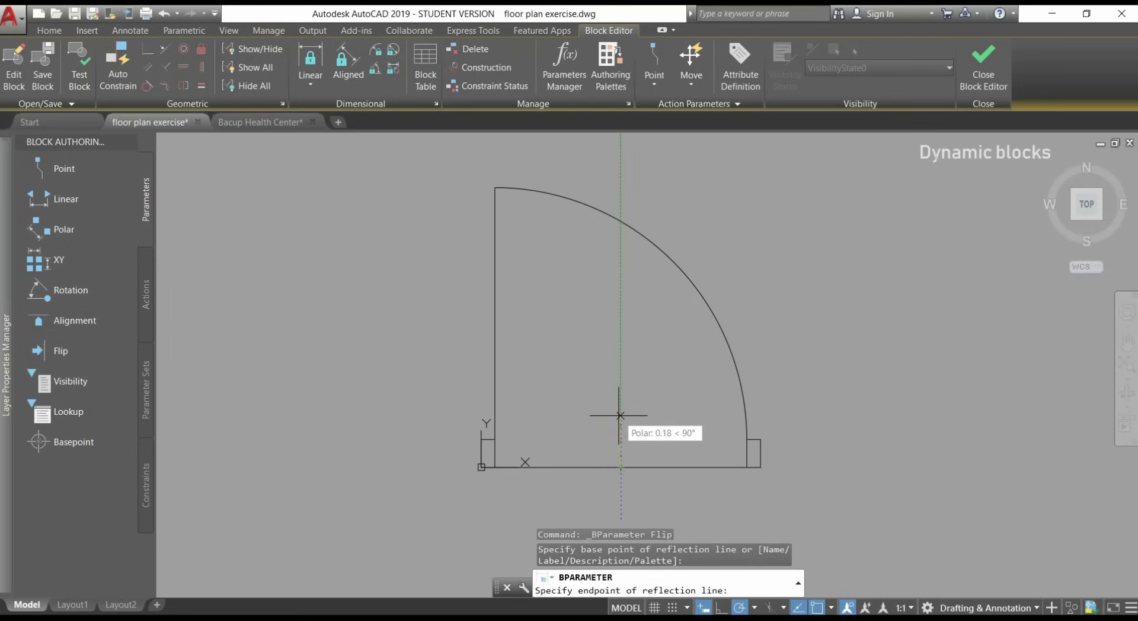
pyautogui.click(619, 416)
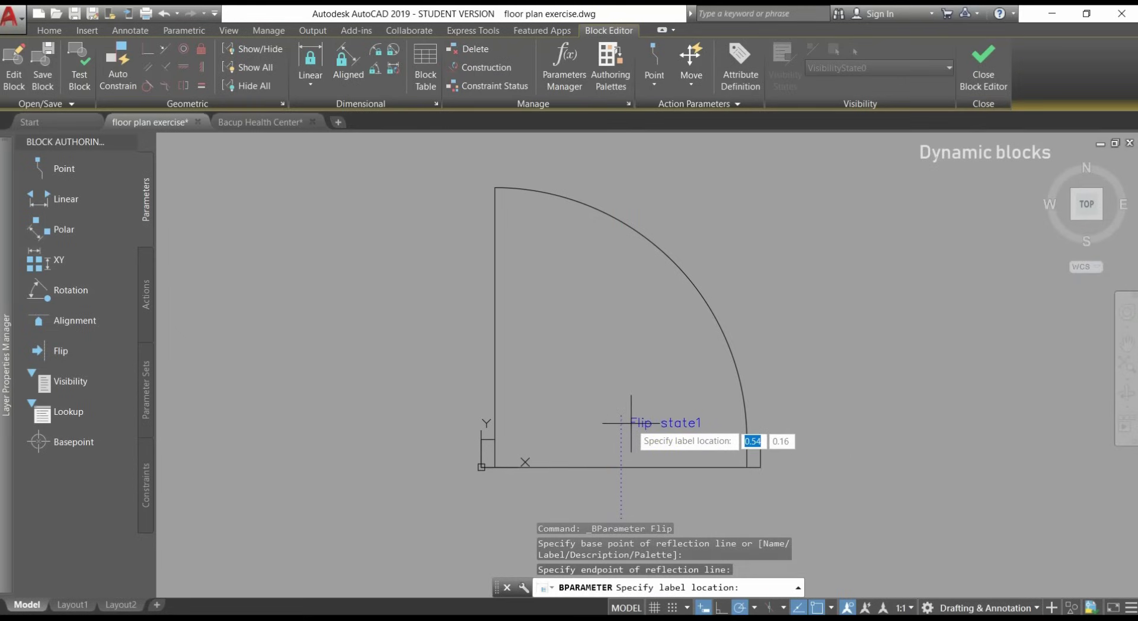
pyautogui.click(630, 422)
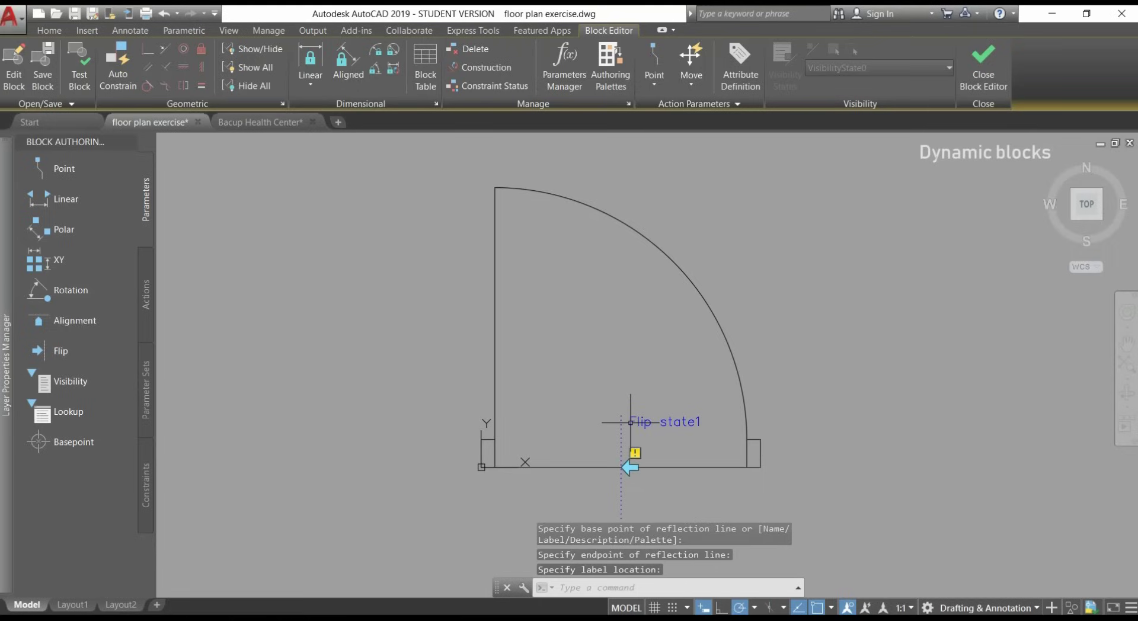
# Step: Assign a flip action to the flip parameter, covering the door leaf, swing arc, both jambs and the parameter itself
pyautogui.moveTo(701, 459); pyautogui.dragTo(654, 423, button='middle')
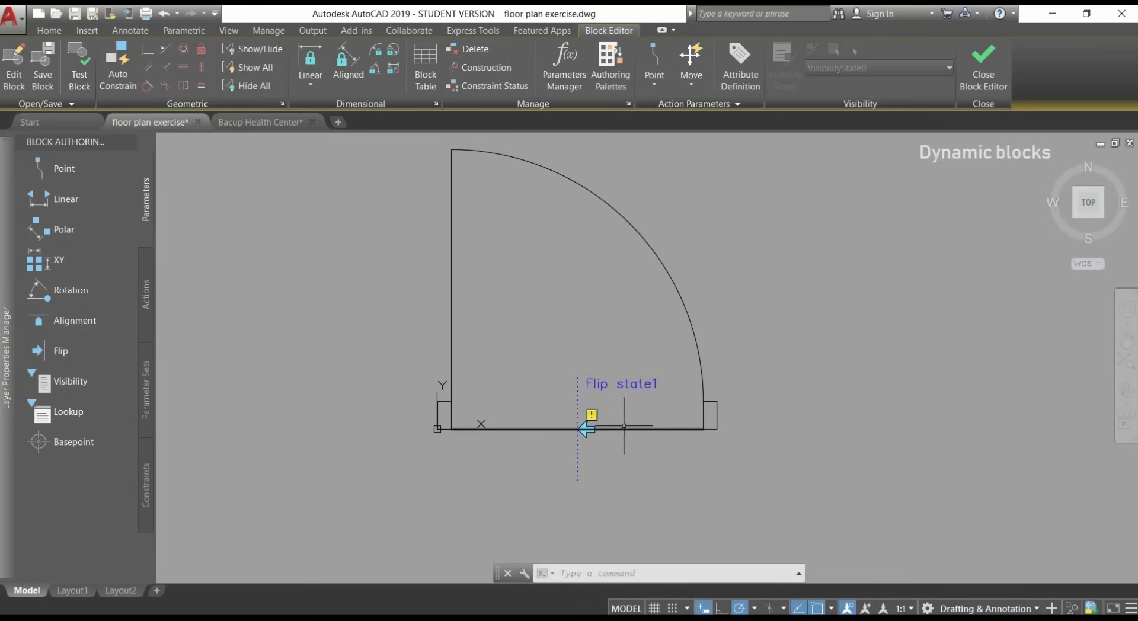
pyautogui.doubleClick(591, 415)
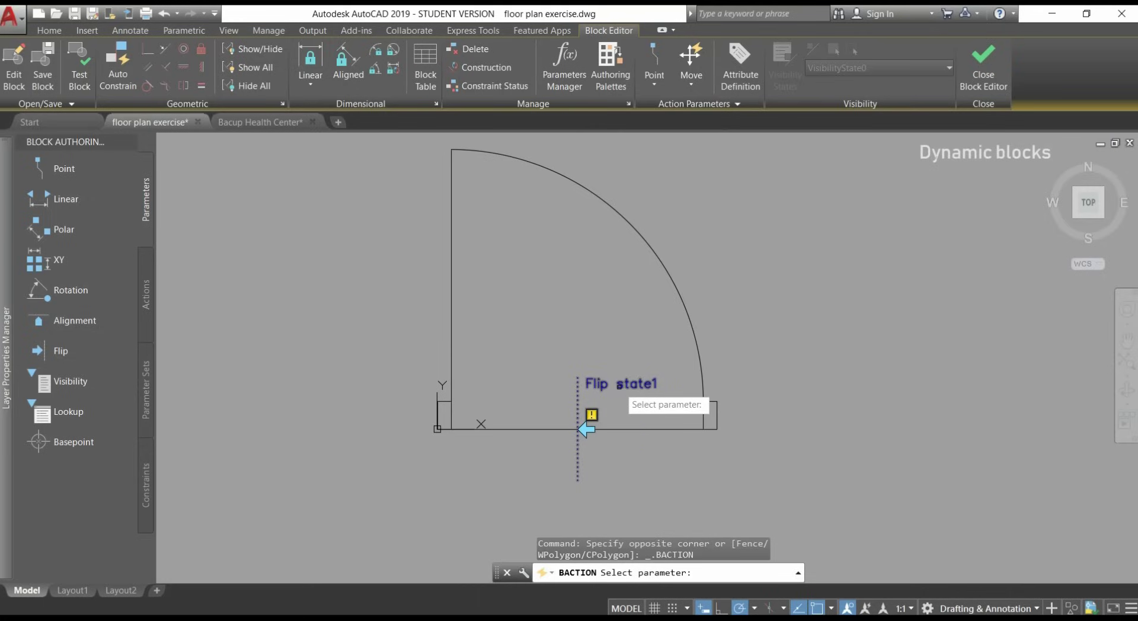
pyautogui.click(620, 385)
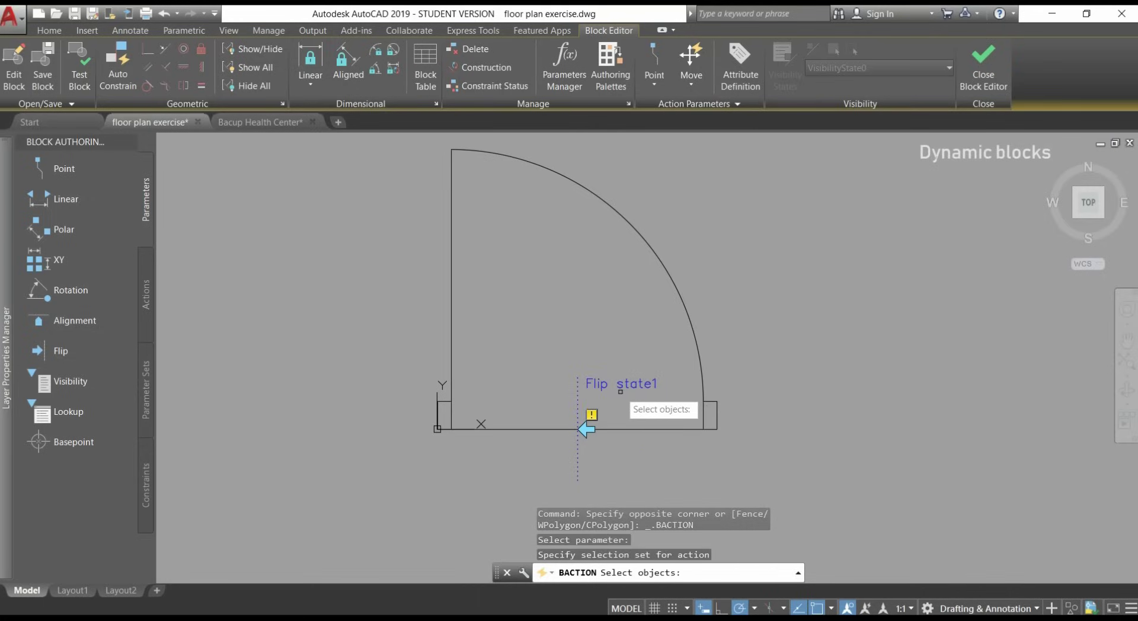
pyautogui.click(771, 414)
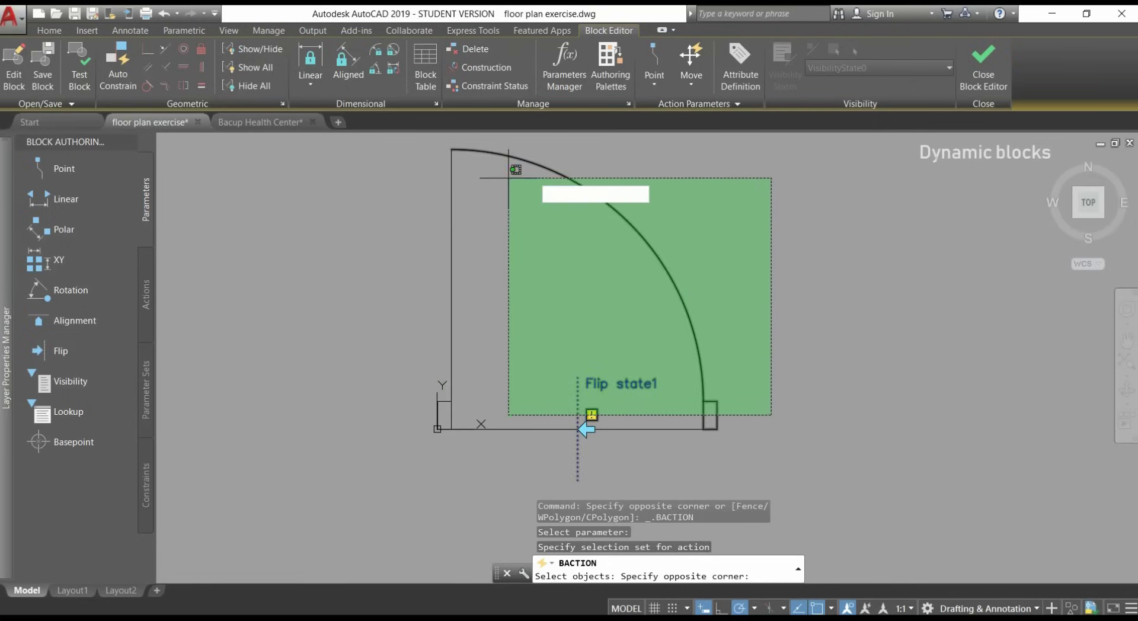
pyautogui.click(643, 175)
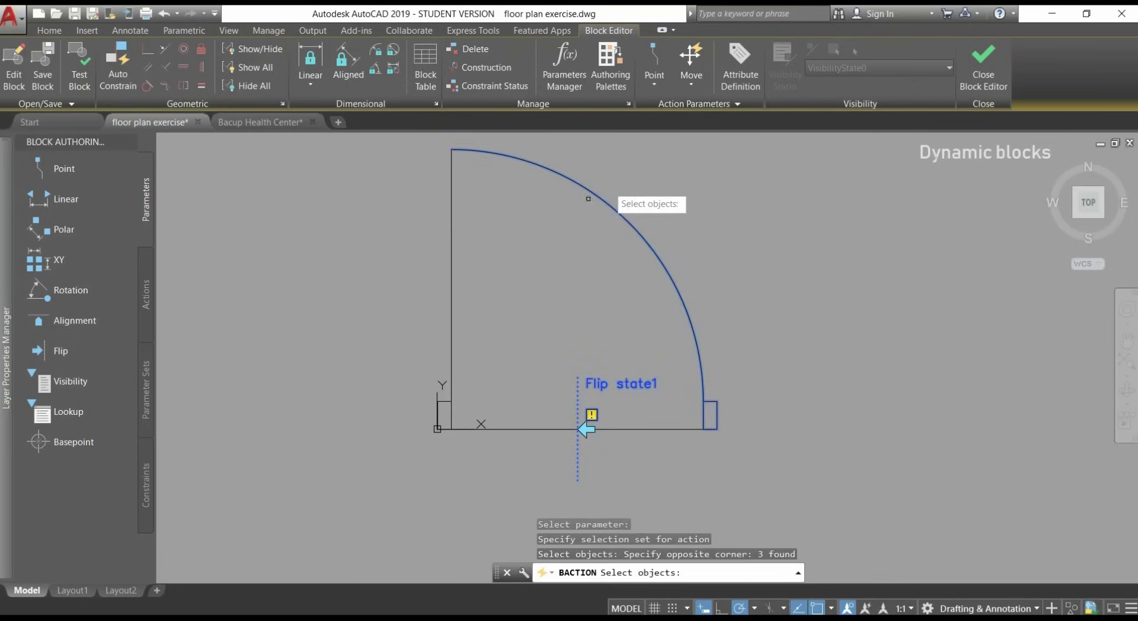
pyautogui.click(462, 412)
pyautogui.click(378, 215)
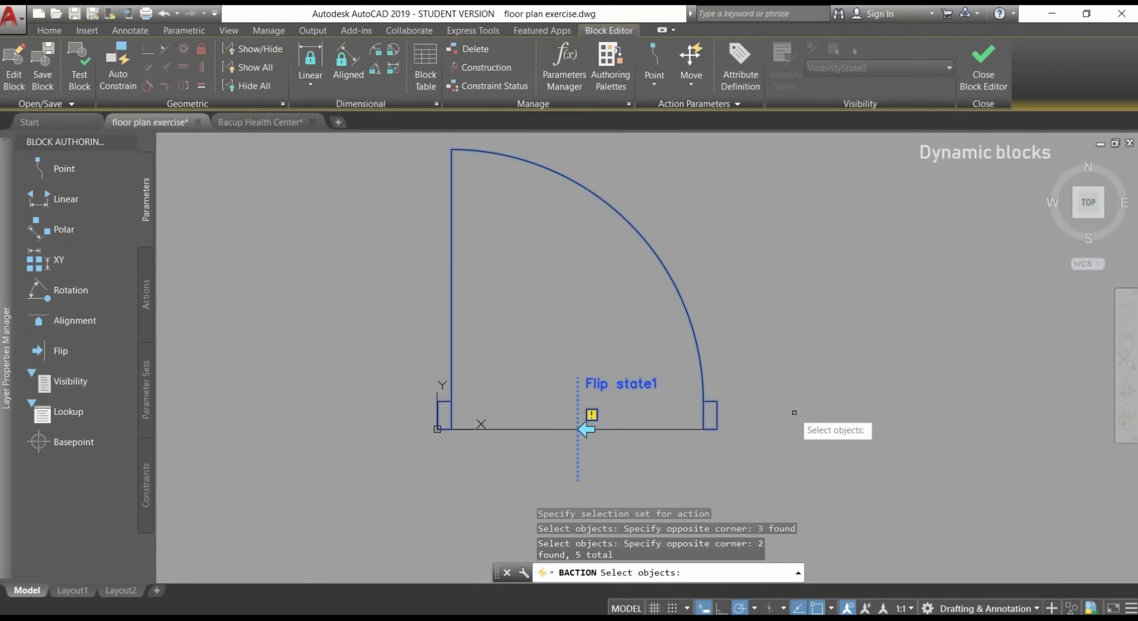
pyautogui.press('Return')
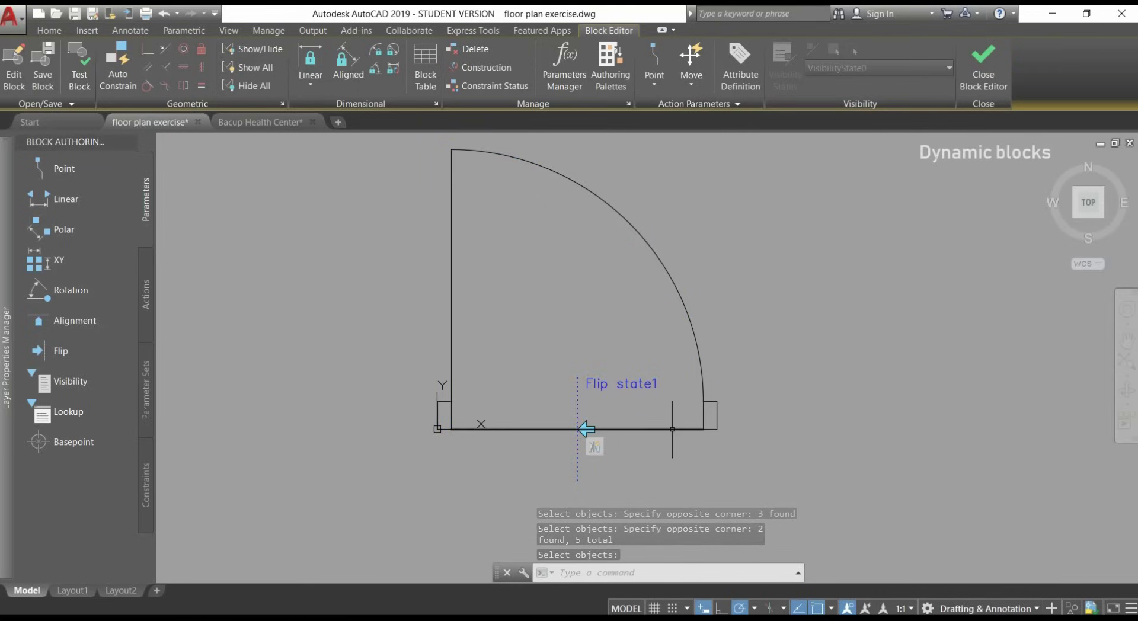
# Step: Delete the helper line across the door opening, then save the parameter changes to the block and close the Block Editor
pyautogui.click(585, 429)
pyautogui.press('Delete')
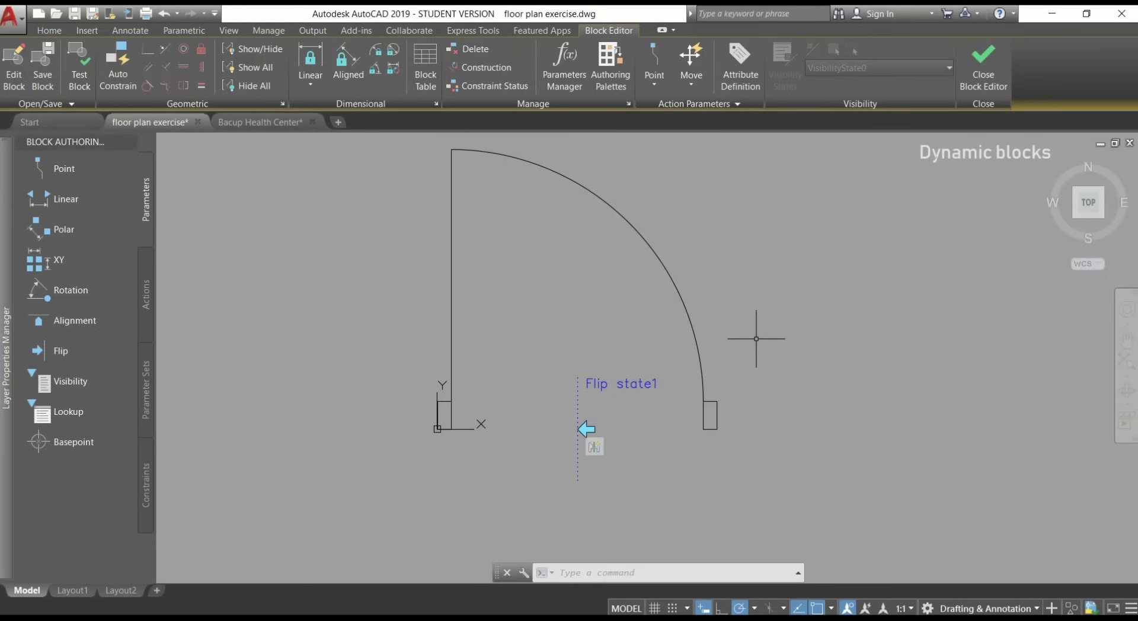
pyautogui.click(40, 71)
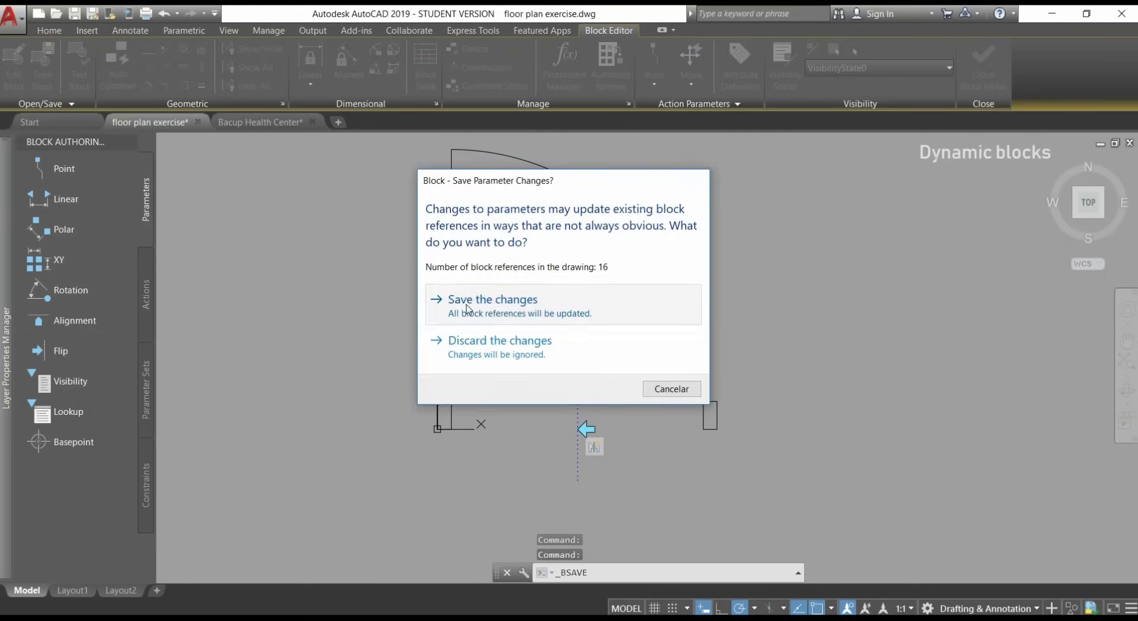
pyautogui.click(472, 312)
pyautogui.click(996, 55)
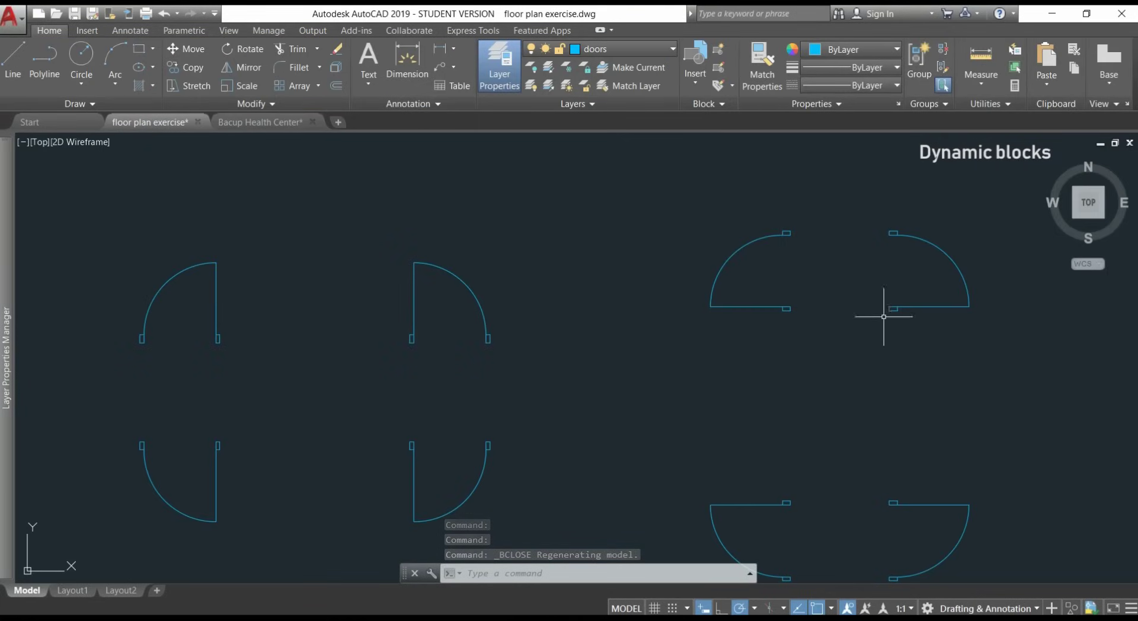
# Step: Flip a door beside the partition wall horizontally with its flip grip, and flip it back
pyautogui.click(701, 314)
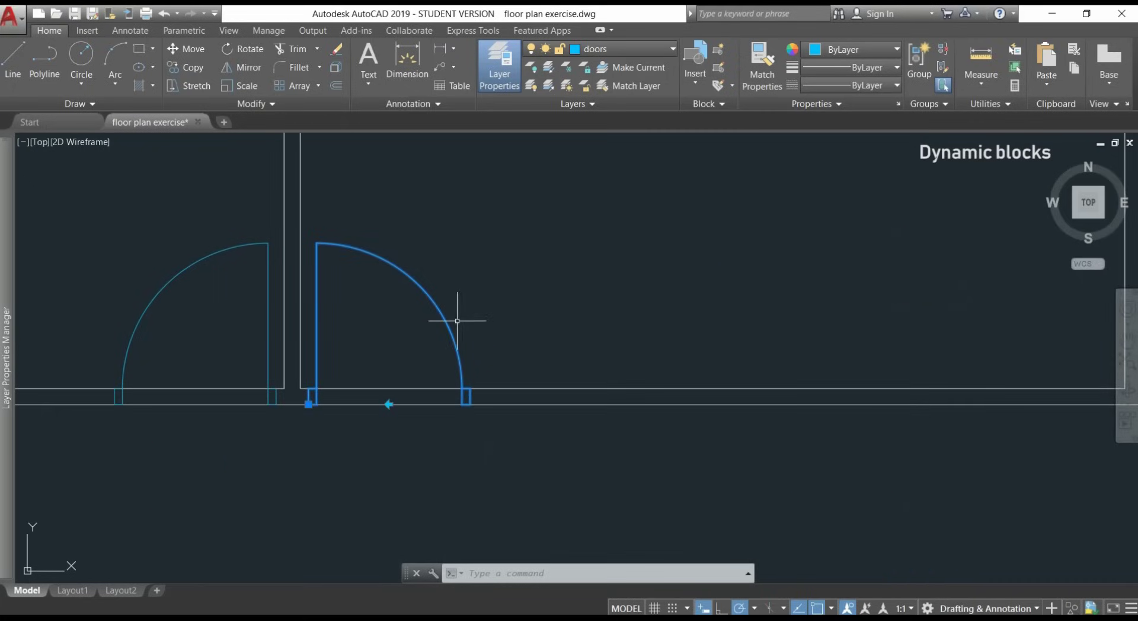
pyautogui.click(389, 404)
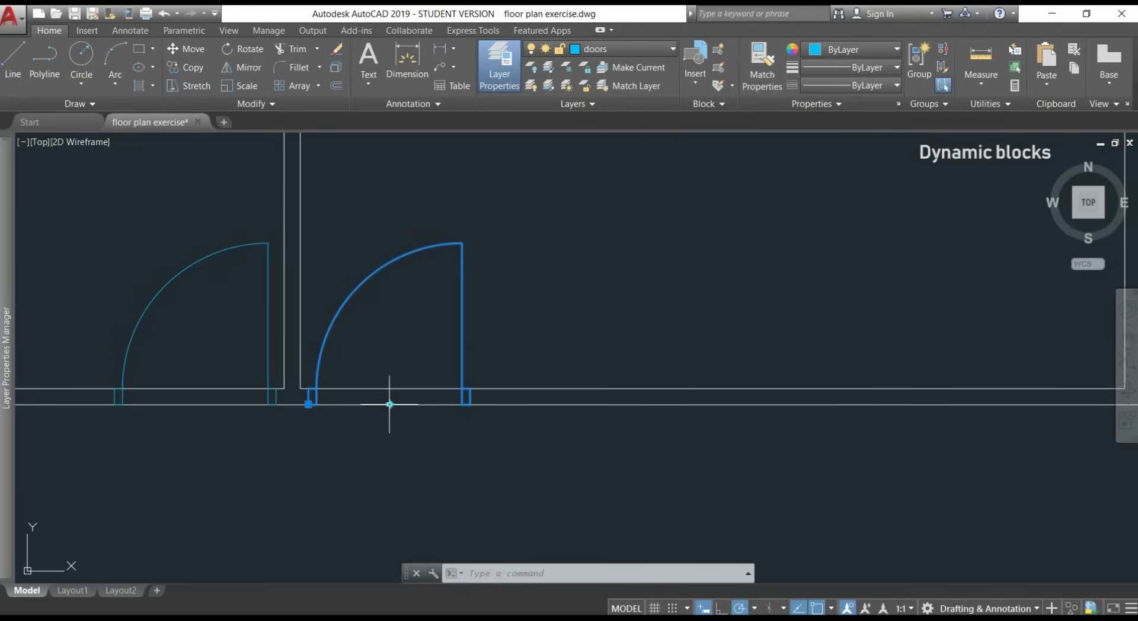
pyautogui.click(389, 404)
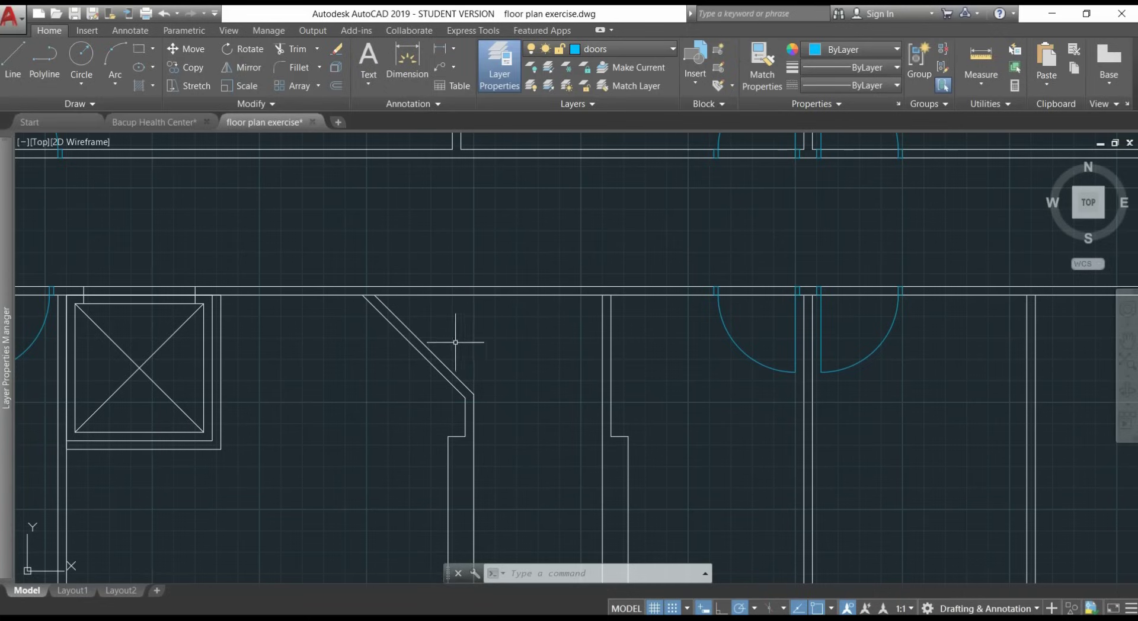
# Step: Lengthen the upper line of the diagonal wall to the corridor-side line of the lower corridor wall
pyautogui.click(433, 349)
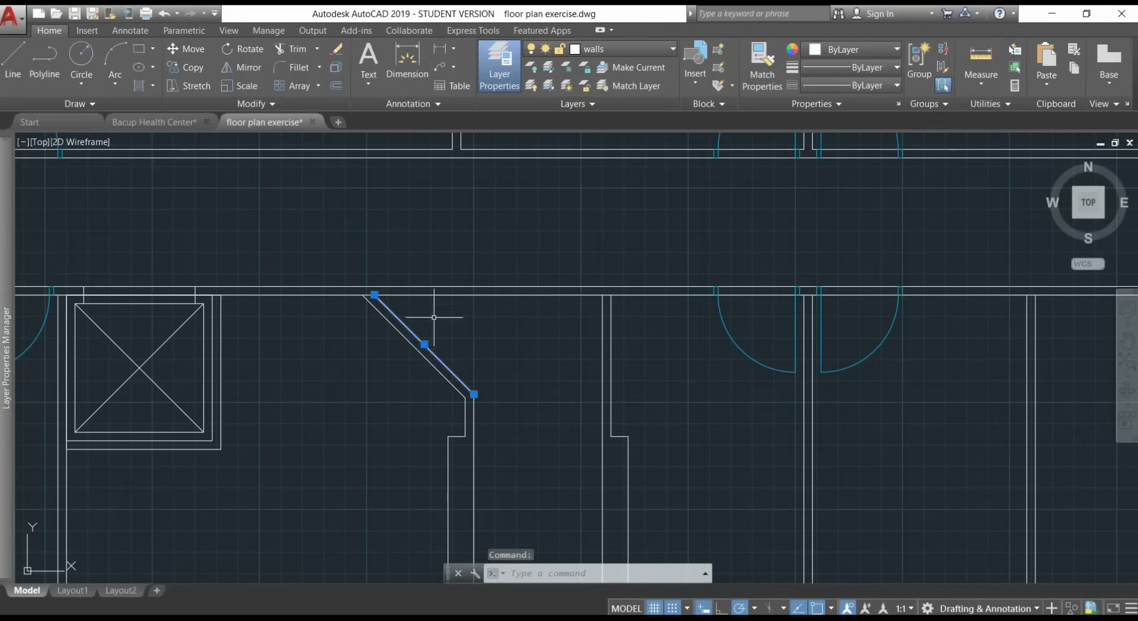
pyautogui.scroll(2, 434, 315)
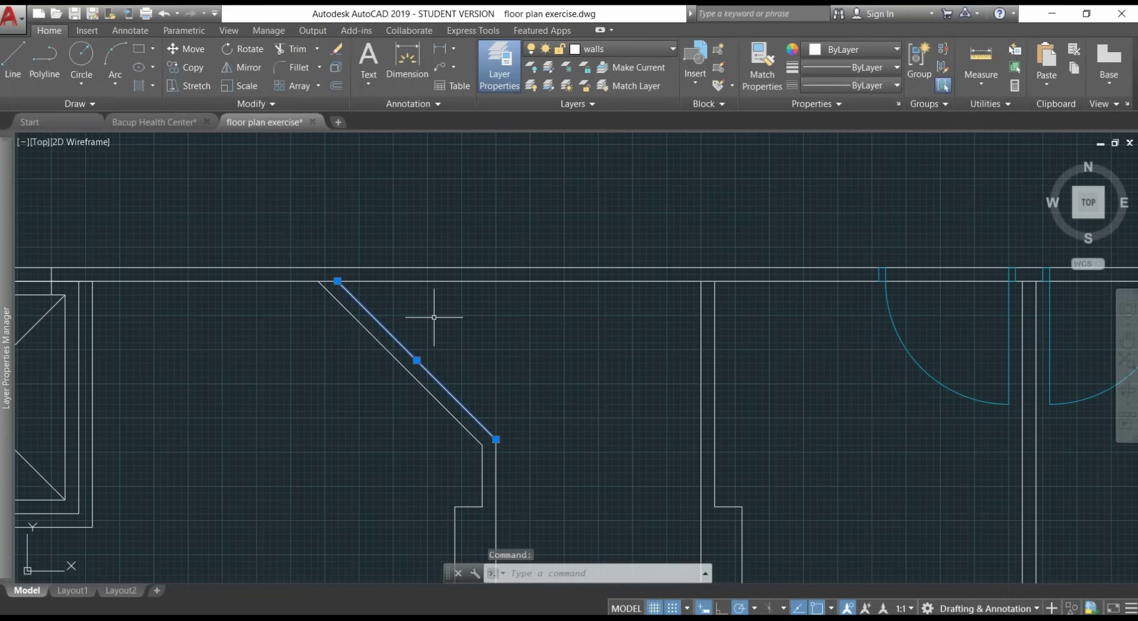
pyautogui.click(337, 282)
pyautogui.scroll(5, 337, 280)
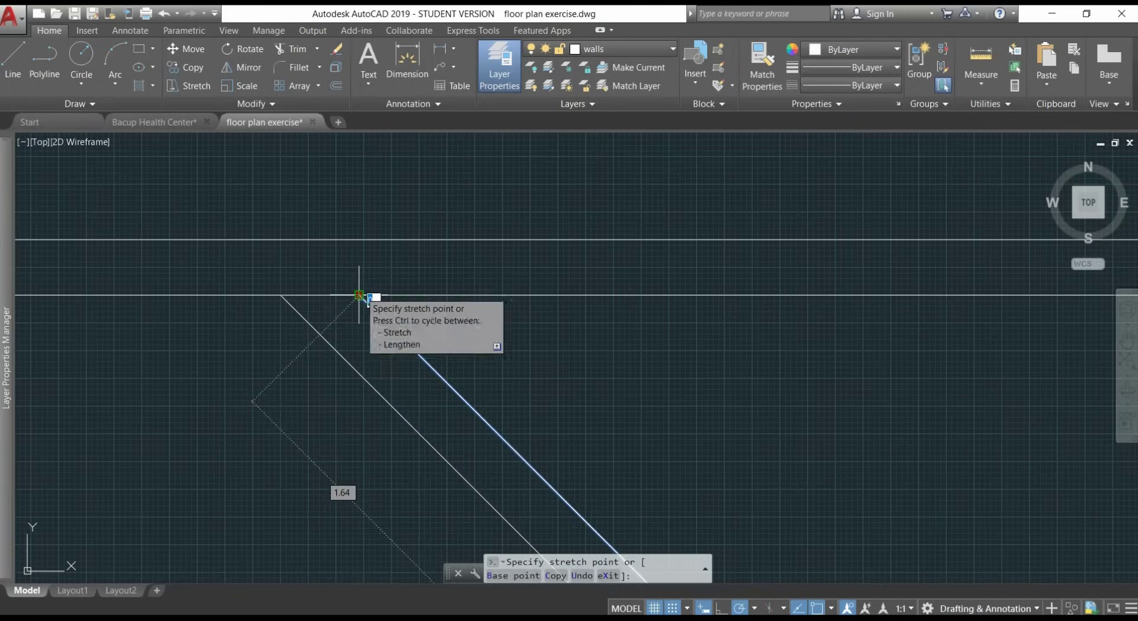
pyautogui.press('Escape')
pyautogui.click(304, 240)
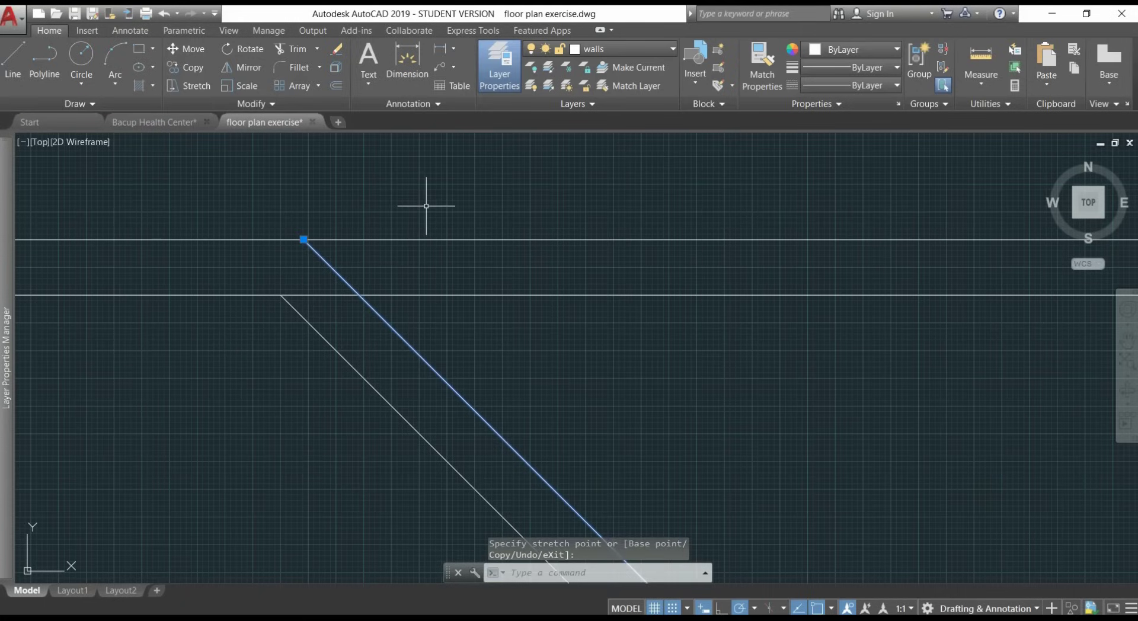
# Step: Trim the corridor wall lines between the diagonal wall and the vertical wall, including the stub inside the diagonal wall
pyautogui.write('tr')
pyautogui.press('Return')
pyautogui.click(823, 389)
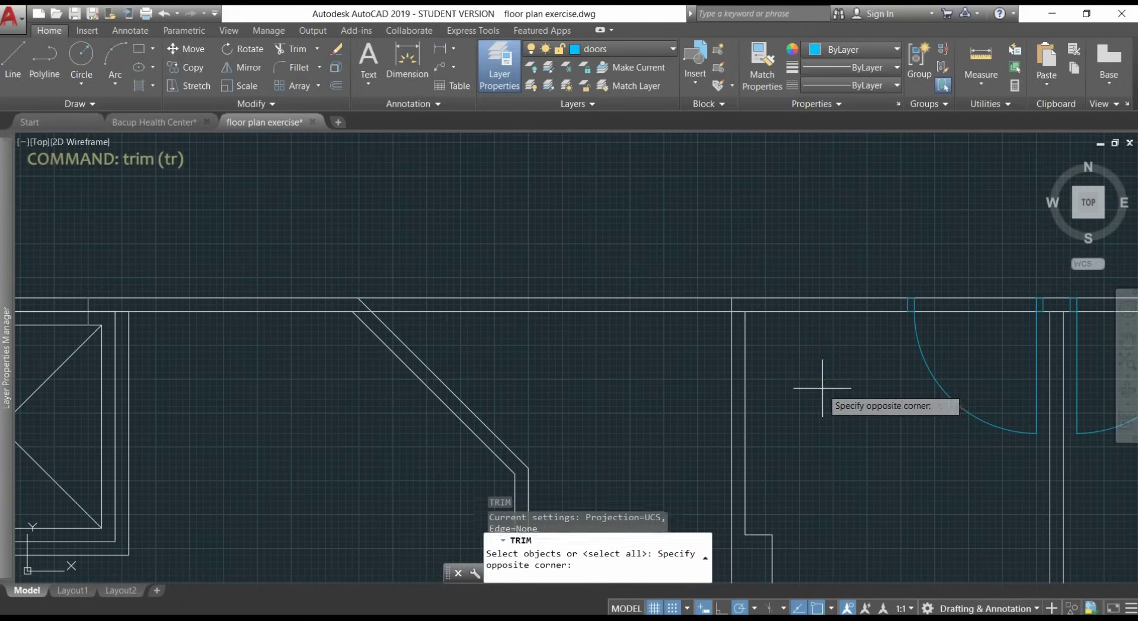
pyautogui.click(270, 228)
pyautogui.press('Return')
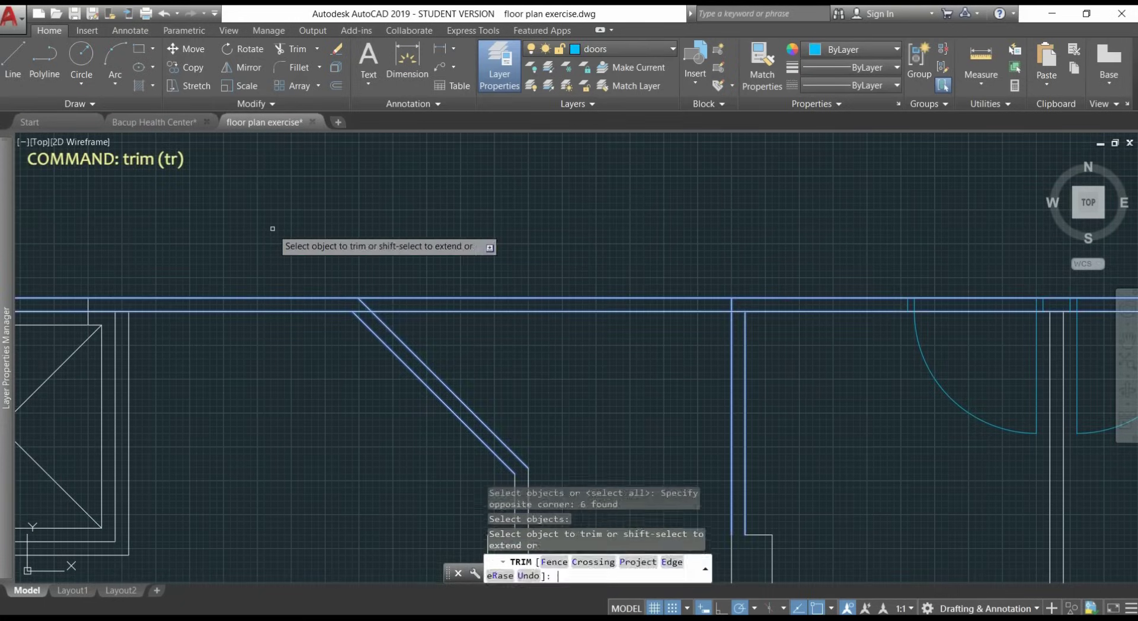
pyautogui.click(626, 342)
pyautogui.click(551, 259)
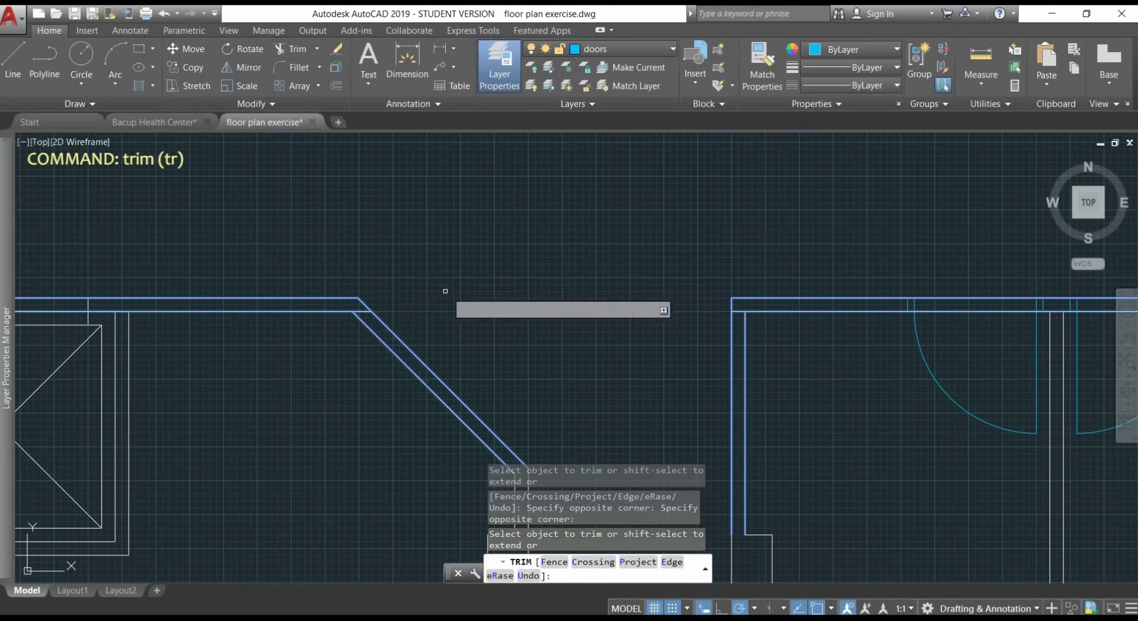
pyautogui.click(364, 309)
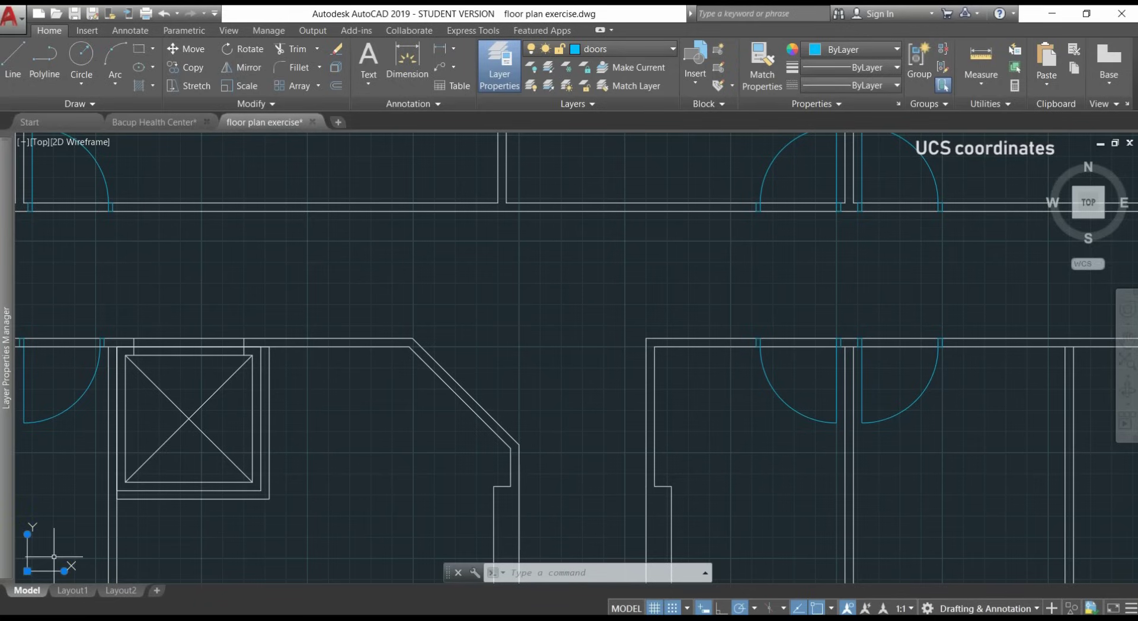
# Step: Move the UCS origin to the upper end of the diagonal wall's inner line and align the X axis along that line
pyautogui.click(28, 571)
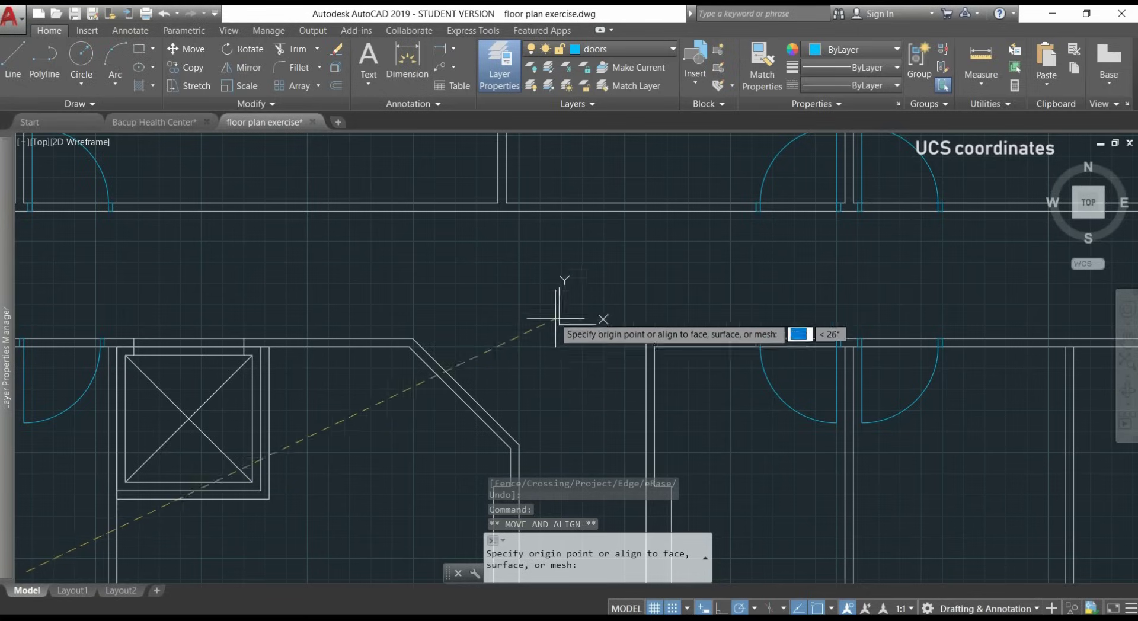
pyautogui.scroll(4, 411, 350)
pyautogui.click(409, 343)
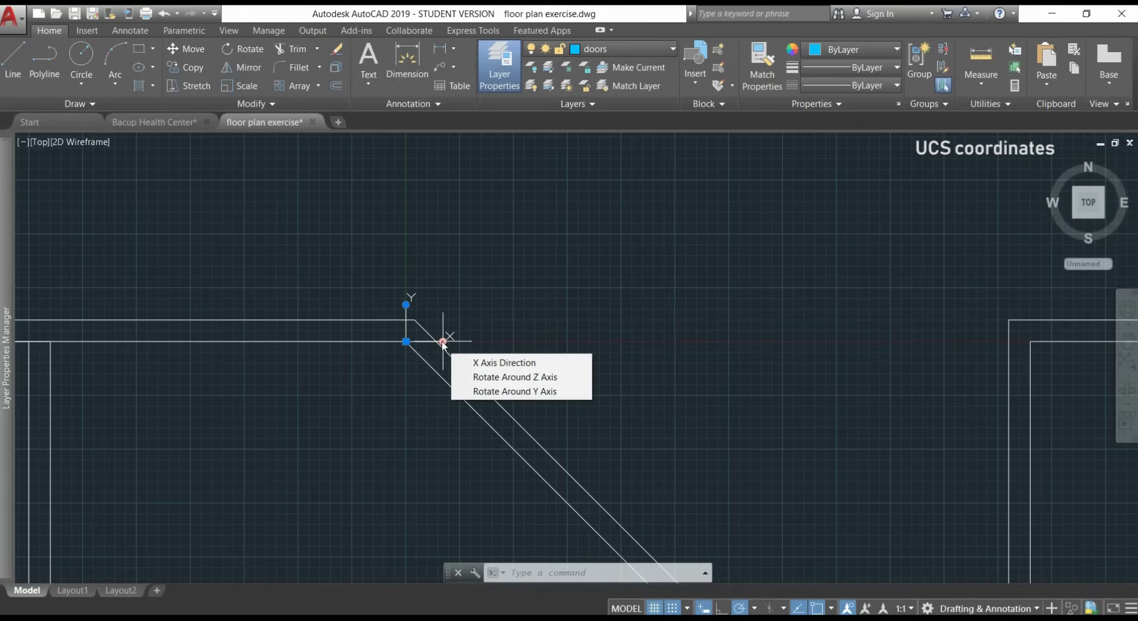
pyautogui.click(443, 342)
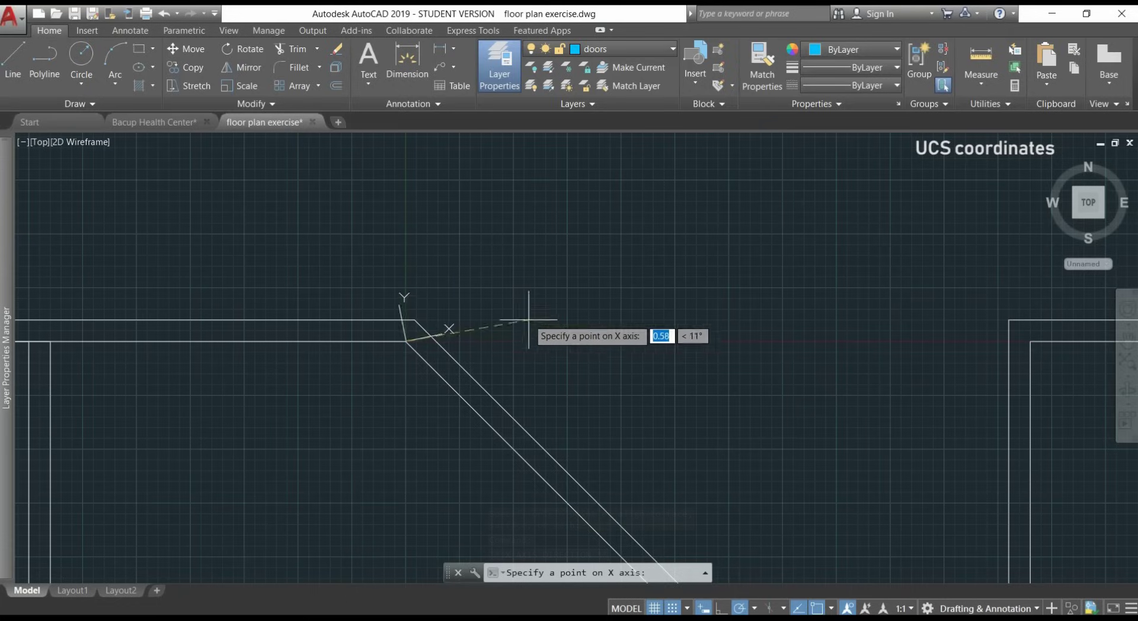
pyautogui.scroll(-4, 500, 388)
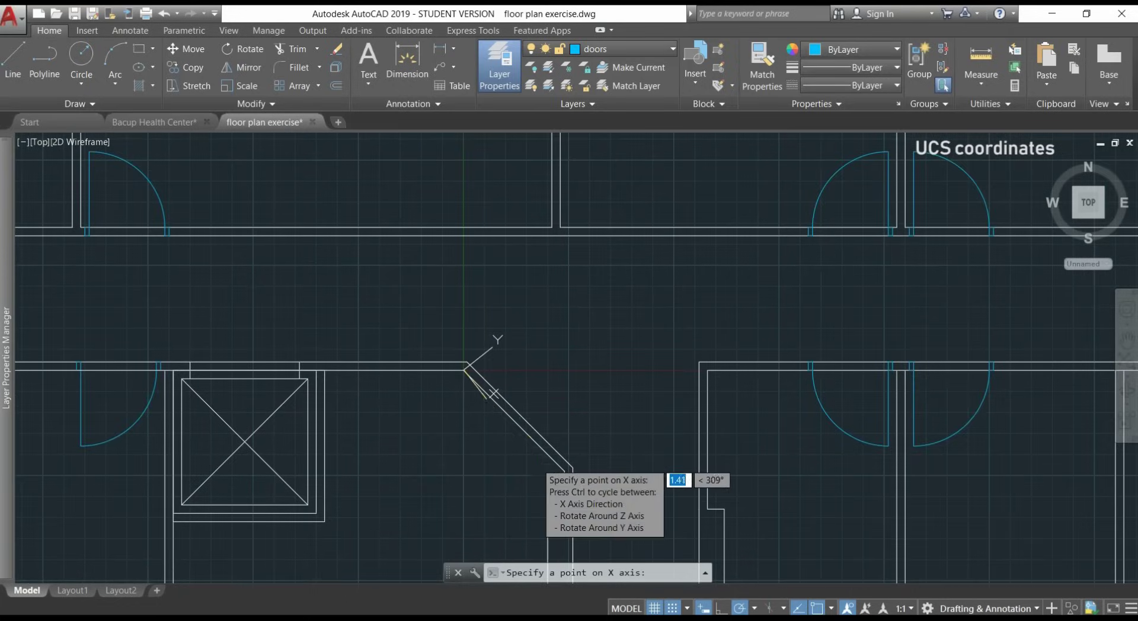
pyautogui.scroll(2, 526, 435)
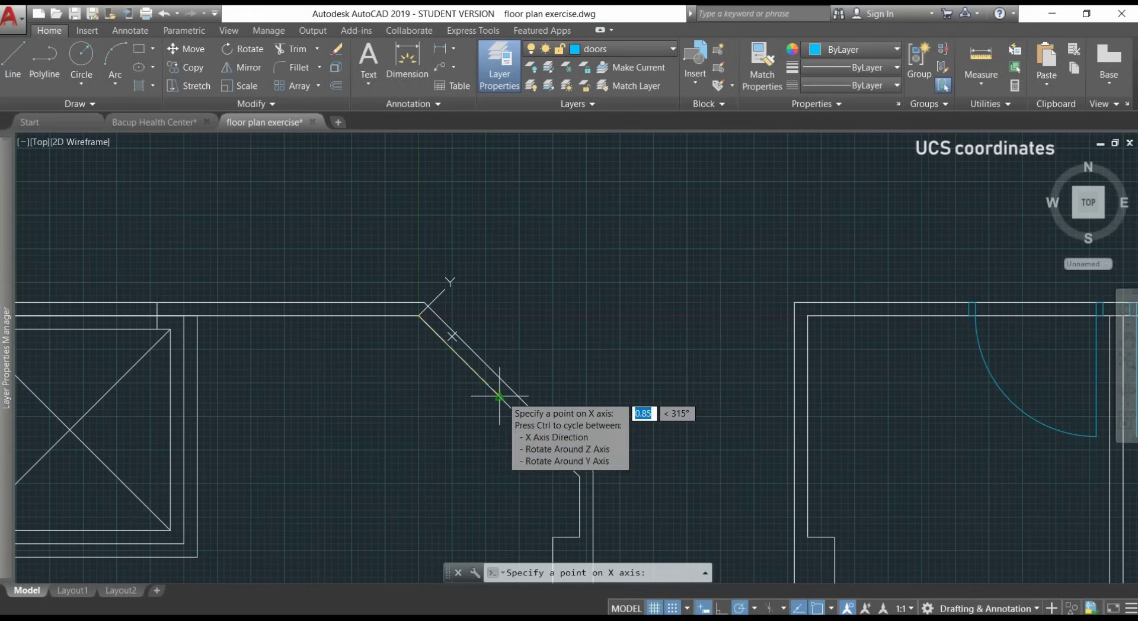
pyautogui.click(579, 476)
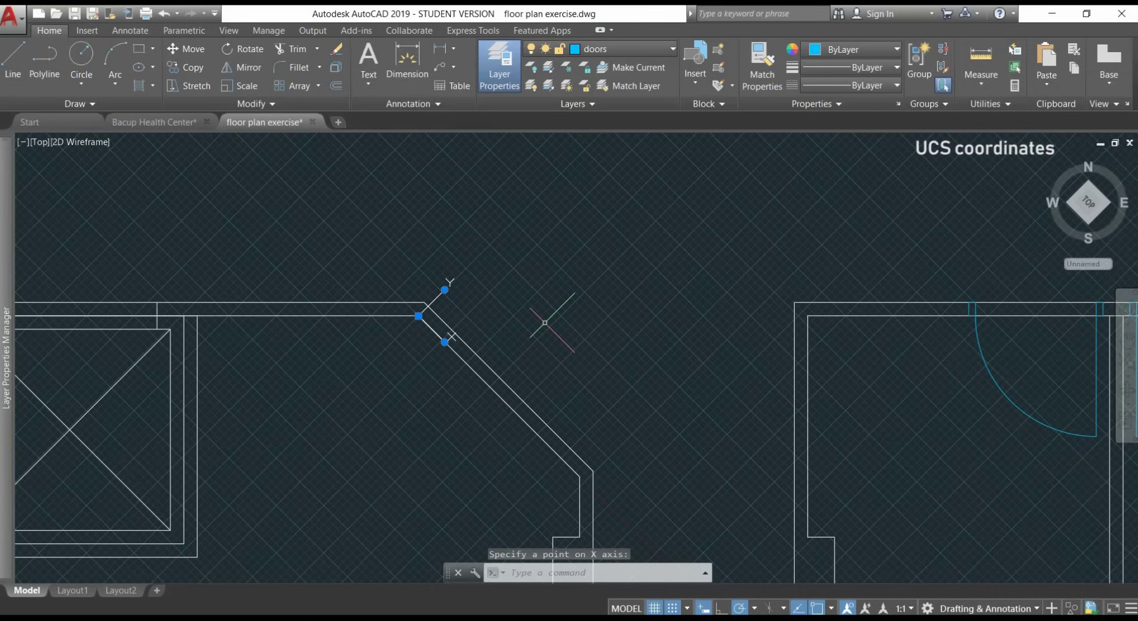
# Step: Insert the standard door block in the open space beside the diagonal wall, aligned to the rotated UCS
pyautogui.scroll(-2, 545, 322)
pyautogui.scroll(2, 652, 349)
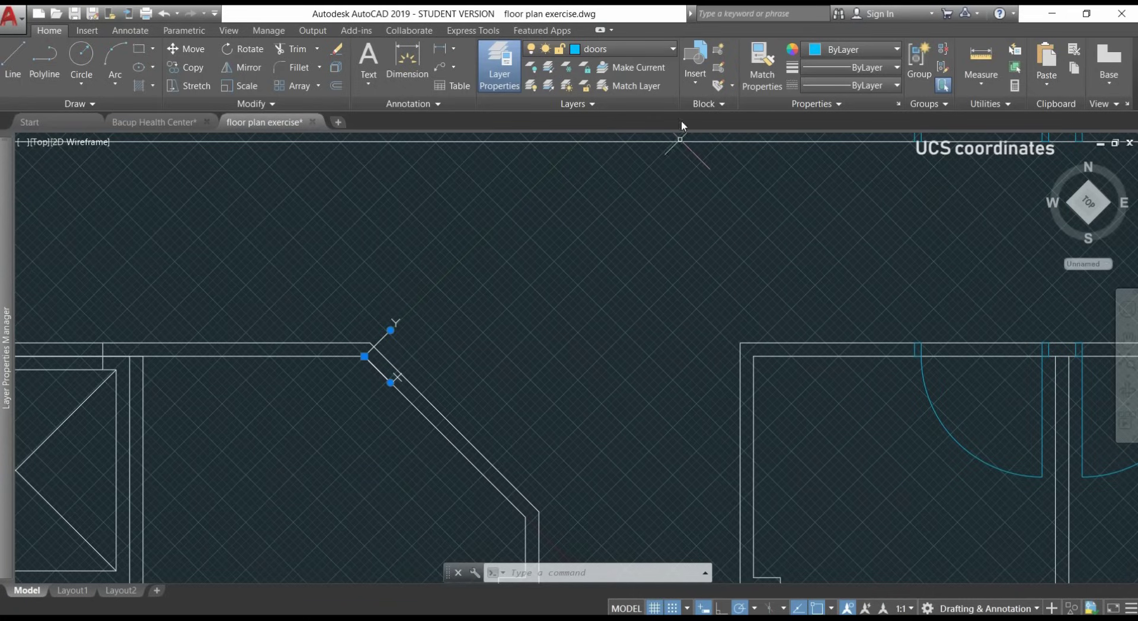
pyautogui.click(695, 69)
pyautogui.click(726, 121)
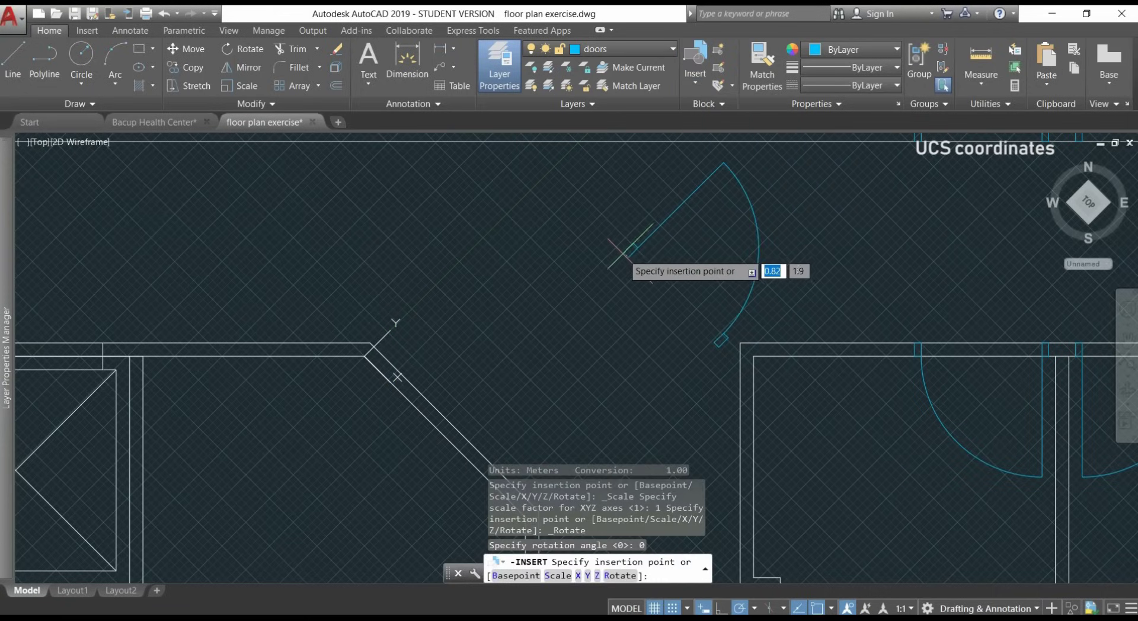
pyautogui.scroll(-2, 572, 256)
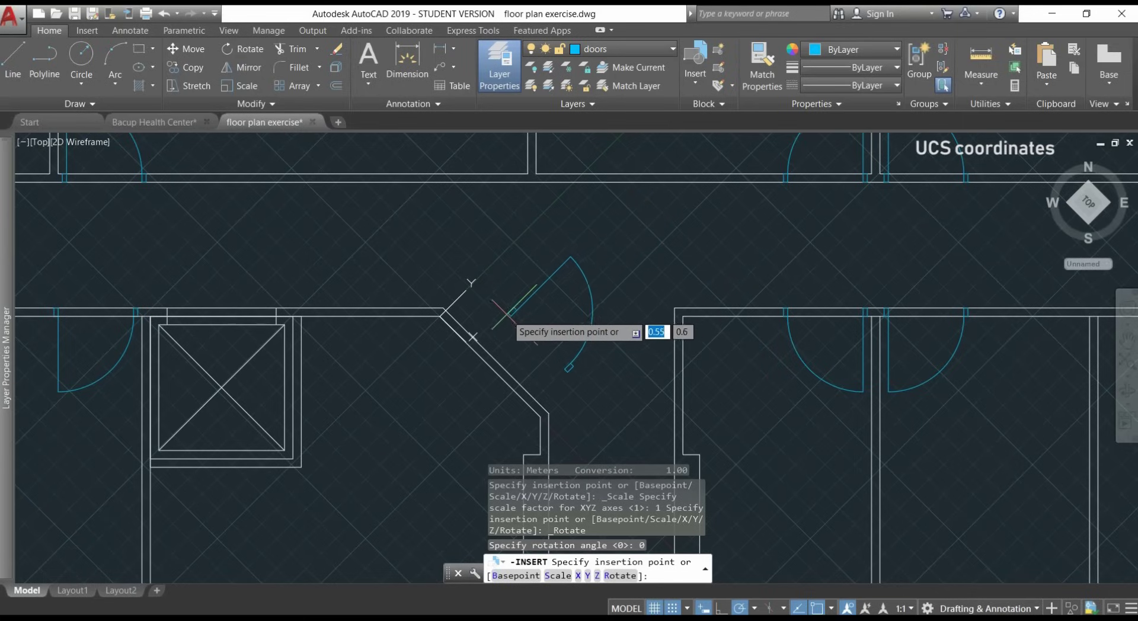
pyautogui.scroll(2, 472, 337)
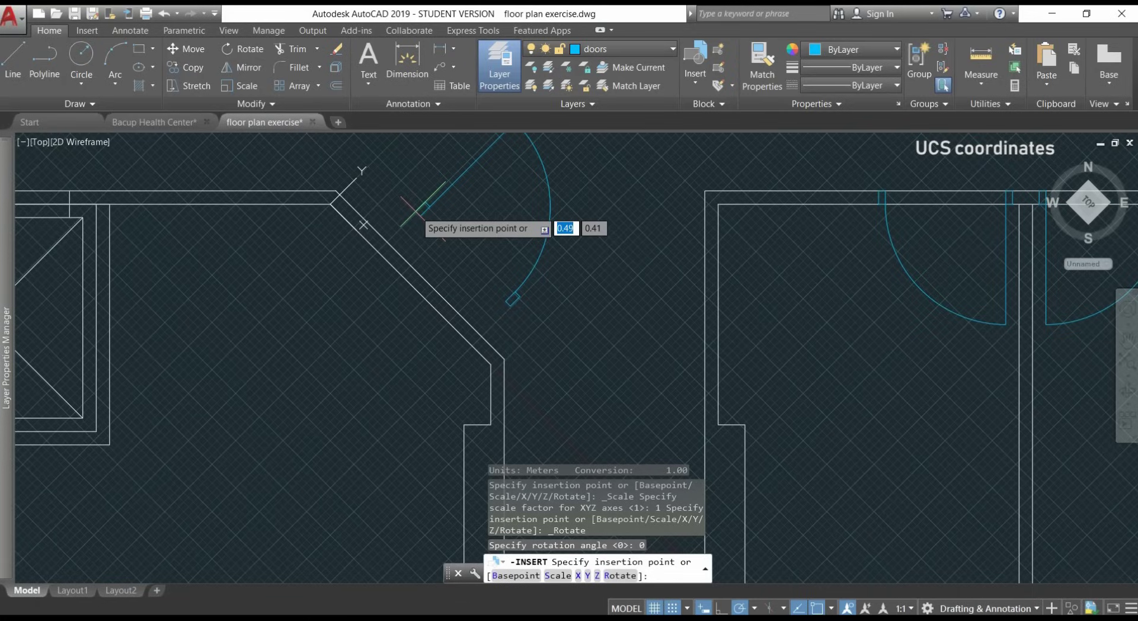
pyautogui.click(422, 204)
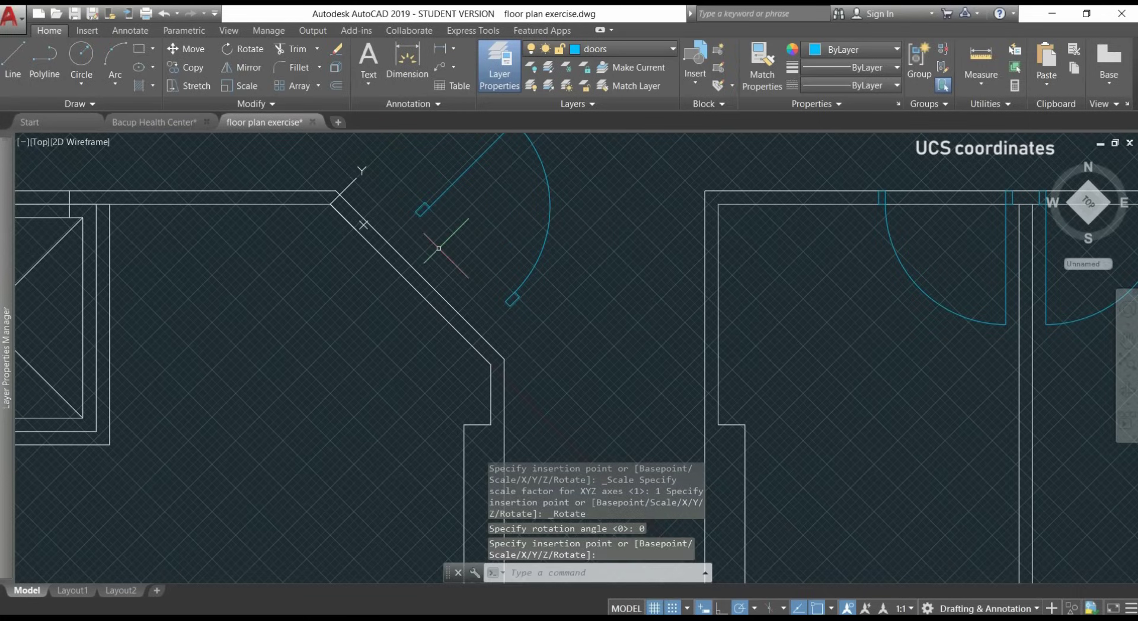
# Step: Draw a helper line across the new door's opening, joining the wall-side outer corners of its two jambs
pyautogui.write('l')
pyautogui.press('Return')
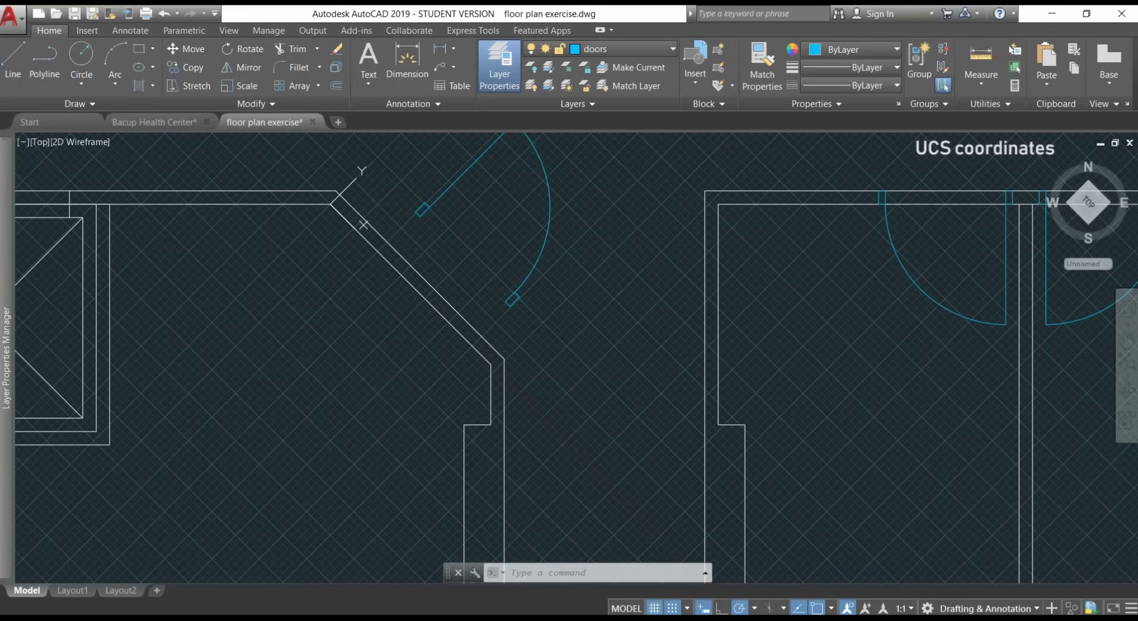
pyautogui.click(505, 301)
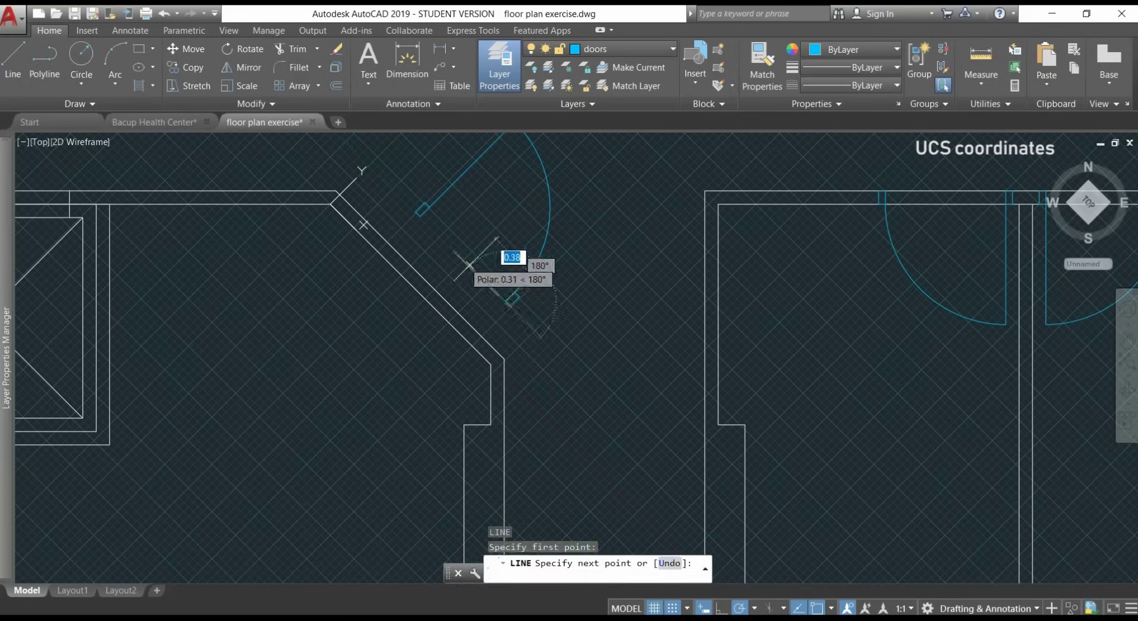
pyautogui.click(420, 216)
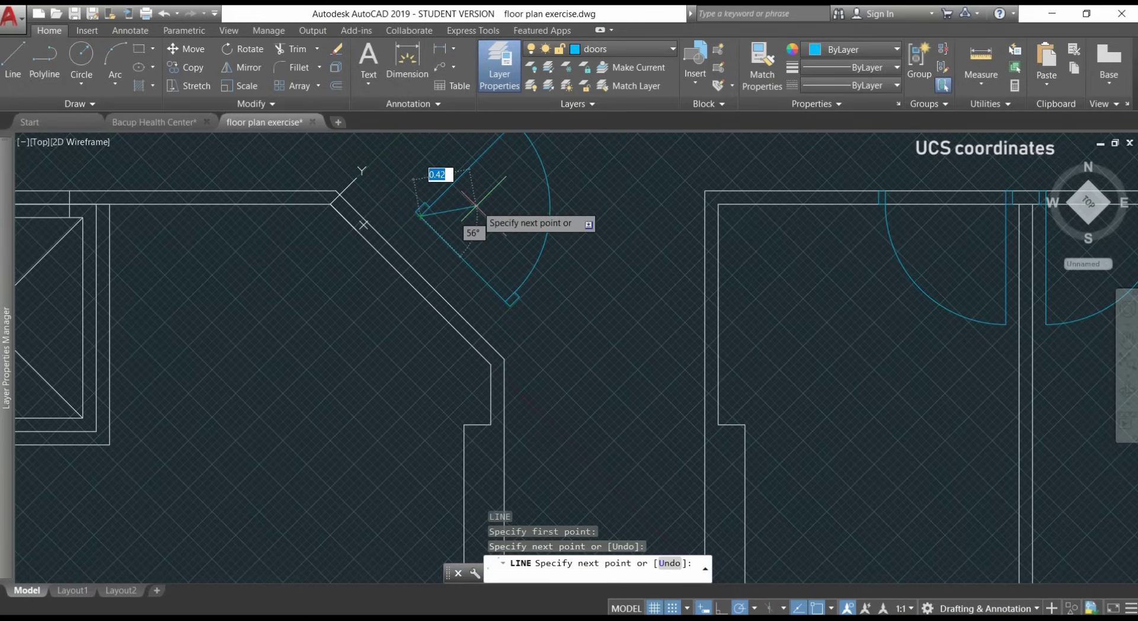
pyautogui.press('Return')
# Step: Move the new door from the helper line's midpoint to the midpoint of the diagonal wall's inner line
pyautogui.moveTo(580, 259); pyautogui.dragTo(539, 327, button='middle')
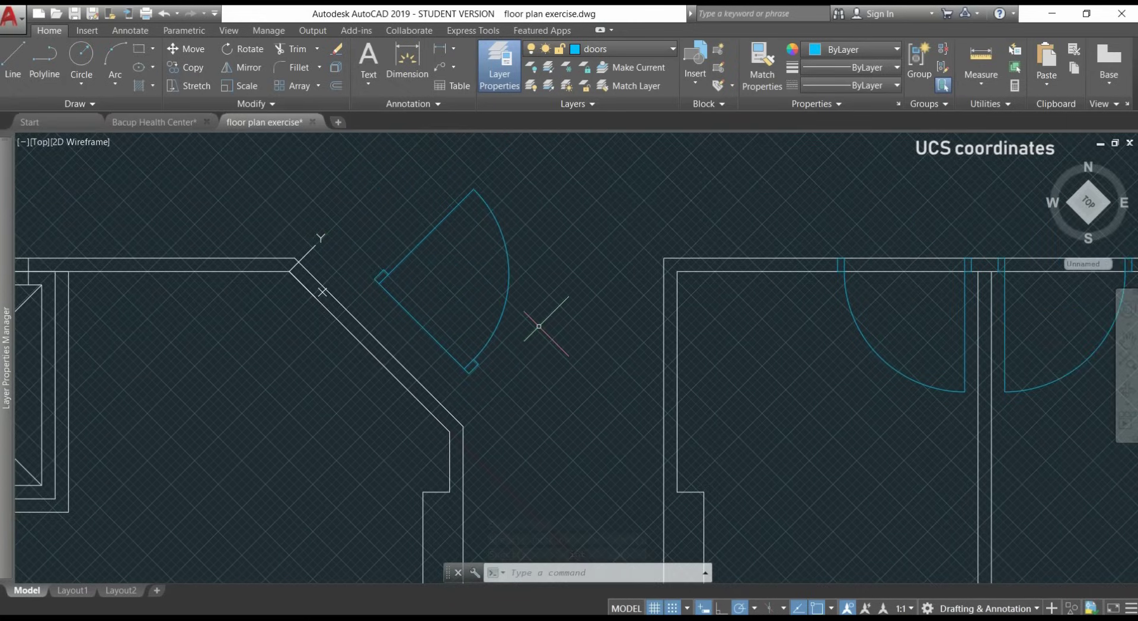
pyautogui.write('m')
pyautogui.press('Return')
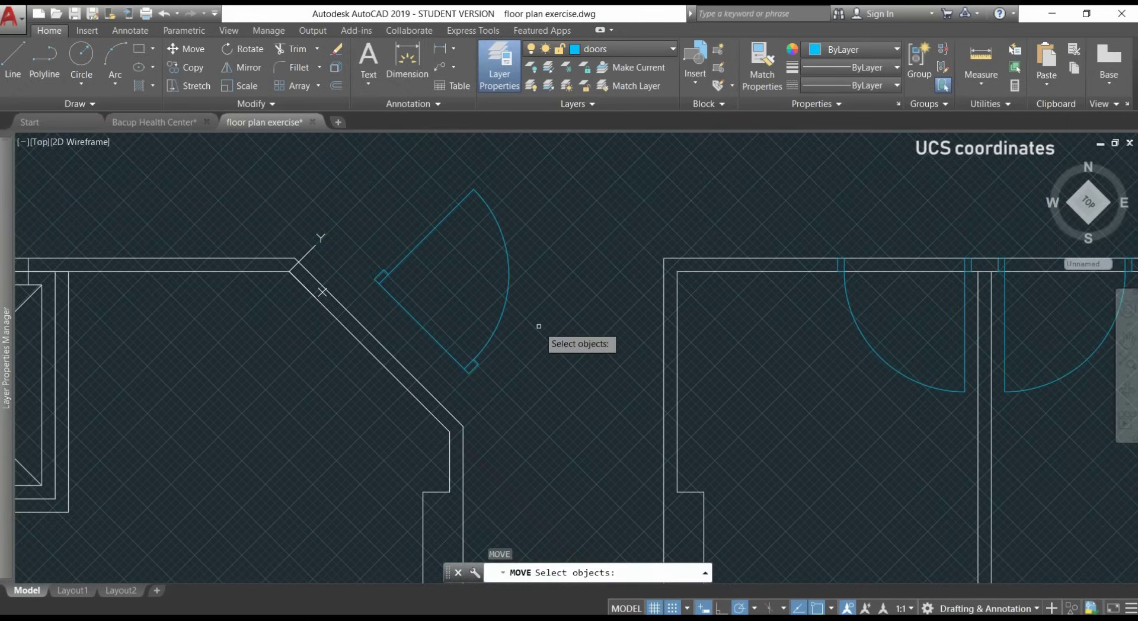
pyautogui.click(509, 293)
pyautogui.press('Return')
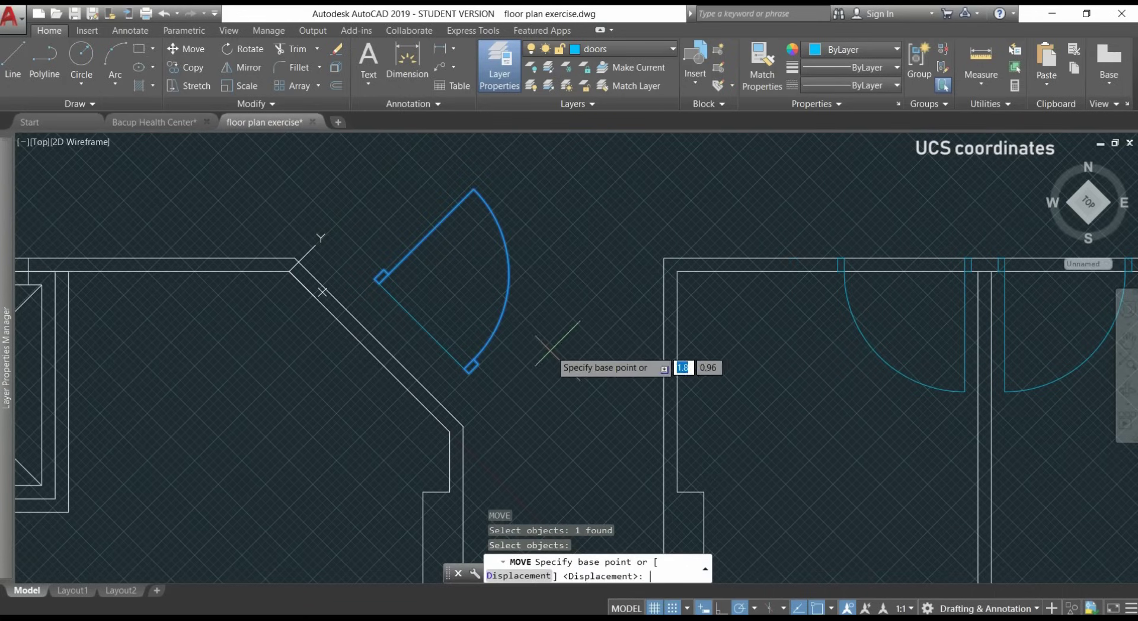
pyautogui.click(422, 326)
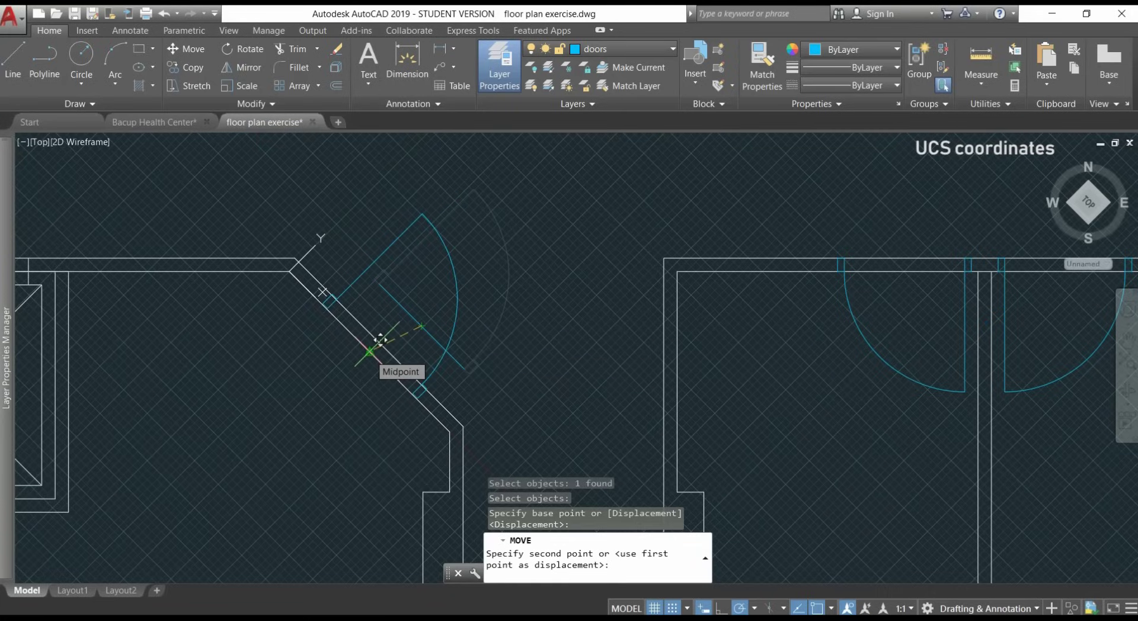
pyautogui.click(379, 340)
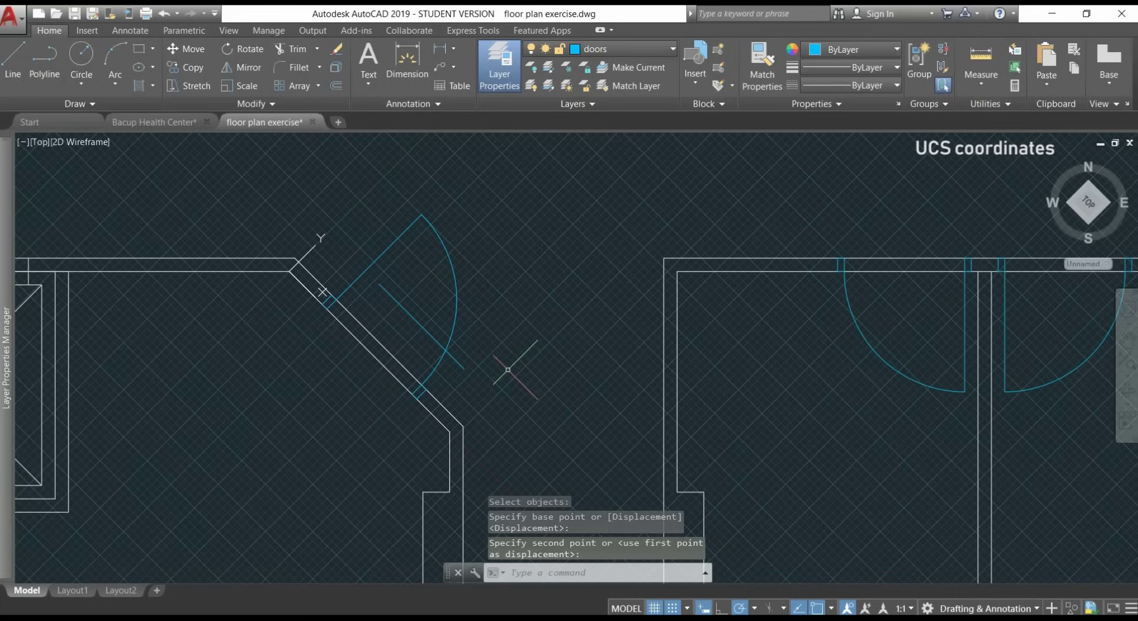
# Step: Delete the helper line left beside the diagonal wall
pyautogui.click(460, 370)
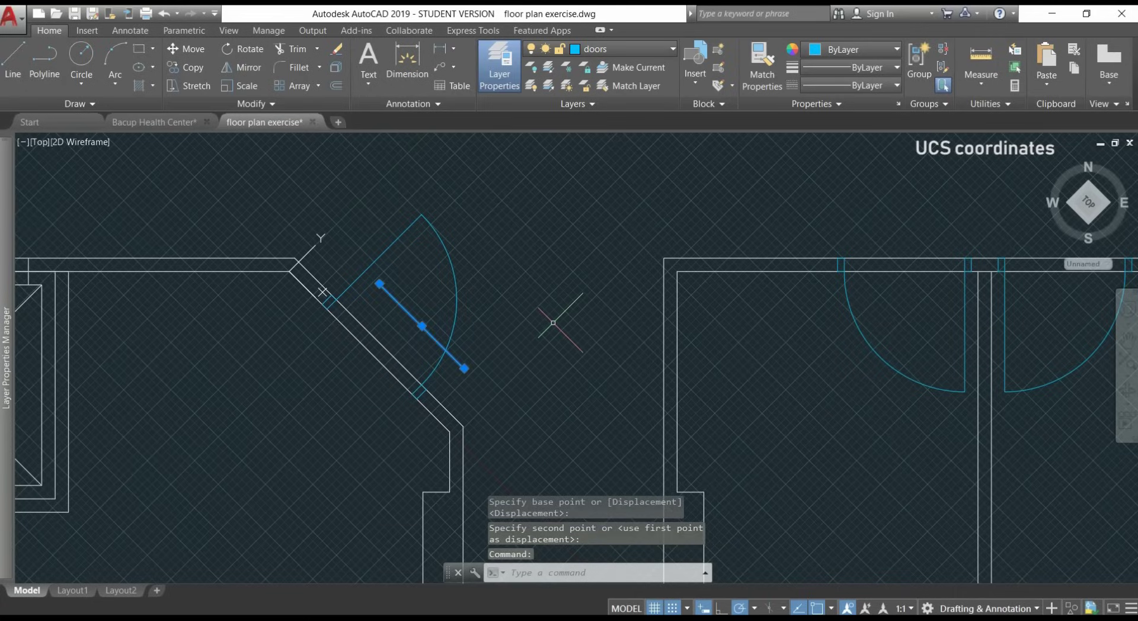
pyautogui.press('Delete')
pyautogui.scroll(-2, 536, 301)
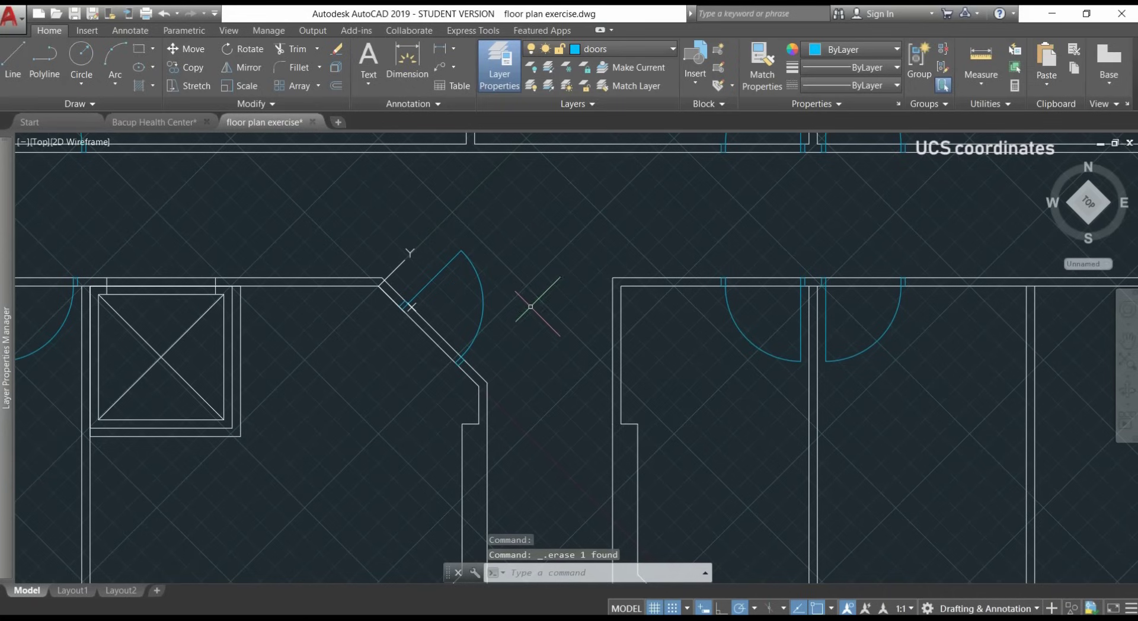
# Step: Reset the UCS from the diagonal wall to the World coordinate system
pyautogui.moveTo(585, 265); pyautogui.dragTo(460, 272, button='middle')
pyautogui.scroll(-2, 460, 272)
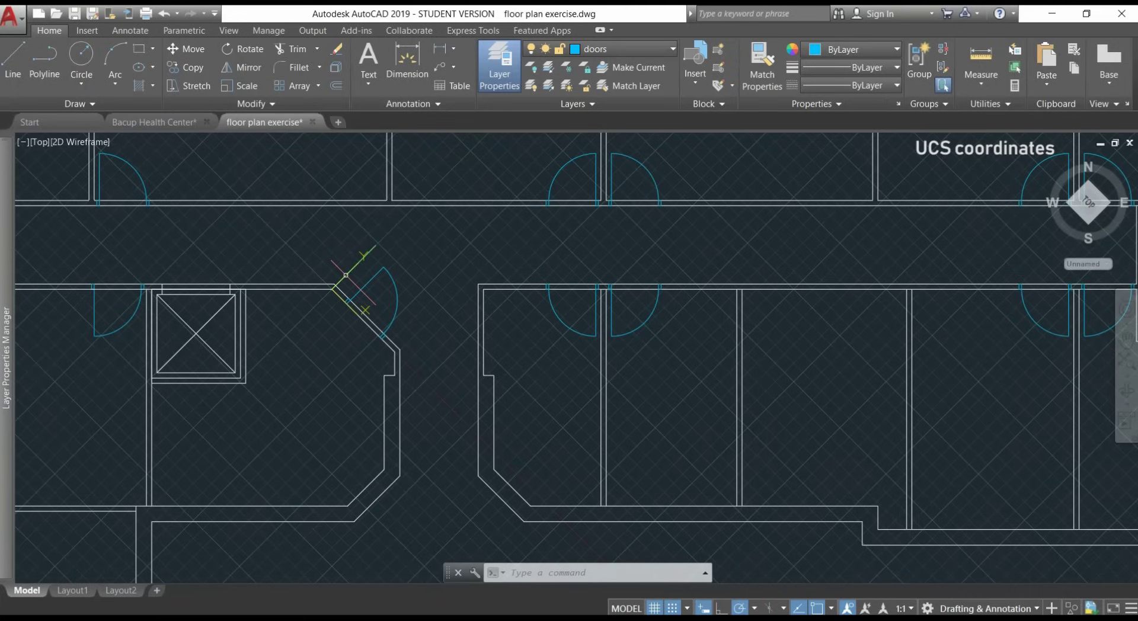
pyautogui.click(347, 275)
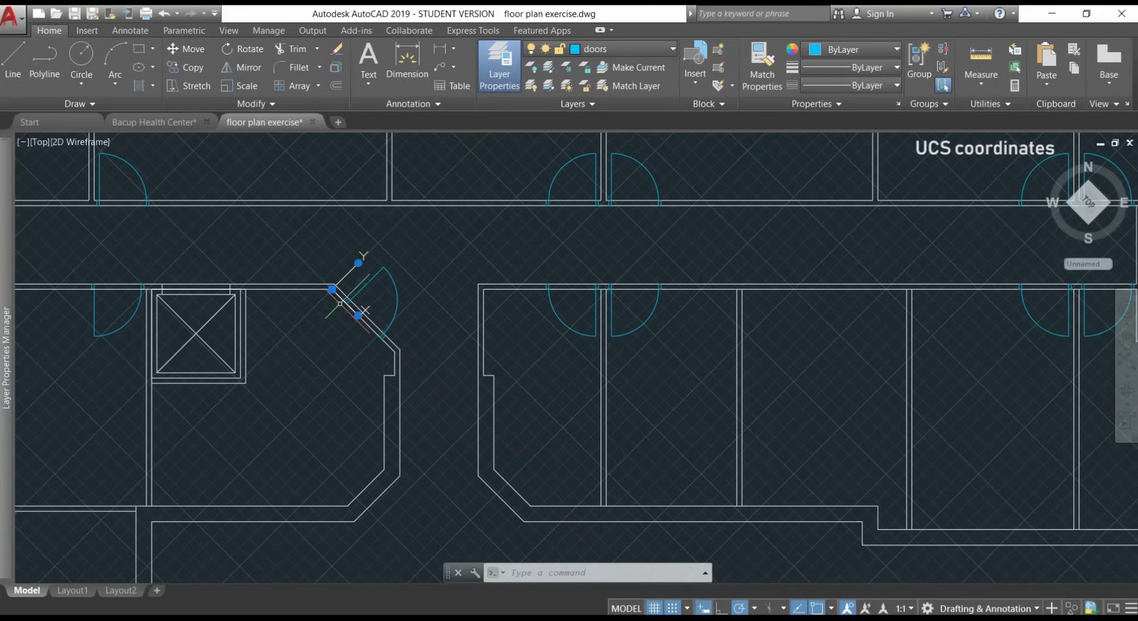
pyautogui.moveTo(331, 290)
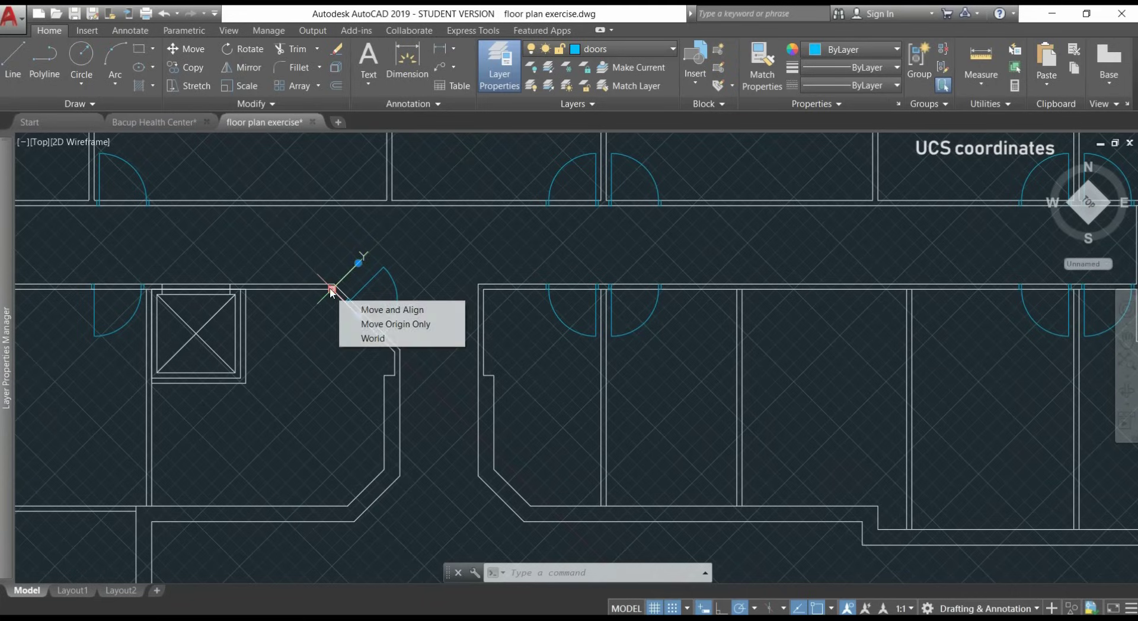
pyautogui.click(373, 339)
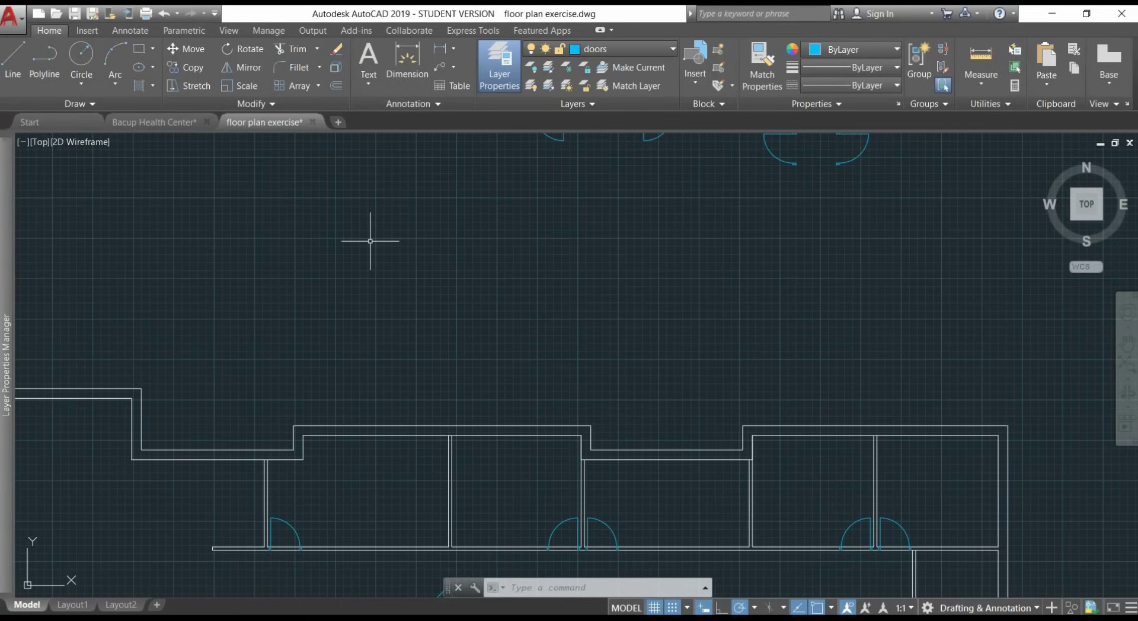
# Step: Draw a 0.05 by 0.1 upright rectangle in the empty area above the floor plan as the double door's jamb
pyautogui.scroll(1, 370, 241)
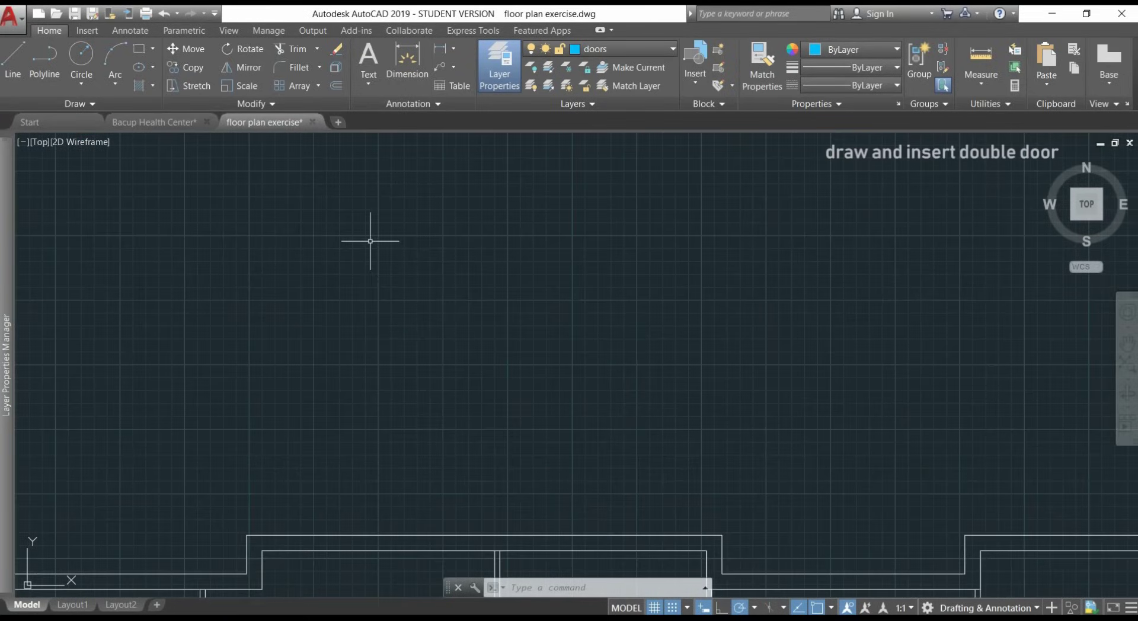
pyautogui.scroll(2, 366, 282)
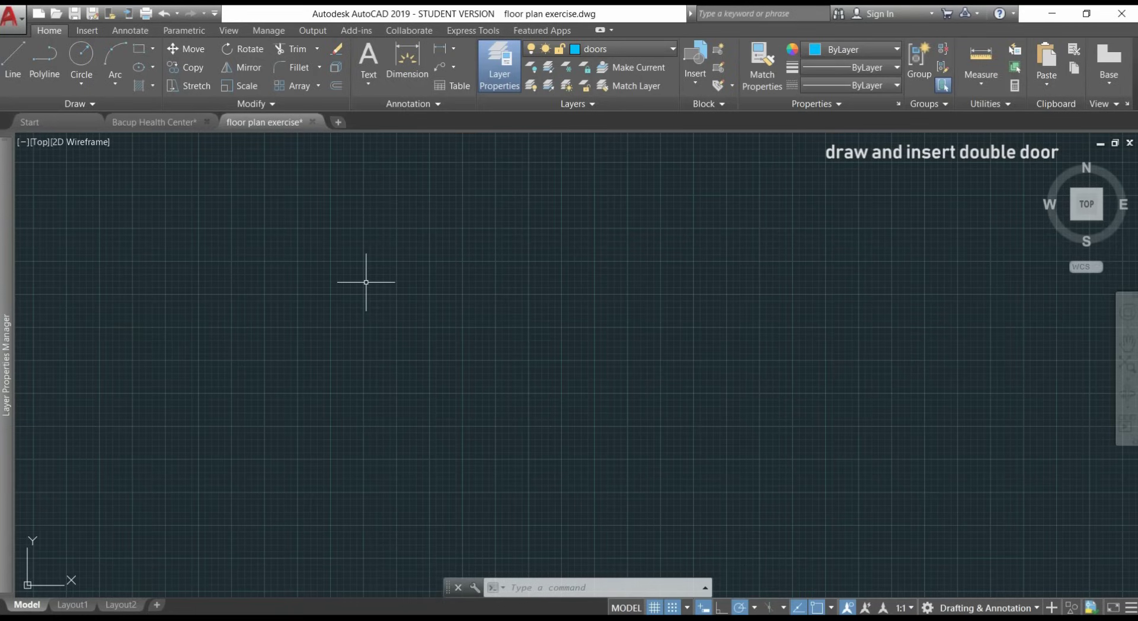
pyautogui.write('rec')
pyautogui.press('Return')
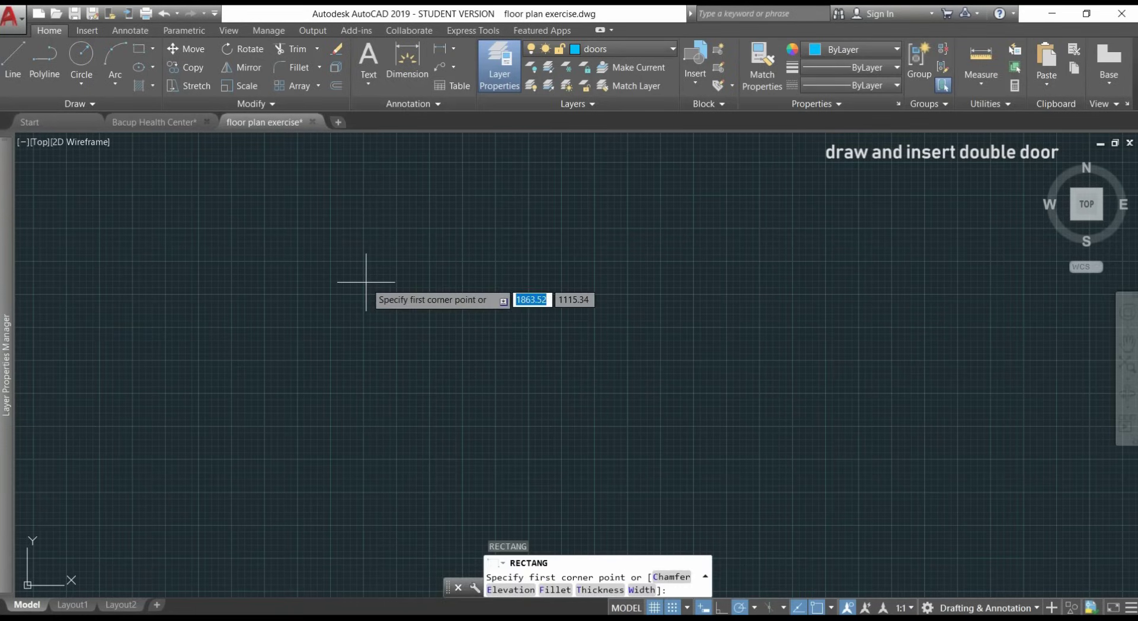
pyautogui.scroll(1, 350, 325)
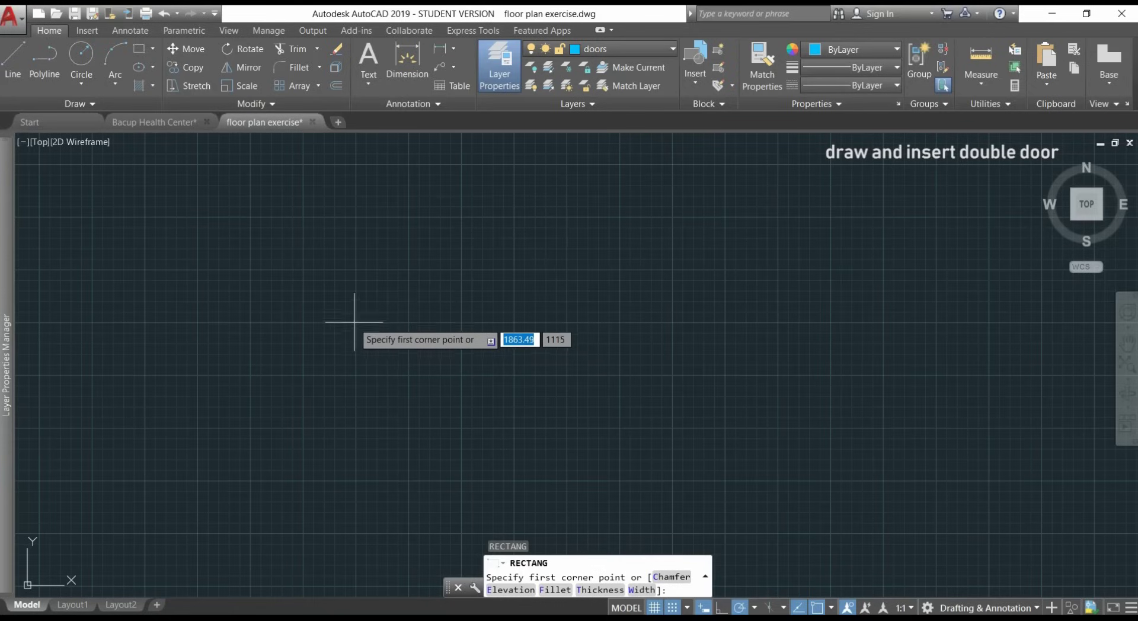
pyautogui.scroll(1, 352, 323)
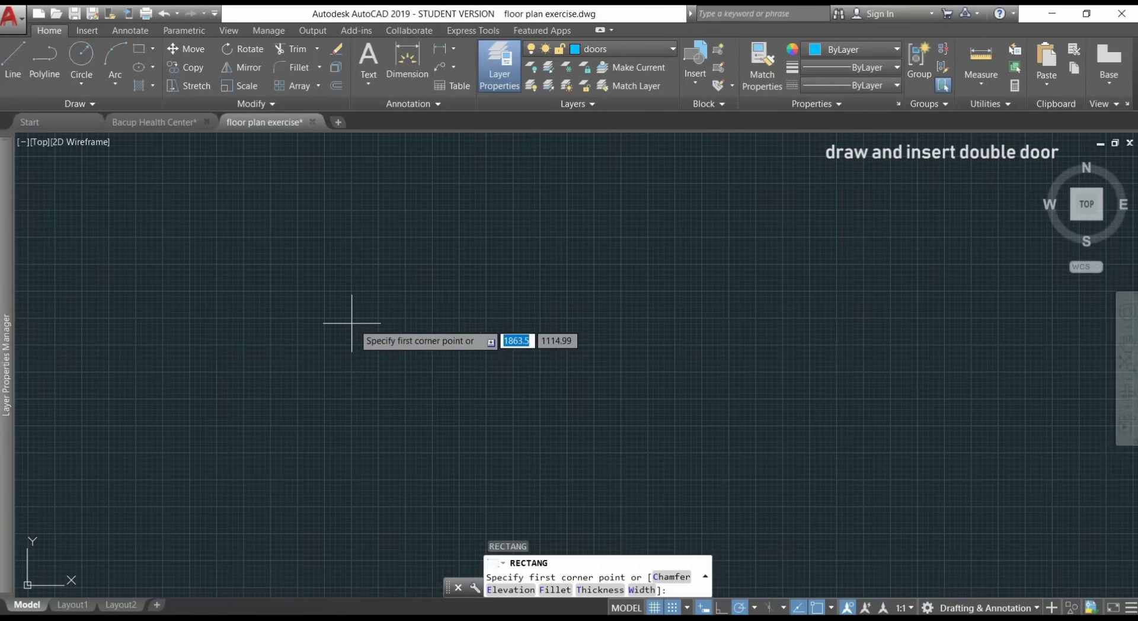
pyautogui.click(351, 318)
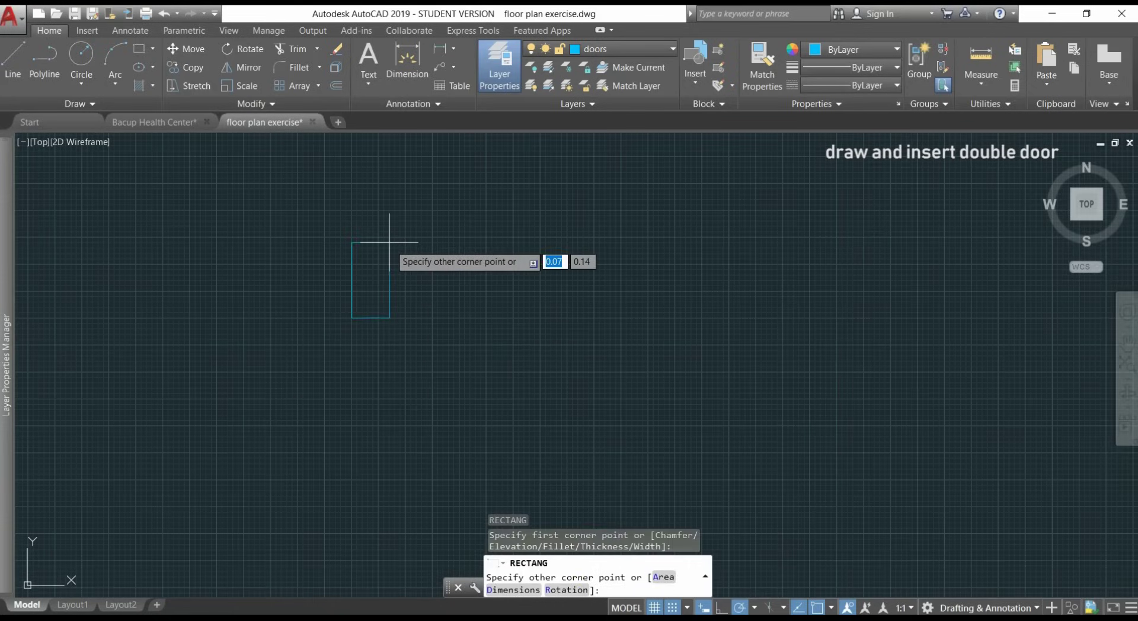
pyautogui.scroll(2, 382, 248)
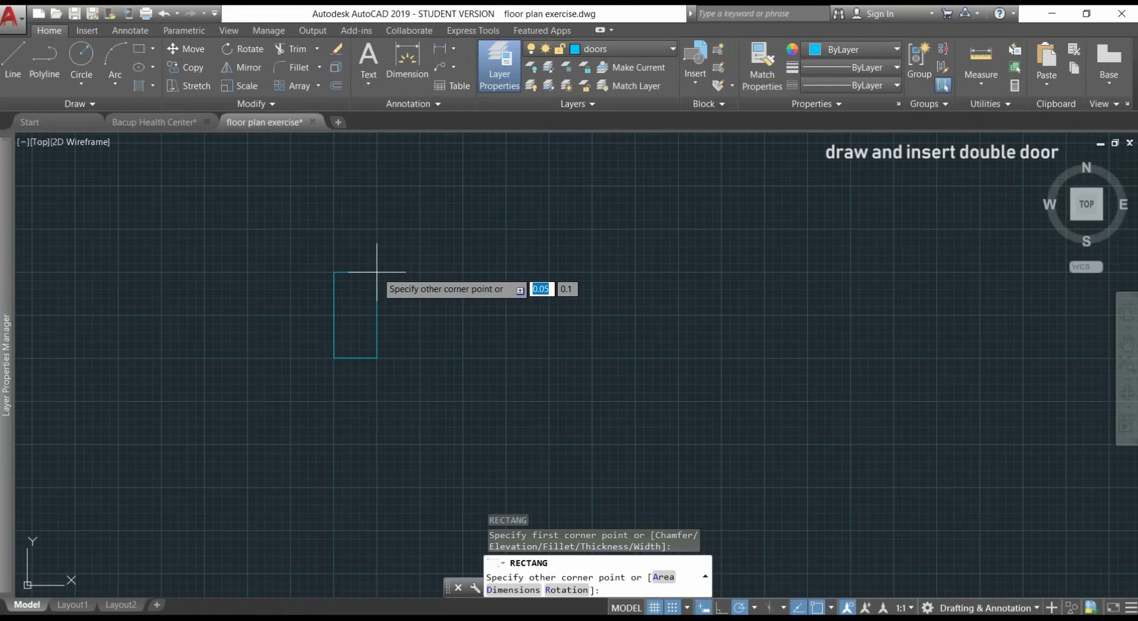
pyautogui.click(377, 272)
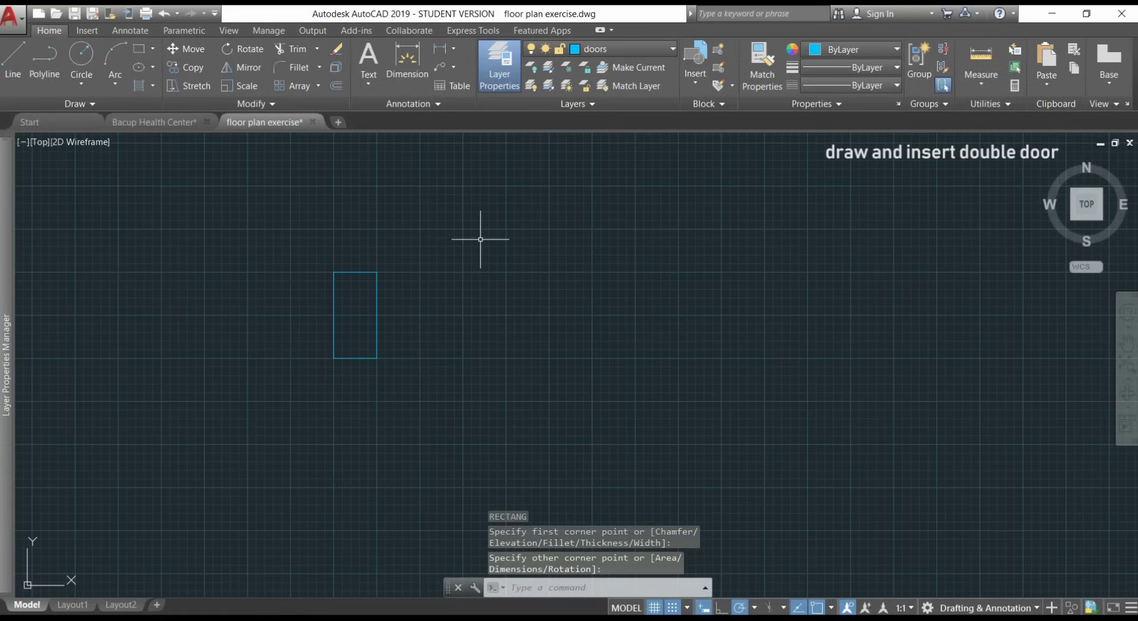
# Step: Draw a vertical line 0.7 long upward from the jamb rectangle's upper-right corner as the door leaf
pyautogui.write('l')
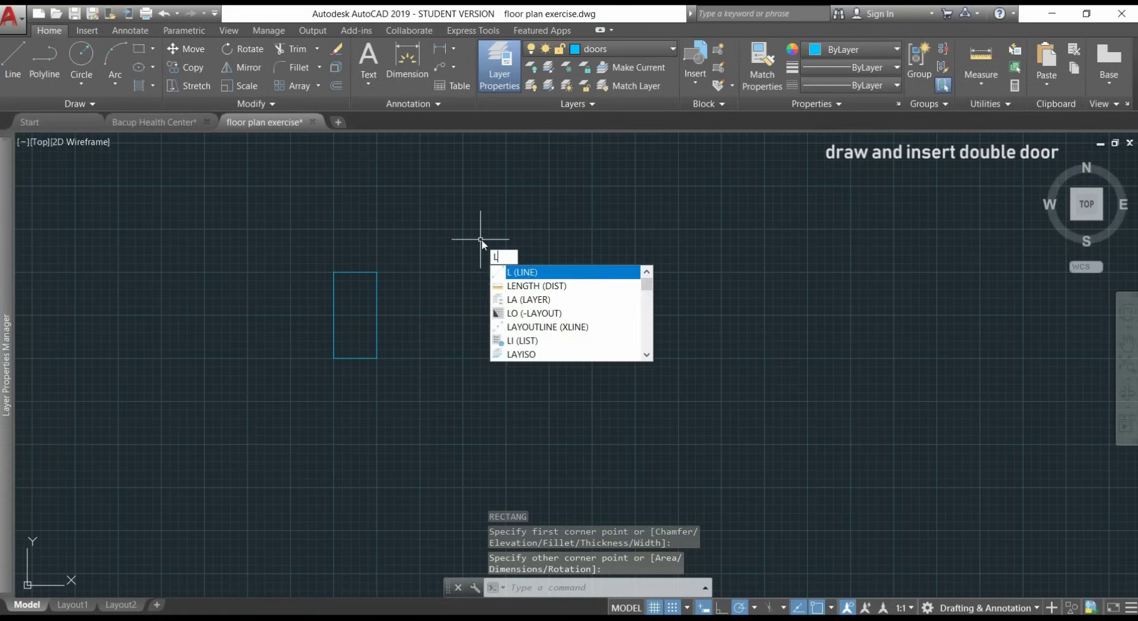
pyautogui.press('Return')
pyautogui.click(376, 272)
pyautogui.scroll(-6, 380, 272)
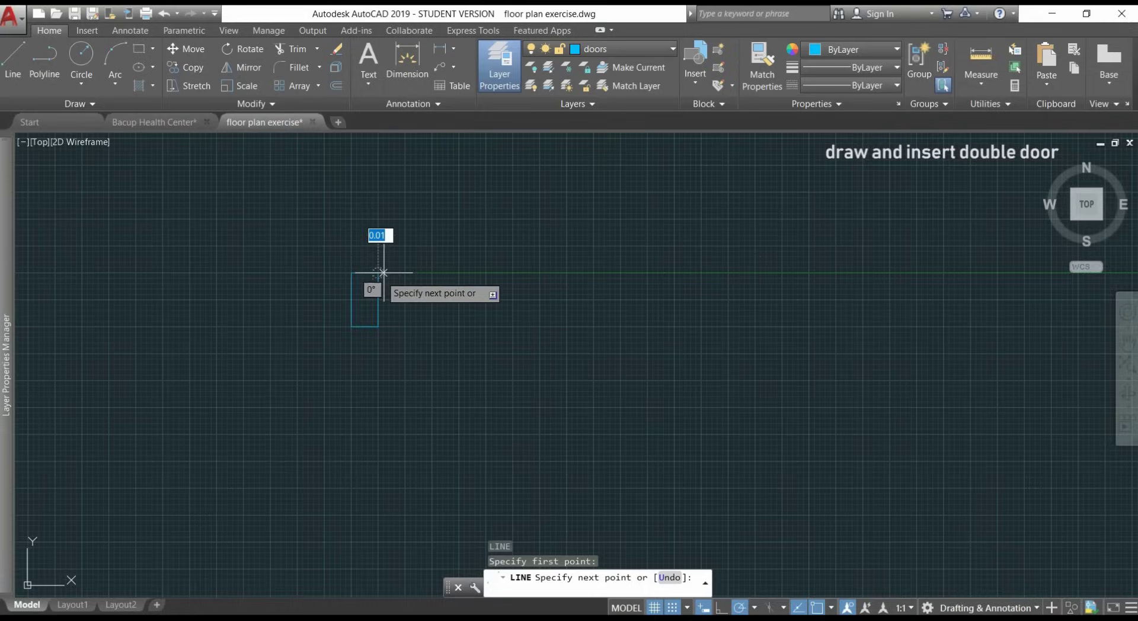
pyautogui.moveTo(462, 239); pyautogui.dragTo(449, 339, button='middle')
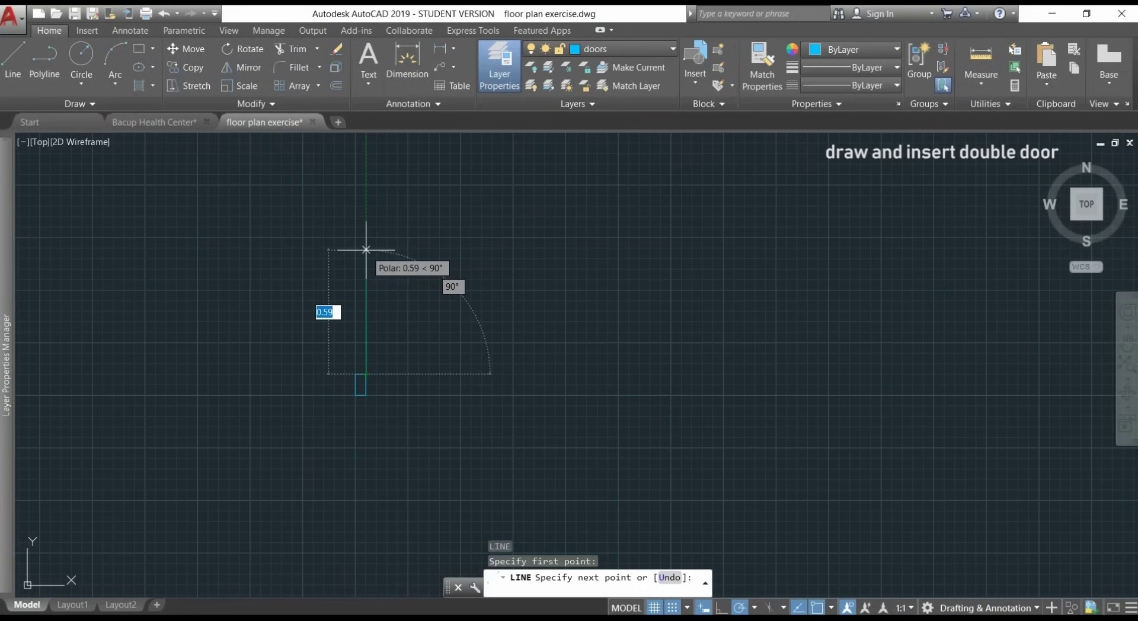
pyautogui.write('0.')
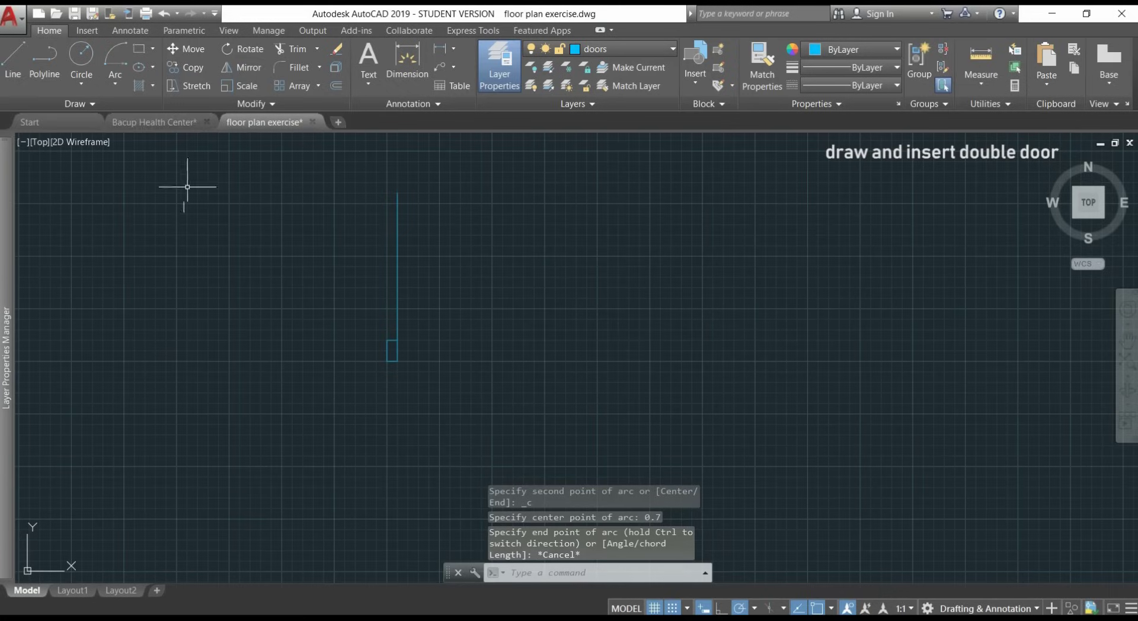
# Step: Draw the door swing as a center-start-end arc of radius 0.7, centred at the leaf's base and ending at the leaf's upper end
pyautogui.click(113, 53)
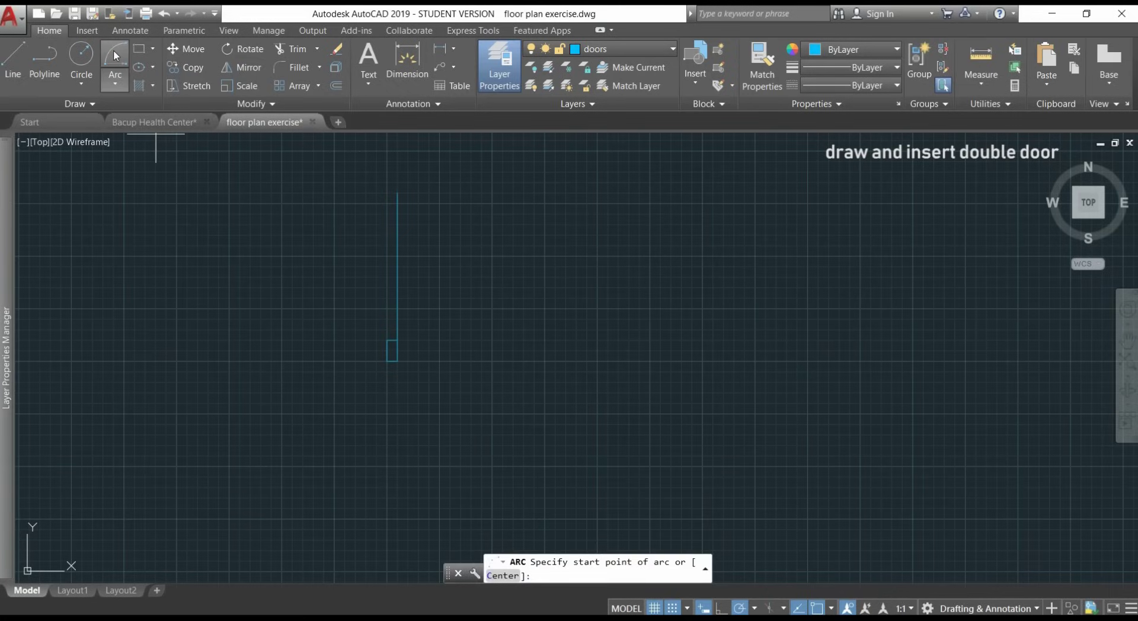
pyautogui.click(111, 77)
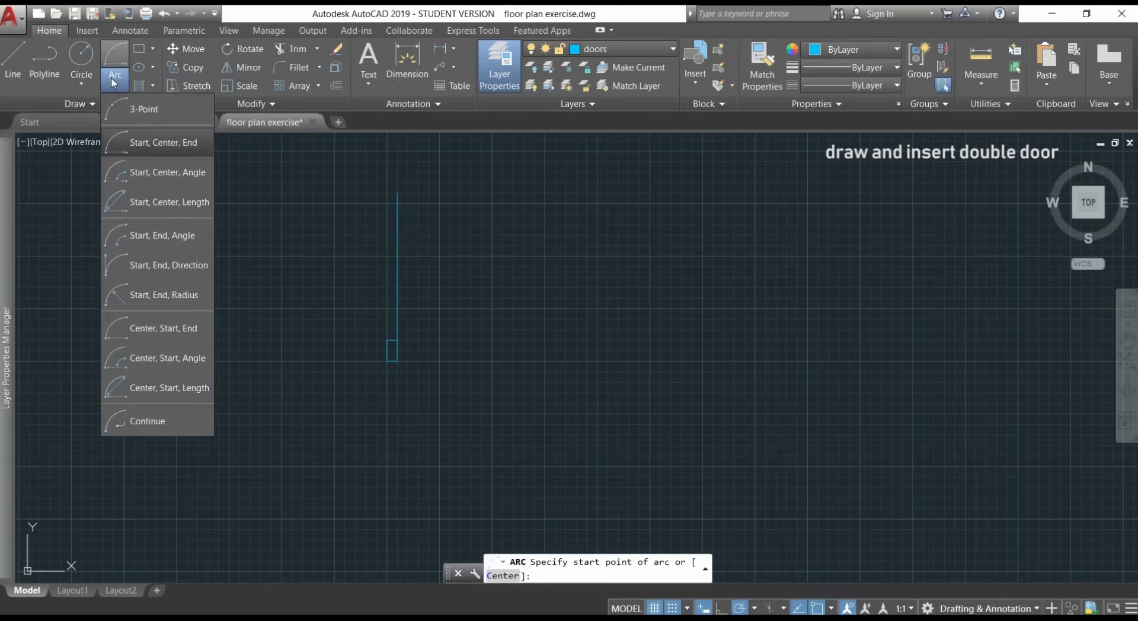
pyautogui.click(177, 331)
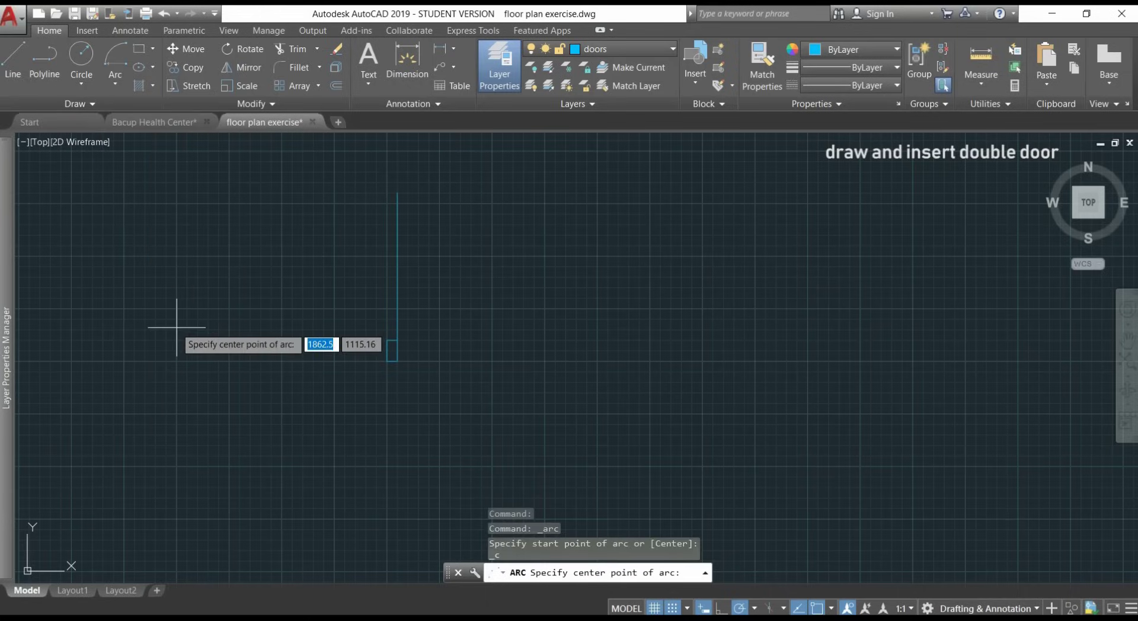
pyautogui.click(397, 340)
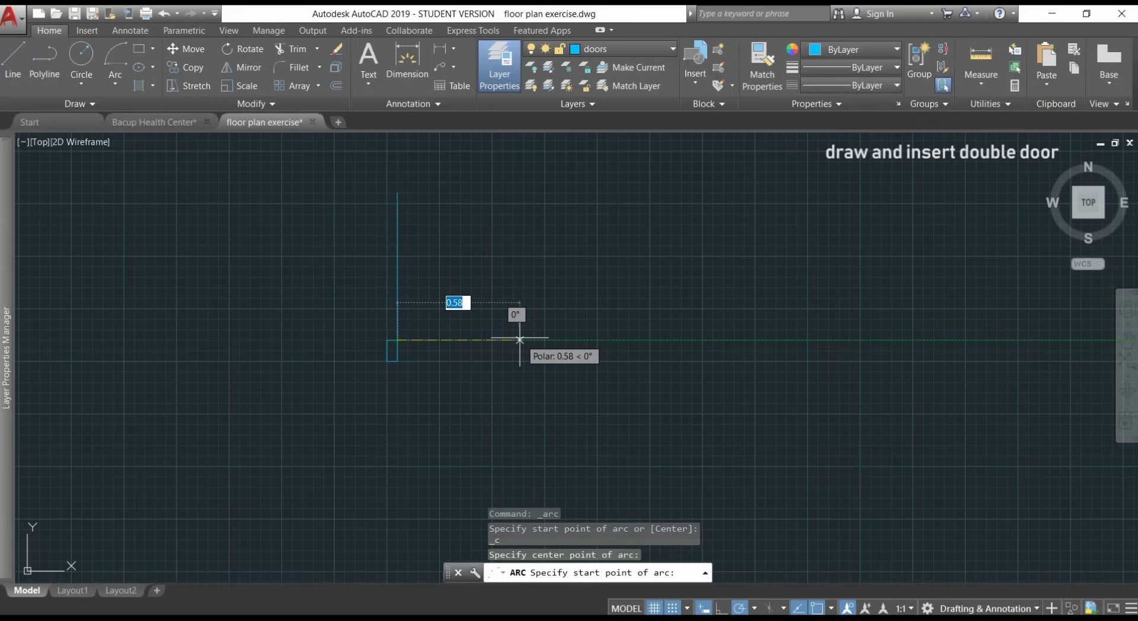
pyautogui.write('0.7')
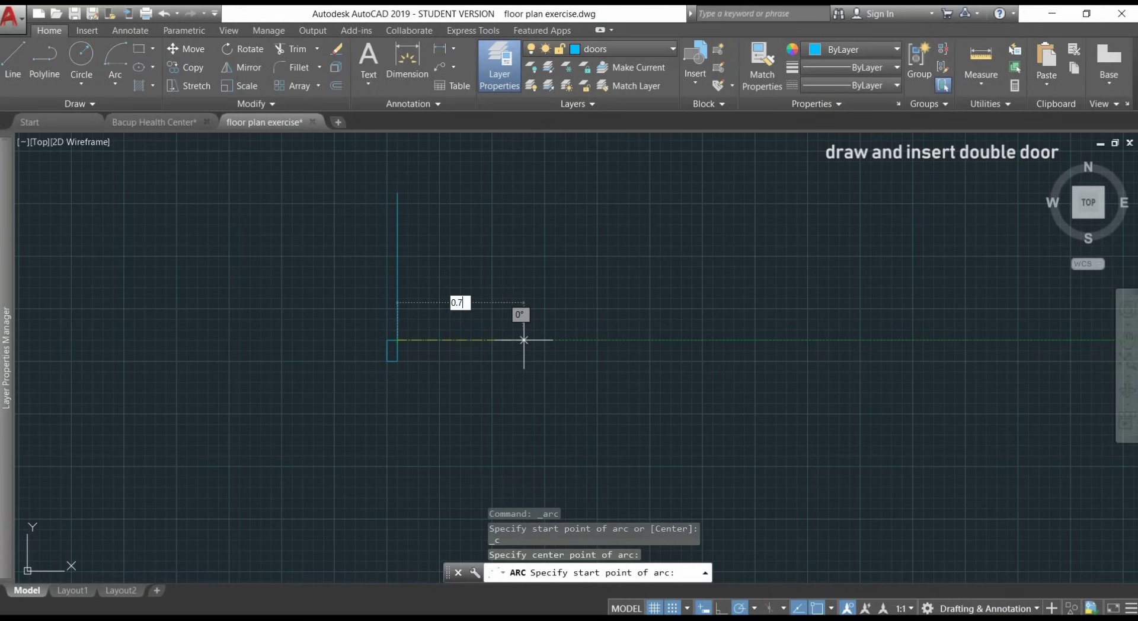
pyautogui.press('Return')
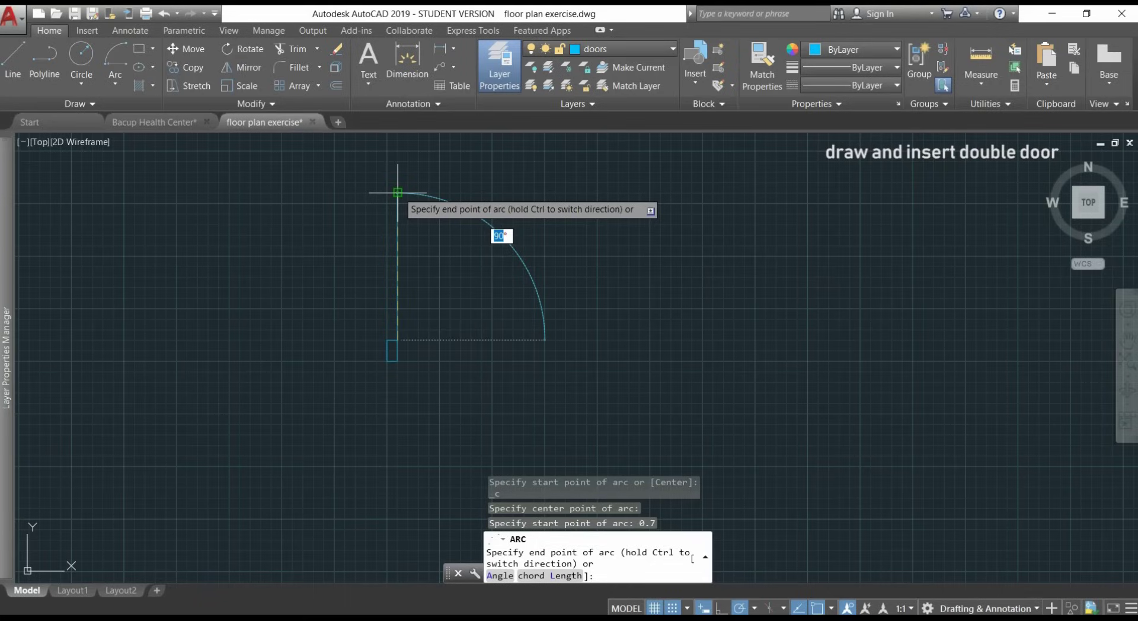
pyautogui.click(397, 193)
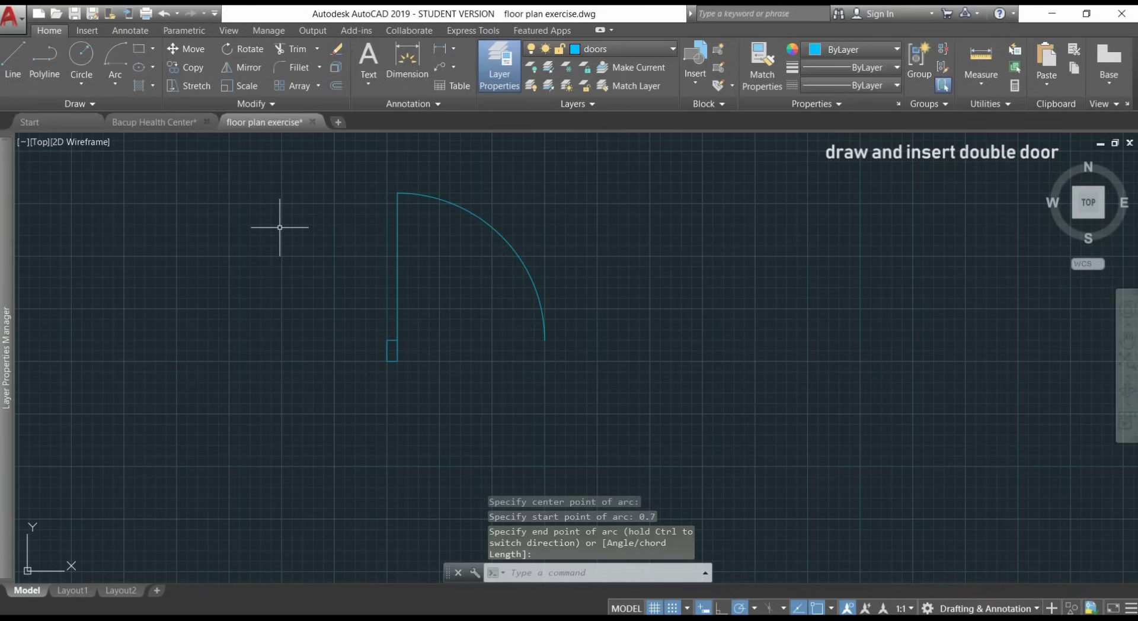
# Step: Mirror the jamb, leaf and arc about a vertical line through the arc's lower end, keeping the originals, to form the double door
pyautogui.write('MI')
pyautogui.press('Return')
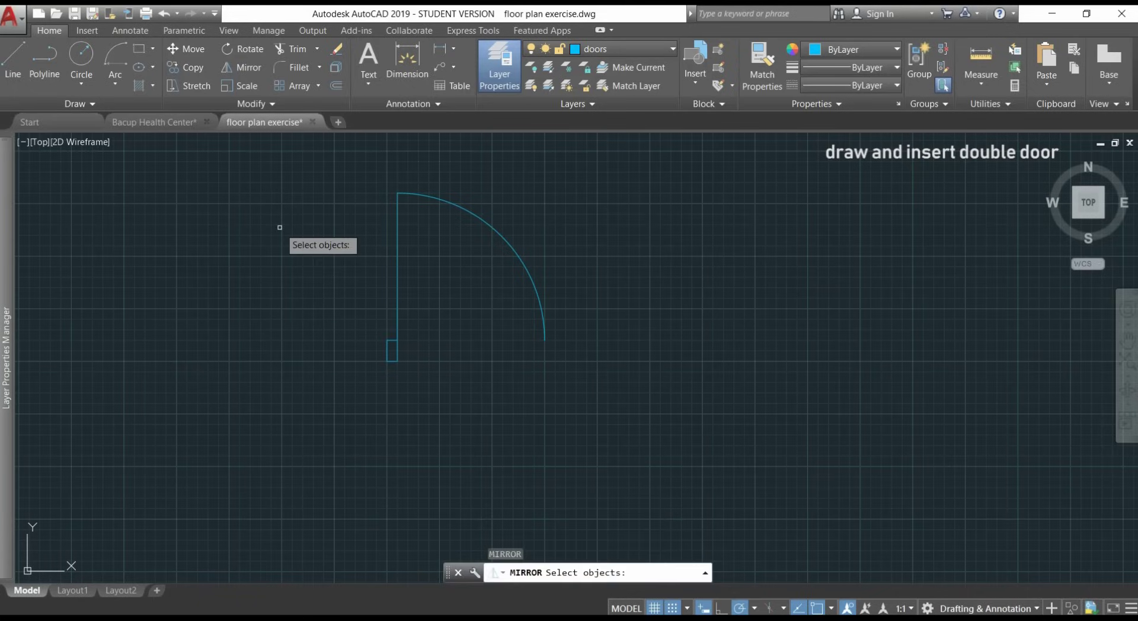
pyautogui.click(622, 404)
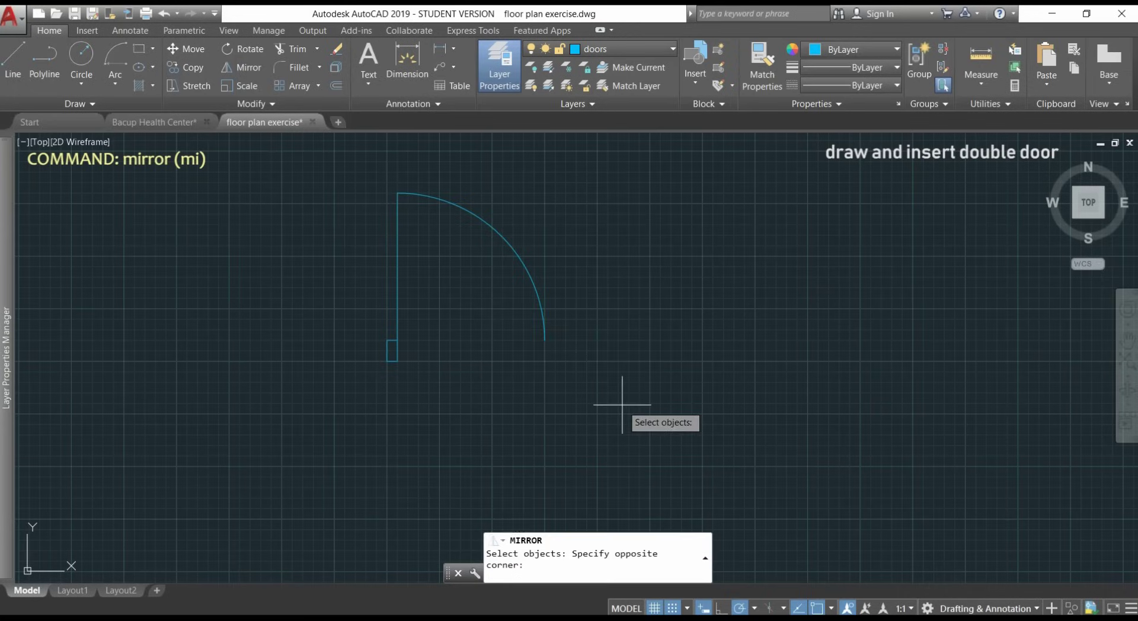
pyautogui.click(328, 154)
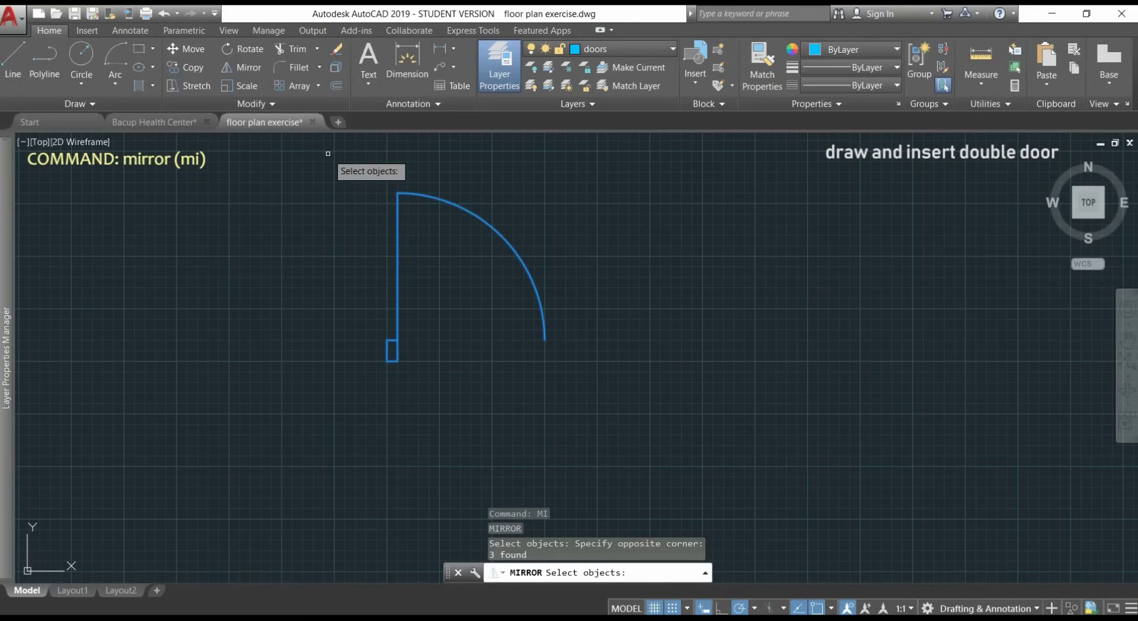
pyautogui.press('Return')
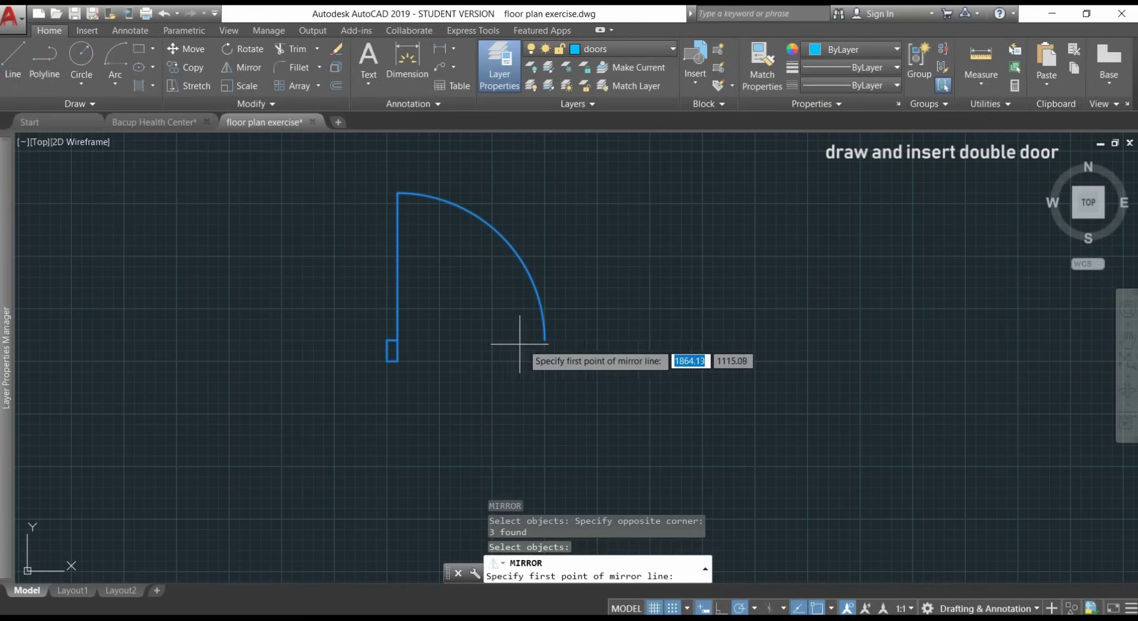
pyautogui.click(545, 339)
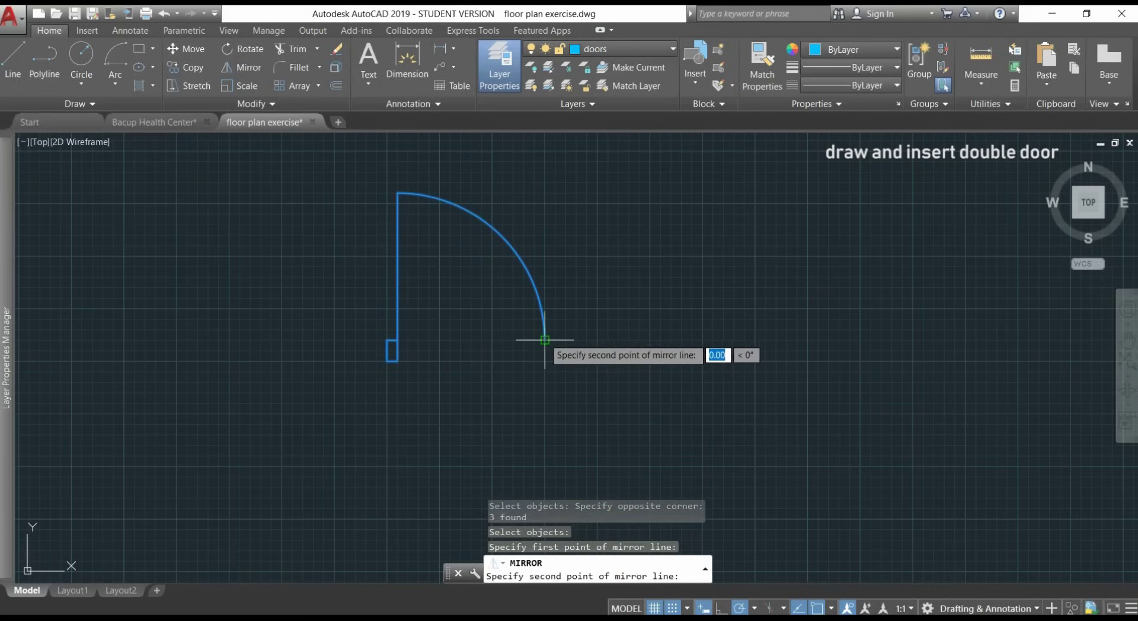
pyautogui.click(545, 273)
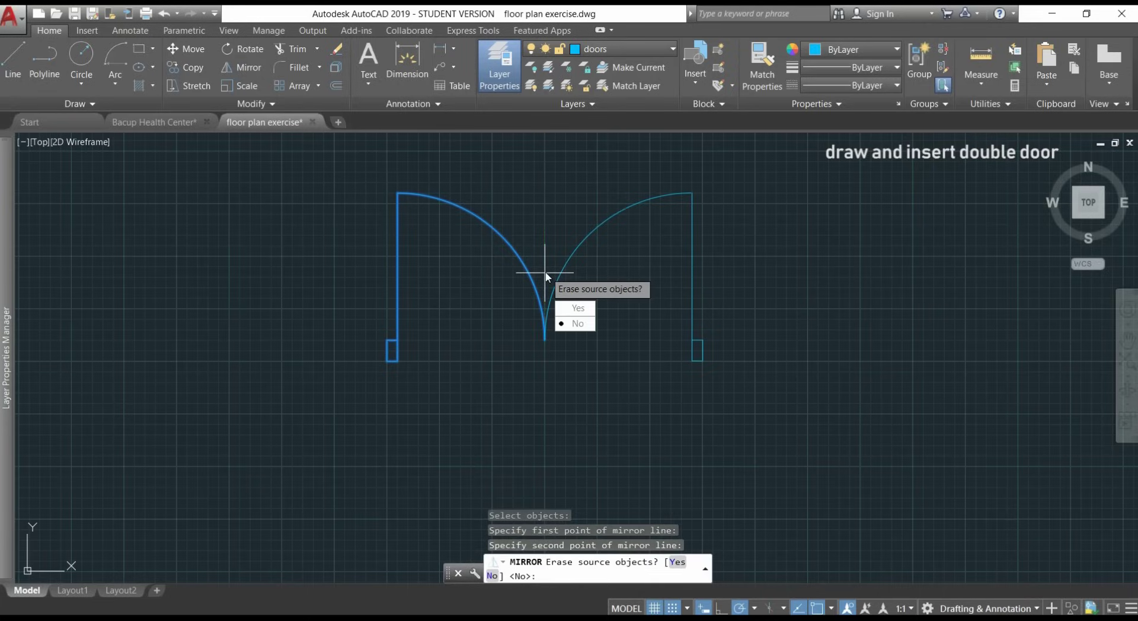
pyautogui.press('Return')
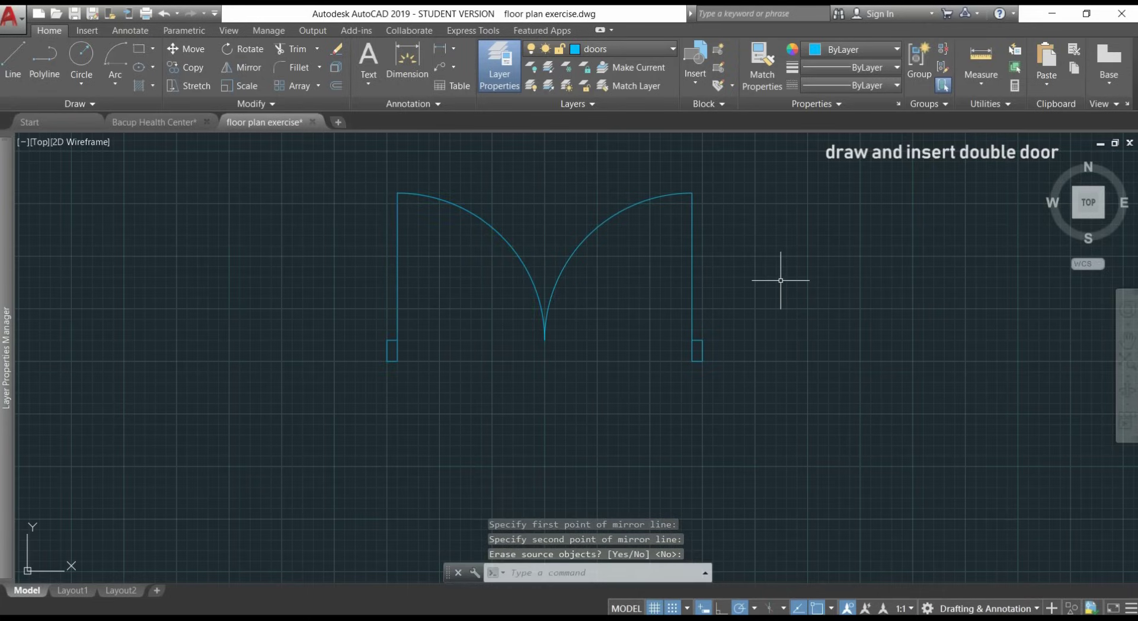
# Step: Convert the whole double door into a block named "double door", with its base point at the right jamb's lower-right corner
pyautogui.write('B')
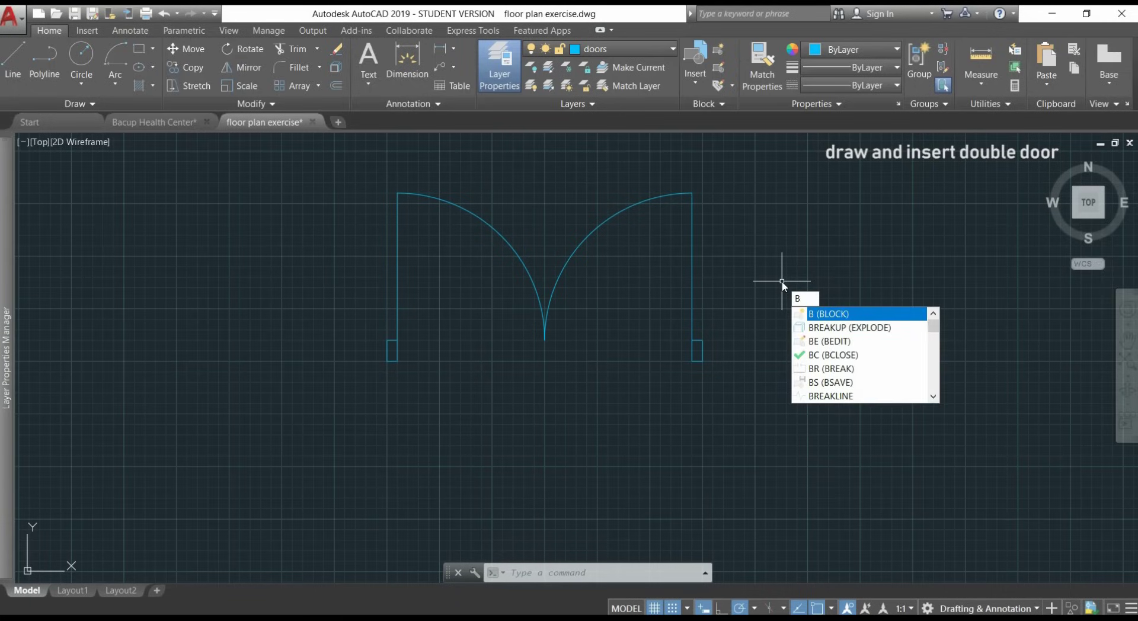
pyautogui.press('Return')
pyautogui.write('do')
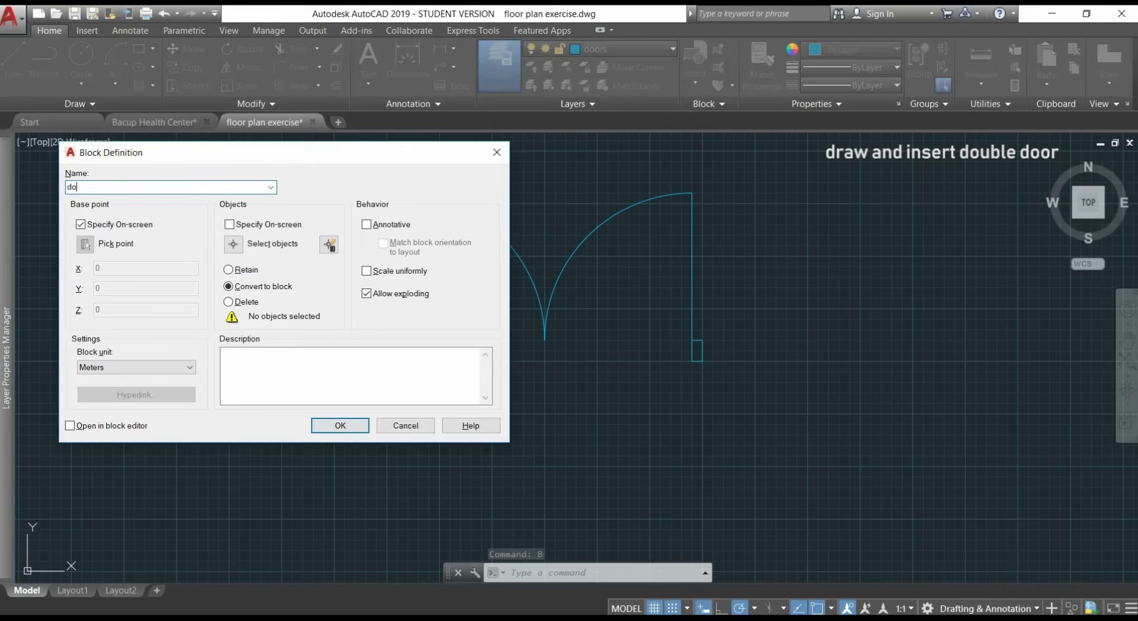
pyautogui.write('uble door')
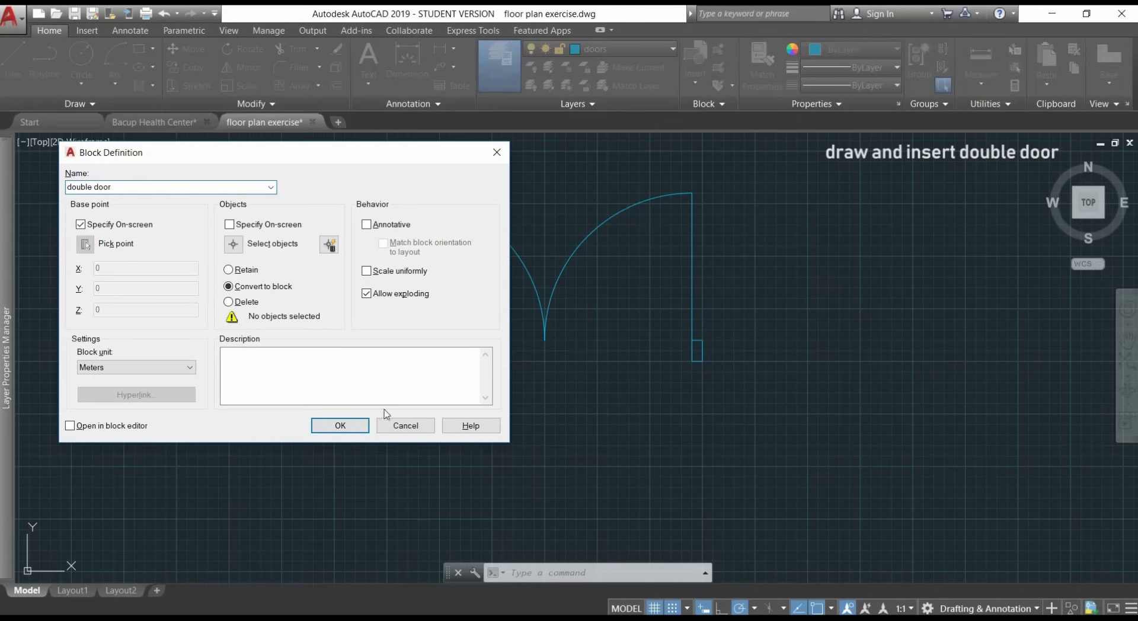
pyautogui.click(363, 431)
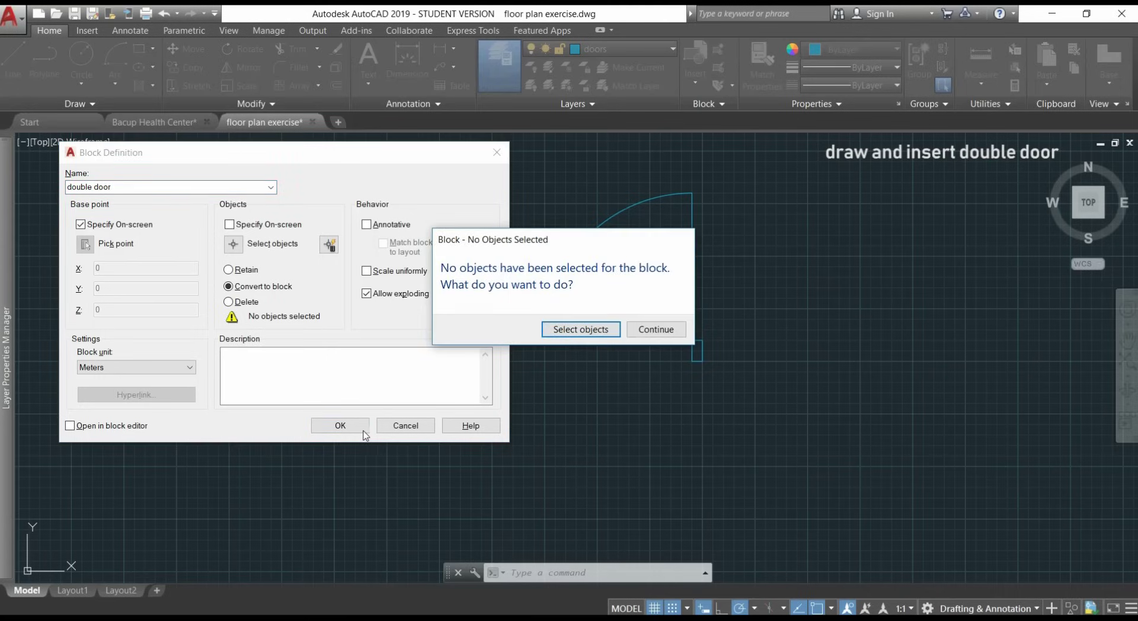
pyautogui.click(601, 331)
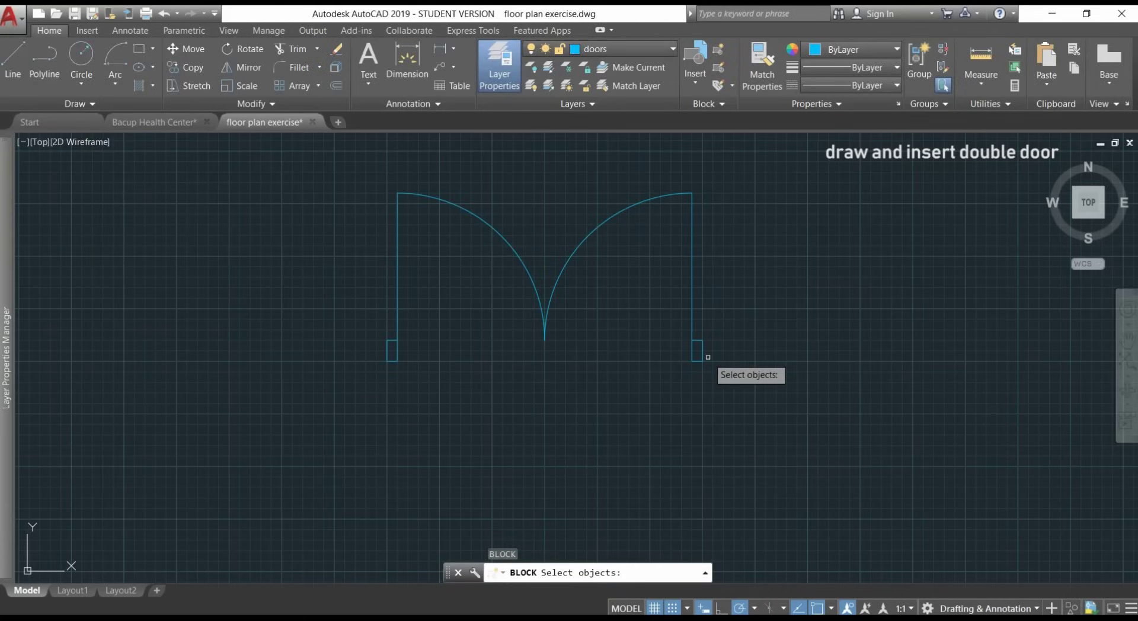
pyautogui.click(740, 385)
pyautogui.click(314, 156)
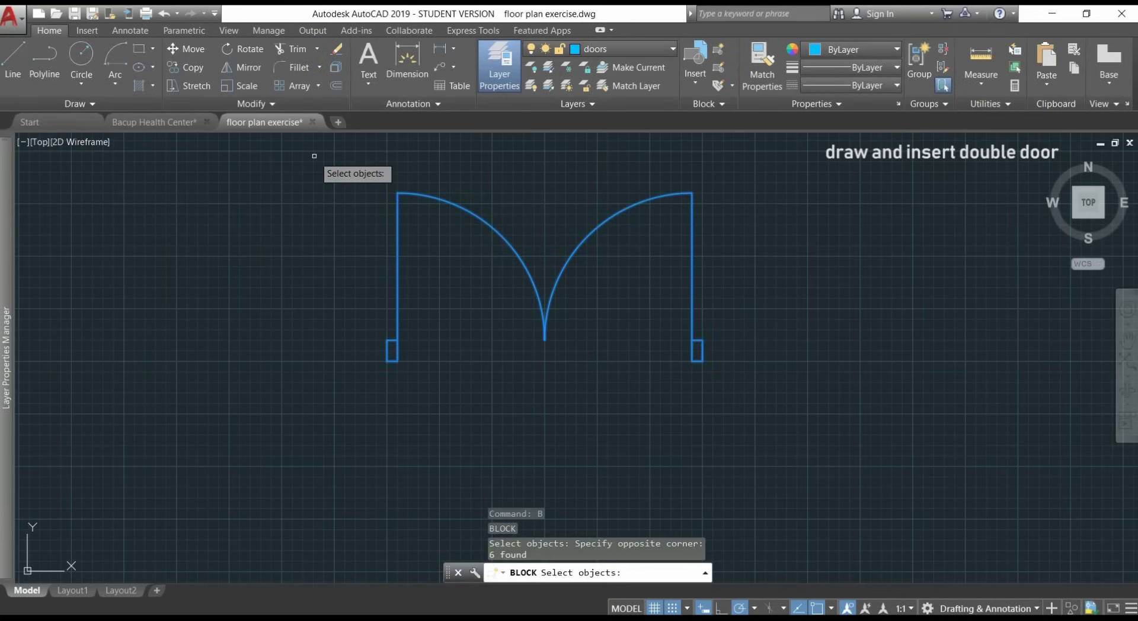
pyautogui.press('Return')
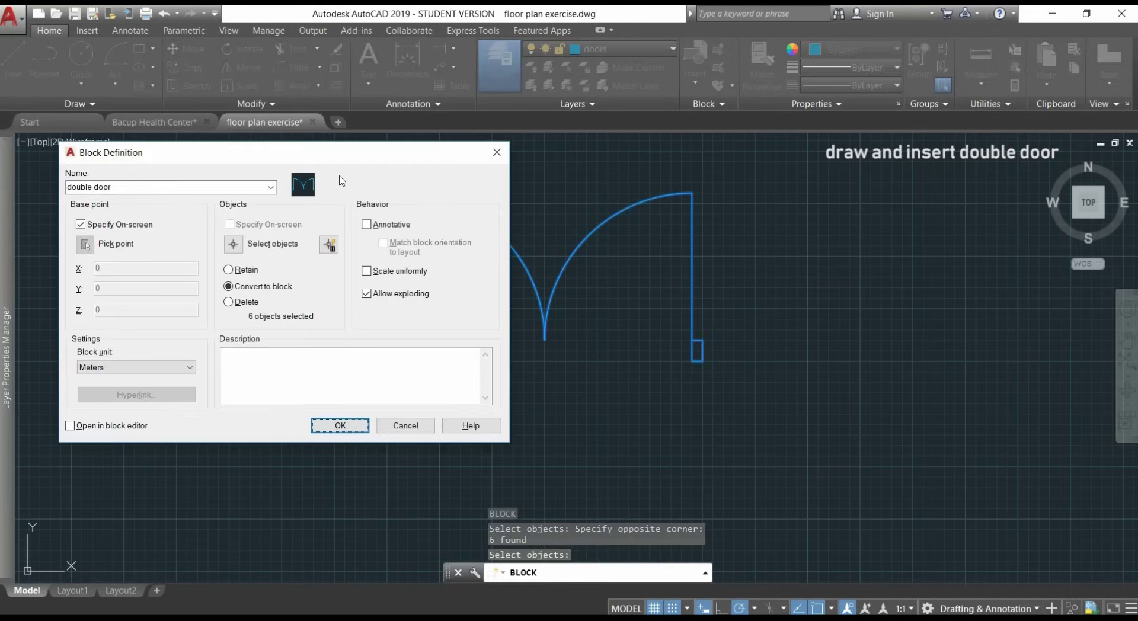
pyautogui.click(335, 425)
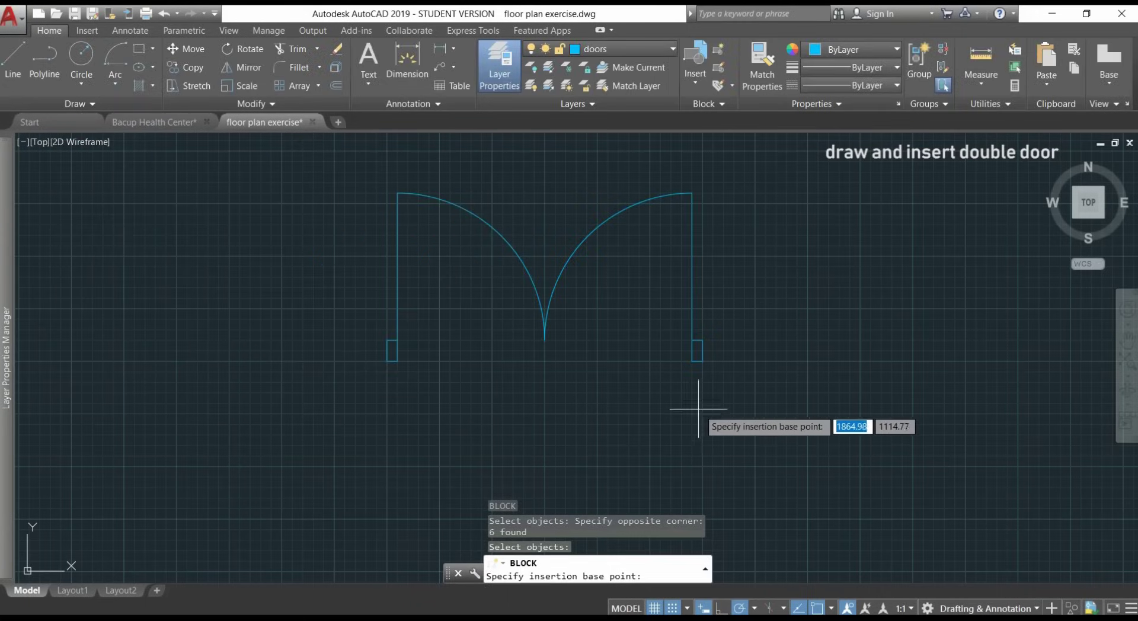
pyautogui.click(702, 360)
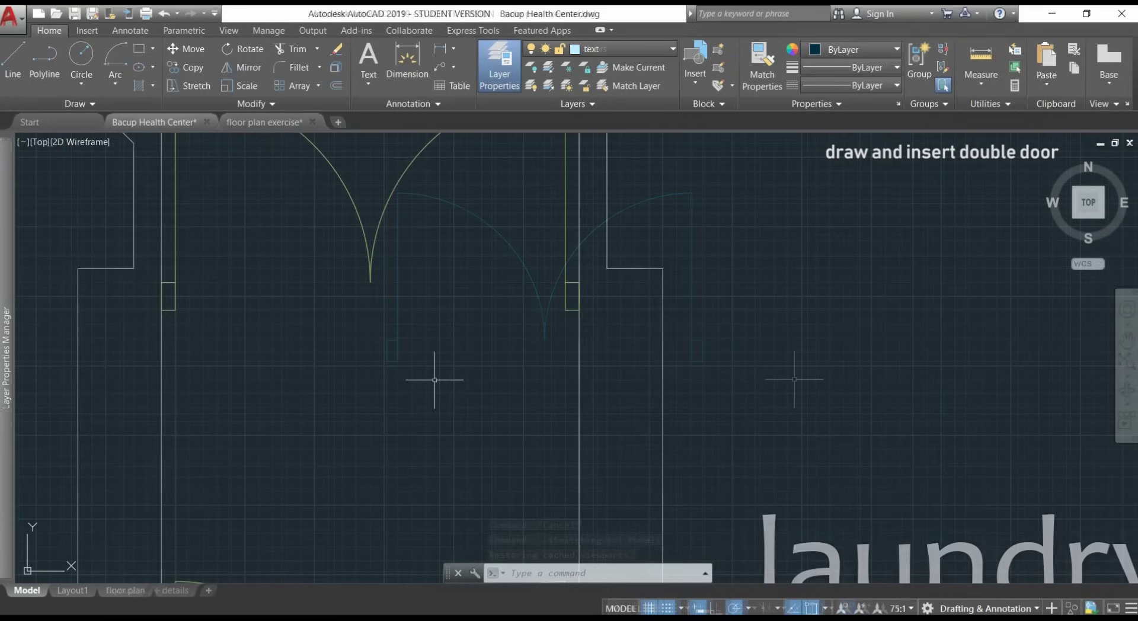
# Step: Examine how both double doors sit in the corridor between the office and laundry in the Bacup Health Center drawing
pyautogui.scroll(4, 606, 263)
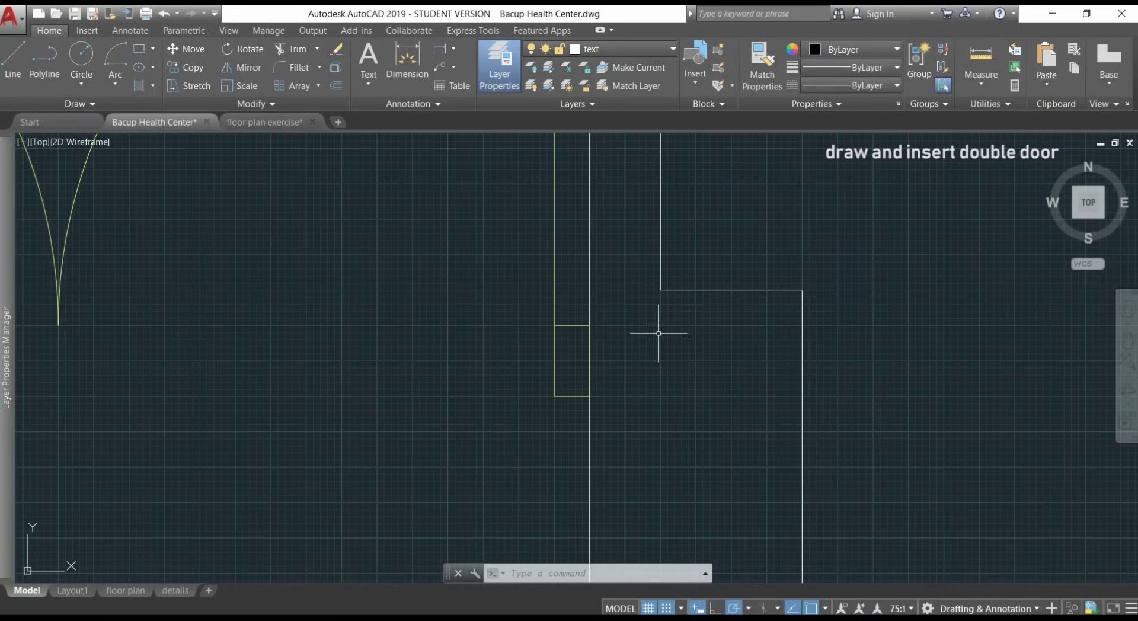
pyautogui.scroll(-5, 483, 241)
pyautogui.scroll(-5, 467, 306)
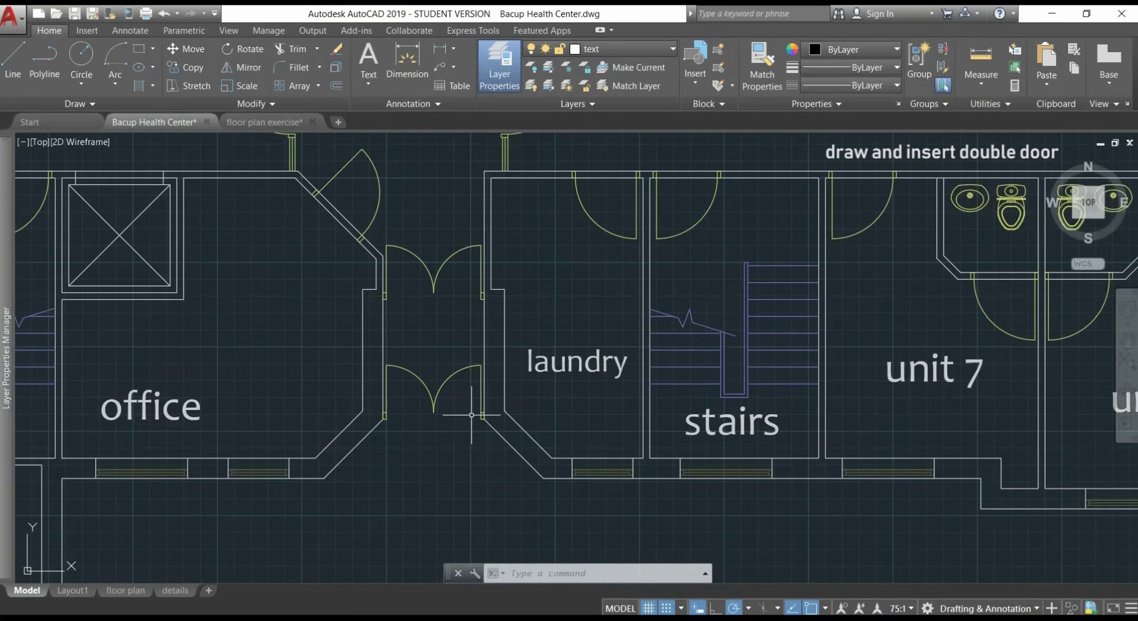
pyautogui.scroll(5, 465, 412)
pyautogui.scroll(-2, 465, 412)
pyautogui.scroll(1, 474, 418)
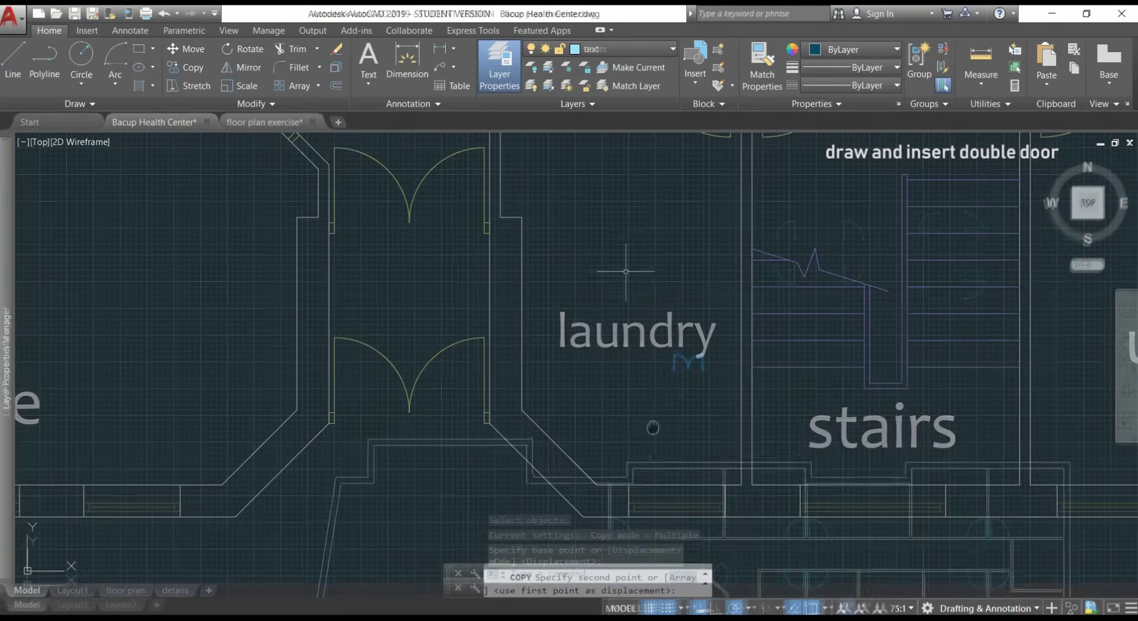
# Step: With object snap off, copy the double door into the corridor below the diagonal wall, its jamb about 0.05 m below the wall's step
pyautogui.scroll(4, 642, 377)
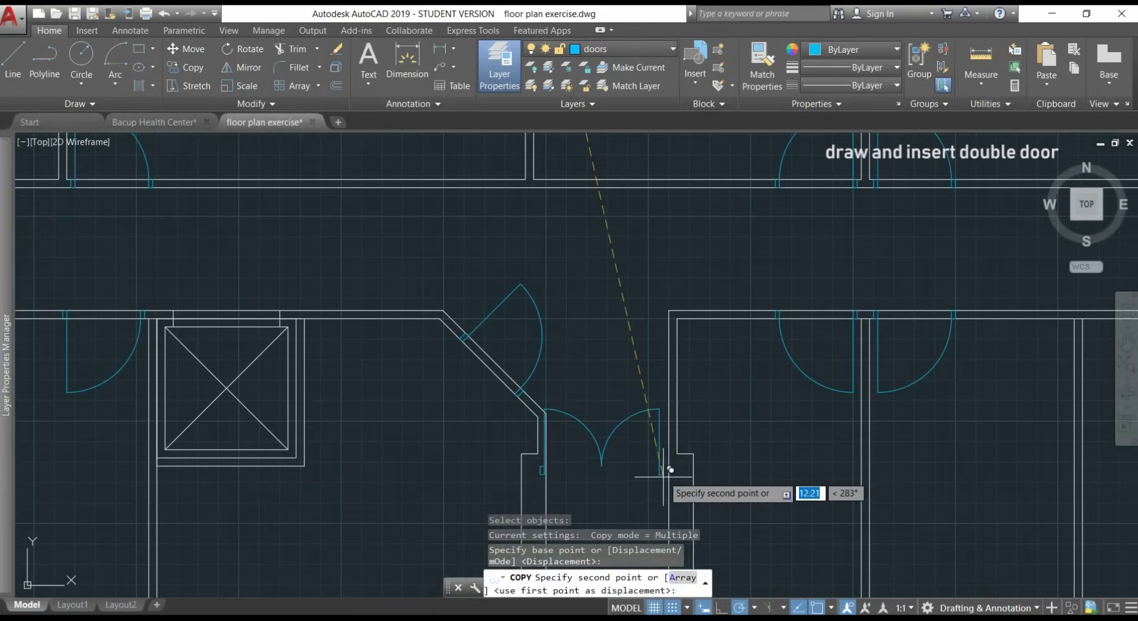
pyautogui.scroll(2, 665, 471)
pyautogui.scroll(3, 642, 347)
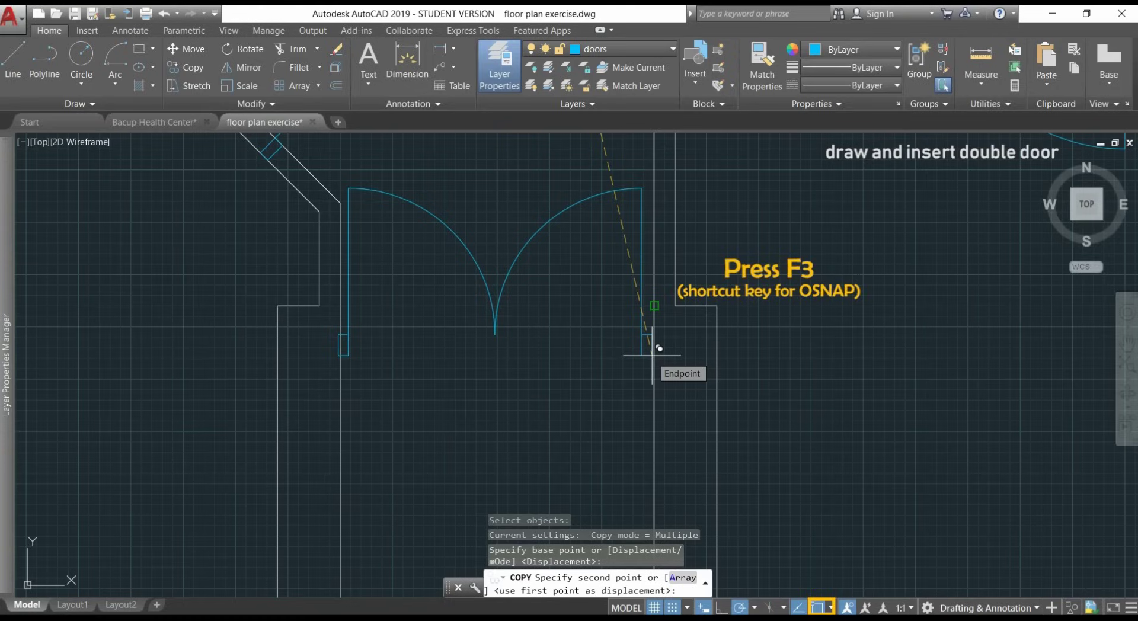
pyautogui.press('F3')
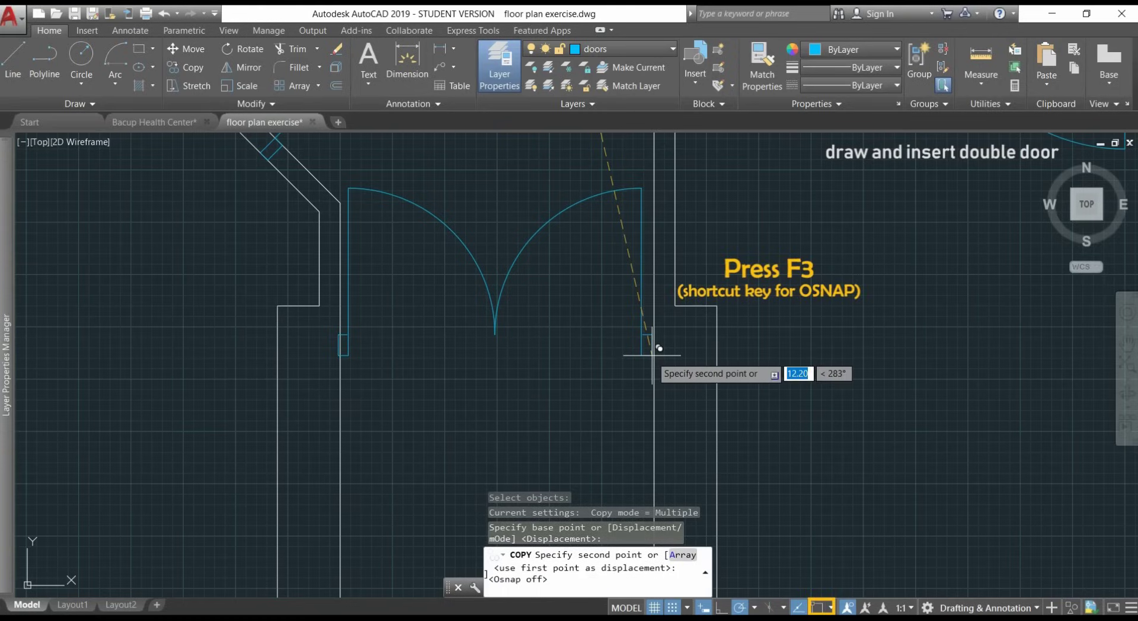
pyautogui.scroll(5, 653, 355)
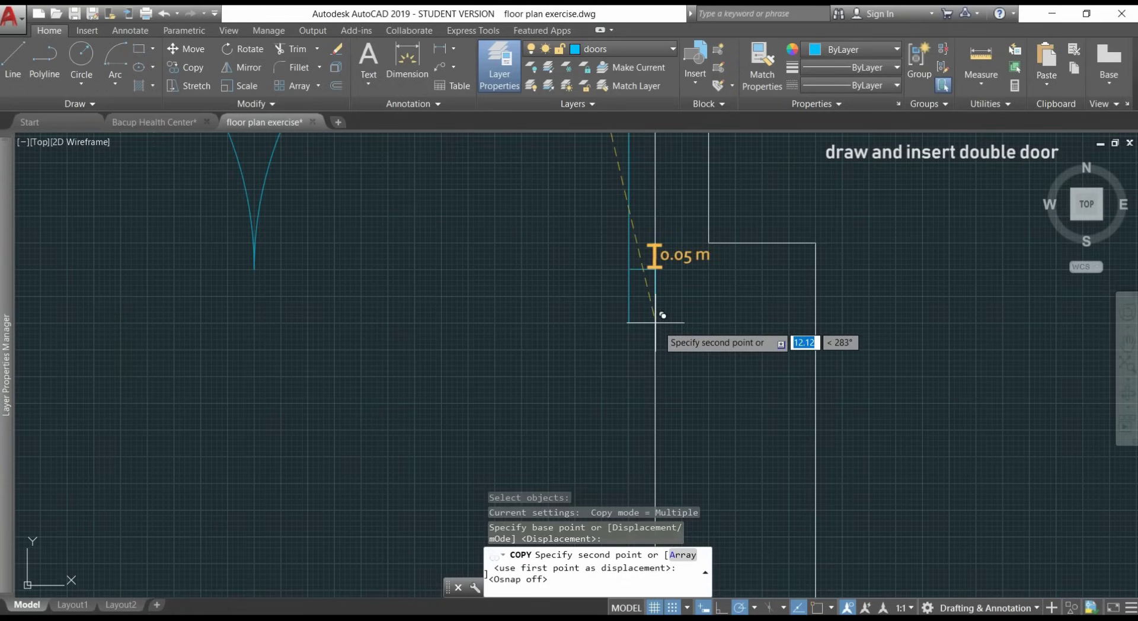
pyautogui.click(663, 315)
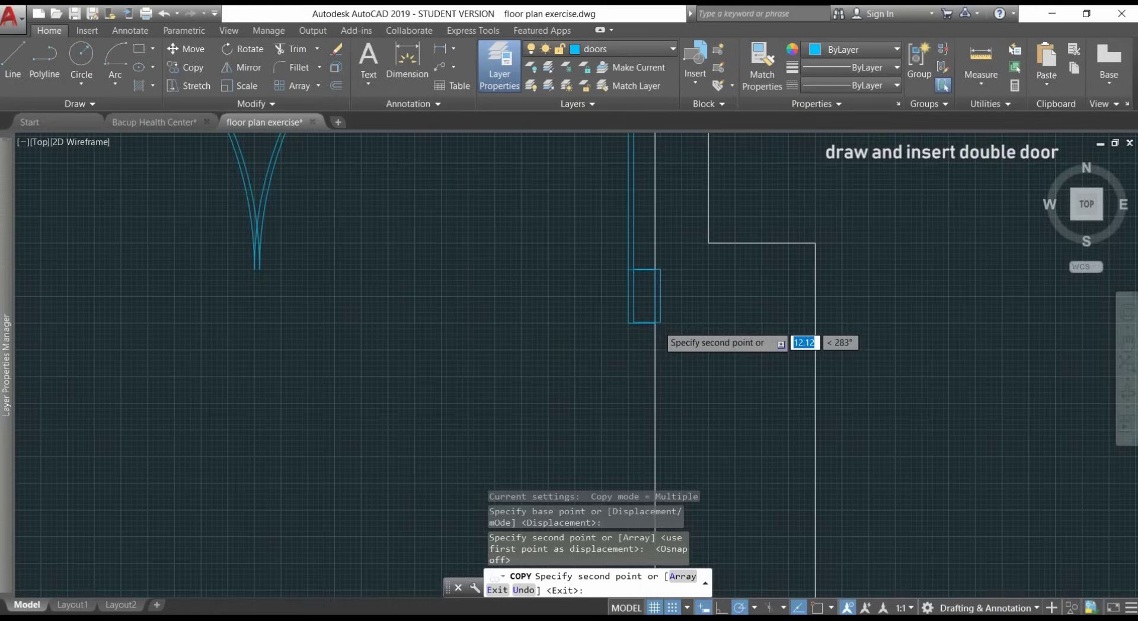
# Step: Place a second double door copy at the corridor's lower end, its right jamb against the wall just above the diagonal turn
pyautogui.scroll(-4, 663, 315)
pyautogui.scroll(4, 678, 469)
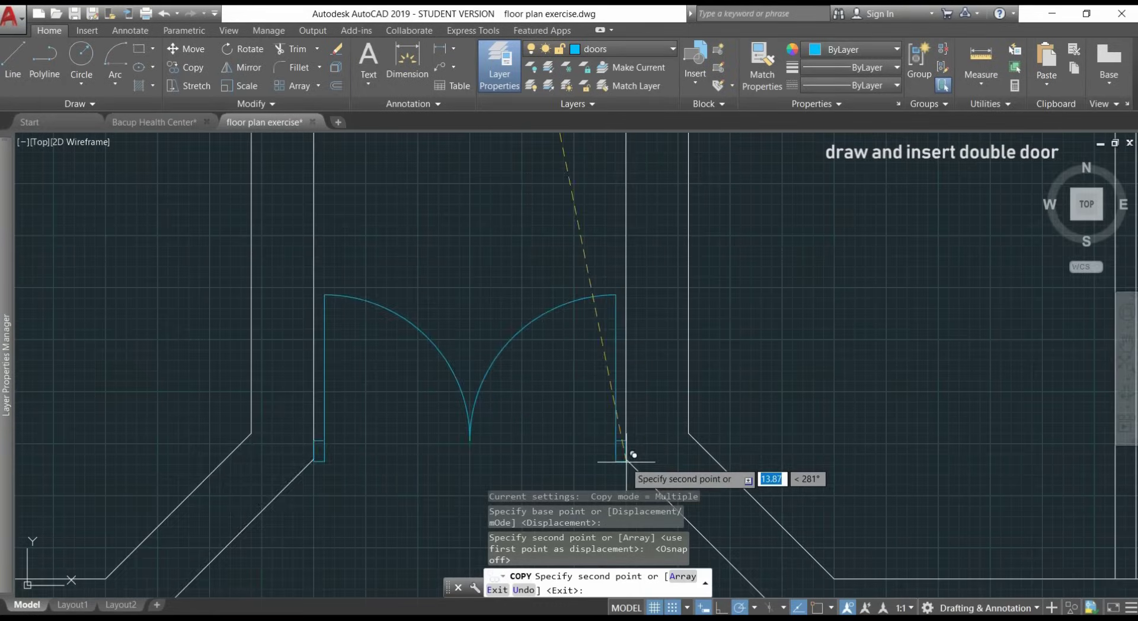
pyautogui.scroll(8, 667, 468)
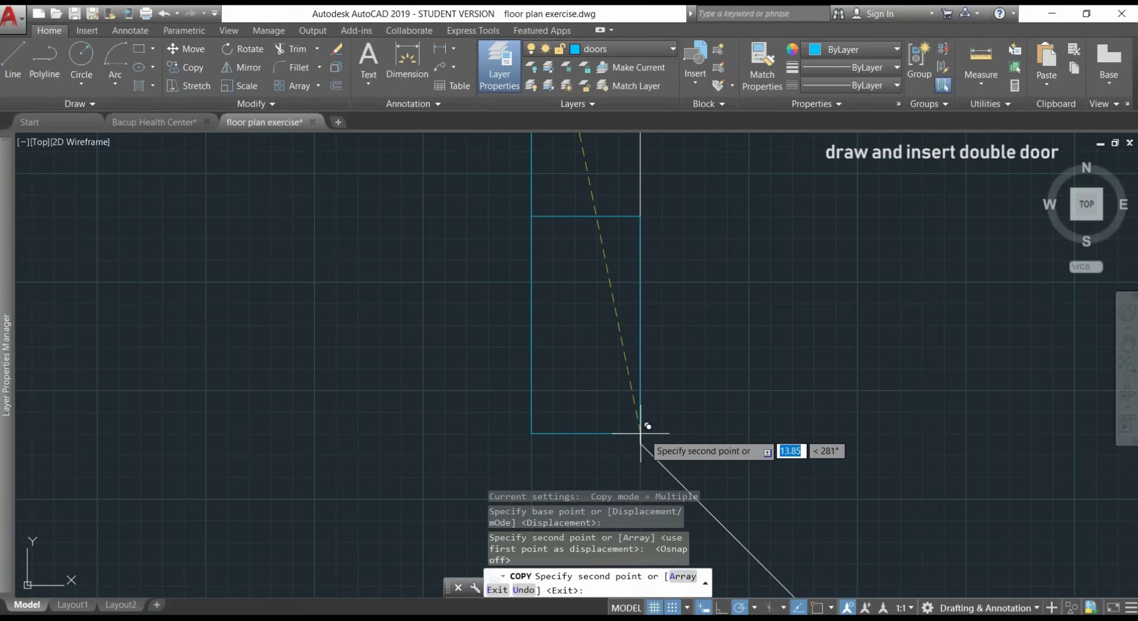
pyautogui.click(640, 434)
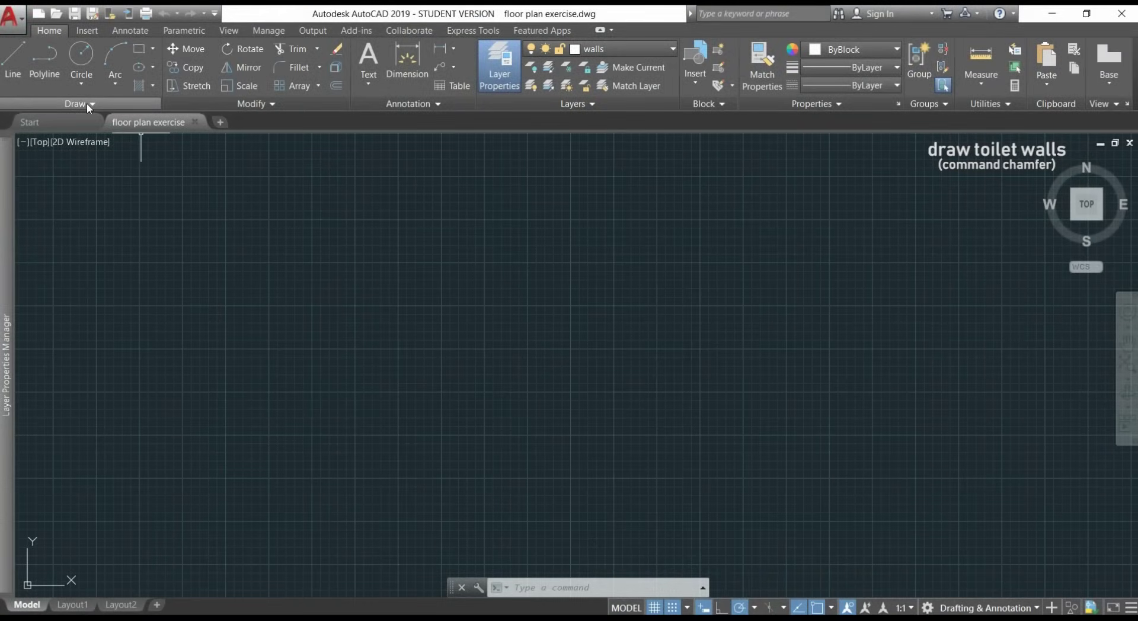
# Step: Start a polyline on the walls layer in the empty space beside the plan and draw its first segment 1.4 m straight up
pyautogui.click(53, 65)
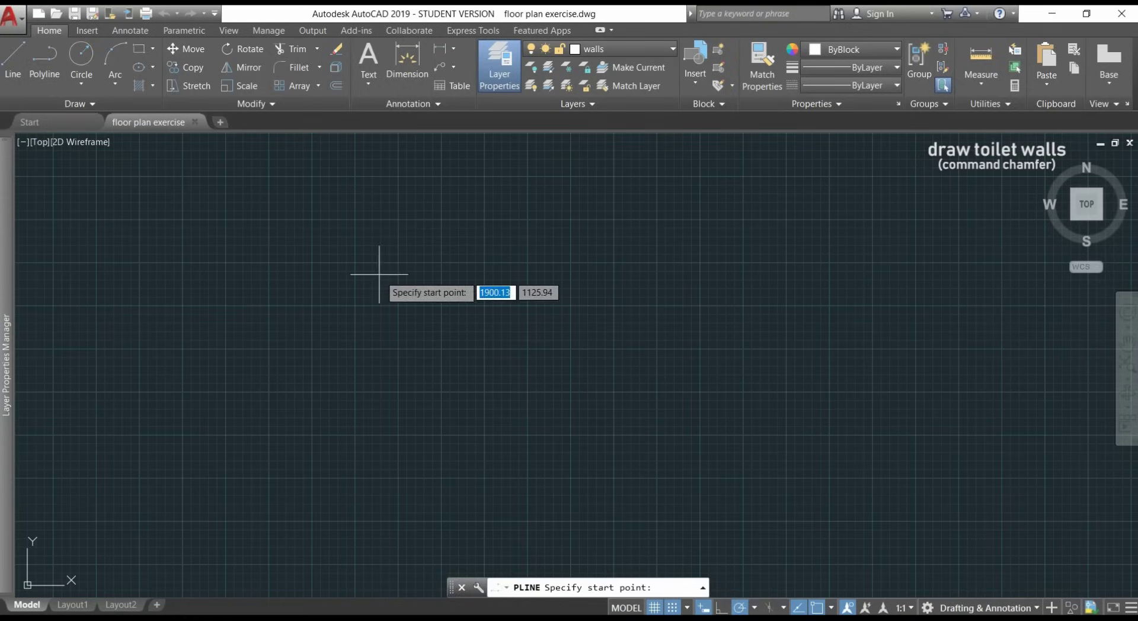
pyautogui.scroll(5, 580, 405)
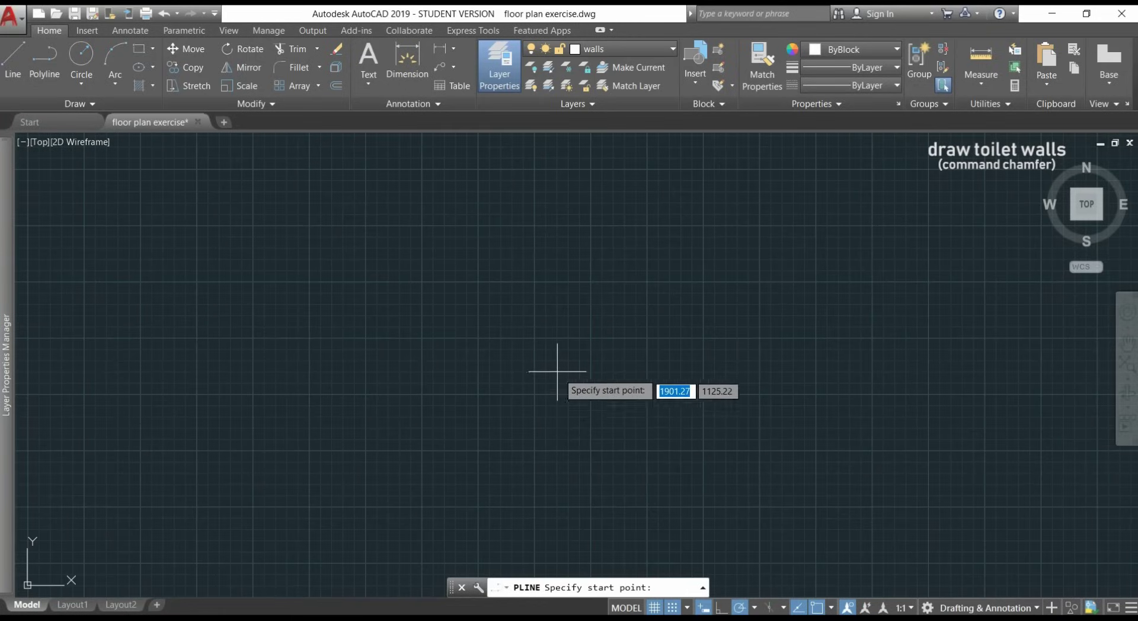
pyautogui.click(535, 337)
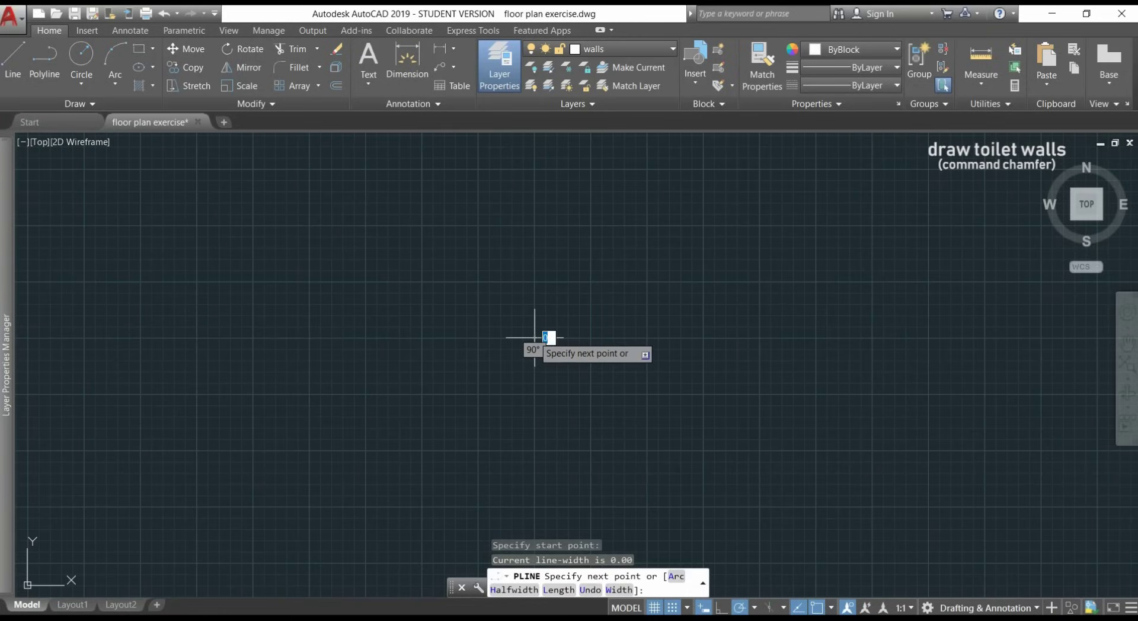
pyautogui.scroll(3, 591, 191)
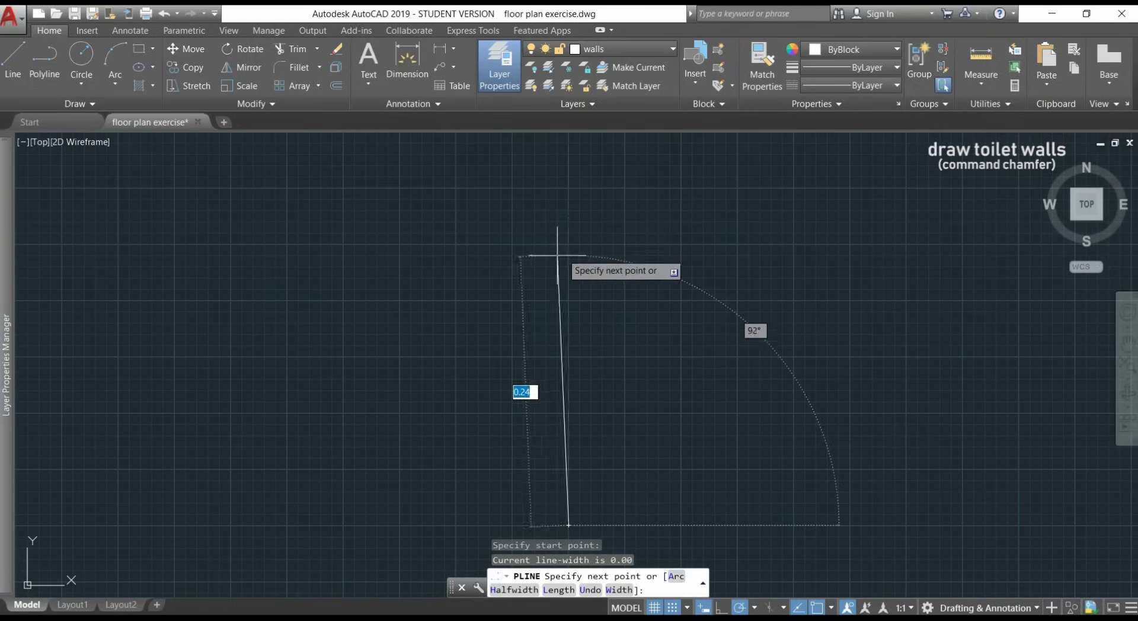
pyautogui.write('1.4')
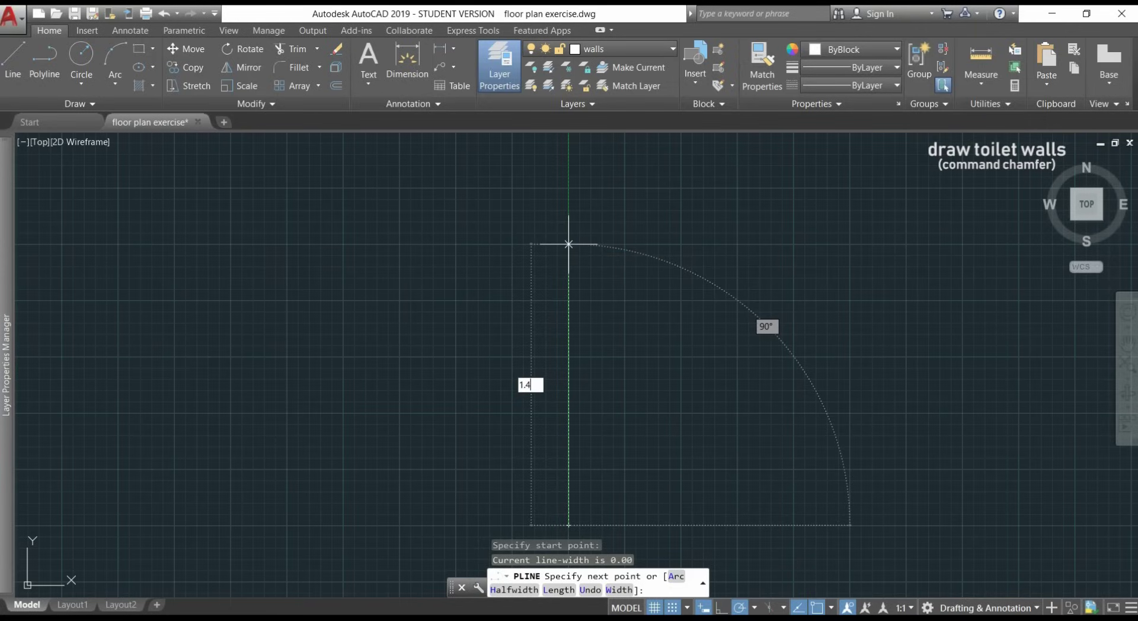
pyautogui.press('Return')
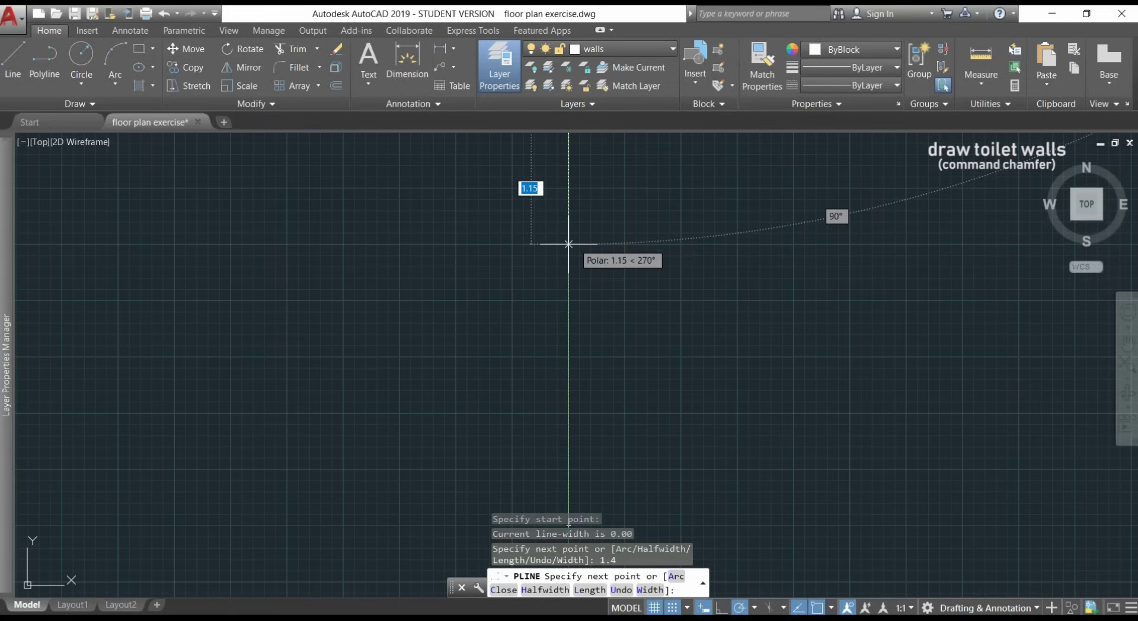
# Step: Add a 1.4 m horizontal segment to the left from the vertical segment's upper end, turn off object snap tracking and finish the polyline
pyautogui.scroll(-4, 568, 244)
pyautogui.moveTo(490, 177); pyautogui.dragTo(564, 423, button='middle')
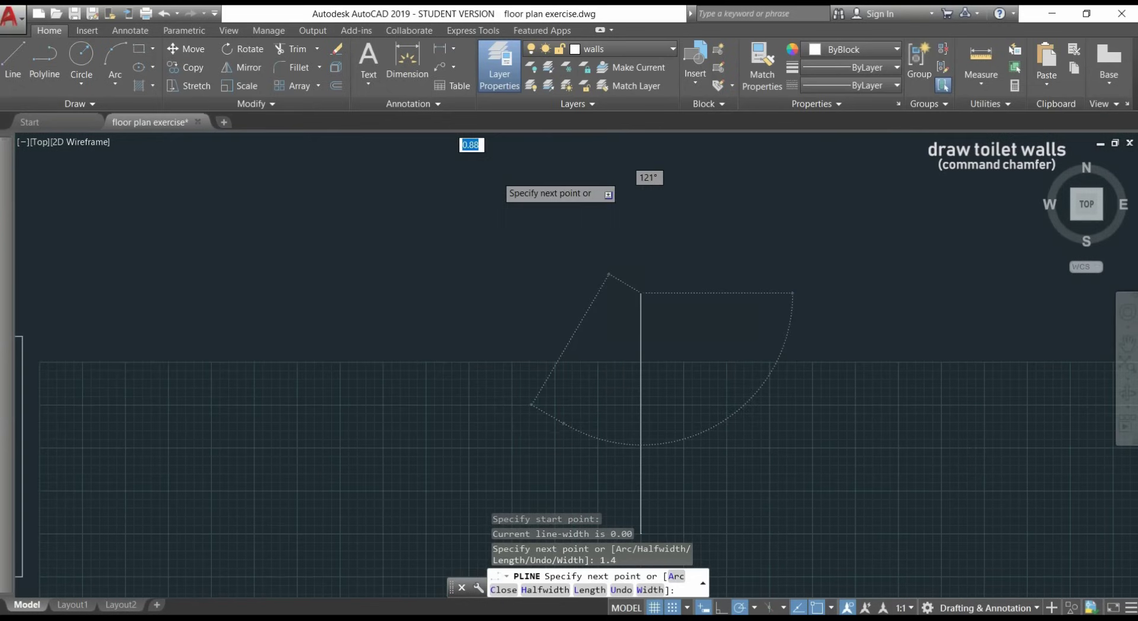
pyautogui.scroll(-2, 552, 338)
pyautogui.moveTo(552, 337); pyautogui.dragTo(563, 274, button='middle')
pyautogui.write('1.')
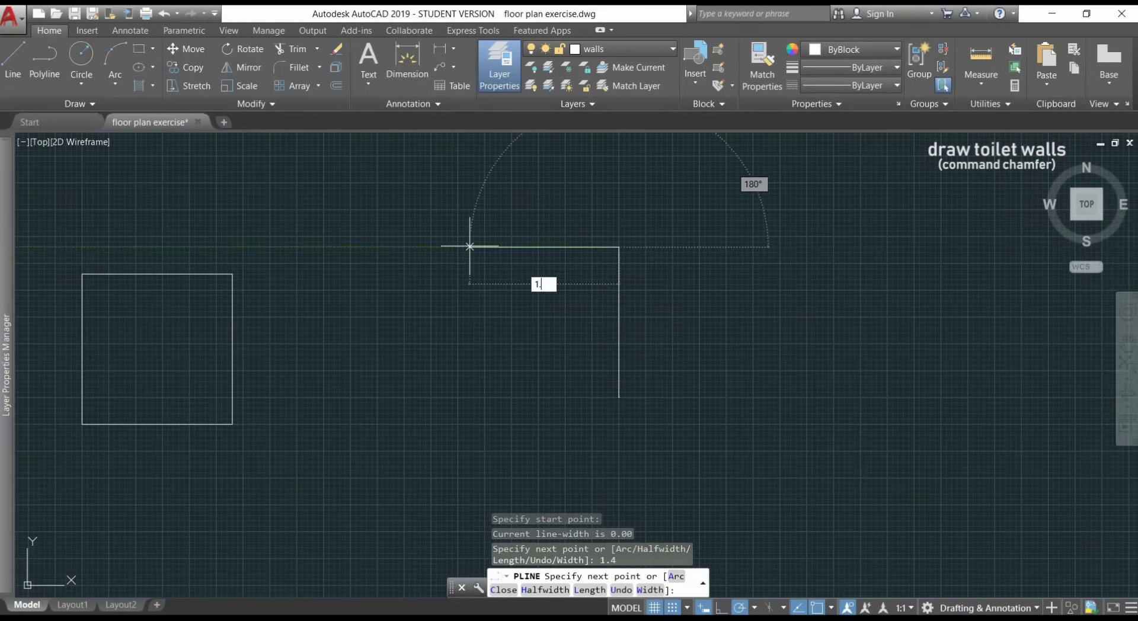
pyautogui.write('4')
pyautogui.press('Return')
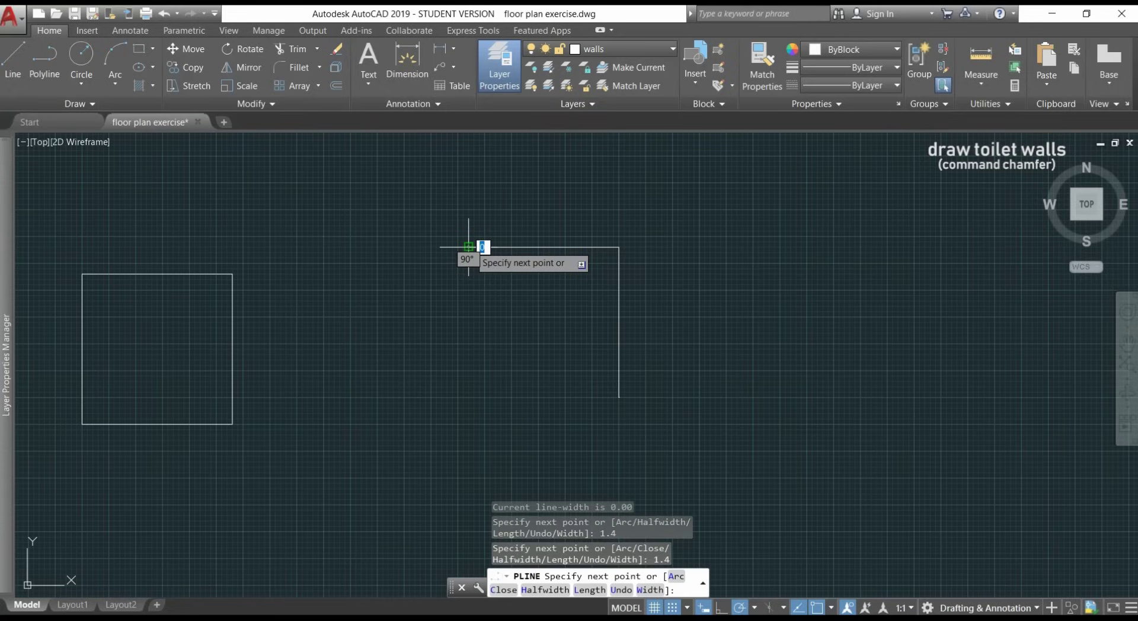
pyautogui.press('F11')
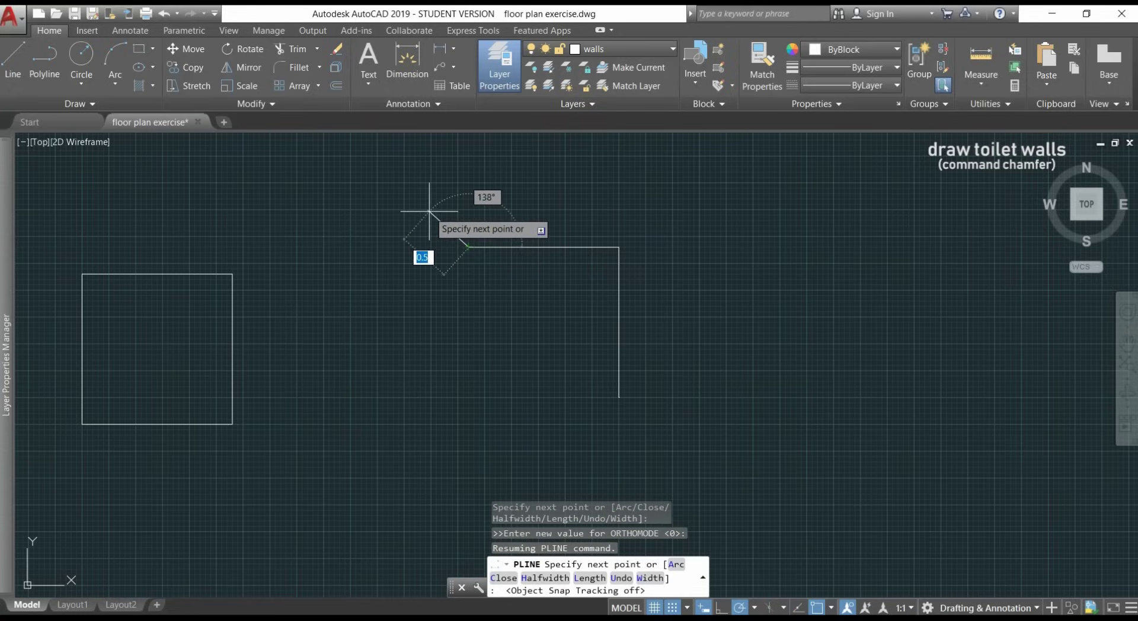
pyautogui.press('Escape')
# Step: Chamfer the polyline's upper-right corner with first and second distances of 0.25 m
pyautogui.scroll(4, 517, 293)
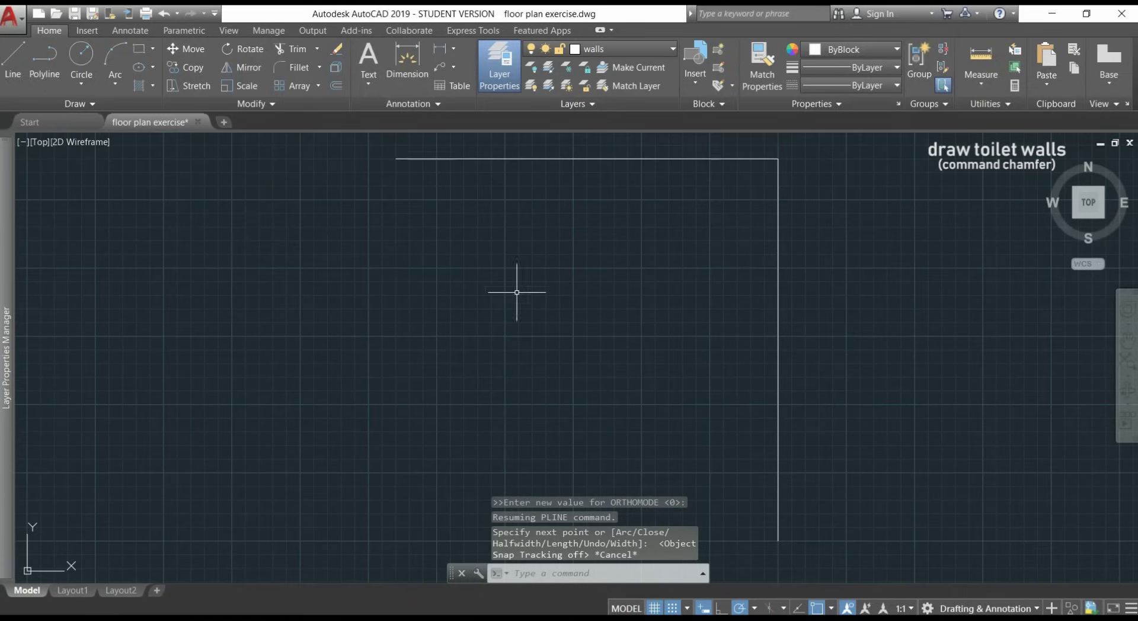
pyautogui.moveTo(634, 272); pyautogui.dragTo(630, 294, button='middle')
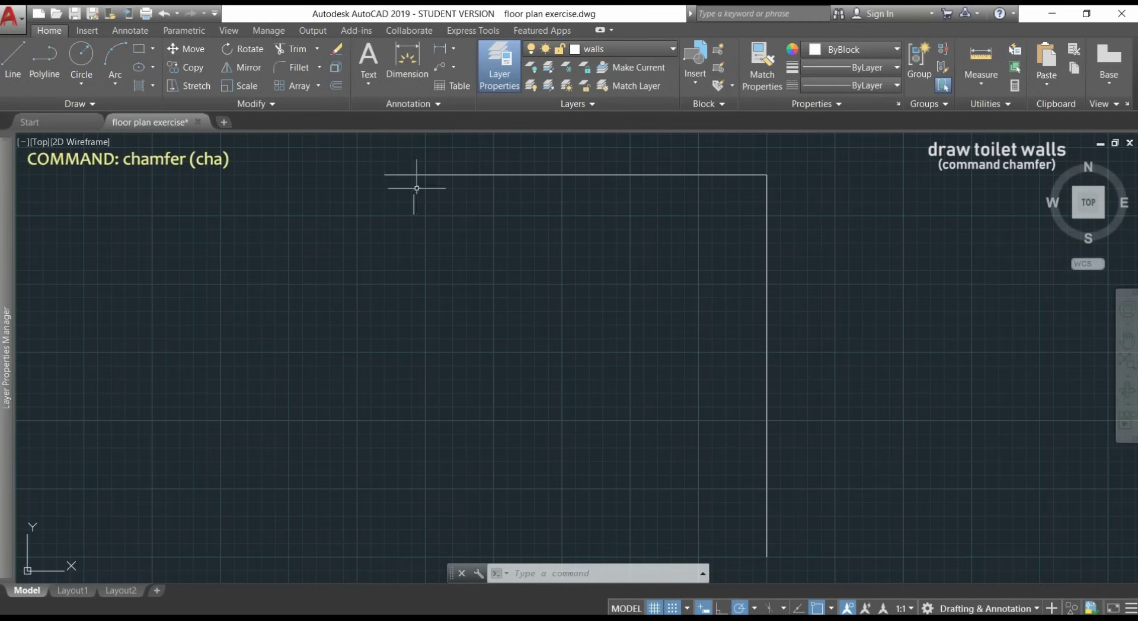
pyautogui.click(318, 68)
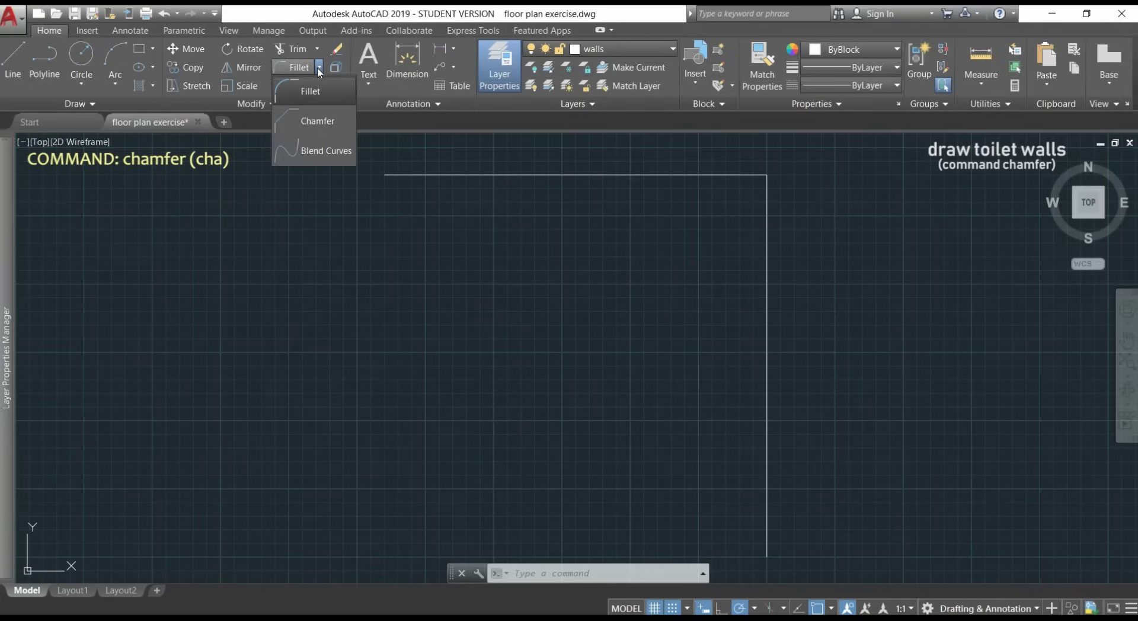
pyautogui.click(344, 121)
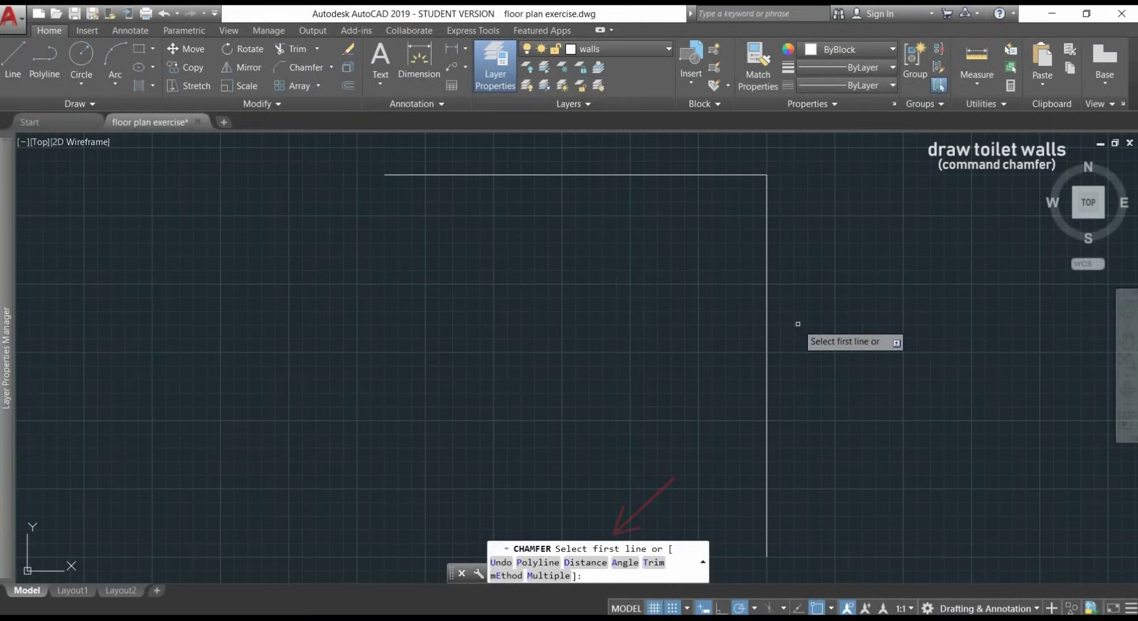
pyautogui.write('d')
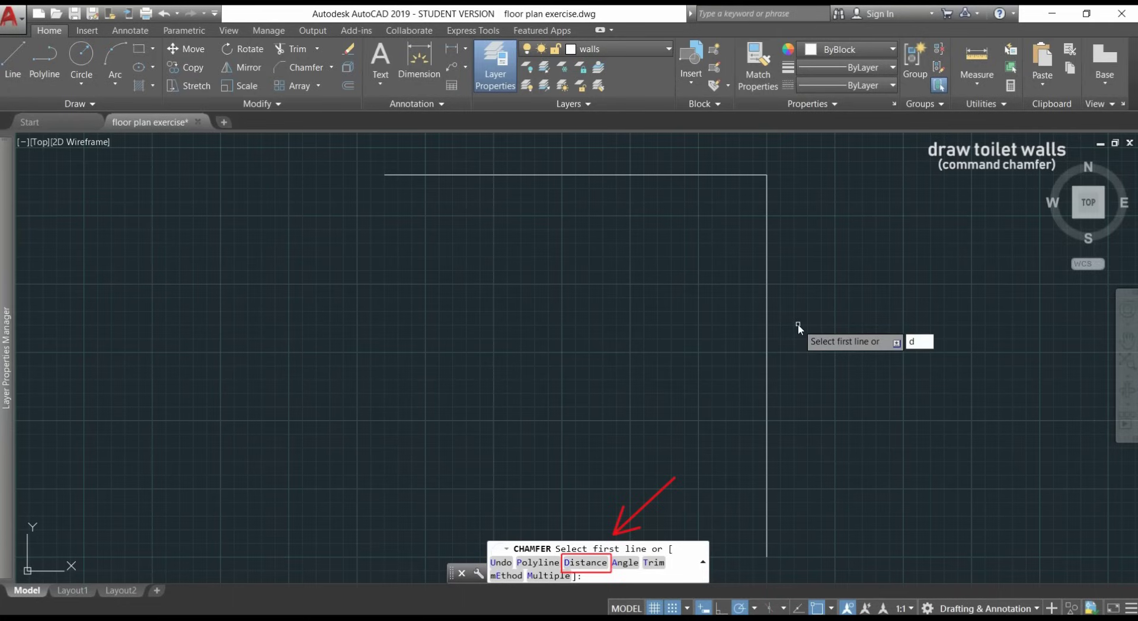
pyautogui.press('Return')
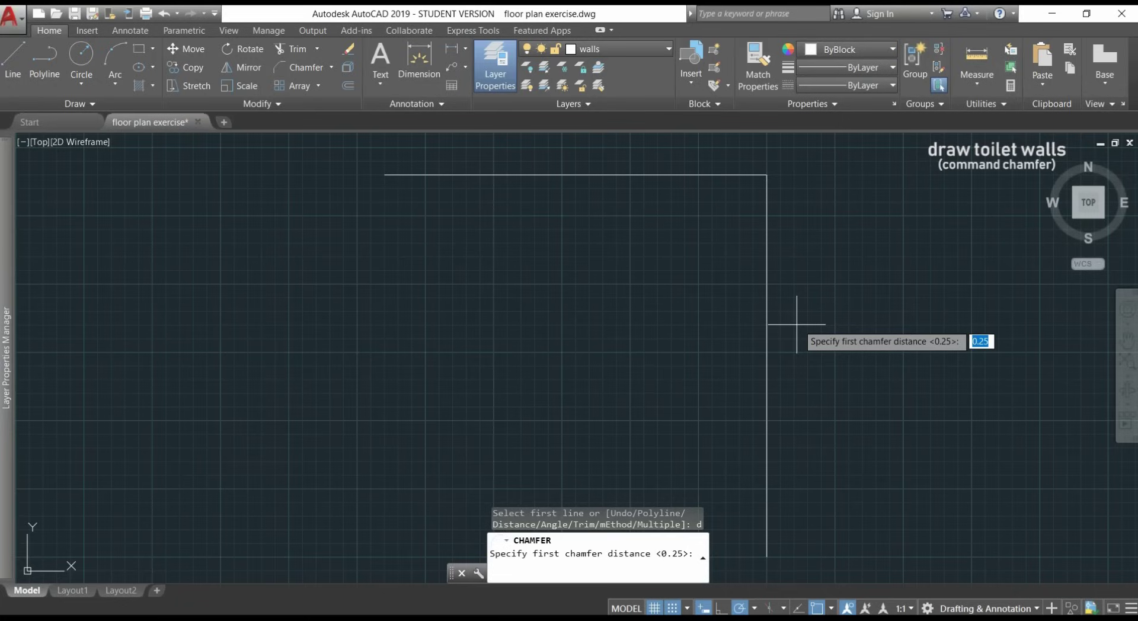
pyautogui.press('Return')
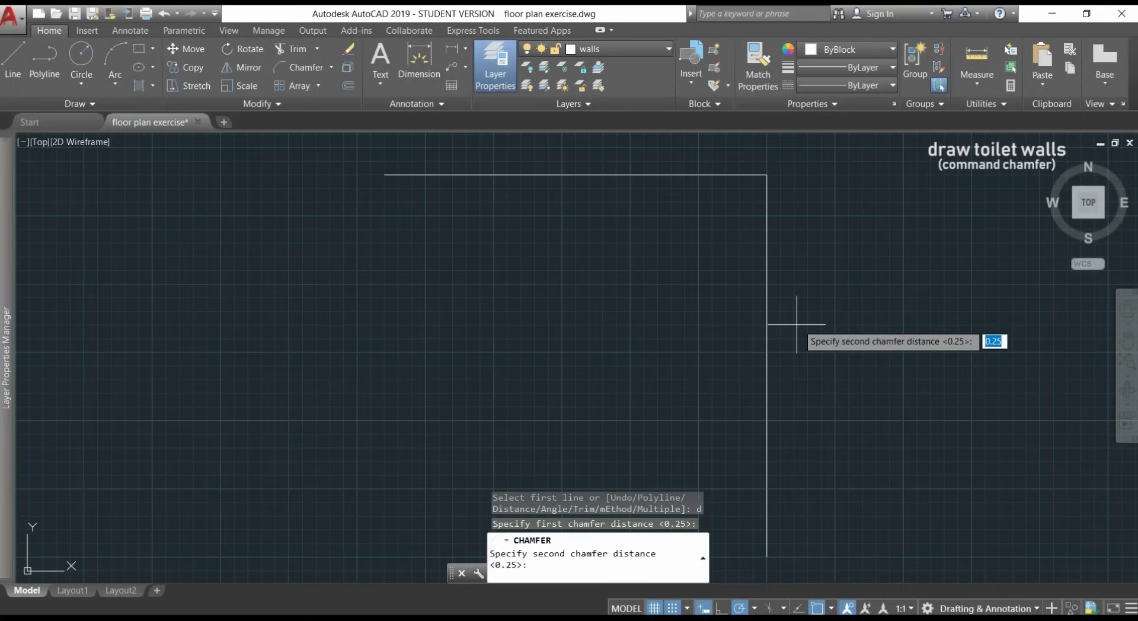
pyautogui.press('Return')
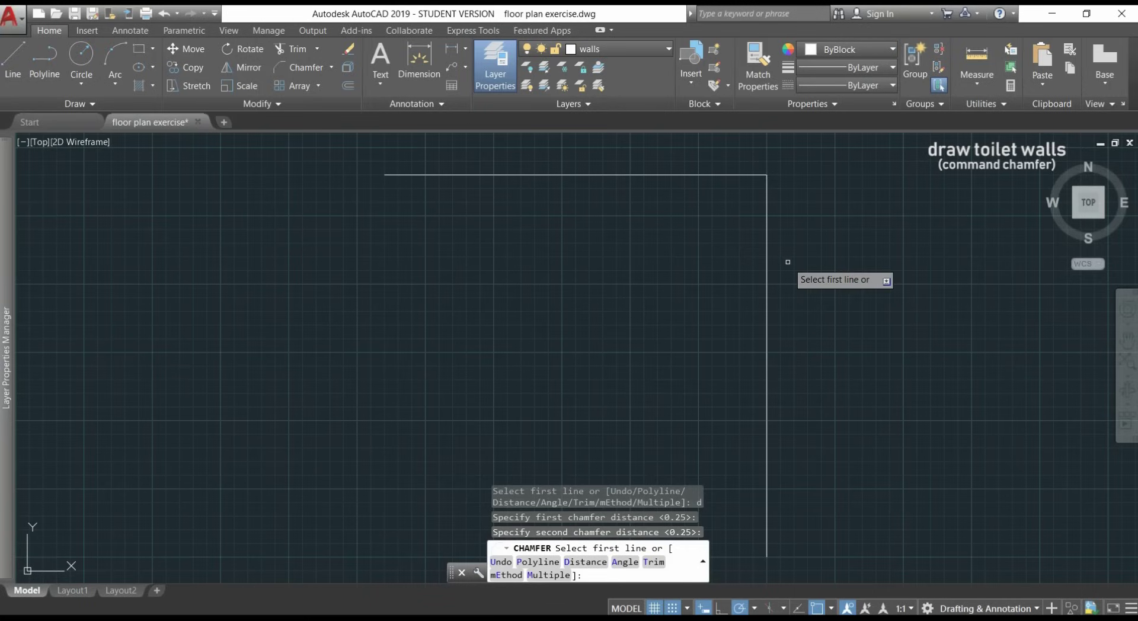
pyautogui.click(767, 244)
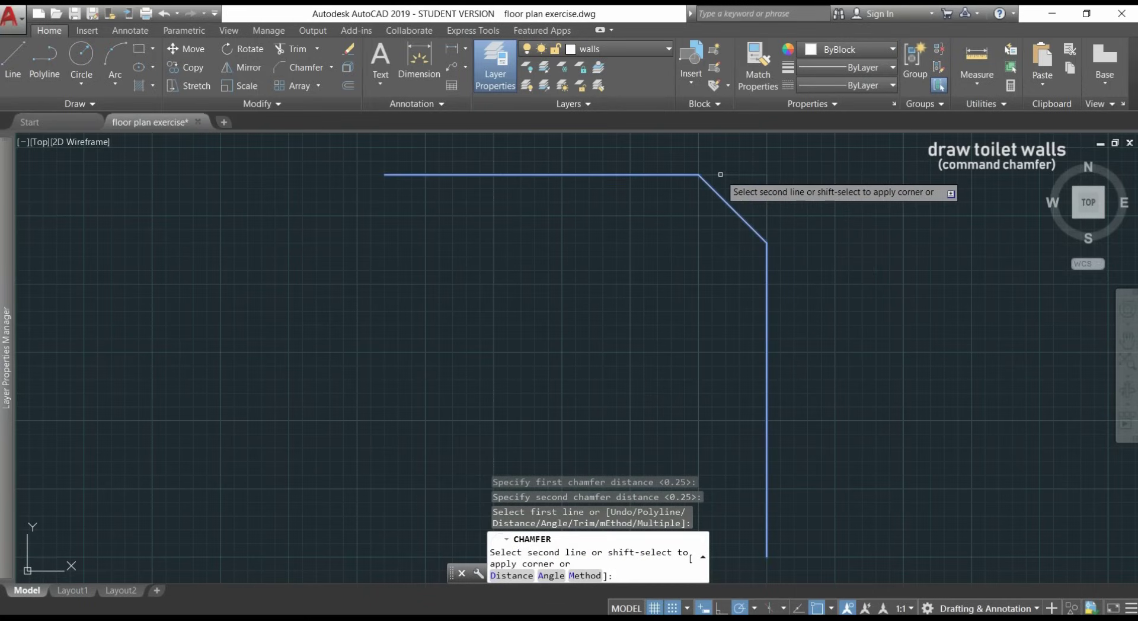
pyautogui.click(720, 174)
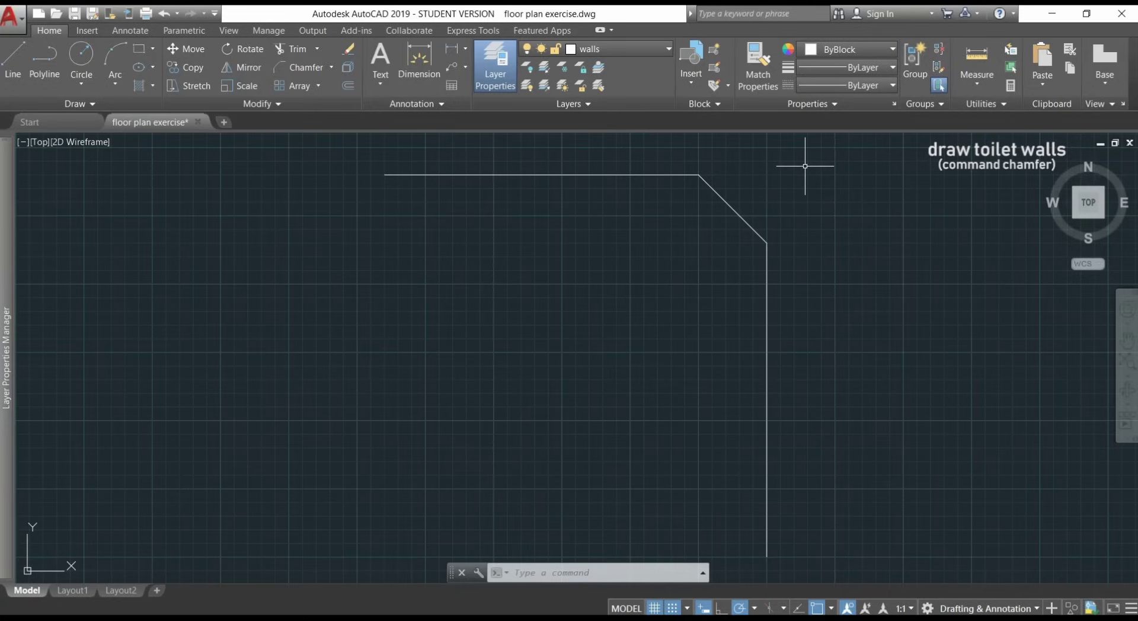
# Step: Offset the chamfered polyline 0.1 m outward to form the toilet wall's thickness
pyautogui.moveTo(794, 206); pyautogui.dragTo(751, 225, button='middle')
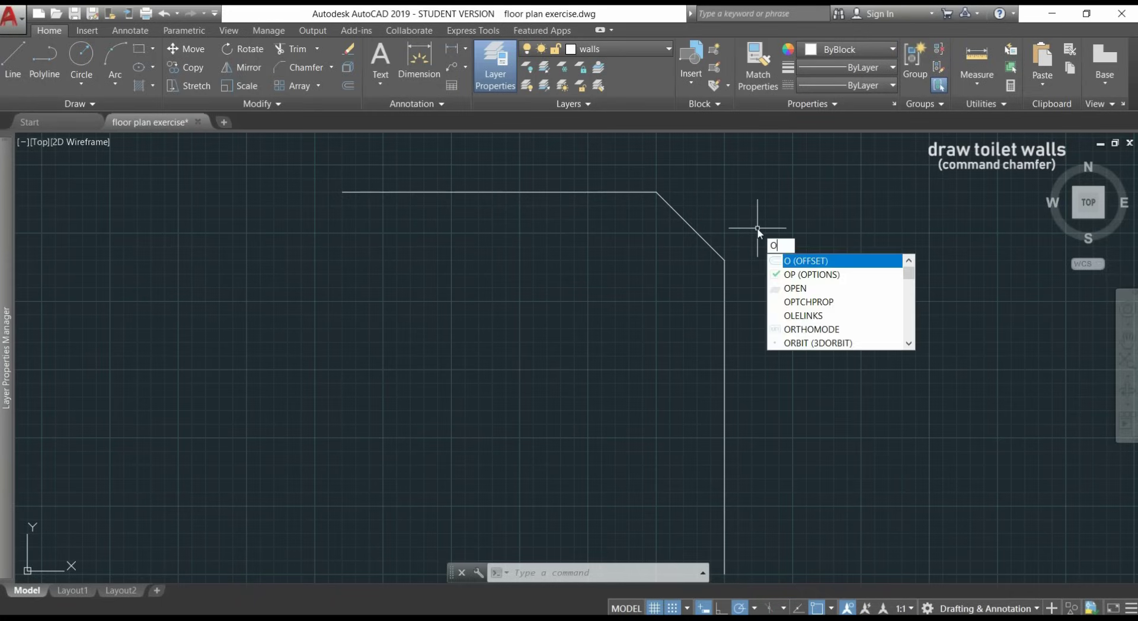
pyautogui.press('Return')
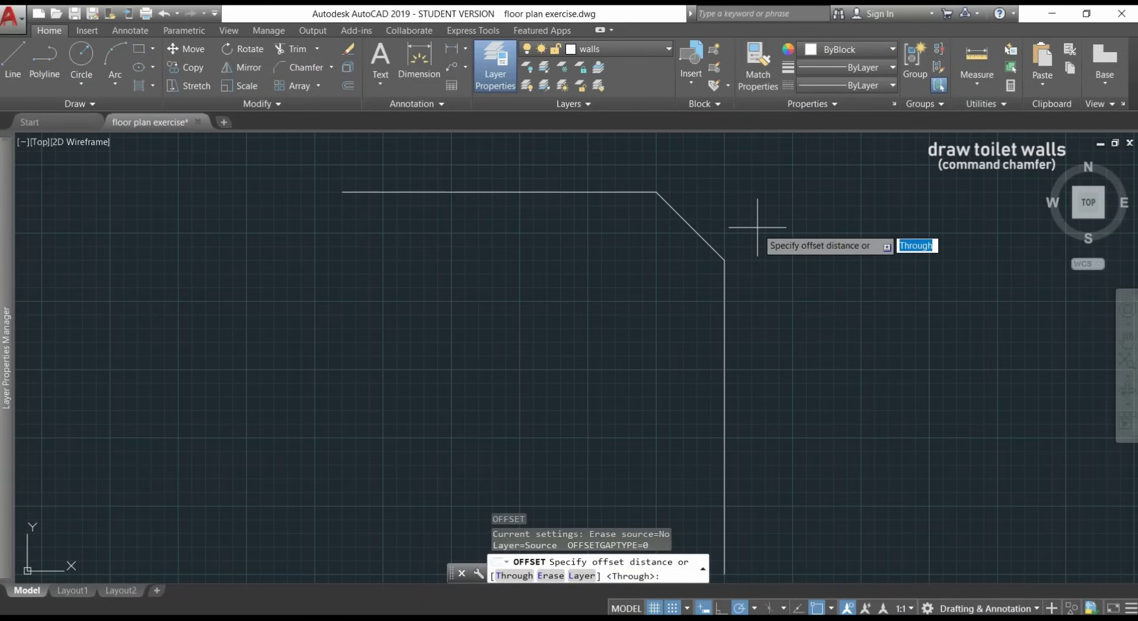
pyautogui.write('0.1')
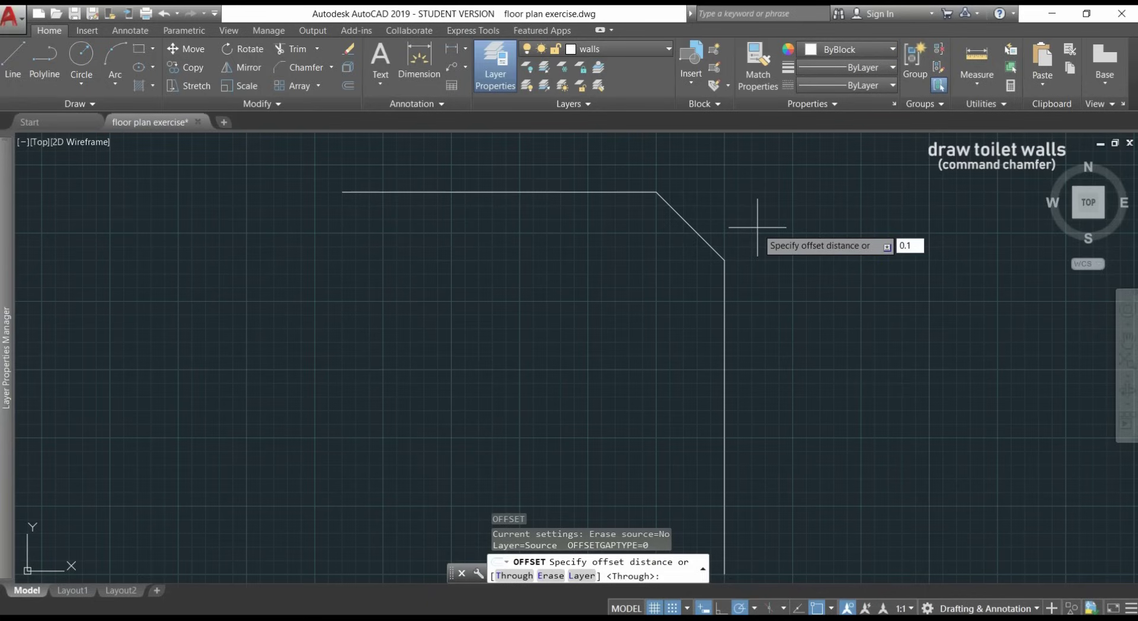
pyautogui.press('Return')
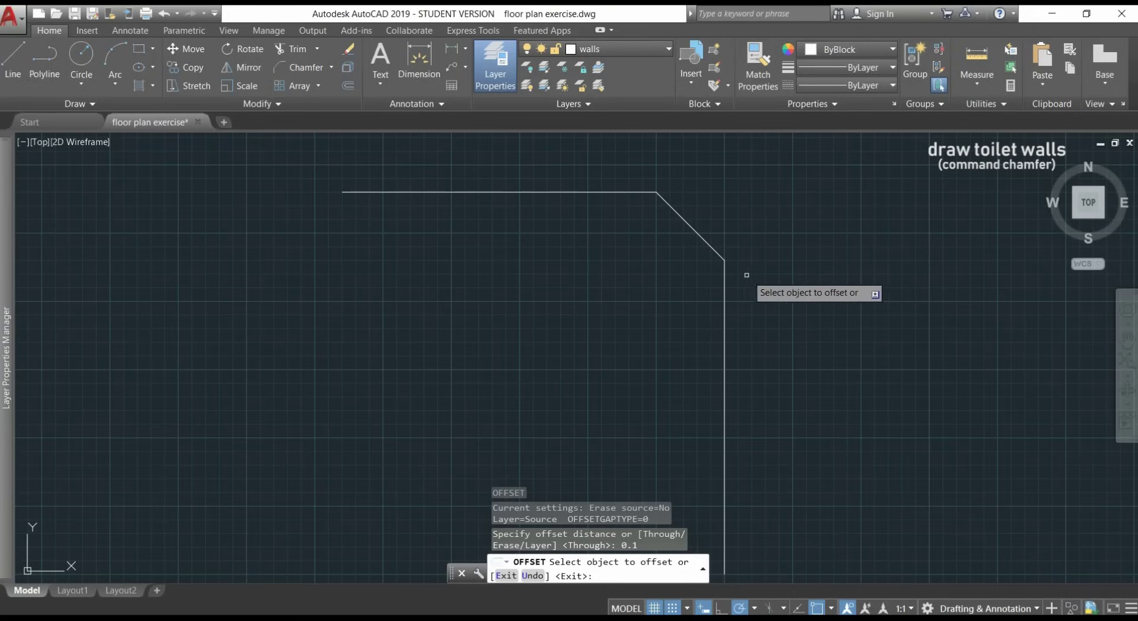
pyautogui.click(724, 275)
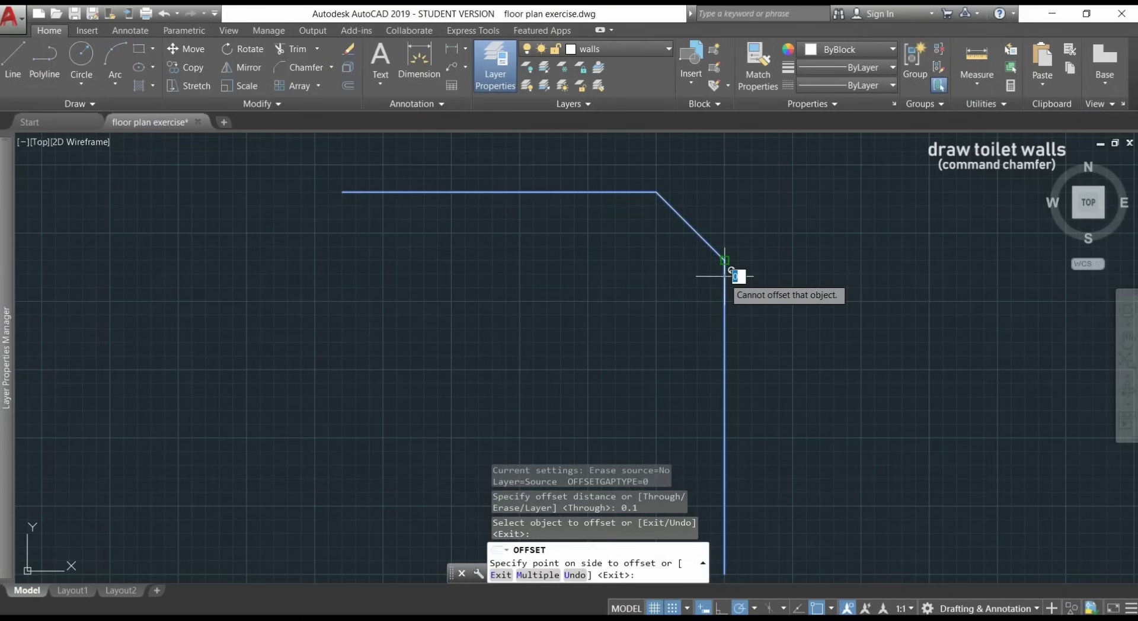
pyautogui.click(776, 222)
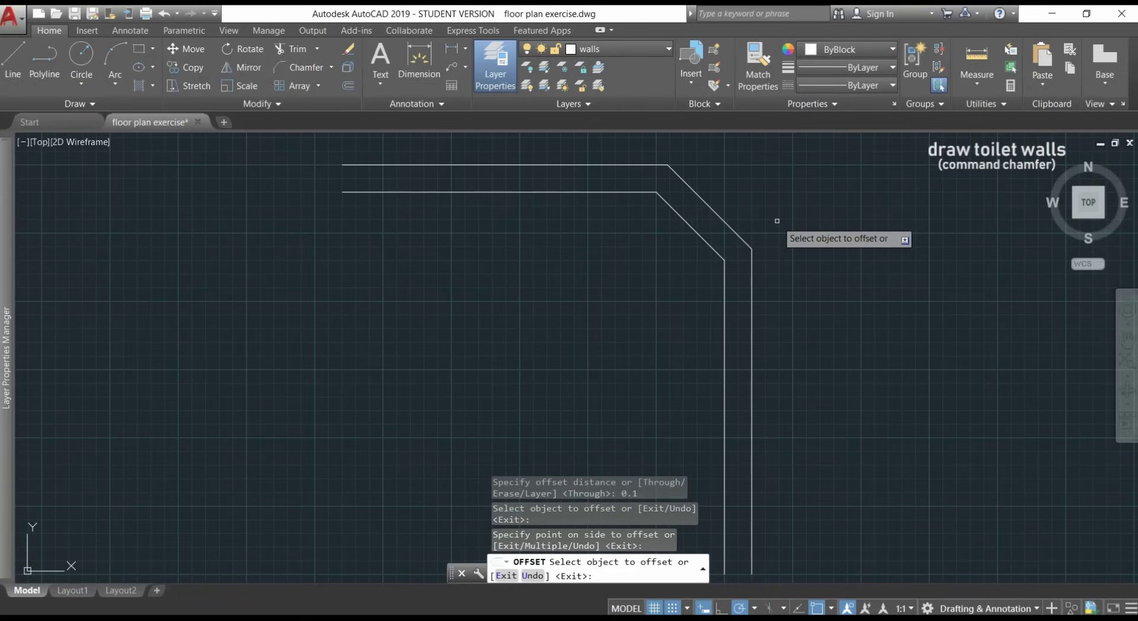
pyautogui.press('Return')
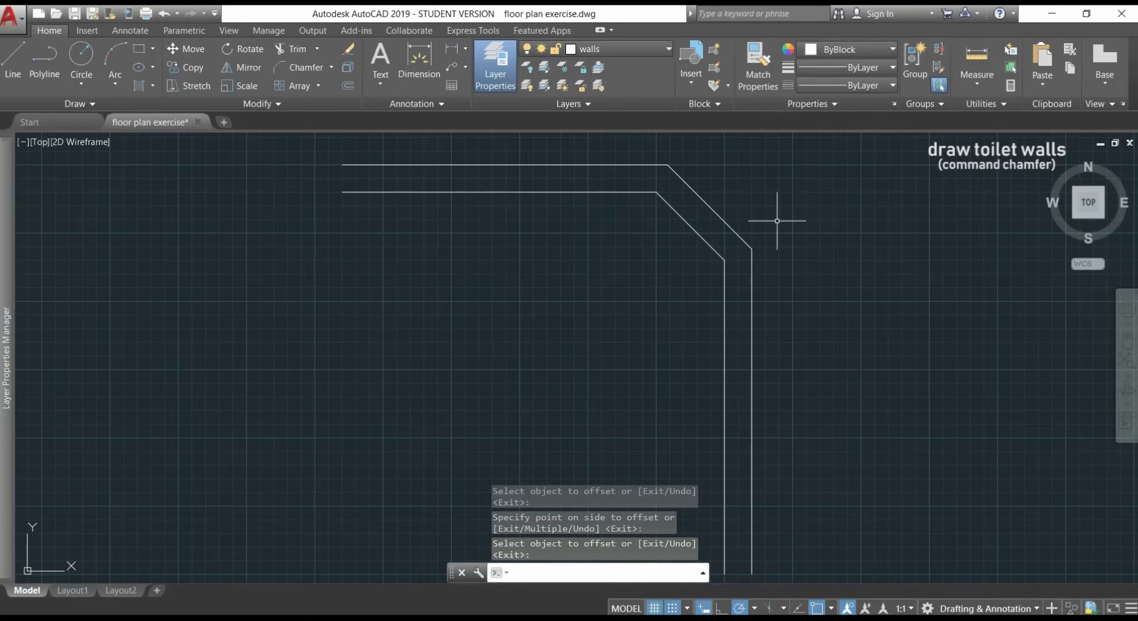
# Step: Try offsetting the horizontal, diagonal and vertical lines of the chamfered outline one by one, each 0.1 m outward
pyautogui.scroll(-2, 797, 227)
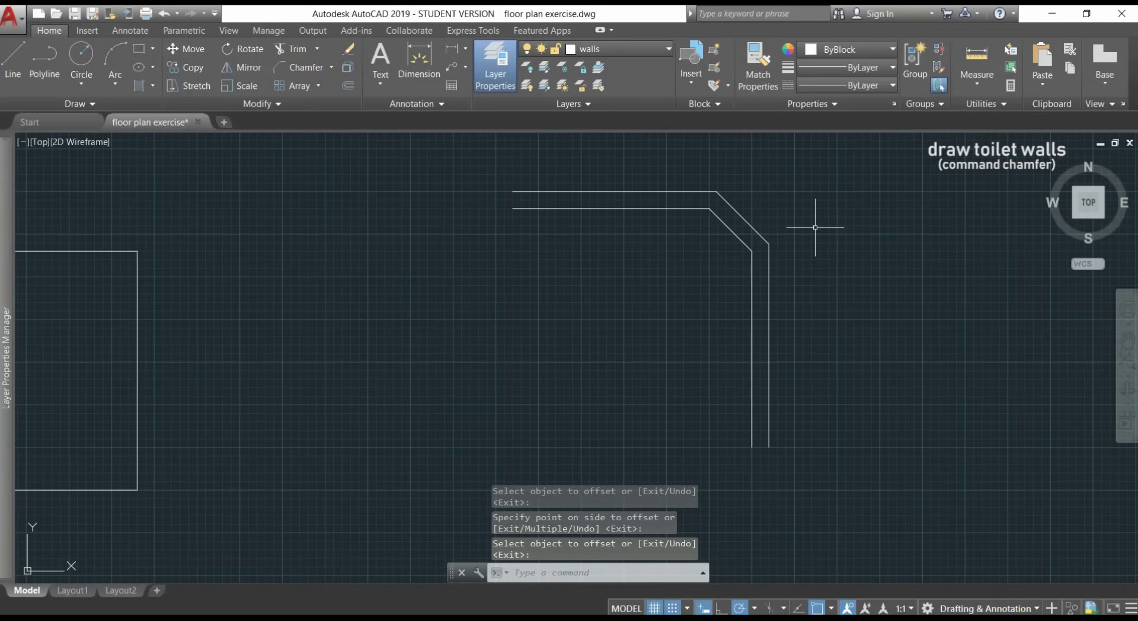
pyautogui.moveTo(842, 228); pyautogui.dragTo(711, 266, button='middle')
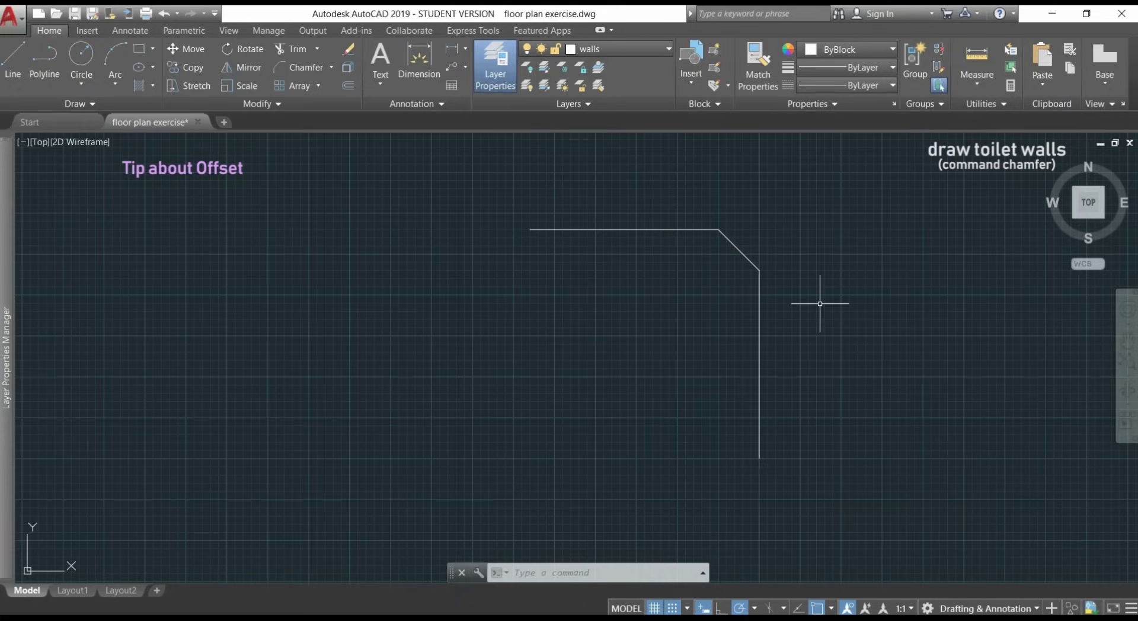
pyautogui.write('o')
pyautogui.press('Return')
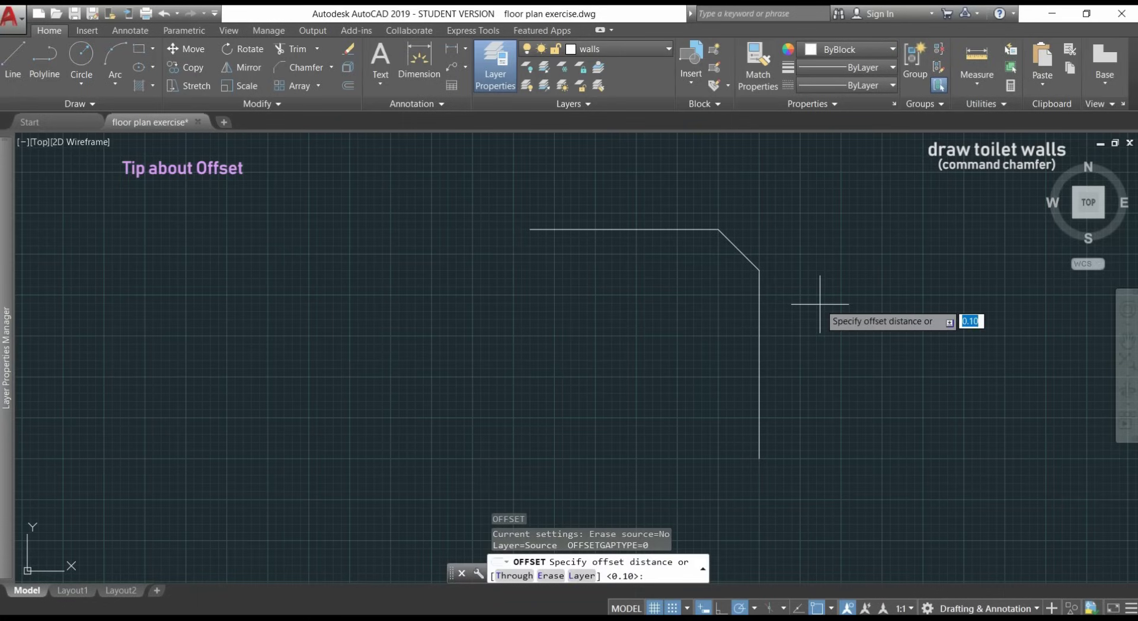
pyautogui.press('Return')
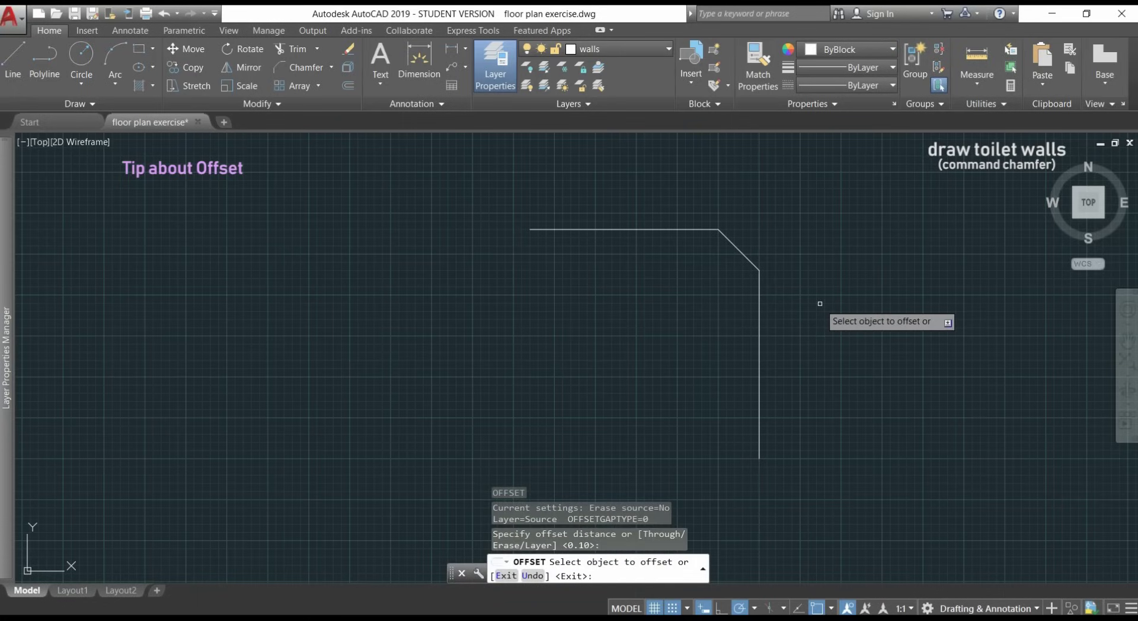
pyautogui.click(669, 229)
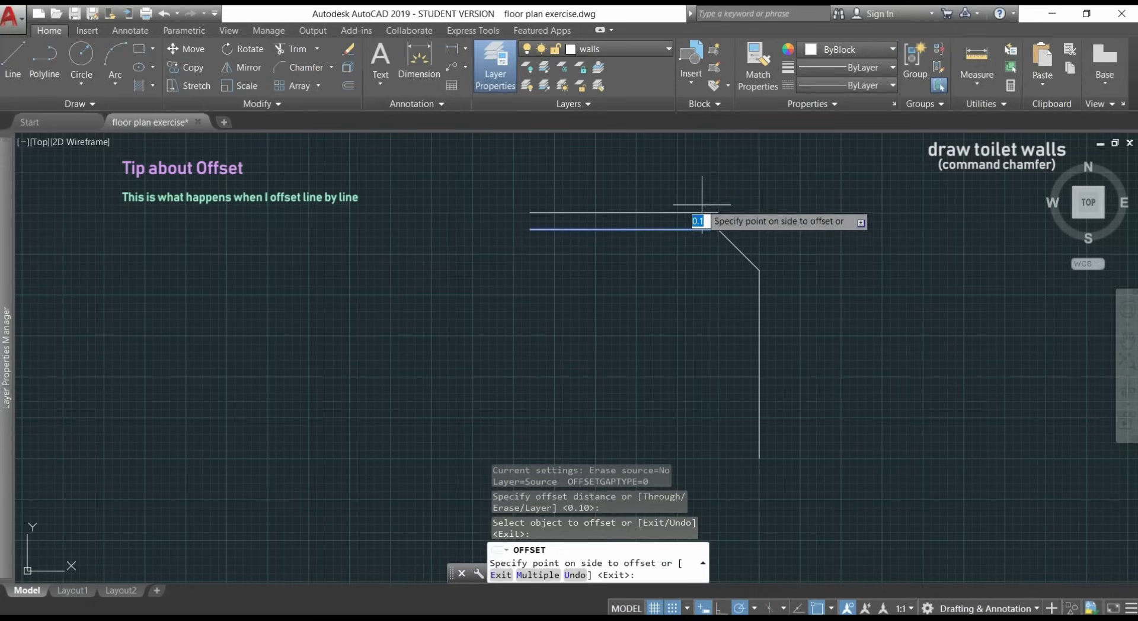
pyautogui.click(702, 215)
pyautogui.click(733, 241)
pyautogui.click(773, 246)
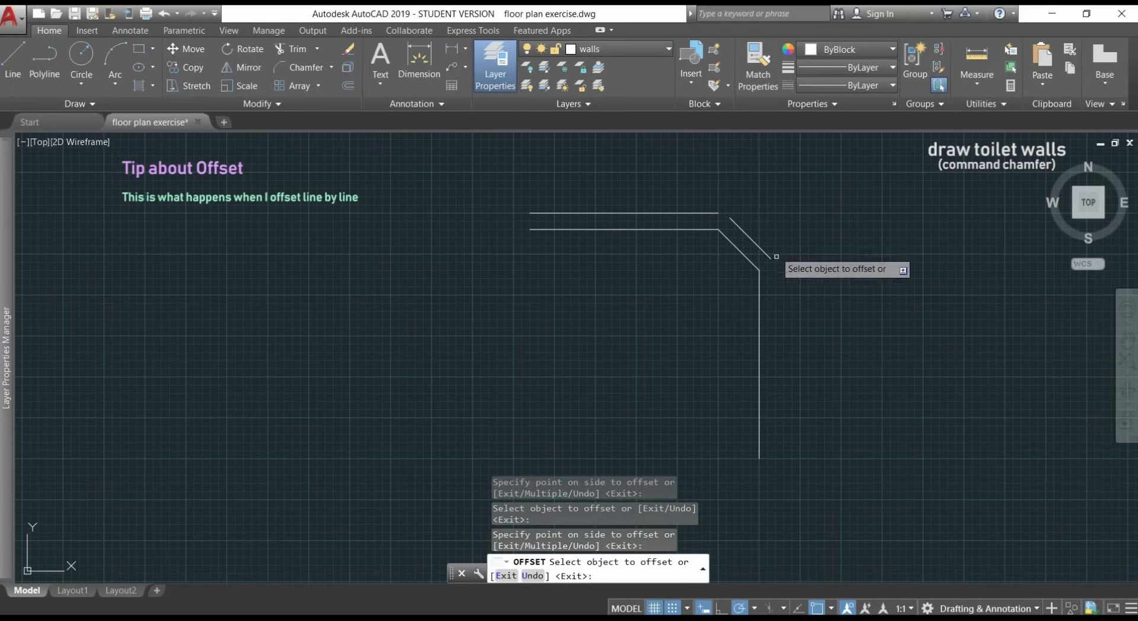
pyautogui.click(760, 298)
pyautogui.click(797, 311)
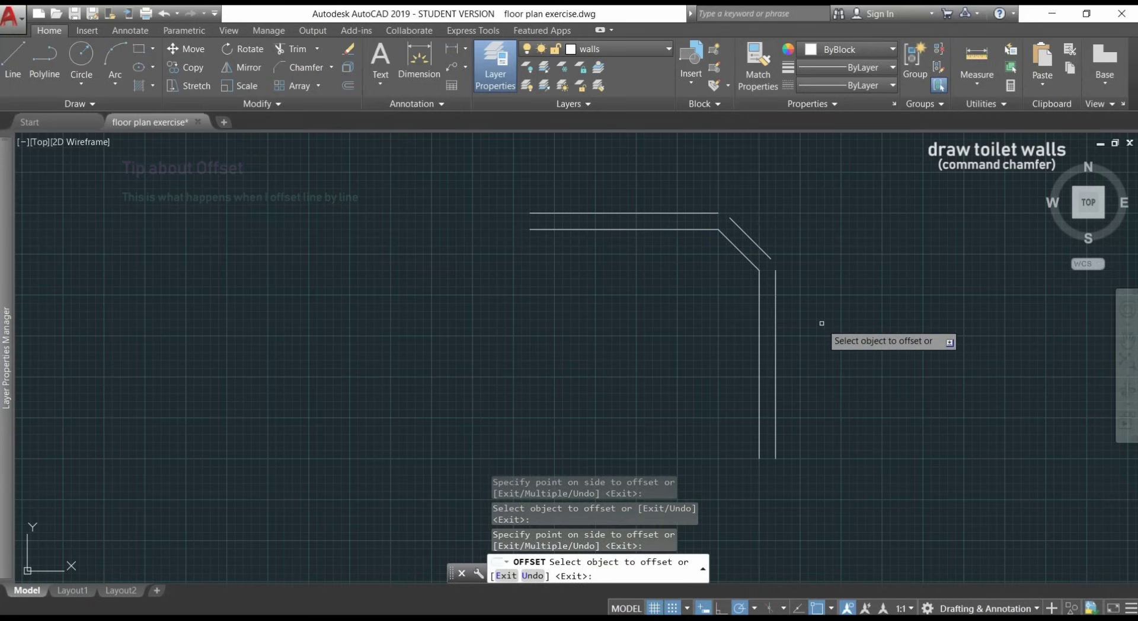
pyautogui.press('Return')
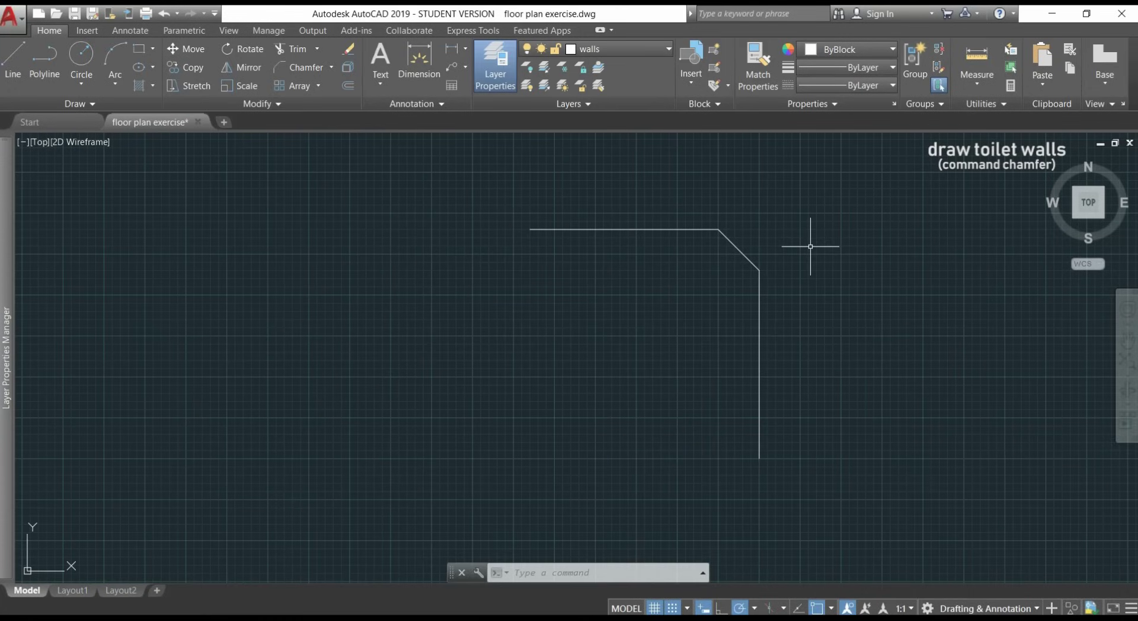
# Step: Join the horizontal, diagonal and vertical lines of the chamfered toilet outline into one object
pyautogui.write('j')
pyautogui.press('Return')
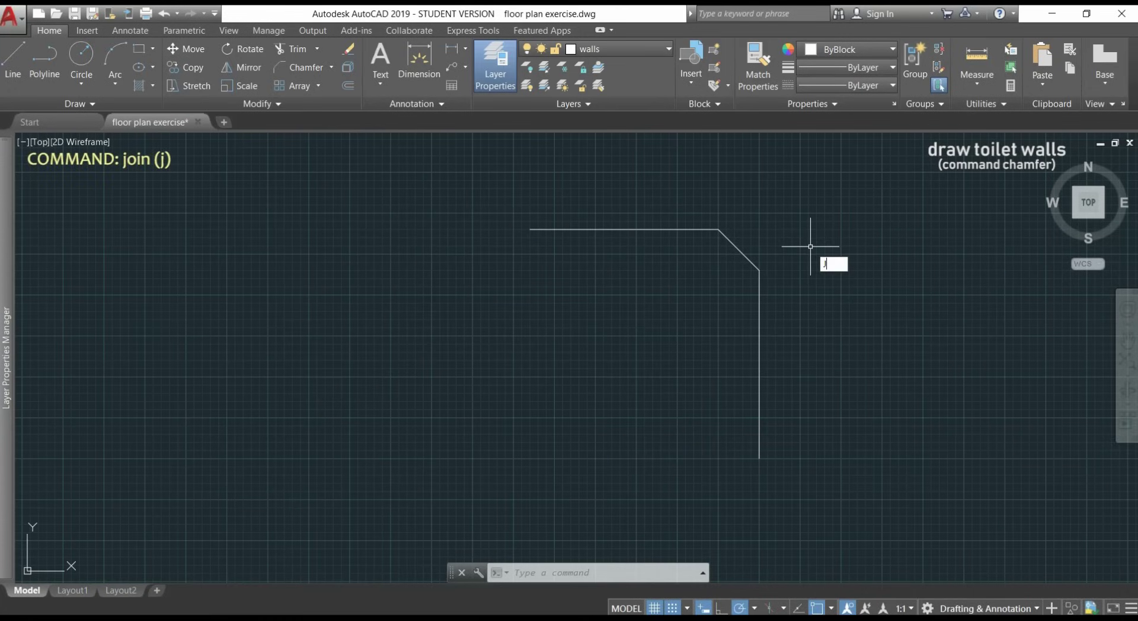
pyautogui.click(801, 328)
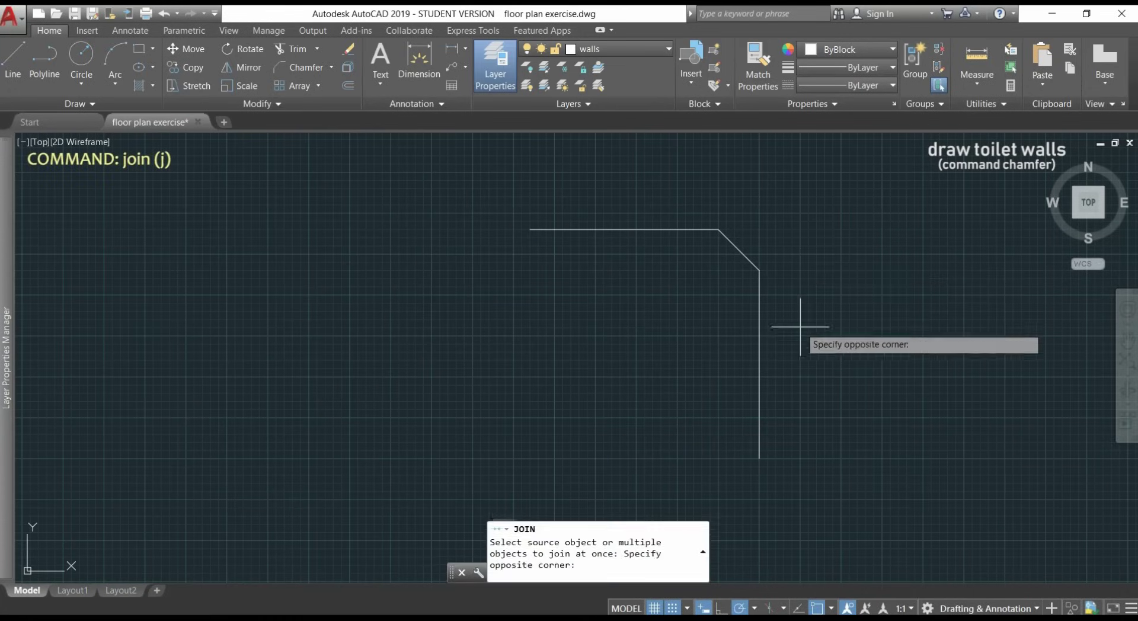
pyautogui.click(646, 189)
pyautogui.press('Return')
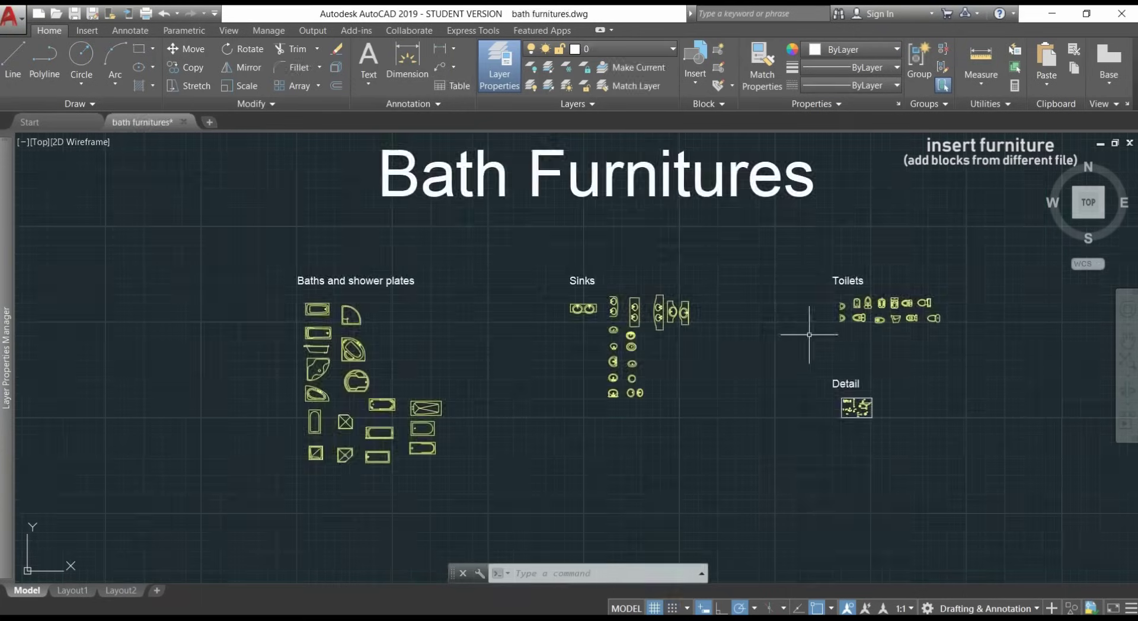
# Step: Look over the toilets in bath furnitures.dwg, then open DesignCenter in floor plan exercise.dwg at that file's blocks
pyautogui.scroll(5, 808, 332)
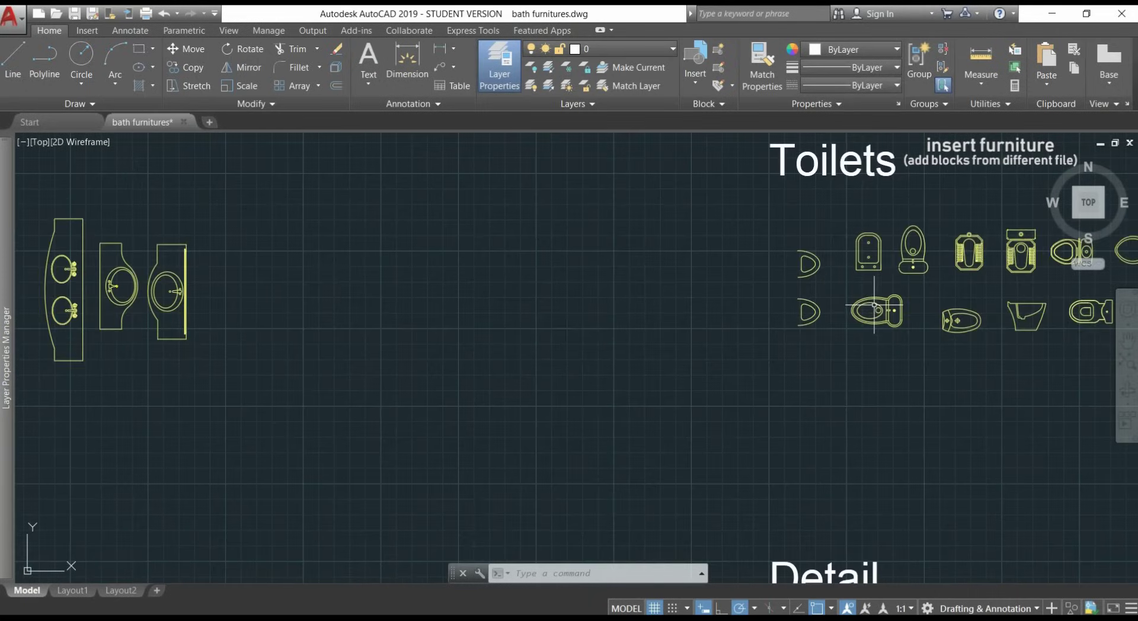
pyautogui.moveTo(941, 286); pyautogui.dragTo(824, 343, button='middle')
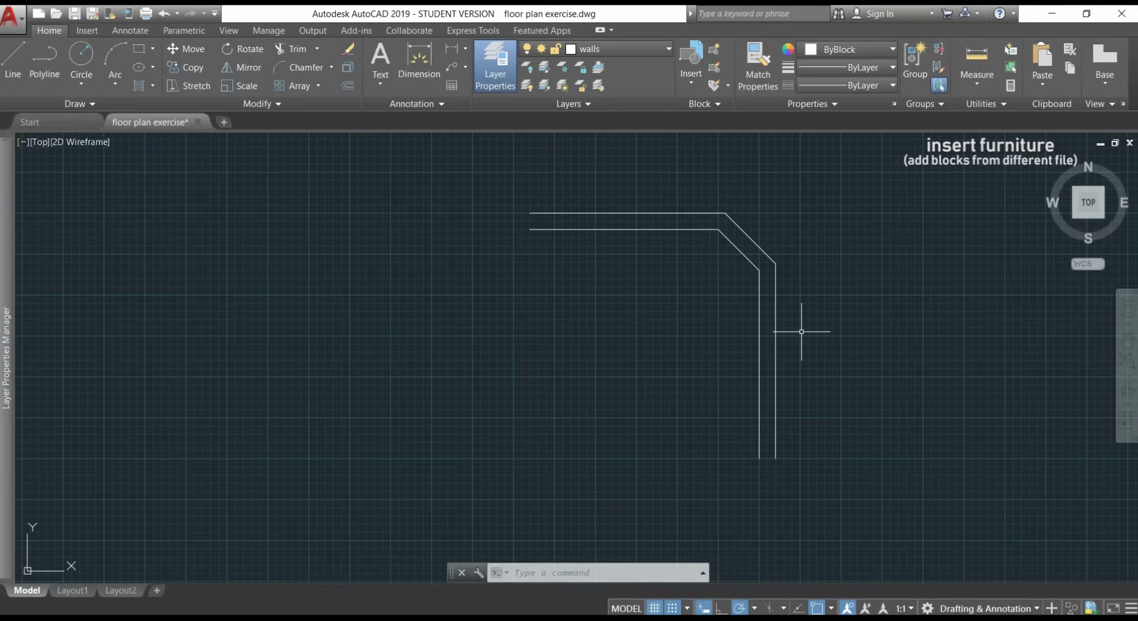
pyautogui.click(239, 27)
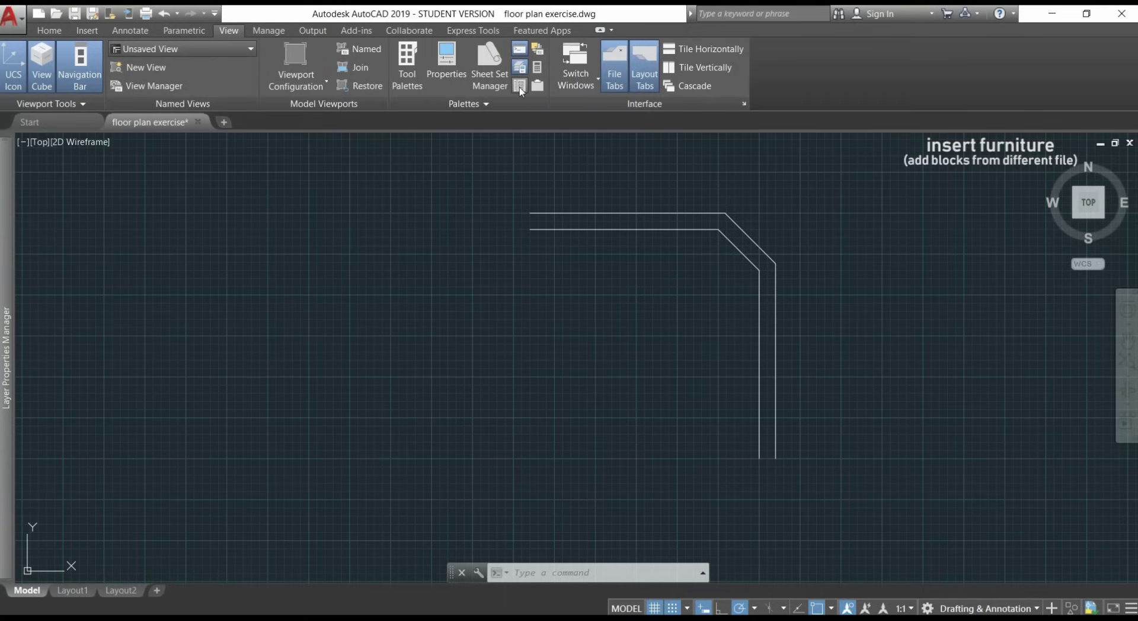
pyautogui.click(520, 87)
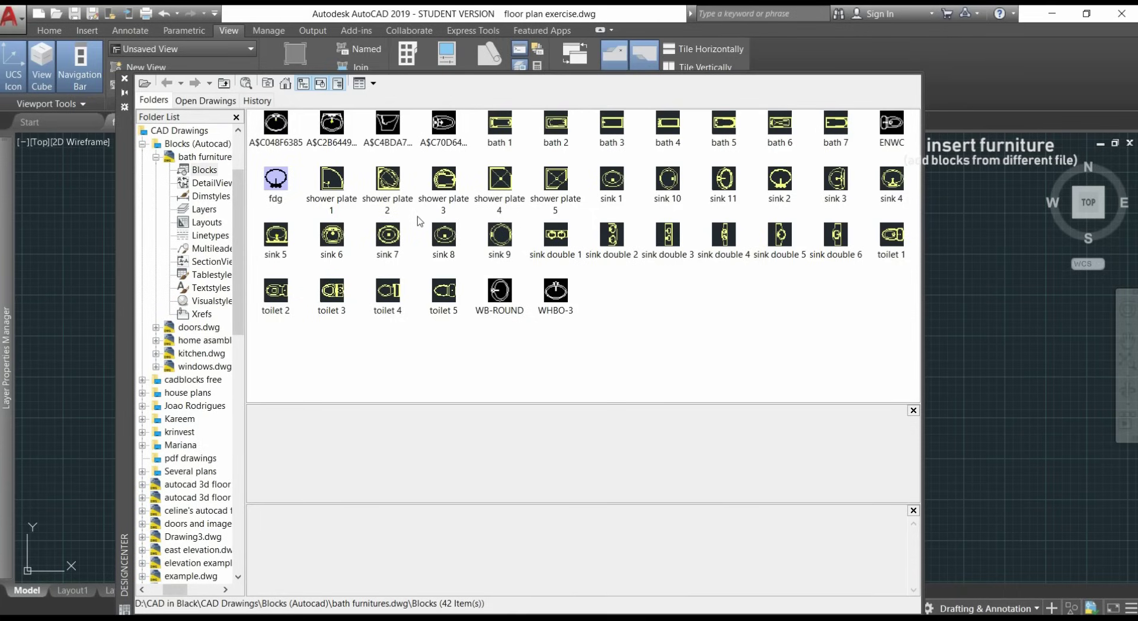
# Step: Insert the toilet 3 block from bath furnitures.dwg at scale 1 and rotation 0, east of the toilet walls
pyautogui.click(334, 294)
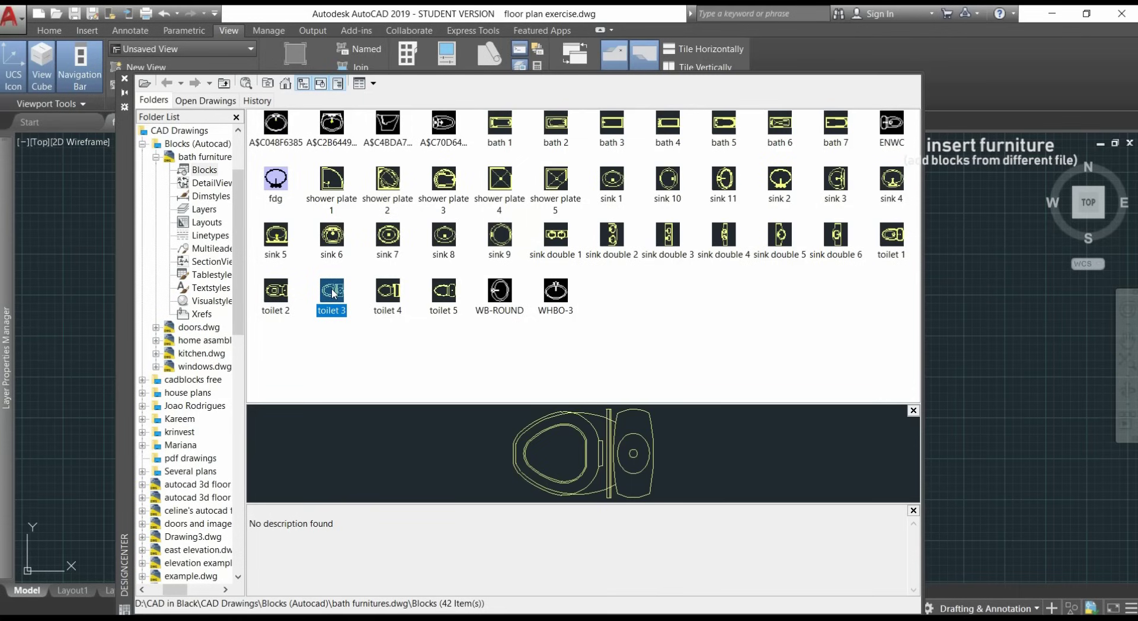
pyautogui.doubleClick(333, 293)
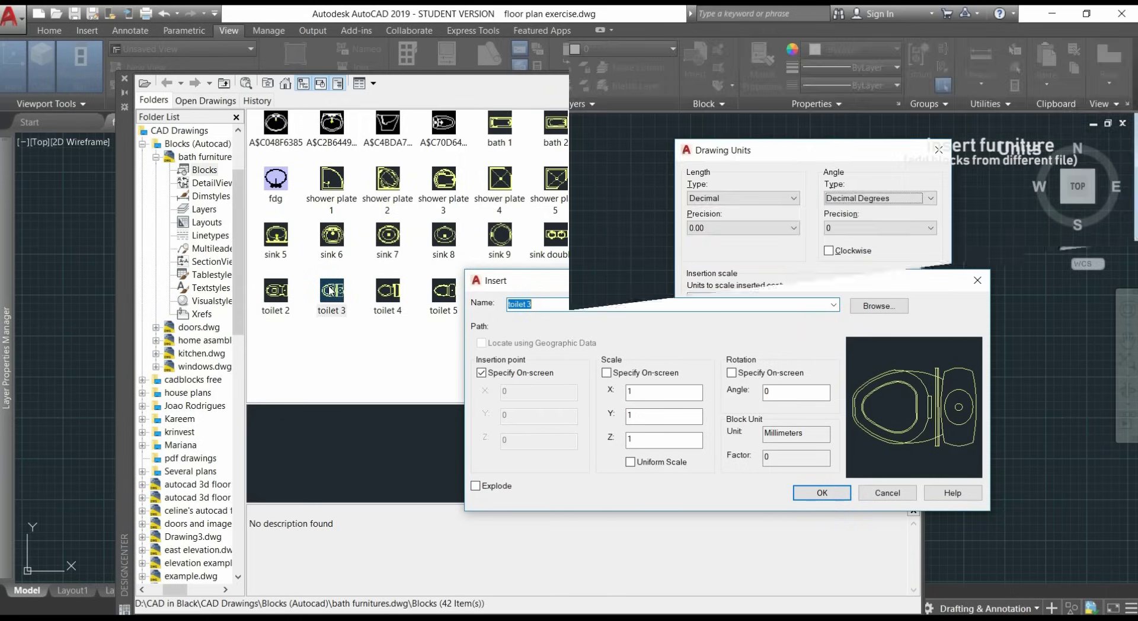
pyautogui.click(794, 299)
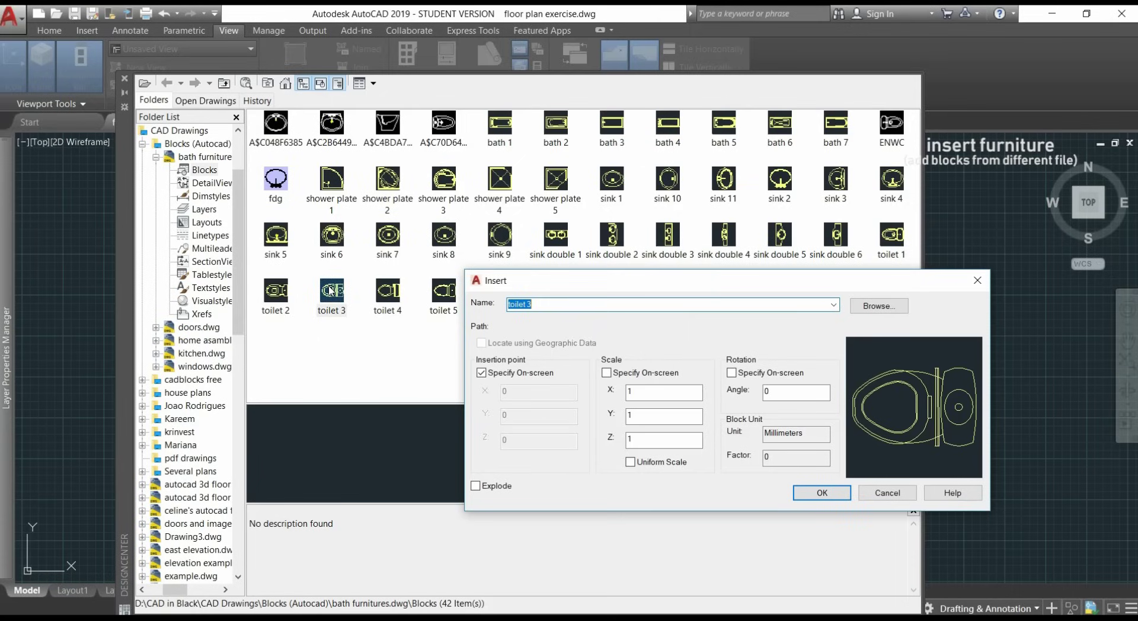
pyautogui.click(813, 500)
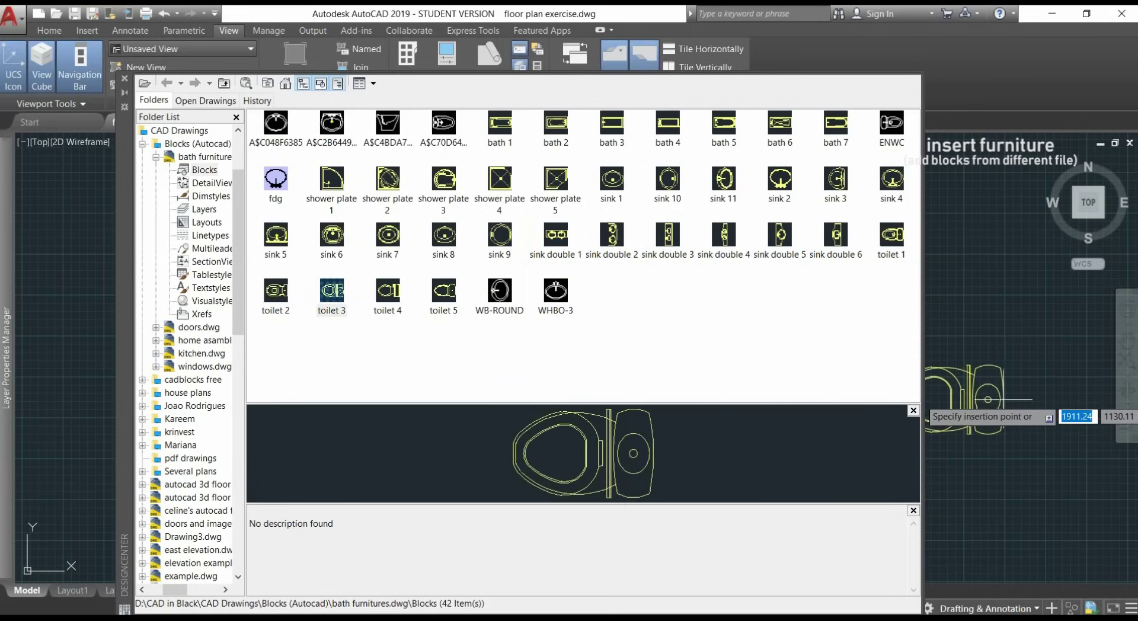
pyautogui.click(1049, 338)
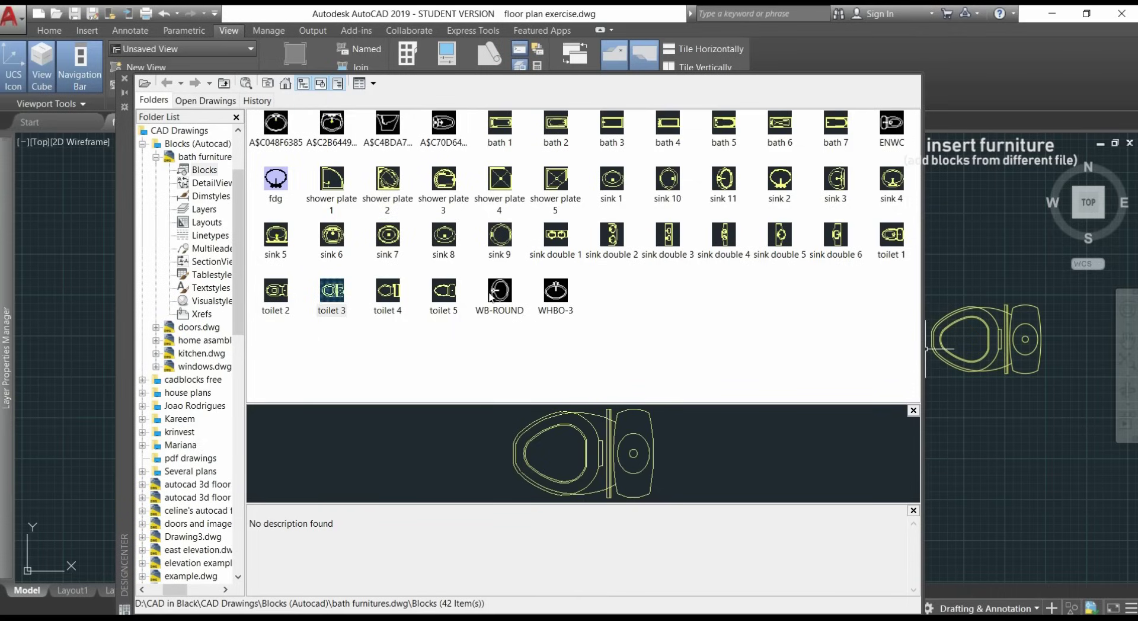
# Step: Insert the sink 8 block at scale 1 and rotation 0 just below the toilet, and close DesignCenter
pyautogui.moveTo(449, 237); pyautogui.dragTo(450, 238)
pyautogui.doubleClick(449, 237)
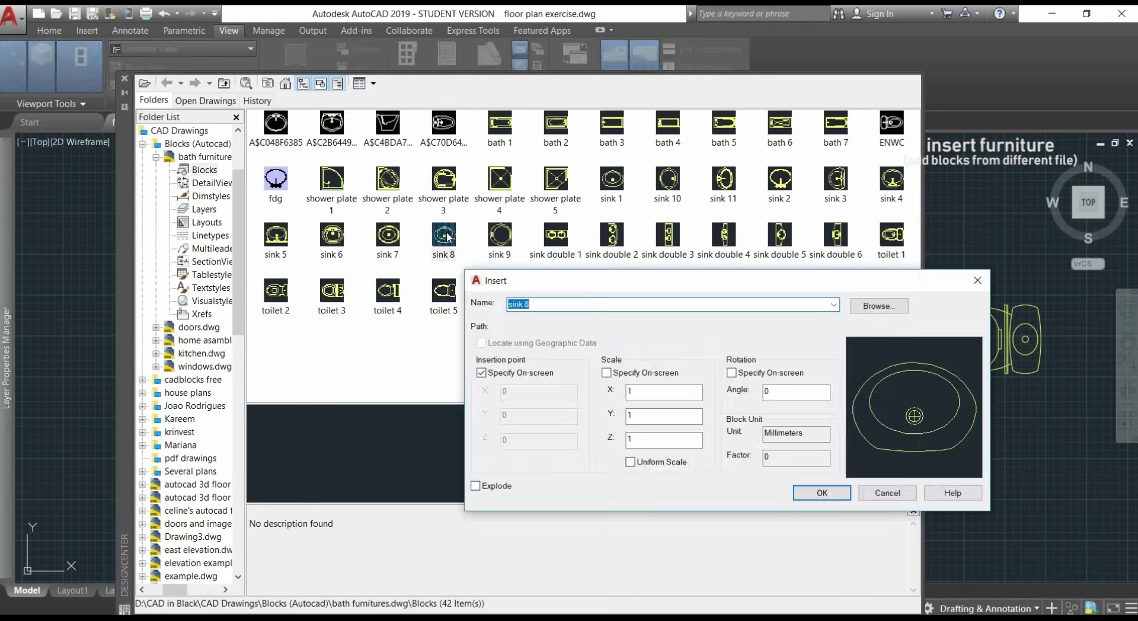
pyautogui.click(822, 494)
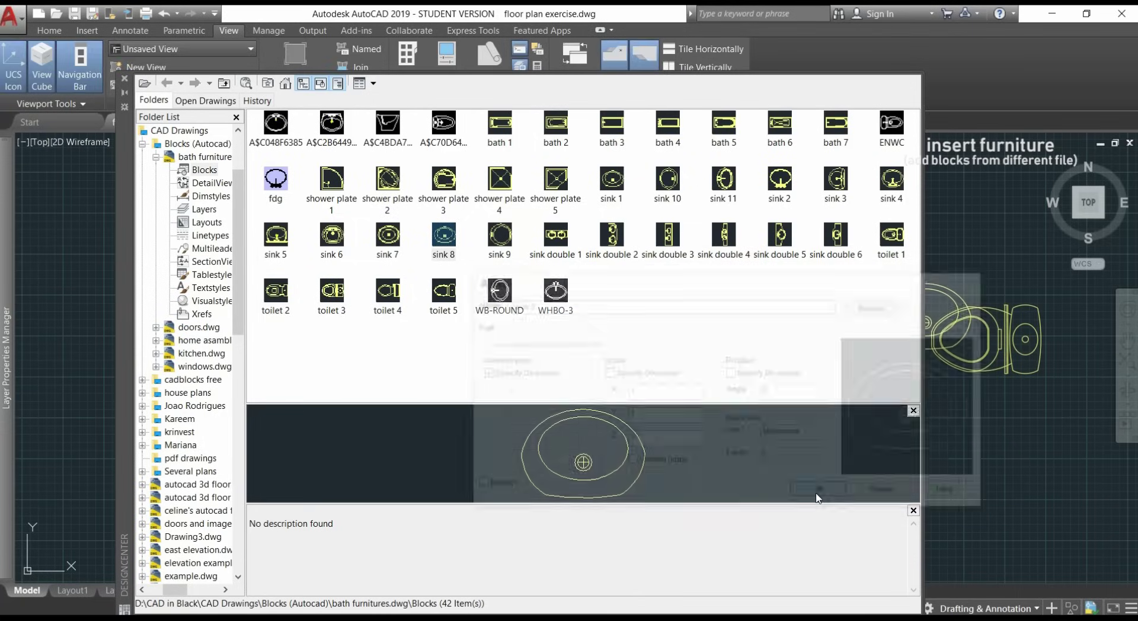
pyautogui.click(997, 453)
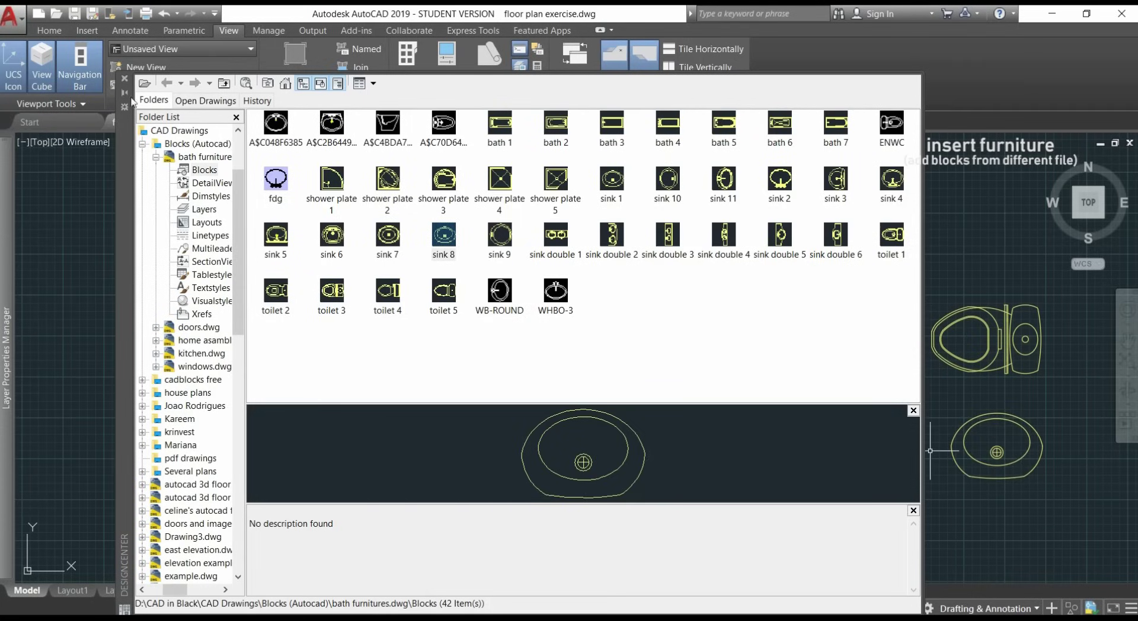
pyautogui.click(125, 79)
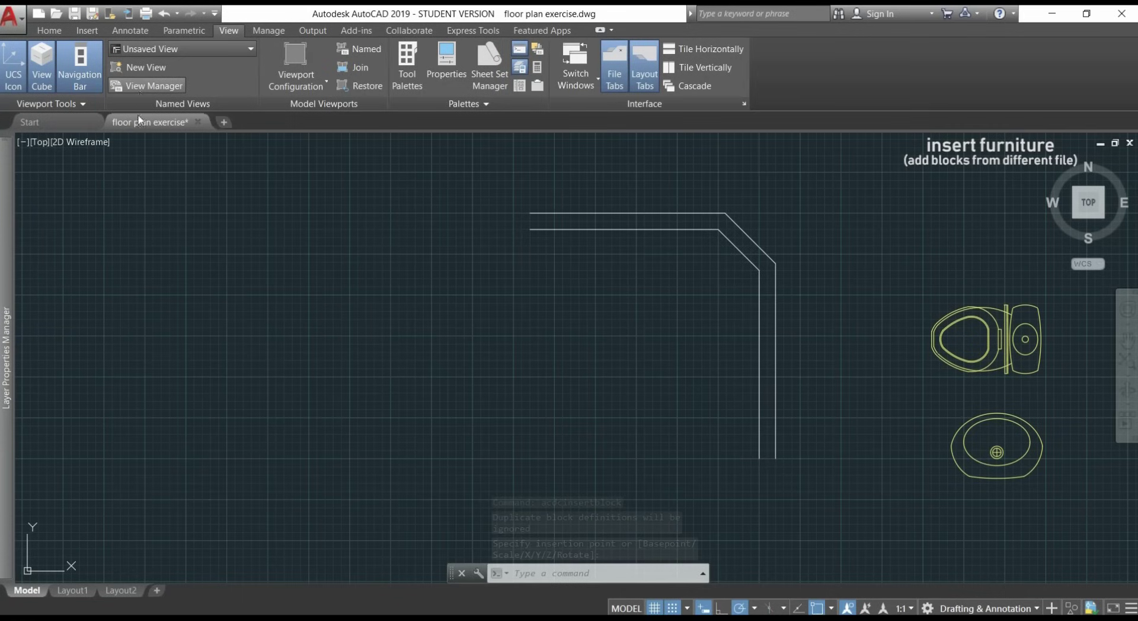
# Step: Move the sink by the middle of its flat edge inside the toilet walls, level with the vertical wall's lower end
pyautogui.moveTo(862, 412); pyautogui.dragTo(803, 414, button='middle')
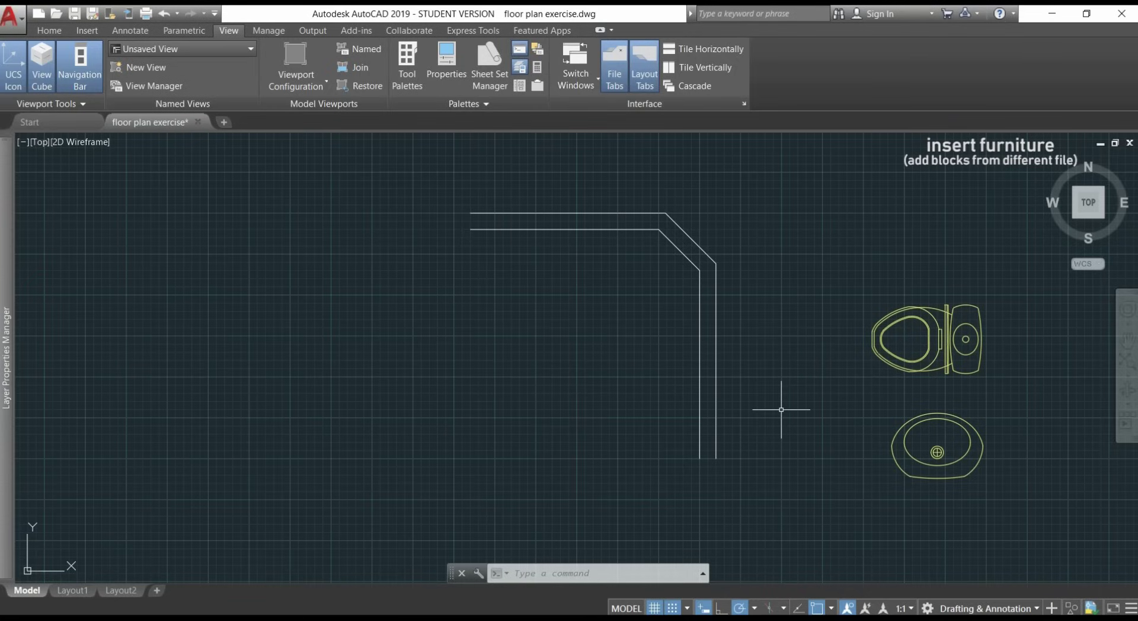
pyautogui.write('M')
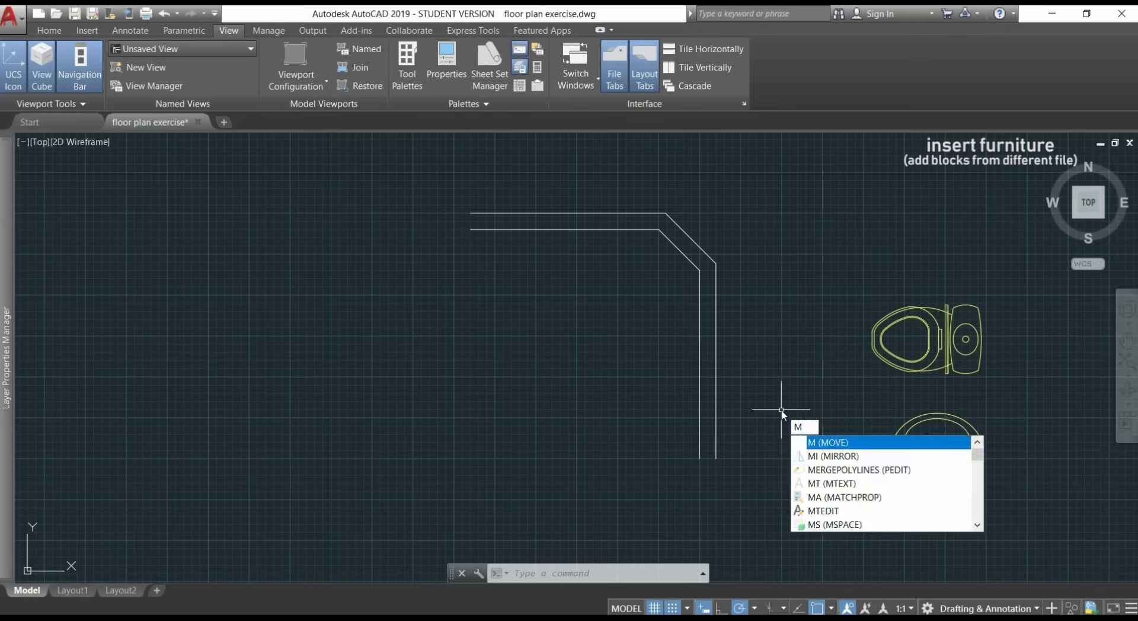
pyautogui.press('Return')
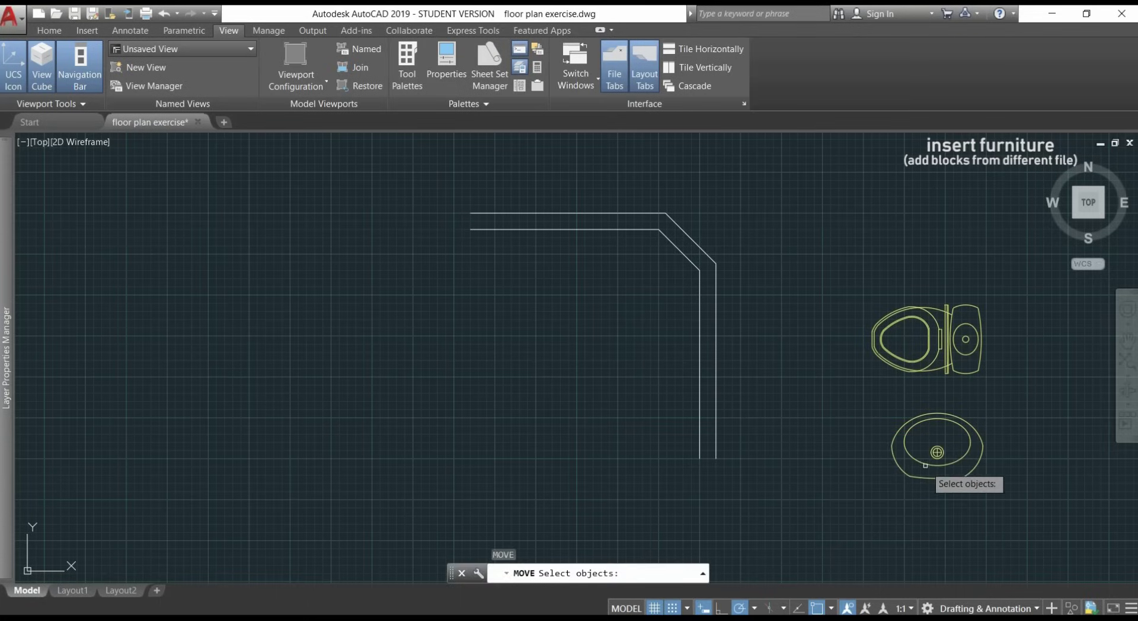
pyautogui.click(946, 478)
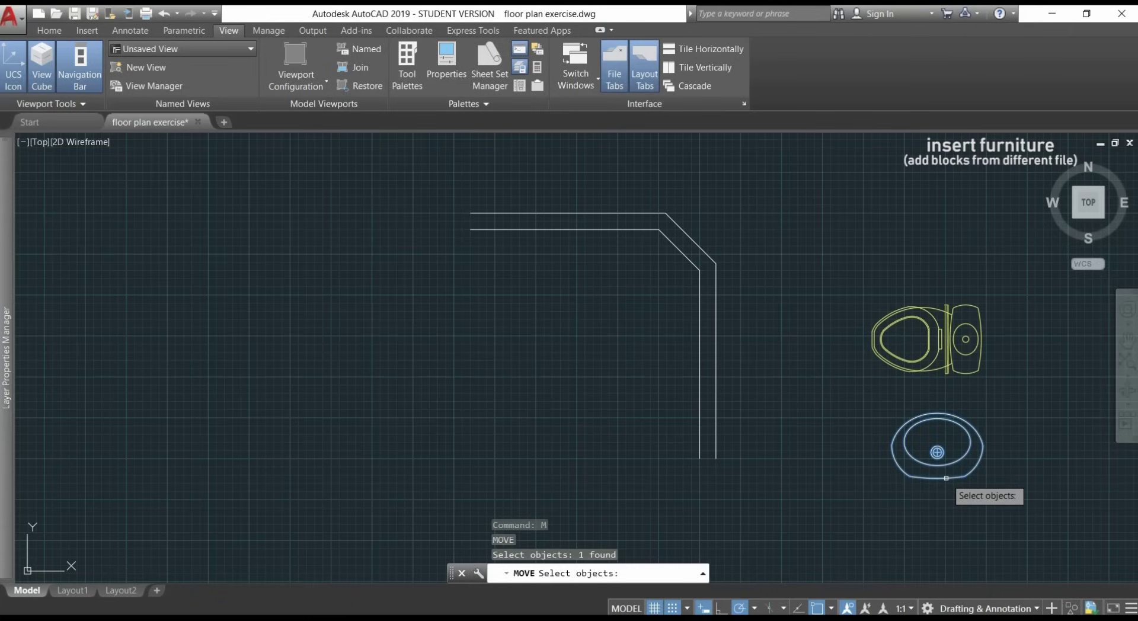
pyautogui.press('Return')
pyautogui.click(937, 452)
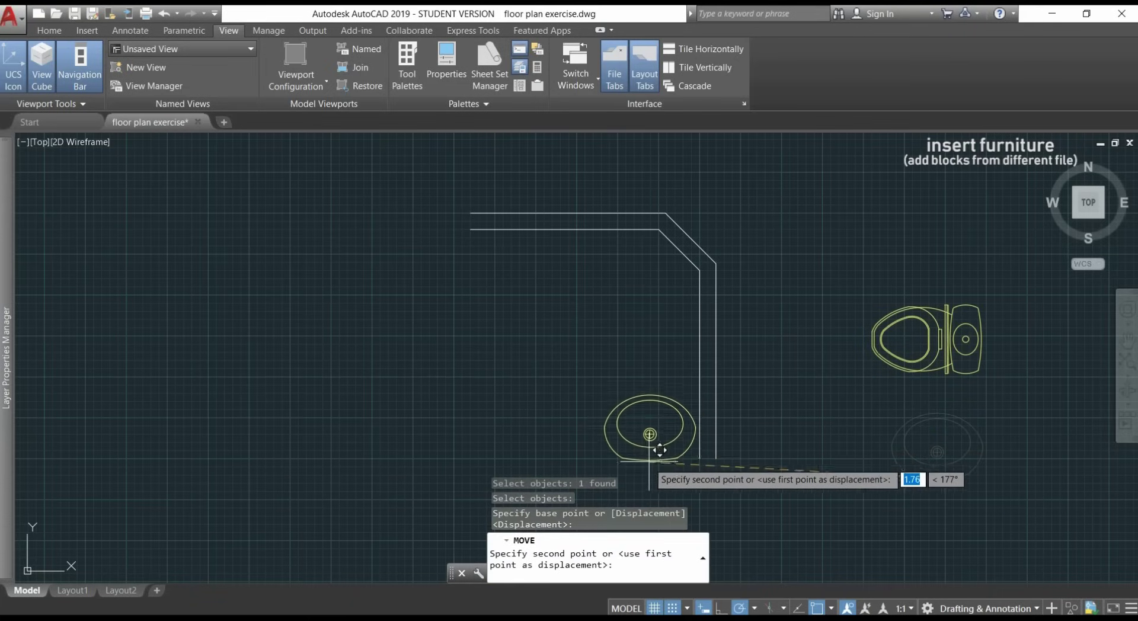
pyautogui.moveTo(631, 431); pyautogui.dragTo(455, 371, button='middle')
pyautogui.scroll(4, 454, 371)
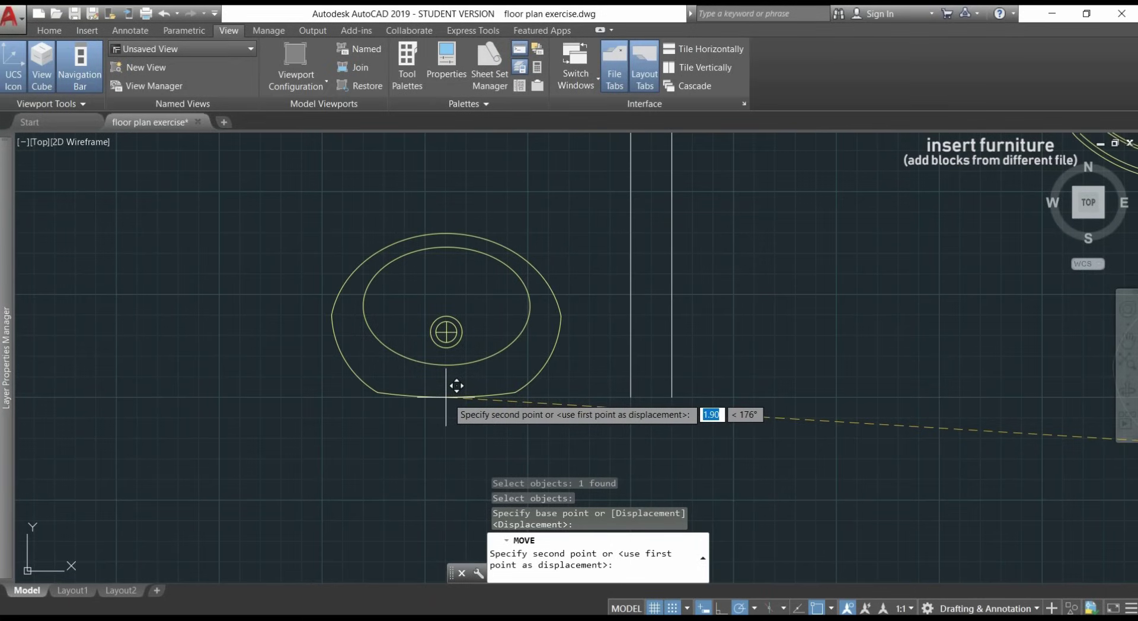
pyautogui.click(447, 397)
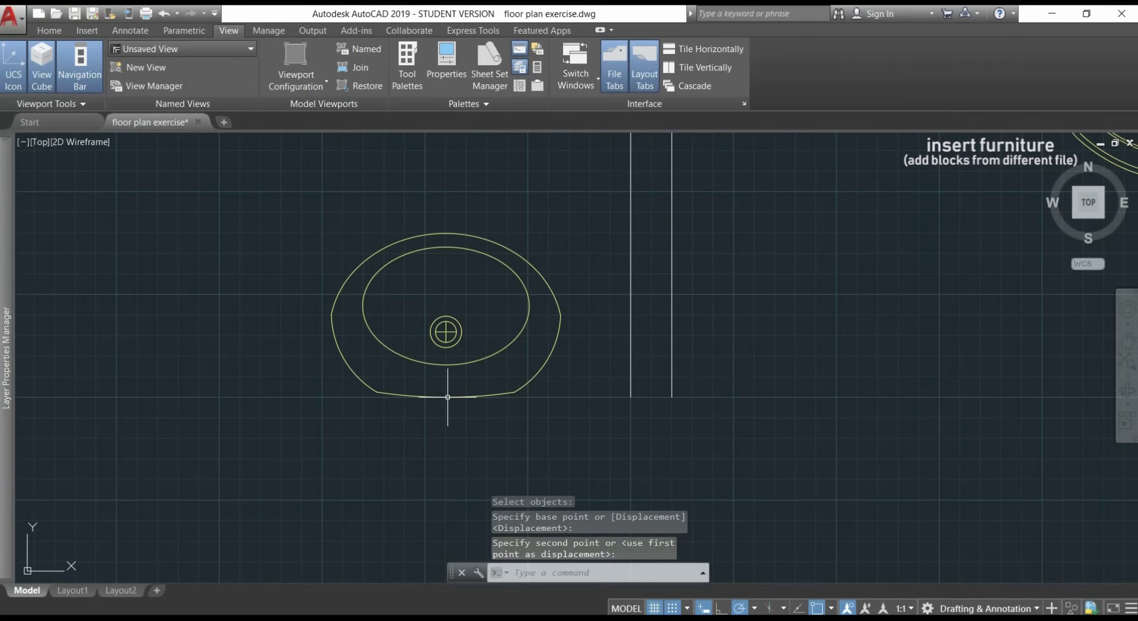
pyautogui.scroll(-4, 448, 397)
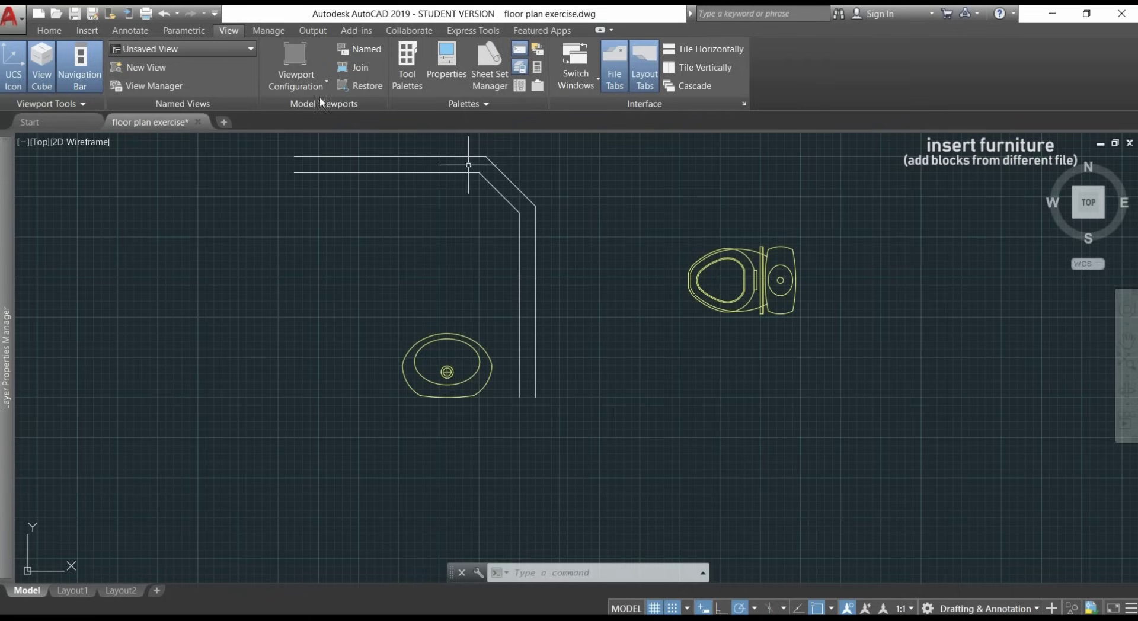
pyautogui.click(53, 32)
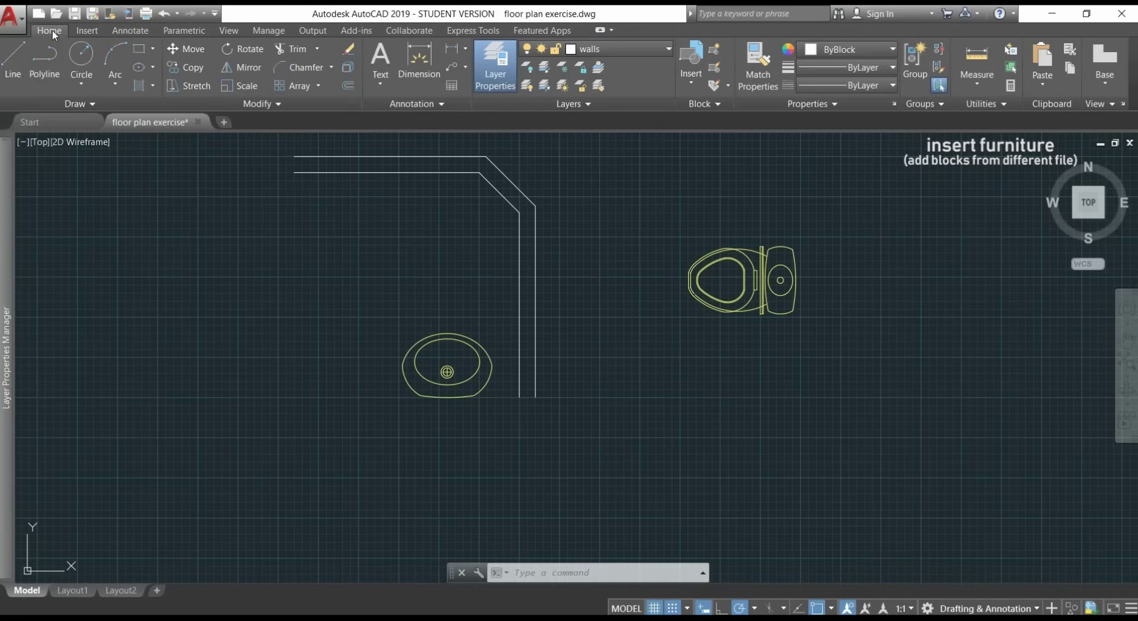
# Step: Rotate the toilet 270° about the midpoint of its tank's back edge so the tank points down
pyautogui.click(254, 58)
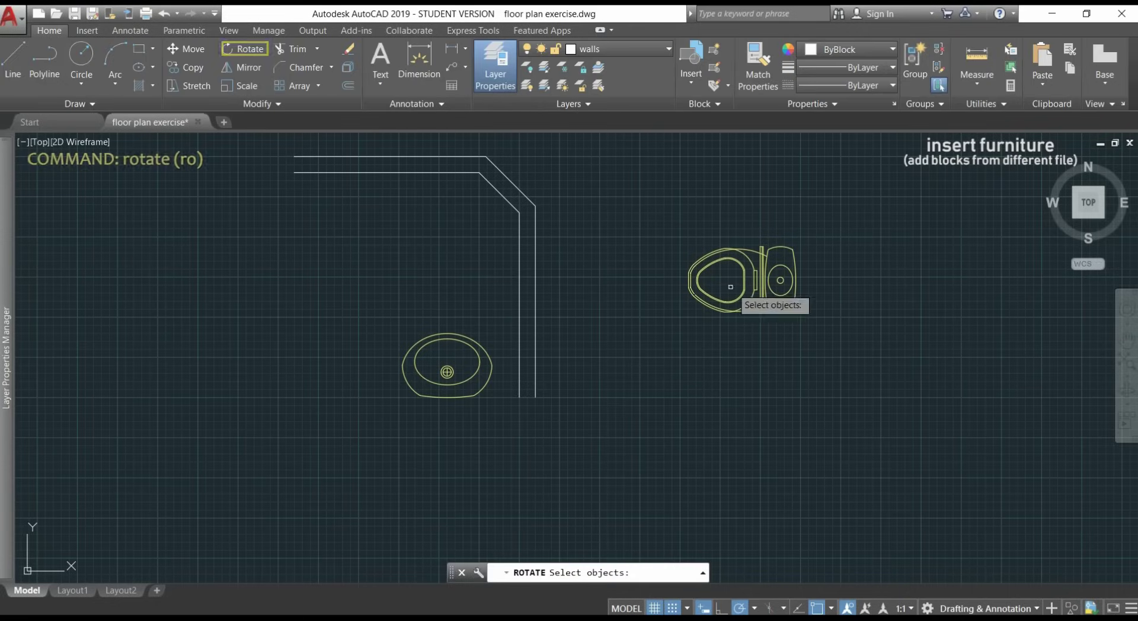
pyautogui.click(764, 311)
pyautogui.press('Return')
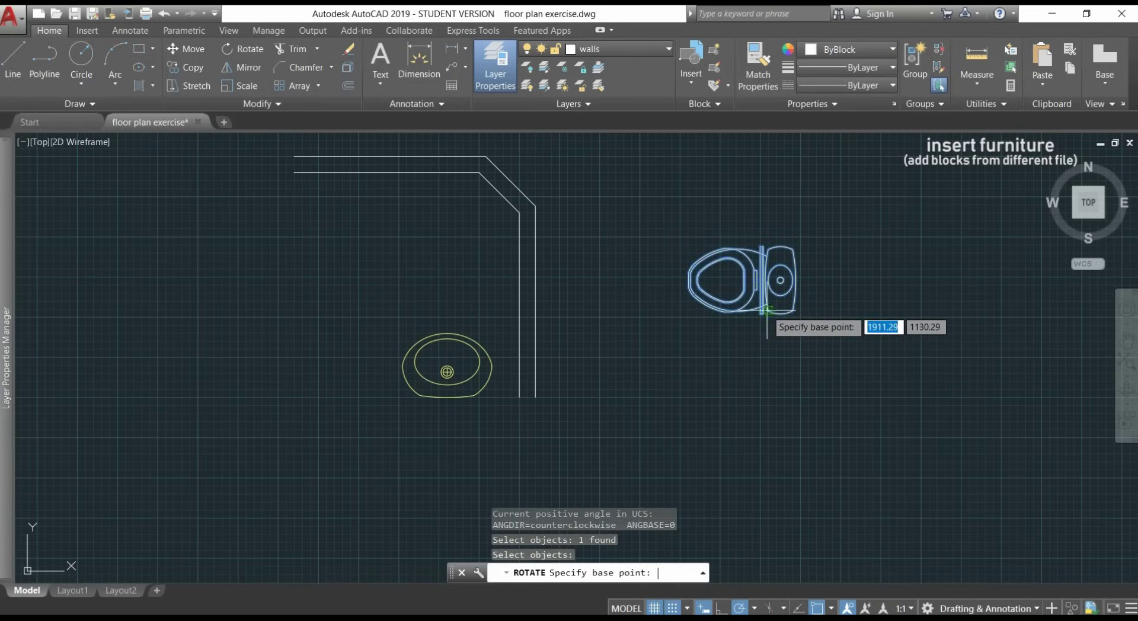
pyautogui.scroll(4, 768, 309)
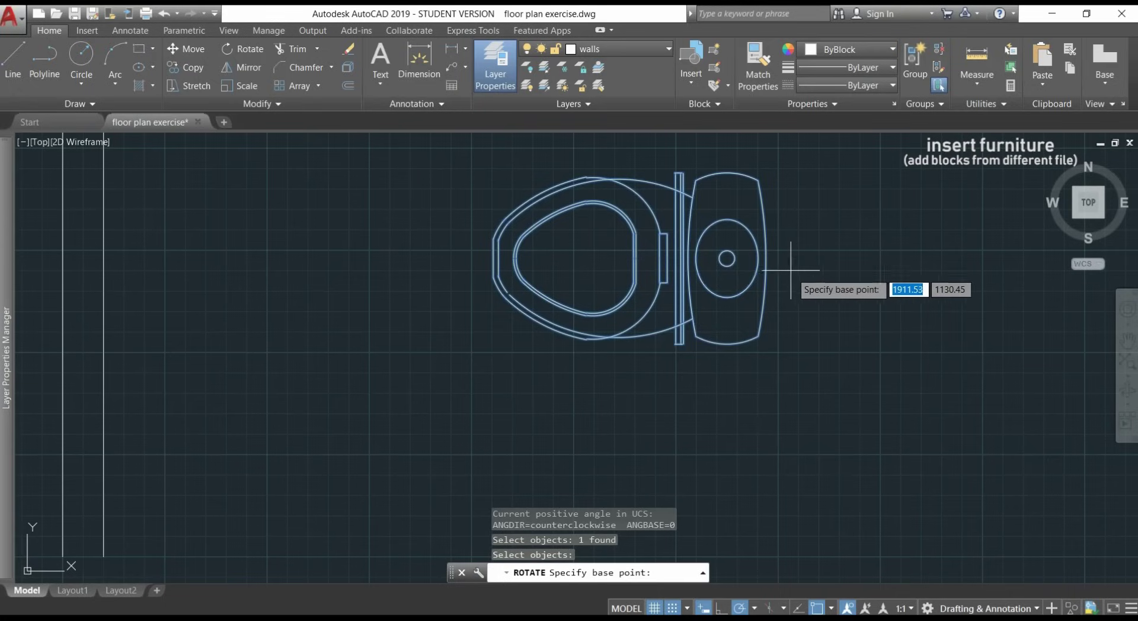
pyautogui.click(766, 259)
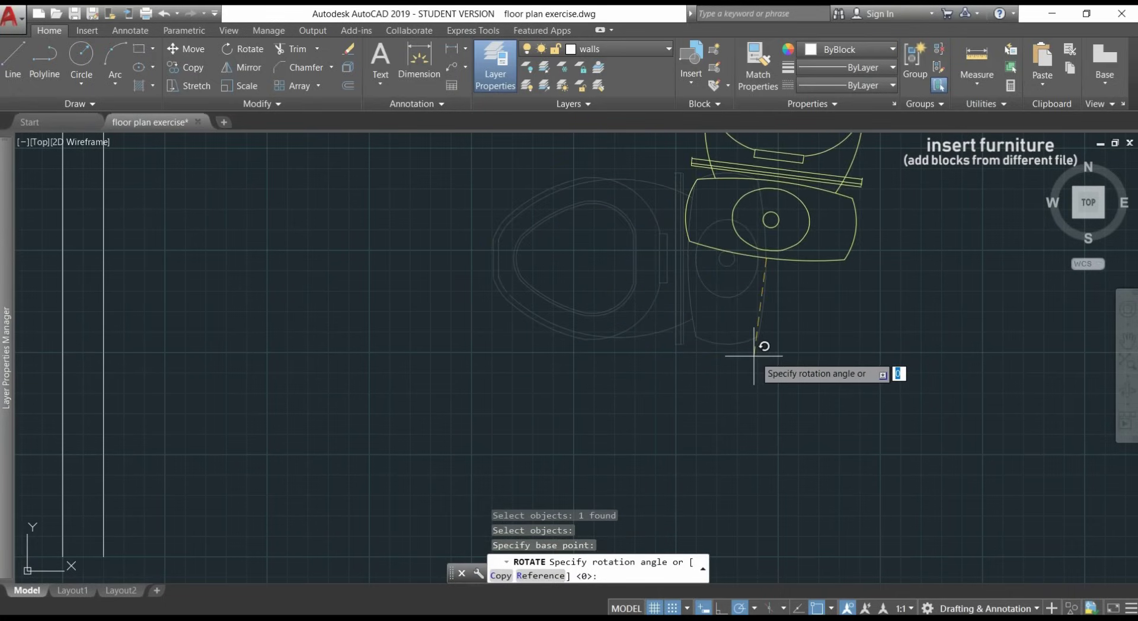
pyautogui.scroll(-6, 755, 355)
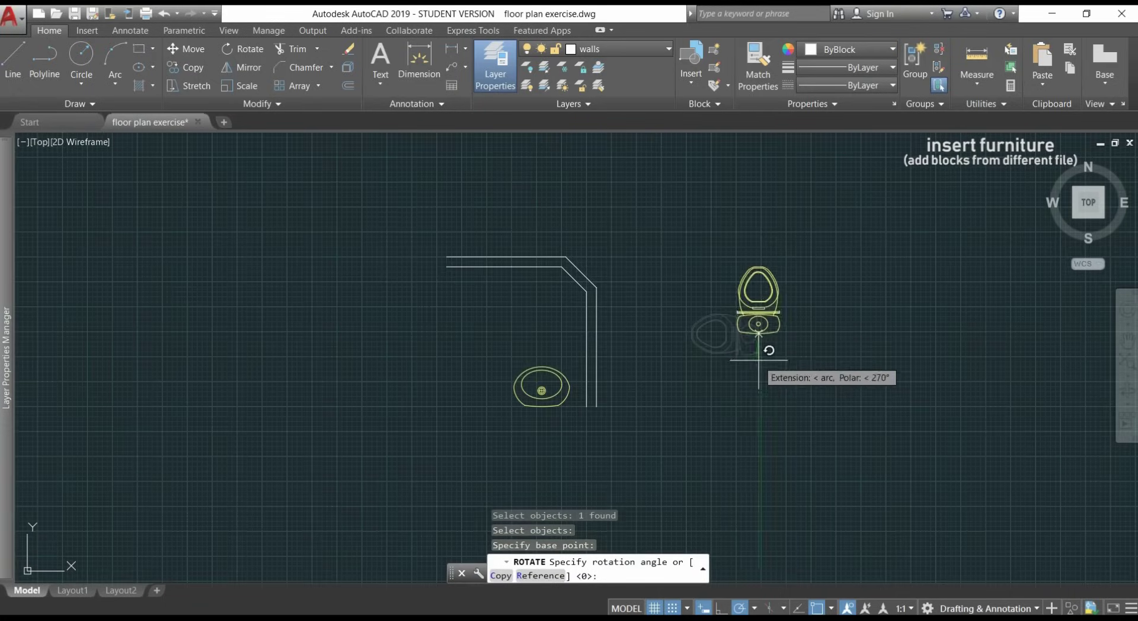
pyautogui.click(759, 361)
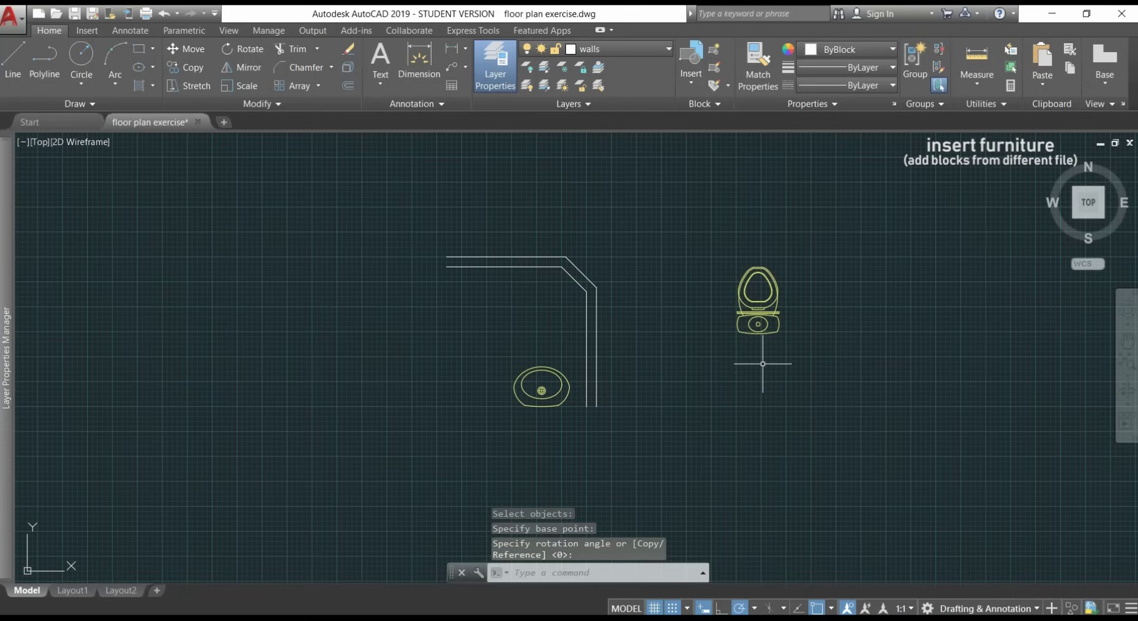
# Step: Move the toilet by its tank's back midpoint to the left of the sink, aligning its back edge with the sink's
pyautogui.write('m')
pyautogui.press('Return')
pyautogui.click(773, 327)
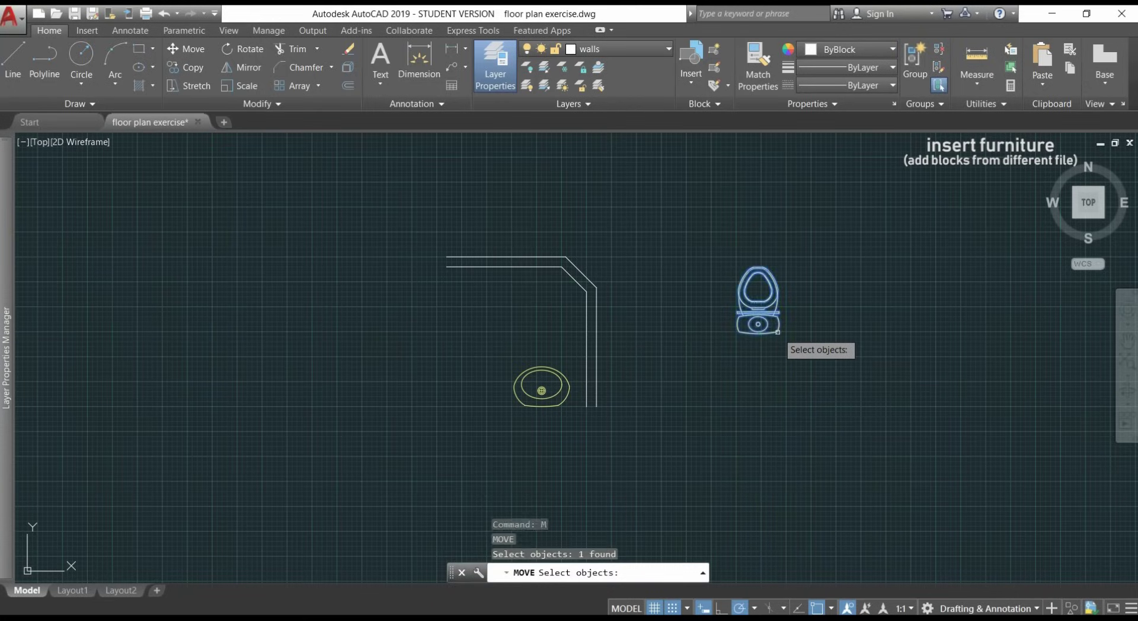
pyautogui.press('Return')
pyautogui.scroll(6, 760, 335)
pyautogui.click(758, 333)
pyautogui.scroll(-4, 743, 313)
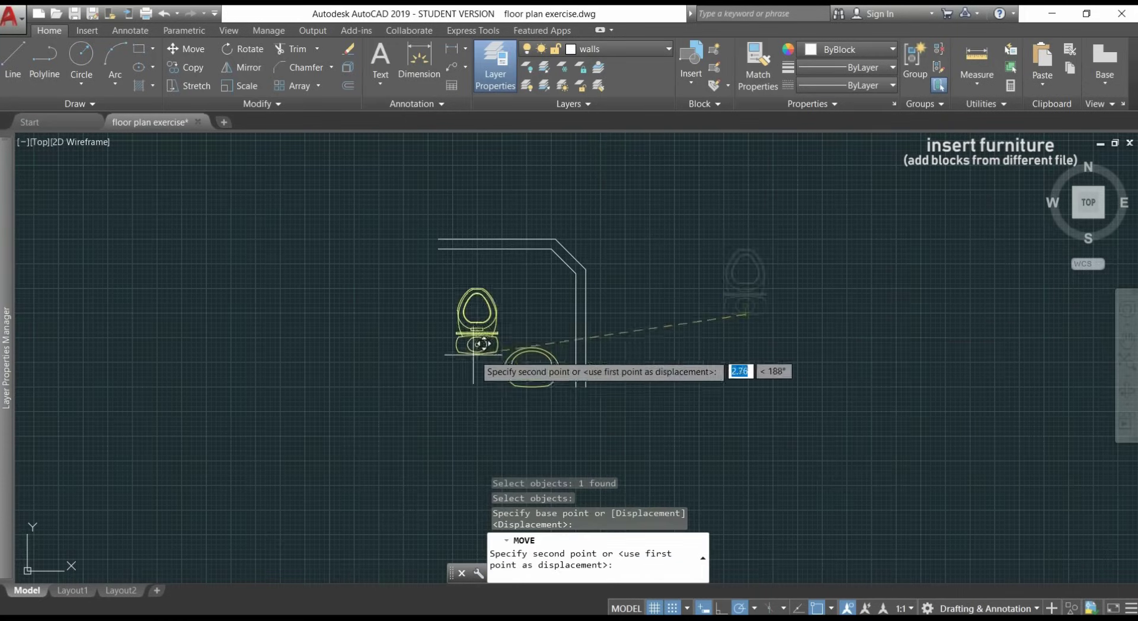
pyautogui.scroll(2, 479, 385)
pyautogui.moveTo(479, 386); pyautogui.dragTo(554, 366, button='middle')
pyautogui.scroll(-1, 554, 365)
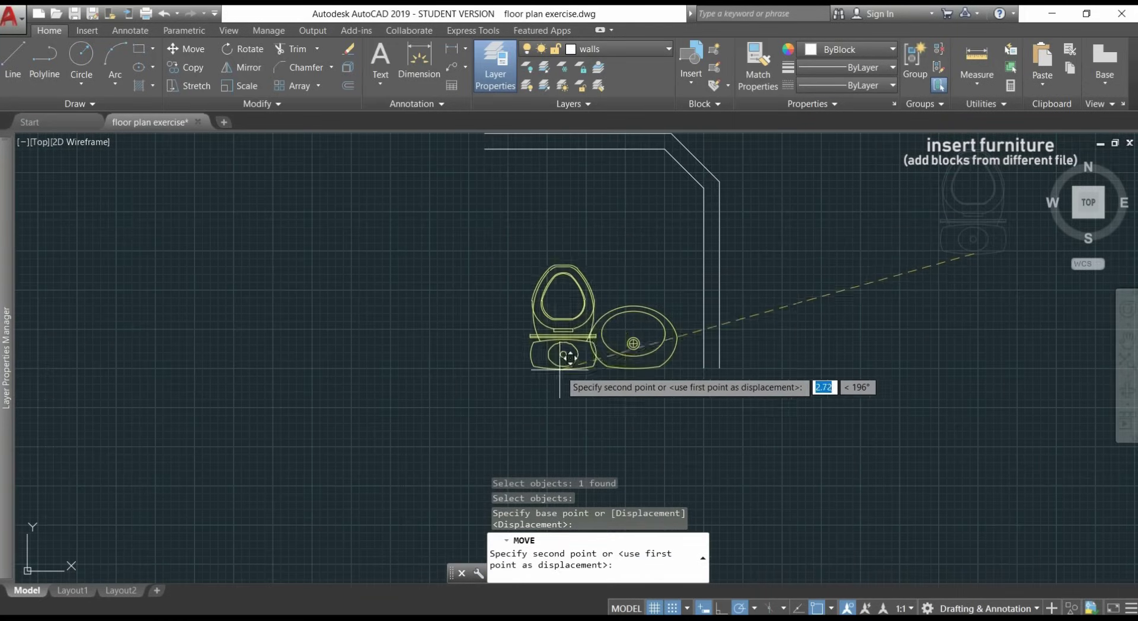
pyautogui.scroll(2, 556, 366)
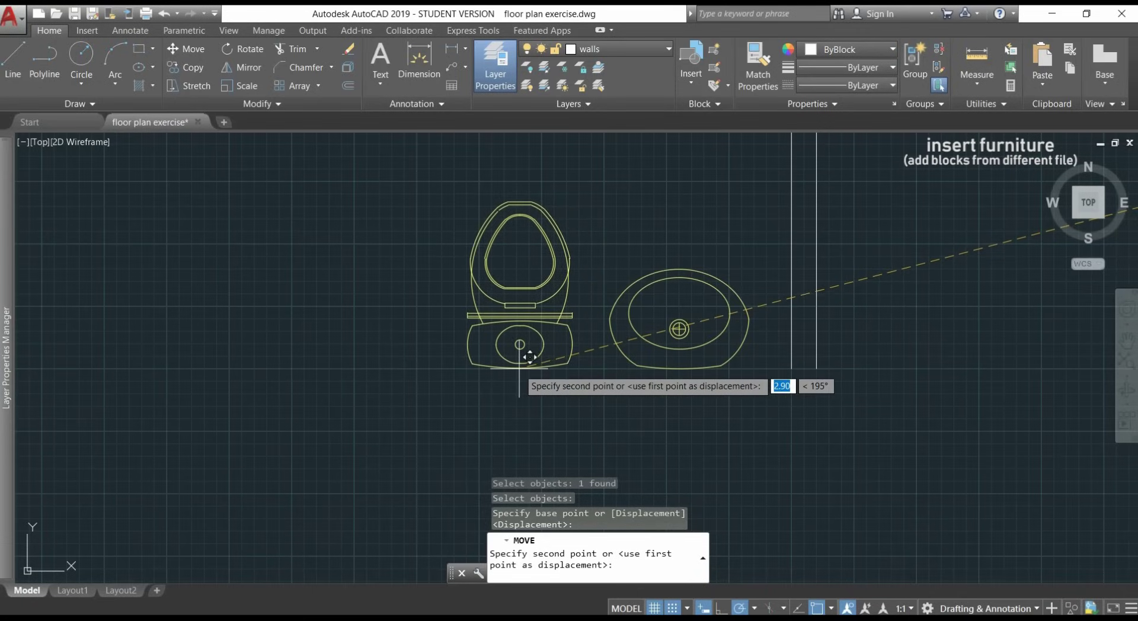
pyautogui.click(509, 345)
pyautogui.scroll(-2, 509, 346)
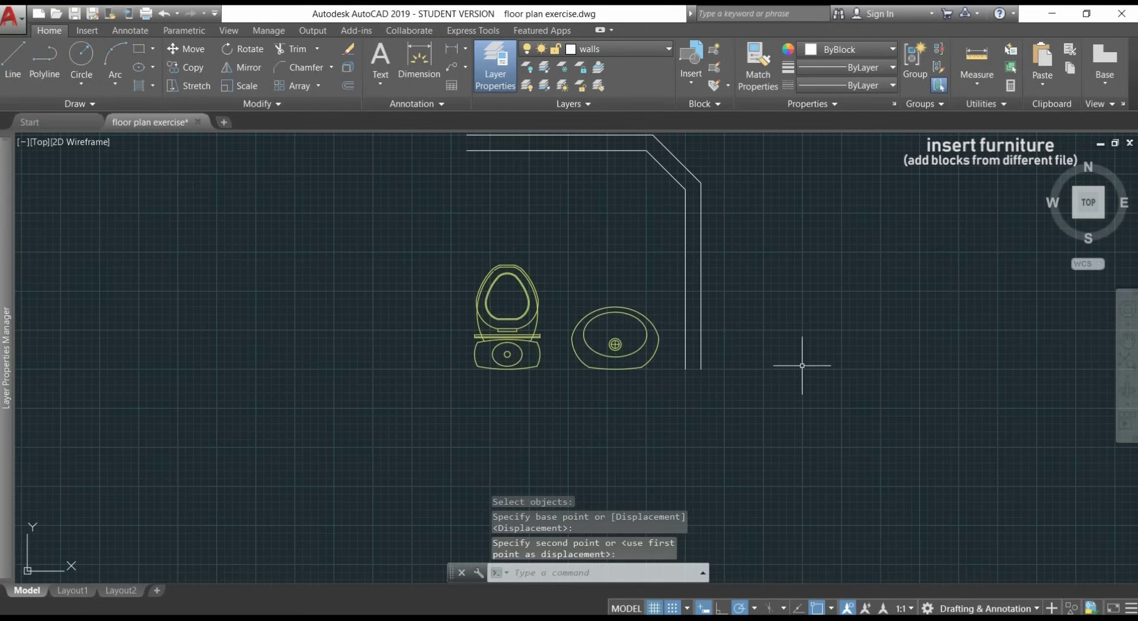
pyautogui.moveTo(846, 319); pyautogui.dragTo(821, 342, button='middle')
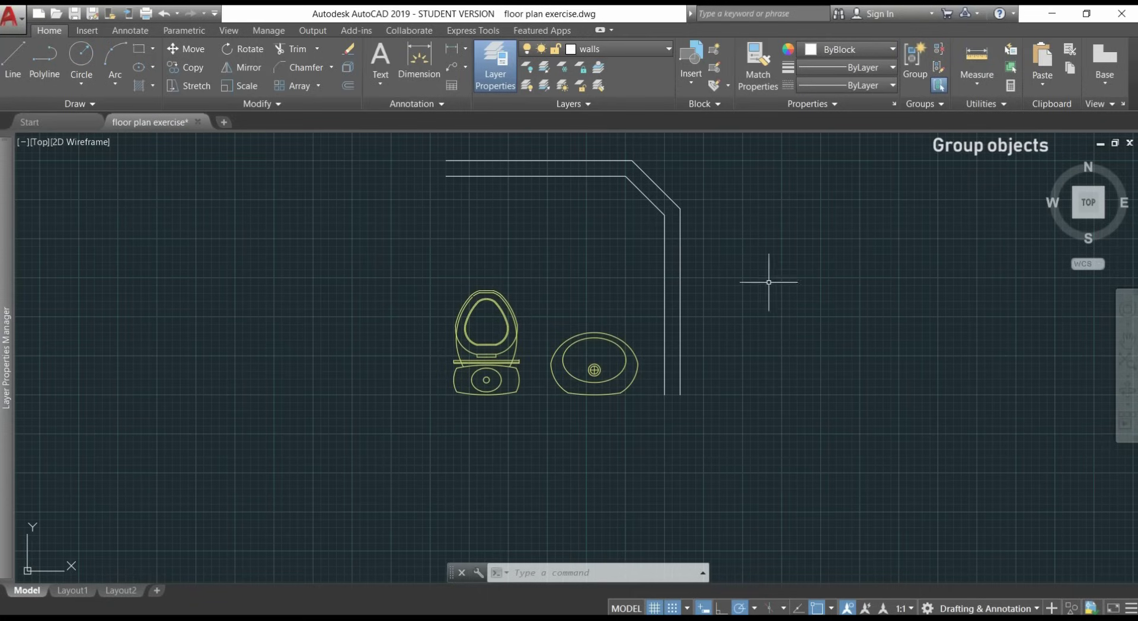
# Step: Insert the "door standard" block at the left end of the inner horizontal wall line
pyautogui.click(689, 77)
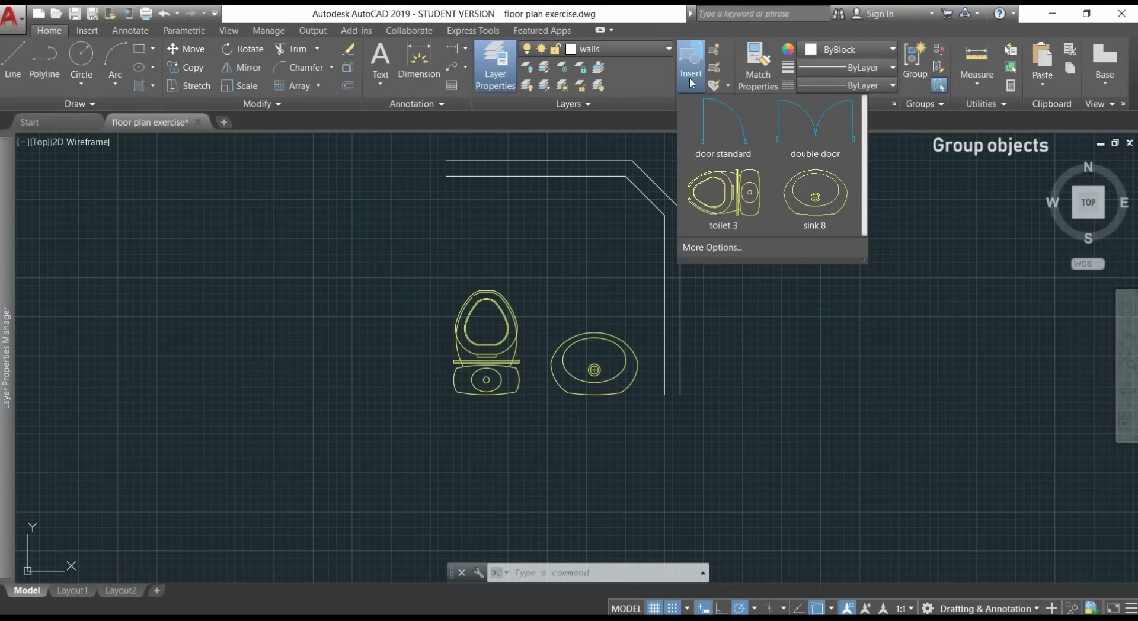
pyautogui.click(721, 140)
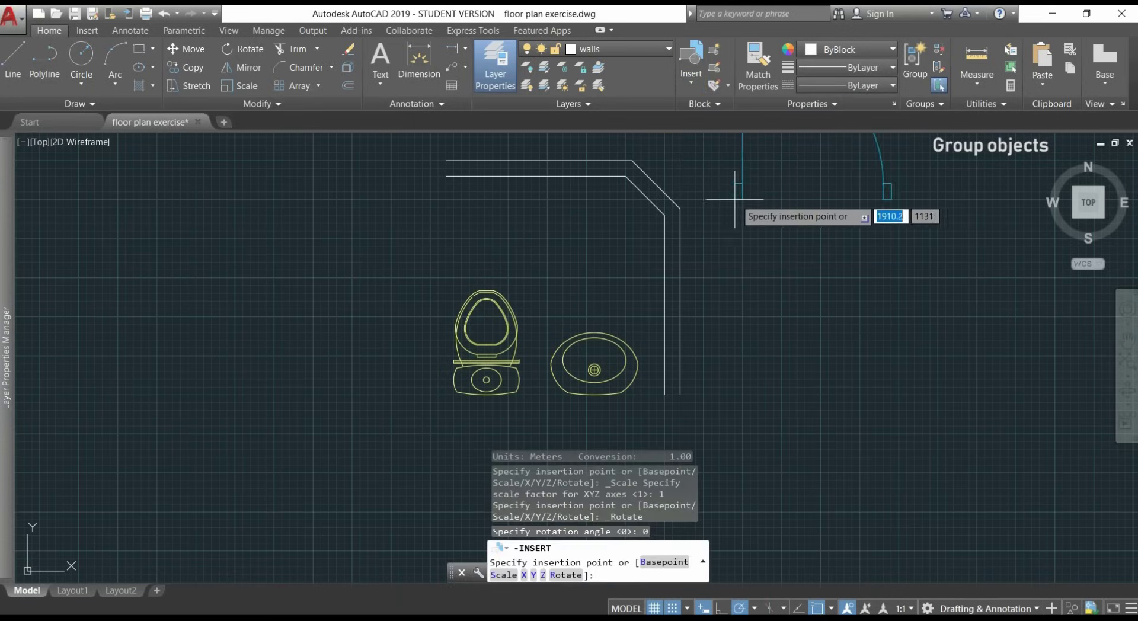
pyautogui.moveTo(532, 175); pyautogui.dragTo(620, 283, button='middle')
pyautogui.scroll(4, 621, 283)
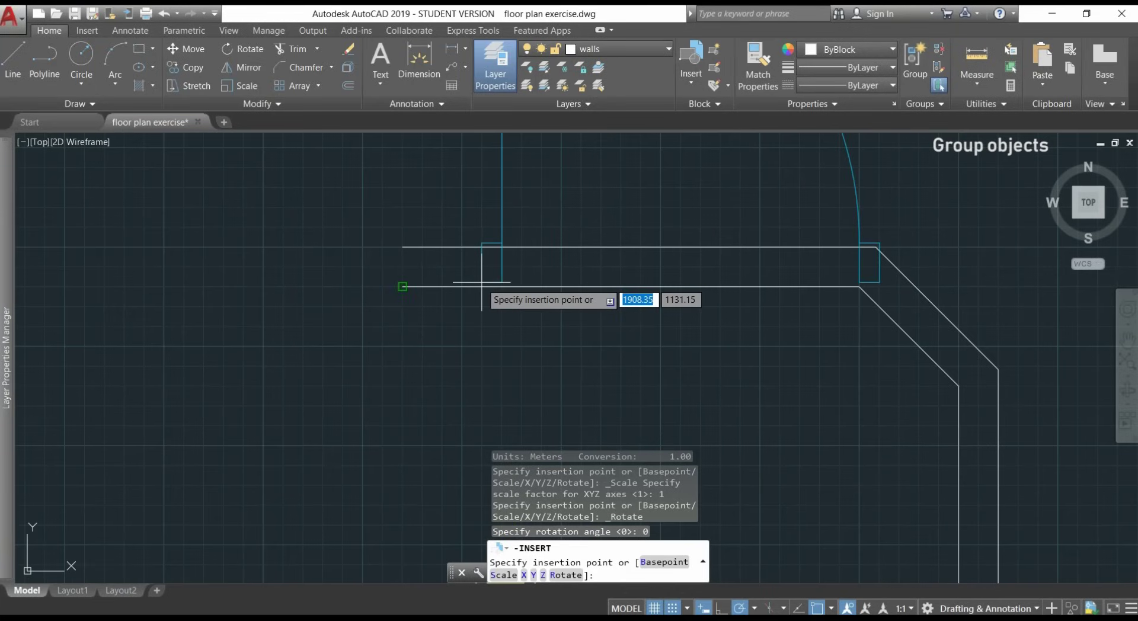
pyautogui.scroll(4, 465, 275)
pyautogui.moveTo(460, 271); pyautogui.dragTo(492, 296, button='middle')
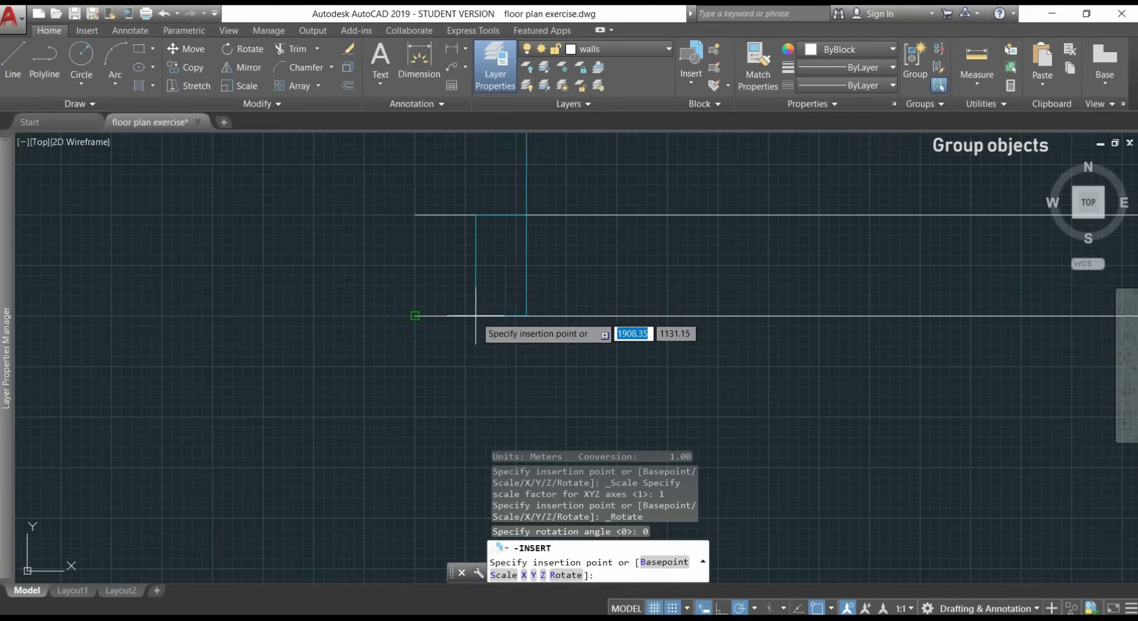
pyautogui.click(415, 315)
pyautogui.scroll(-2, 344, 214)
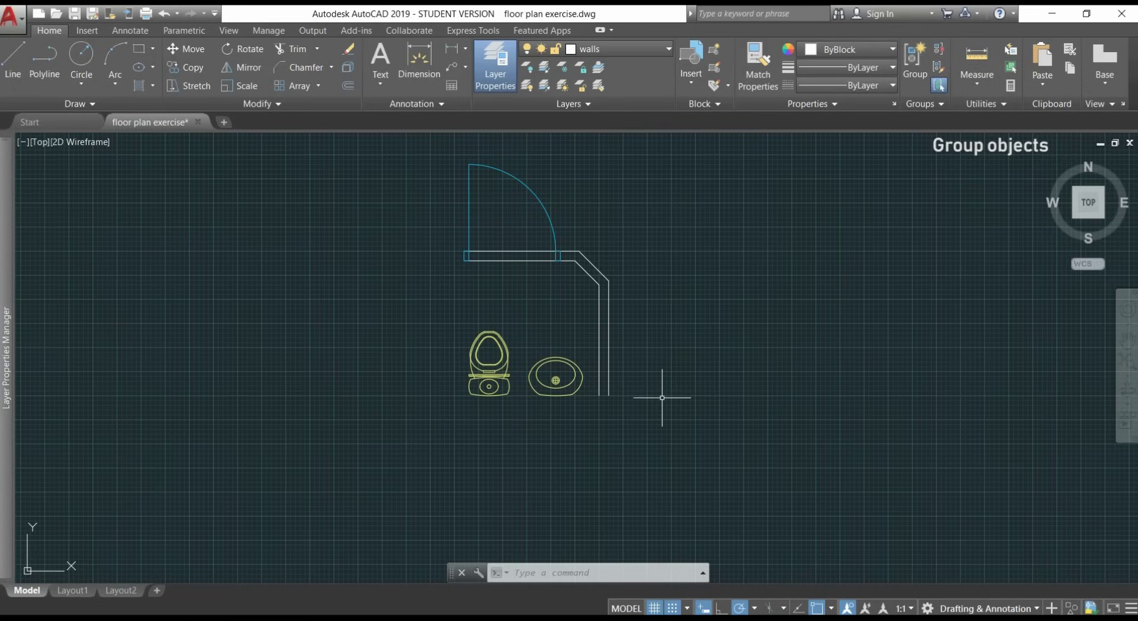
# Step: Group the door, wall lines, toilet and sink into one group
pyautogui.click(678, 432)
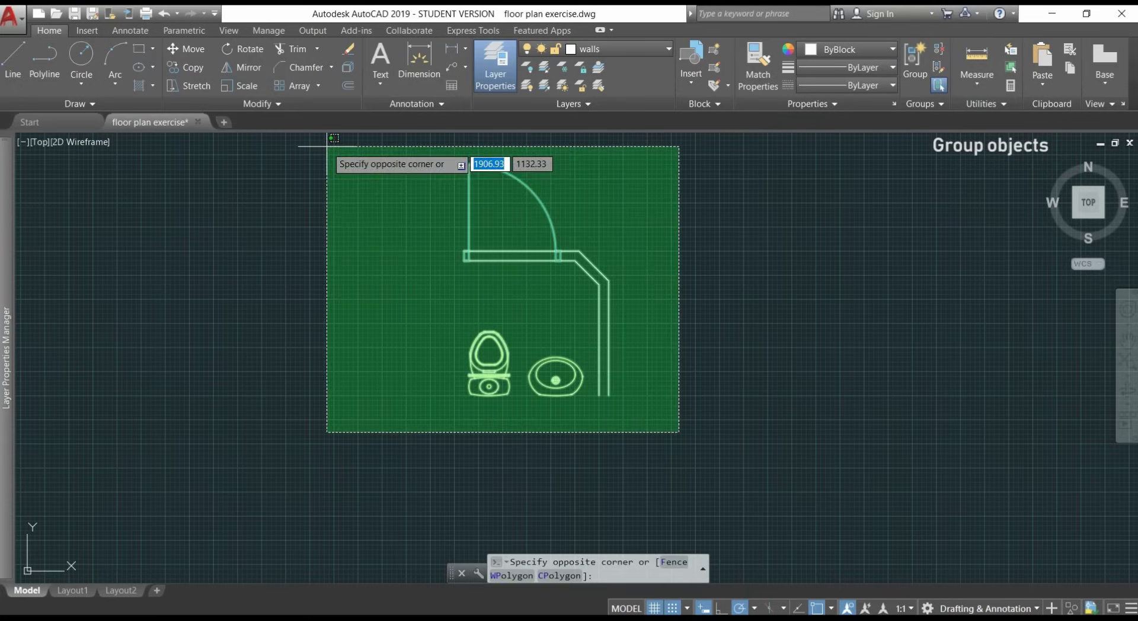
pyautogui.click(324, 144)
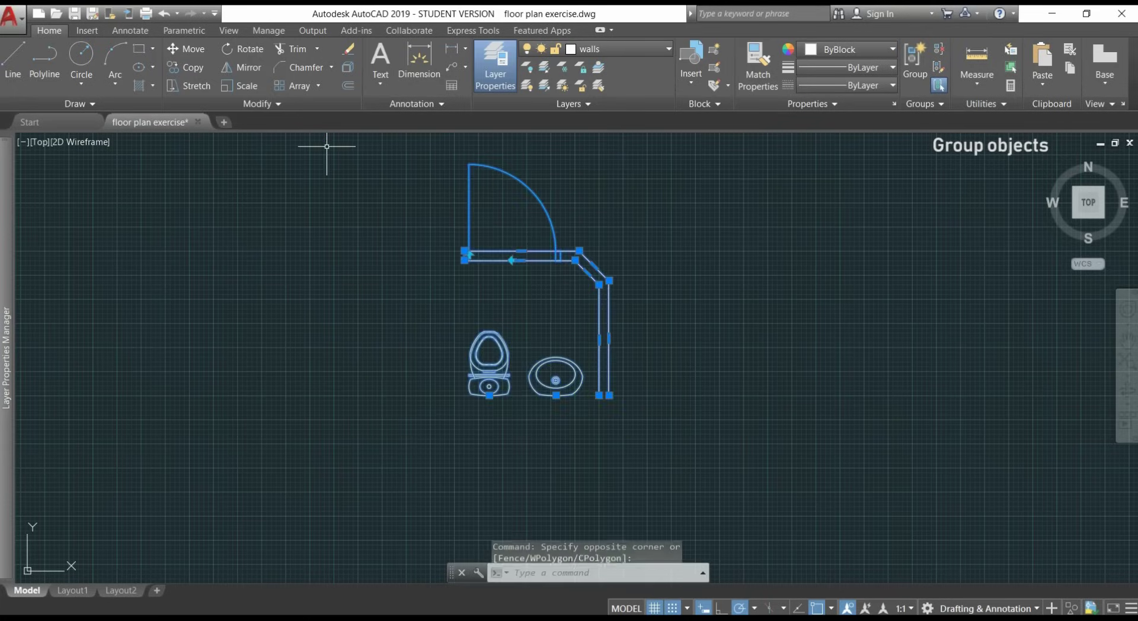
pyautogui.rightClick(490, 214)
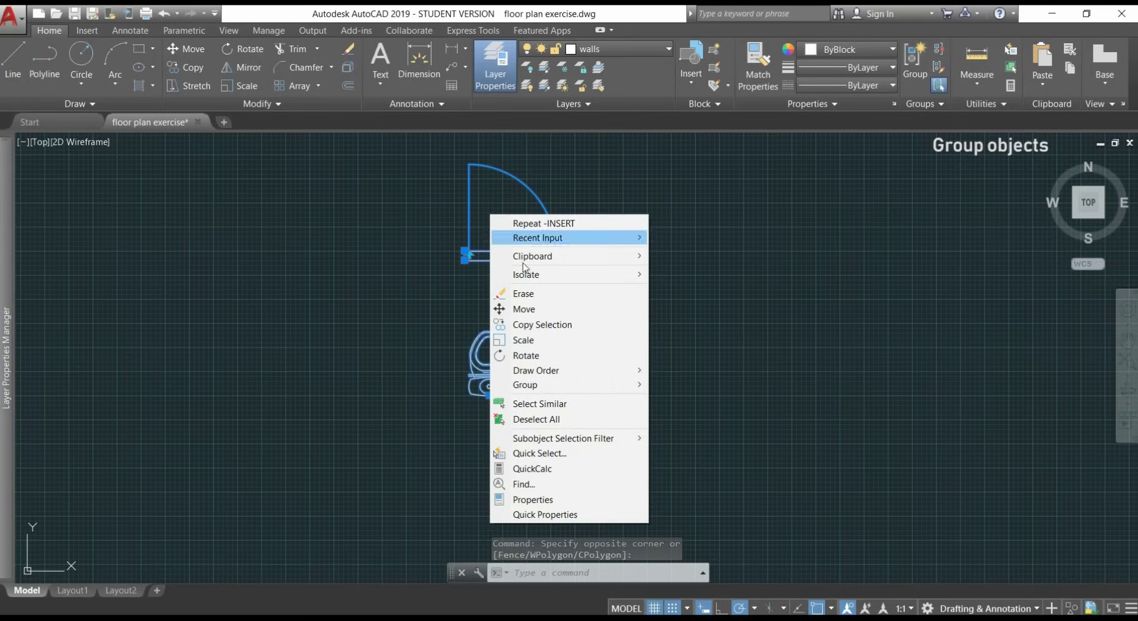
pyautogui.moveTo(616, 385)
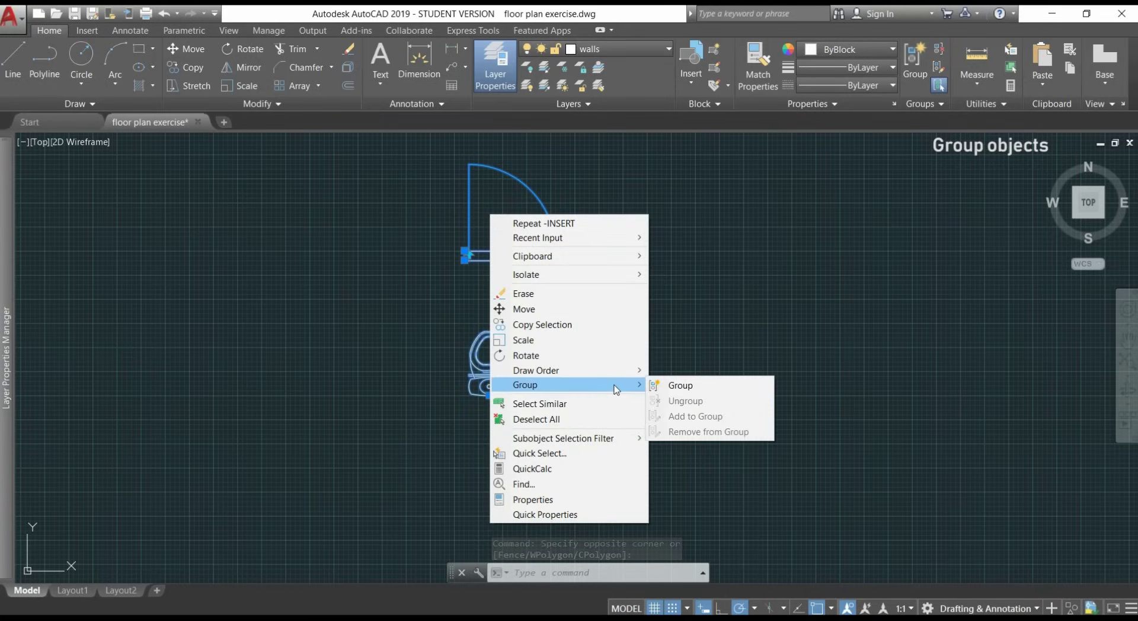
pyautogui.click(701, 386)
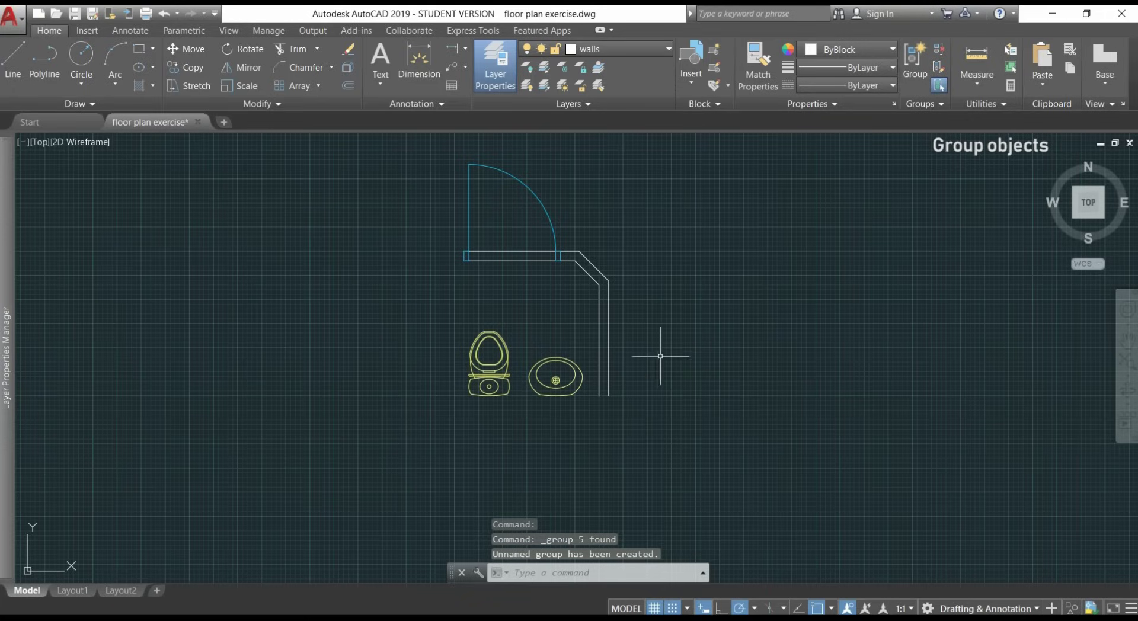
# Step: Move the whole bathroom group about 6.42 m to the right and slightly down by its central grip
pyautogui.click(602, 345)
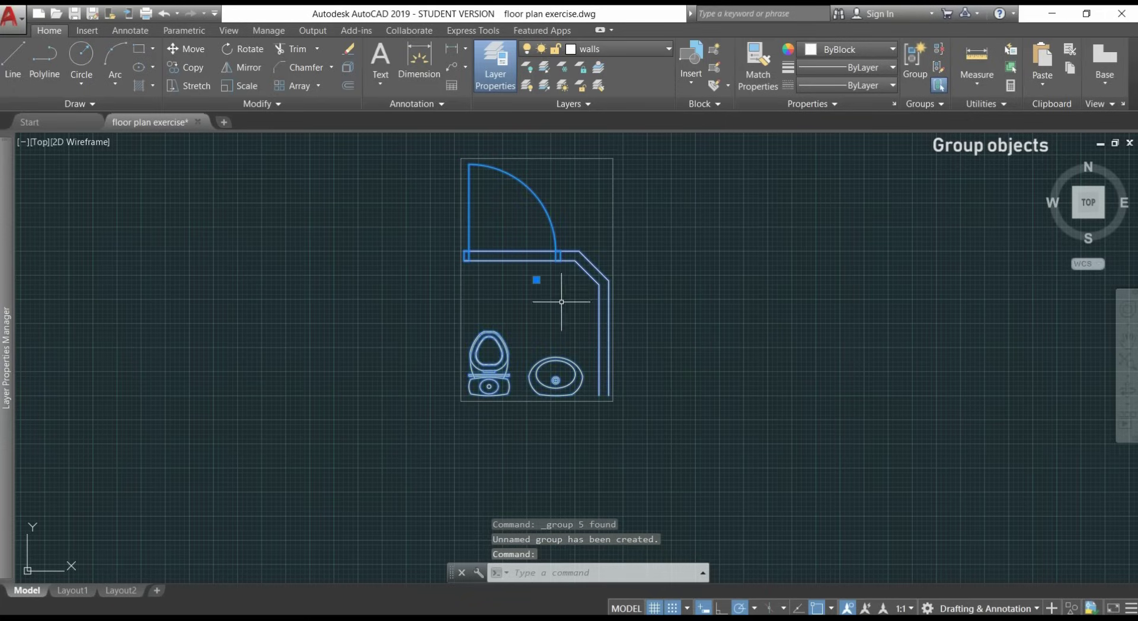
pyautogui.click(536, 279)
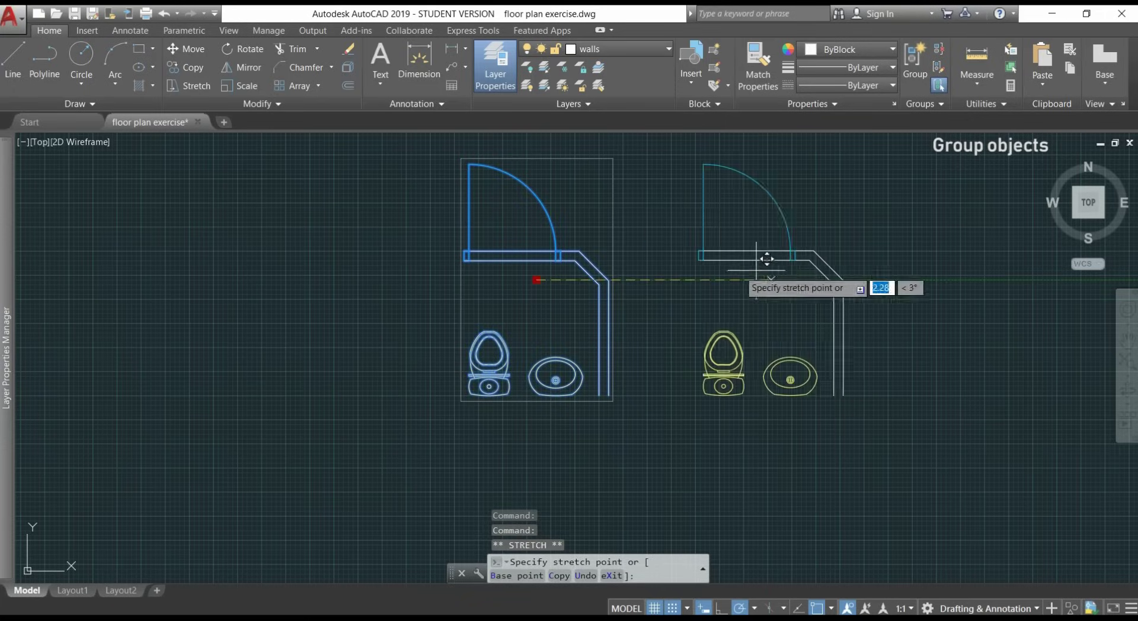
pyautogui.scroll(-2, 409, 254)
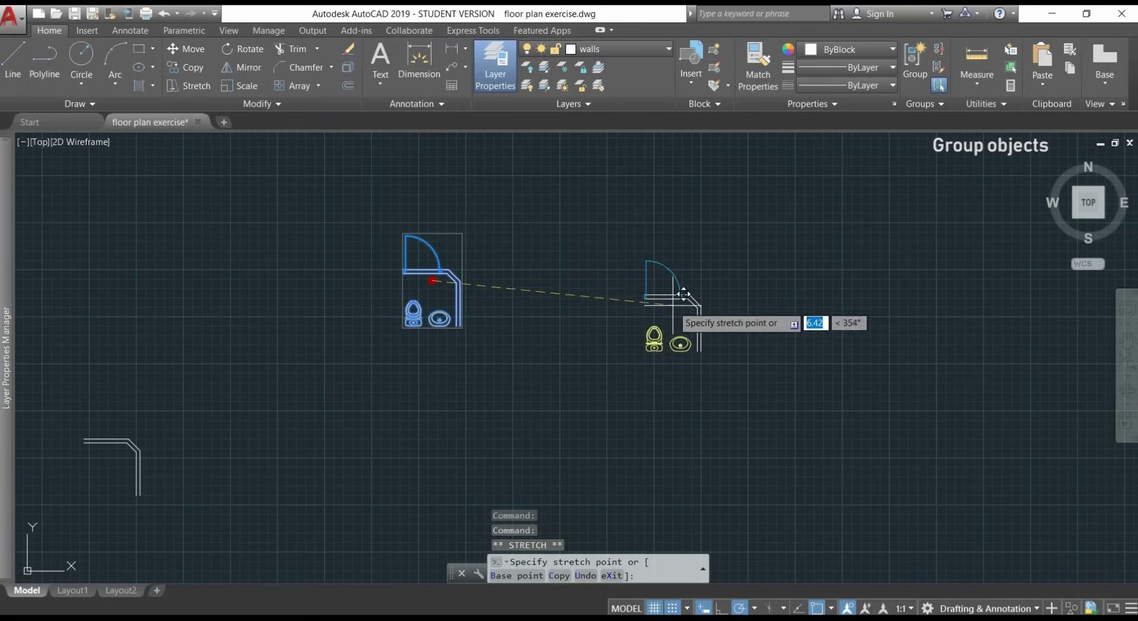
pyautogui.click(672, 305)
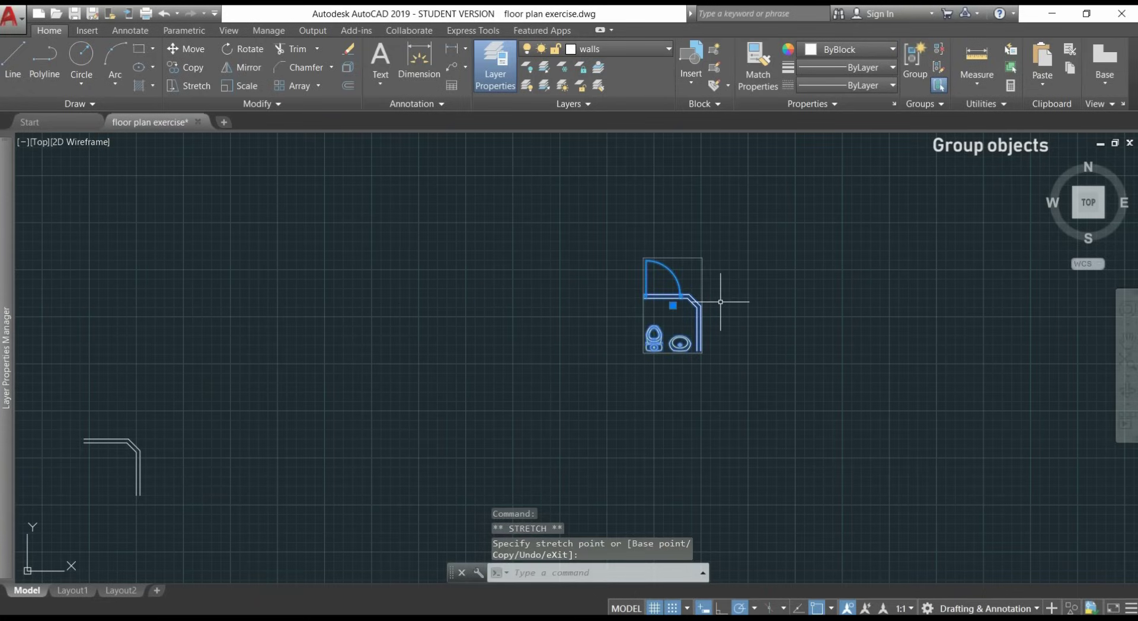
pyautogui.press('Escape')
pyautogui.scroll(2, 721, 301)
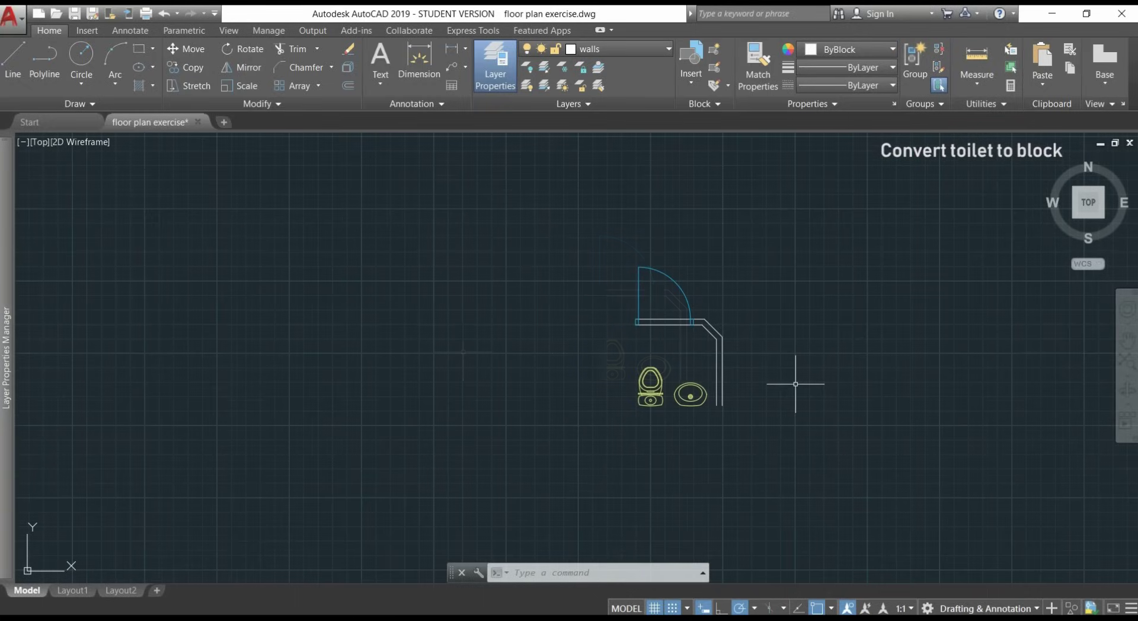
# Step: Draw lines closing the room from the inner wall's lower end, left behind the fixtures, and up to the door's lower-left corner
pyautogui.write('l')
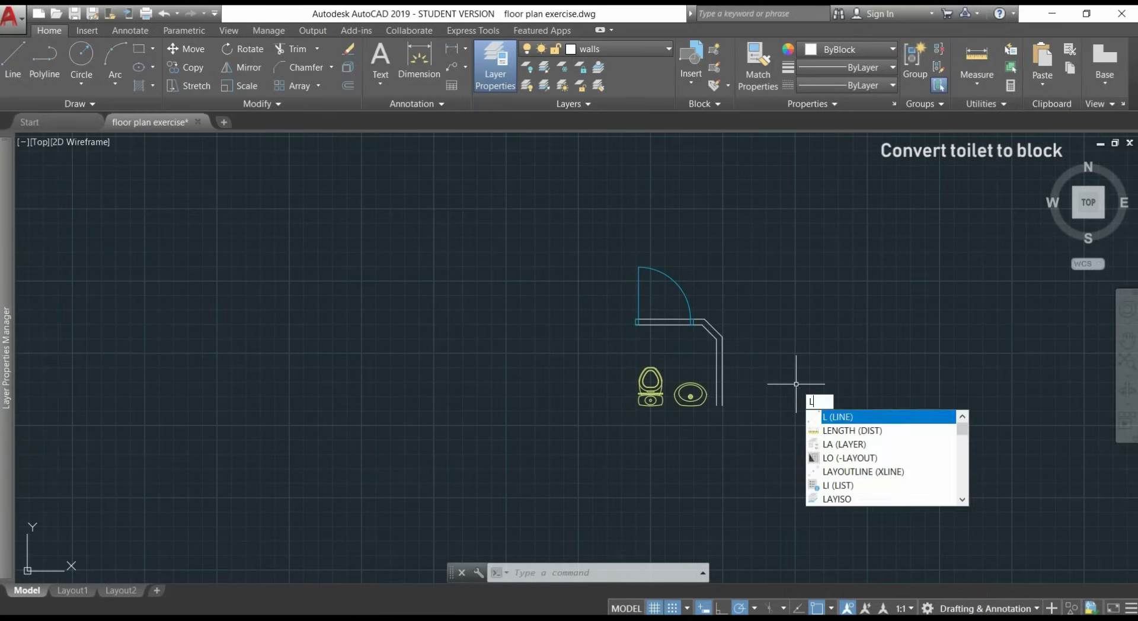
pyautogui.press('Return')
pyautogui.scroll(4, 711, 409)
pyautogui.click(720, 396)
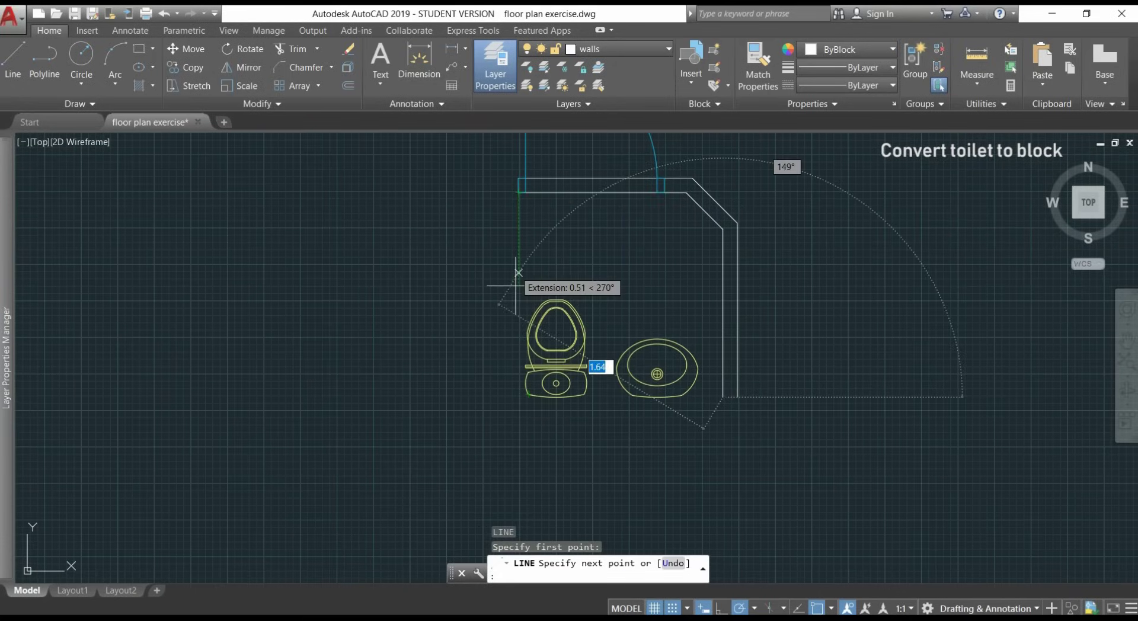
pyautogui.click(519, 397)
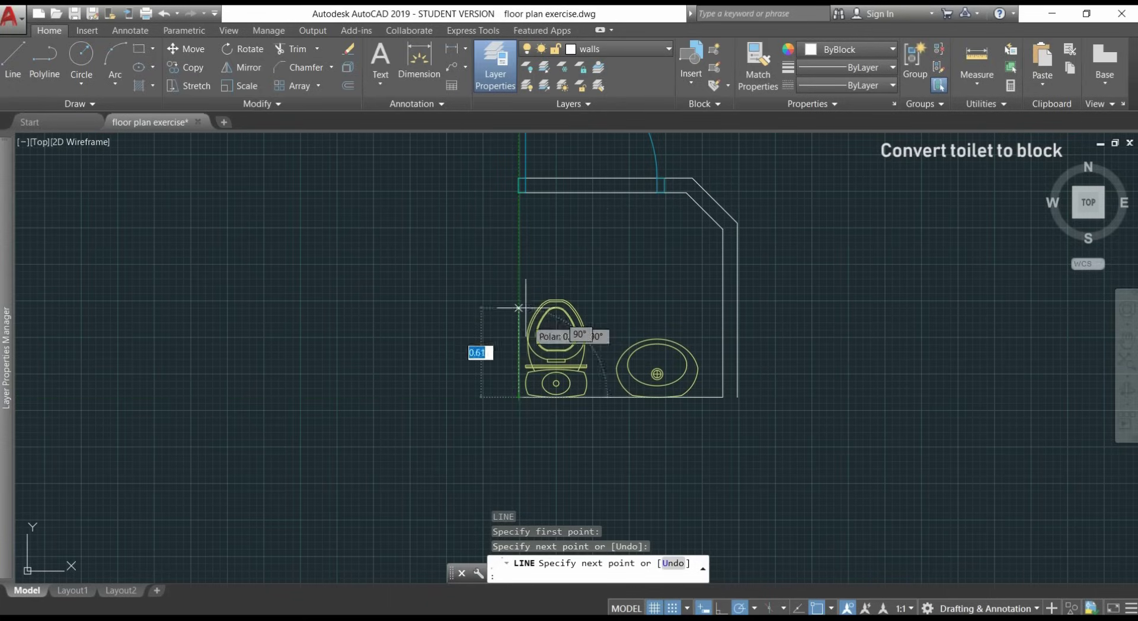
pyautogui.click(518, 192)
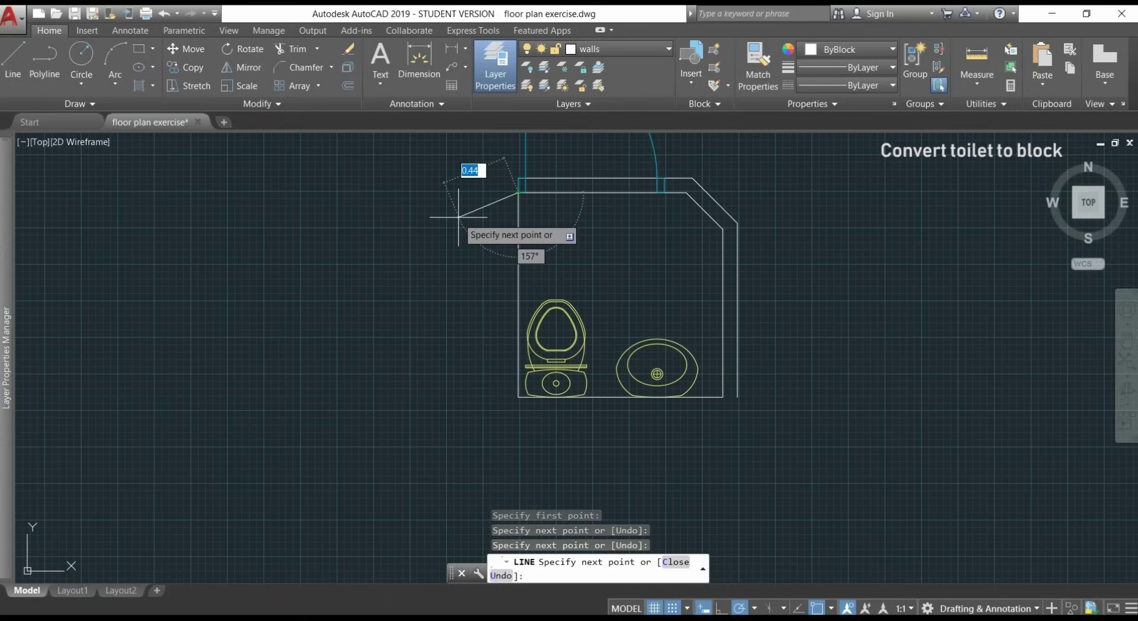
pyautogui.press('Escape')
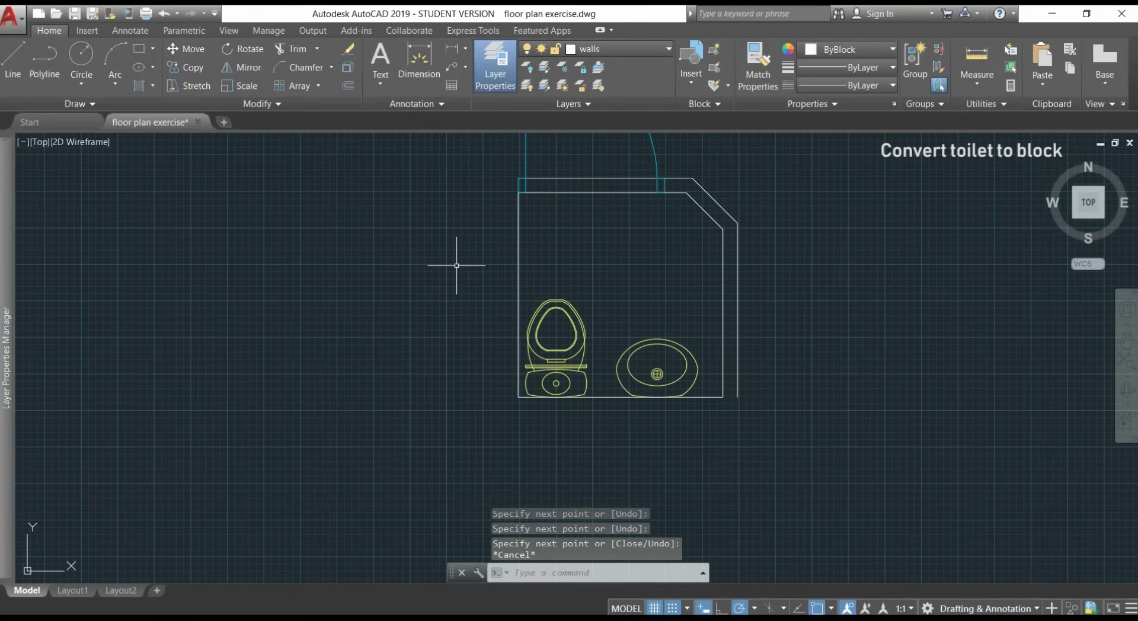
pyautogui.moveTo(470, 261); pyautogui.dragTo(423, 321, button='middle')
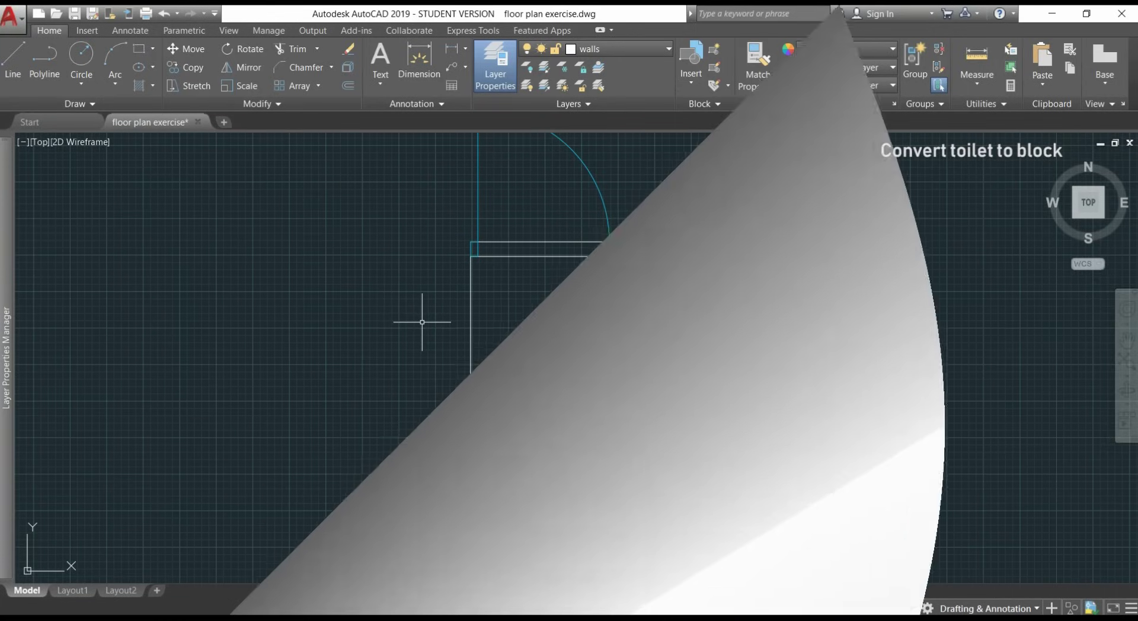
# Step: Create a block named "toilet" from the whole bathroom, with the room's lower-left corner as its insertion base point
pyautogui.write('B')
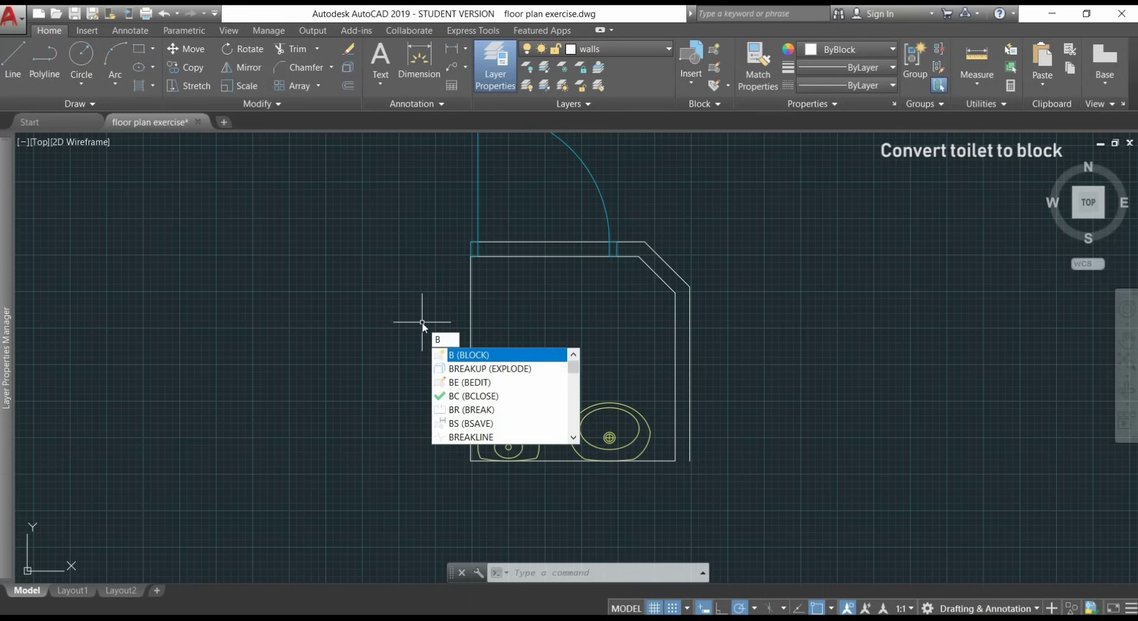
pyautogui.press('Return')
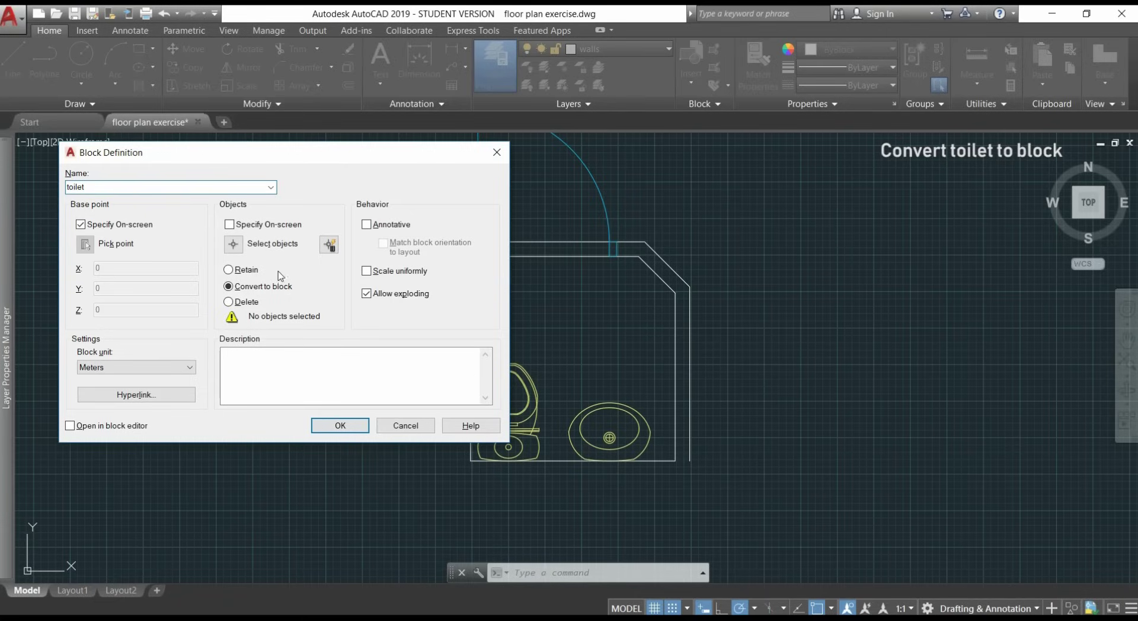
pyautogui.click(233, 244)
pyautogui.scroll(-3, 409, 320)
pyautogui.click(667, 475)
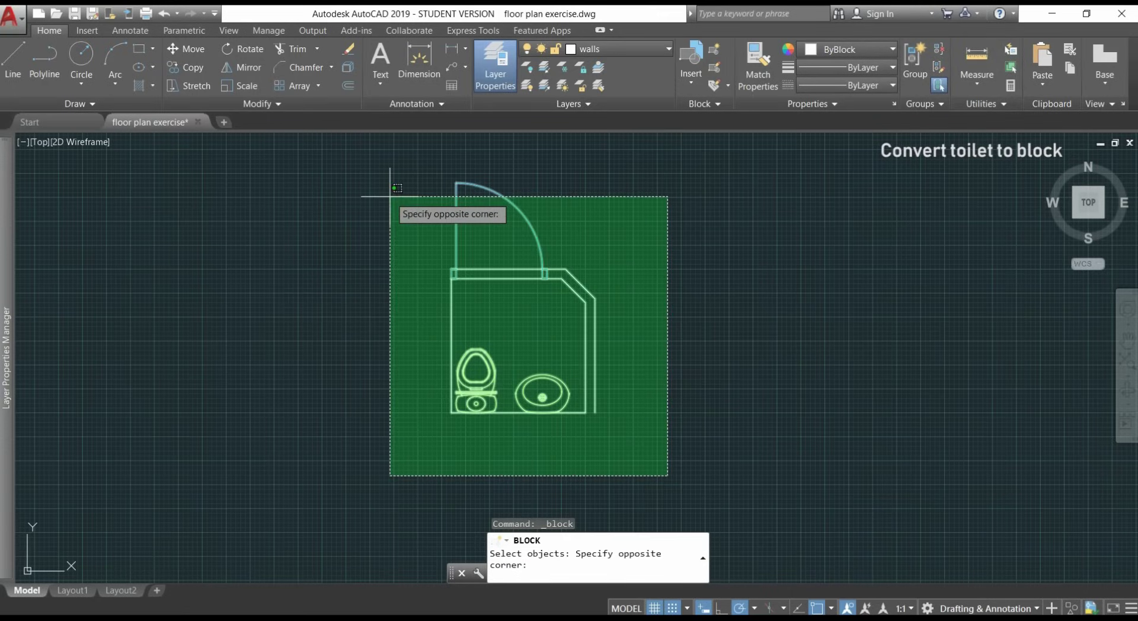
pyautogui.click(374, 153)
pyautogui.press('Return')
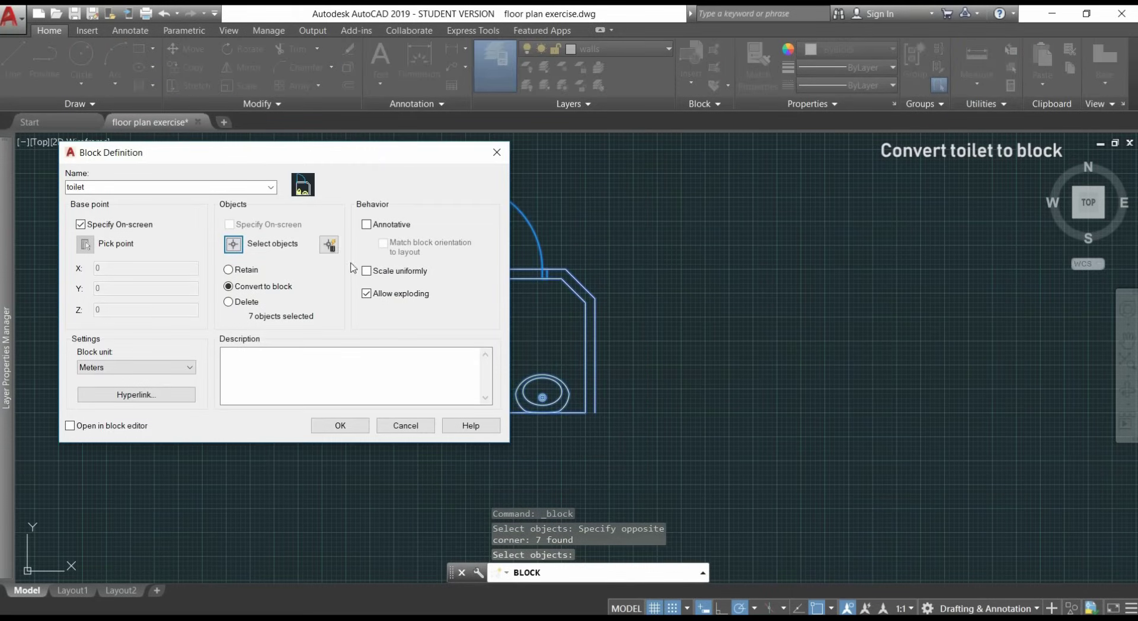
pyautogui.click(340, 424)
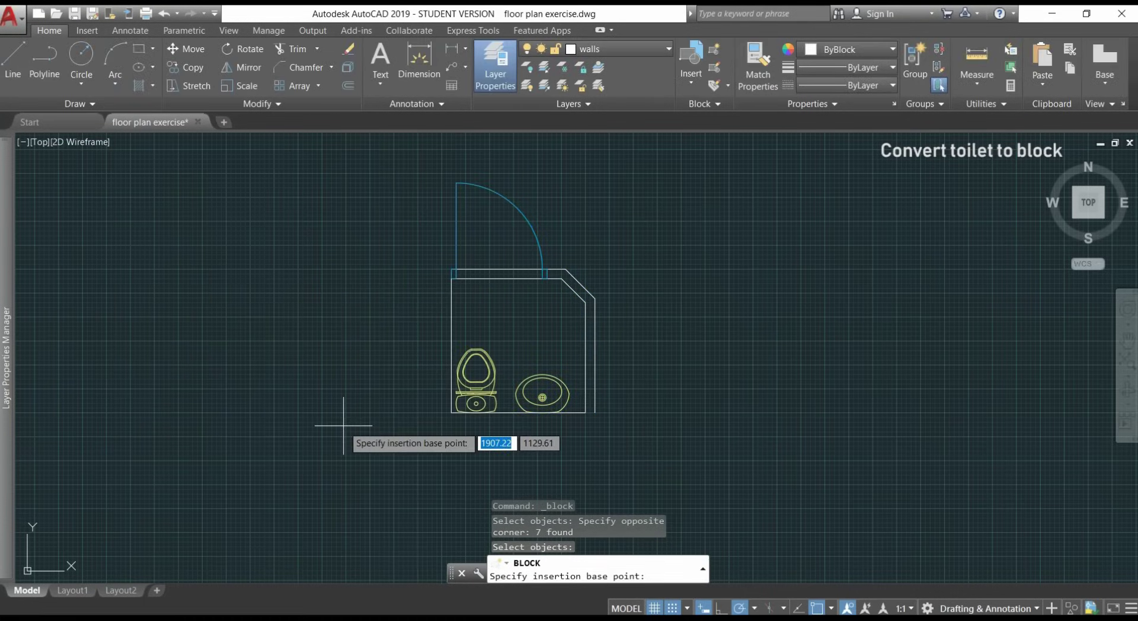
pyautogui.scroll(2, 424, 423)
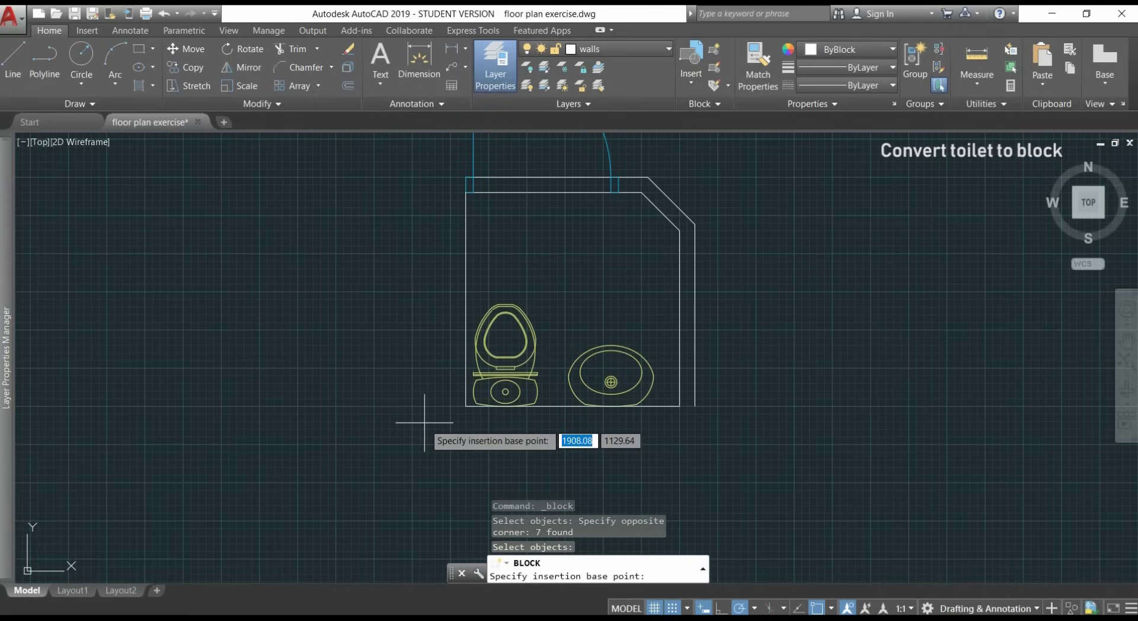
pyautogui.scroll(2, 424, 423)
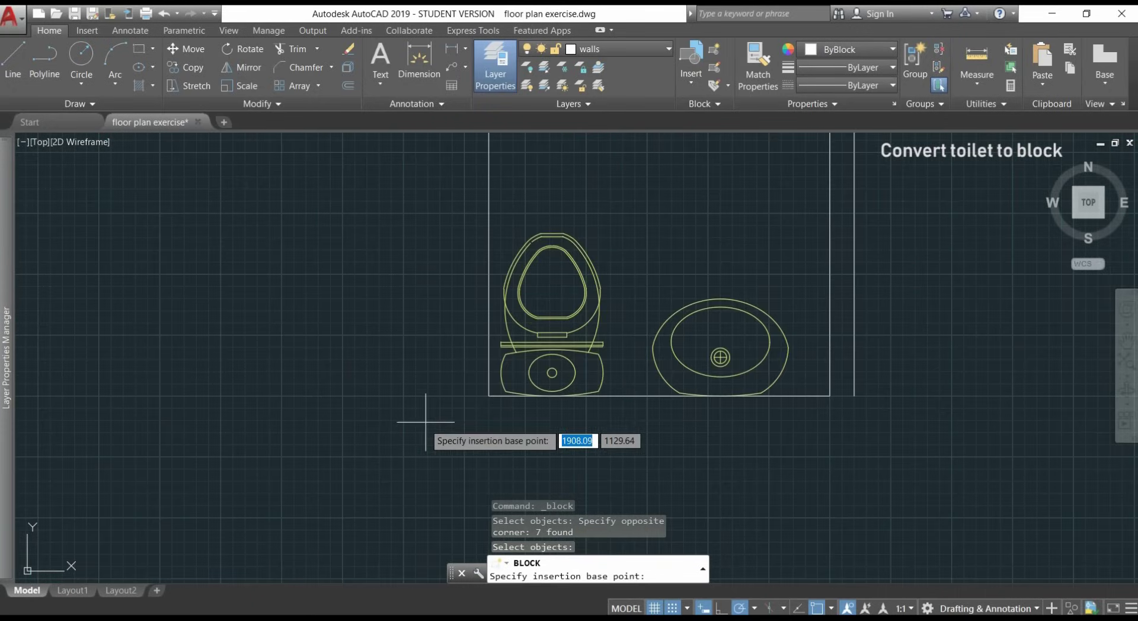
pyautogui.click(489, 395)
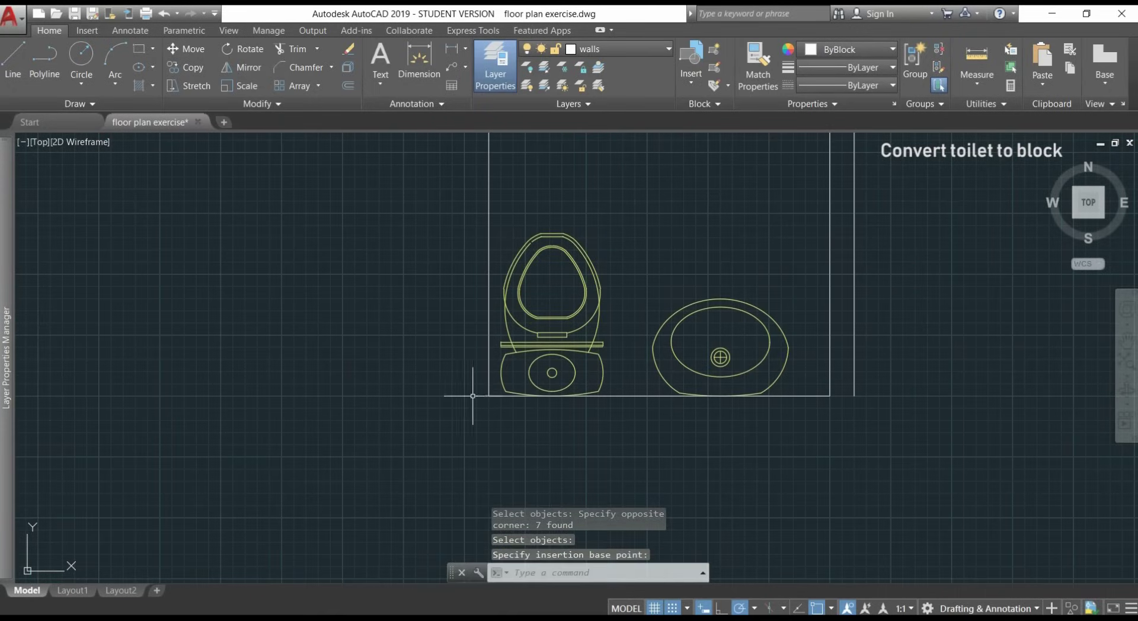
# Step: Open the "toilet" block definition in the block editor
pyautogui.scroll(-3, 451, 394)
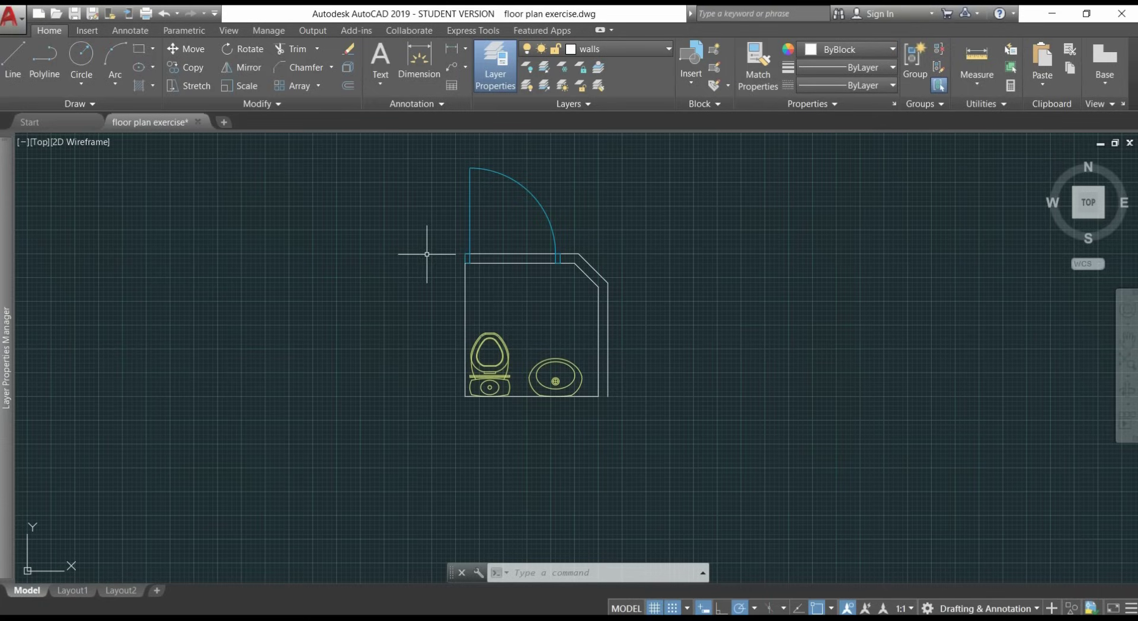
pyautogui.click(715, 68)
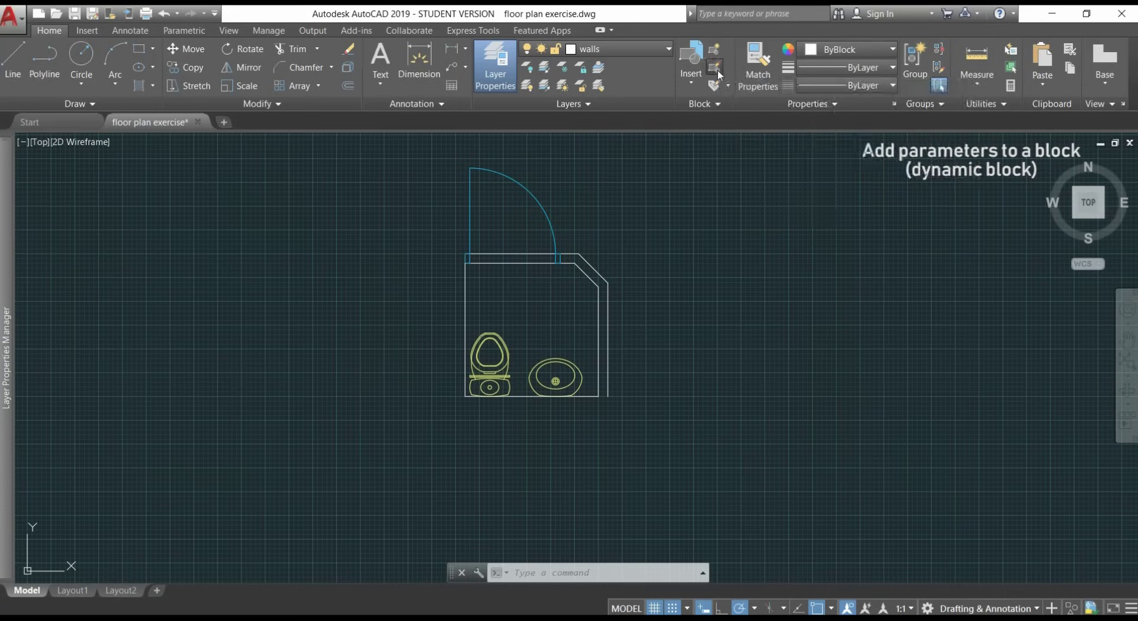
pyautogui.click(720, 326)
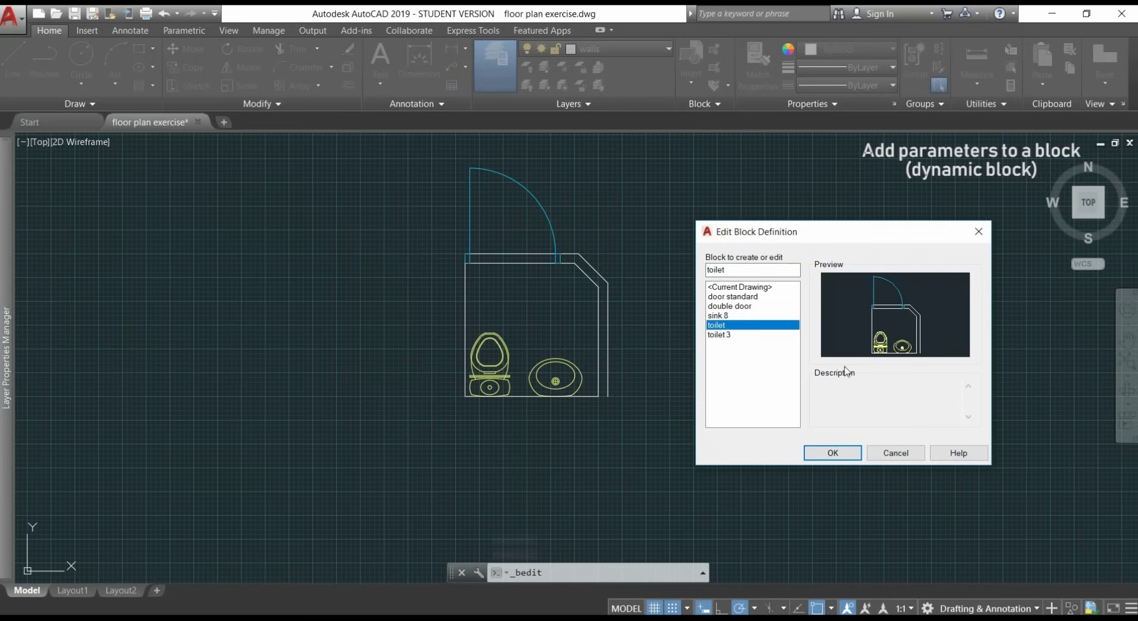
pyautogui.click(837, 449)
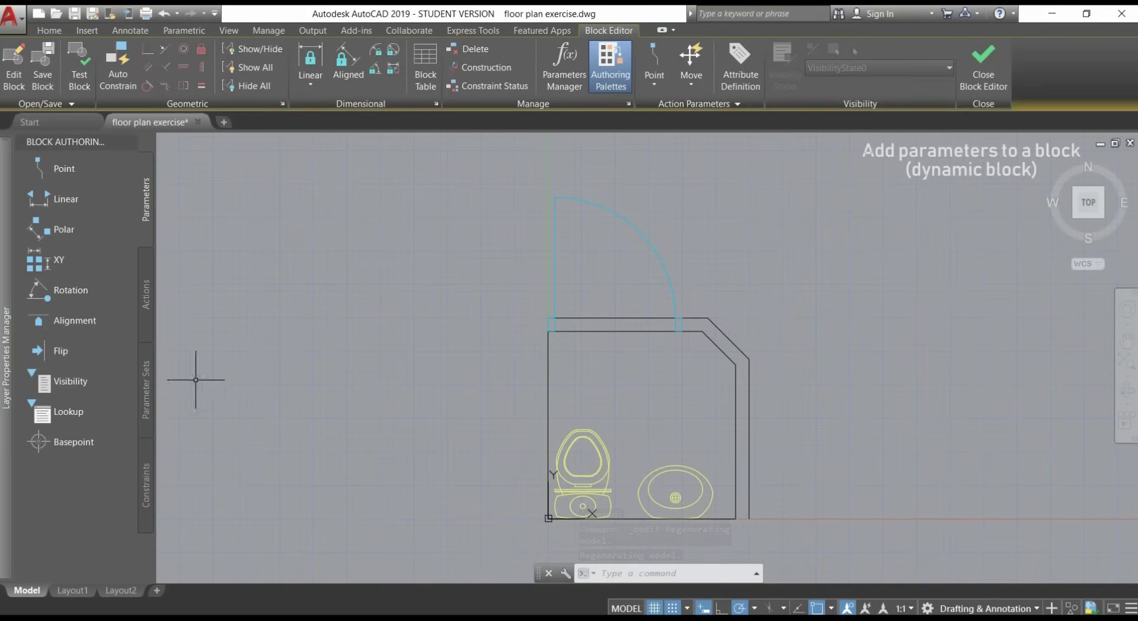
# Step: Add a flip parameter with a vertical reflection line from the midpoint of the room's lower line, placing its label above the sink
pyautogui.click(53, 352)
pyautogui.moveTo(454, 471); pyautogui.dragTo(411, 381, button='middle')
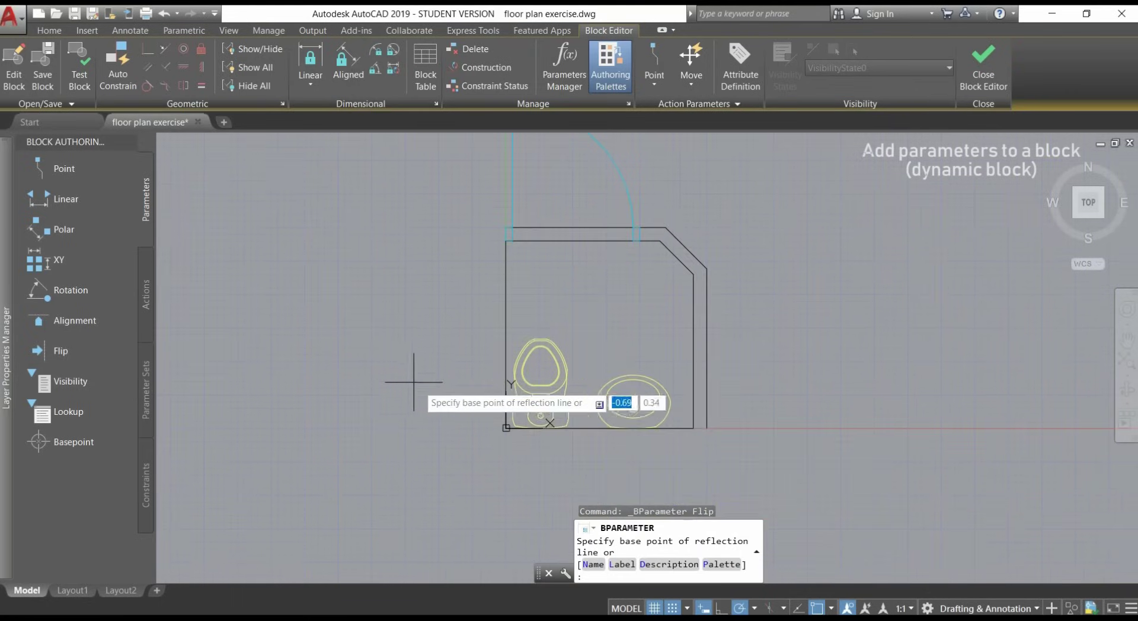
pyautogui.click(600, 428)
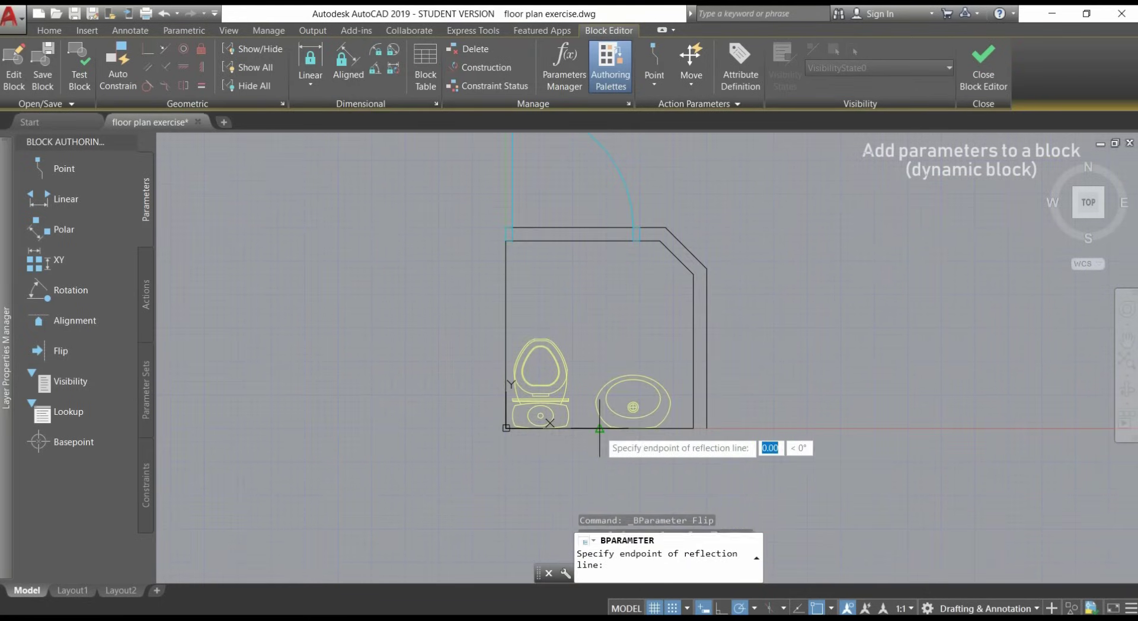
pyautogui.click(599, 356)
pyautogui.click(605, 346)
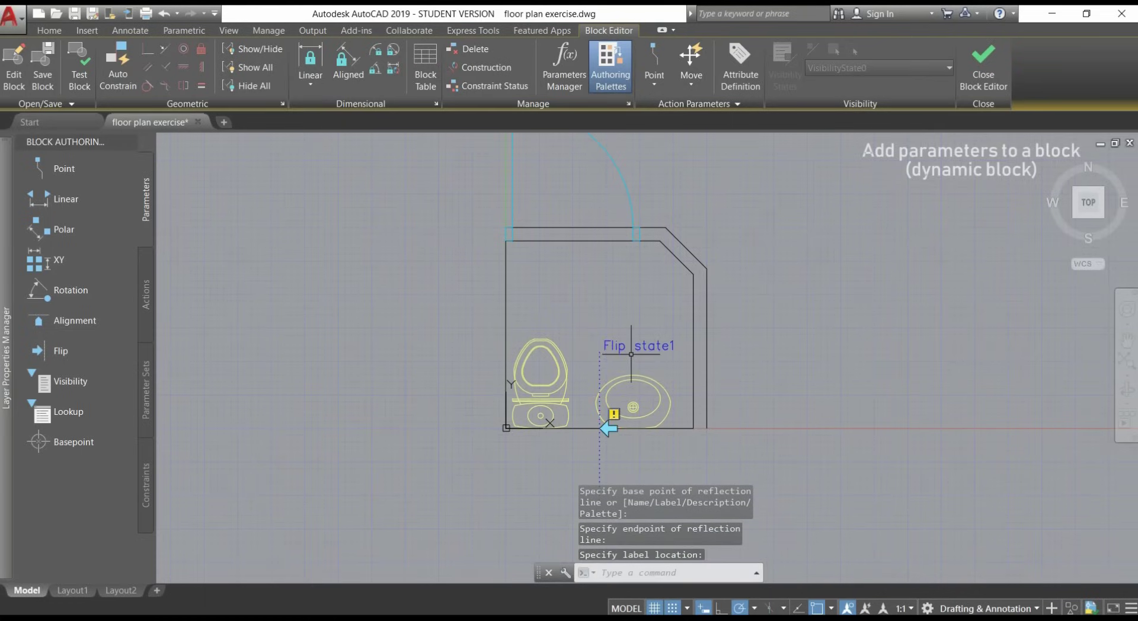
# Step: Assign a flip action to the vertical-line flip parameter, with all of the bathroom geometry in its selection set
pyautogui.doubleClick(615, 412)
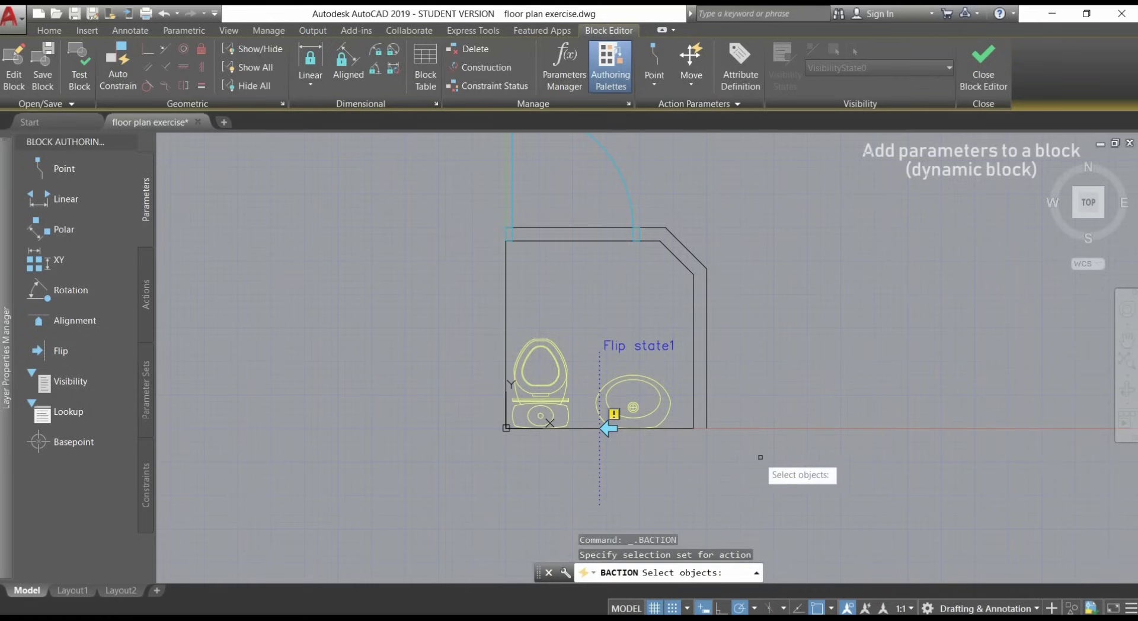
pyautogui.click(796, 462)
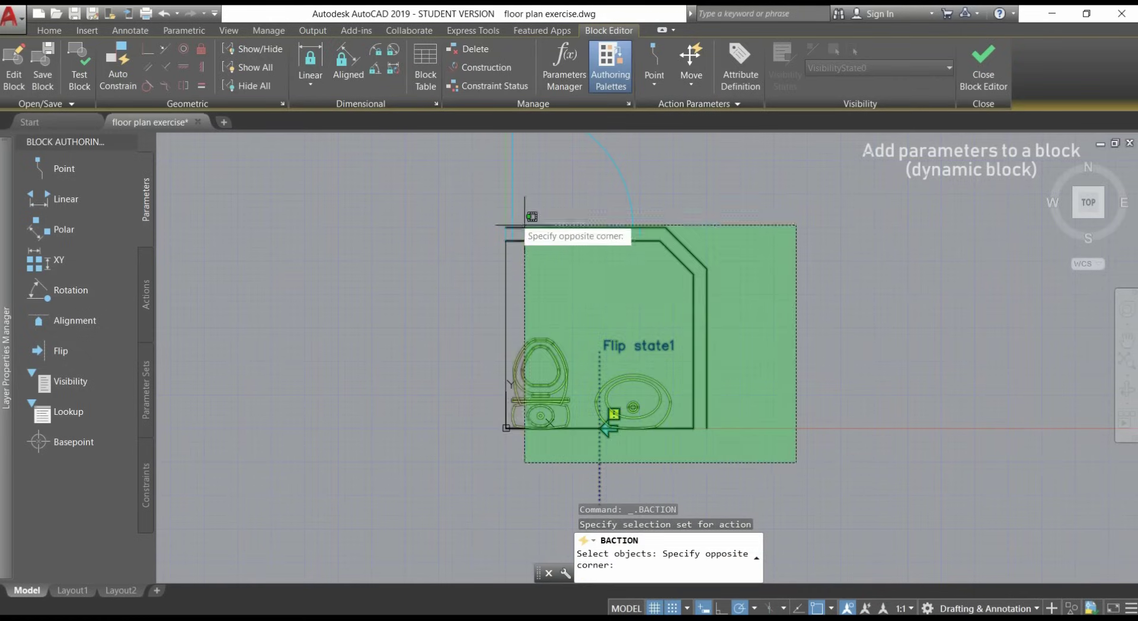
pyautogui.click(389, 154)
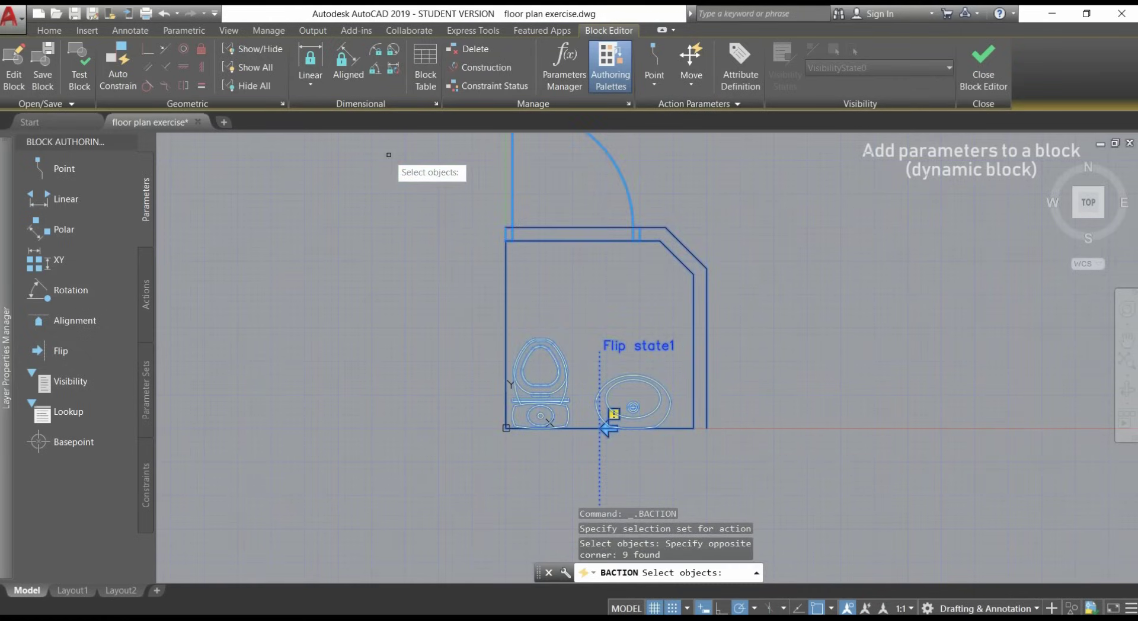
pyautogui.press('Return')
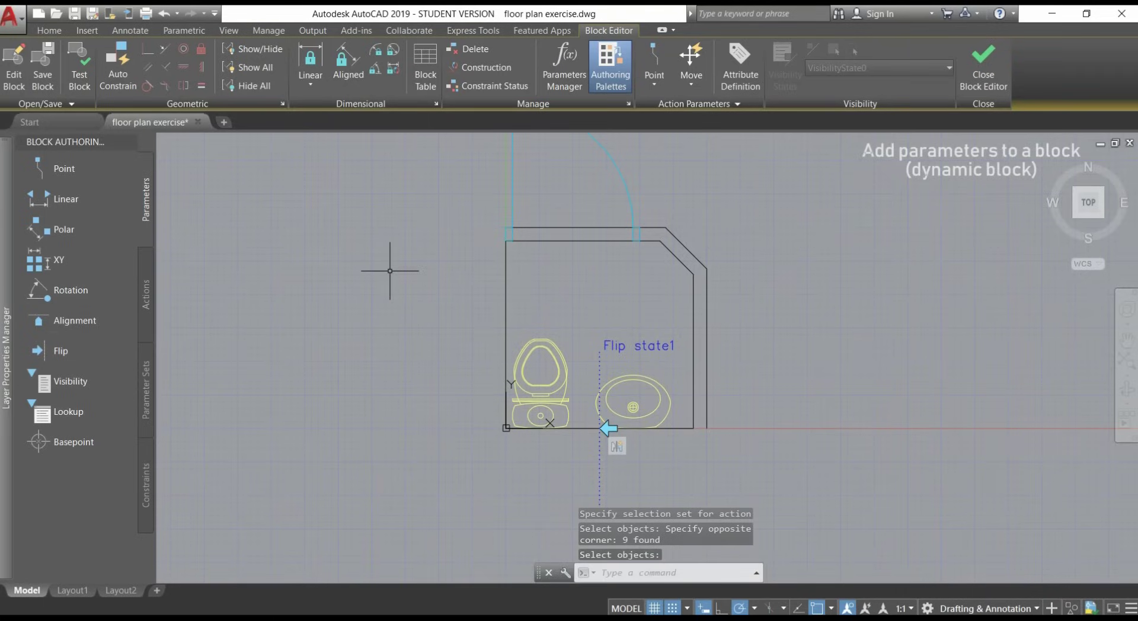
# Step: Add a second flip parameter with a horizontal reflection line from the room's lower-left corner along the lower line, placing its label just below
pyautogui.click(82, 352)
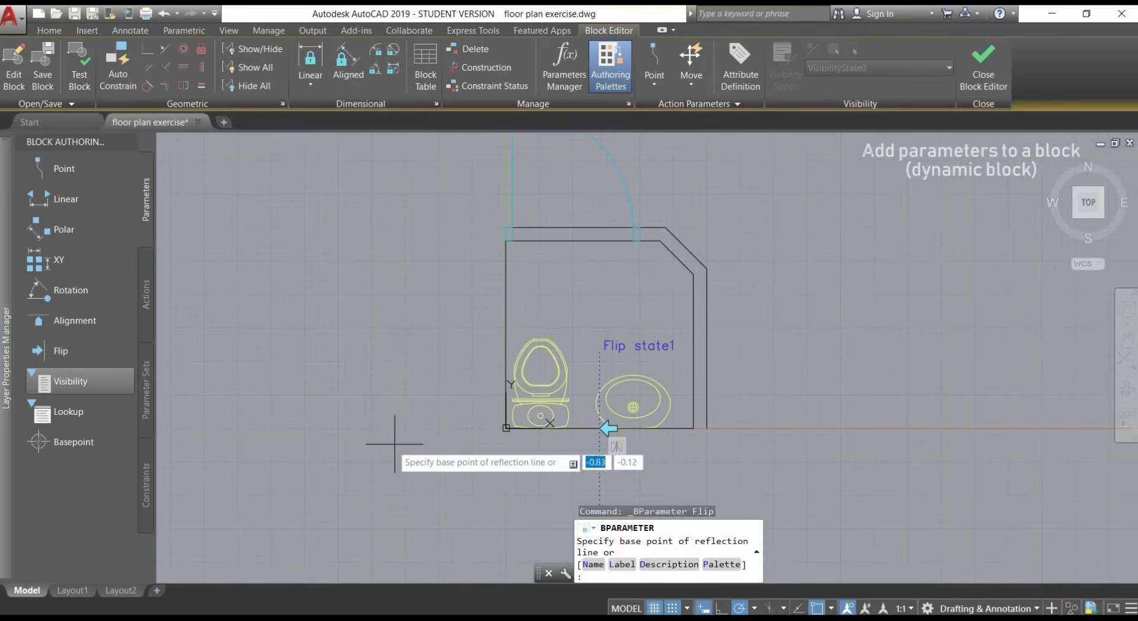
pyautogui.click(540, 428)
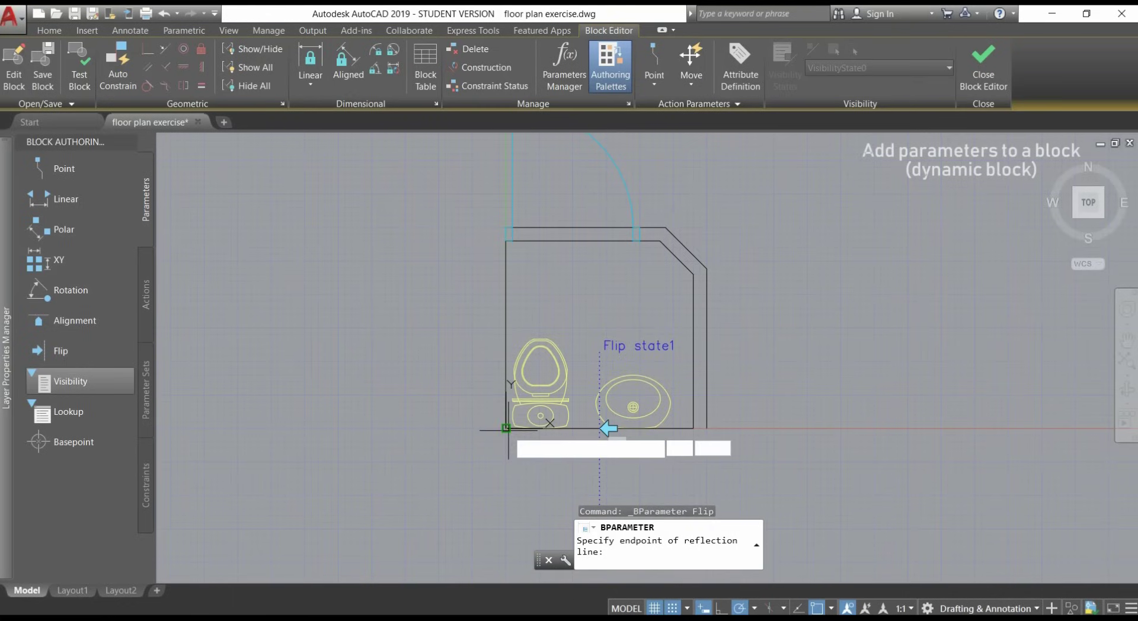
pyautogui.click(540, 428)
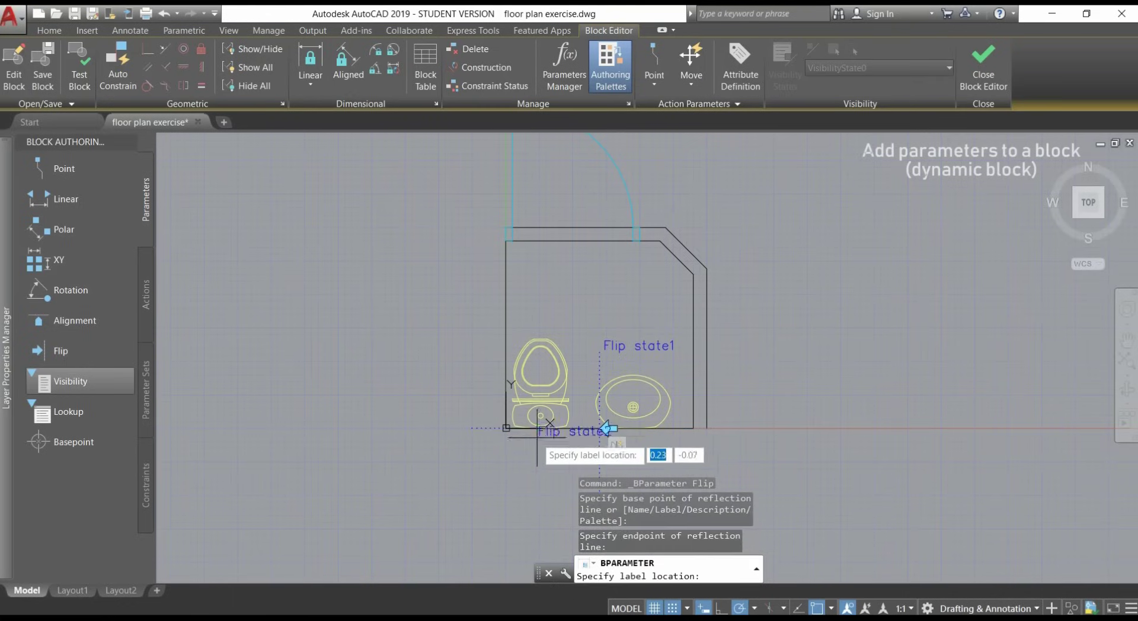
pyautogui.click(494, 440)
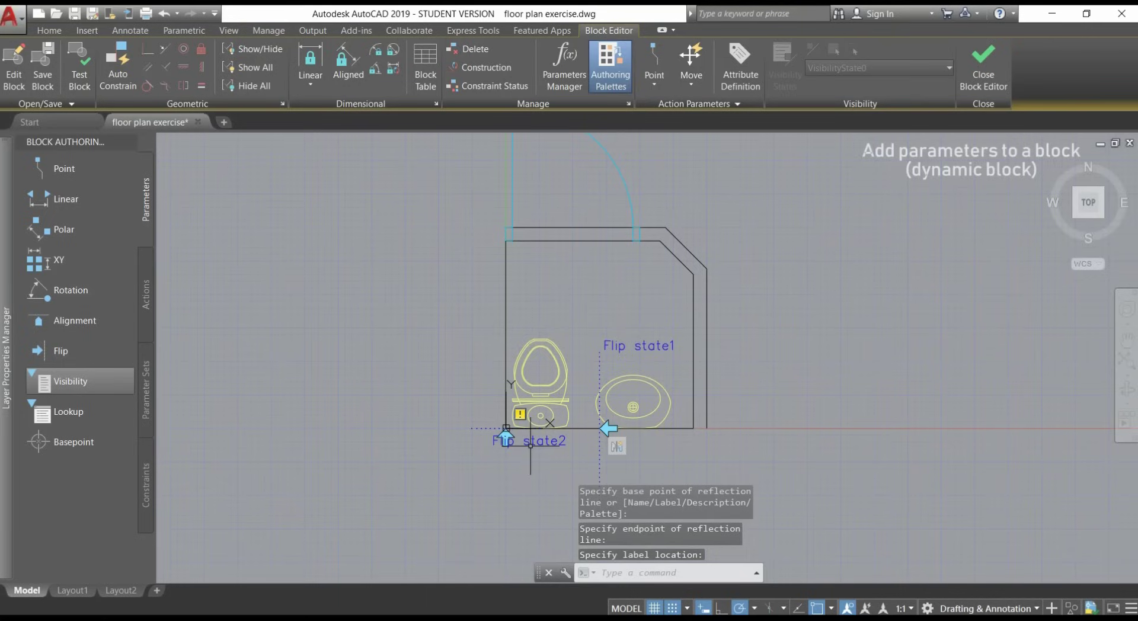
# Step: Assign a flip action to the horizontal-line flip parameter, applying it to the whole bathroom and the first flip parameter
pyautogui.doubleClick(525, 413)
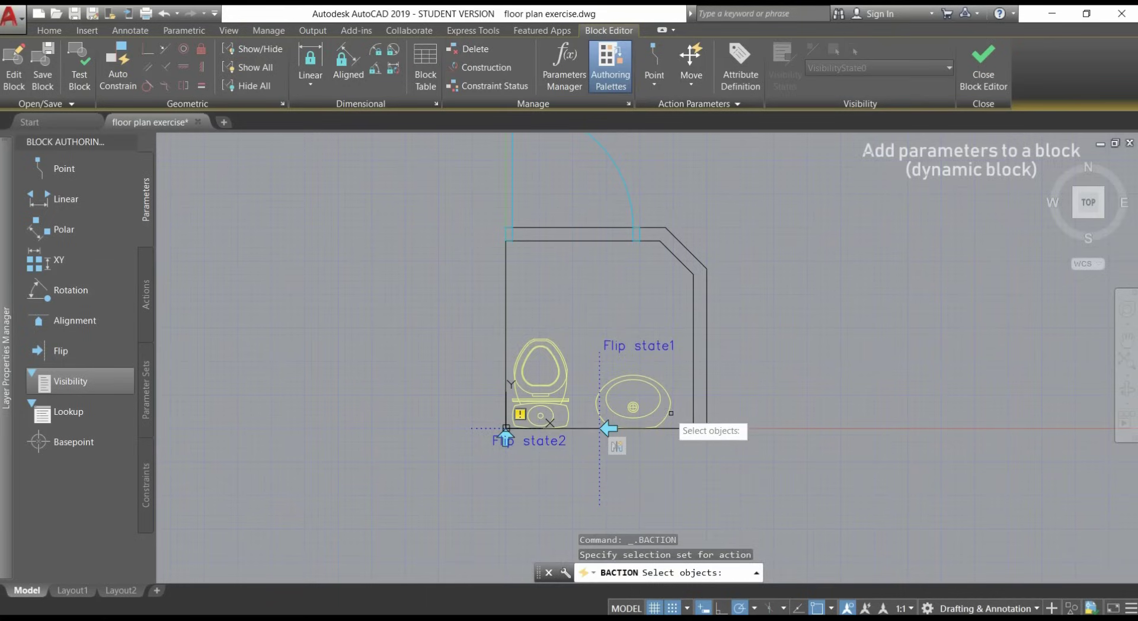
pyautogui.click(747, 456)
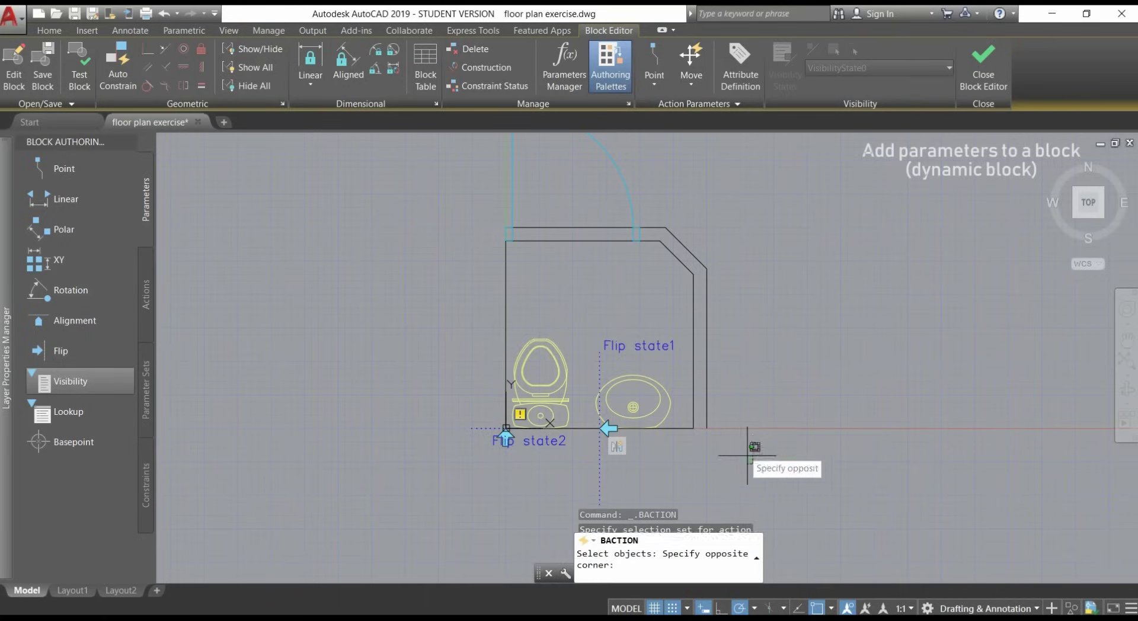
pyautogui.click(383, 151)
pyautogui.press('Return')
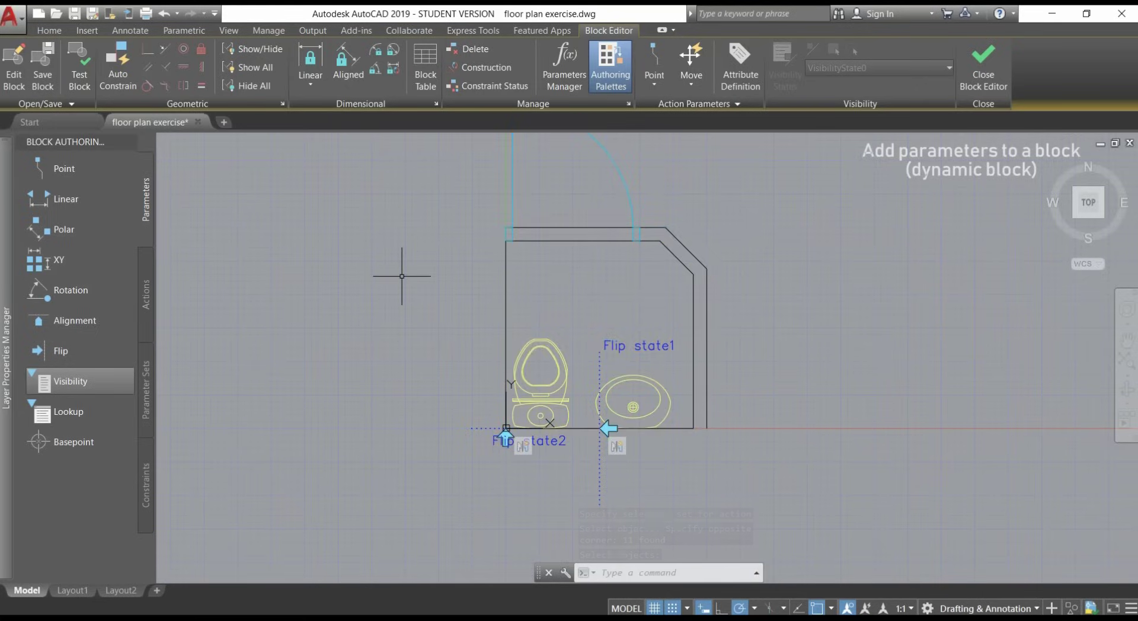
pyautogui.click(505, 285)
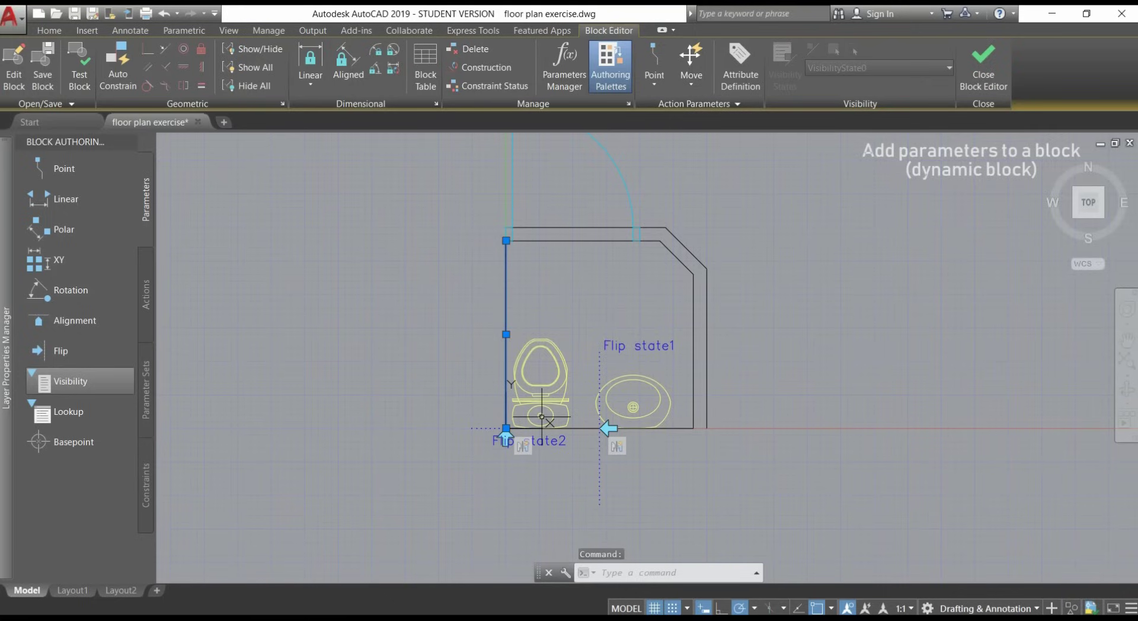
pyautogui.click(683, 427)
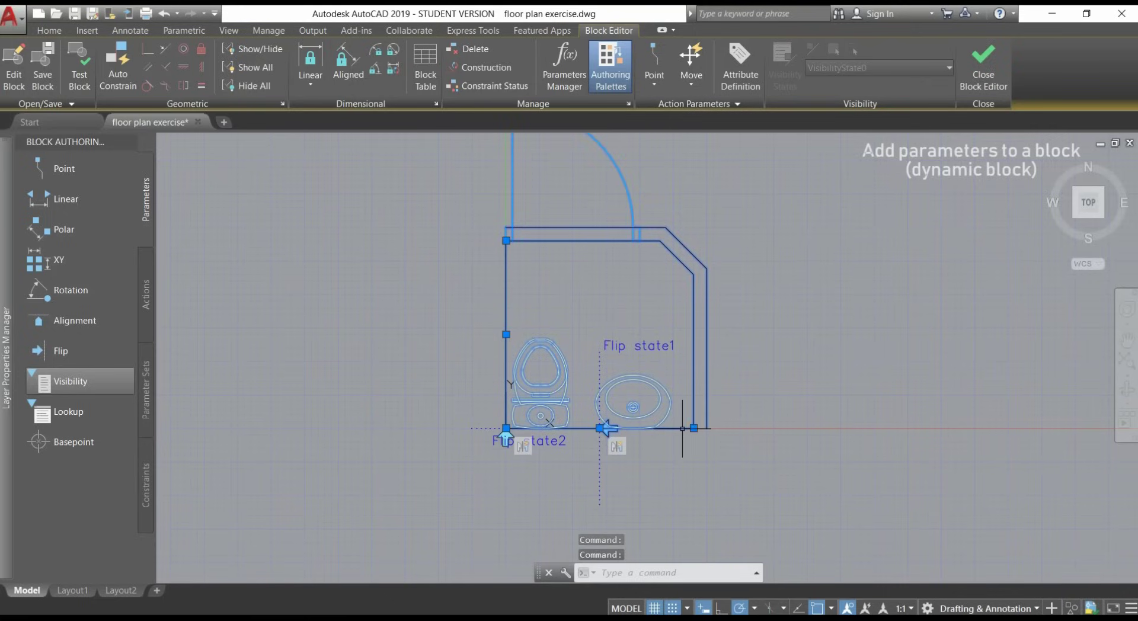
pyautogui.press('Escape')
pyautogui.press('Escape')
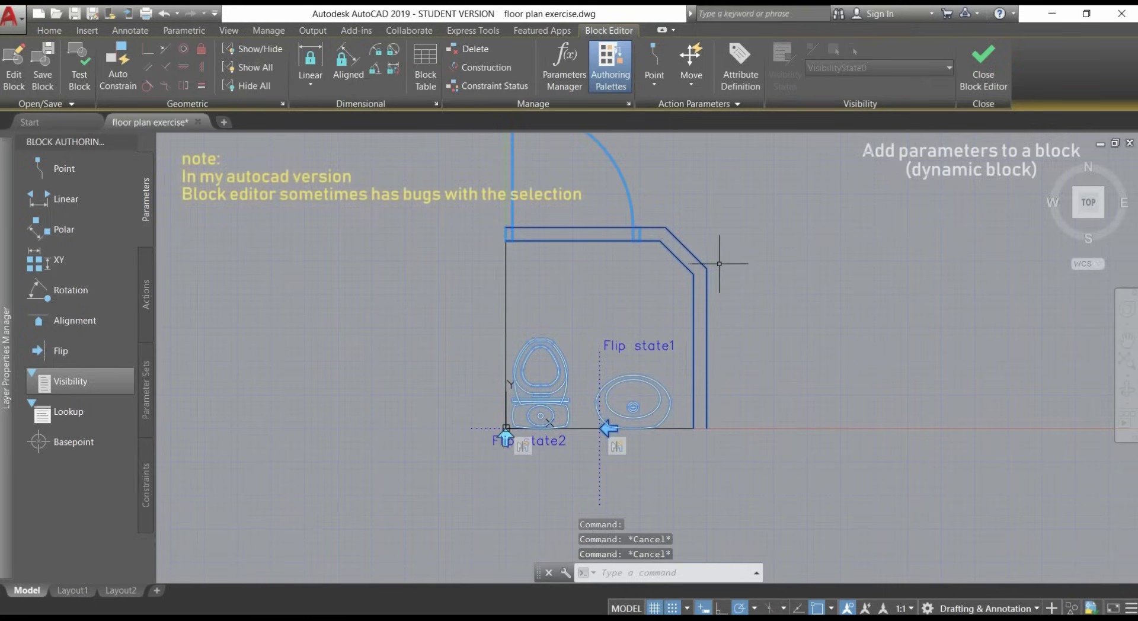
pyautogui.click(737, 254)
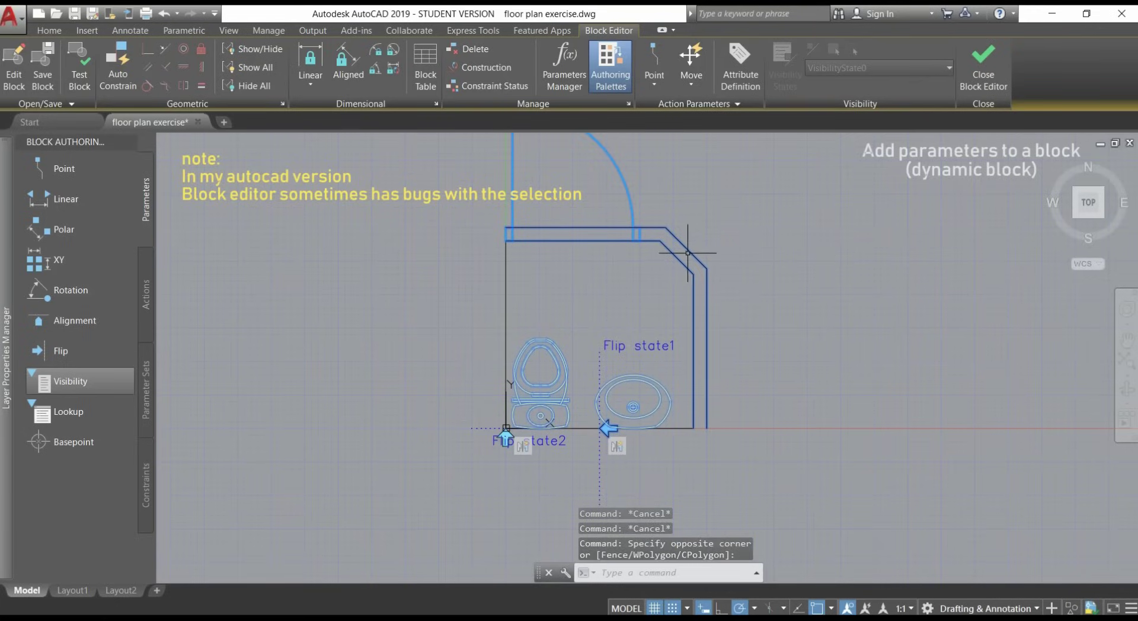
pyautogui.press('Escape')
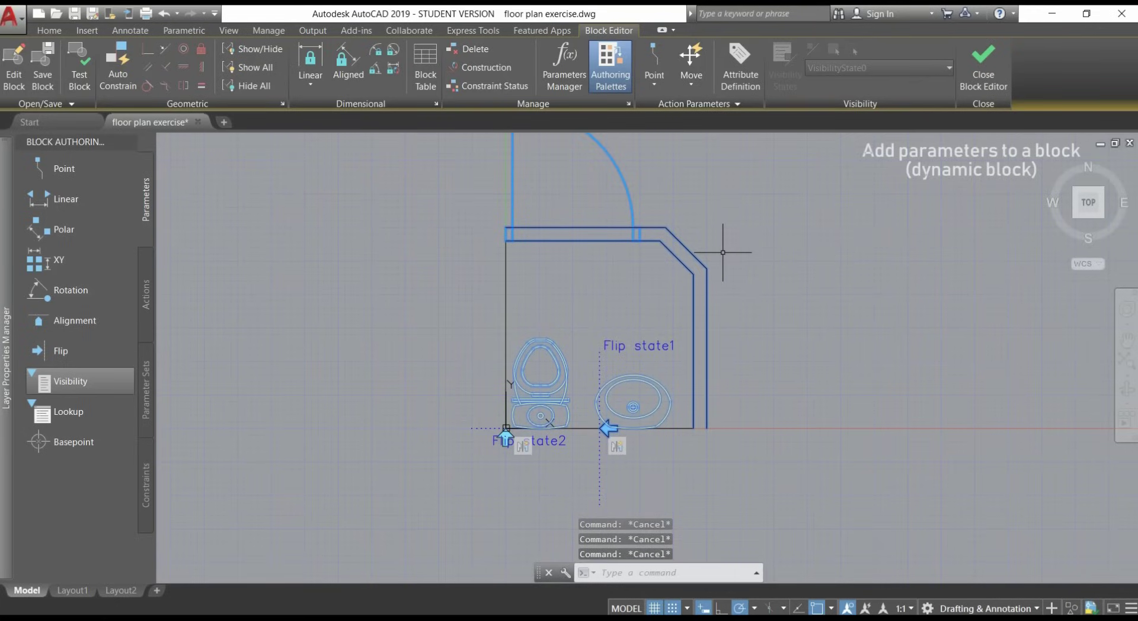
pyautogui.click(733, 254)
pyautogui.press('Escape')
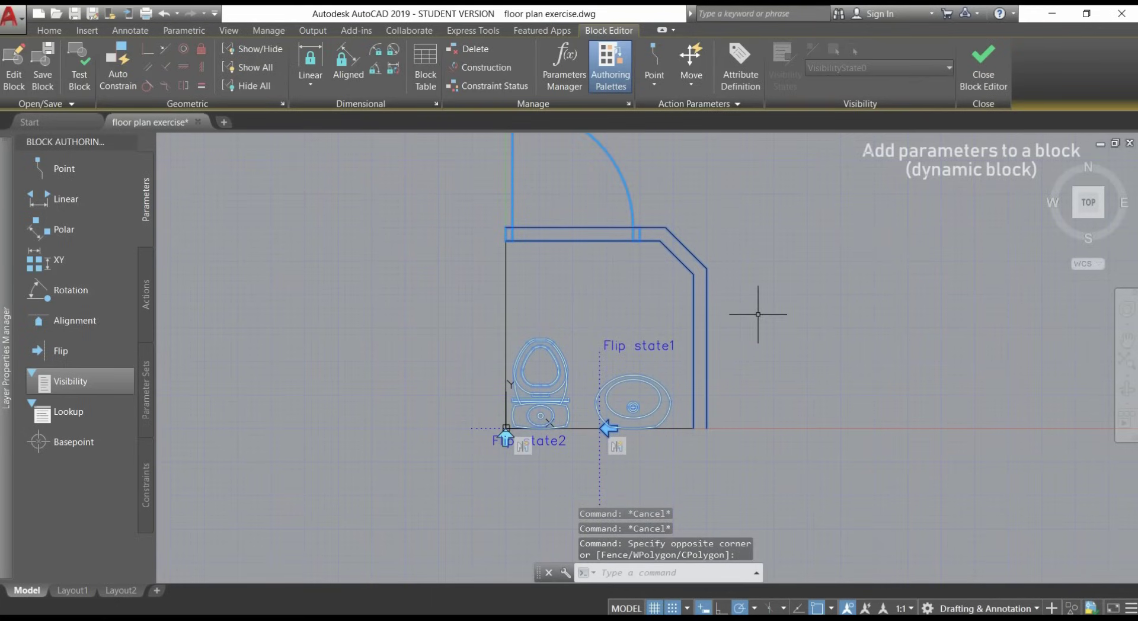
pyautogui.click(758, 314)
pyautogui.click(604, 154)
pyautogui.press('Escape')
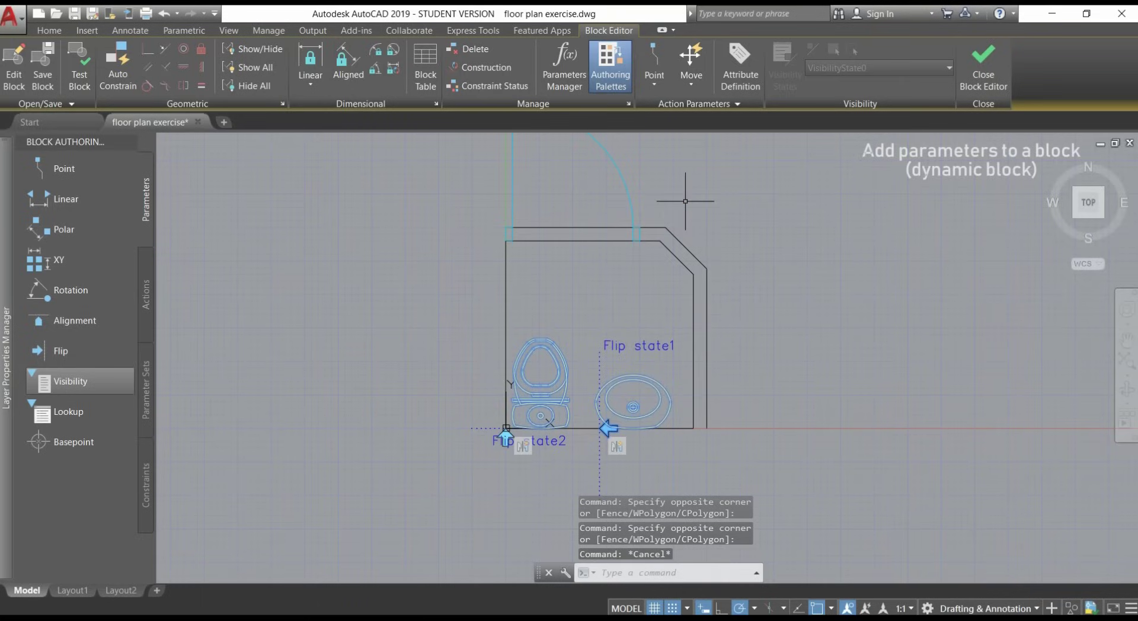
pyautogui.click(787, 471)
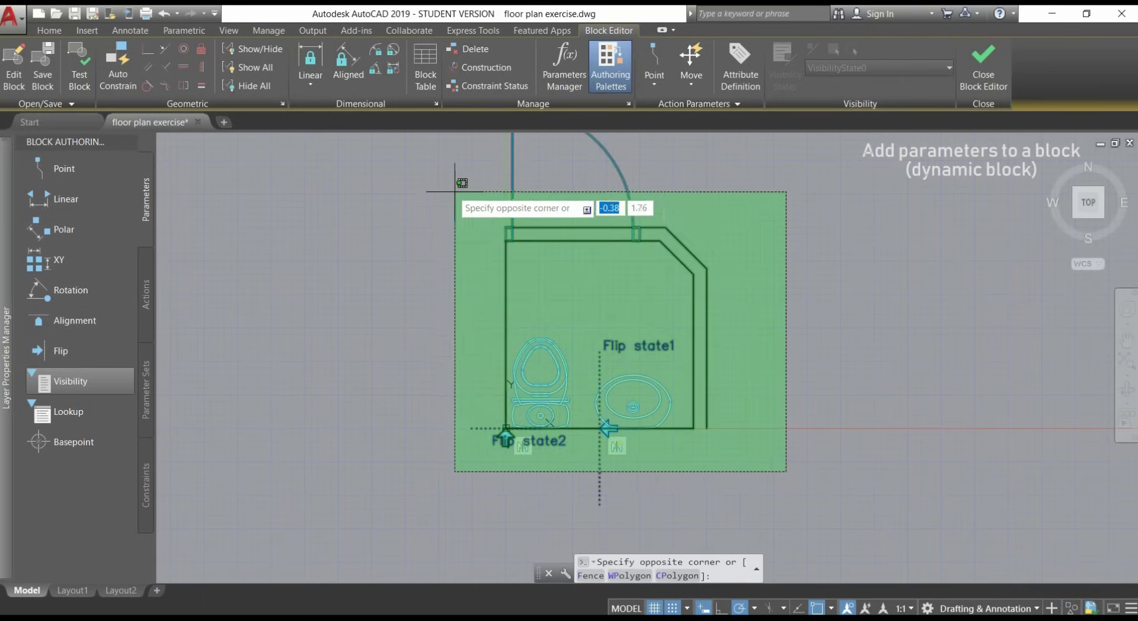
pyautogui.click(416, 170)
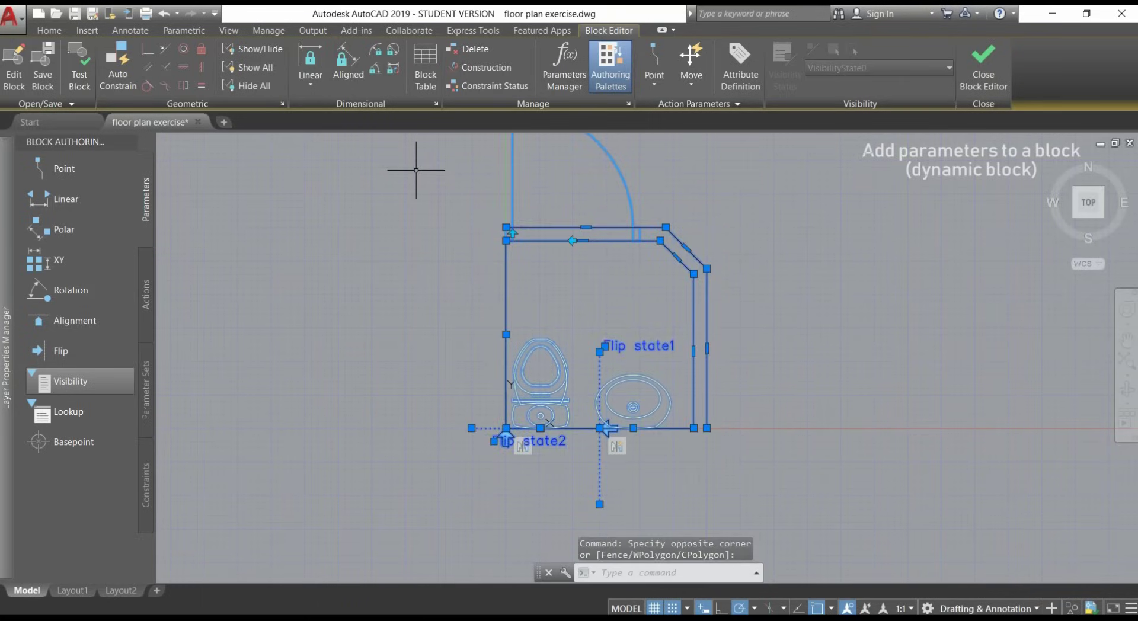
pyautogui.press('Escape')
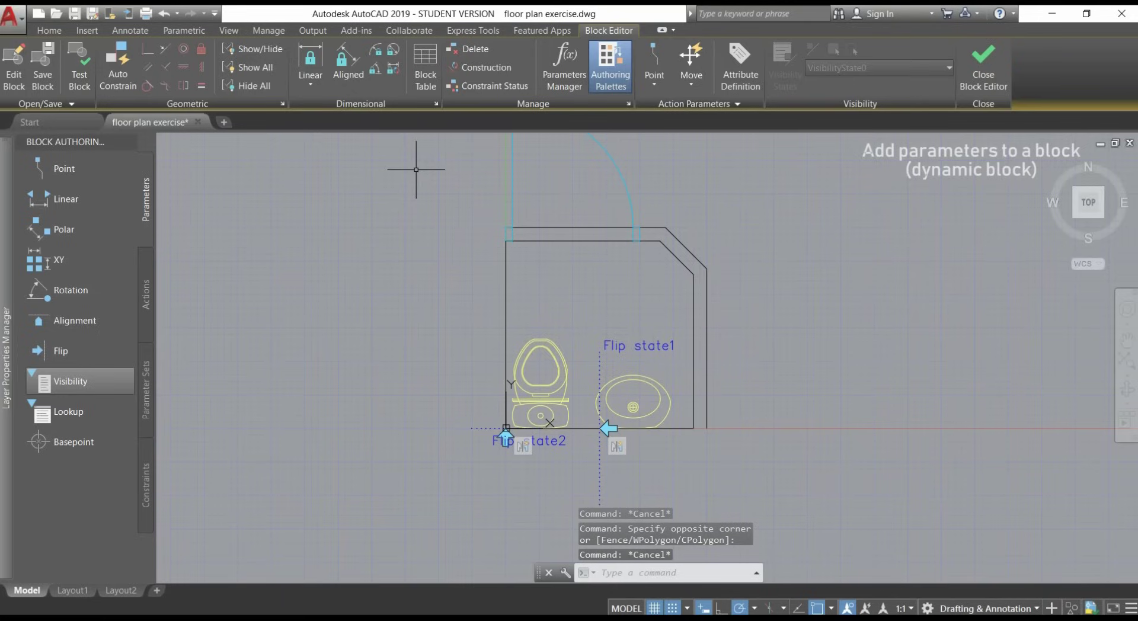
# Step: Erase the room's left vertical line and lower horizontal line from the toilet block, then save the block and close the Block Editor
pyautogui.click(505, 286)
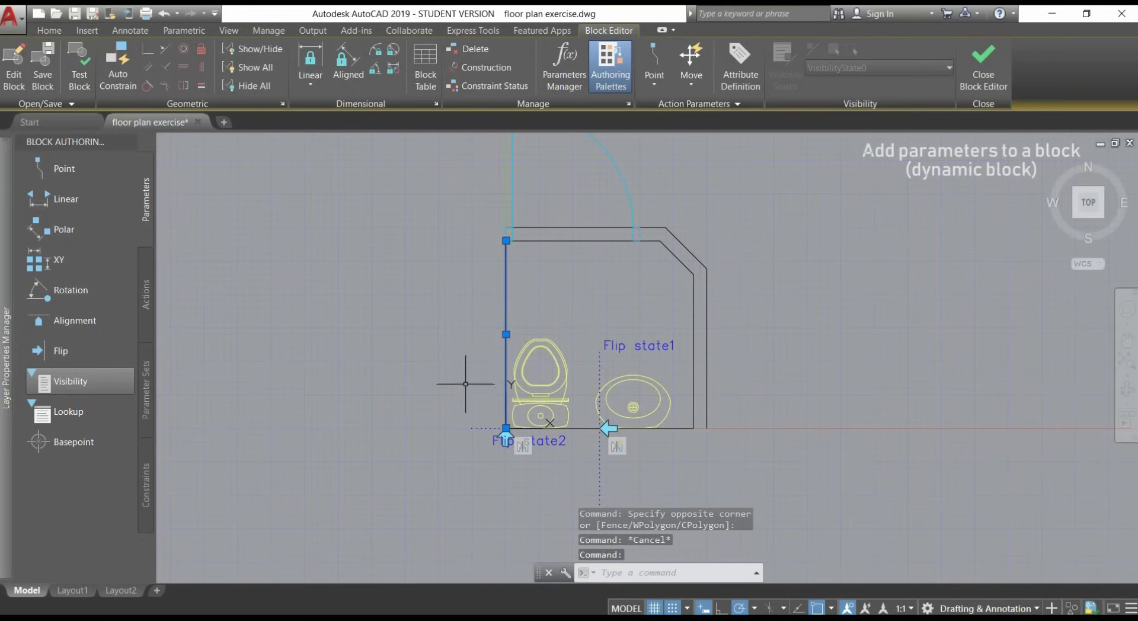
pyautogui.click(681, 428)
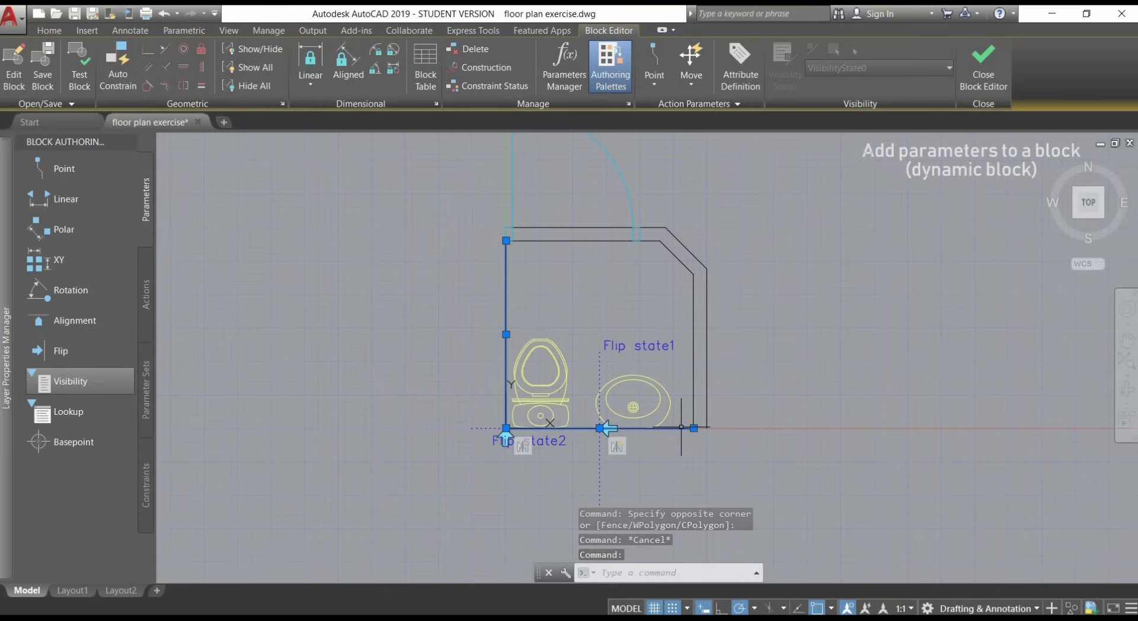
pyautogui.press('Delete')
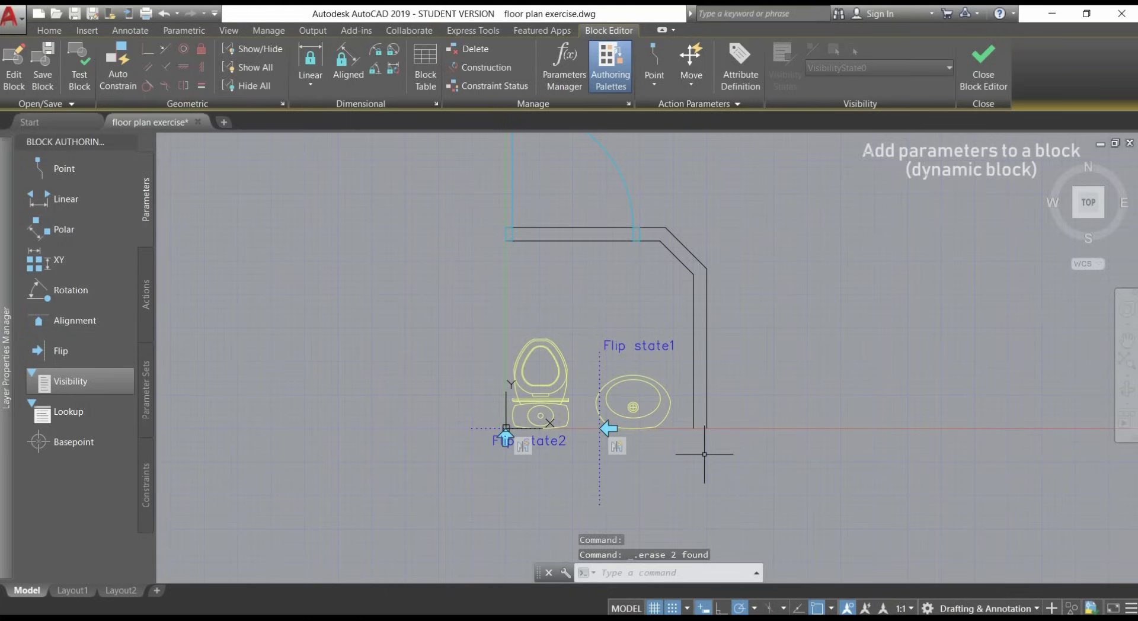
pyautogui.click(45, 66)
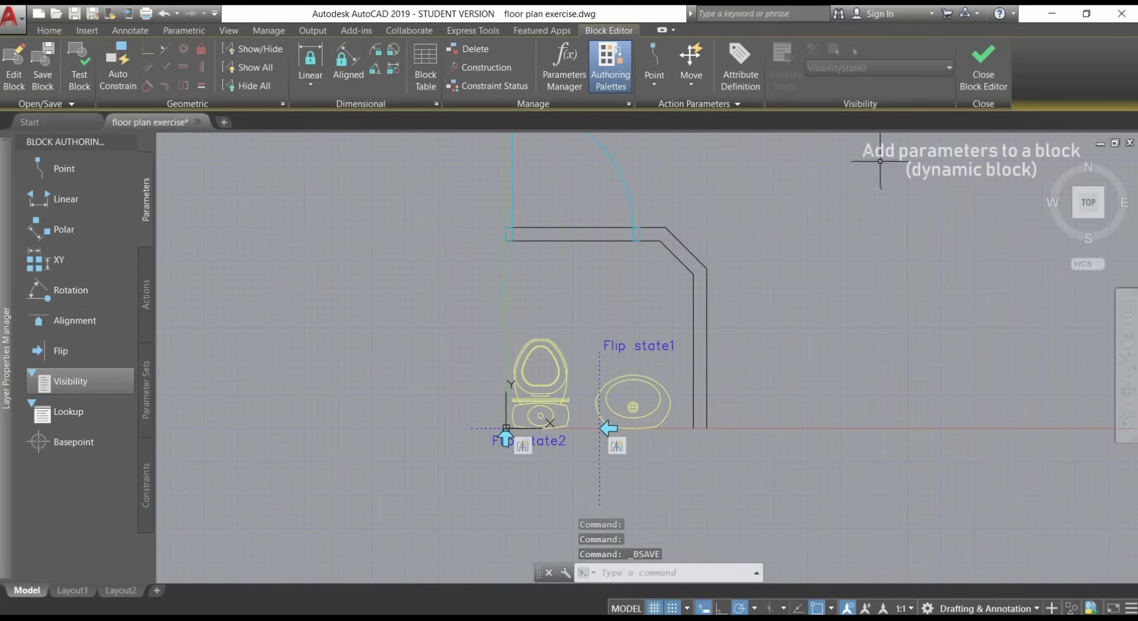
pyautogui.click(980, 69)
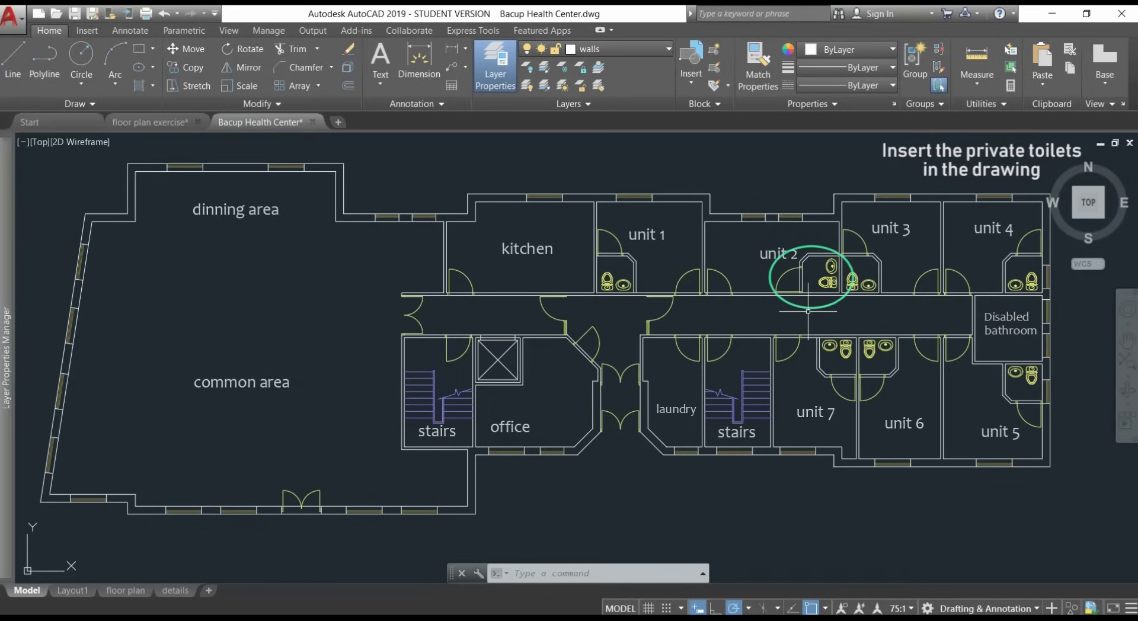
# Step: In floor plan exercise.dwg, insert the toilet block at unit 1's lower-left inner corner, just east of the kitchen partition above the corridor
pyautogui.hotkey('ctrl', 'Tab')
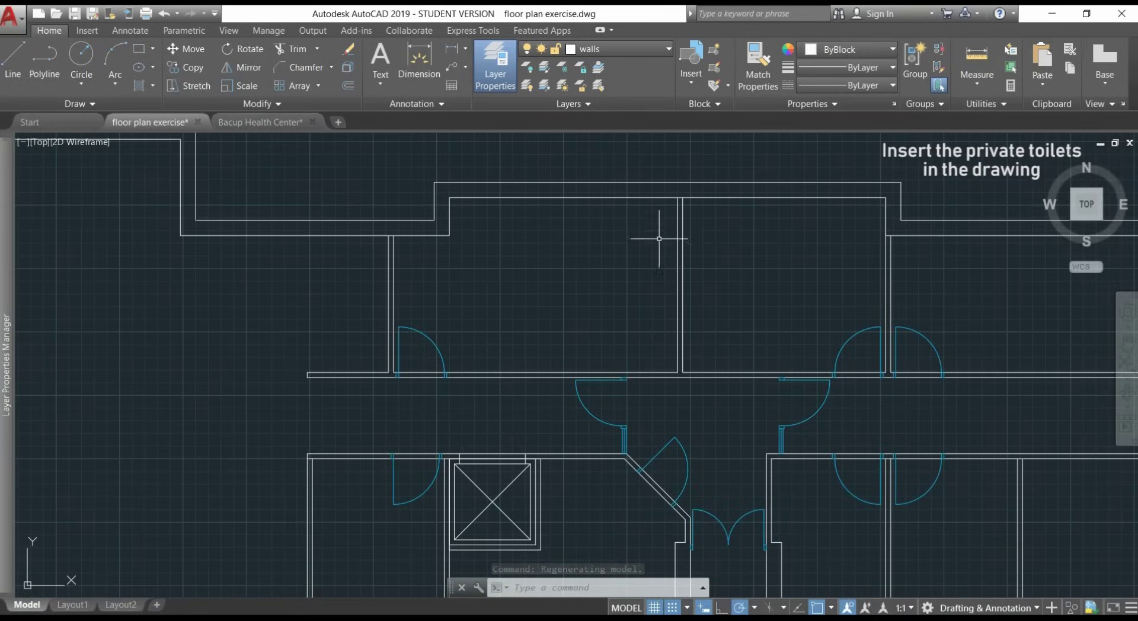
pyautogui.click(686, 84)
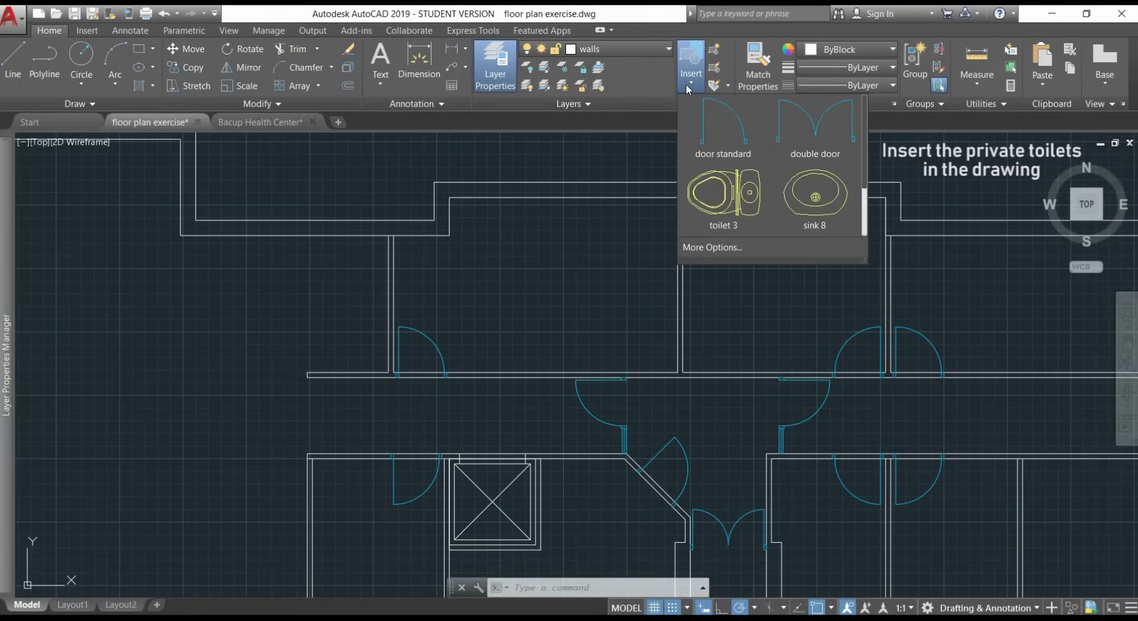
pyautogui.scroll(-1, 741, 141)
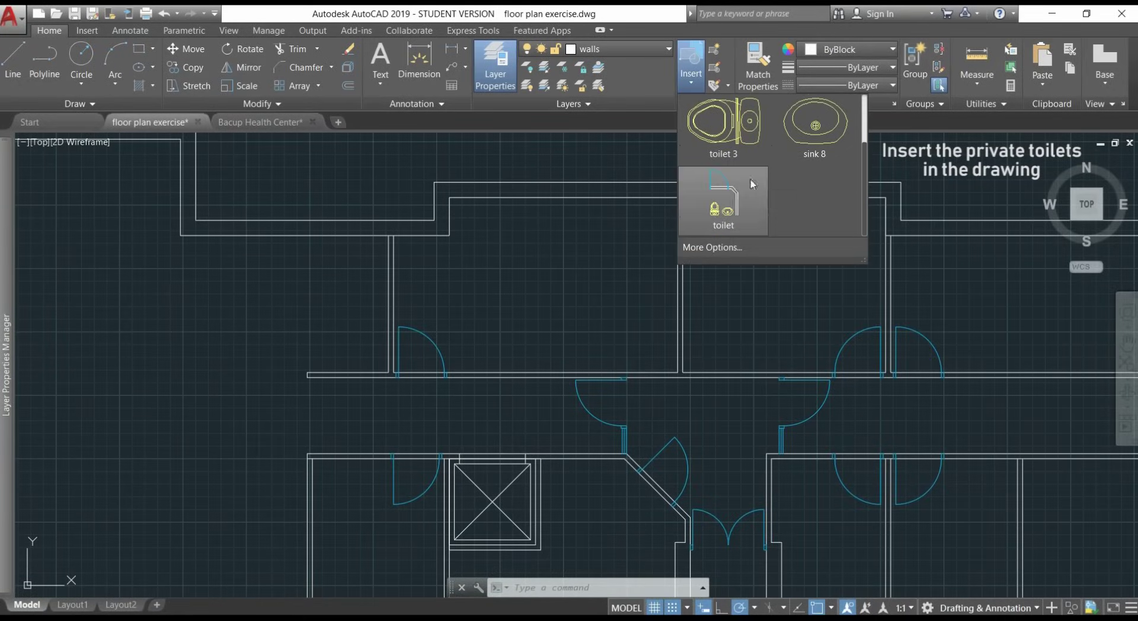
pyautogui.click(735, 190)
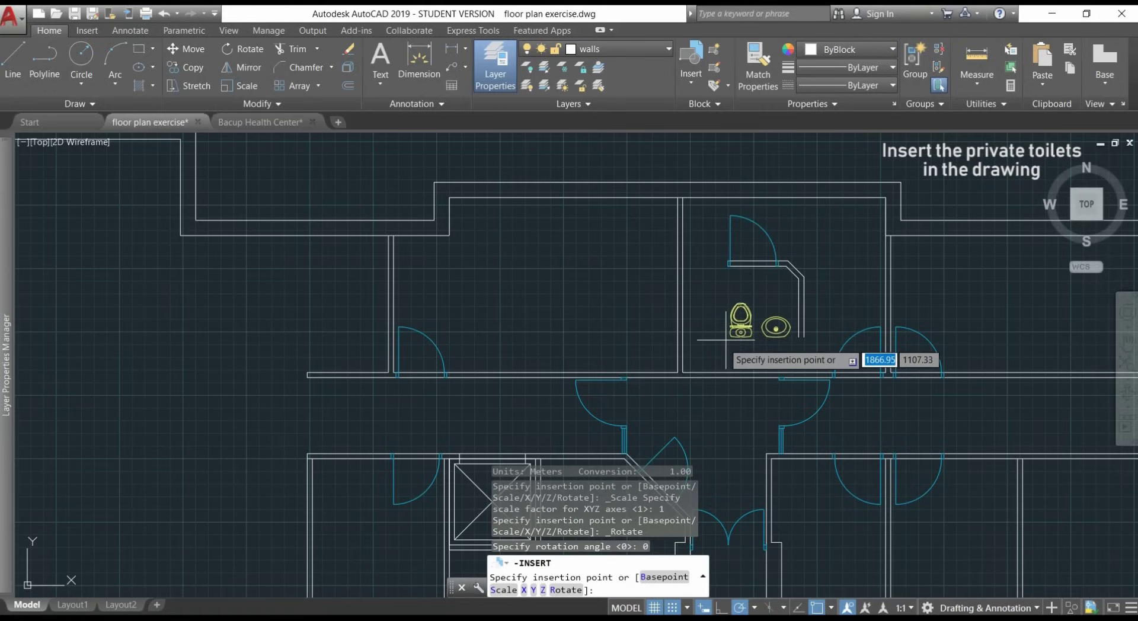
pyautogui.click(683, 372)
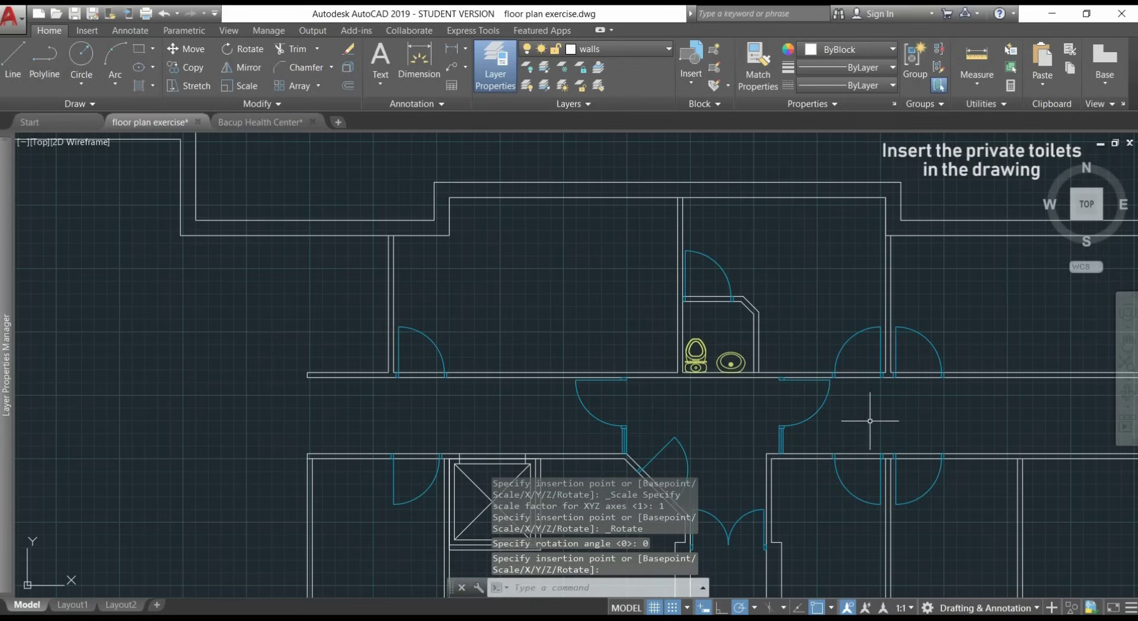
# Step: Insert a second toilet block at the lower-left inner corner of unit 3, on the upper side of the corridor
pyautogui.moveTo(962, 412); pyautogui.dragTo(757, 401, button='middle')
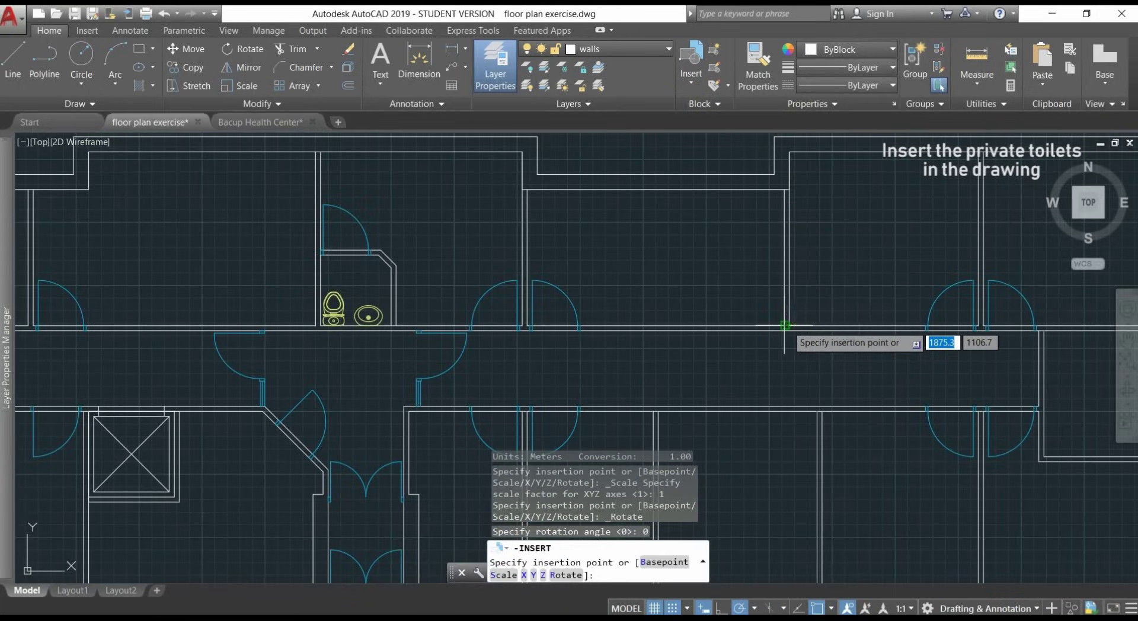
pyautogui.scroll(3, 792, 327)
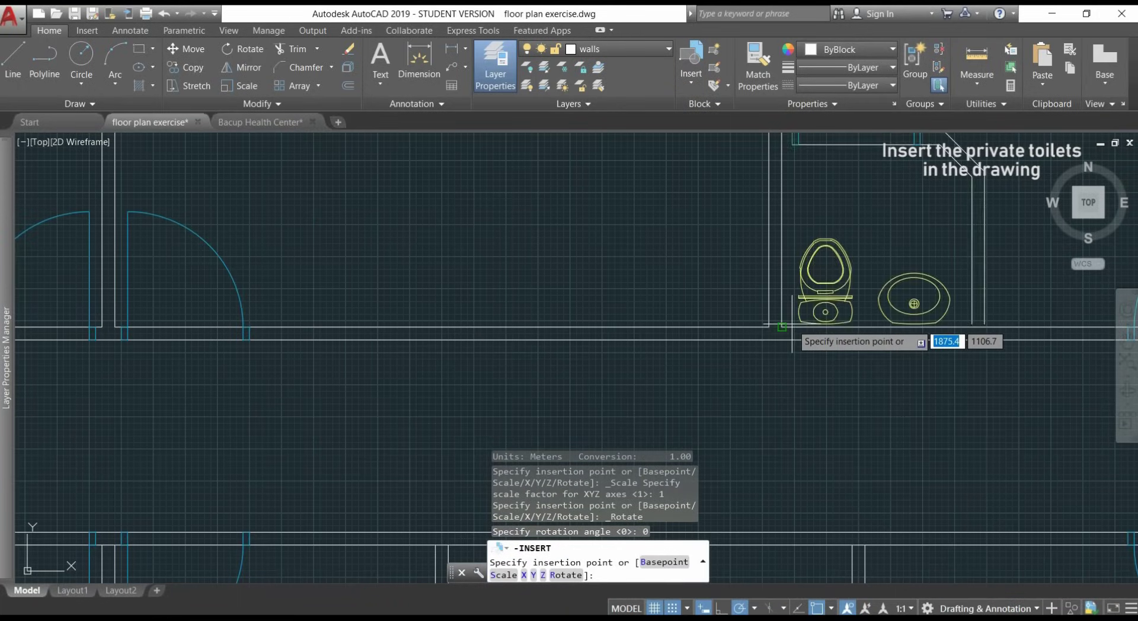
pyautogui.click(788, 329)
pyautogui.scroll(-3, 826, 278)
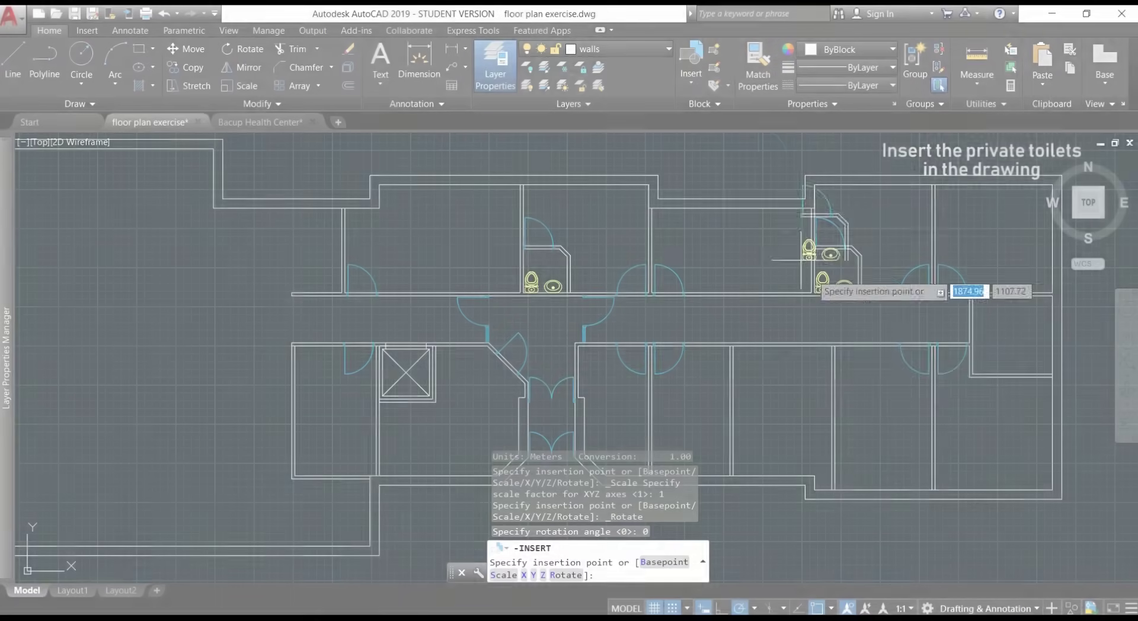
# Step: Insert a toilet block at unit 6's upper-left inner corner below the corridor and flip it vertically into the room
pyautogui.scroll(3, 841, 338)
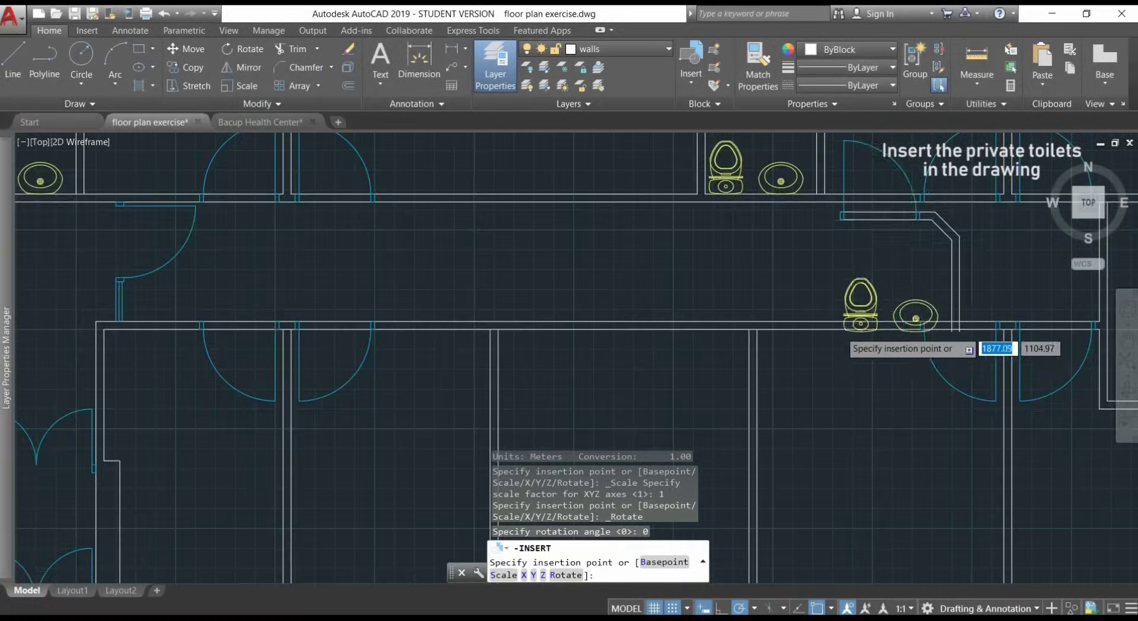
pyautogui.scroll(3, 788, 331)
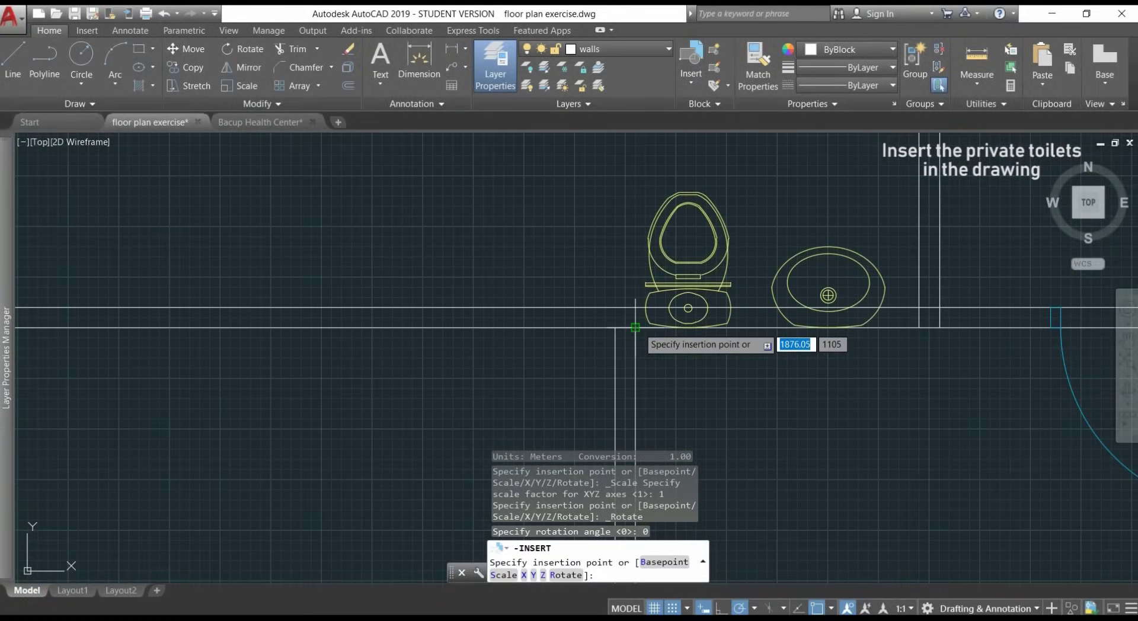
pyautogui.click(634, 327)
pyautogui.scroll(-3, 711, 349)
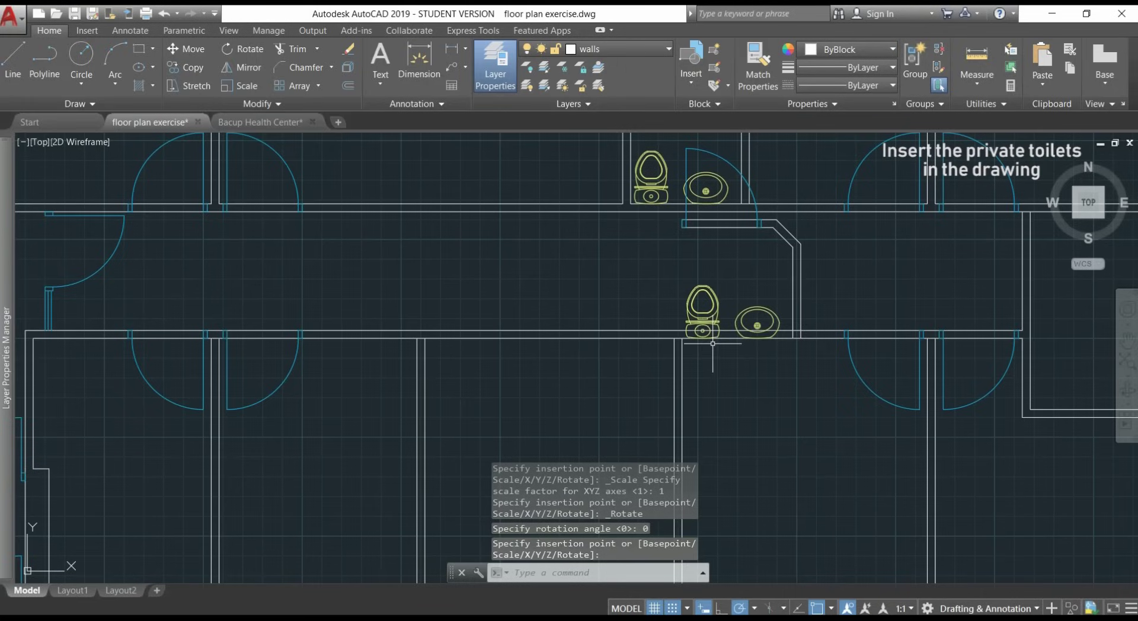
pyautogui.click(800, 312)
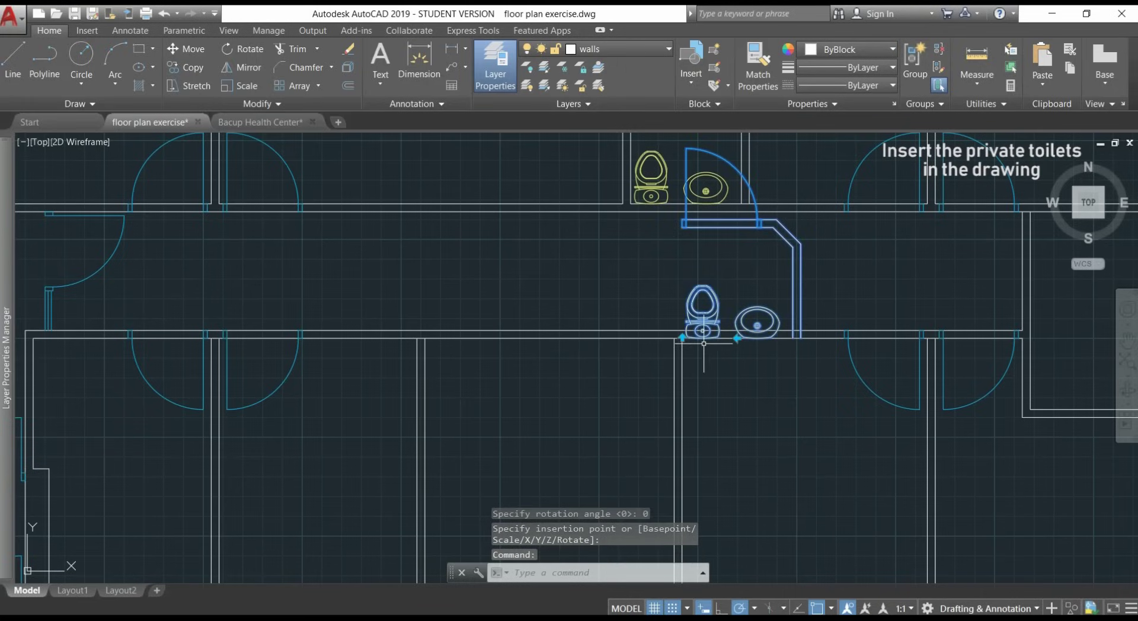
pyautogui.click(682, 338)
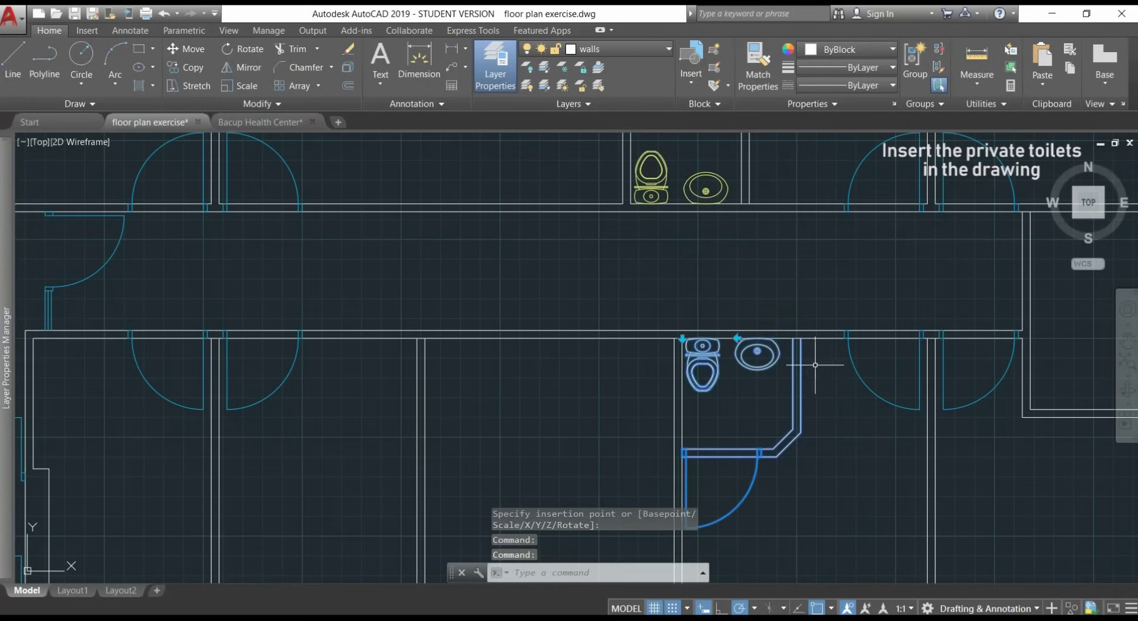
pyautogui.press('Escape')
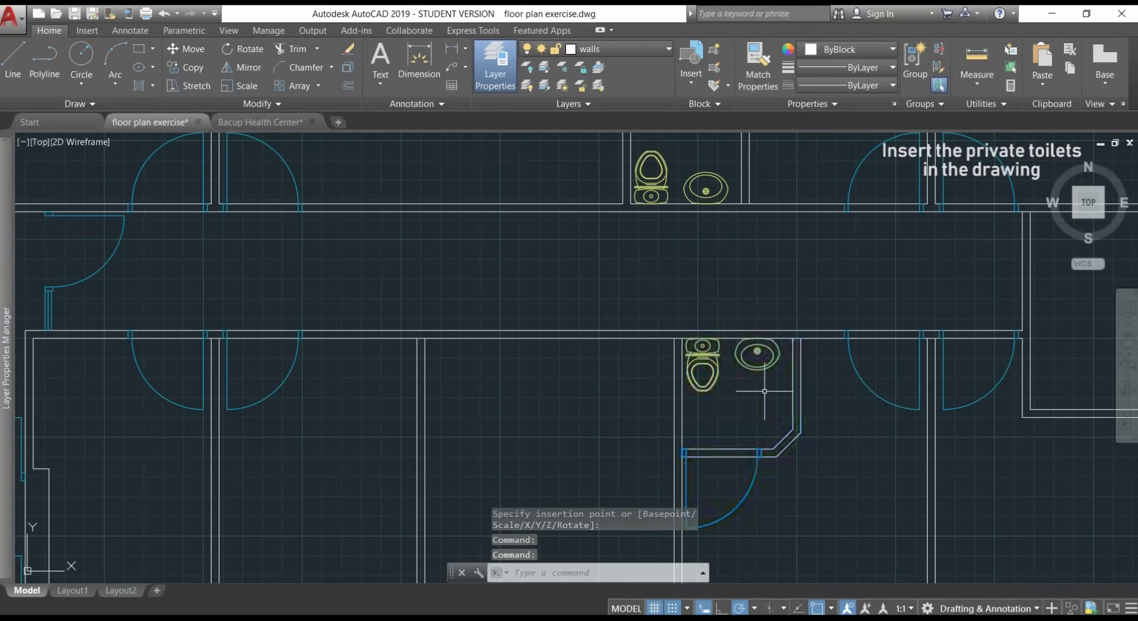
# Step: Insert another toilet block where the partition west of unit 6's toilet meets the corridor's lower wall
pyautogui.click(689, 69)
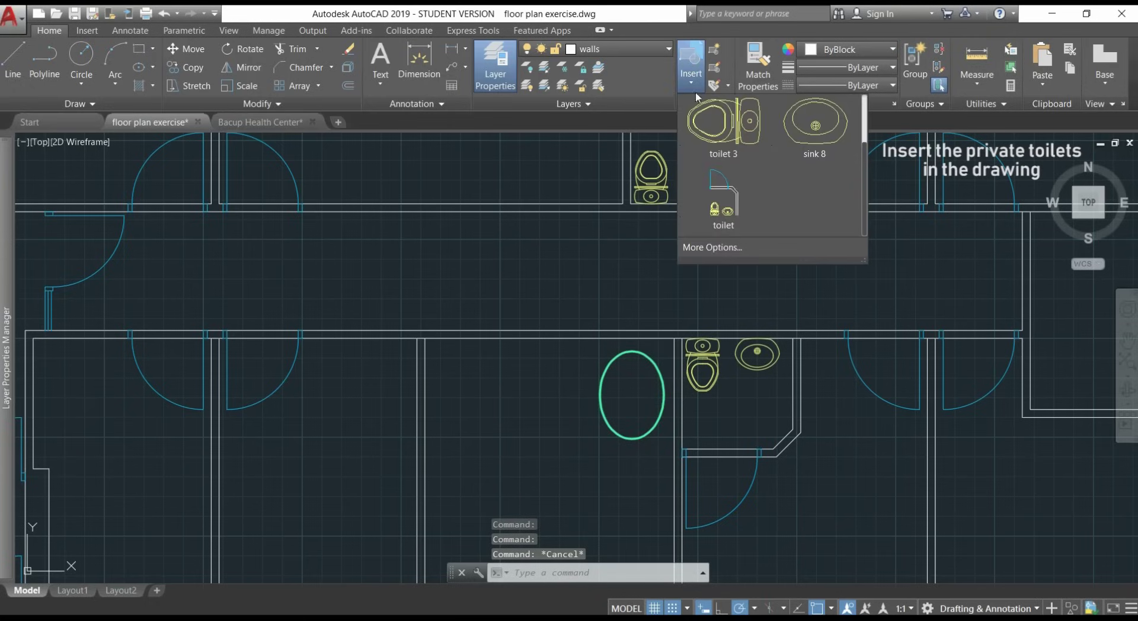
pyautogui.click(722, 225)
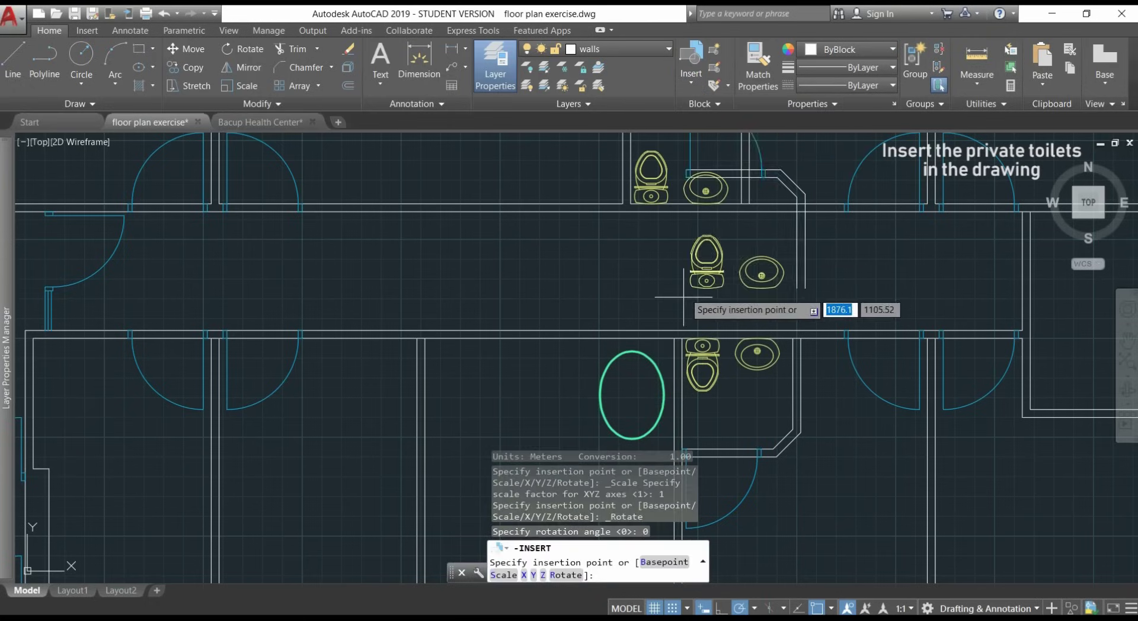
pyautogui.click(676, 338)
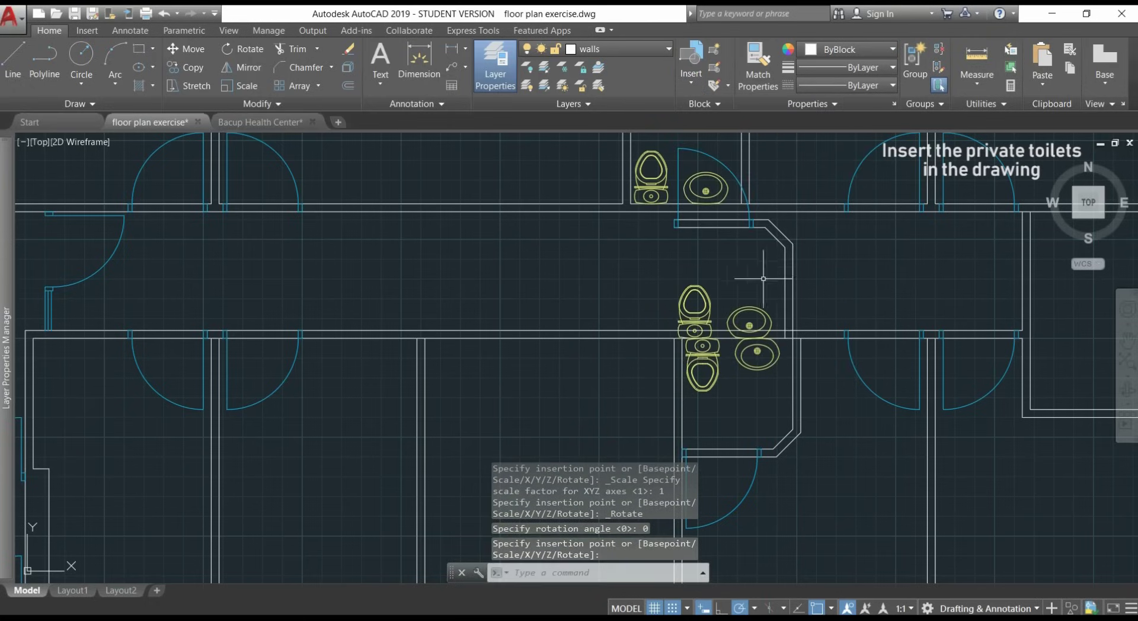
# Step: Try flipping the newly inserted toilet block horizontally, and flip it back to its original side
pyautogui.click(786, 292)
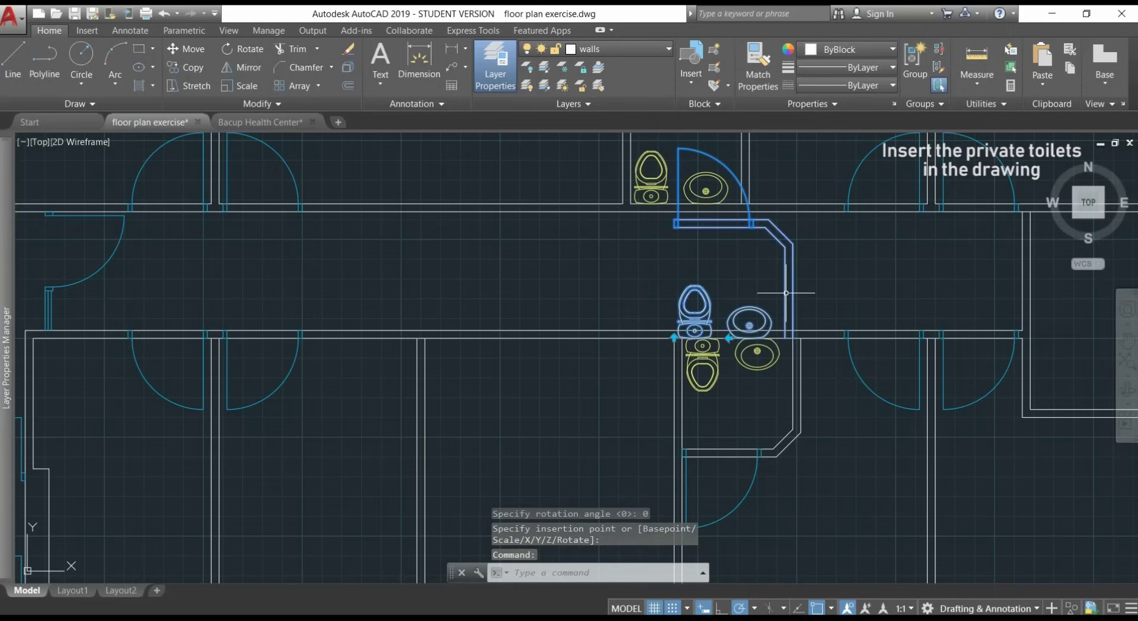
pyautogui.scroll(2, 706, 296)
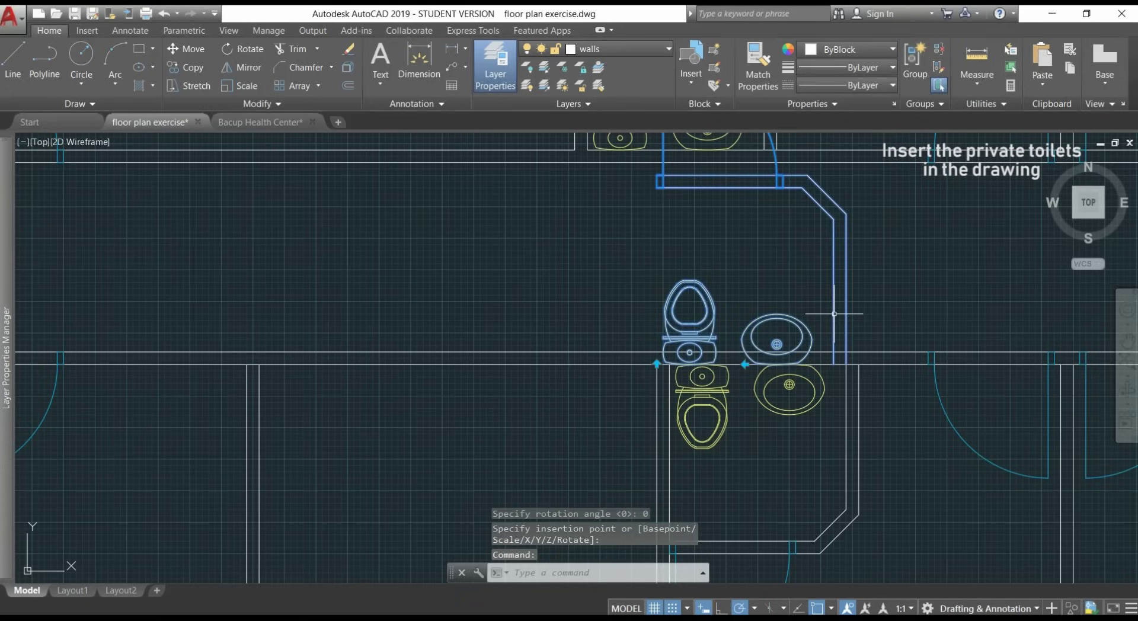
pyautogui.click(745, 363)
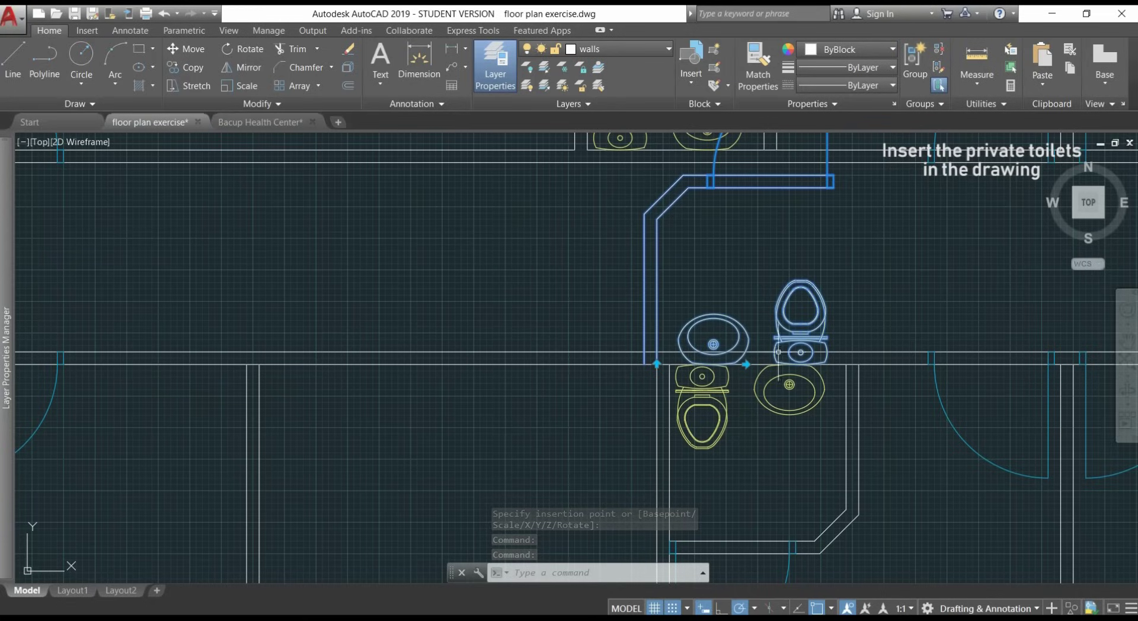
pyautogui.click(745, 363)
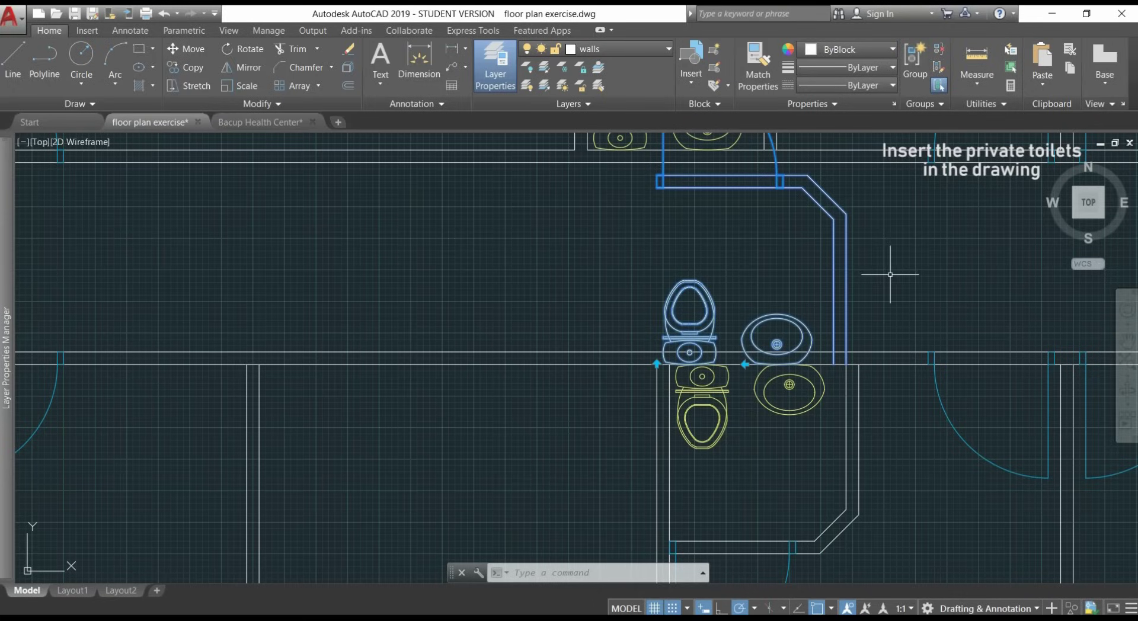
# Step: Open the toilet block in the Block Editor and move the Flip state1 reflection line onto the block's origin
pyautogui.click(715, 67)
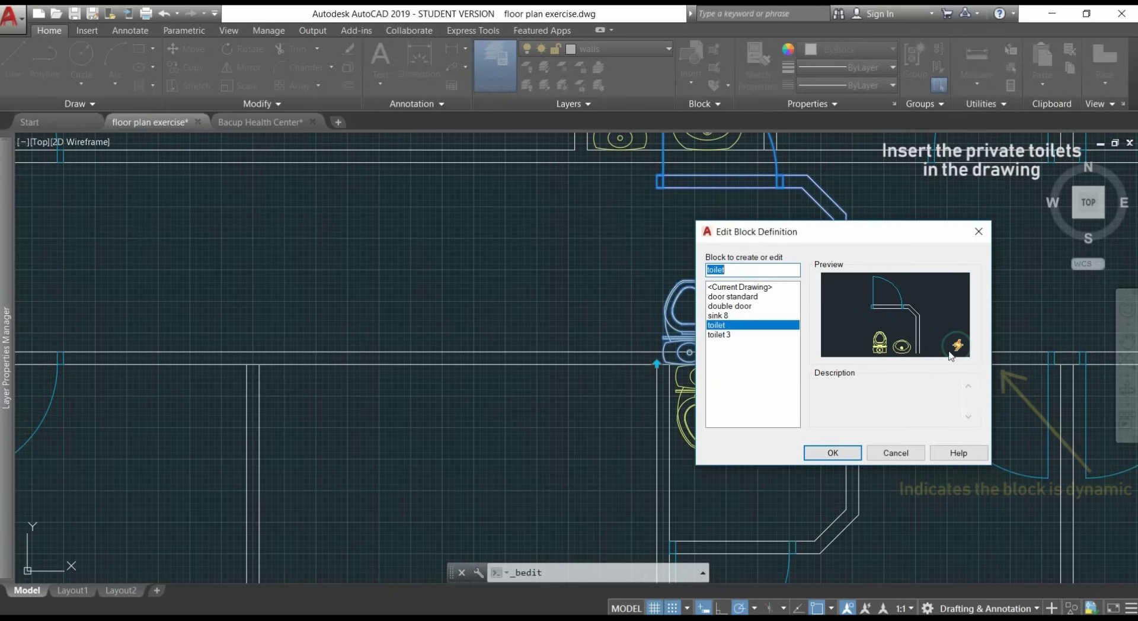
pyautogui.click(833, 453)
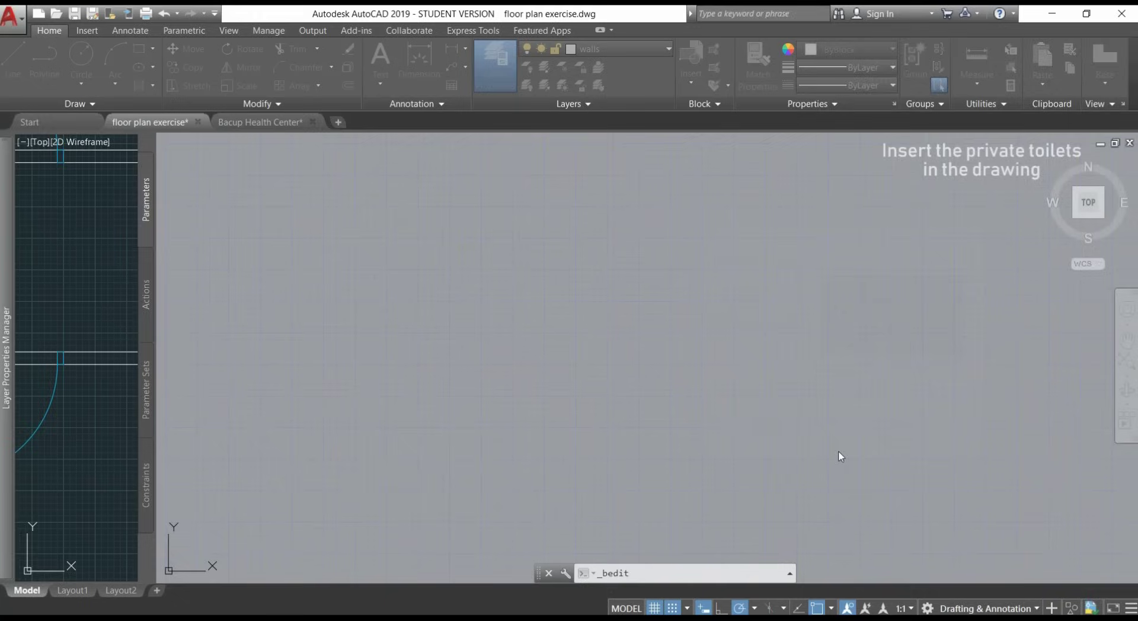
pyautogui.scroll(2, 634, 398)
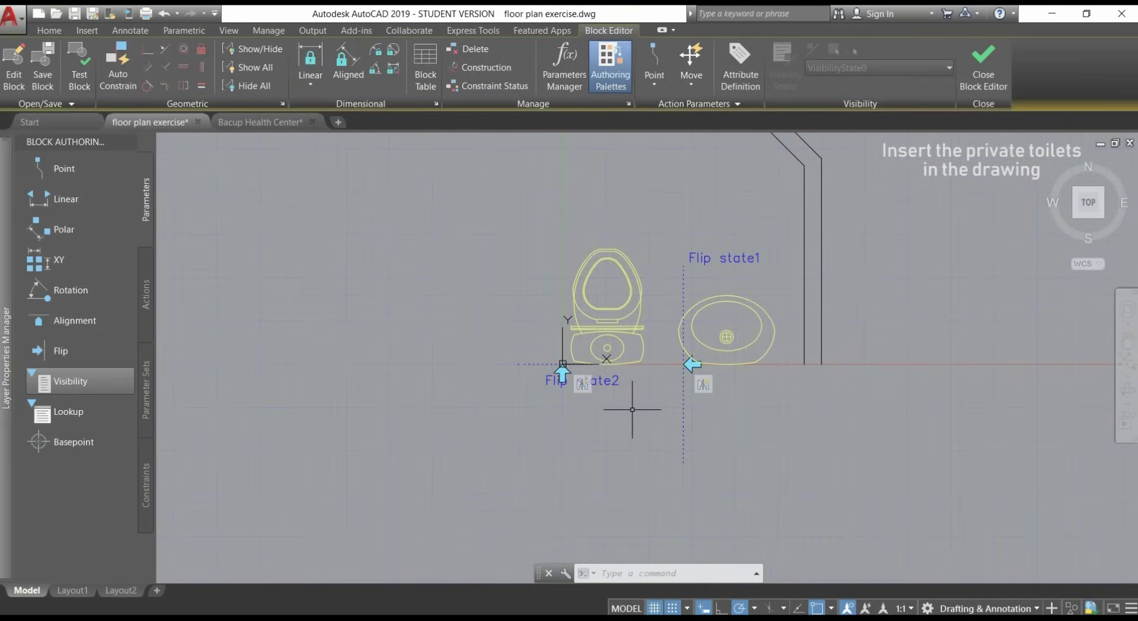
pyautogui.click(683, 394)
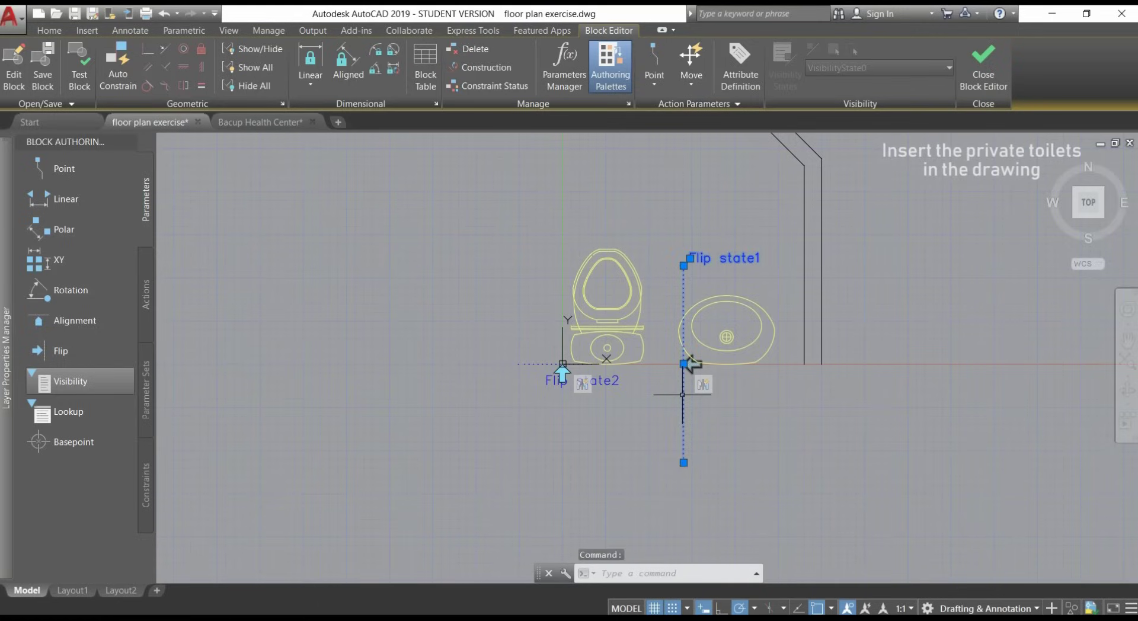
pyautogui.click(684, 364)
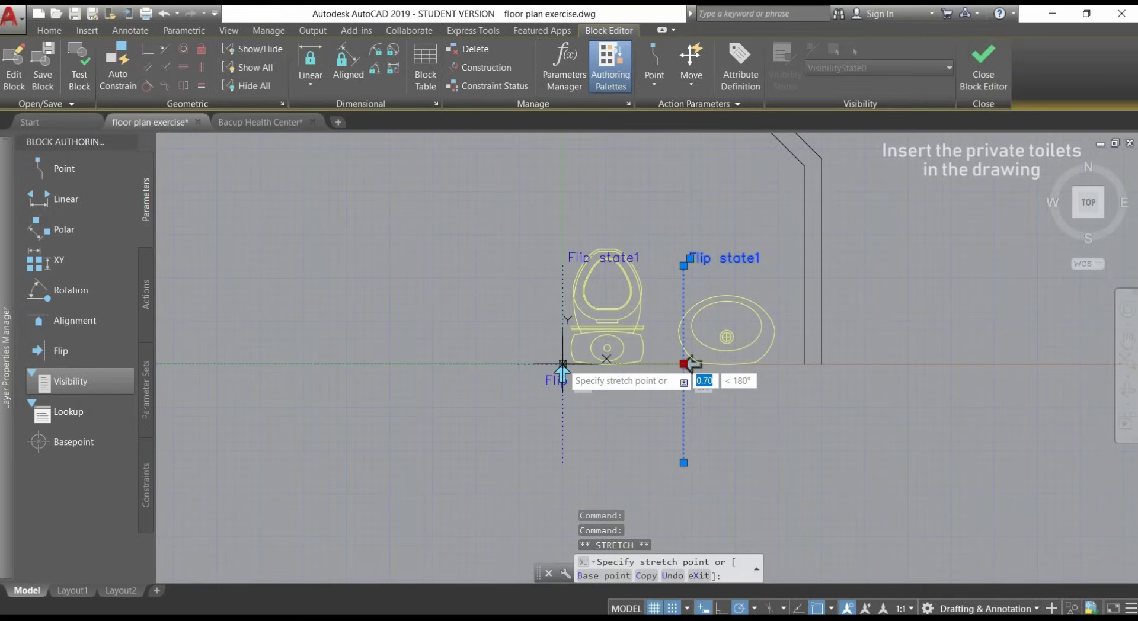
pyautogui.click(562, 364)
pyautogui.press('Escape')
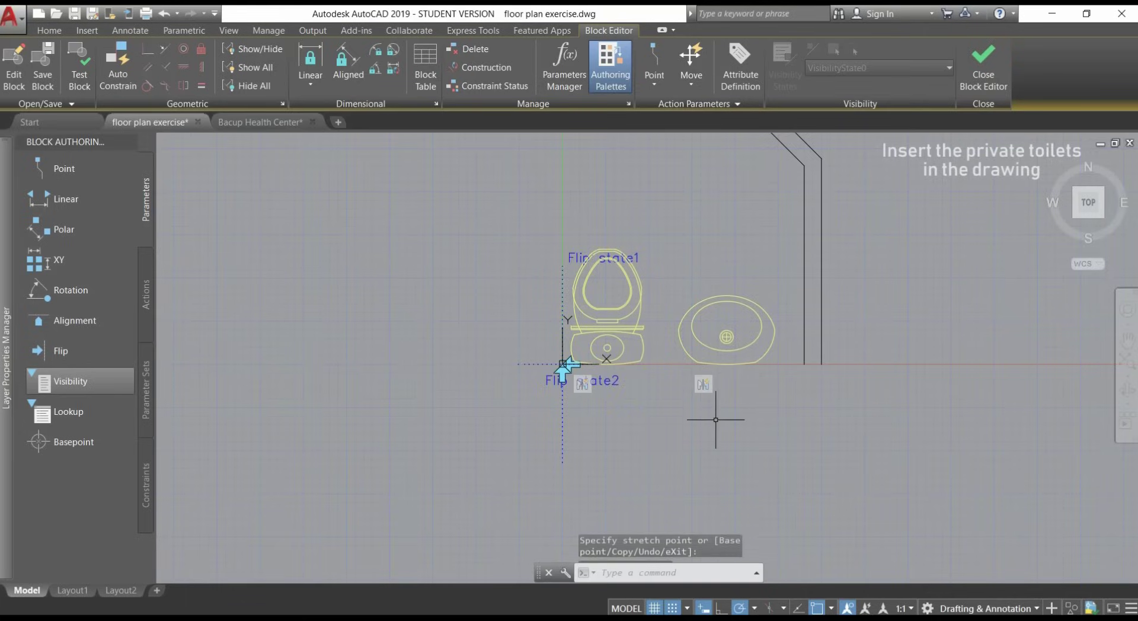
# Step: Move the Flip state1 arrow to the gap between the toilet and the sink, and close the Block Editor
pyautogui.scroll(4, 602, 368)
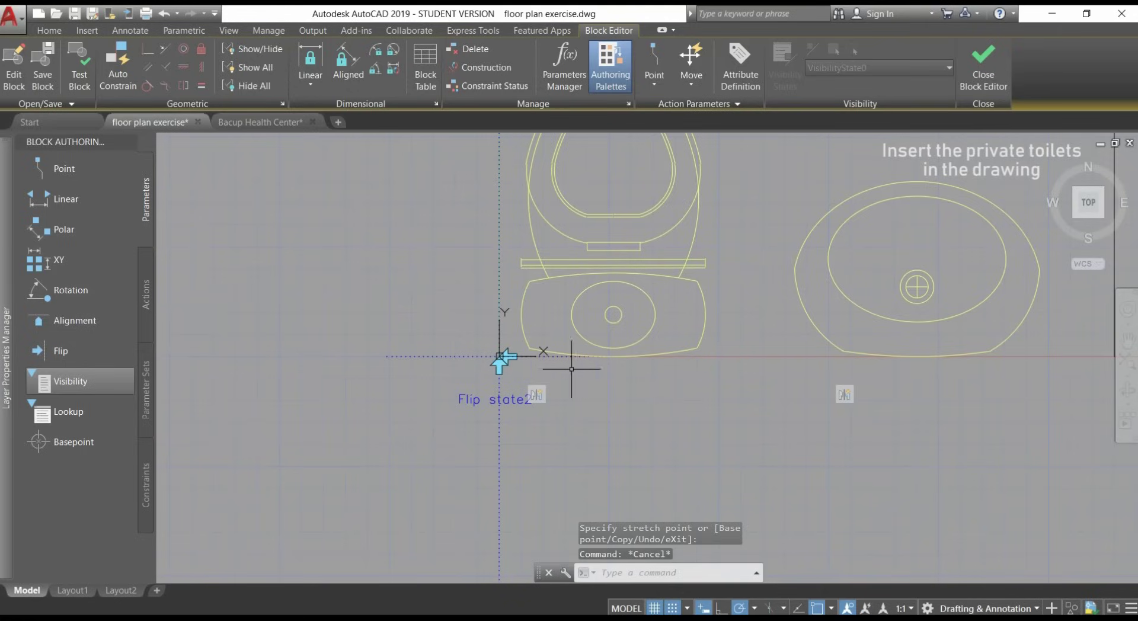
pyautogui.click(501, 358)
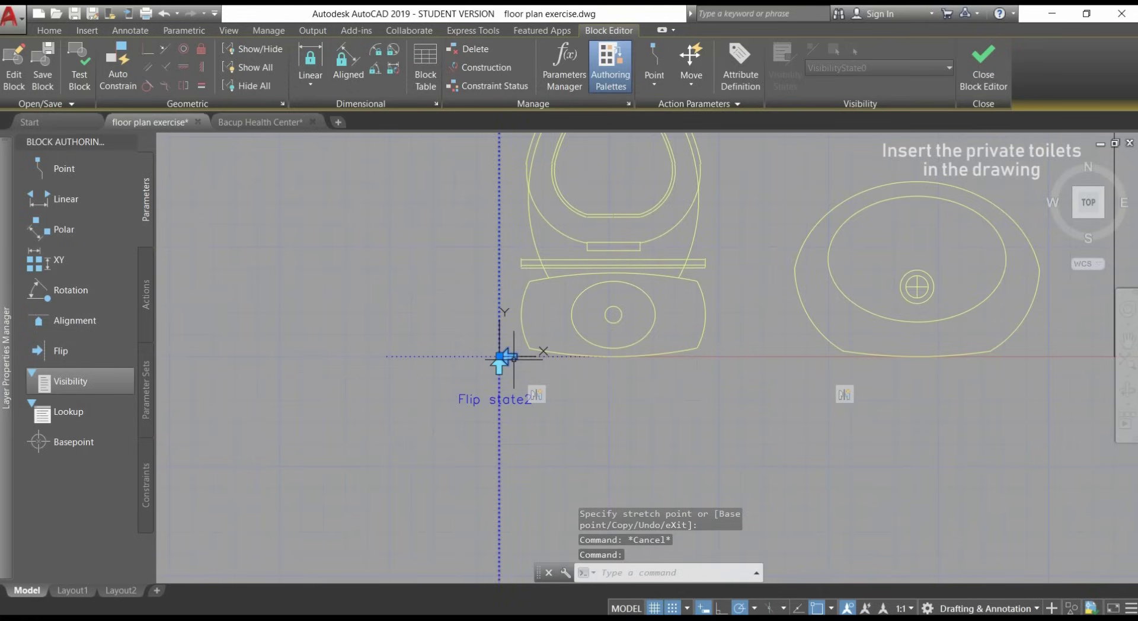
pyautogui.scroll(4, 513, 356)
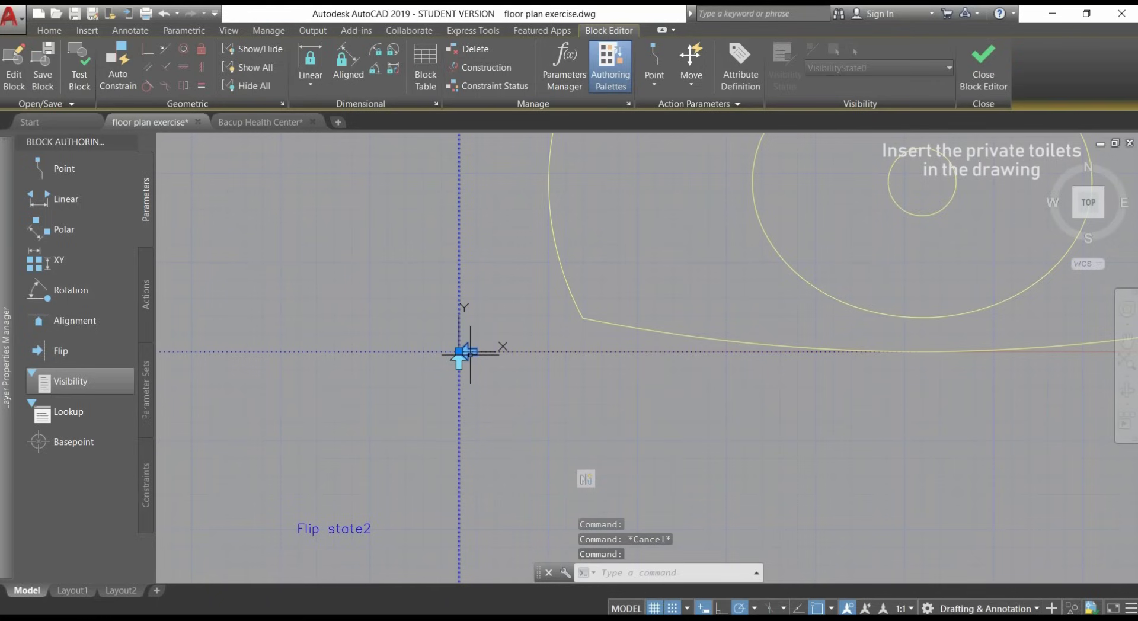
pyautogui.click(460, 352)
pyautogui.scroll(-4, 584, 368)
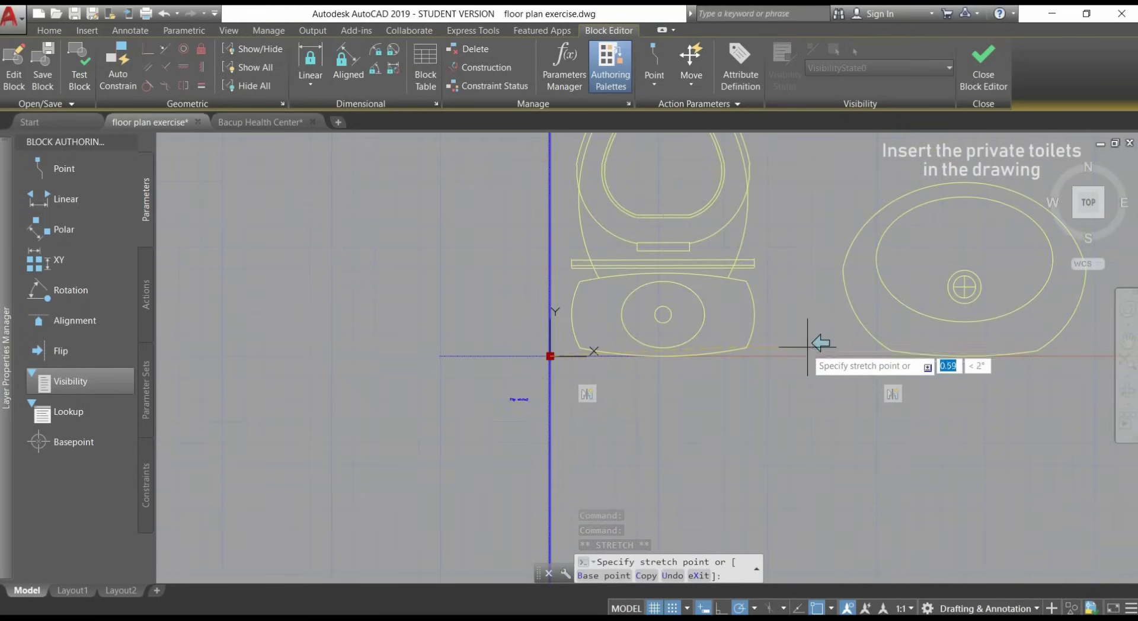
pyautogui.click(824, 356)
pyautogui.scroll(-3, 737, 361)
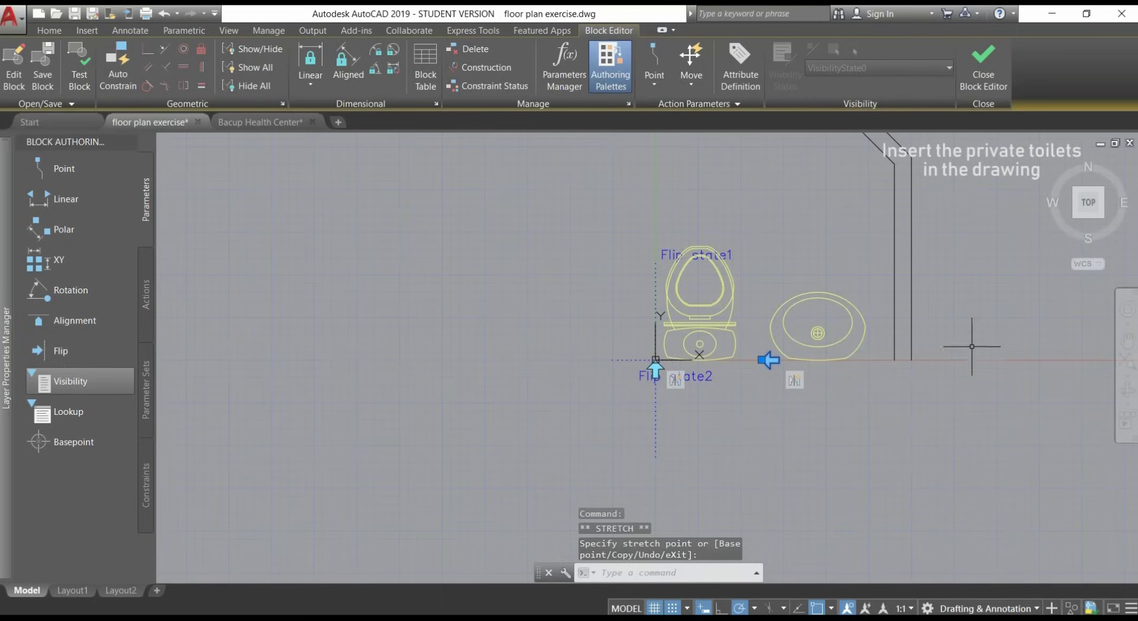
pyautogui.moveTo(901, 338); pyautogui.dragTo(812, 422, button='middle')
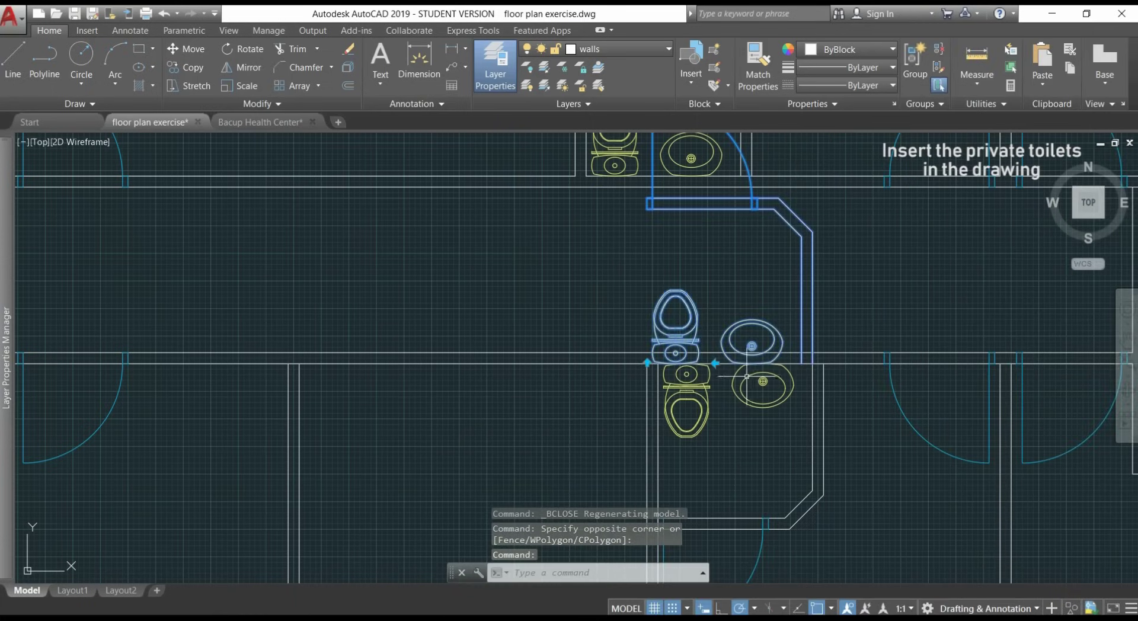
# Step: Flip the new toilet block horizontally and vertically into the room west of unit 6, mirroring the adjacent toilet
pyautogui.click(714, 363)
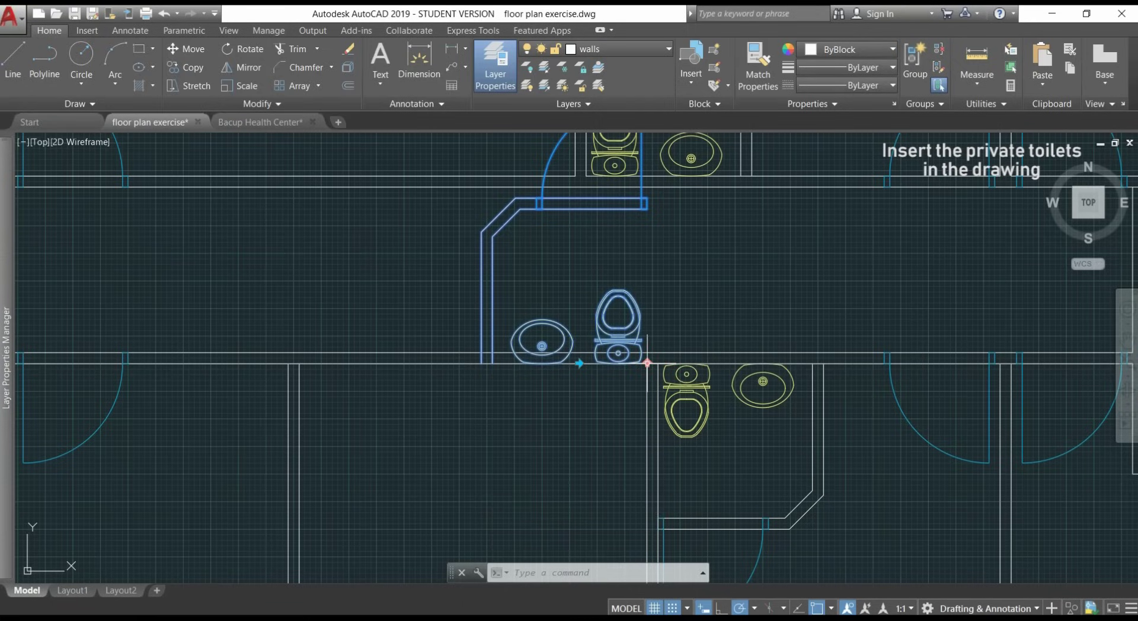
pyautogui.scroll(-1, 647, 356)
pyautogui.scroll(-1, 617, 279)
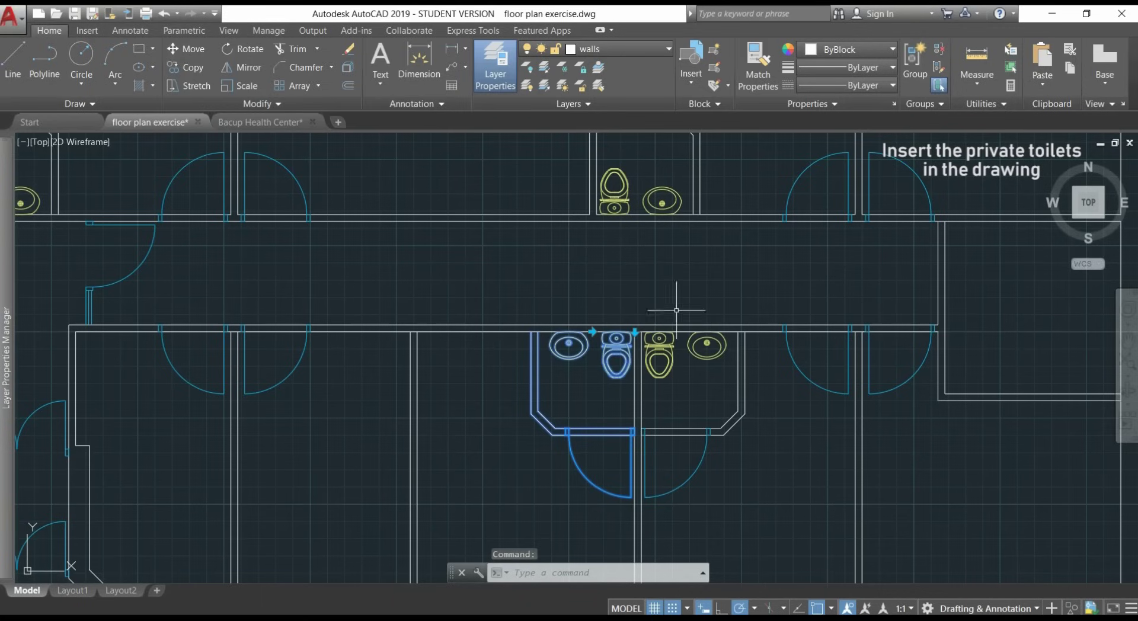
pyautogui.press('Escape')
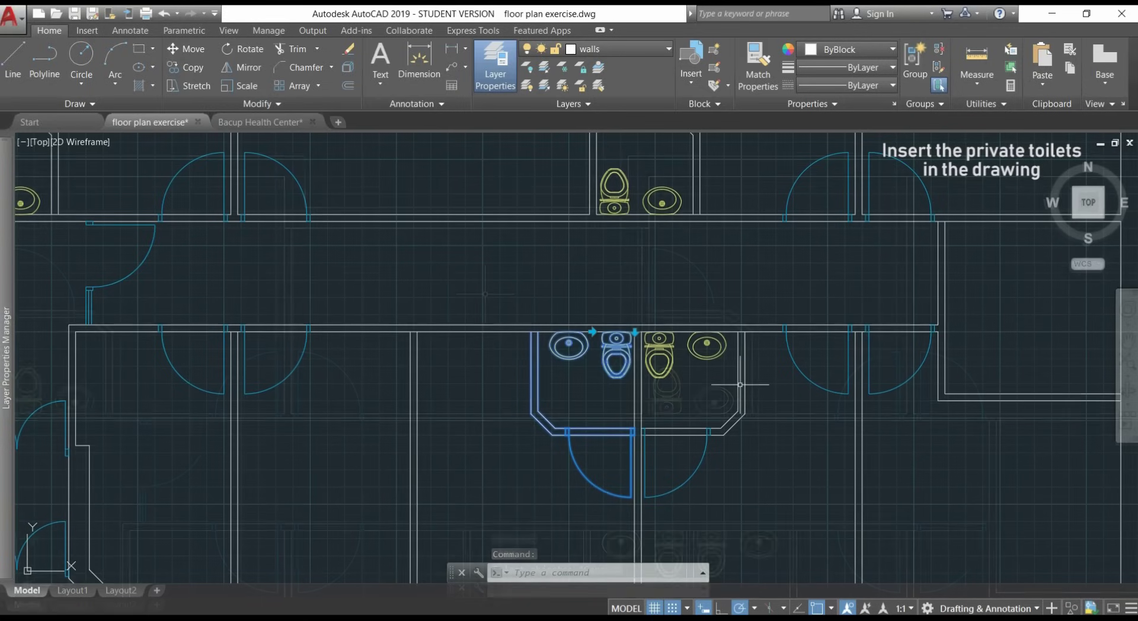
# Step: Insert a toilet block at the lower-right inner corner of the recessed room west of unit 3, above the corridor
pyautogui.scroll(-2, 745, 381)
pyautogui.scroll(2, 485, 293)
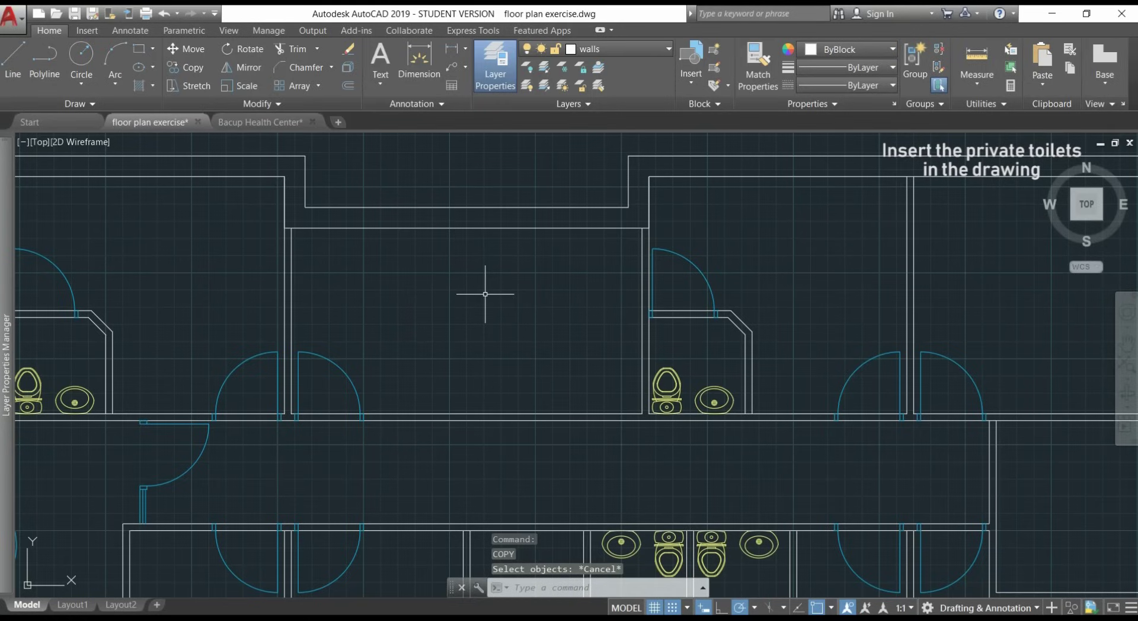
pyautogui.click(692, 73)
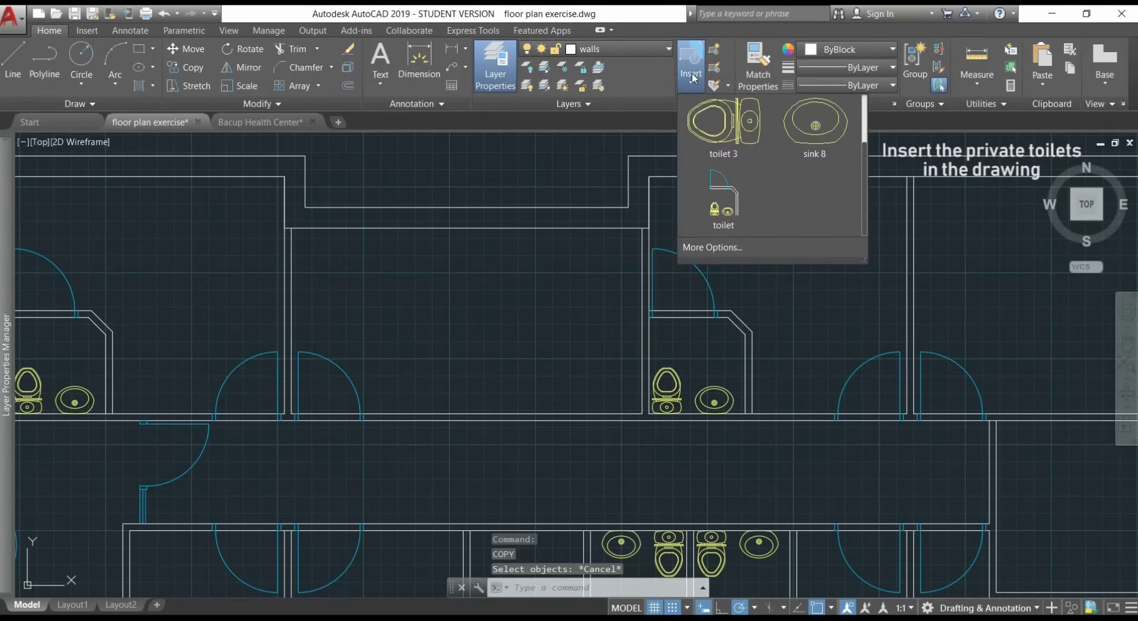
pyautogui.click(723, 202)
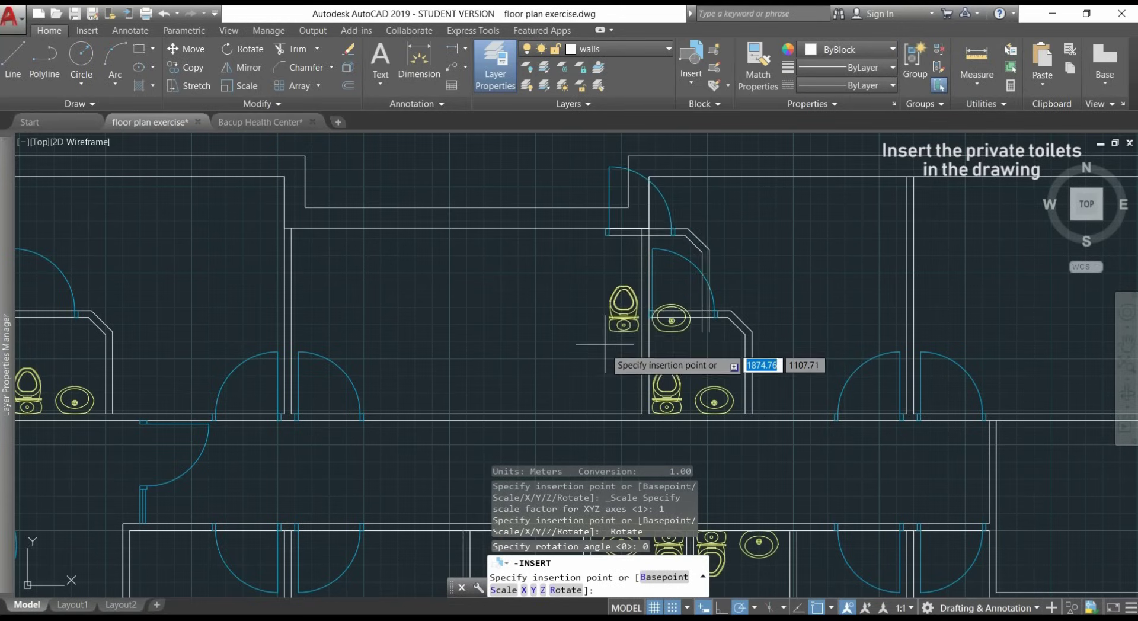
pyautogui.click(643, 412)
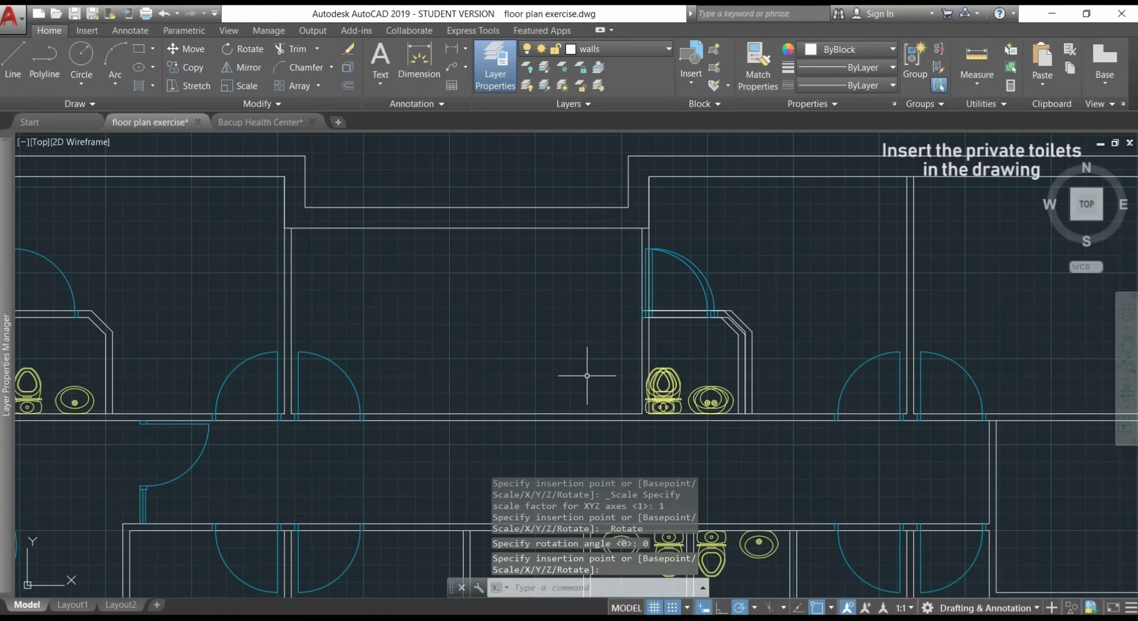
# Step: Rotate the new toilet block 90° counterclockwise about the recessed room's lower-right inner corner so it lies inside that room
pyautogui.write('RO')
pyautogui.press('Return')
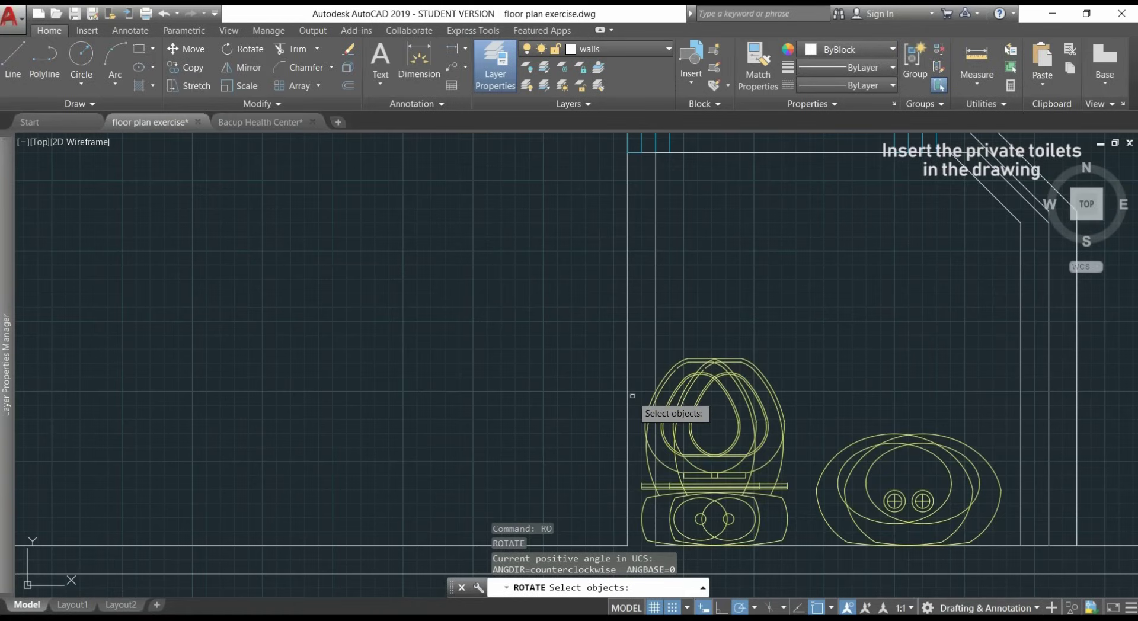
pyautogui.click(646, 463)
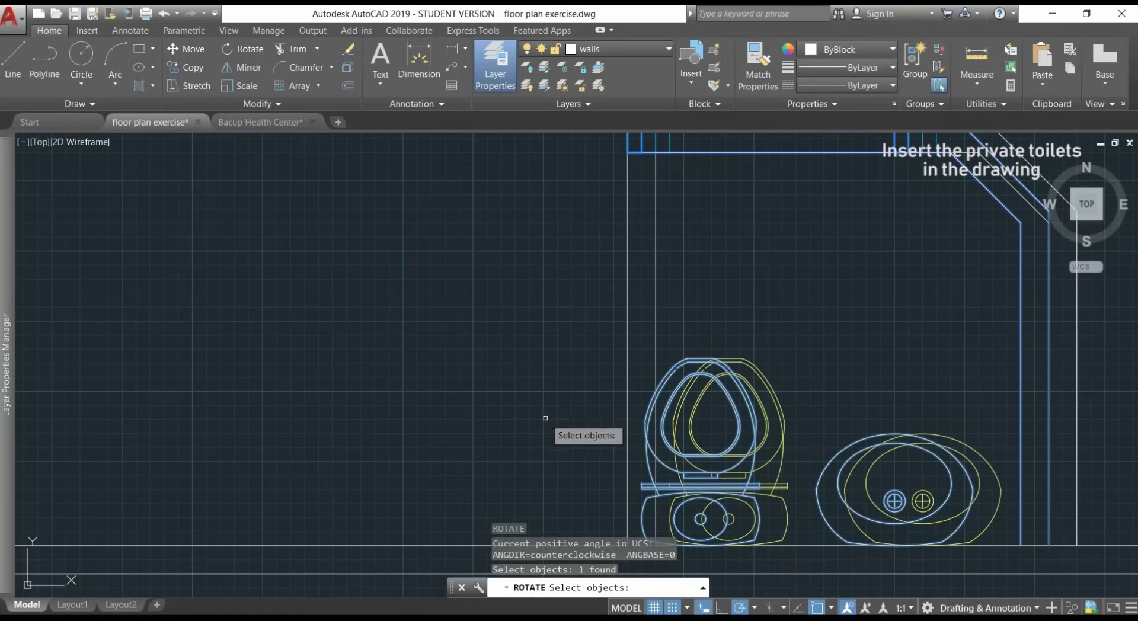
pyautogui.press('Return')
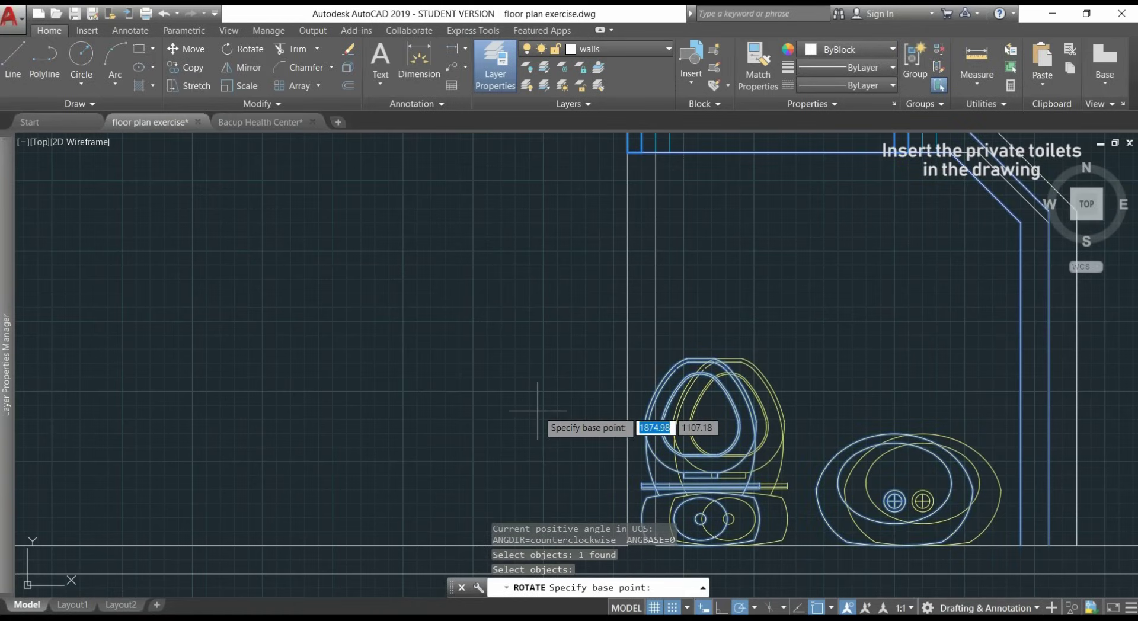
pyautogui.scroll(-7, 607, 424)
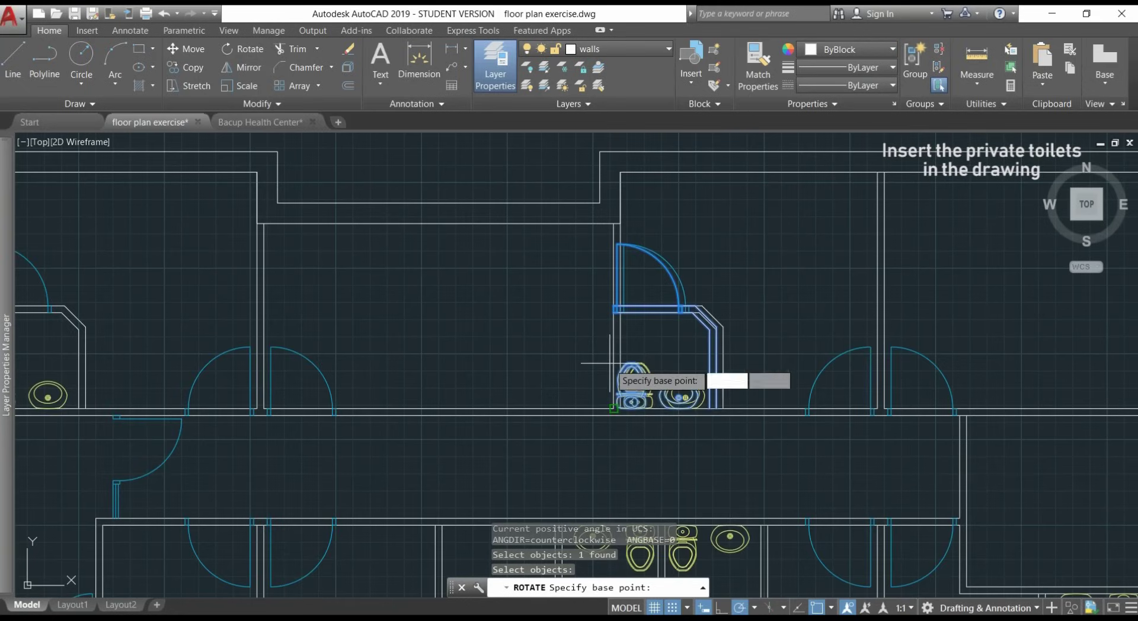
pyautogui.scroll(5, 607, 425)
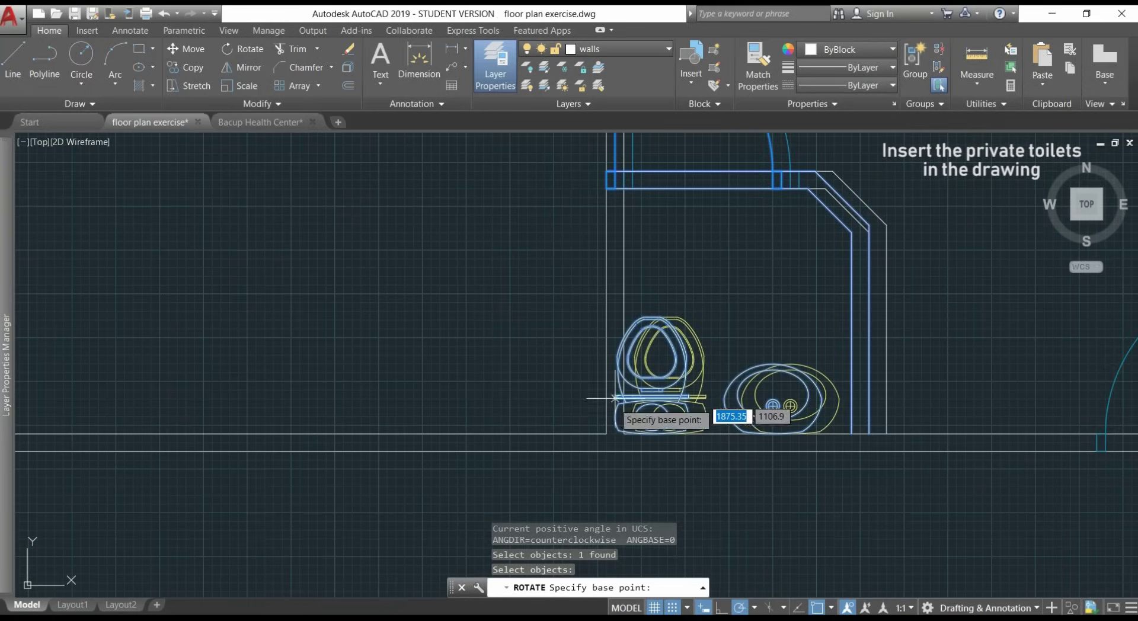
pyautogui.click(606, 433)
pyautogui.scroll(-6, 607, 433)
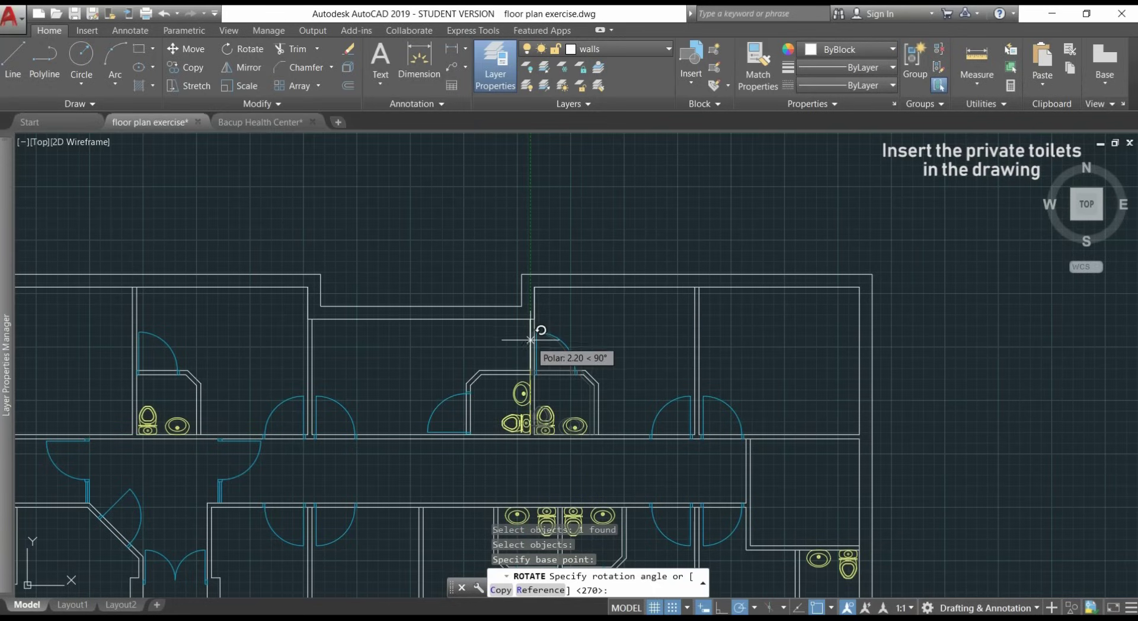
pyautogui.click(530, 331)
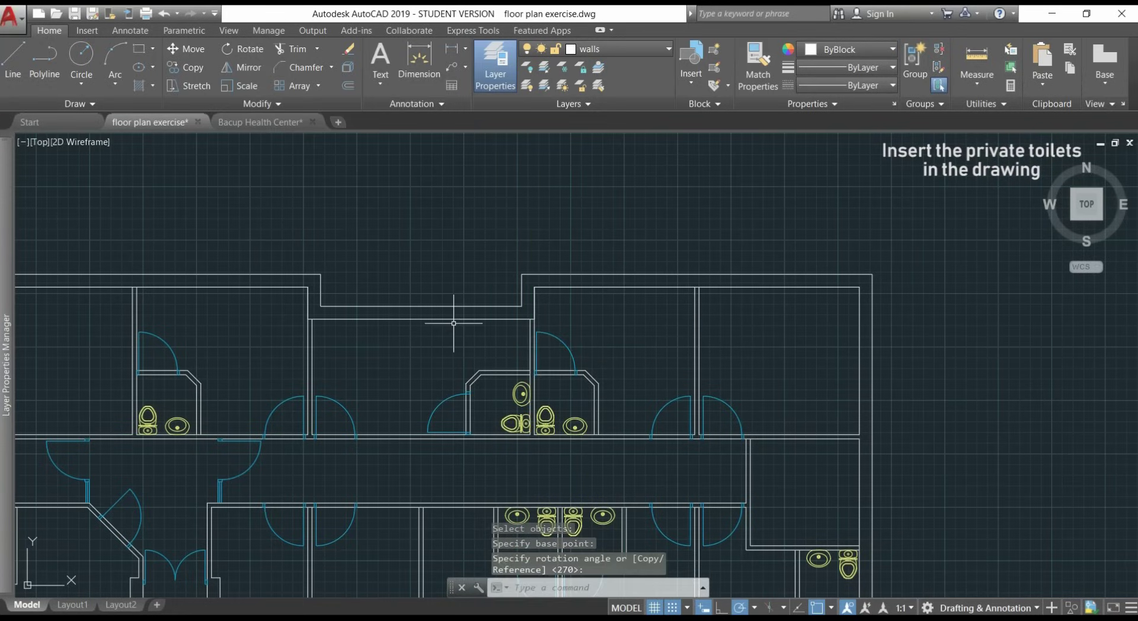
# Step: Switch to the Bacup Health Center drawing and close it, returning to the floor plan exercise
pyautogui.scroll(-4, 453, 323)
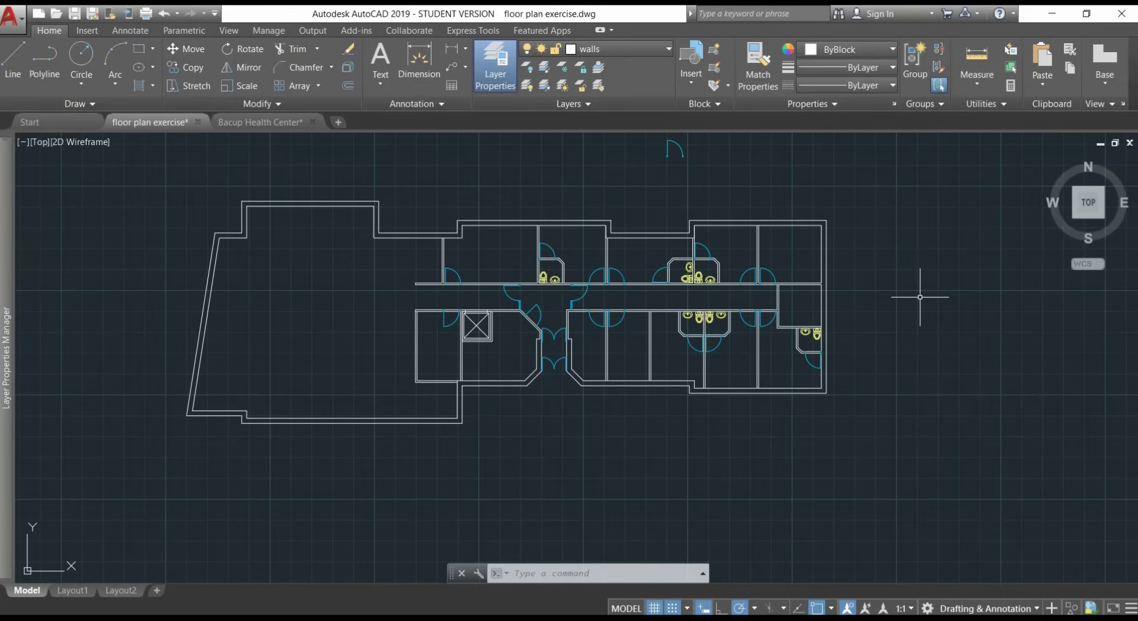
pyautogui.click(261, 121)
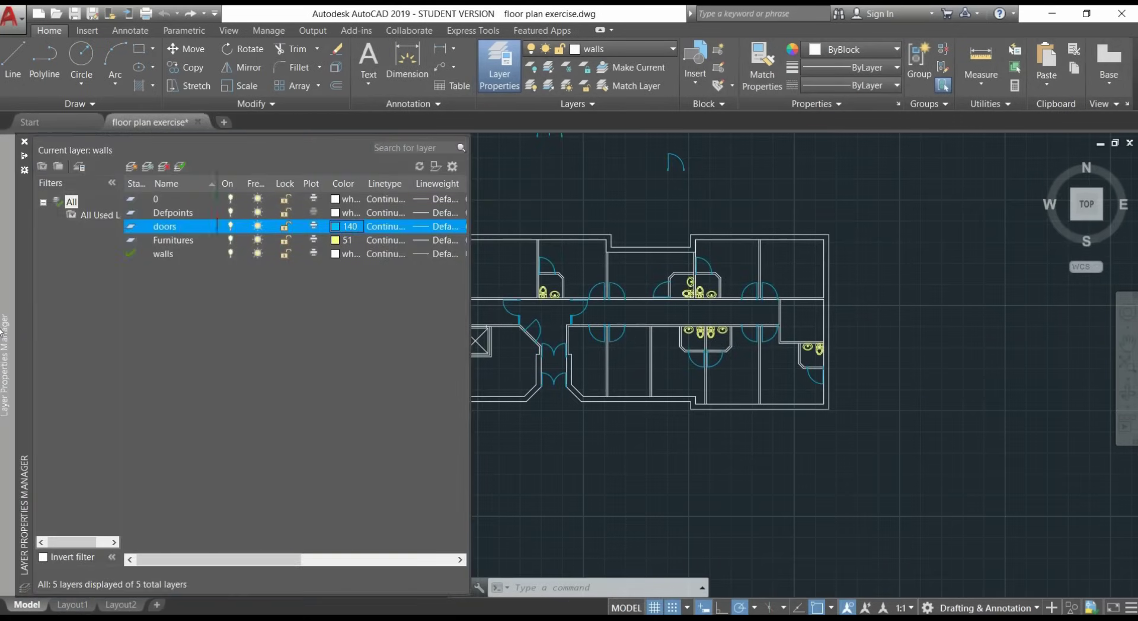
# Step: Change the color of the doors layer to index color 51
pyautogui.click(337, 230)
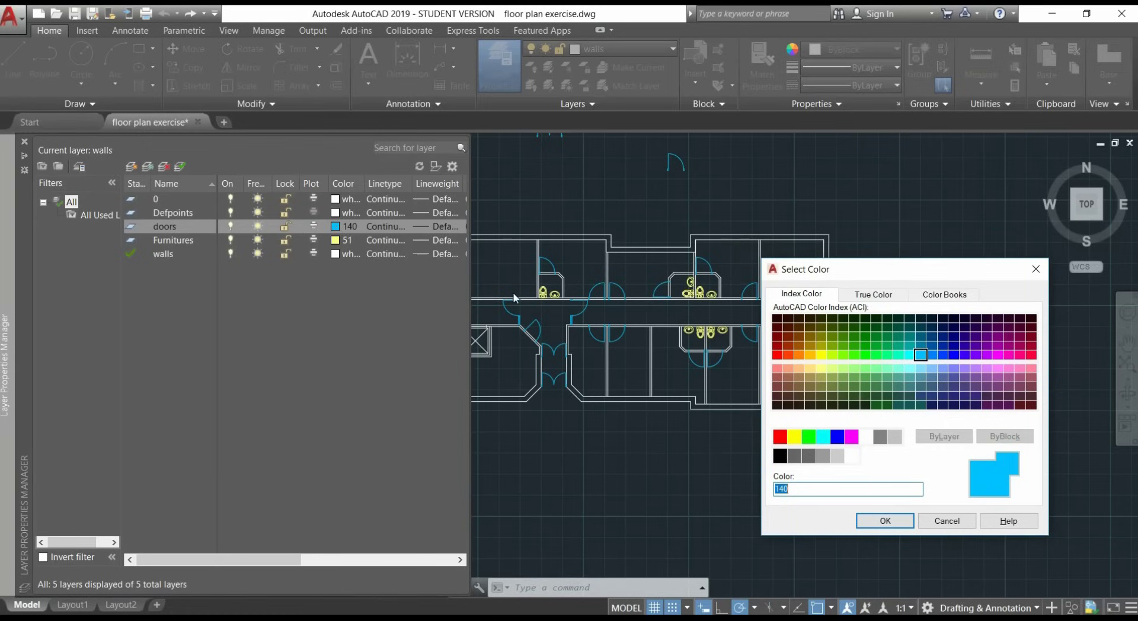
pyautogui.click(820, 368)
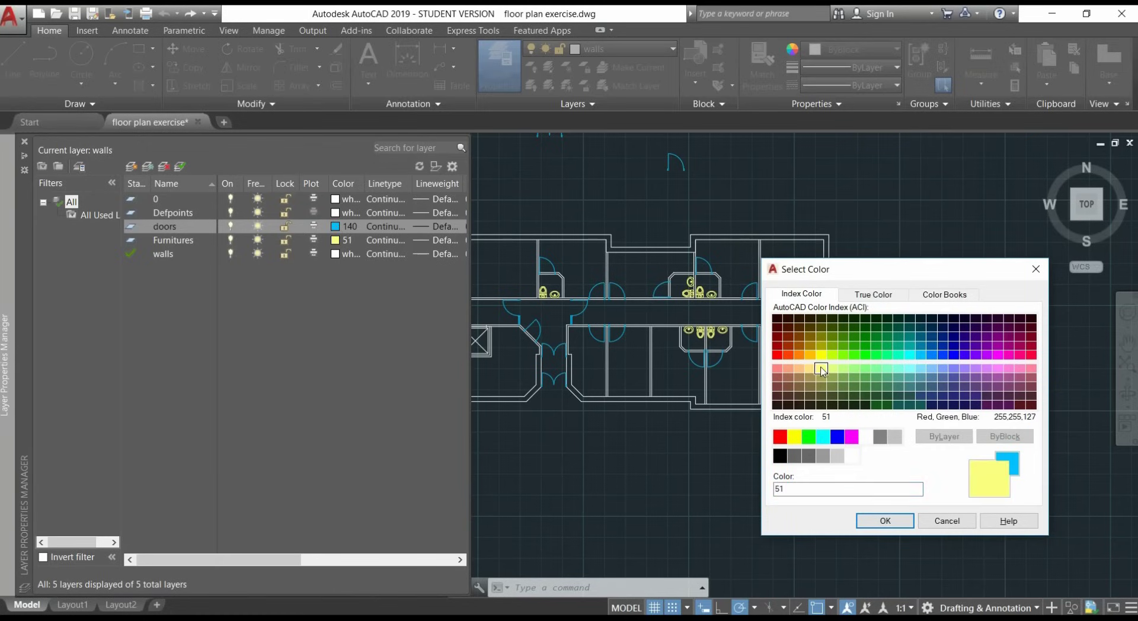
pyautogui.click(886, 521)
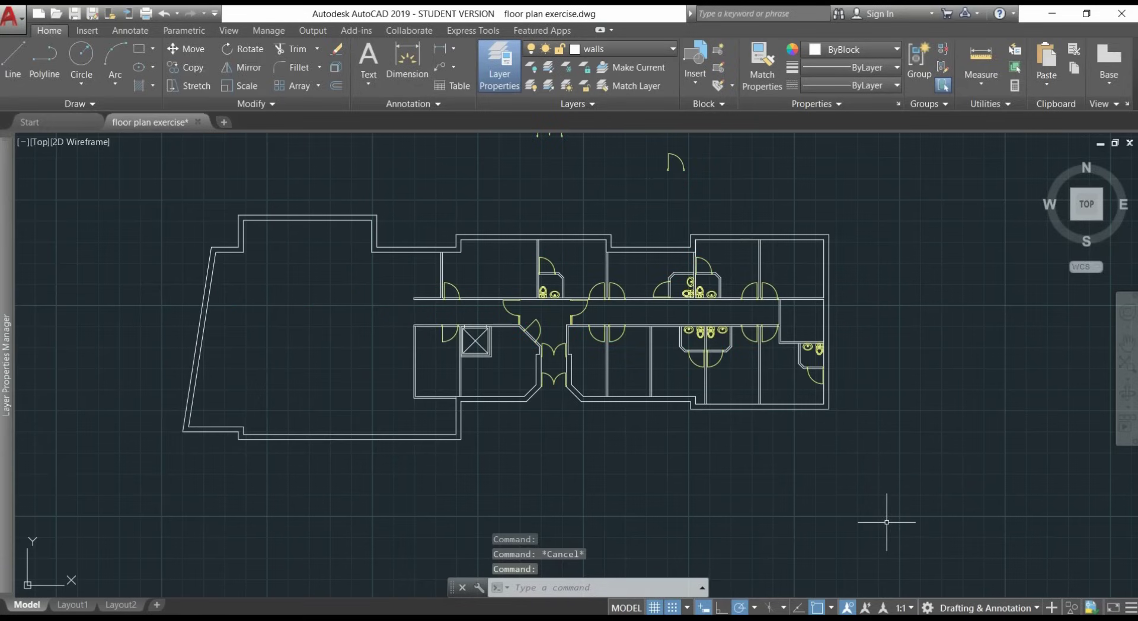
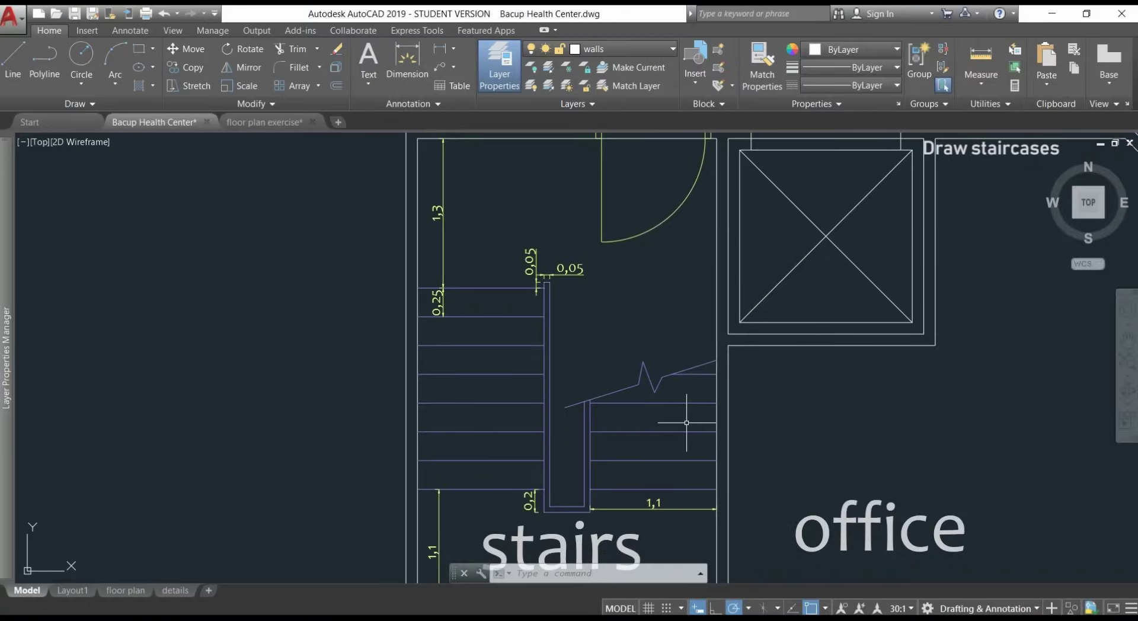
# Step: Examine the dimensioned staircase in the Bacup Health Center drawing, then return to the floor plan exercise drawing
pyautogui.moveTo(685, 427); pyautogui.dragTo(684, 365, button='middle')
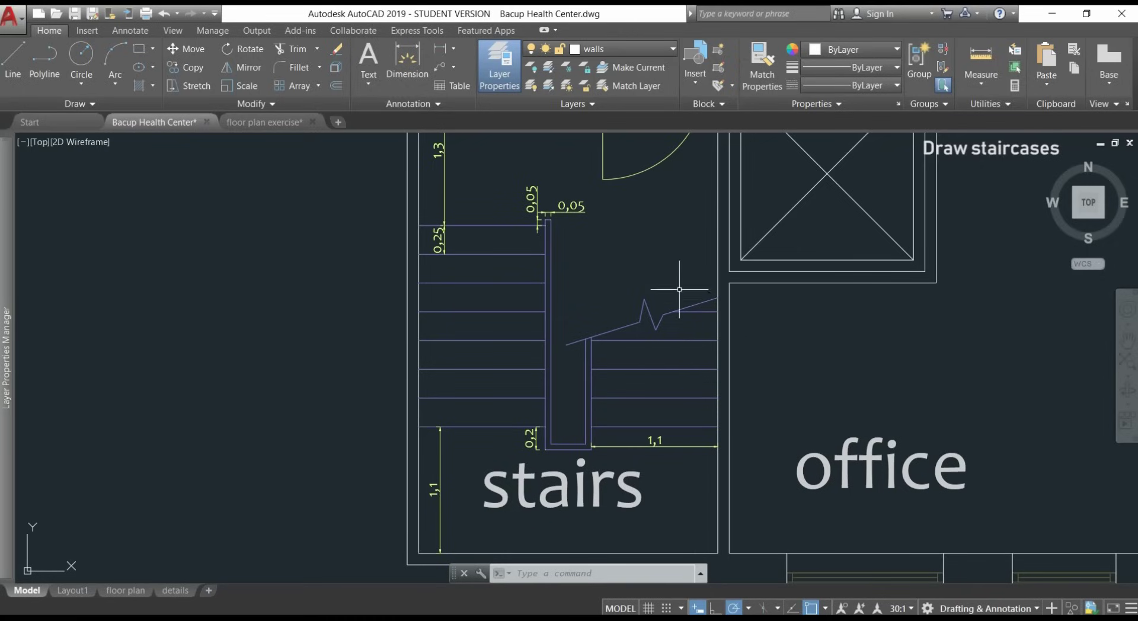
pyautogui.moveTo(679, 244); pyautogui.dragTo(675, 314, button='middle')
pyautogui.hotkey('ctrl', 'Tab')
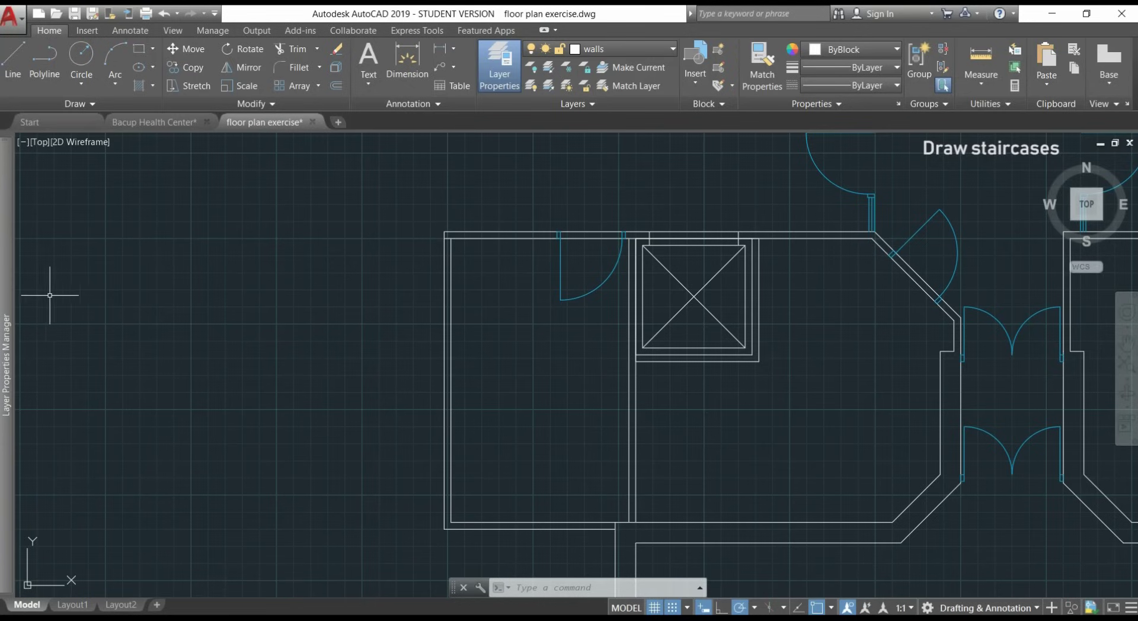
# Step: Create a layer named staircase with index color 191 and make it the current layer
pyautogui.moveTo(2, 303)
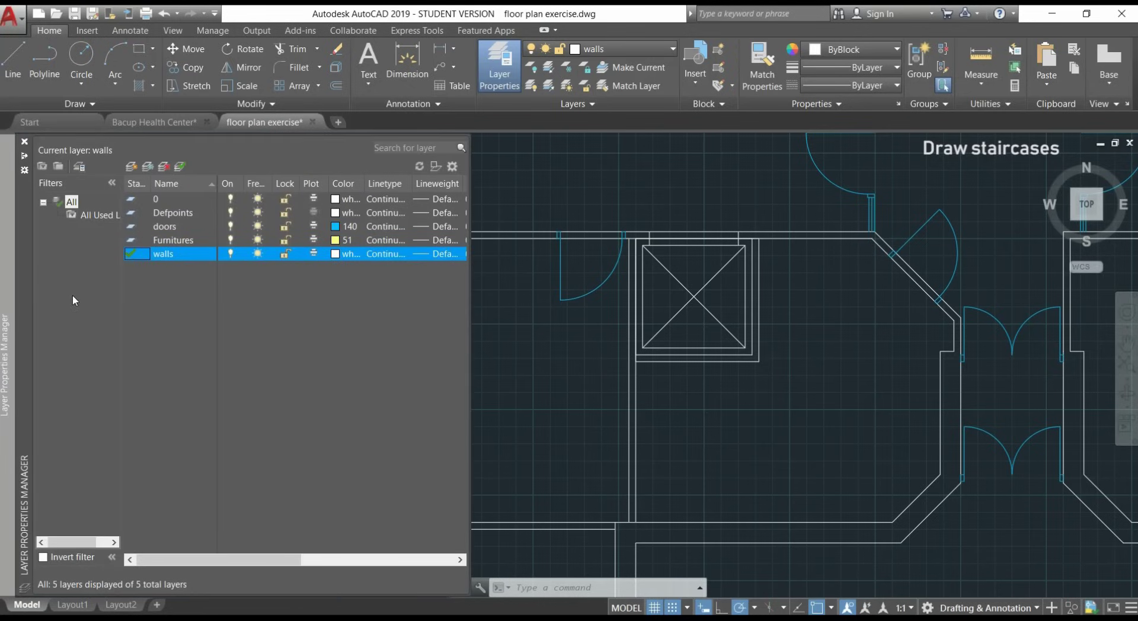
pyautogui.rightClick(160, 281)
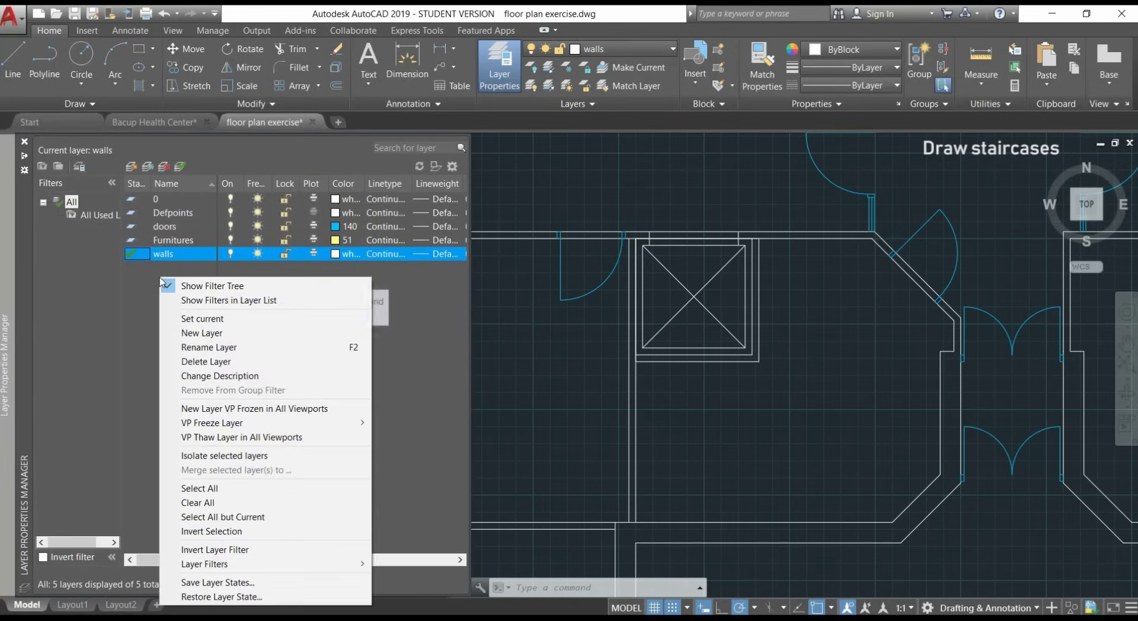
pyautogui.click(265, 334)
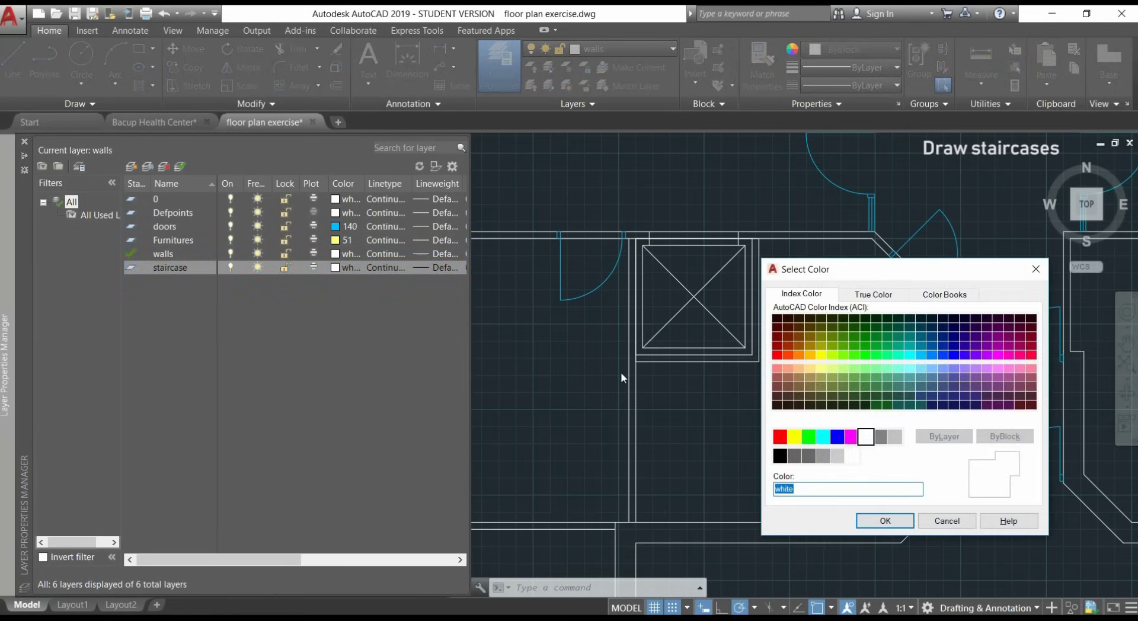
pyautogui.click(976, 368)
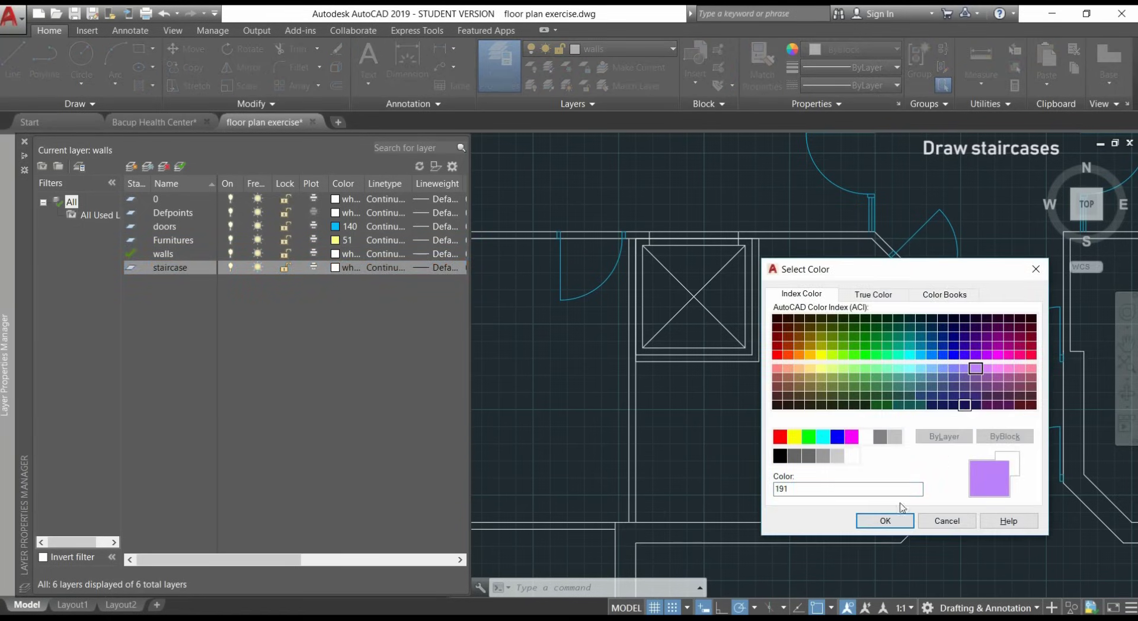
pyautogui.click(892, 523)
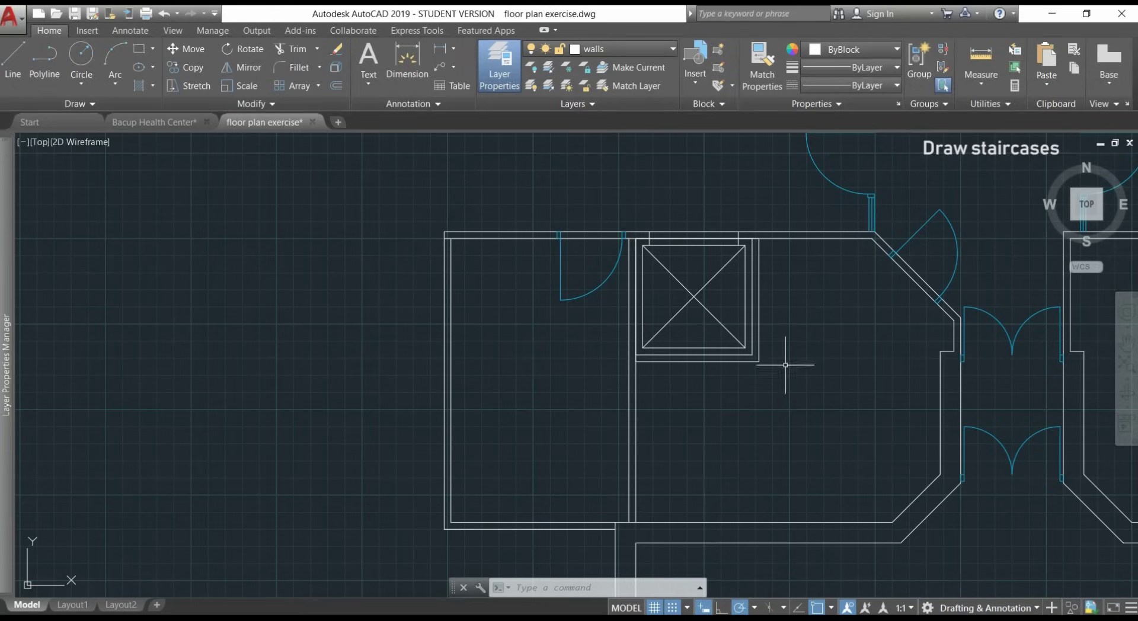
pyautogui.click(661, 53)
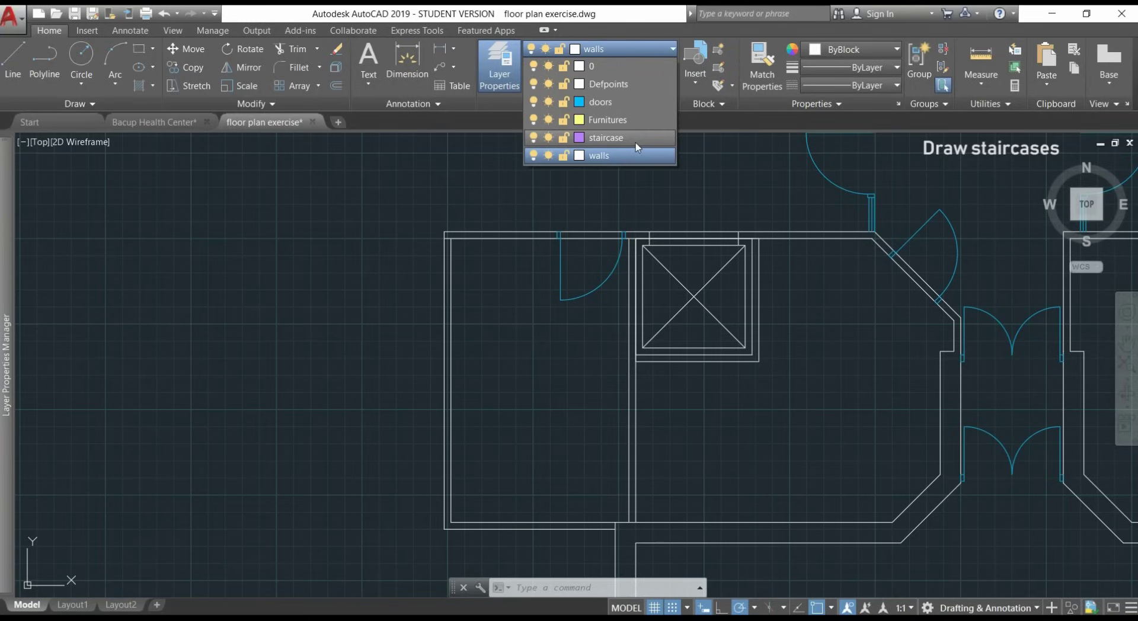
pyautogui.click(606, 138)
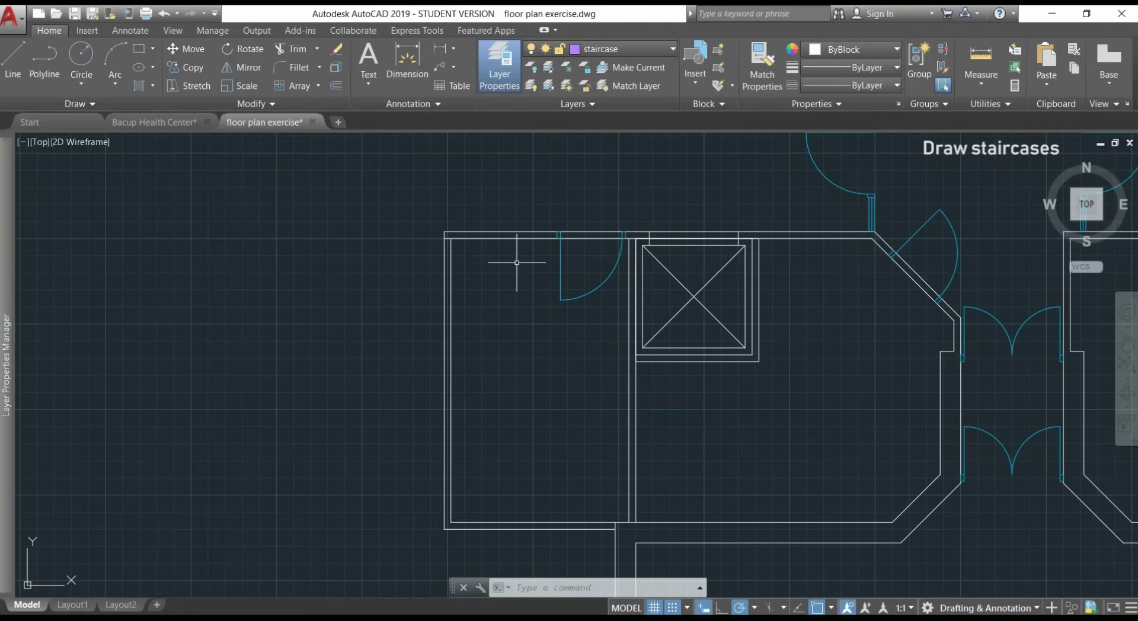
# Step: Draw a 1.1 horizontal line rightward from the stair room's left inner wall, starting 1.3 below its upper-left inner corner
pyautogui.write('l')
pyautogui.press('Return')
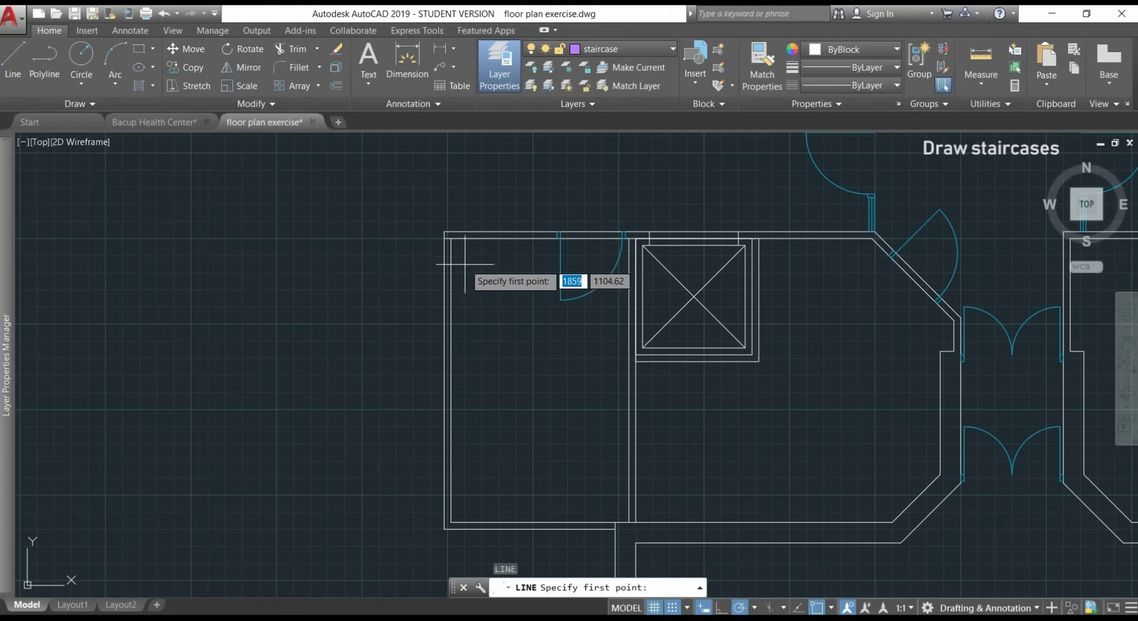
pyautogui.scroll(5, 453, 228)
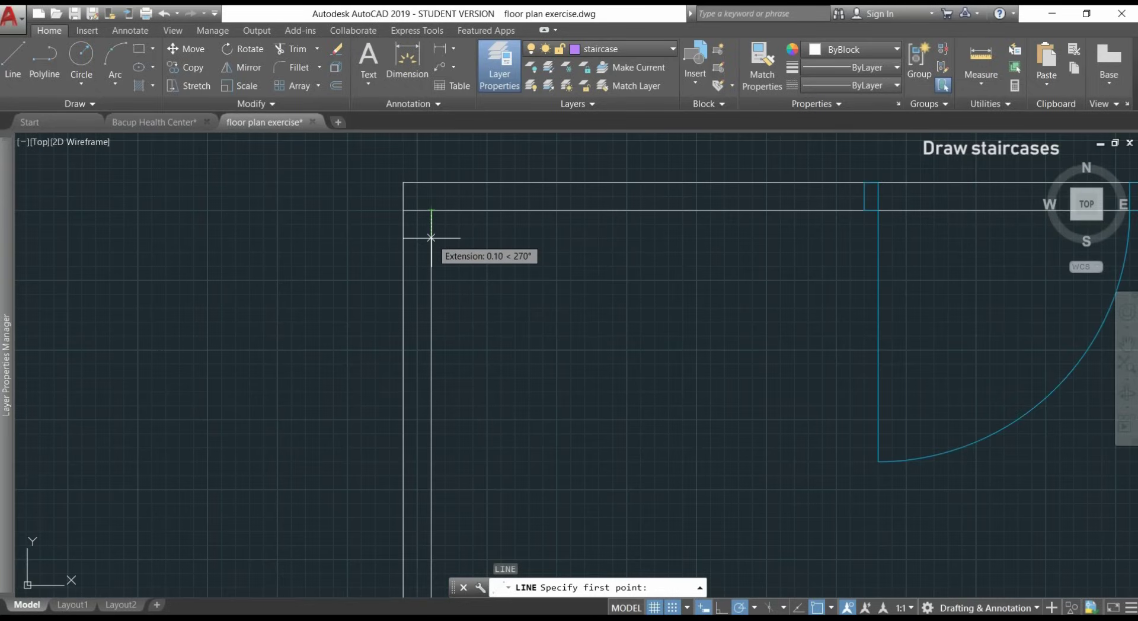
pyautogui.write('1.3')
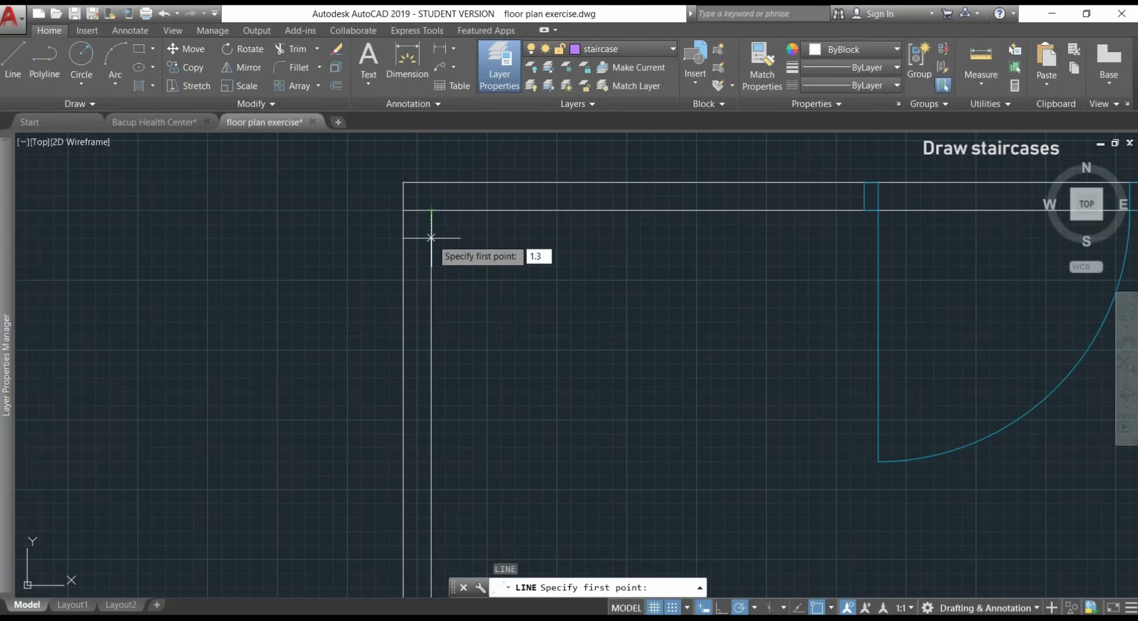
pyautogui.press('Return')
pyautogui.scroll(-5, 490, 300)
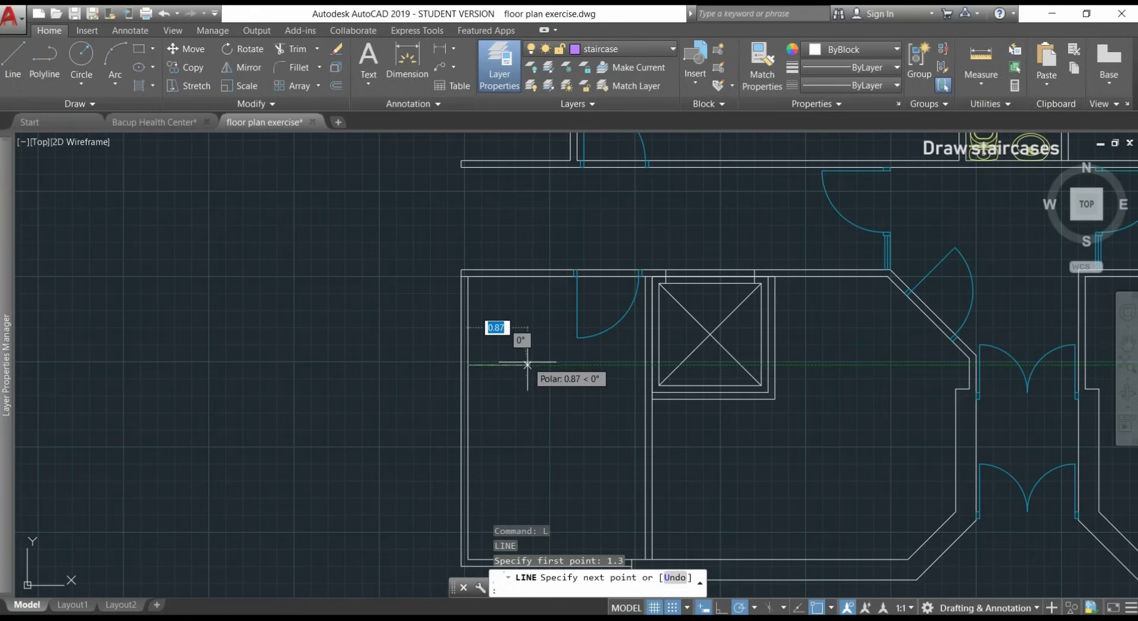
pyautogui.scroll(4, 528, 365)
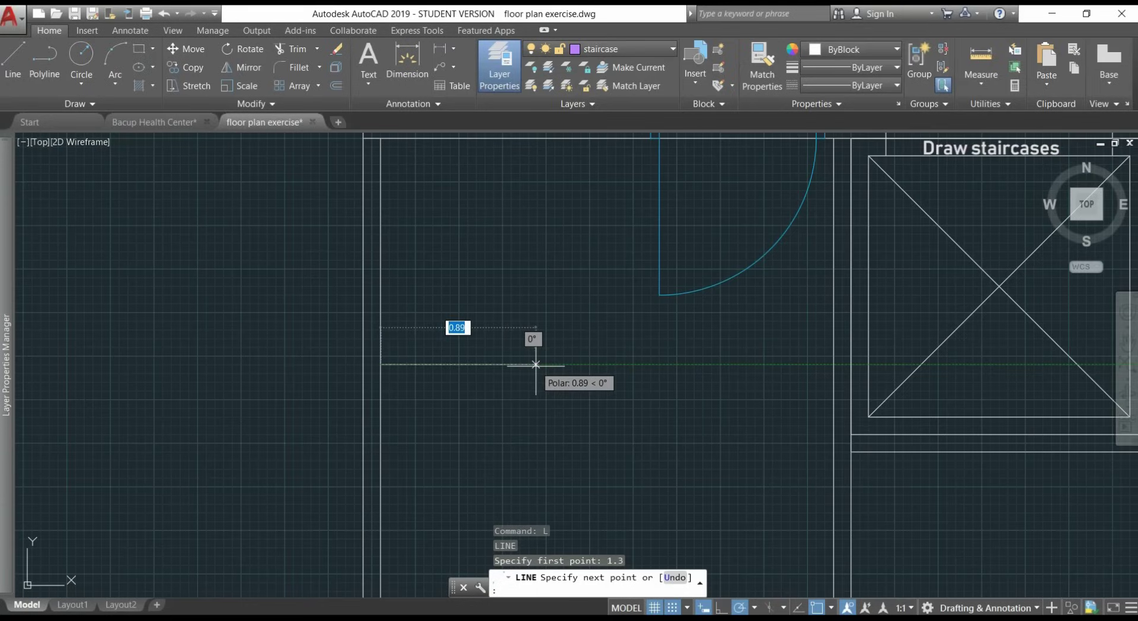
pyautogui.write('1.1')
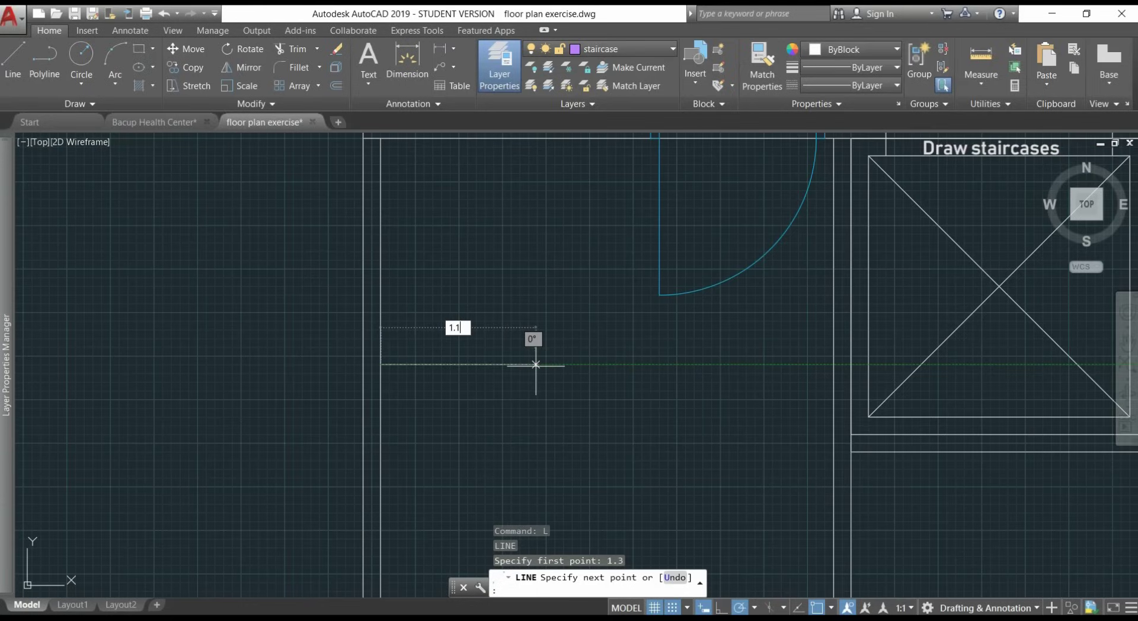
pyautogui.press('Return')
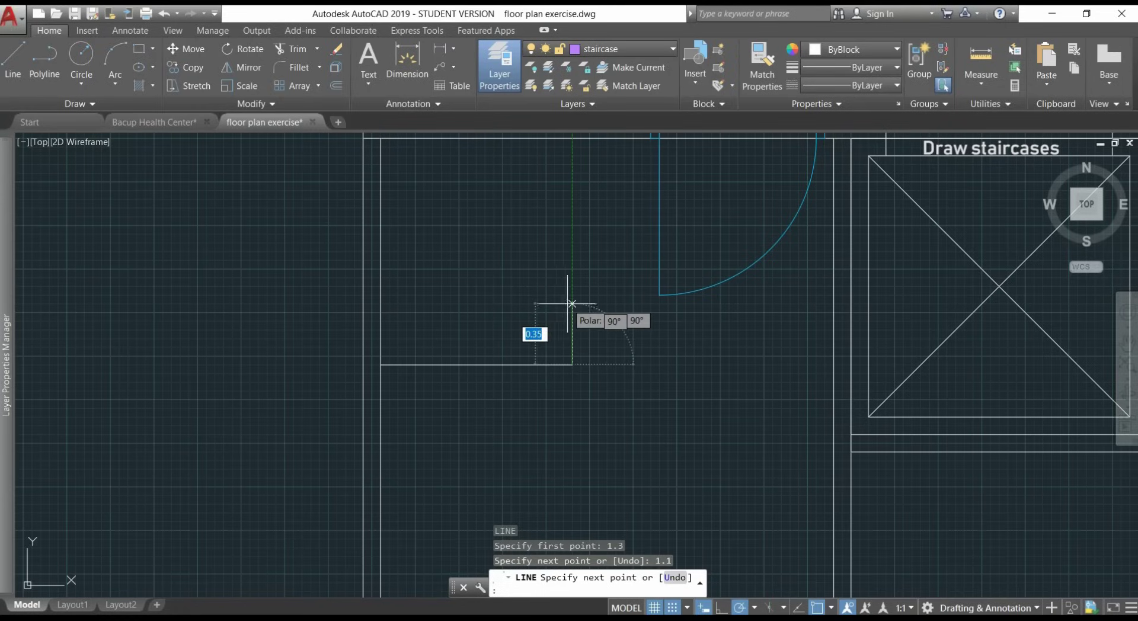
pyautogui.press('Escape')
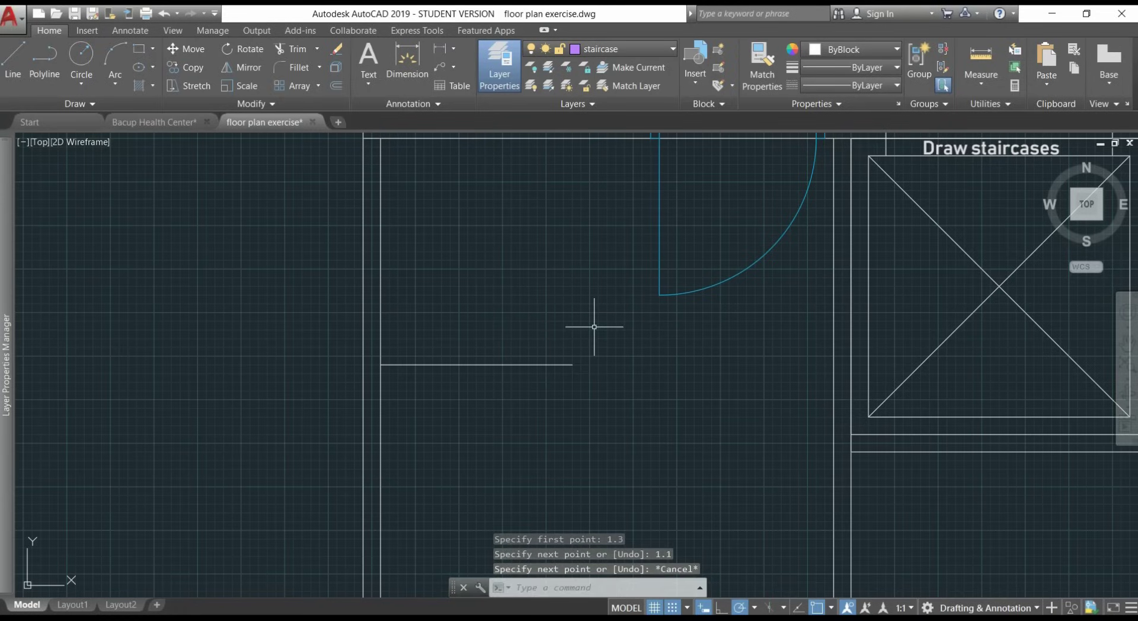
pyautogui.press('Escape')
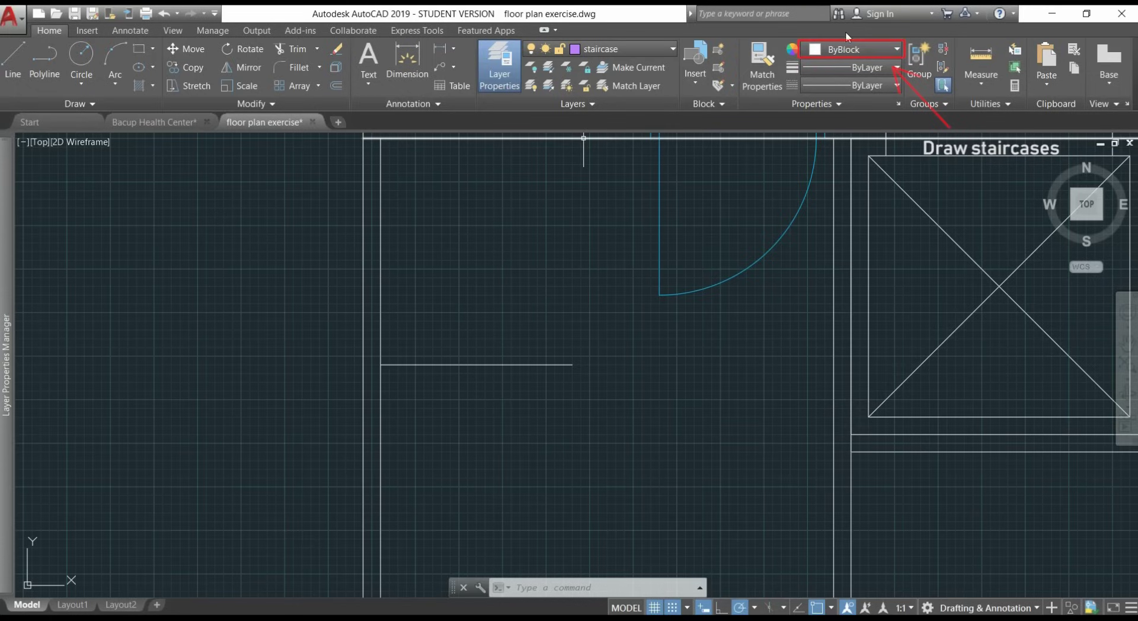
# Step: Set the object color to ByLayer for new objects and for the first stair line
pyautogui.click(870, 53)
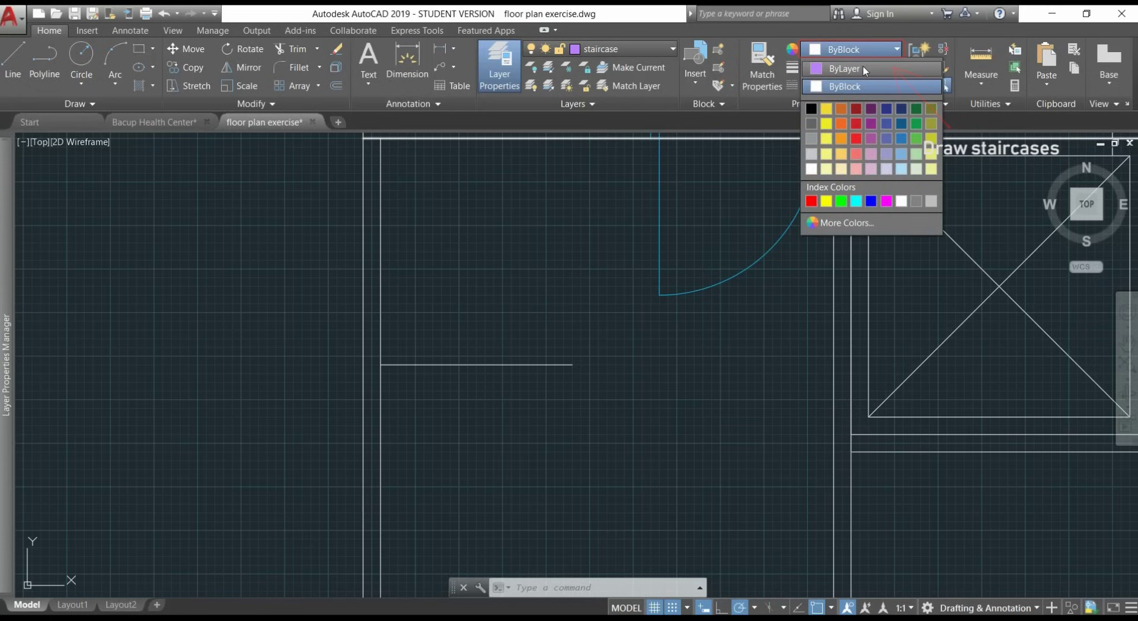
pyautogui.click(863, 69)
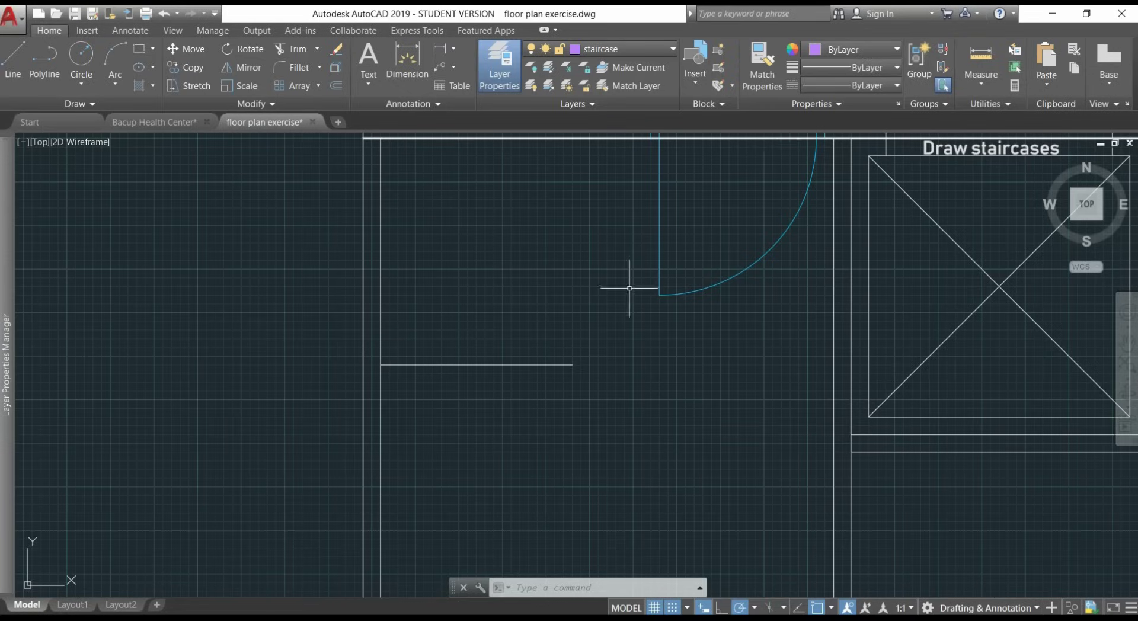
pyautogui.click(553, 365)
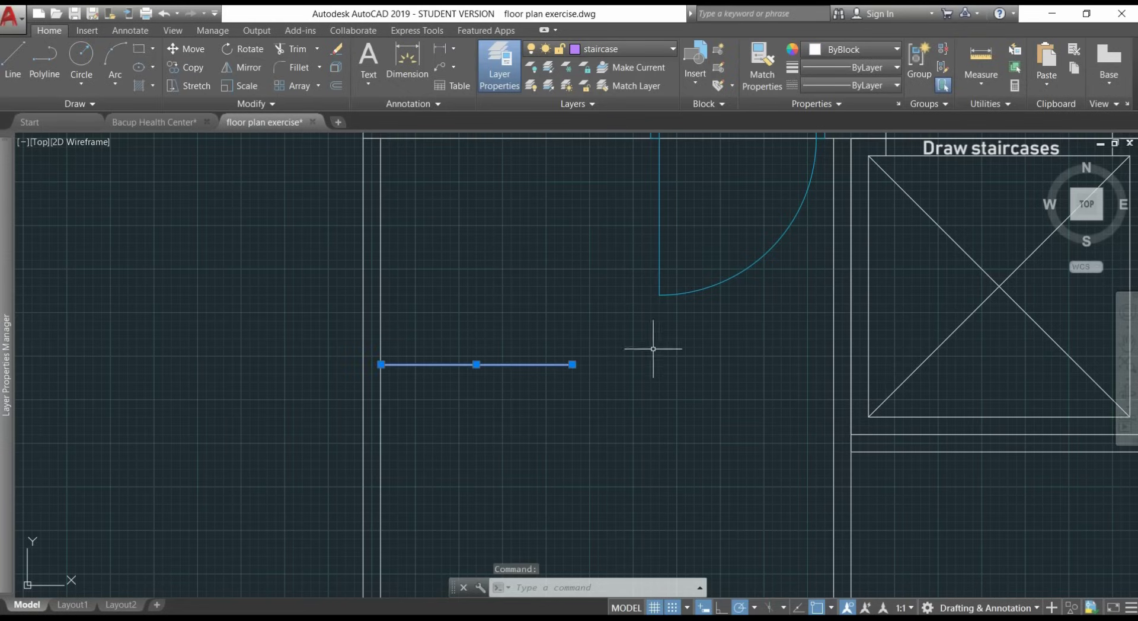
pyautogui.click(873, 51)
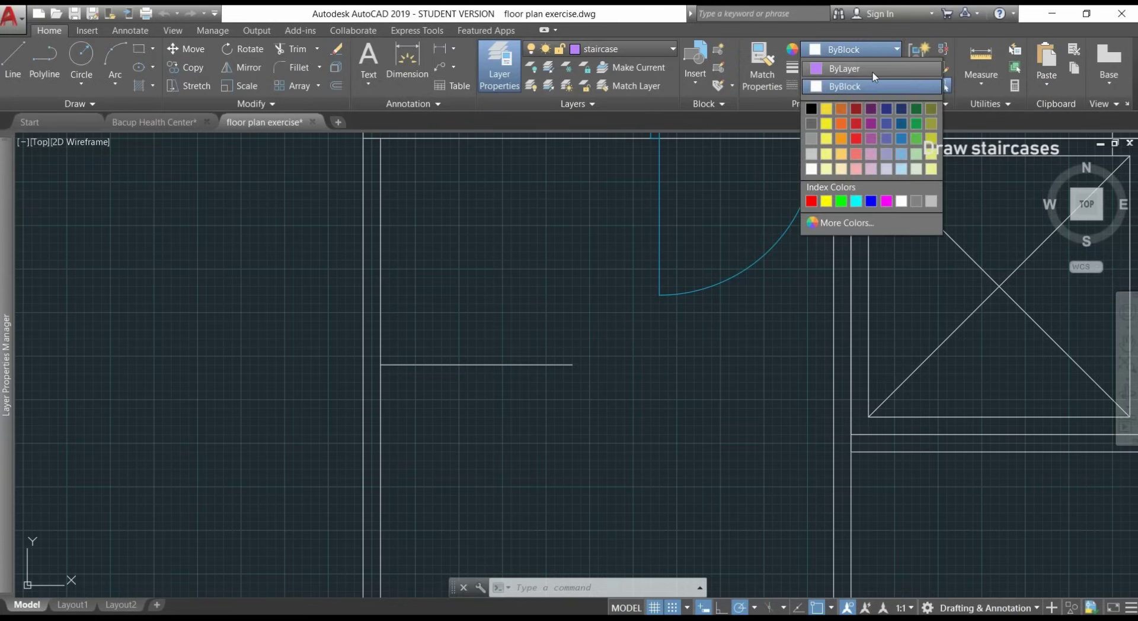
pyautogui.click(872, 72)
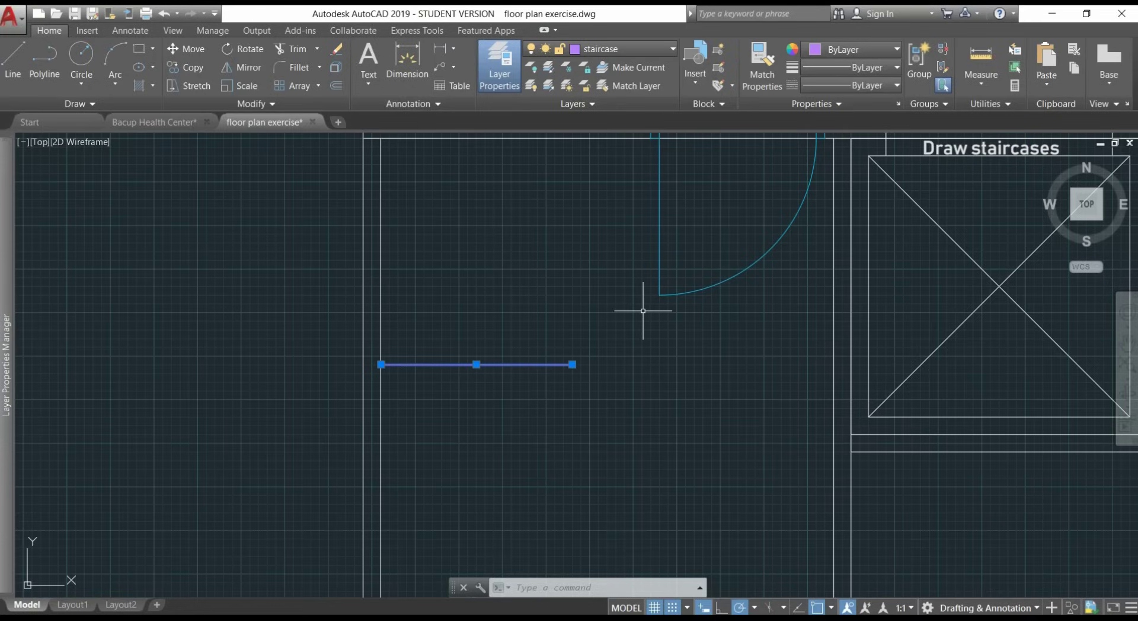
pyautogui.press('Escape')
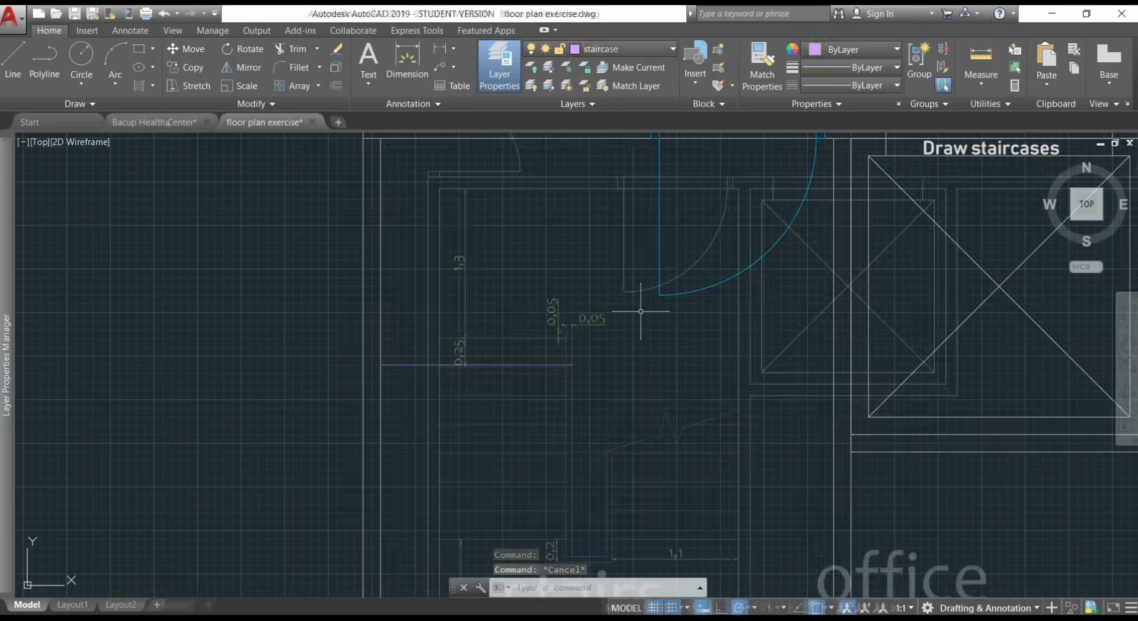
# Step: Offset the first stair line downward seven times at 0.25 spacing, using Offset's Multiple option
pyautogui.click(166, 122)
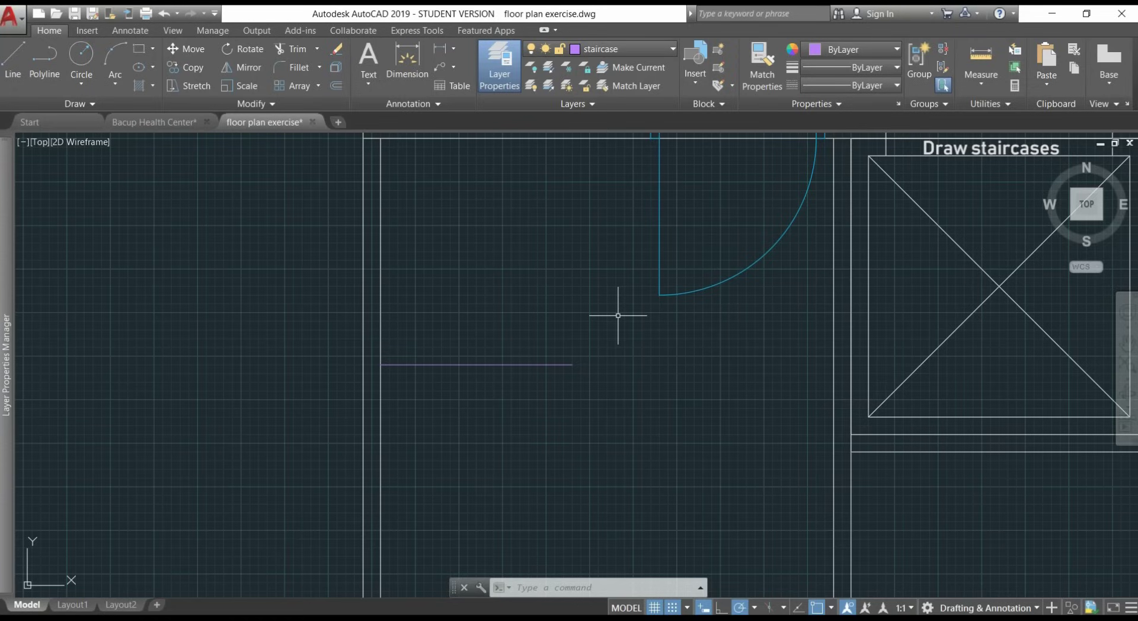
pyautogui.write('o')
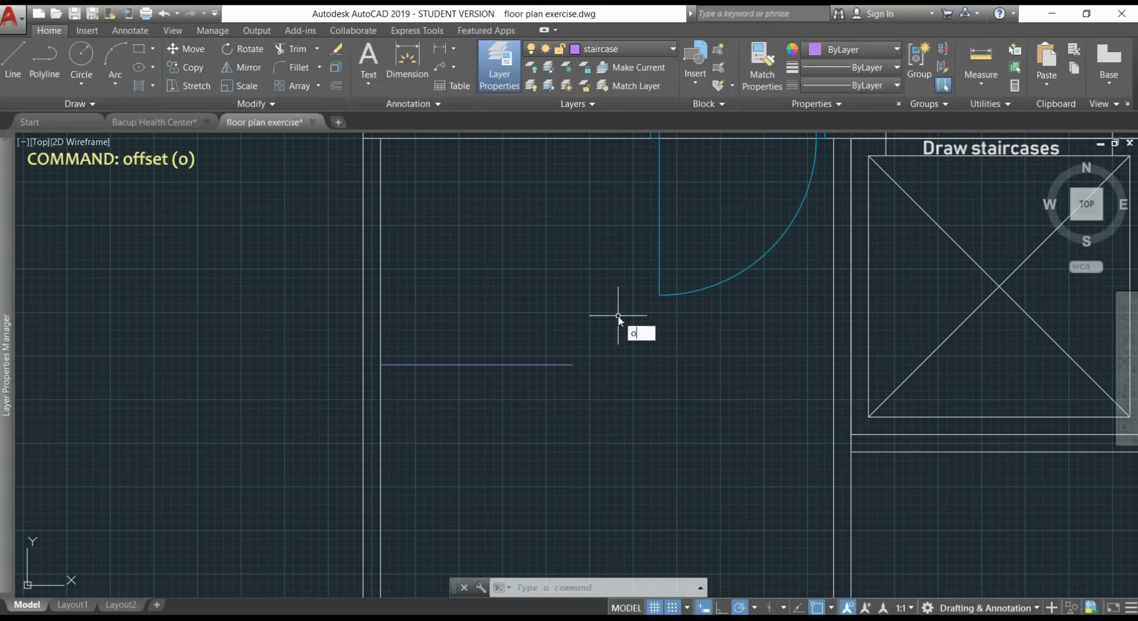
pyautogui.press('Return')
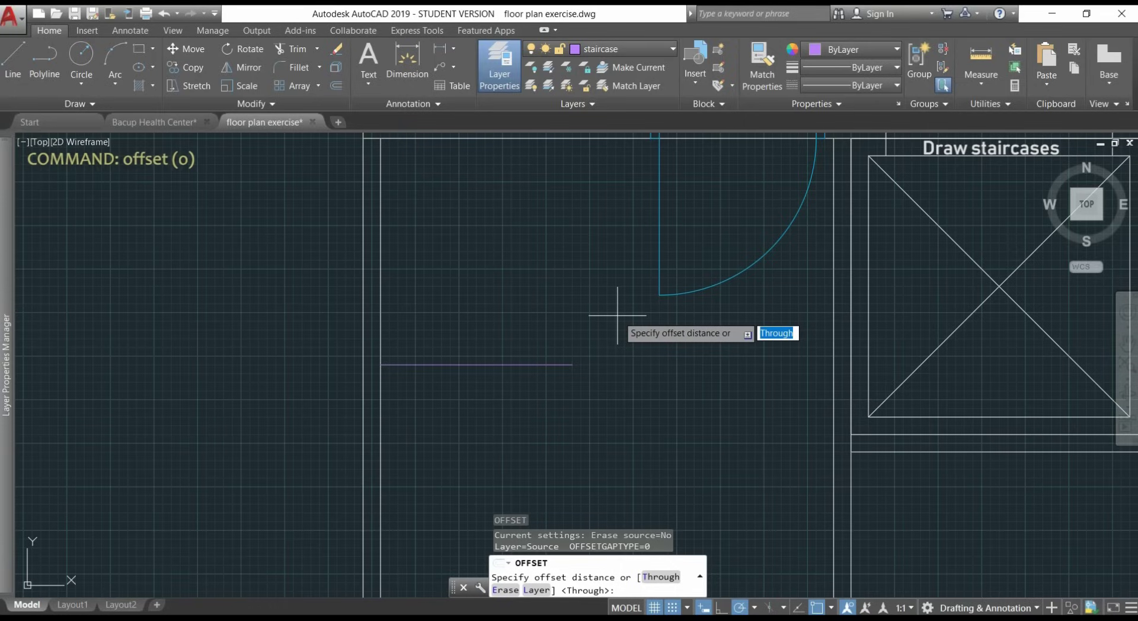
pyautogui.write('0.25')
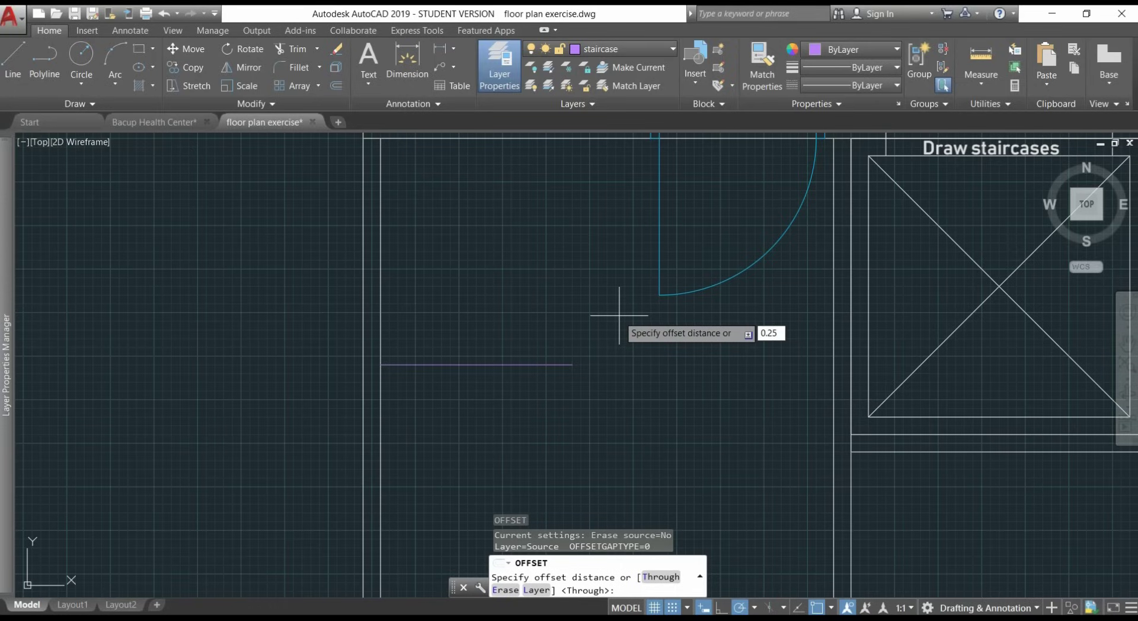
pyautogui.press('Return')
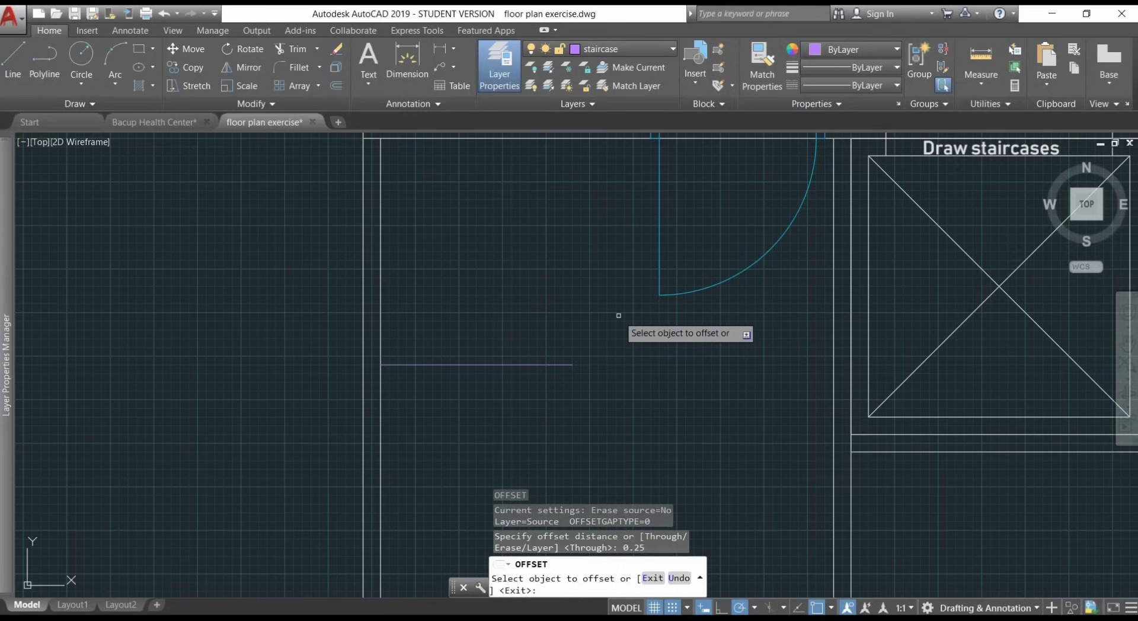
pyautogui.click(567, 364)
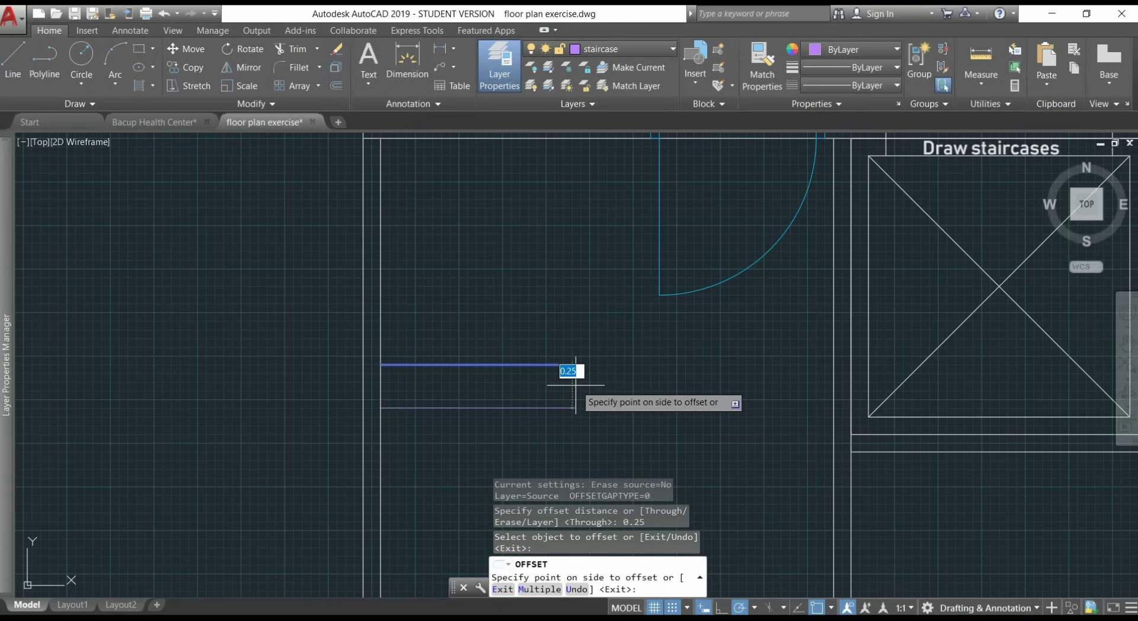
pyautogui.write('m')
pyautogui.press('Return')
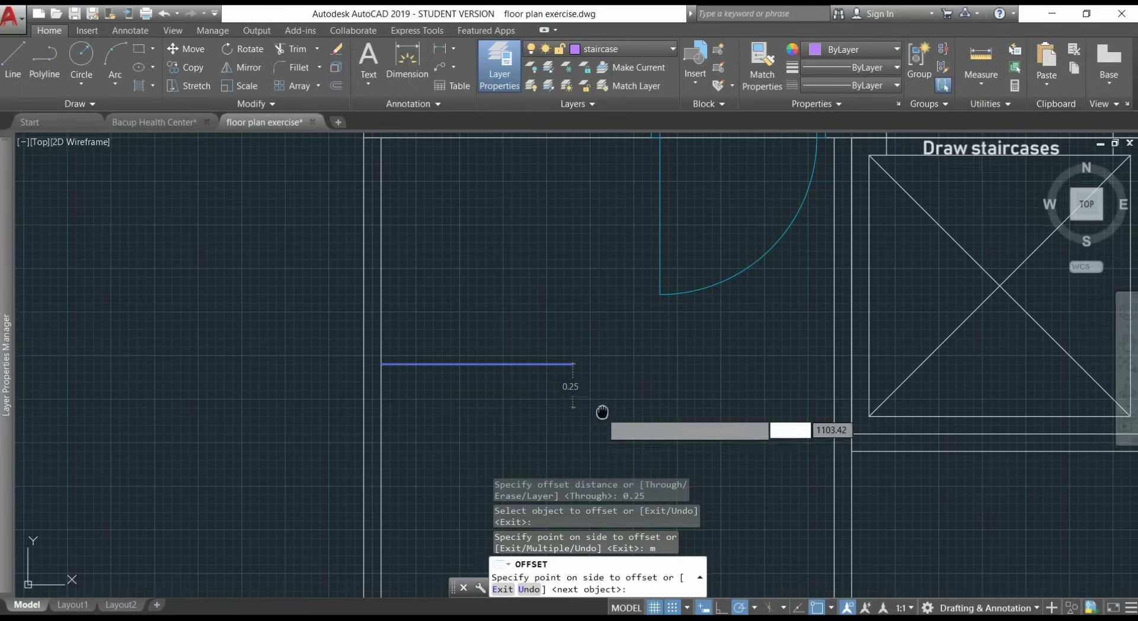
pyautogui.moveTo(602, 414); pyautogui.dragTo(608, 309, button='middle')
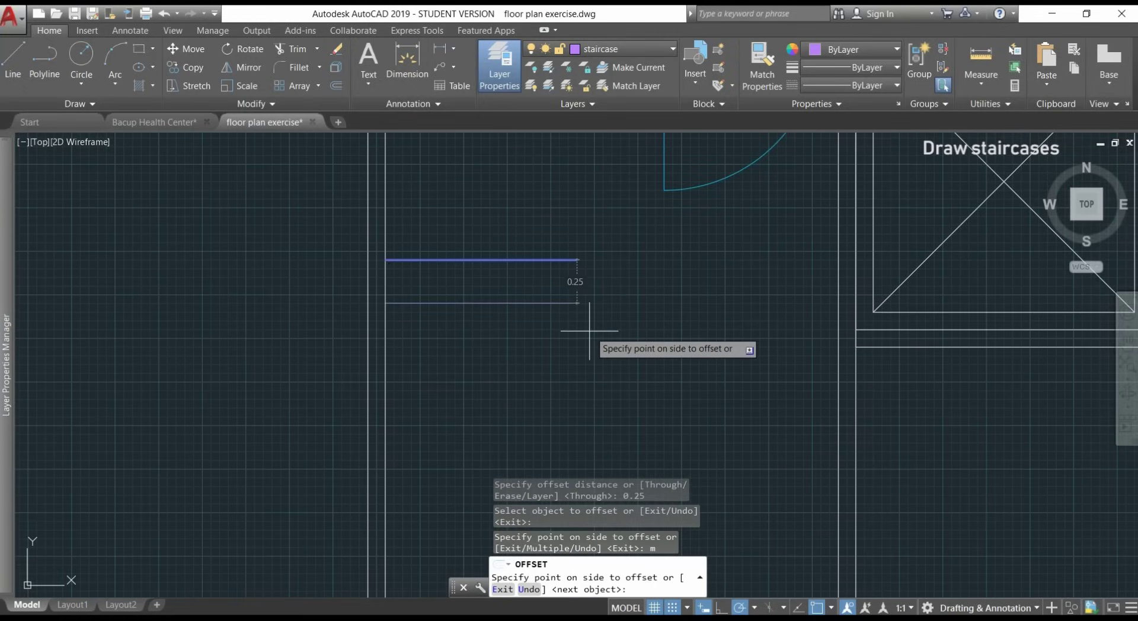
pyautogui.click(589, 331)
pyautogui.click(614, 360)
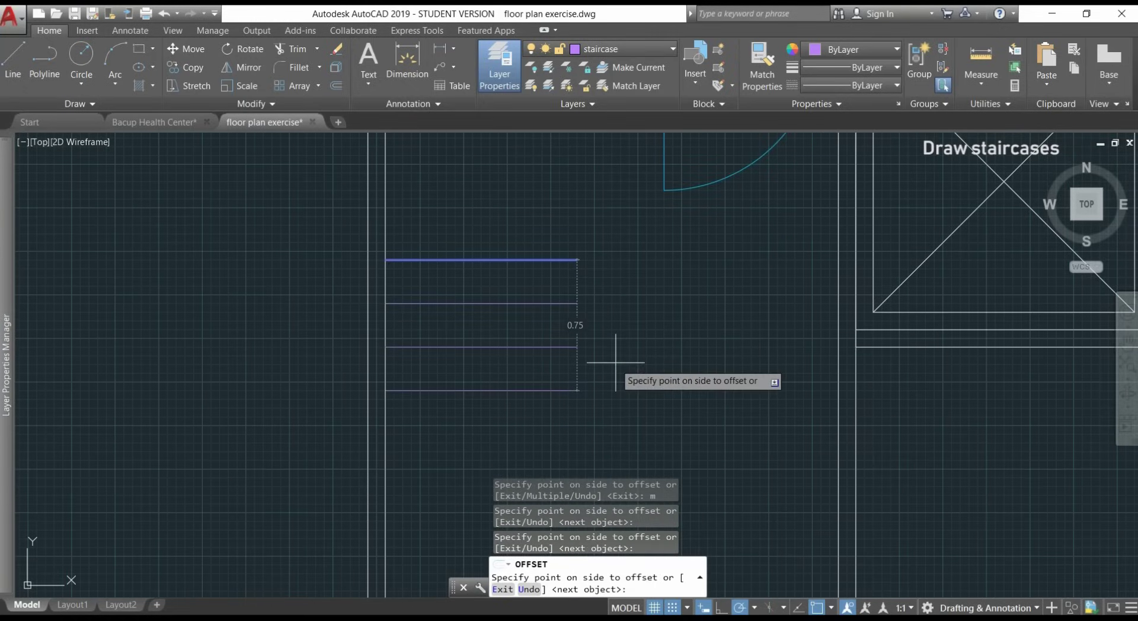
pyautogui.click(615, 362)
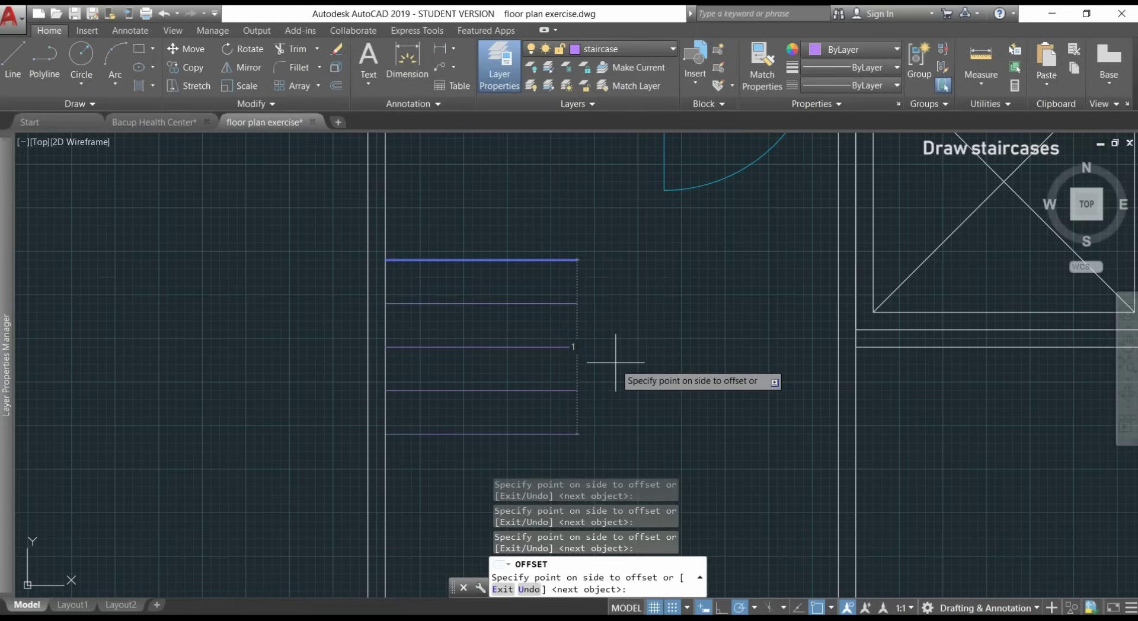
pyautogui.click(615, 362)
pyautogui.click(615, 362)
pyautogui.click(615, 362)
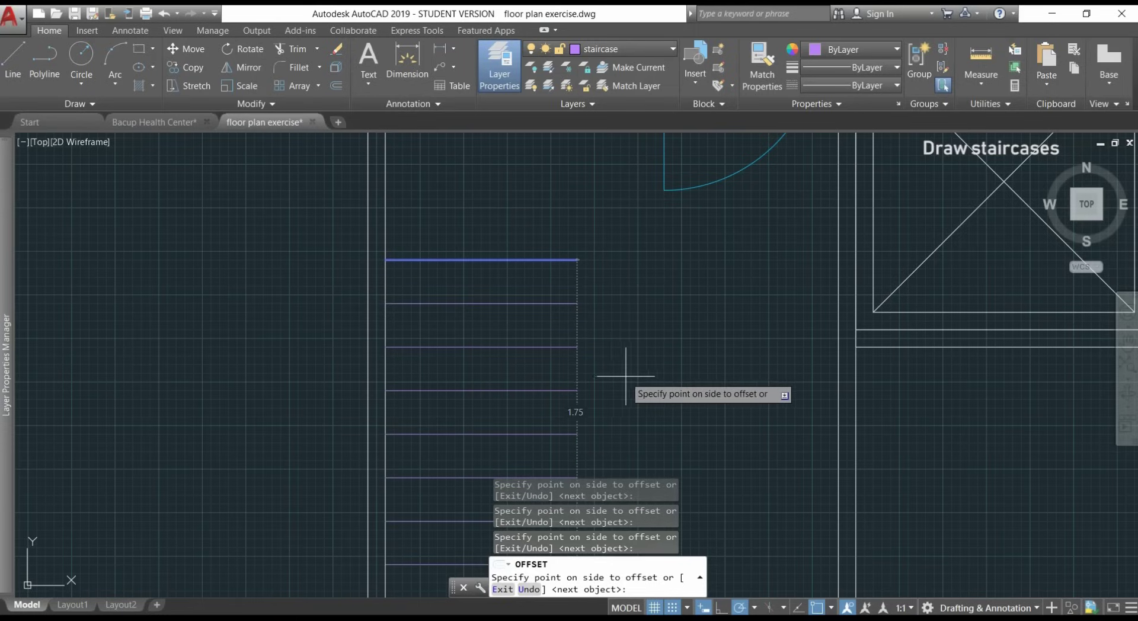
pyautogui.moveTo(626, 378); pyautogui.dragTo(609, 291, button='middle')
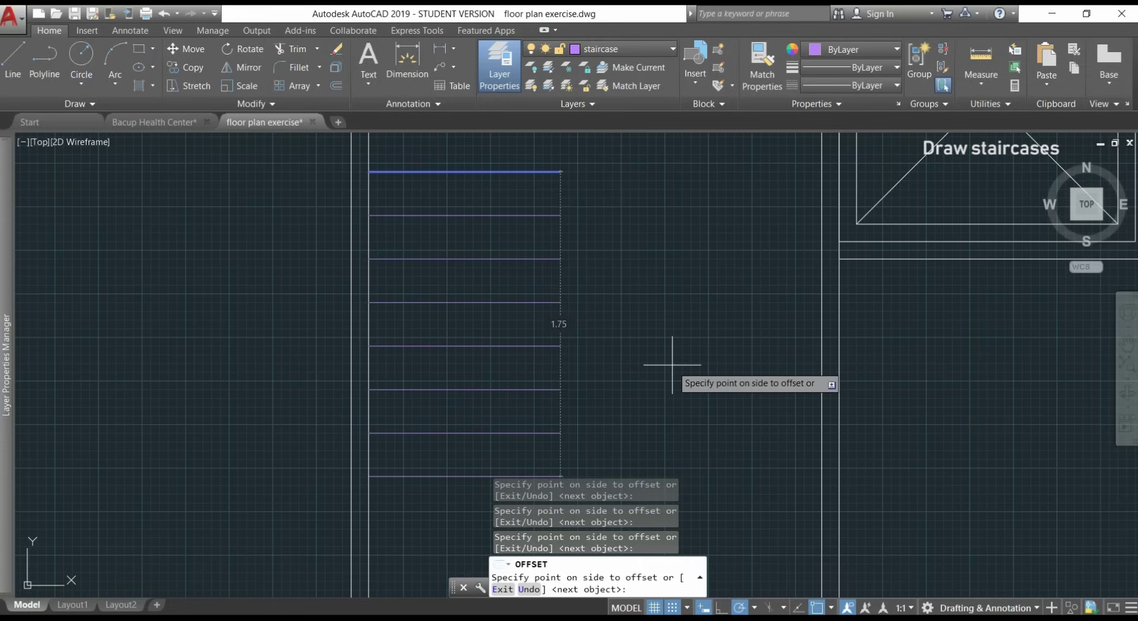
pyautogui.click(672, 365)
pyautogui.press('Return')
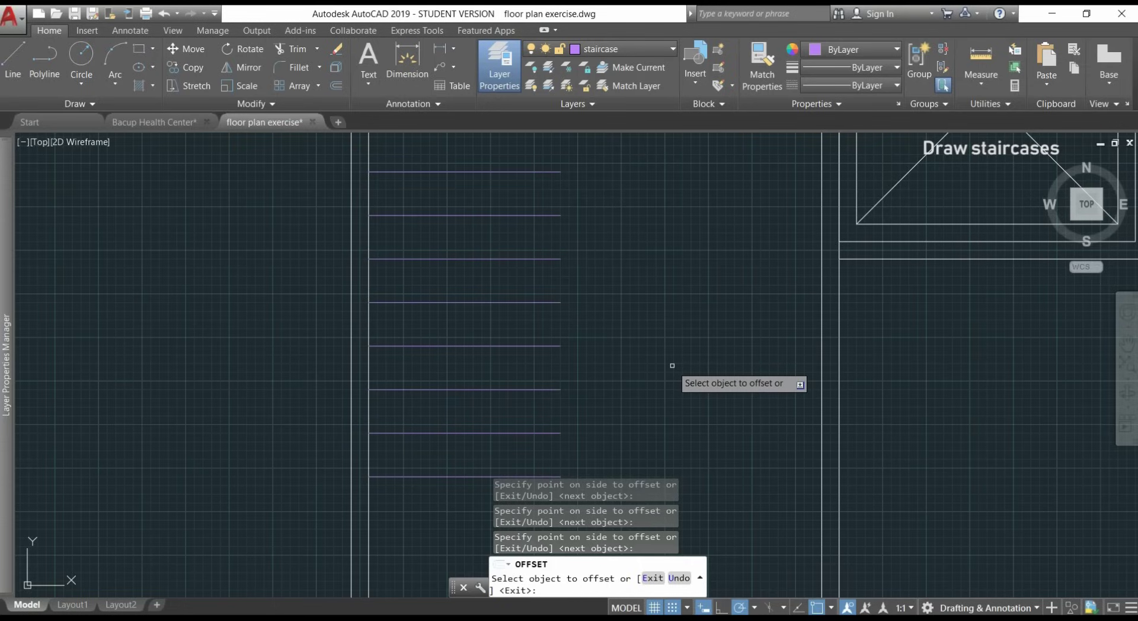
pyautogui.moveTo(674, 335); pyautogui.dragTo(624, 368, button='middle')
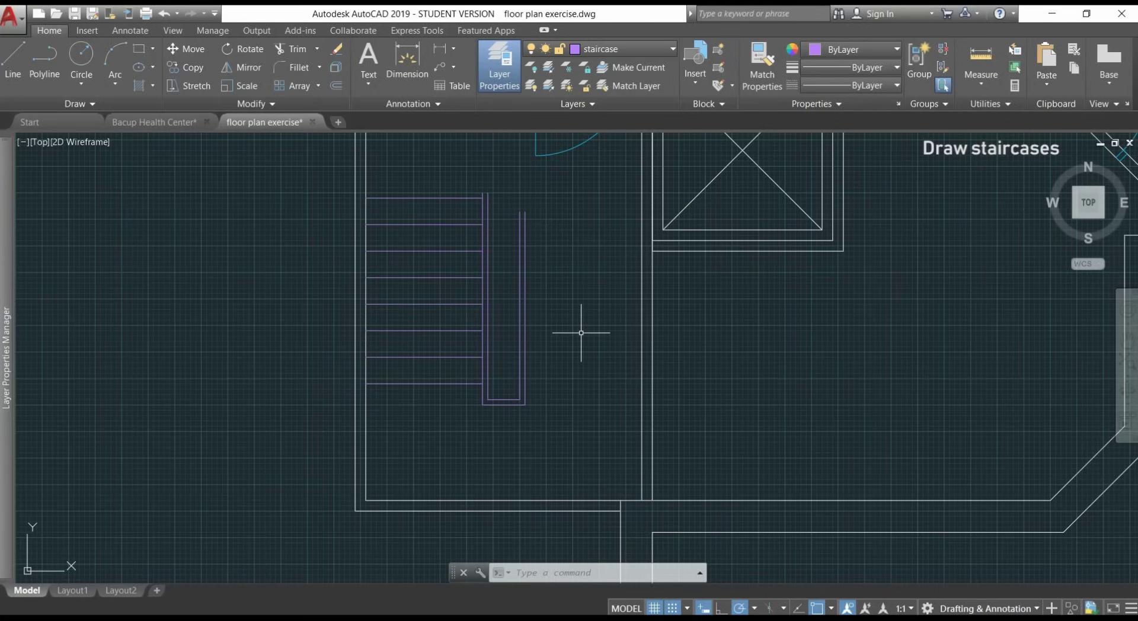
# Step: Mirror the eight left stair lines across a vertical axis through the midpoint of the handrail's lower inner edge, keeping the originals
pyautogui.write('MI')
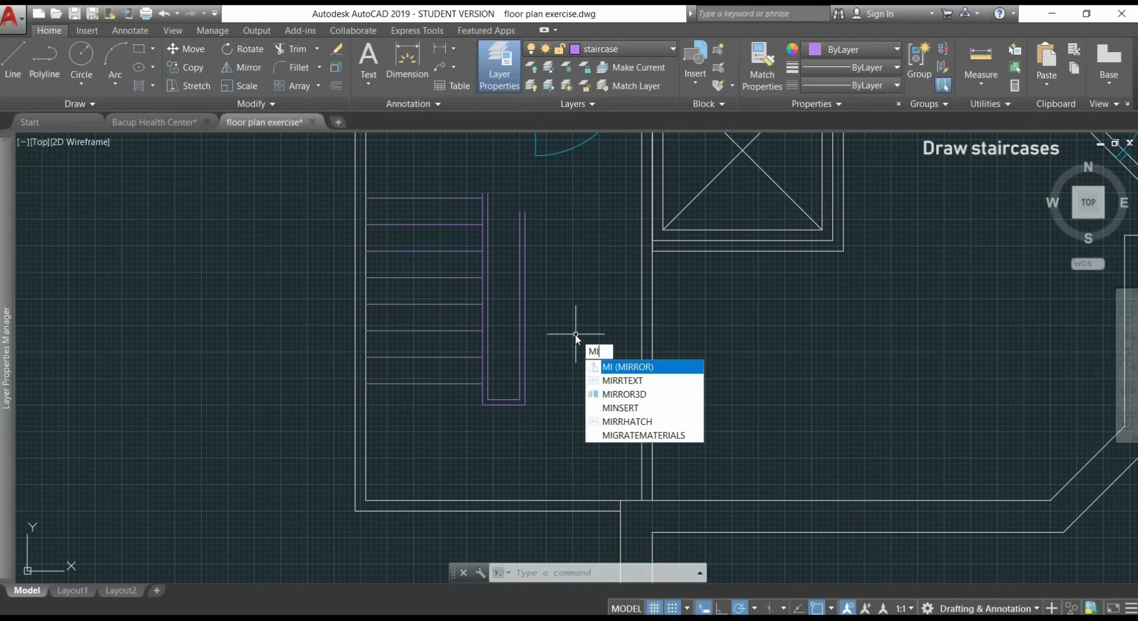
pyautogui.press('Return')
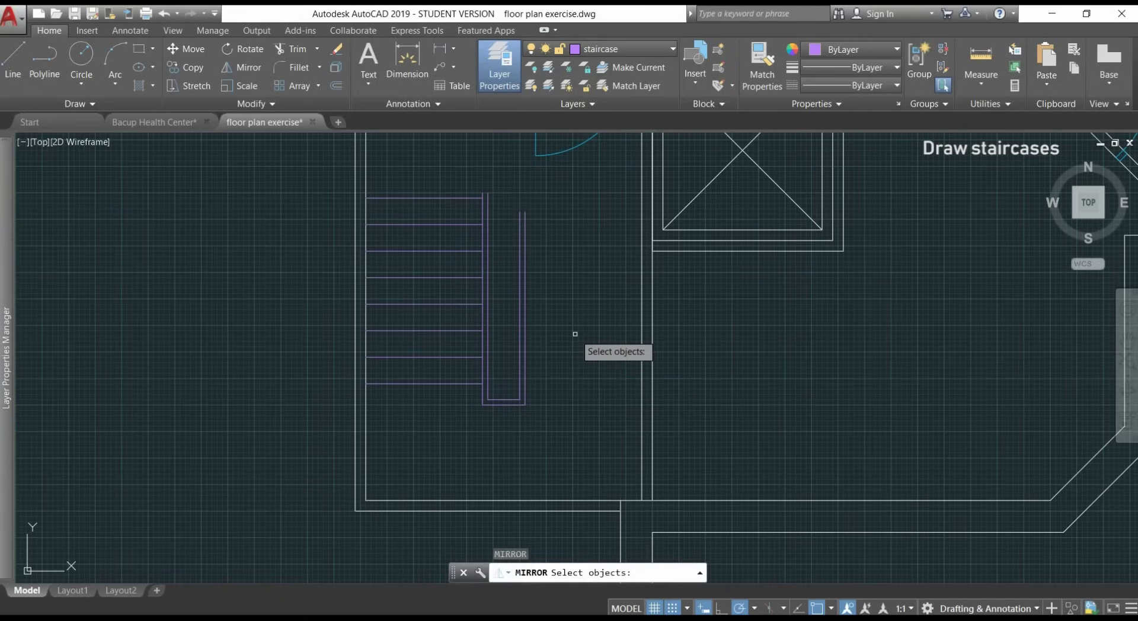
pyautogui.click(458, 407)
pyautogui.click(420, 181)
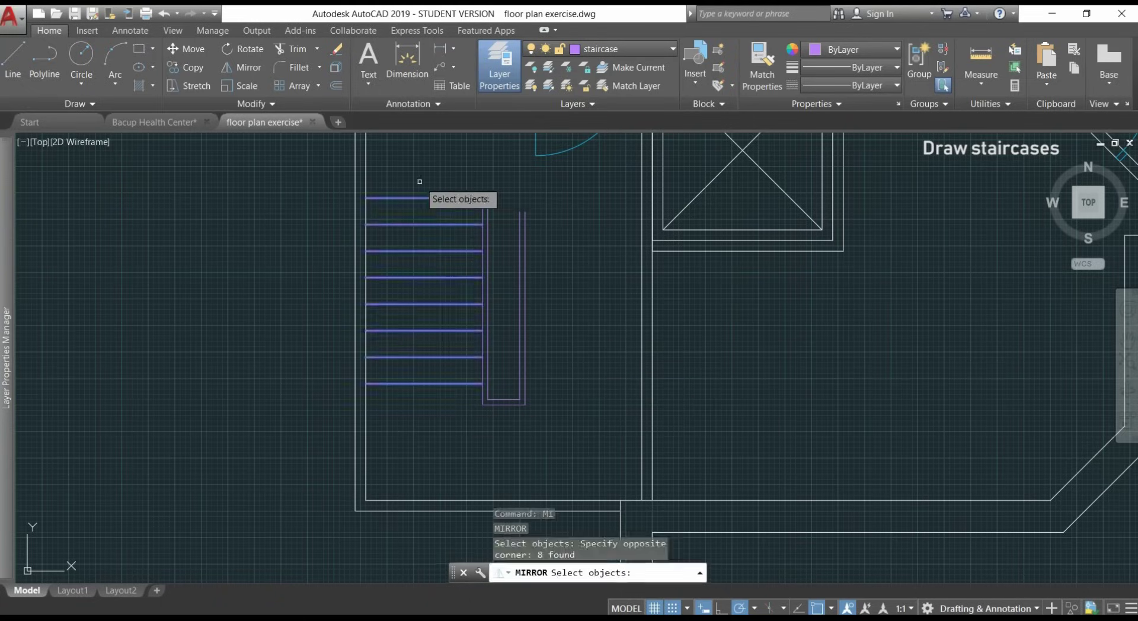
pyautogui.press('Return')
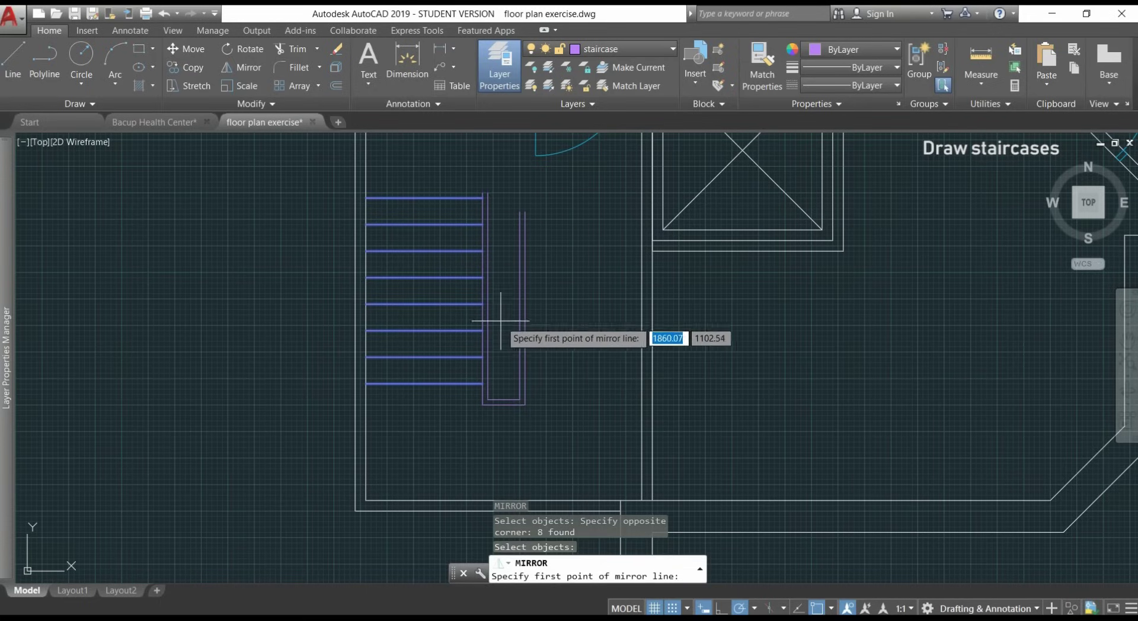
pyautogui.click(504, 400)
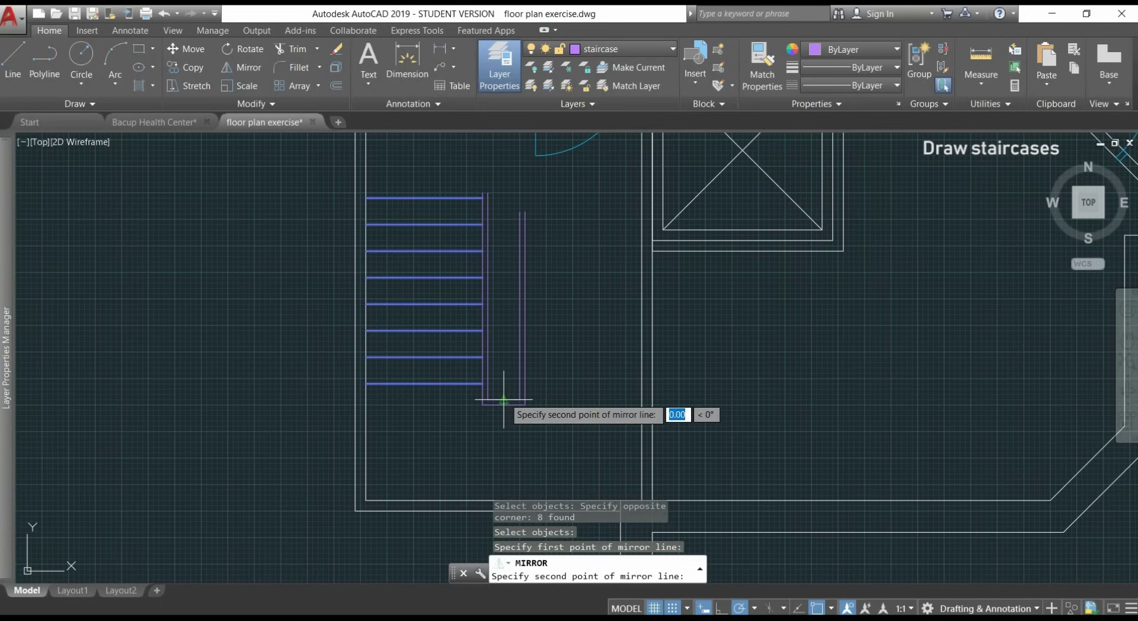
pyautogui.click(503, 328)
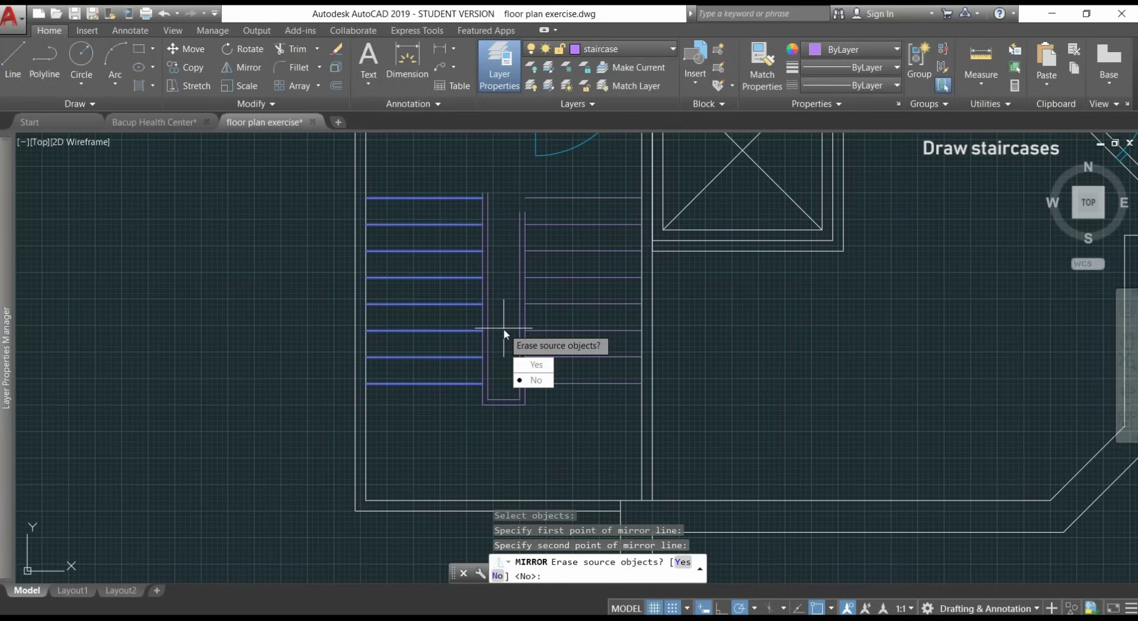
pyautogui.press('Return')
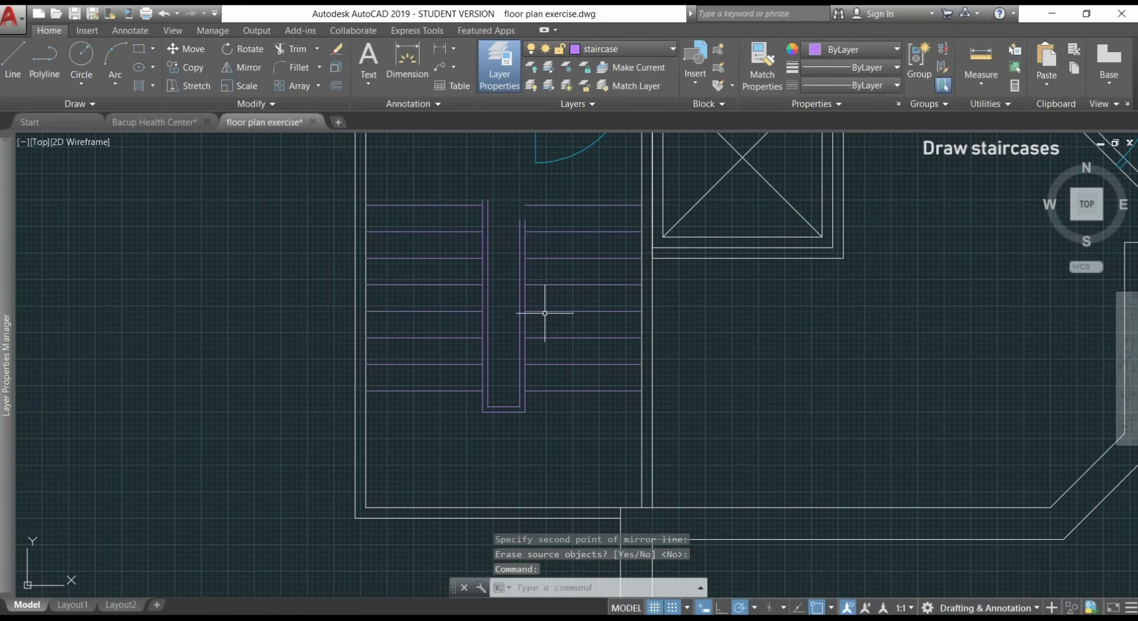
# Step: Draw a diagonal cut line from mid-gap between the rails, level with the fifth tread, to the third right tread's end at the wall
pyautogui.write('L')
pyautogui.press('Return')
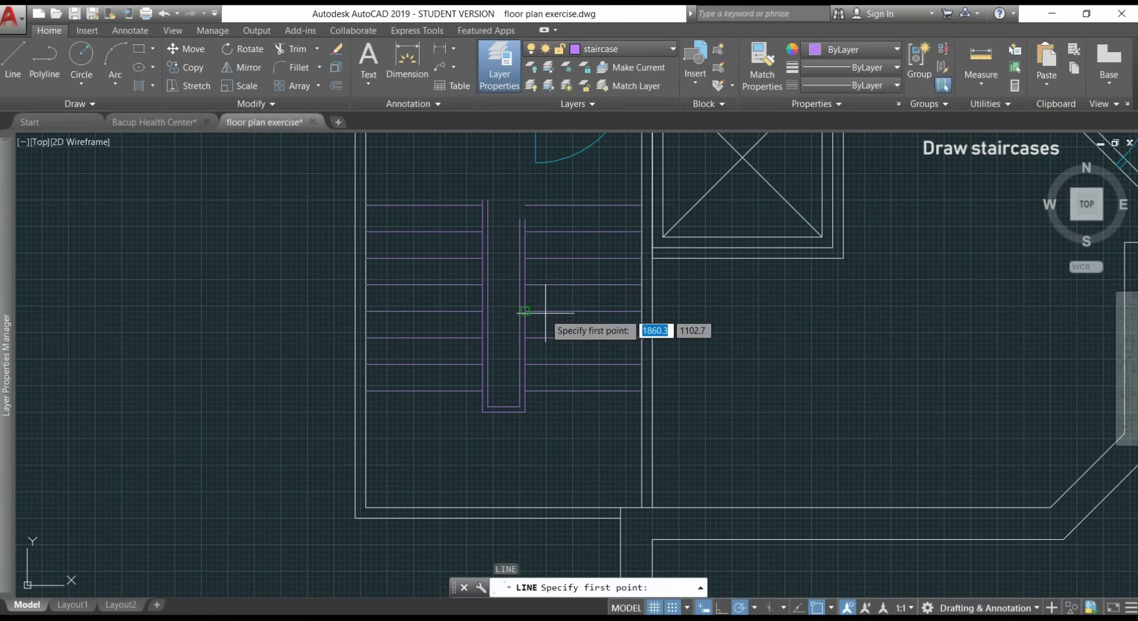
pyautogui.scroll(6, 545, 313)
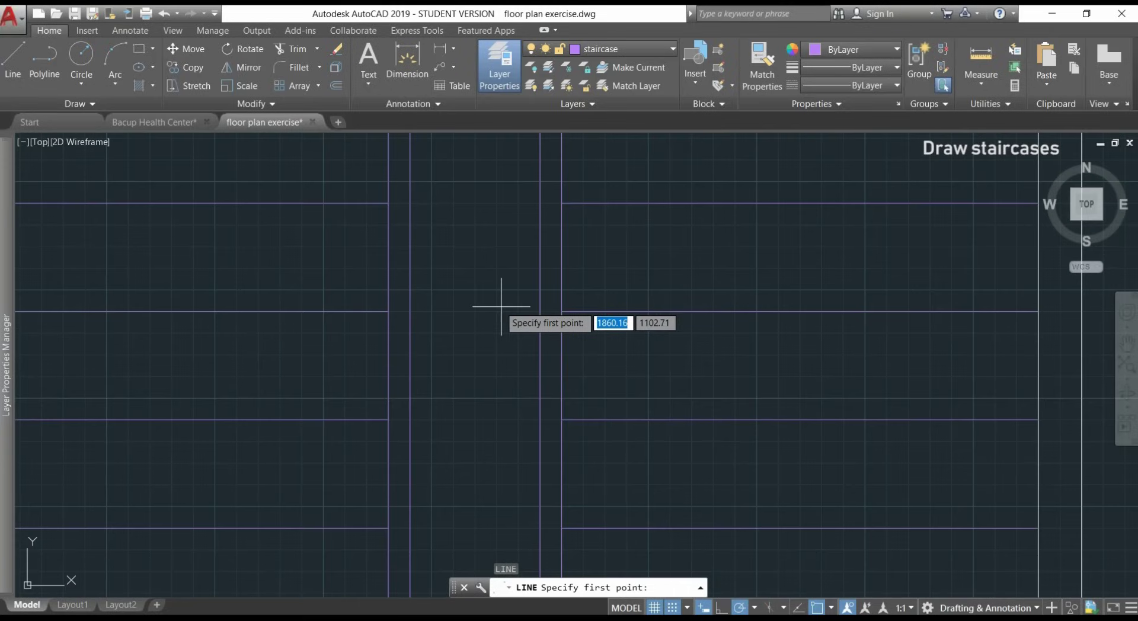
pyautogui.click(497, 311)
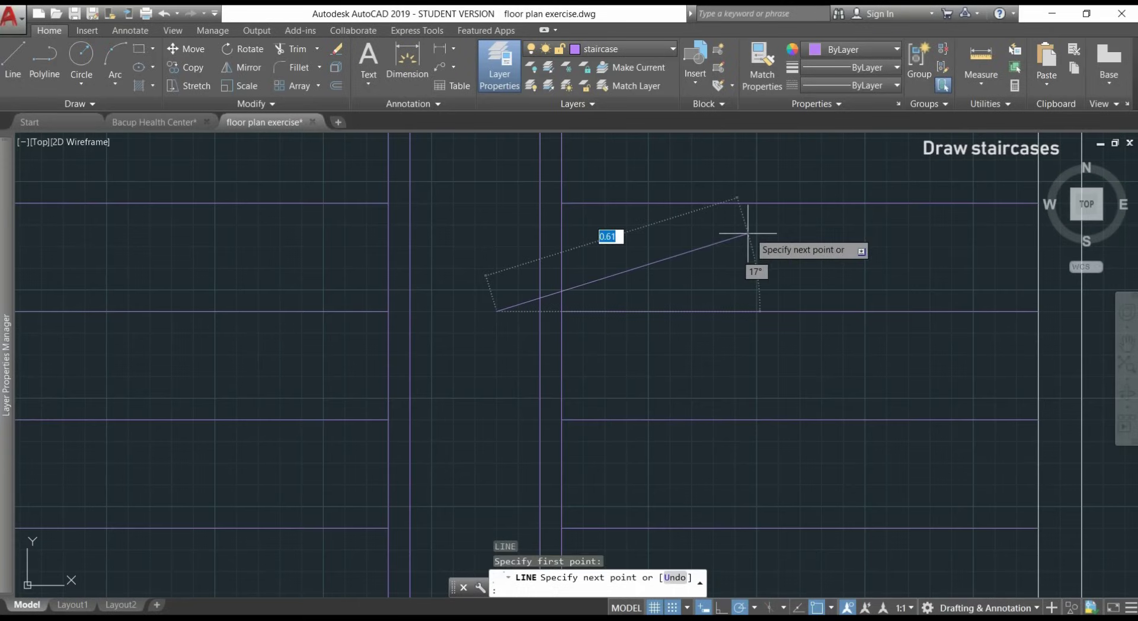
pyautogui.scroll(-4, 748, 220)
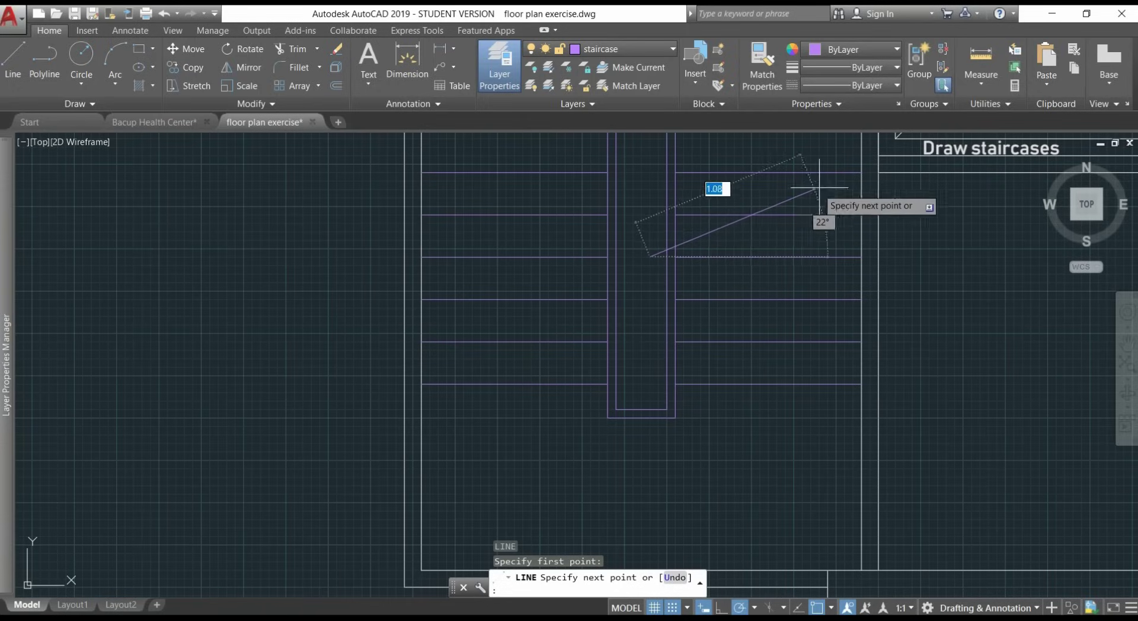
pyautogui.click(861, 172)
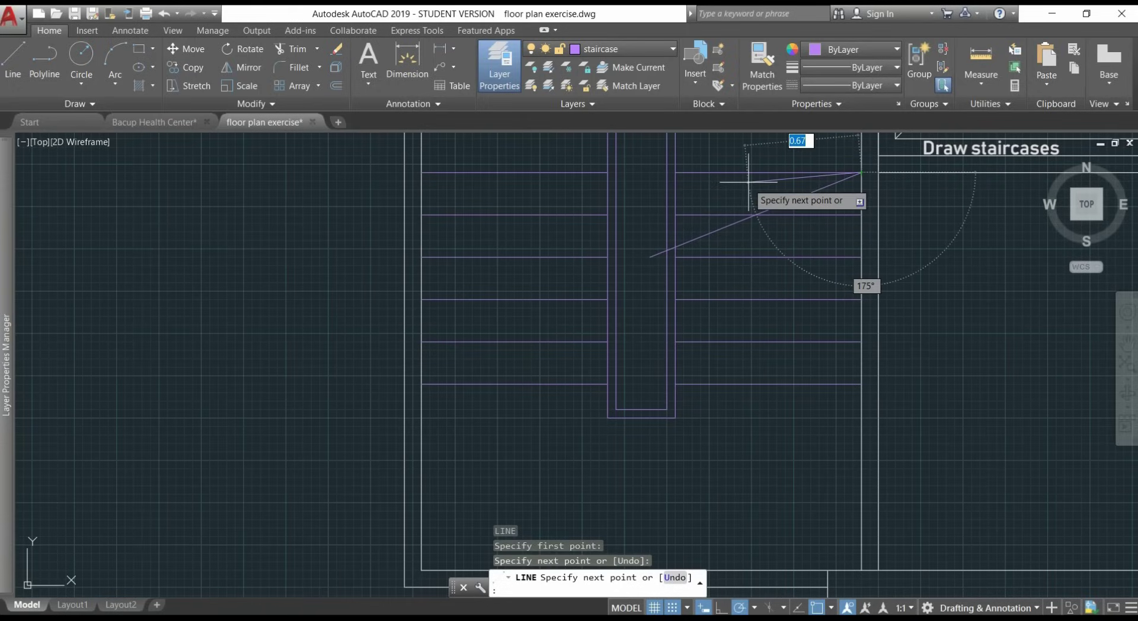
pyautogui.press('Escape')
# Step: Trim the right handrail lines and fourth right tread back to the diagonal cut line, and erase the leftover tread and rail pieces above it
pyautogui.moveTo(745, 183); pyautogui.dragTo(656, 300, button='middle')
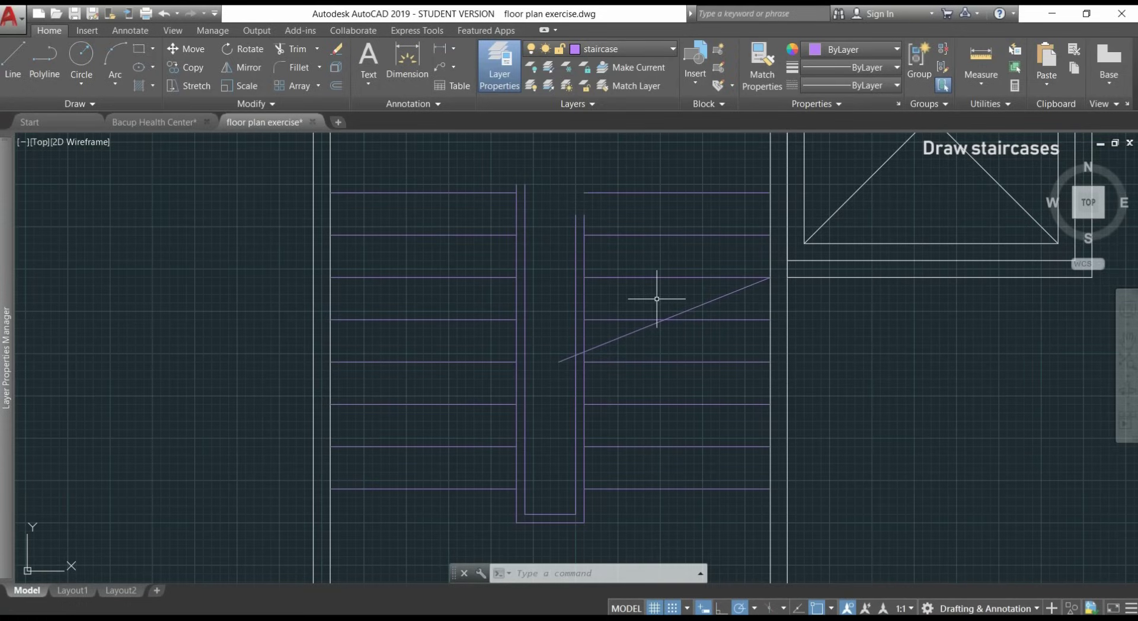
pyautogui.write('t')
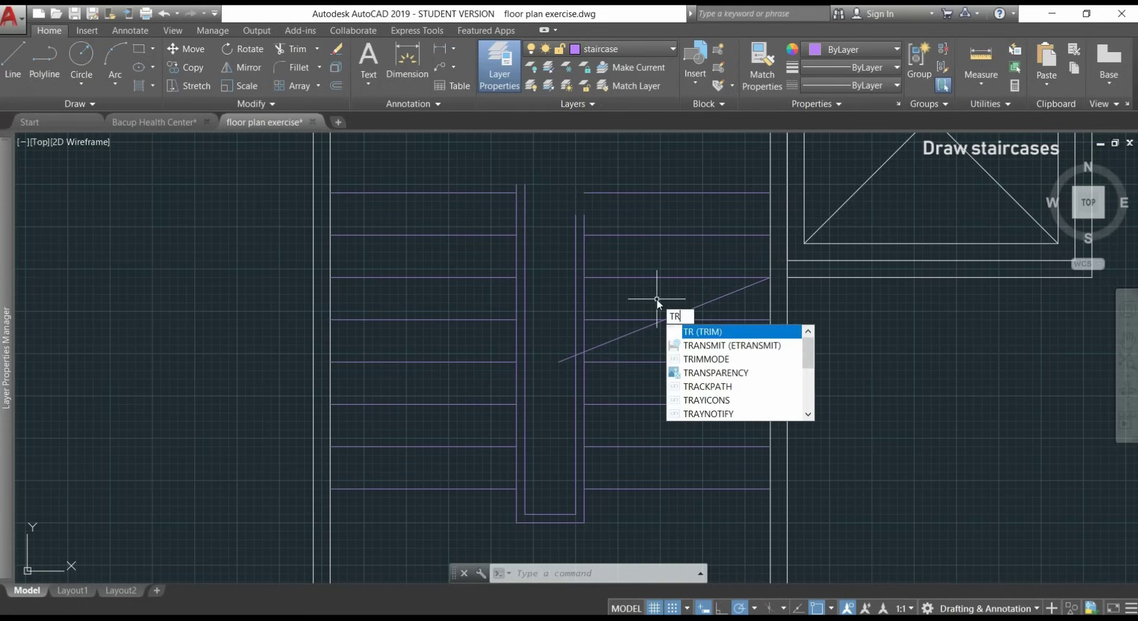
pyautogui.write('r')
pyautogui.press('Return')
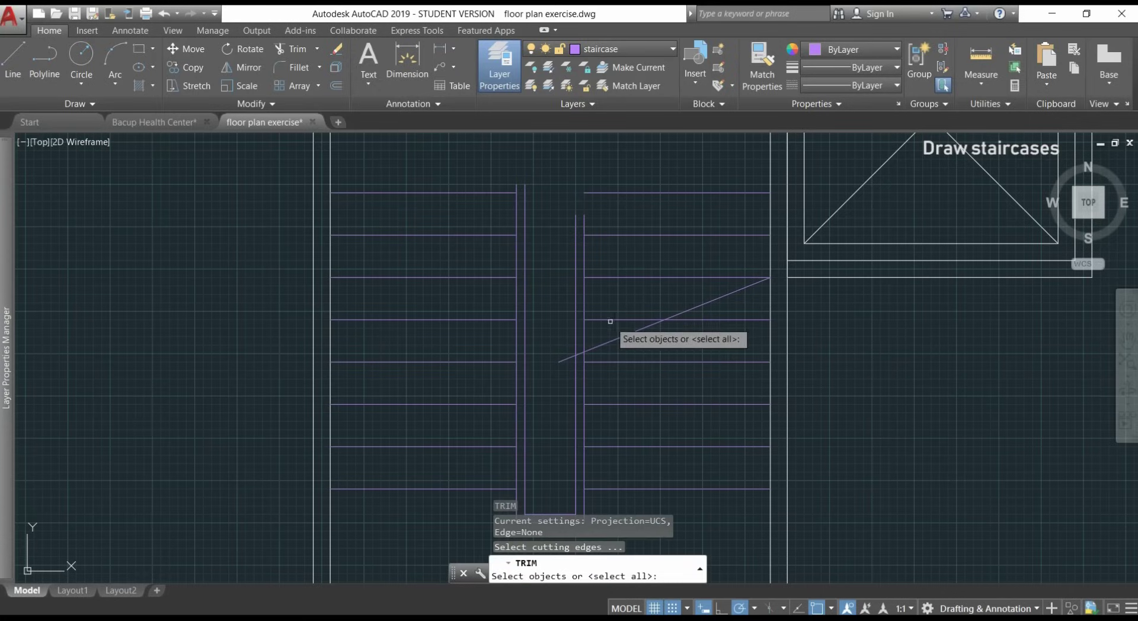
pyautogui.click(734, 439)
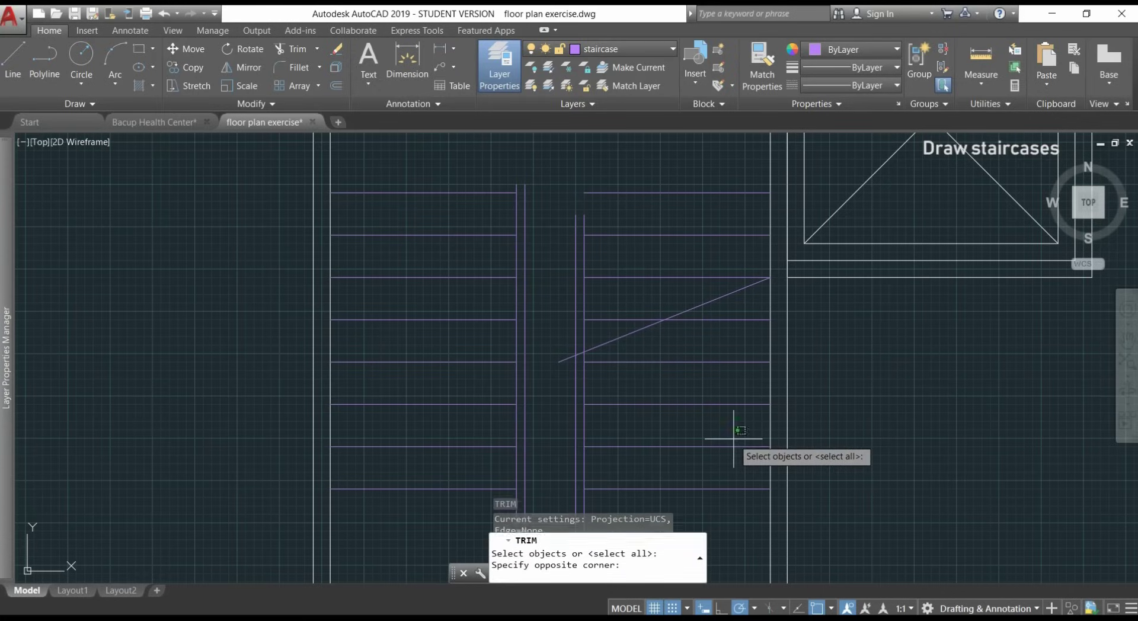
pyautogui.click(555, 169)
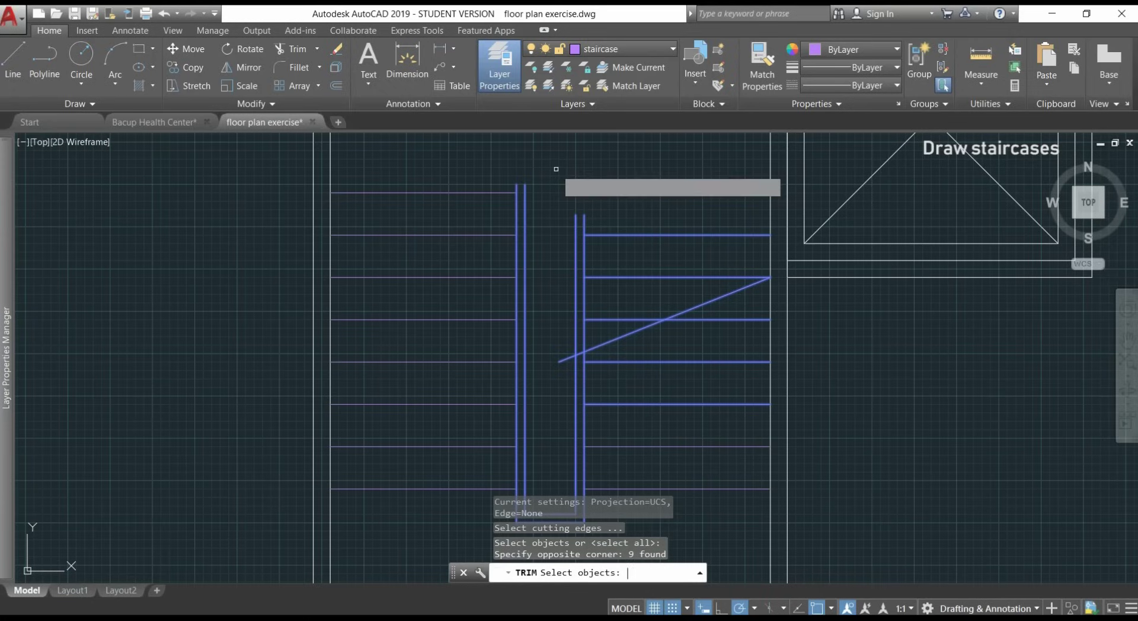
pyautogui.press('Return')
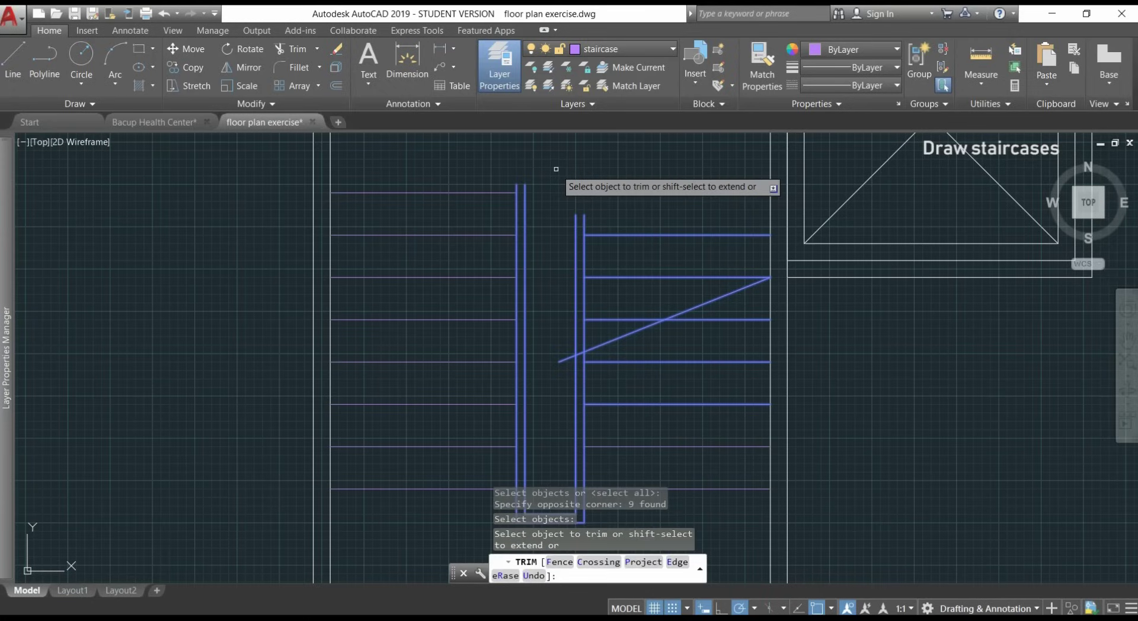
pyautogui.click(701, 291)
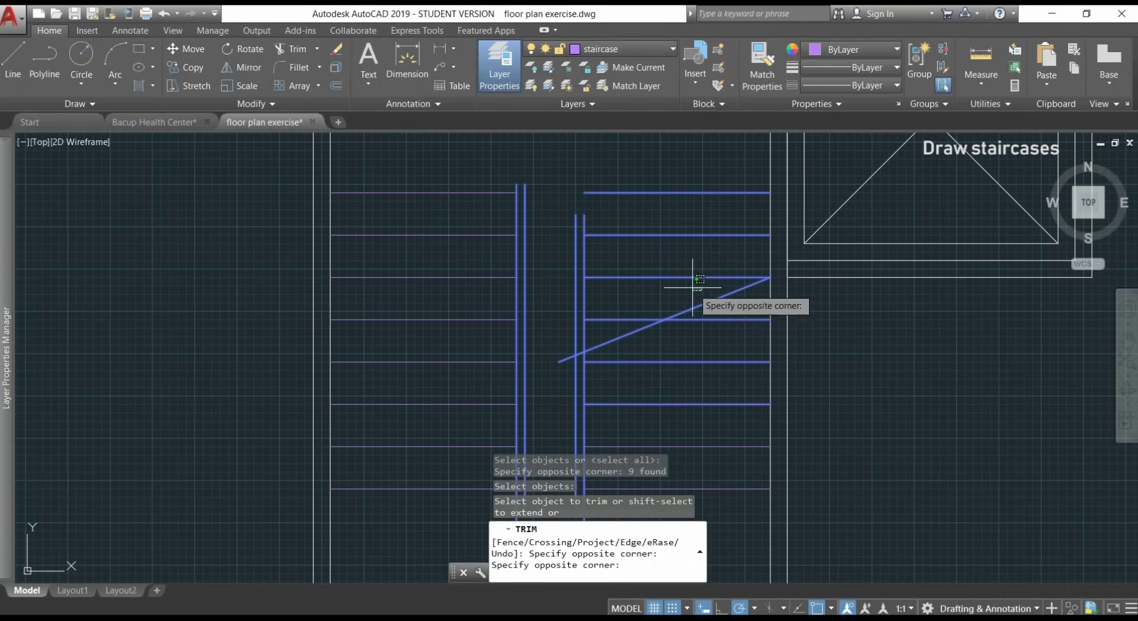
pyautogui.click(561, 178)
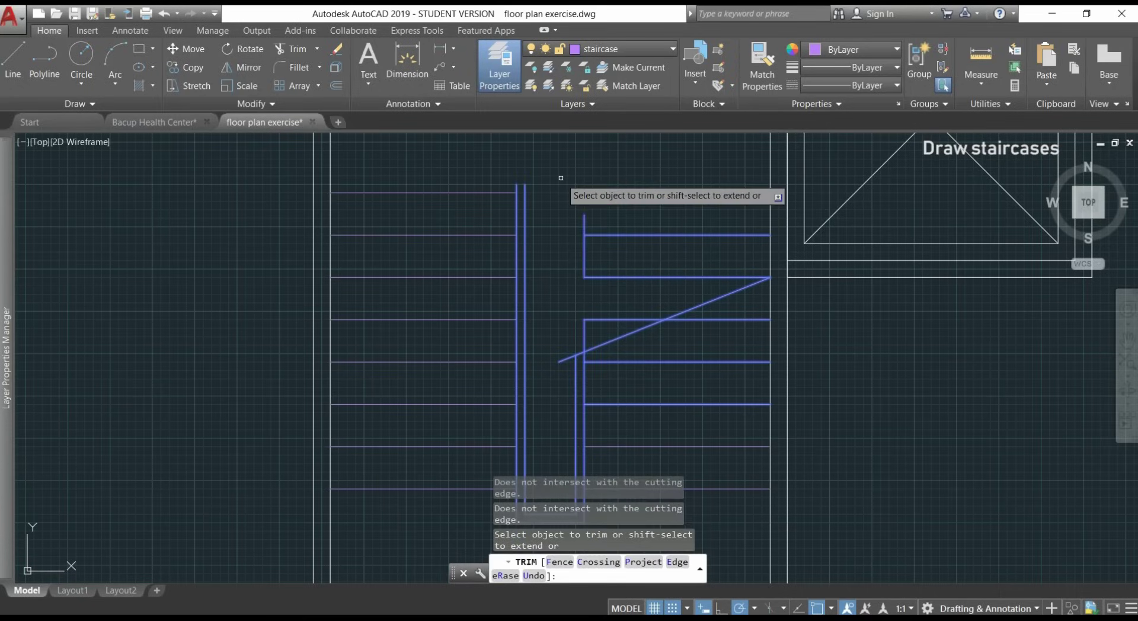
pyautogui.click(604, 321)
pyautogui.click(589, 298)
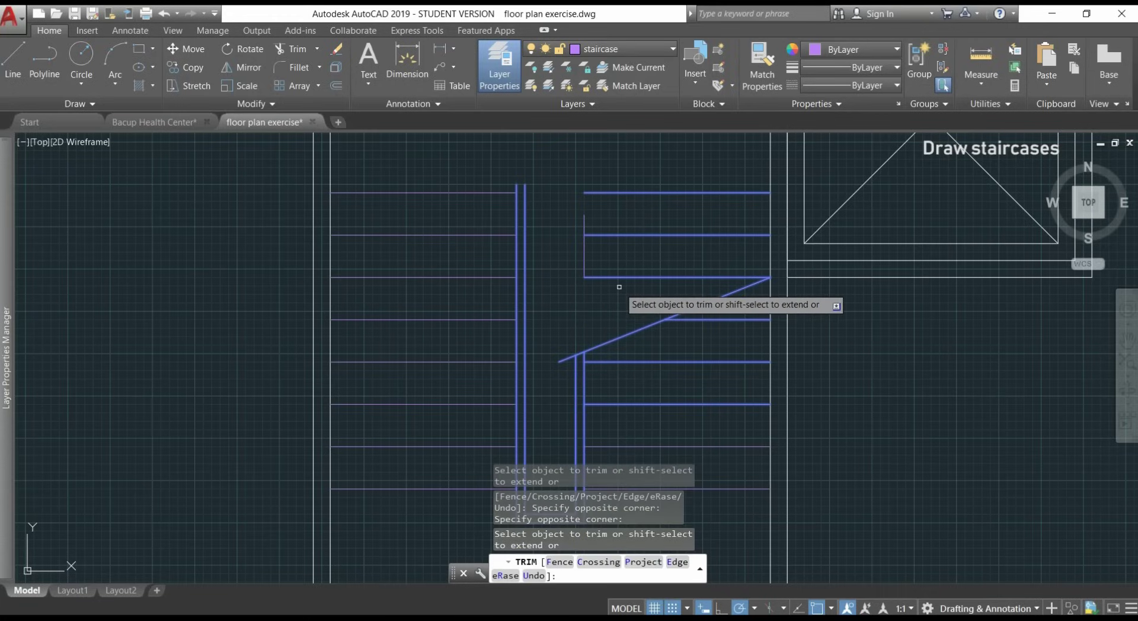
pyautogui.press('Return')
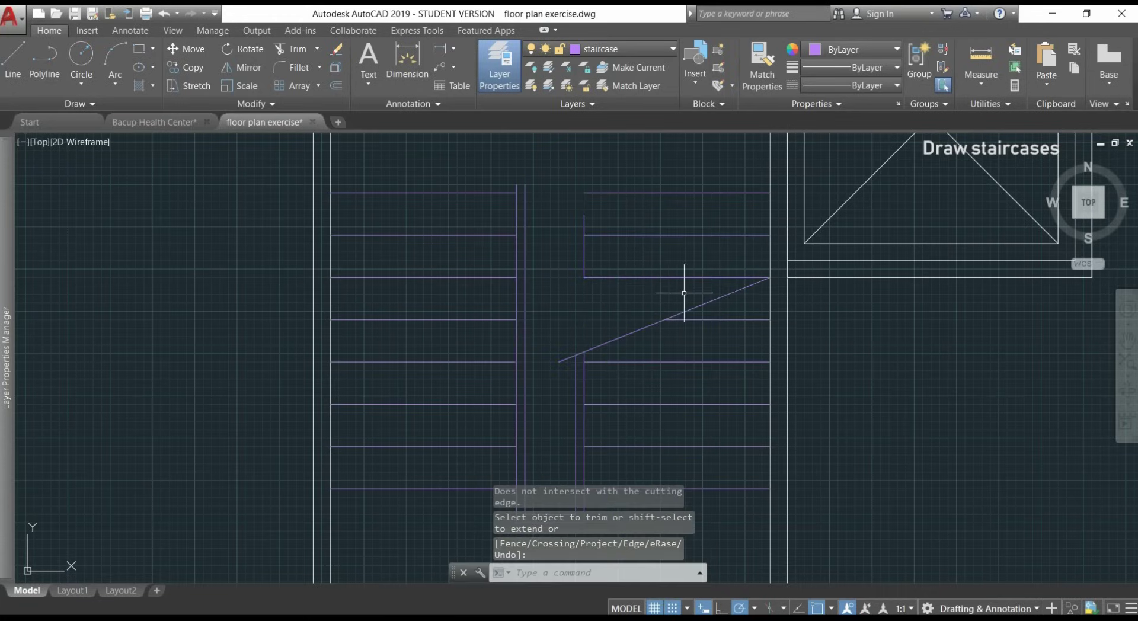
pyautogui.click(684, 293)
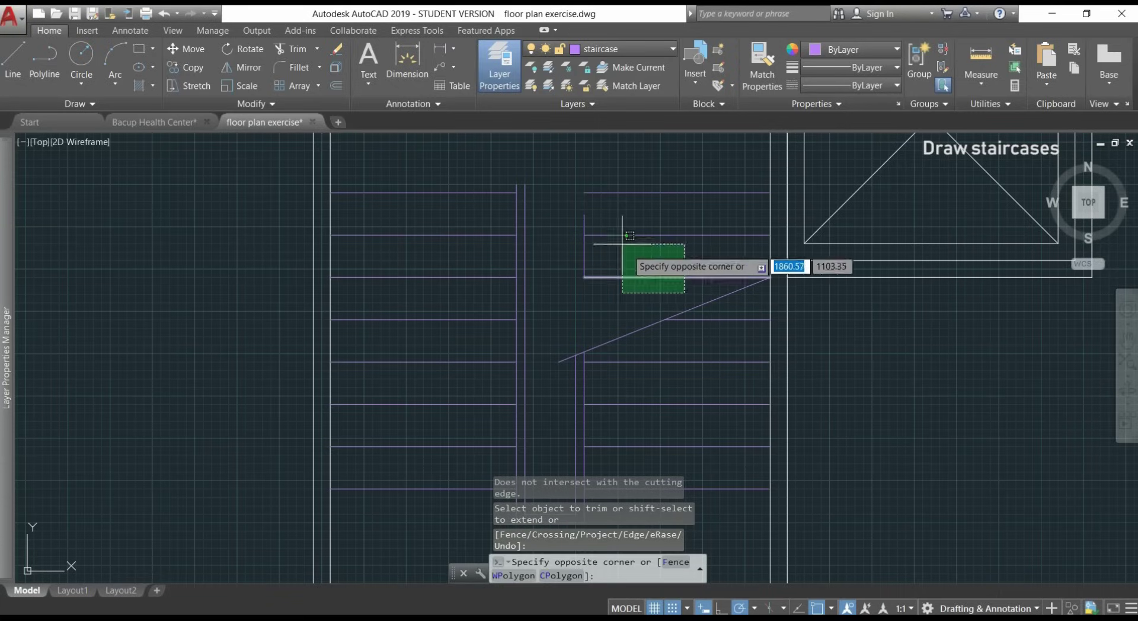
pyautogui.click(559, 173)
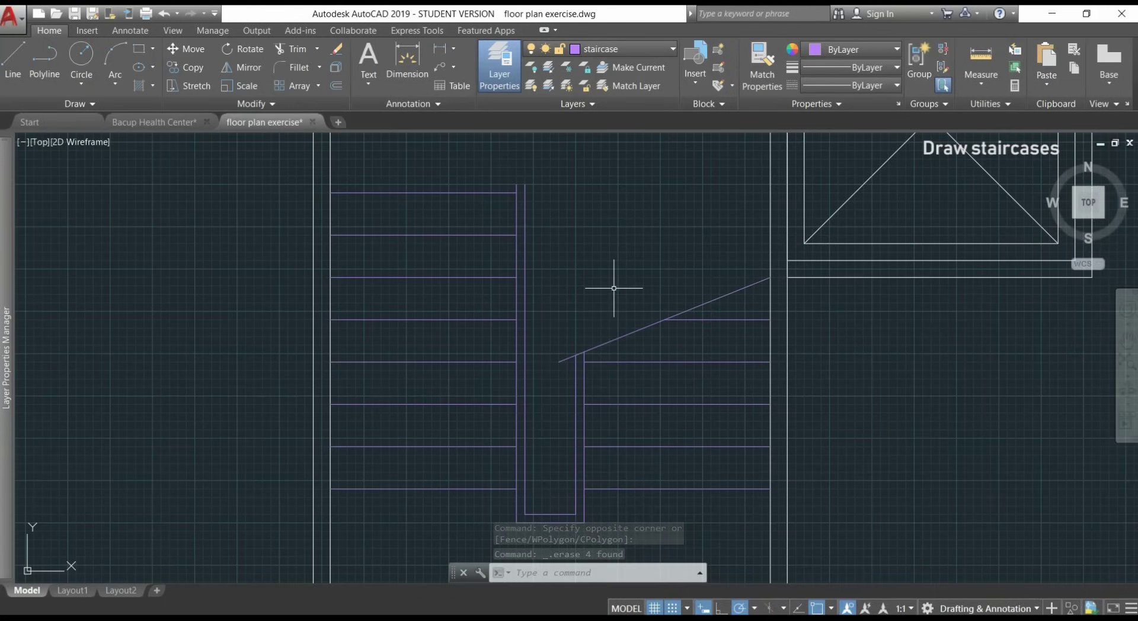
# Step: Enable the Nearest object snap for the new line and turn off grid snap and the grid display
pyautogui.write('l')
pyautogui.press('Return')
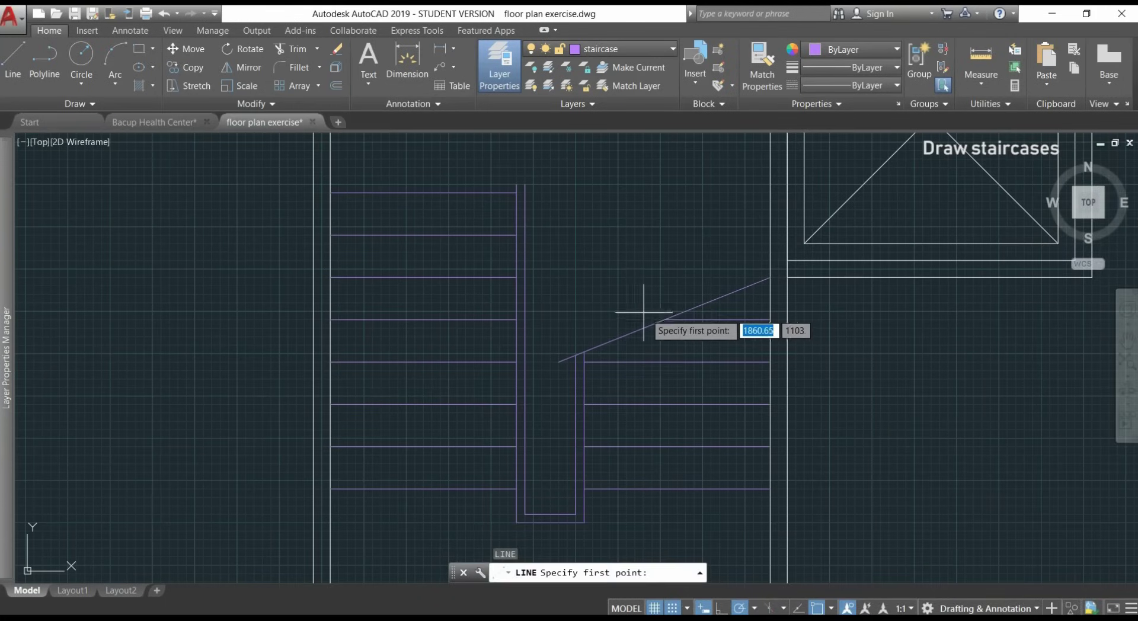
pyautogui.scroll(3, 655, 299)
pyautogui.scroll(-3, 655, 317)
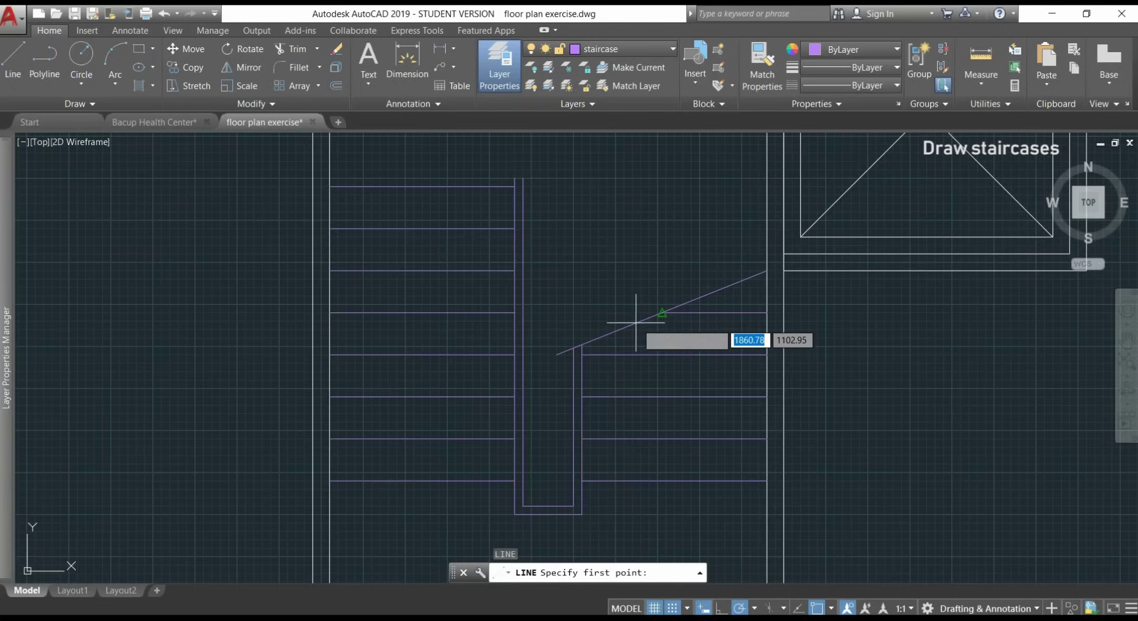
pyautogui.scroll(4, 652, 322)
pyautogui.scroll(4, 637, 321)
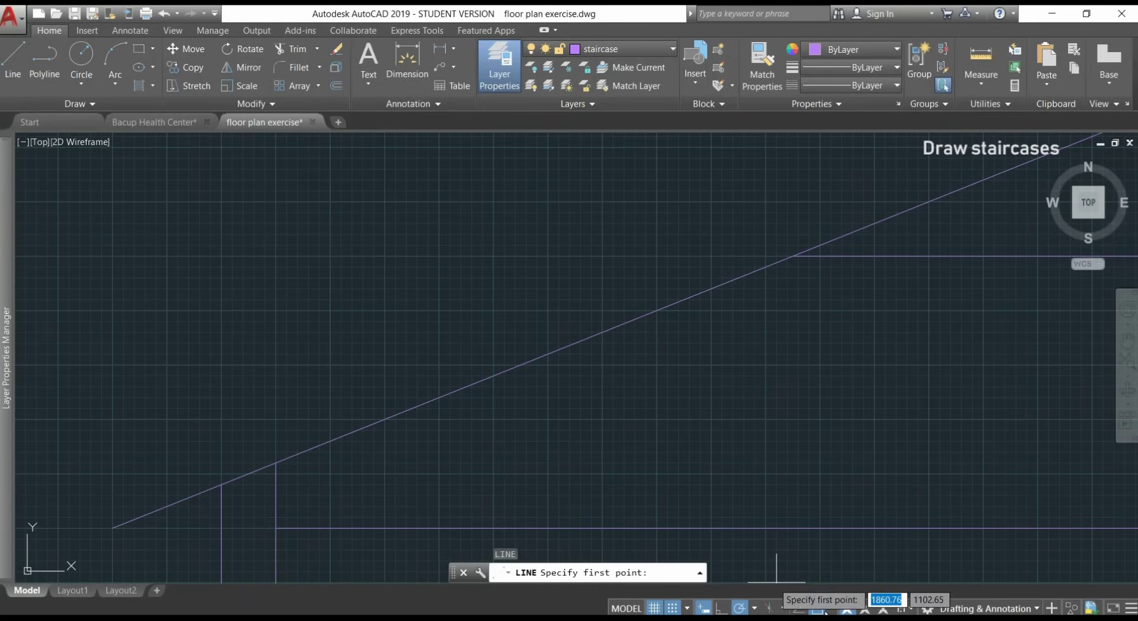
pyautogui.click(831, 608)
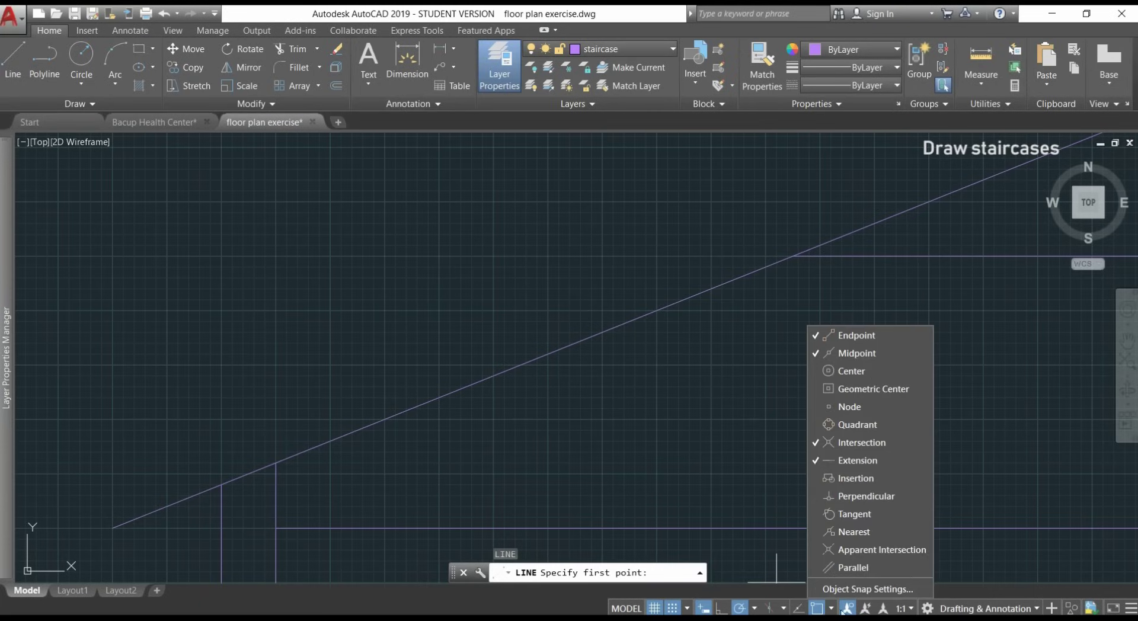
pyautogui.click(872, 534)
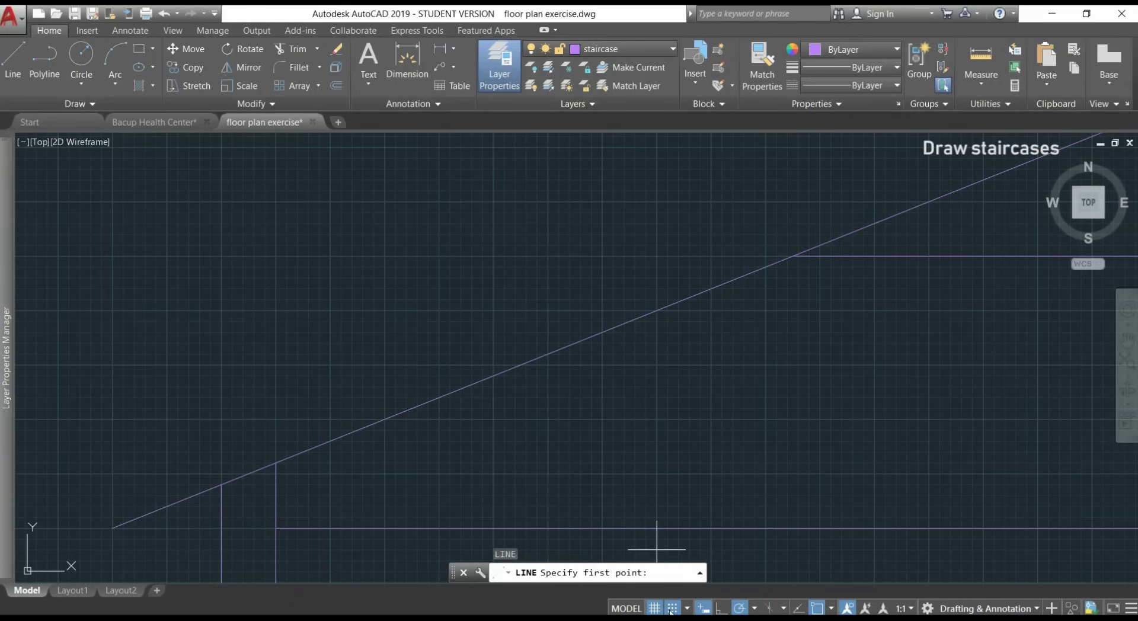
pyautogui.press('F9')
pyautogui.press('F7')
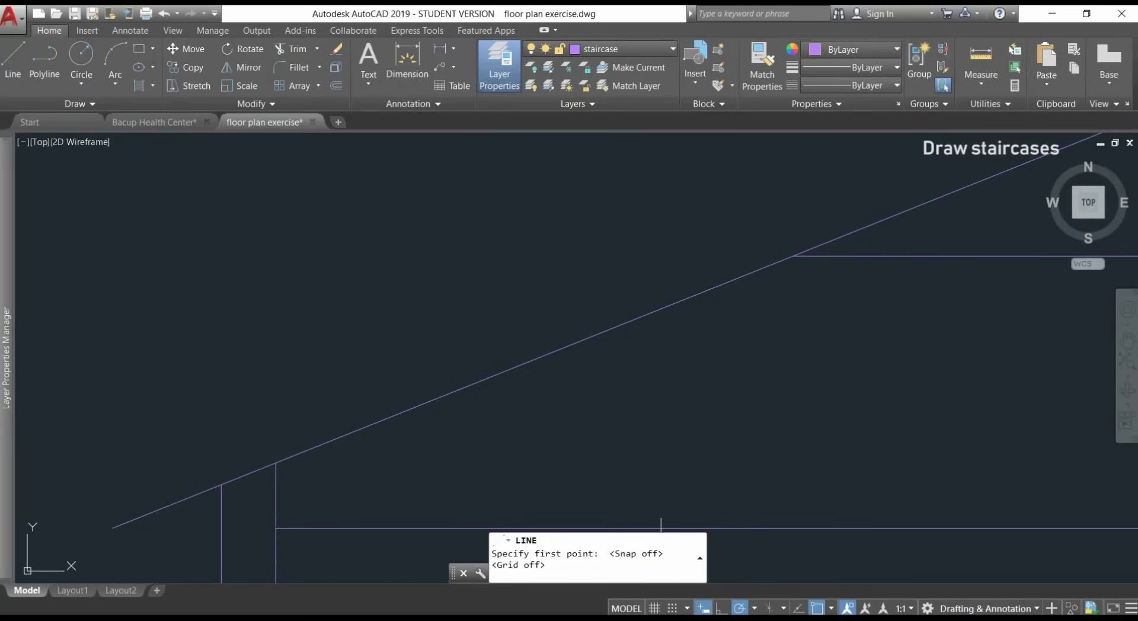
# Step: Draw a three-segment zigzag at the middle of the cut line: up from it, down across it, and back up to it about 0.14
pyautogui.scroll(-2, 634, 320)
pyautogui.click(634, 320)
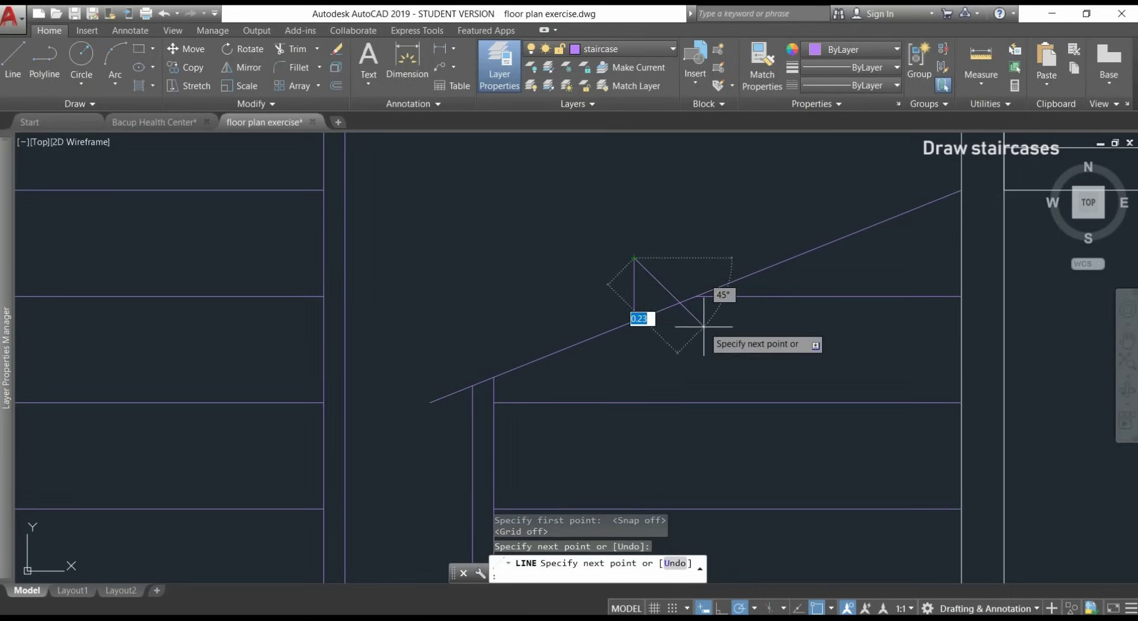
pyautogui.click(676, 303)
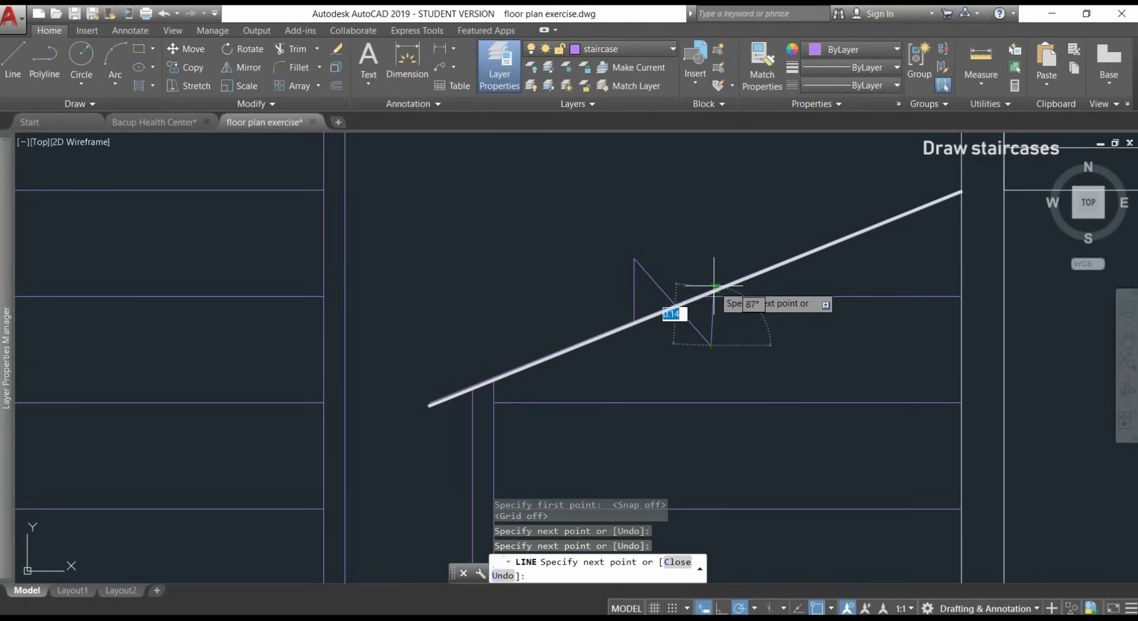
pyautogui.click(714, 288)
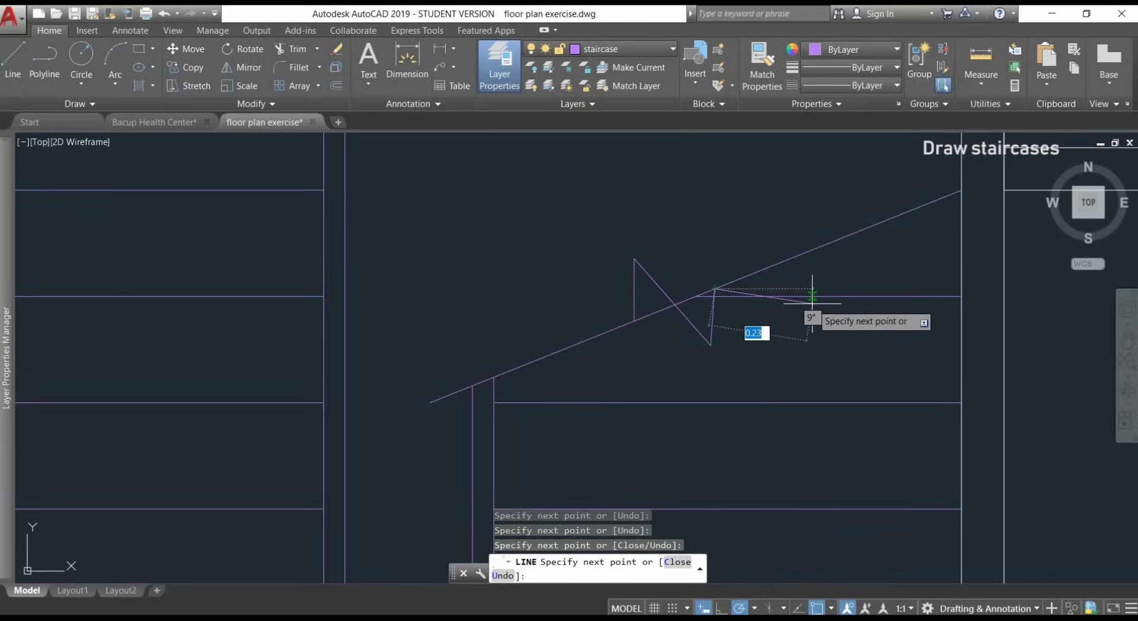
pyautogui.press('Return')
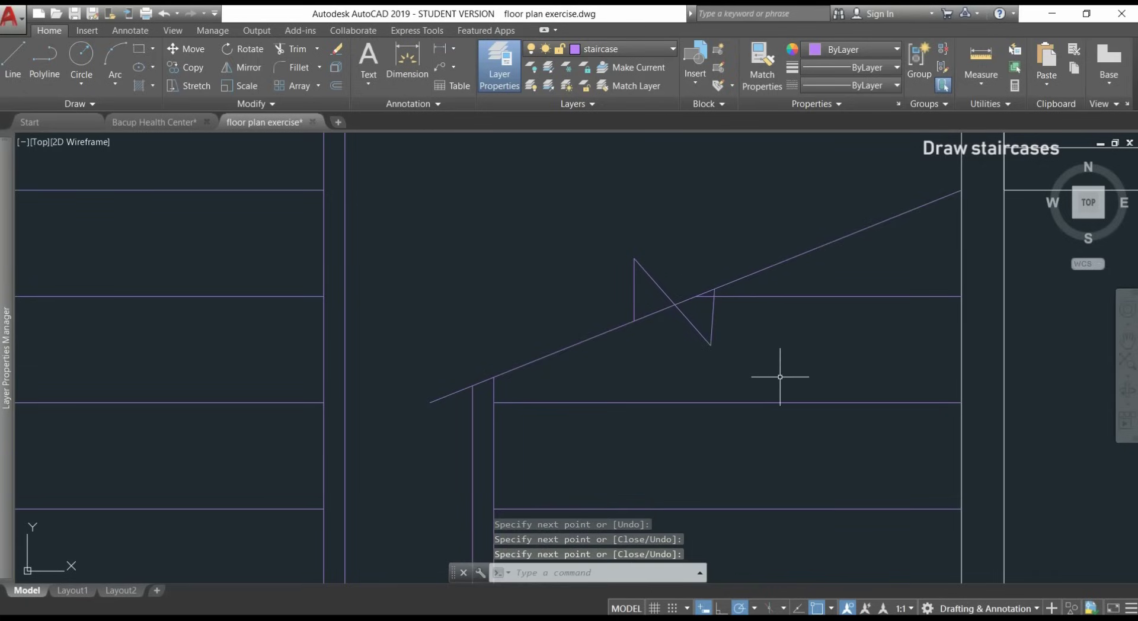
# Step: Trim the cut line between the zigzag's two ends and the short piece of the fourth right tread inside the zigzag
pyautogui.write('TR')
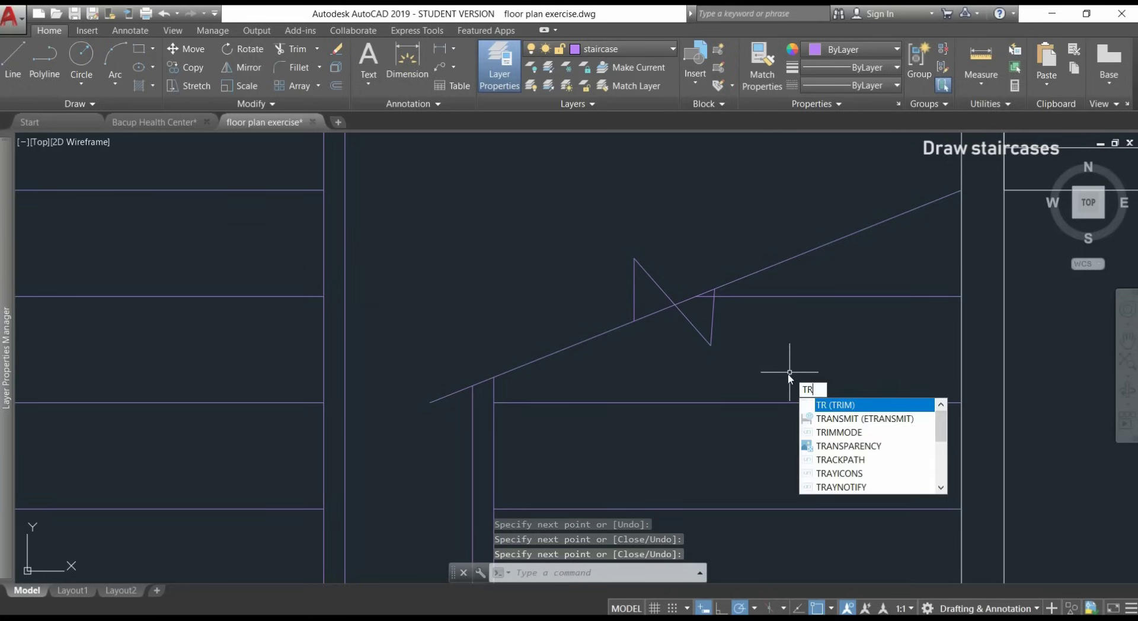
pyautogui.press('Return')
pyautogui.click(821, 378)
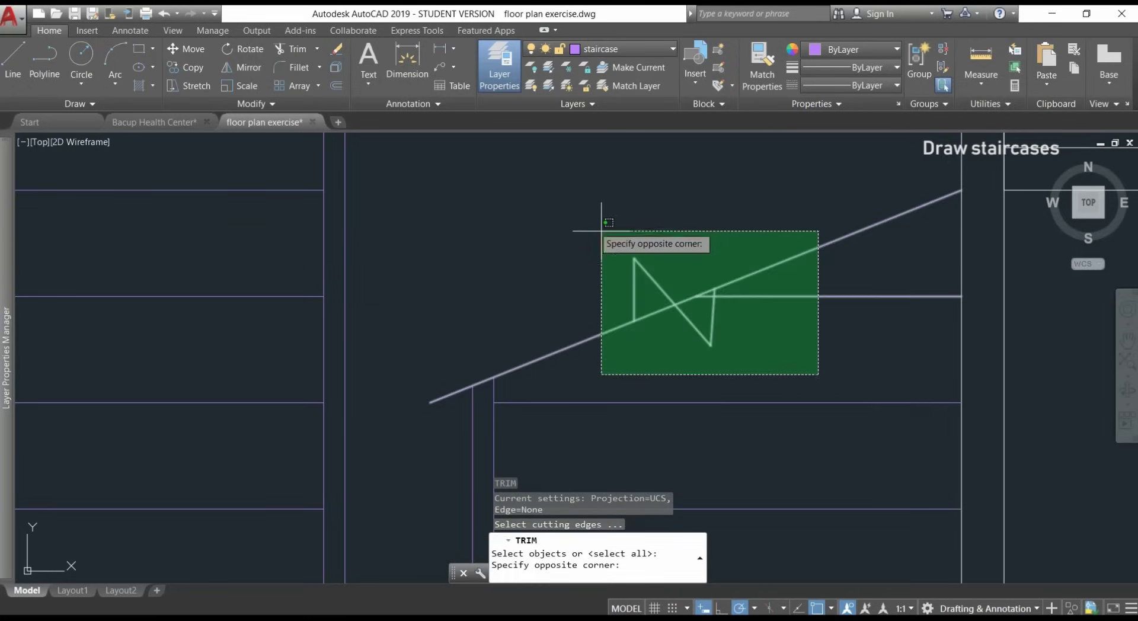
pyautogui.click(541, 201)
pyautogui.press('Return')
pyautogui.scroll(2, 726, 297)
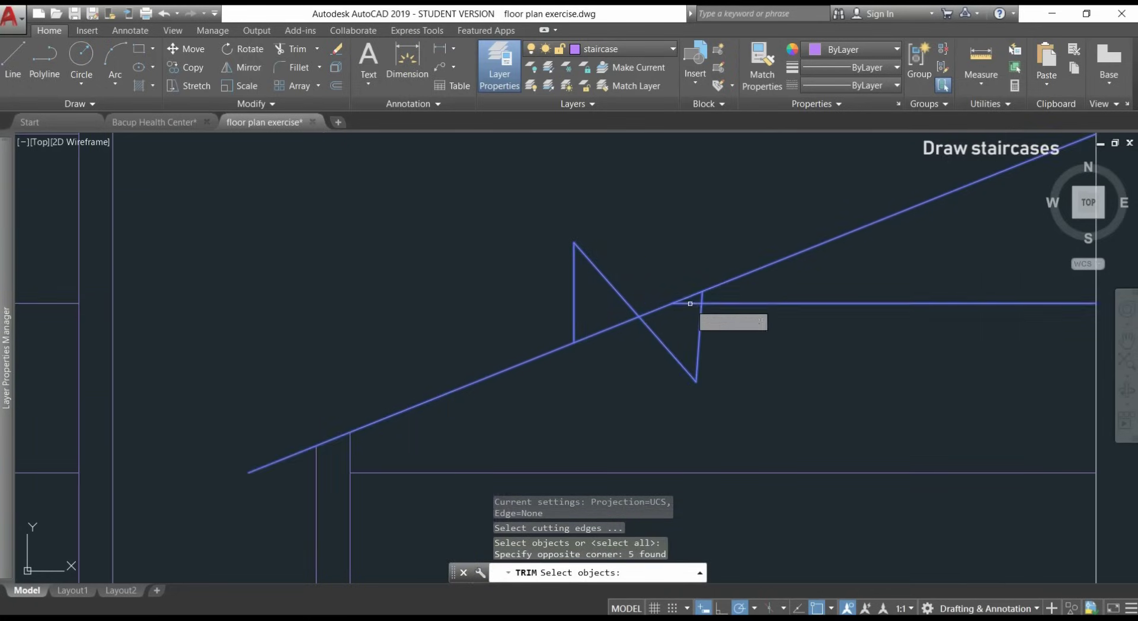
pyautogui.click(661, 310)
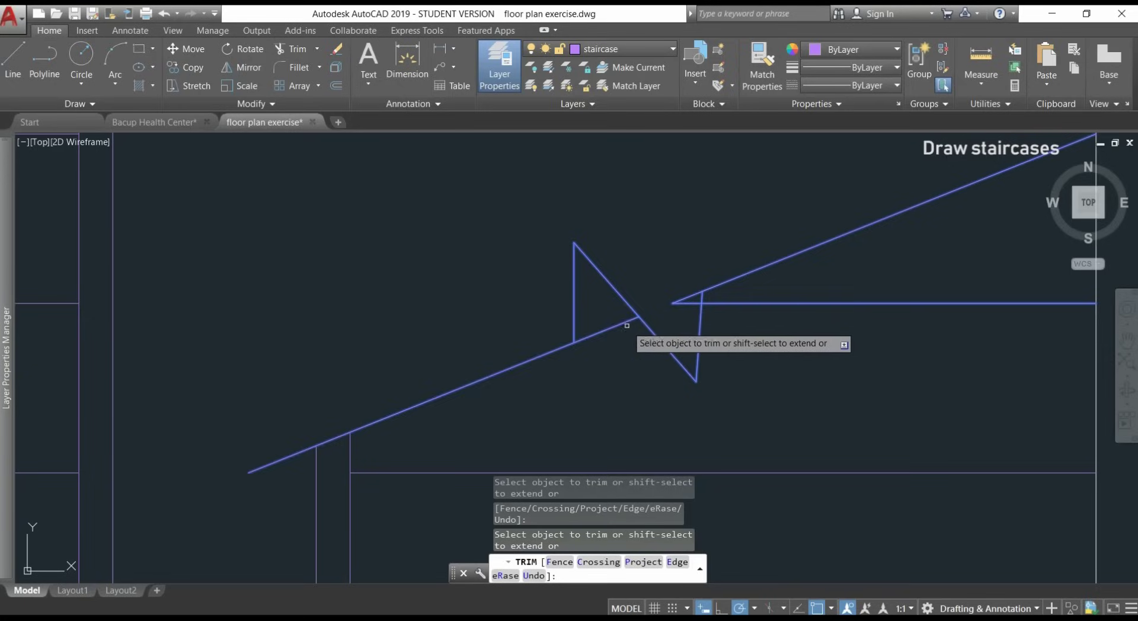
pyautogui.click(690, 304)
pyautogui.click(691, 297)
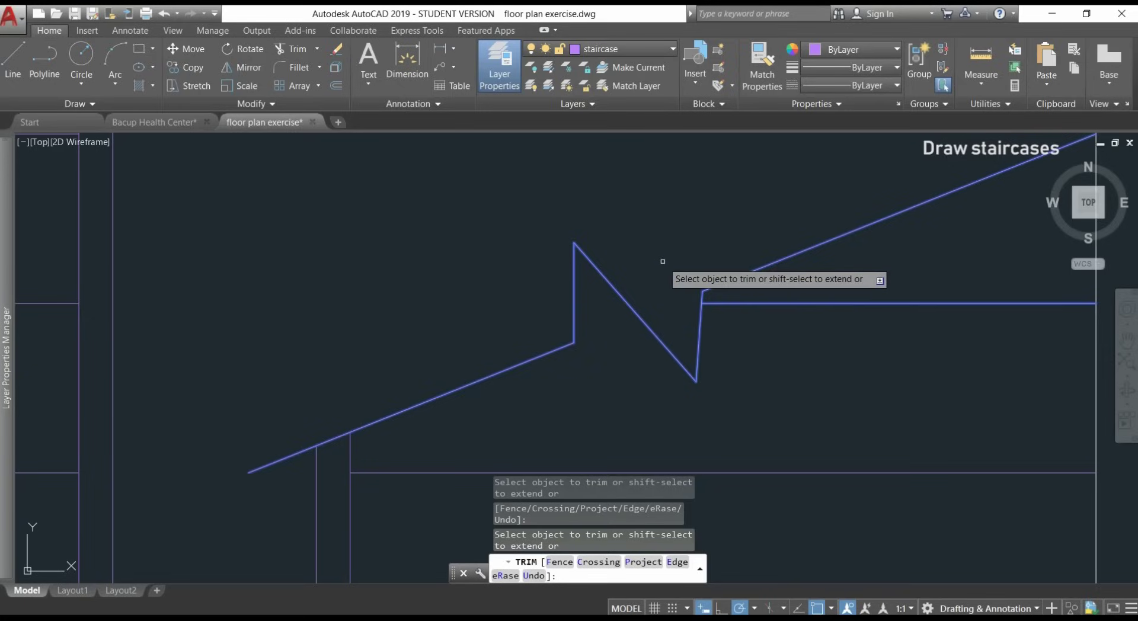
pyautogui.press('Return')
pyautogui.scroll(-5, 663, 260)
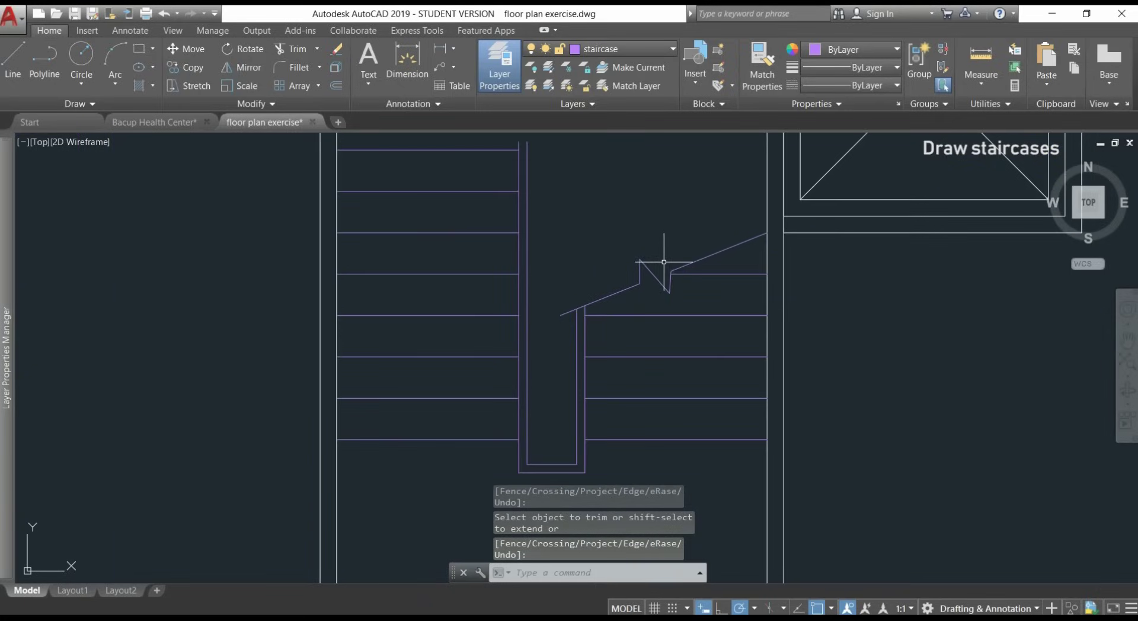
# Step: Close the open upper end of the left handrail with a short line between its two edges
pyautogui.moveTo(610, 211); pyautogui.dragTo(631, 258, button='middle')
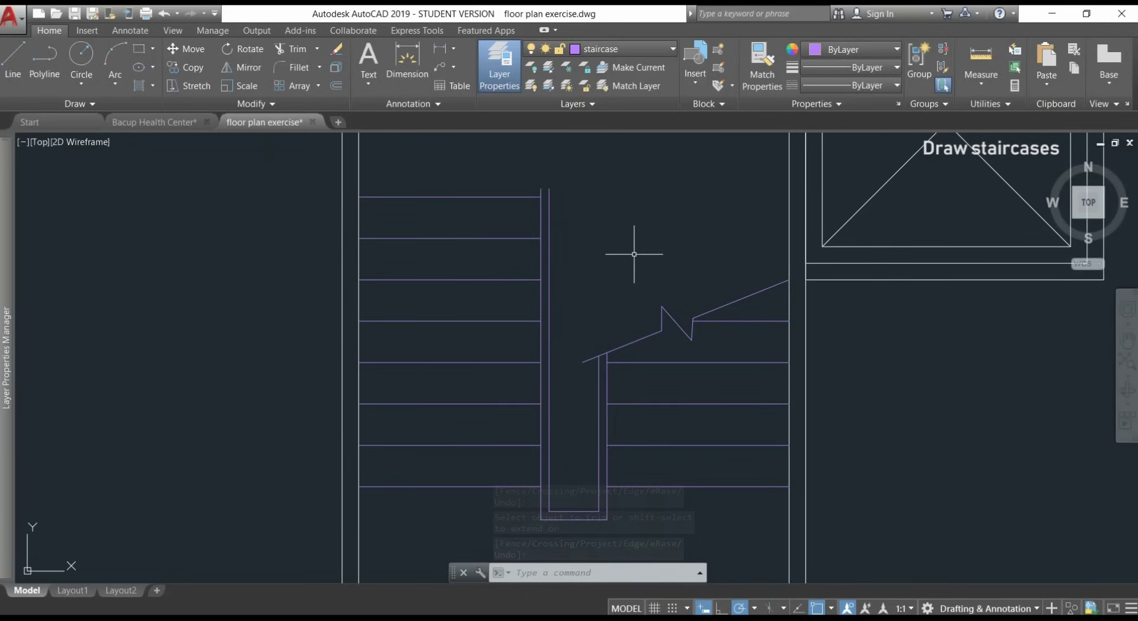
pyautogui.write('L')
pyautogui.press('Return')
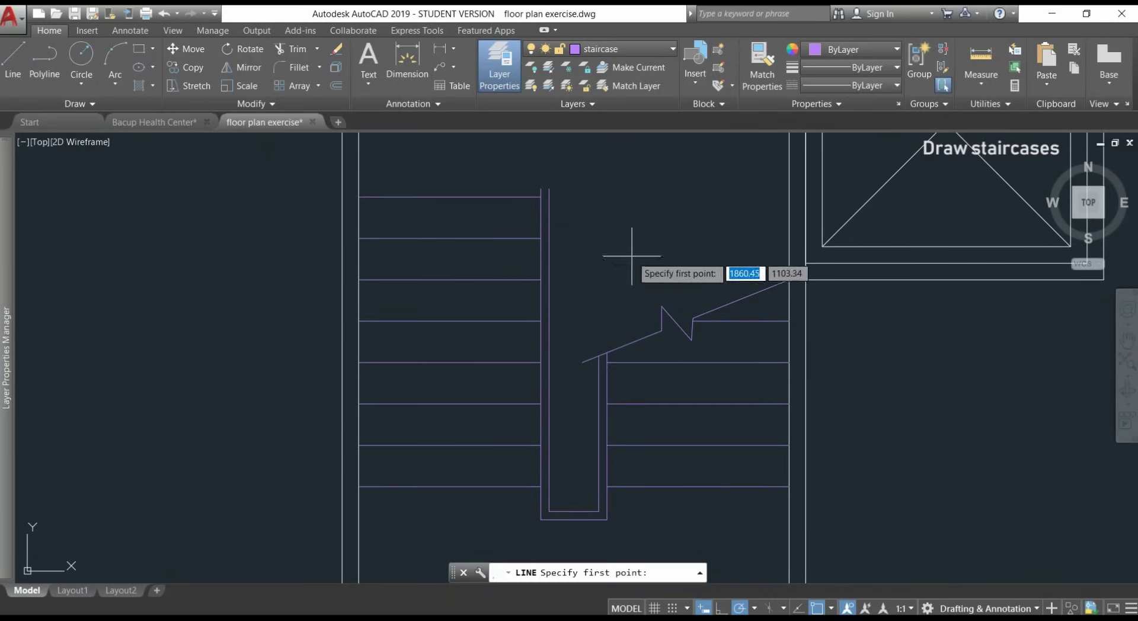
pyautogui.scroll(2, 557, 186)
pyautogui.scroll(2, 557, 186)
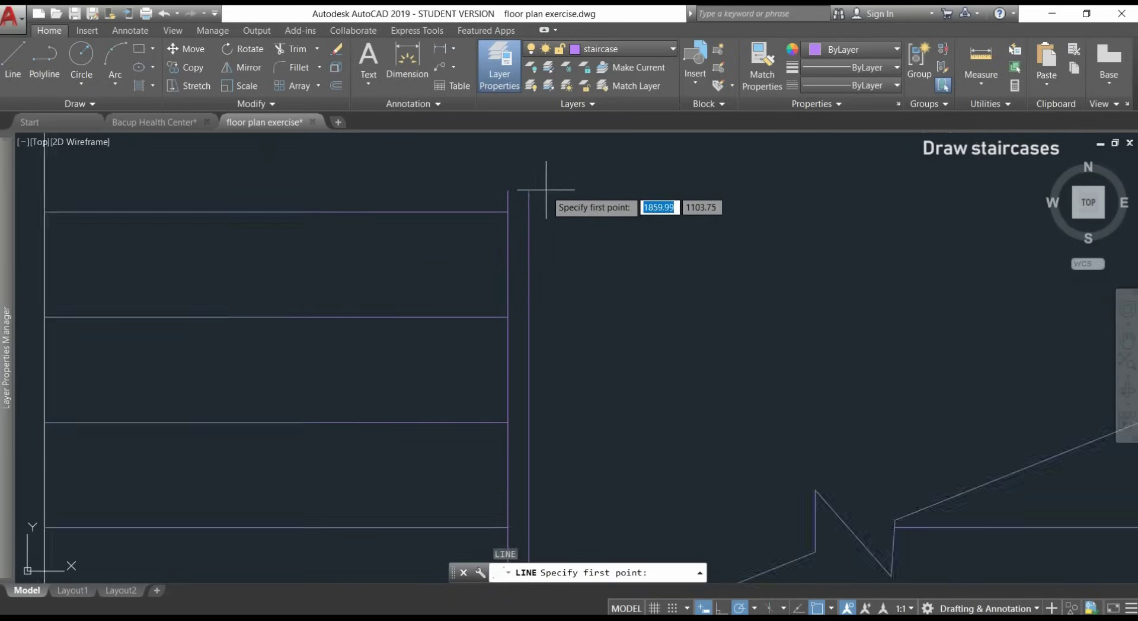
pyautogui.click(527, 187)
pyautogui.scroll(2, 529, 191)
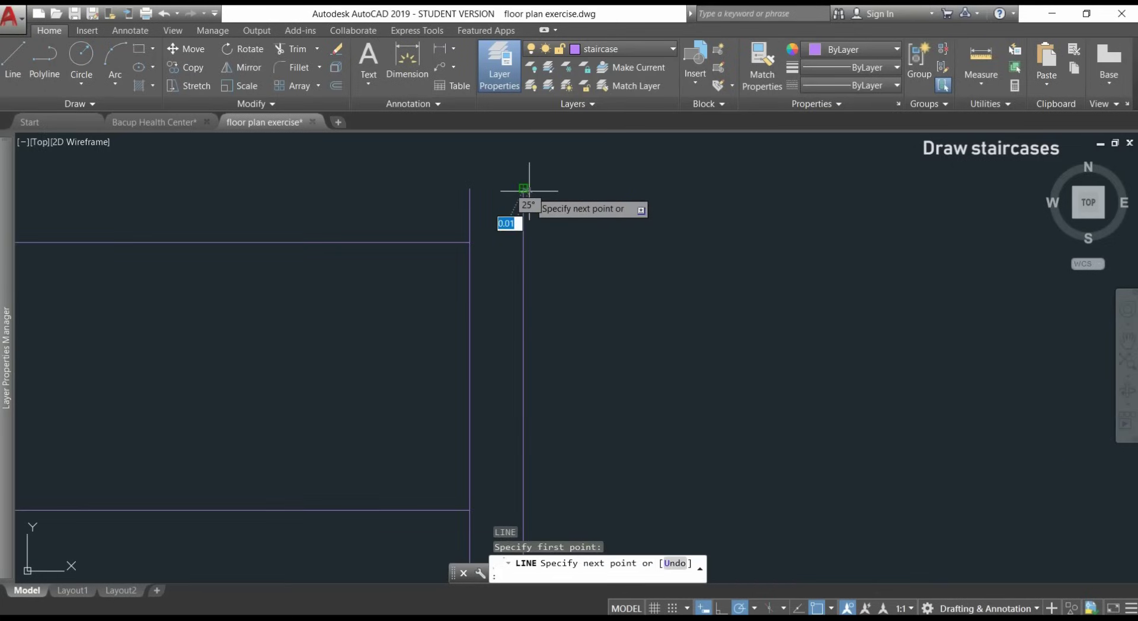
pyautogui.click(470, 188)
pyautogui.scroll(-4, 599, 208)
pyautogui.press('Return')
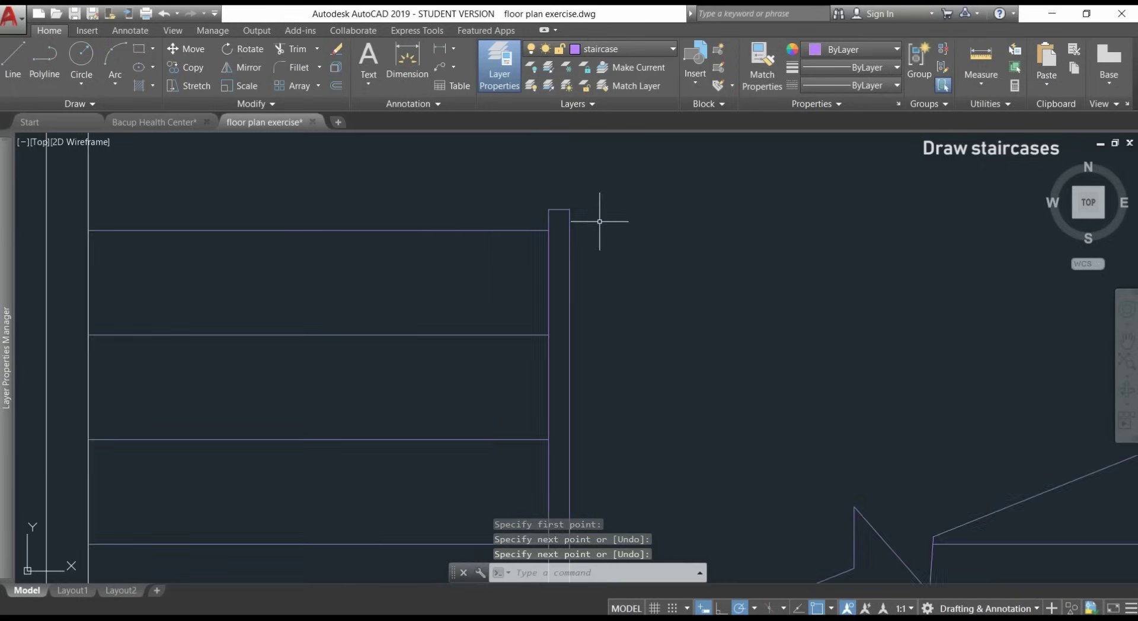
# Step: Switch to the Bacup Health Center drawing and examine the stairs between the laundry and unit 7
pyautogui.scroll(-6, 599, 221)
pyautogui.scroll(-1, 650, 237)
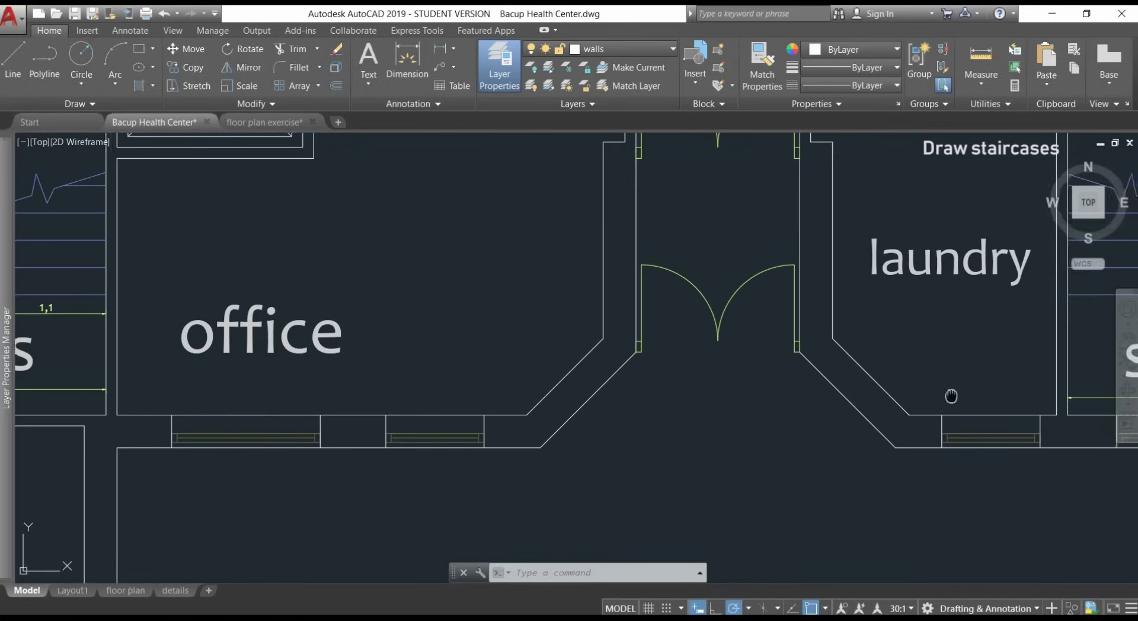
pyautogui.moveTo(952, 325); pyautogui.dragTo(379, 325, button='middle')
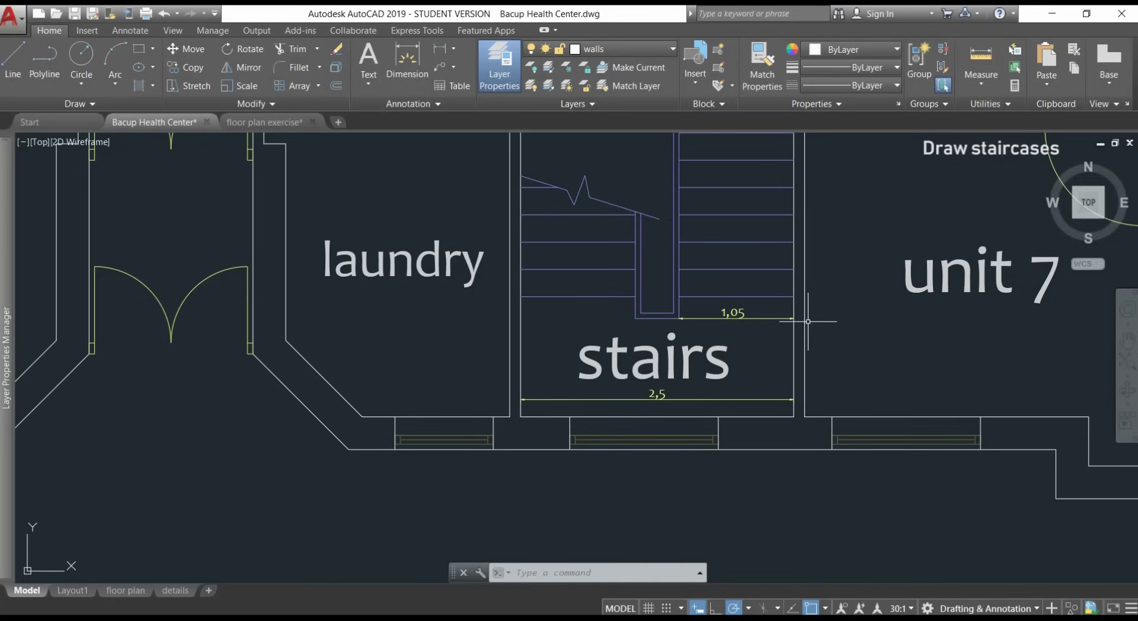
# Step: Switch to the floor plan exercise drawing and draw a horizontal guide line wall to wall across the second room east of the entrance
pyautogui.scroll(2, 829, 348)
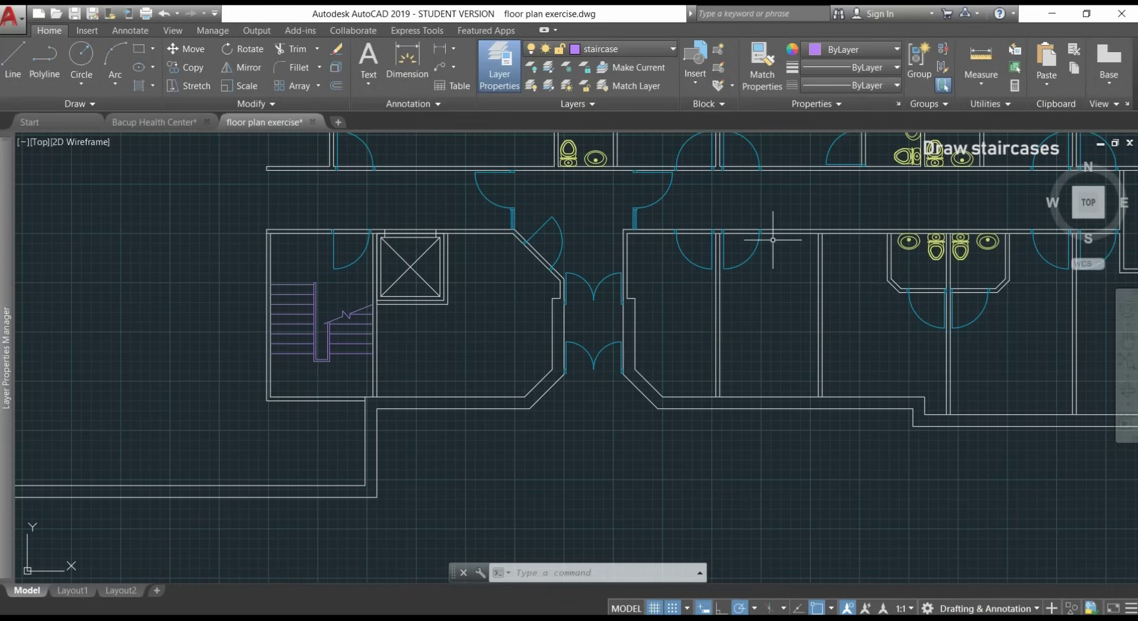
pyautogui.write('l')
pyautogui.press('Return')
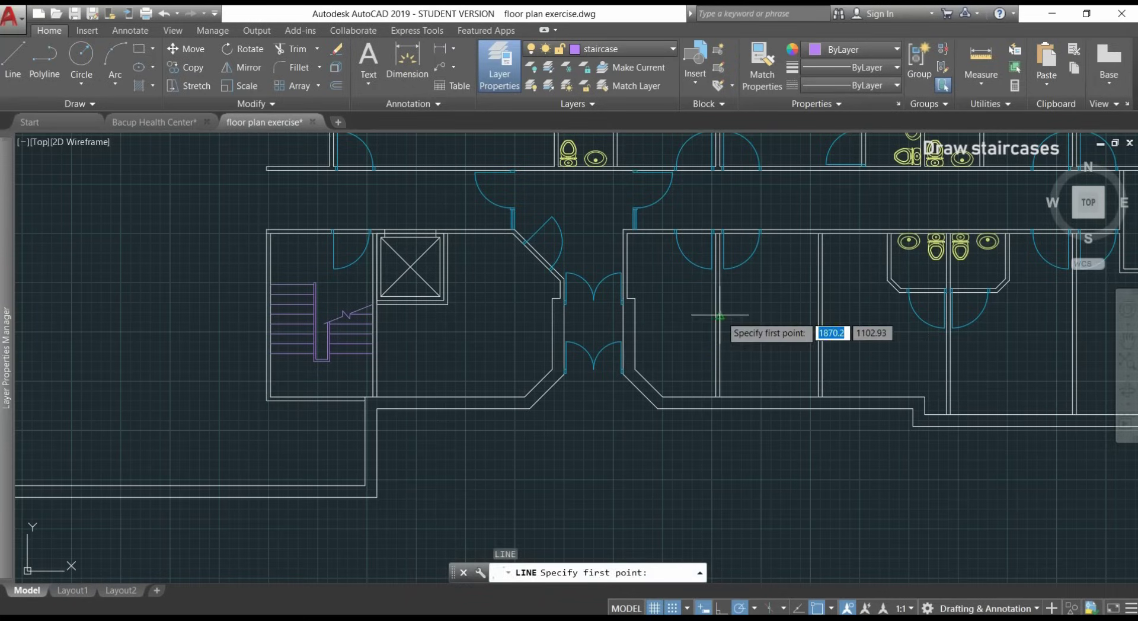
pyautogui.click(719, 315)
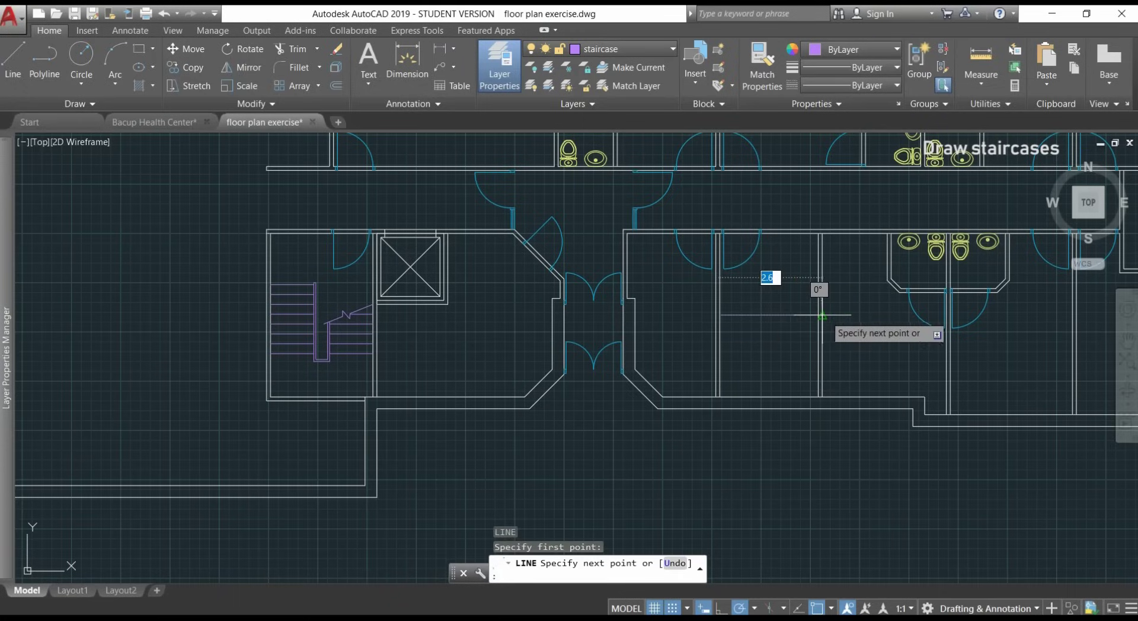
pyautogui.scroll(5, 822, 314)
pyautogui.click(817, 315)
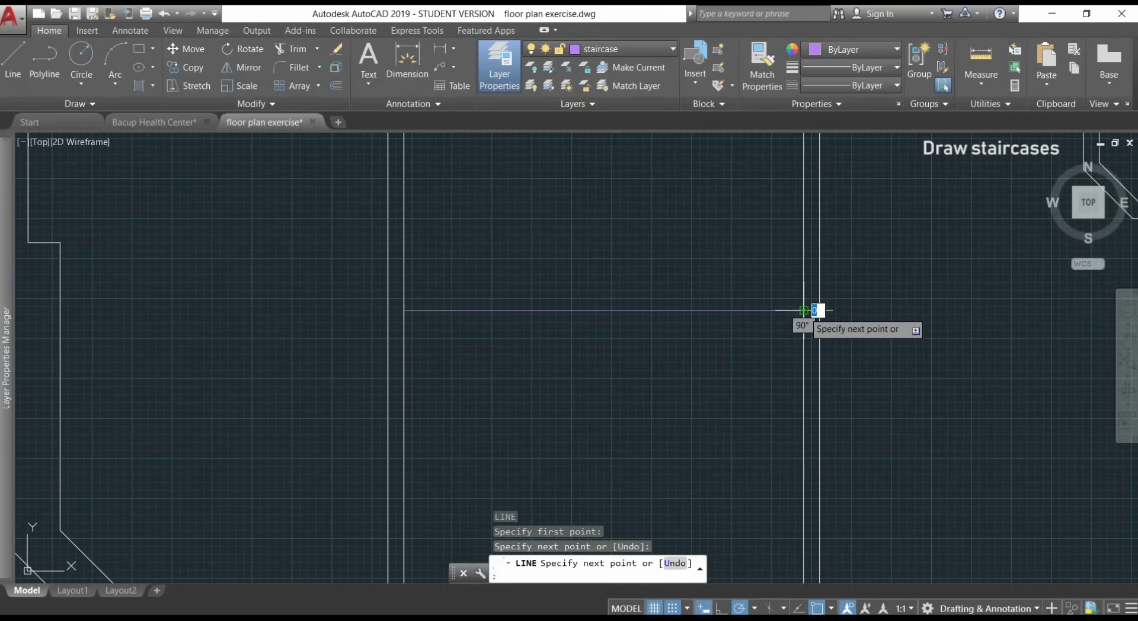
pyautogui.press('Return')
pyautogui.scroll(-4, 657, 335)
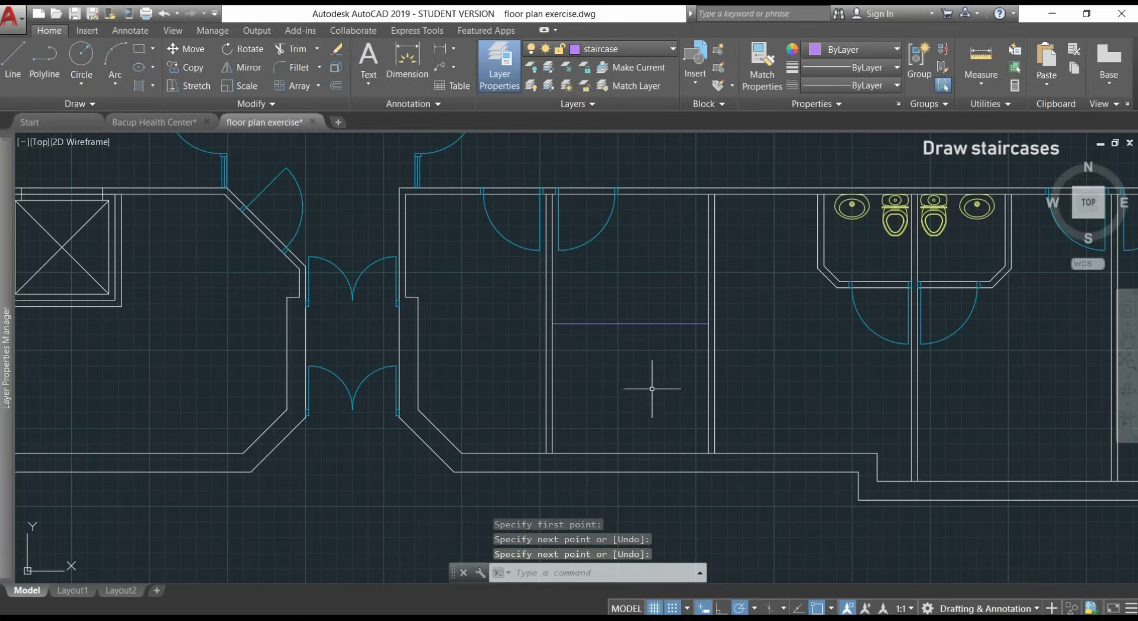
# Step: Draw a vertical guide line from the midpoint of the horizontal guide down to the room's lower wall
pyautogui.press('Return')
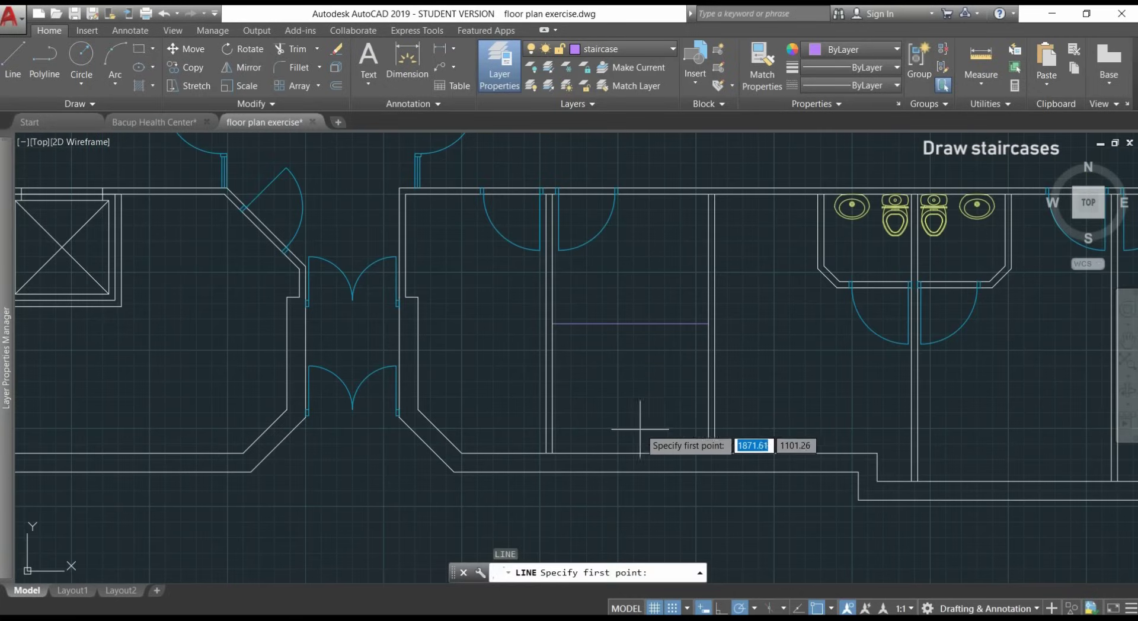
pyautogui.click(629, 323)
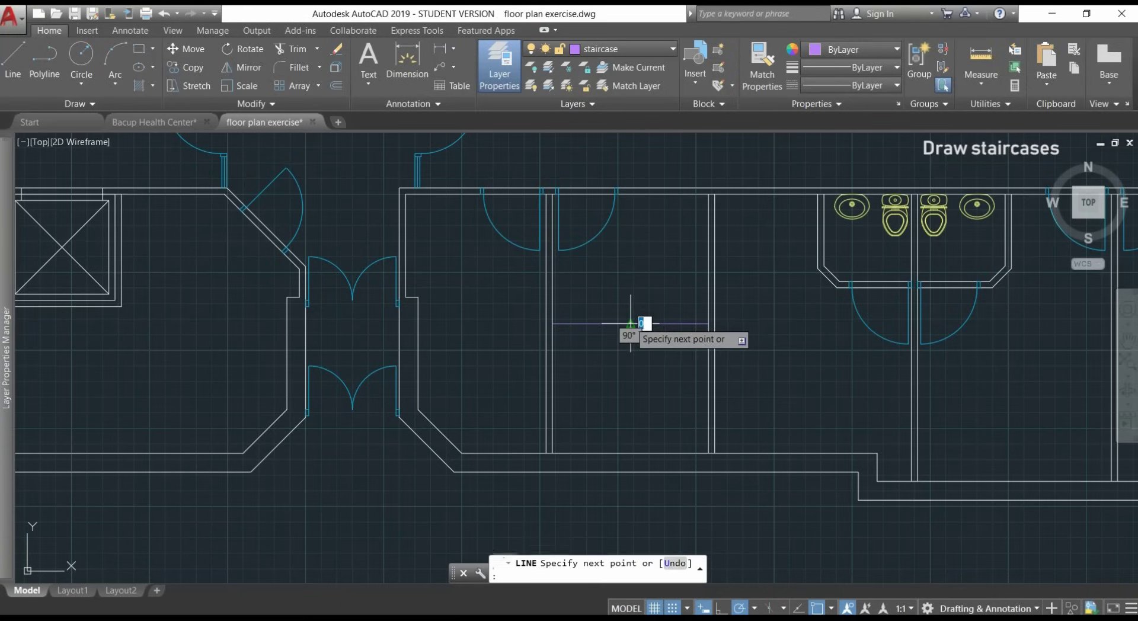
pyautogui.click(630, 453)
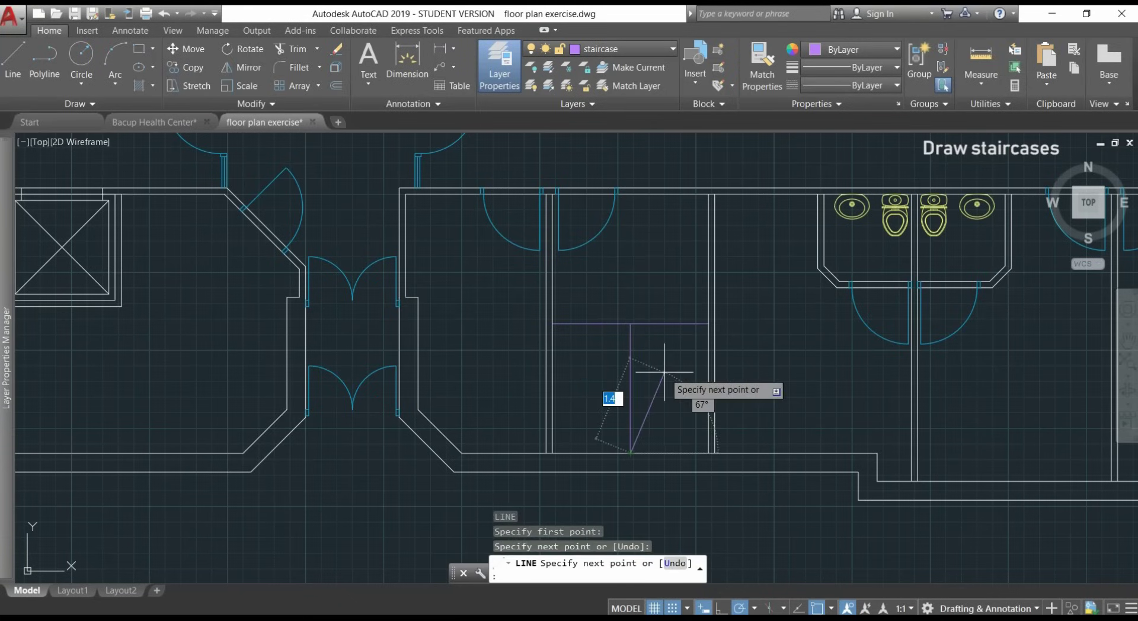
pyautogui.press('Return')
pyautogui.scroll(-2, 664, 372)
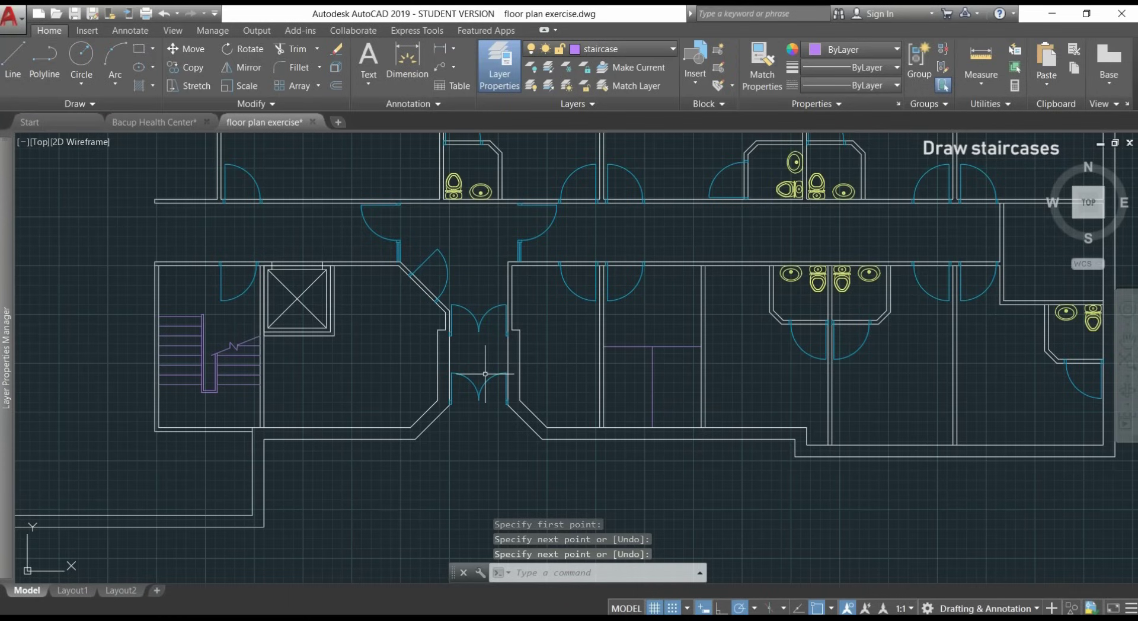
# Step: Copy the whole staircase by its handrail's lower midpoint onto the vertical guide line in the second room, level with the original
pyautogui.moveTo(484, 362); pyautogui.dragTo(608, 362, button='middle')
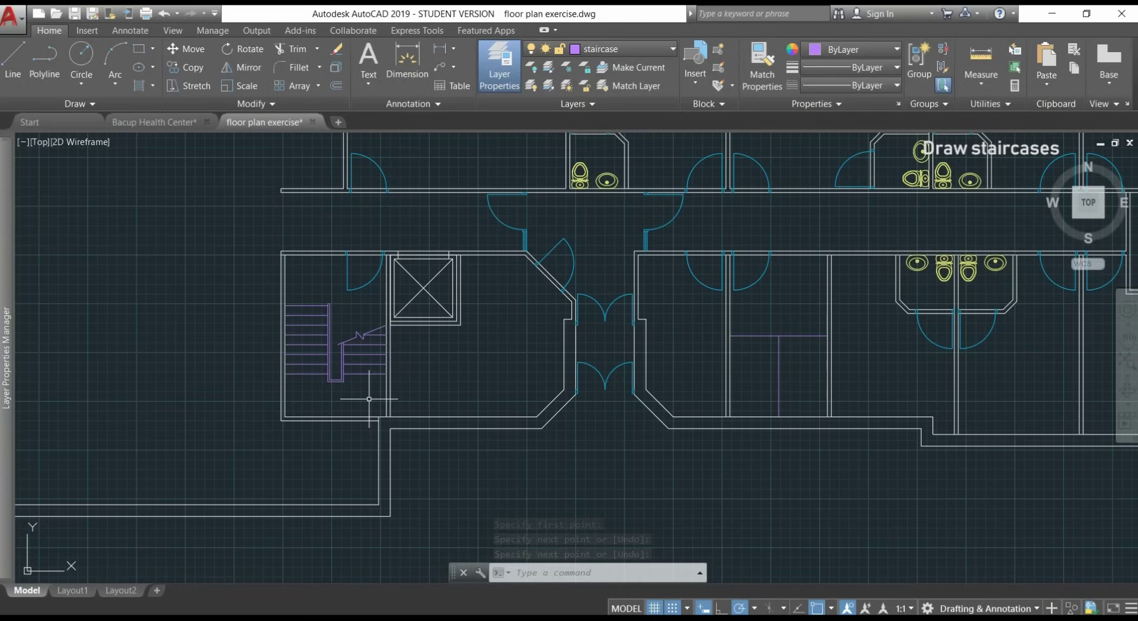
pyautogui.write('c')
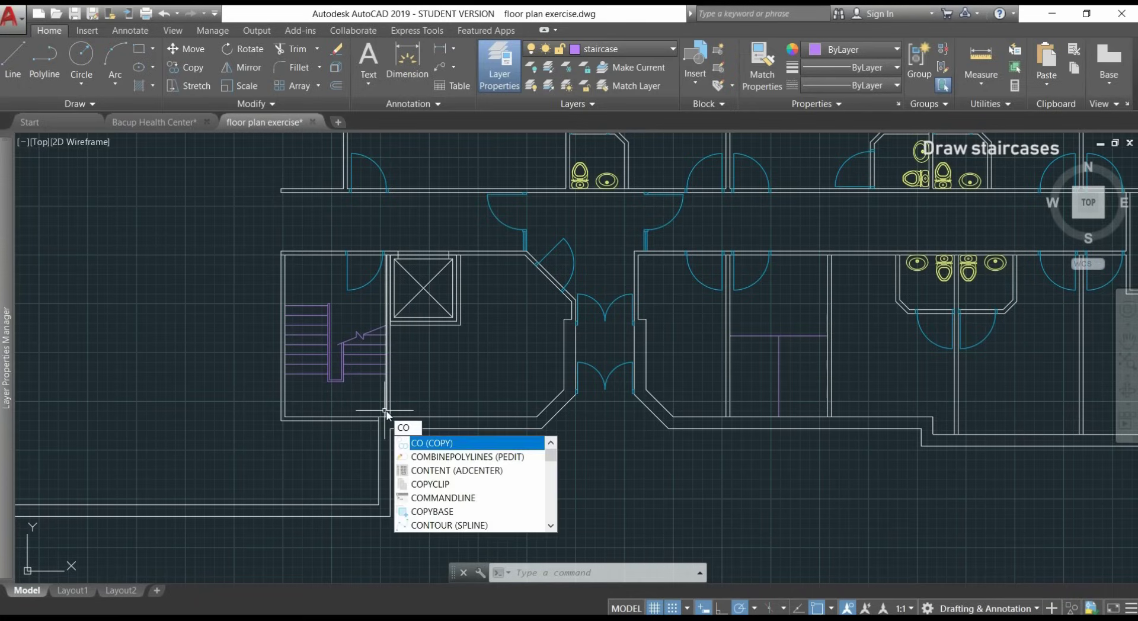
pyautogui.press('Return')
pyautogui.click(366, 398)
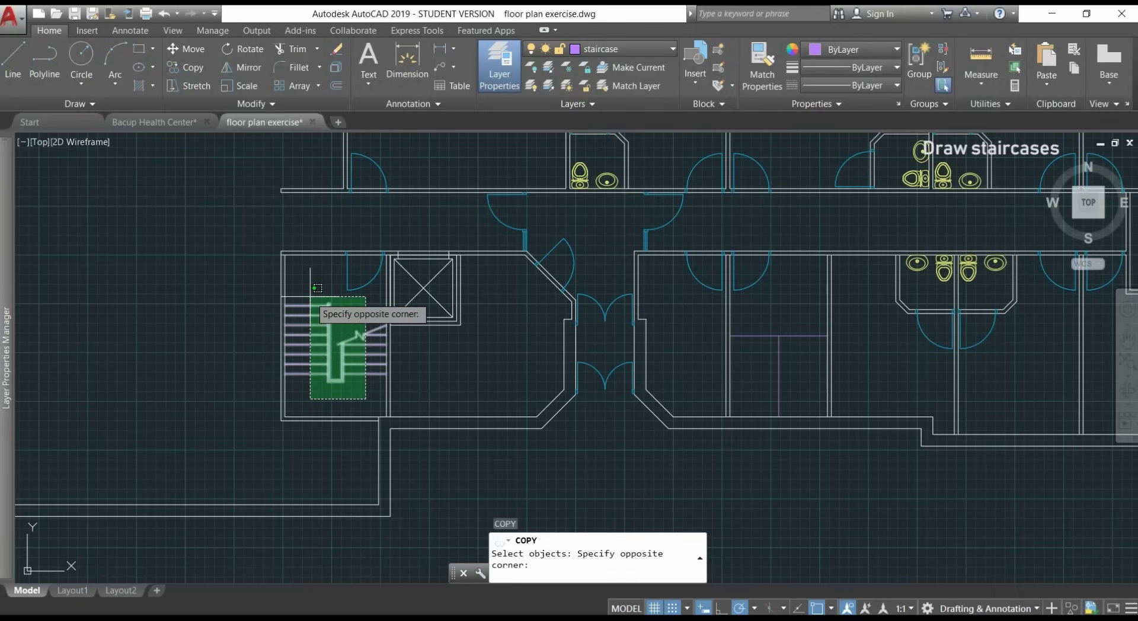
pyautogui.click(314, 286)
pyautogui.click(374, 342)
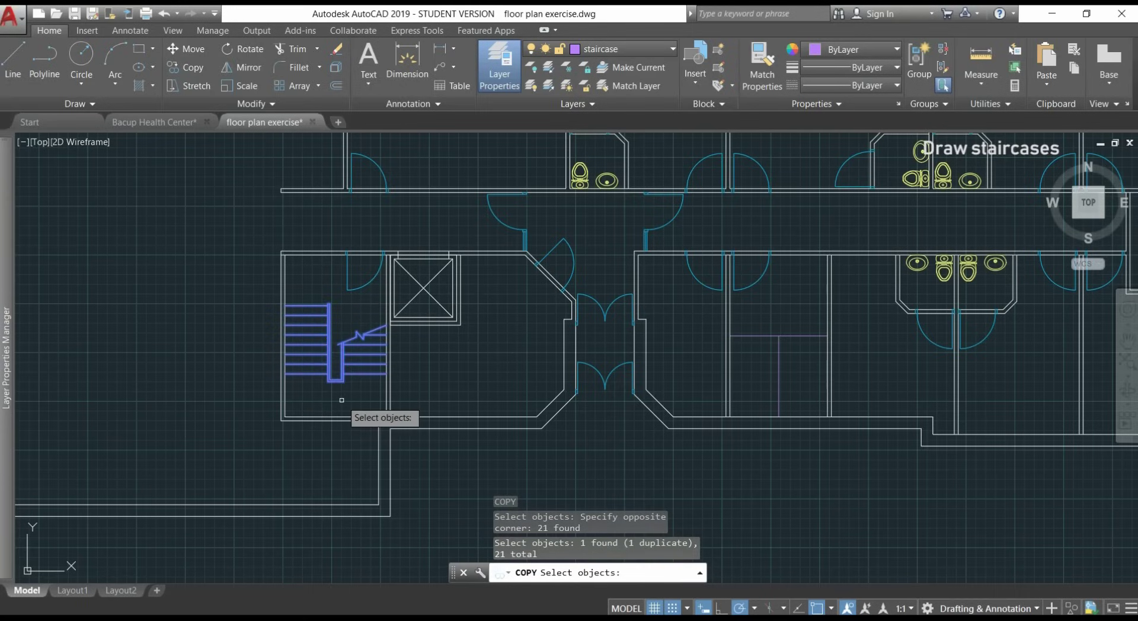
pyautogui.press('Return')
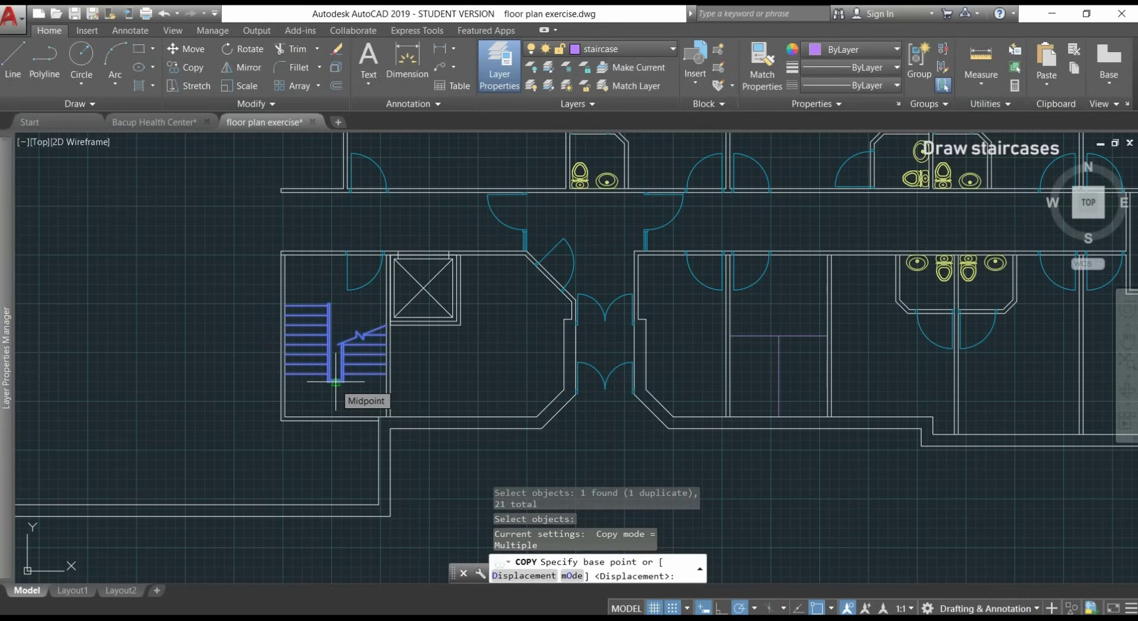
pyautogui.click(336, 382)
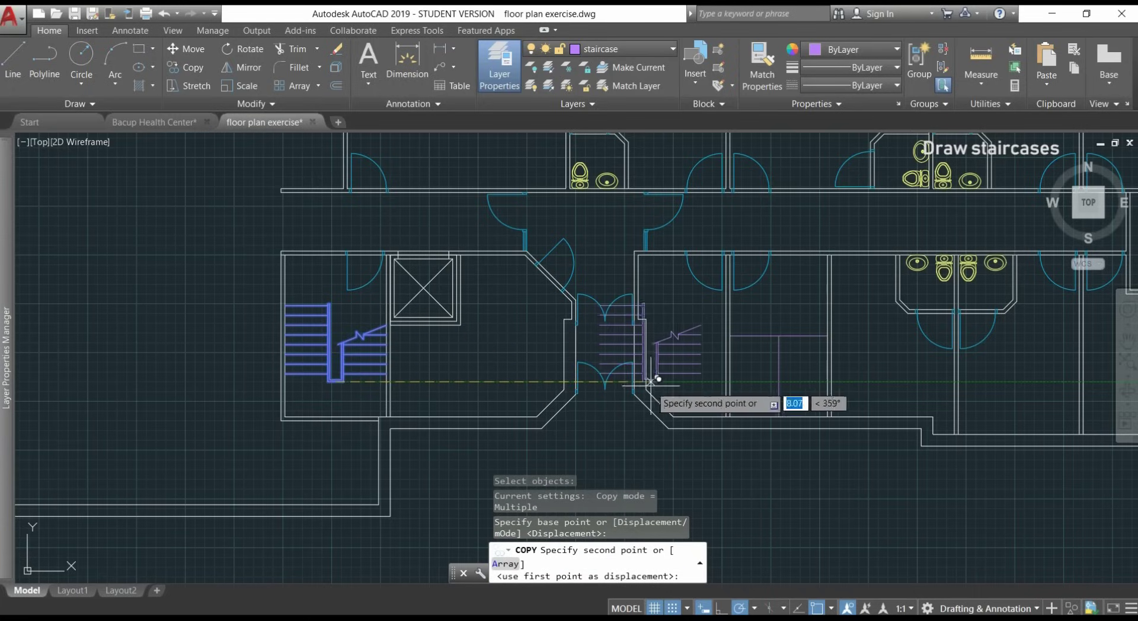
pyautogui.moveTo(677, 382); pyautogui.dragTo(426, 388, button='middle')
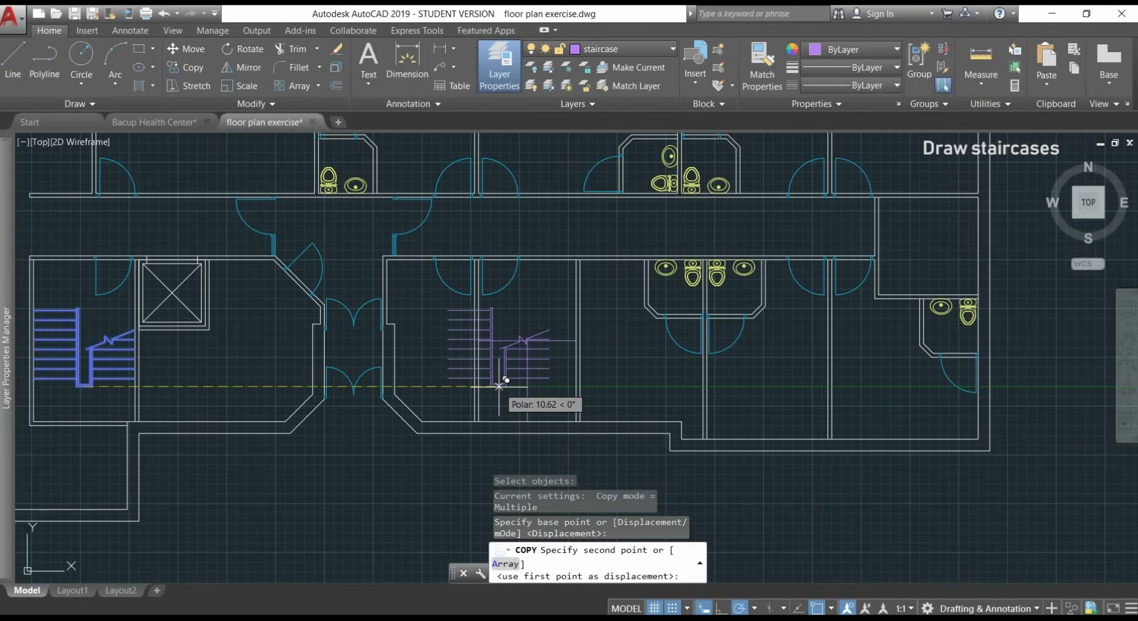
pyautogui.click(534, 380)
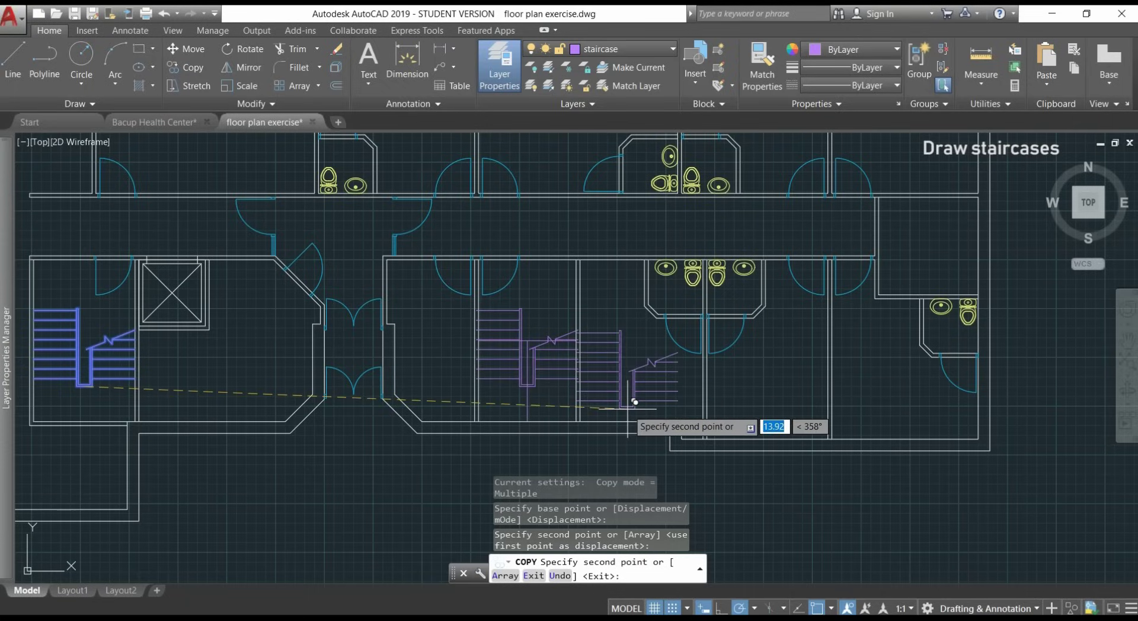
pyautogui.press('Escape')
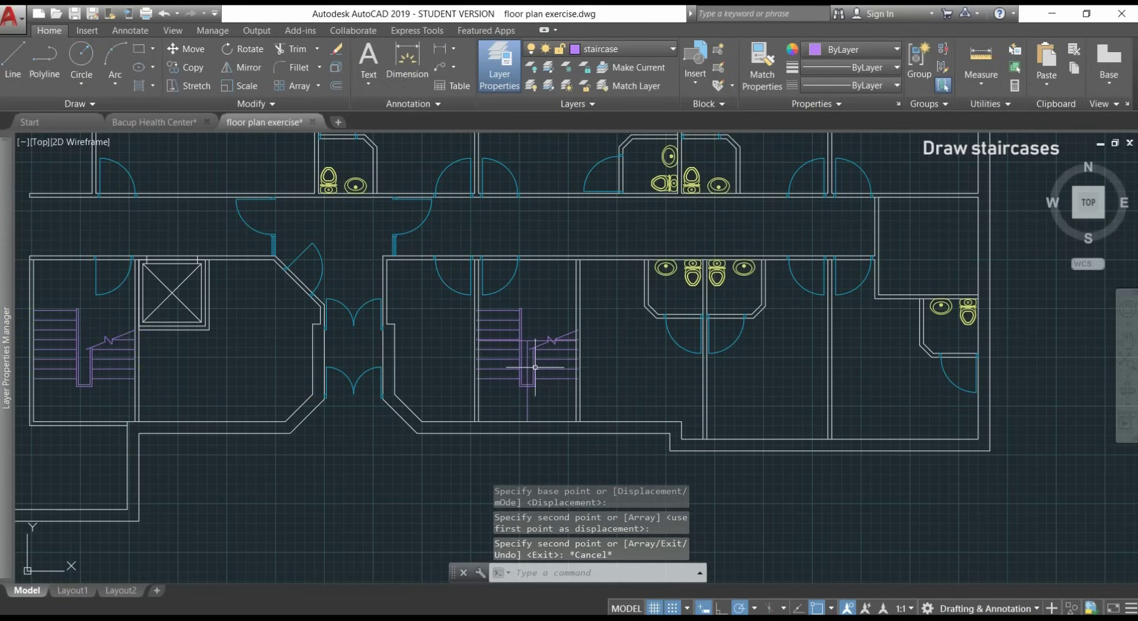
# Step: Delete the horizontal and vertical guide lines crossing the copied staircase
pyautogui.scroll(4, 534, 368)
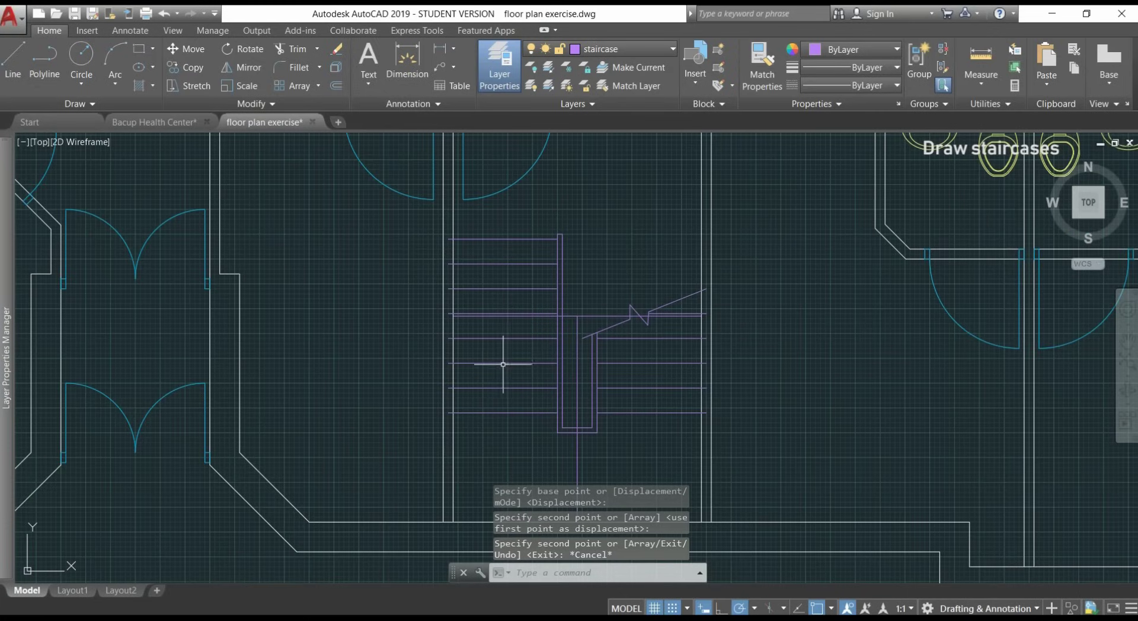
pyautogui.click(583, 316)
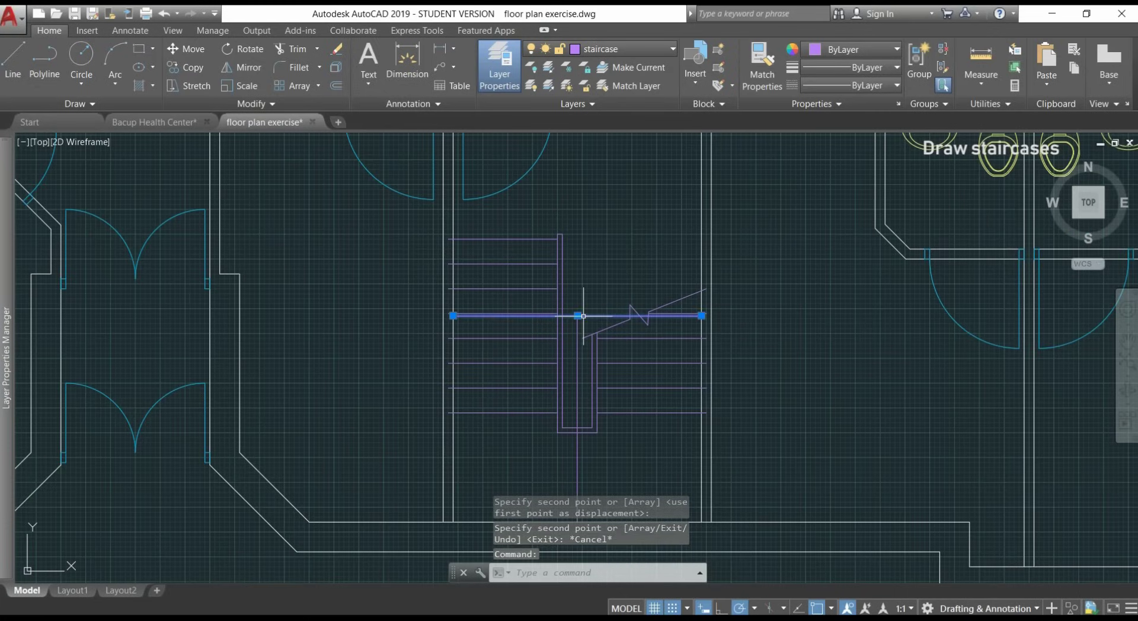
pyautogui.press('Escape')
pyautogui.click(579, 324)
pyautogui.press('Delete')
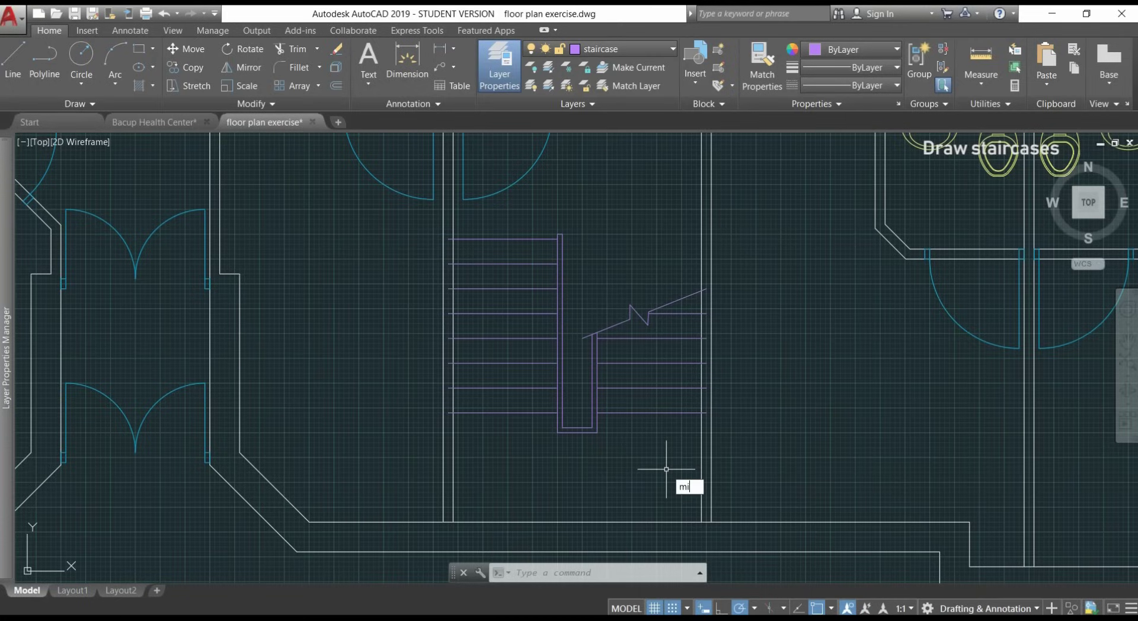
# Step: Mirror the copied staircase about a vertical axis through its handrail's lower midpoint, erasing the source objects
pyautogui.press('Return')
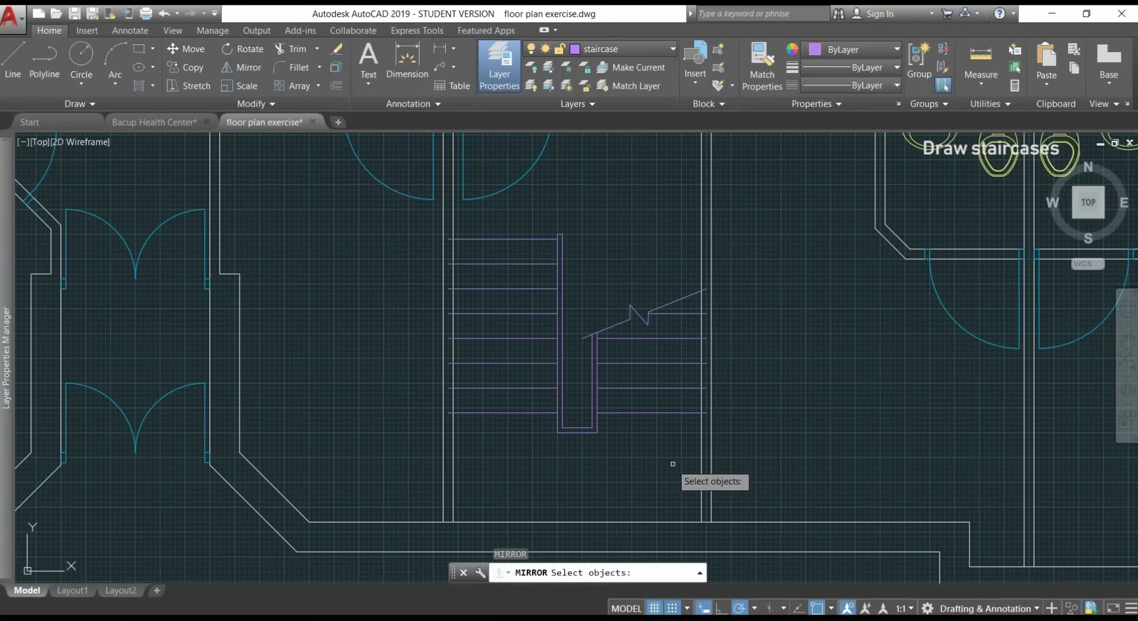
pyautogui.click(682, 464)
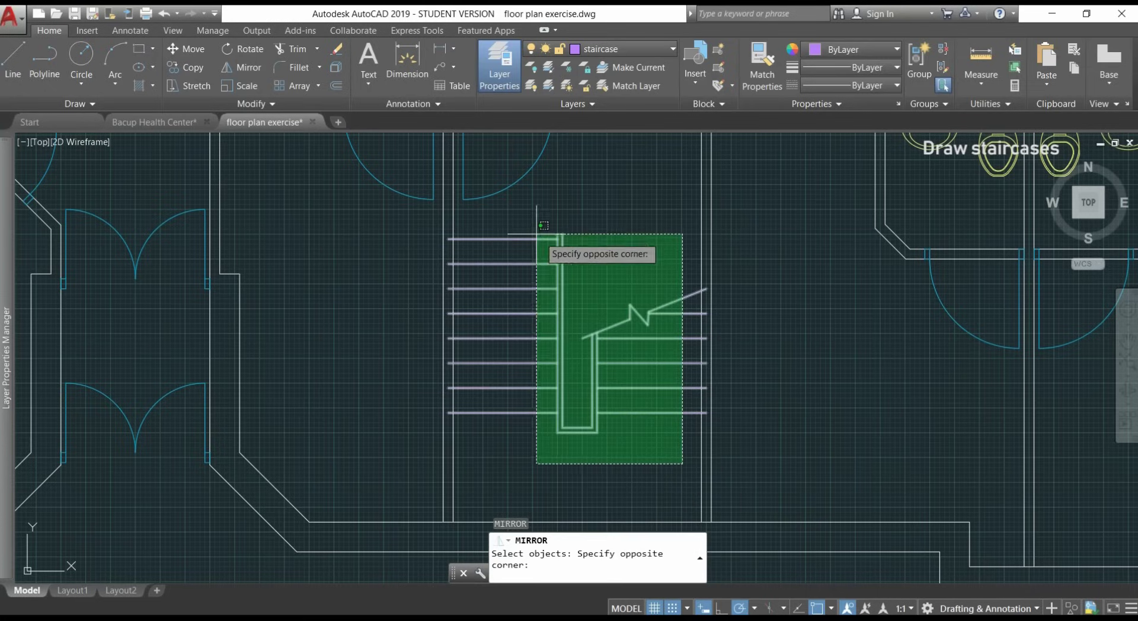
pyautogui.click(518, 218)
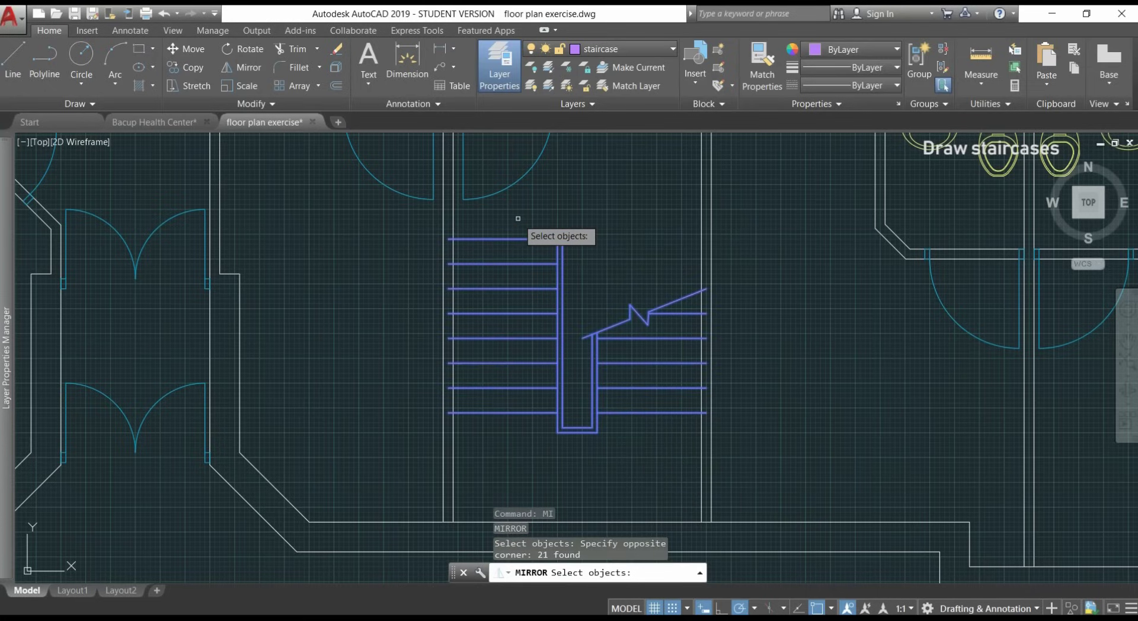
pyautogui.press('Return')
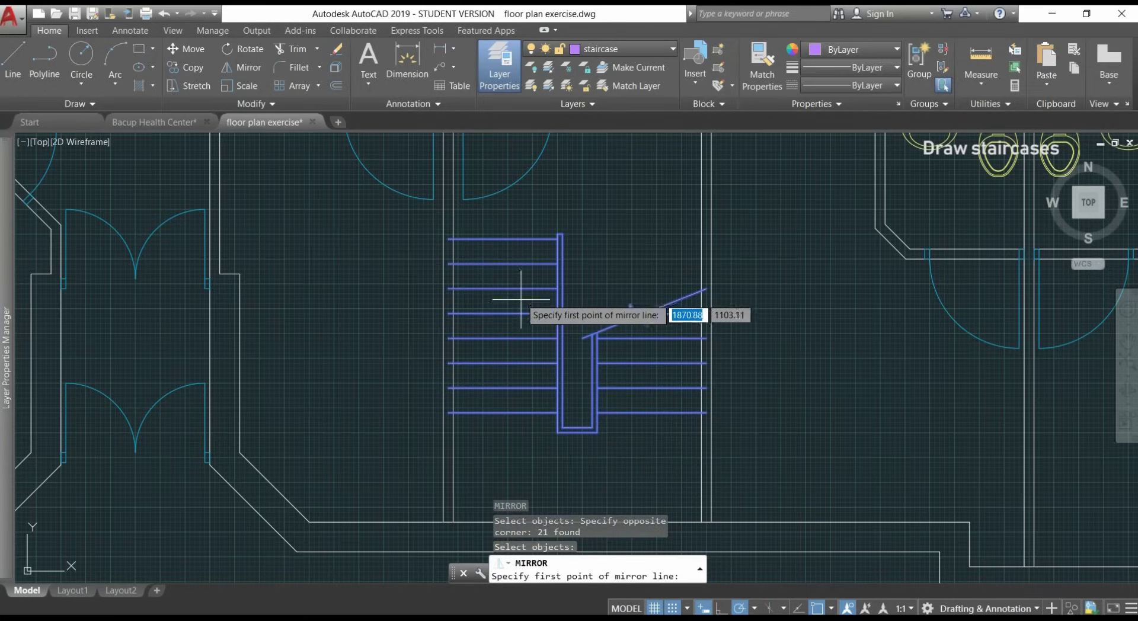
pyautogui.click(577, 433)
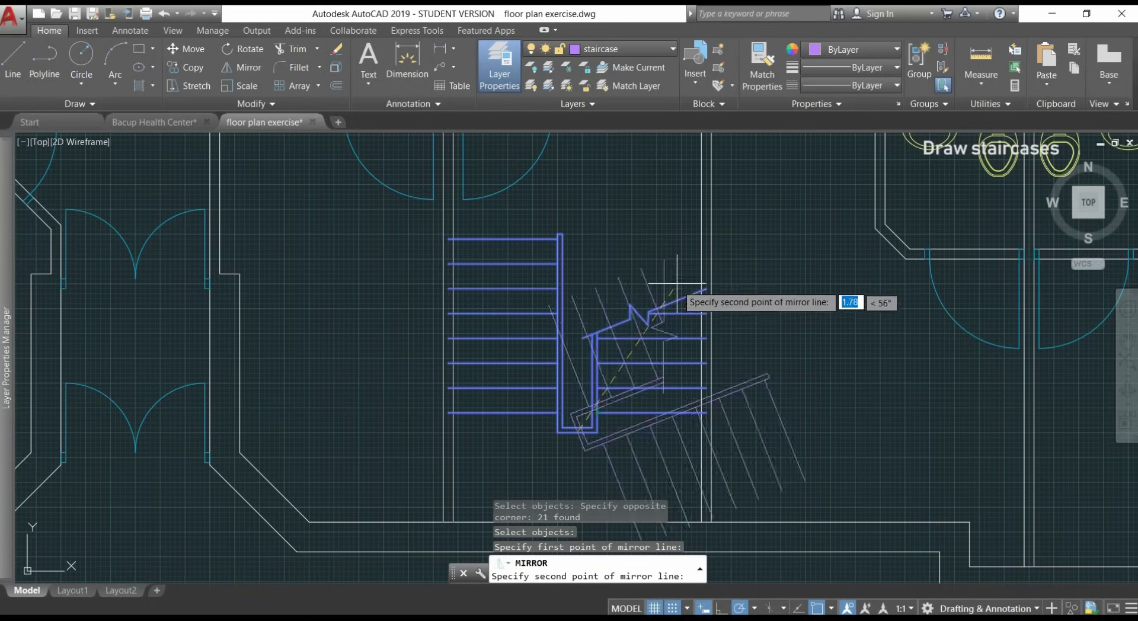
pyautogui.click(577, 178)
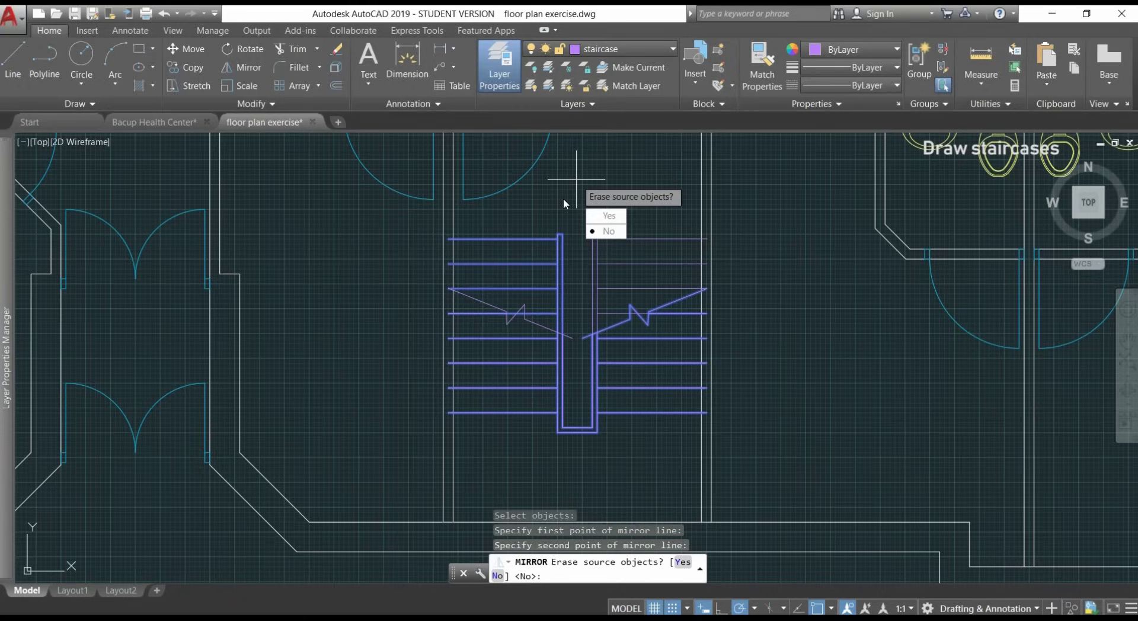
pyautogui.click(616, 217)
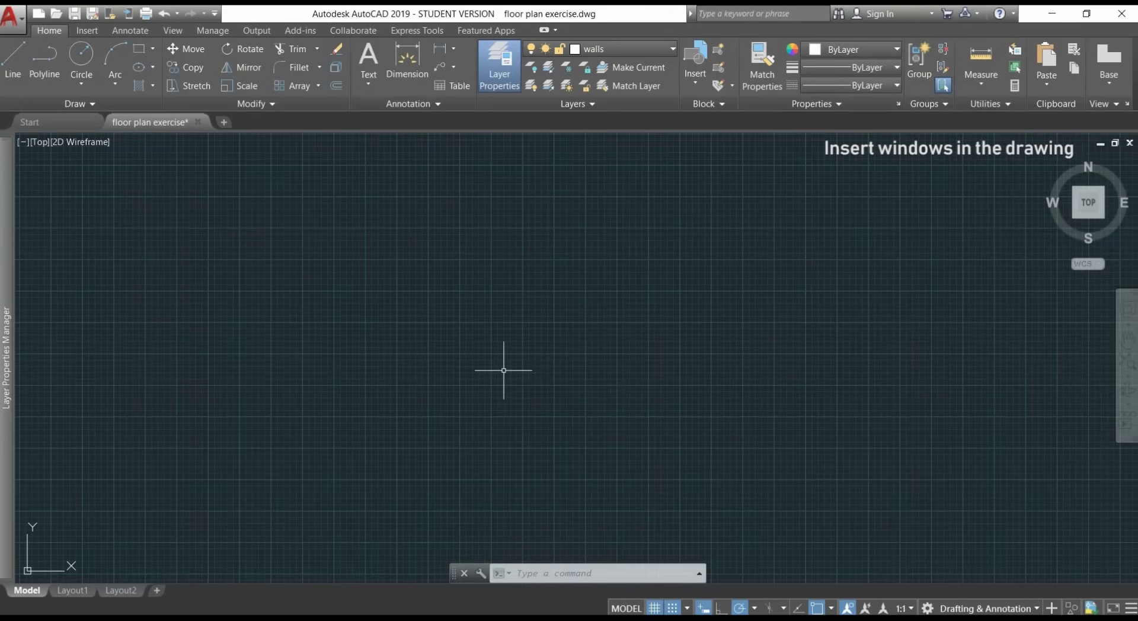
# Step: Make the windows layer current
pyautogui.moveTo(3, 358)
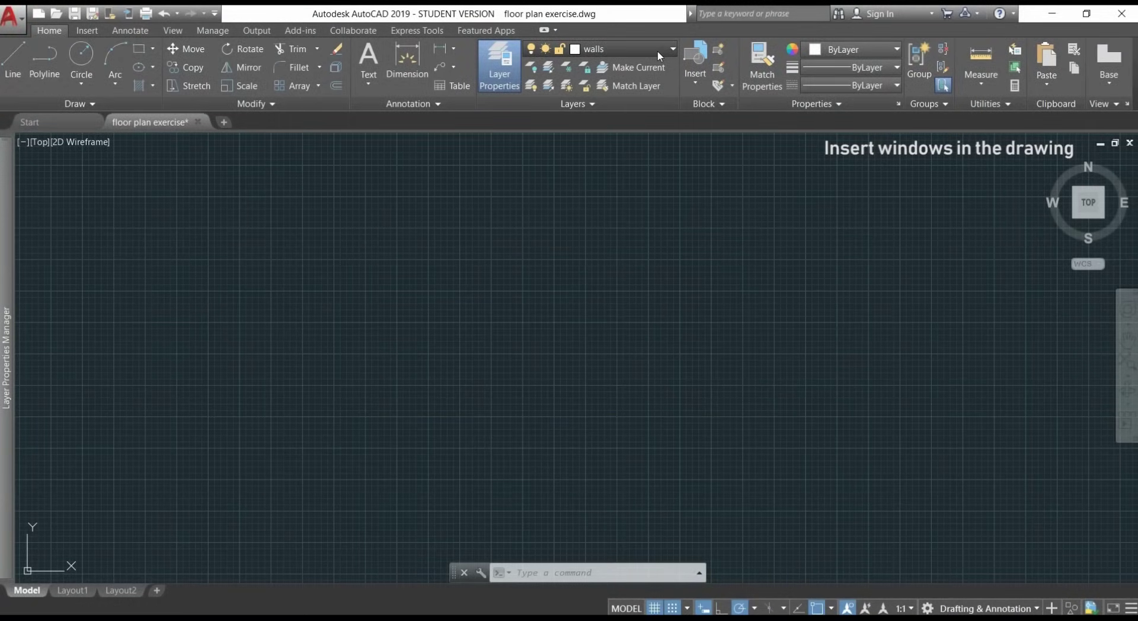
pyautogui.click(657, 51)
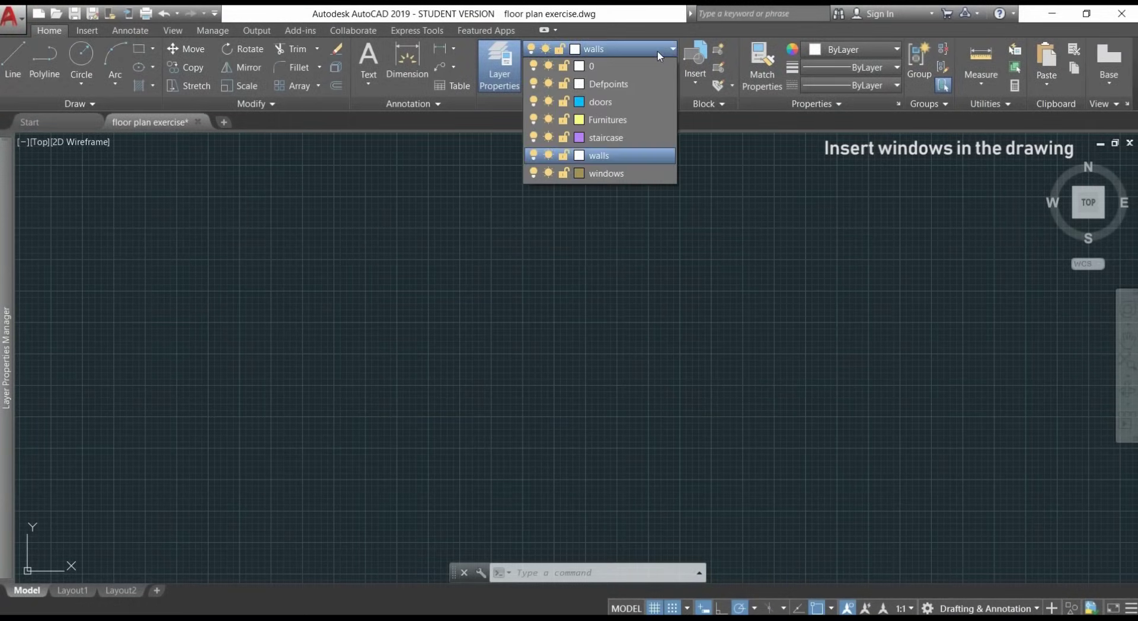
pyautogui.click(640, 174)
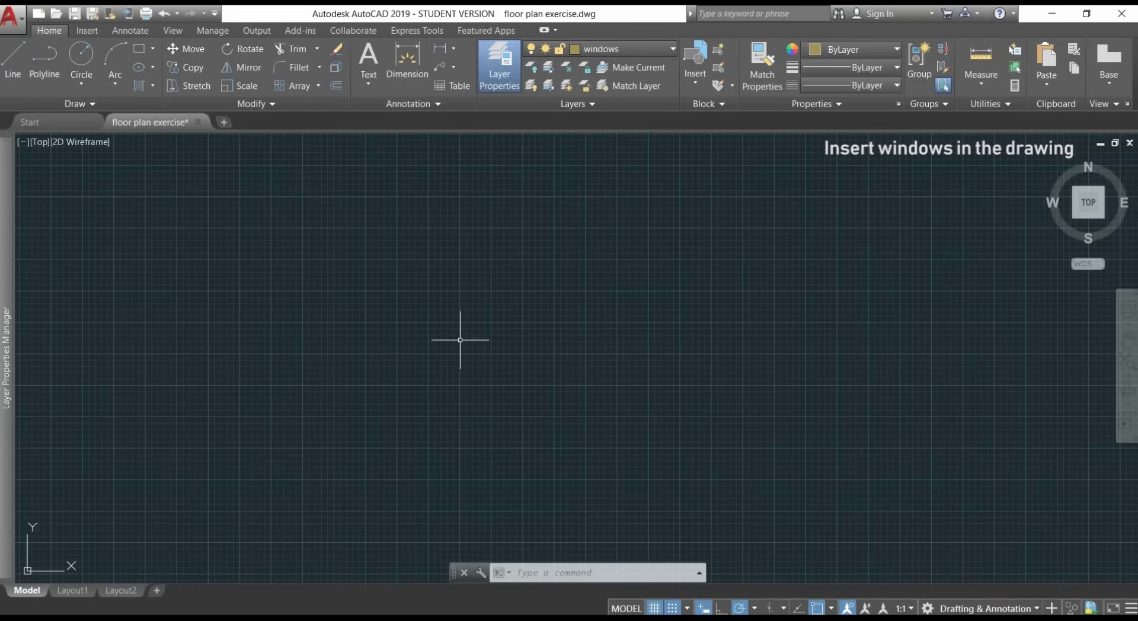
# Step: Draw a 0.9 by 0.08 rectangle in an empty area of the drawing as the window outline
pyautogui.write('rec')
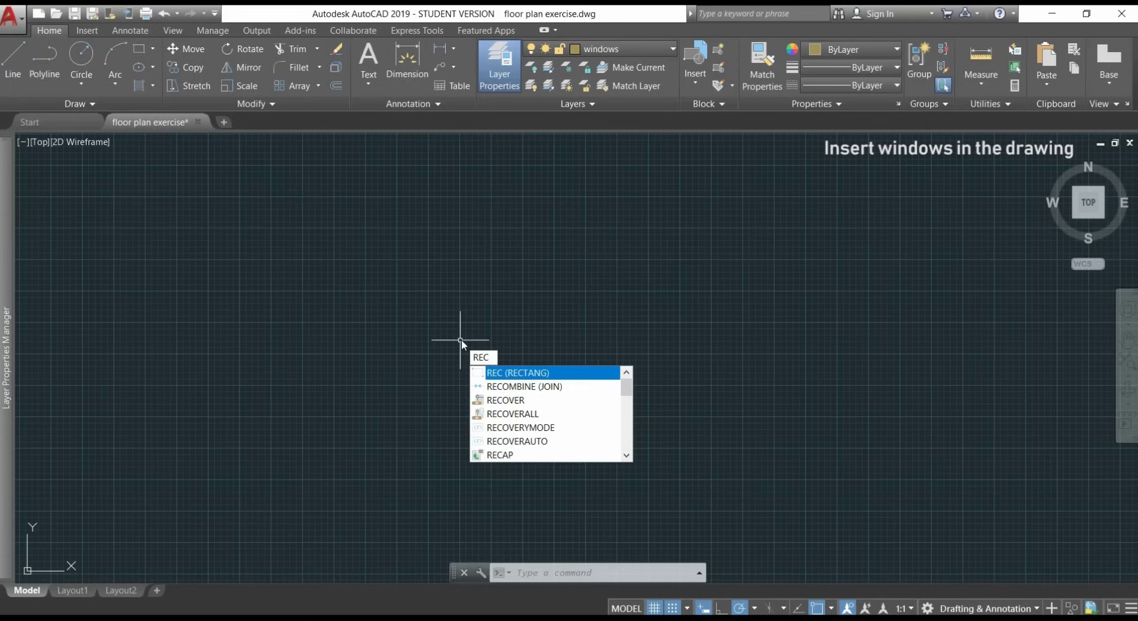
pyautogui.press('Return')
pyautogui.scroll(2, 460, 341)
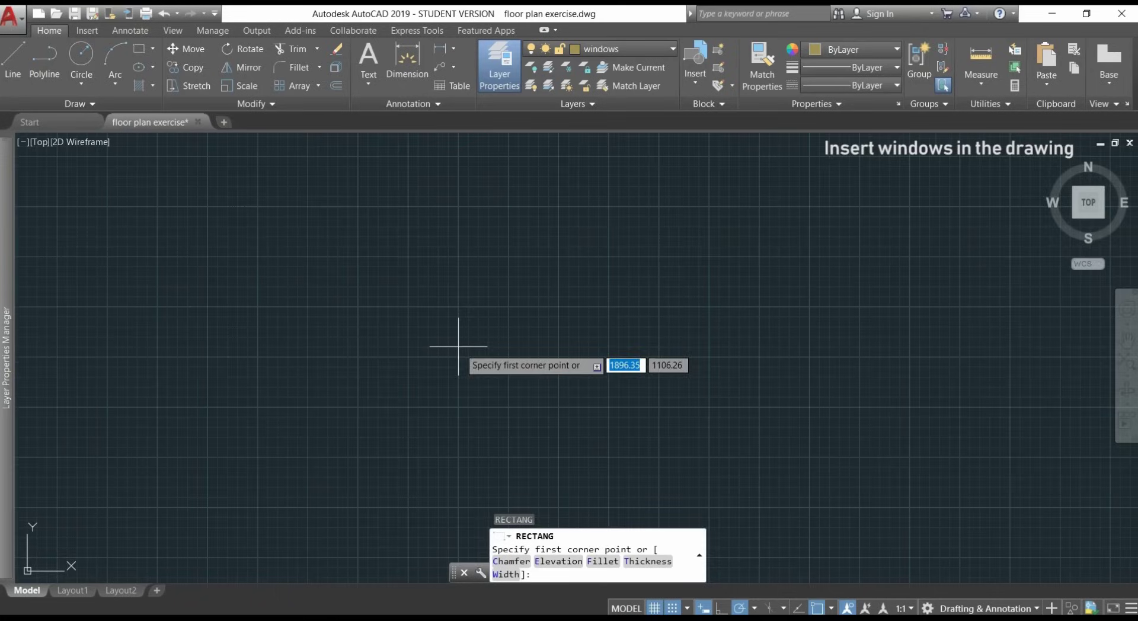
pyautogui.click(376, 361)
pyautogui.scroll(-5, 687, 332)
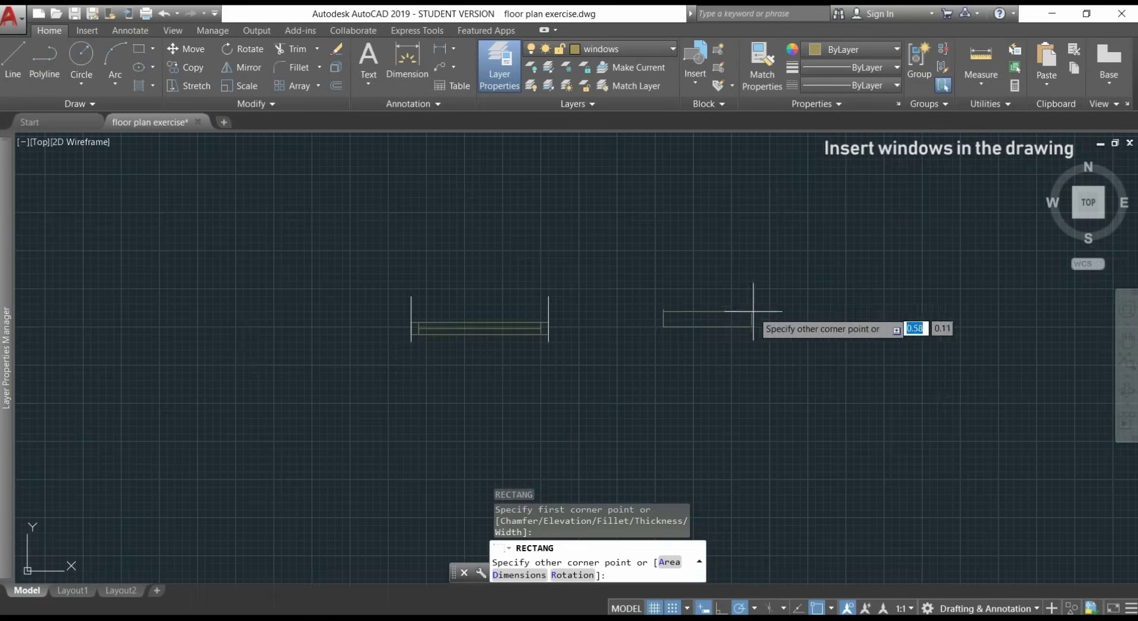
pyautogui.scroll(4, 752, 311)
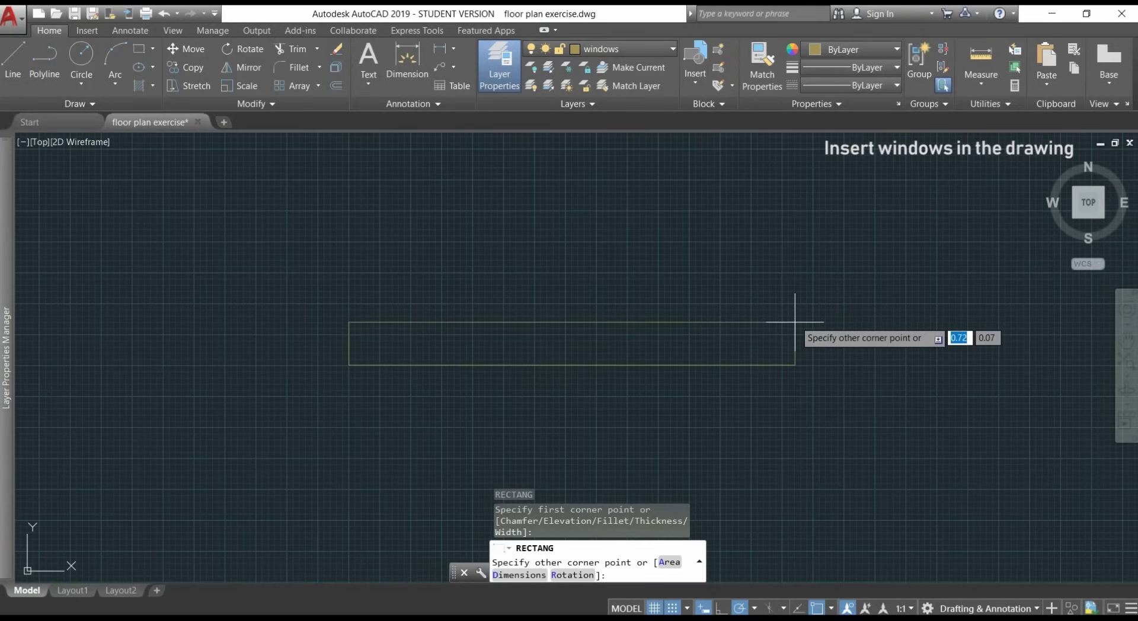
pyautogui.write('0')
pyautogui.press('Tab')
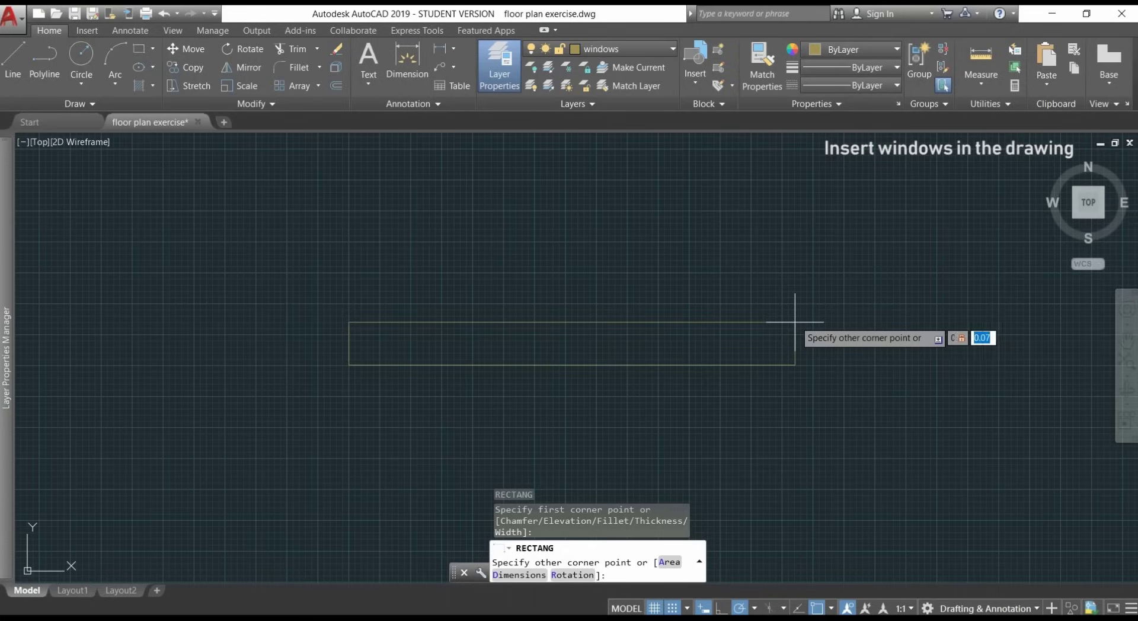
pyautogui.write('0')
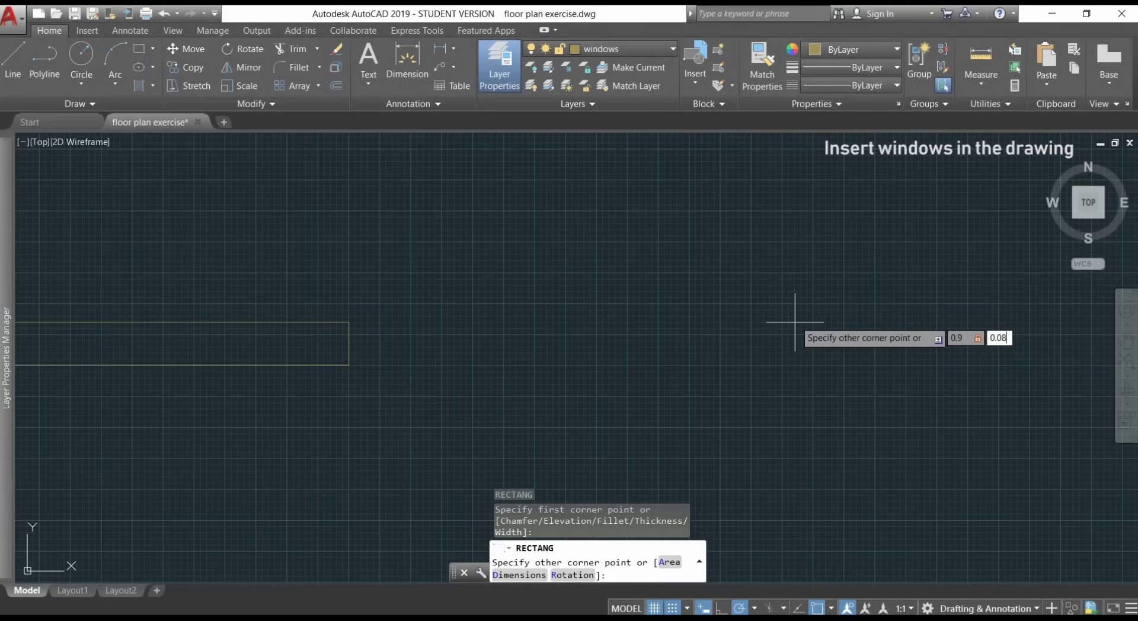
pyautogui.write('.08')
pyautogui.press('Return')
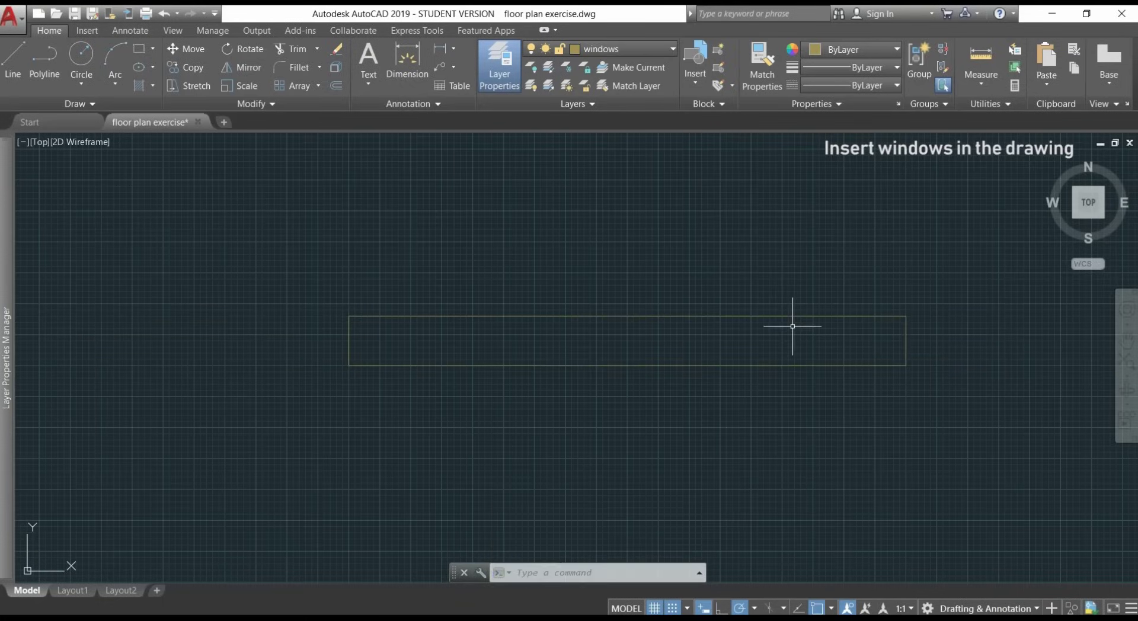
# Step: With object snap off, draw a vertical line across the rectangle's height, about 0.05 inside its left edge
pyautogui.write('L')
pyautogui.press('Return')
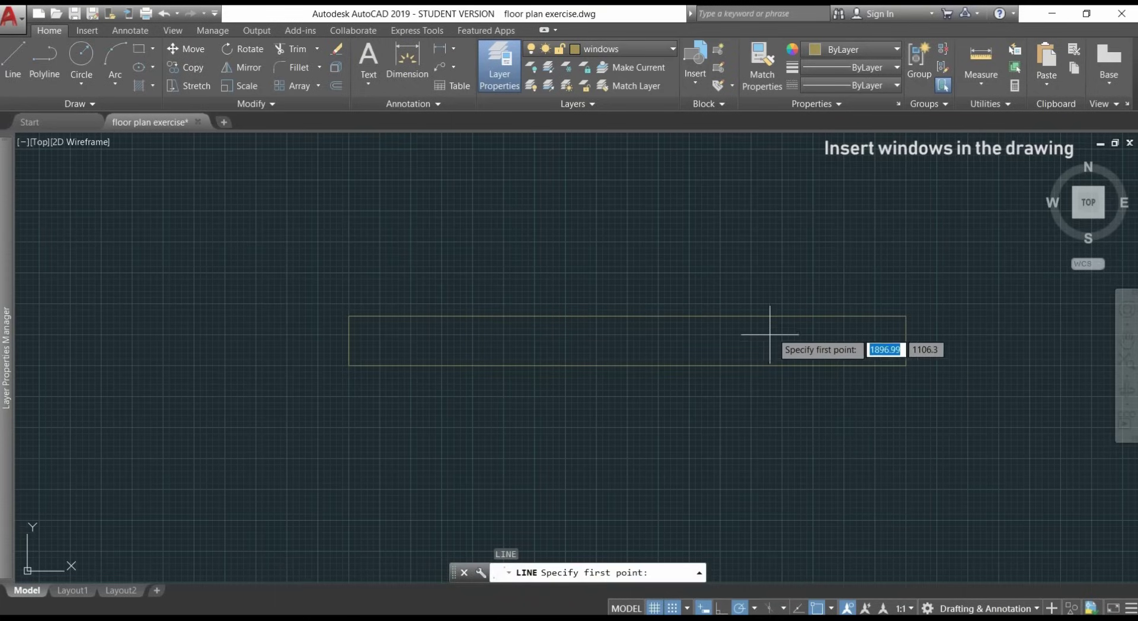
pyautogui.scroll(4, 400, 355)
pyautogui.scroll(2, 400, 355)
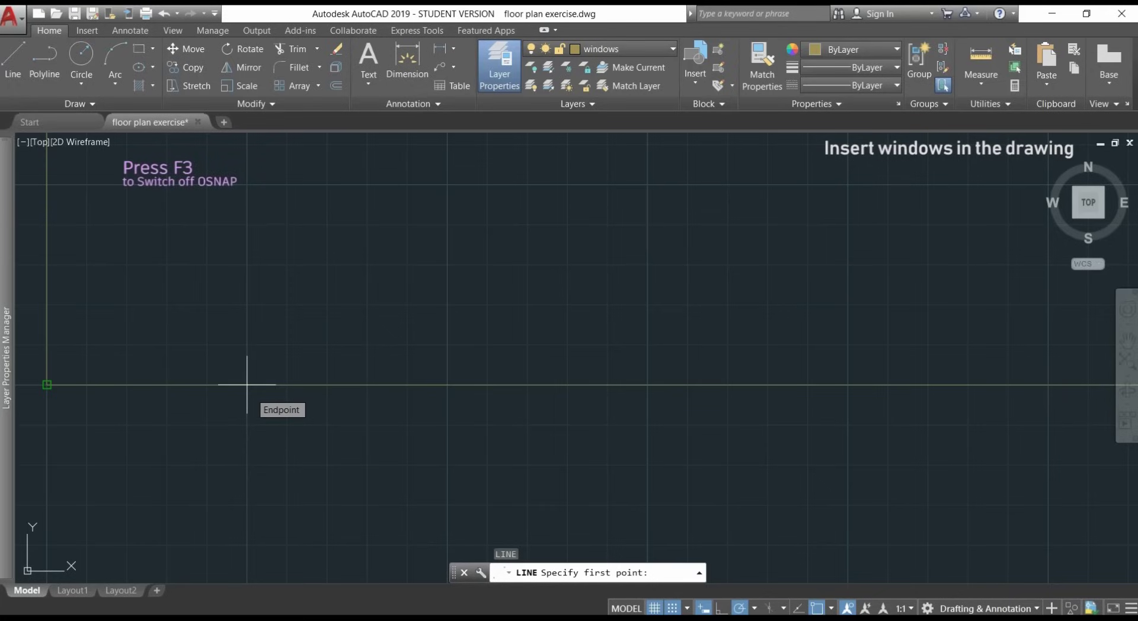
pyautogui.press('F3')
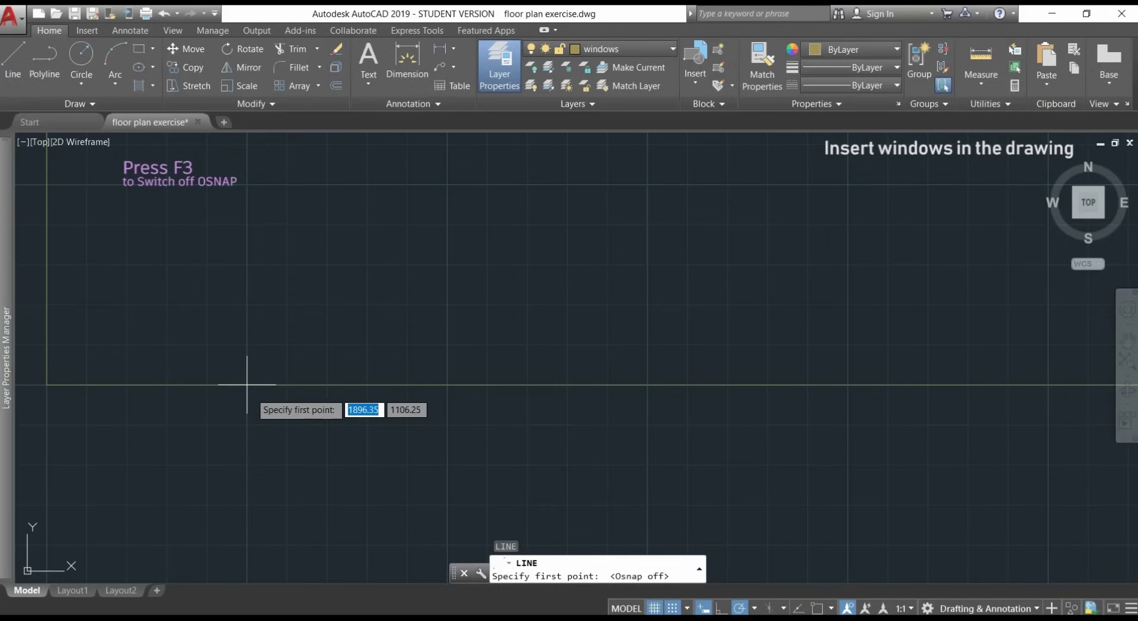
pyautogui.click(247, 384)
pyautogui.moveTo(407, 228)
pyautogui.mouseDown(button='middle')
pyautogui.moveTo(391, 272)
pyautogui.moveTo(403, 290)
pyautogui.mouseUp(button='middle')
pyautogui.scroll(2, 414, 305)
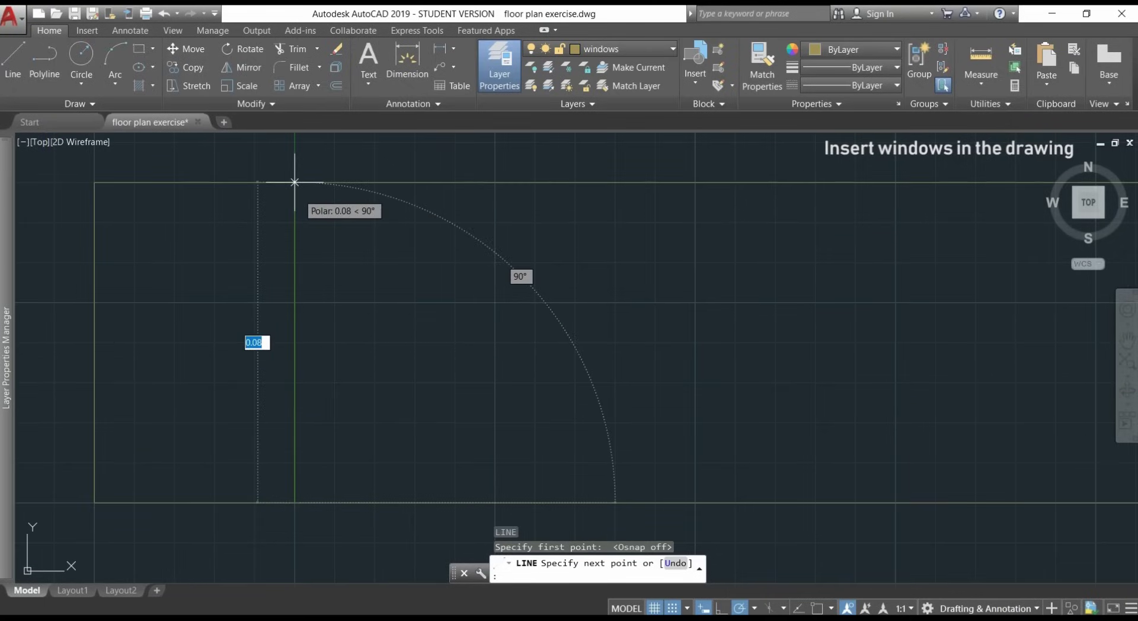
pyautogui.scroll(-8, 299, 184)
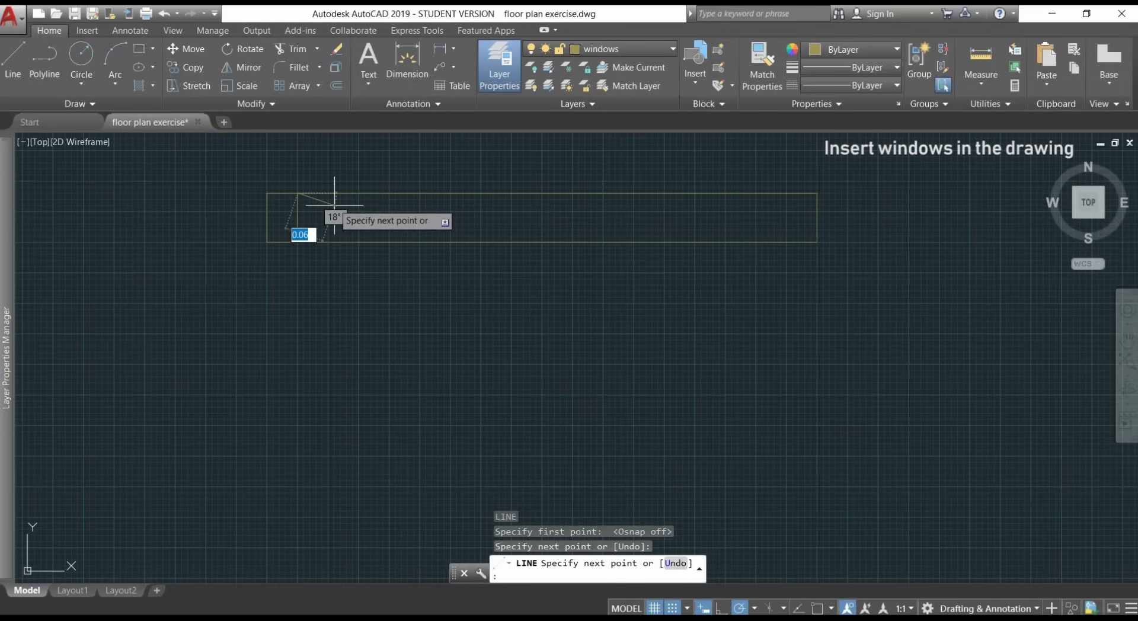
pyautogui.press('Escape')
# Step: Draw a matching vertical line across the rectangle's height, just inside its right edge
pyautogui.scroll(2, 873, 236)
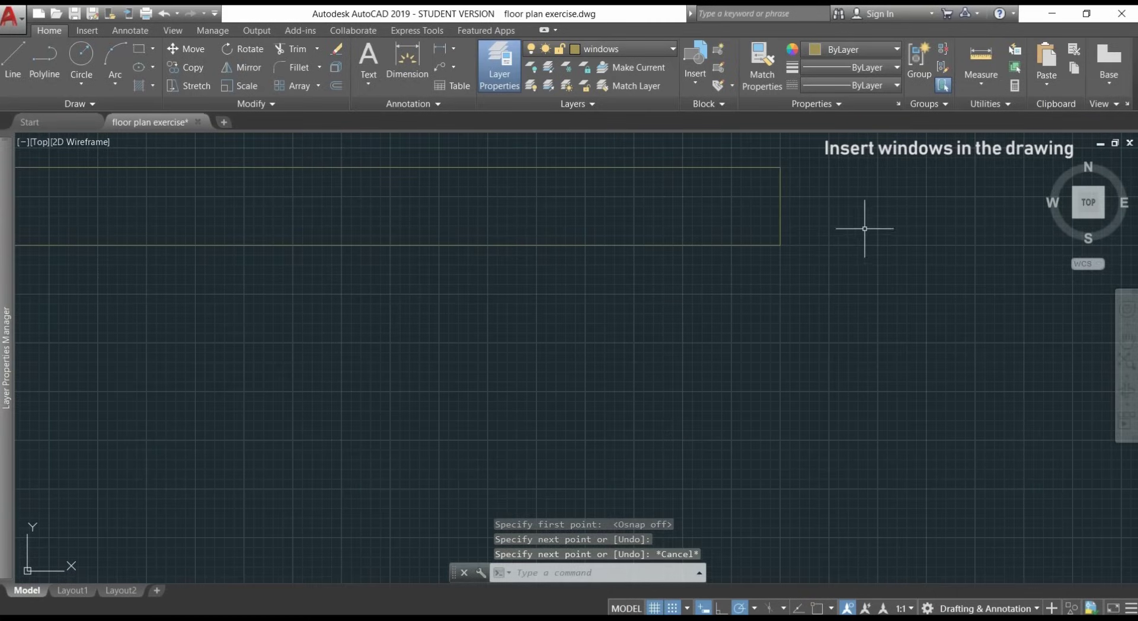
pyautogui.press('Return')
pyautogui.click(732, 244)
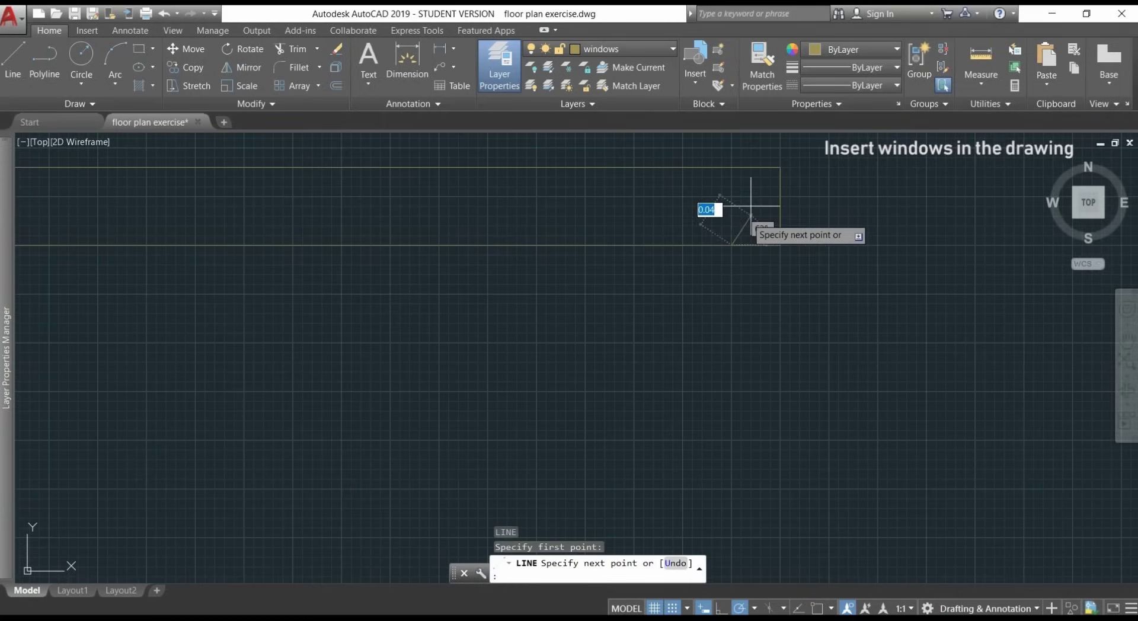
pyautogui.click(731, 167)
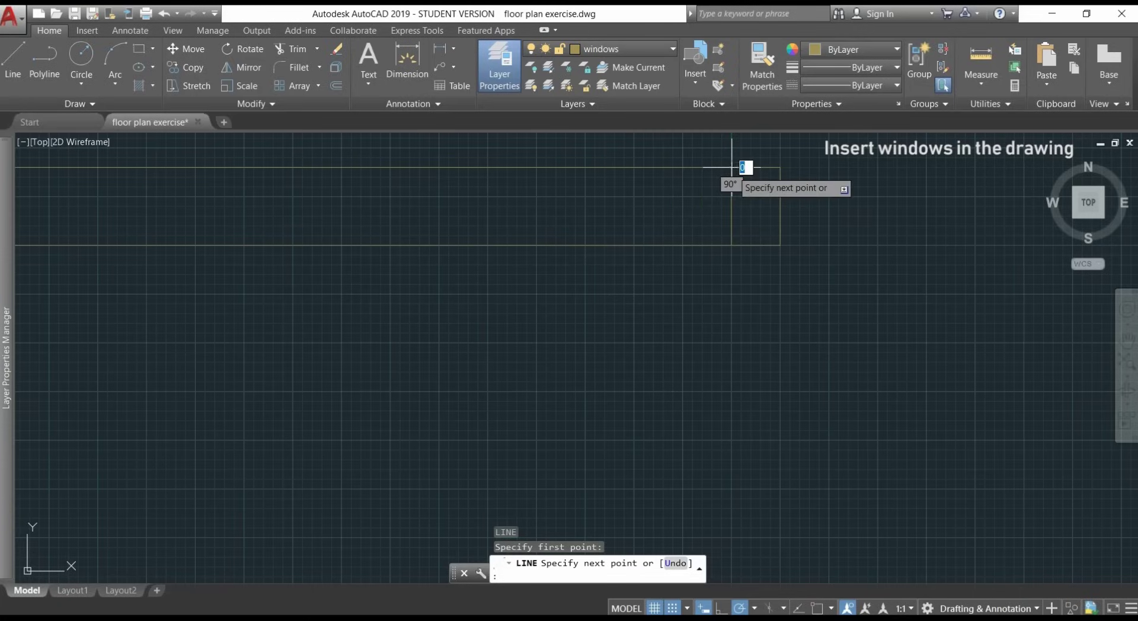
pyautogui.press('Escape')
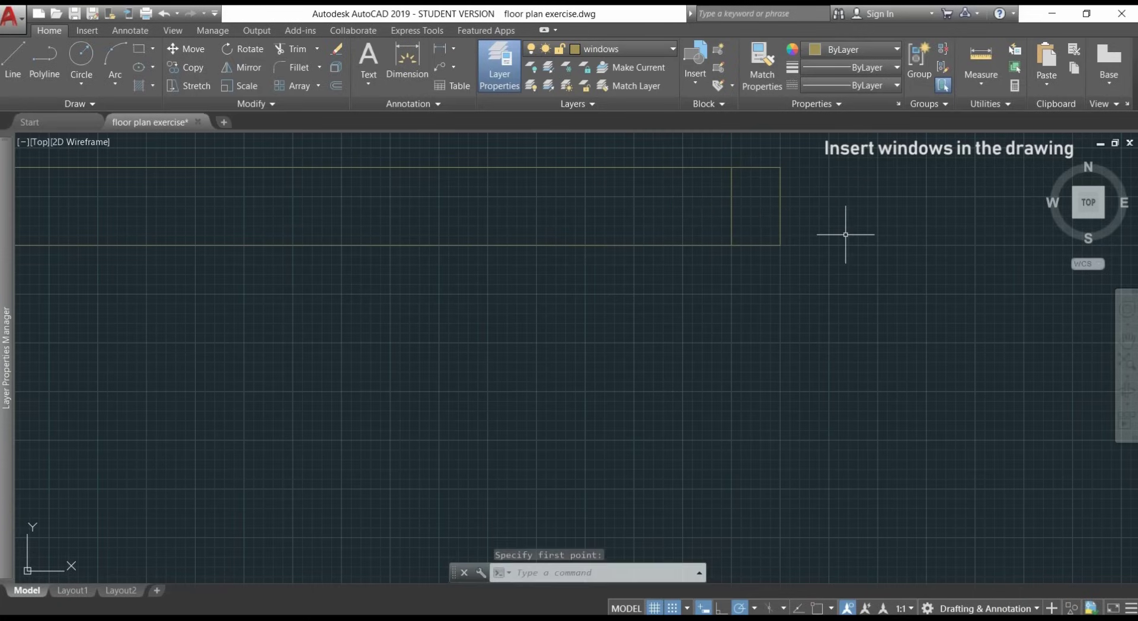
# Step: Draw a horizontal line along the middle of the rectangle, connecting the two inner vertical lines
pyautogui.moveTo(440, 293)
pyautogui.mouseDown(button='middle')
pyautogui.moveTo(477, 325)
pyautogui.moveTo(622, 363)
pyautogui.mouseUp(button='middle')
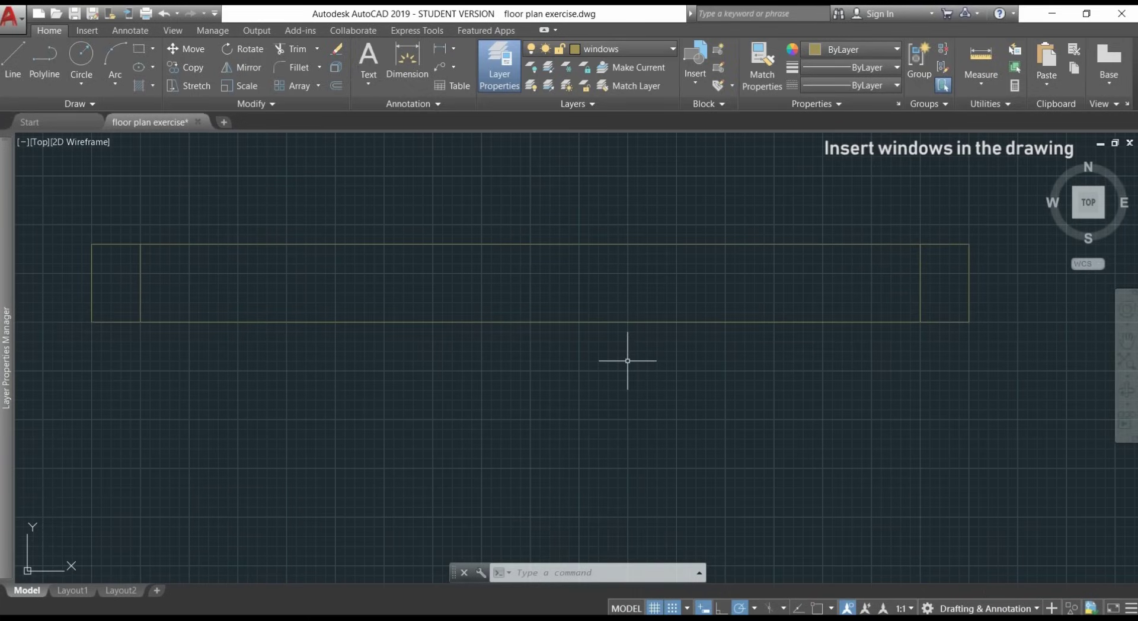
pyautogui.write('l')
pyautogui.press('Return')
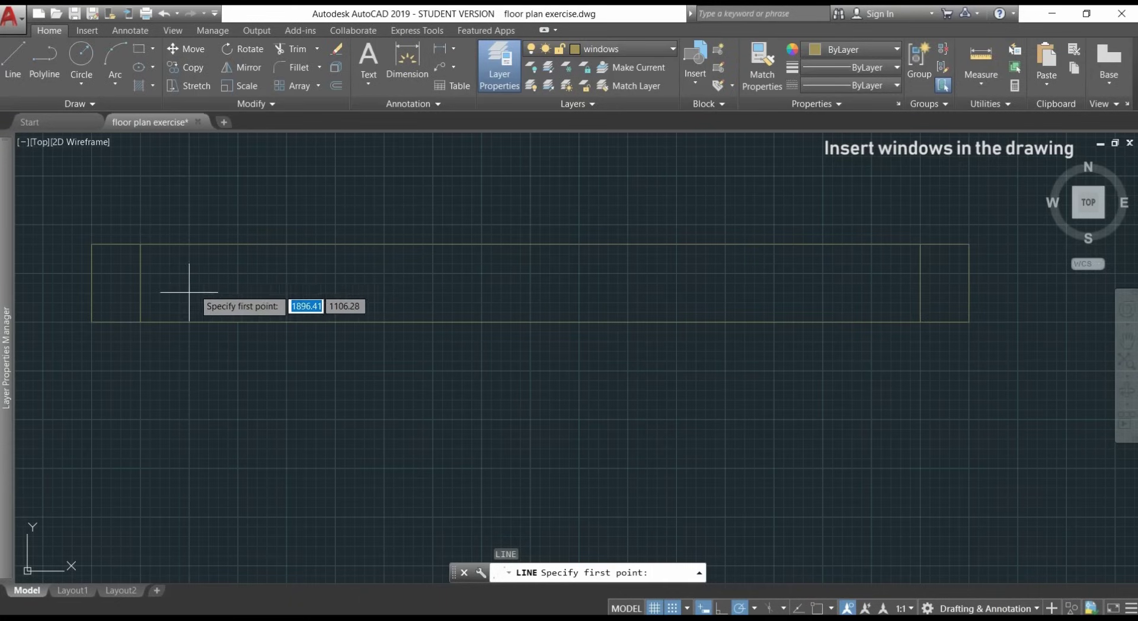
pyautogui.scroll(2, 151, 282)
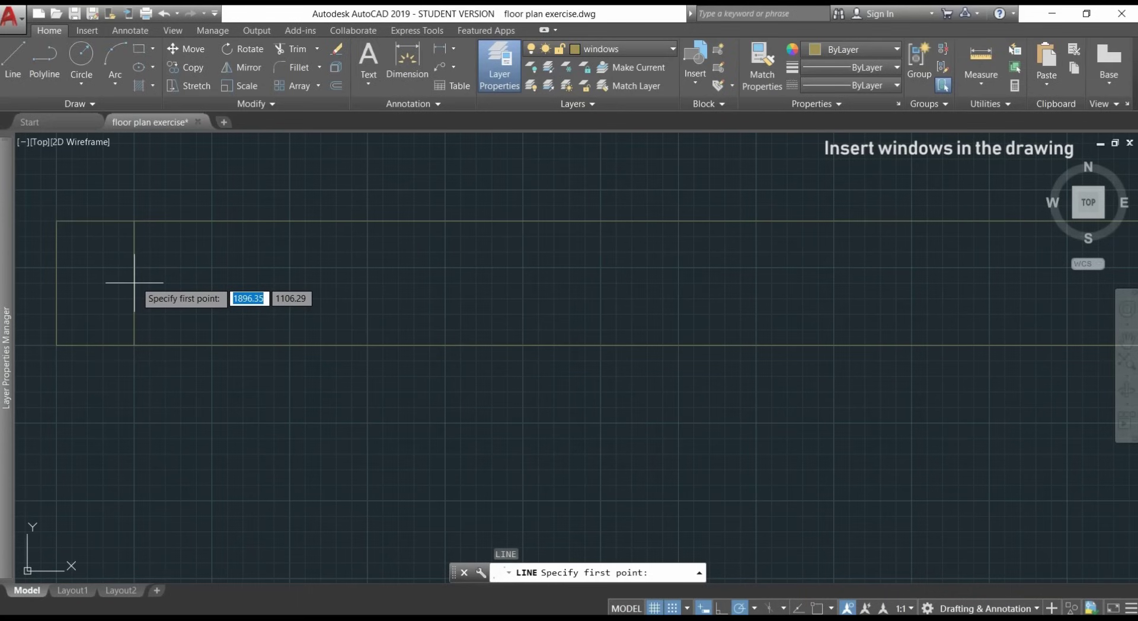
pyautogui.click(137, 283)
pyautogui.scroll(-3, 172, 282)
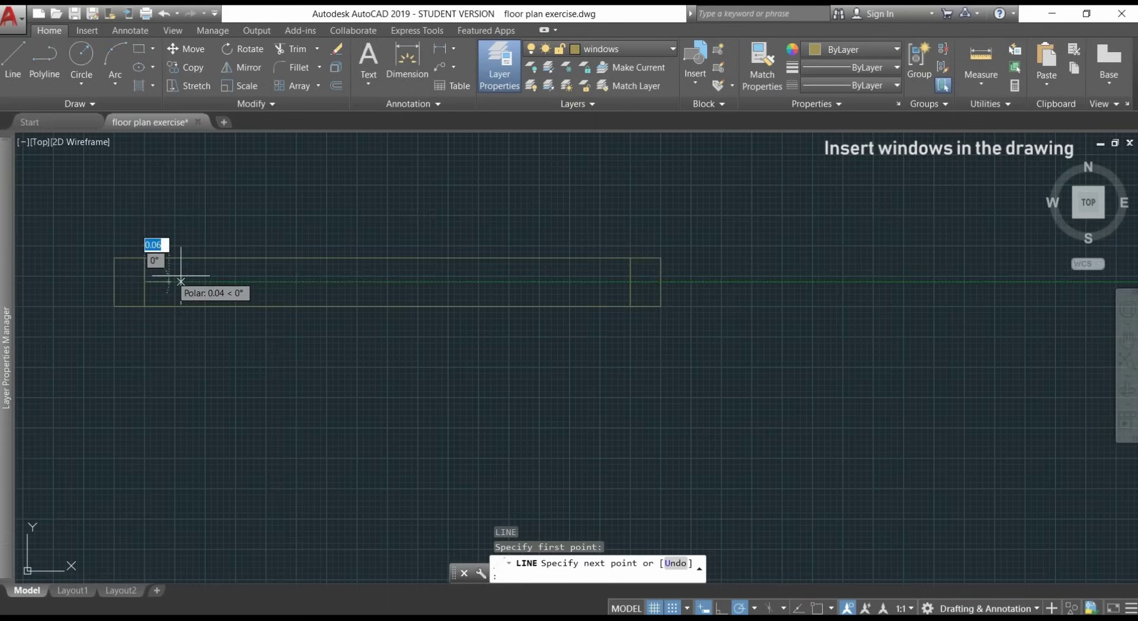
pyautogui.click(630, 282)
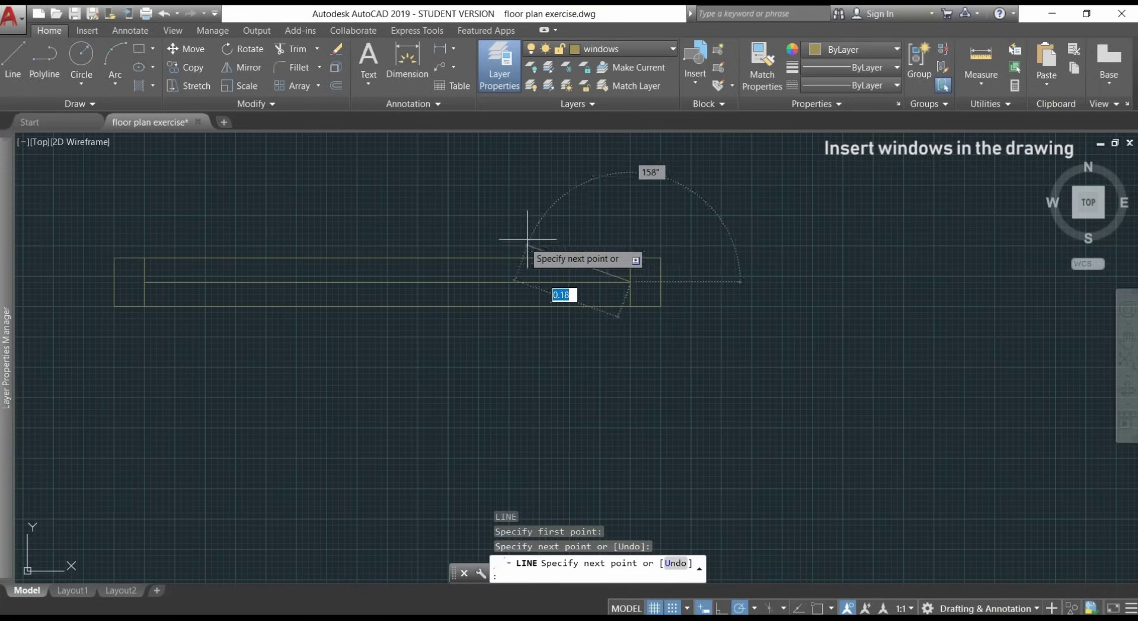
pyautogui.press('Escape')
pyautogui.moveTo(420, 209); pyautogui.dragTo(591, 233, button='middle')
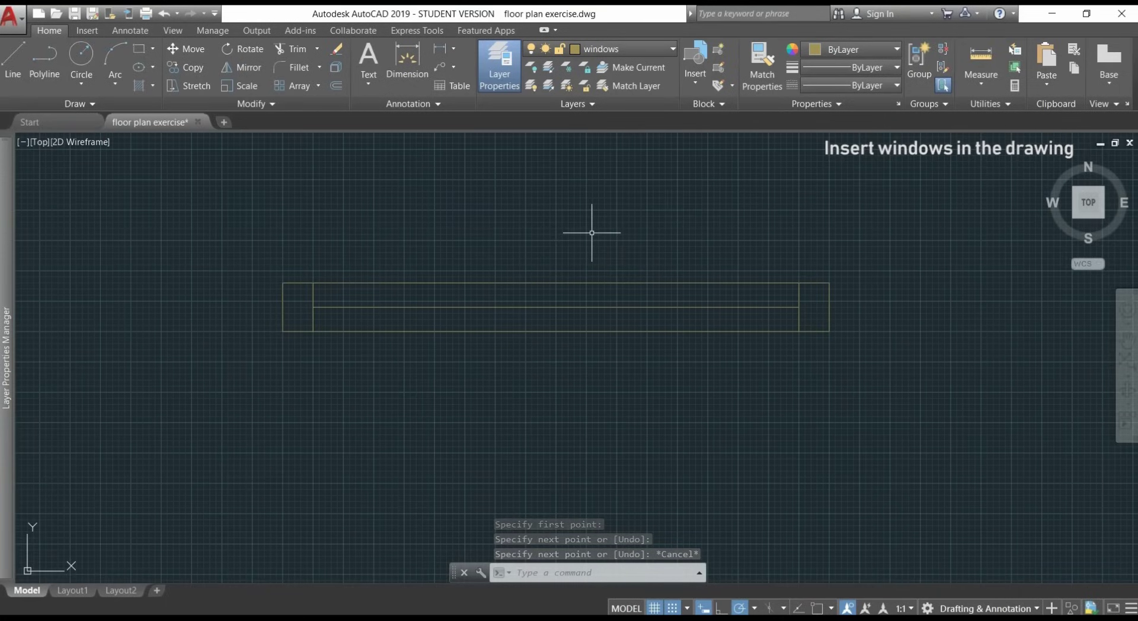
# Step: On the walls layer, draw a 0.3 long vertical line along the window's left edge, starting about 0.05 below the rectangle
pyautogui.click(672, 50)
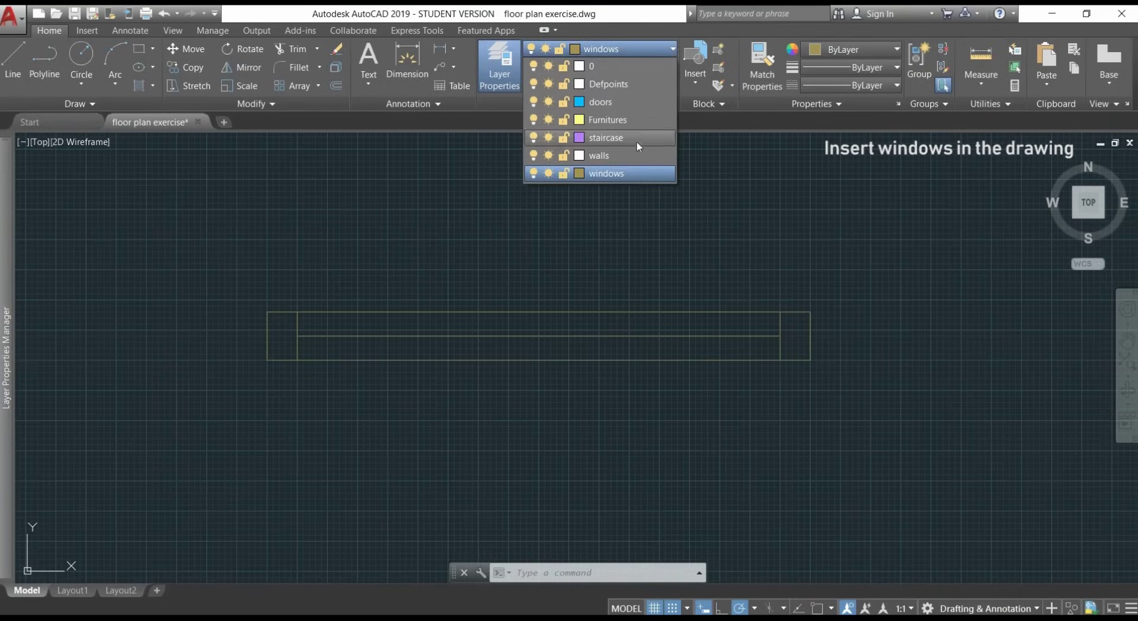
pyautogui.click(632, 156)
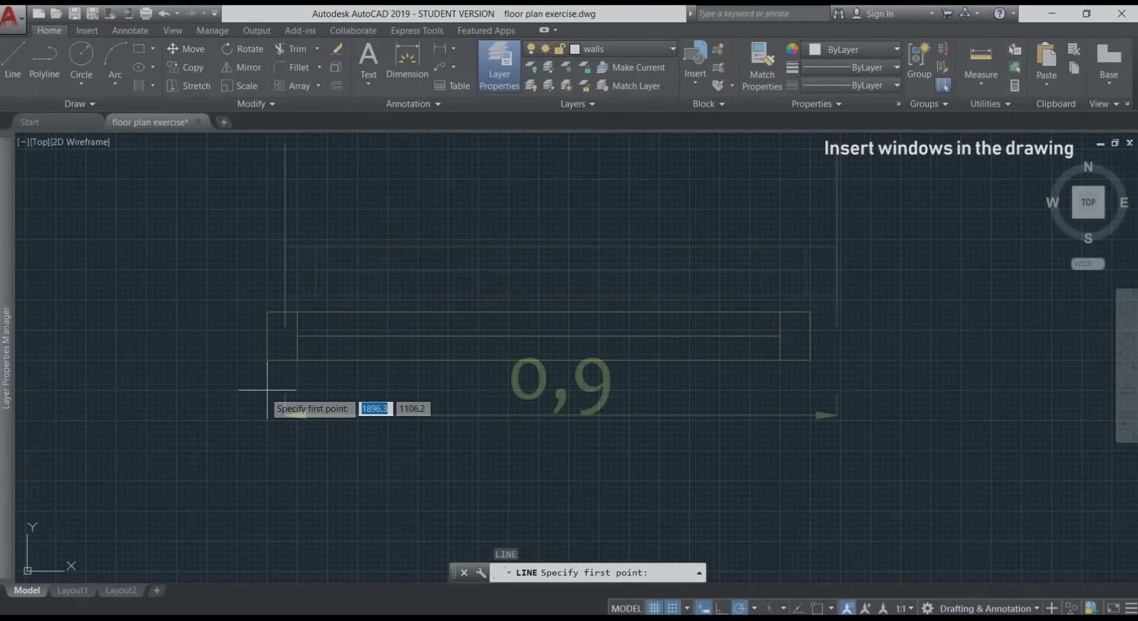
pyautogui.click(268, 360)
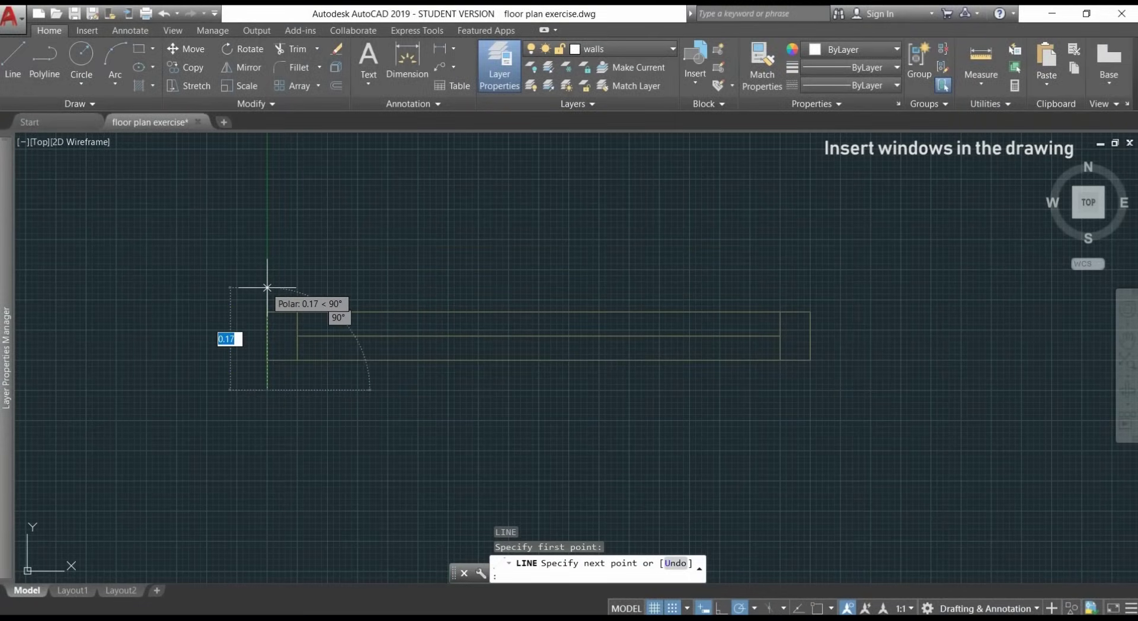
pyautogui.write('0.')
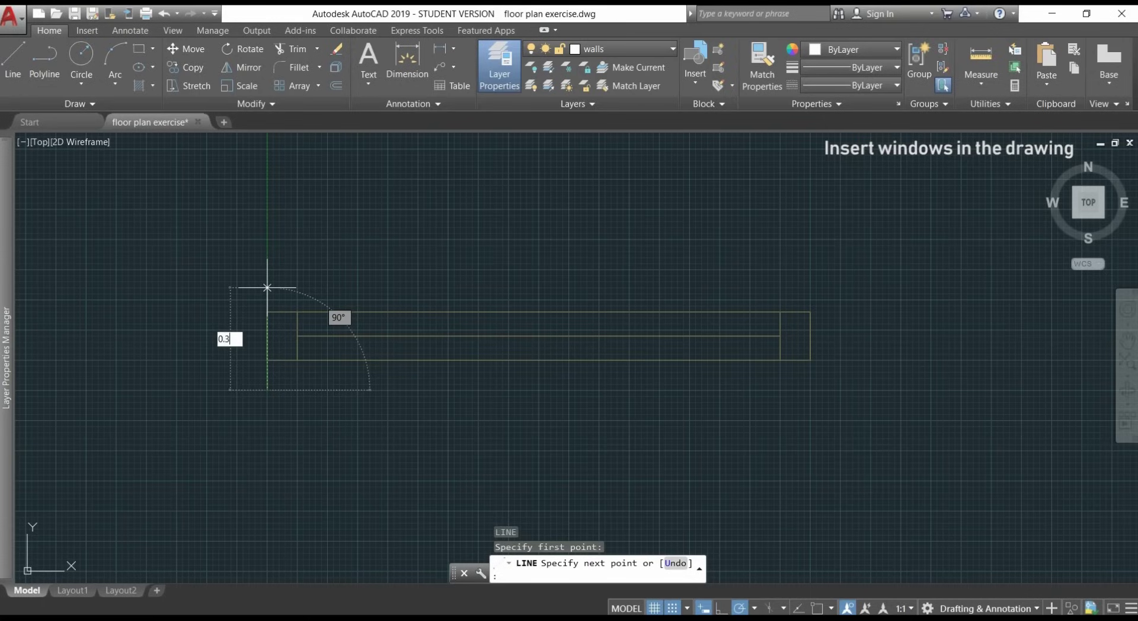
pyautogui.press('Return')
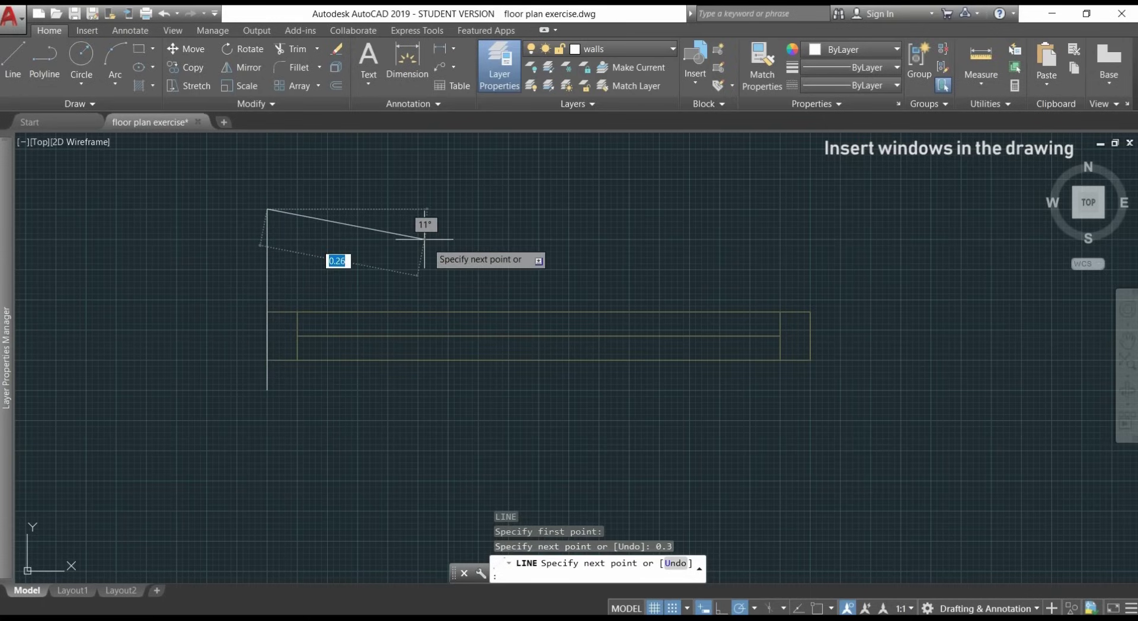
pyautogui.press('Escape')
# Step: Draw another 0.3 long vertical wall line along the window's right edge, level with the left one
pyautogui.press('Return')
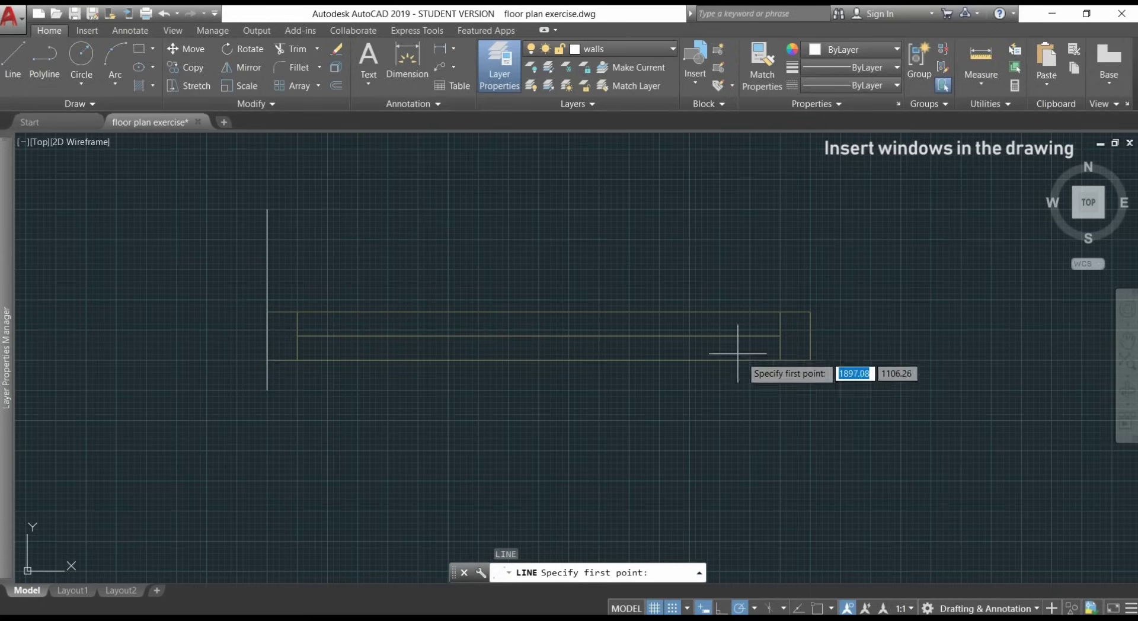
pyautogui.click(810, 390)
pyautogui.write('0.3')
pyautogui.press('Return')
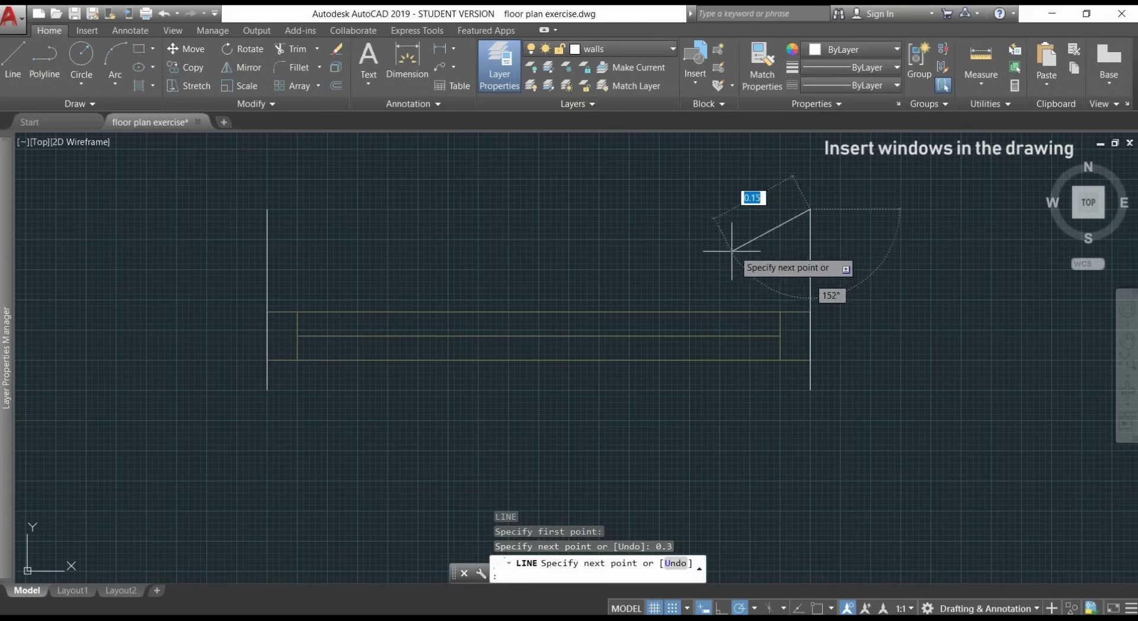
pyautogui.press('Escape')
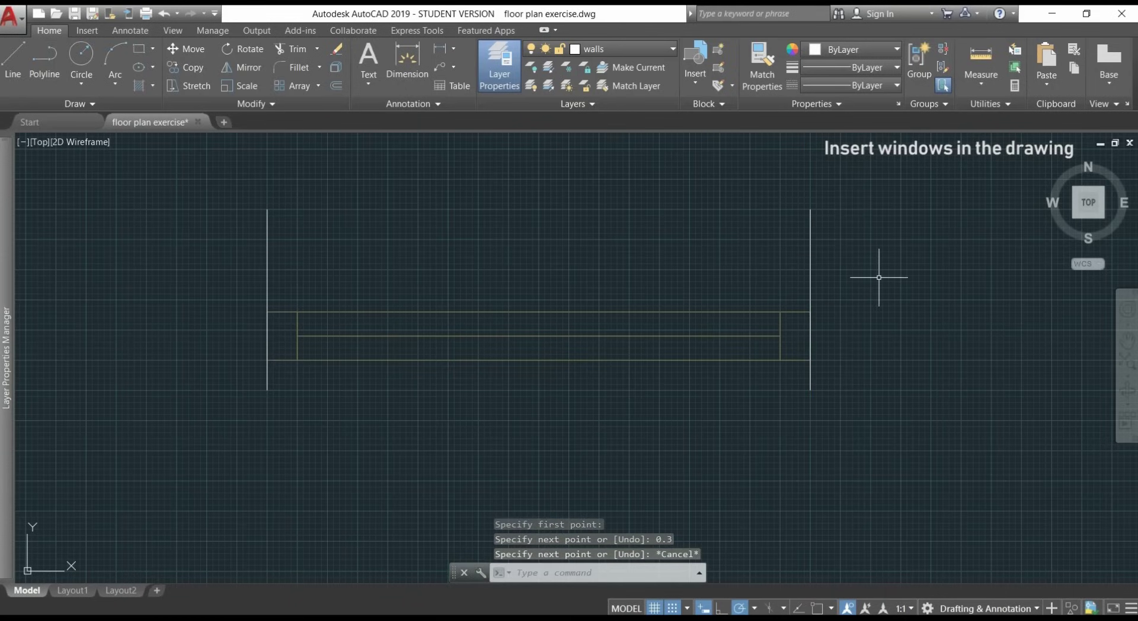
pyautogui.moveTo(878, 277); pyautogui.dragTo(863, 288, button='middle')
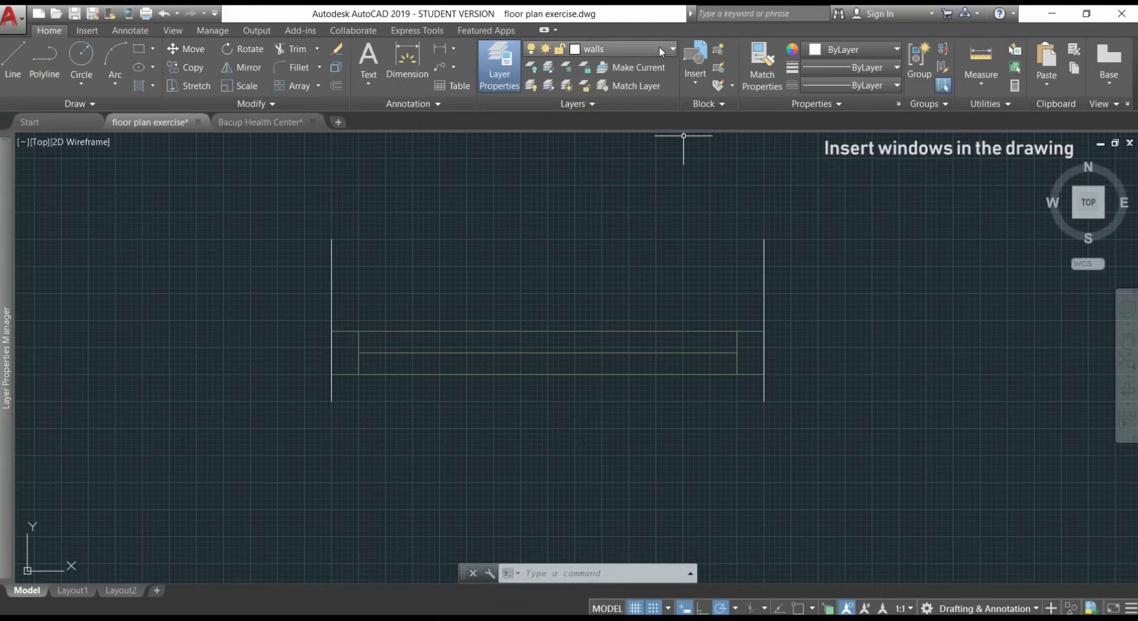
# Step: On layer 0, define a block named windows from the window and wall lines, with its base point at the left wall line's lower end
pyautogui.click(662, 53)
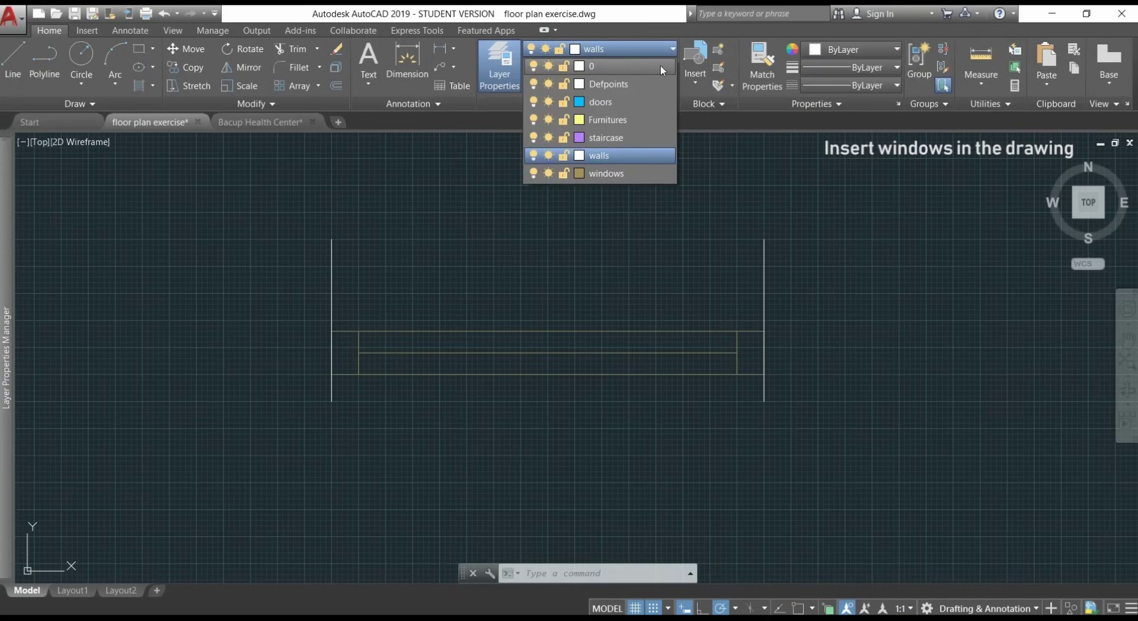
pyautogui.click(662, 67)
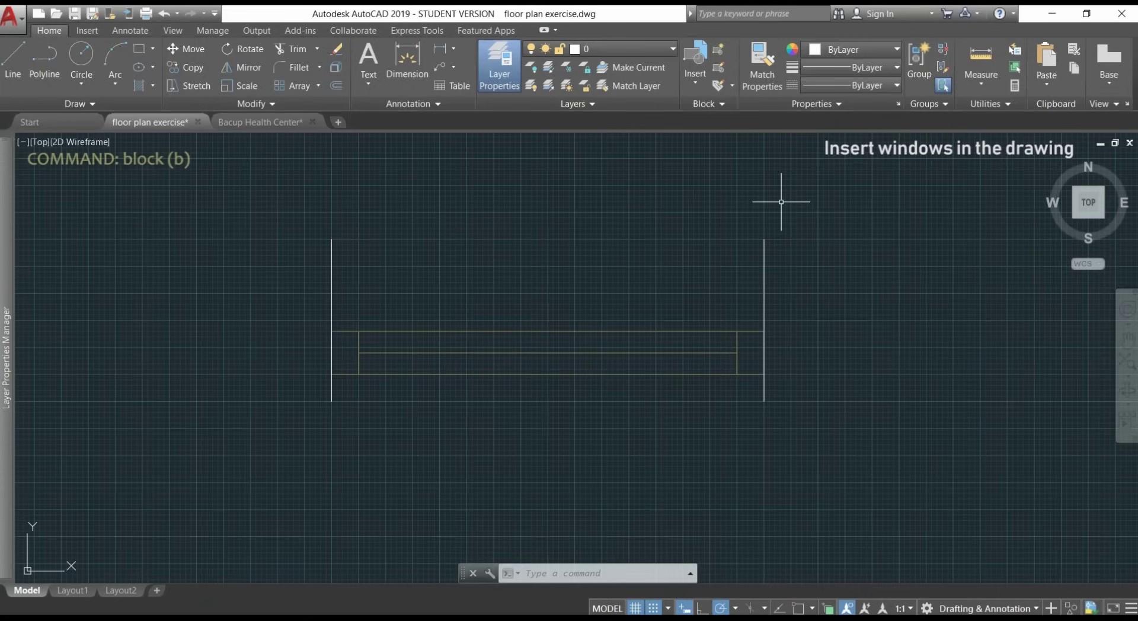
pyautogui.write('b')
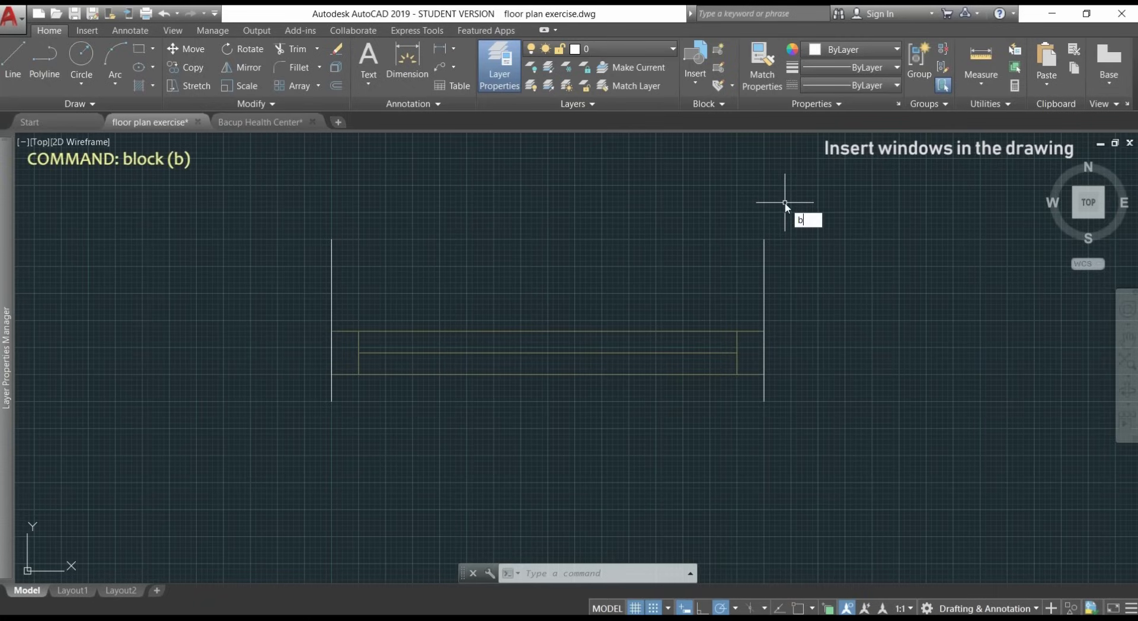
pyautogui.press('Return')
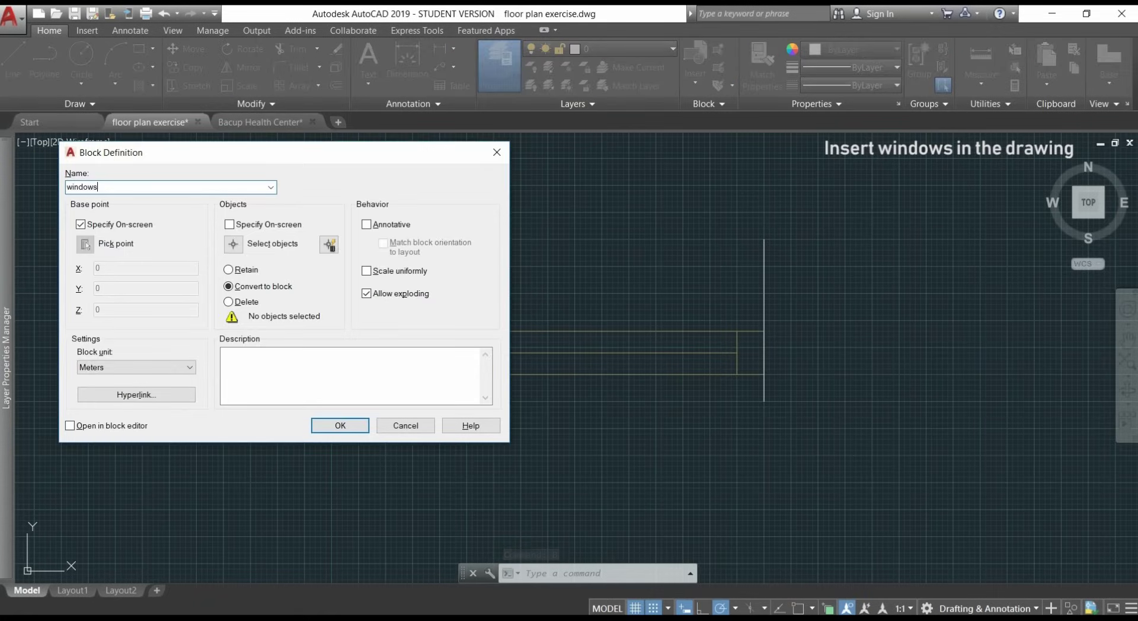
pyautogui.write('windows')
pyautogui.click(341, 425)
pyautogui.click(584, 332)
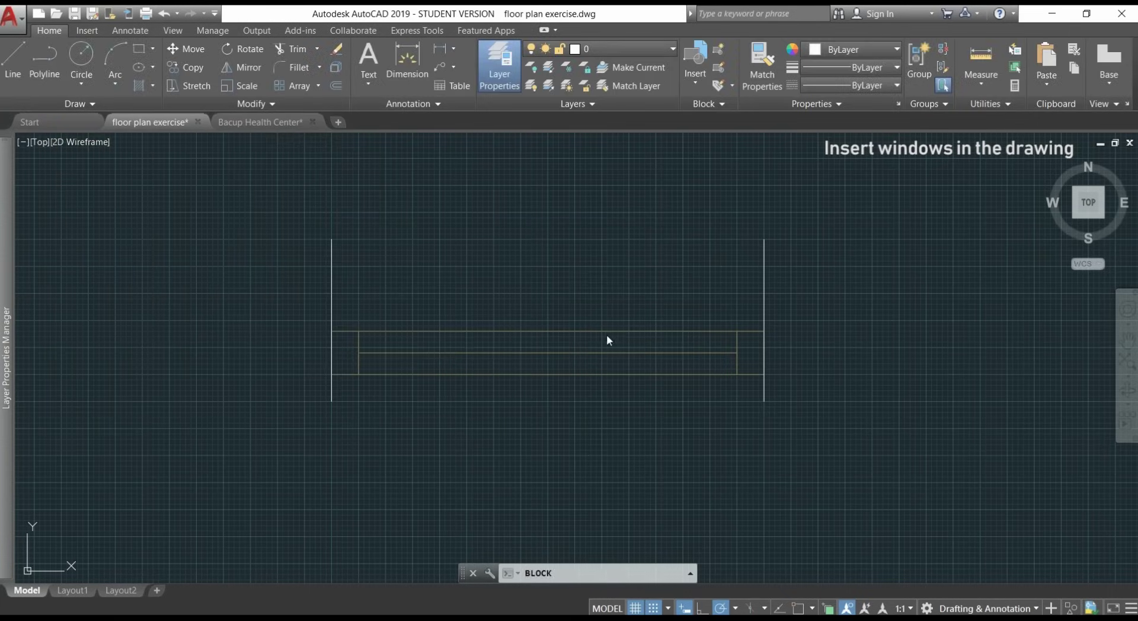
pyautogui.click(842, 434)
pyautogui.click(238, 178)
pyautogui.press('Return')
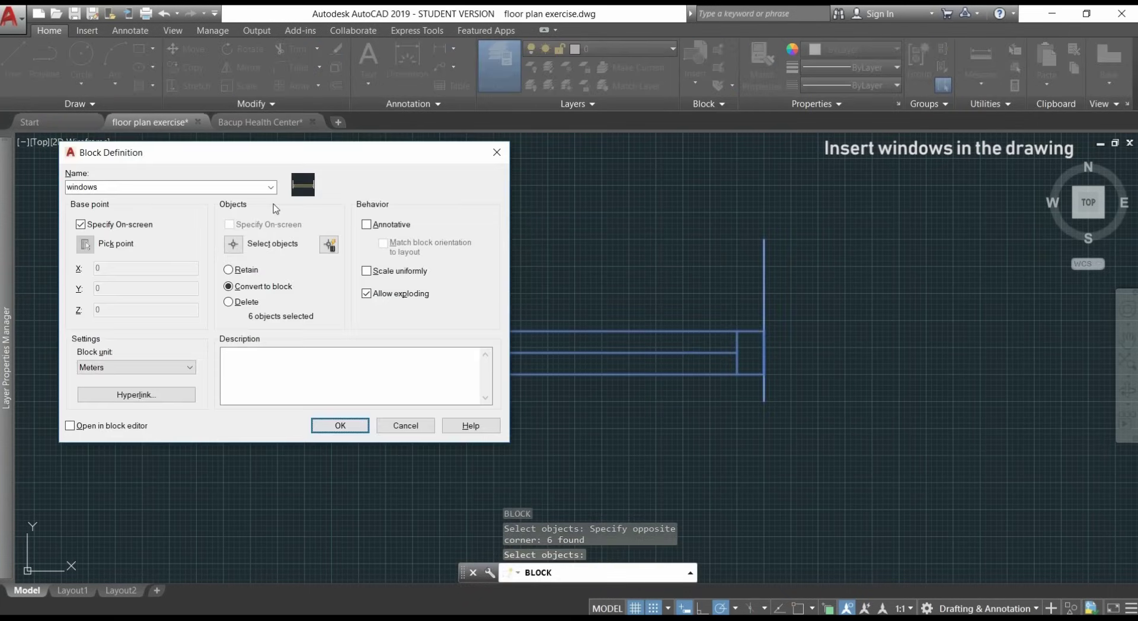
pyautogui.click(340, 425)
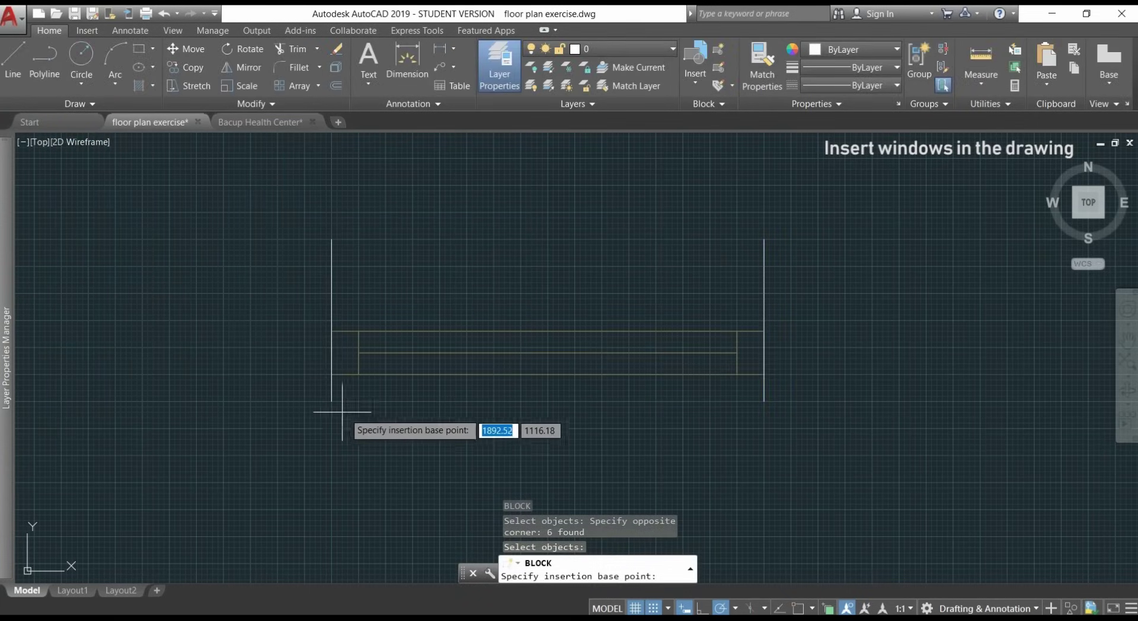
pyautogui.click(329, 402)
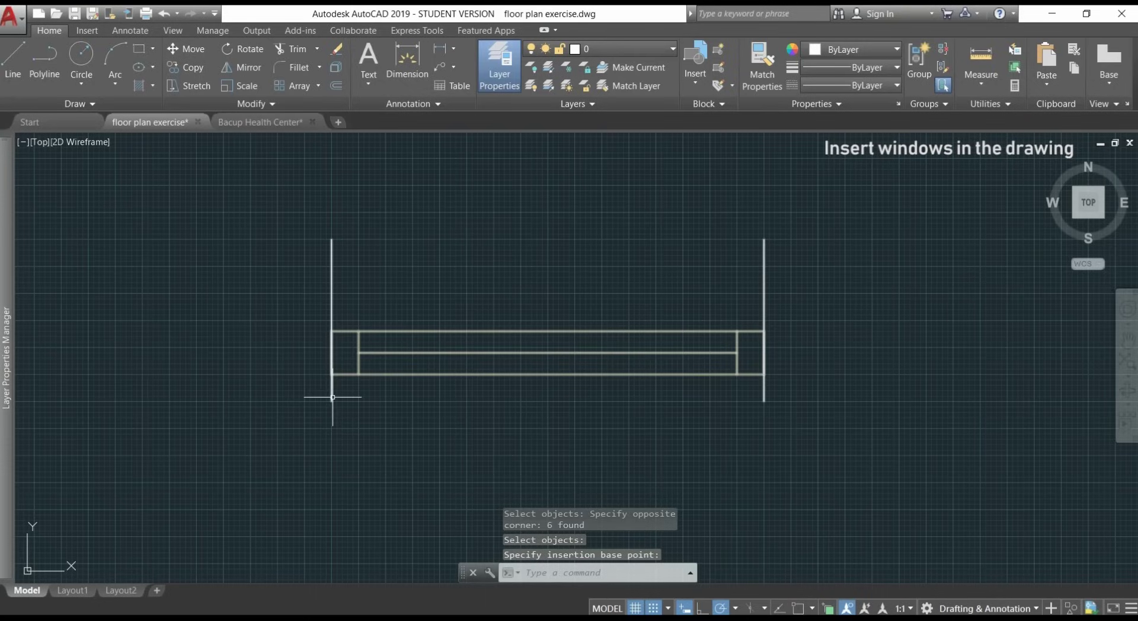
# Step: Open the windows block in the Block Editor
pyautogui.click(332, 398)
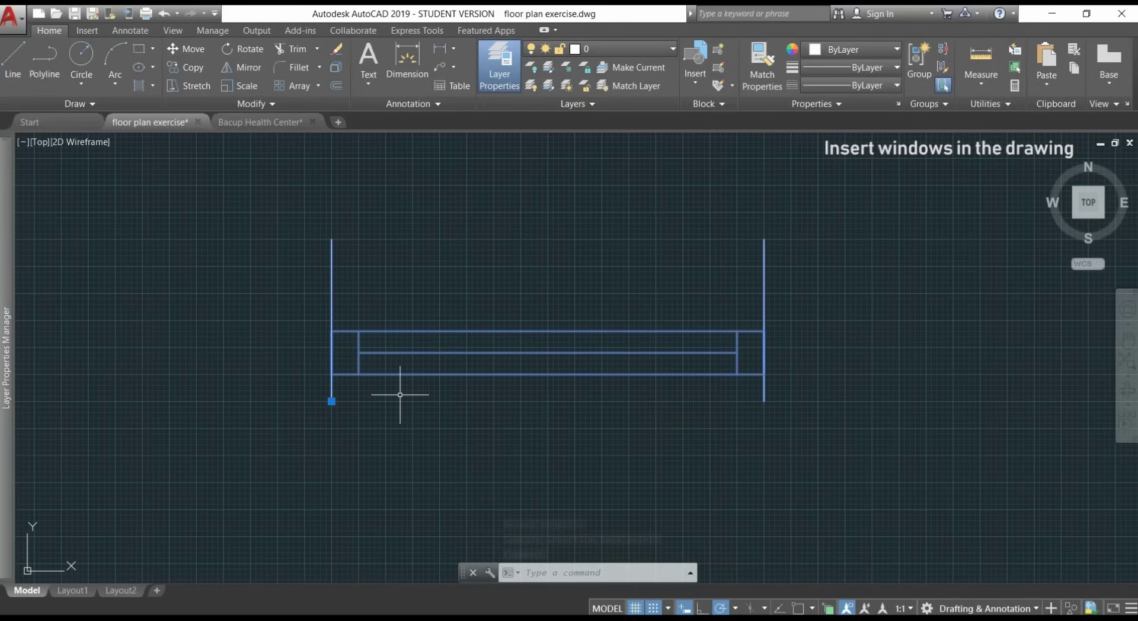
pyautogui.rightClick(415, 370)
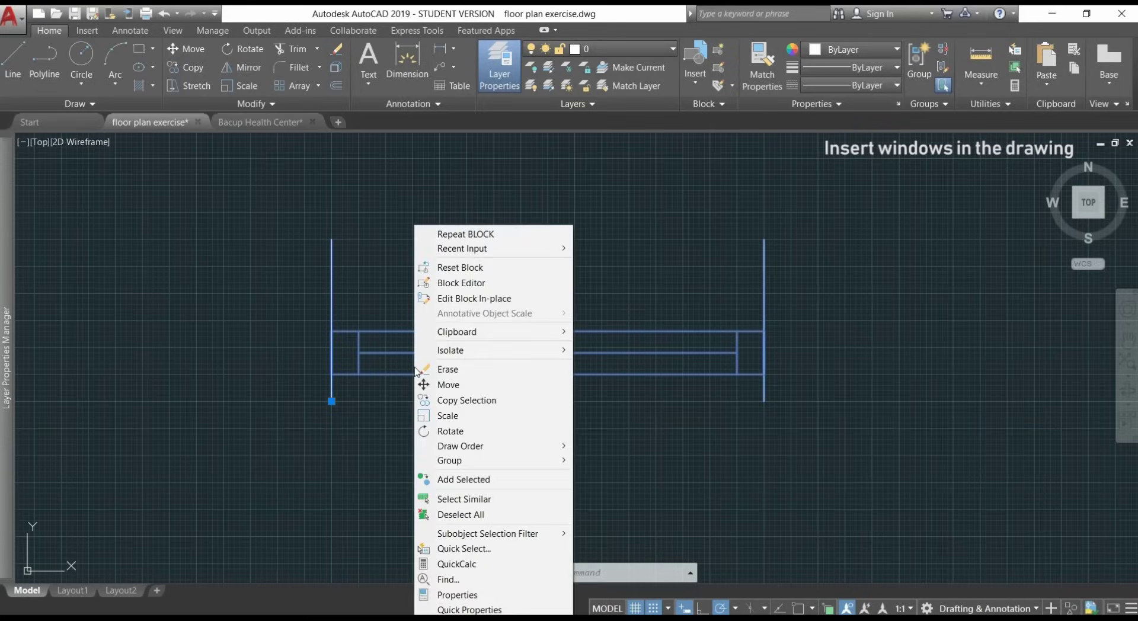
pyautogui.click(521, 290)
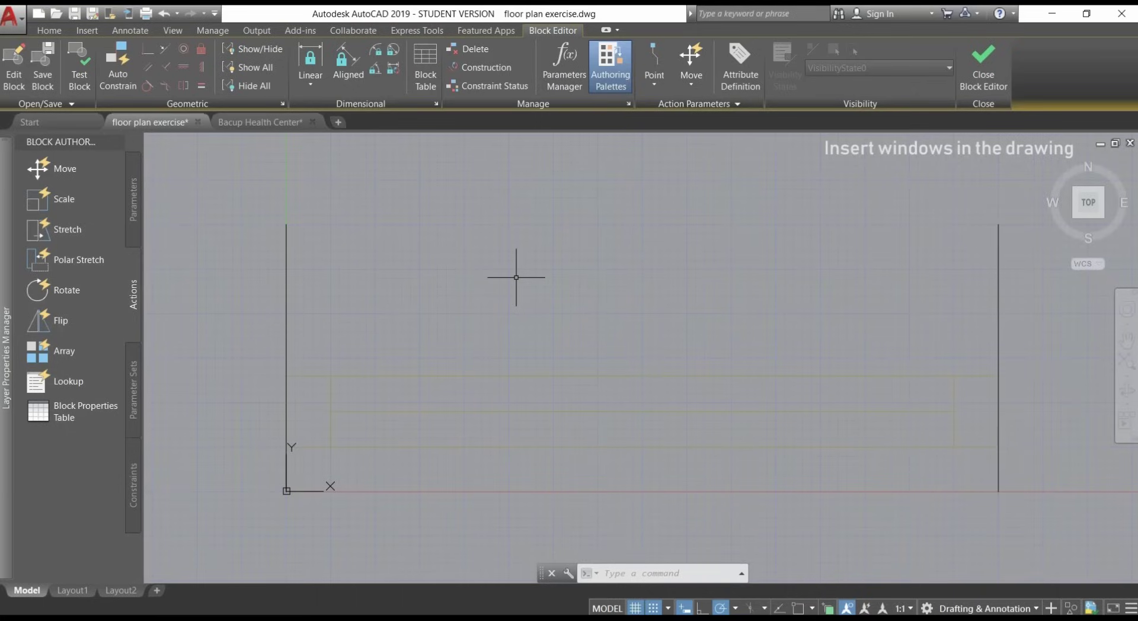
# Step: Add a linear parameter between the lower ends of the left and right wall lines, placing its label just below the window
pyautogui.click(136, 207)
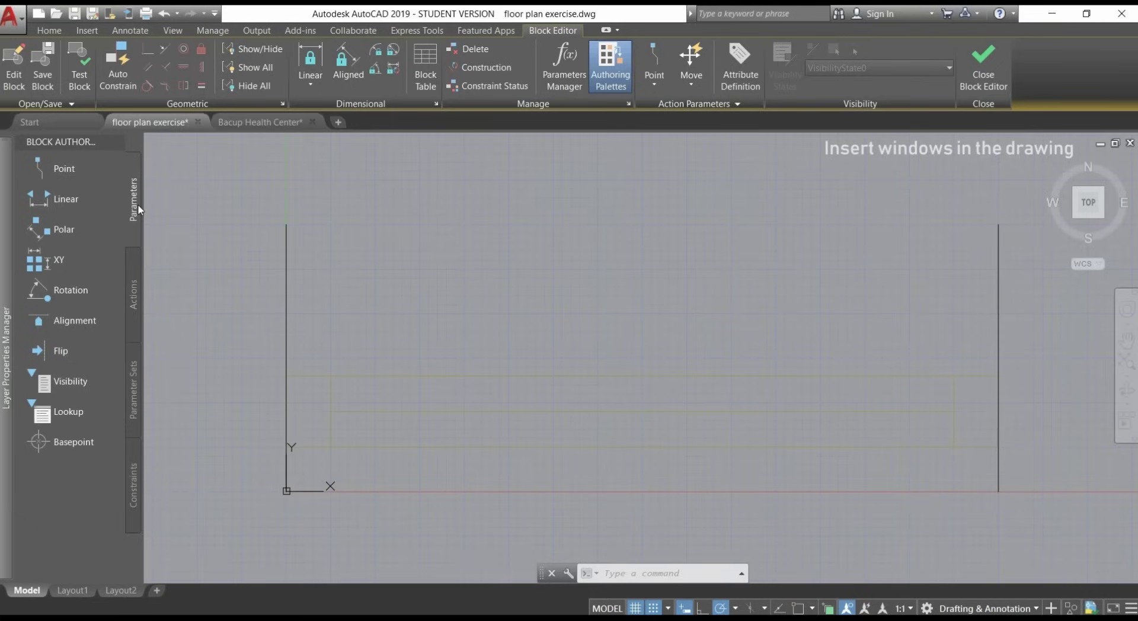
pyautogui.click(73, 201)
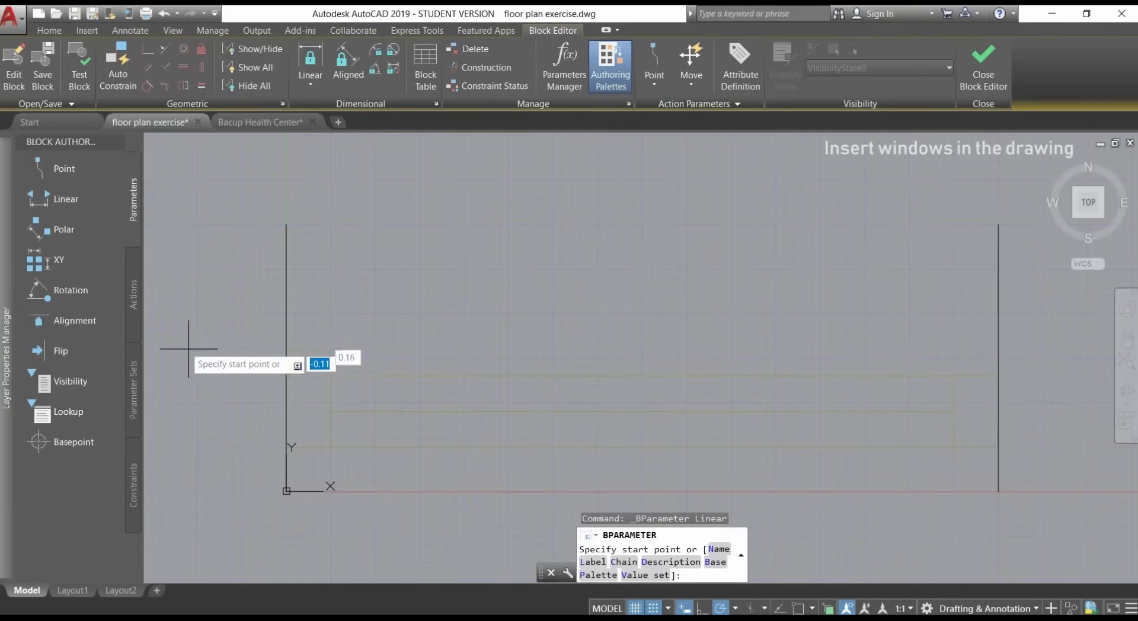
pyautogui.scroll(3, 259, 500)
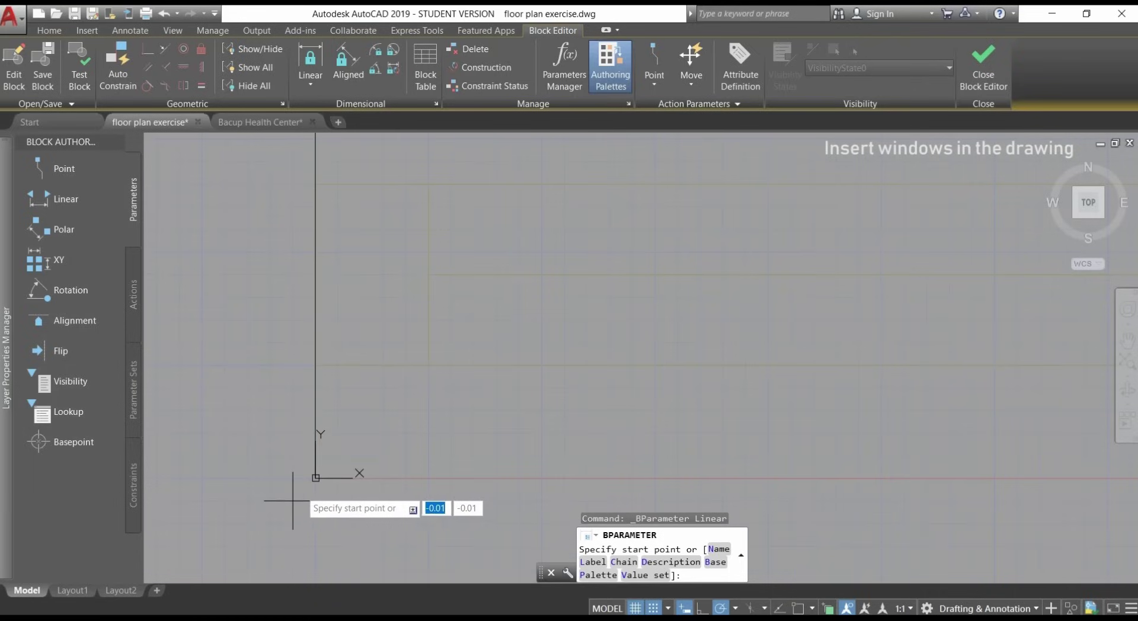
pyautogui.click(315, 478)
pyautogui.scroll(-2, 308, 468)
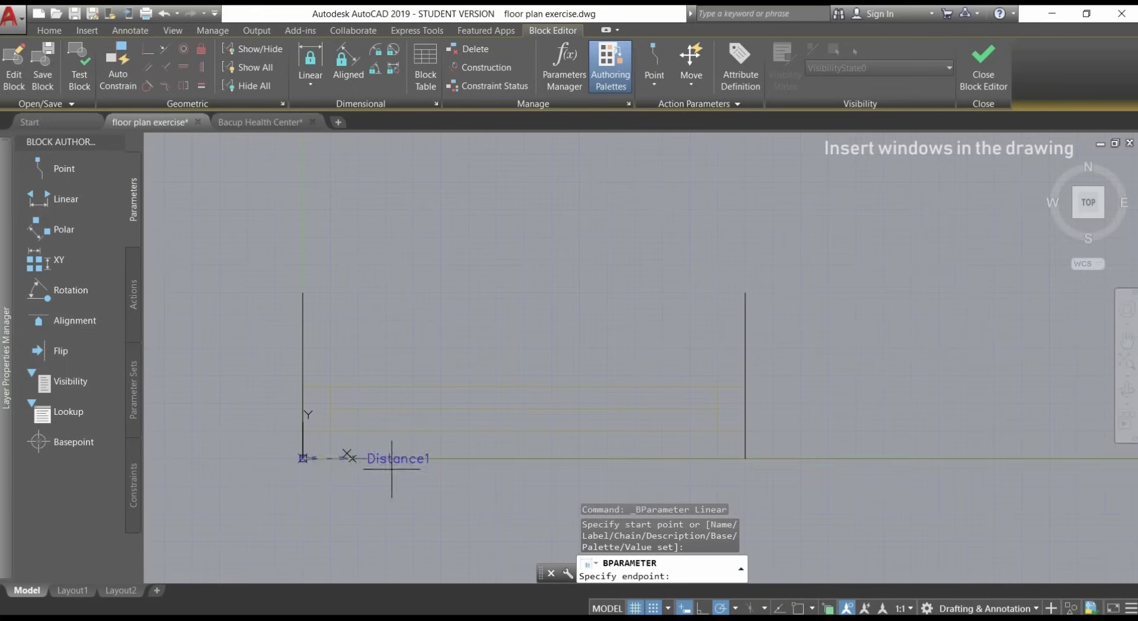
pyautogui.scroll(5, 809, 458)
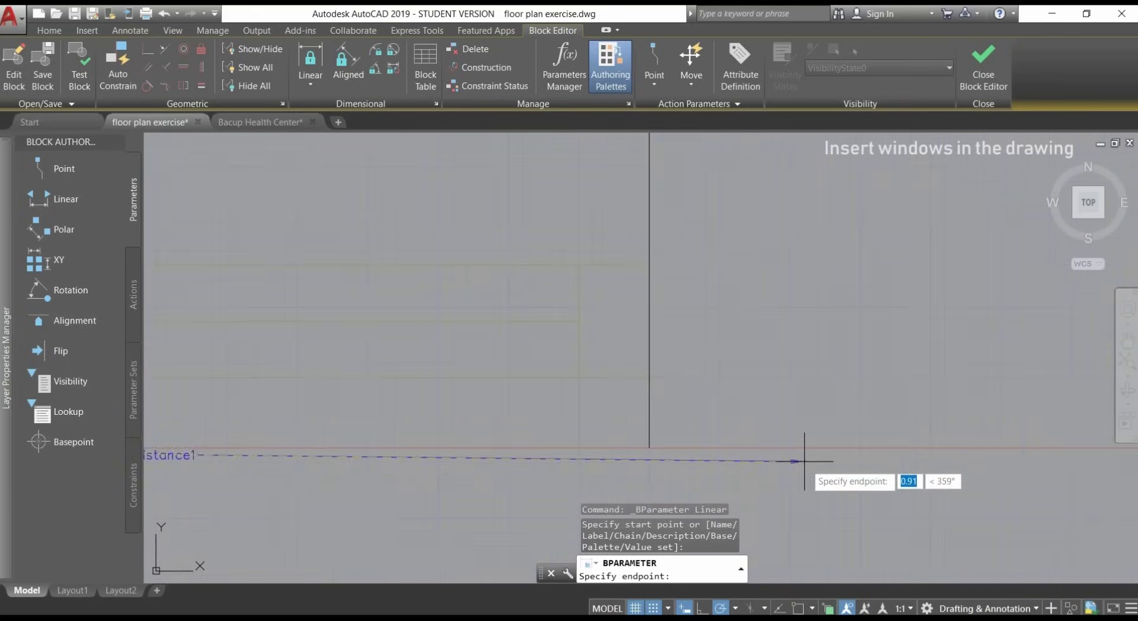
pyautogui.click(557, 439)
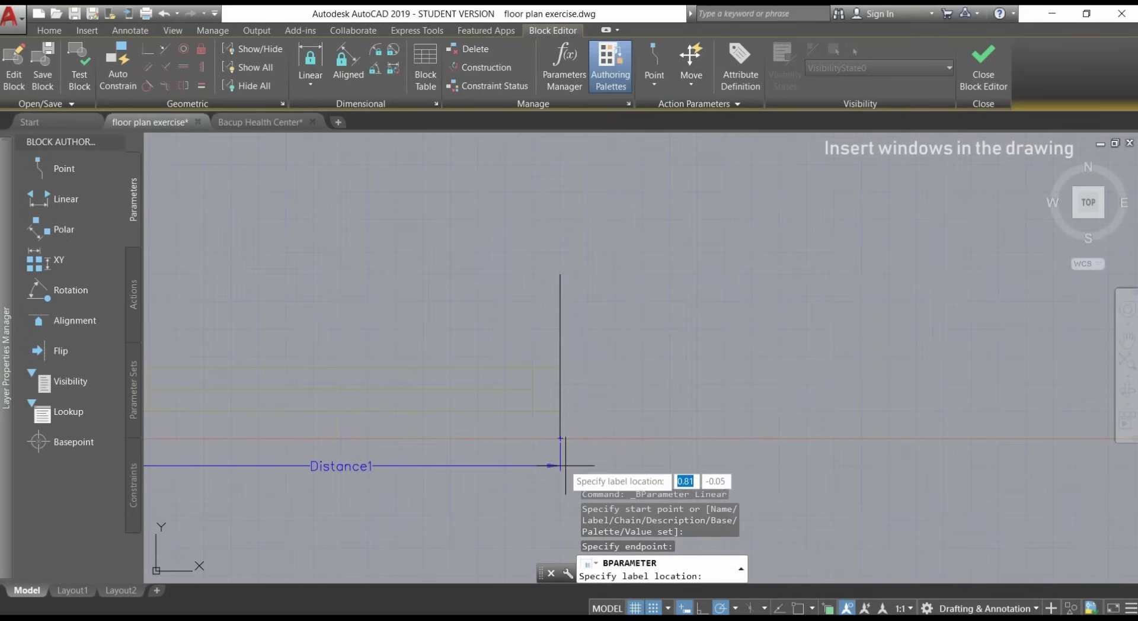
pyautogui.click(560, 466)
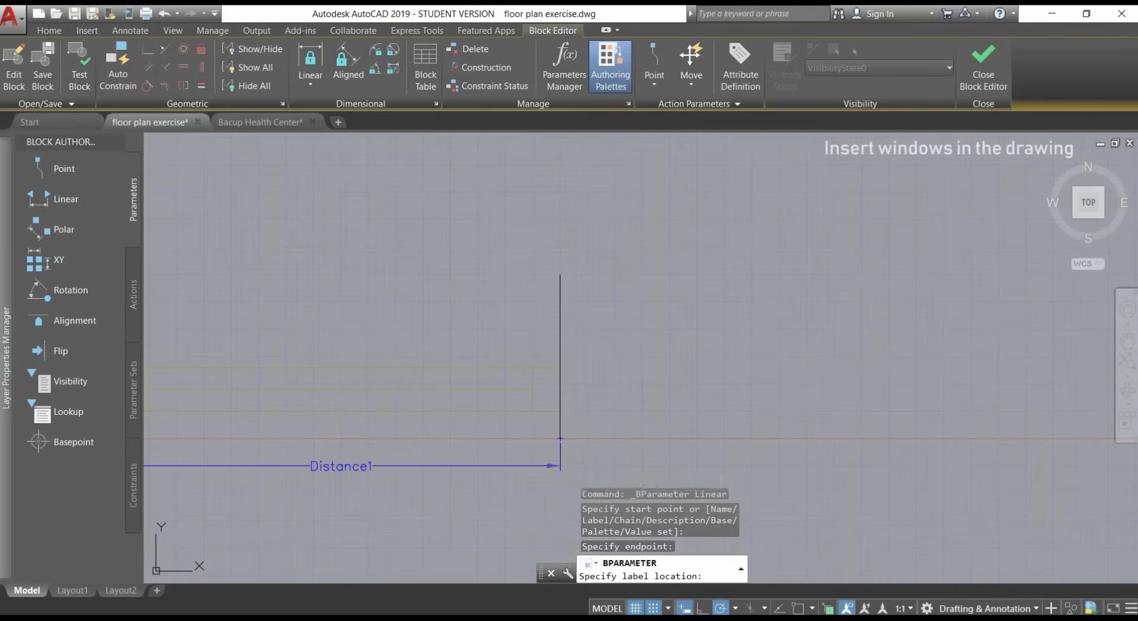
# Step: Begin a stretch action for the linear parameter, associated with its right-hand point
pyautogui.scroll(-4, 633, 408)
pyautogui.moveTo(523, 397)
pyautogui.mouseDown(button='middle')
pyautogui.moveTo(589, 368)
pyautogui.moveTo(592, 351)
pyautogui.mouseUp(button='middle')
pyautogui.scroll(2, 596, 353)
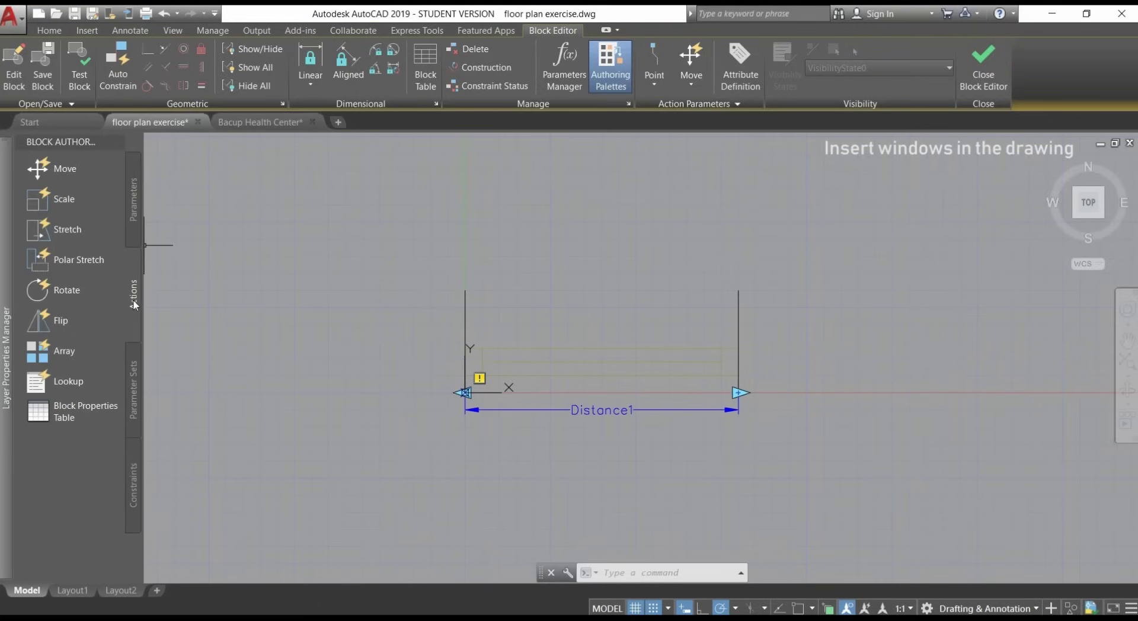
pyautogui.click(80, 227)
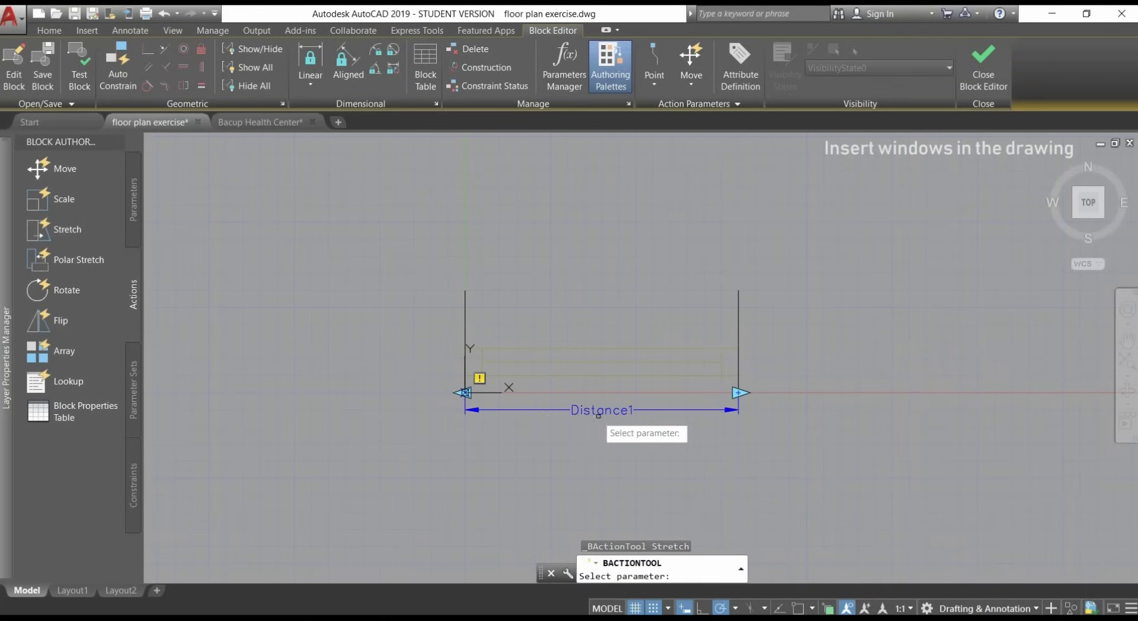
pyautogui.click(615, 410)
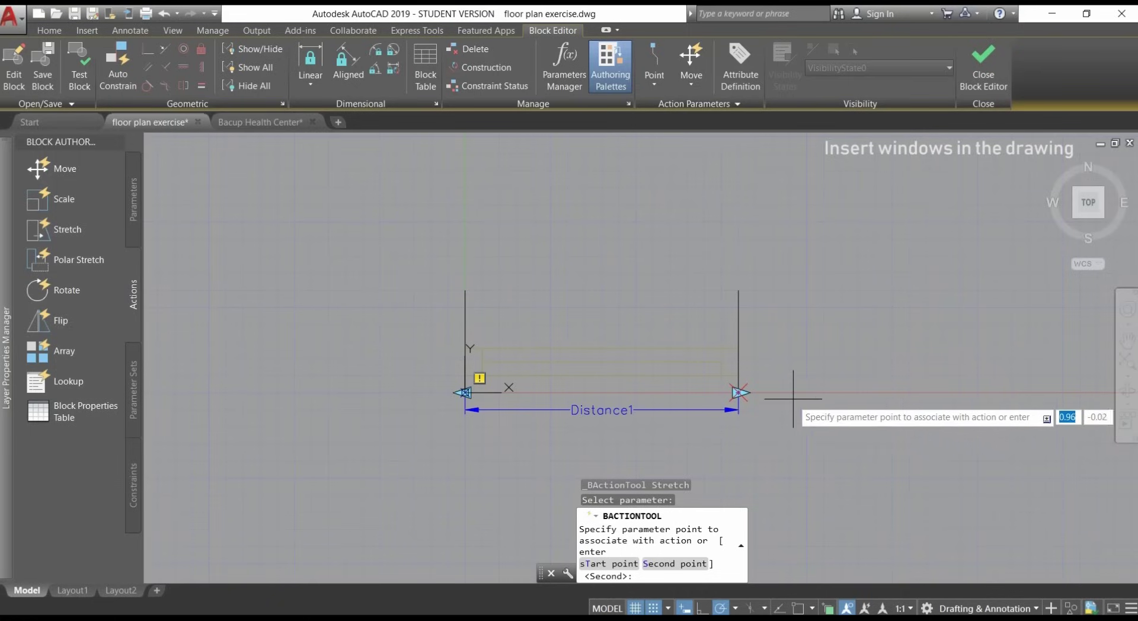
pyautogui.scroll(2, 786, 385)
pyautogui.scroll(2, 782, 386)
pyautogui.scroll(-2, 783, 386)
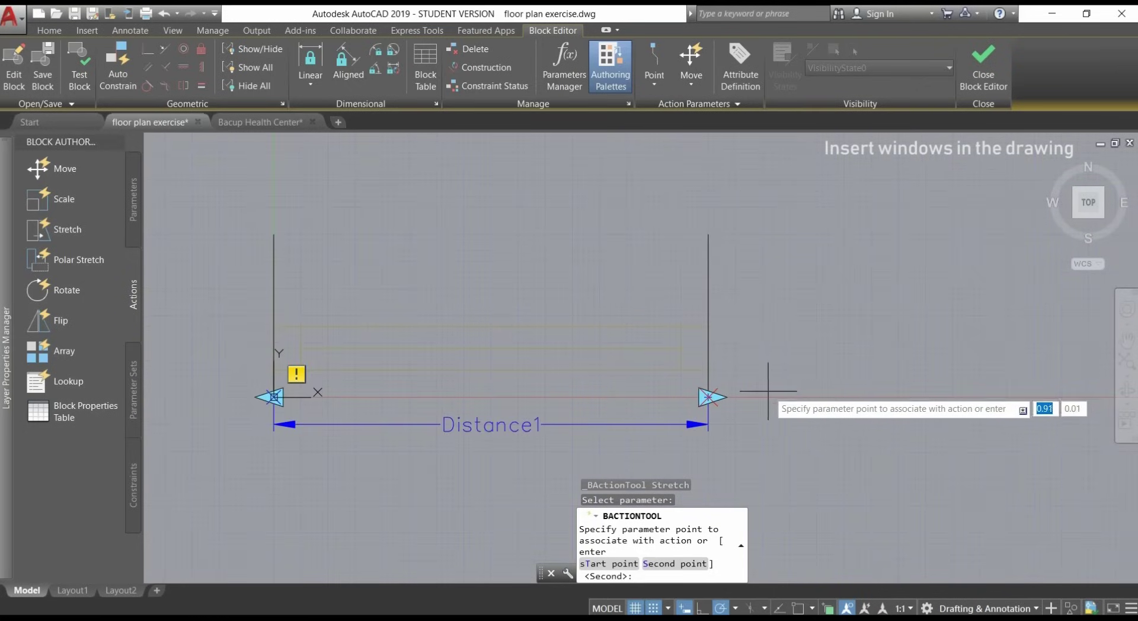
pyautogui.click(709, 396)
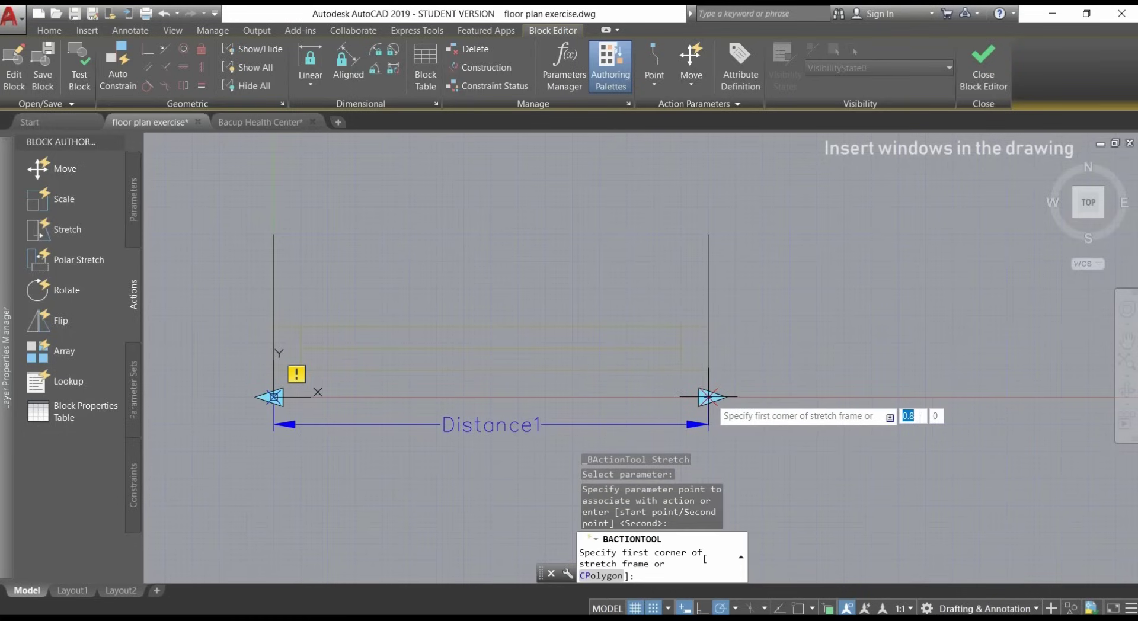
# Step: Frame the window's right end as the stretch area and include the right wall line, rectangle, middle line and right inner vertical line
pyautogui.click(763, 446)
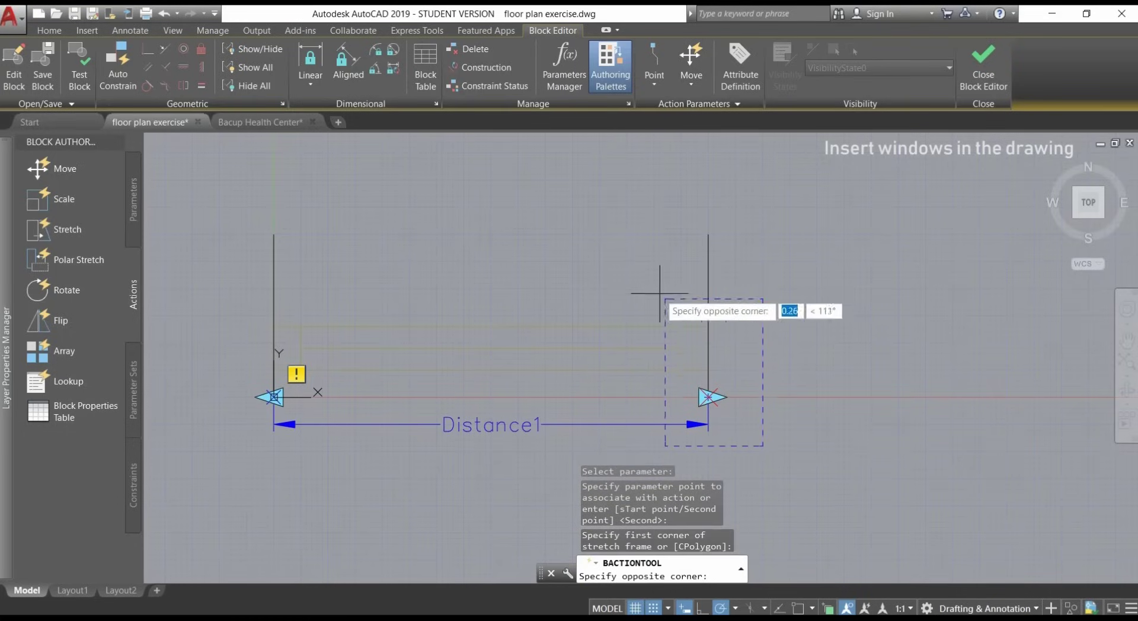
pyautogui.click(610, 228)
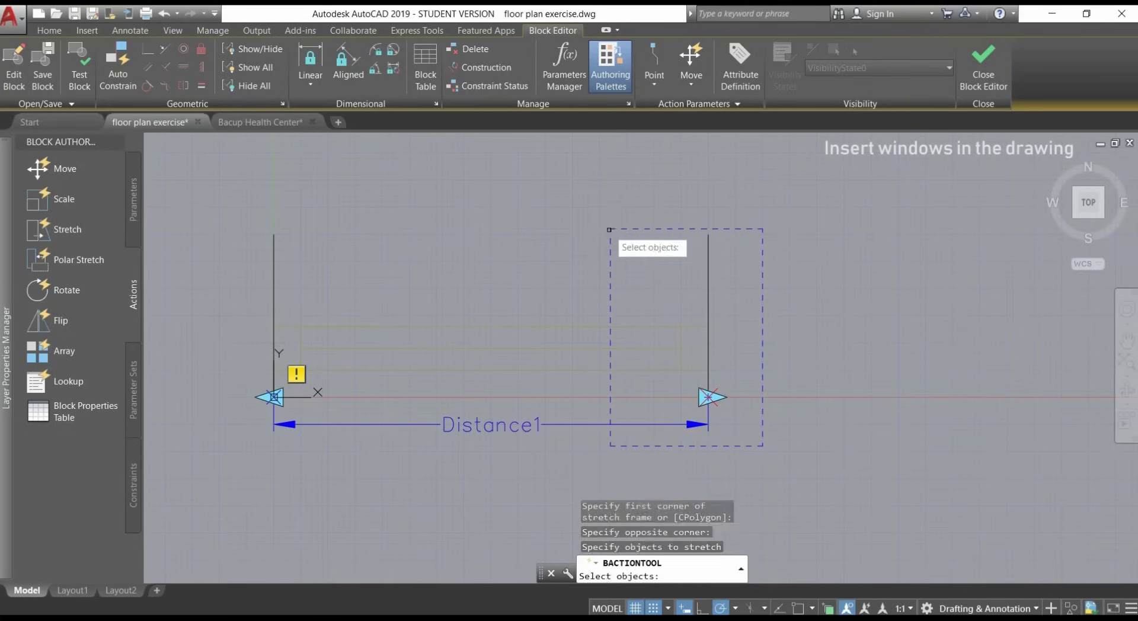
pyautogui.click(743, 382)
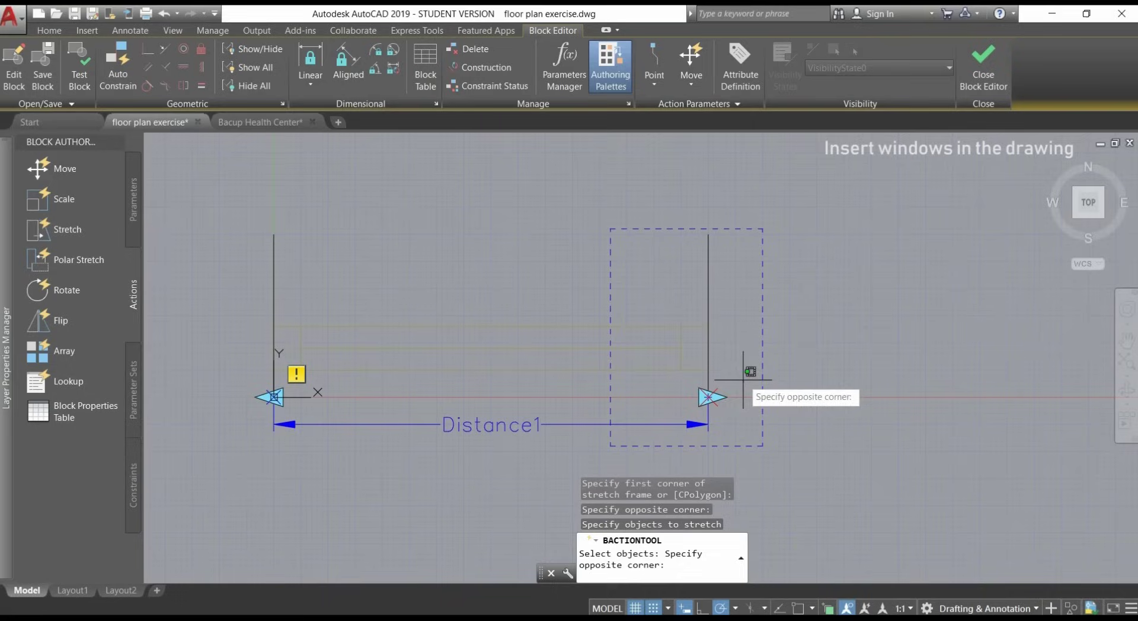
pyautogui.click(624, 291)
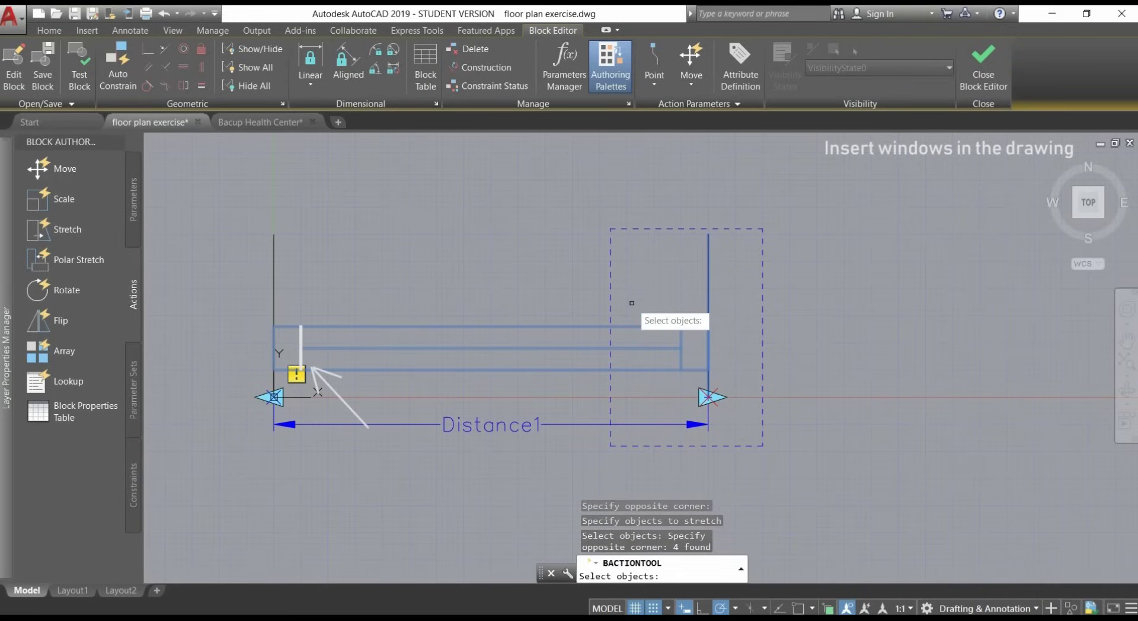
pyautogui.press('Return')
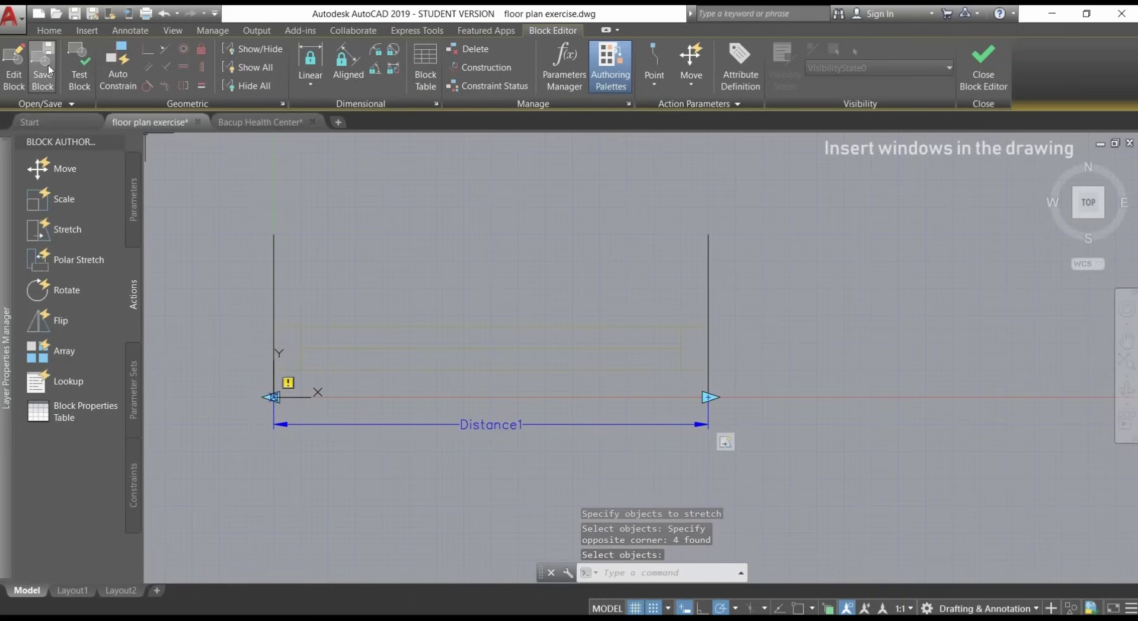
# Step: Save the block and close the Block Editor, and stretch the window block from its right grip to a length of 1.2
pyautogui.click(50, 69)
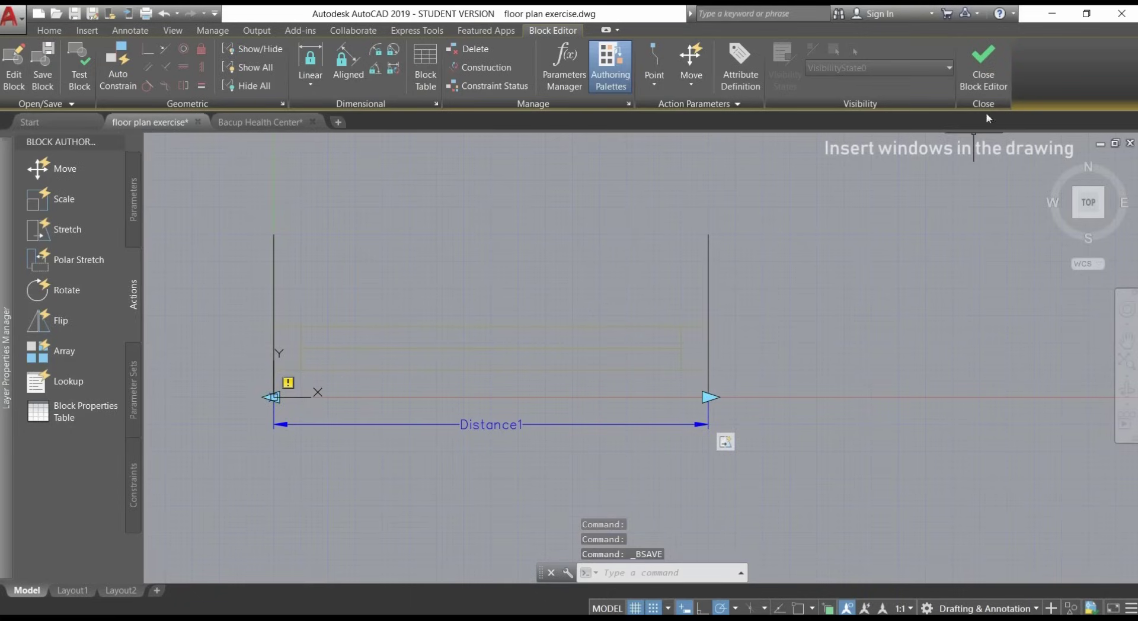
pyautogui.click(988, 68)
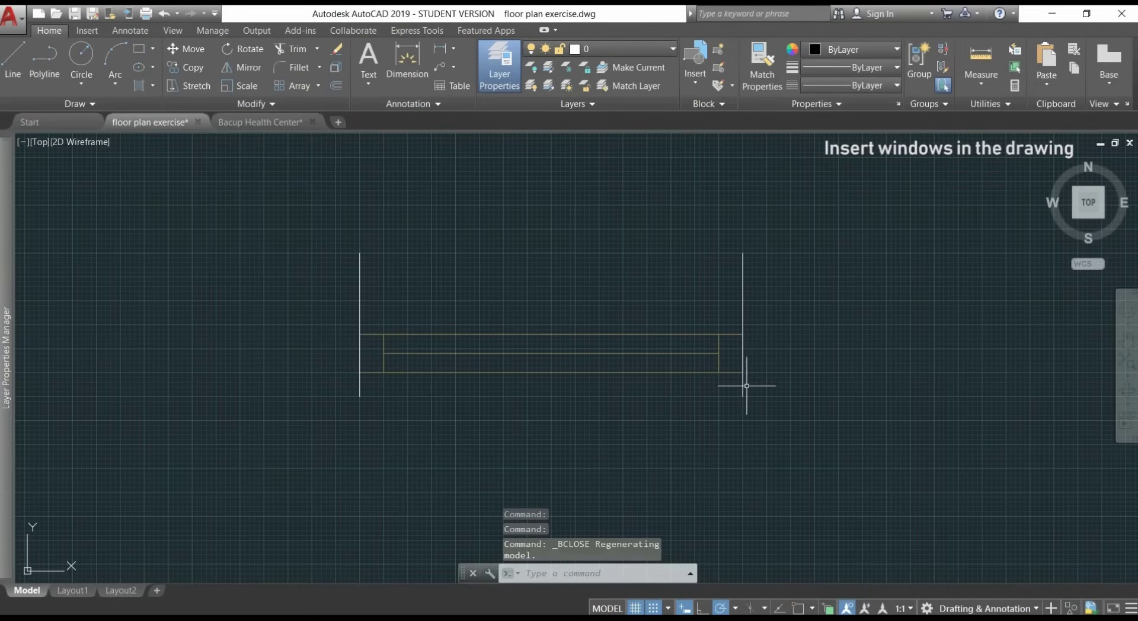
pyautogui.click(750, 387)
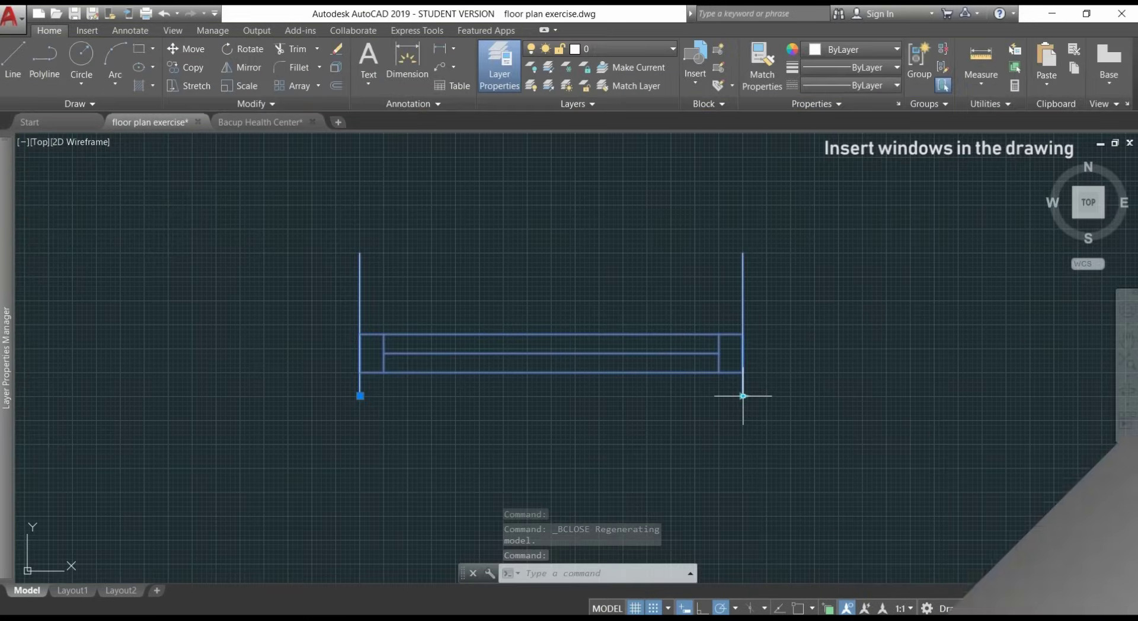
pyautogui.click(744, 395)
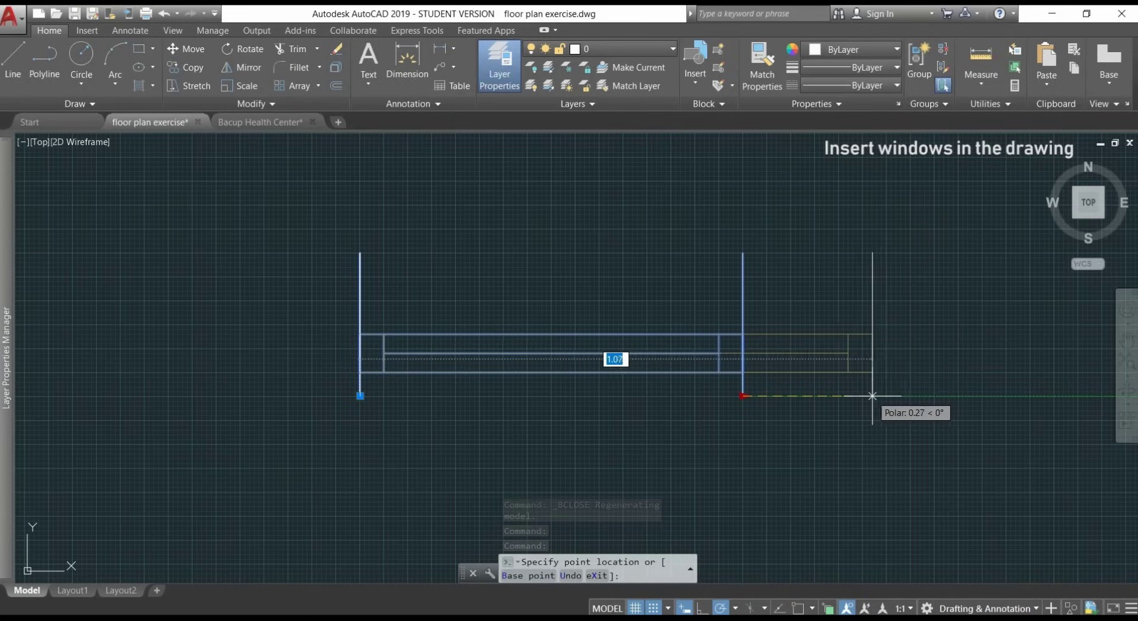
pyautogui.write('1')
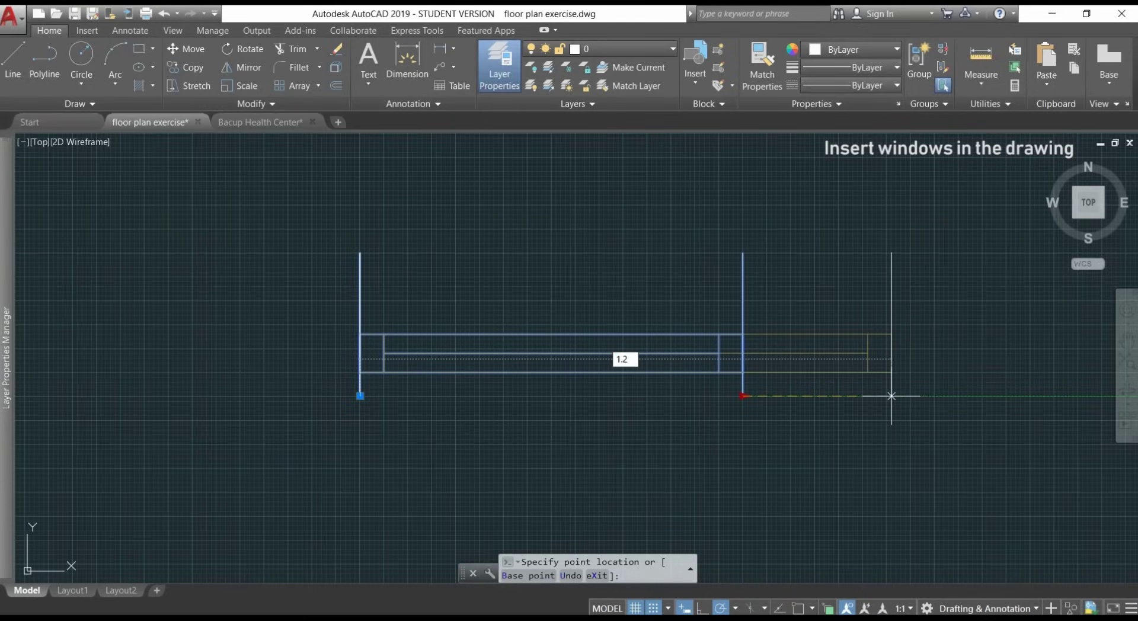
pyautogui.press('Return')
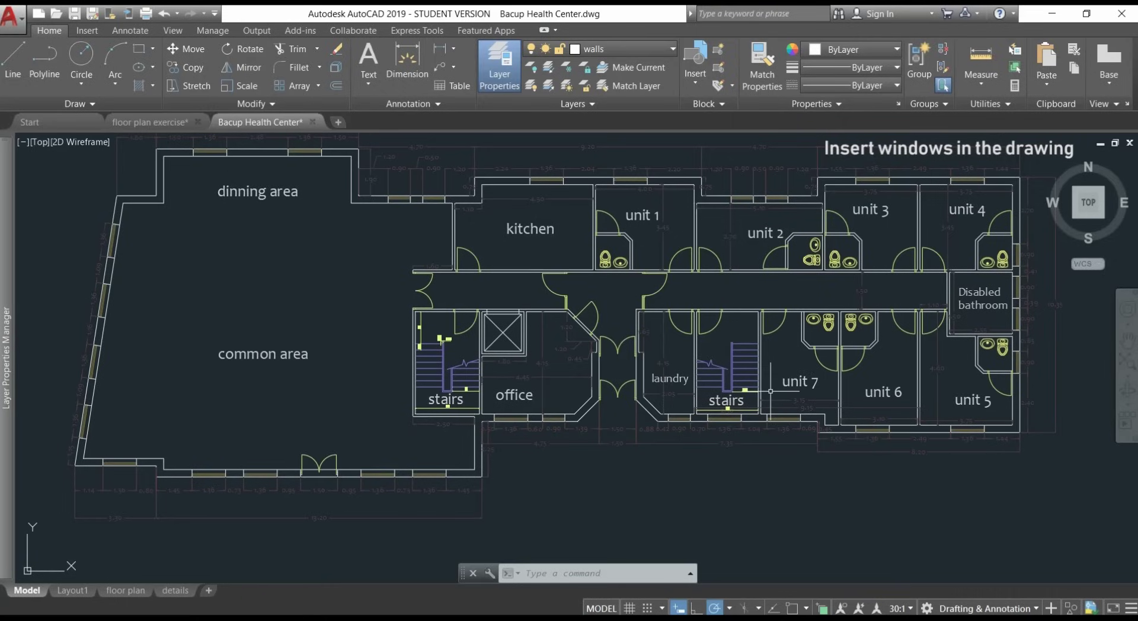
# Step: Move the UCS origin to the floor plan's upper-right outer wall corner and point its Y axis down along the right exterior wall
pyautogui.scroll(5, 717, 424)
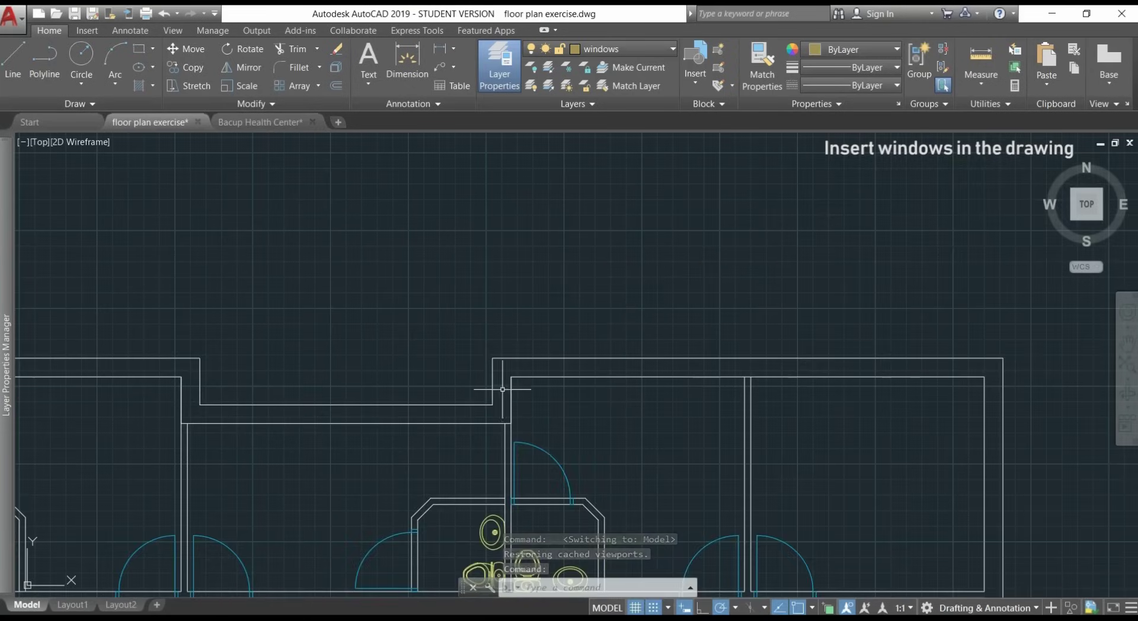
pyautogui.click(29, 585)
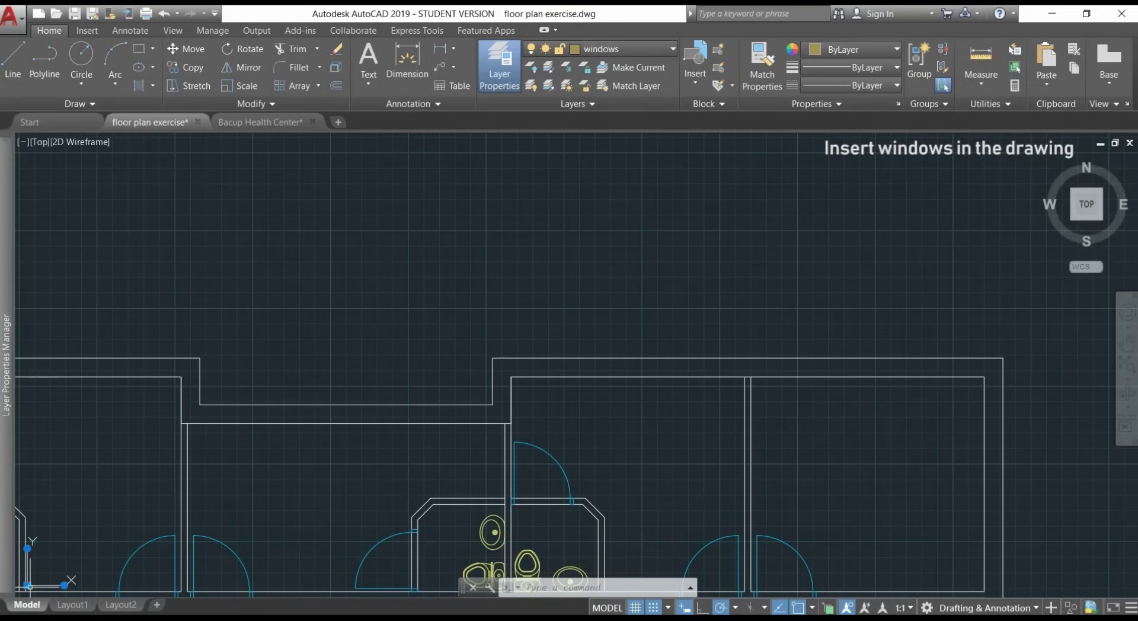
pyautogui.click(28, 586)
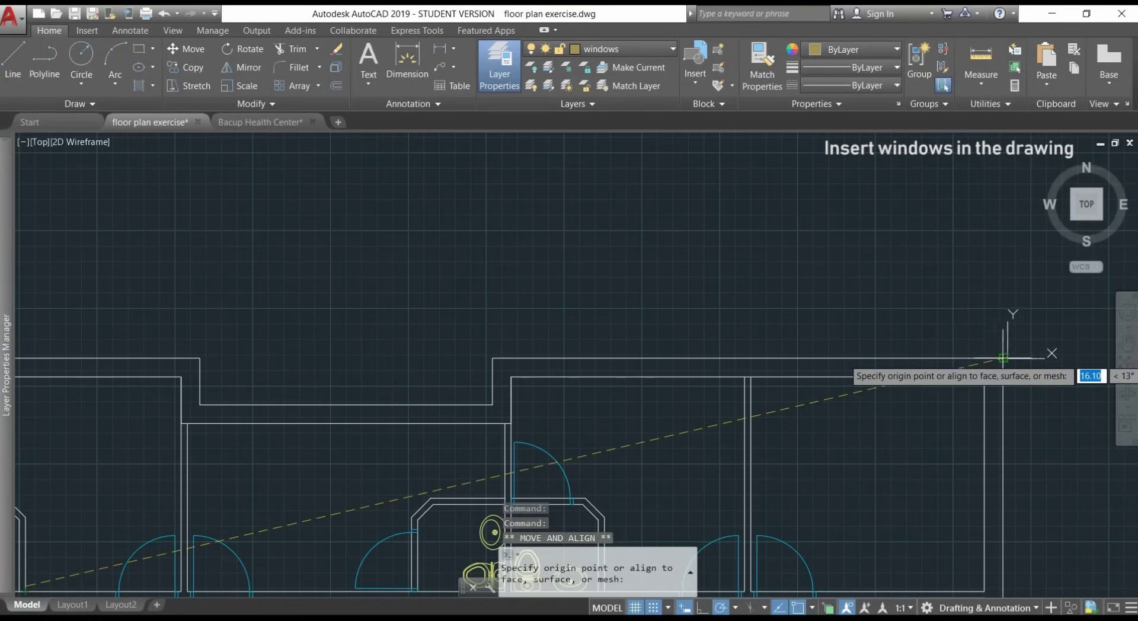
pyautogui.click(1002, 358)
pyautogui.click(1037, 356)
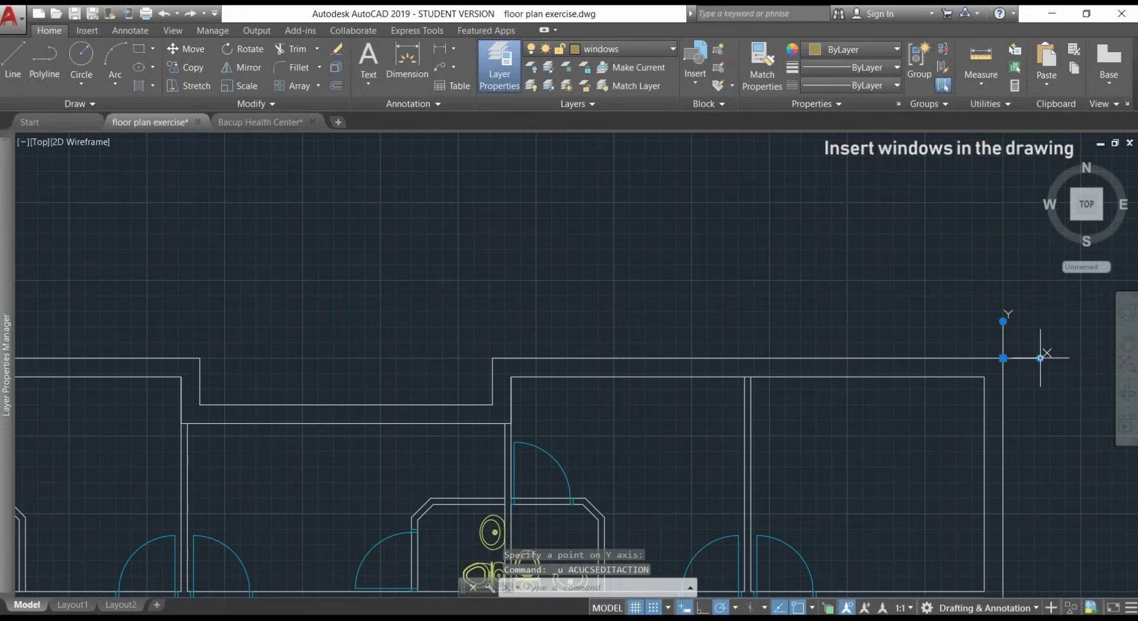
pyautogui.moveTo(1040, 358)
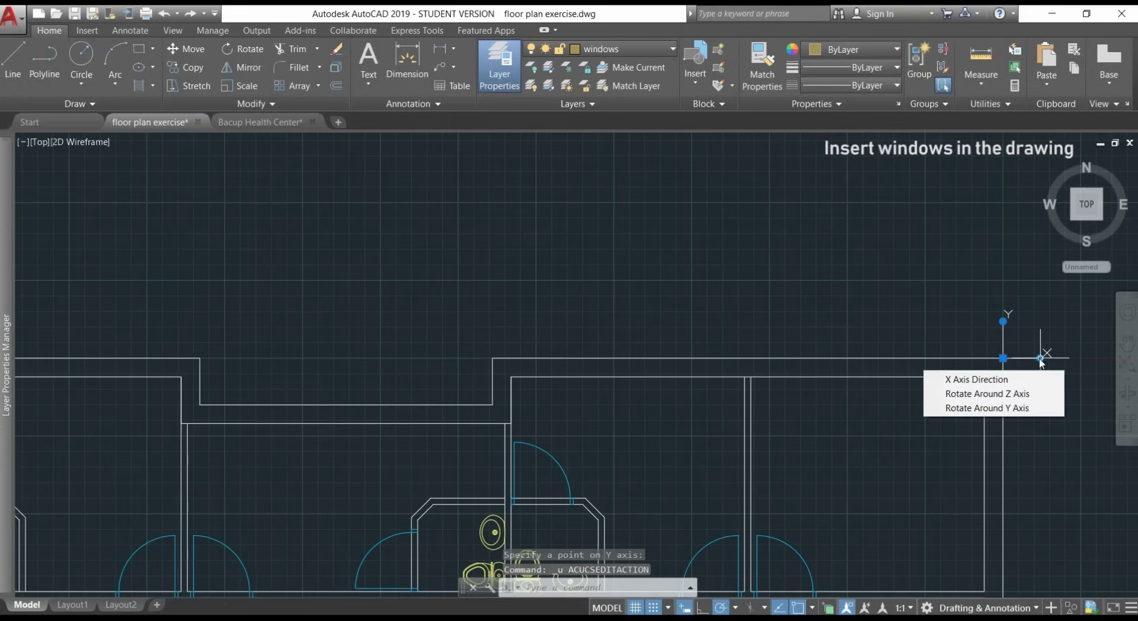
pyautogui.click(1003, 321)
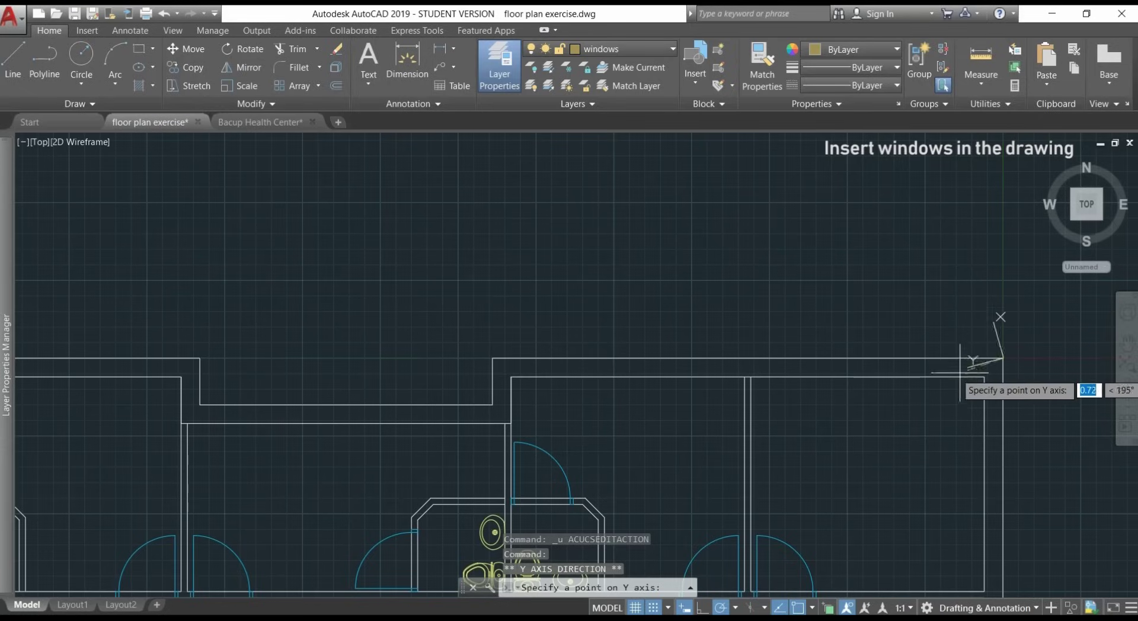
pyautogui.click(1003, 408)
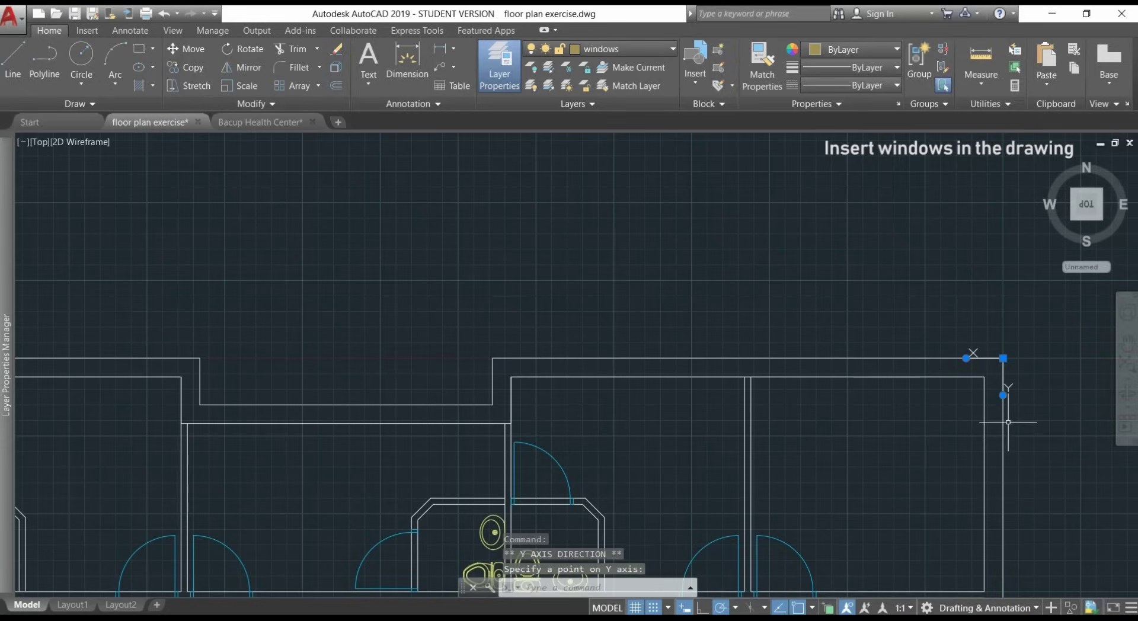
pyautogui.press('Escape')
# Step: Insert the windows block in the empty area above the floor plan's upper-right corner and select the inserted window
pyautogui.click(695, 83)
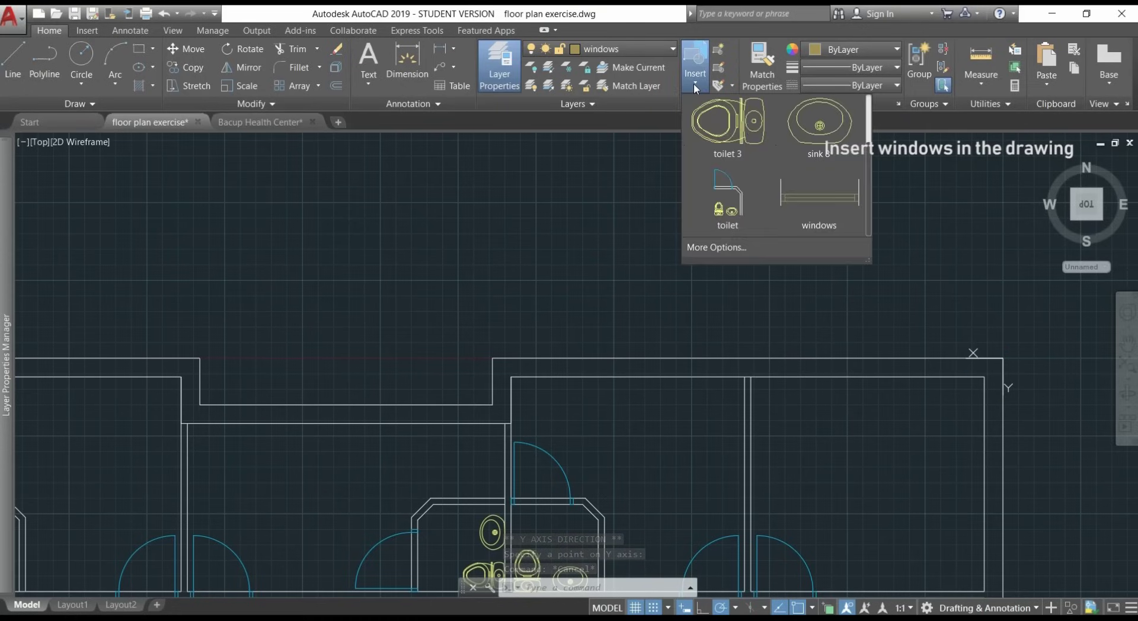
pyautogui.click(823, 186)
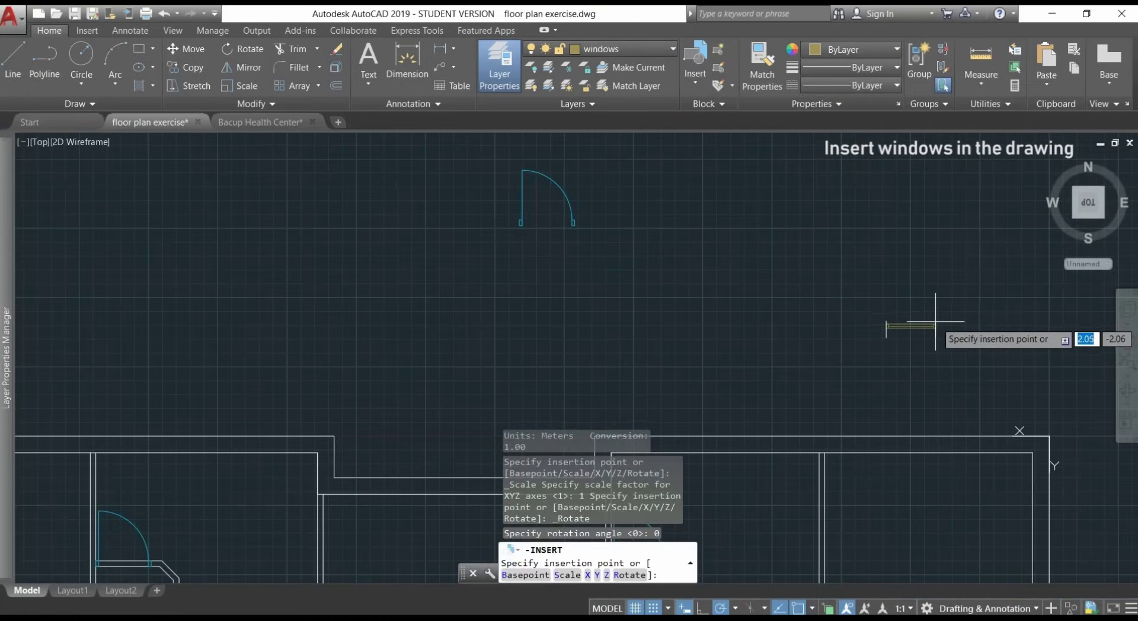
pyautogui.scroll(4, 935, 322)
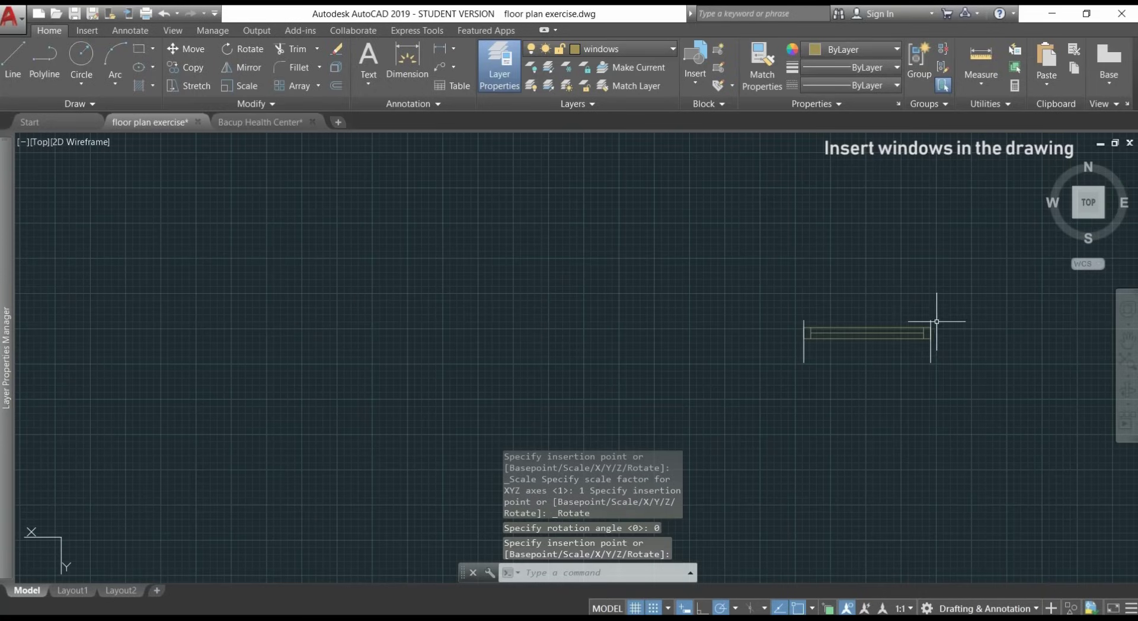
pyautogui.click(919, 326)
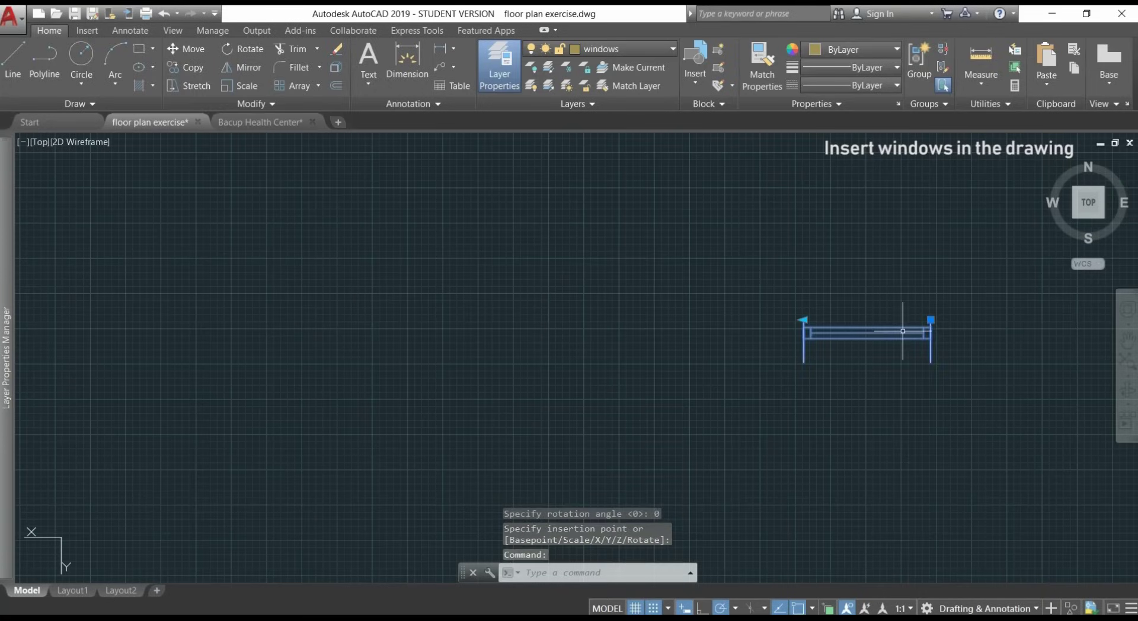
# Step: Set the width of the free-standing window block above the floor plan to 1.36
pyautogui.click(803, 320)
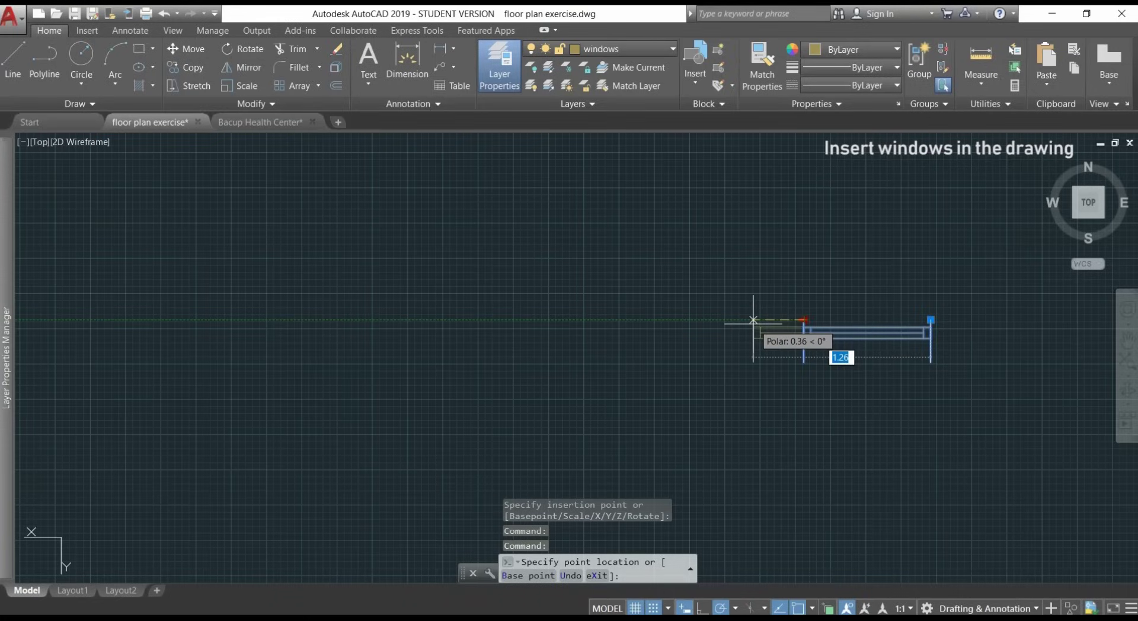
pyautogui.write('1.')
pyautogui.press('Return')
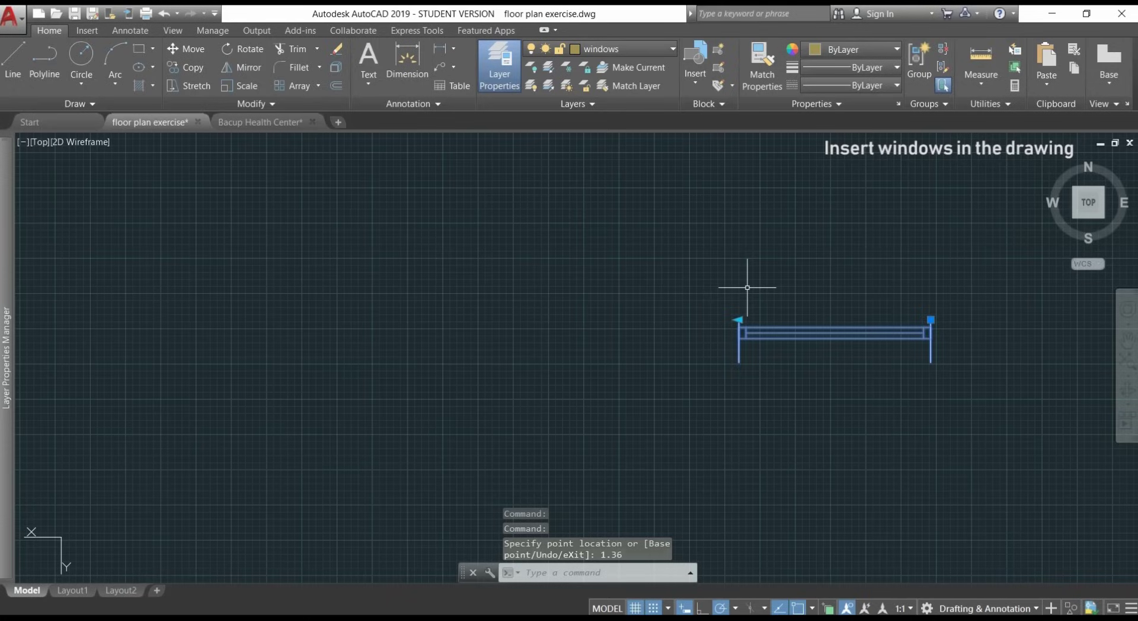
pyautogui.press('Escape')
# Step: Copy the 1.36 window from its upper-right corner into the upper exterior wall, 1.44 from the wall's outer right corner
pyautogui.write('CO')
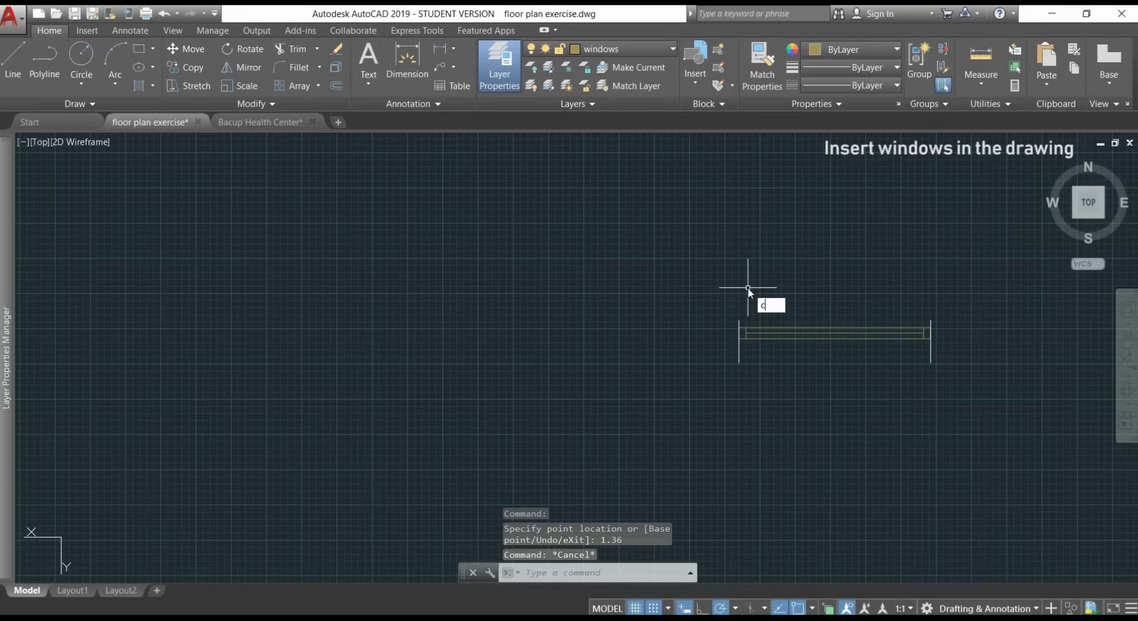
pyautogui.press('Return')
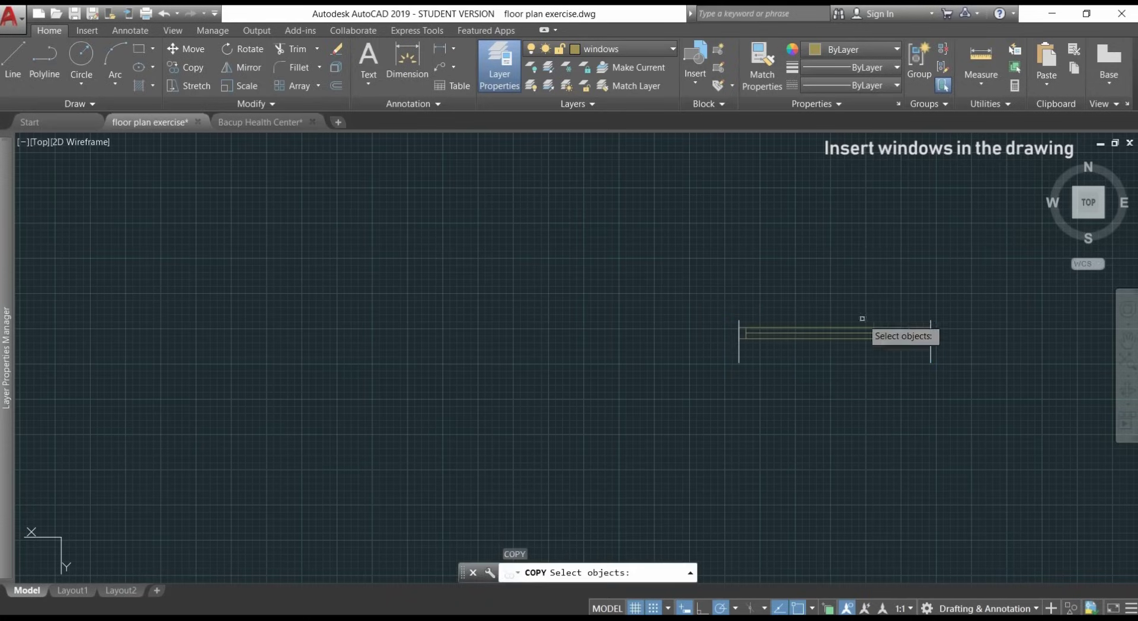
pyautogui.click(883, 325)
pyautogui.press('Return')
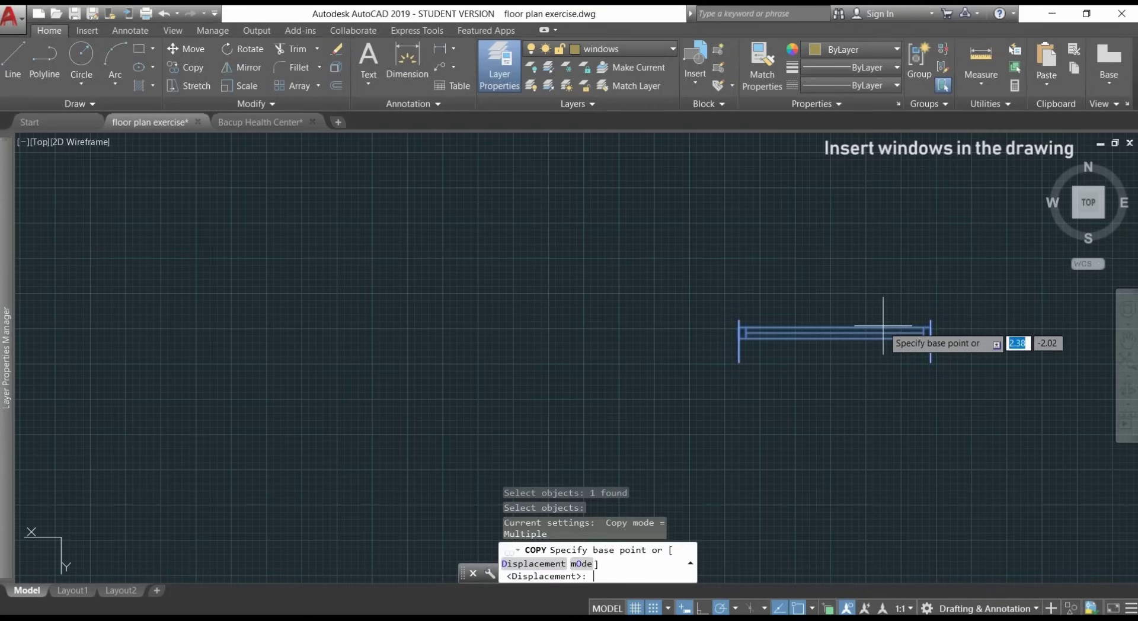
pyautogui.click(931, 320)
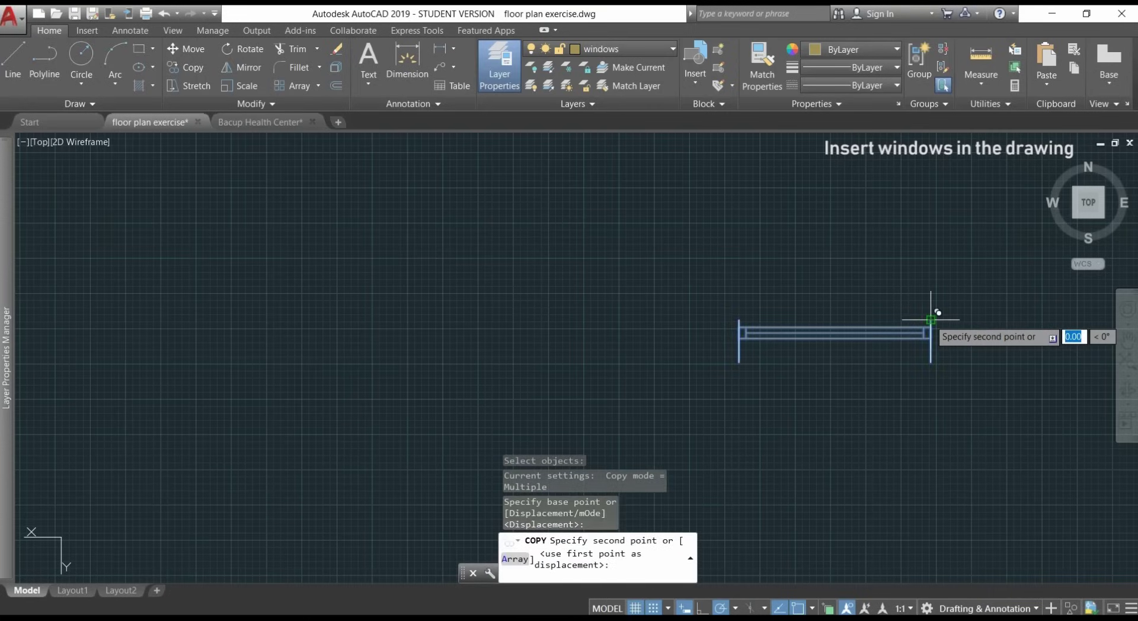
pyautogui.scroll(-4, 931, 323)
pyautogui.moveTo(954, 379); pyautogui.dragTo(830, 289, button='middle')
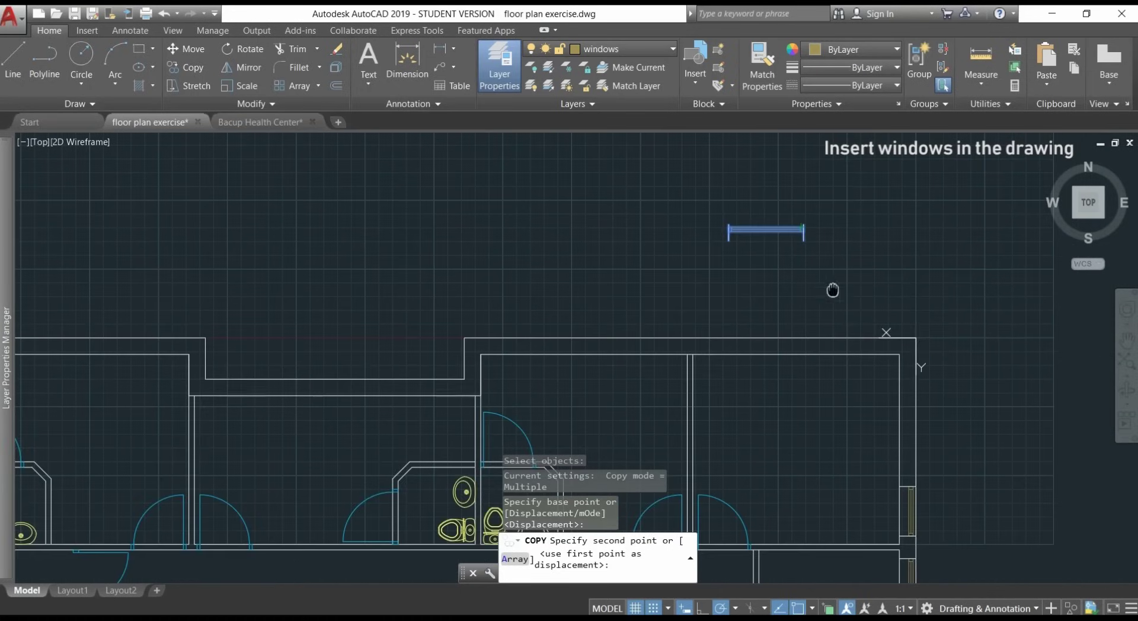
pyautogui.scroll(4, 913, 337)
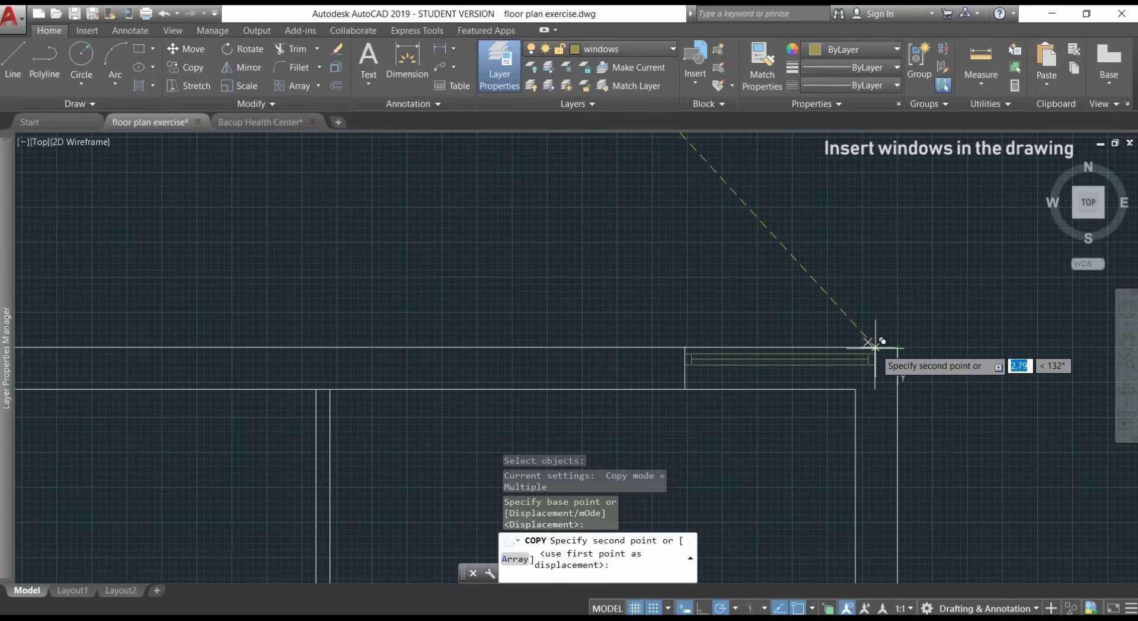
pyautogui.write('1.44')
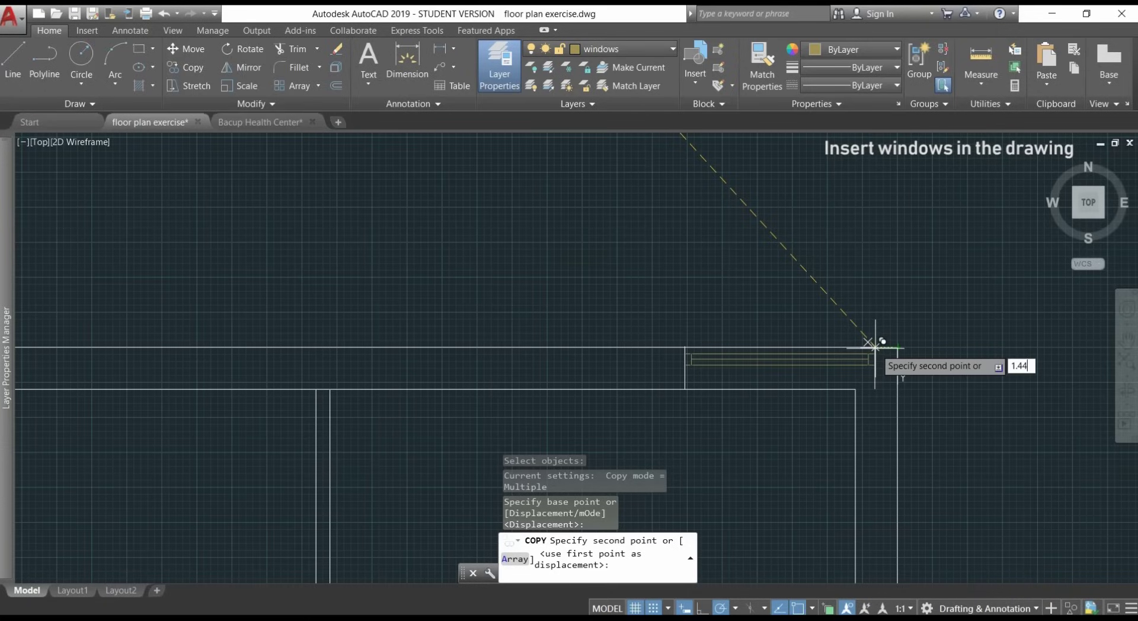
pyautogui.press('Return')
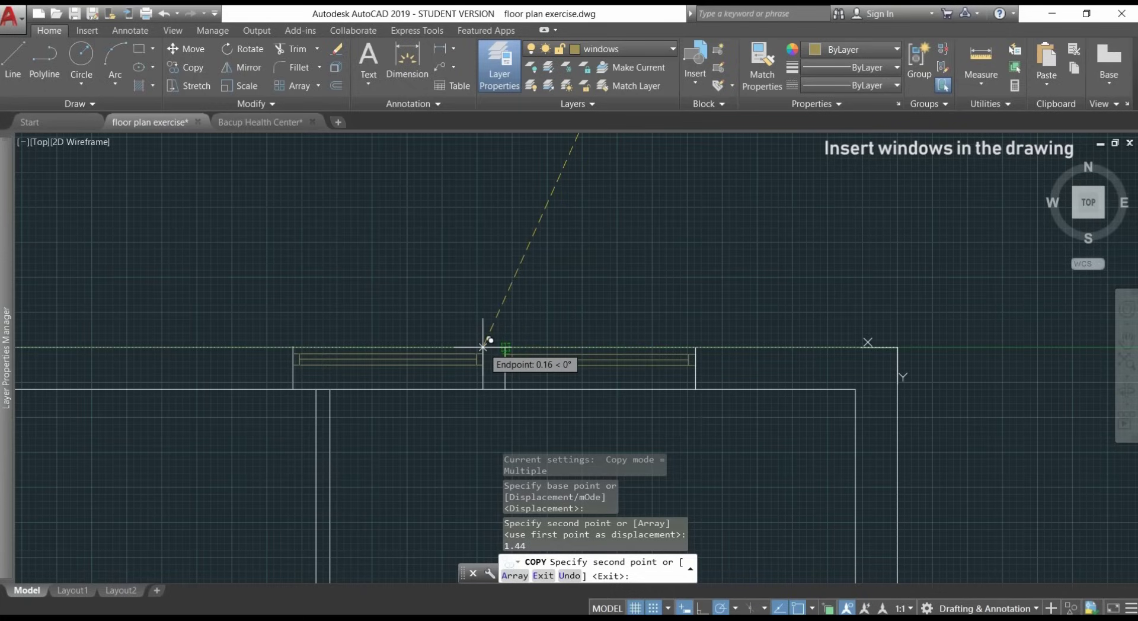
# Step: Place another copy of the window in the same wall, 2.49 from the left end of the first copy
pyautogui.write('2')
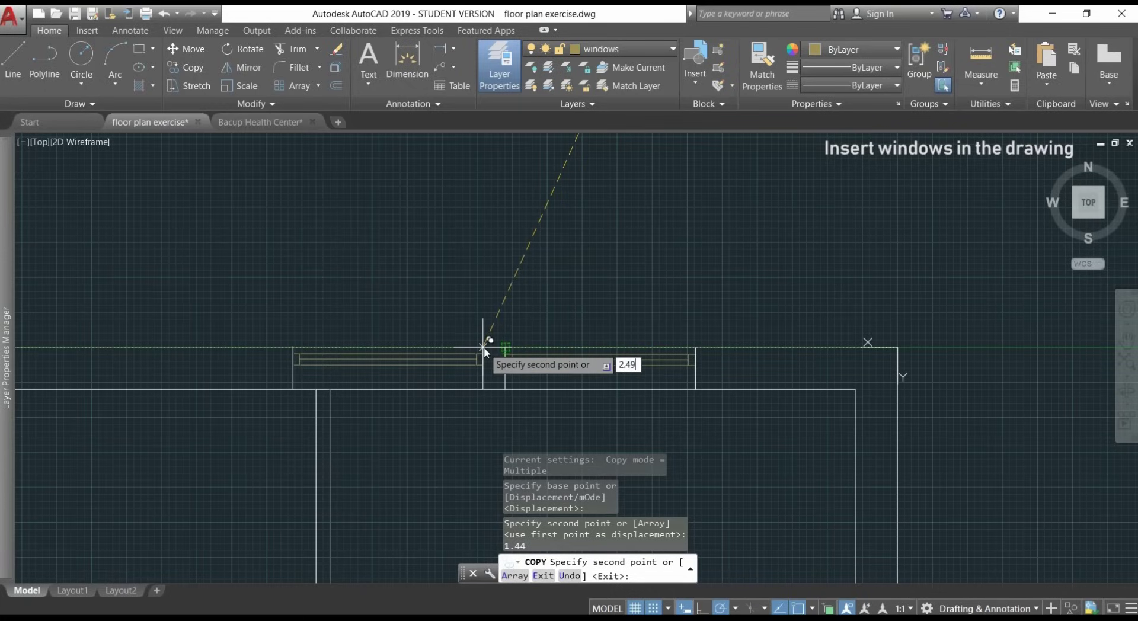
pyautogui.write('.49')
pyautogui.press('Return')
# Step: Place a window copy in the next projecting section of the upper wall, 2.20 from its outer right corner
pyautogui.scroll(-6, 611, 328)
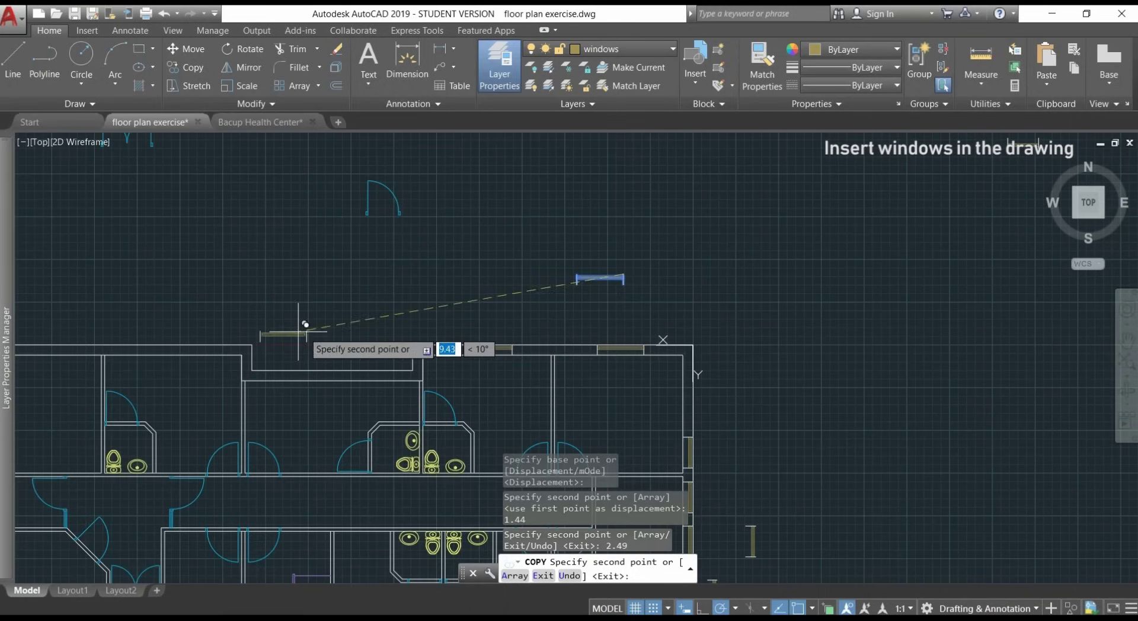
pyautogui.moveTo(300, 323)
pyautogui.mouseDown(button='middle')
pyautogui.moveTo(602, 323)
pyautogui.moveTo(675, 307)
pyautogui.mouseUp(button='middle')
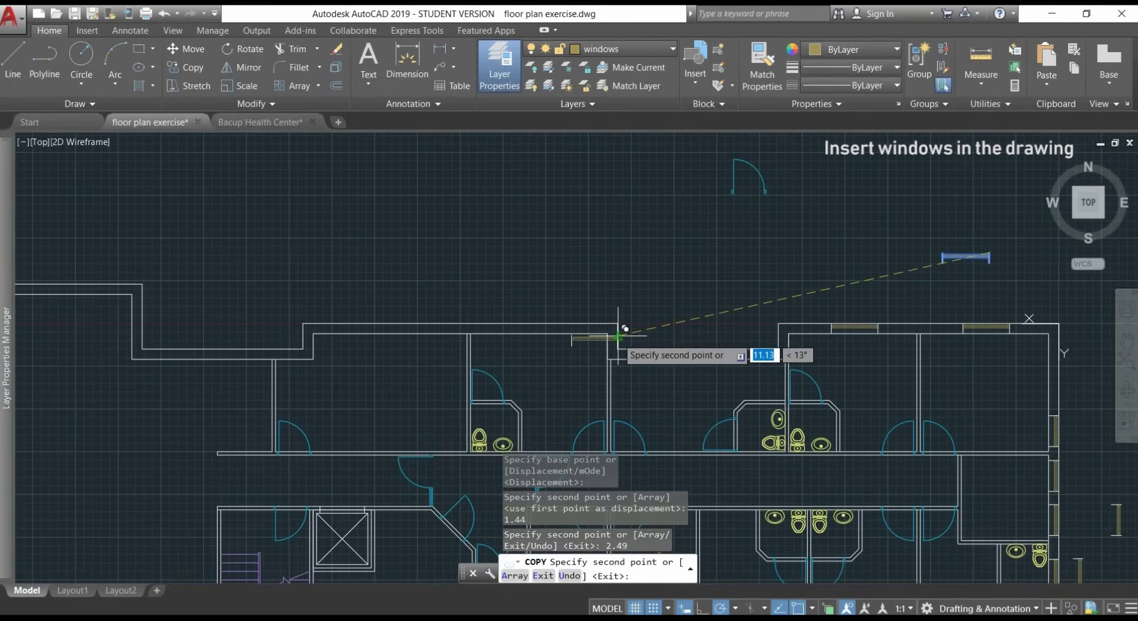
pyautogui.scroll(5, 616, 344)
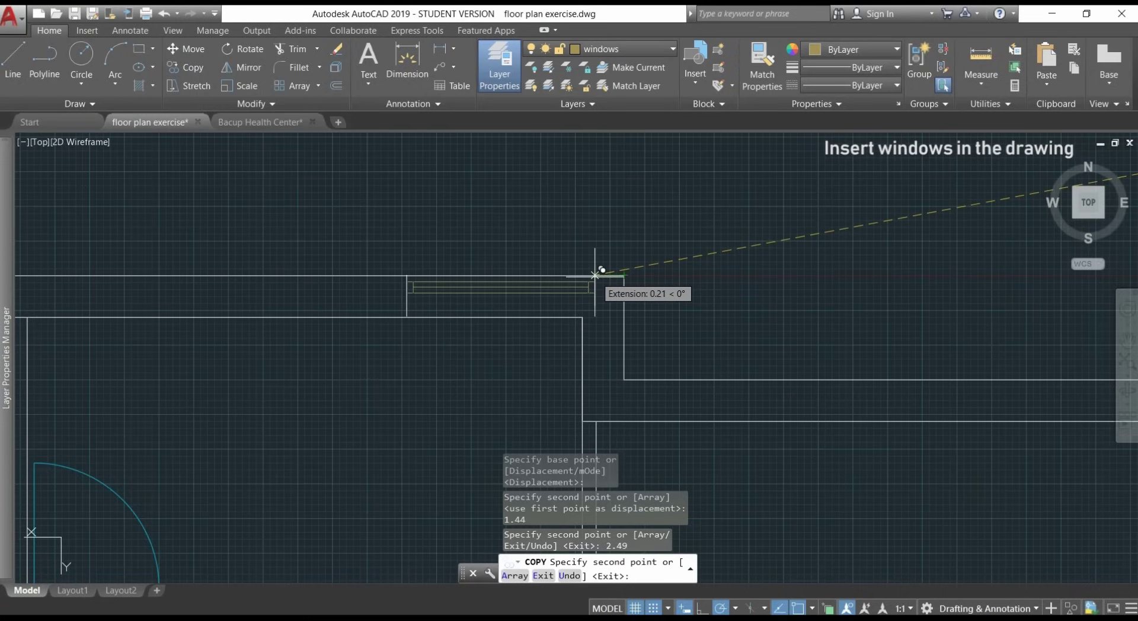
pyautogui.write('2.20')
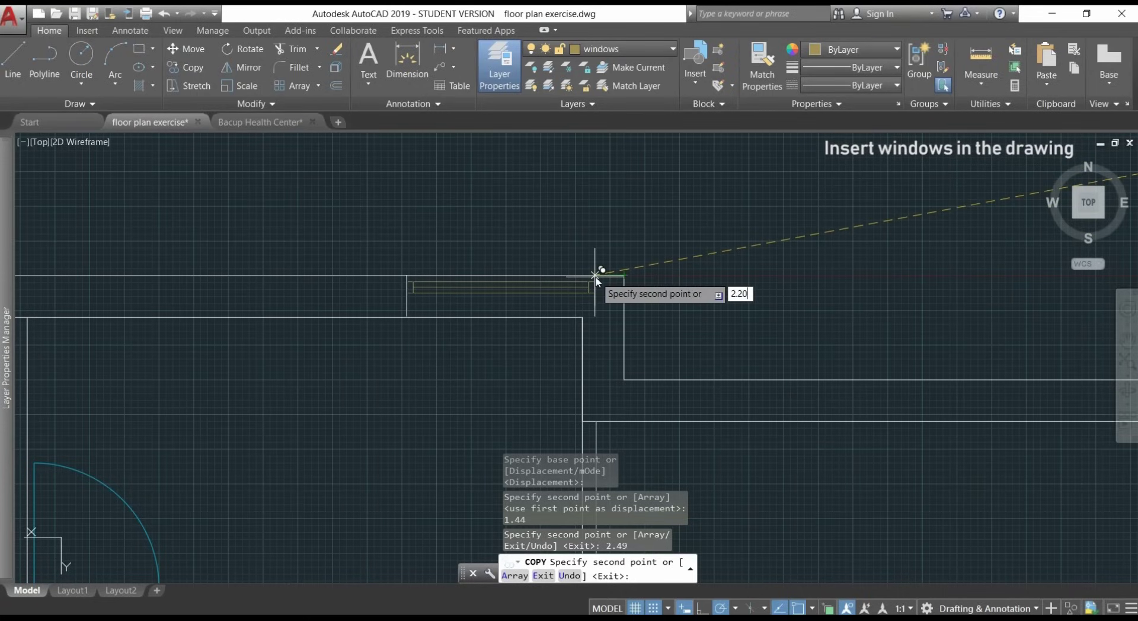
pyautogui.press('Return')
# Step: Place one more window copy in that projecting section, 2.04 from the left end of the window just placed
pyautogui.scroll(-4, 597, 274)
pyautogui.moveTo(392, 266); pyautogui.dragTo(689, 283, button='middle')
pyautogui.scroll(2, 689, 282)
pyautogui.scroll(2, 690, 283)
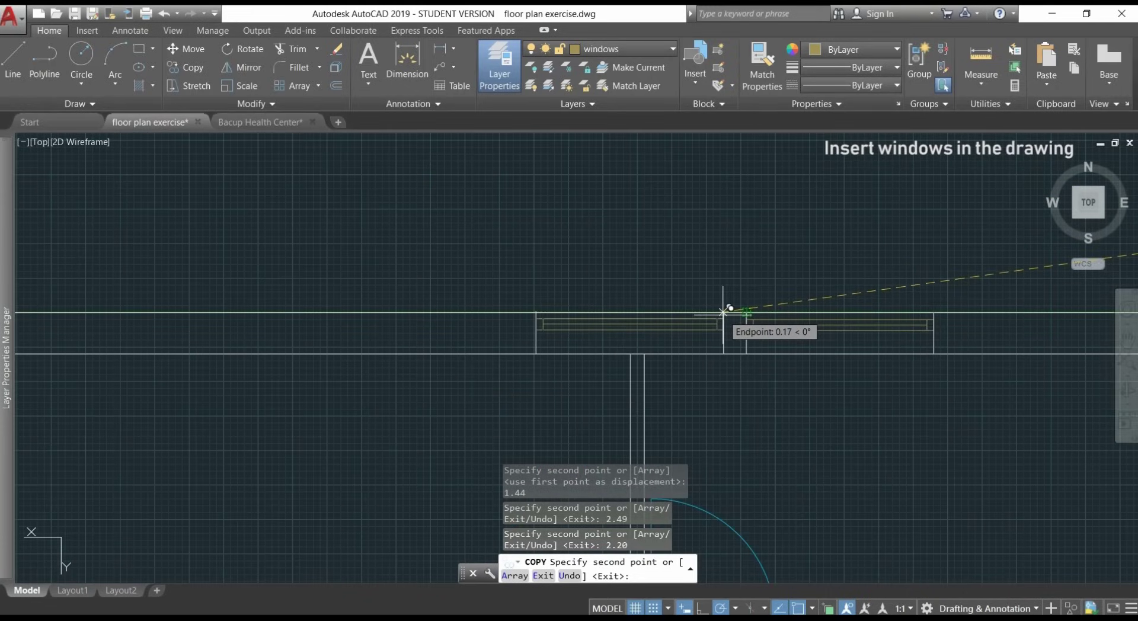
pyautogui.write('2.04')
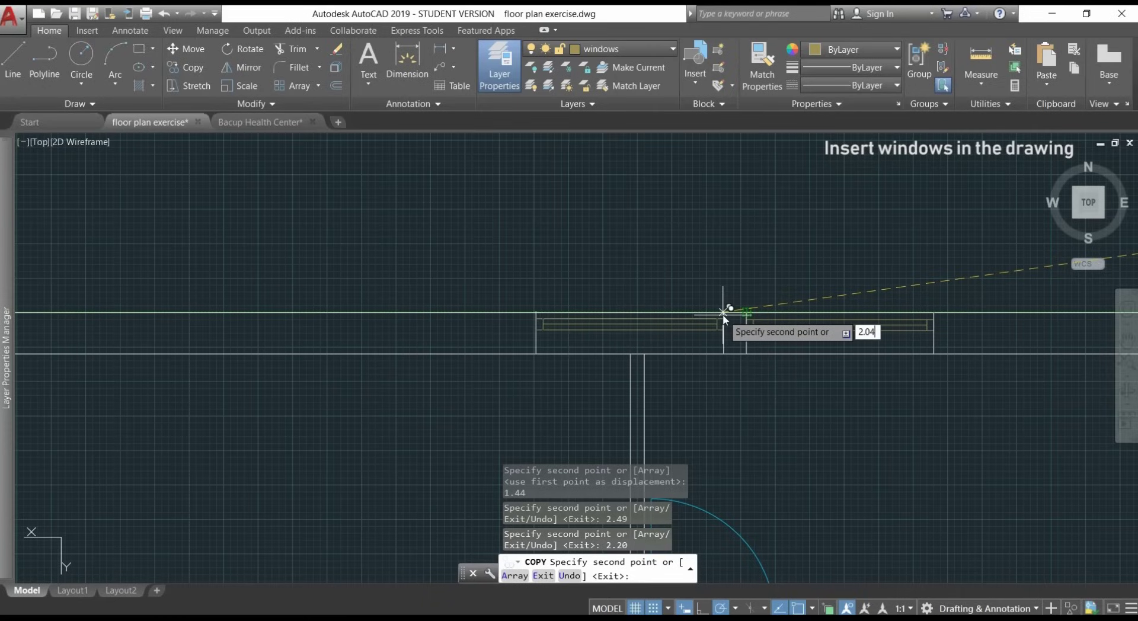
pyautogui.press('Return')
pyautogui.scroll(-3, 721, 311)
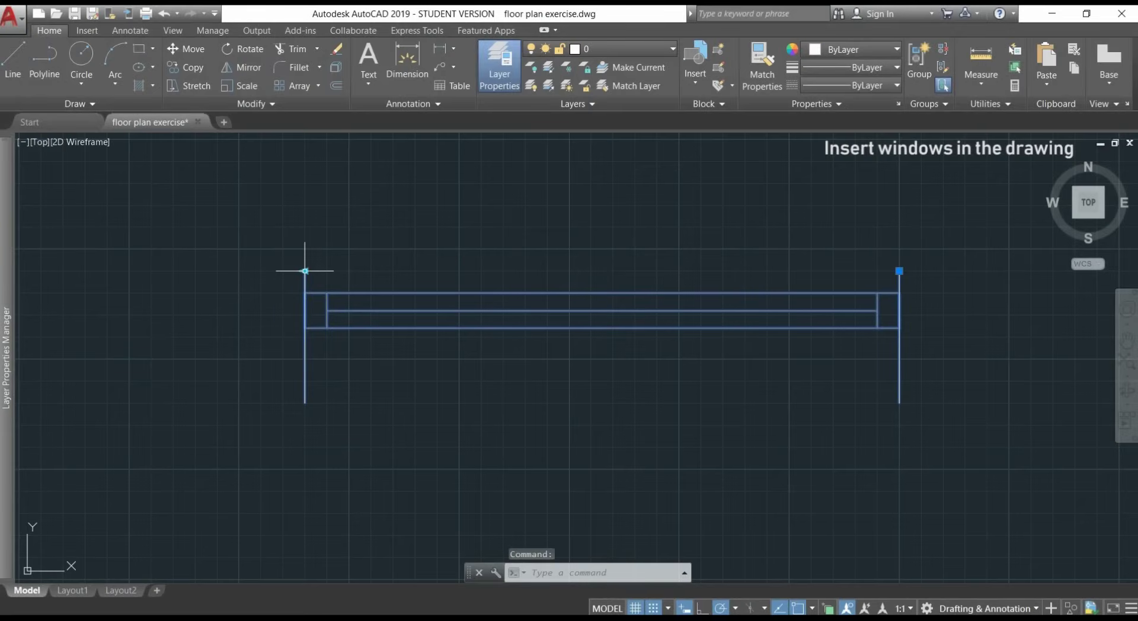
# Step: Set the width of the horizontal window block to 0.9 and deselect it
pyautogui.click(305, 271)
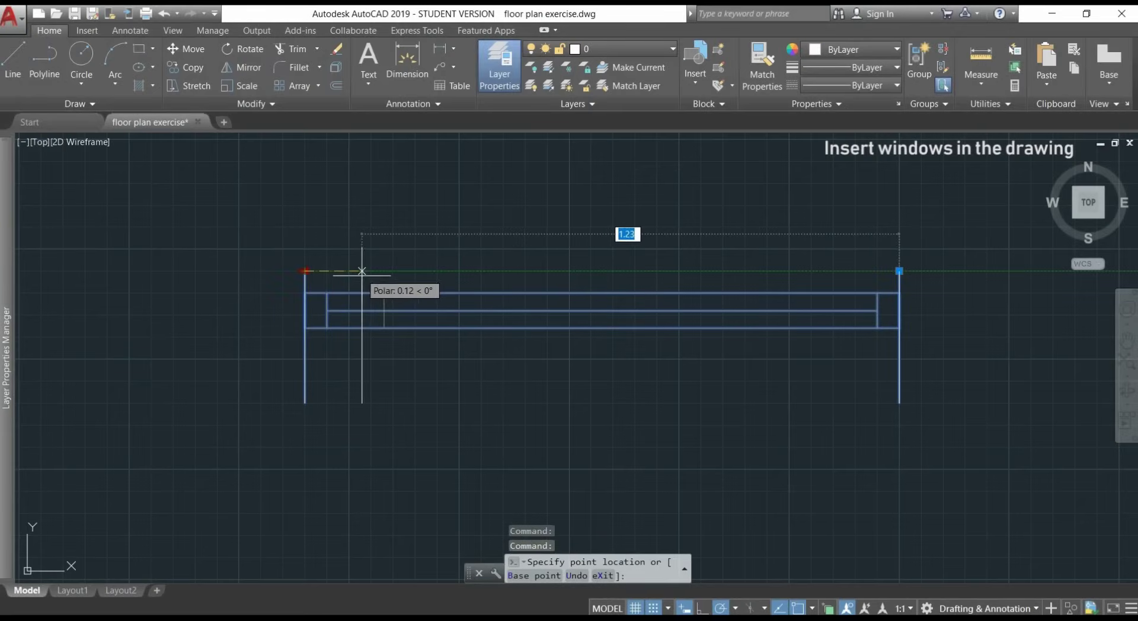
pyautogui.write('0.9')
pyautogui.press('Return')
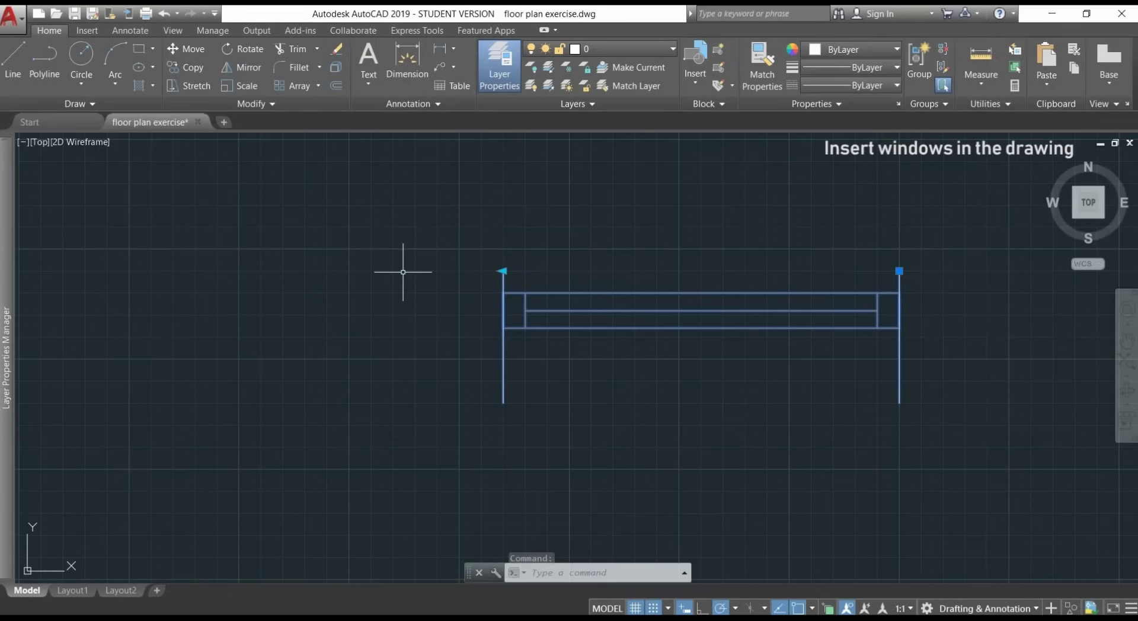
pyautogui.press('Escape')
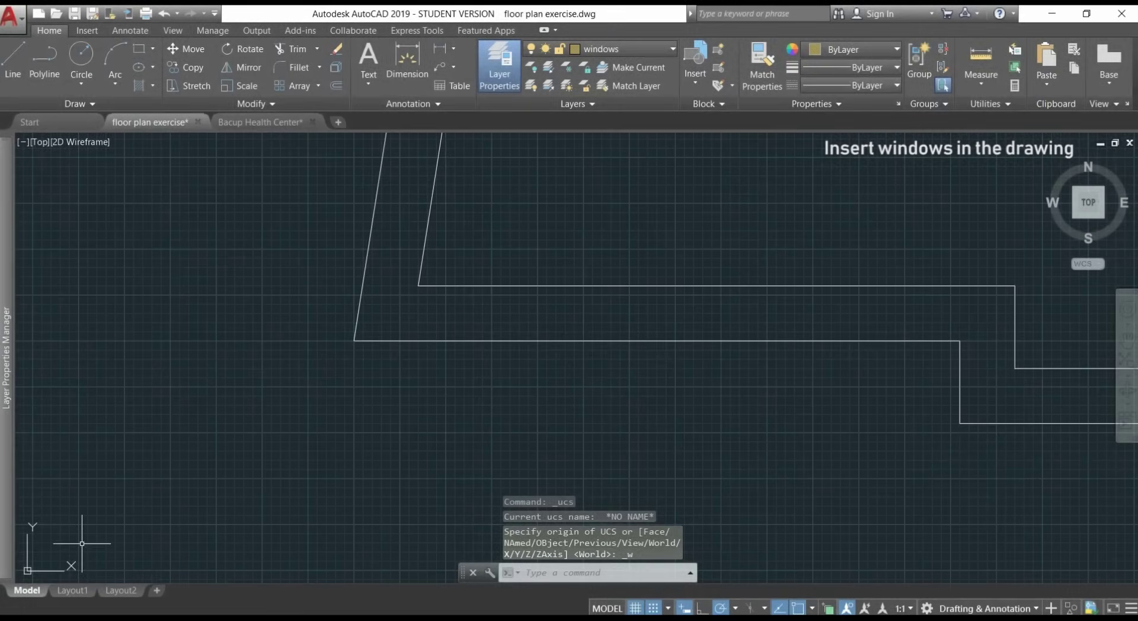
# Step: Move the UCS origin to the outer corner at the lower end of the slanted wall
pyautogui.click(29, 557)
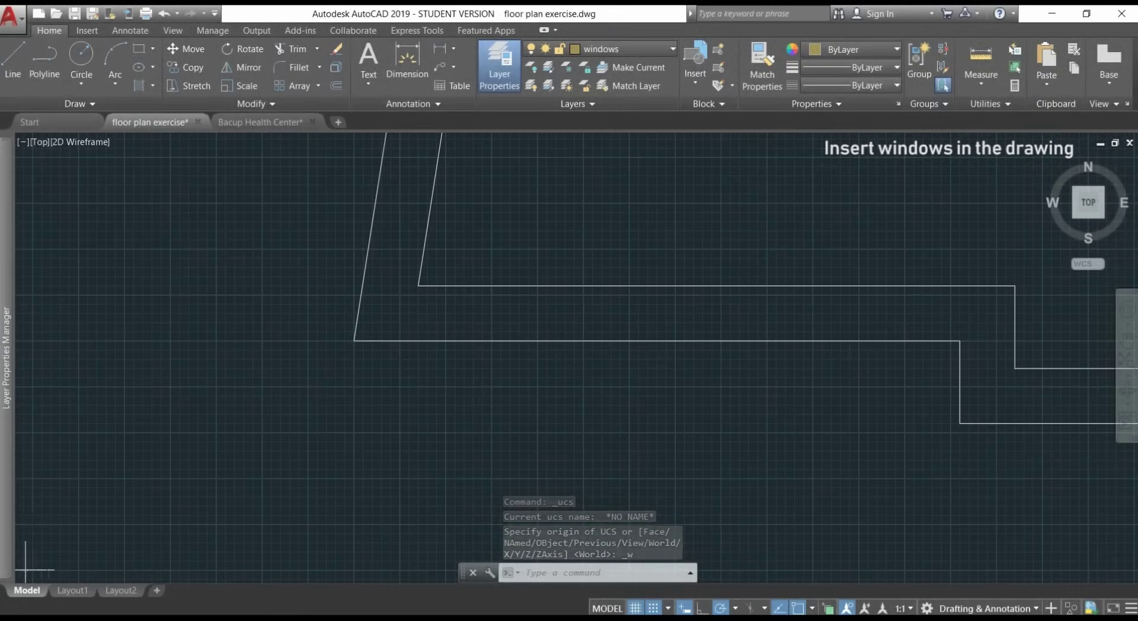
pyautogui.click(29, 571)
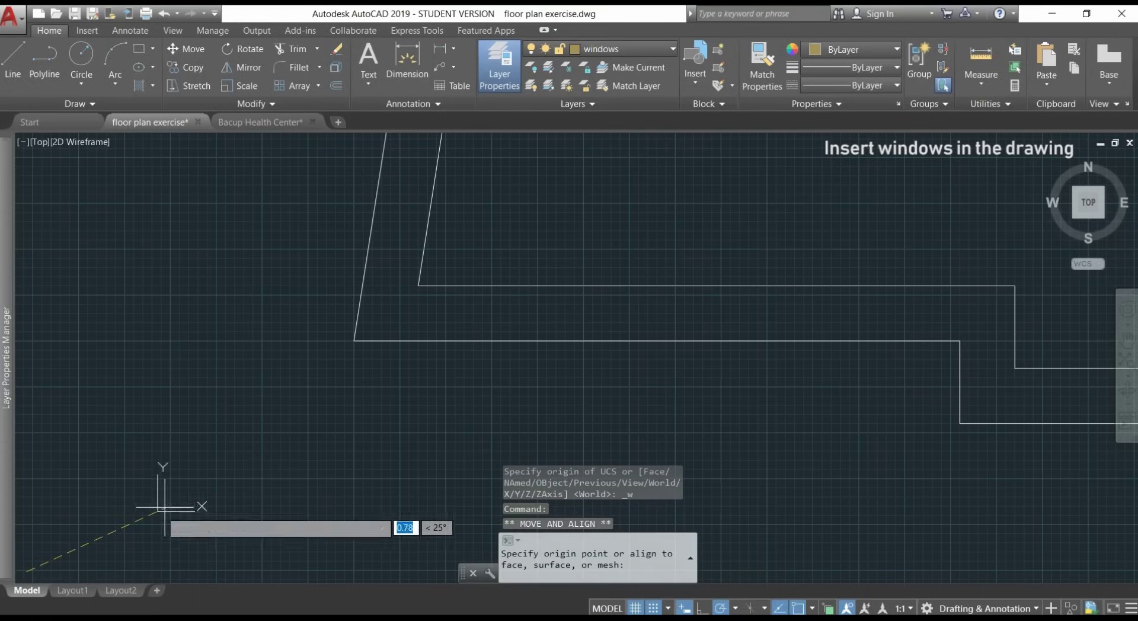
pyautogui.click(354, 341)
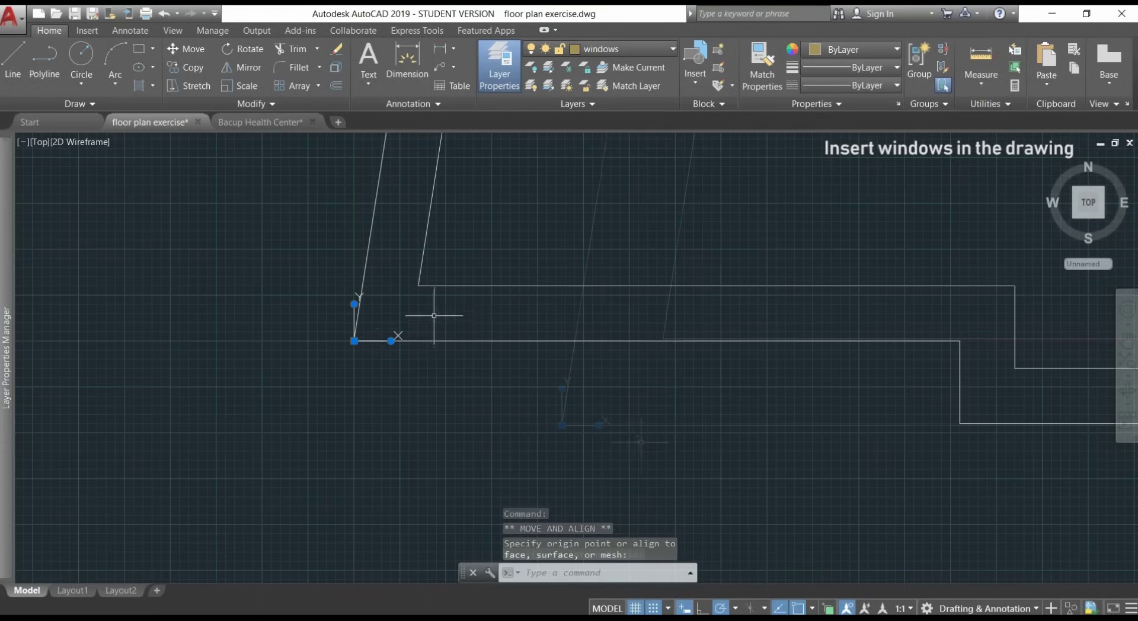
# Step: Align the UCS X axis with the slanted wall by pointing it at the wall's upper outer corner
pyautogui.moveTo(640, 443); pyautogui.dragTo(602, 414, button='middle')
pyautogui.moveTo(602, 414); pyautogui.dragTo(589, 397, button='middle')
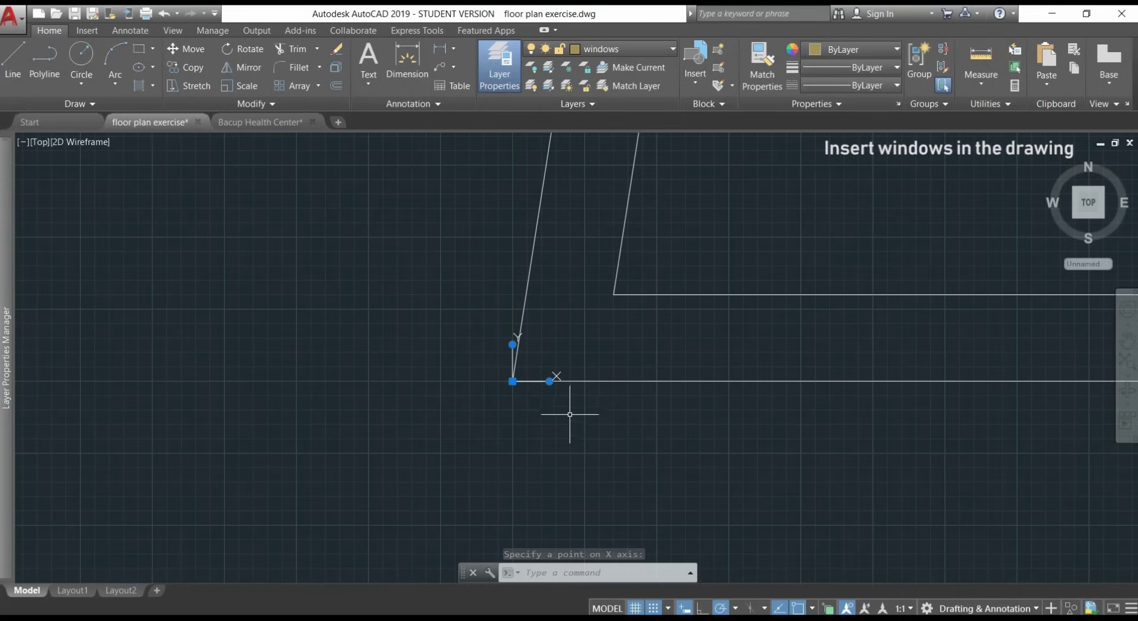
pyautogui.click(549, 381)
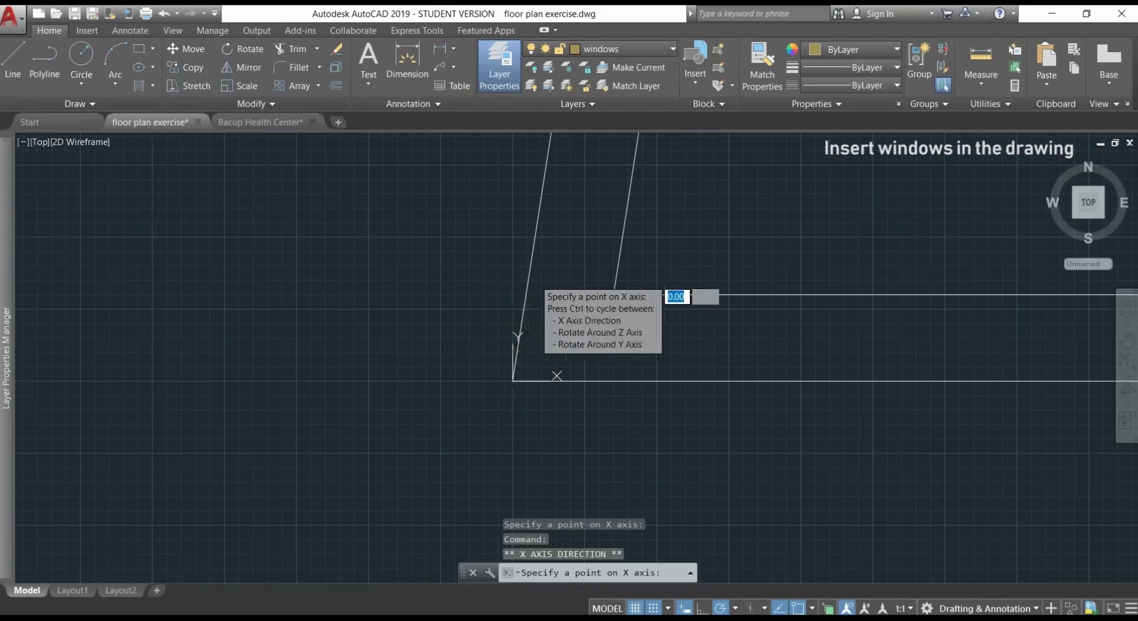
pyautogui.scroll(-3, 536, 280)
pyautogui.moveTo(547, 245); pyautogui.dragTo(510, 437, button='middle')
pyautogui.scroll(-1, 510, 437)
pyautogui.scroll(-3, 511, 462)
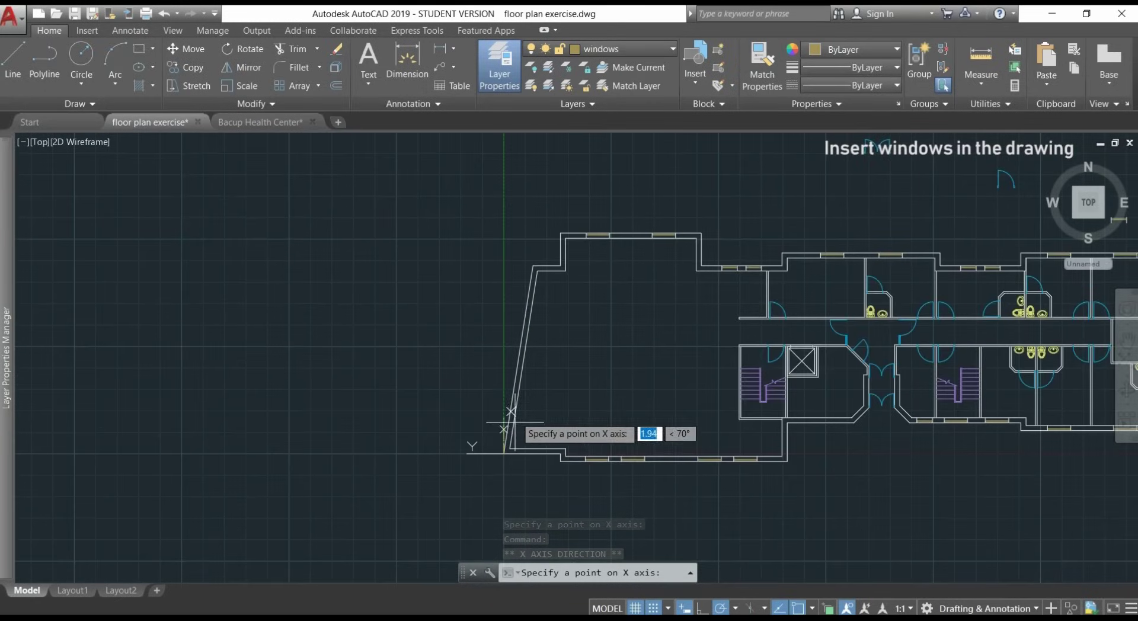
pyautogui.click(532, 265)
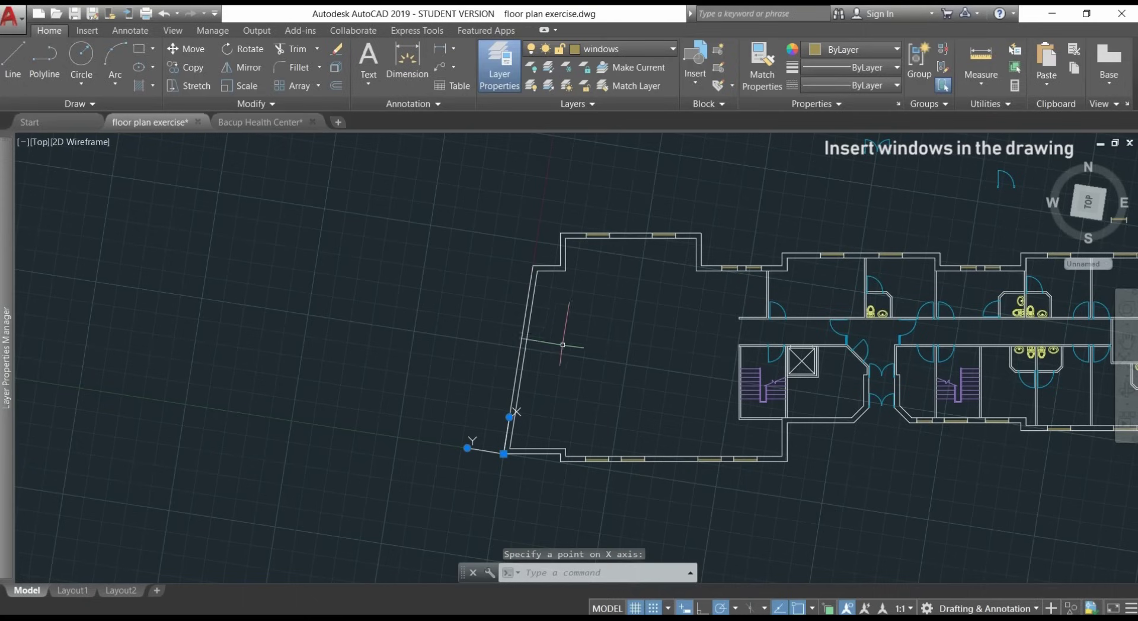
# Step: Reverse the UCS X axis so it points down along the extension of the slanted wall
pyautogui.moveTo(556, 428); pyautogui.dragTo(571, 379, button='middle')
pyautogui.scroll(8, 540, 394)
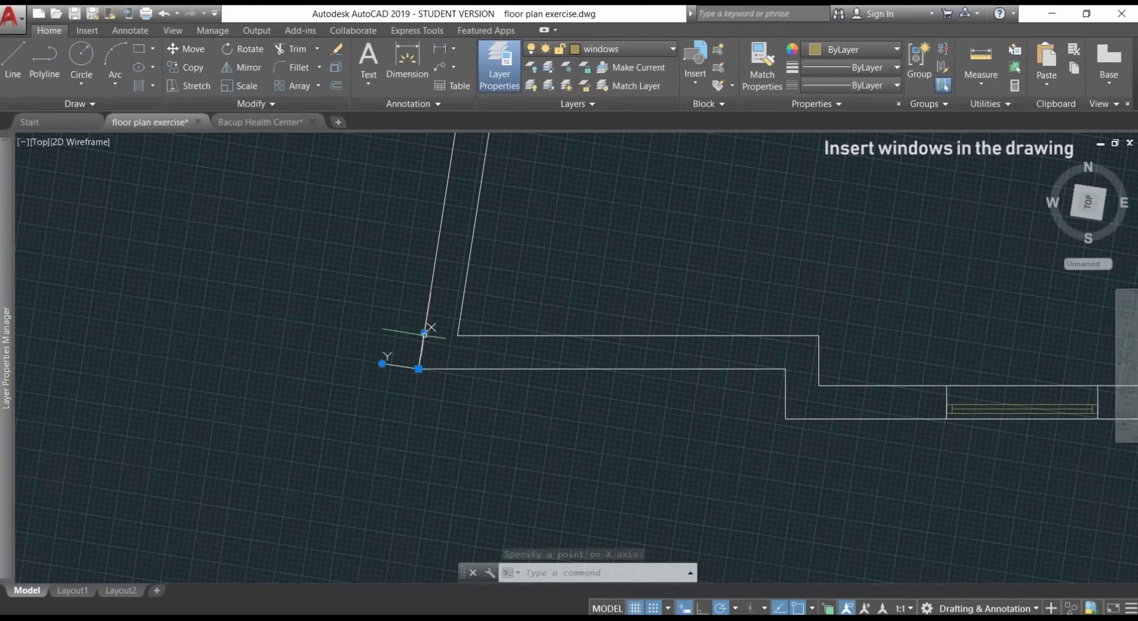
pyautogui.click(424, 332)
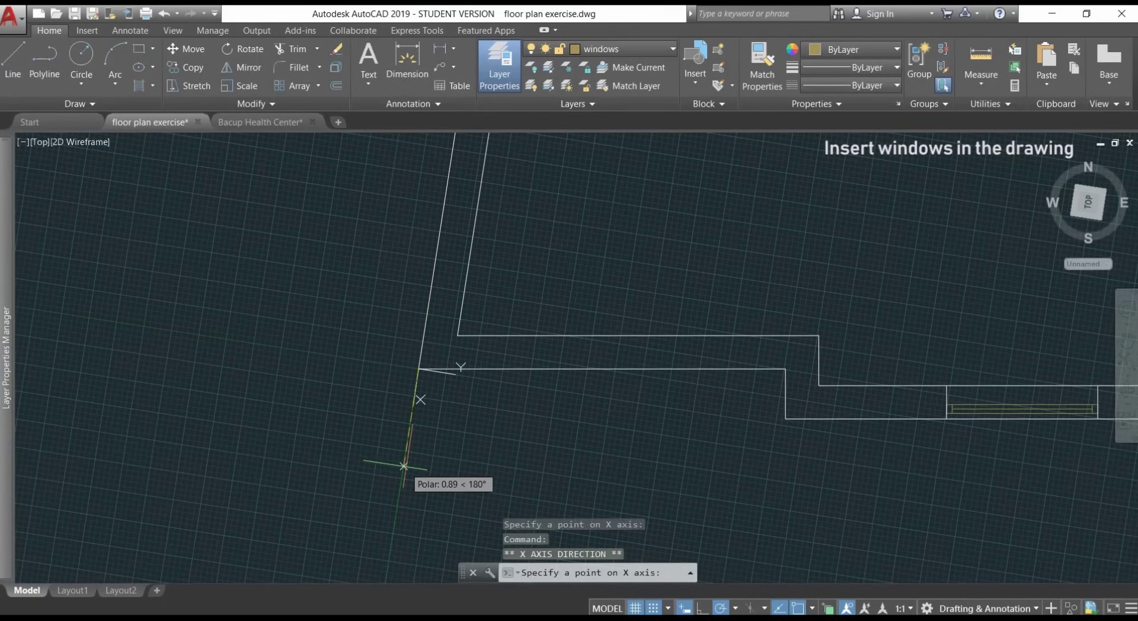
pyautogui.click(406, 468)
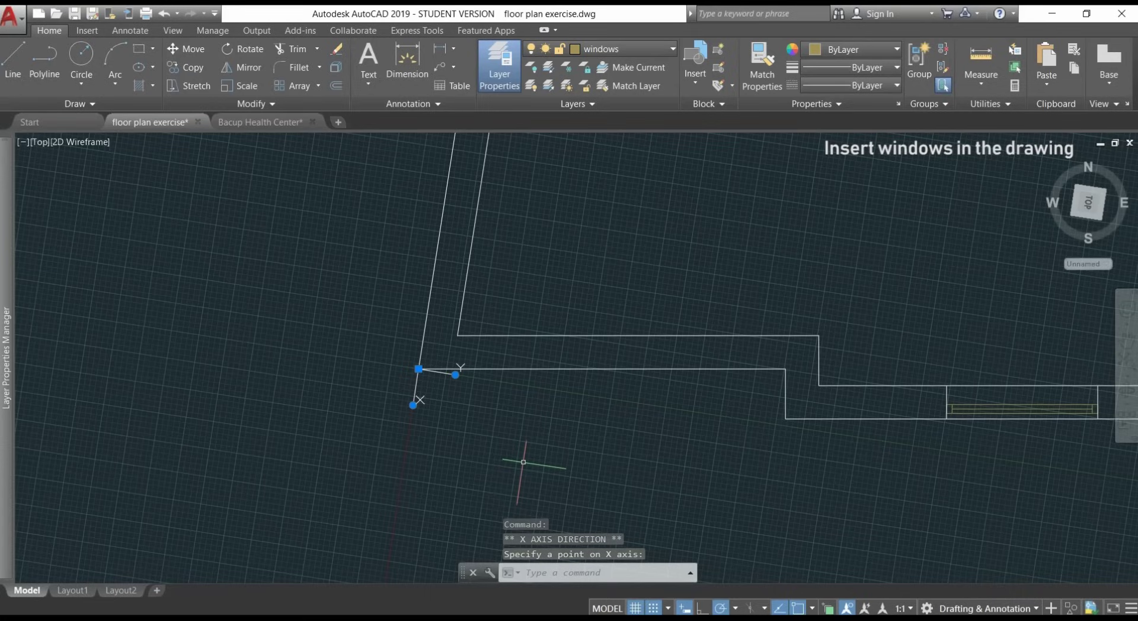
# Step: Insert the "windows" block in the empty space outside the slanted wall, aligned with the rotated UCS
pyautogui.click(698, 64)
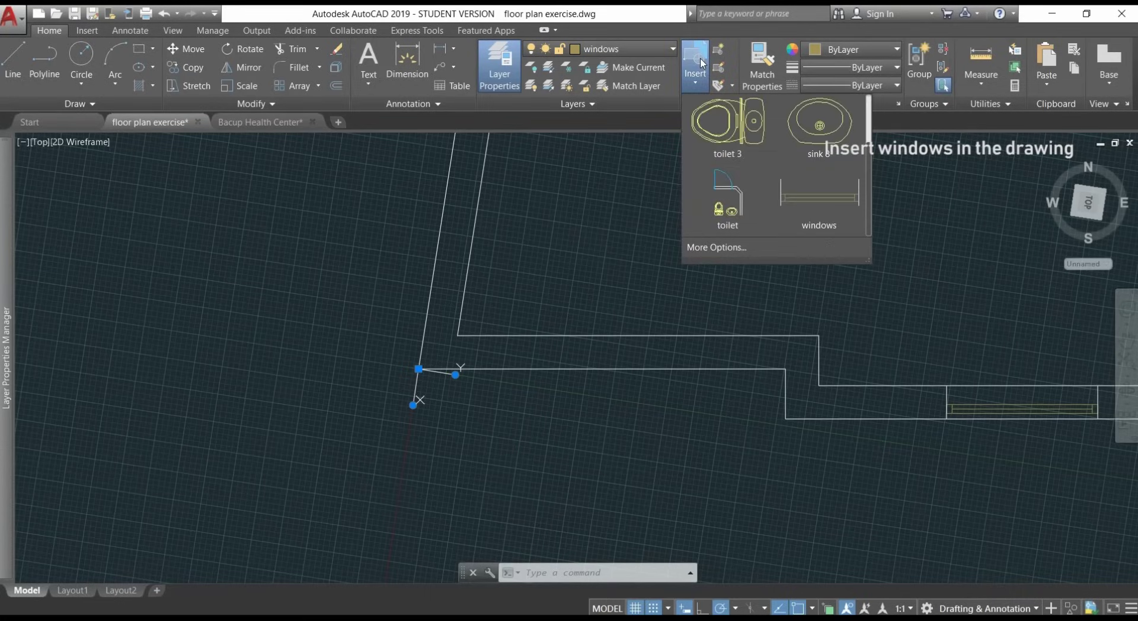
pyautogui.click(803, 199)
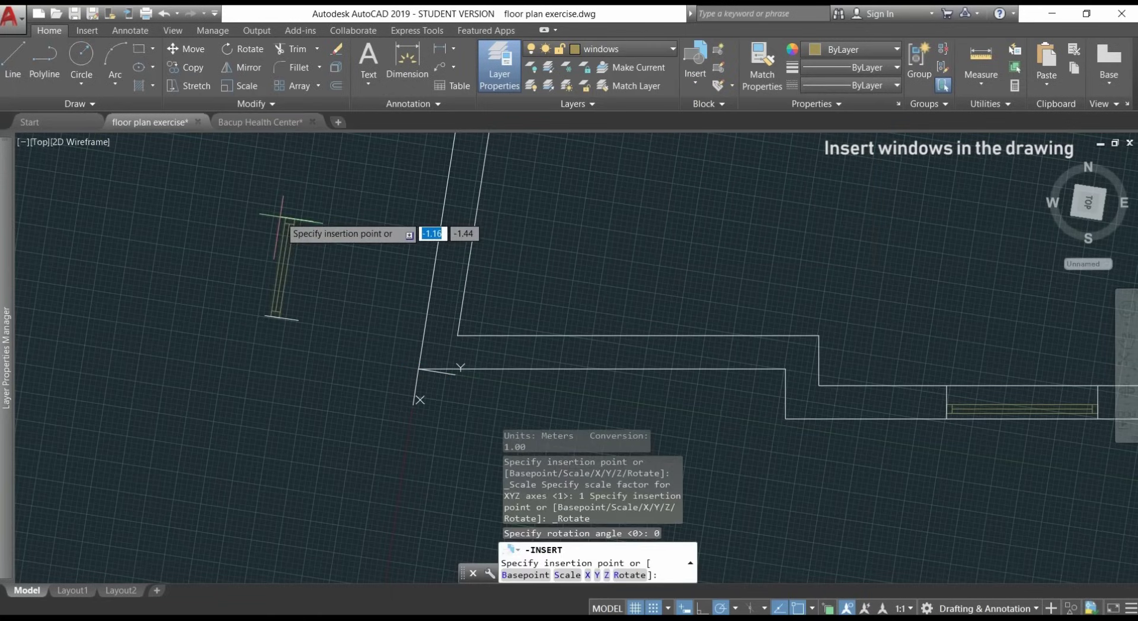
pyautogui.click(261, 213)
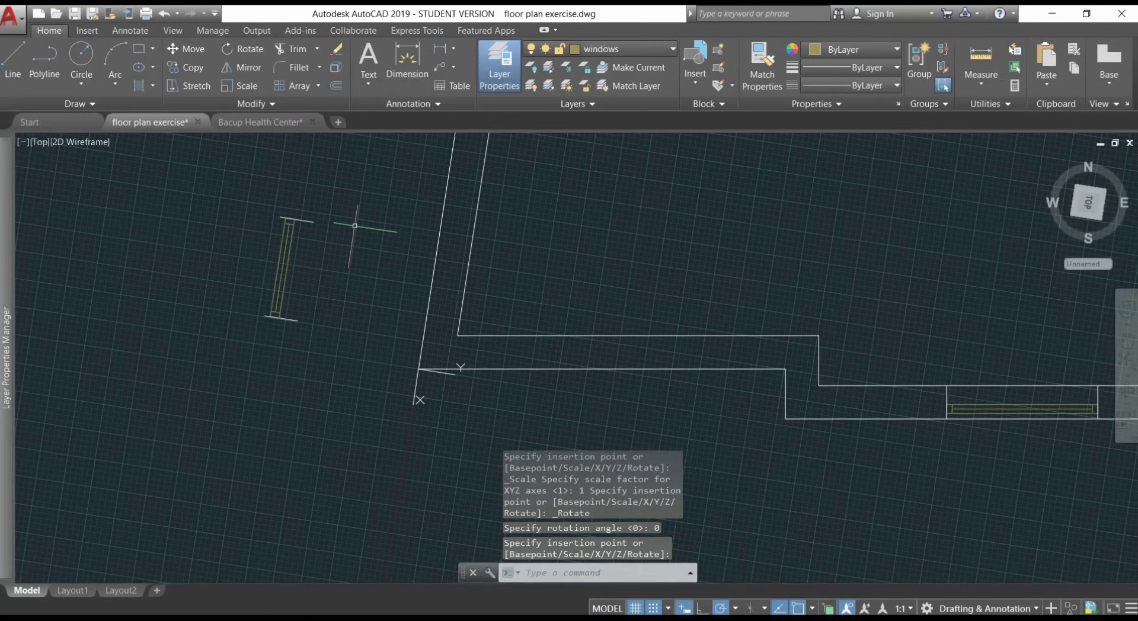
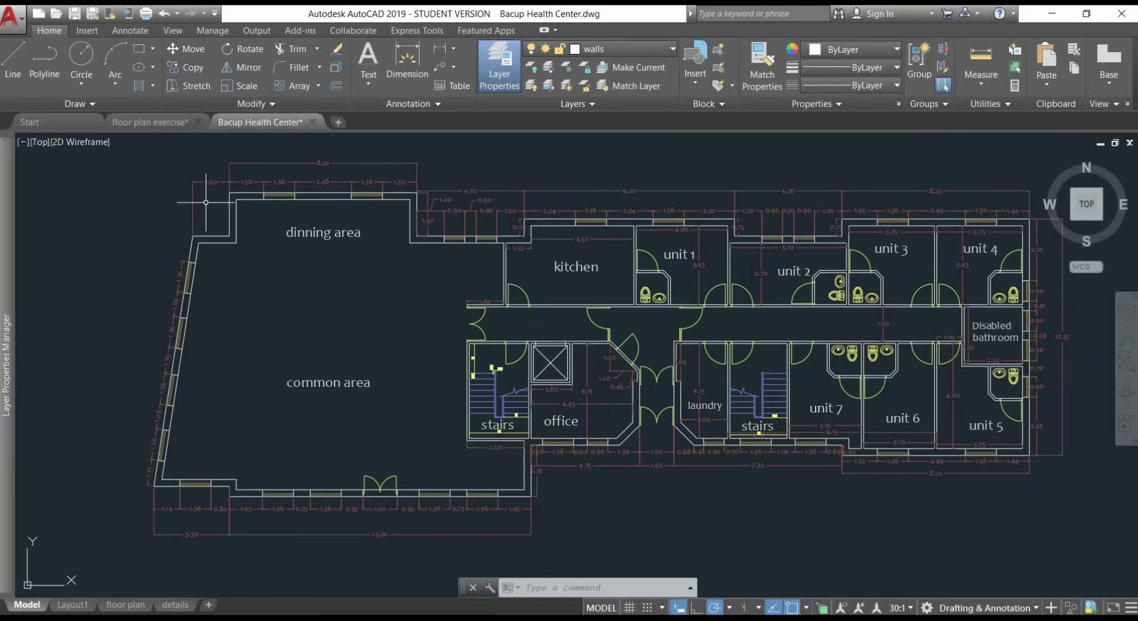
# Step: Switch to the floor plan exercise drawing
pyautogui.click(166, 124)
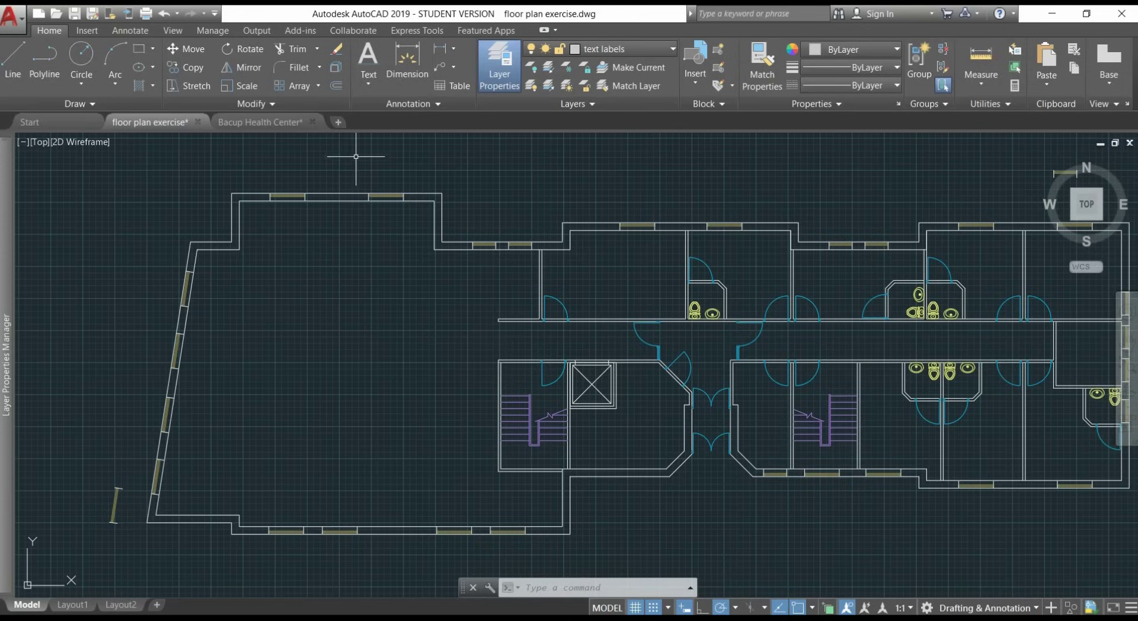
pyautogui.click(369, 86)
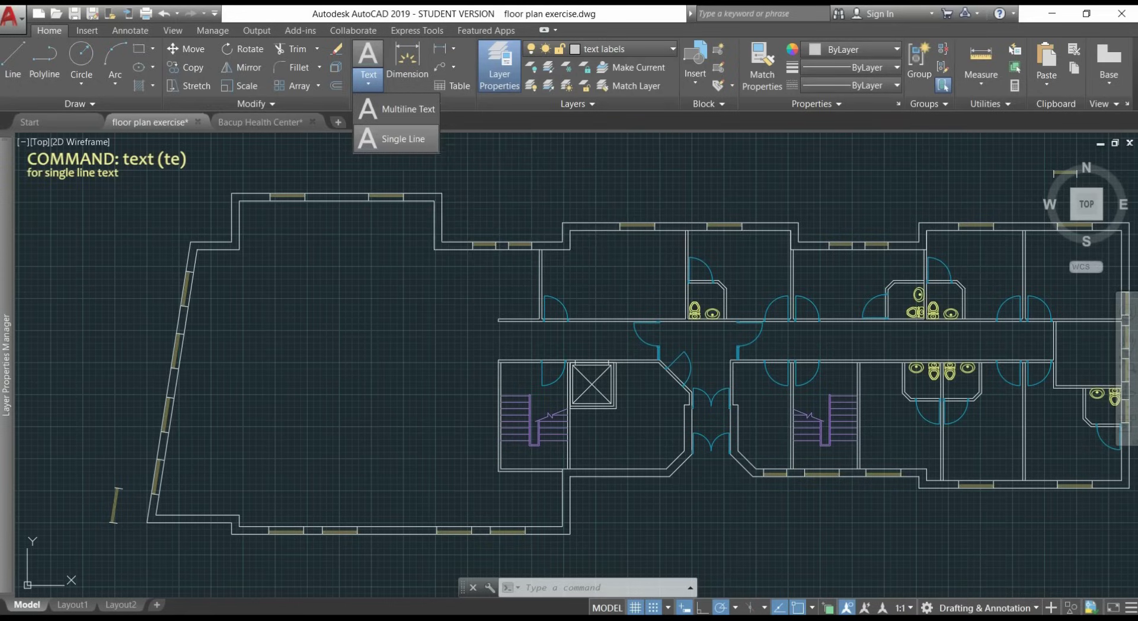
pyautogui.click(418, 140)
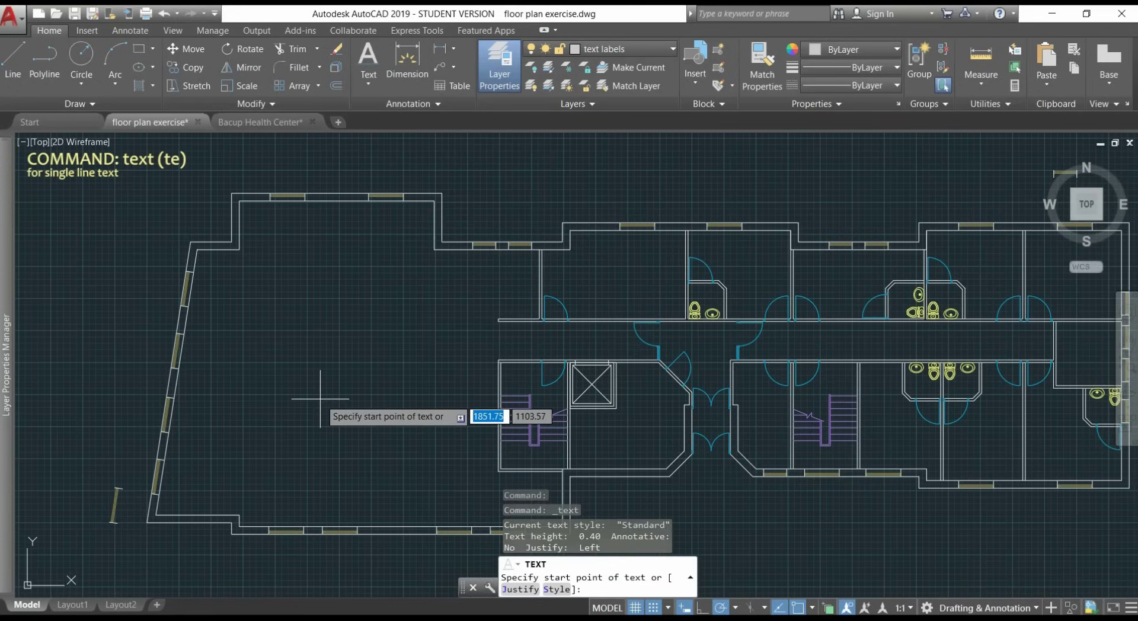
pyautogui.press('Escape')
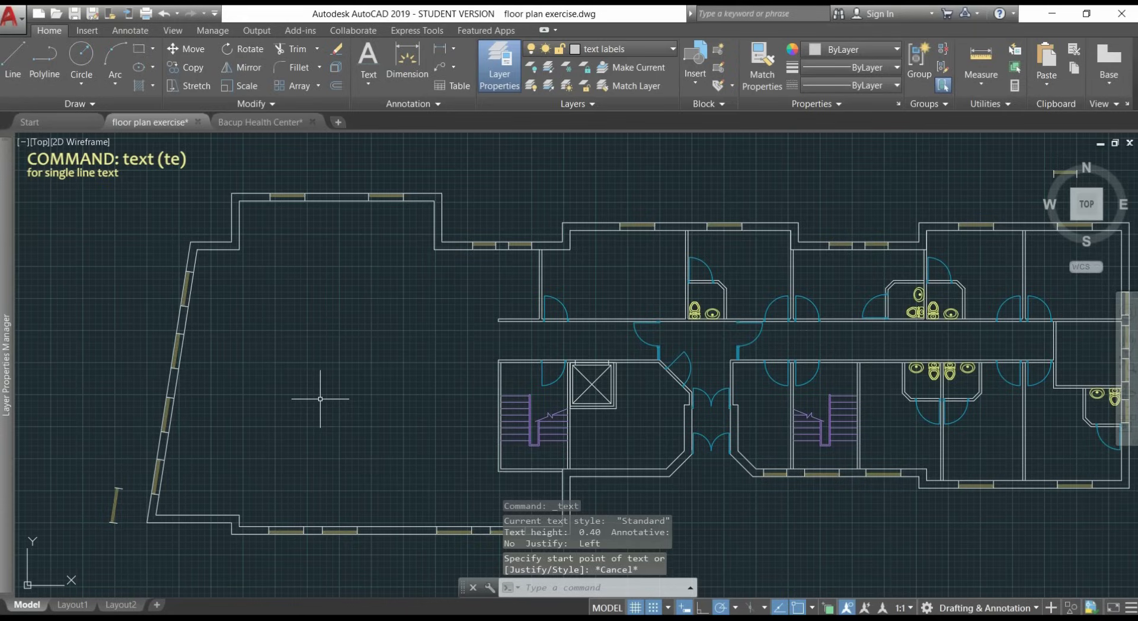
# Step: Add the single-line text "common area" inside the large room, with a height of 0.4 and a horizontal rotation
pyautogui.write('te')
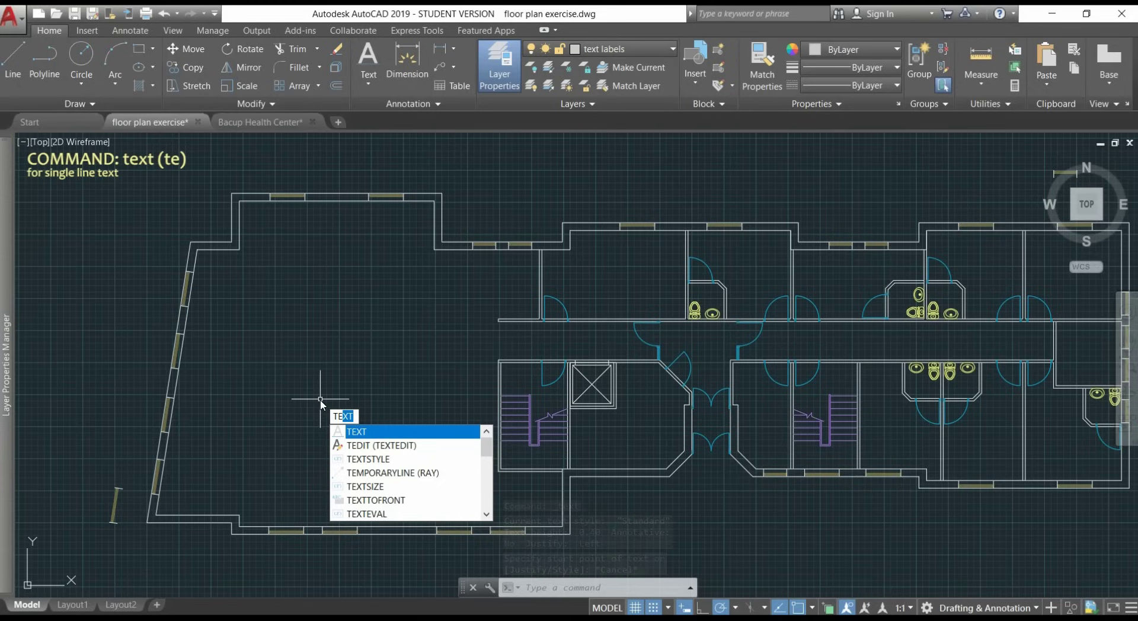
pyautogui.press('BackSpace')
pyautogui.press('BackSpace')
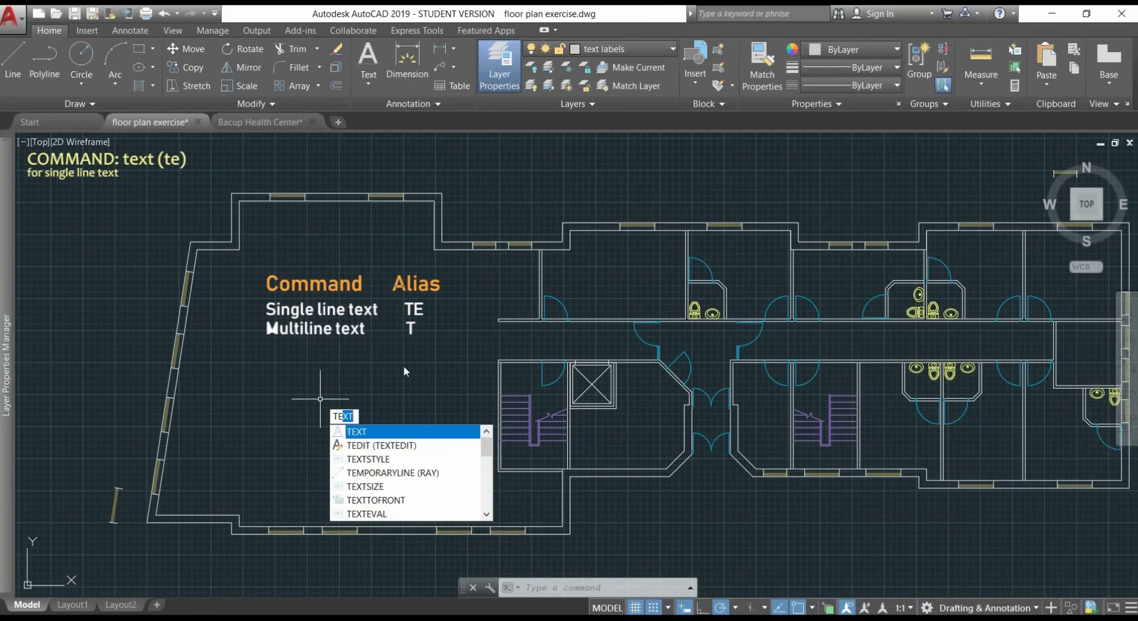
pyautogui.press('Return')
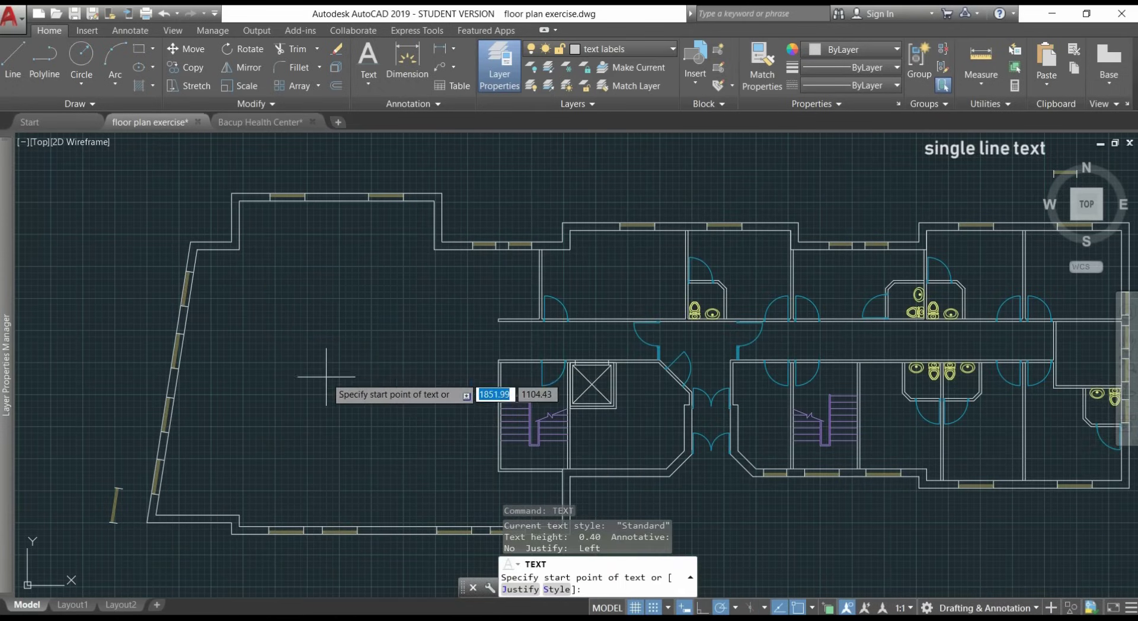
pyautogui.click(289, 385)
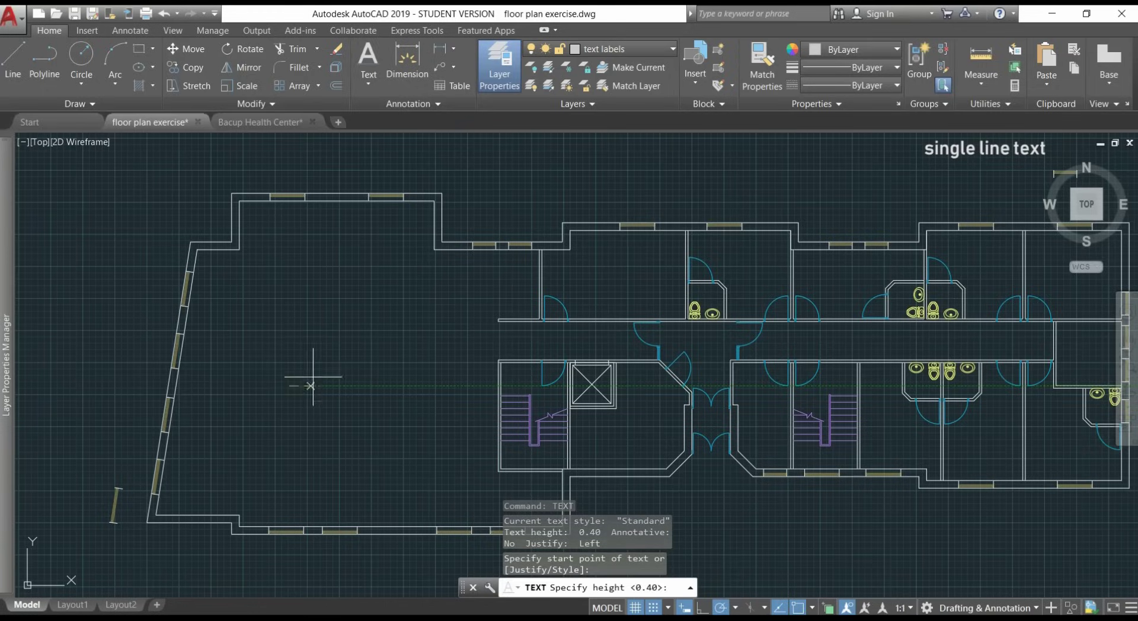
pyautogui.scroll(2, 289, 355)
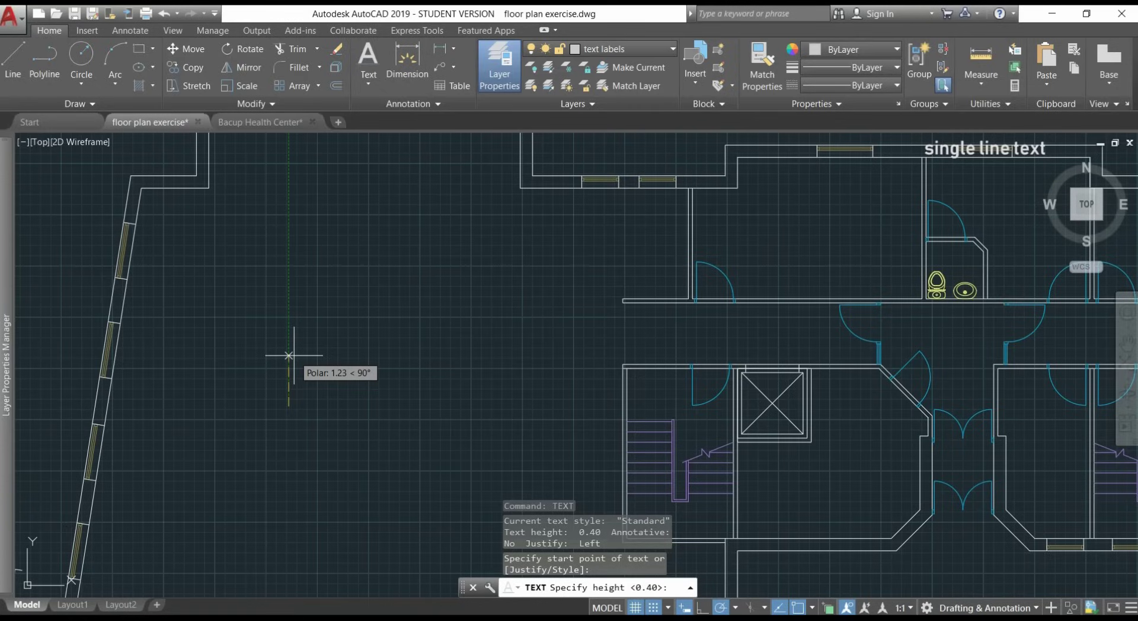
pyautogui.write('0.4')
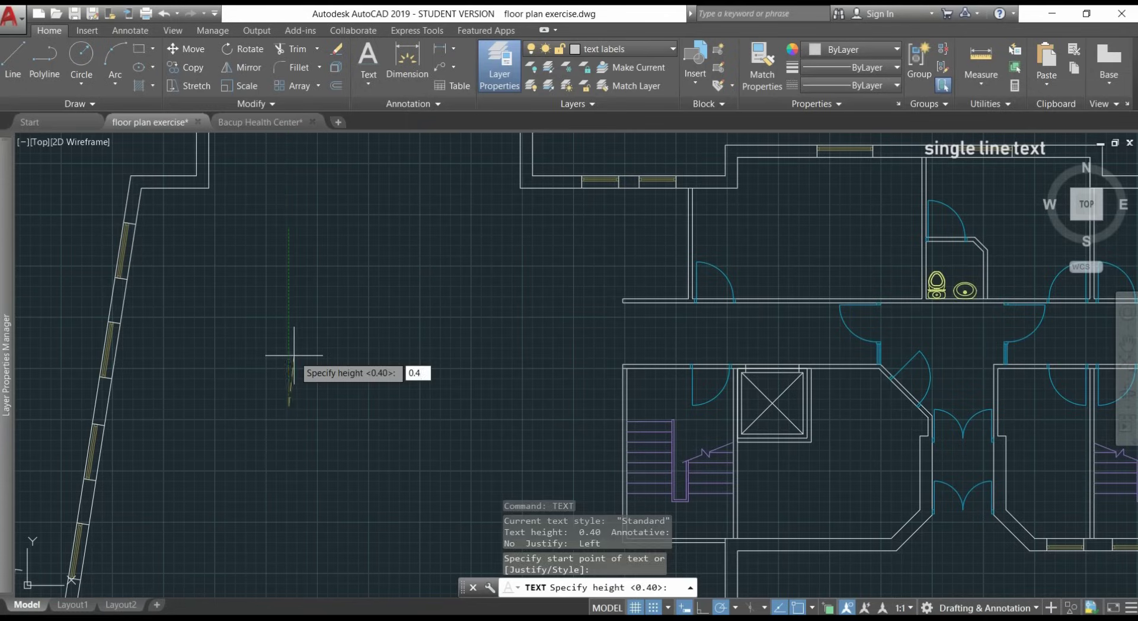
pyautogui.press('Return')
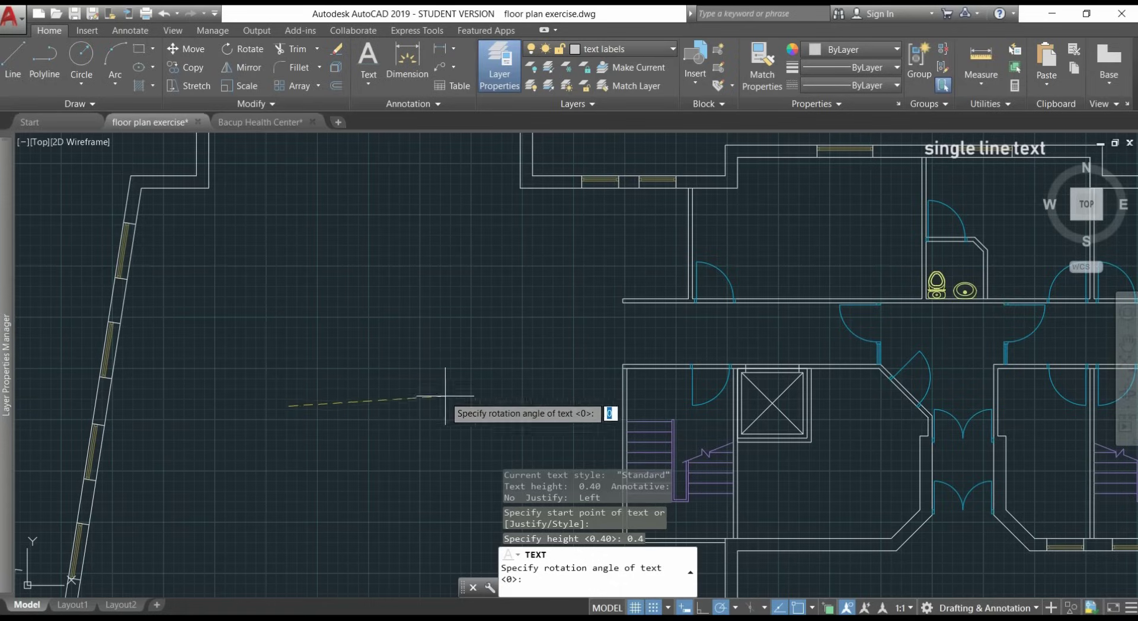
pyautogui.click(478, 406)
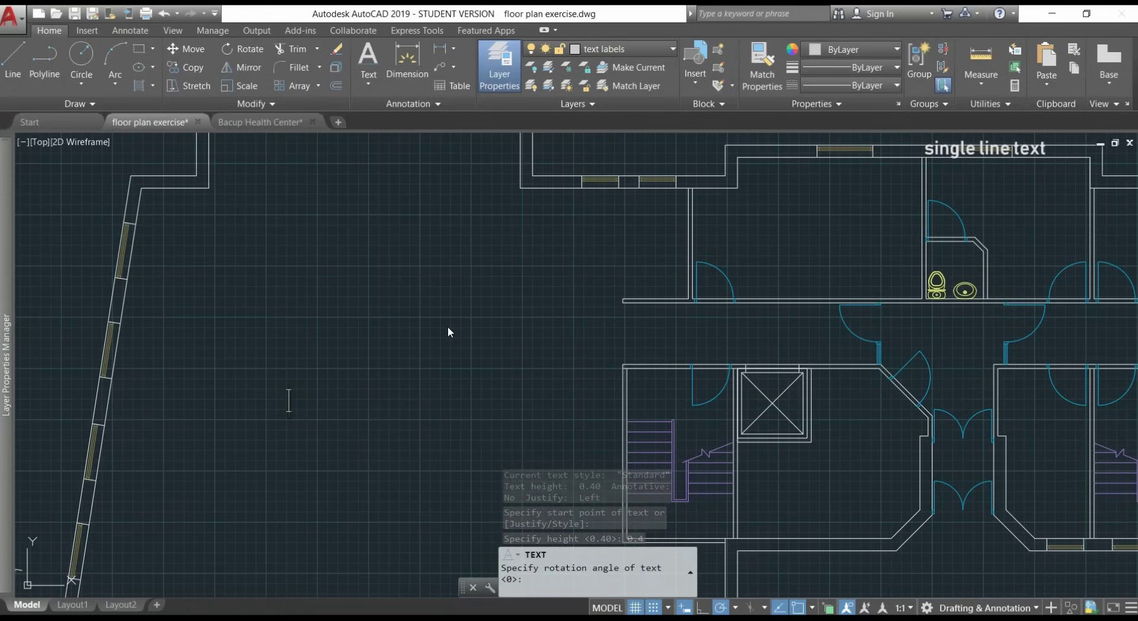
pyautogui.write('common area')
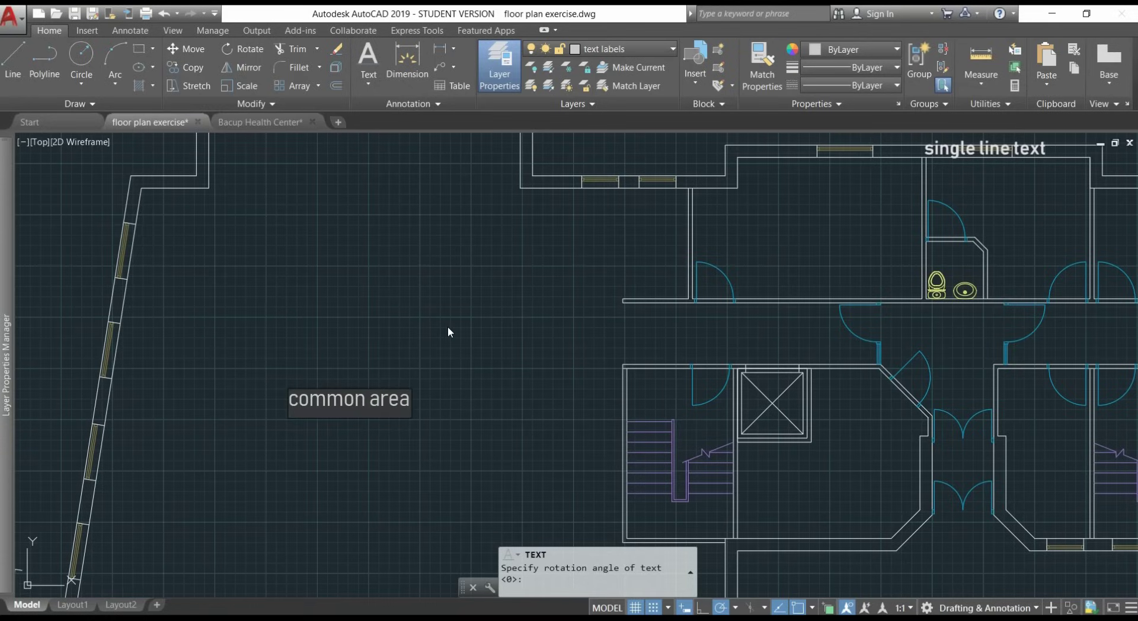
pyautogui.click(456, 330)
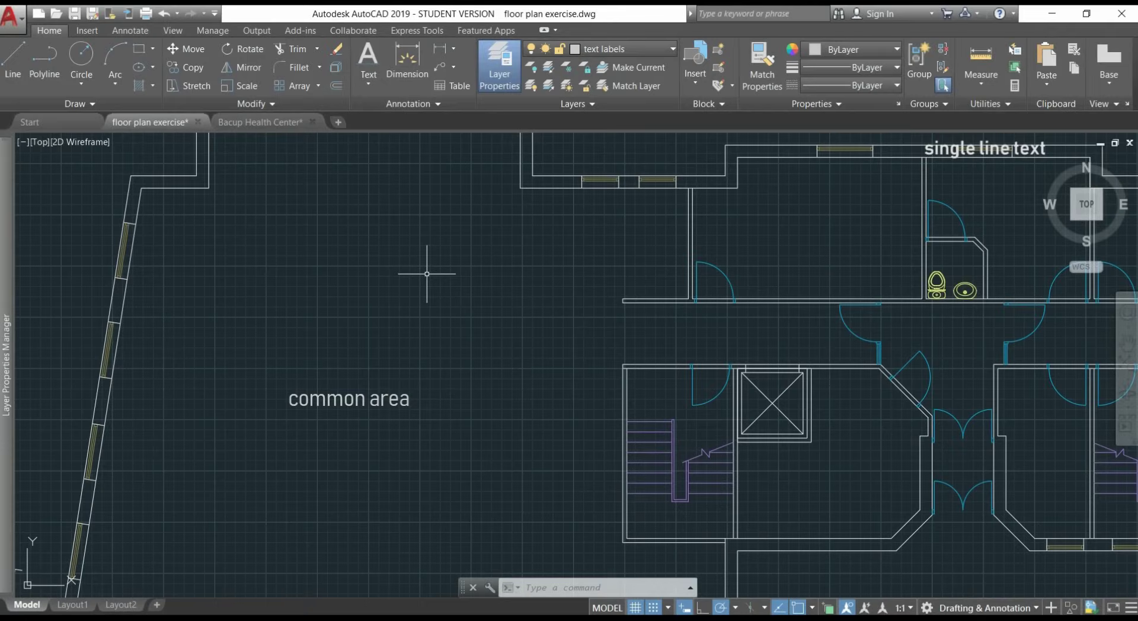
# Step: Copy the "common area" label straight up into the upper alcove of the large room, using its lower-left corner as base point
pyautogui.write('CO')
pyautogui.press('Return')
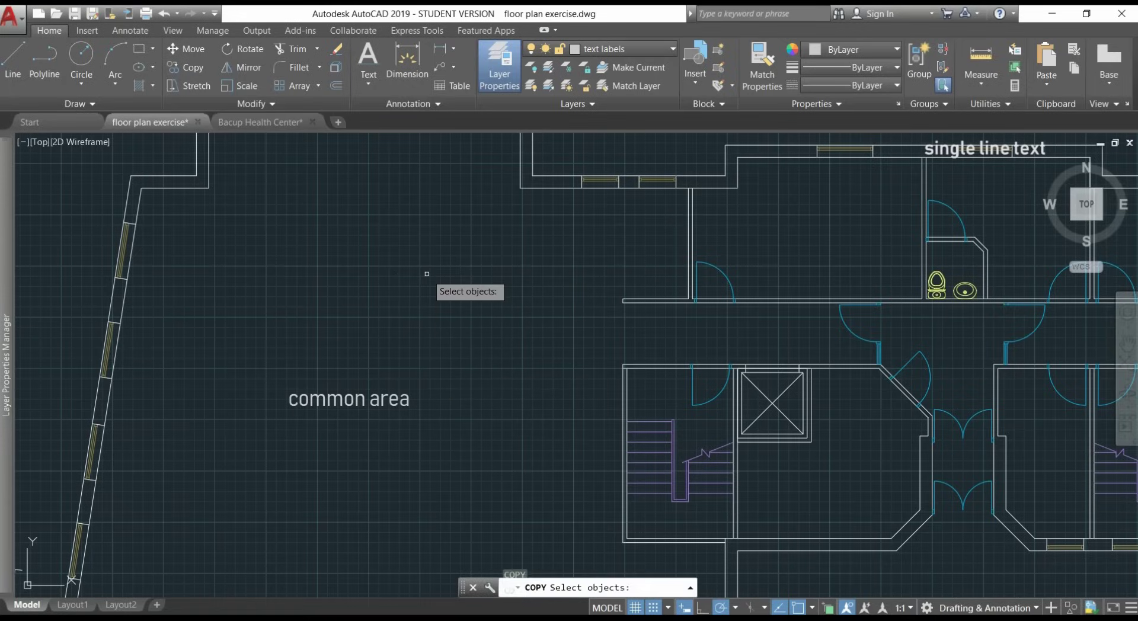
pyautogui.click(407, 395)
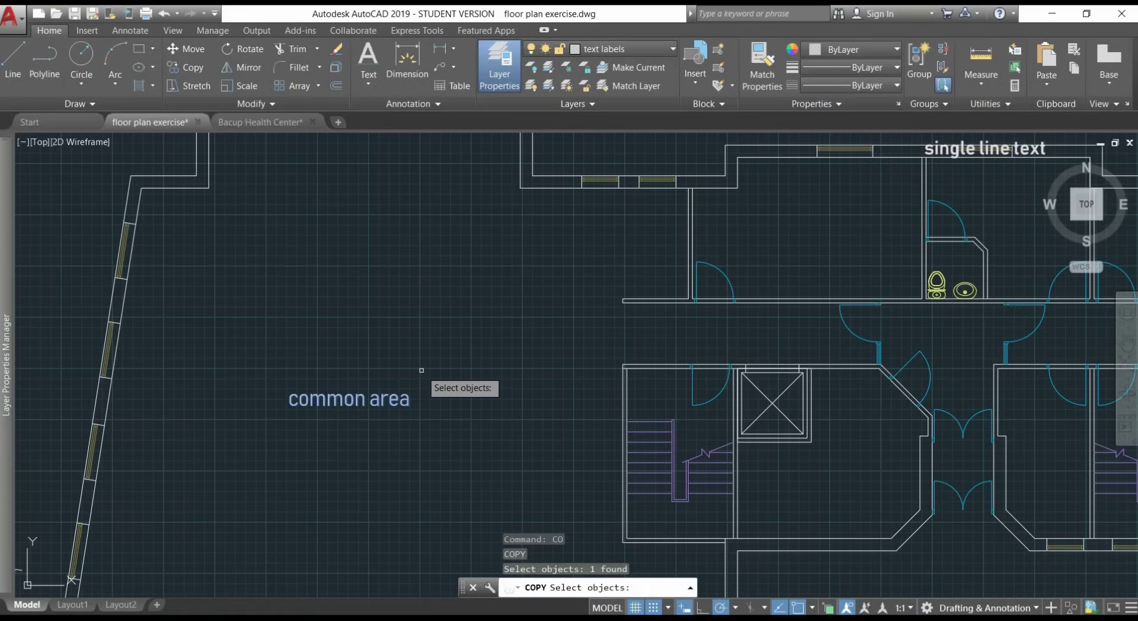
pyautogui.press('Return')
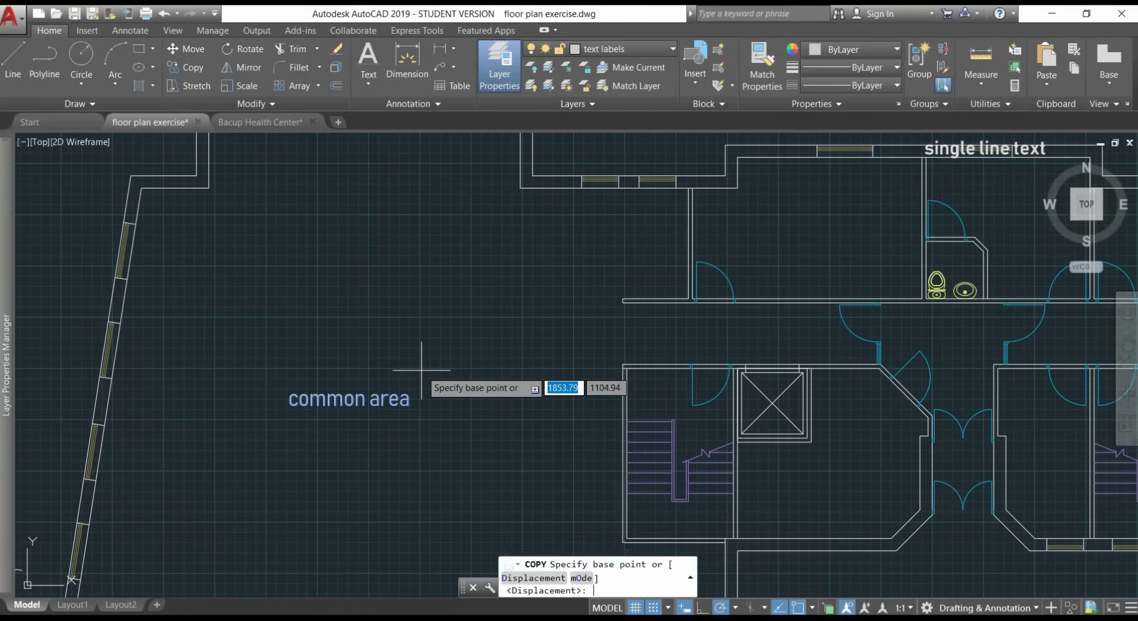
pyautogui.click(291, 405)
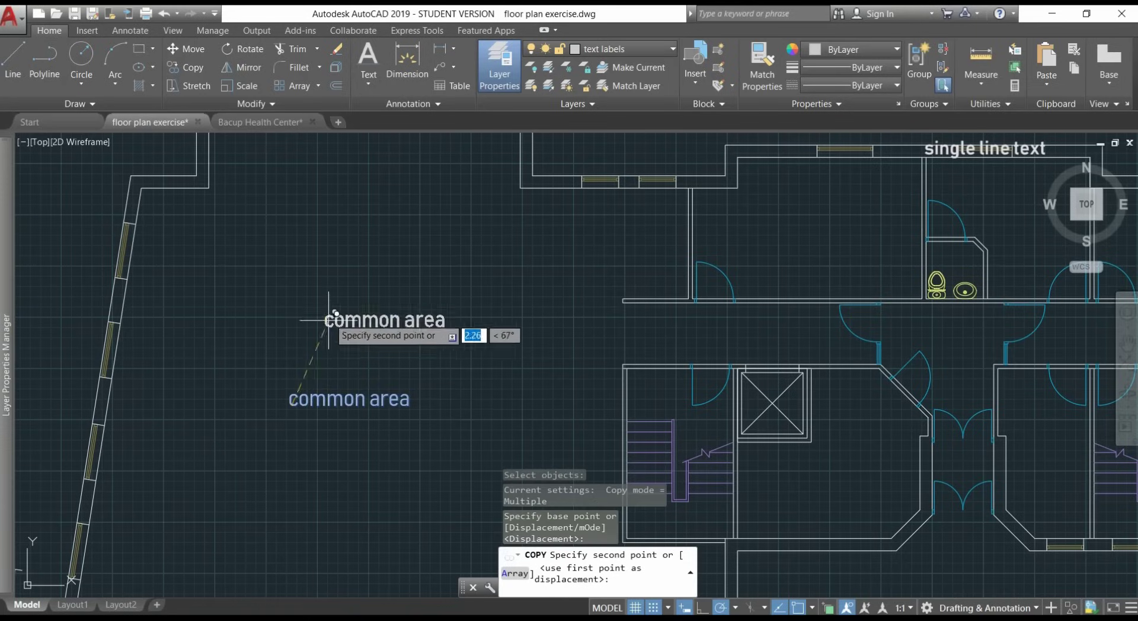
pyautogui.moveTo(332, 256); pyautogui.dragTo(301, 311, button='middle')
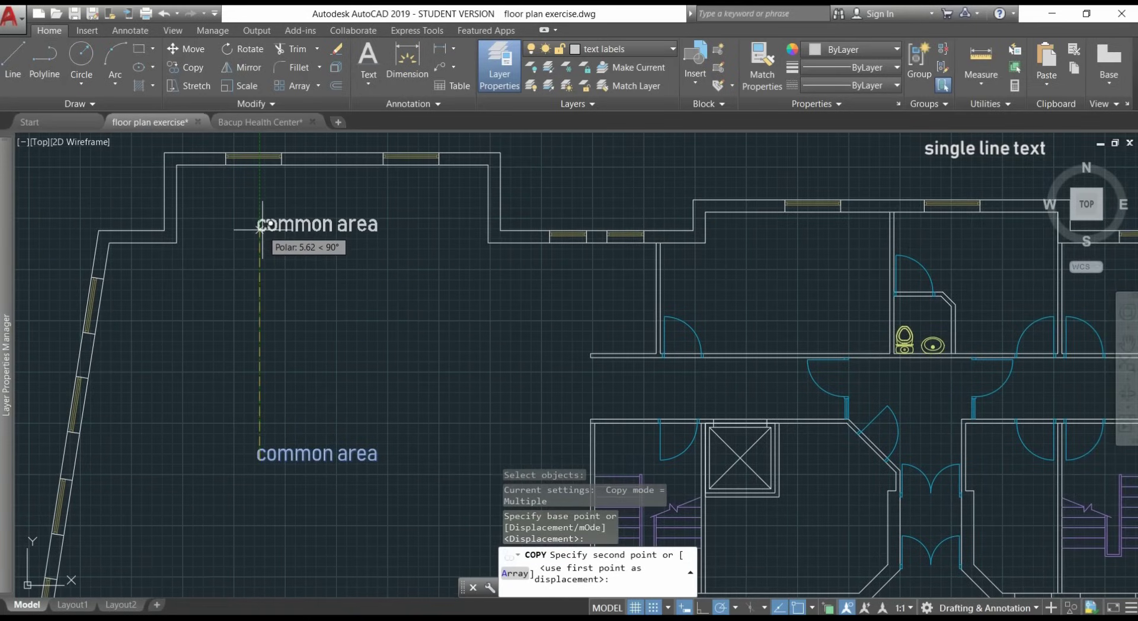
pyautogui.click(261, 226)
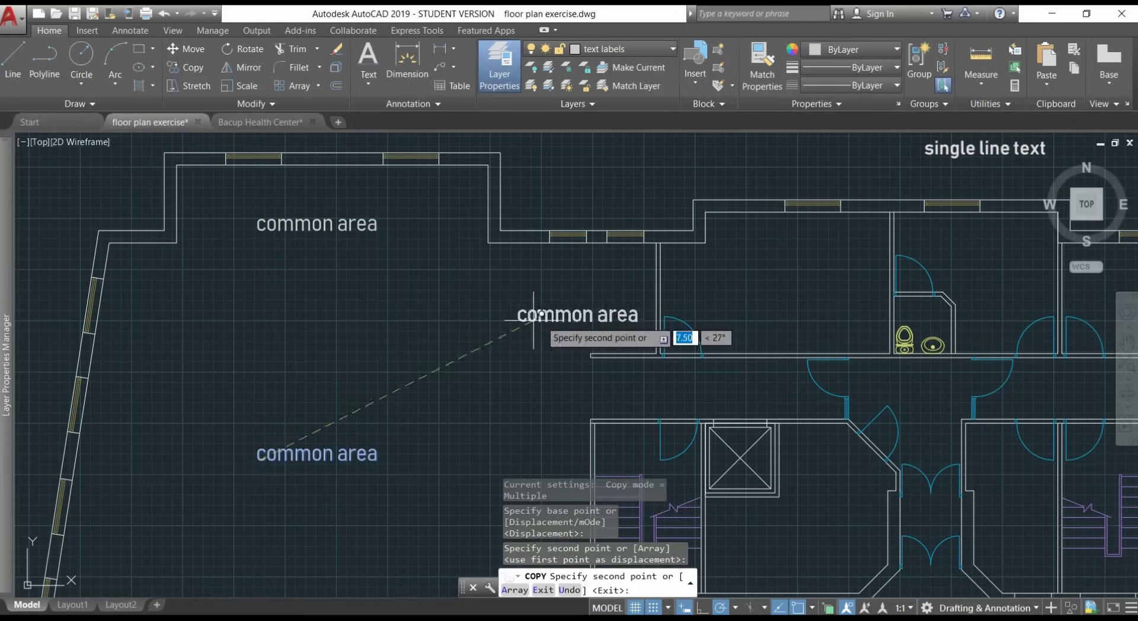
# Step: Place further copies of the "common area" label in the five rooms along the upper side of the corridor
pyautogui.click(717, 290)
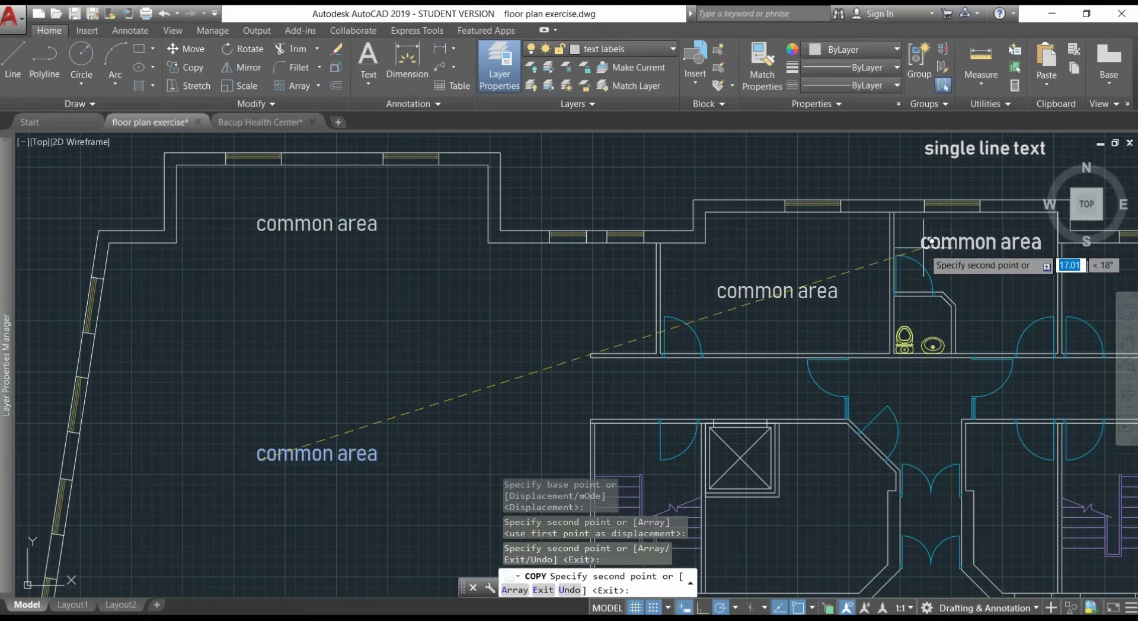
pyautogui.click(921, 238)
pyautogui.moveTo(922, 239)
pyautogui.mouseDown(button='middle')
pyautogui.moveTo(678, 277)
pyautogui.moveTo(318, 232)
pyautogui.mouseUp(button='middle')
pyautogui.click(523, 274)
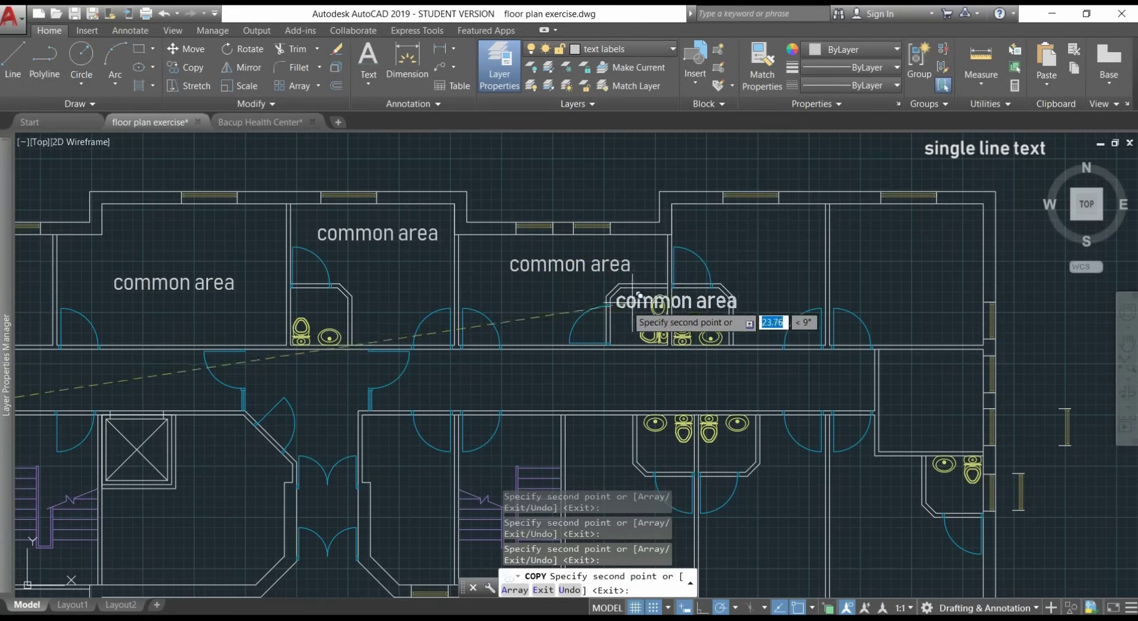
pyautogui.click(710, 237)
pyautogui.click(872, 266)
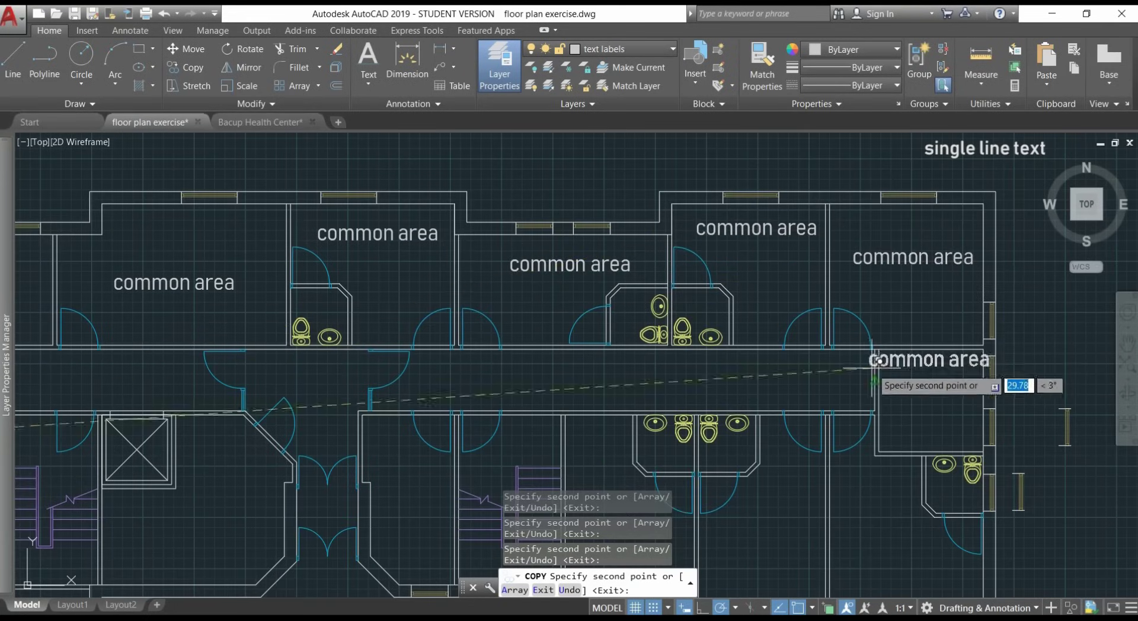
# Step: Place copies of the "common area" label in both stairwells, the room beside the elevator and the three units below the corridor, and finish copying
pyautogui.moveTo(889, 369); pyautogui.dragTo(854, 224, button='middle')
pyautogui.click(830, 399)
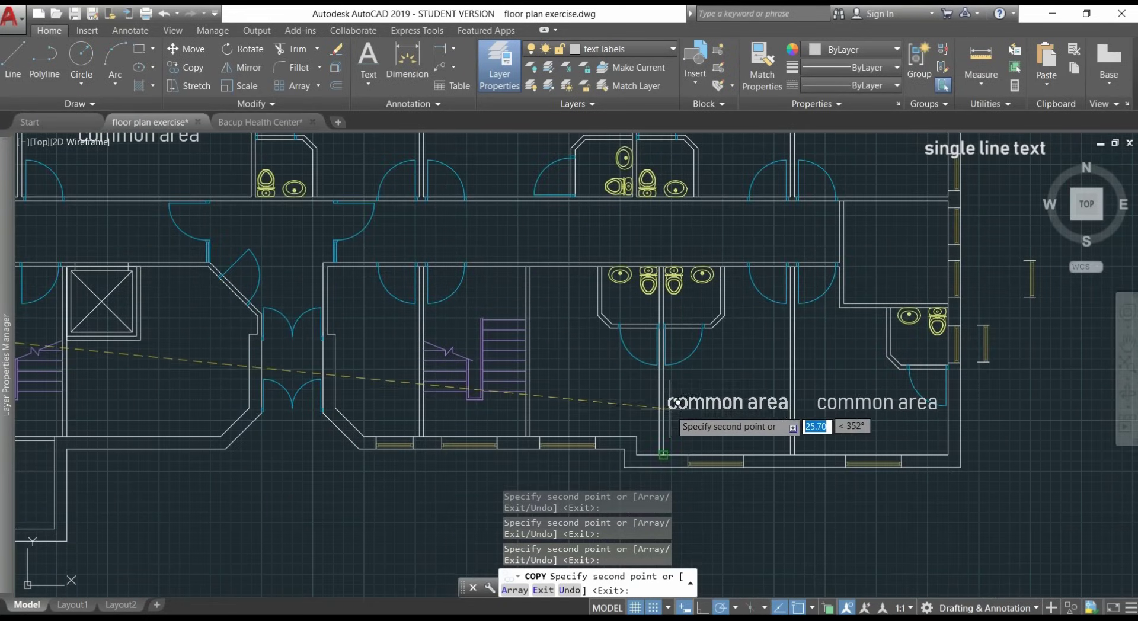
pyautogui.scroll(4, 676, 405)
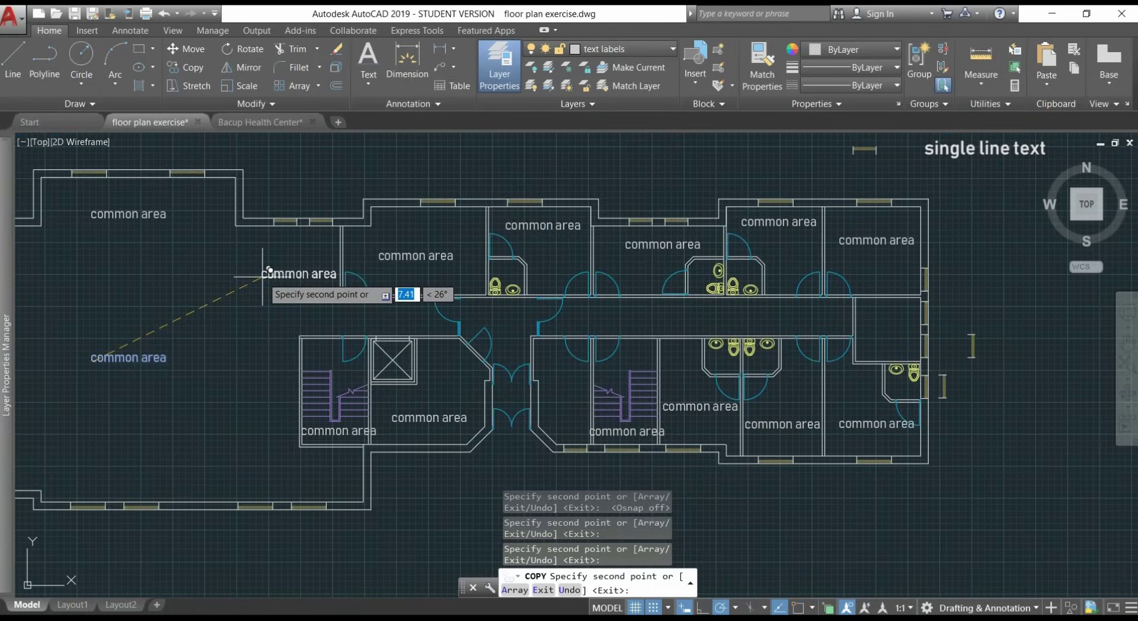
pyautogui.press('Escape')
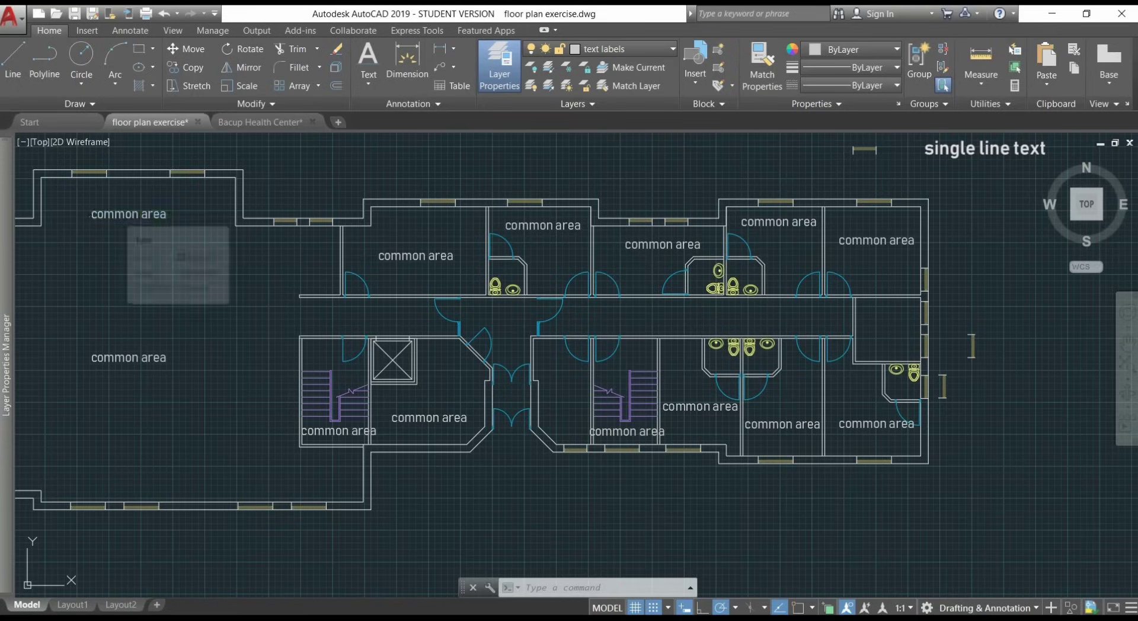
# Step: Change the label in the upper alcove of the large room to "dinning area"
pyautogui.doubleClick(118, 215)
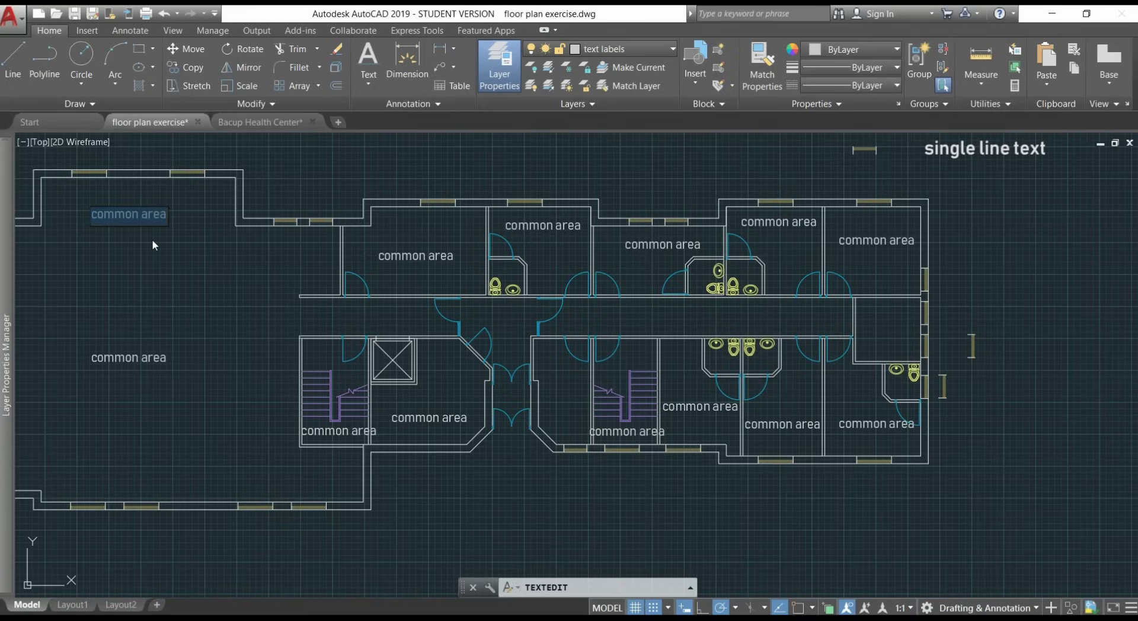
pyautogui.write('dinning area')
pyautogui.press('Return')
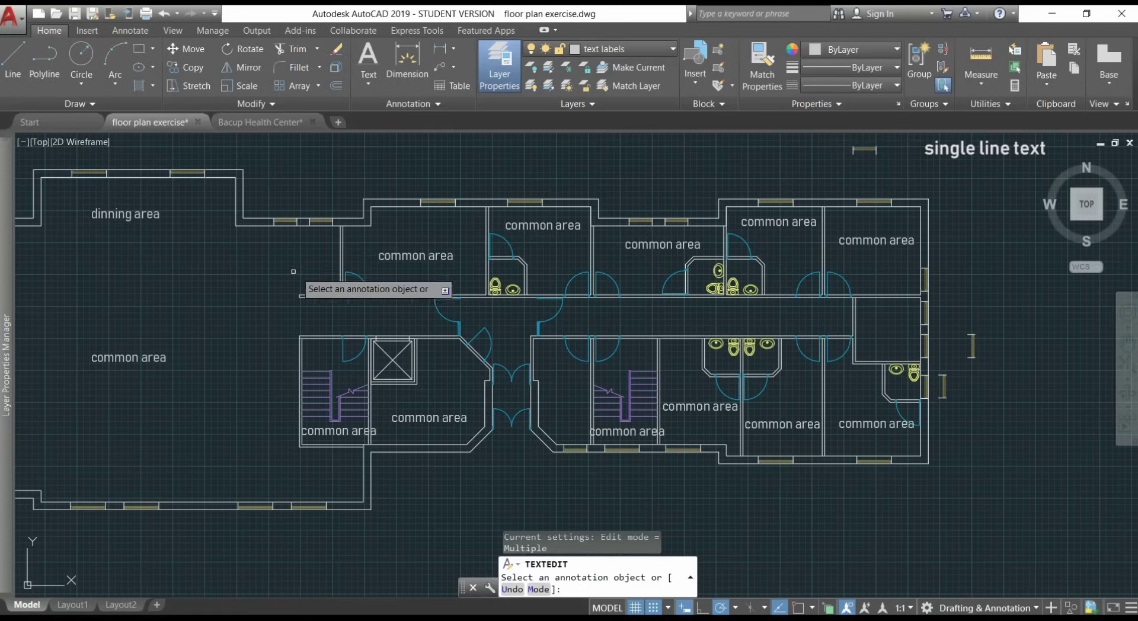
# Step: Change the label in the first room above the corridor to "kitchen"
pyautogui.click(379, 257)
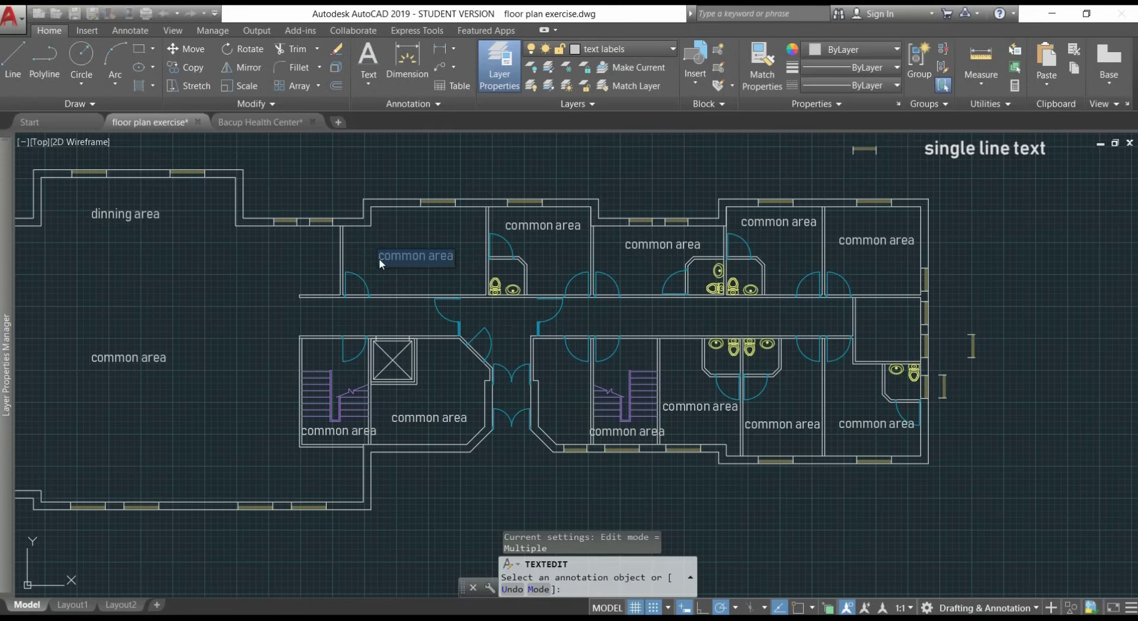
pyautogui.write('kitech')
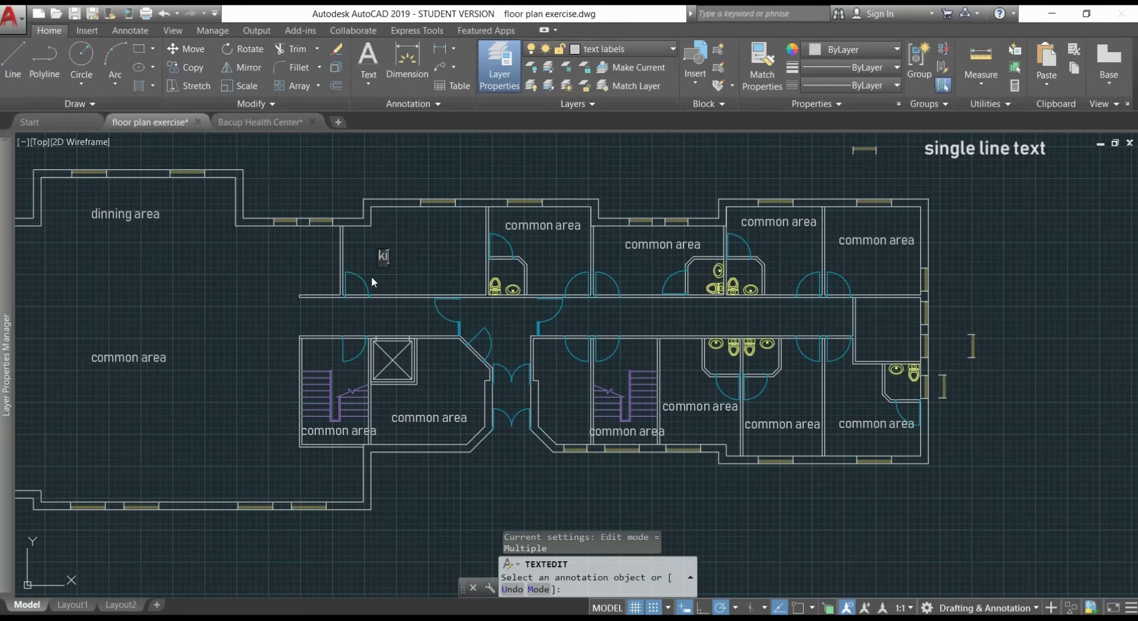
pyautogui.press('BackSpace')
pyautogui.press('BackSpace')
pyautogui.press('BackSpace')
pyautogui.write('chen')
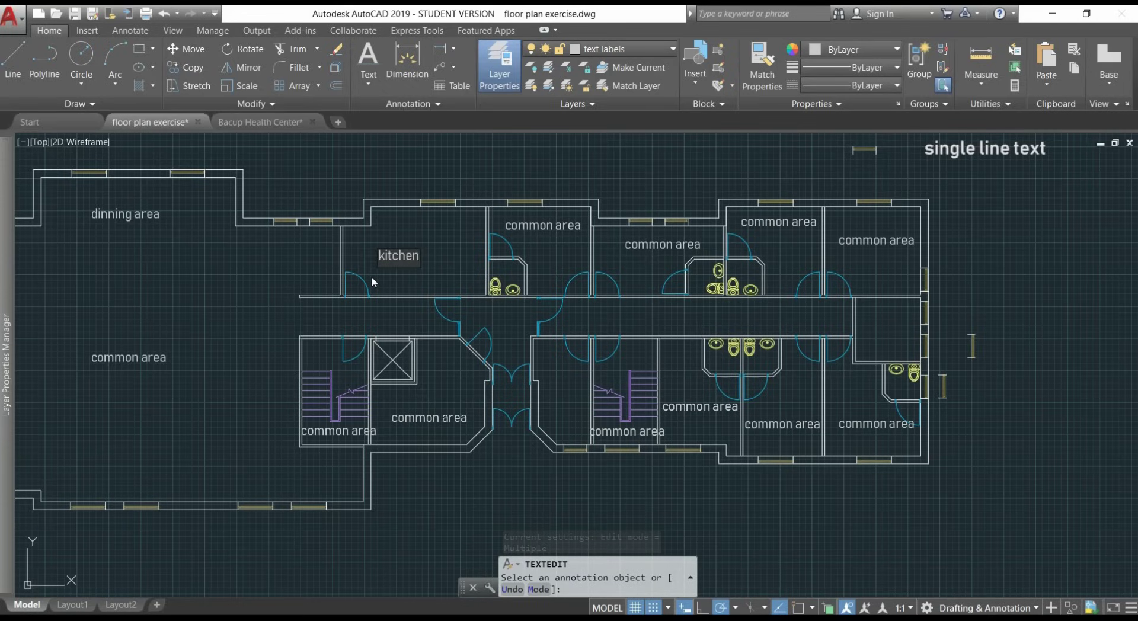
pyautogui.click(551, 269)
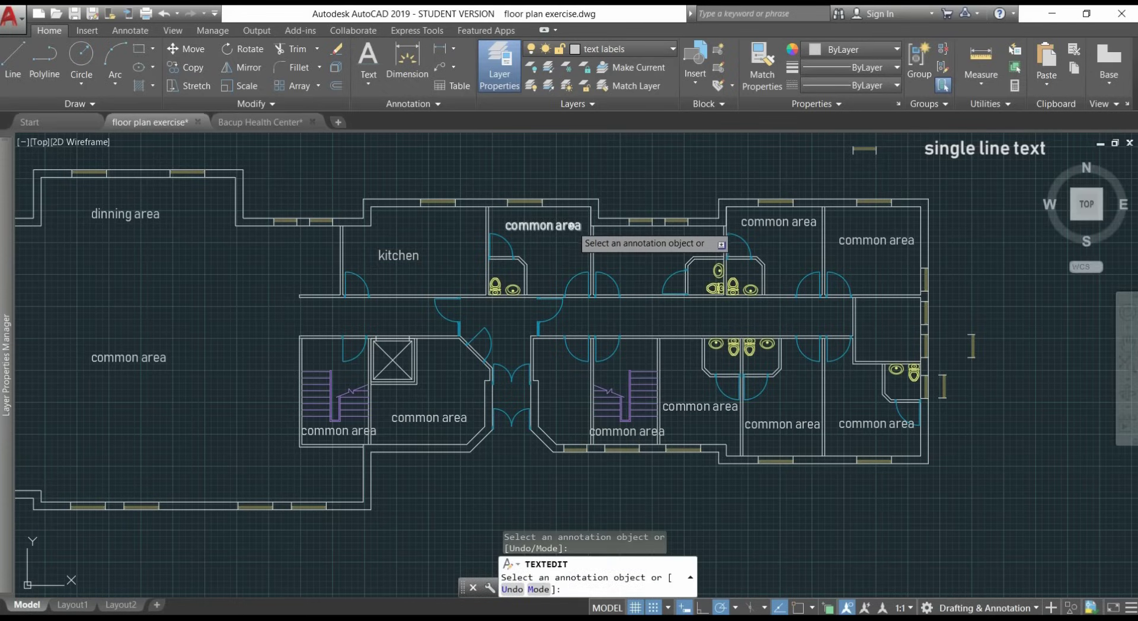
# Step: Relabel the remaining copies clockwise as "unit 1" to "unit 7", both stairwells as "stairs" and the elevator-side room as "office"
pyautogui.click(570, 236)
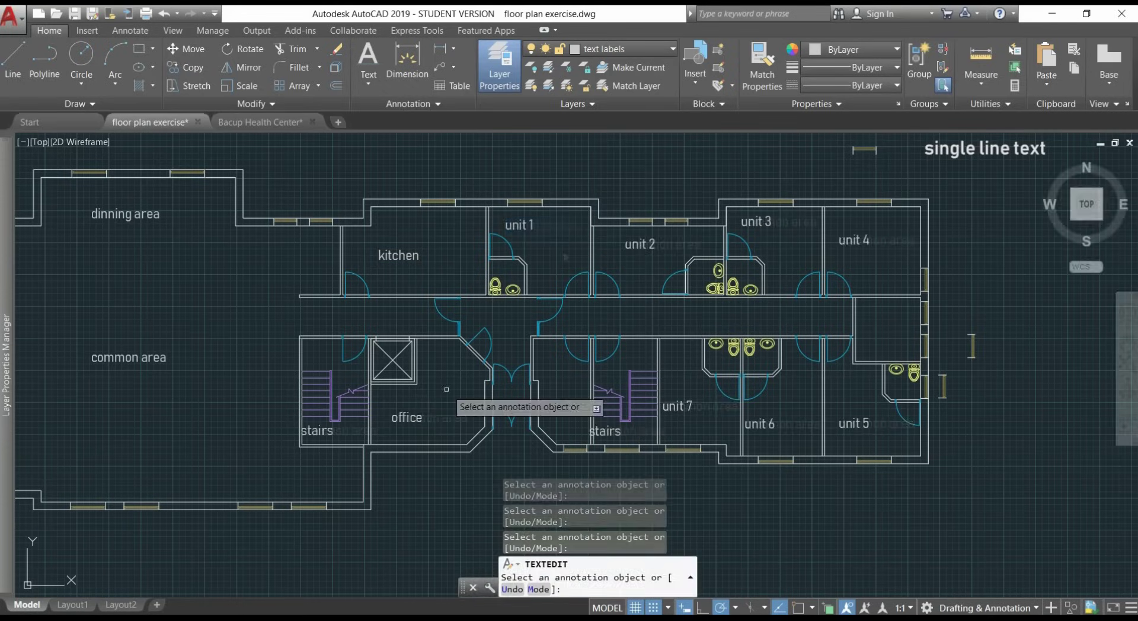
pyautogui.press('Escape')
# Step: Move the two "stairs" labels sideways so each sits within its stairwell, below the stair symbol
pyautogui.scroll(2, 445, 390)
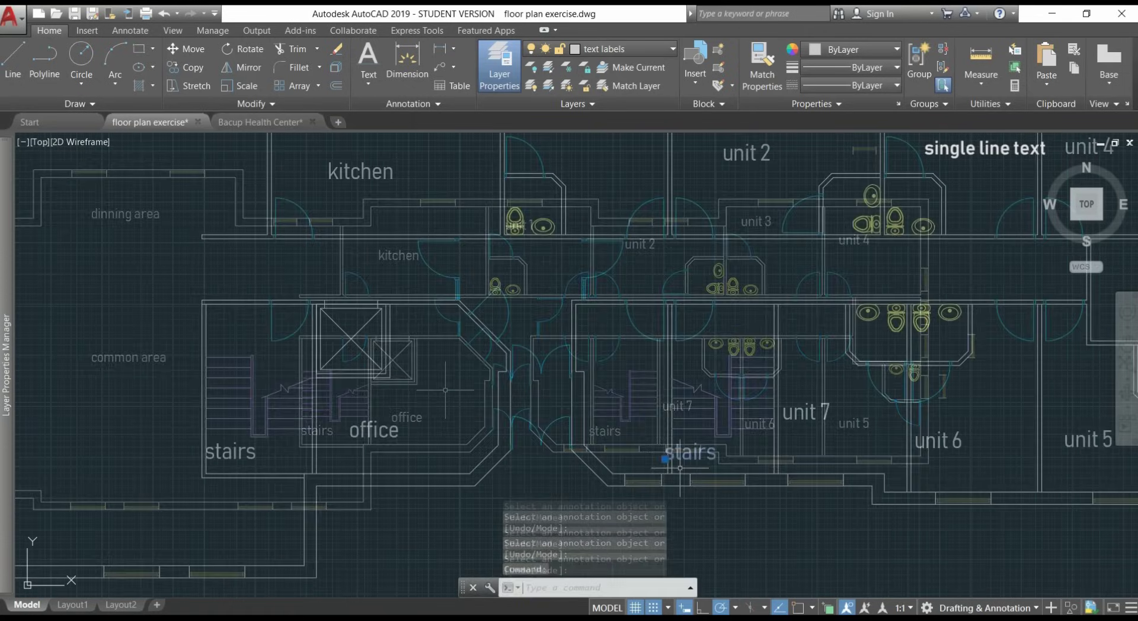
pyautogui.click(665, 458)
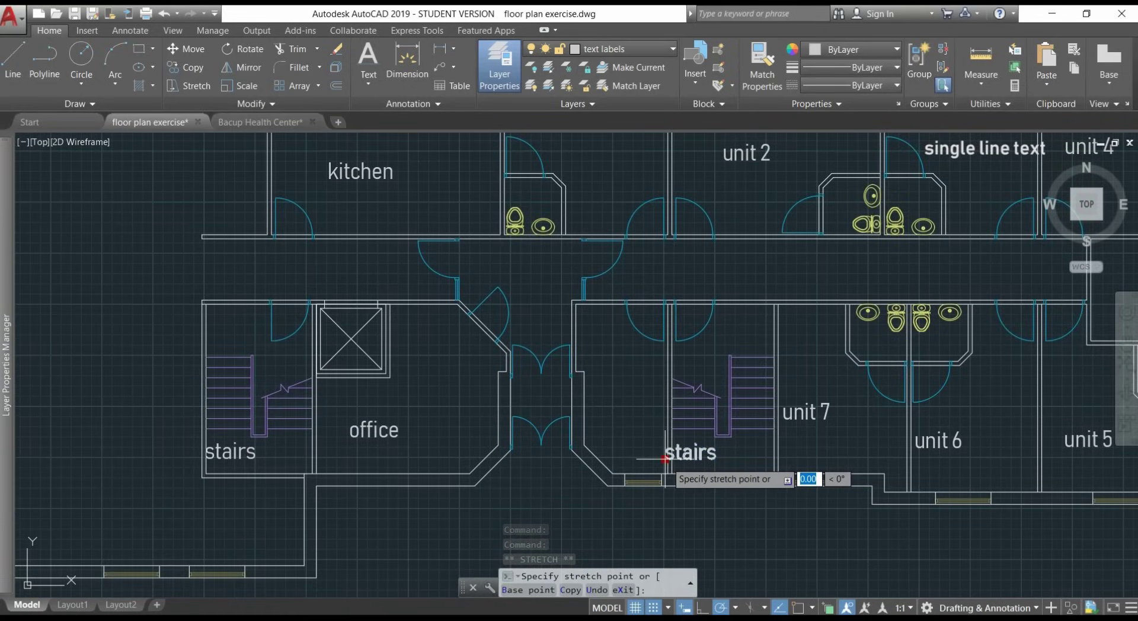
pyautogui.click(698, 458)
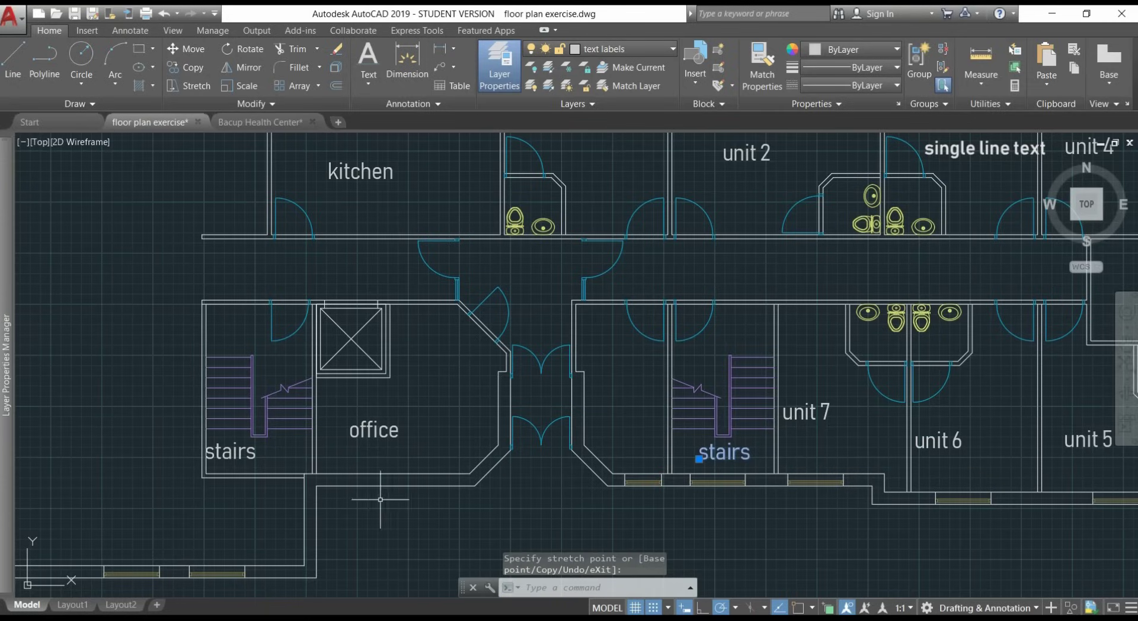
pyautogui.press('Escape')
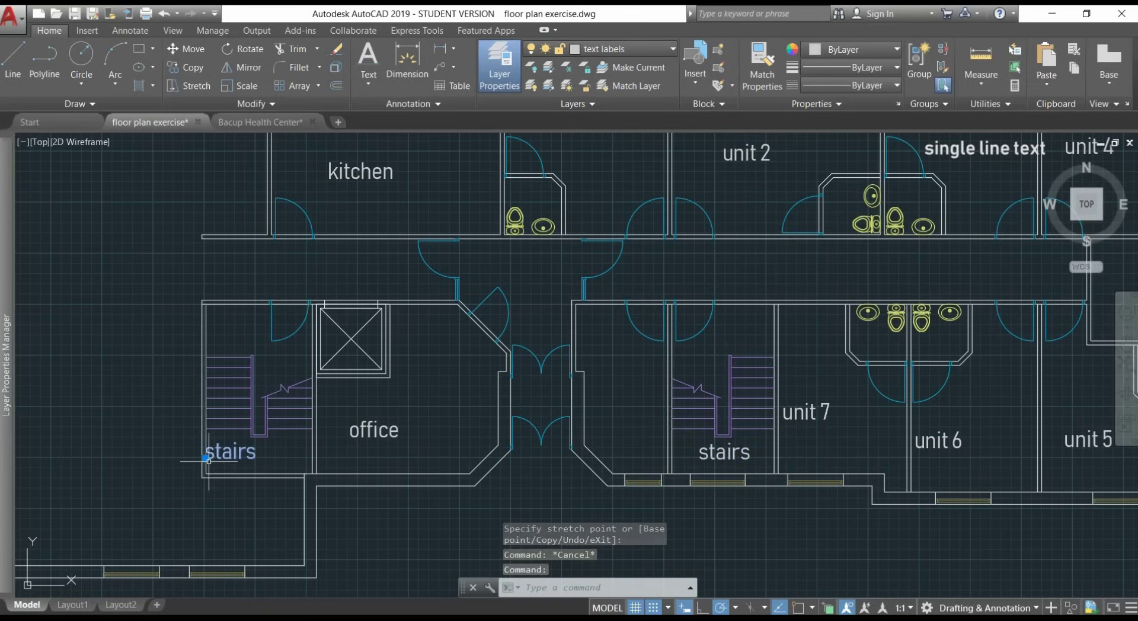
pyautogui.click(240, 452)
pyautogui.click(204, 458)
pyautogui.click(234, 458)
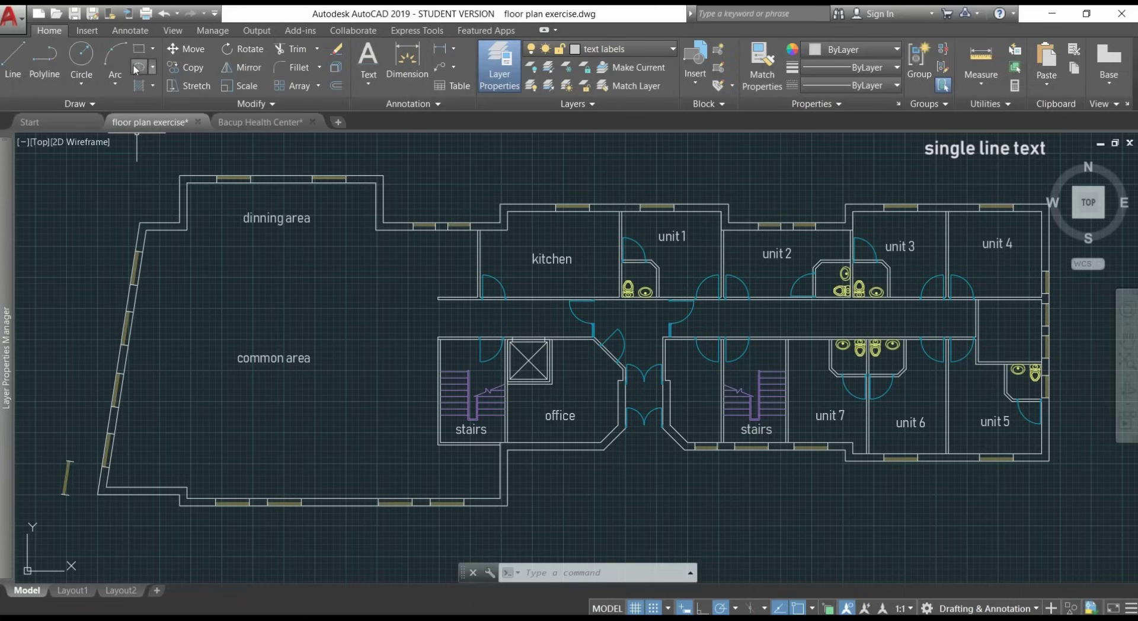
# Step: Change the Standard text style's font to Candara with the Regular font style and apply it
pyautogui.click(142, 37)
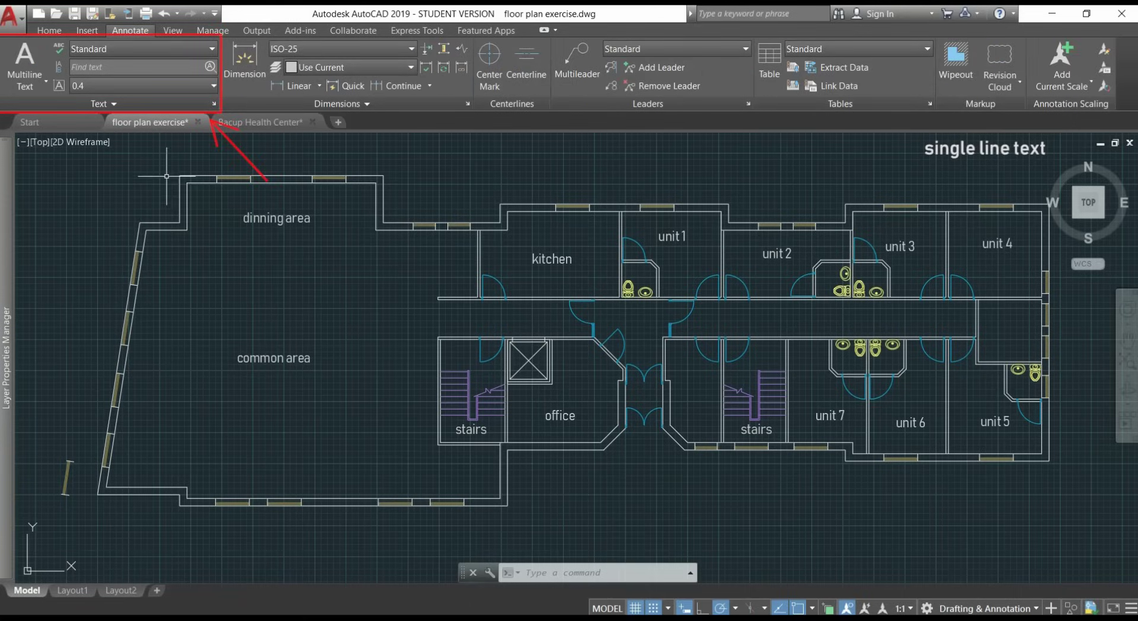
pyautogui.click(214, 104)
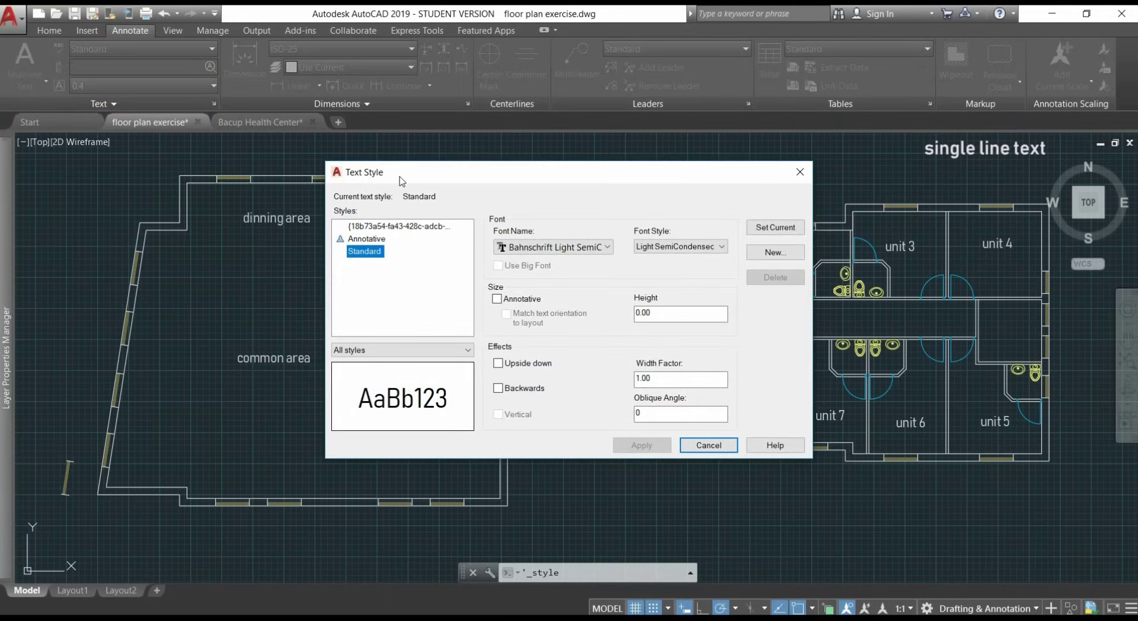
pyautogui.moveTo(401, 181); pyautogui.dragTo(595, 169)
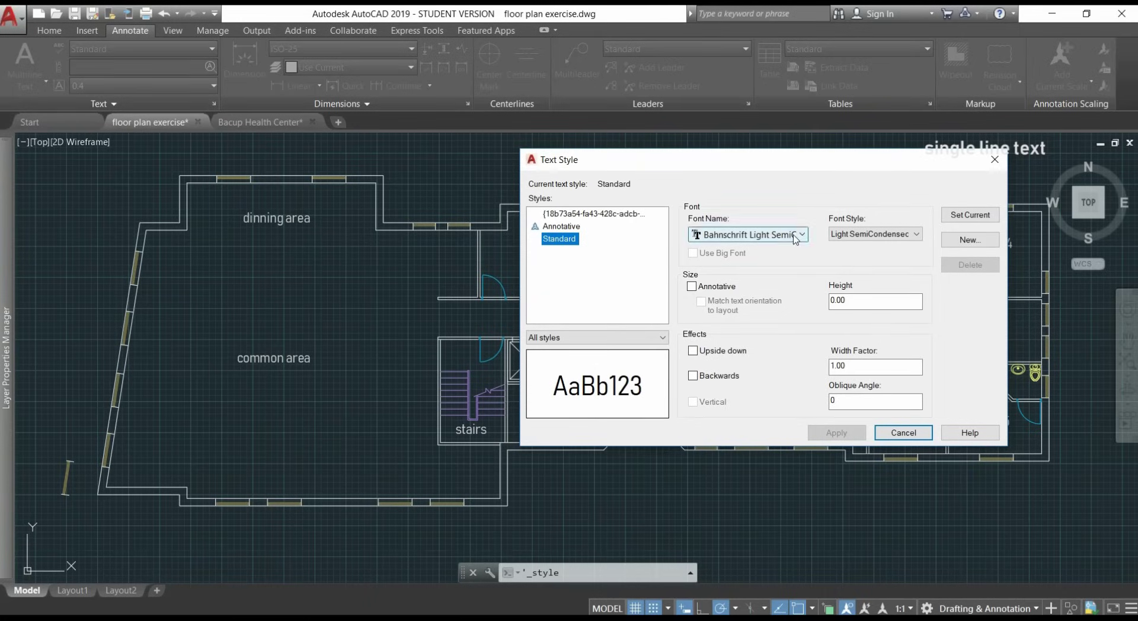
pyautogui.click(795, 234)
pyautogui.scroll(-5, 776, 270)
pyautogui.click(777, 268)
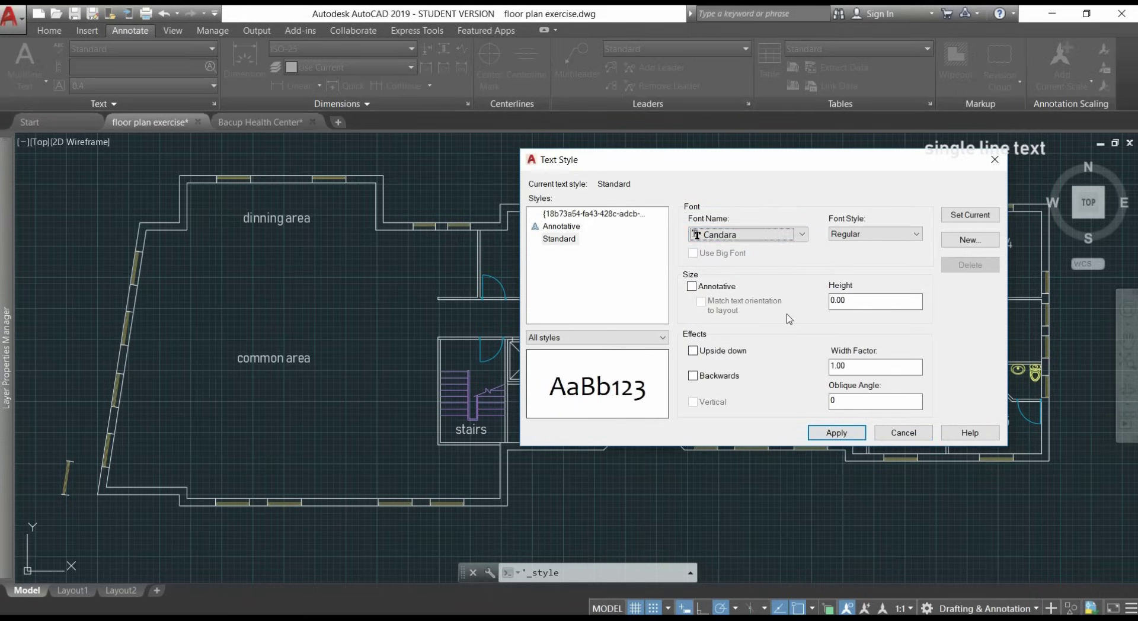
pyautogui.click(918, 235)
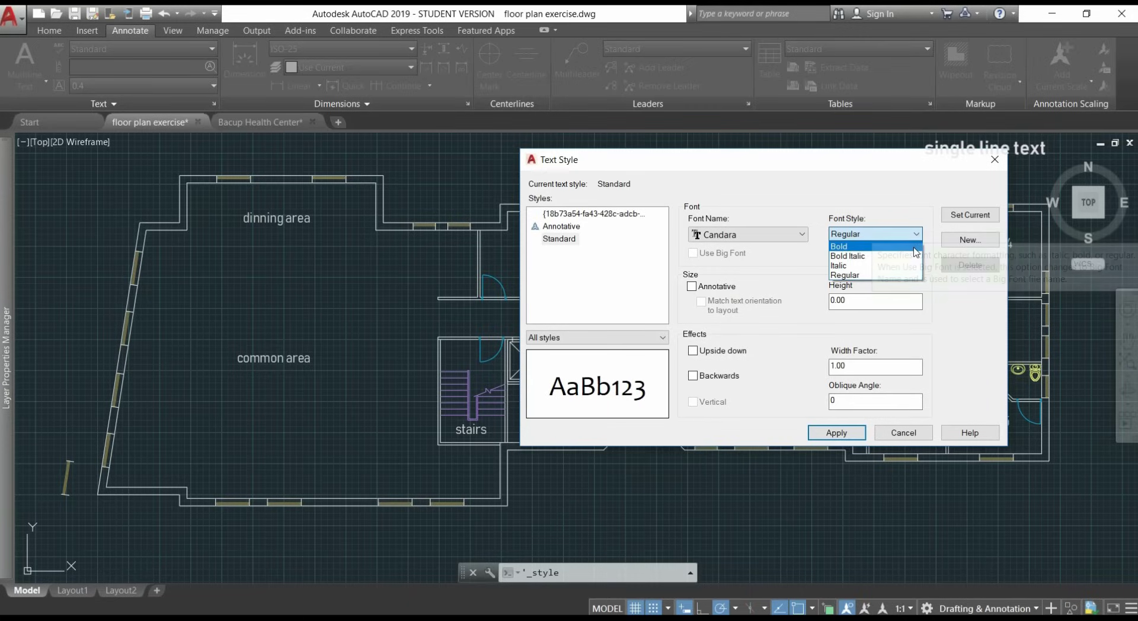
pyautogui.click(903, 276)
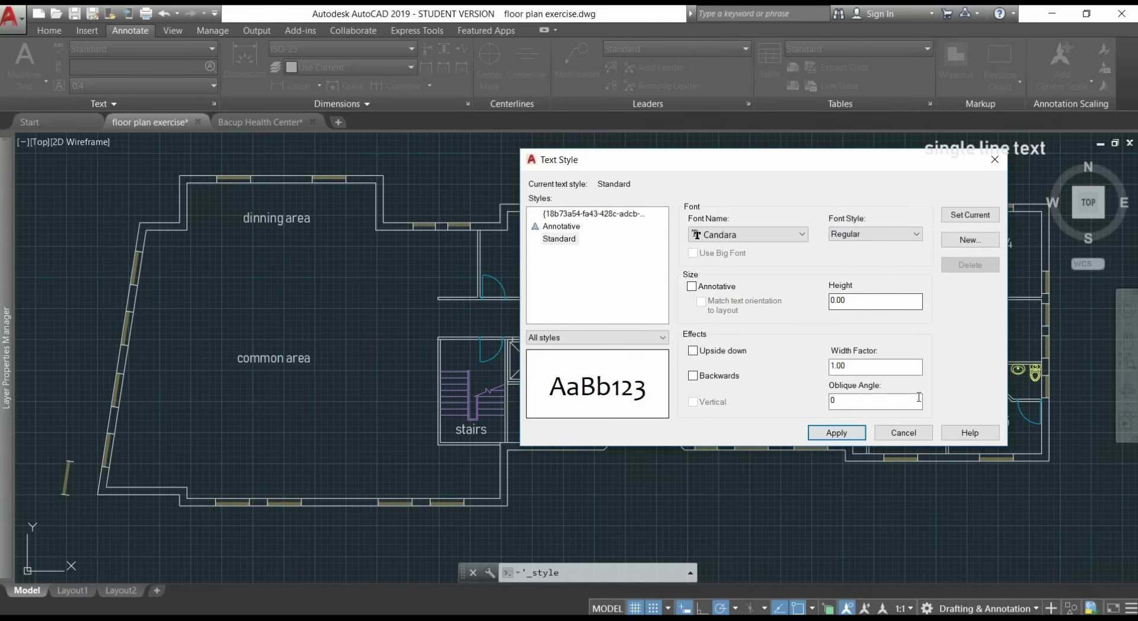
pyautogui.click(852, 434)
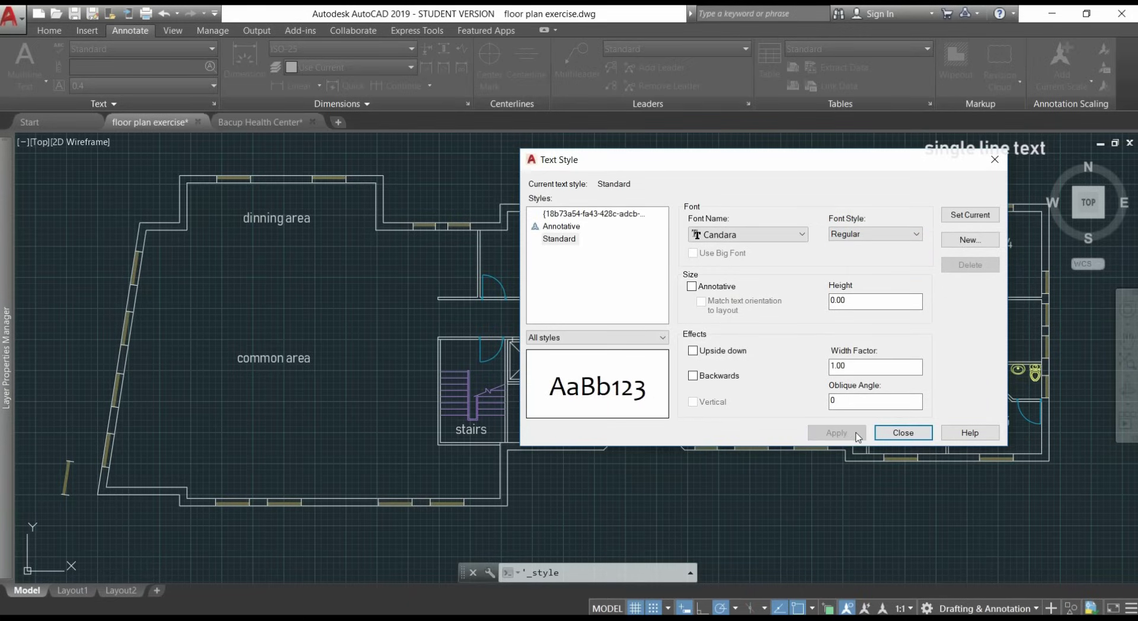
pyautogui.click(887, 436)
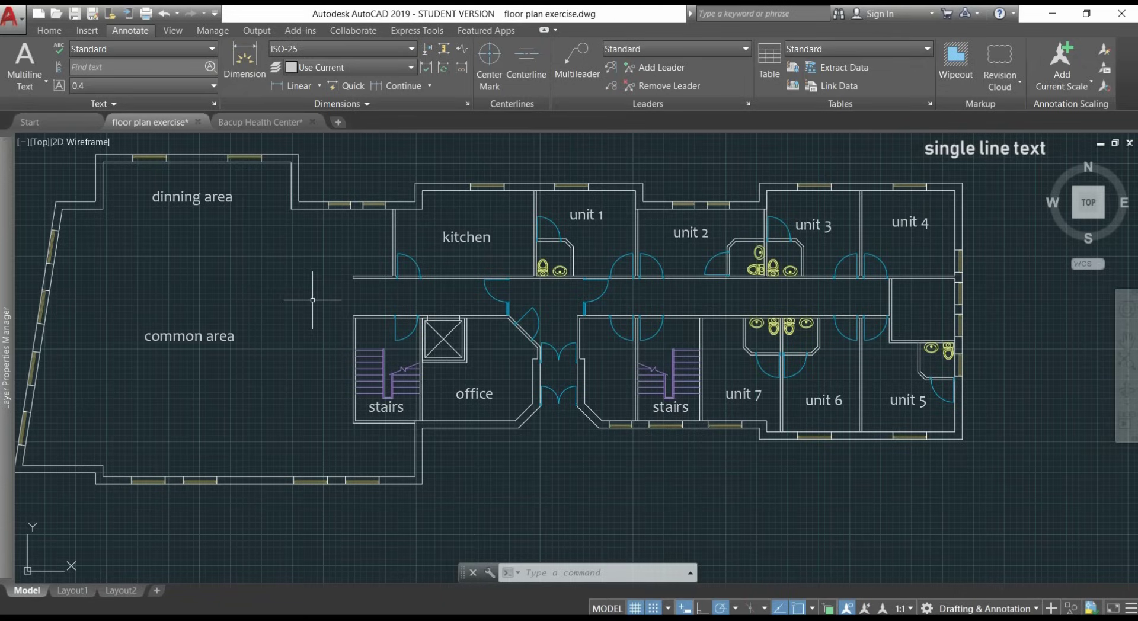
# Step: Isolate the text labels layer by picking the "kitchen" label
pyautogui.click(45, 32)
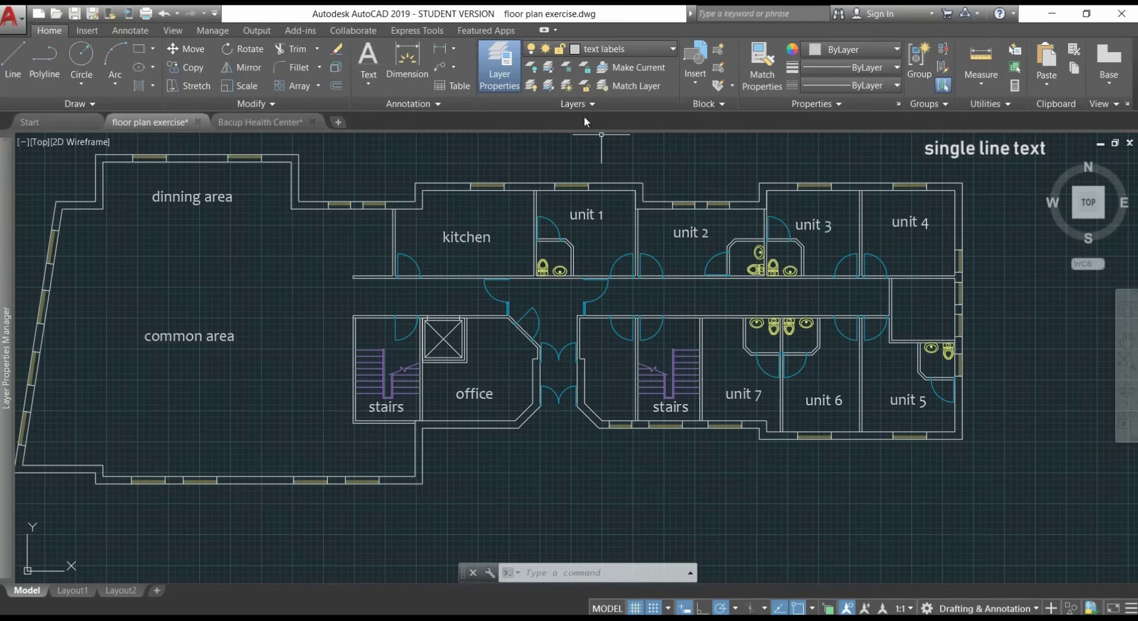
pyautogui.click(549, 70)
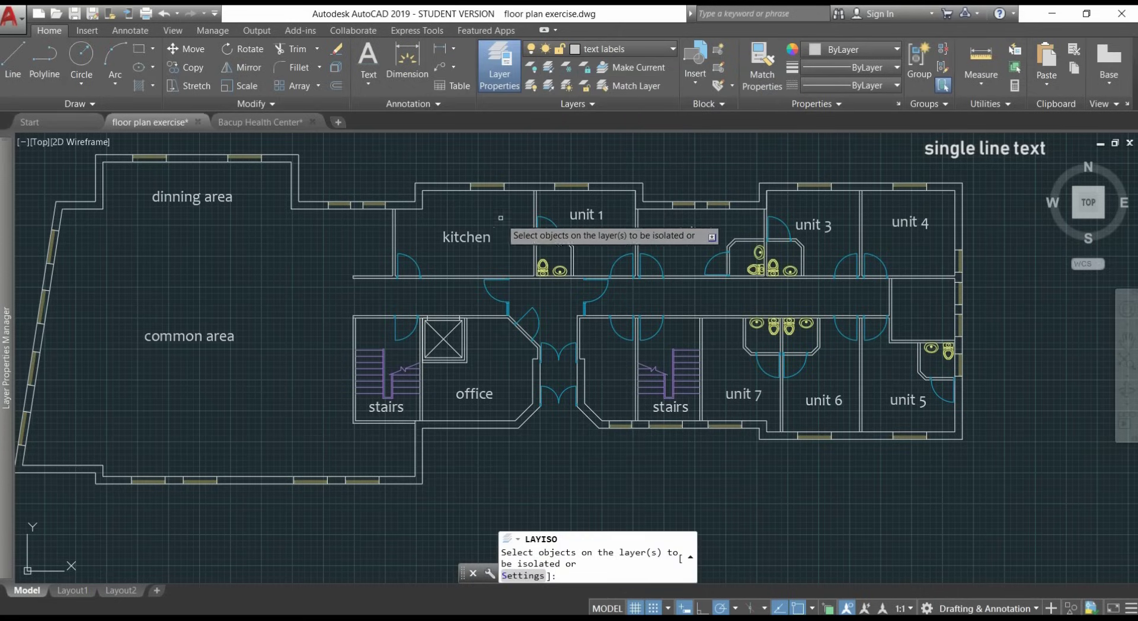
pyautogui.click(483, 242)
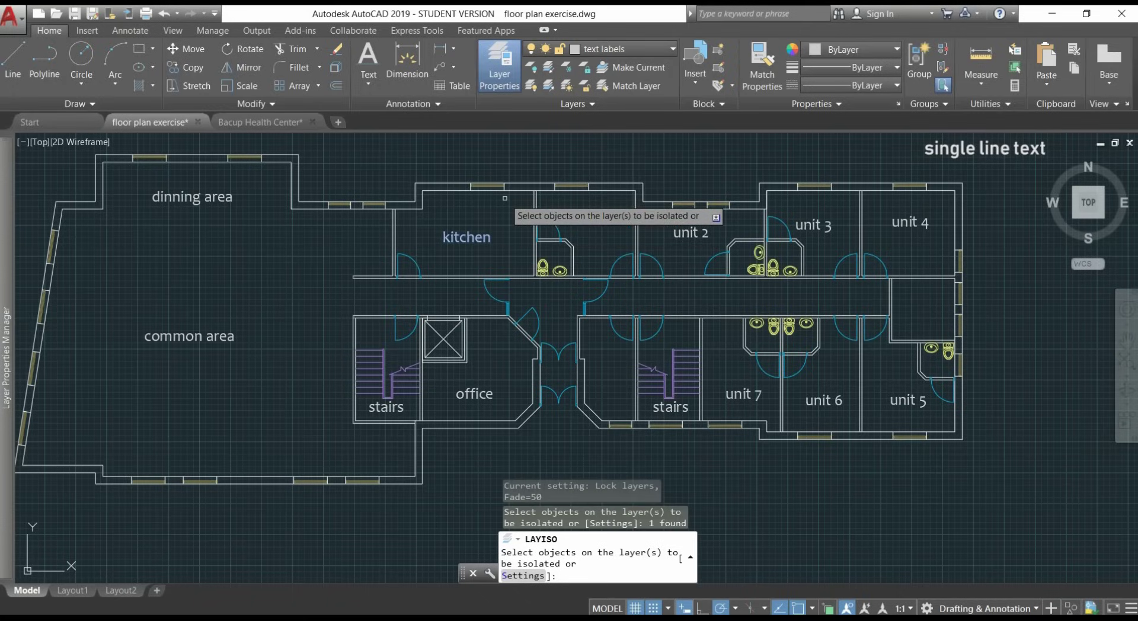
pyautogui.press('Return')
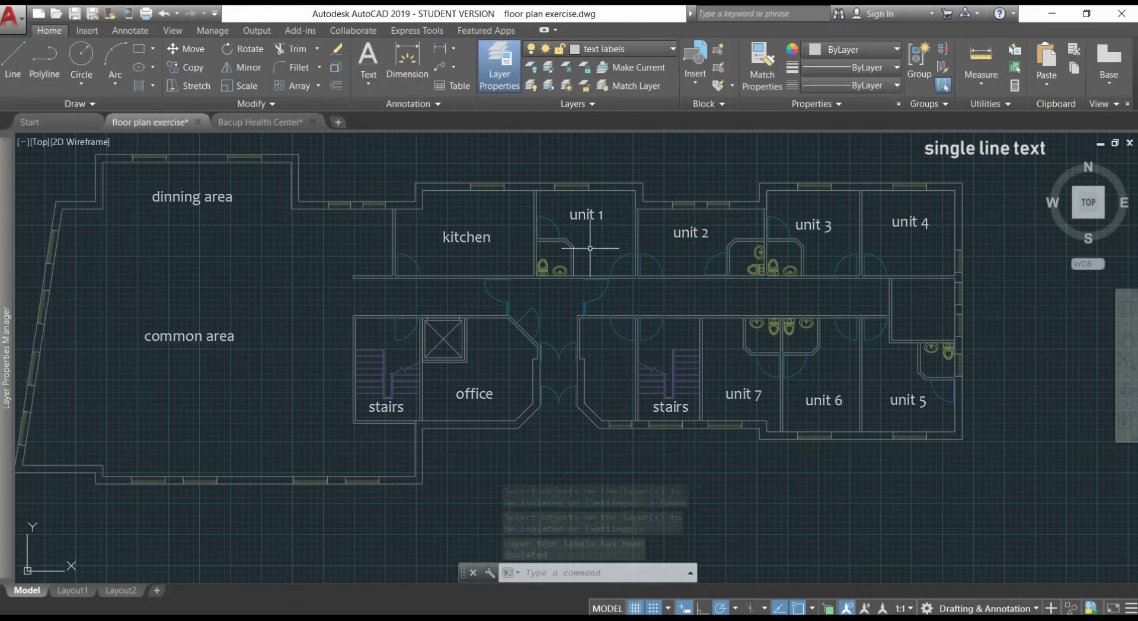
# Step: Erase all the room labels with a crossing selection over the plan, and undo the erasure
pyautogui.click(994, 473)
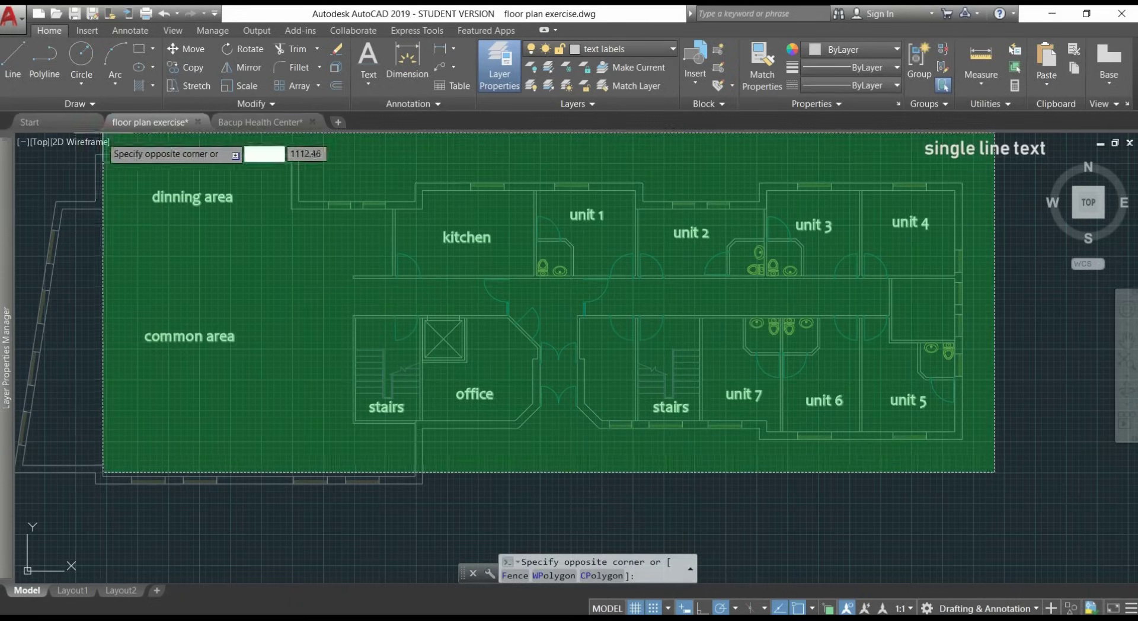
pyautogui.click(89, 158)
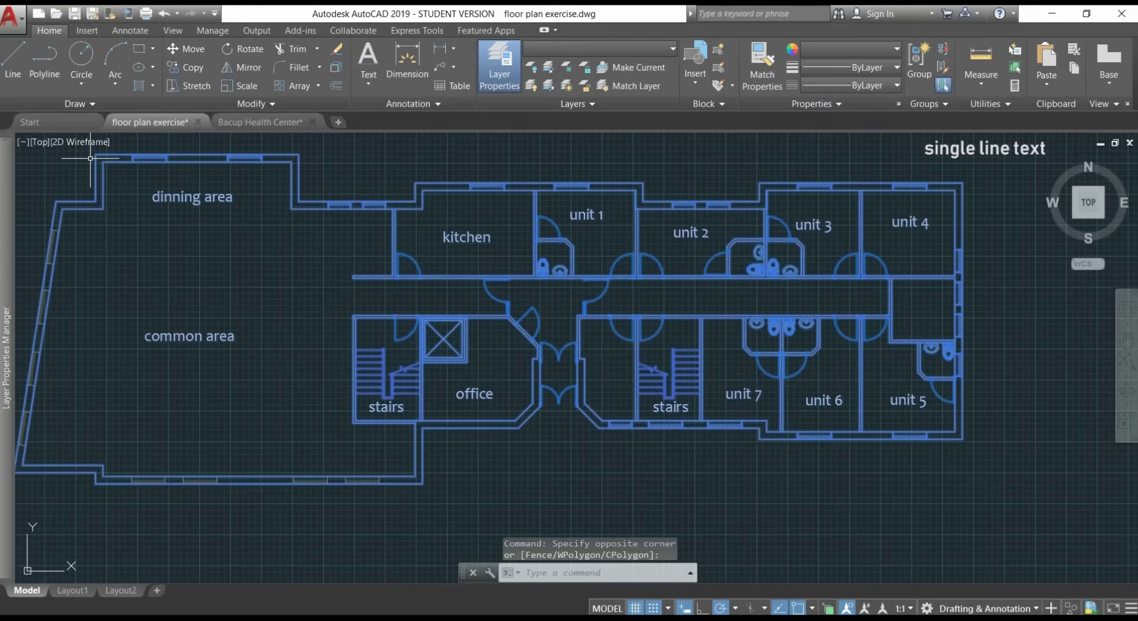
pyautogui.press('Delete')
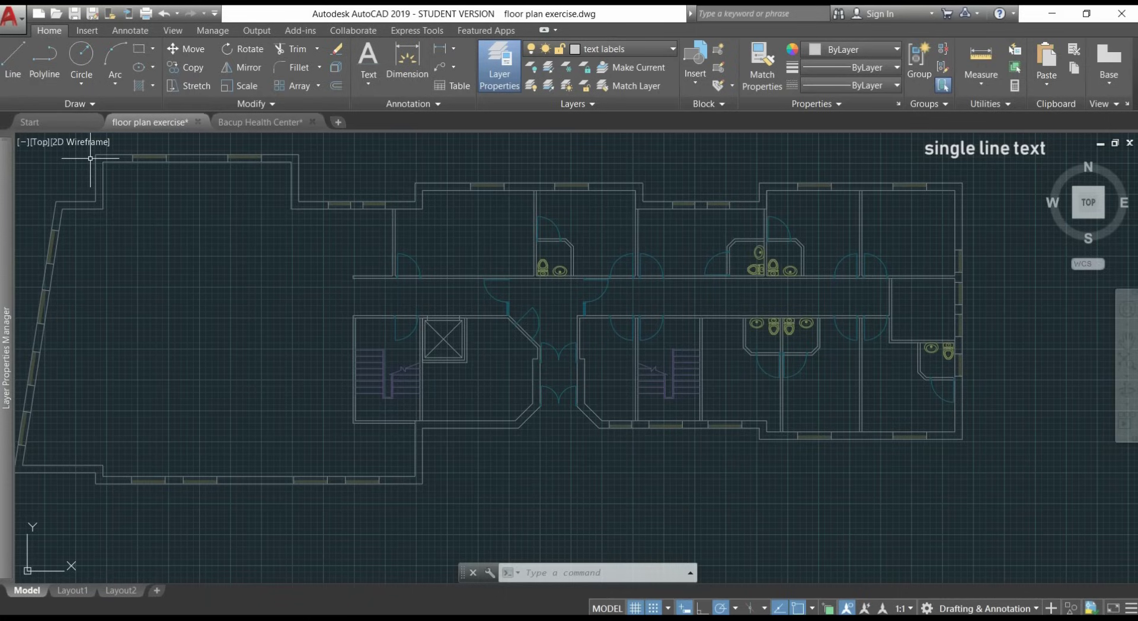
pyautogui.hotkey('ctrl', 'z')
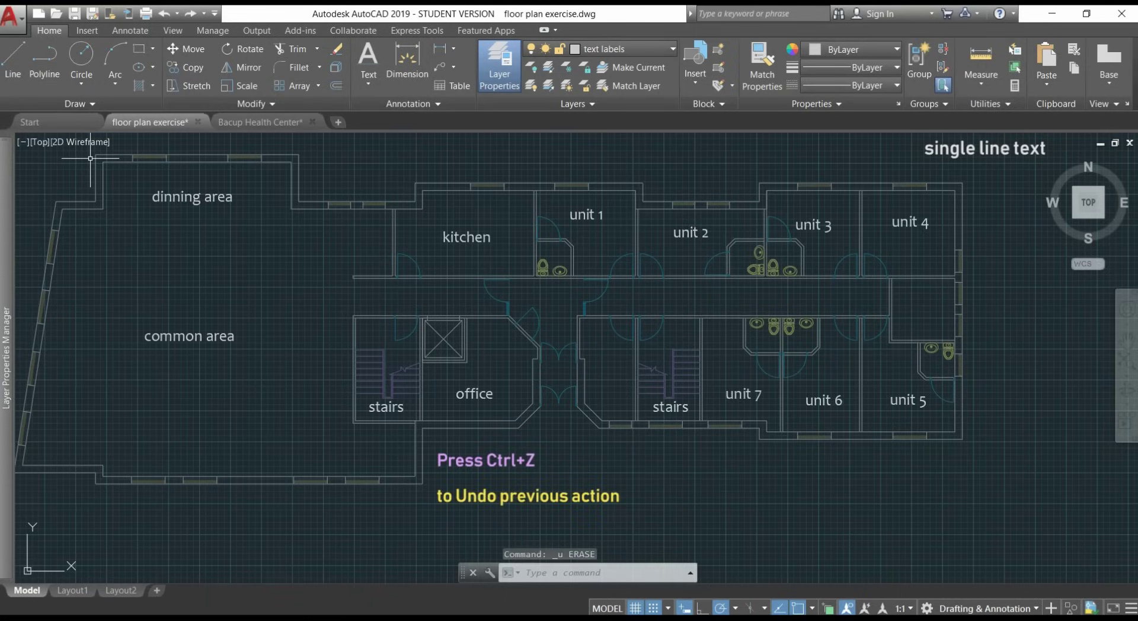
# Step: Select the whole plan, filter its quick properties to the text objects and set their height to 0.8
pyautogui.click(988, 476)
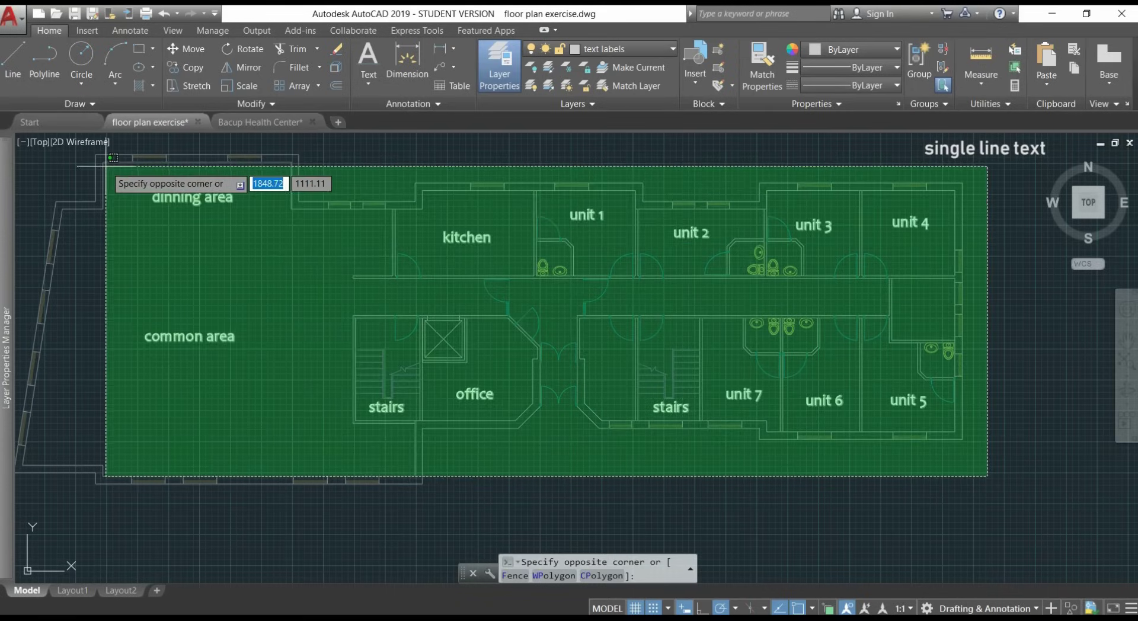
pyautogui.click(106, 165)
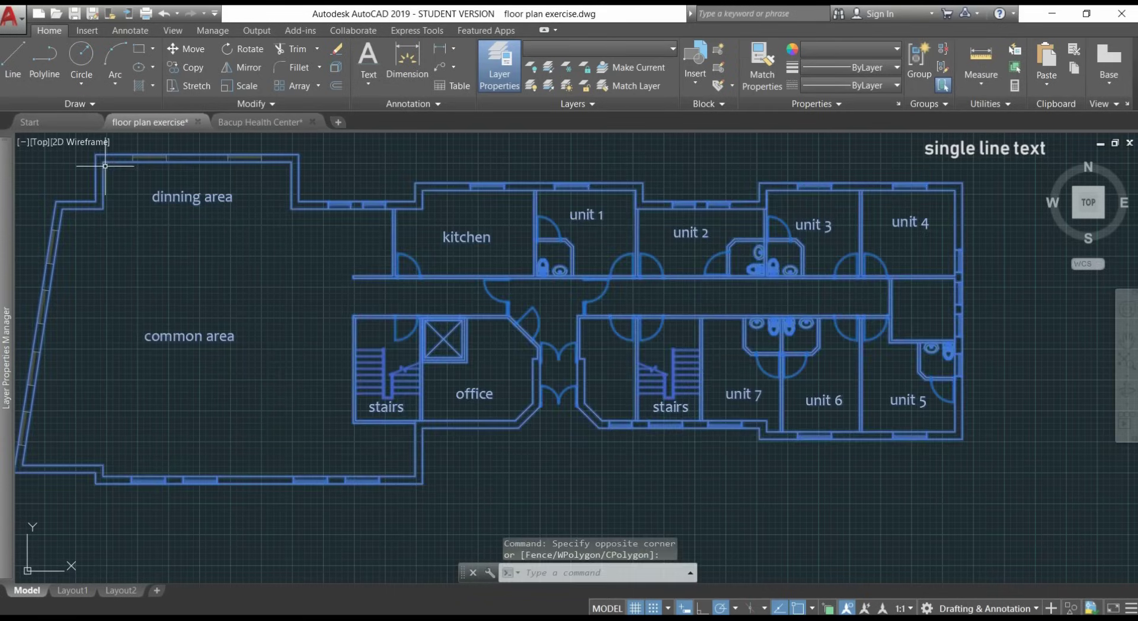
pyautogui.rightClick(142, 218)
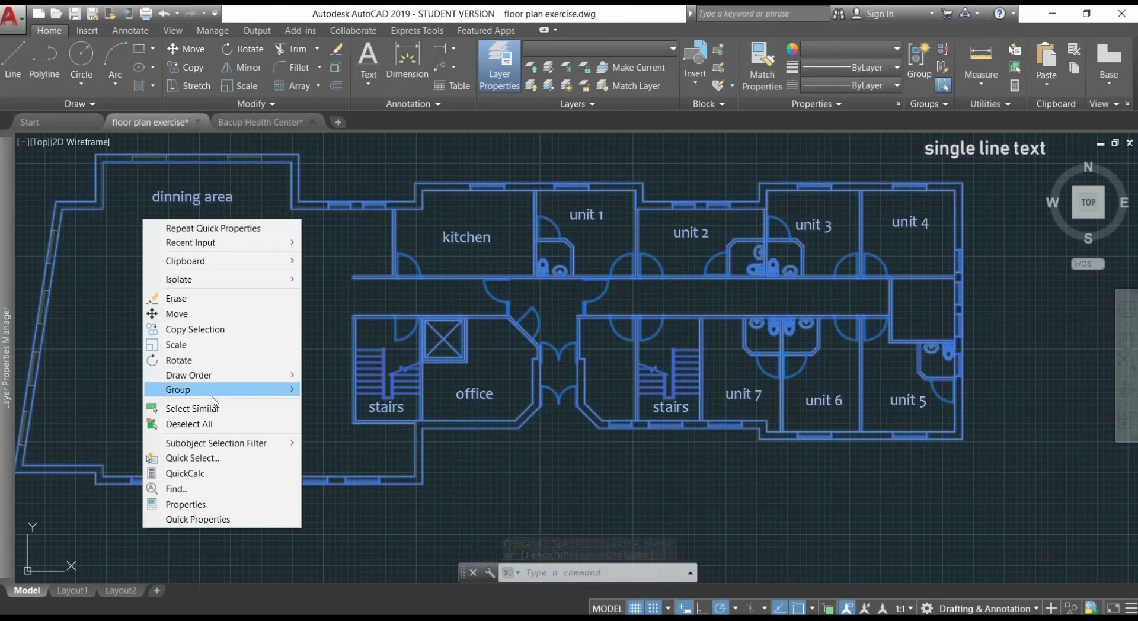
pyautogui.click(245, 519)
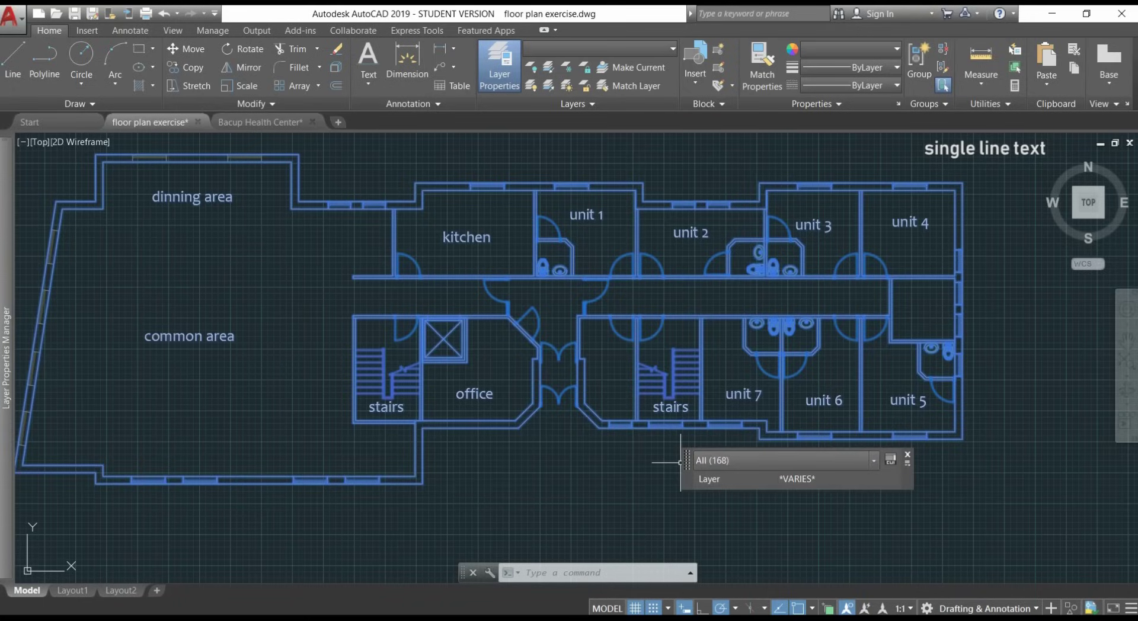
pyautogui.click(797, 463)
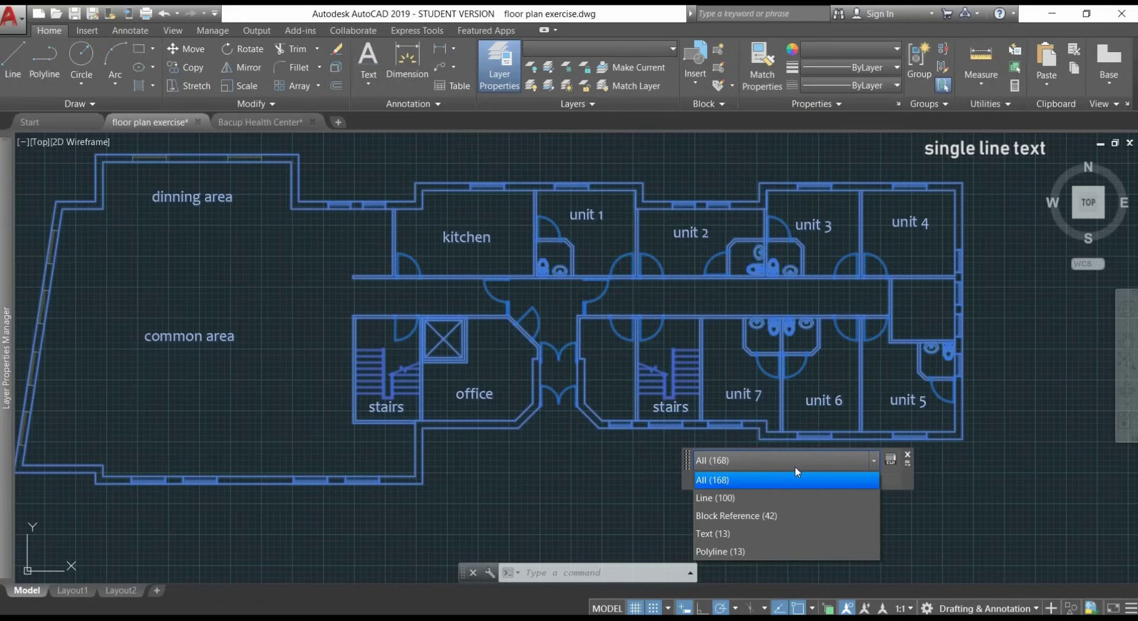
pyautogui.click(812, 535)
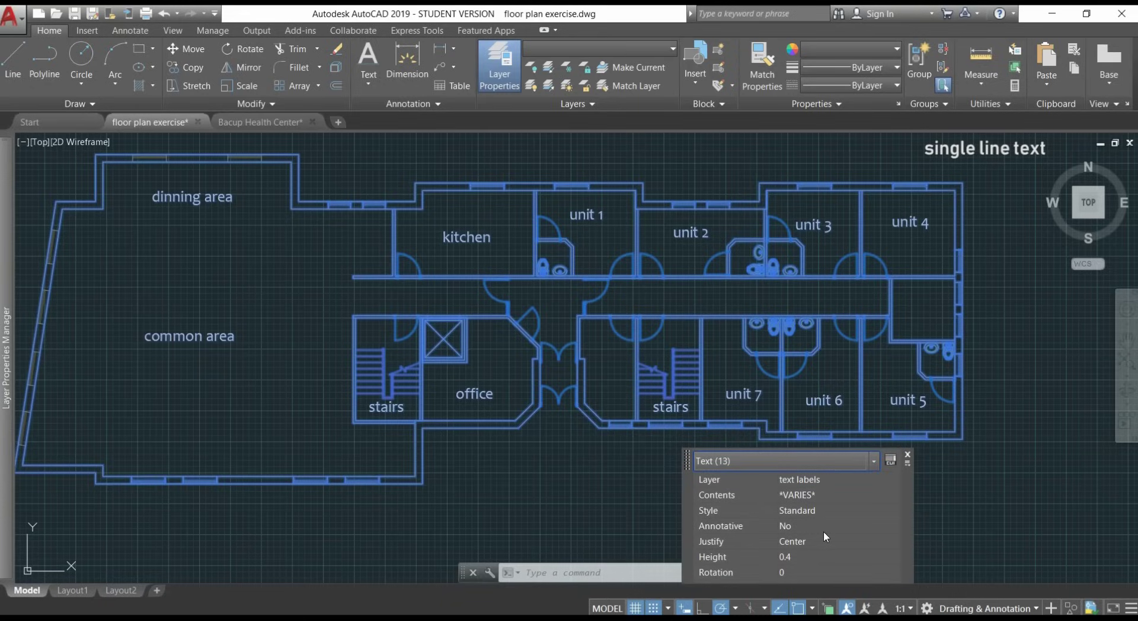
pyautogui.click(798, 556)
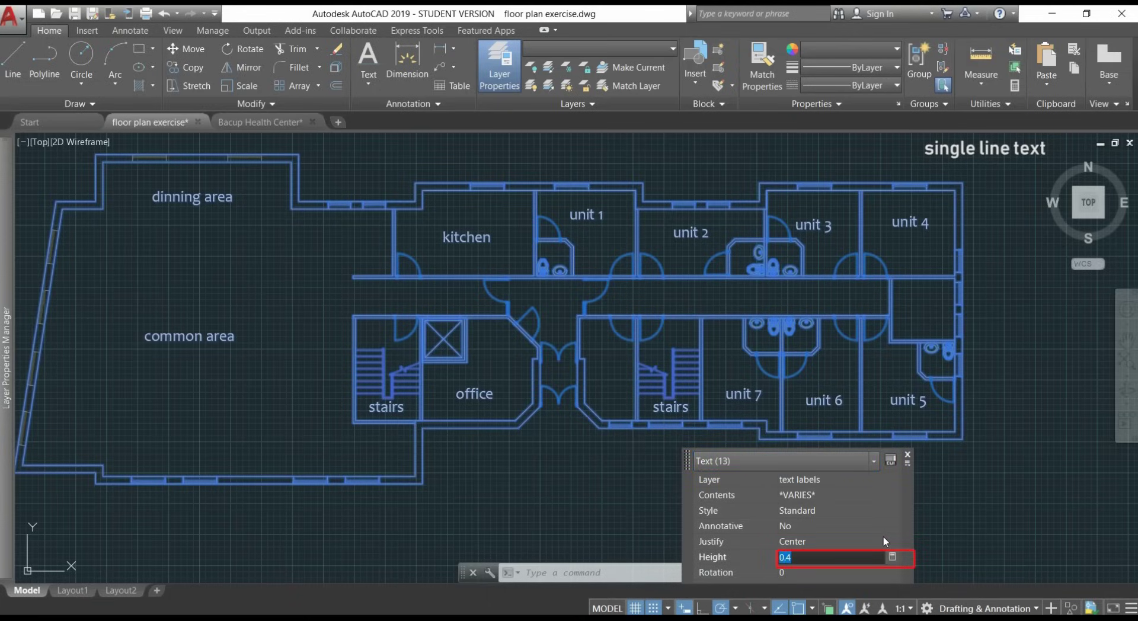
pyautogui.write('0.8')
pyautogui.press('Tab')
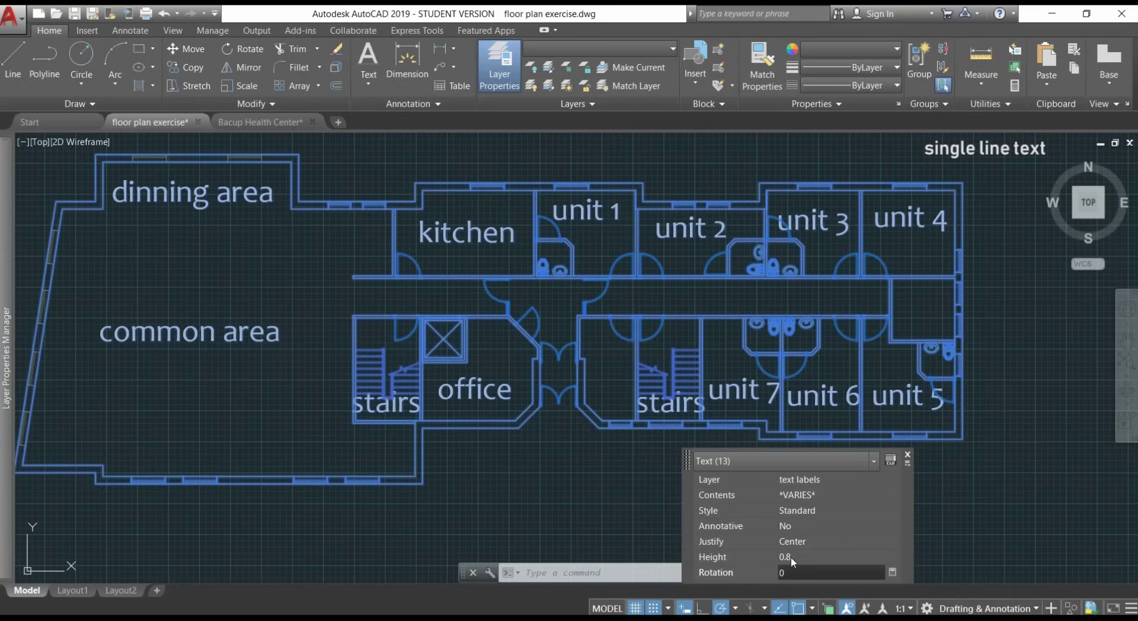
# Step: Try Right justification on all the selected room labels
pyautogui.click(802, 541)
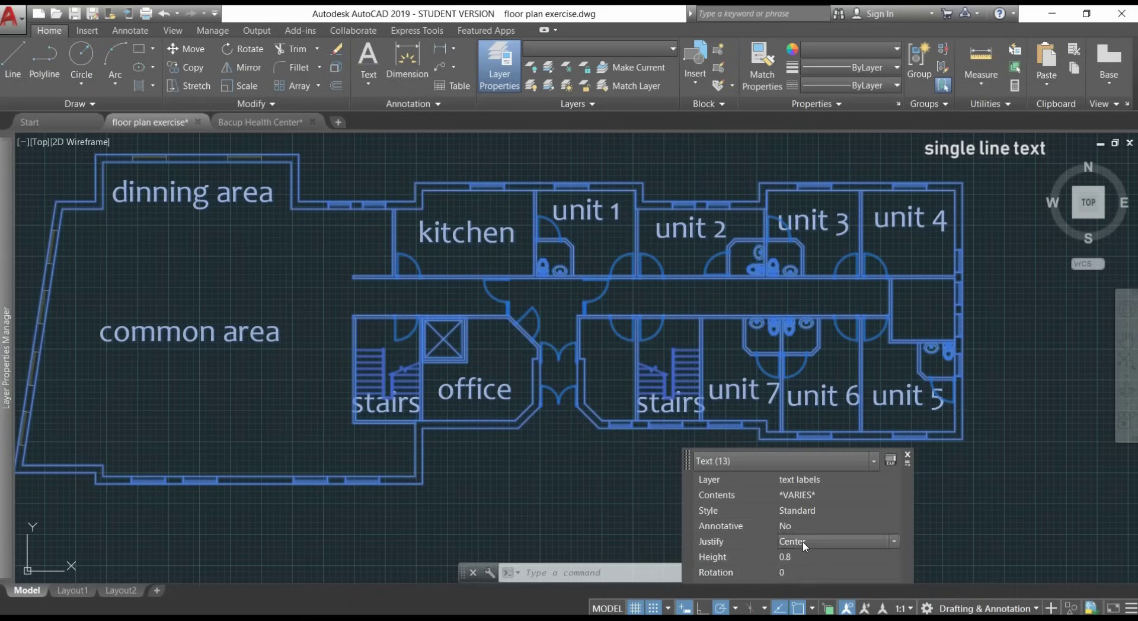
pyautogui.click(823, 542)
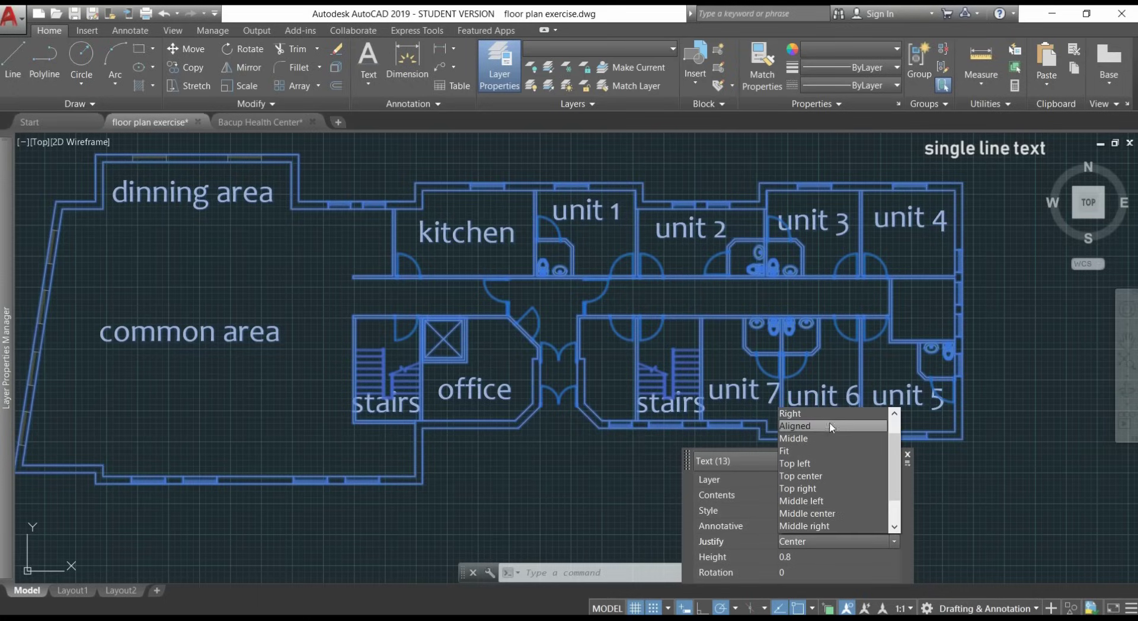
pyautogui.click(840, 413)
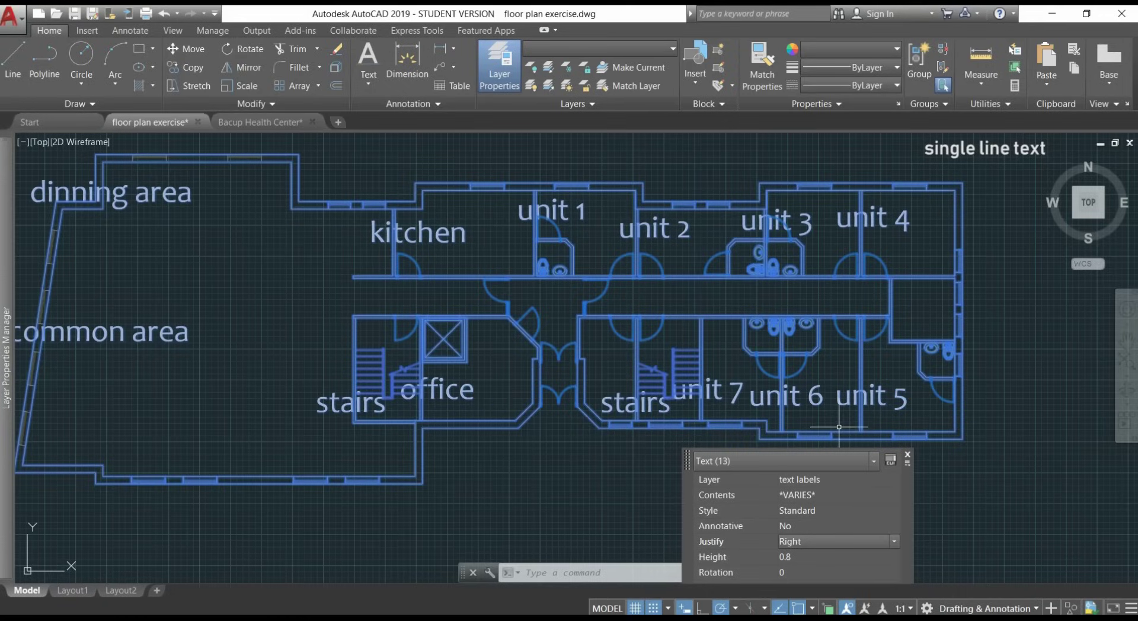
pyautogui.click(818, 540)
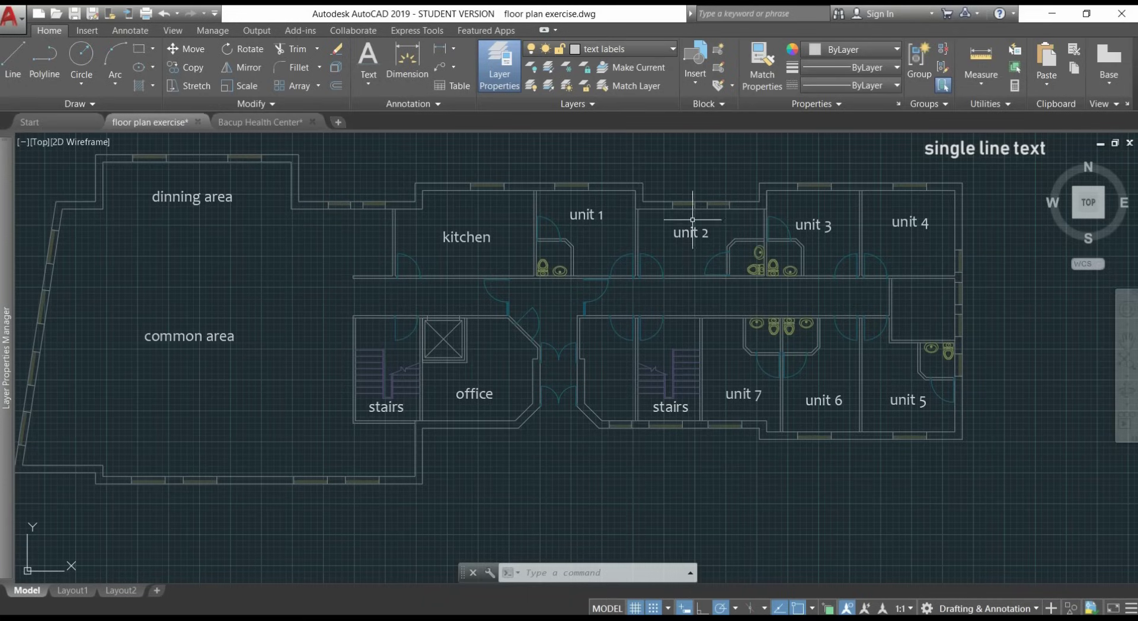
# Step: Restore the layers from isolation and view the room labels in the Bacup Health Center reference drawing
pyautogui.click(549, 89)
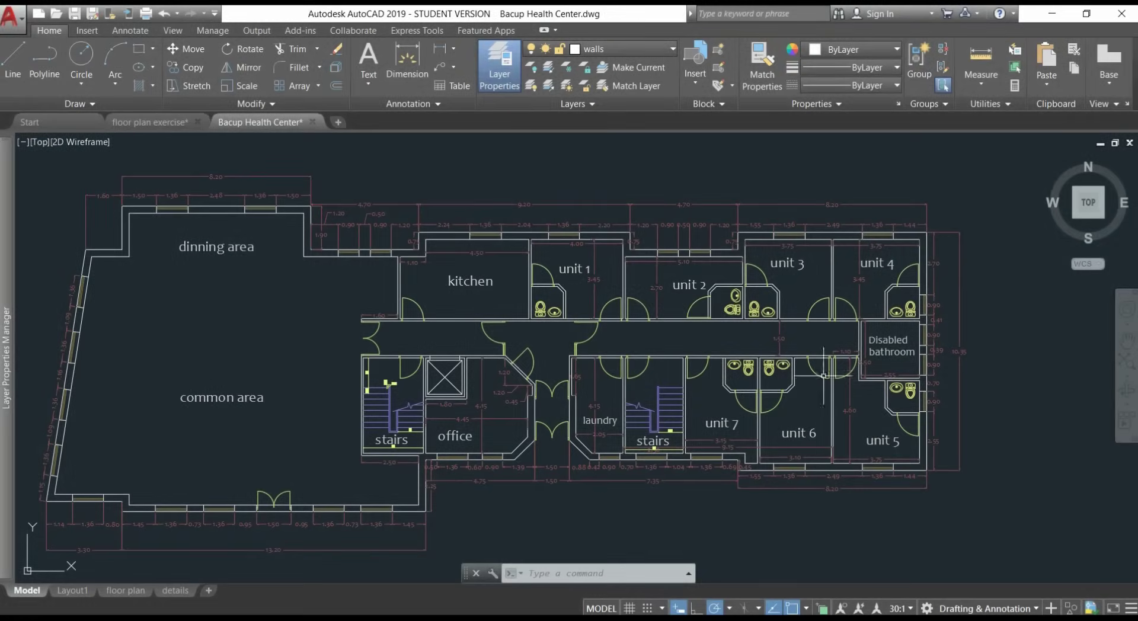
pyautogui.scroll(4, 917, 342)
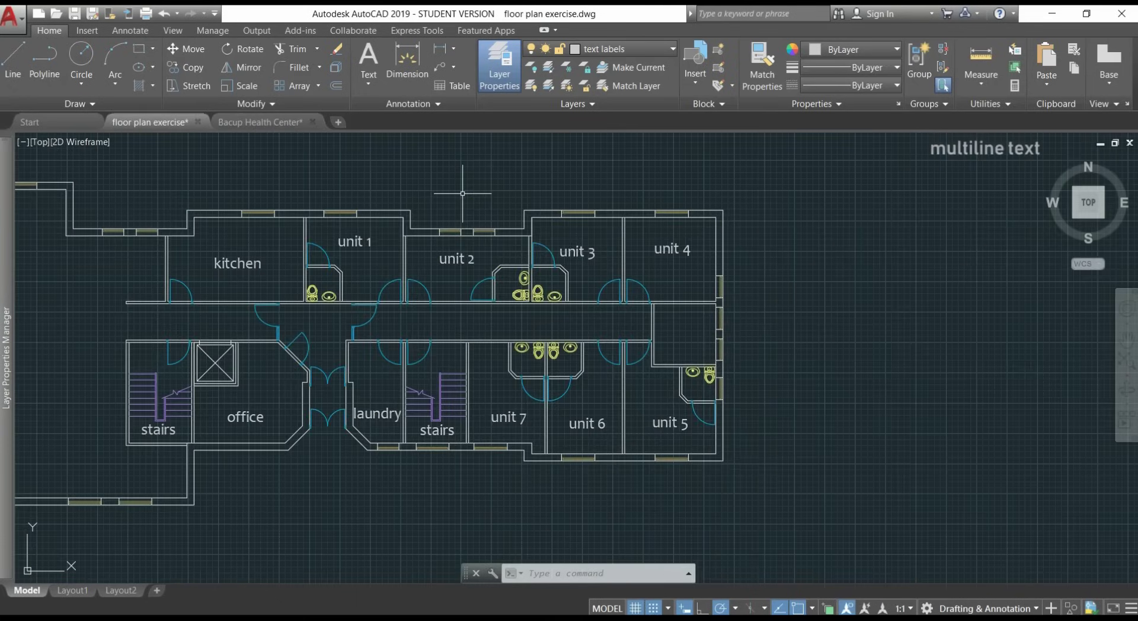
# Step: Try a wide multiline text box starting in the unlabelled room above unit 5, filling it with random characters to test line wrapping
pyautogui.click(368, 81)
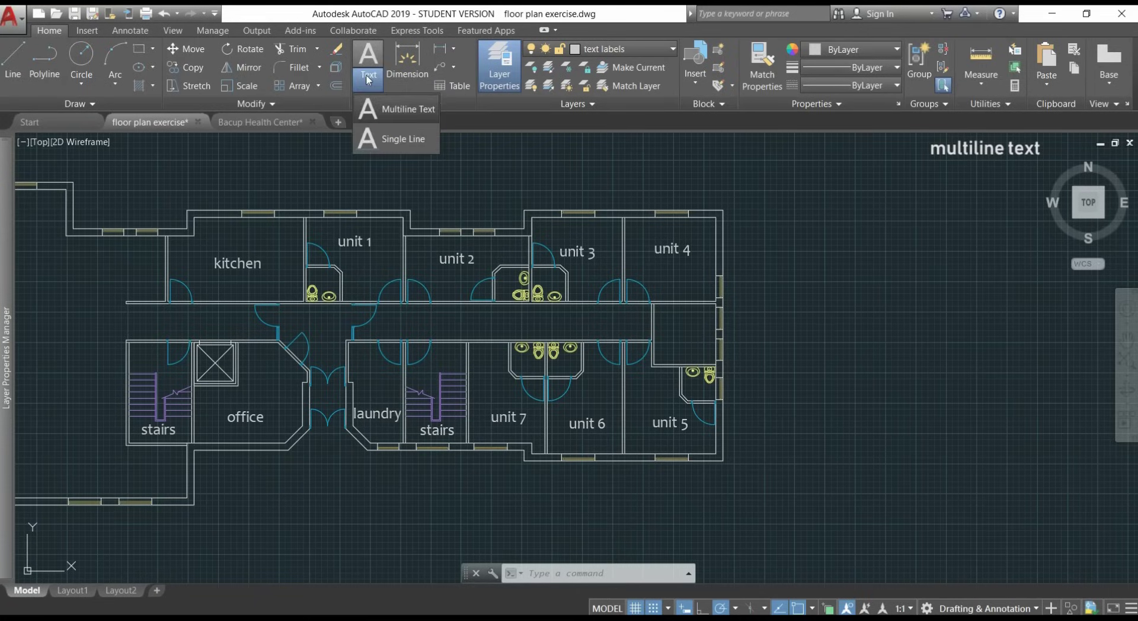
pyautogui.click(405, 112)
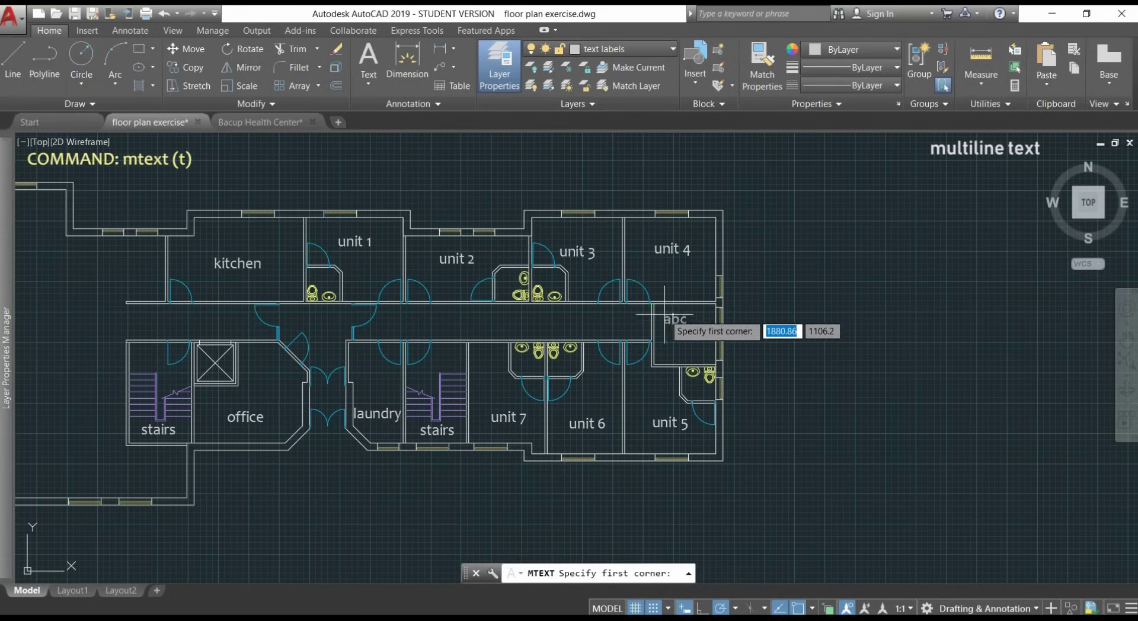
pyautogui.scroll(4, 663, 309)
pyautogui.moveTo(670, 318); pyautogui.dragTo(621, 276, button='middle')
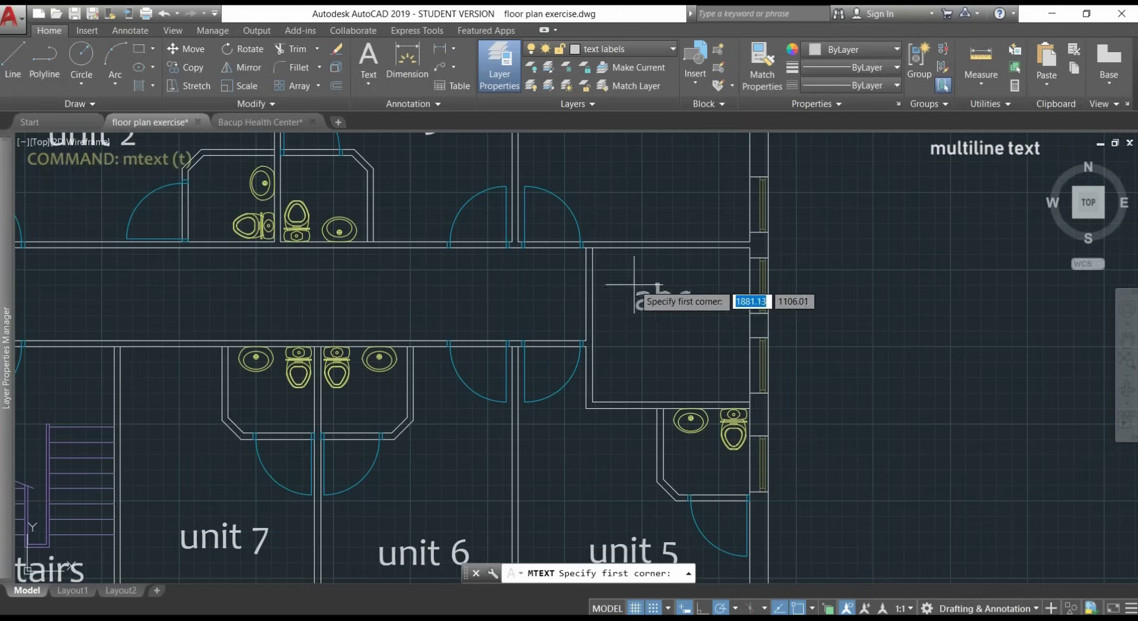
pyautogui.click(604, 269)
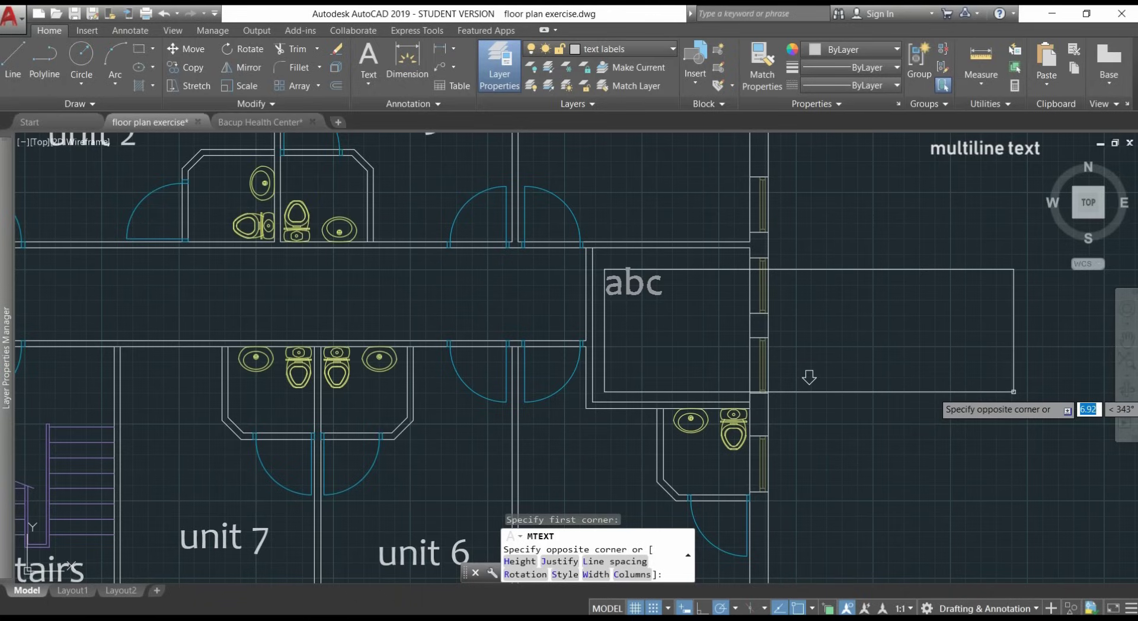
pyautogui.click(1013, 391)
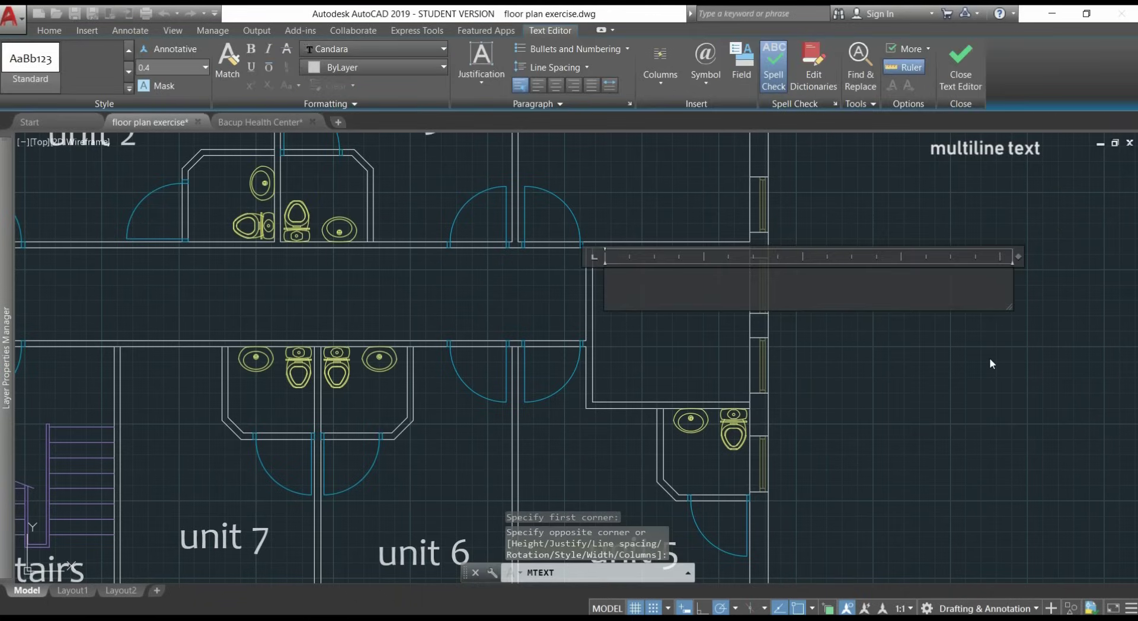
pyautogui.write('gfdskgjçlsdfkgçdf fgalçsdfkçsdlf')
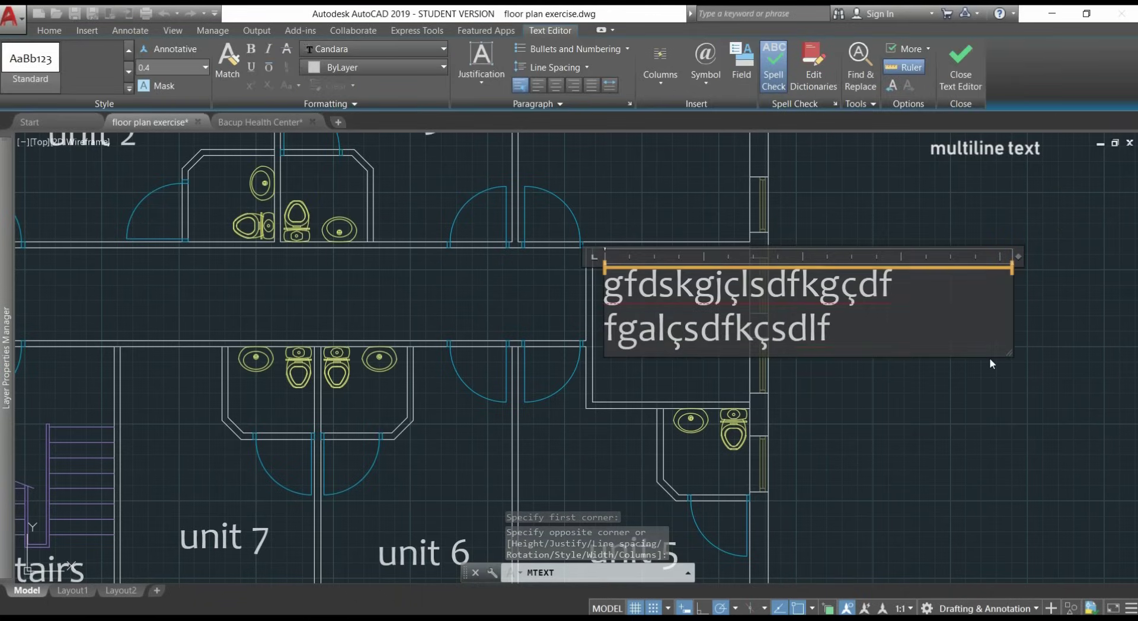
pyautogui.write(' dsfsdaçlfdsf sdfçlsadfsd fdsdçlfldçsf')
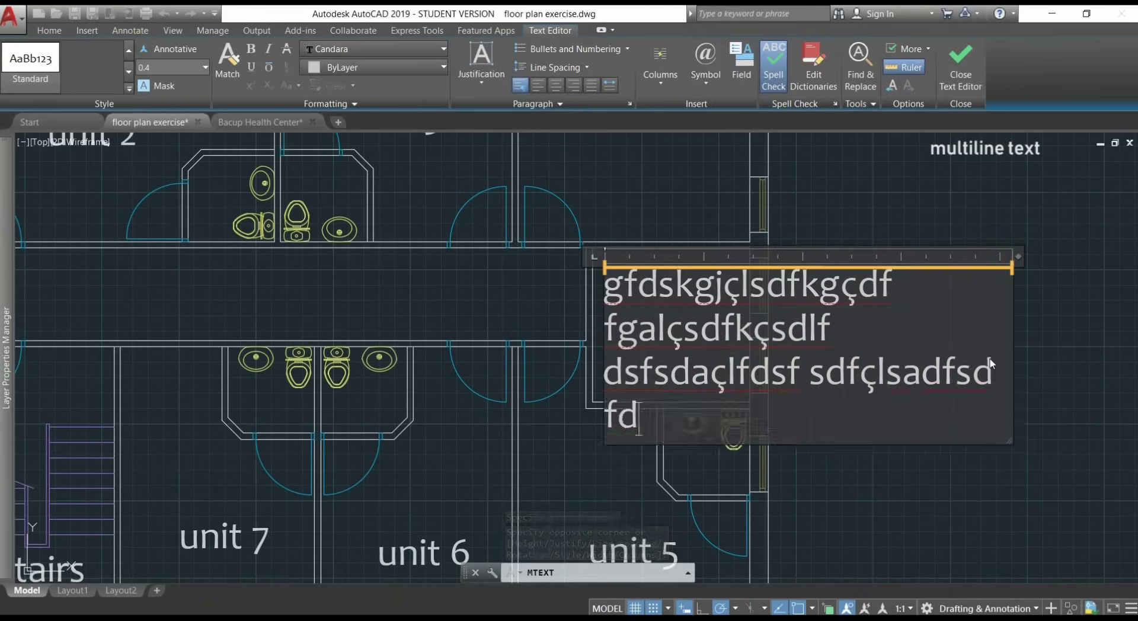
pyautogui.write('çlsdf çdsfçlasd')
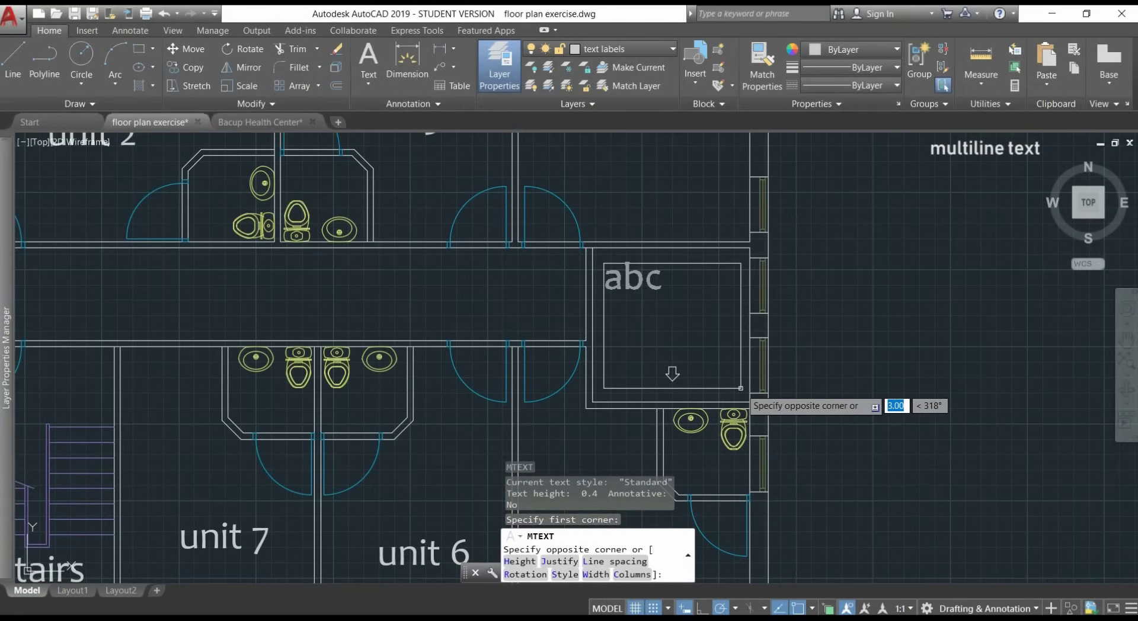
# Step: Label the room above unit 5 with multiline text reading "disable" and "bathroom" on two lines, in a box fitted inside its walls
pyautogui.click(740, 388)
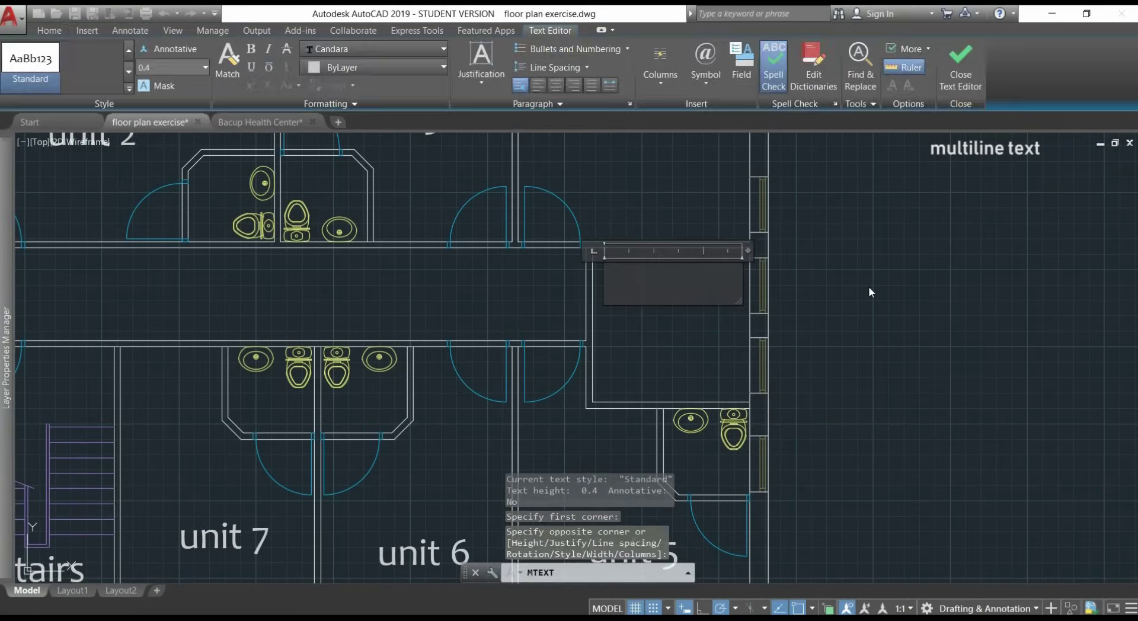
pyautogui.write('disable')
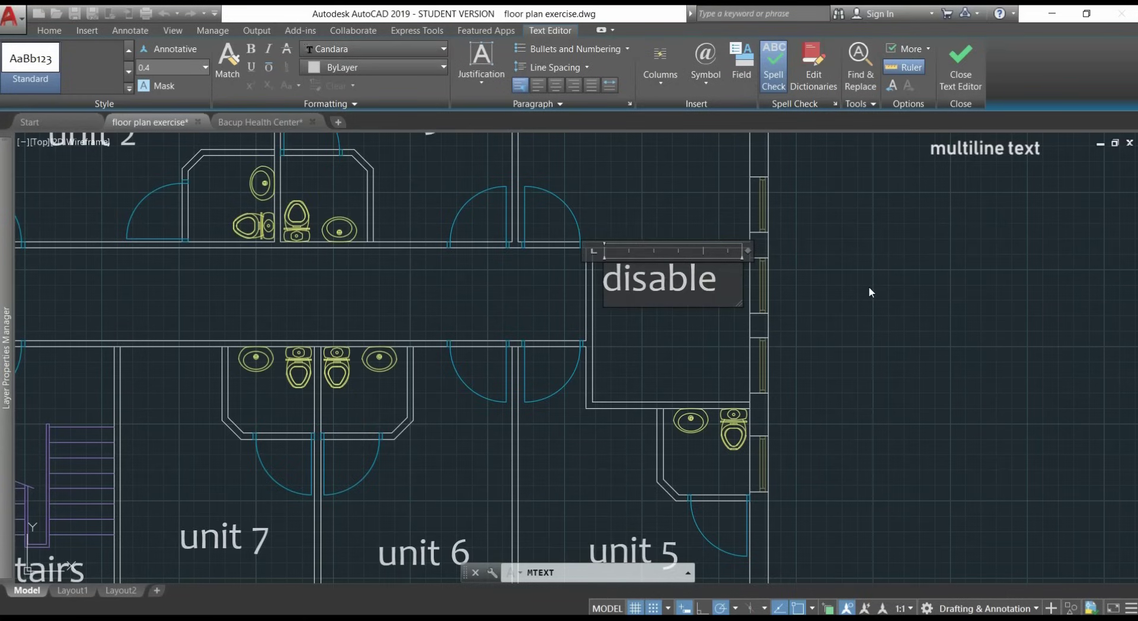
pyautogui.press('Return')
pyautogui.write('ba')
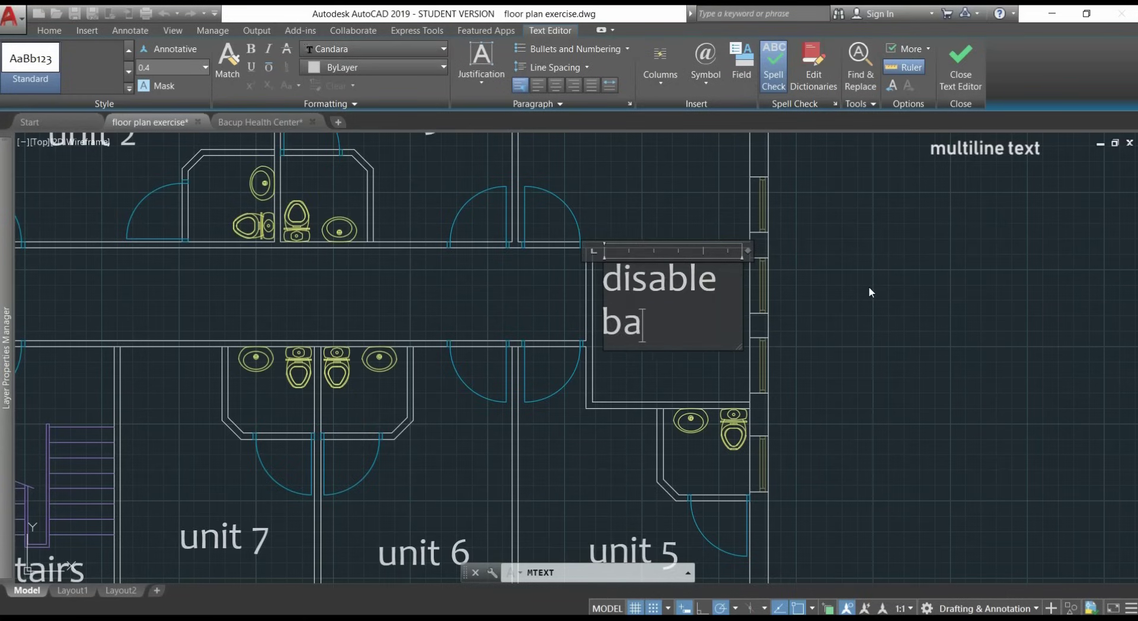
pyautogui.write('throom')
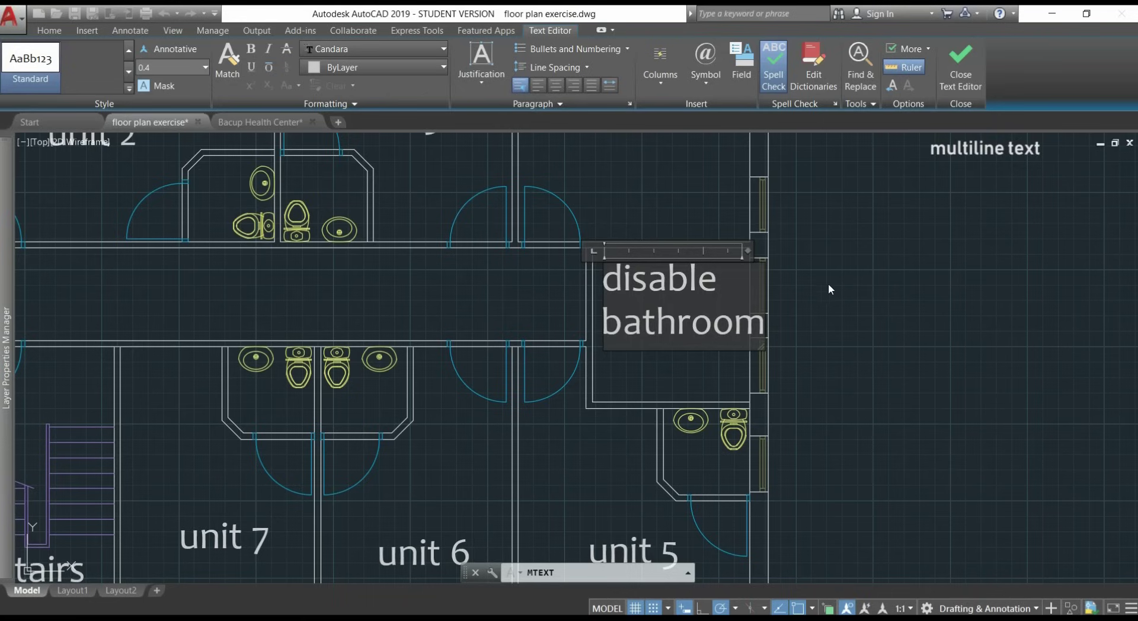
pyautogui.click(765, 345)
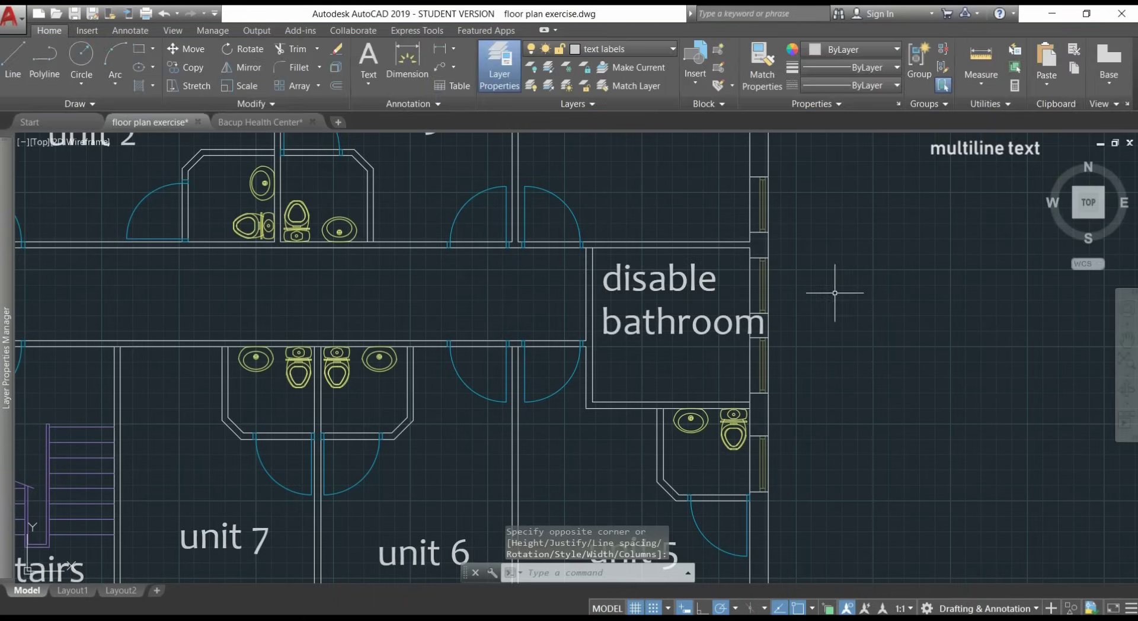
# Step: Set the text height of the whole "disable bathroom" label to 0.3
pyautogui.doubleClick(730, 327)
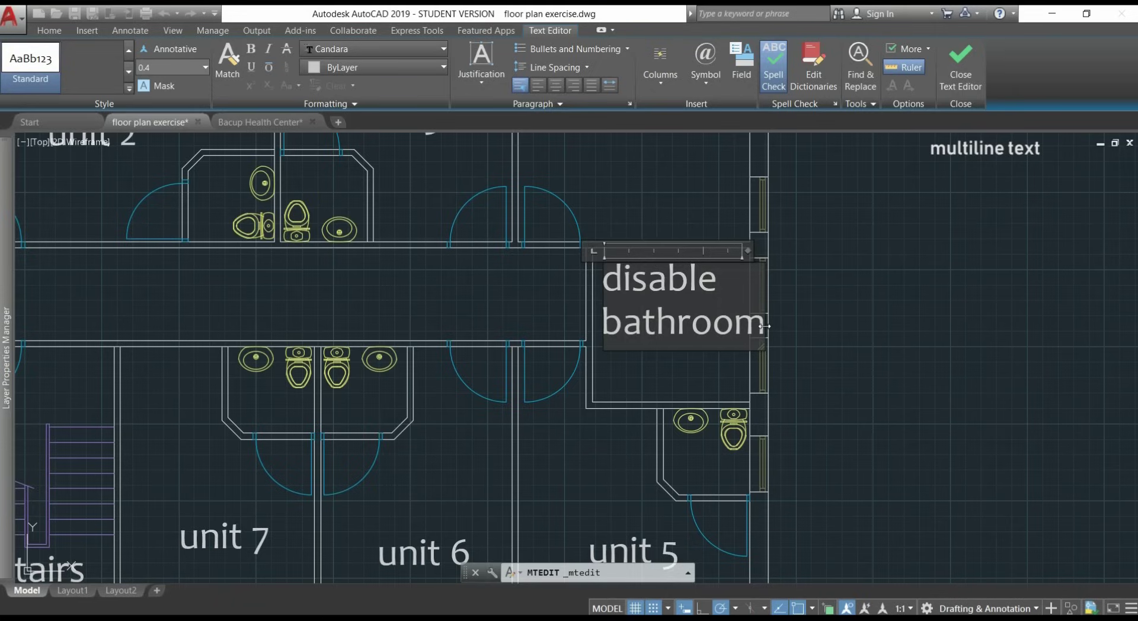
pyautogui.moveTo(763, 325); pyautogui.dragTo(595, 285)
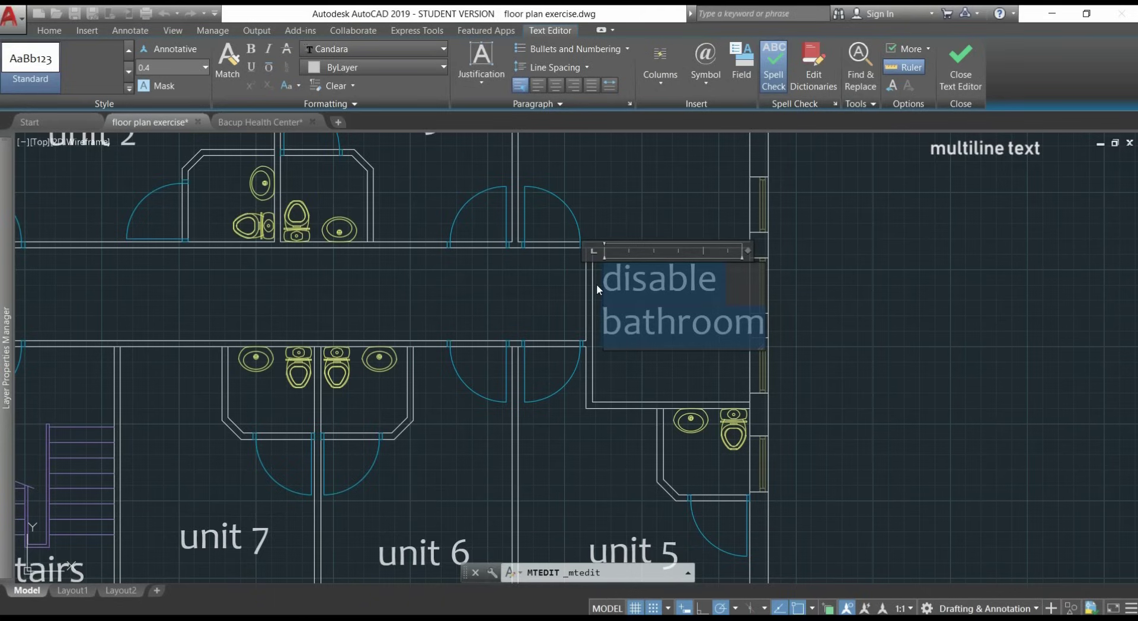
pyautogui.click(144, 67)
pyautogui.click(160, 67)
pyautogui.press('BackSpace')
pyautogui.write('3')
pyautogui.press('Return')
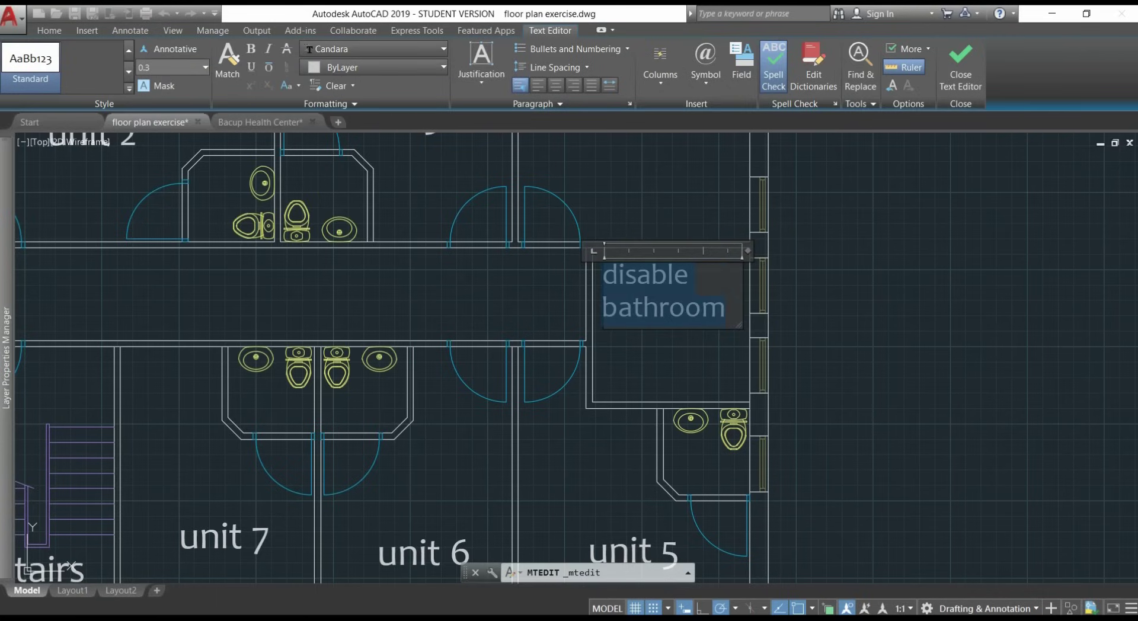
pyautogui.click(495, 305)
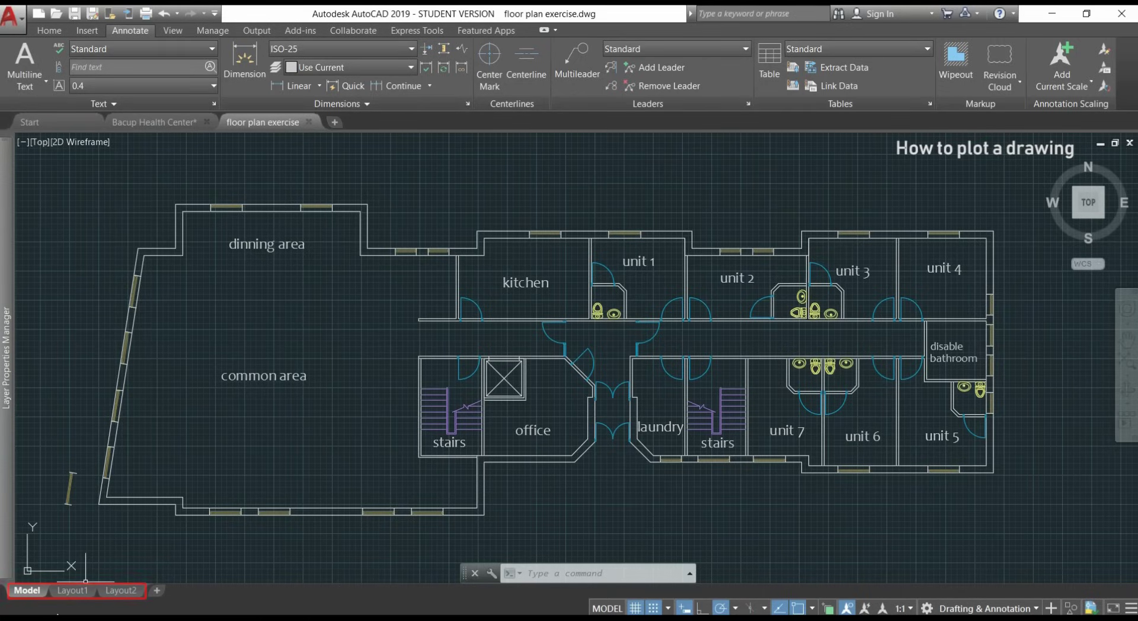
# Step: Open Layout1, activate its viewport and frame the floor plan at a larger size inside it
pyautogui.moveTo(74, 592)
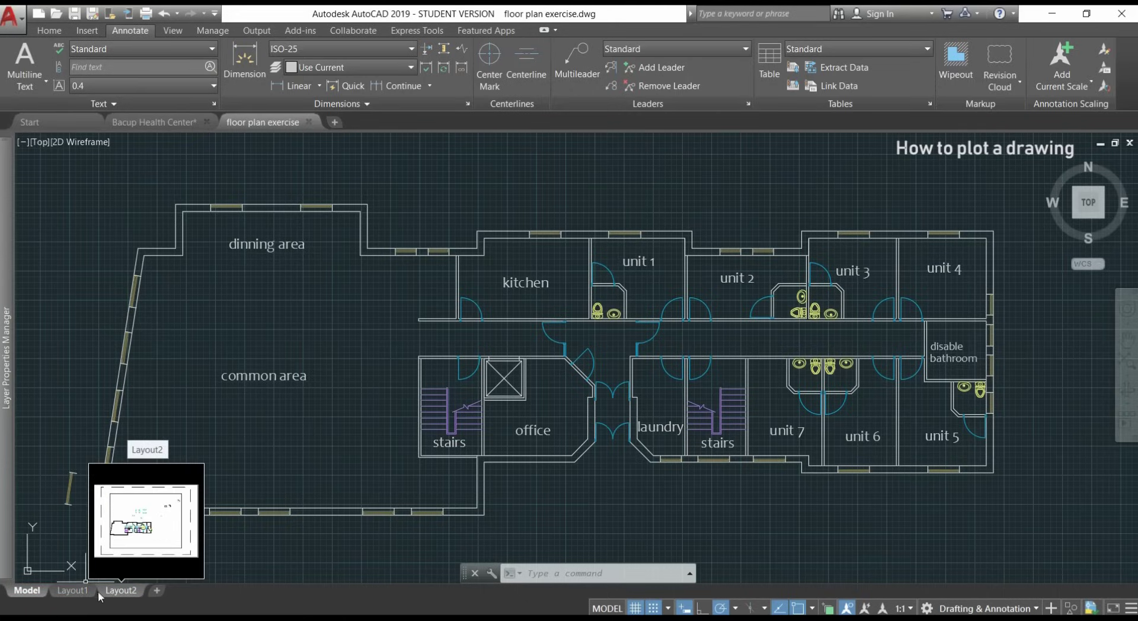
pyautogui.click(78, 591)
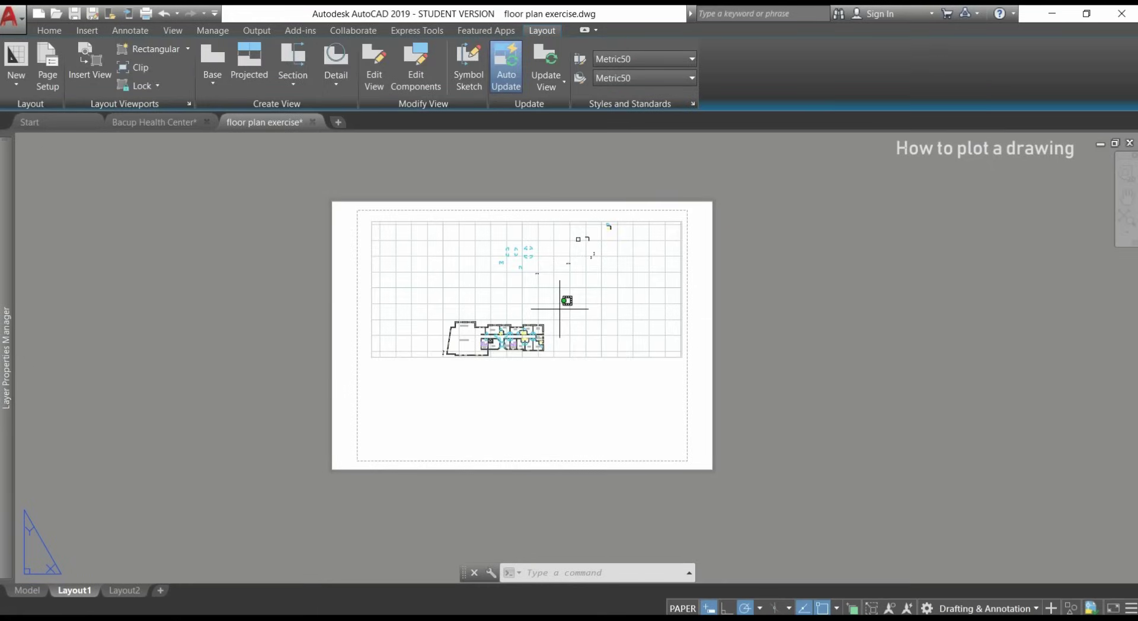
pyautogui.doubleClick(559, 308)
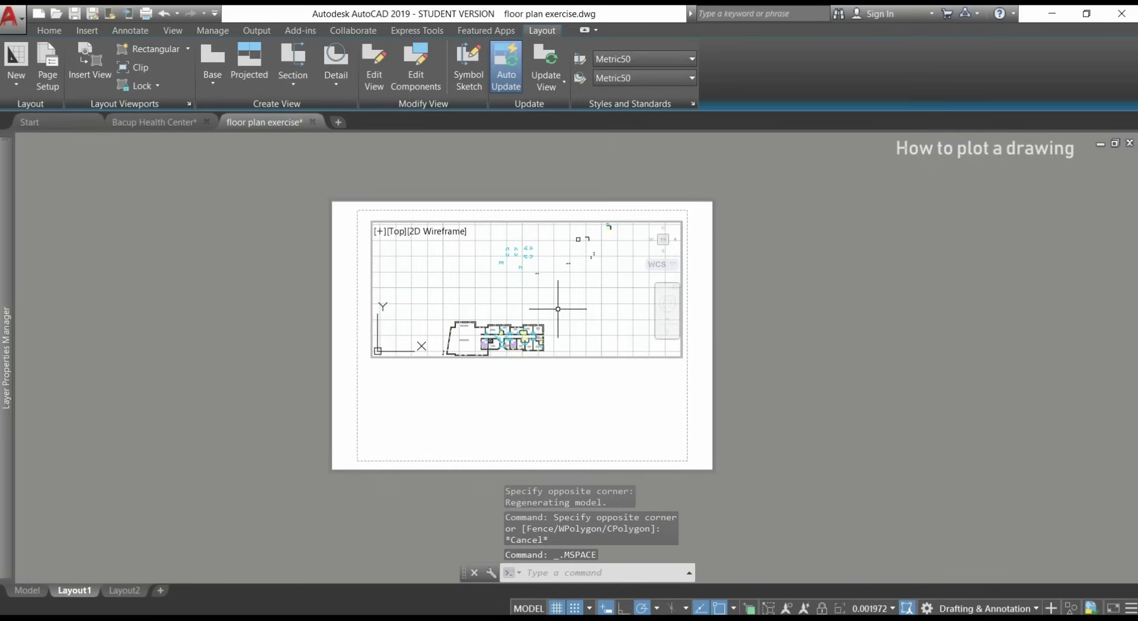
pyautogui.scroll(6, 556, 311)
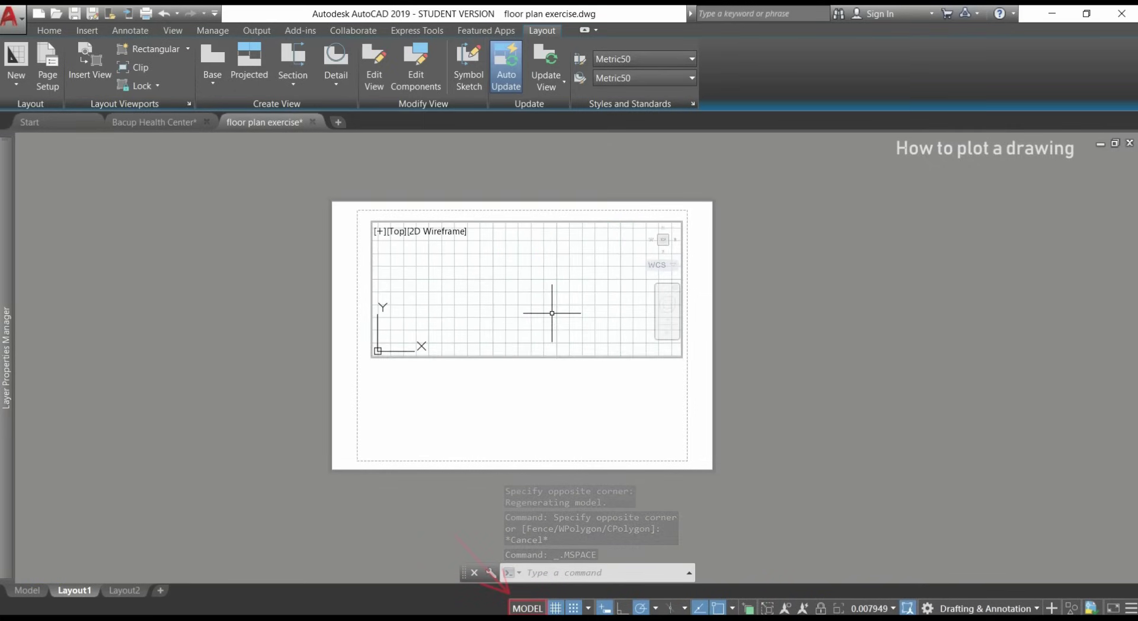
pyautogui.moveTo(499, 326); pyautogui.dragTo(532, 295, button='middle')
pyautogui.scroll(-6, 541, 317)
pyautogui.scroll(4, 553, 313)
pyautogui.scroll(3, 552, 313)
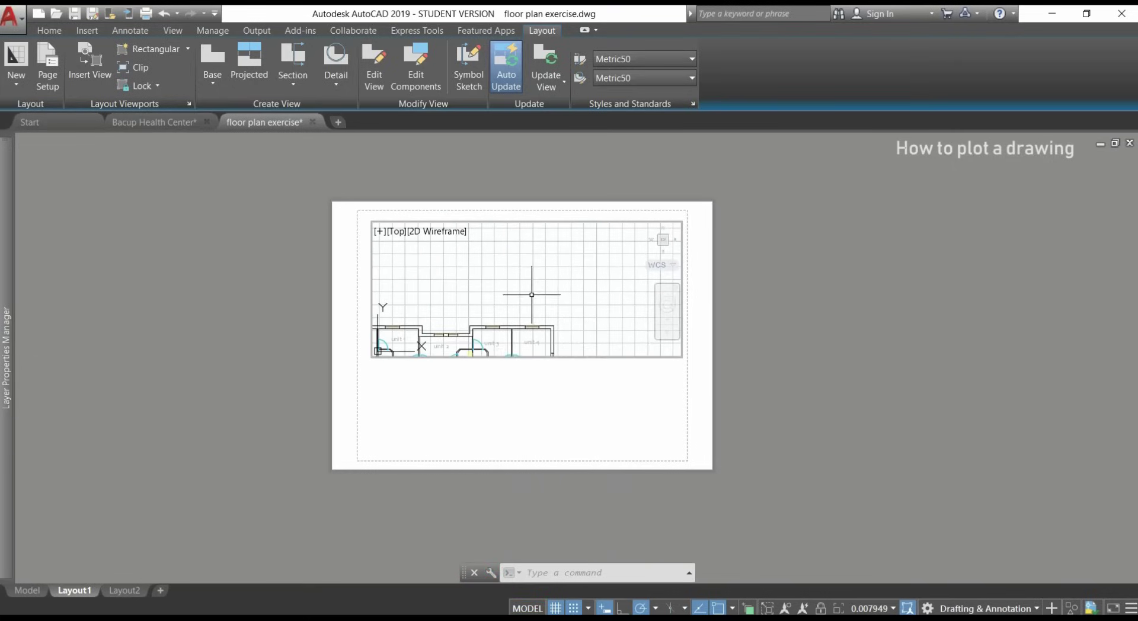
pyautogui.moveTo(474, 338); pyautogui.dragTo(539, 287, button='middle')
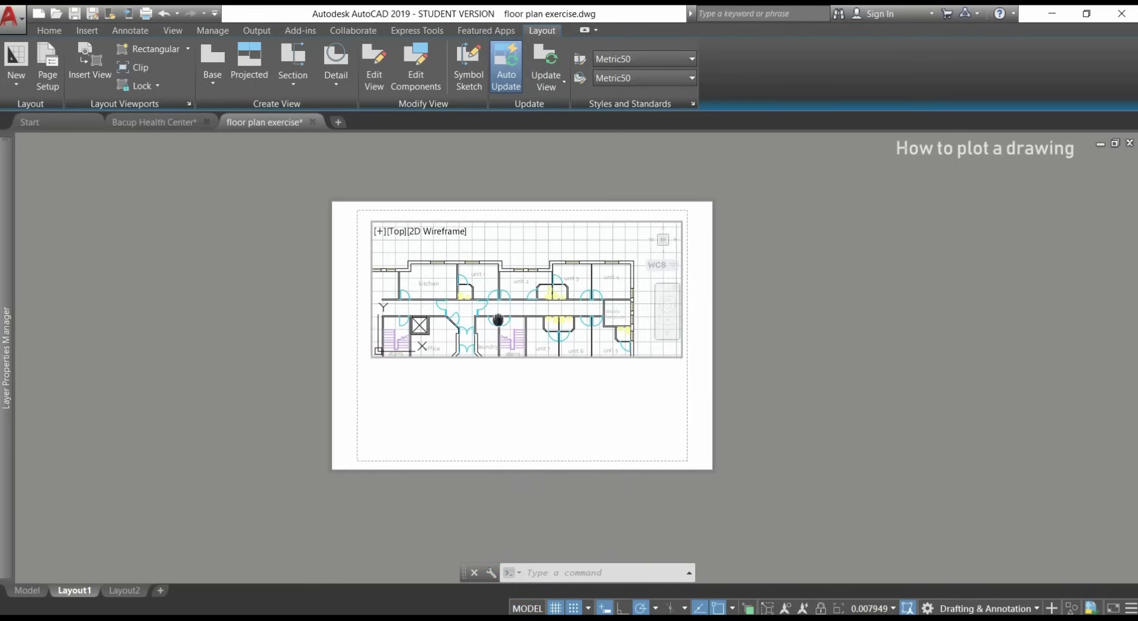
pyautogui.moveTo(498, 320)
pyautogui.mouseDown(button='middle')
pyautogui.moveTo(536, 306)
pyautogui.moveTo(512, 318)
pyautogui.mouseUp(button='middle')
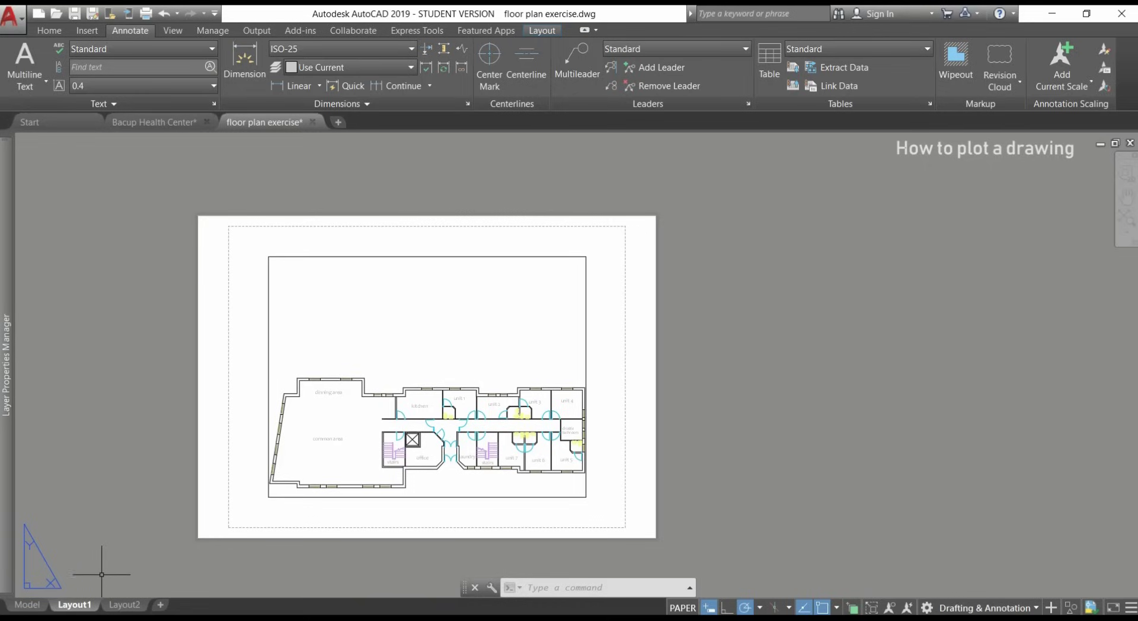
# Step: Open Layout1's page setup for modification and review the available printers and plotters
pyautogui.rightClick(84, 605)
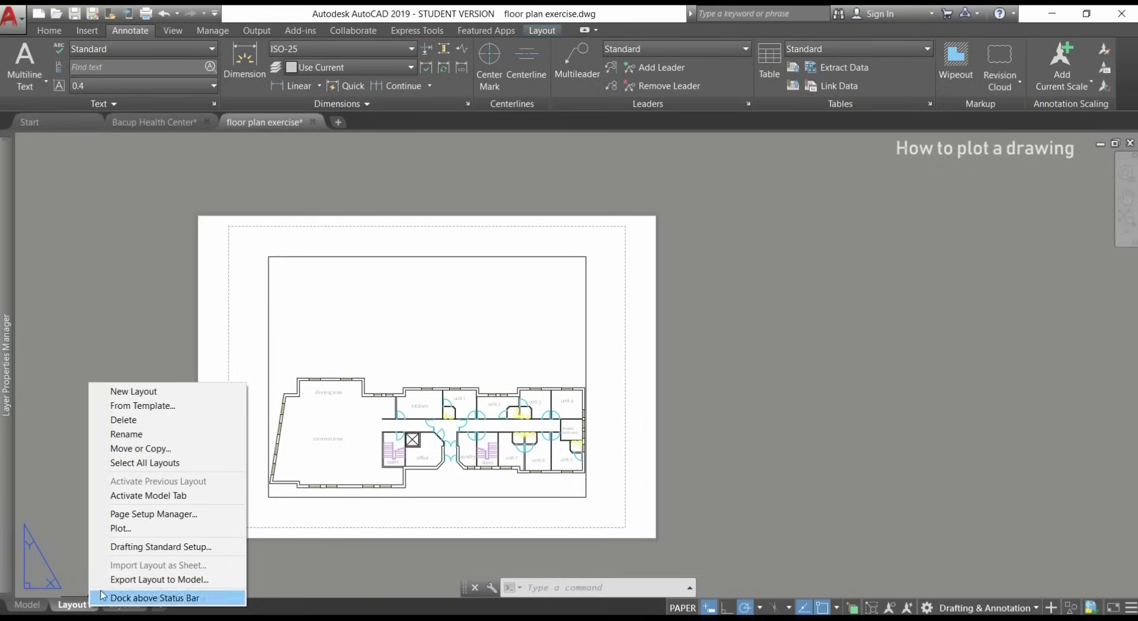
pyautogui.click(219, 514)
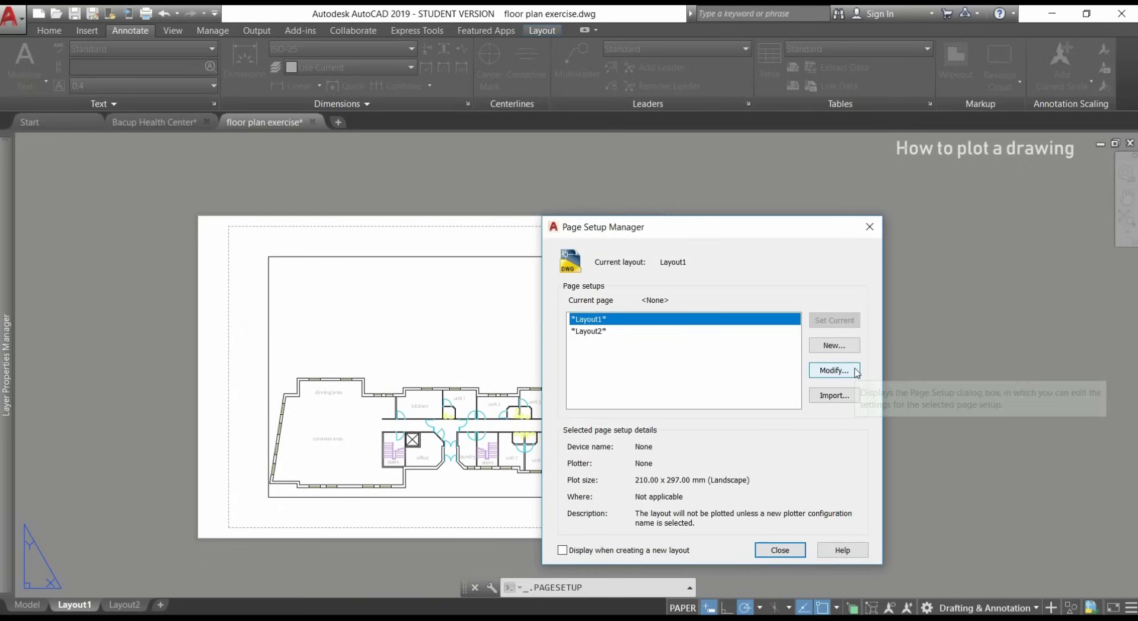
pyautogui.click(834, 370)
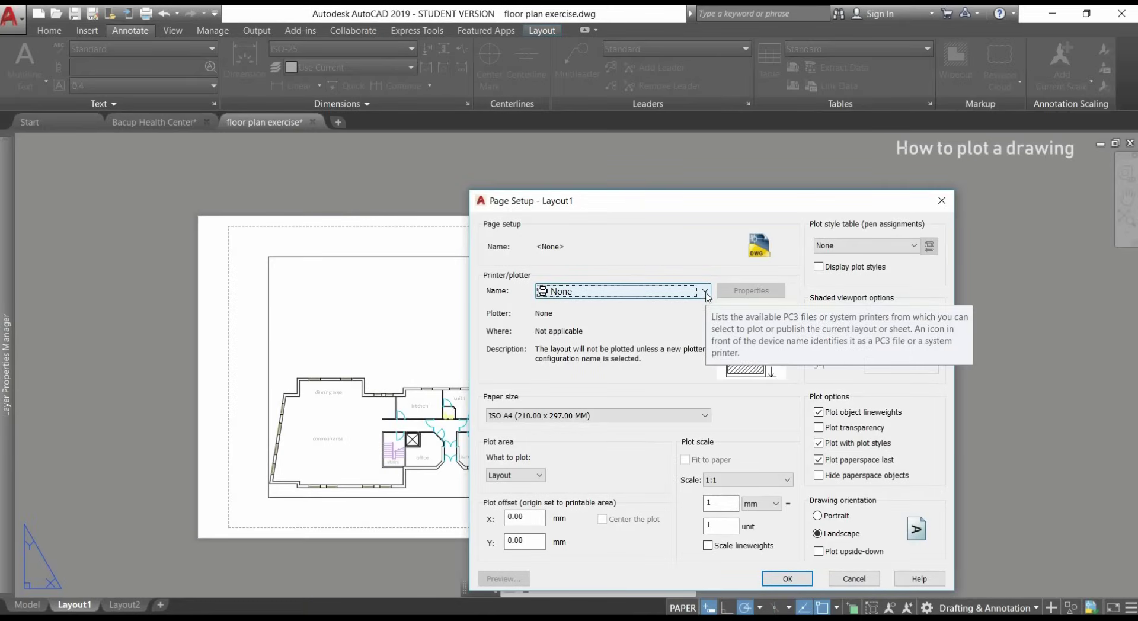
pyautogui.click(705, 291)
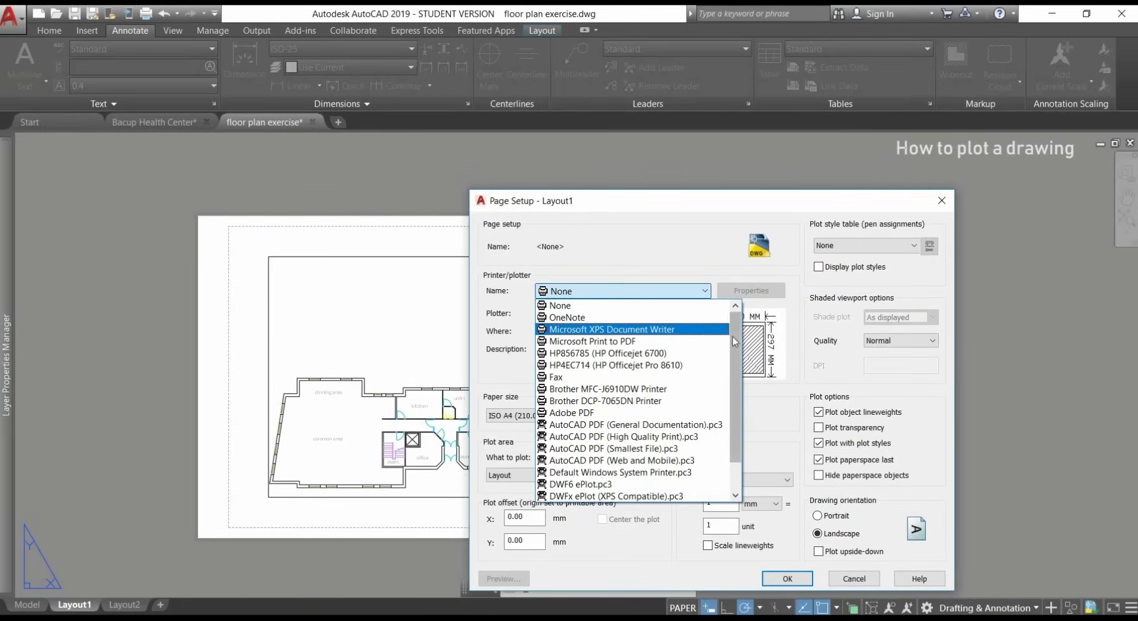
pyautogui.scroll(-1, 735, 342)
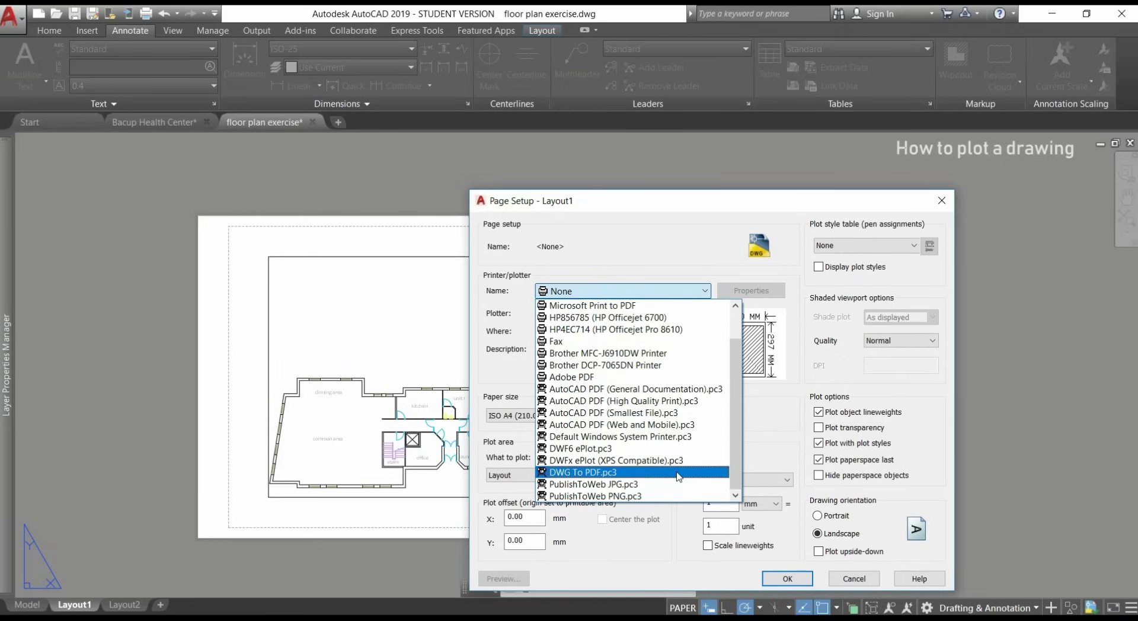
pyautogui.scroll(1, 679, 476)
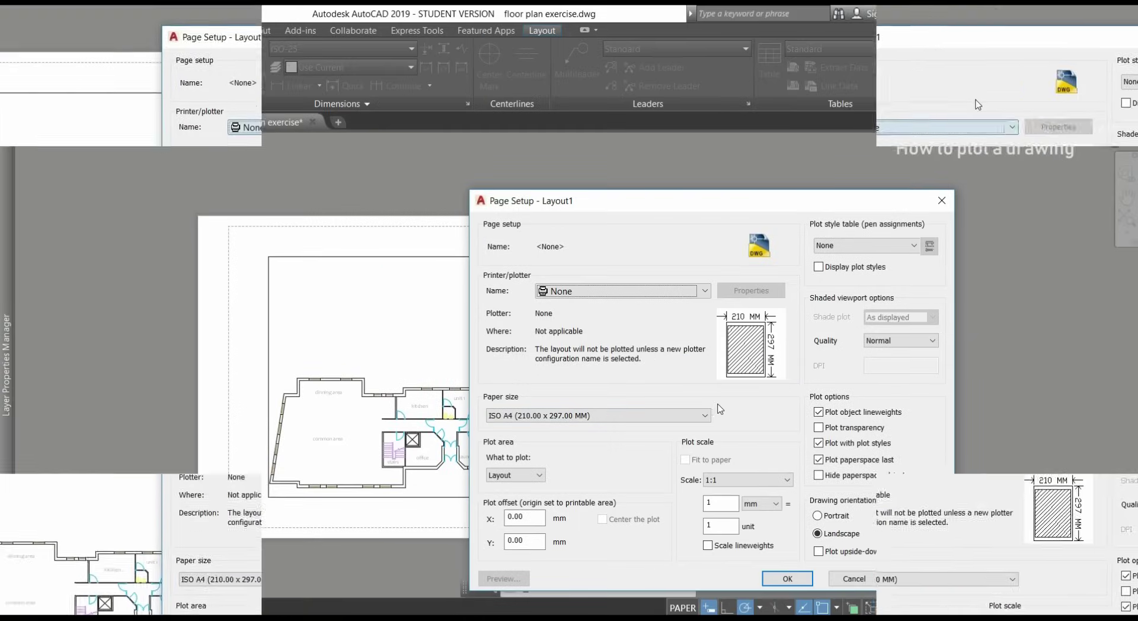
# Step: Choose ISO A4 (210.00 x 297.00 MM) paper and a plot scale of 1000 mm to 1 unit for Layout1, and apply the page setup
pyautogui.click(704, 416)
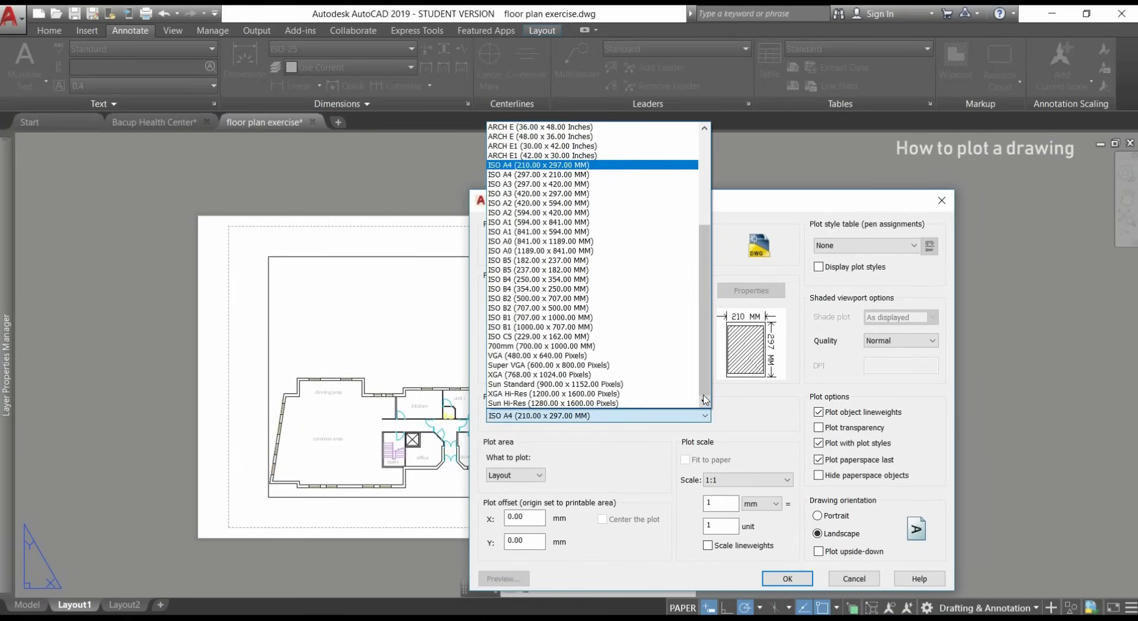
pyautogui.moveTo(705, 397)
pyautogui.mouseDown()
pyautogui.moveTo(705, 306)
pyautogui.moveTo(705, 398)
pyautogui.mouseUp()
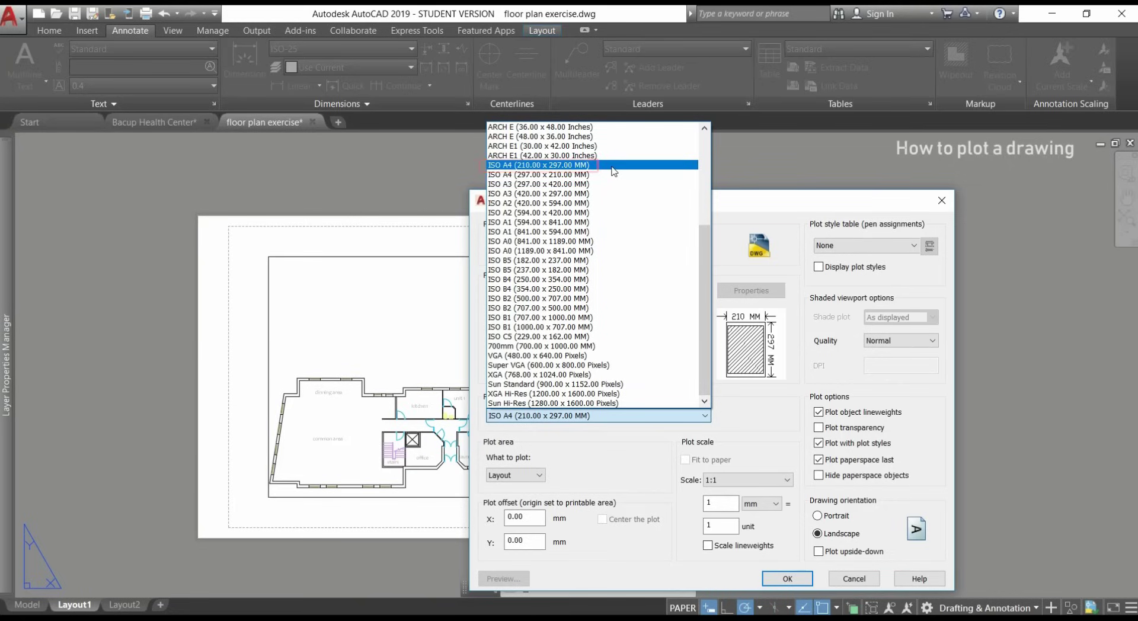
pyautogui.click(612, 168)
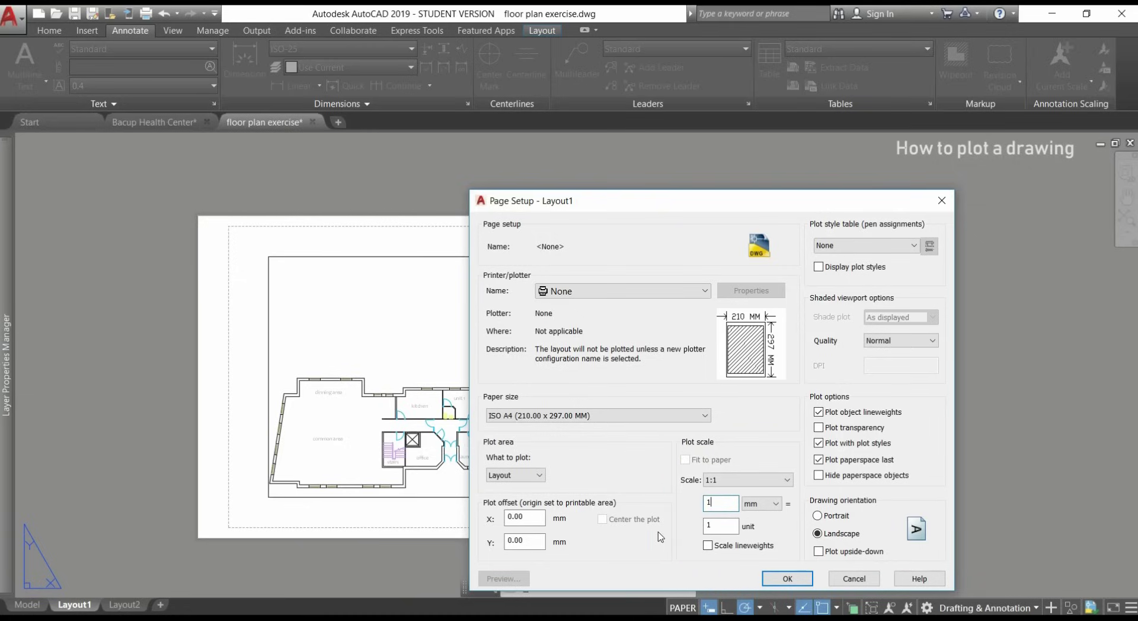
pyautogui.write('000')
pyautogui.click(797, 580)
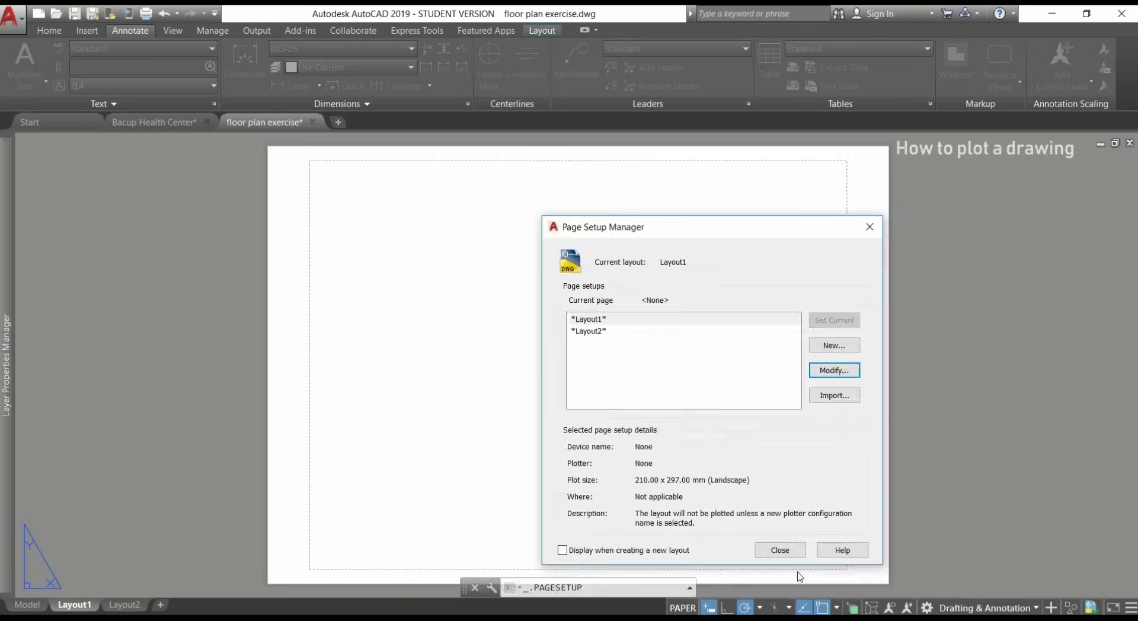
pyautogui.click(792, 553)
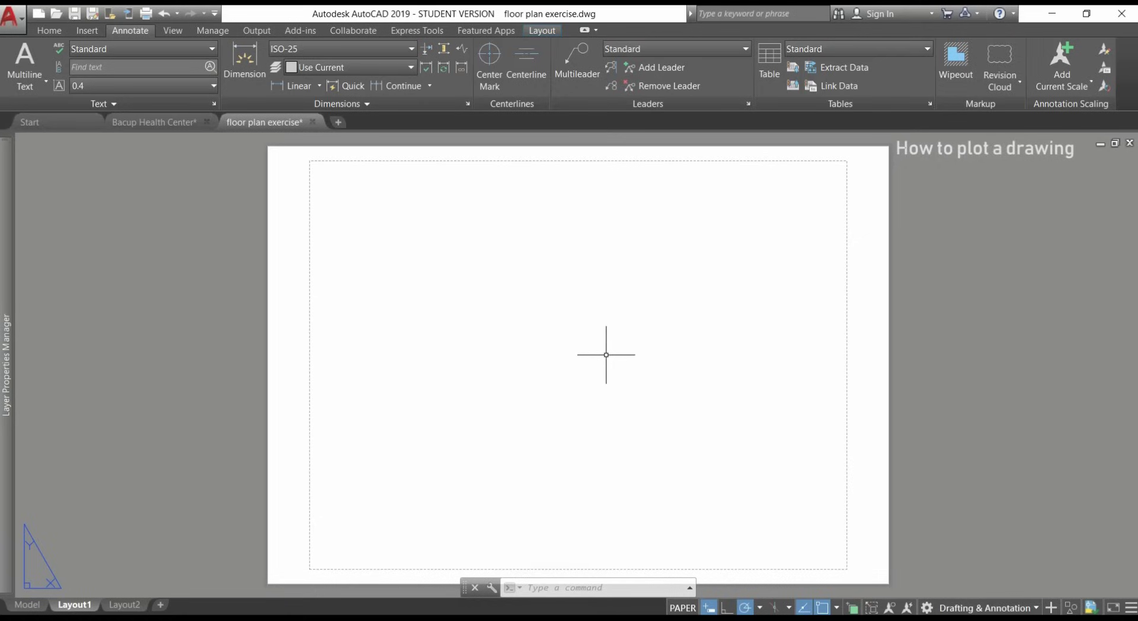
# Step: Delete the oversized viewport that lies beyond the Layout1 sheet
pyautogui.scroll(-10, 605, 354)
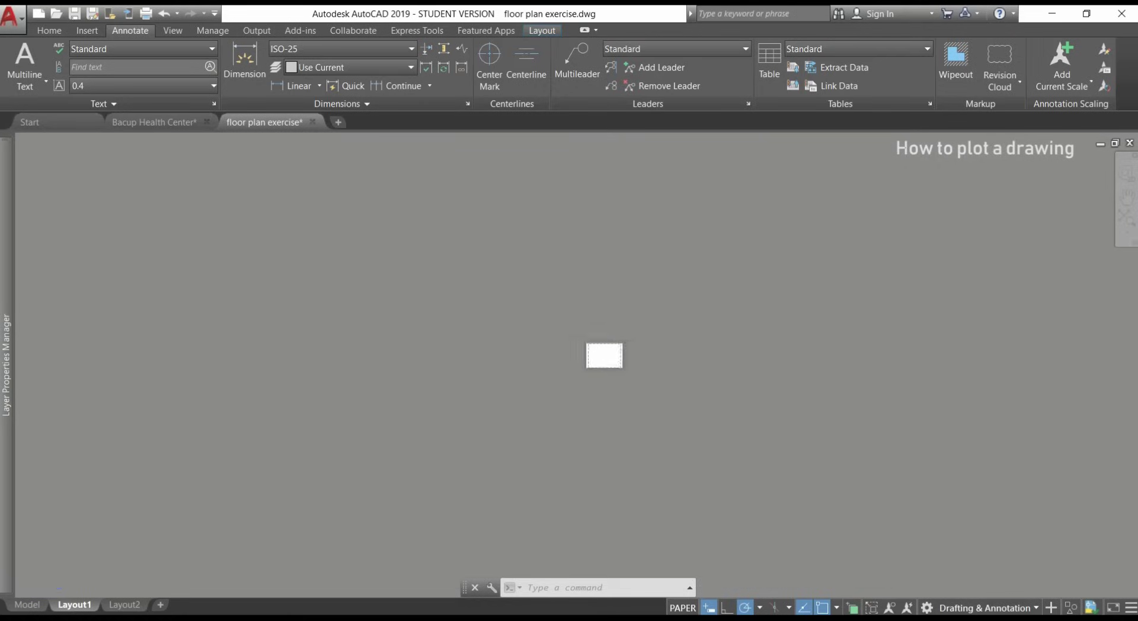
pyautogui.scroll(-3, 605, 358)
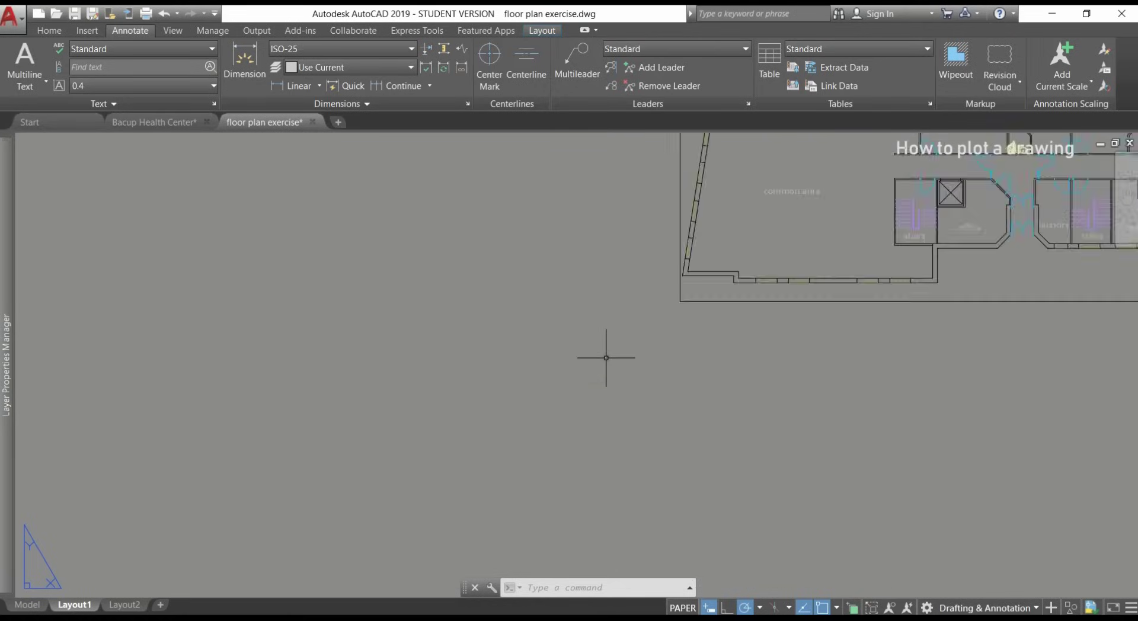
pyautogui.scroll(5, 610, 353)
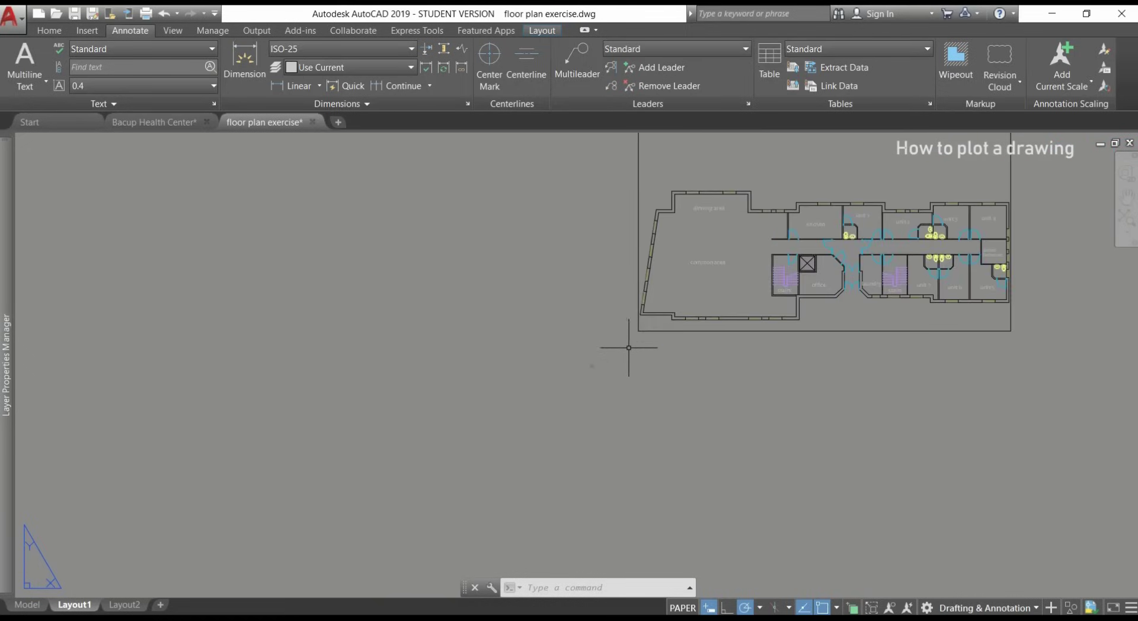
pyautogui.moveTo(637, 350); pyautogui.dragTo(561, 393, button='middle')
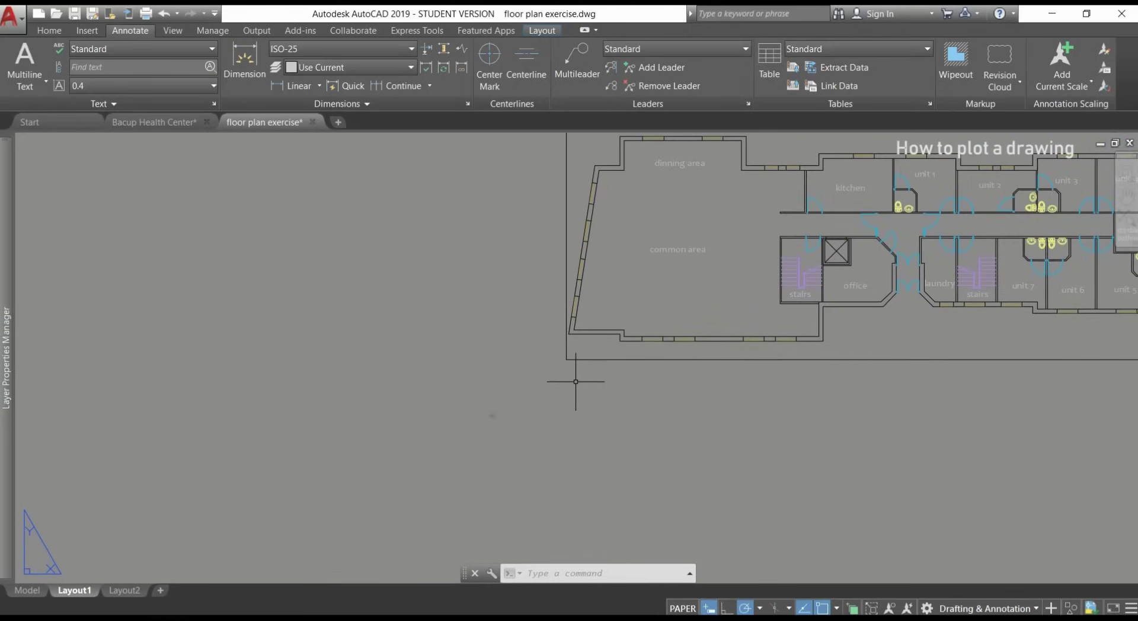
pyautogui.click(626, 359)
pyautogui.scroll(-5, 599, 376)
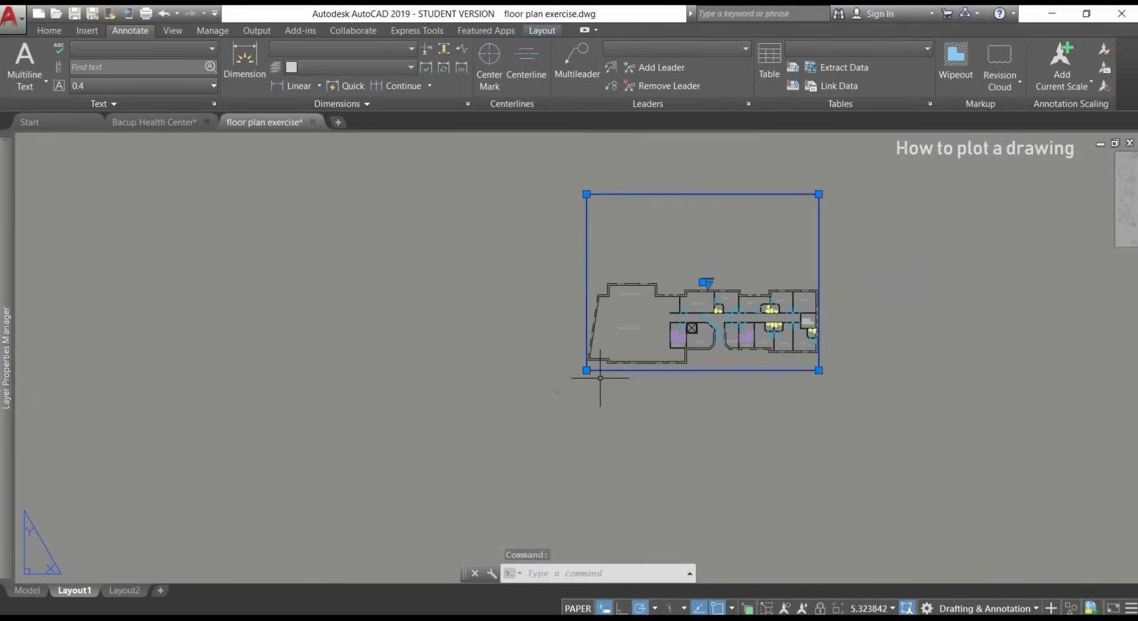
pyautogui.press('Delete')
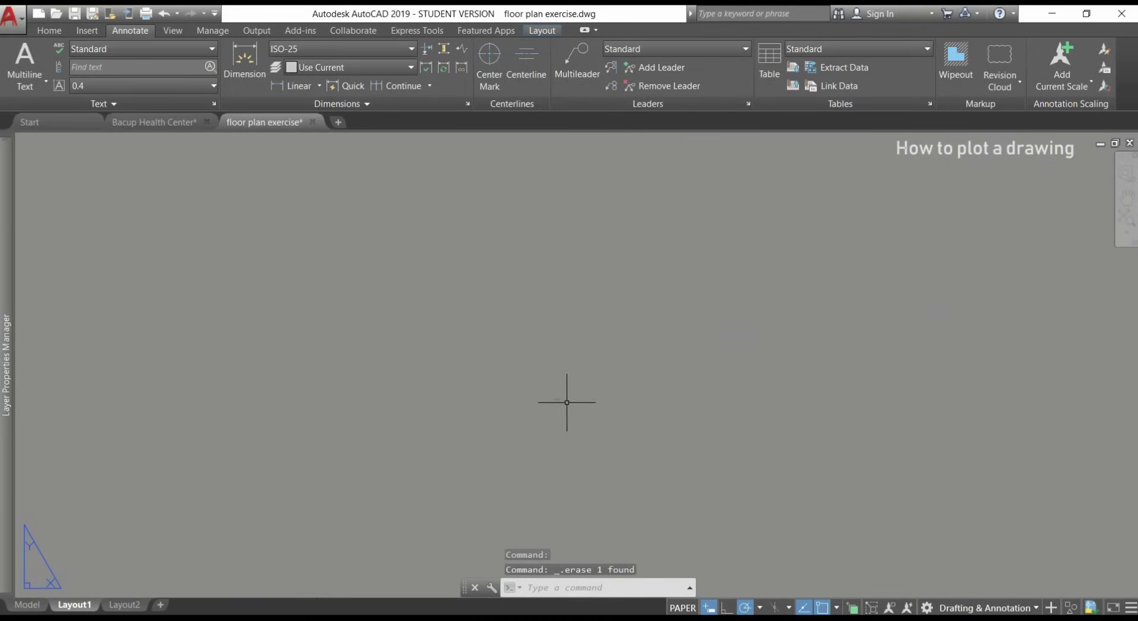
# Step: Create a new layer named "viewport" and set its colour to white
pyautogui.scroll(6, 581, 414)
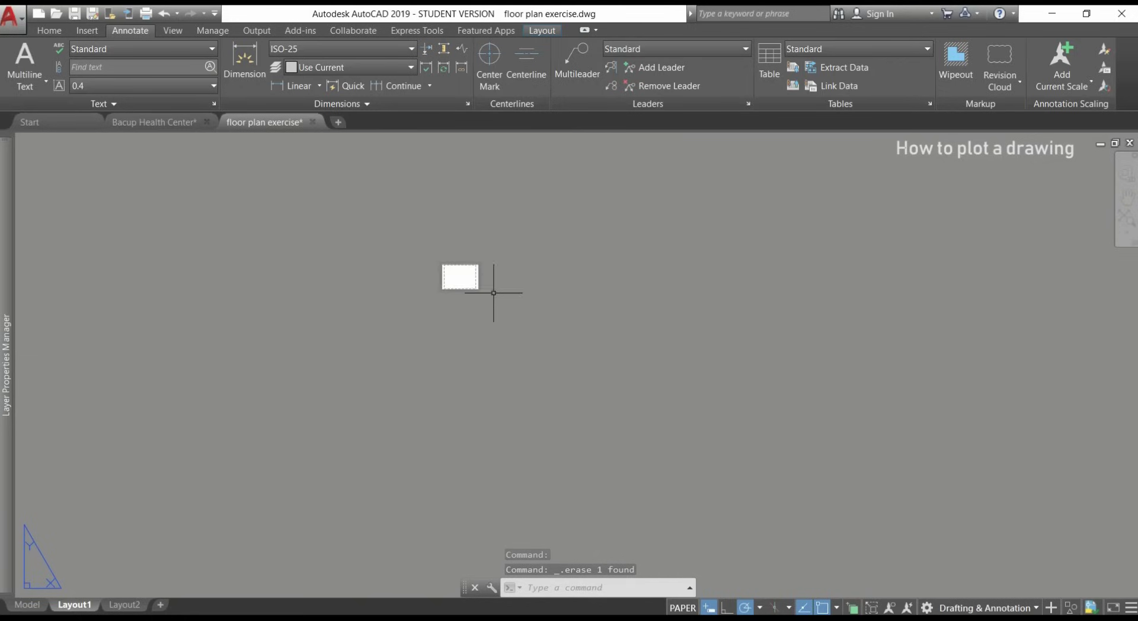
pyautogui.scroll(5, 493, 292)
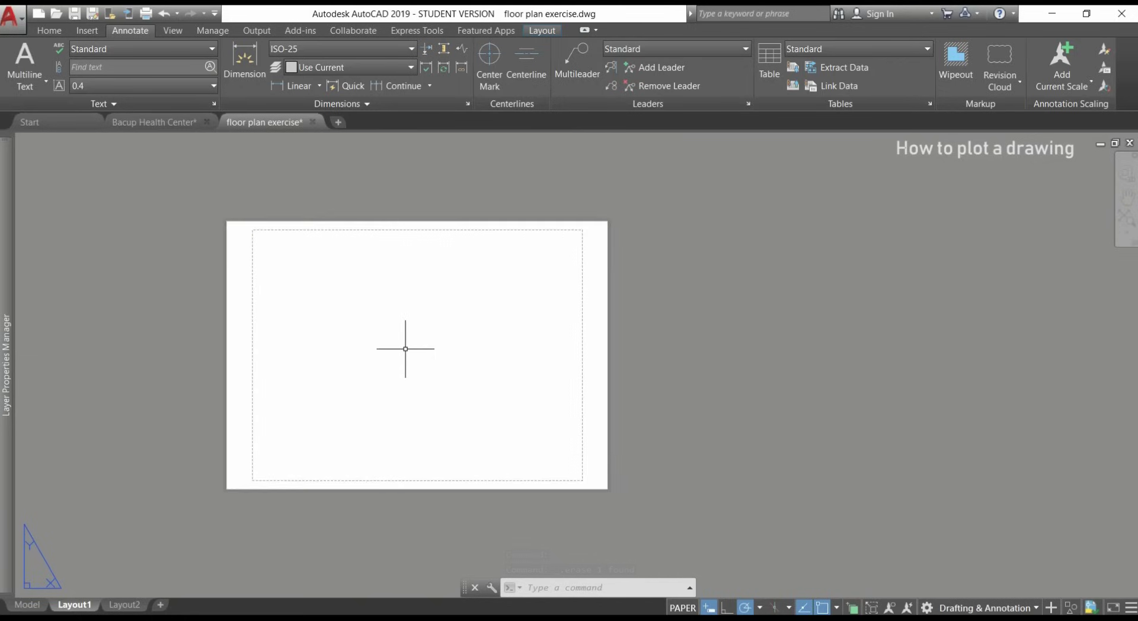
pyautogui.moveTo(405, 348); pyautogui.dragTo(510, 330, button='middle')
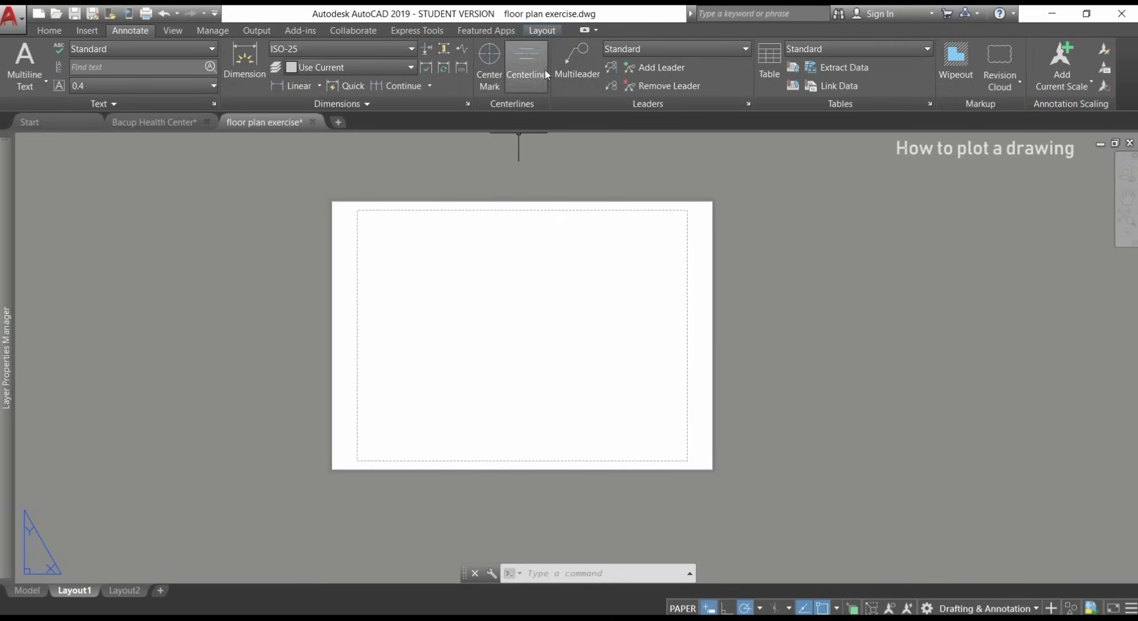
pyautogui.click(554, 32)
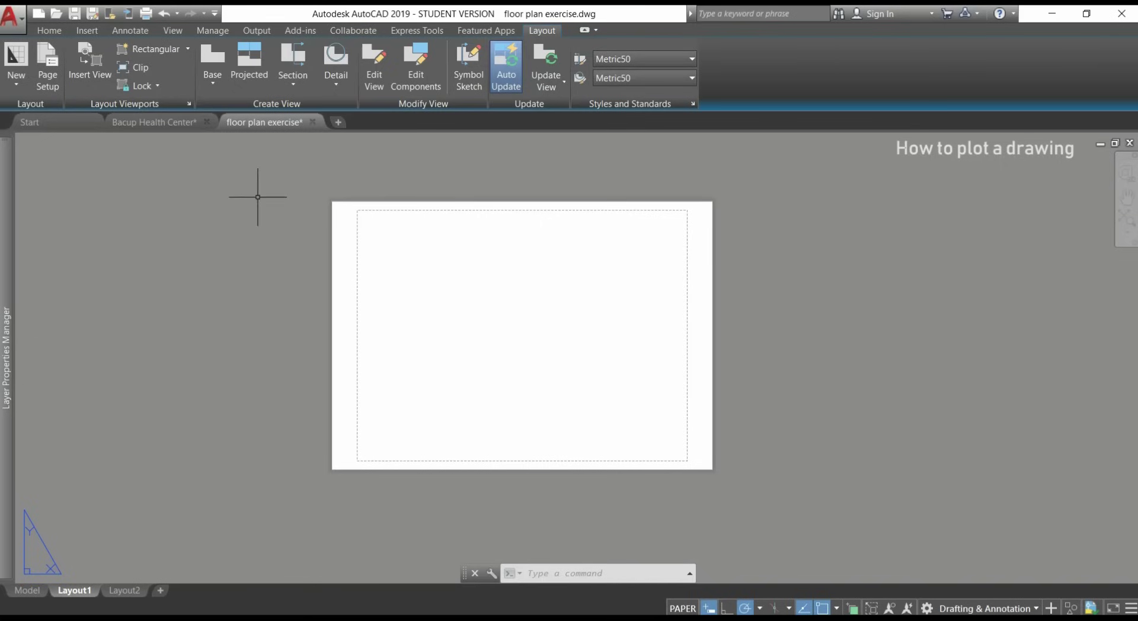
pyautogui.moveTo(6, 237)
pyautogui.rightClick(158, 270)
pyautogui.click(233, 332)
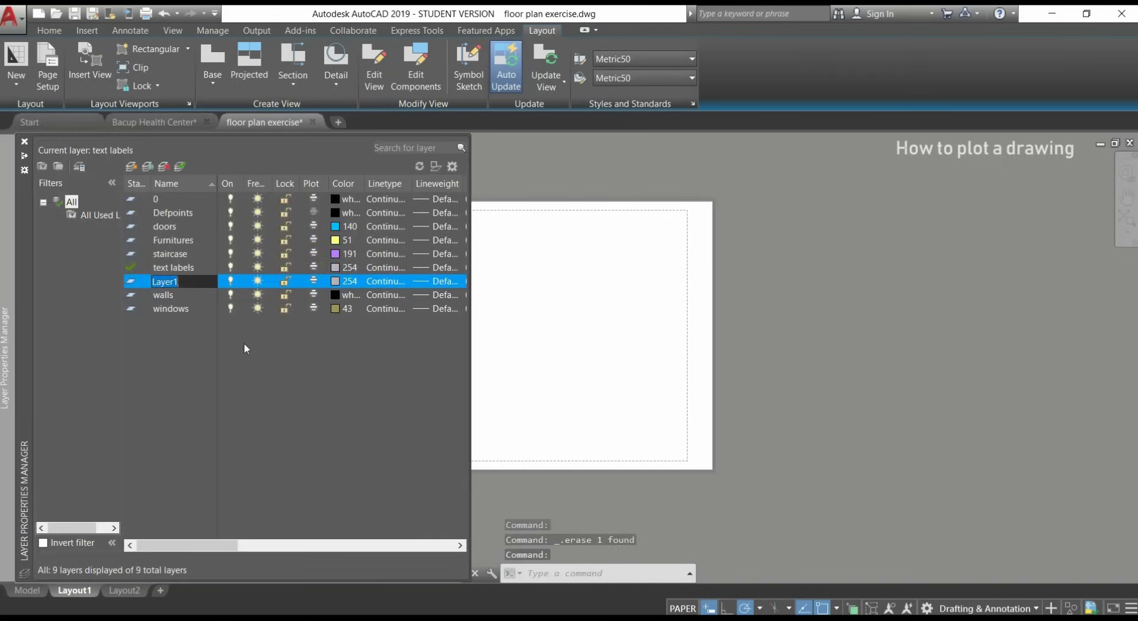
pyautogui.write('viewport')
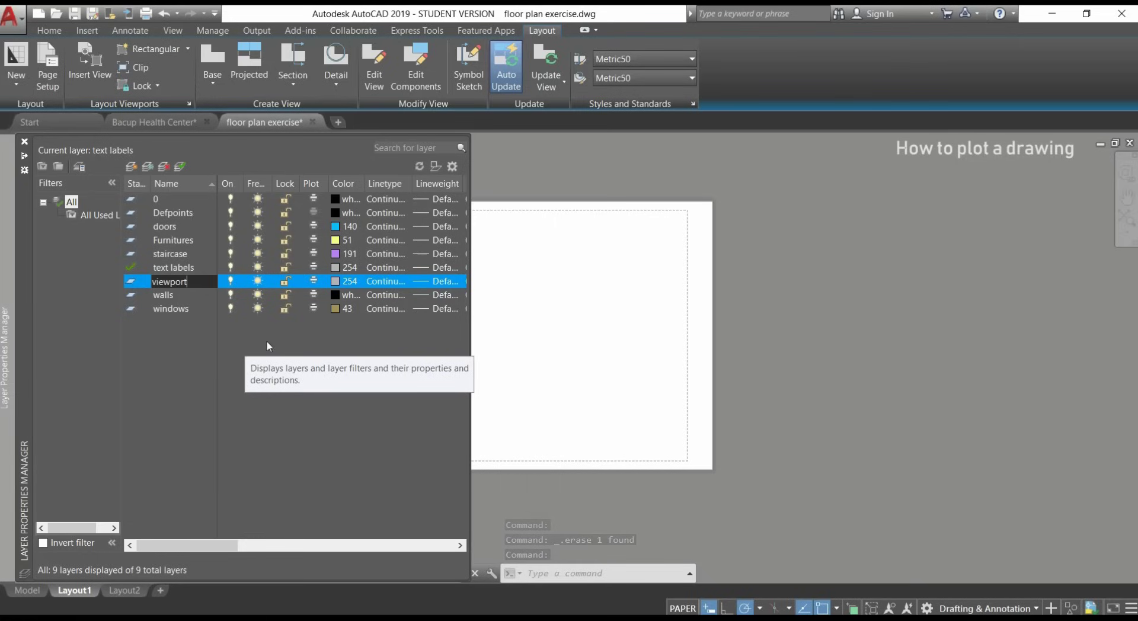
pyautogui.press('Return')
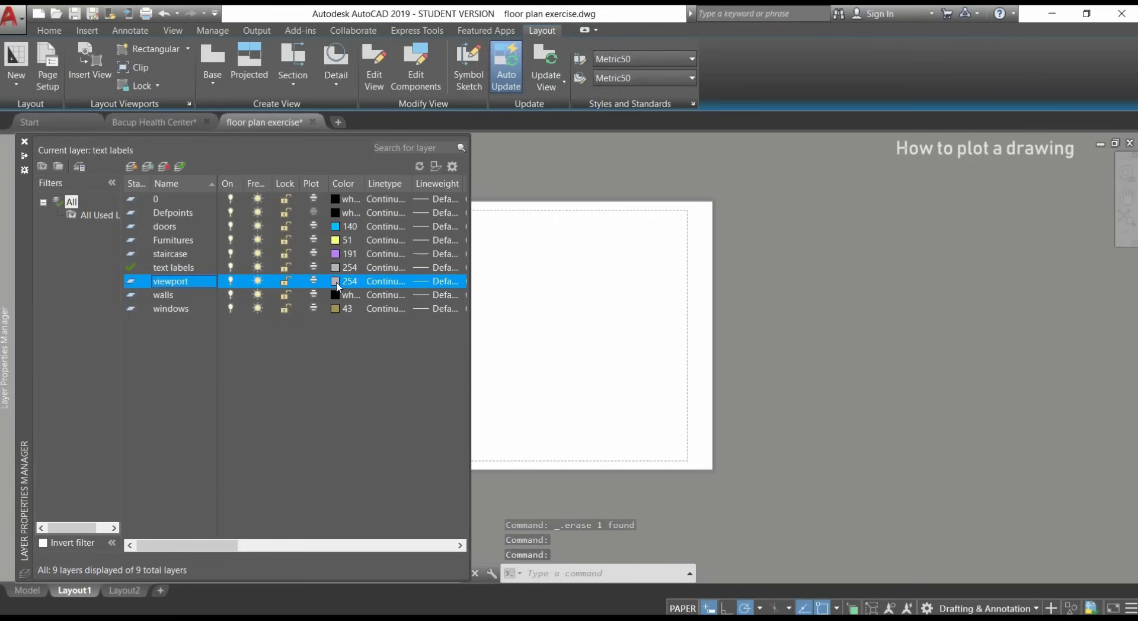
pyautogui.click(336, 281)
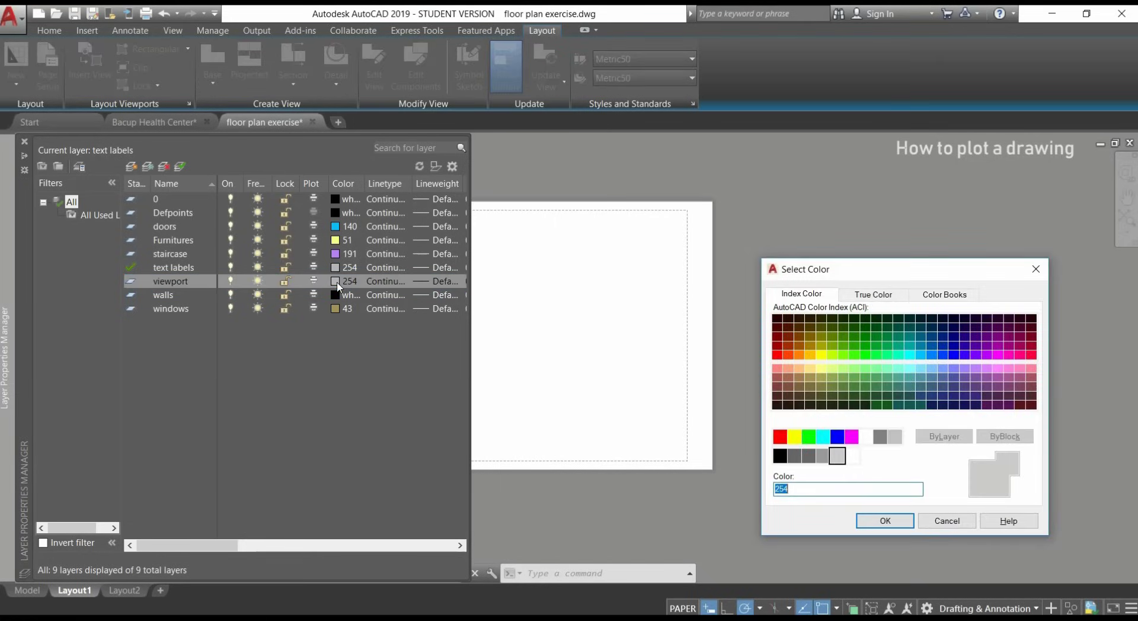
pyautogui.click(867, 437)
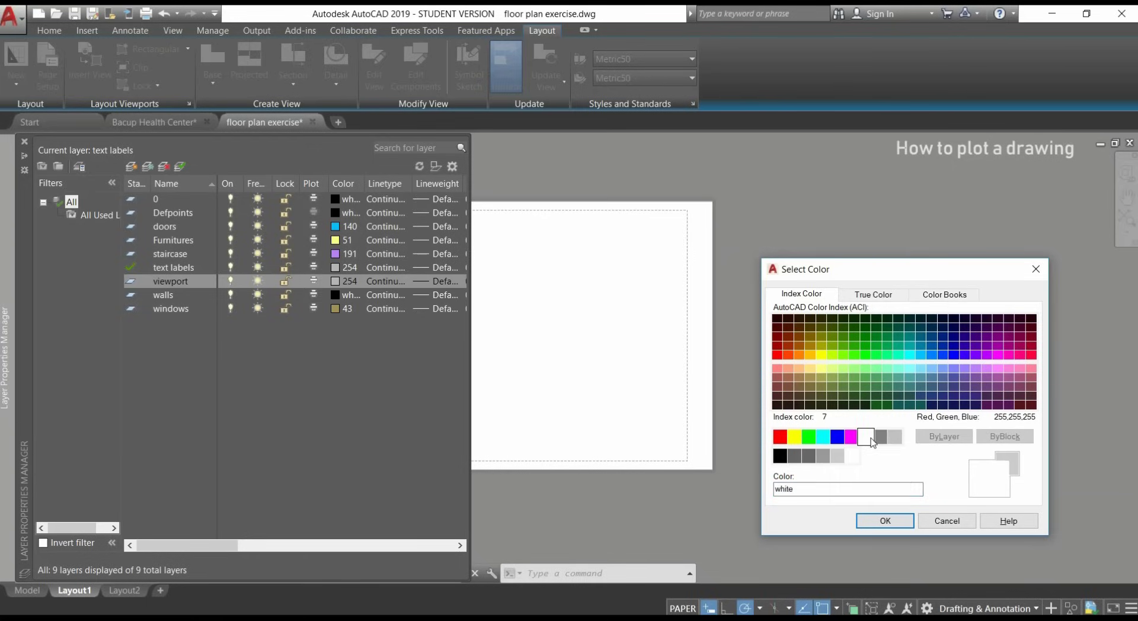
pyautogui.click(873, 521)
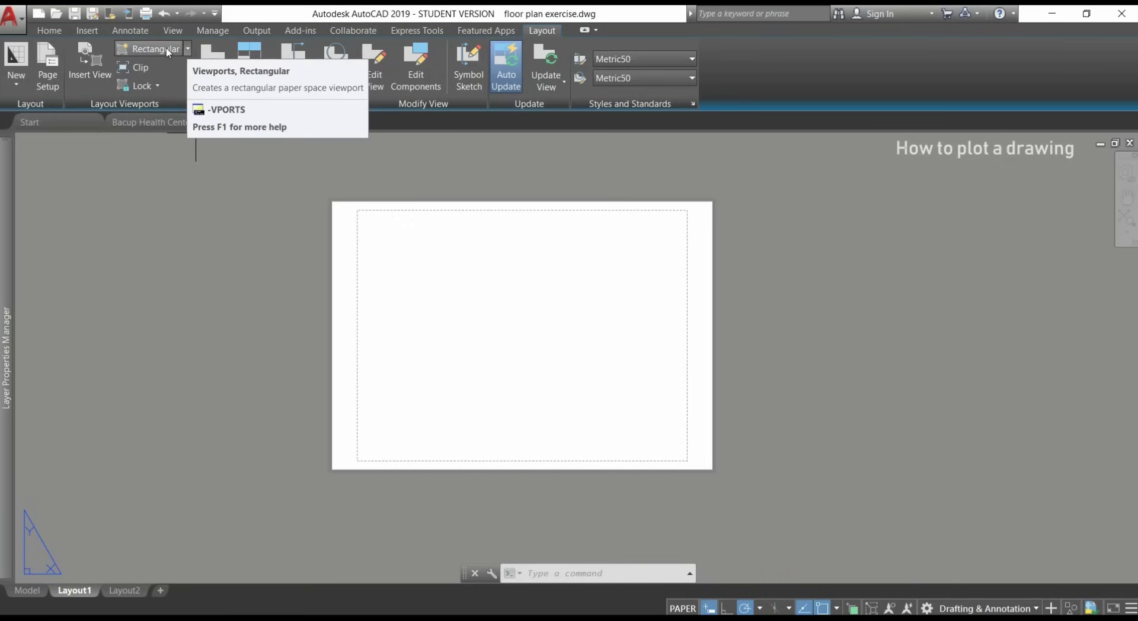
# Step: Create a rectangular viewport spanning the upper half of the Layout1 sheet, inside the printable area
pyautogui.click(188, 51)
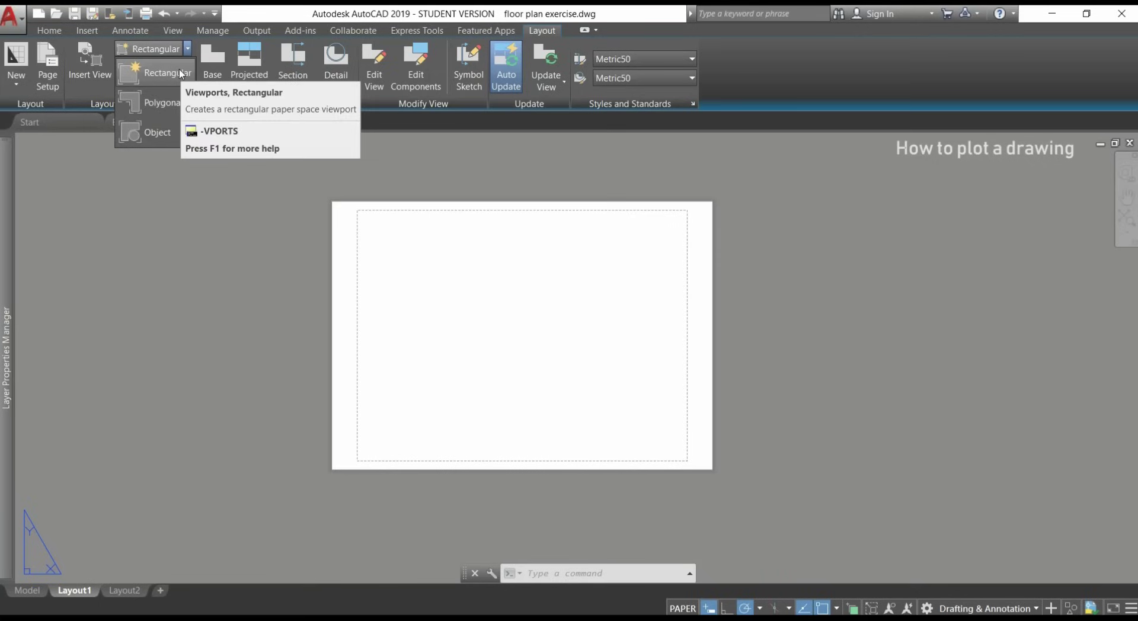
pyautogui.click(180, 74)
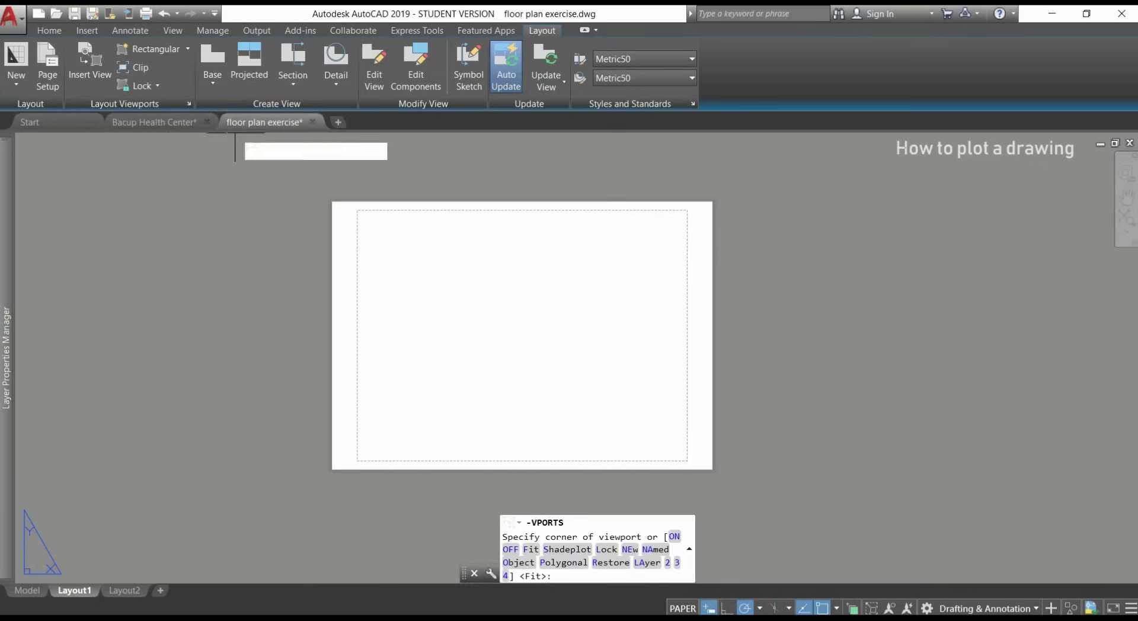
pyautogui.click(372, 221)
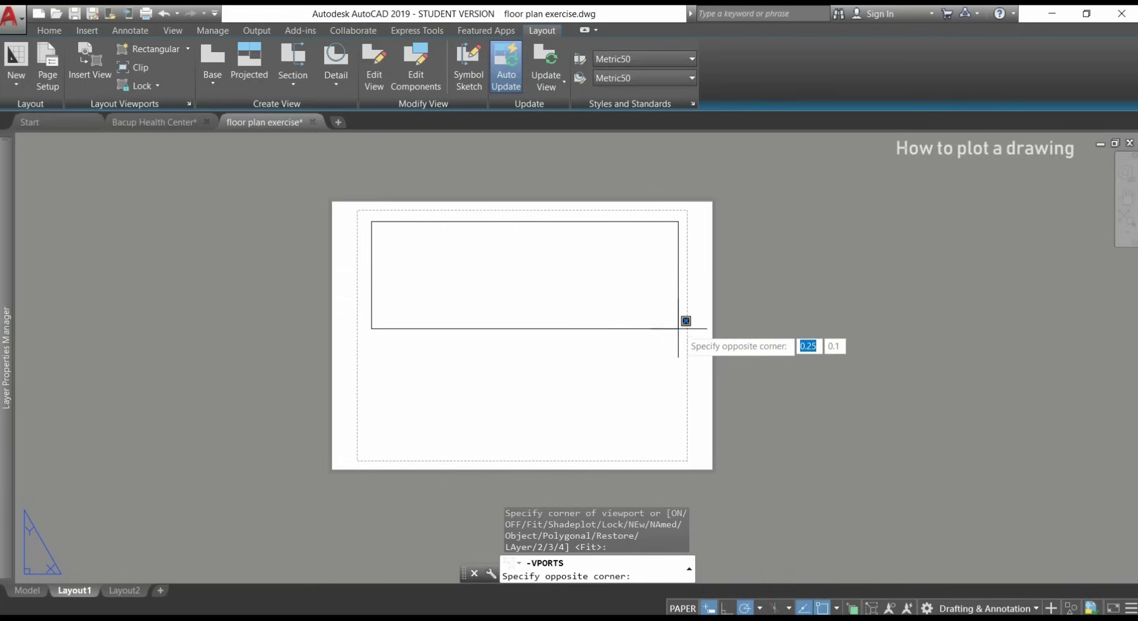
pyautogui.click(682, 357)
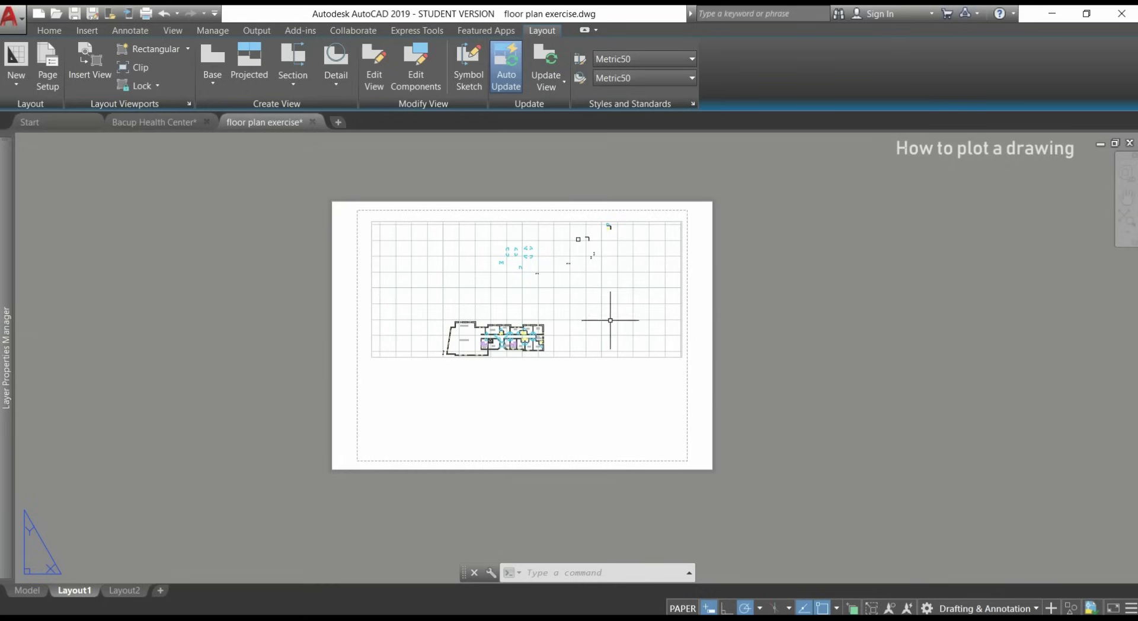
# Step: Activate the new viewport and frame the whole floor plan inside it
pyautogui.doubleClick(559, 309)
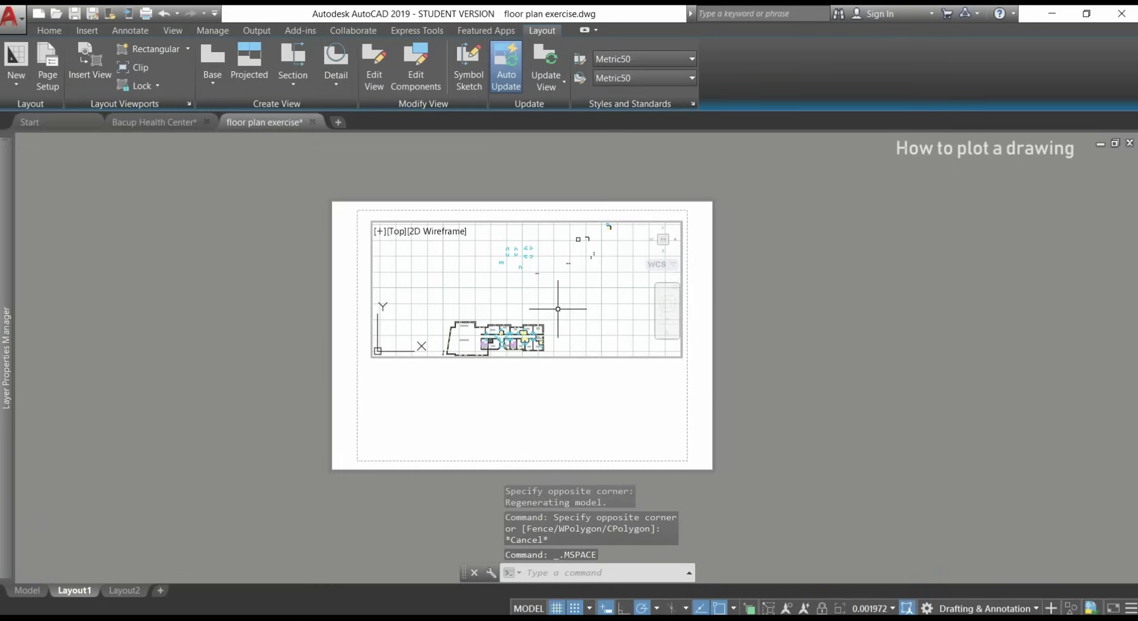
pyautogui.scroll(4, 552, 313)
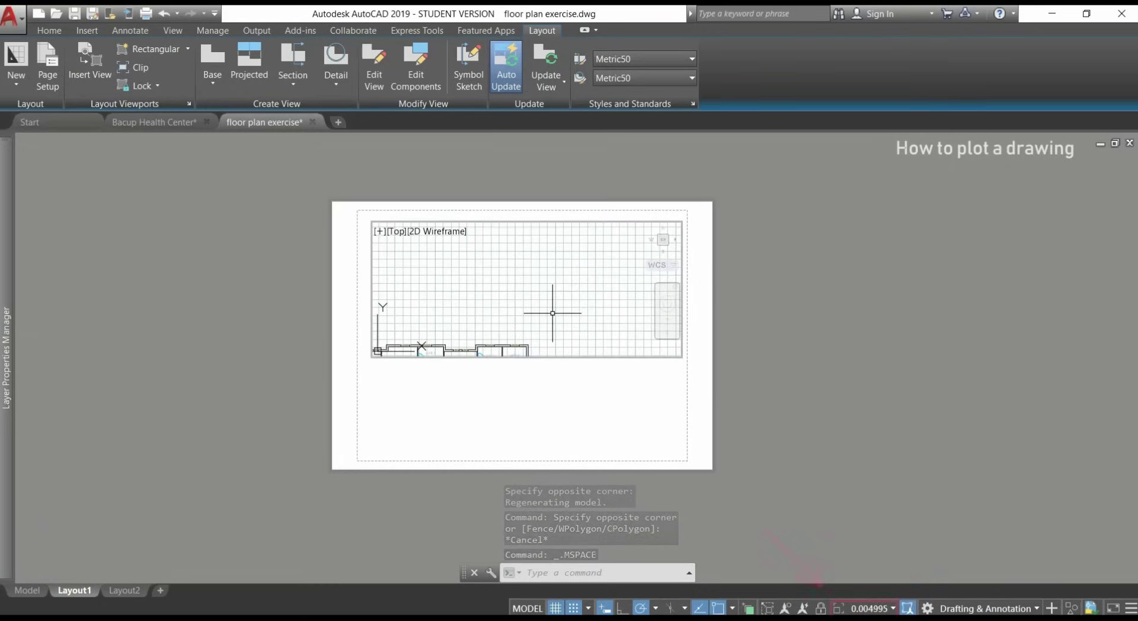
pyautogui.moveTo(553, 313); pyautogui.dragTo(557, 213, button='middle')
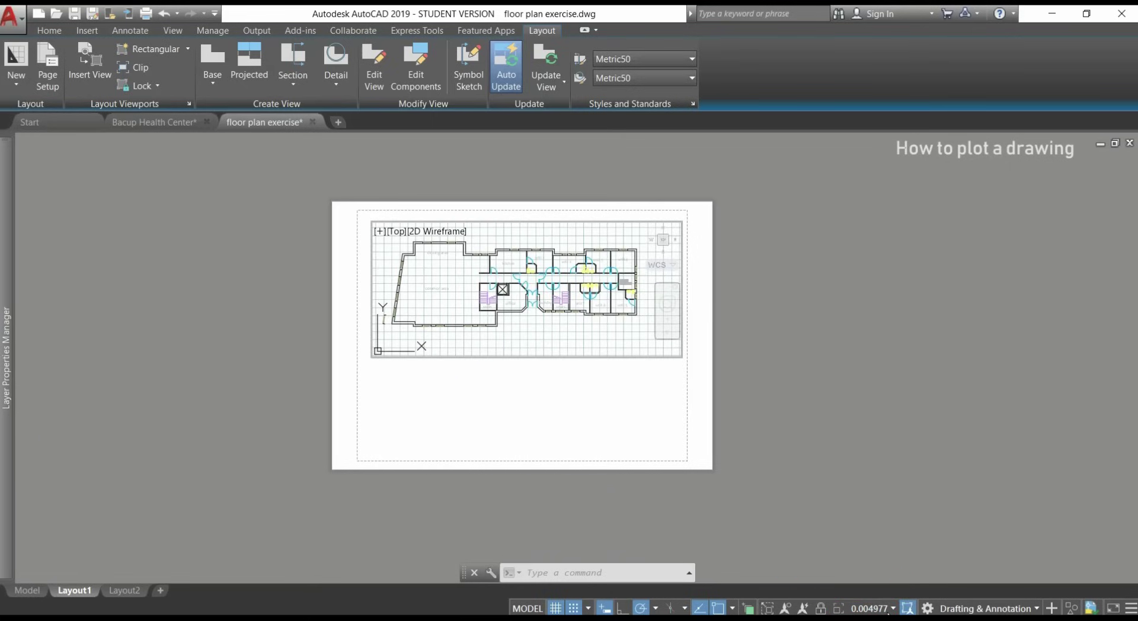
# Step: Add a custom scale named 1:200 with 1 paper unit equal to 200 drawing units, and apply it to the active viewport
pyautogui.click(881, 607)
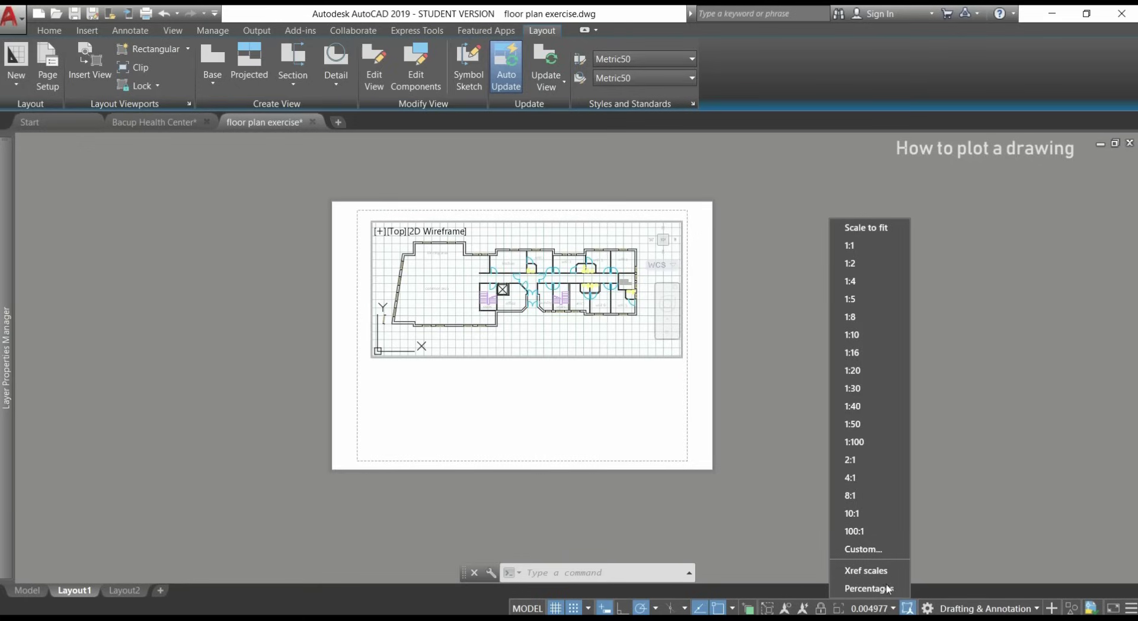
pyautogui.click(892, 549)
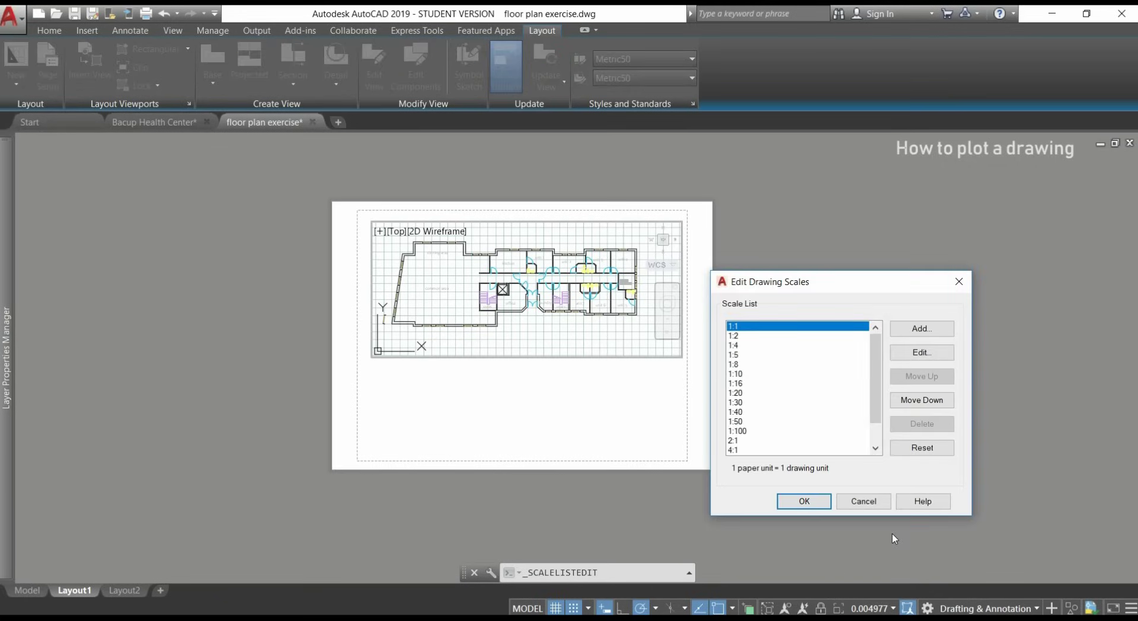
pyautogui.click(946, 330)
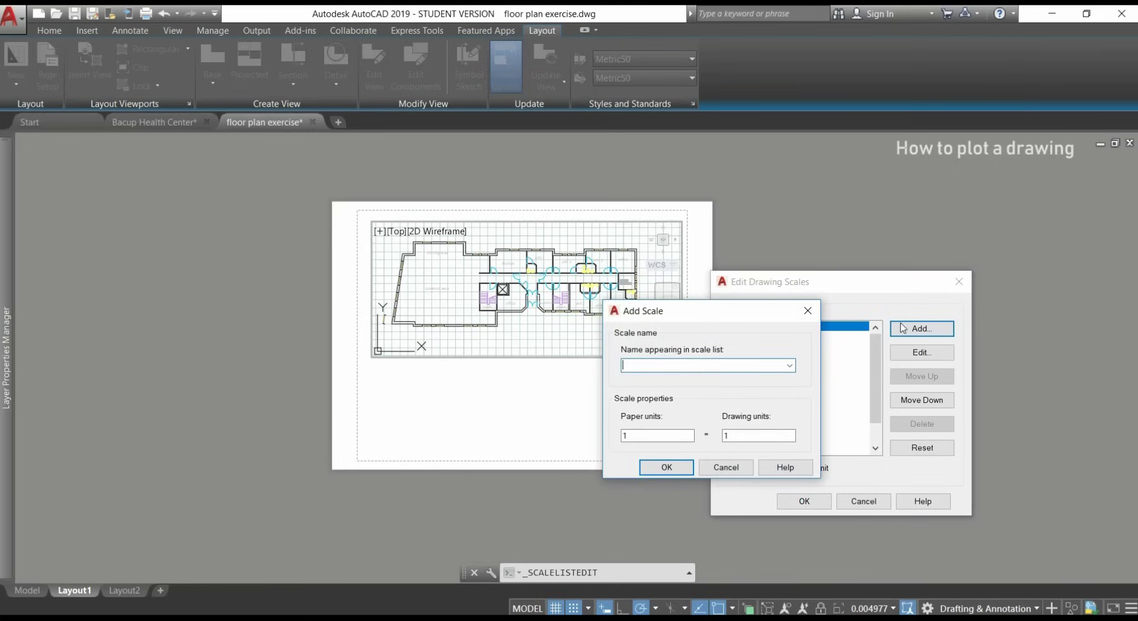
pyautogui.write('1:200')
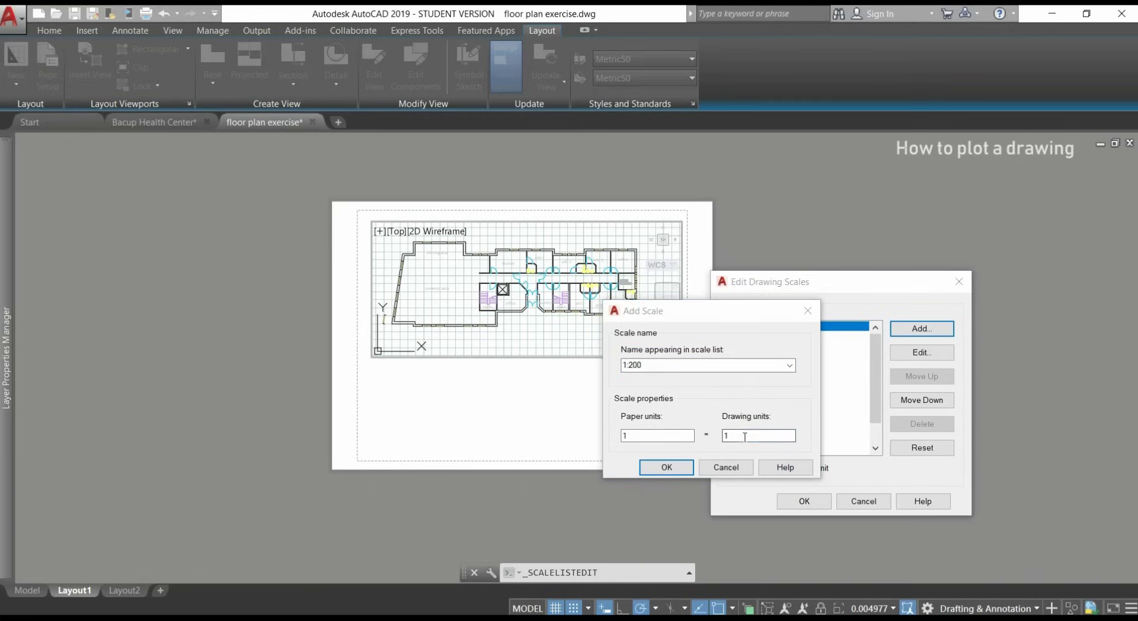
pyautogui.click(745, 437)
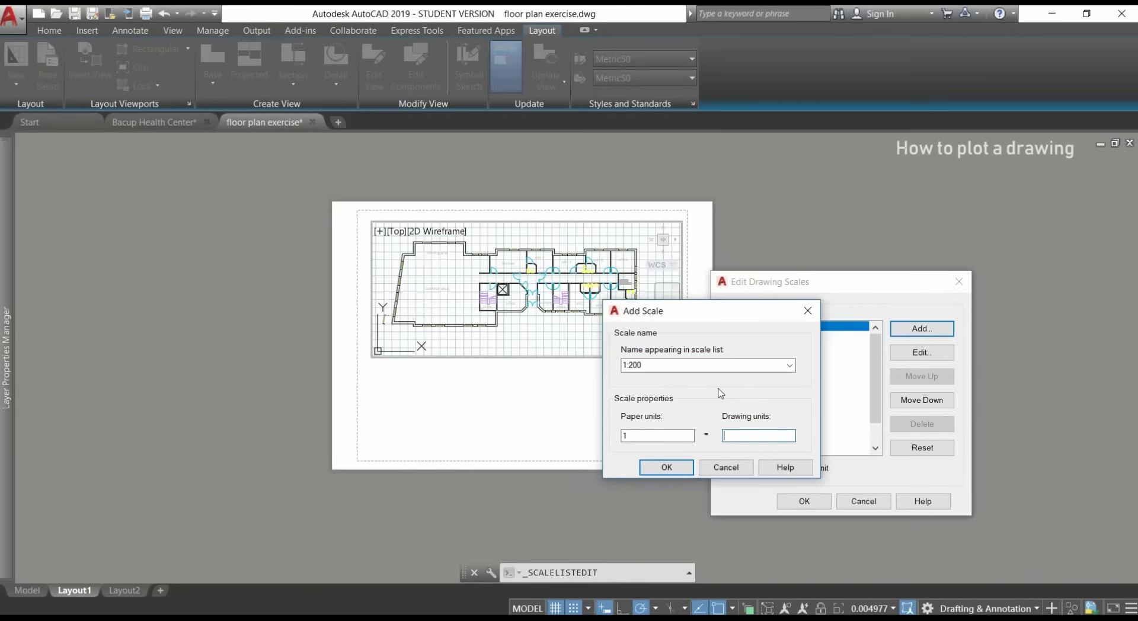
pyautogui.write('200')
pyautogui.click(681, 469)
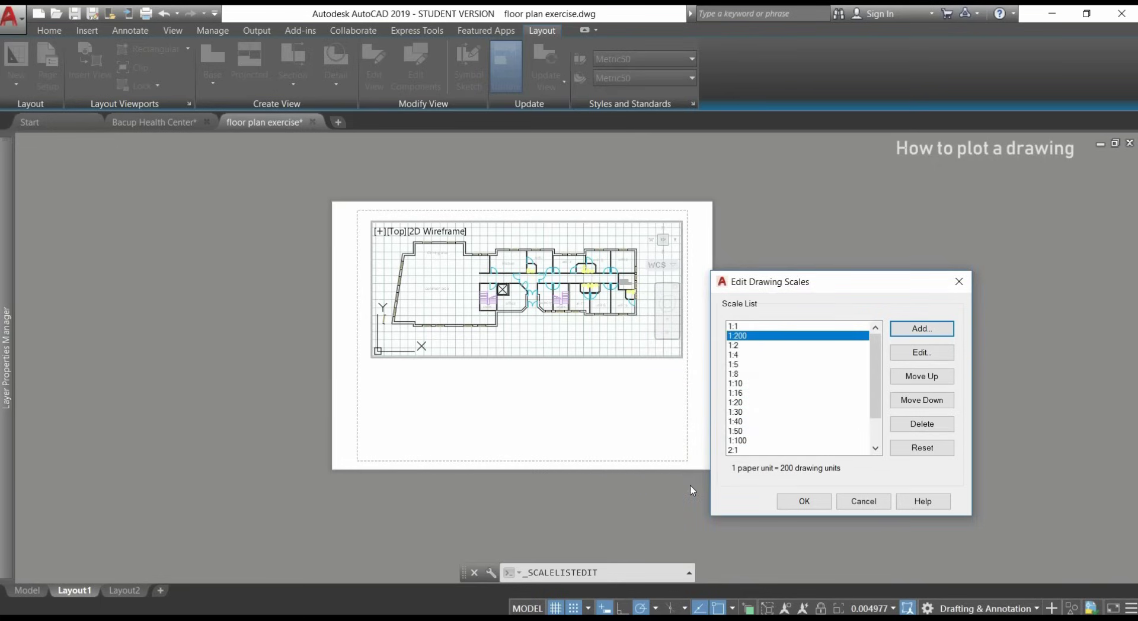
pyautogui.click(804, 502)
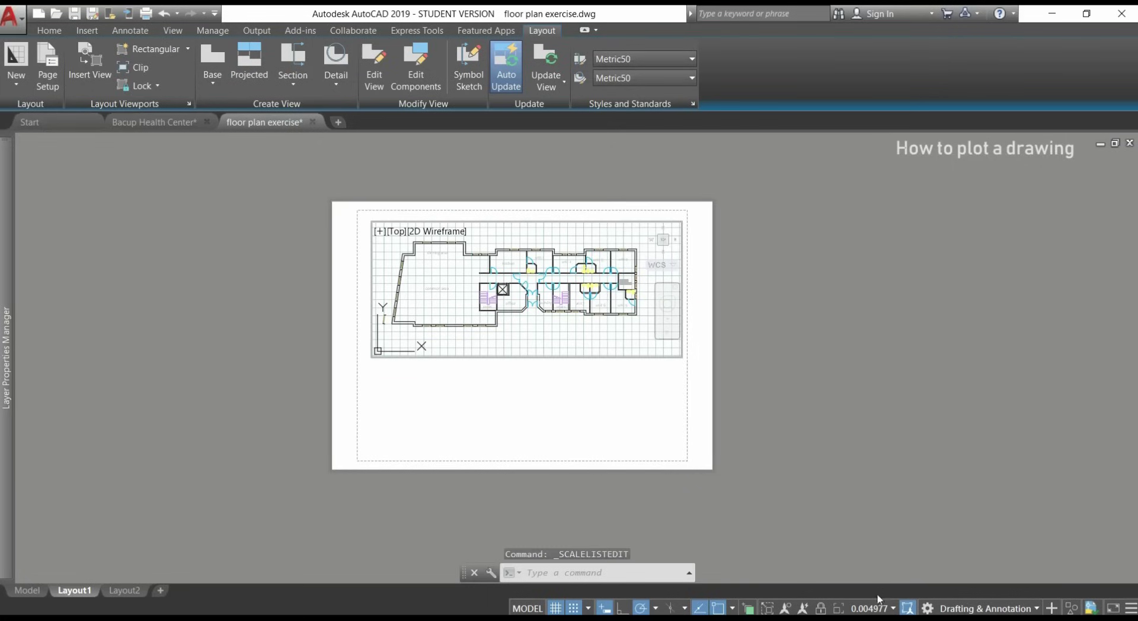
pyautogui.click(885, 609)
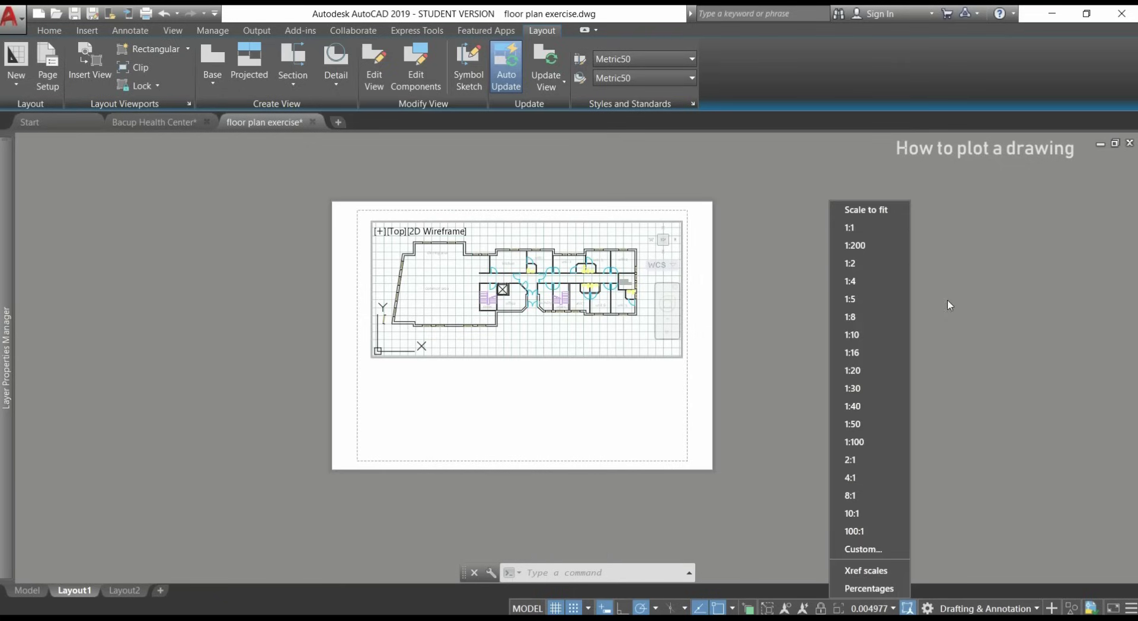
pyautogui.click(883, 245)
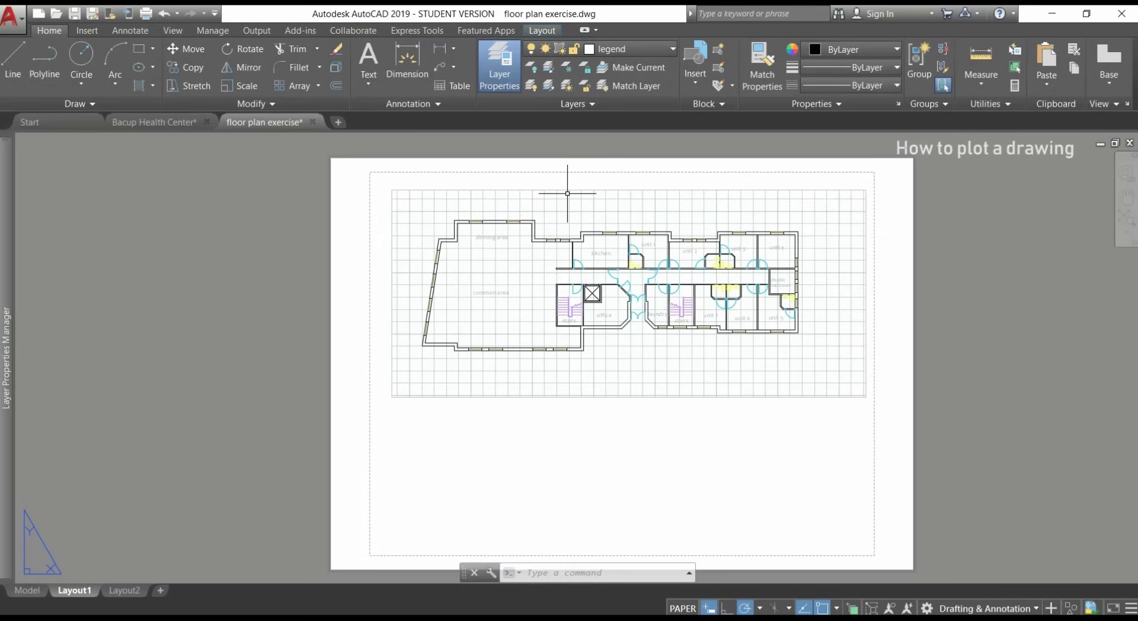
# Step: Draw a rectangular sheet border on Layout1 just inside the dashed printable-area boundary, enclosing the viewport
pyautogui.write('REC')
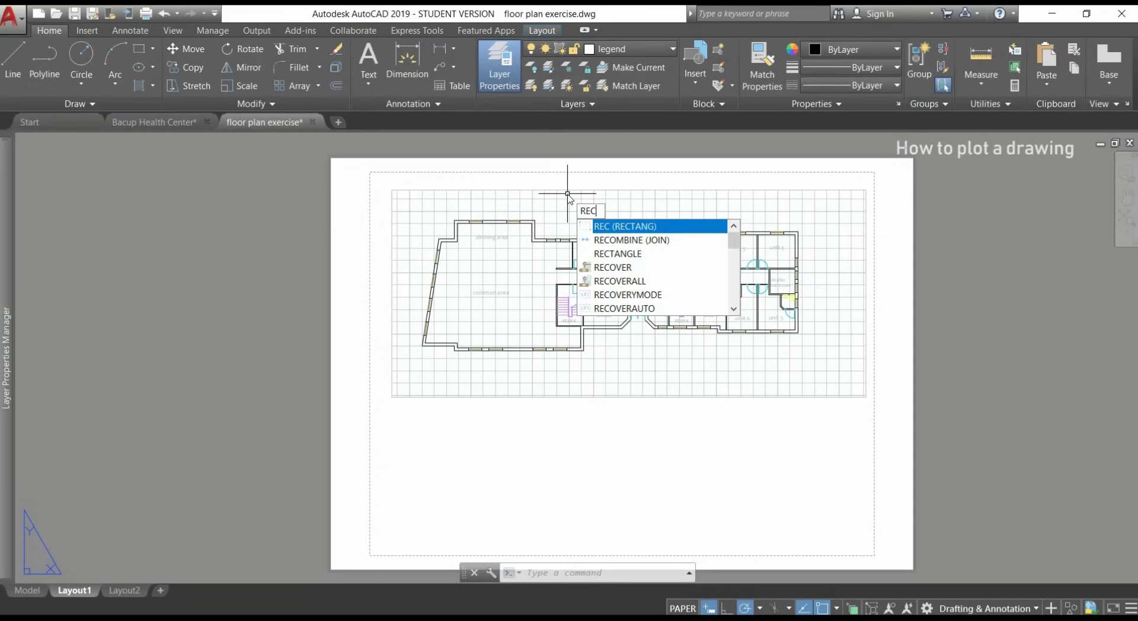
pyautogui.press('Return')
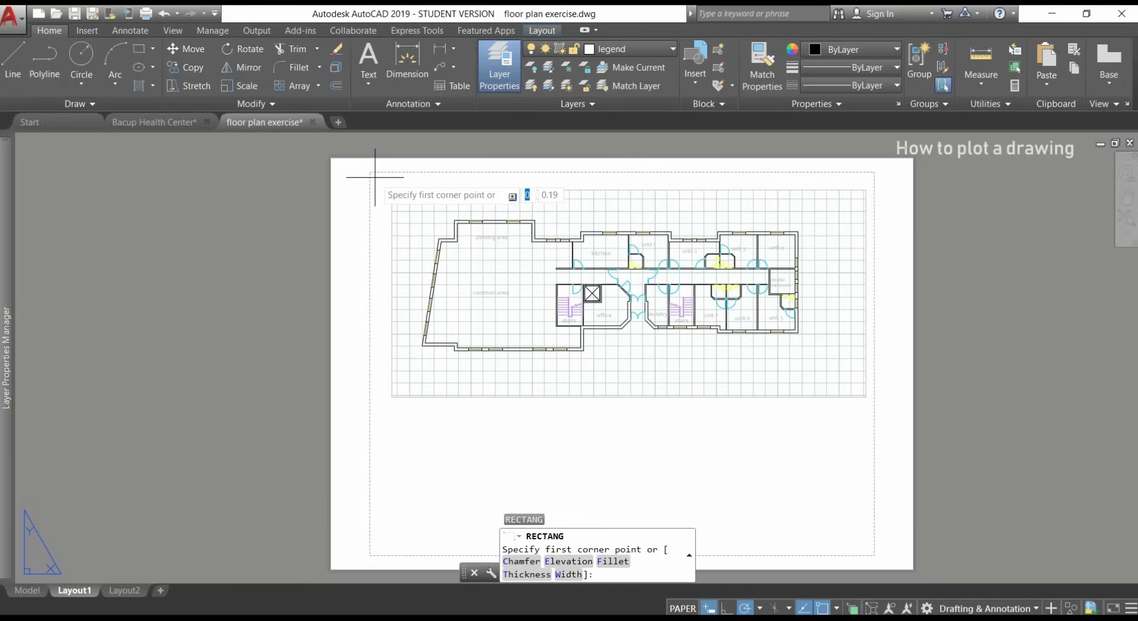
pyautogui.click(375, 178)
pyautogui.scroll(-2, 753, 445)
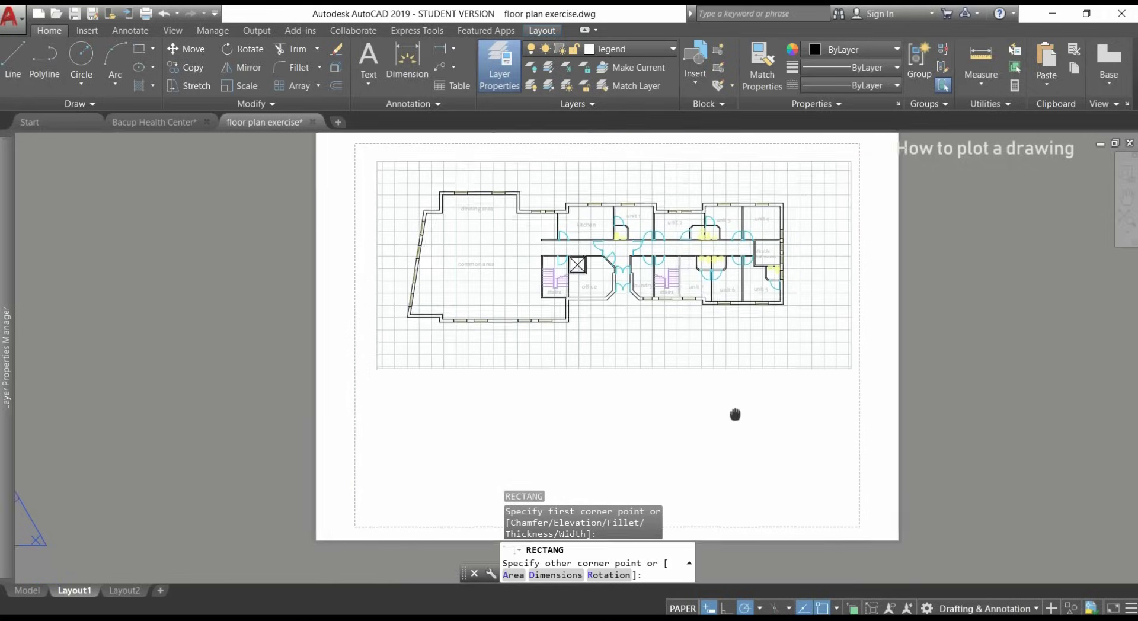
pyautogui.scroll(5, 717, 376)
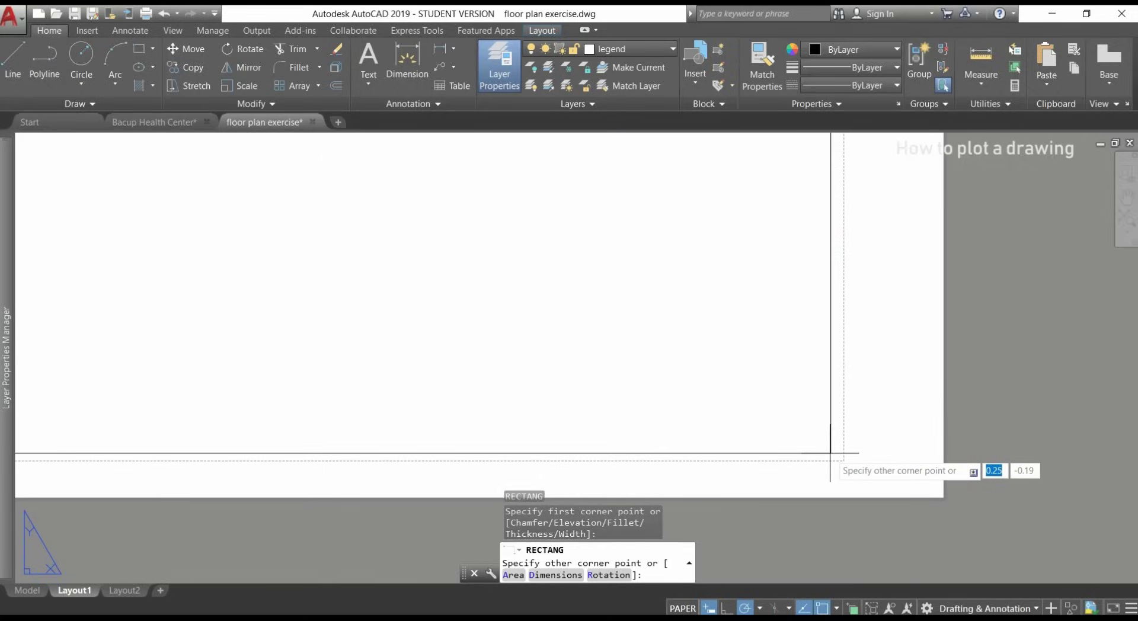
pyautogui.click(830, 448)
pyautogui.scroll(-3, 830, 451)
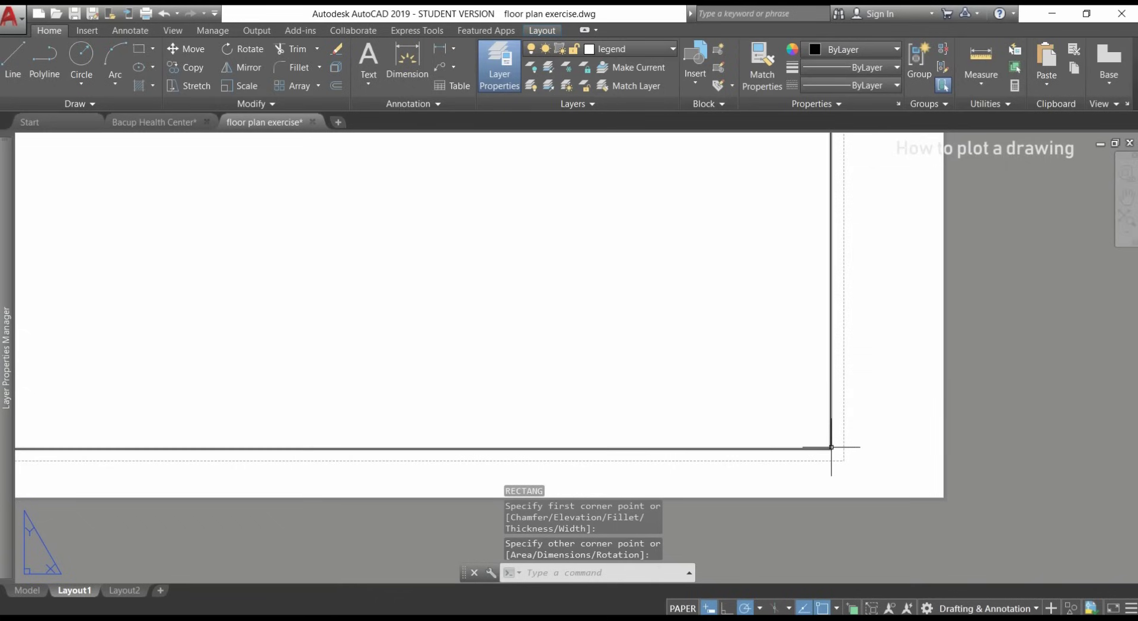
pyautogui.scroll(-4, 699, 351)
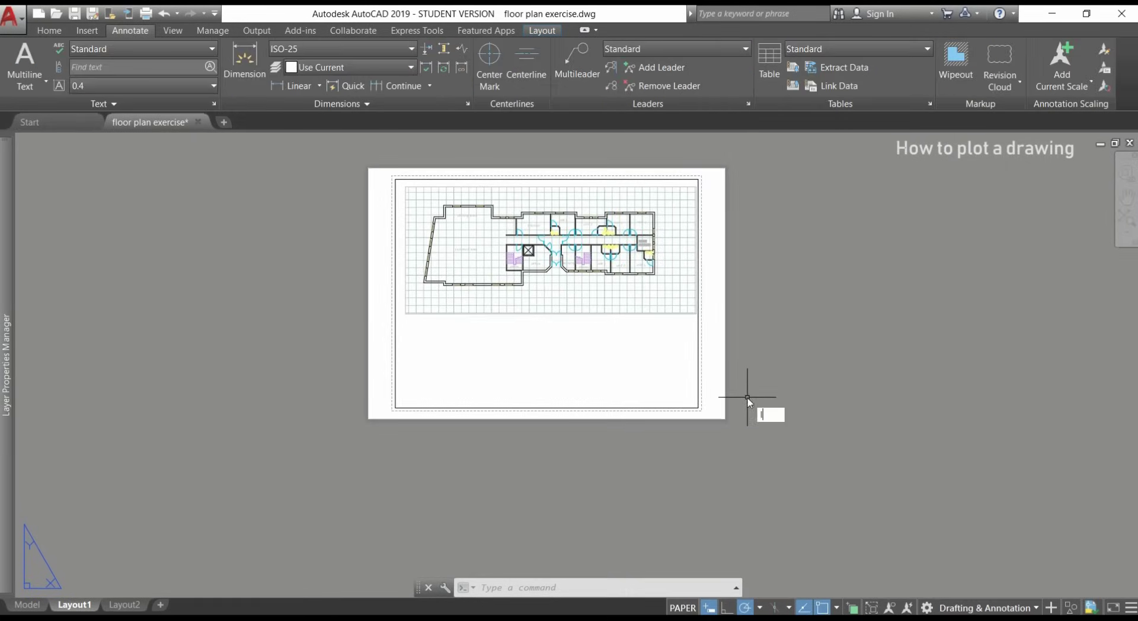
pyautogui.write('L')
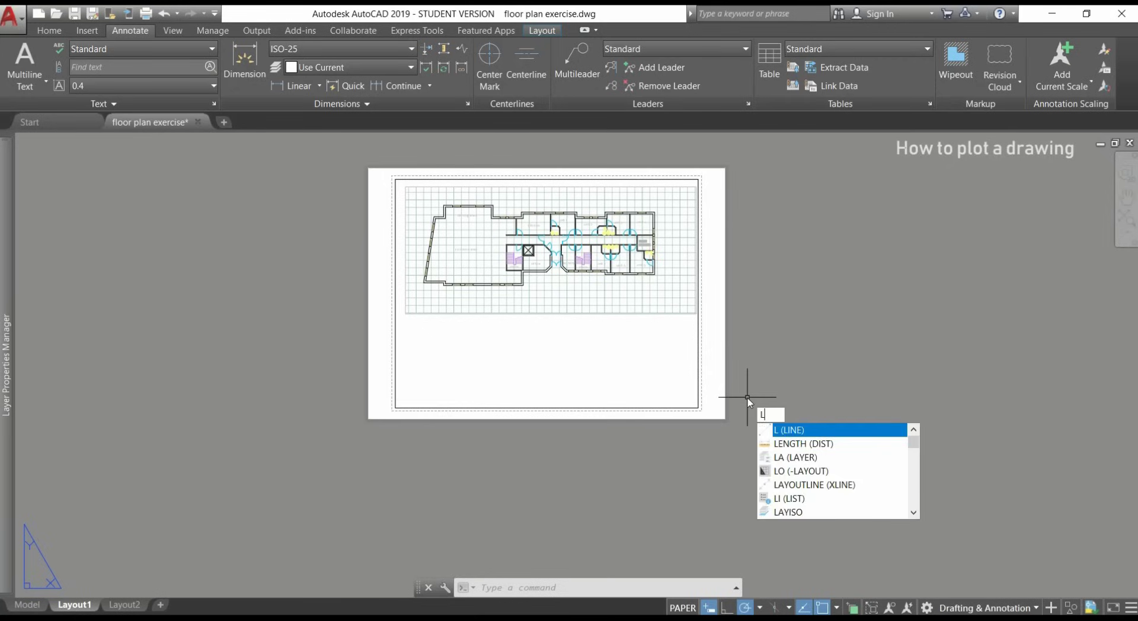
pyautogui.press('Return')
pyautogui.scroll(3, 747, 397)
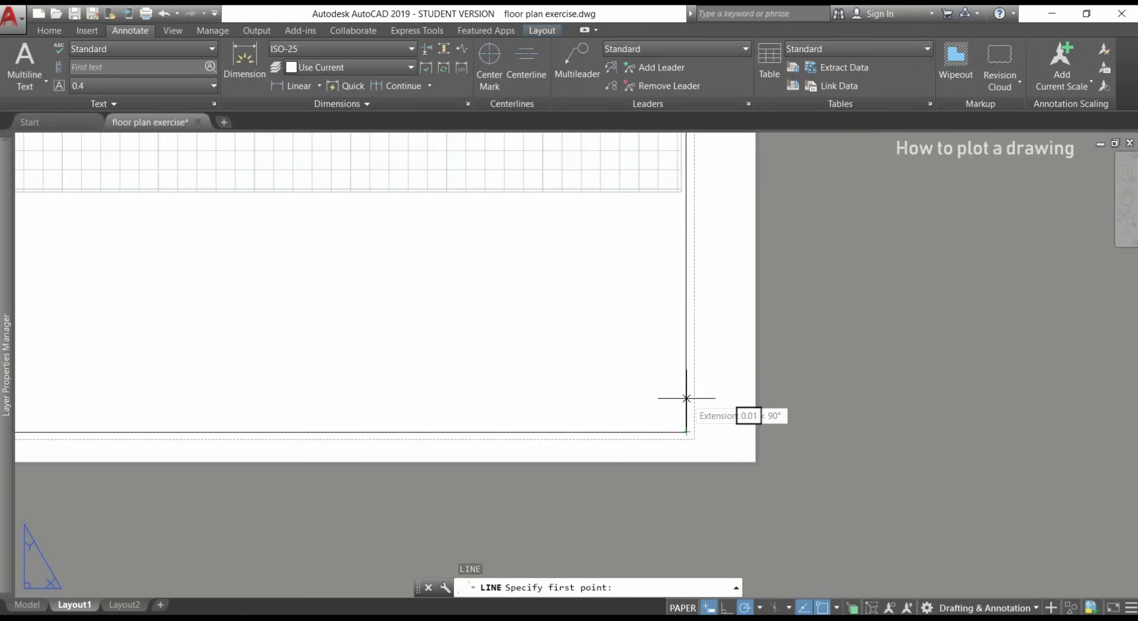
pyautogui.press('Escape')
pyautogui.press('Escape')
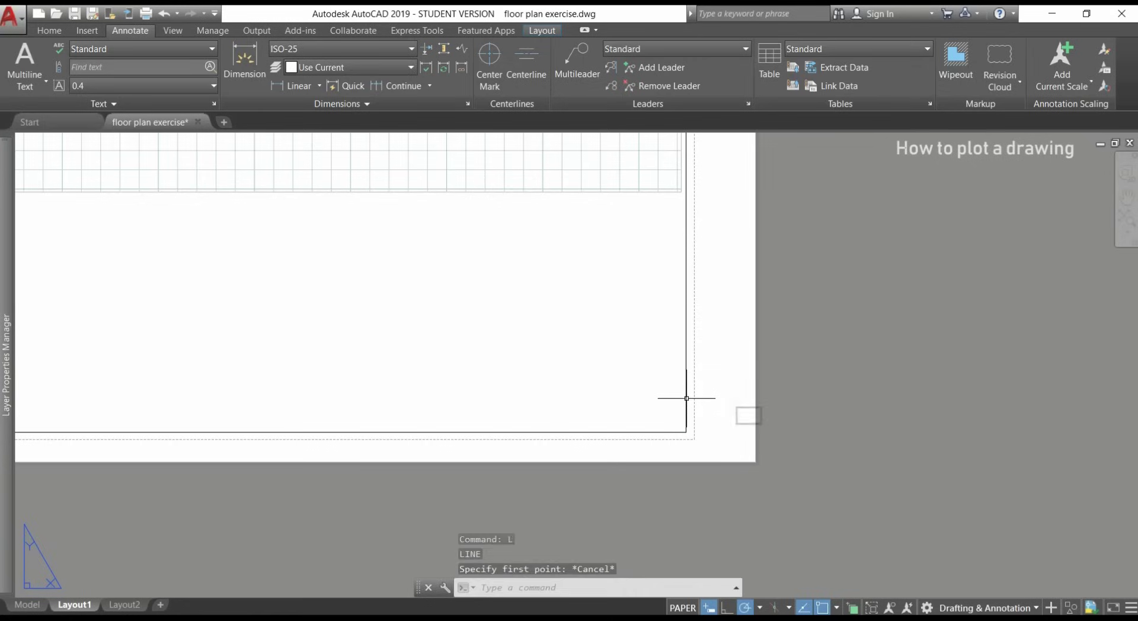
# Step: Set the drawing units' length precision to three decimal places (0.000)
pyautogui.write('units')
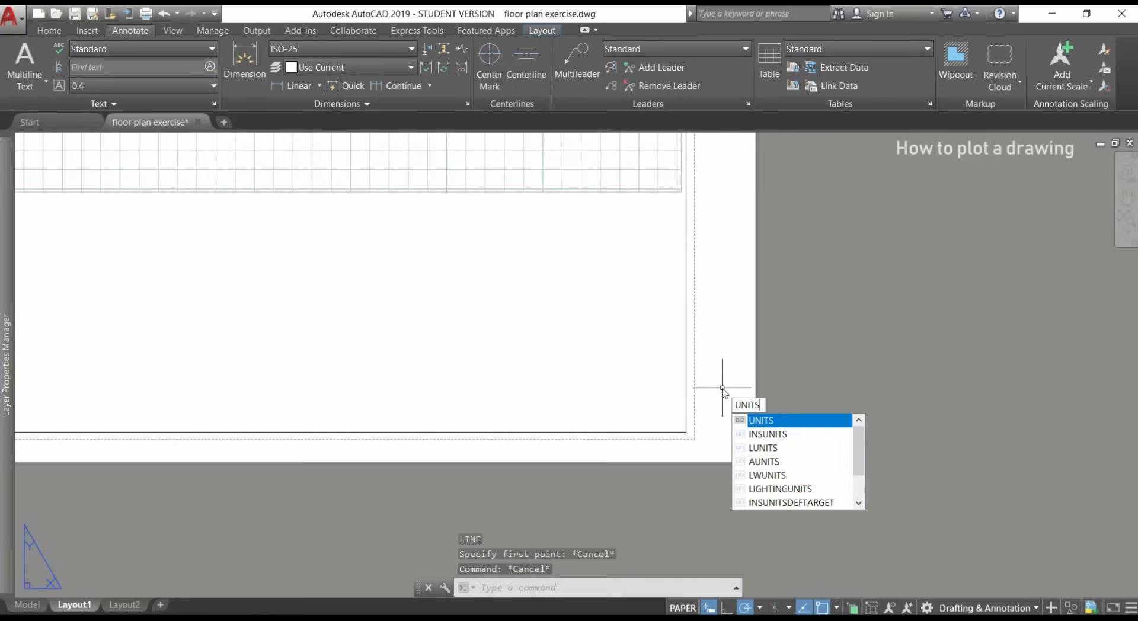
pyautogui.press('Return')
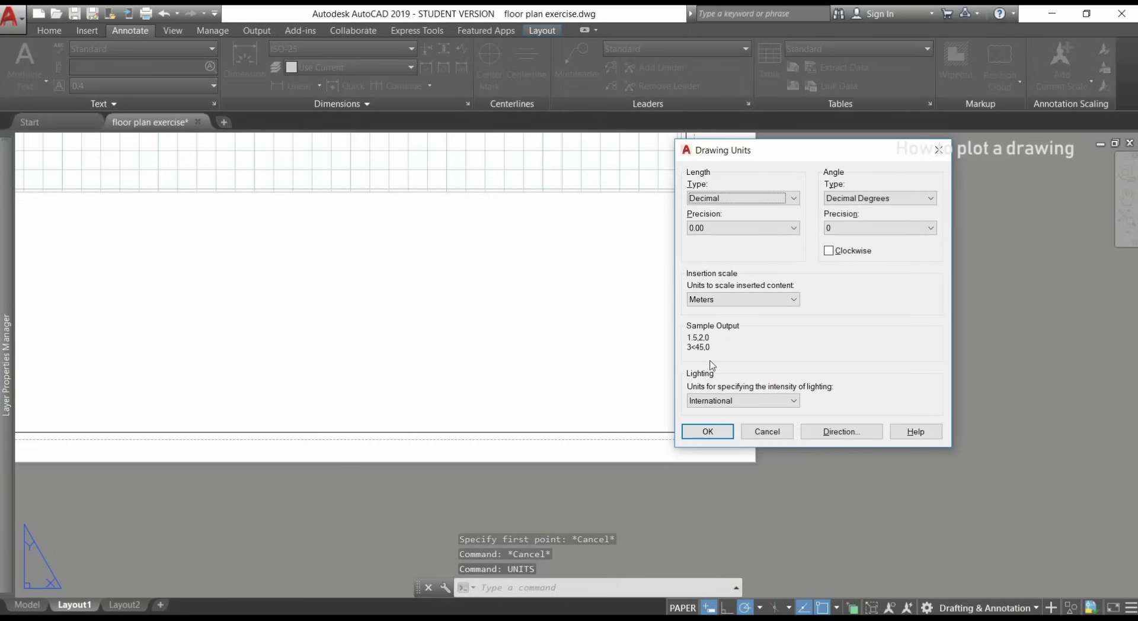
pyautogui.click(784, 231)
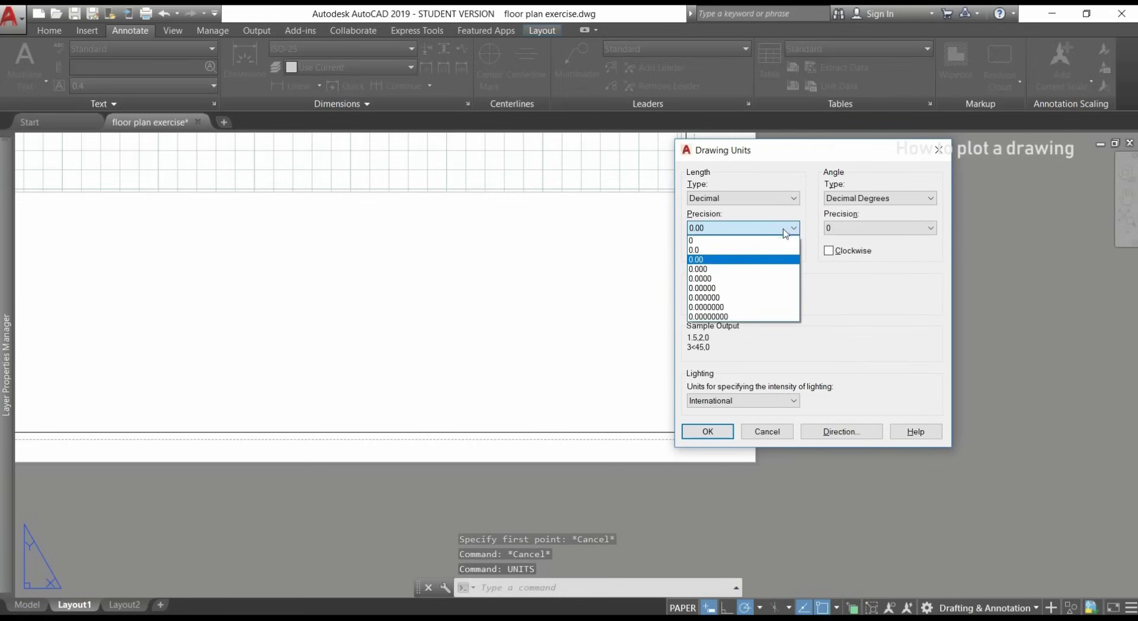
pyautogui.click(770, 269)
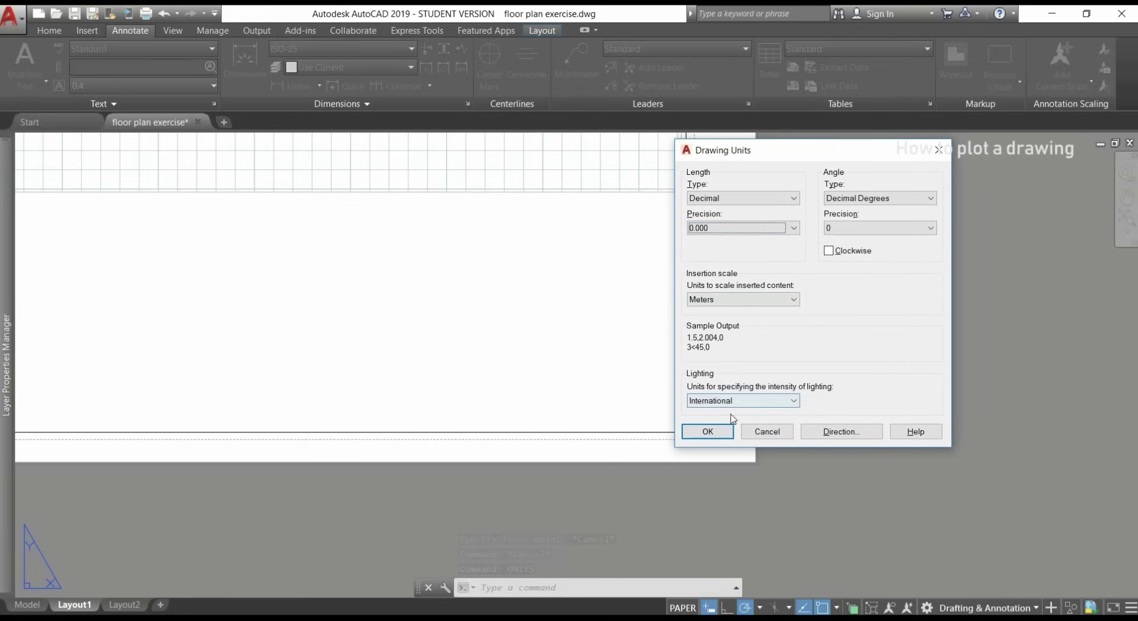
pyautogui.click(724, 436)
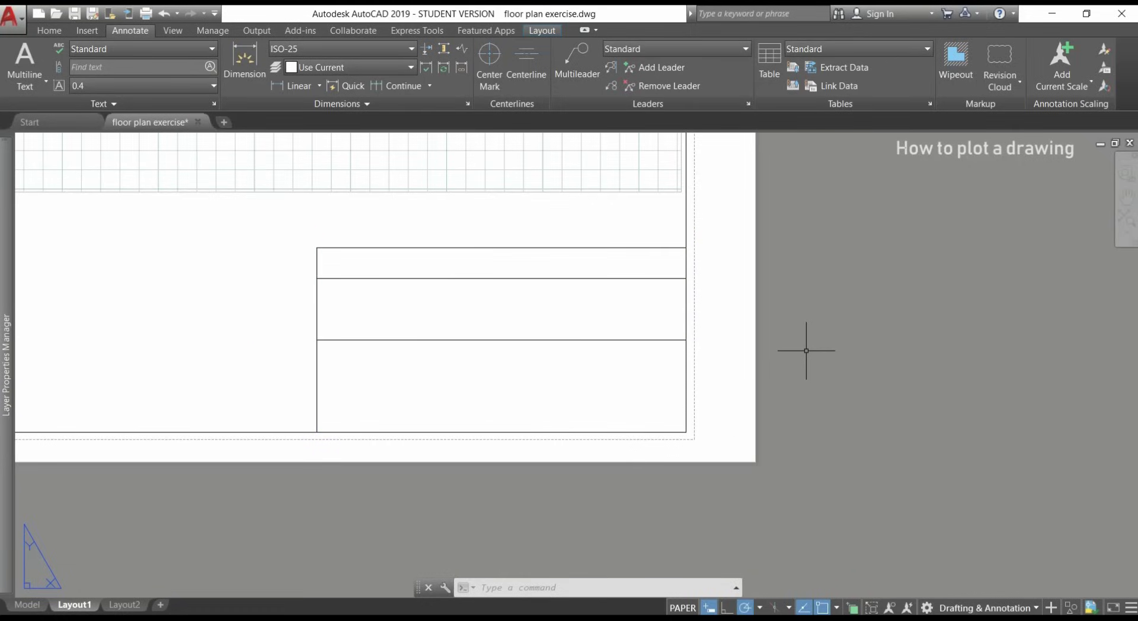
# Step: Create a new text style named "Legend big"
pyautogui.click(215, 104)
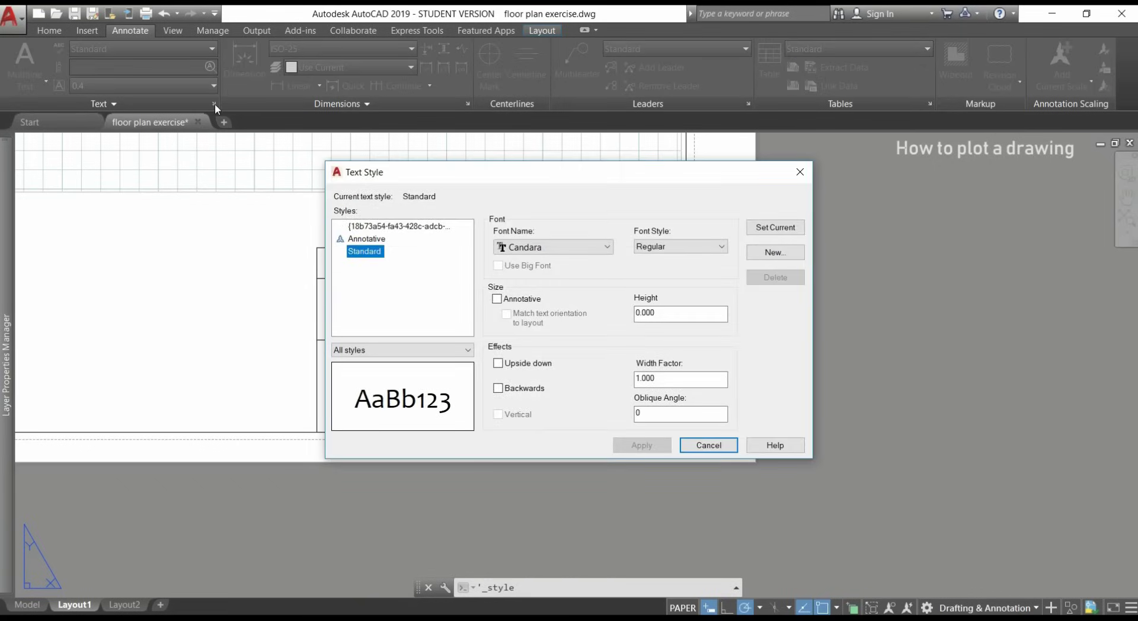
pyautogui.click(386, 279)
pyautogui.click(787, 254)
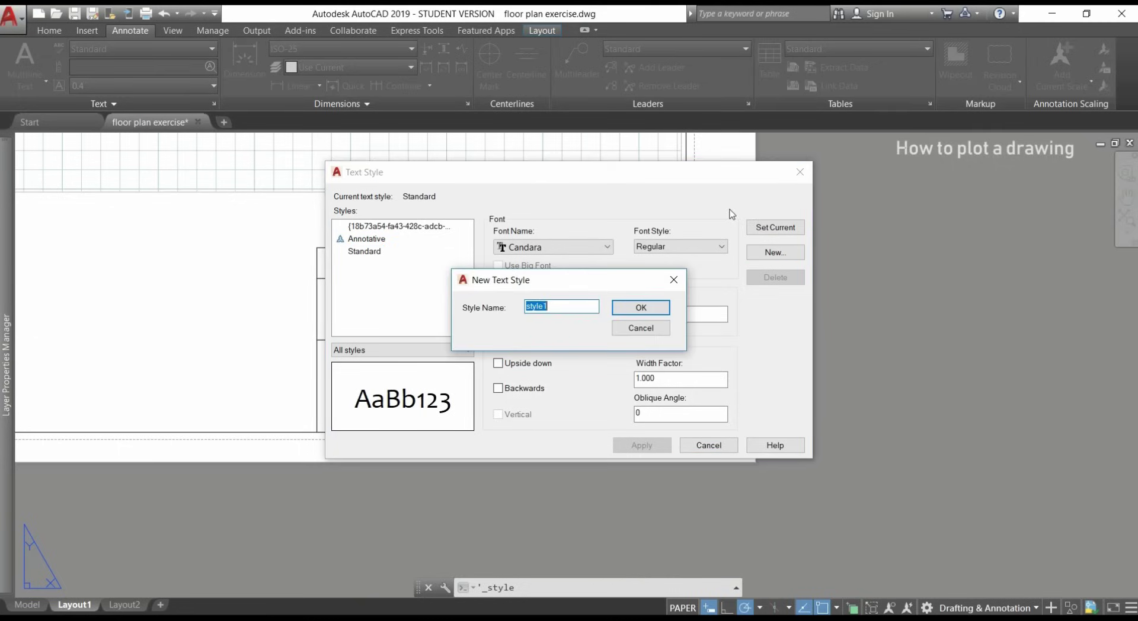
pyautogui.write('Legend big')
pyautogui.click(657, 308)
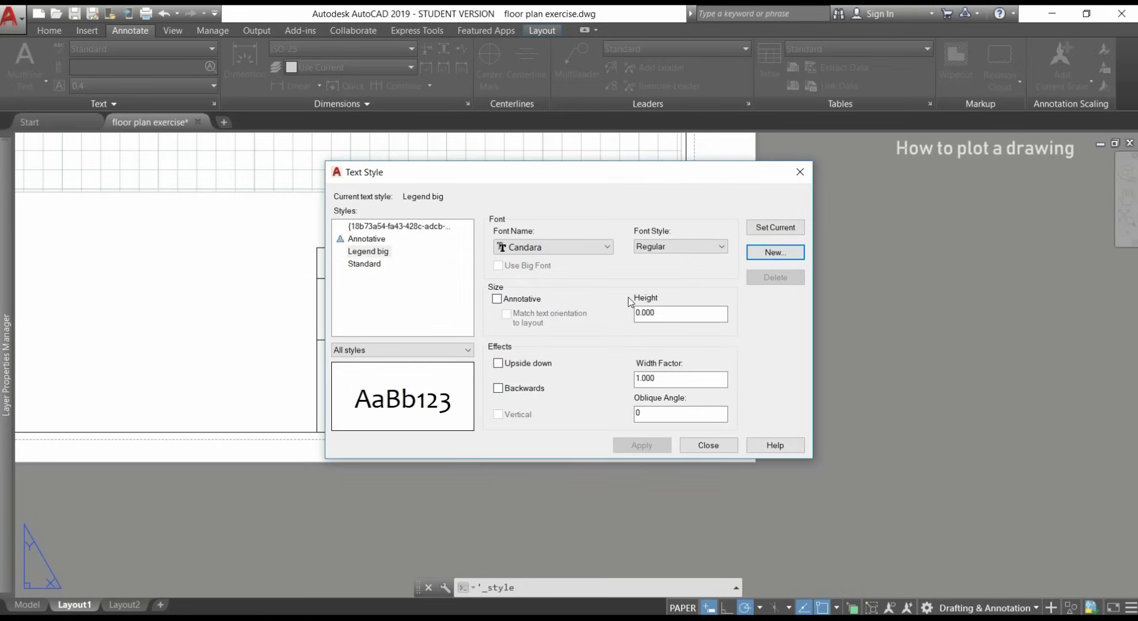
# Step: Make the Legend big style annotative with a paper text height of 0.004 and the Arial font, and apply it
pyautogui.click(497, 299)
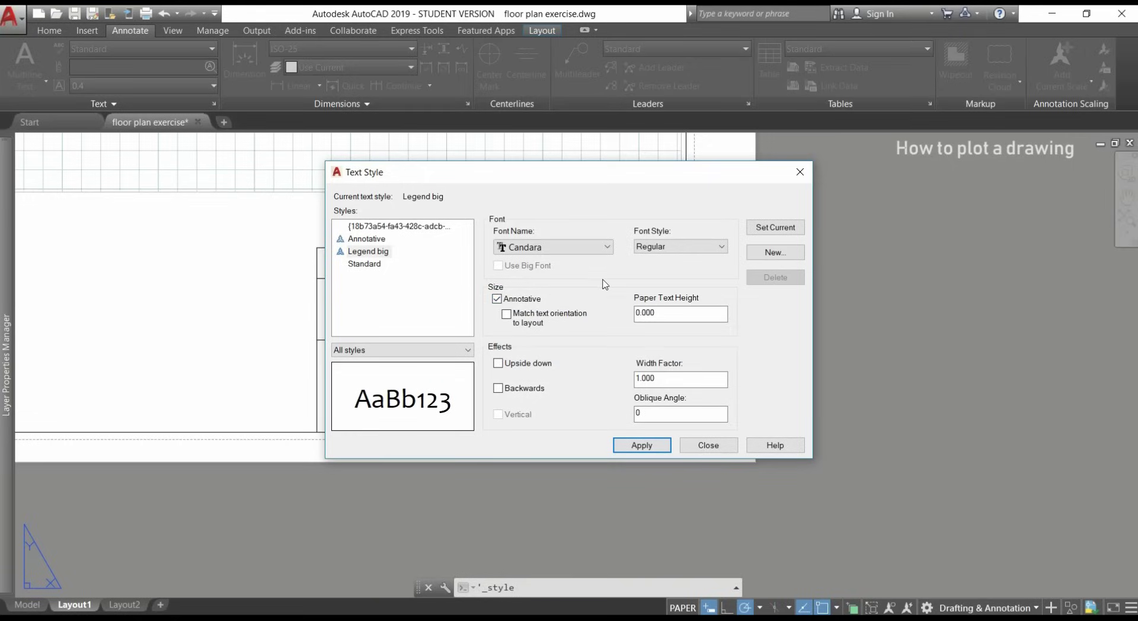
pyautogui.click(664, 315)
pyautogui.write('4')
pyautogui.click(606, 246)
pyautogui.click(614, 259)
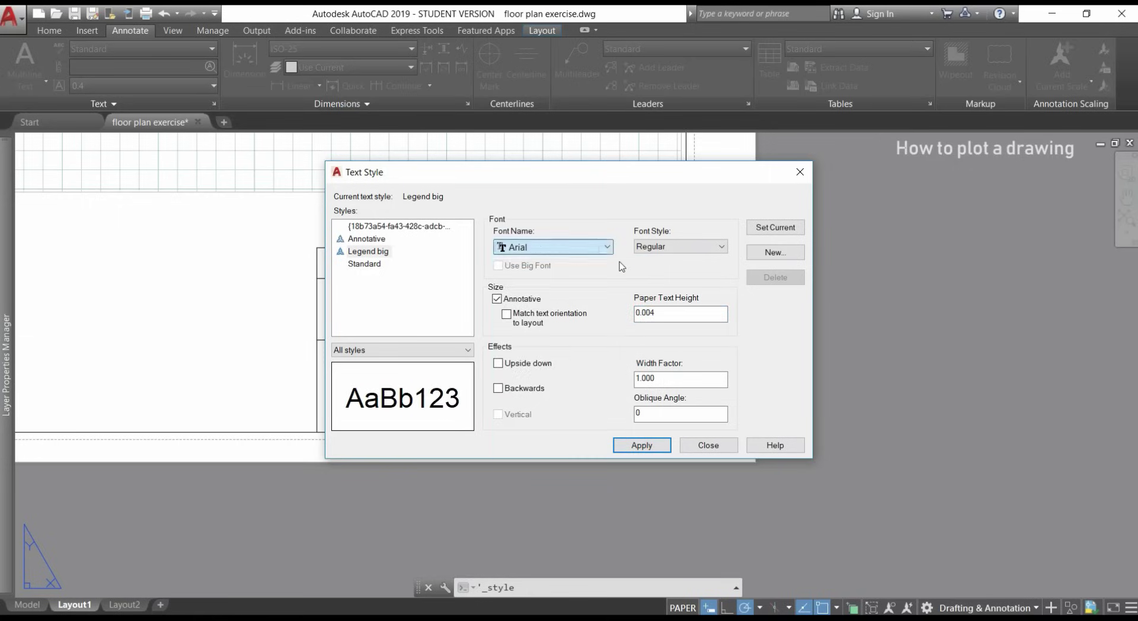
pyautogui.click(631, 443)
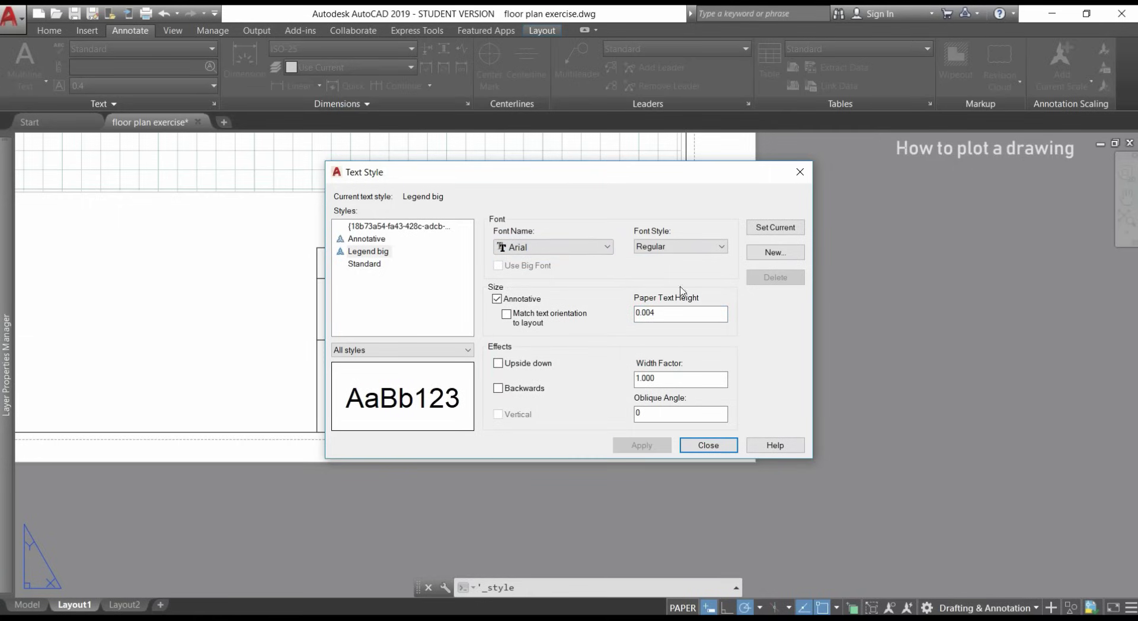
# Step: Create a text style named "legend small" with a paper text height of 0.002, apply it, and close the text style settings
pyautogui.click(766, 253)
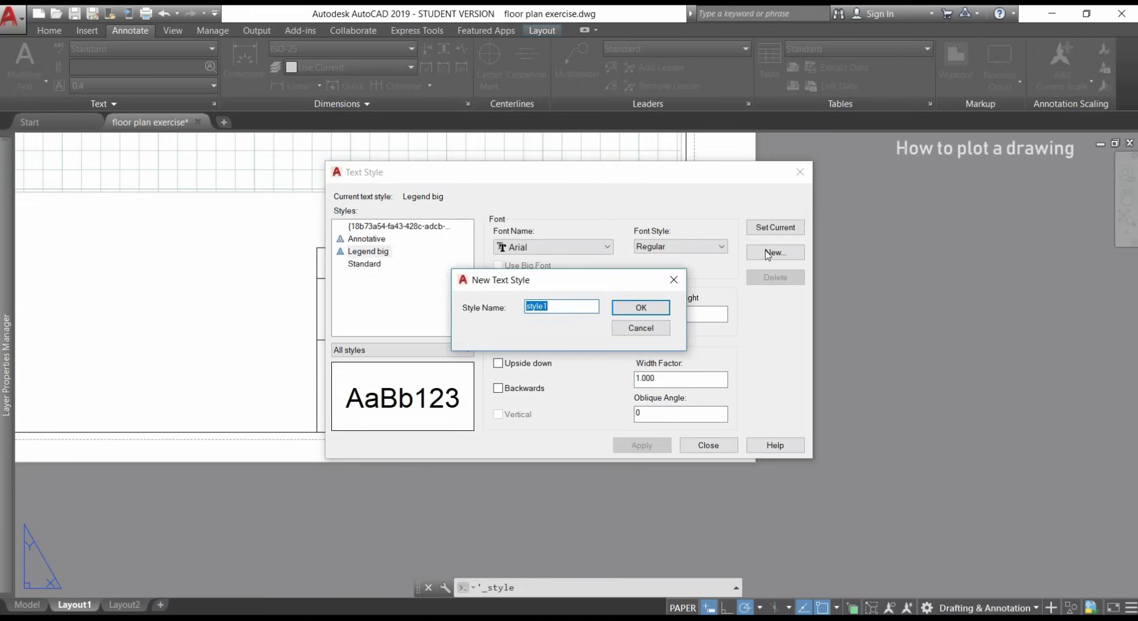
pyautogui.write('legend small')
pyautogui.click(662, 307)
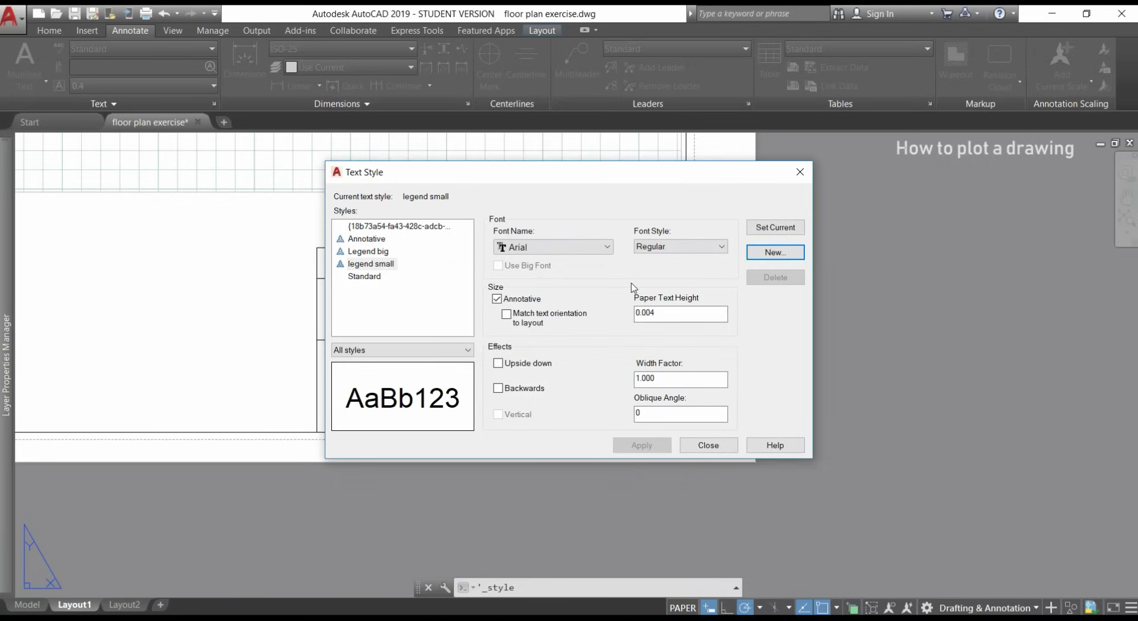
pyautogui.click(655, 313)
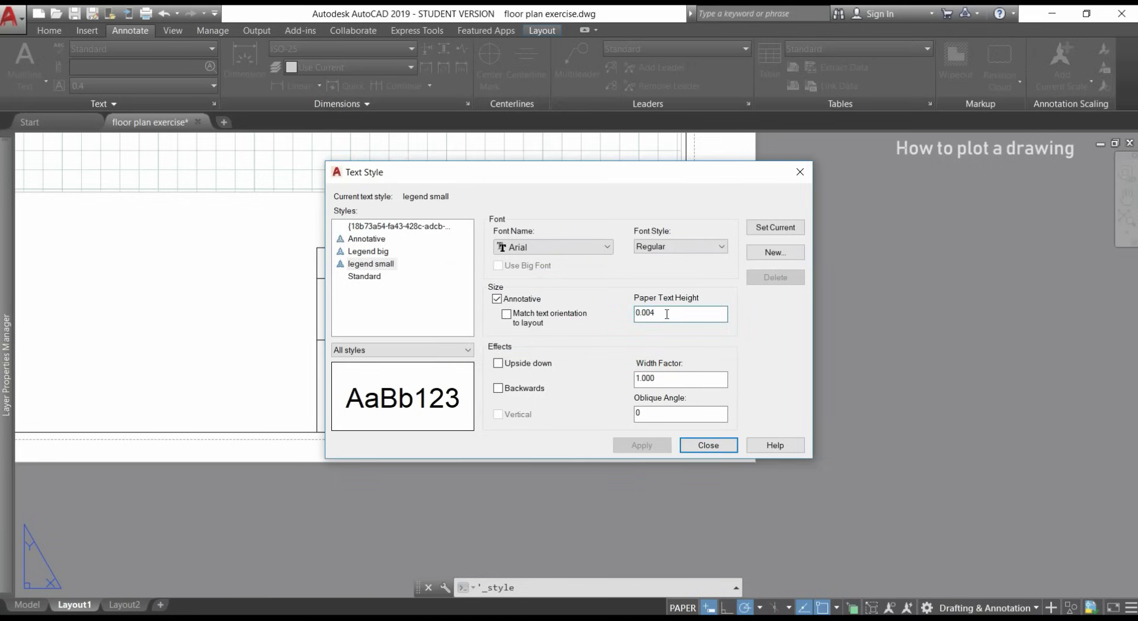
pyautogui.press('BackSpace')
pyautogui.write('2')
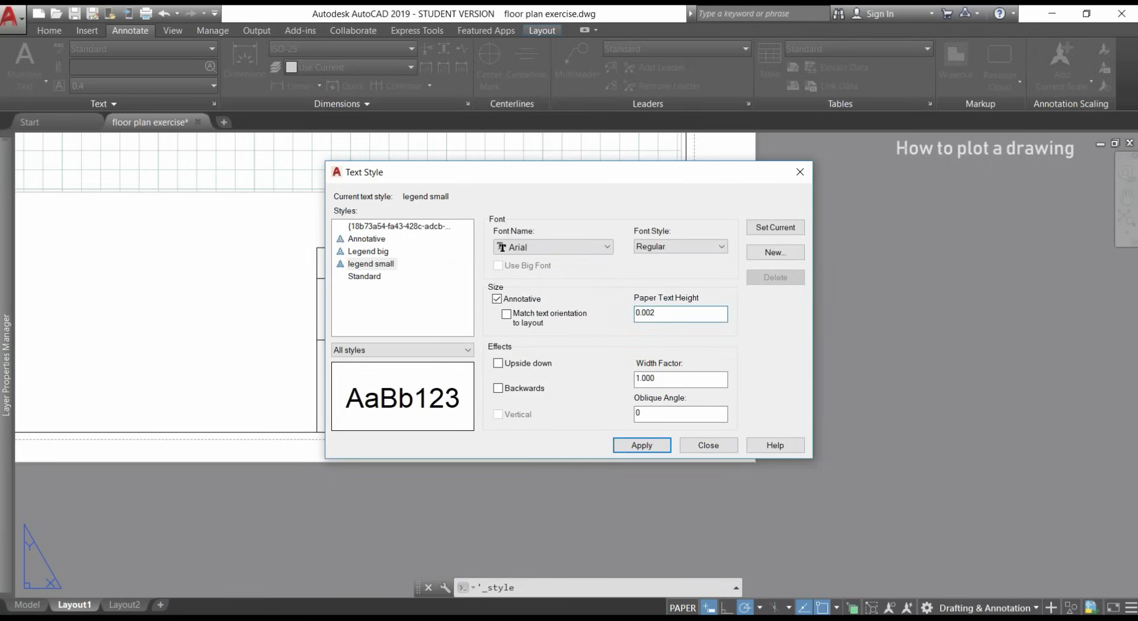
pyautogui.click(620, 449)
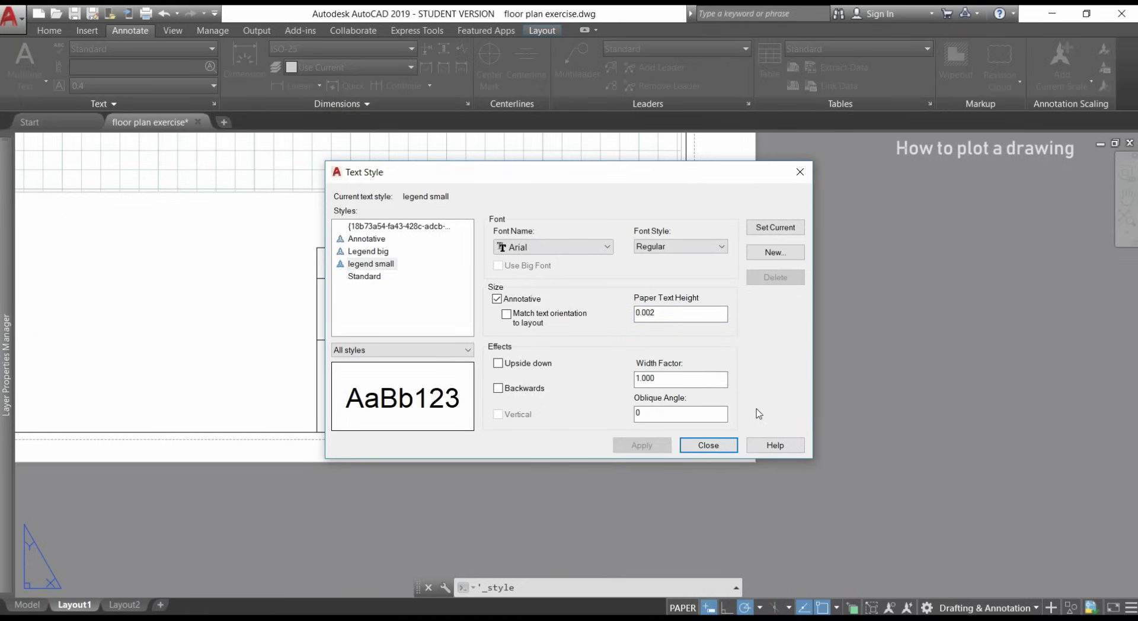
pyautogui.click(709, 445)
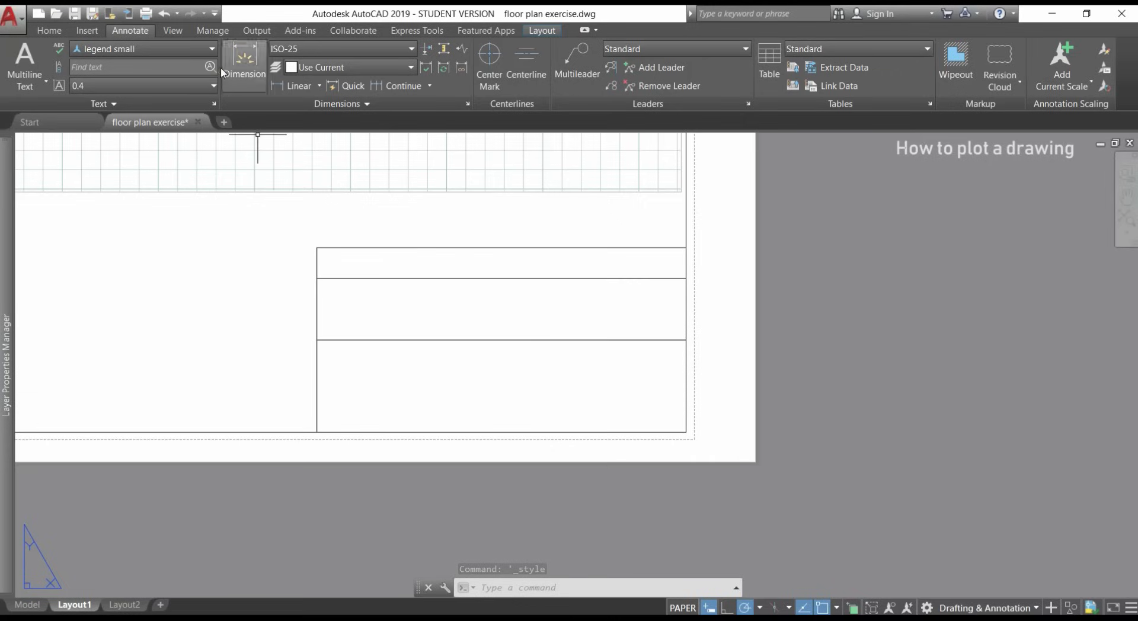
# Step: Using the Legend big text style, label the legend's top row "Project:" and its bottom row "Drawing name:"
pyautogui.click(211, 50)
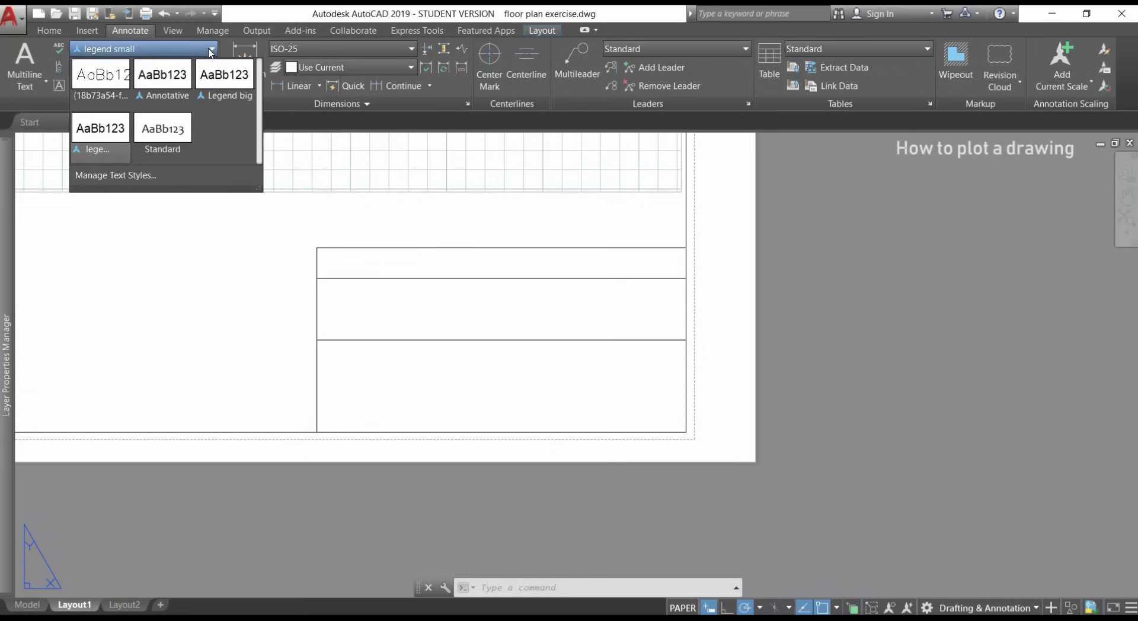
pyautogui.click(224, 76)
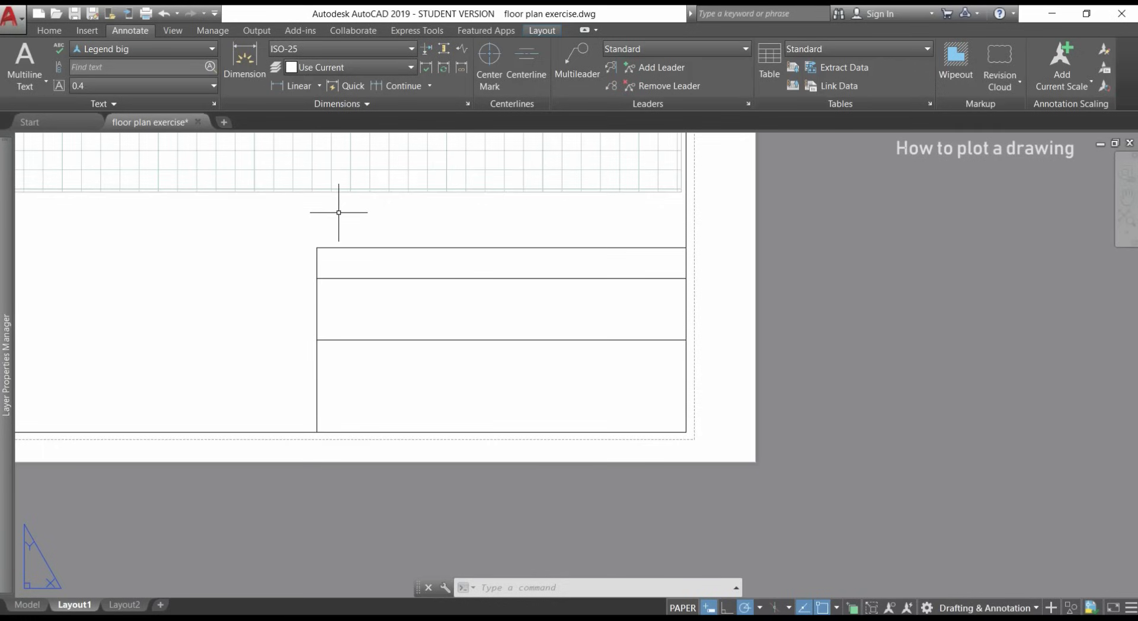
pyautogui.write('TEXT')
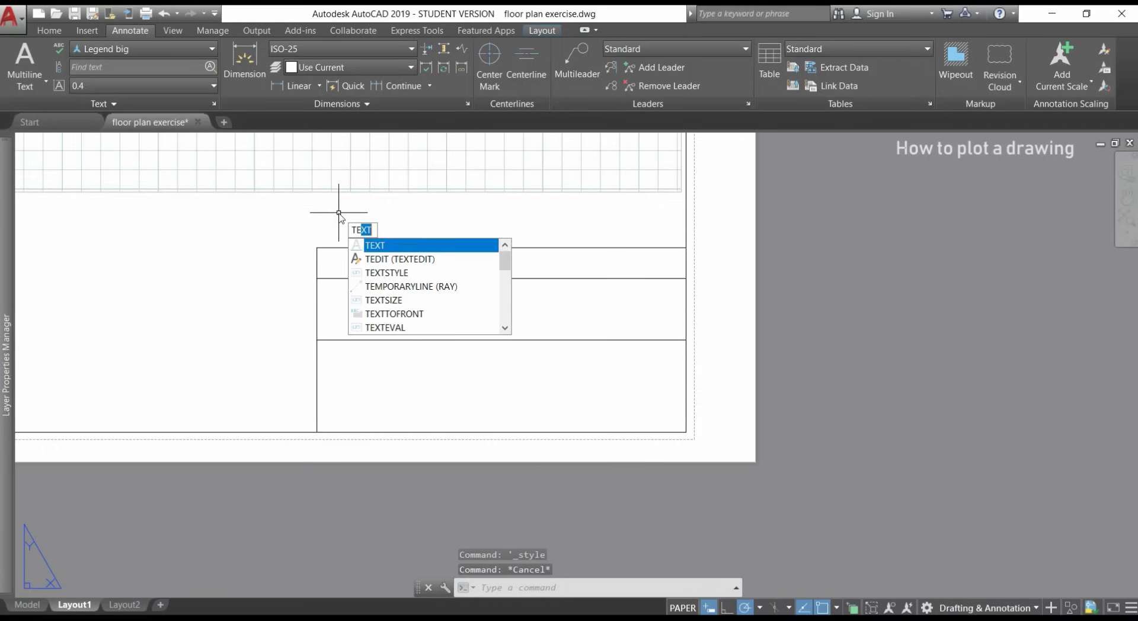
pyautogui.press('Return')
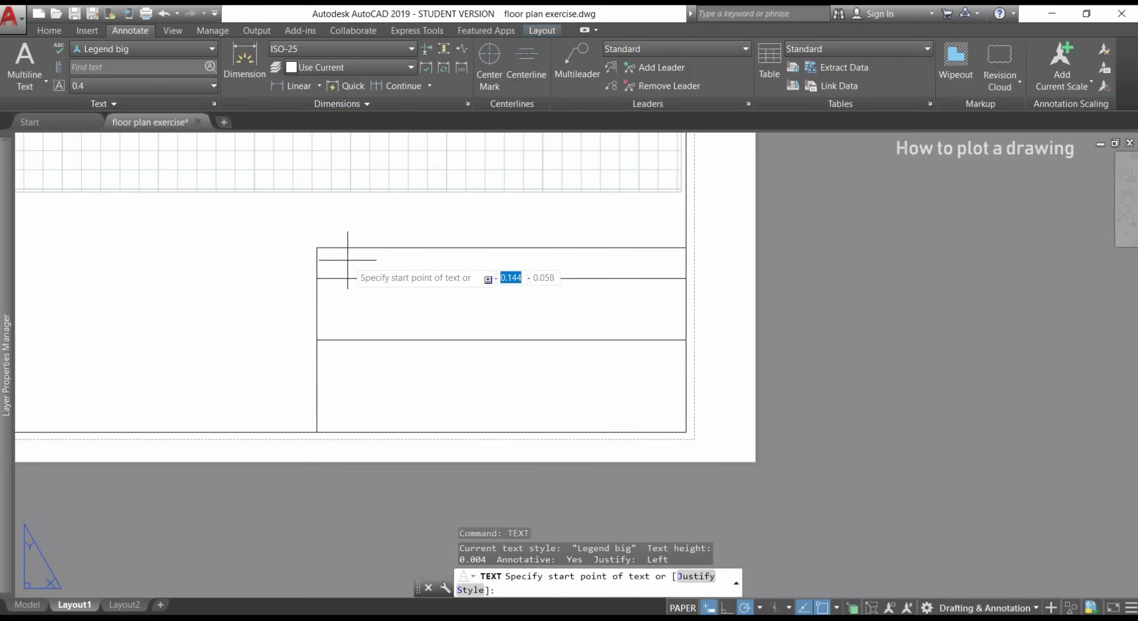
pyautogui.scroll(4, 342, 273)
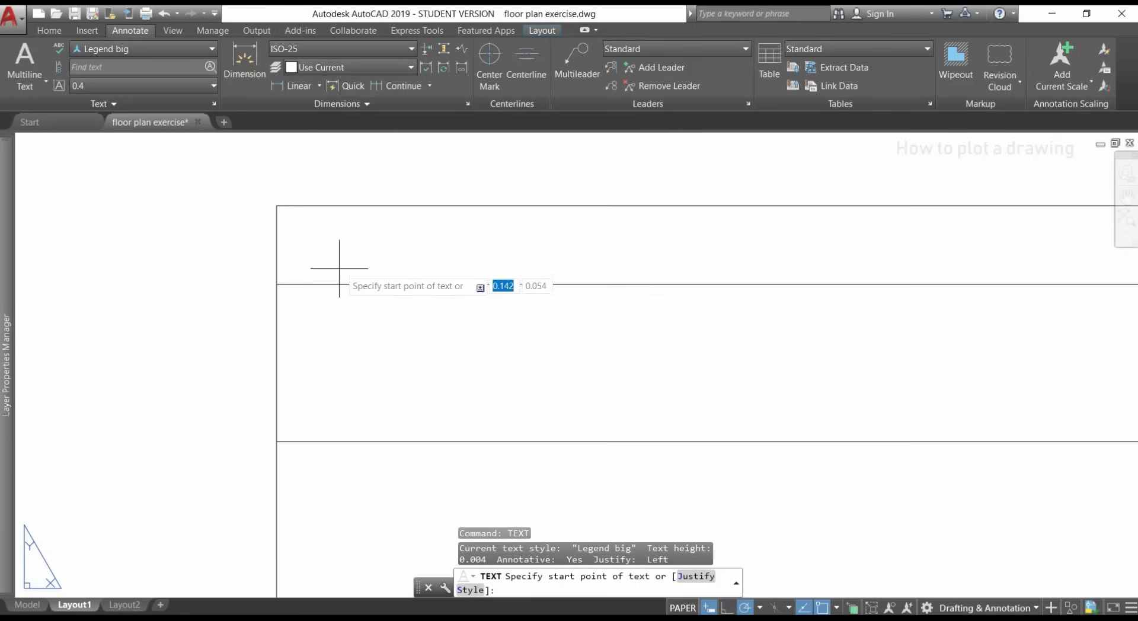
pyautogui.click(339, 269)
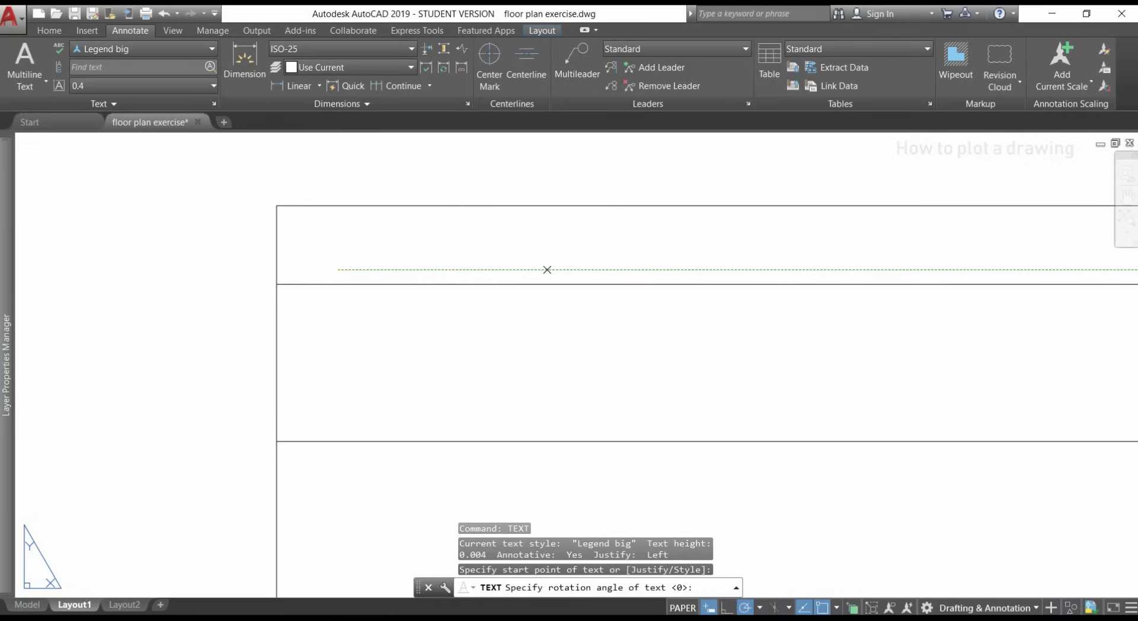
pyautogui.press('Return')
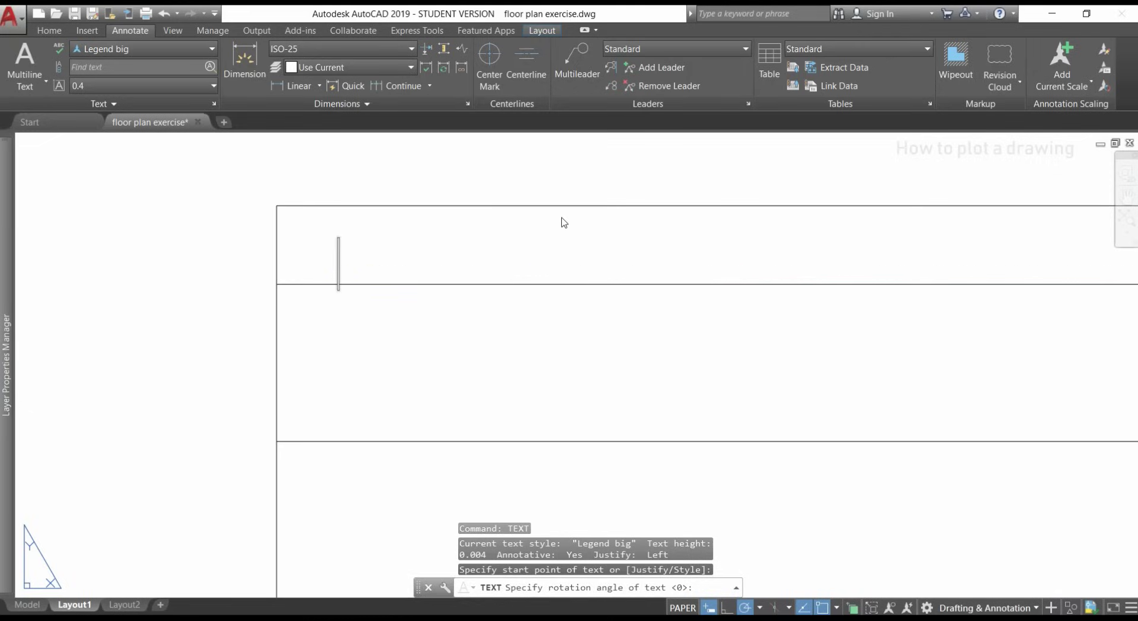
pyautogui.write('P')
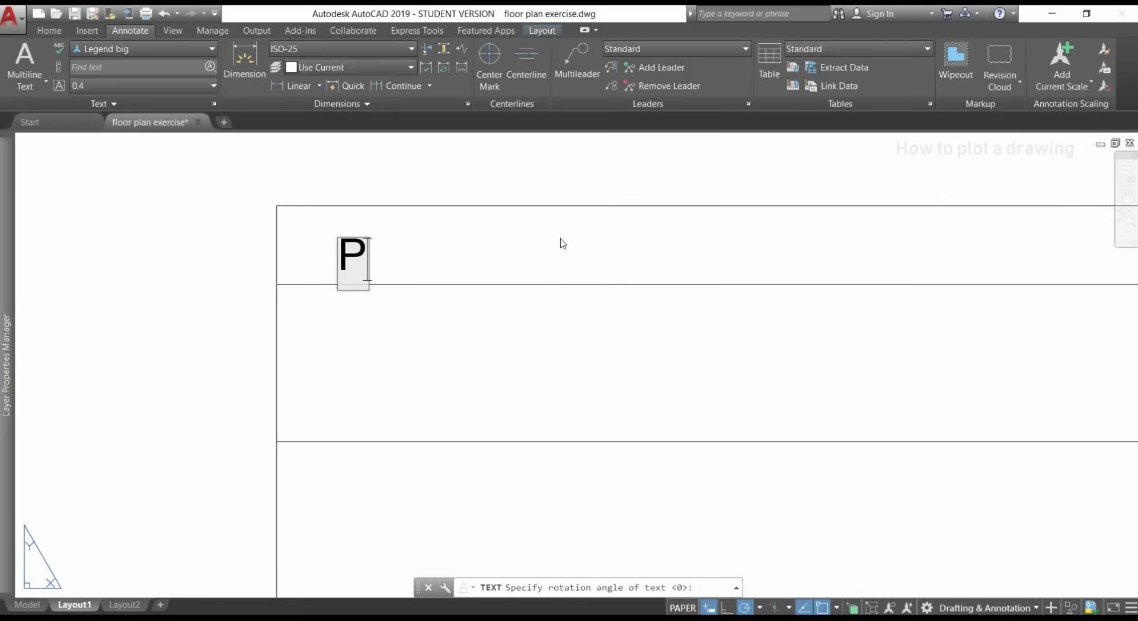
pyautogui.write('roject:')
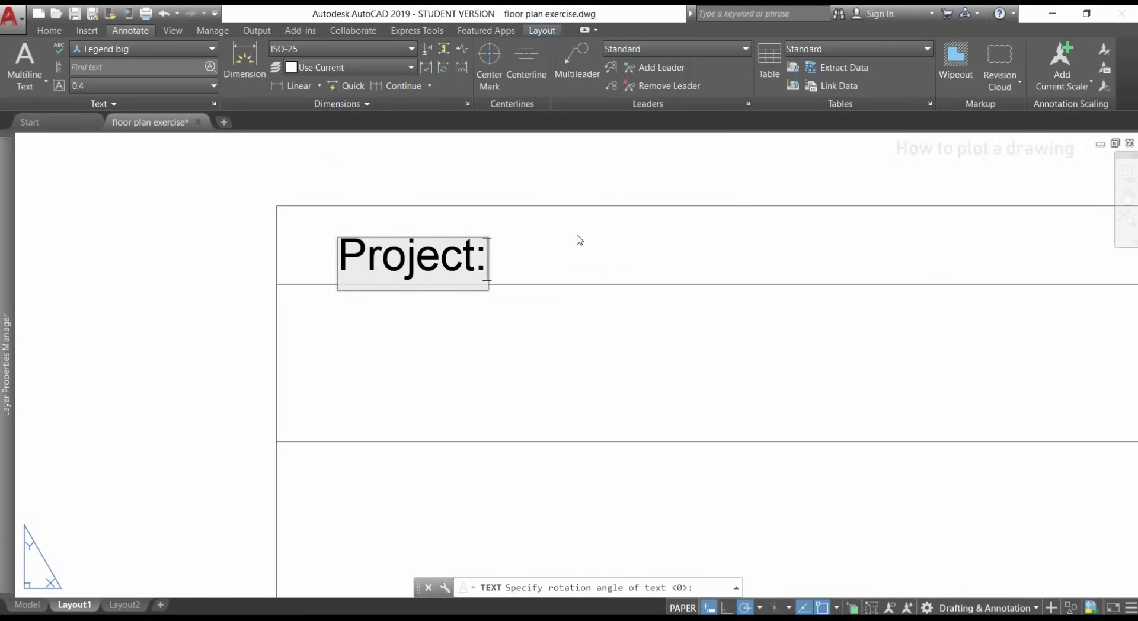
pyautogui.click(577, 237)
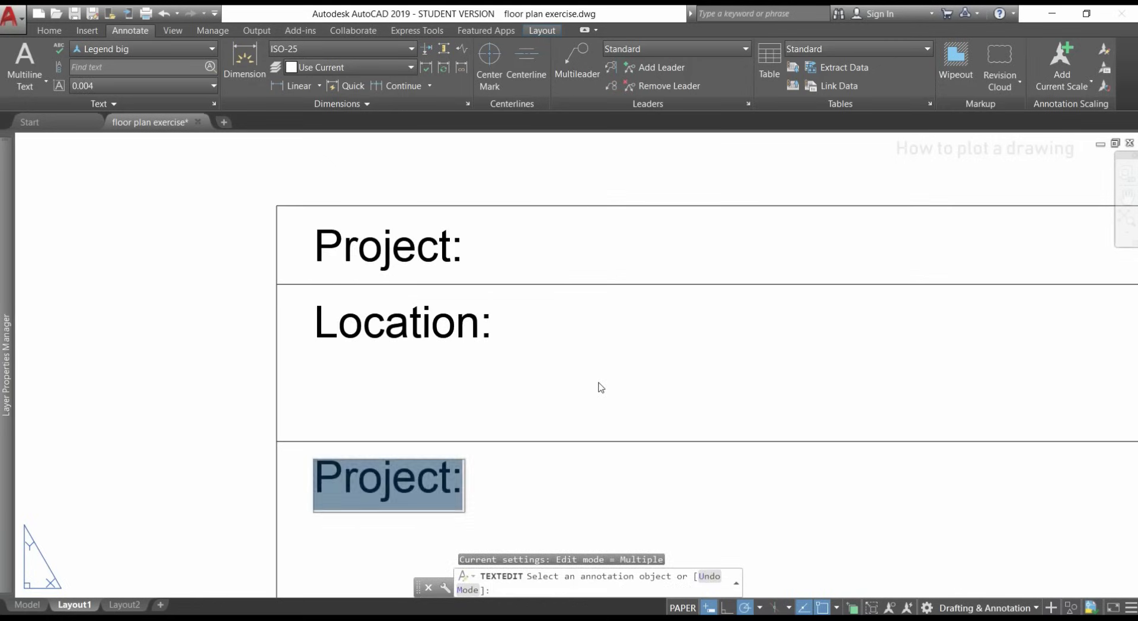
pyautogui.write('Drawing name:')
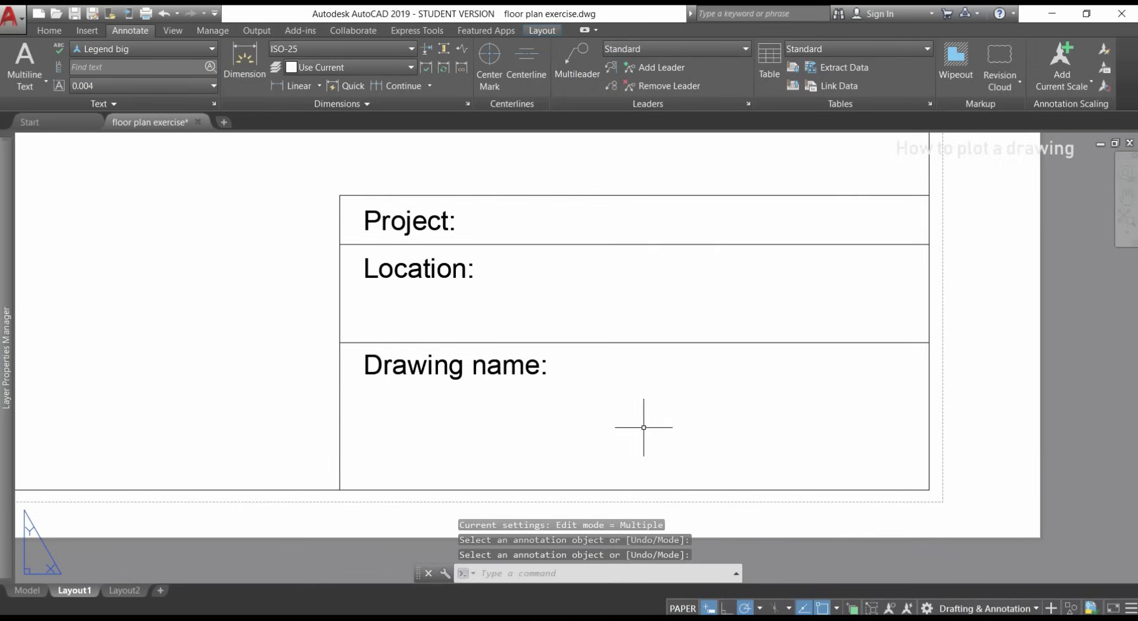
# Step: Add multiline text in the legend small style below "Drawing name:" with the lines "Drawn:", "Scale:" and "Date:"
pyautogui.click(181, 49)
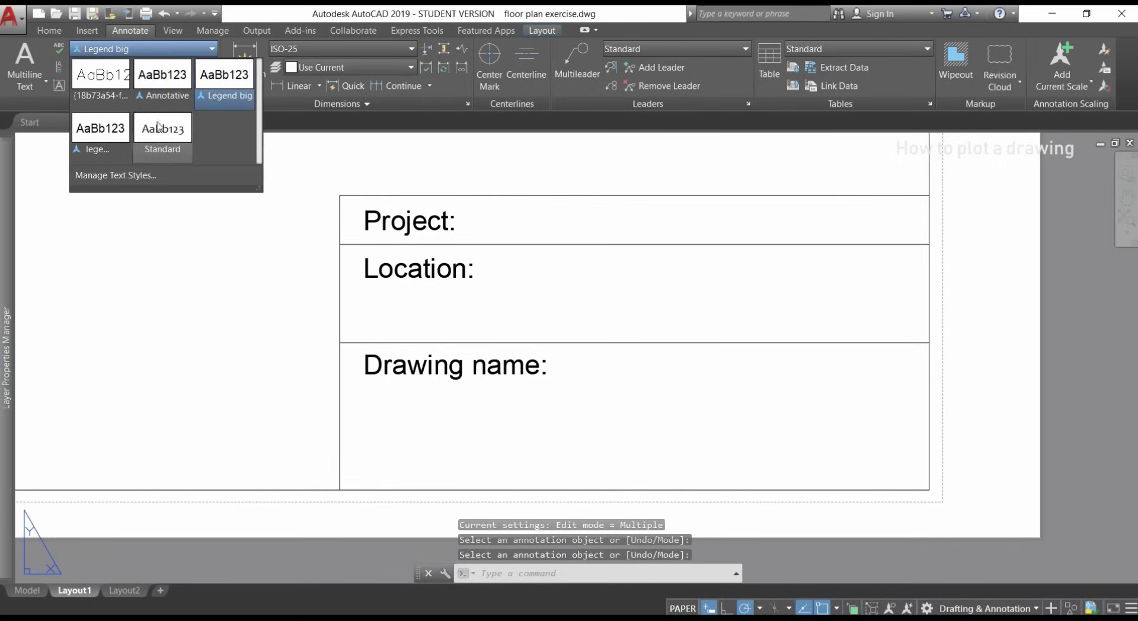
pyautogui.click(117, 138)
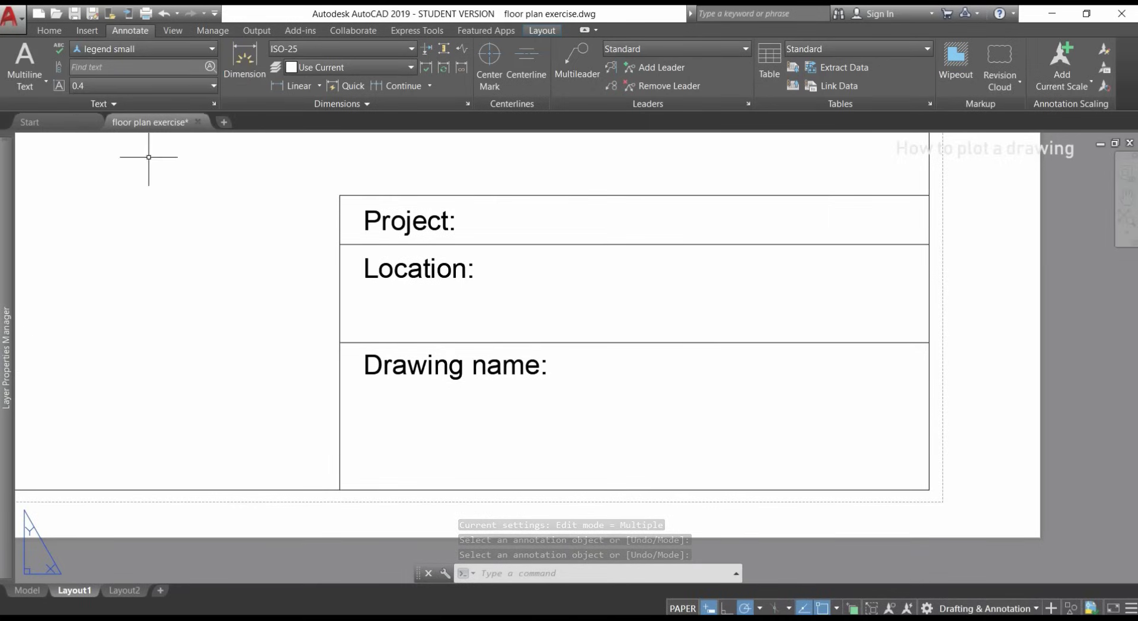
pyautogui.write('t')
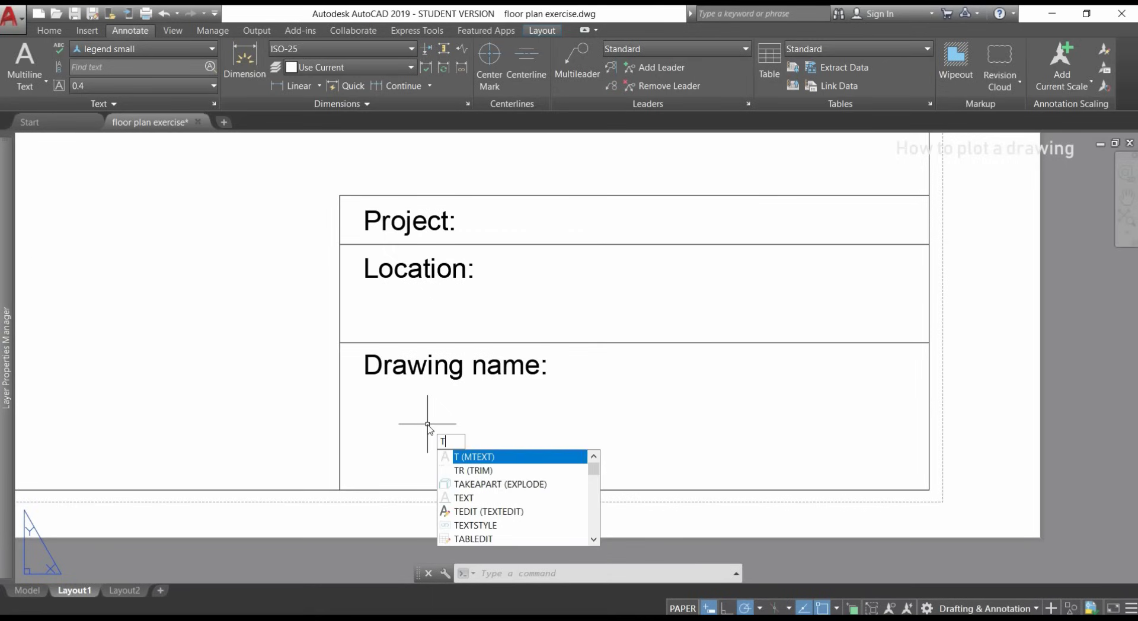
pyautogui.press('Return')
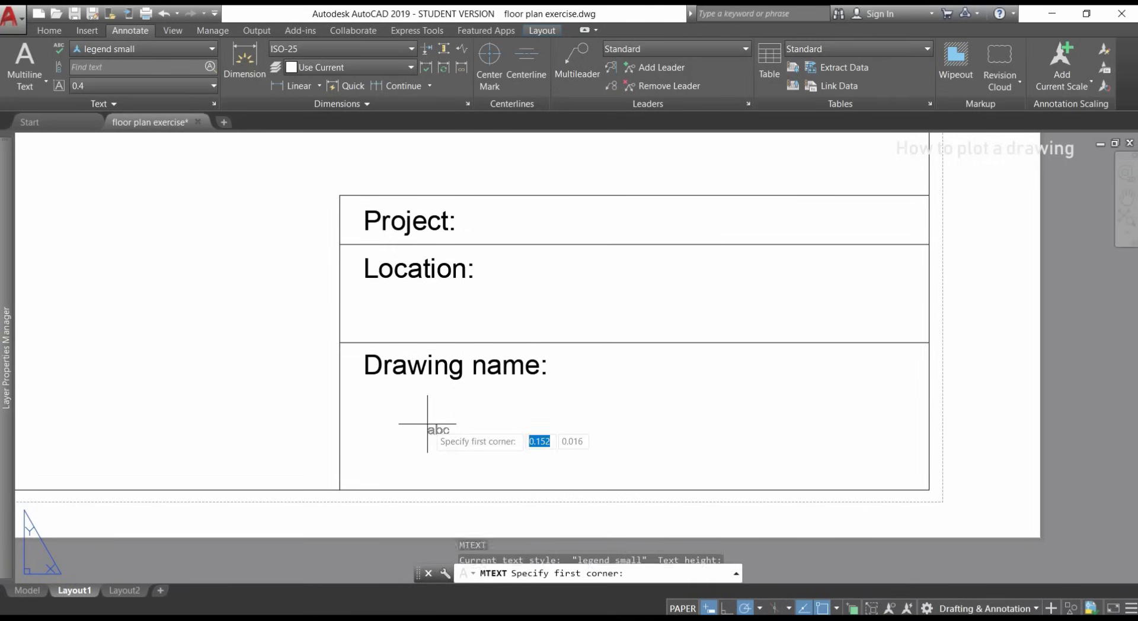
pyautogui.click(428, 390)
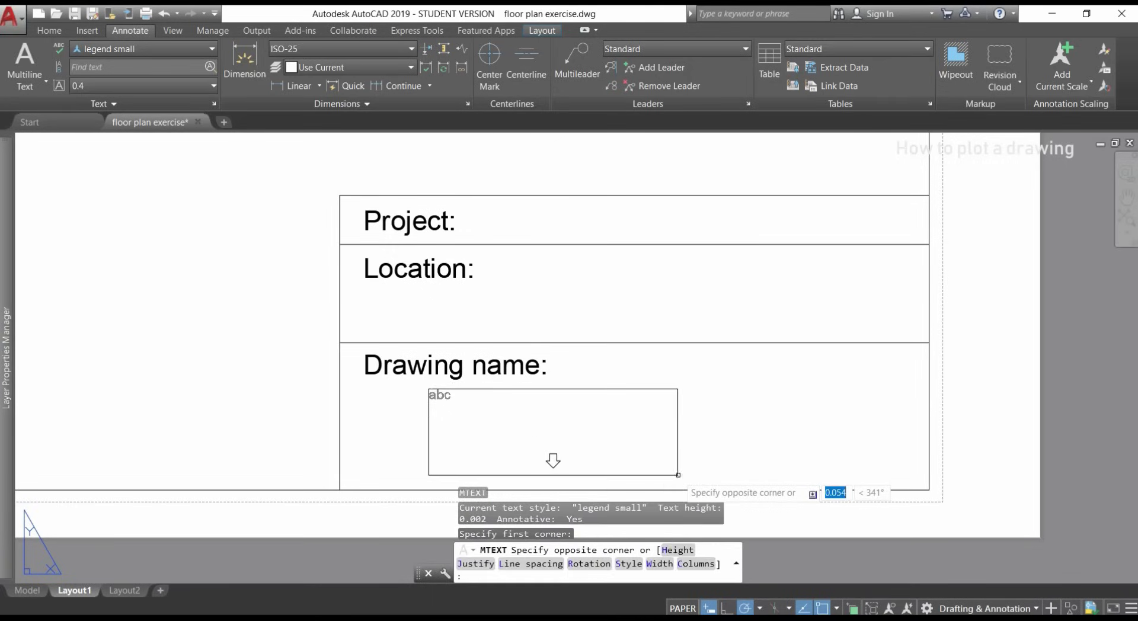
pyautogui.click(679, 475)
pyautogui.write('Drawn: Scale: Date:')
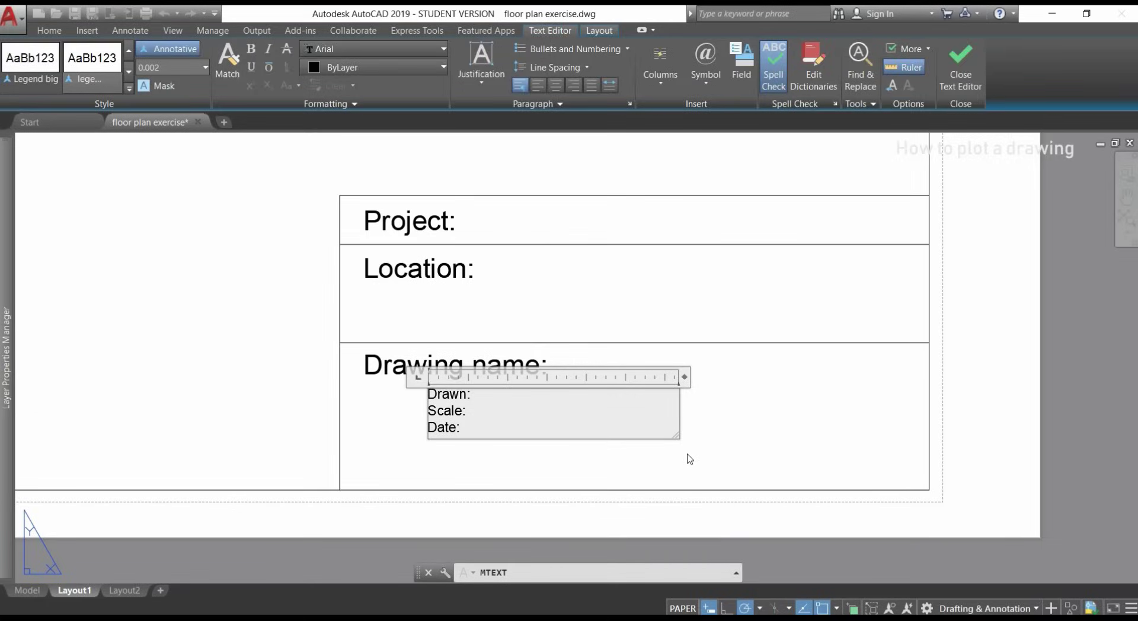
# Step: Set the line spacing of the Drawn, Scale and Date lines to 1.5x and finish editing the text
pyautogui.moveTo(549, 429); pyautogui.dragTo(424, 374)
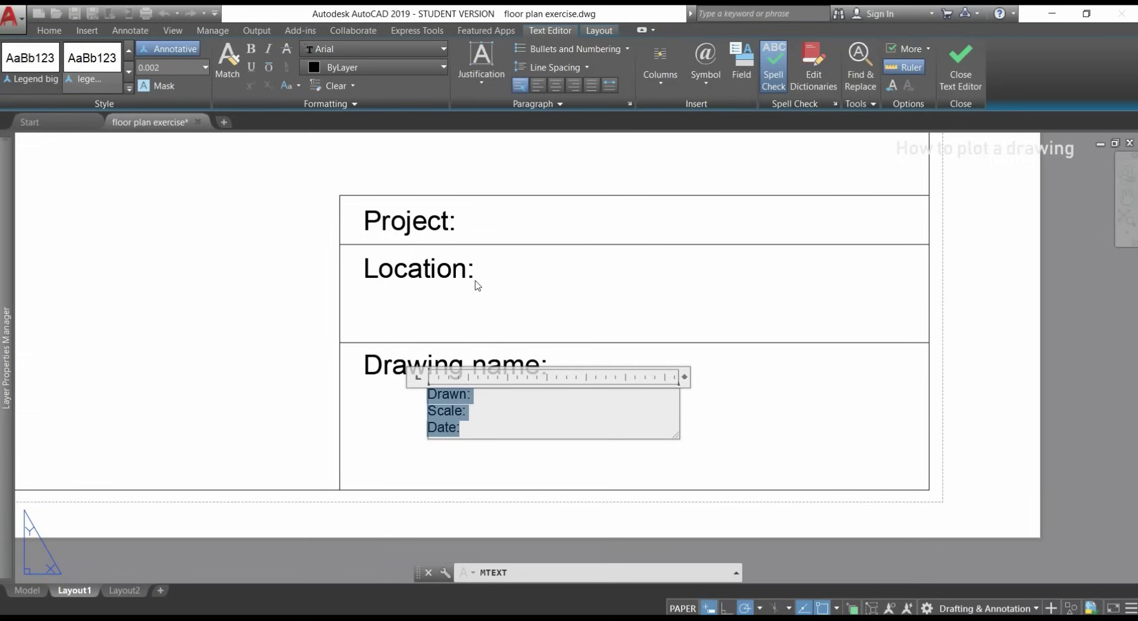
pyautogui.click(571, 69)
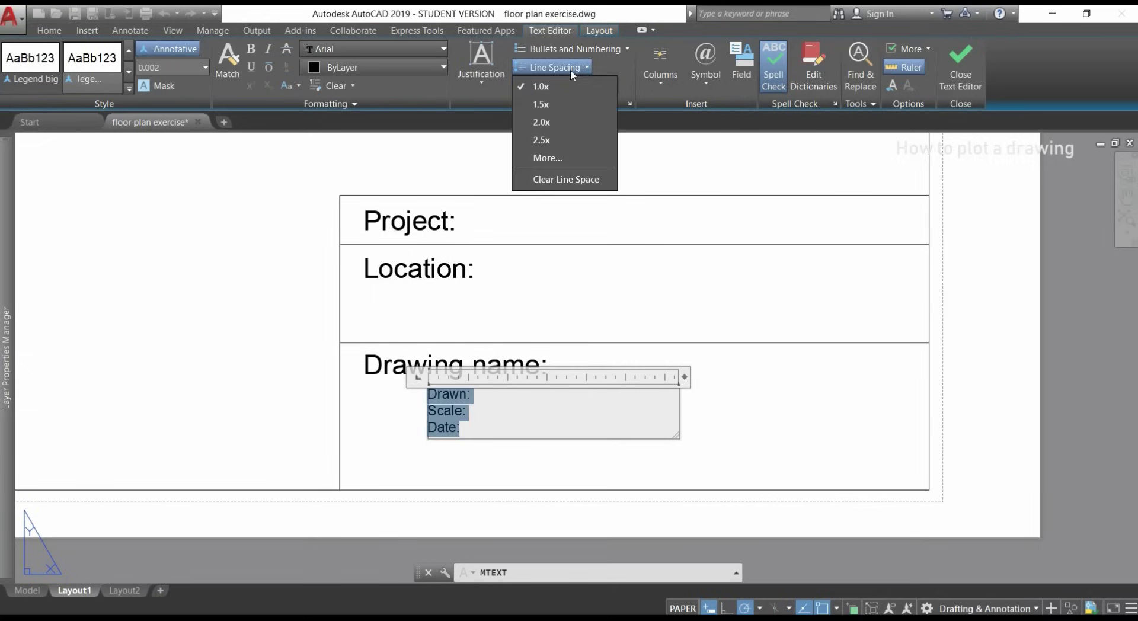
pyautogui.click(565, 105)
pyautogui.click(777, 396)
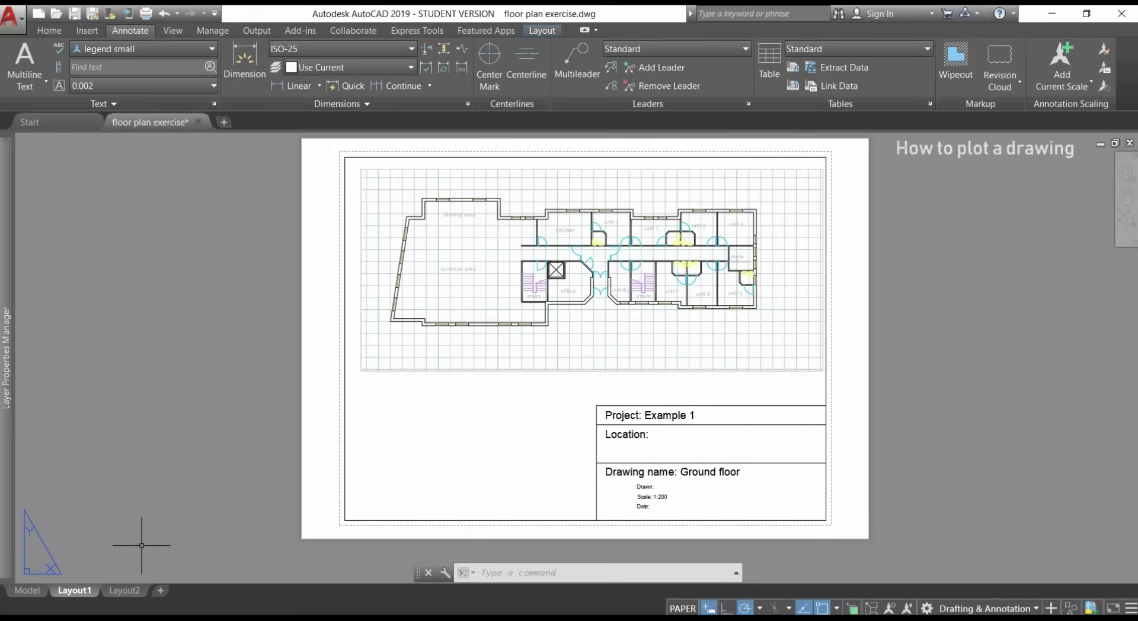
# Step: Plot Layout1 as a single sheet using the DWG To PDF.pc3 plotter
pyautogui.rightClick(75, 593)
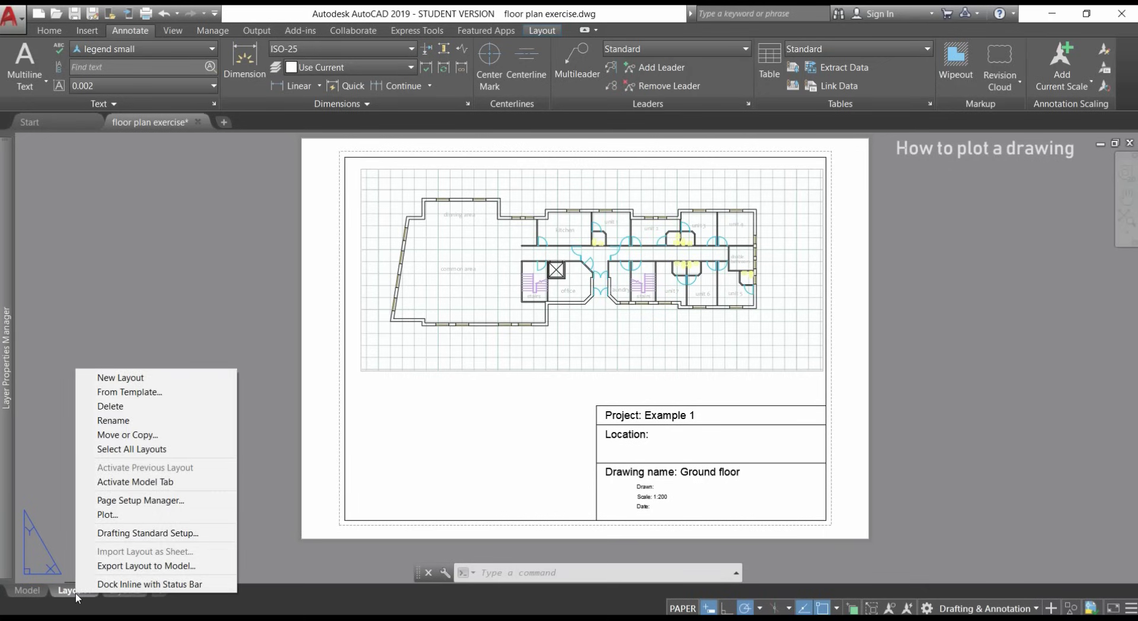
pyautogui.click(178, 515)
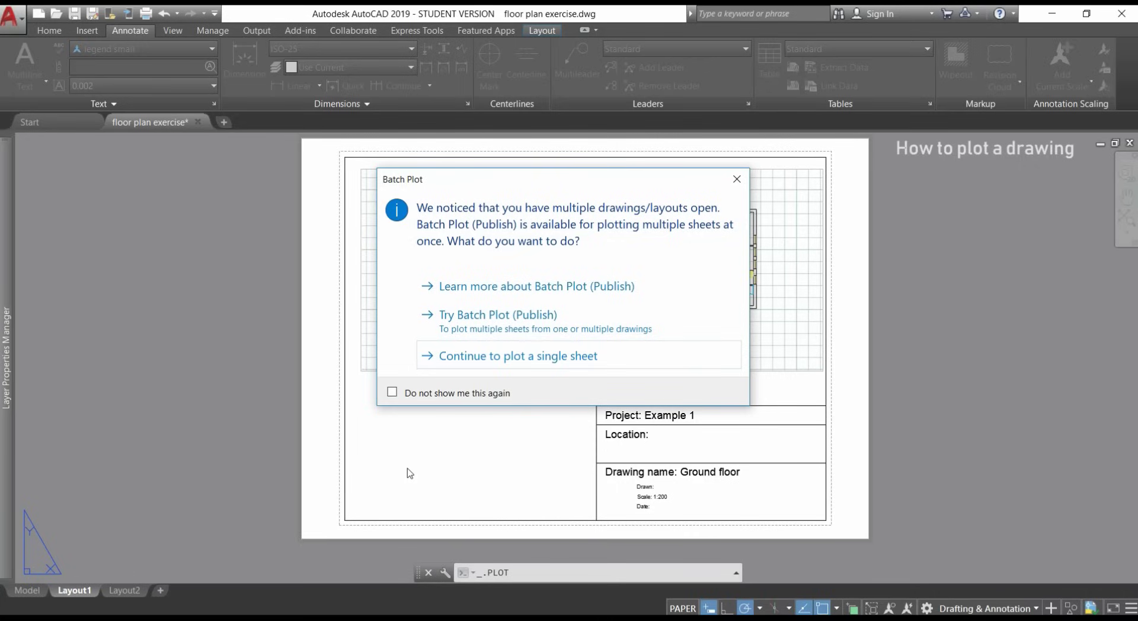
pyautogui.click(597, 358)
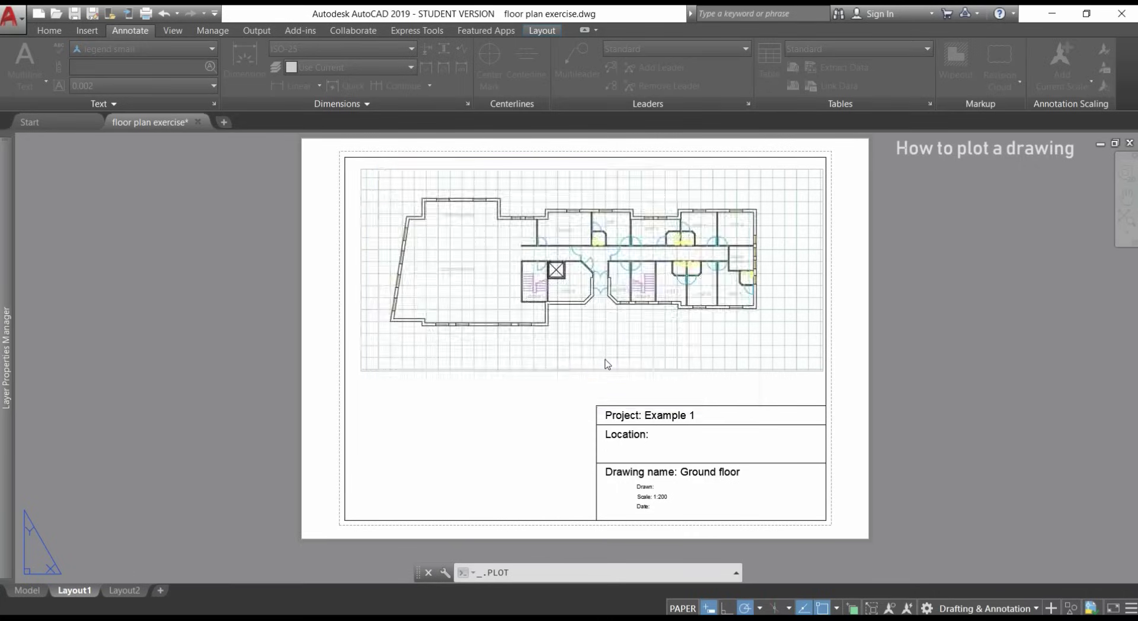
pyautogui.click(538, 209)
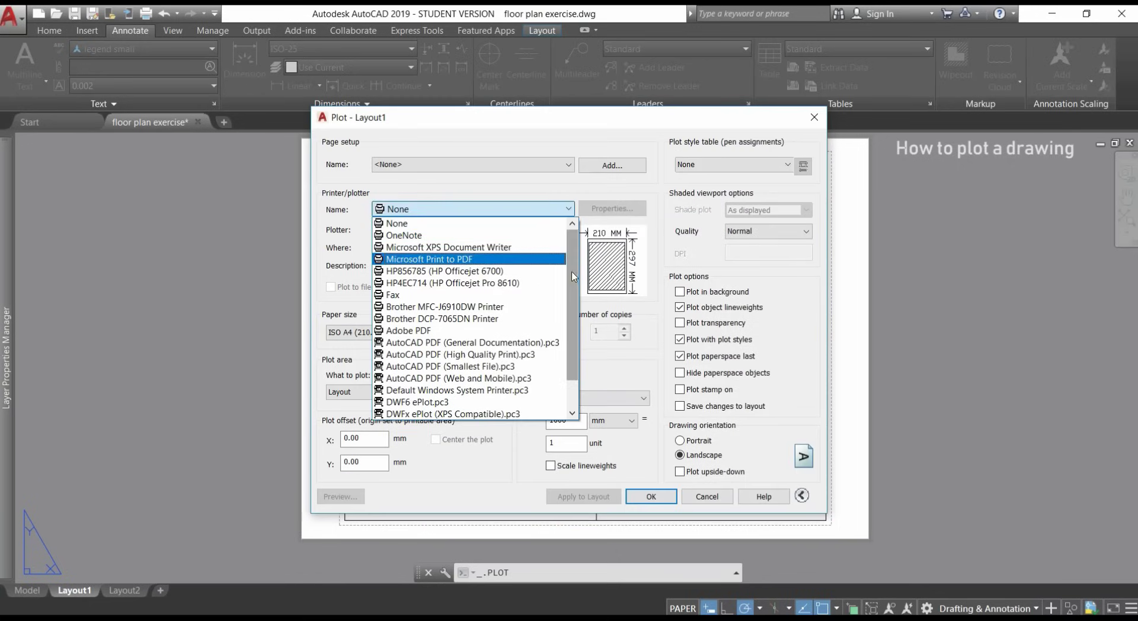
pyautogui.moveTo(573, 277); pyautogui.dragTo(570, 315)
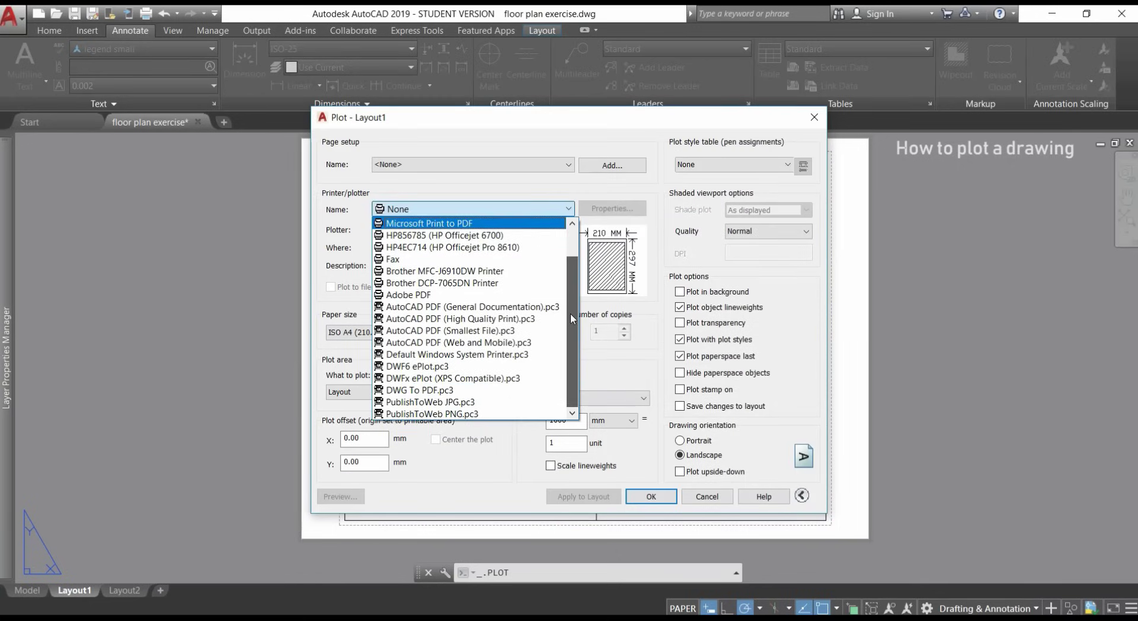
pyautogui.click(528, 392)
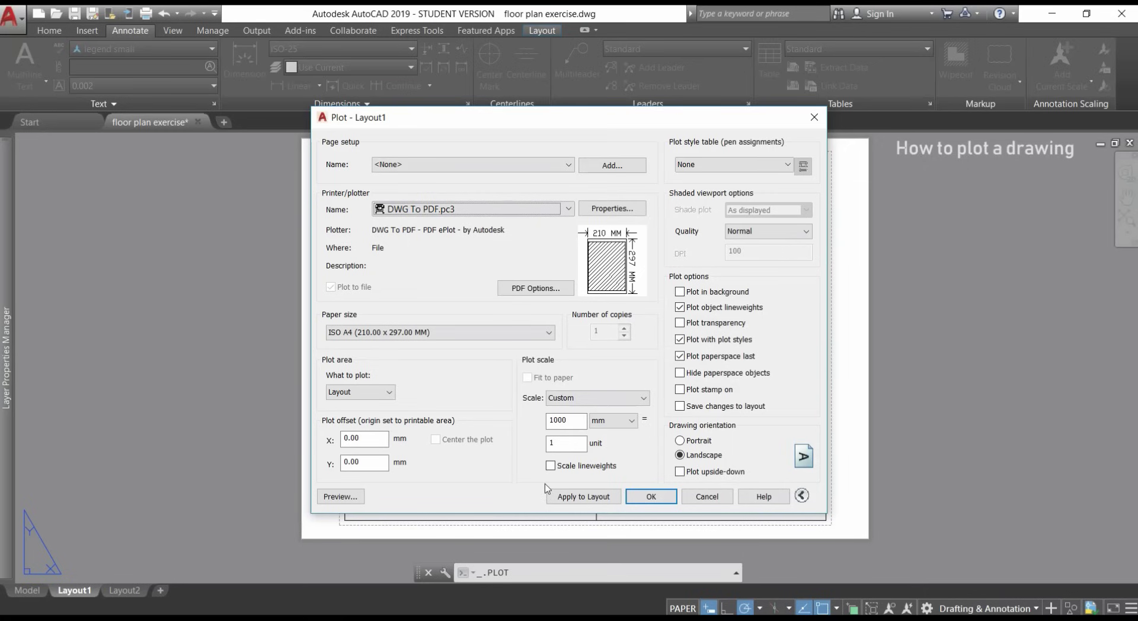
pyautogui.click(651, 496)
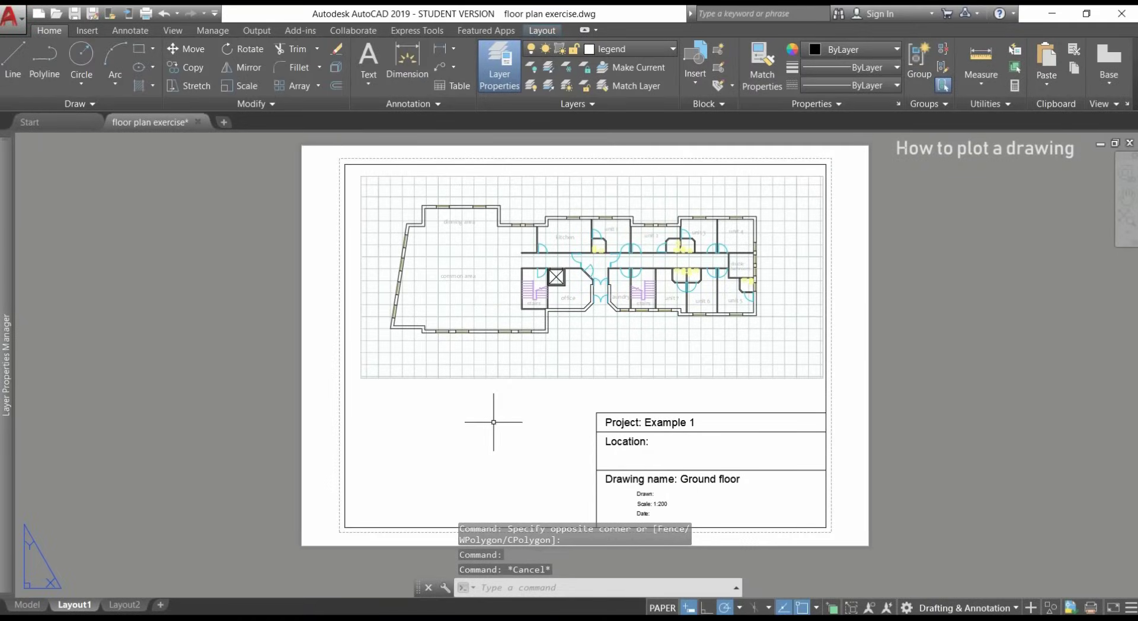
# Step: Move the floor plan's viewport frame from the text labels layer to the frozen viewport layer
pyautogui.click(543, 377)
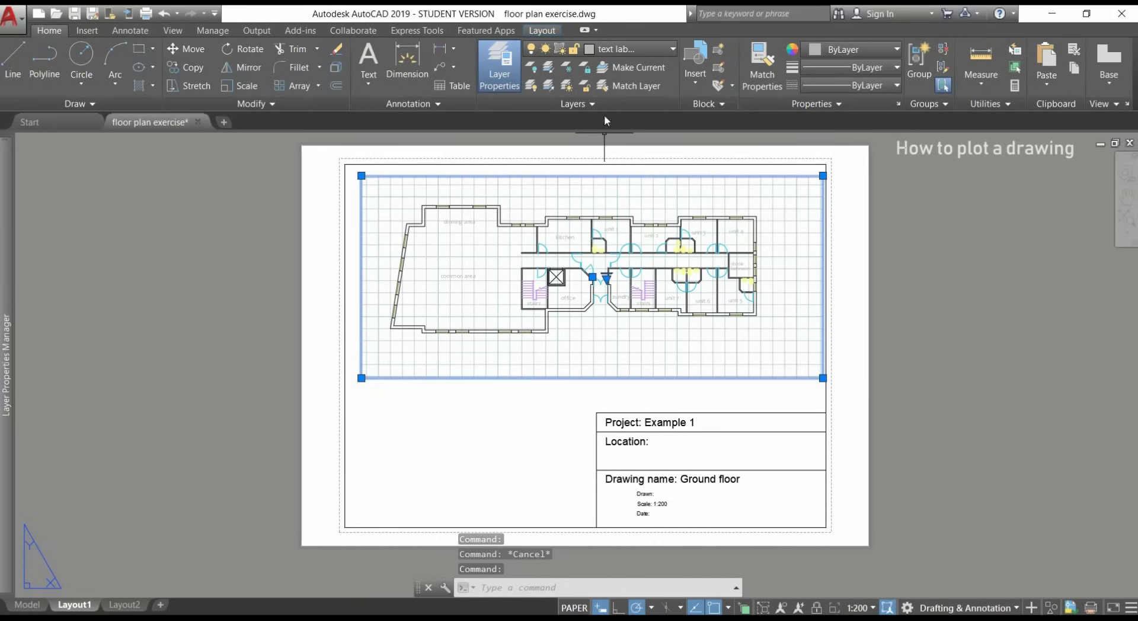
pyautogui.click(640, 56)
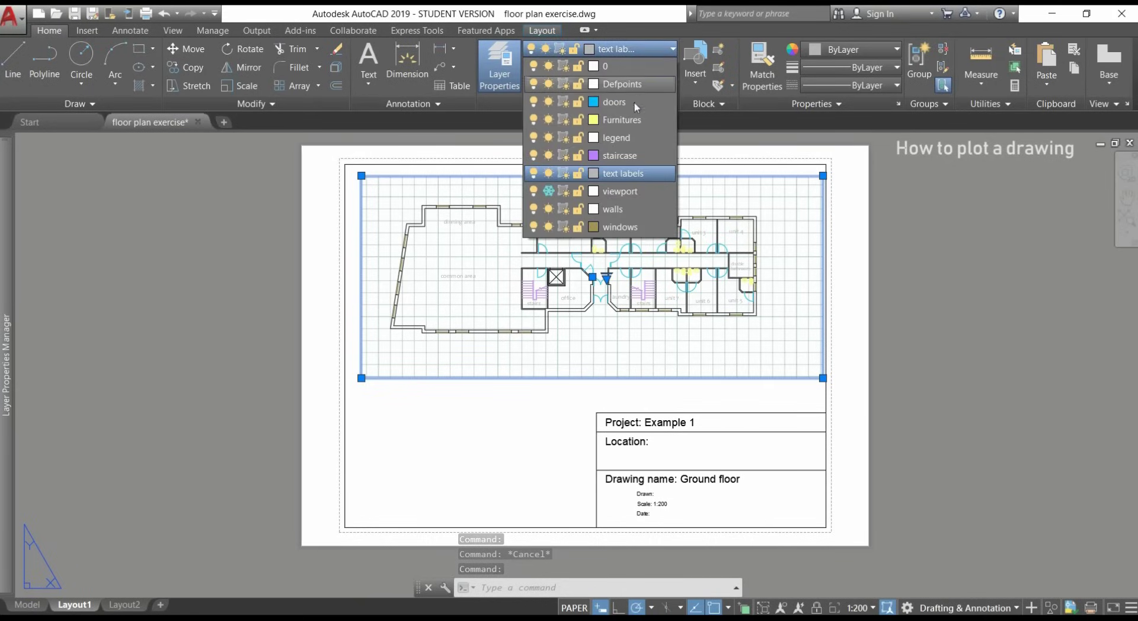
pyautogui.click(548, 190)
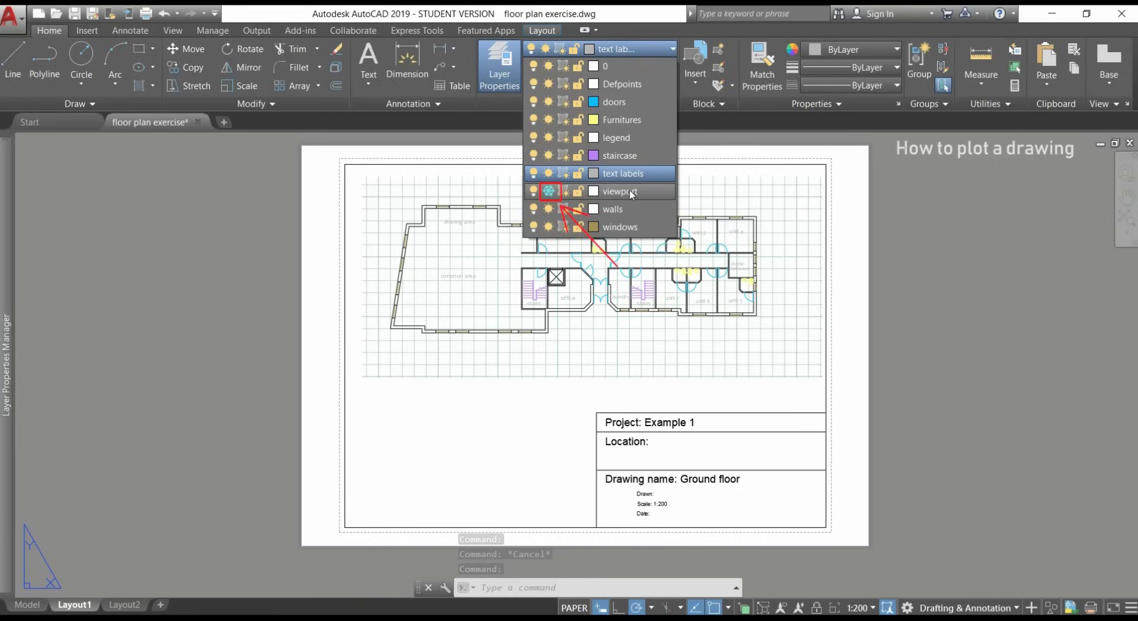
pyautogui.click(631, 192)
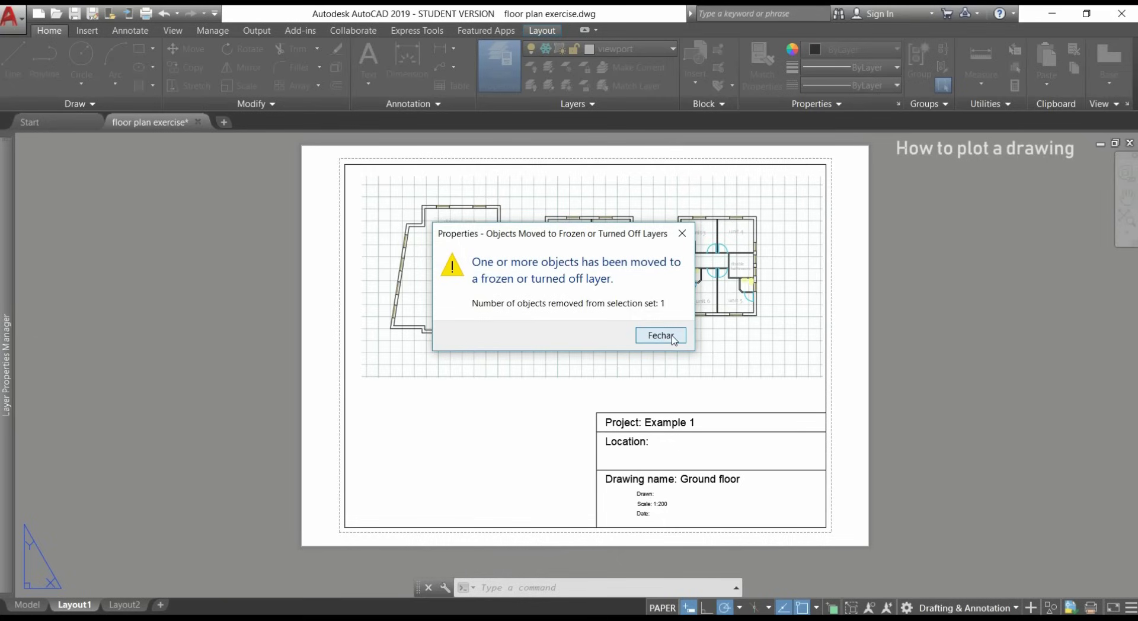
pyautogui.click(660, 335)
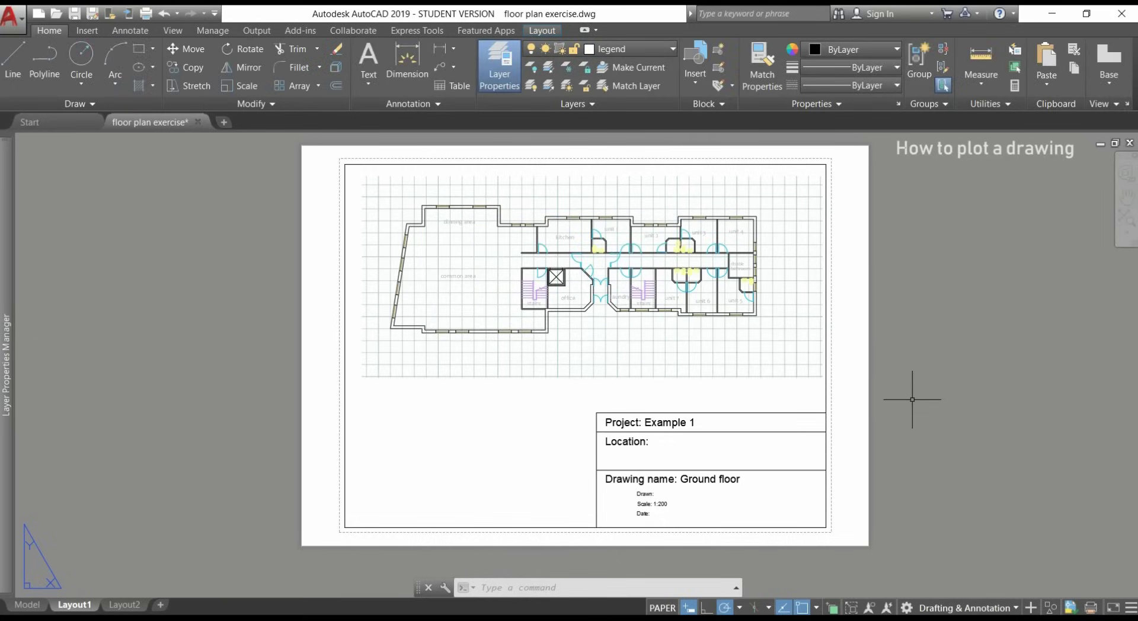
# Step: Plot Layout1 again as a single ISO A4 sheet with the DWG To PDF.pc3 plotter
pyautogui.rightClick(84, 607)
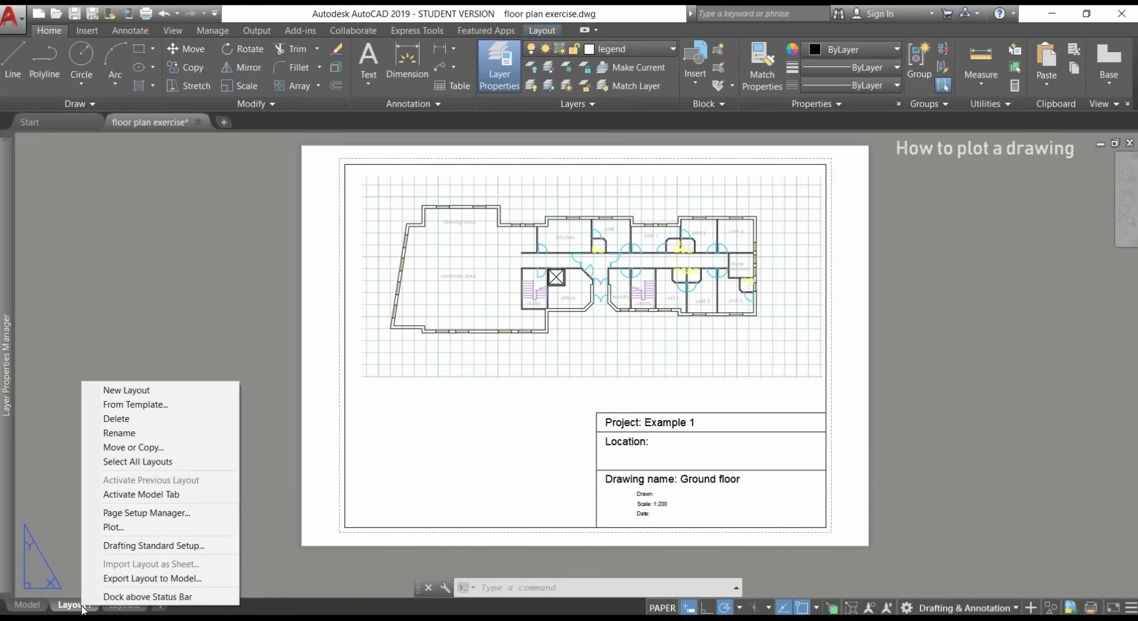
pyautogui.click(180, 533)
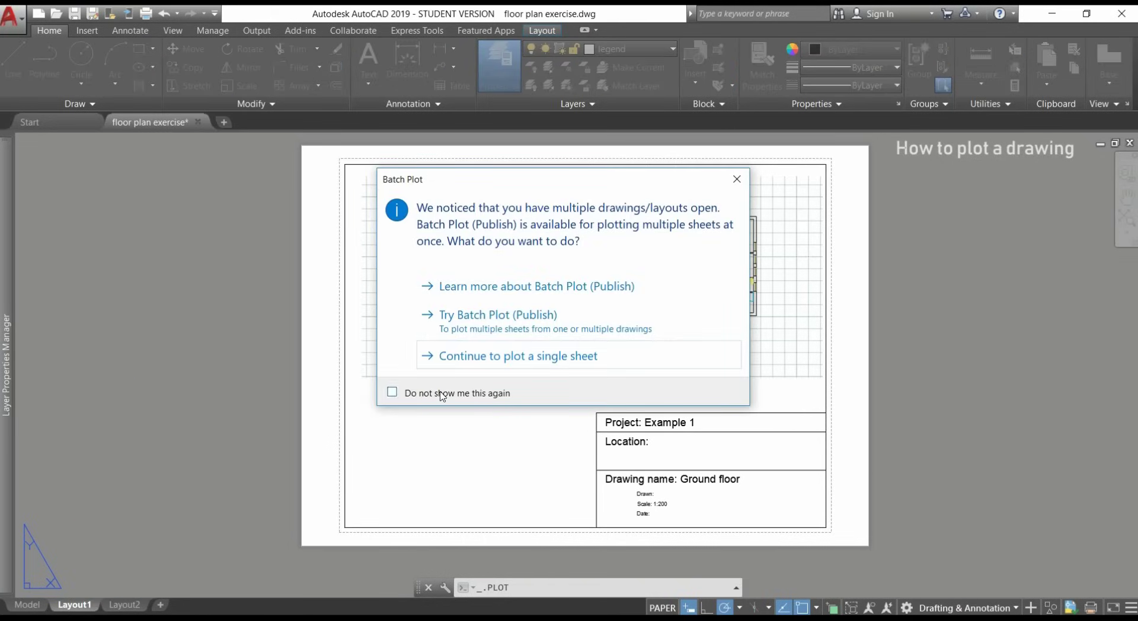
pyautogui.click(531, 357)
pyautogui.click(503, 210)
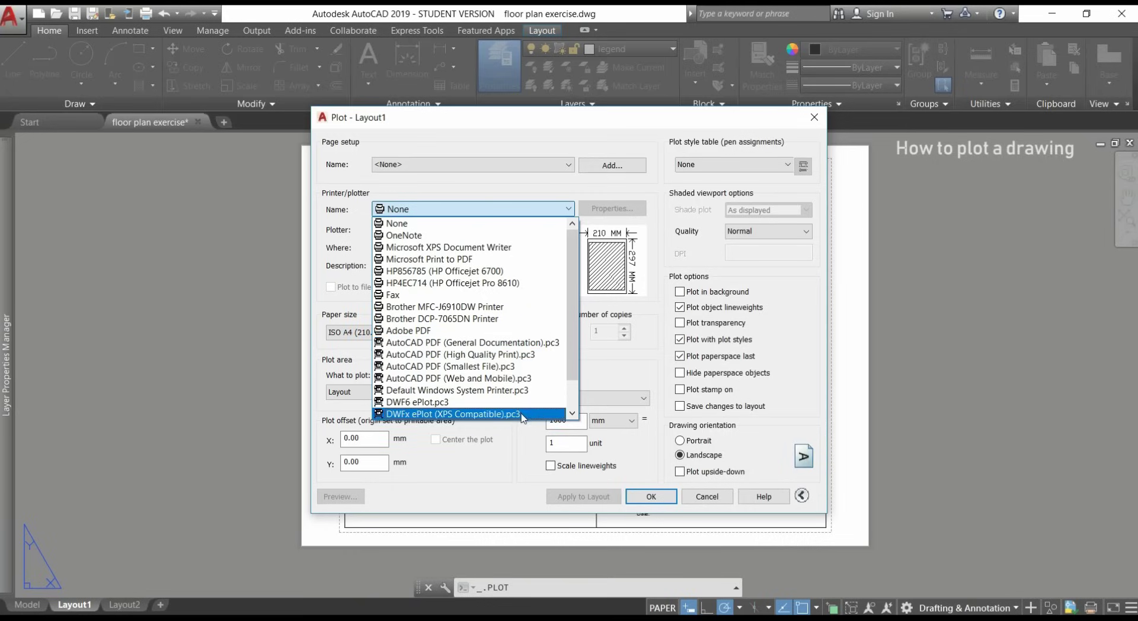
pyautogui.scroll(-1, 501, 403)
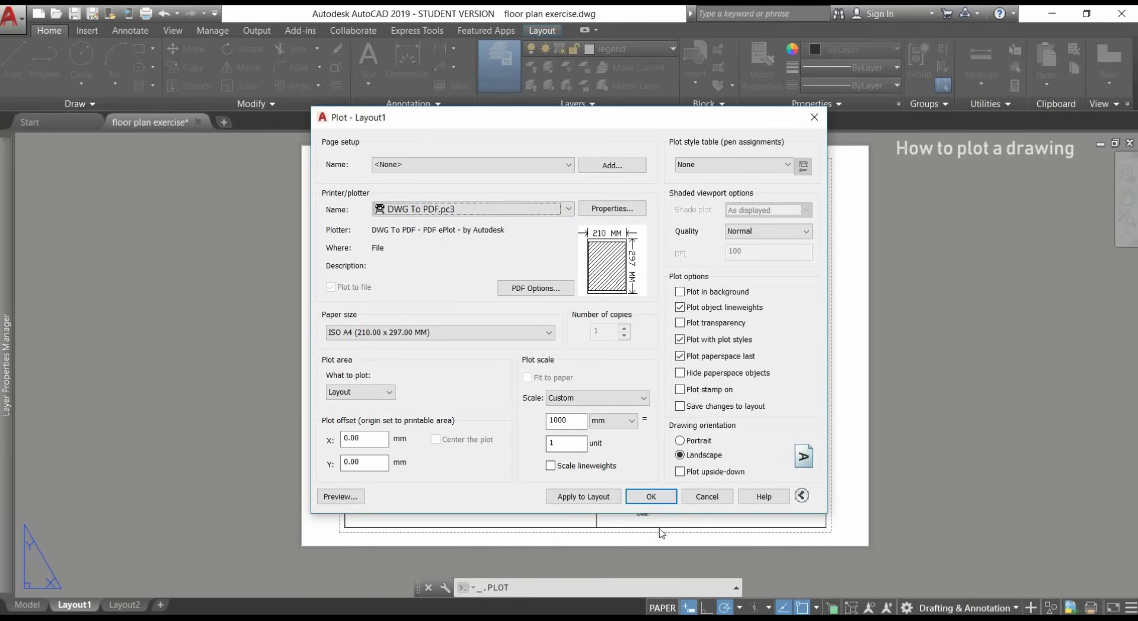
pyautogui.click(651, 497)
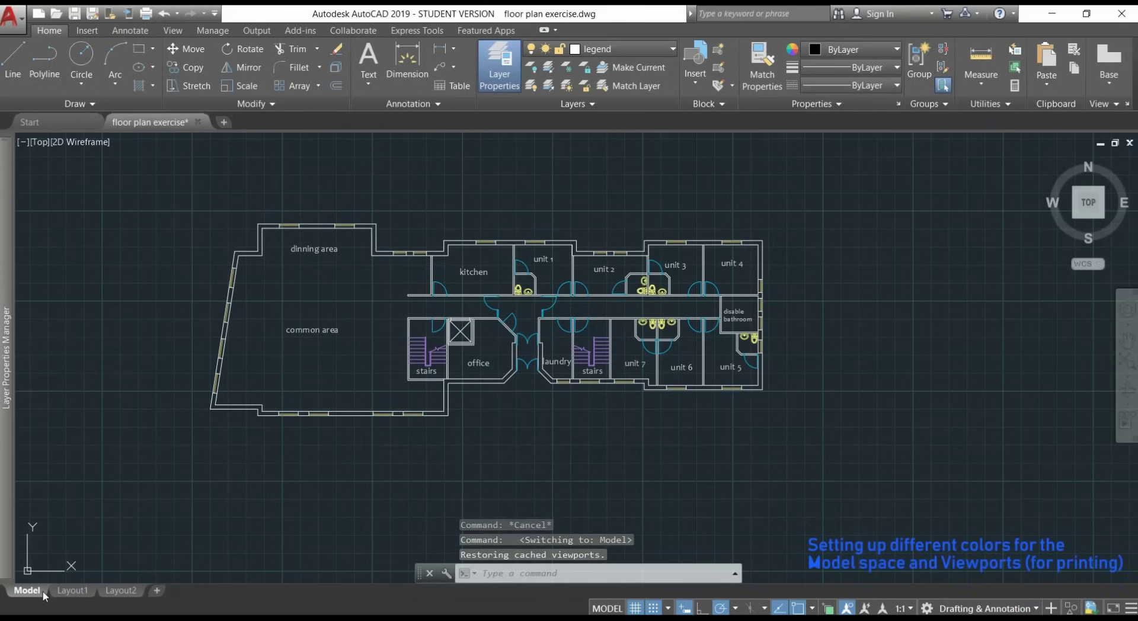
# Step: Return to Layout1 and activate the floor plan viewport so its model space can be edited
pyautogui.click(77, 592)
pyautogui.scroll(2, 631, 278)
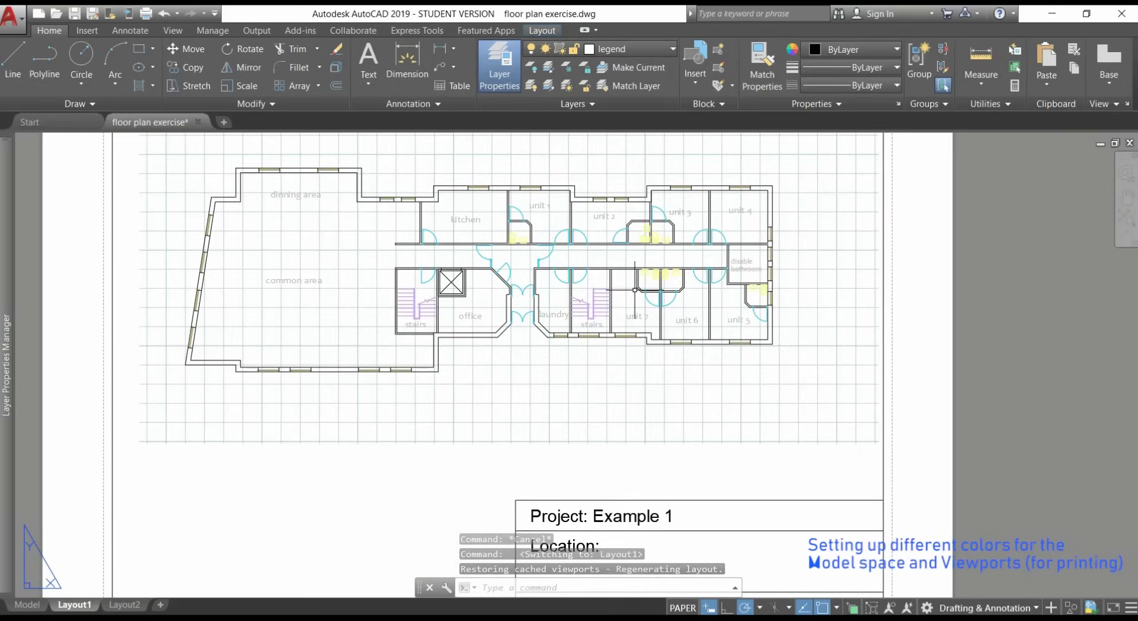
pyautogui.scroll(4, 634, 291)
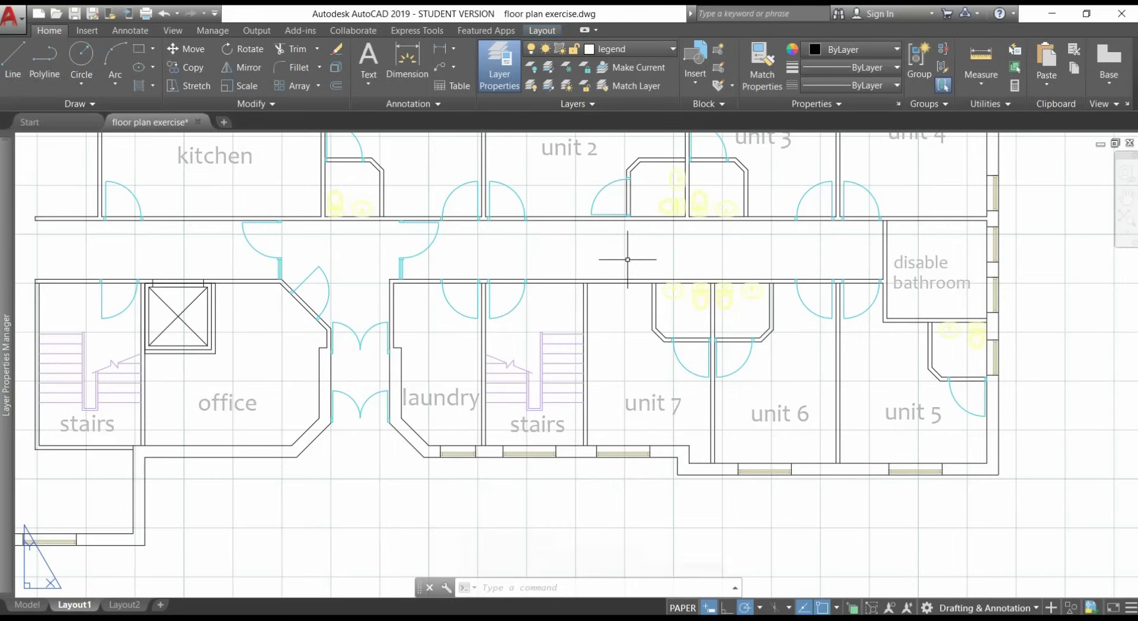
pyautogui.scroll(-6, 625, 261)
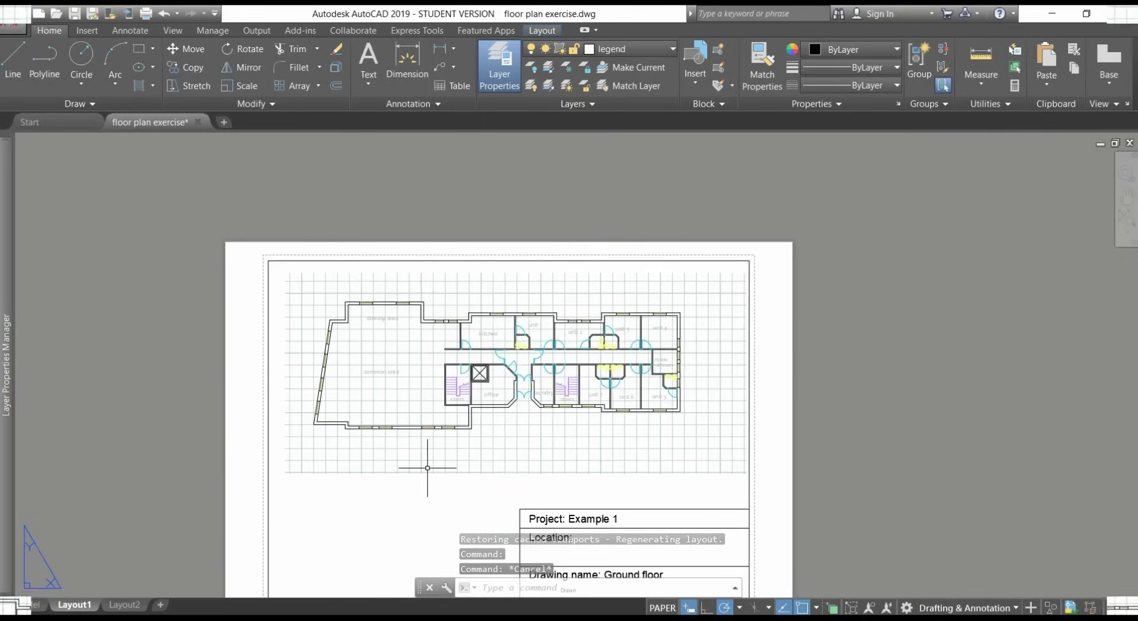
pyautogui.click(432, 466)
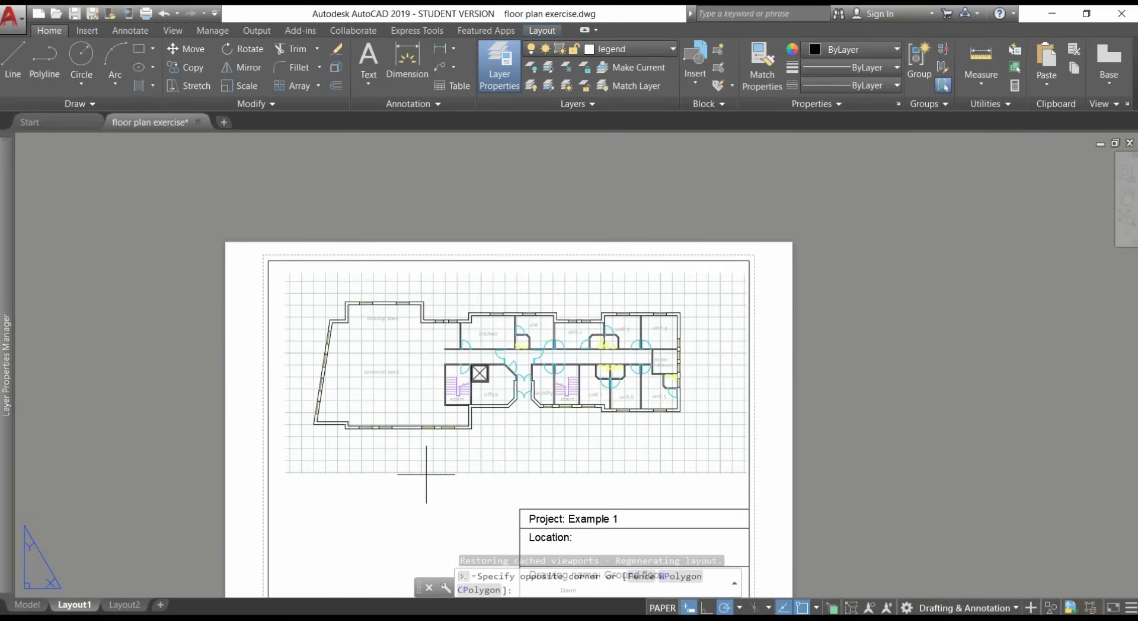
pyautogui.doubleClick(432, 466)
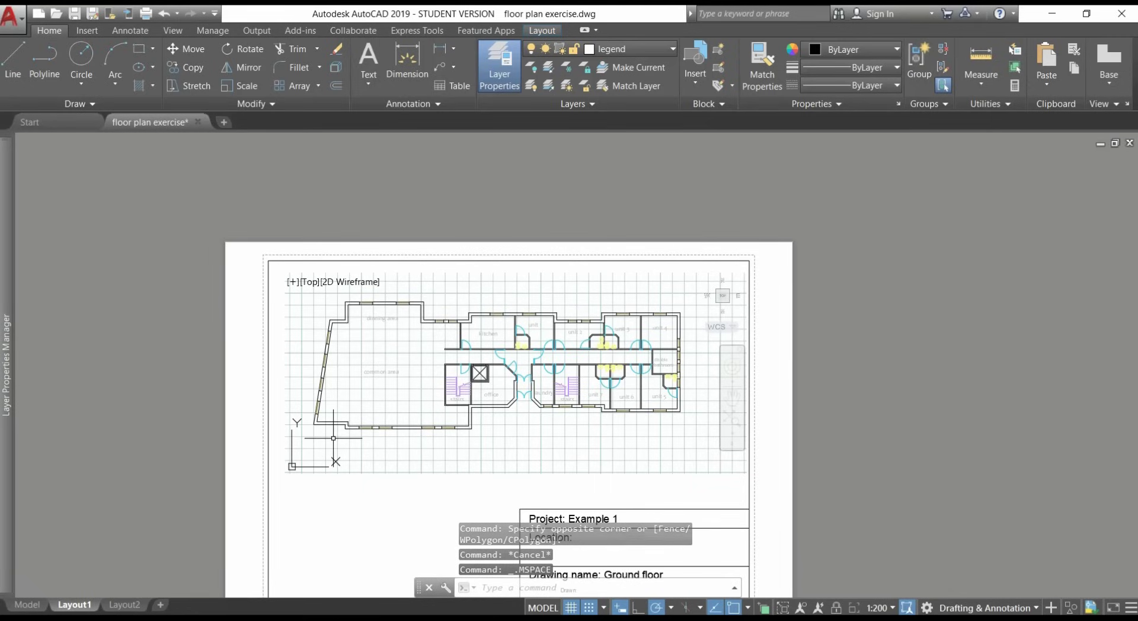
# Step: Override the Furnitures layer's viewport color with dark blue, index color 164
pyautogui.moveTo(7, 365)
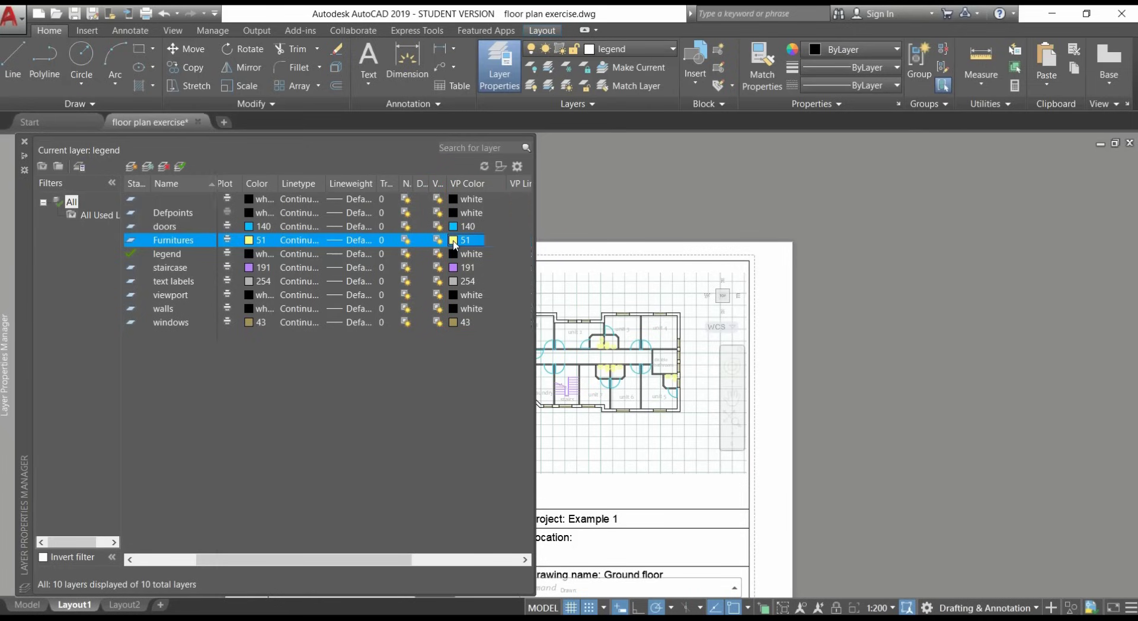
pyautogui.click(454, 241)
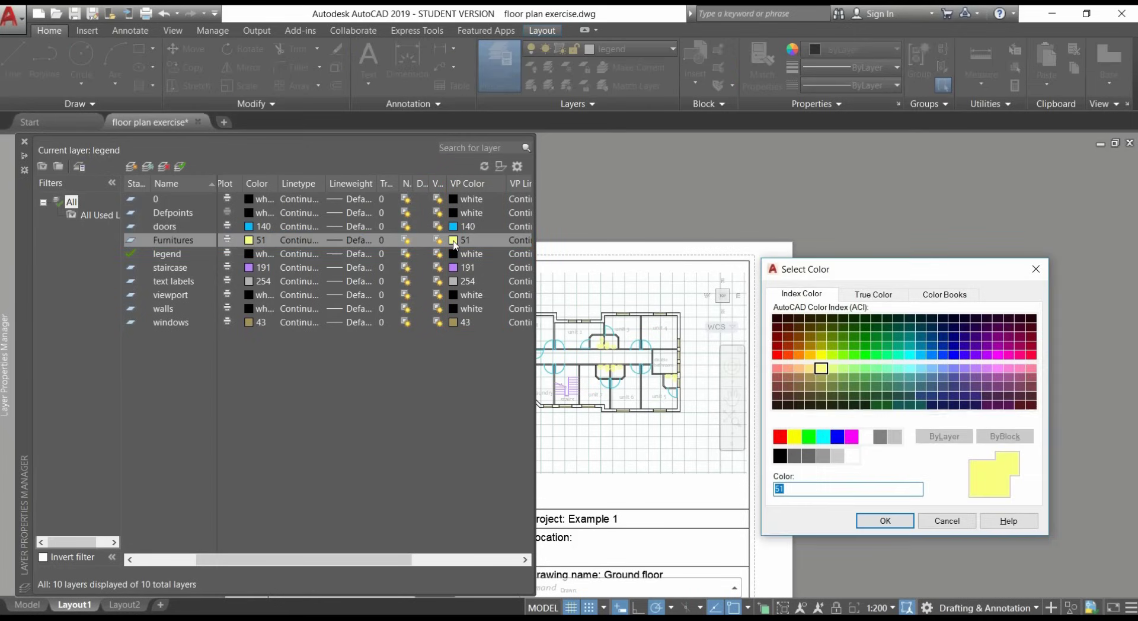
pyautogui.click(942, 336)
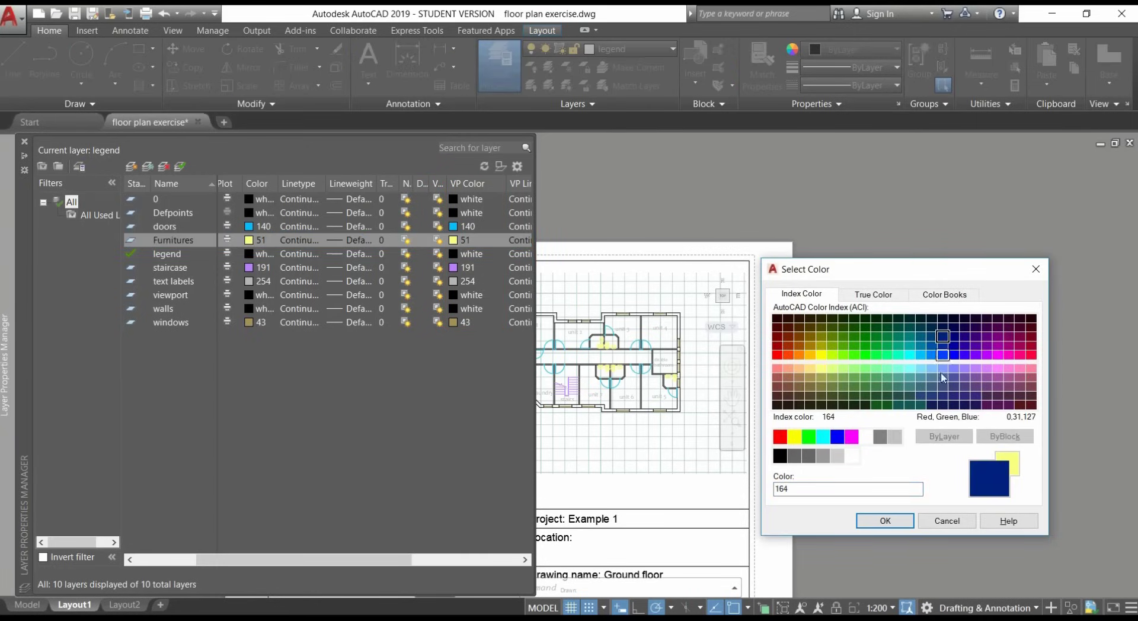
pyautogui.click(905, 524)
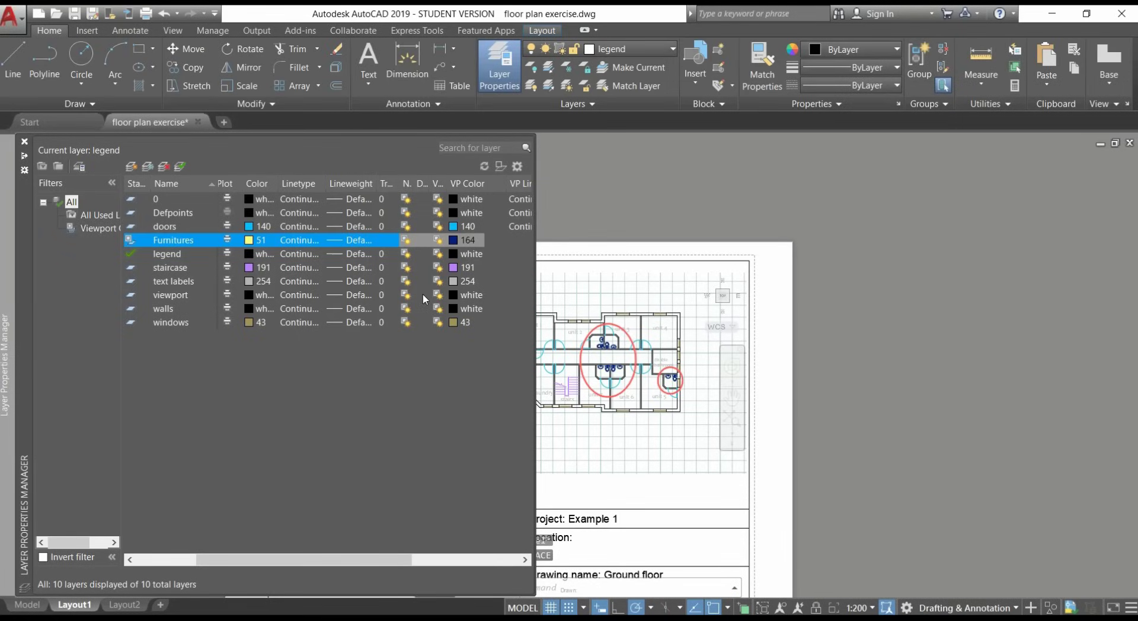
# Step: Override the staircase layer's viewport color with dark purple, index color 194
pyautogui.click(453, 267)
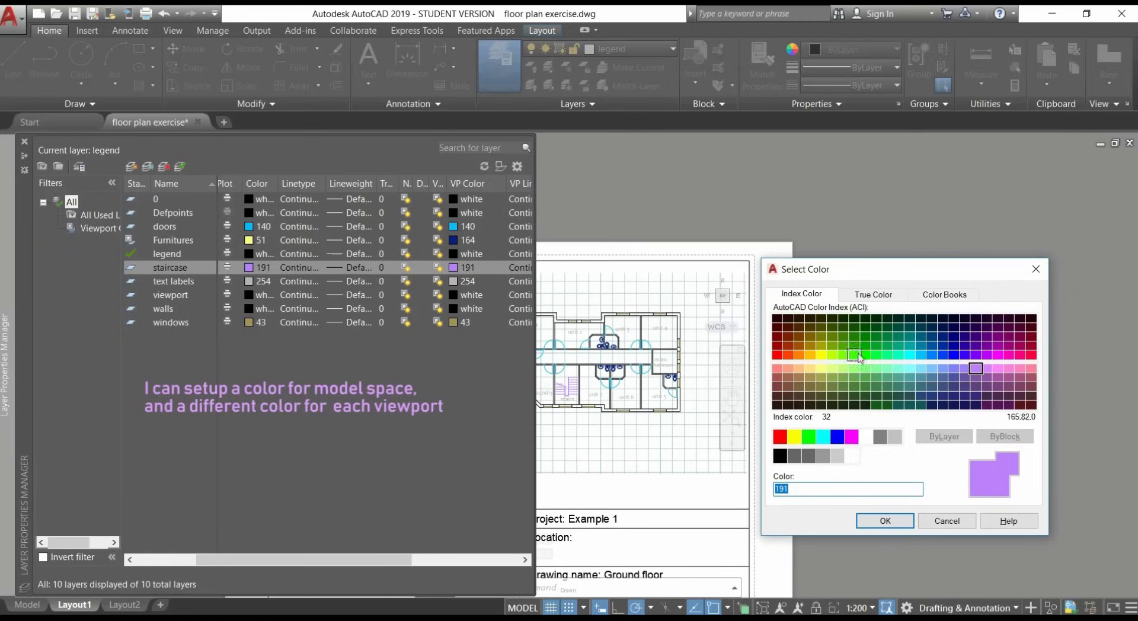
pyautogui.click(975, 336)
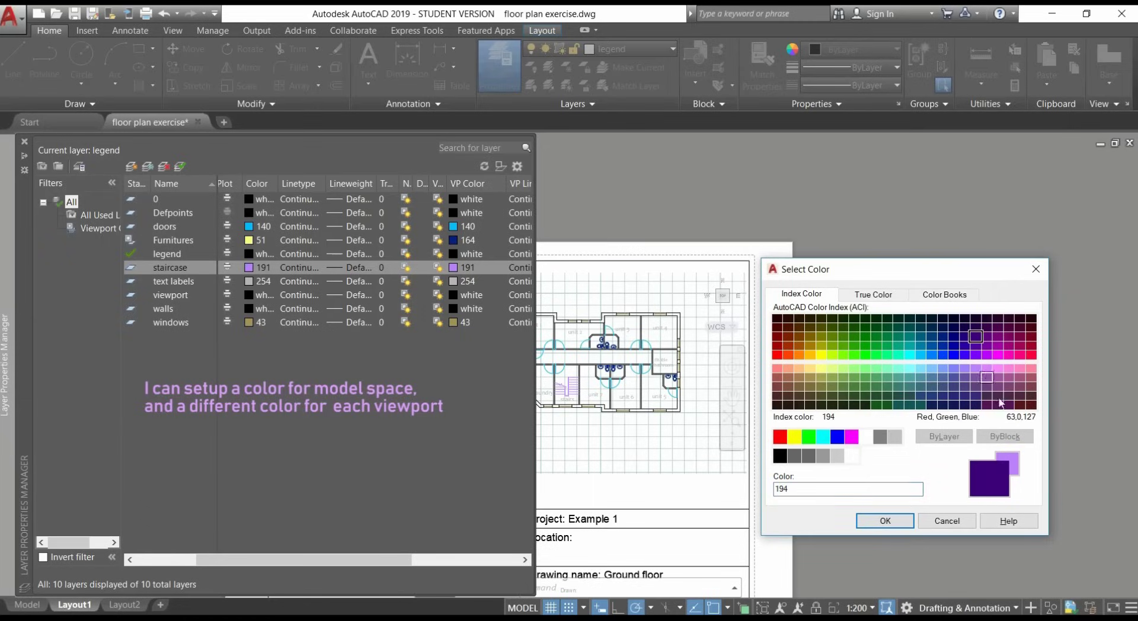
pyautogui.click(895, 523)
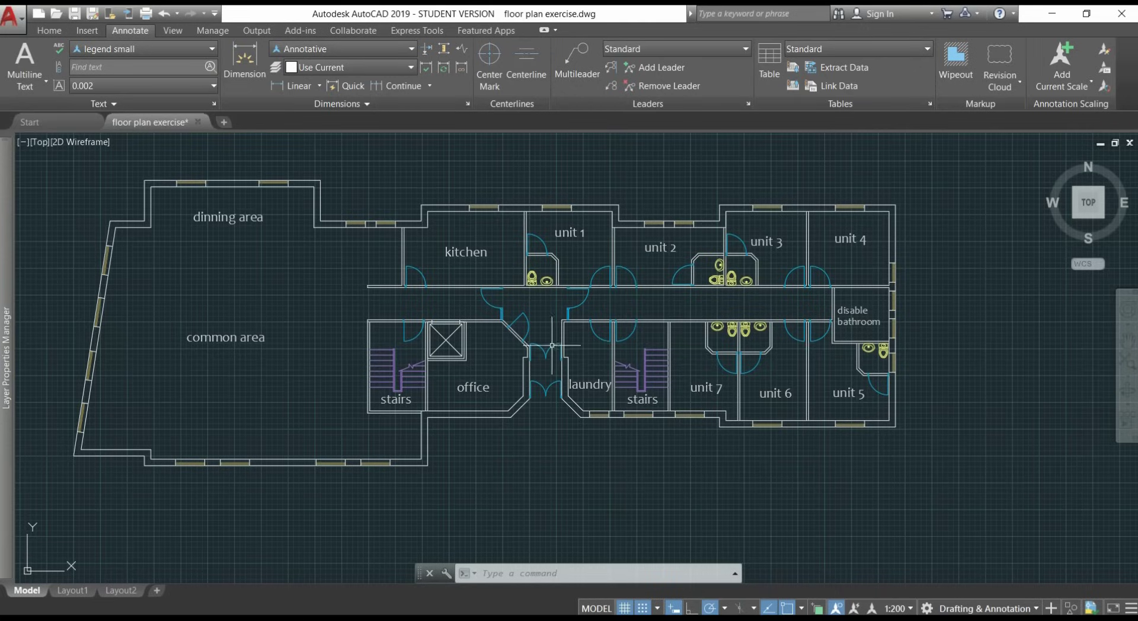
# Step: Create a new layer named "dimensions" in model space and set its color to light green, index color 81
pyautogui.moveTo(3, 317)
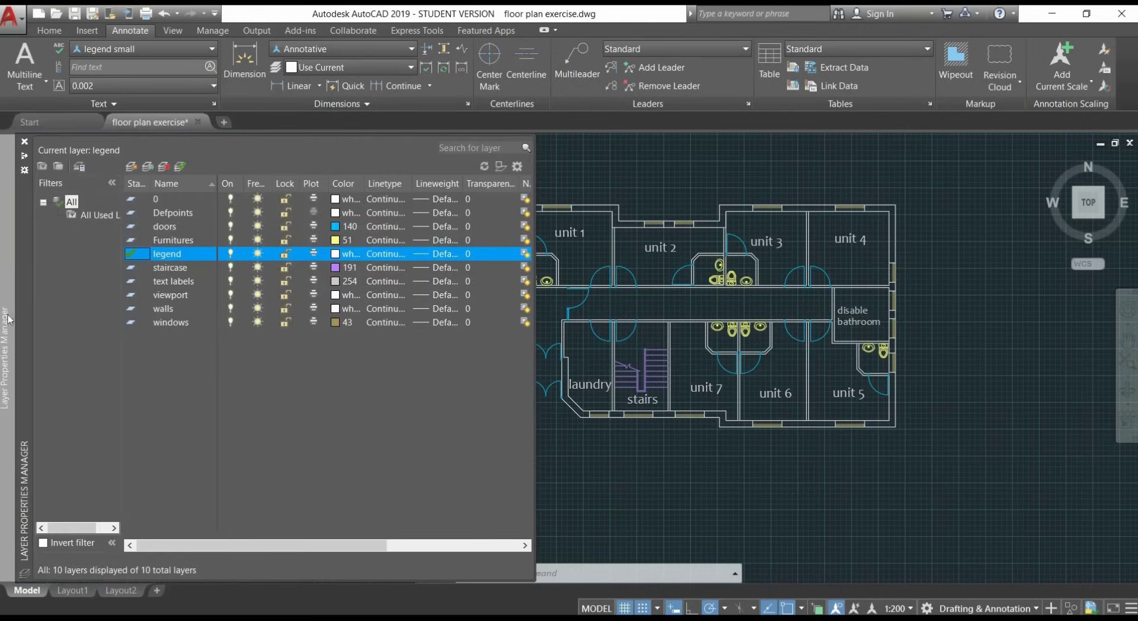
pyautogui.rightClick(158, 344)
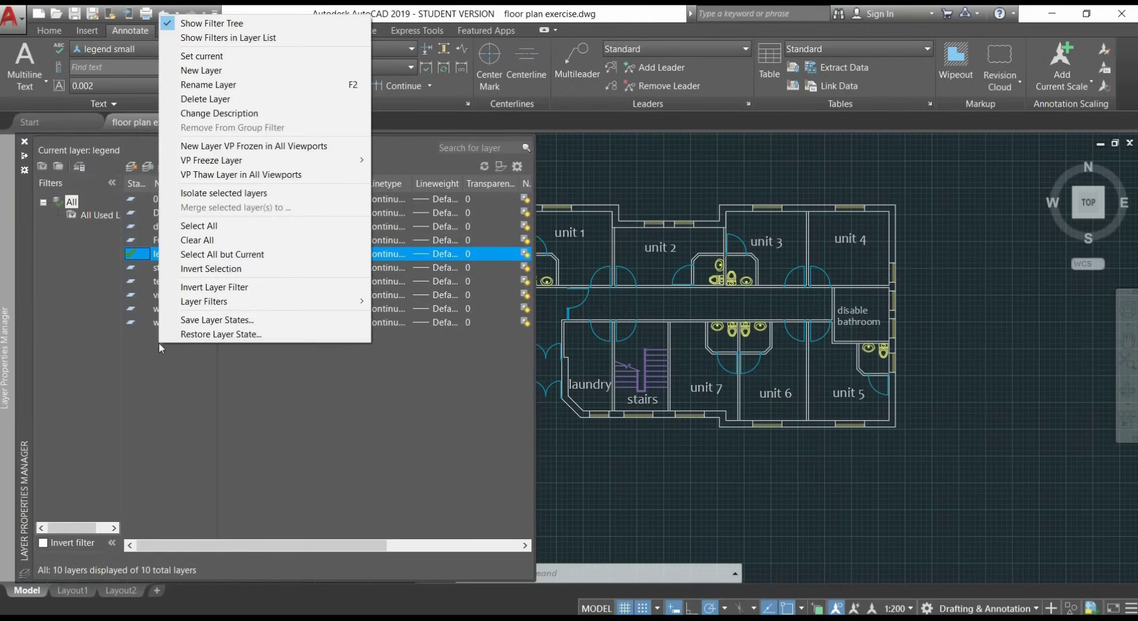
pyautogui.click(320, 71)
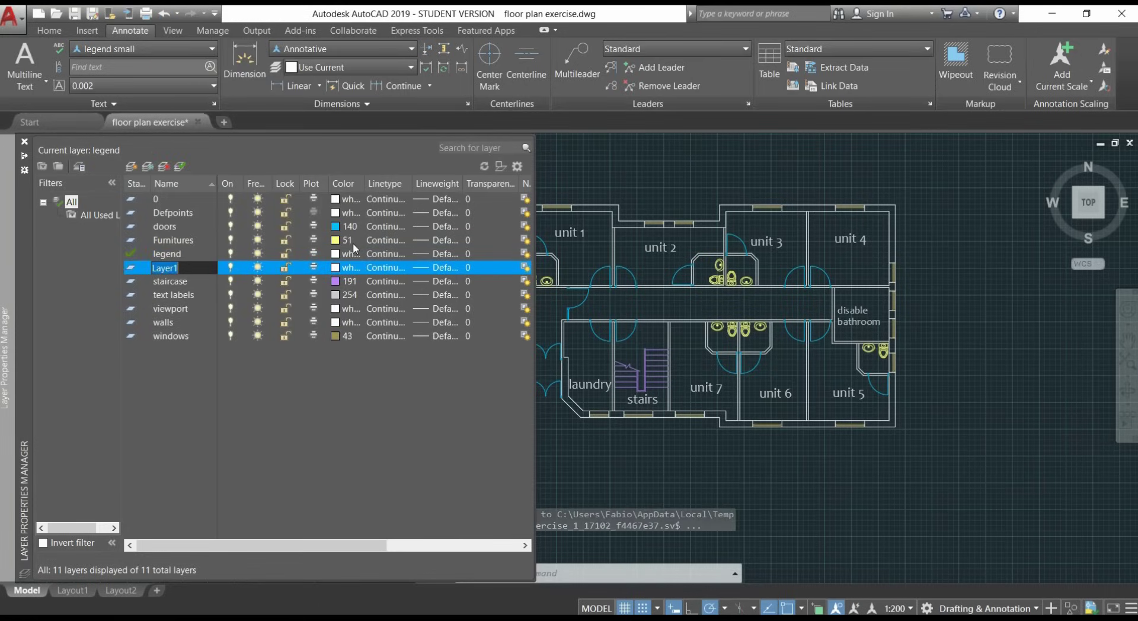
pyautogui.write('dimensions')
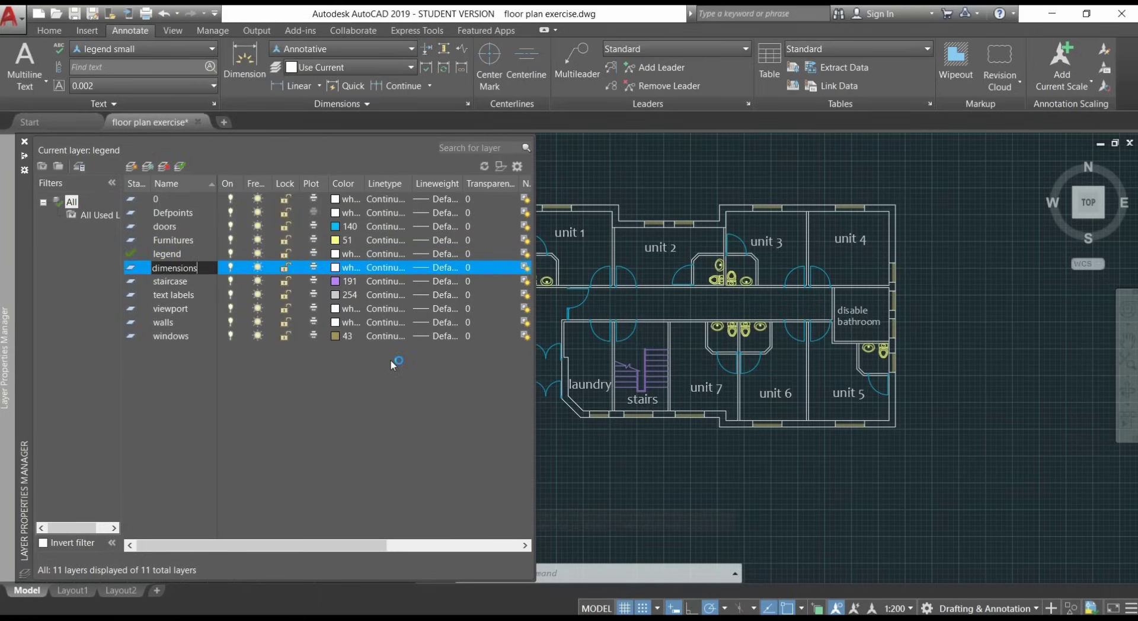
pyautogui.press('Return')
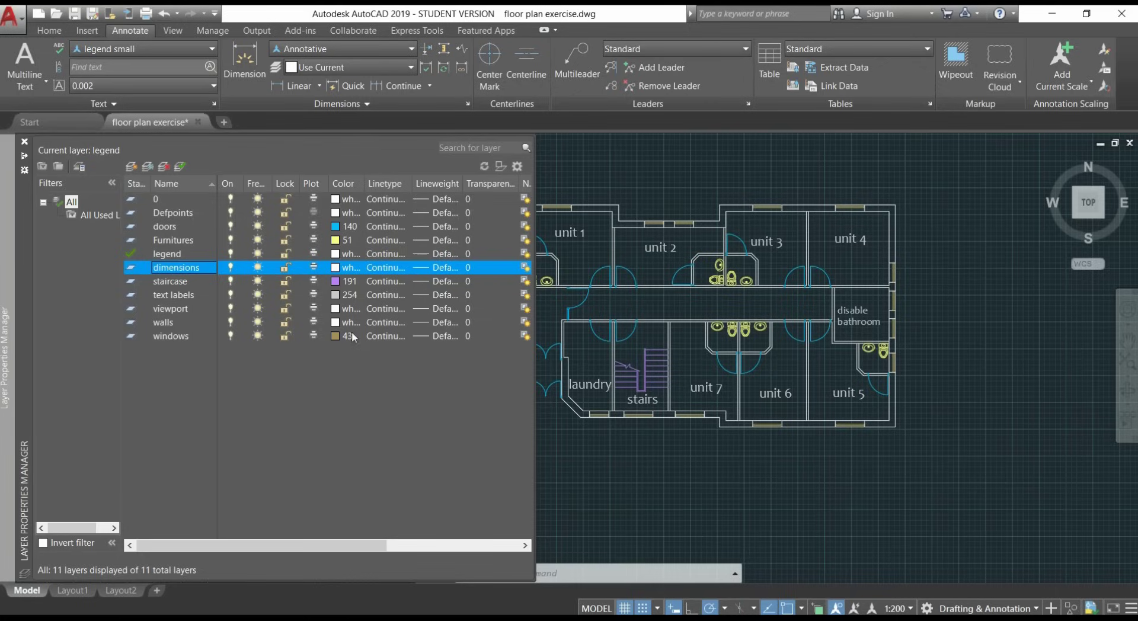
pyautogui.click(337, 267)
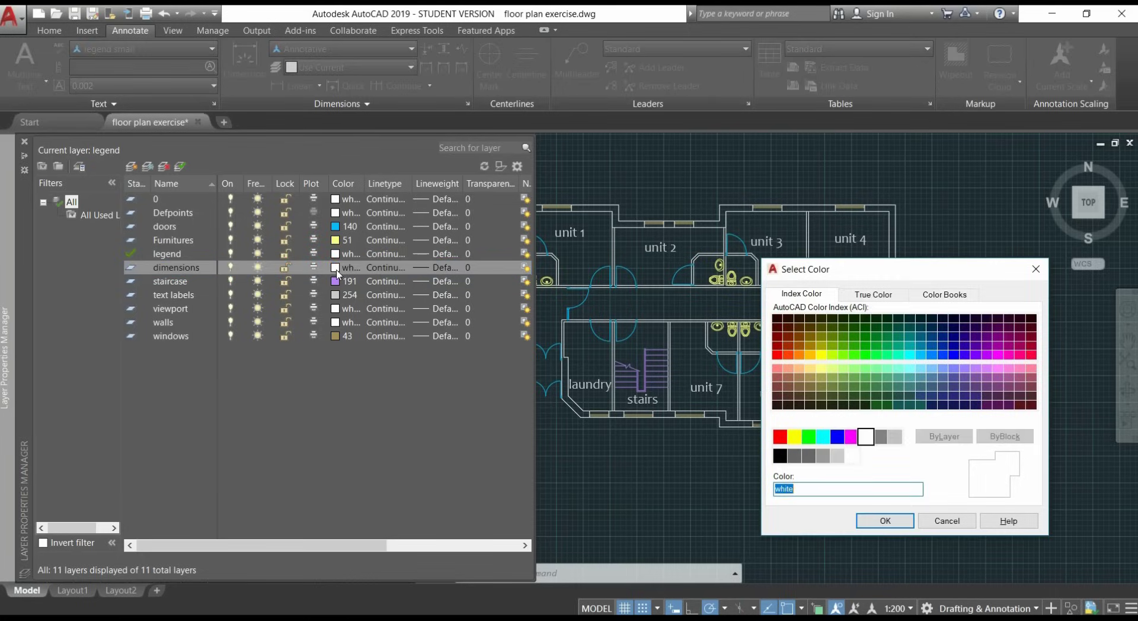
pyautogui.click(854, 368)
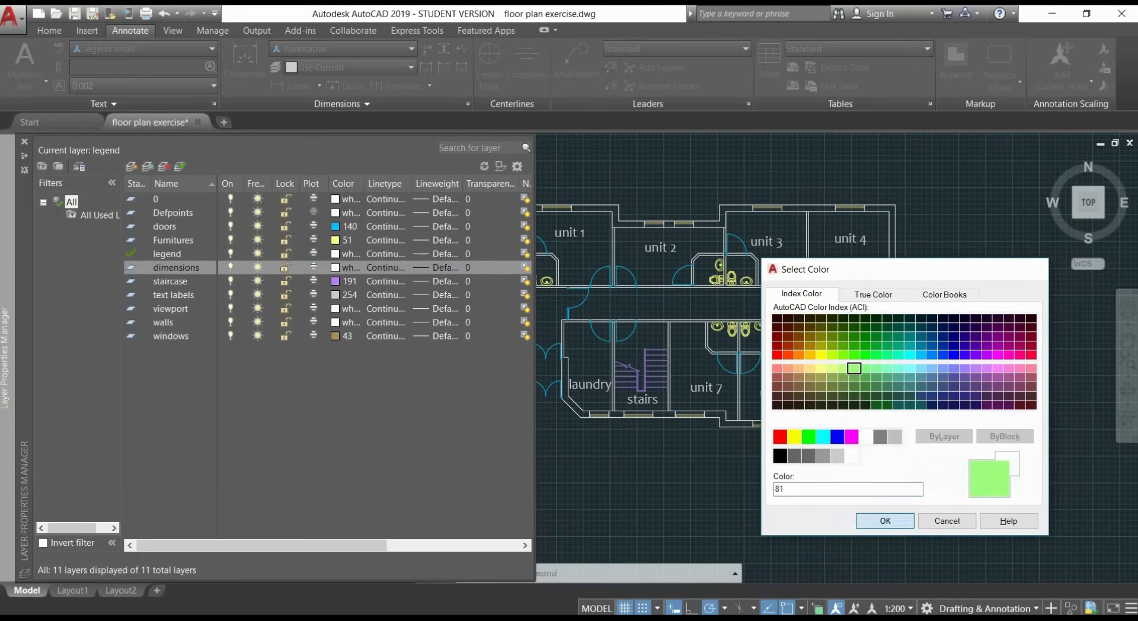
pyautogui.click(885, 521)
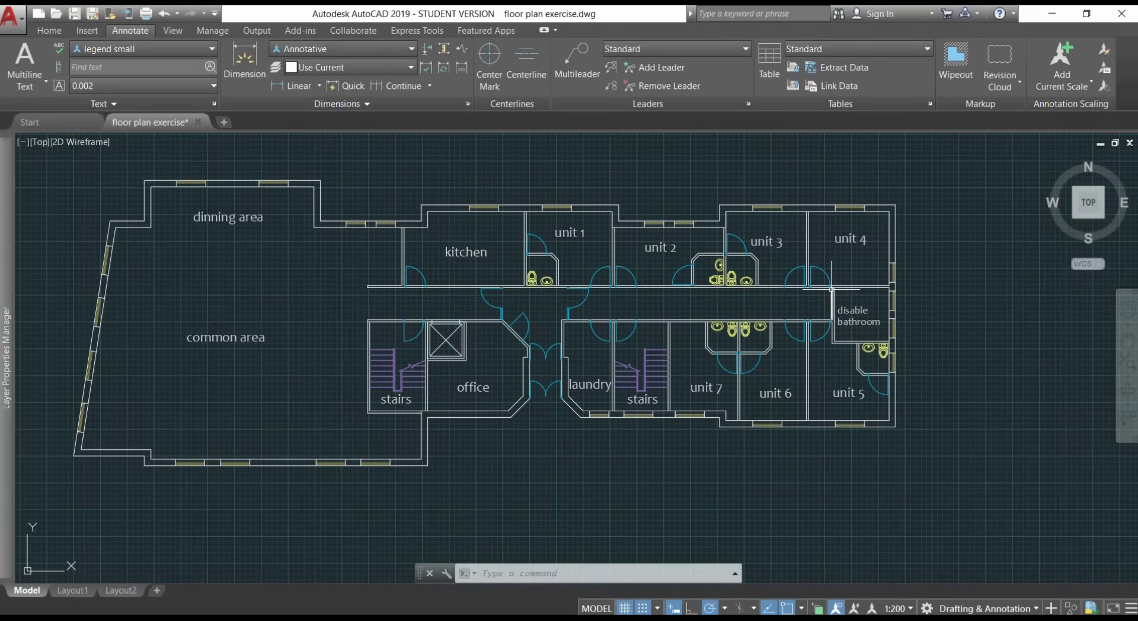
# Step: Set the DIMLAYER system variable to "dimensions" as the default layer for dimension lines
pyautogui.moveTo(831, 289); pyautogui.dragTo(452, 297, button='middle')
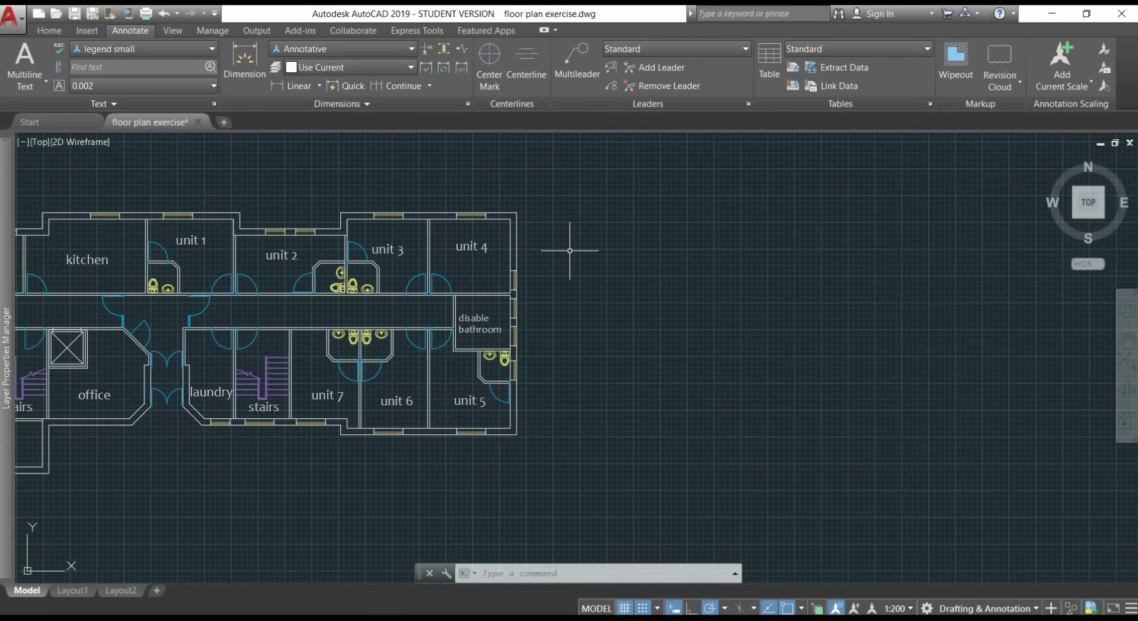
pyautogui.write('DIMLAyer')
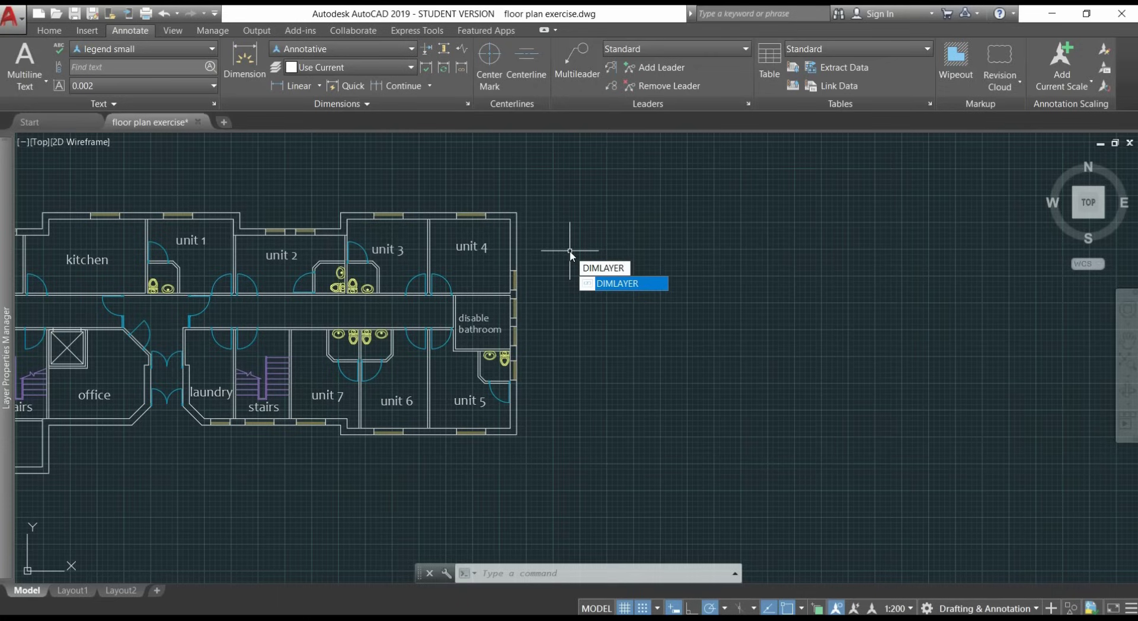
pyautogui.press('Return')
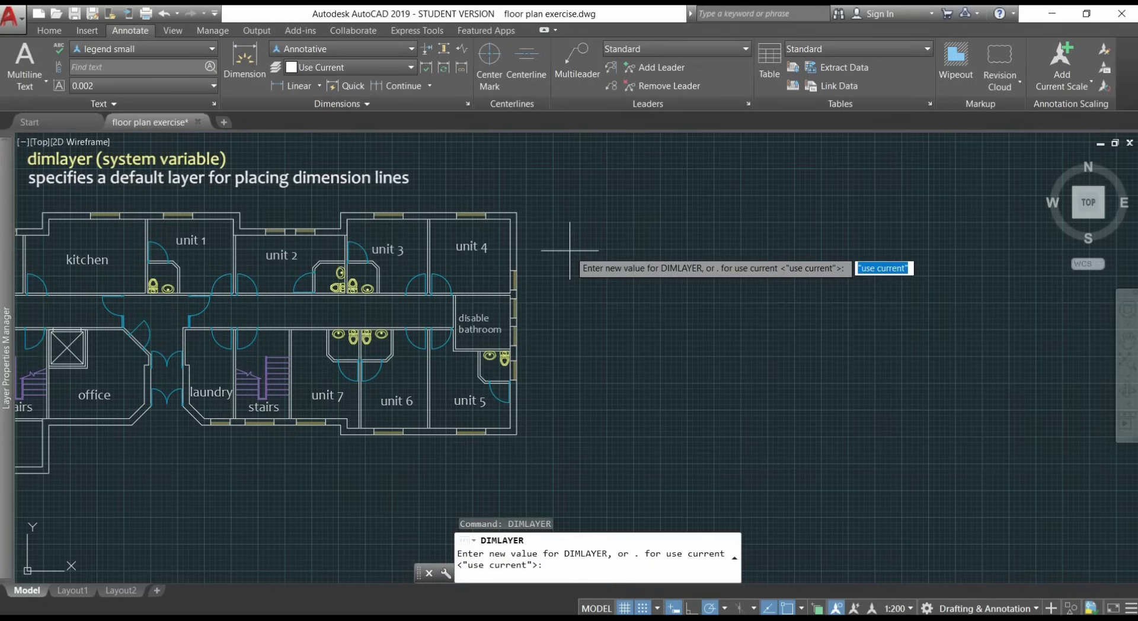
pyautogui.write('dim')
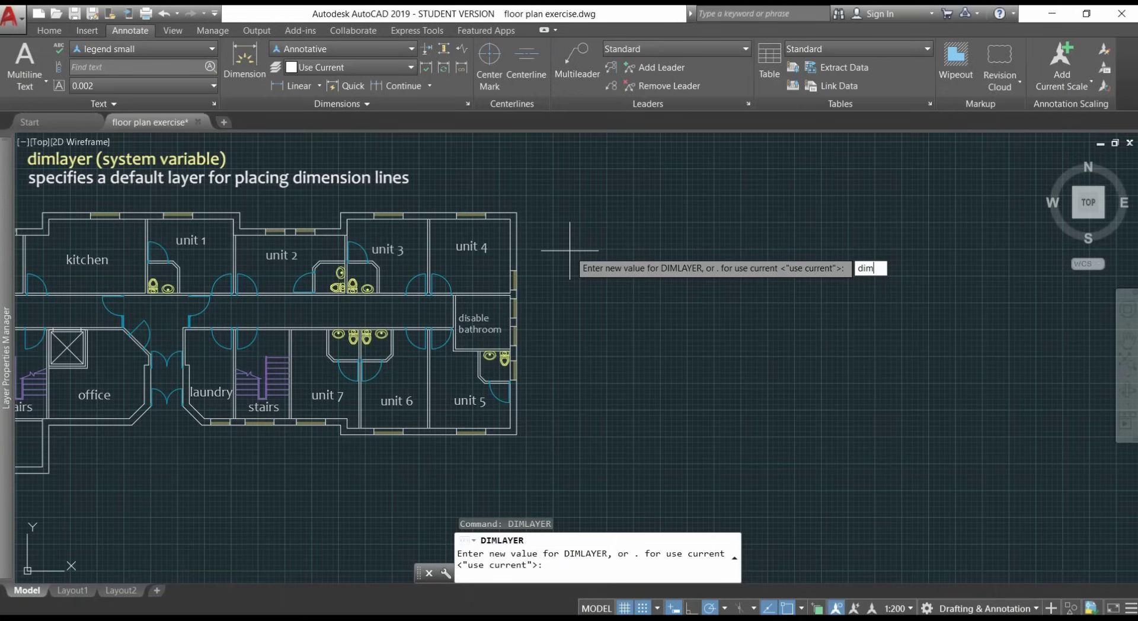
pyautogui.write('ensions')
pyautogui.press('Return')
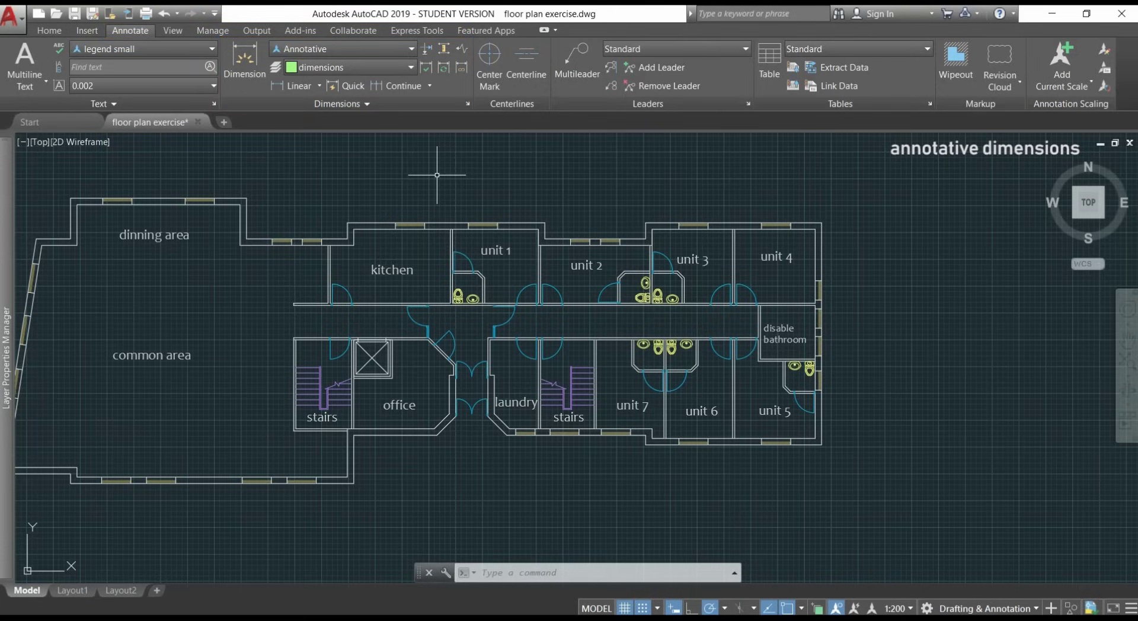
# Step: Rename the Annotative dimension style as "Annotative meters" in the Dimension Style Manager
pyautogui.click(468, 103)
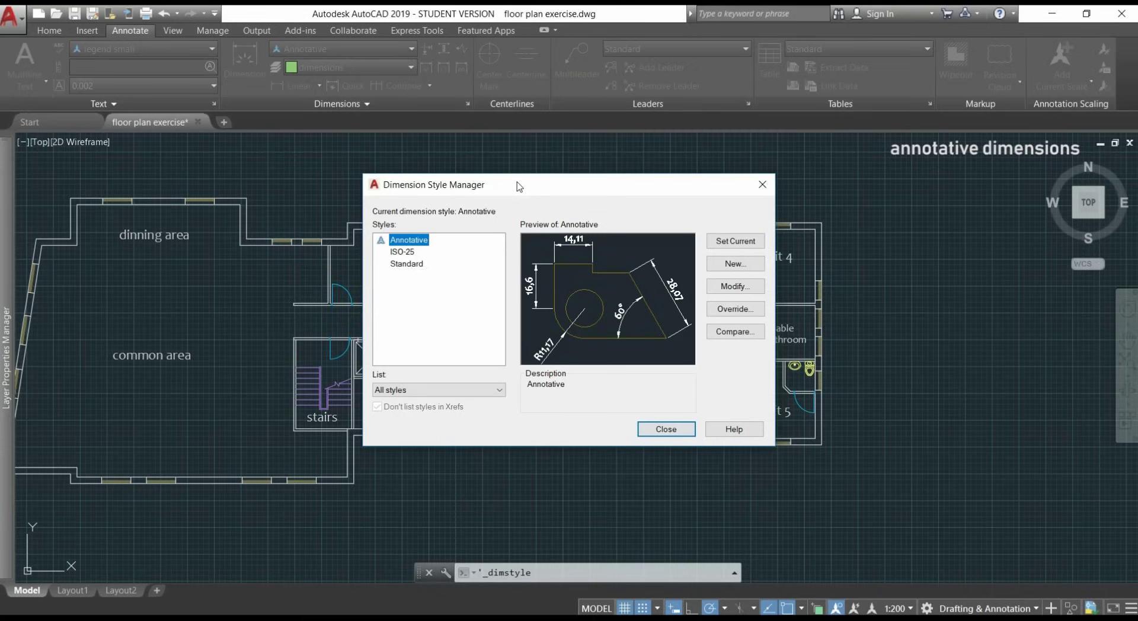
pyautogui.click(417, 241)
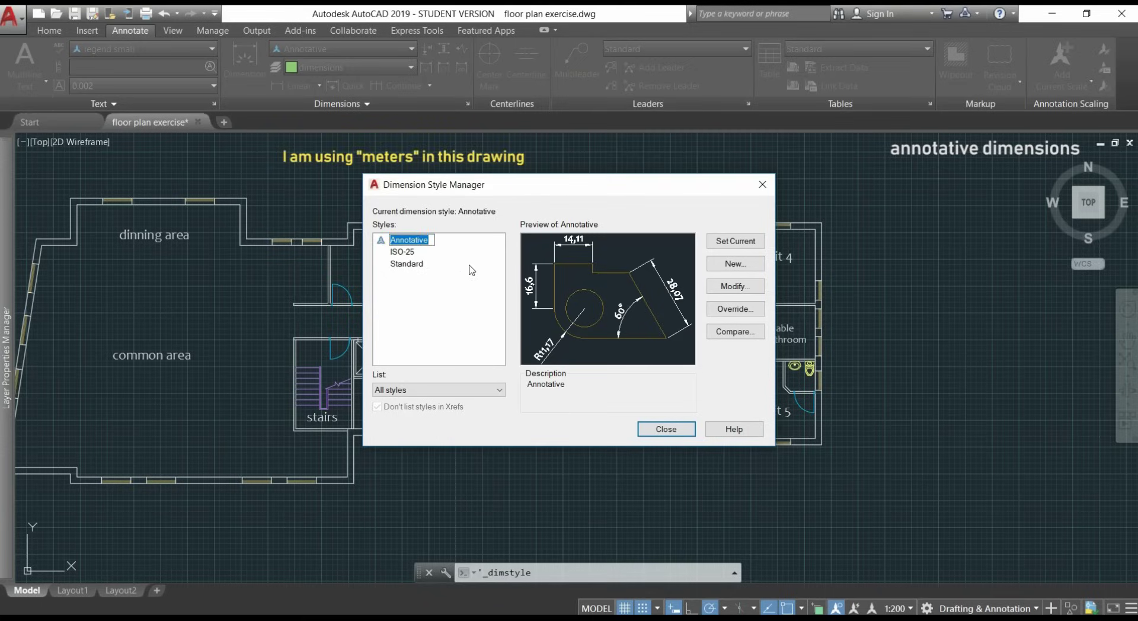
pyautogui.click(432, 240)
pyautogui.write('meters')
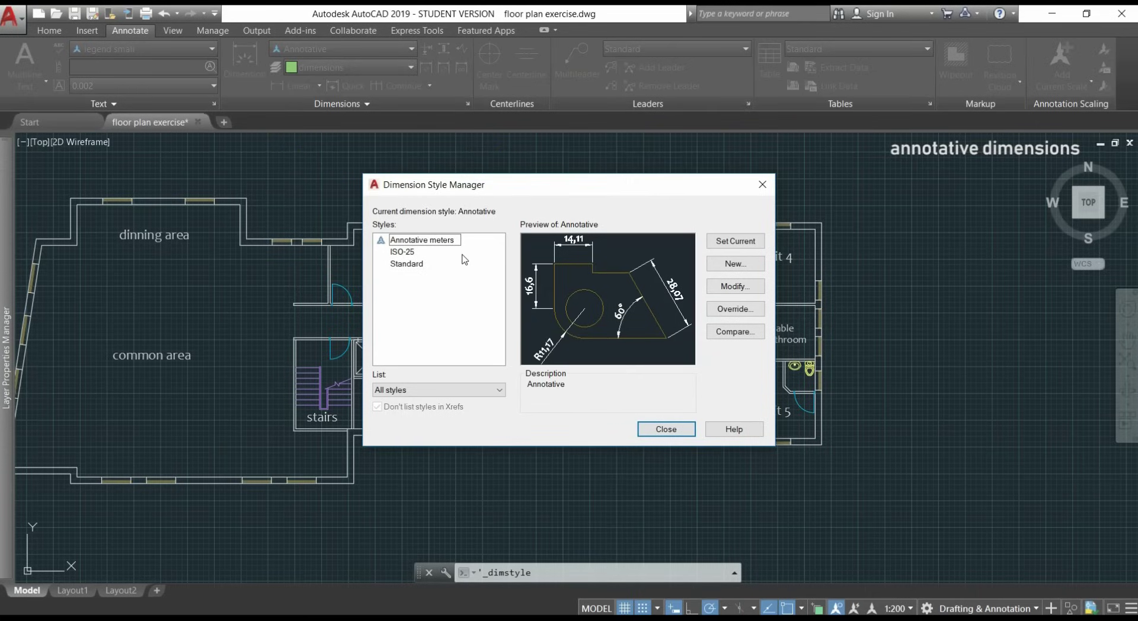
pyautogui.click(459, 286)
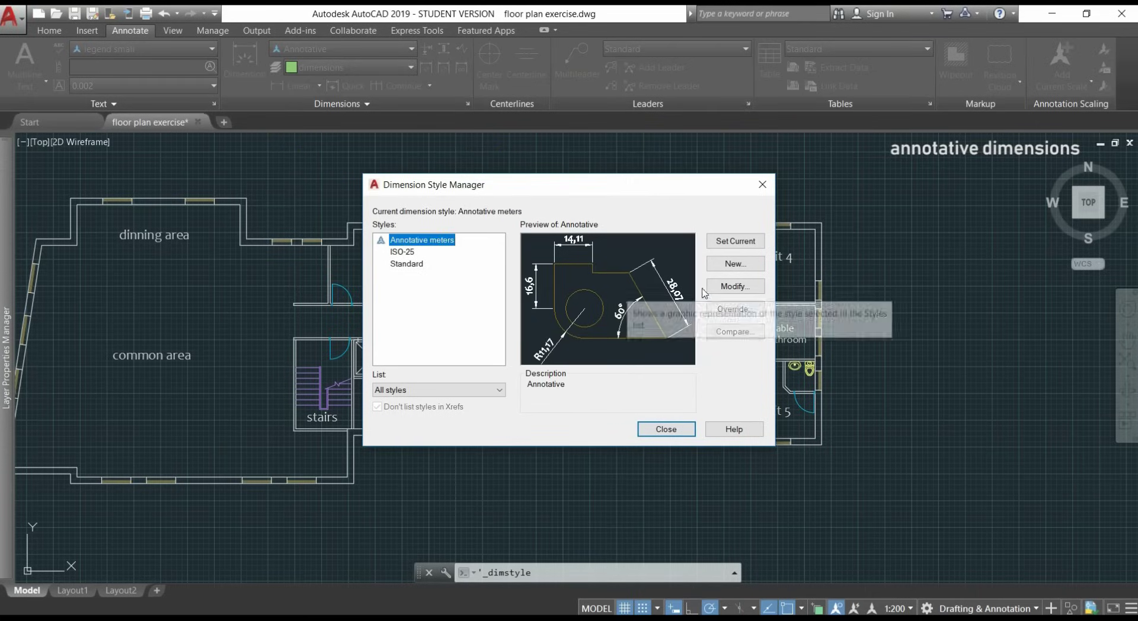
# Step: Modify the Annotative meters dimension style, setting the extension lines' offset from origin to 0.0007
pyautogui.click(734, 287)
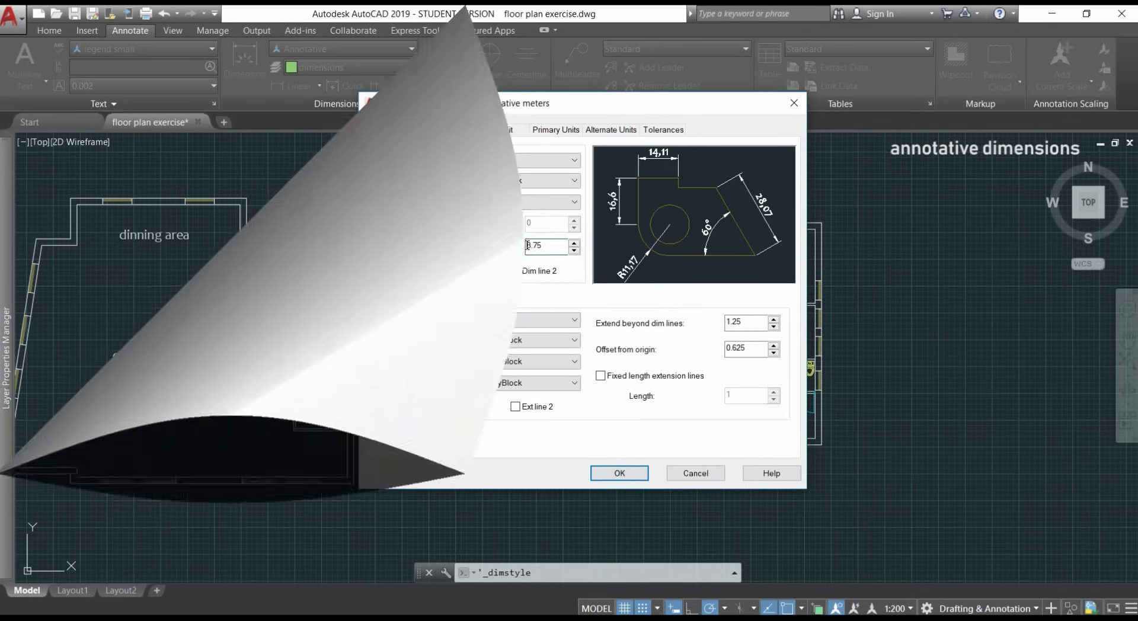
pyautogui.click(483, 130)
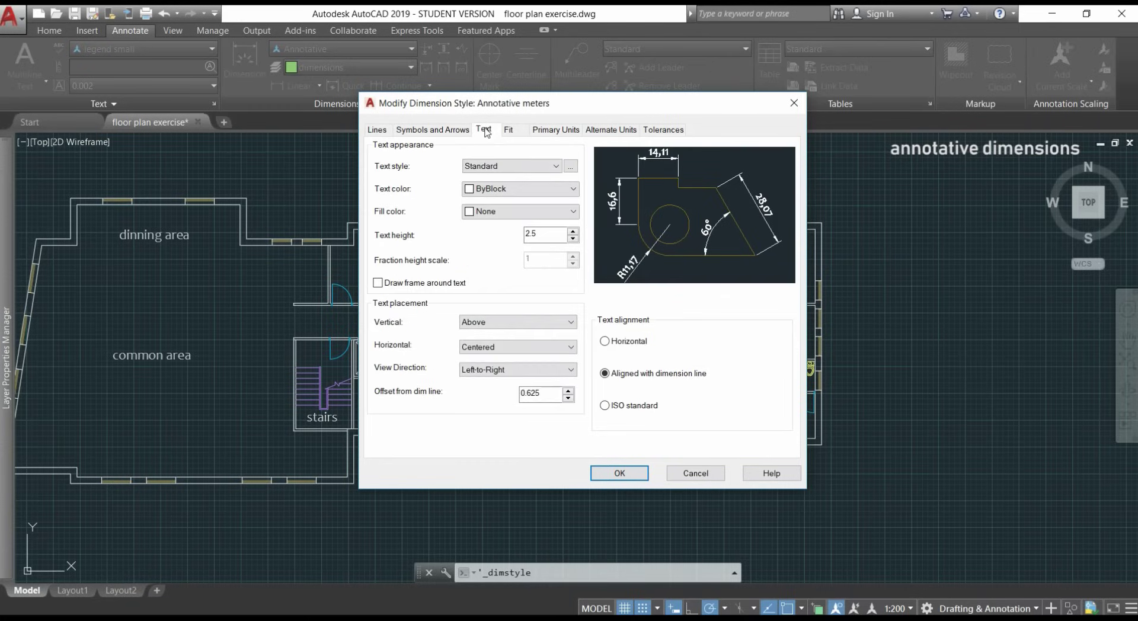
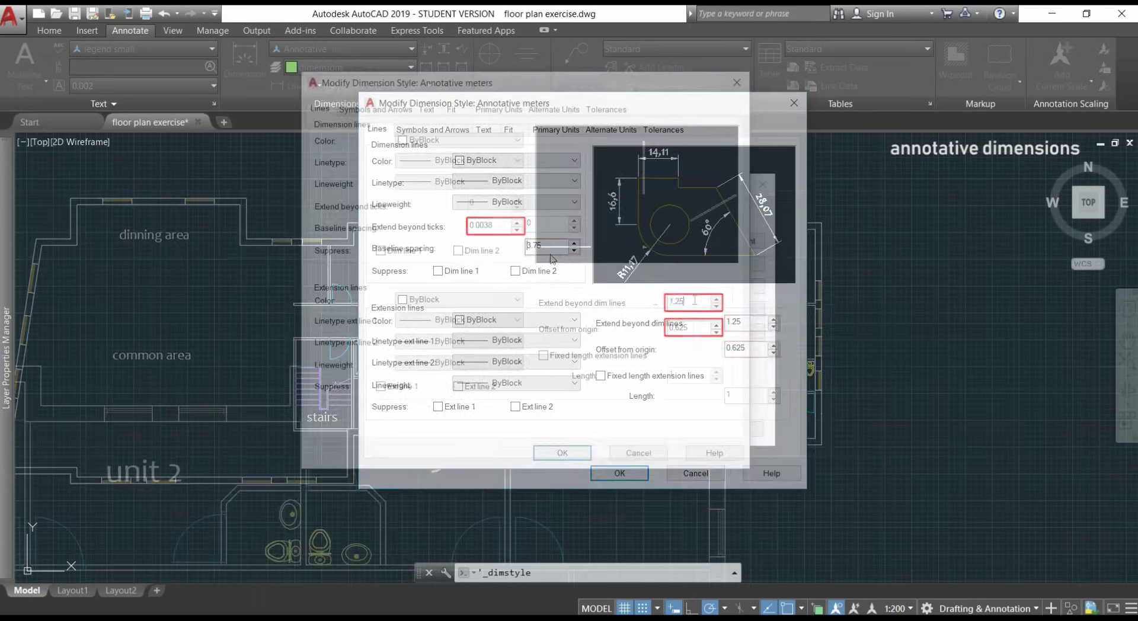
pyautogui.doubleClick(670, 334)
pyautogui.write('0.0007')
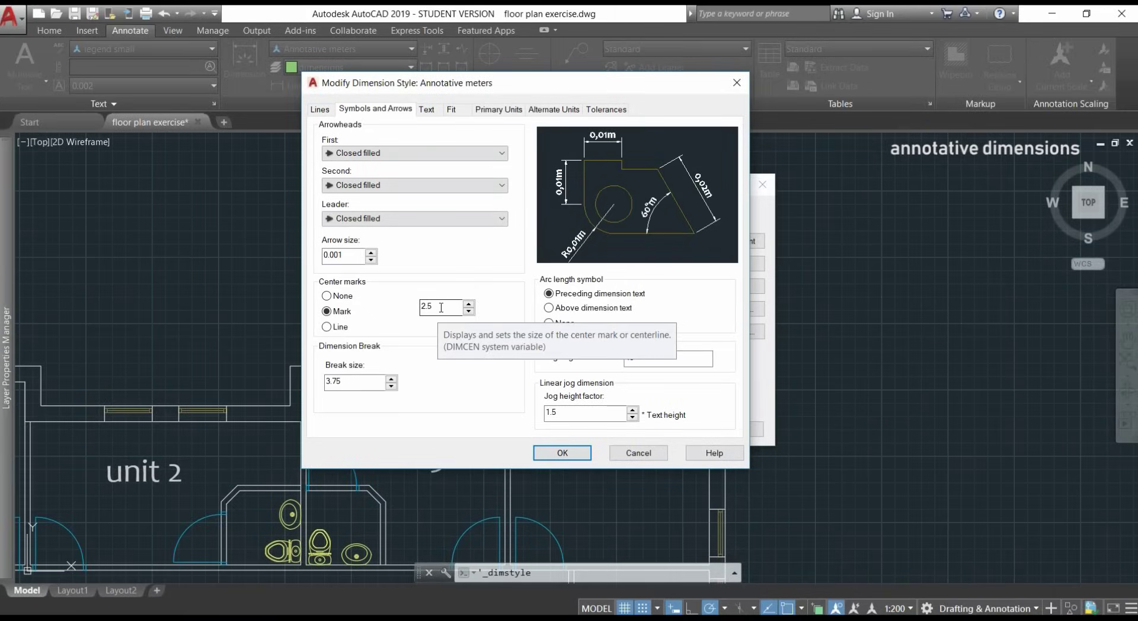
# Step: Set the style's center mark size to 0.0025 and dimension break size to 0.0038, and save the style
pyautogui.doubleClick(439, 307)
pyautogui.write('0.0025')
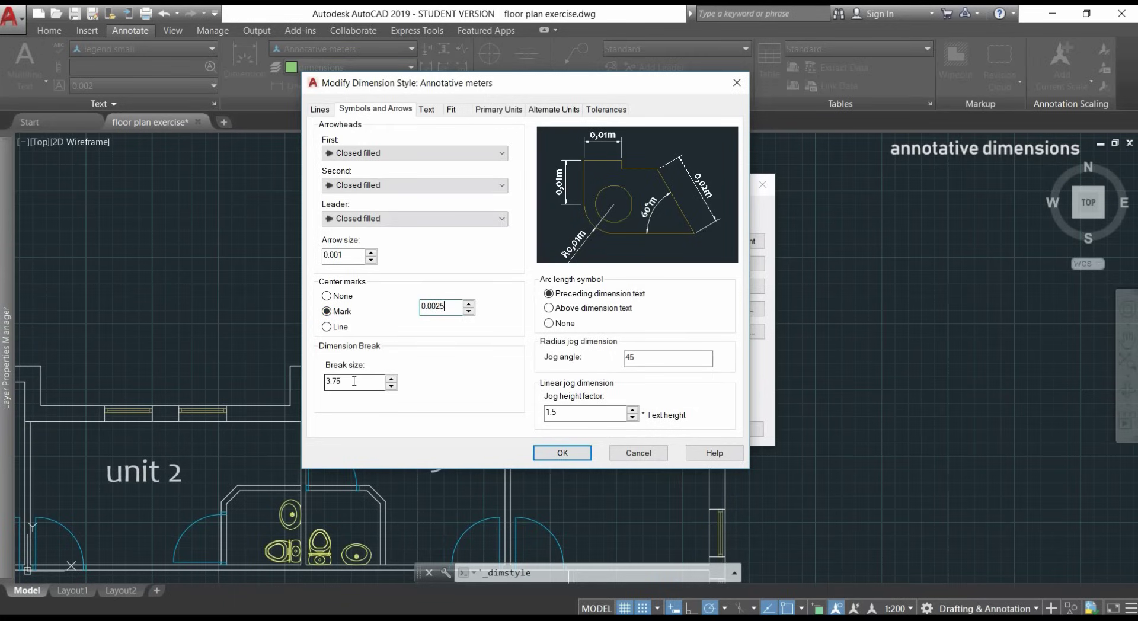
pyautogui.moveTo(354, 381); pyautogui.dragTo(320, 378)
pyautogui.write('0.0038')
pyautogui.click(427, 111)
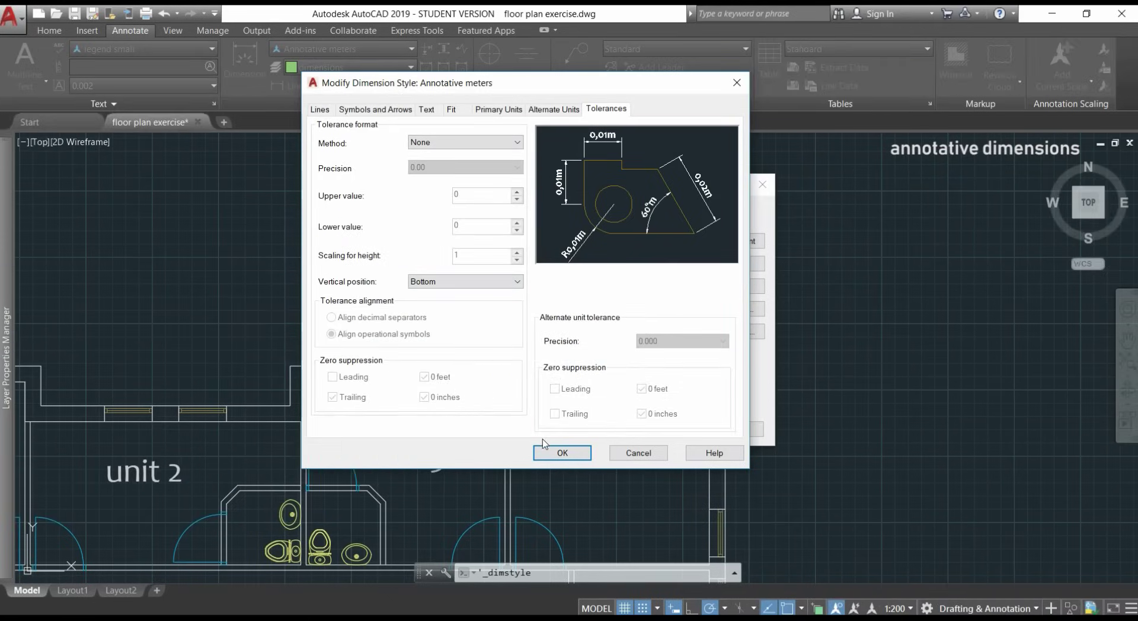
pyautogui.click(561, 452)
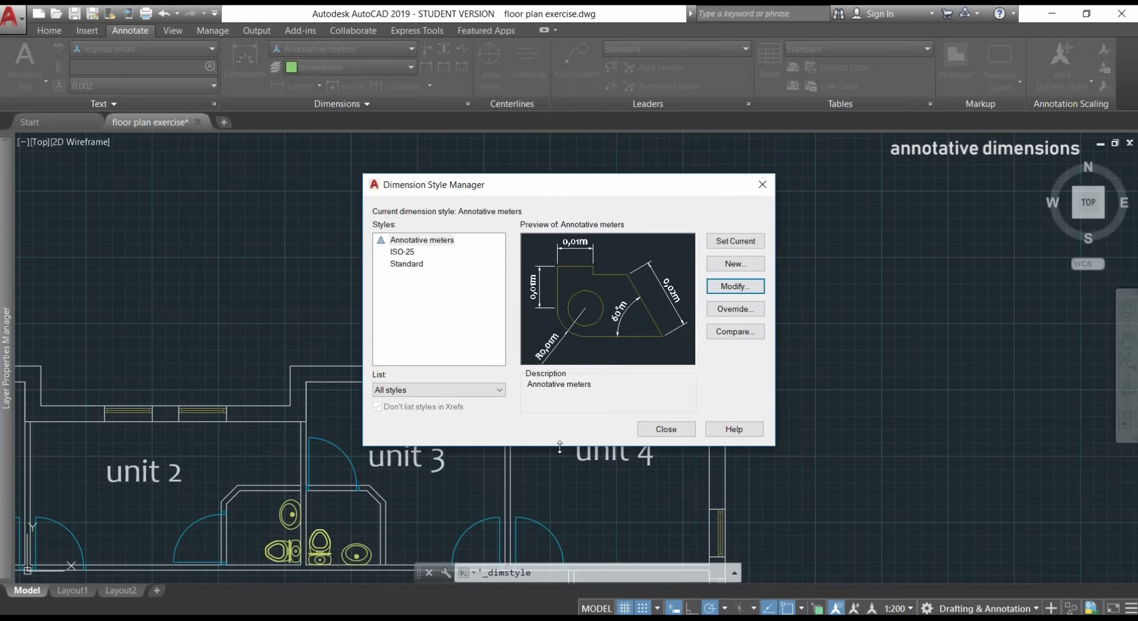
pyautogui.click(665, 429)
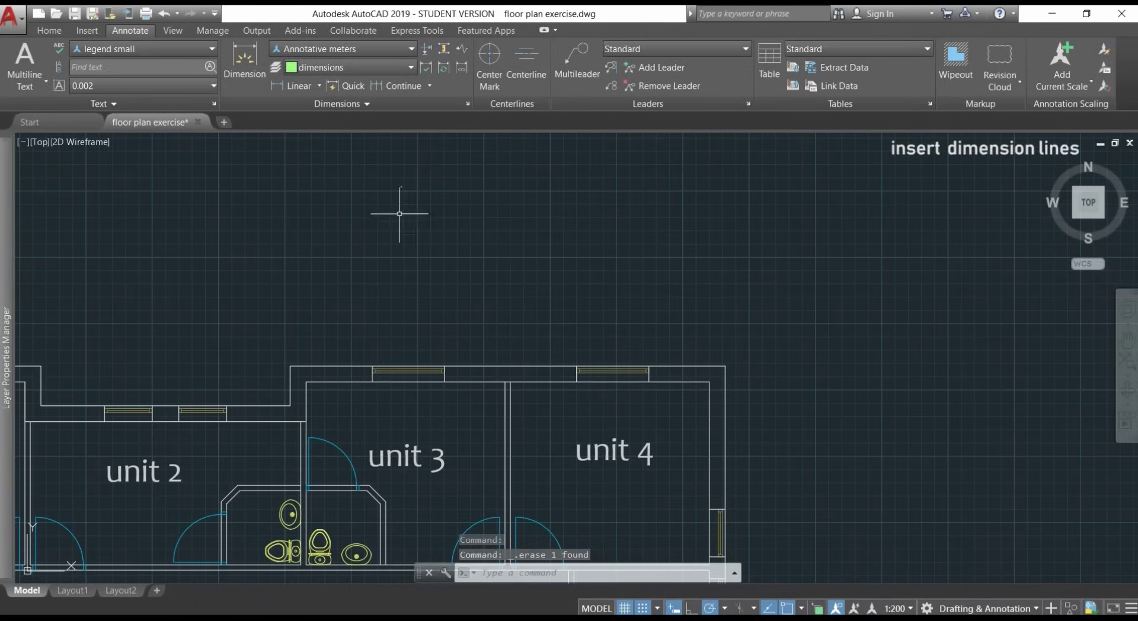
# Step: Add a linear dimension above unit 4 from the outer building corner to the nearest edge of its upper window
pyautogui.click(320, 86)
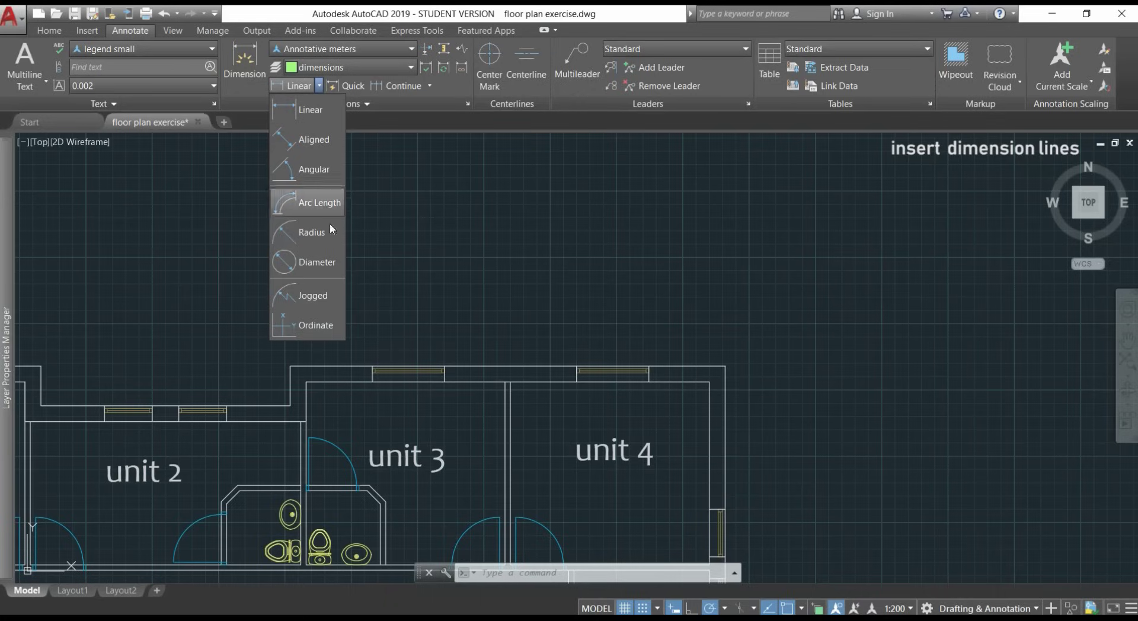
pyautogui.click(308, 112)
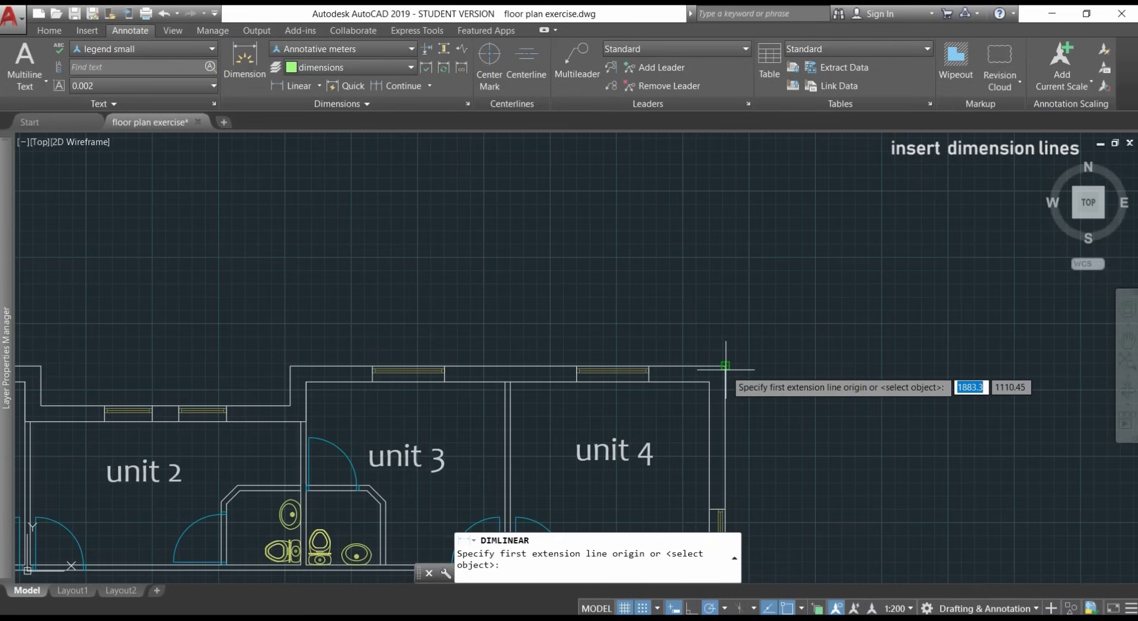
pyautogui.click(725, 366)
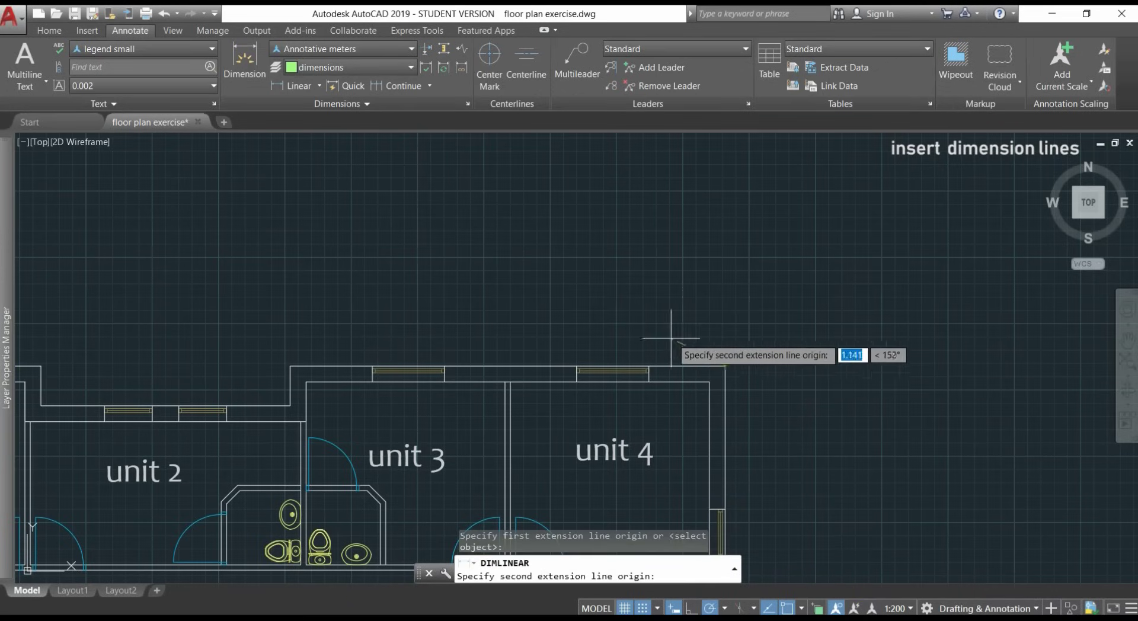
pyautogui.click(647, 366)
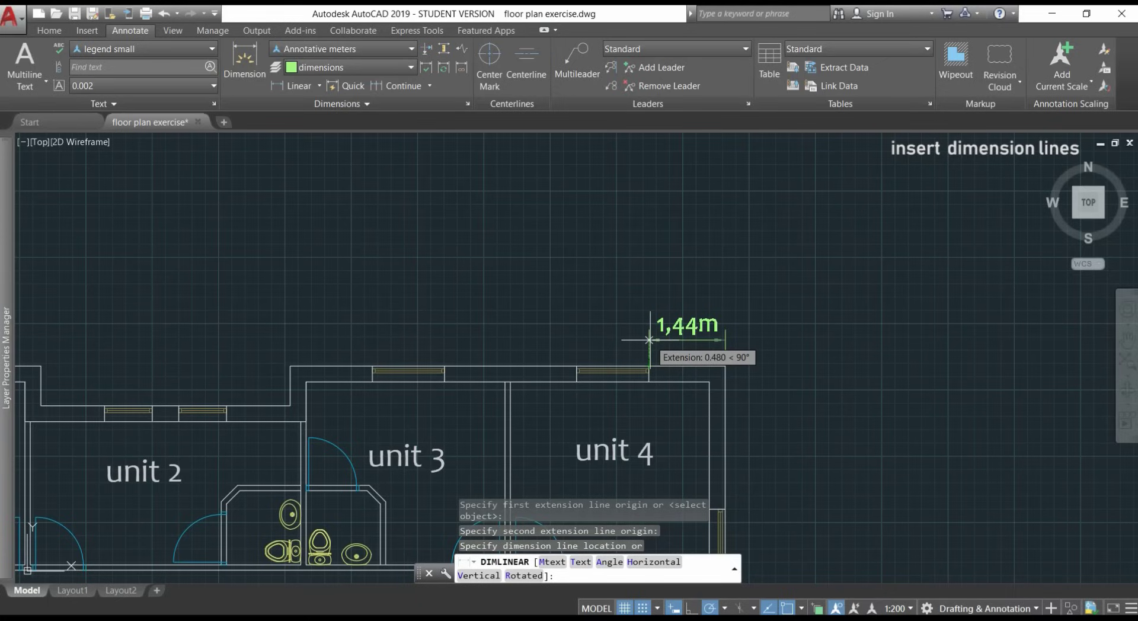
pyautogui.click(649, 339)
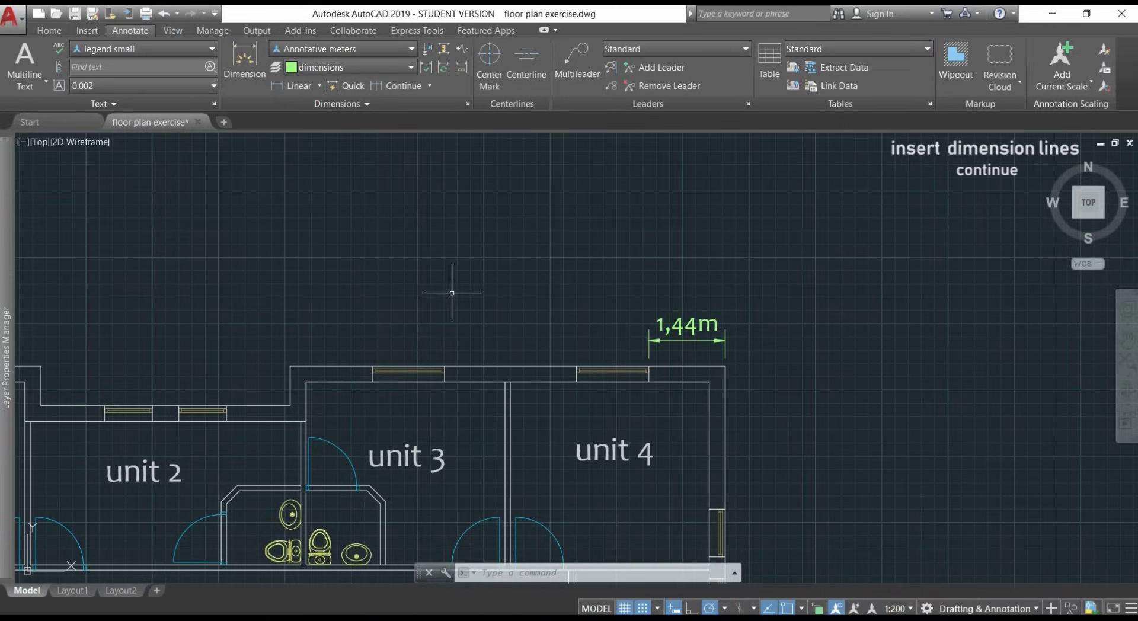
# Step: Continue the dimension chain along the upper wall across the window edges of units 4 and 3 to unit 3's outer corner
pyautogui.click(413, 87)
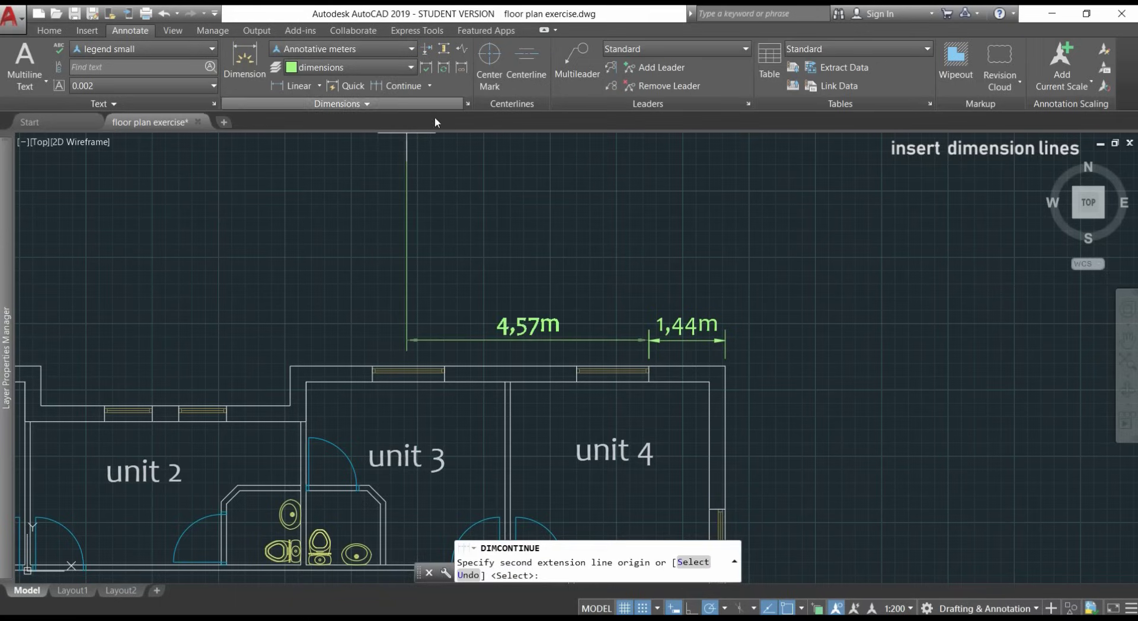
pyautogui.click(577, 366)
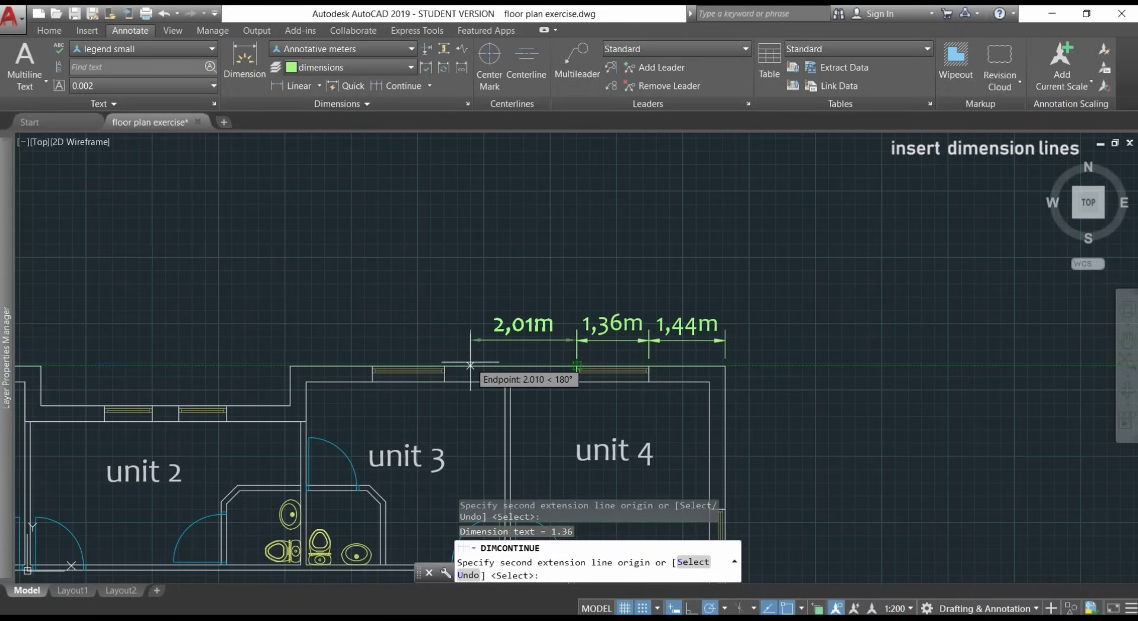
pyautogui.click(445, 365)
pyautogui.click(372, 366)
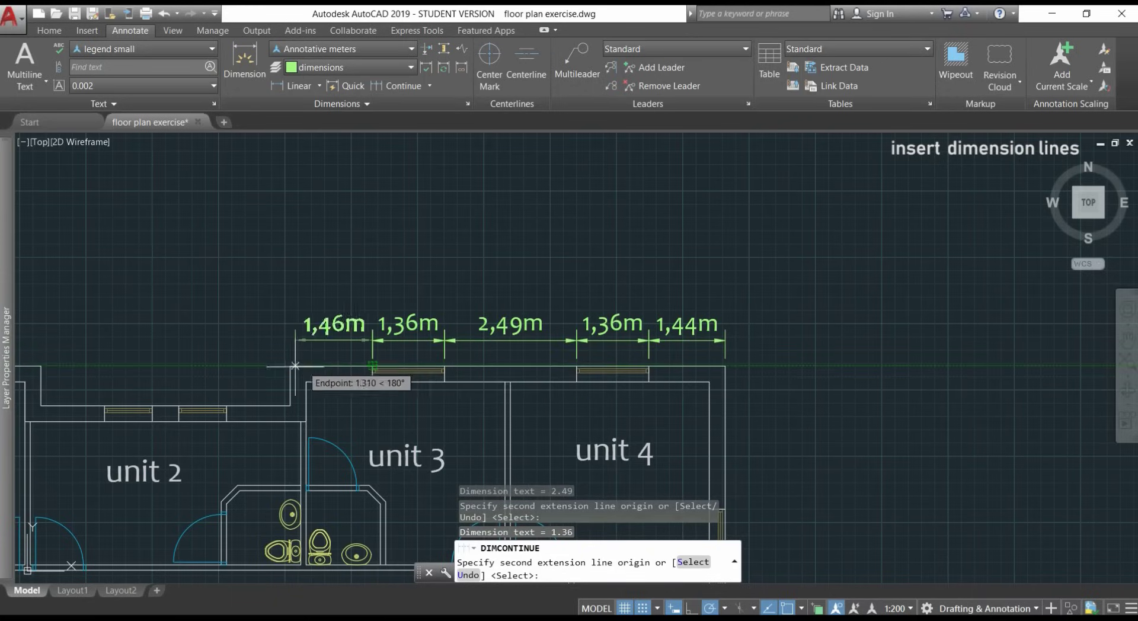
pyautogui.click(290, 366)
pyautogui.moveTo(235, 382); pyautogui.dragTo(481, 288, button='middle')
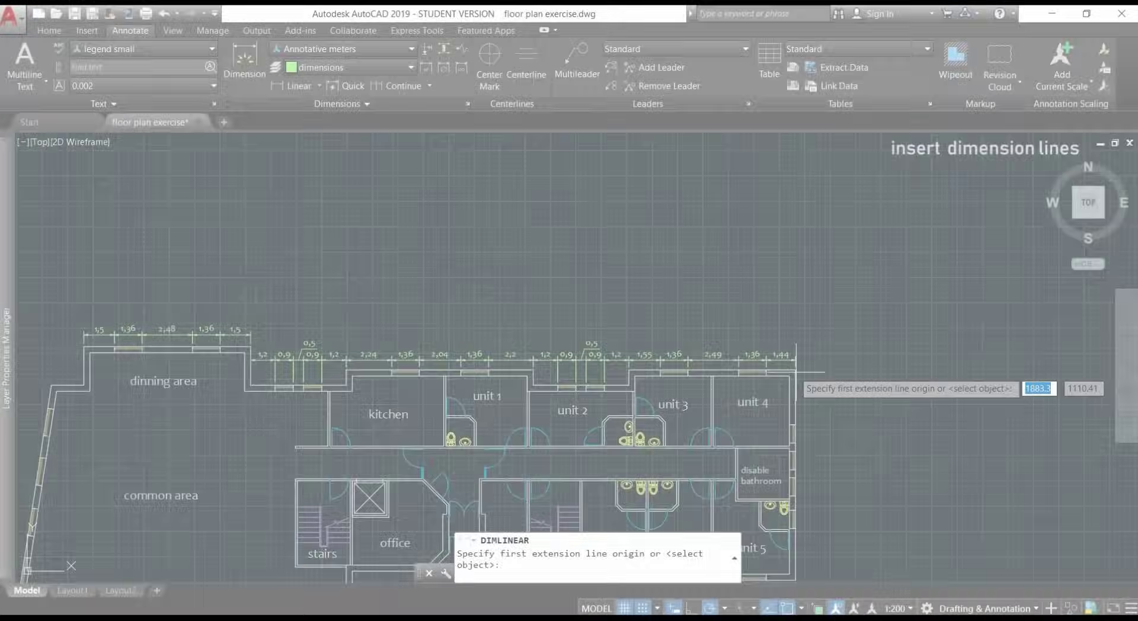
# Step: Add an overall linear dimension for the facade section of units 3 and 4 above the first dimension row
pyautogui.scroll(4, 796, 372)
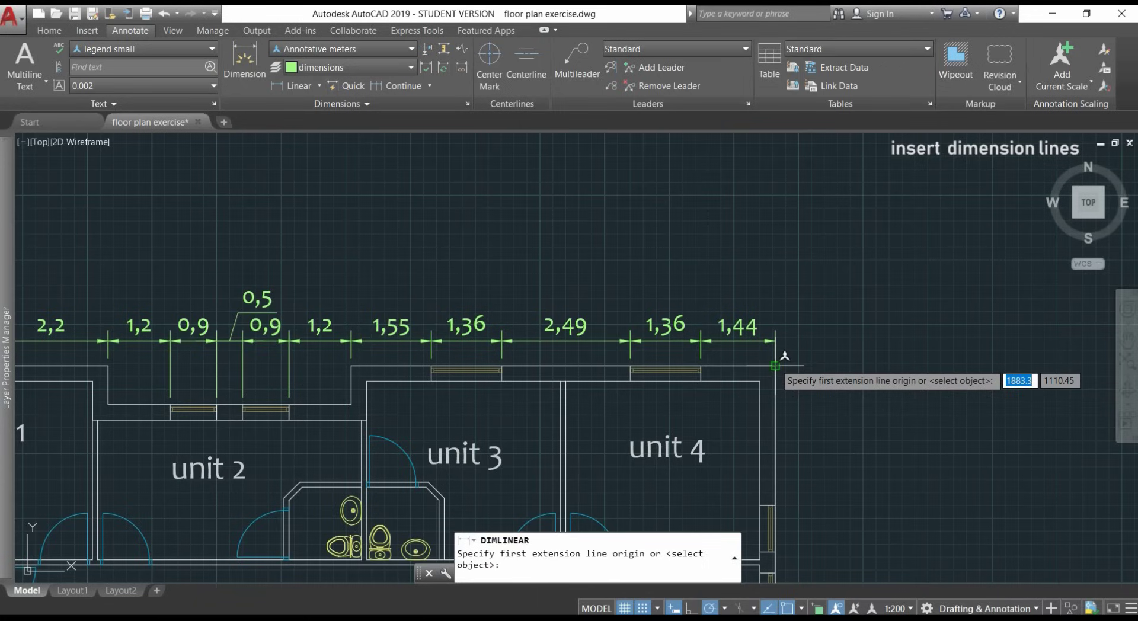
pyautogui.click(777, 359)
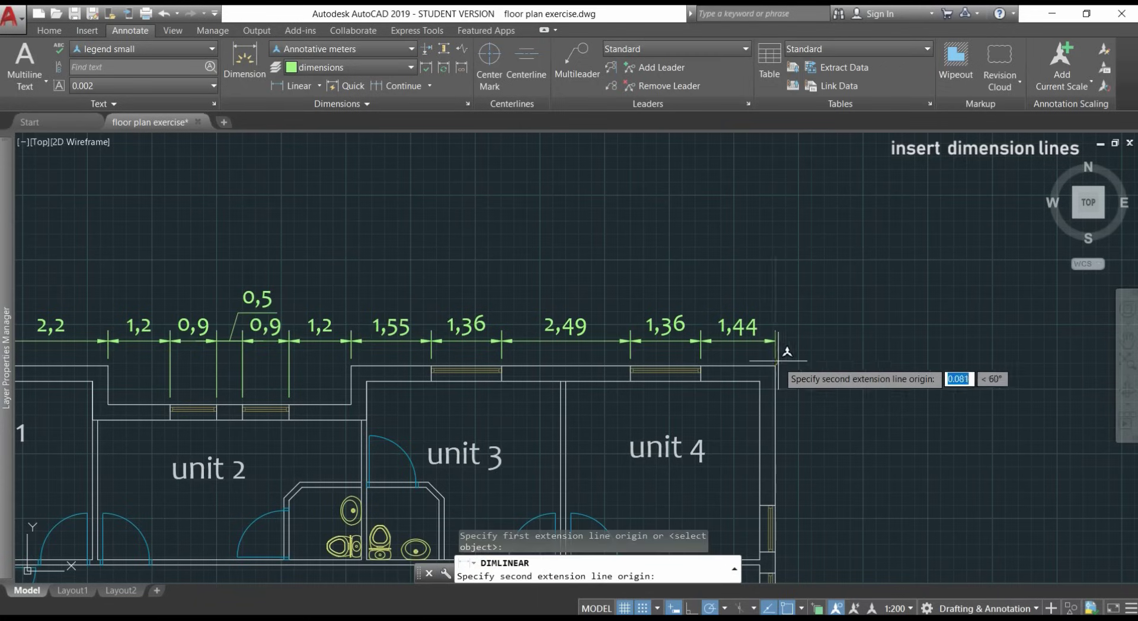
pyautogui.click(350, 348)
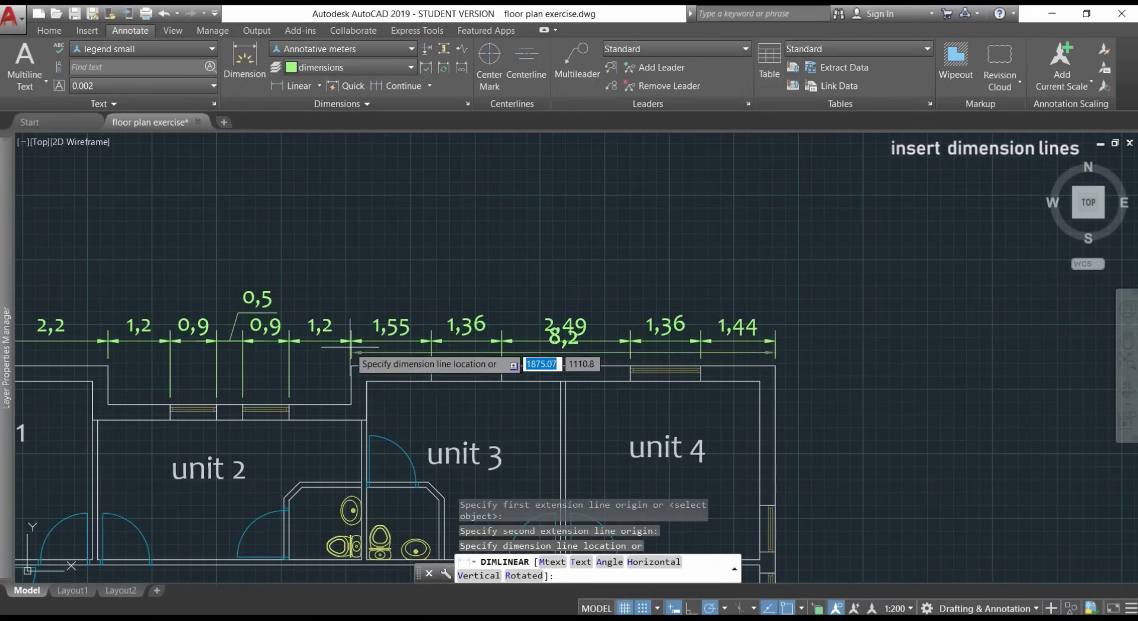
pyautogui.click(352, 253)
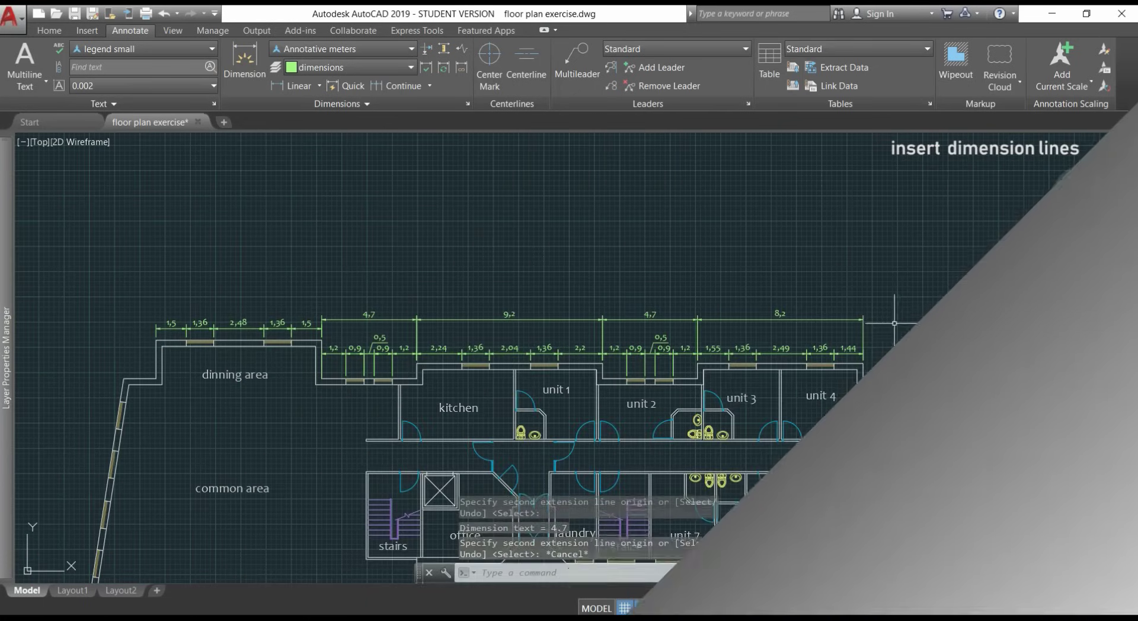
# Step: Select the overall dimensions of the second row and move the lines over unit 2 and units 3–4 farther from the facade
pyautogui.click(895, 323)
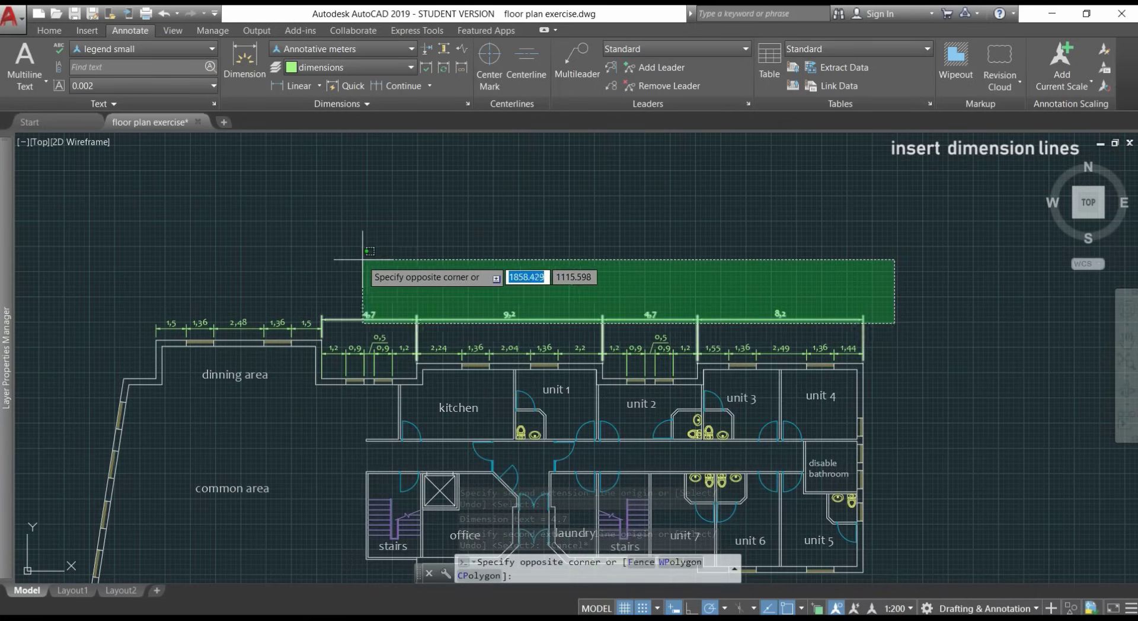
pyautogui.click(332, 259)
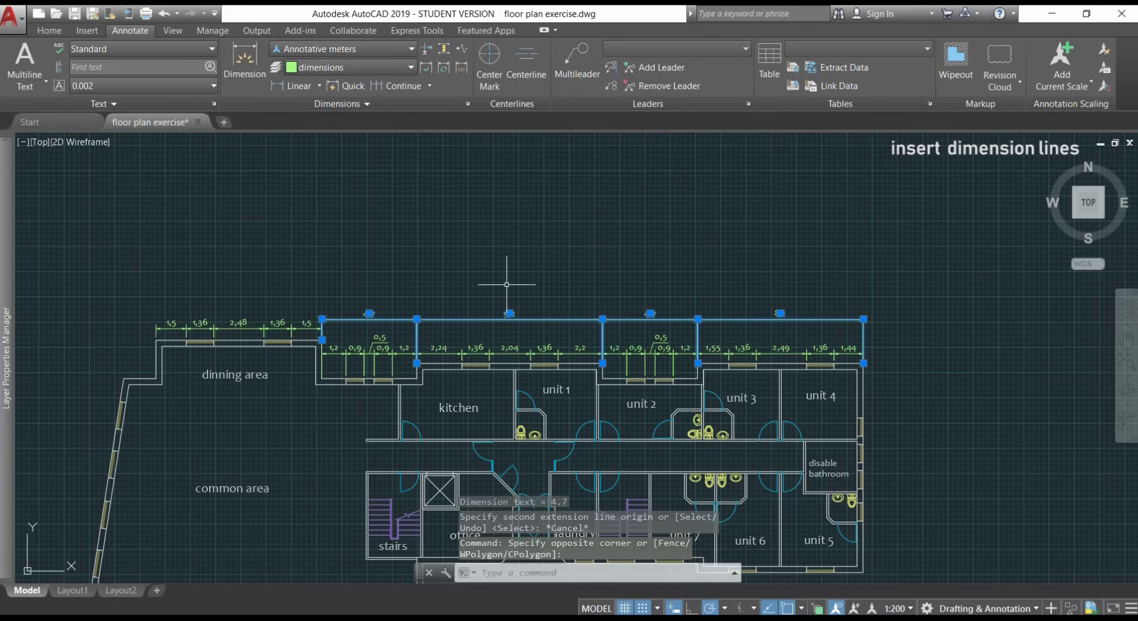
pyautogui.click(602, 319)
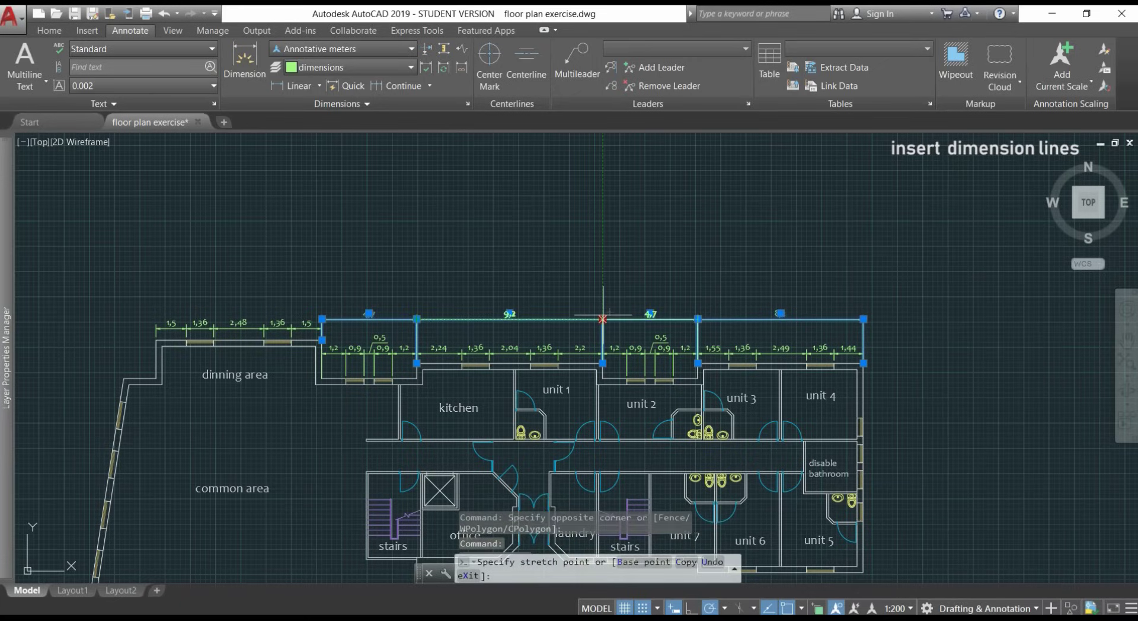
pyautogui.press('Escape')
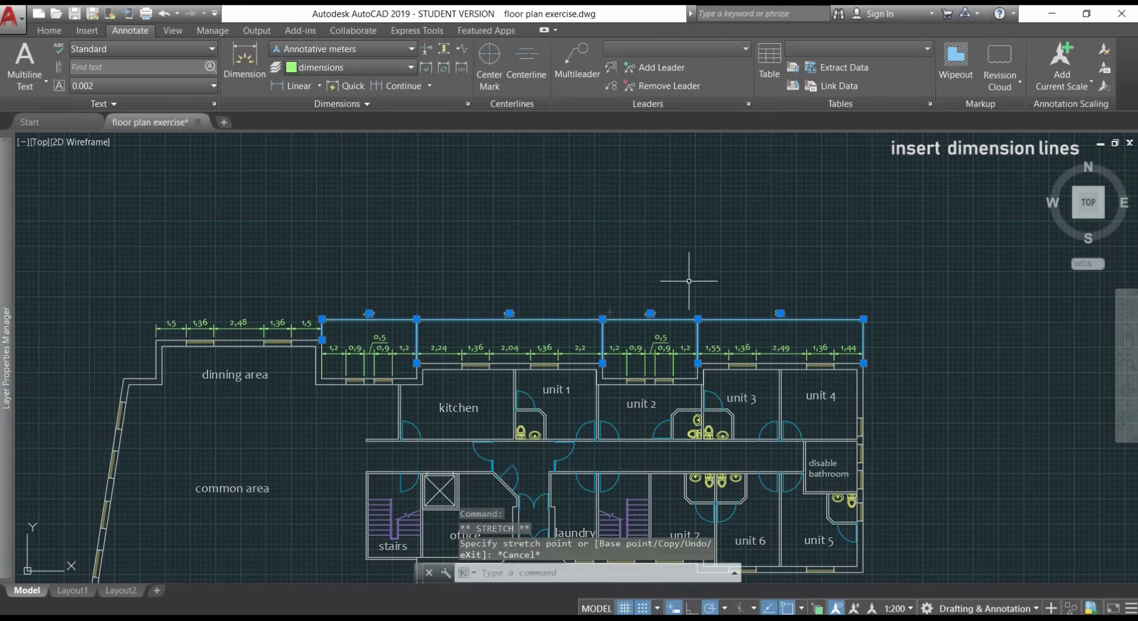
pyautogui.click(697, 319)
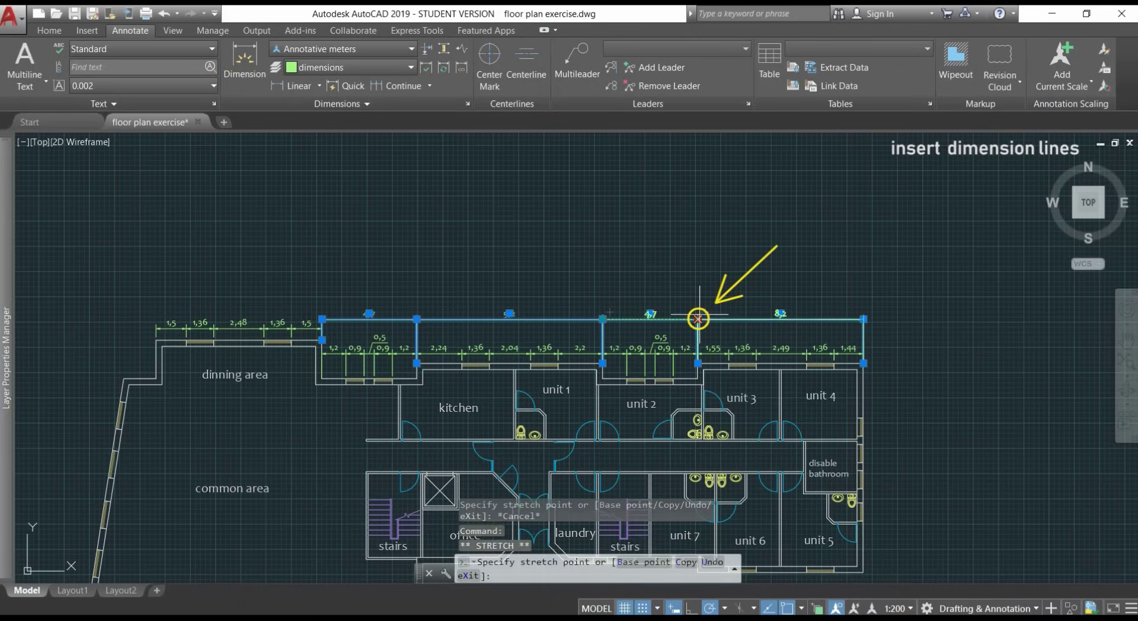
pyautogui.click(698, 292)
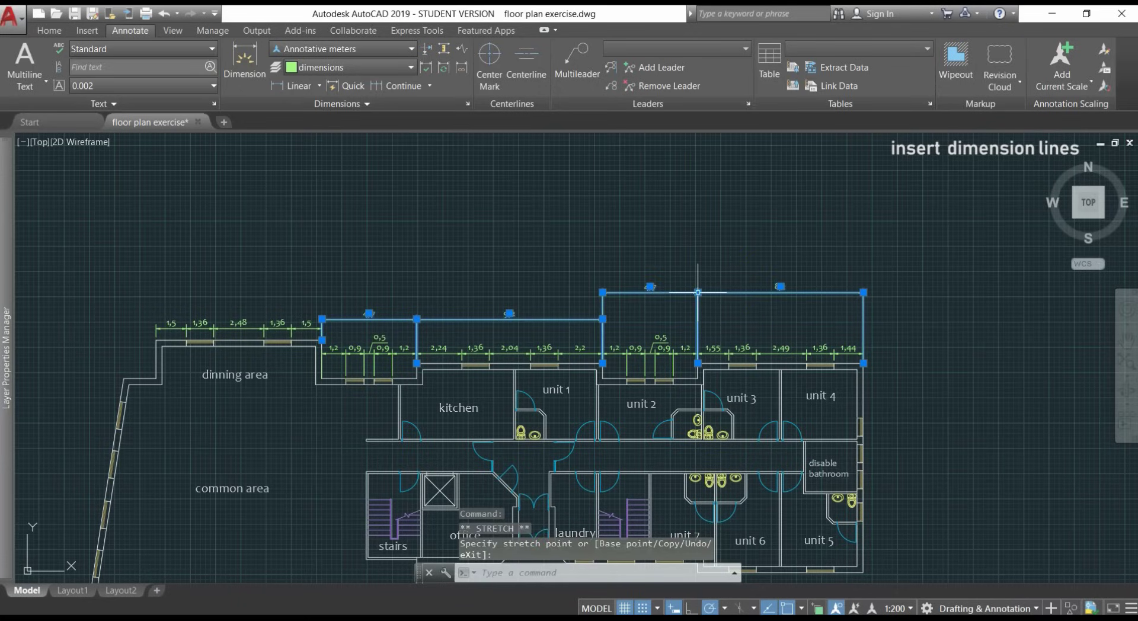
pyautogui.click(509, 313)
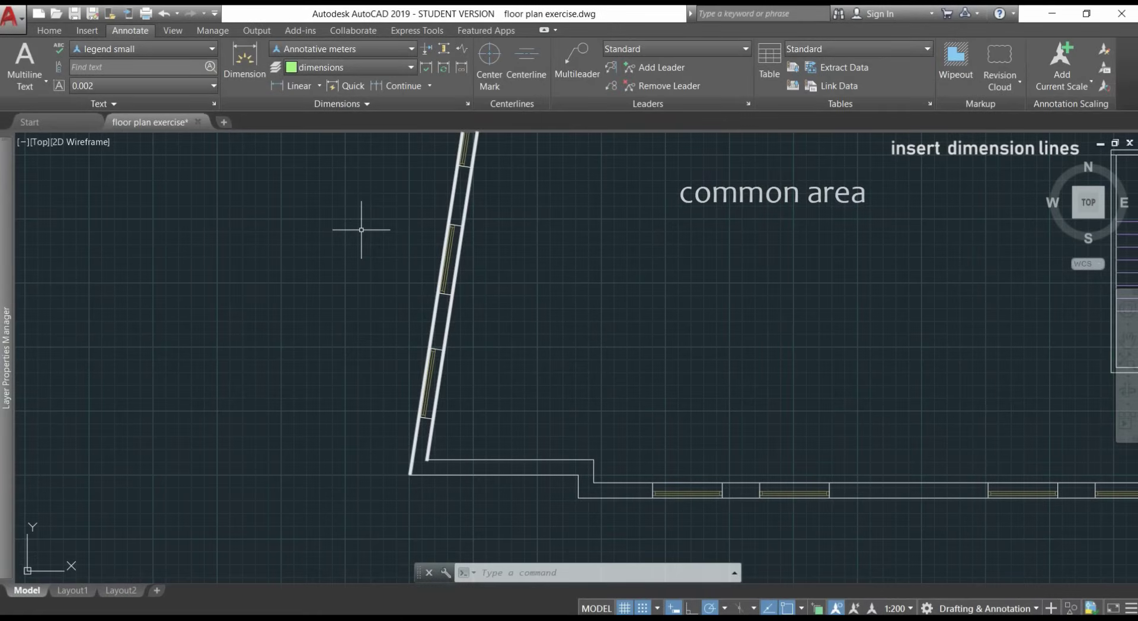
# Step: Try a linear dimension on the common area's slanted wall, from its lower outer corner to the first window edge
pyautogui.click(296, 86)
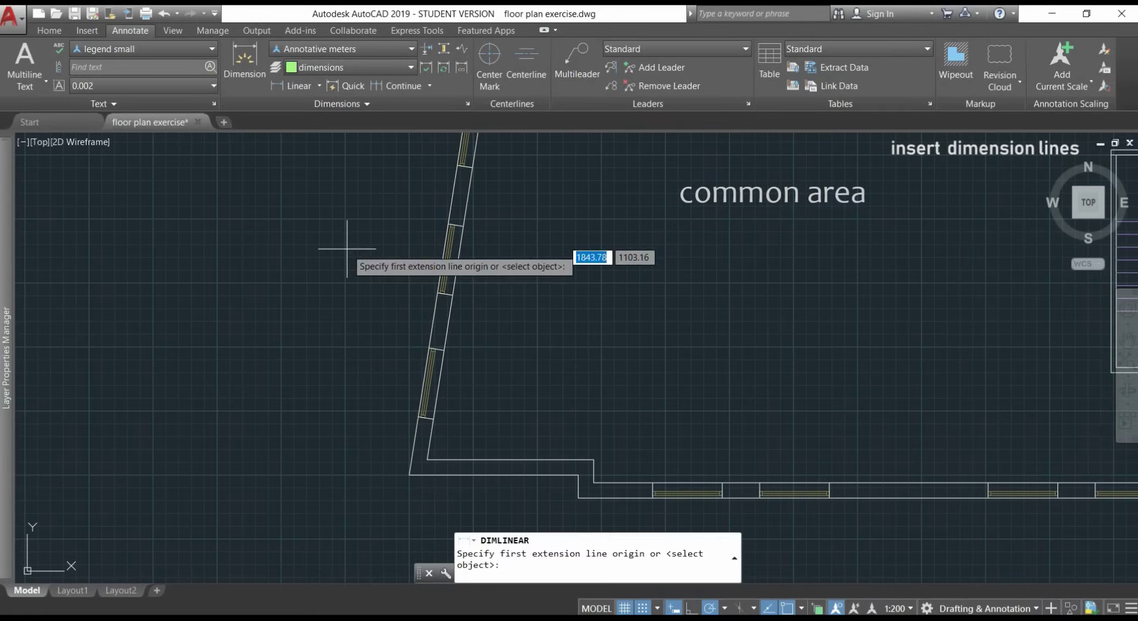
pyautogui.click(408, 474)
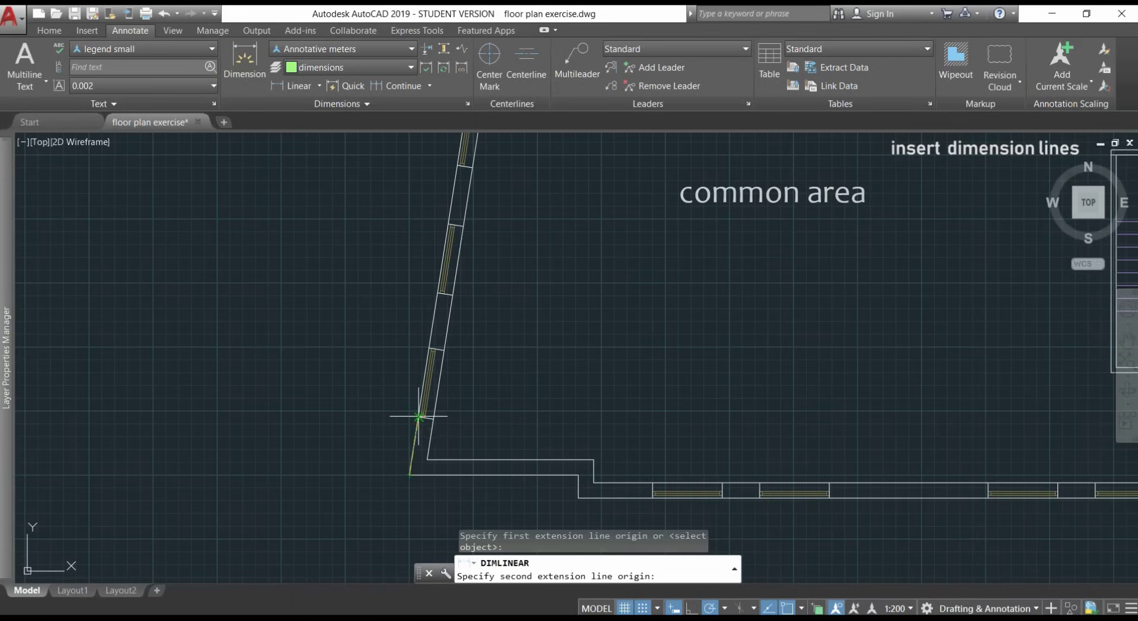
pyautogui.scroll(4, 418, 417)
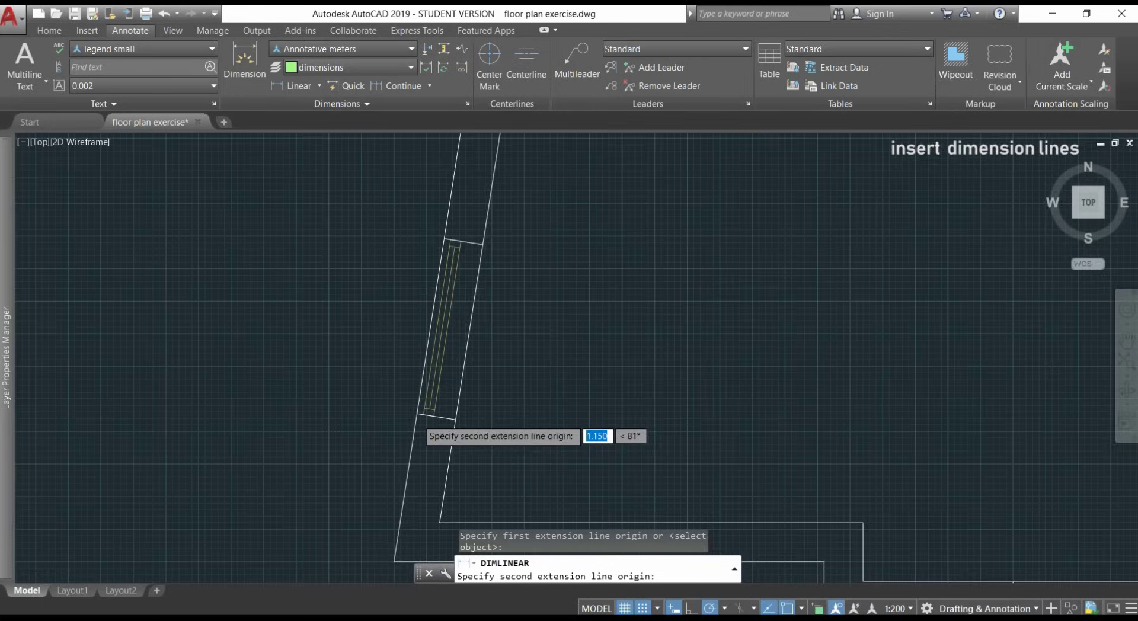
pyautogui.scroll(3, 416, 415)
pyautogui.click(416, 410)
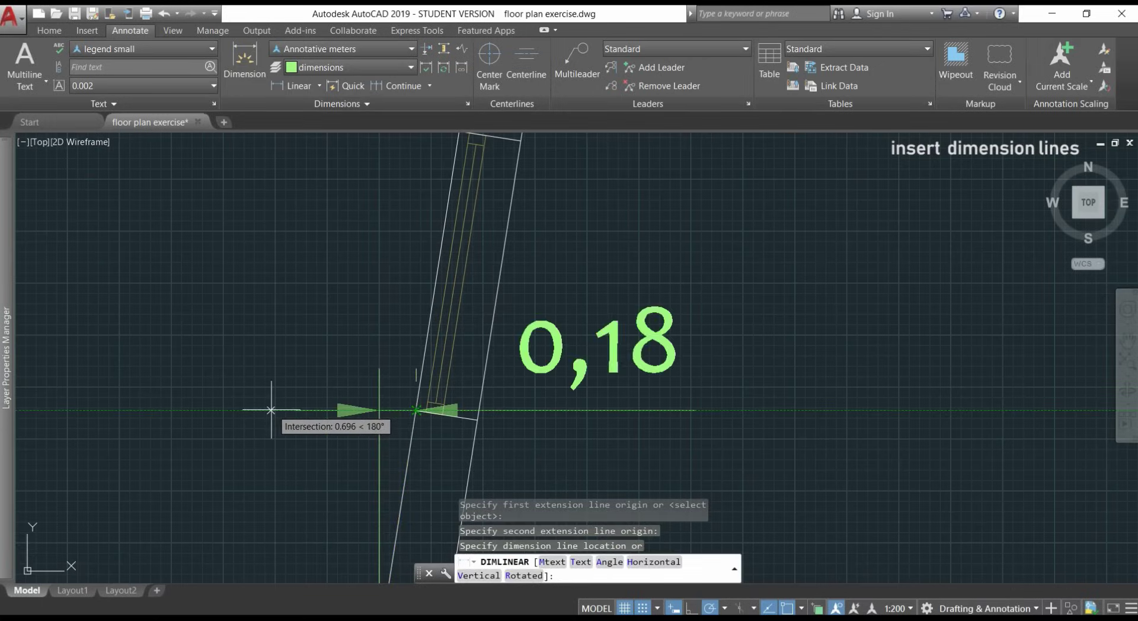
pyautogui.scroll(-4, 271, 410)
pyautogui.click(240, 409)
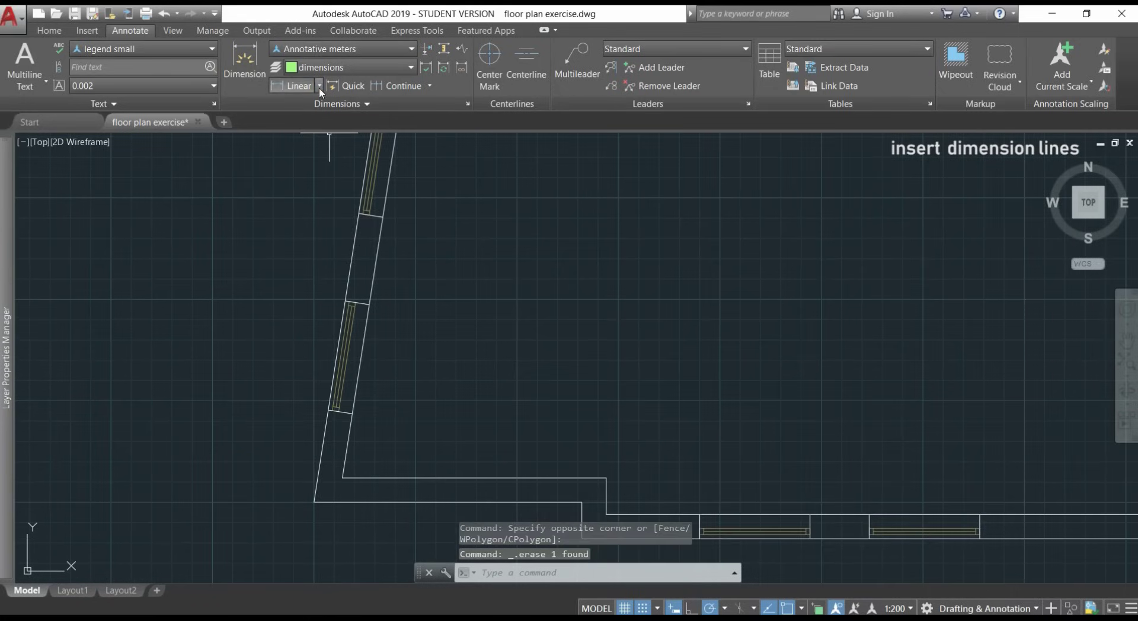
# Step: Add an aligned dimension along the common area's slanted wall, from its lower outer corner to the first window edge
pyautogui.click(319, 87)
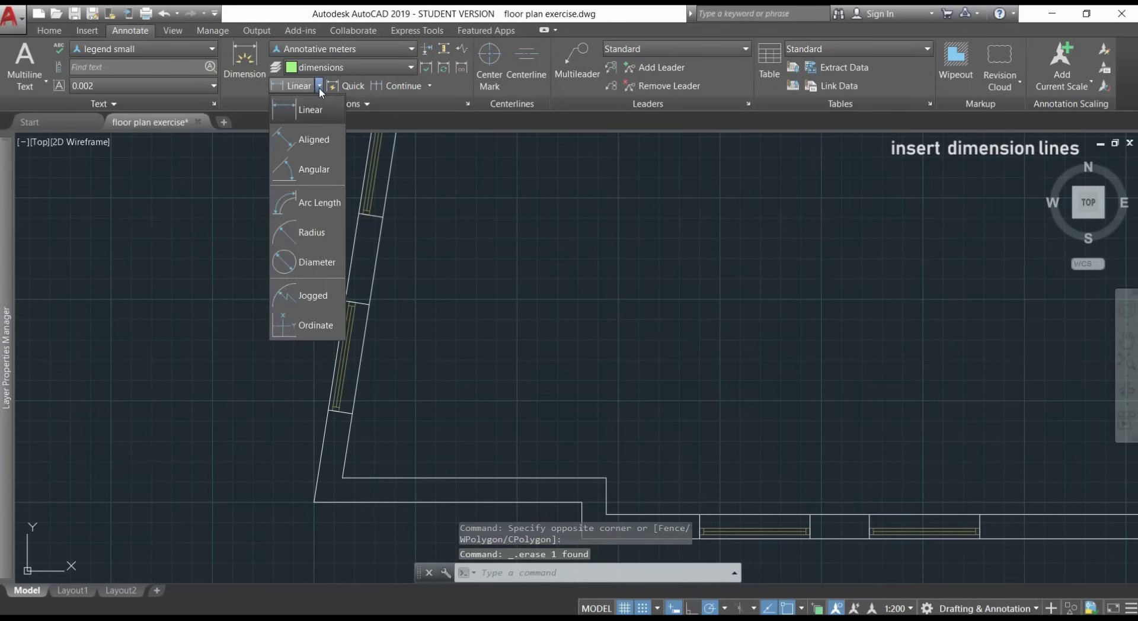
pyautogui.click(320, 141)
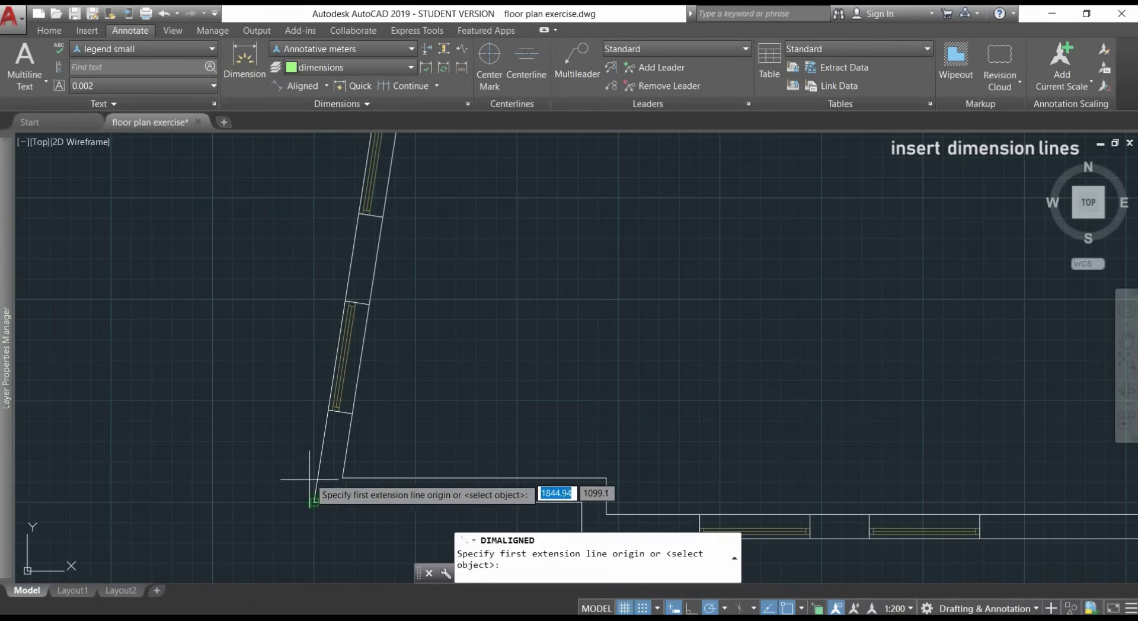
pyautogui.click(314, 502)
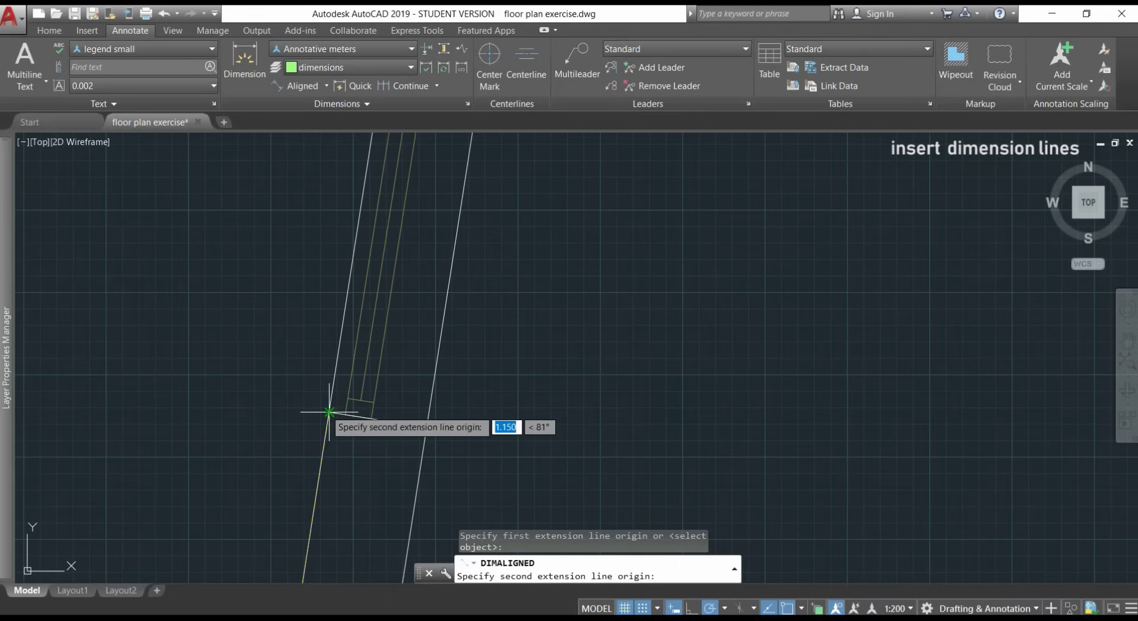
pyautogui.scroll(3, 329, 413)
pyautogui.click(320, 410)
pyautogui.scroll(-3, 191, 394)
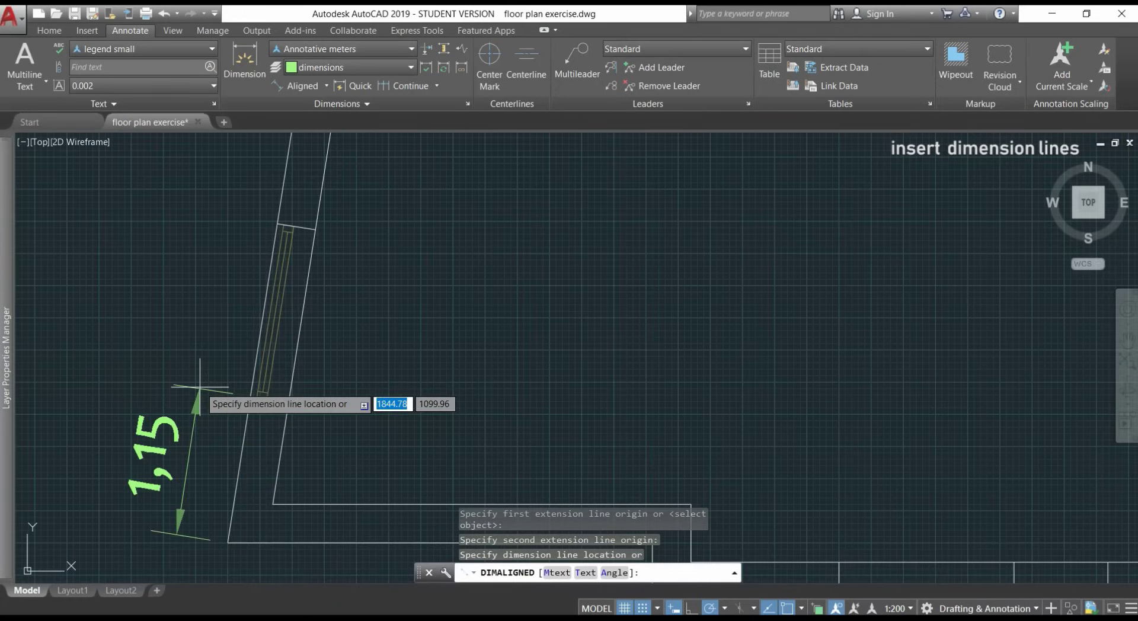
pyautogui.click(165, 384)
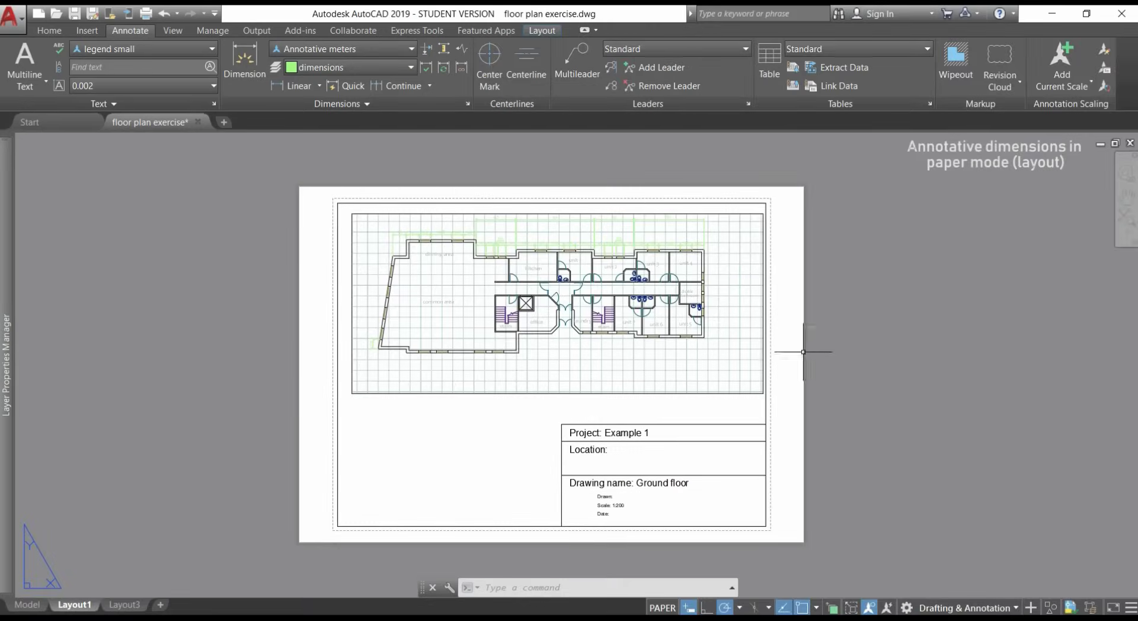
# Step: Create a copy of Layout1
pyautogui.rightClick(76, 605)
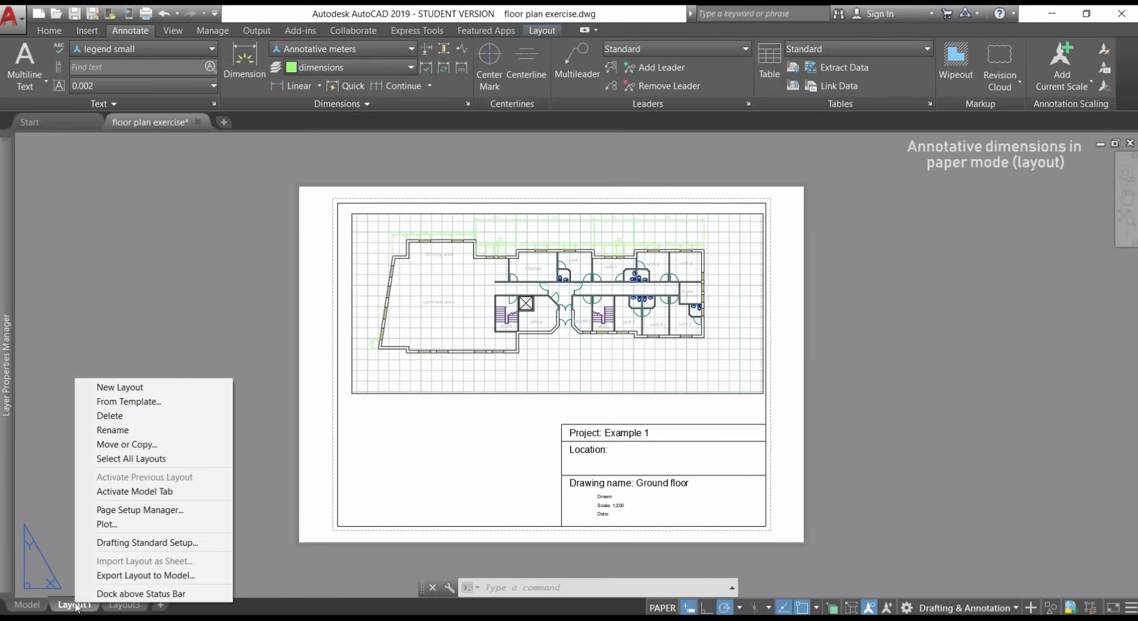
pyautogui.click(162, 446)
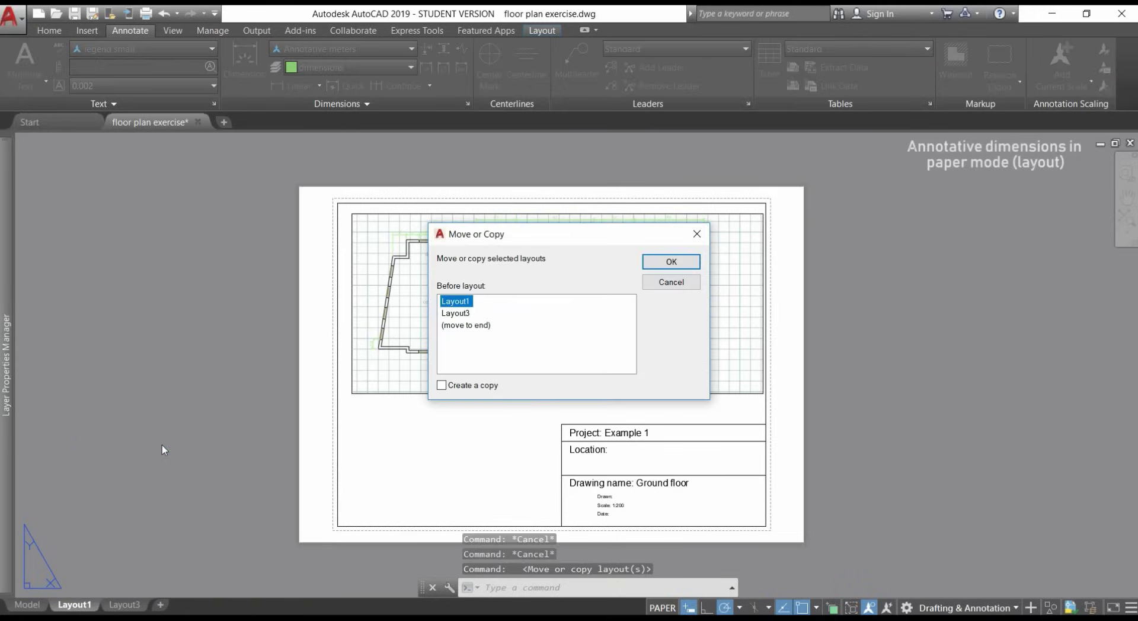
pyautogui.click(444, 388)
pyautogui.click(671, 262)
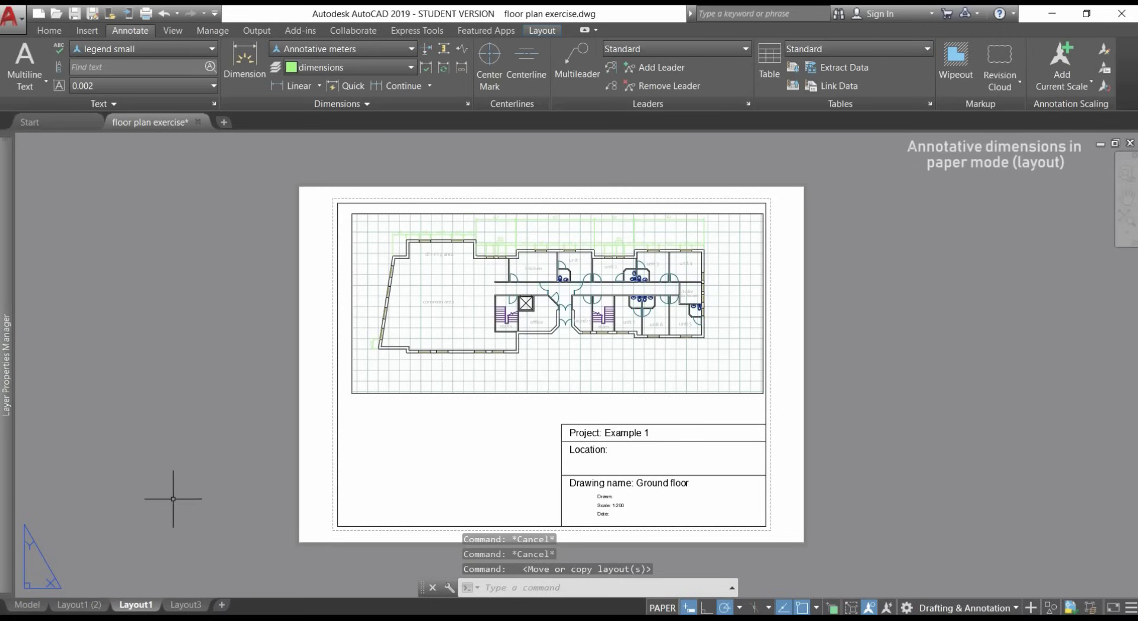
# Step: Reorder the copied layout to directly after Layout1 and rename it details
pyautogui.moveTo(79, 607)
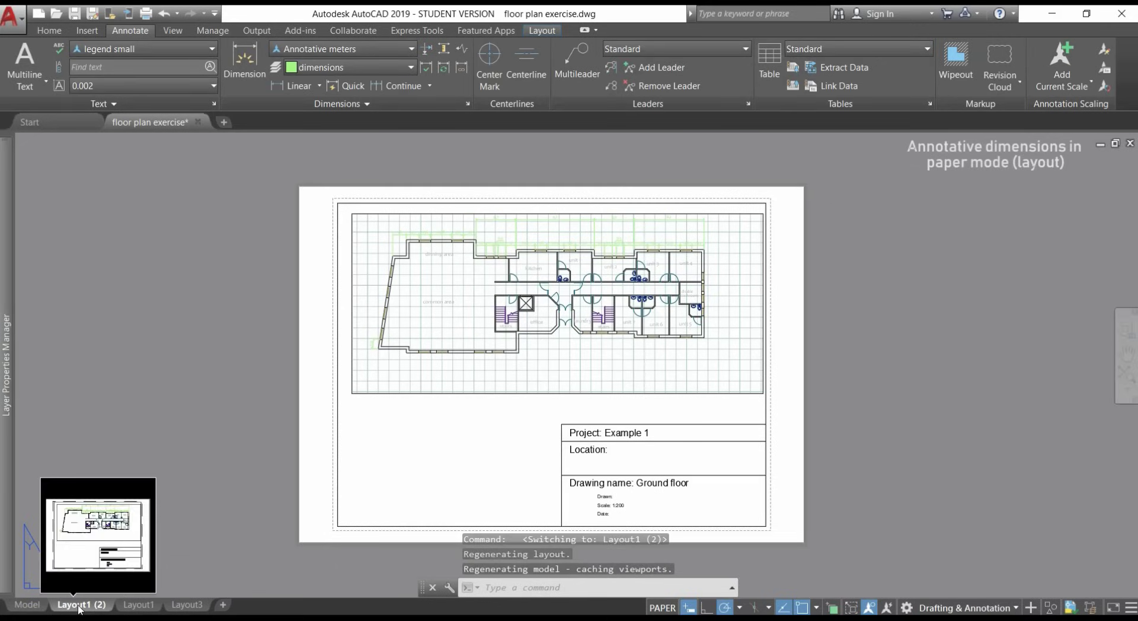
pyautogui.moveTo(79, 608); pyautogui.dragTo(160, 607)
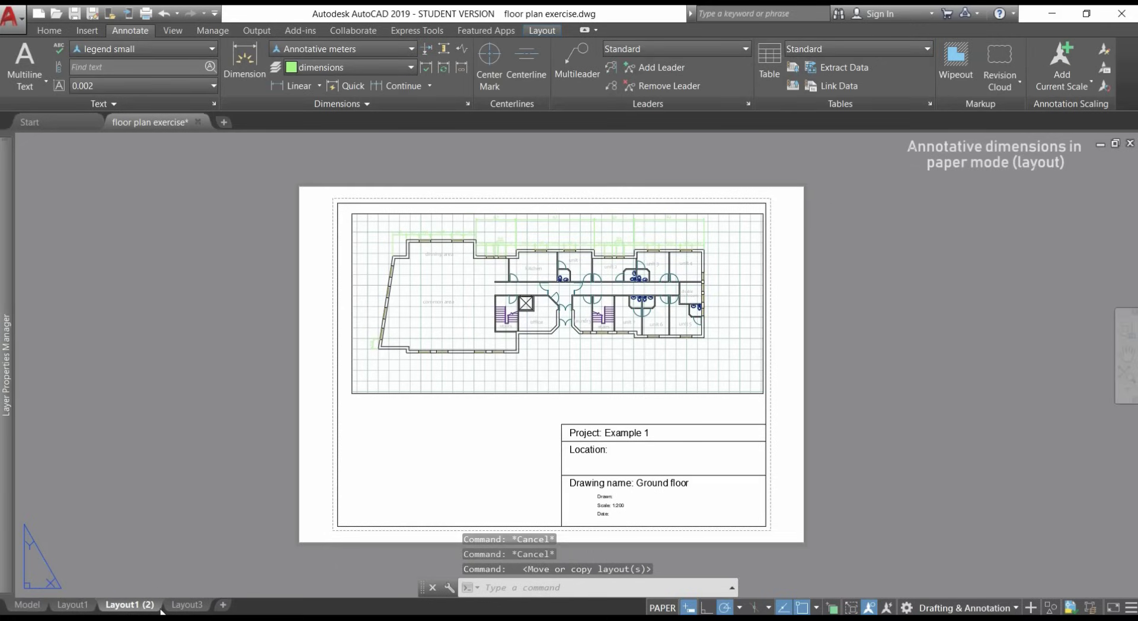
pyautogui.moveTo(150, 608)
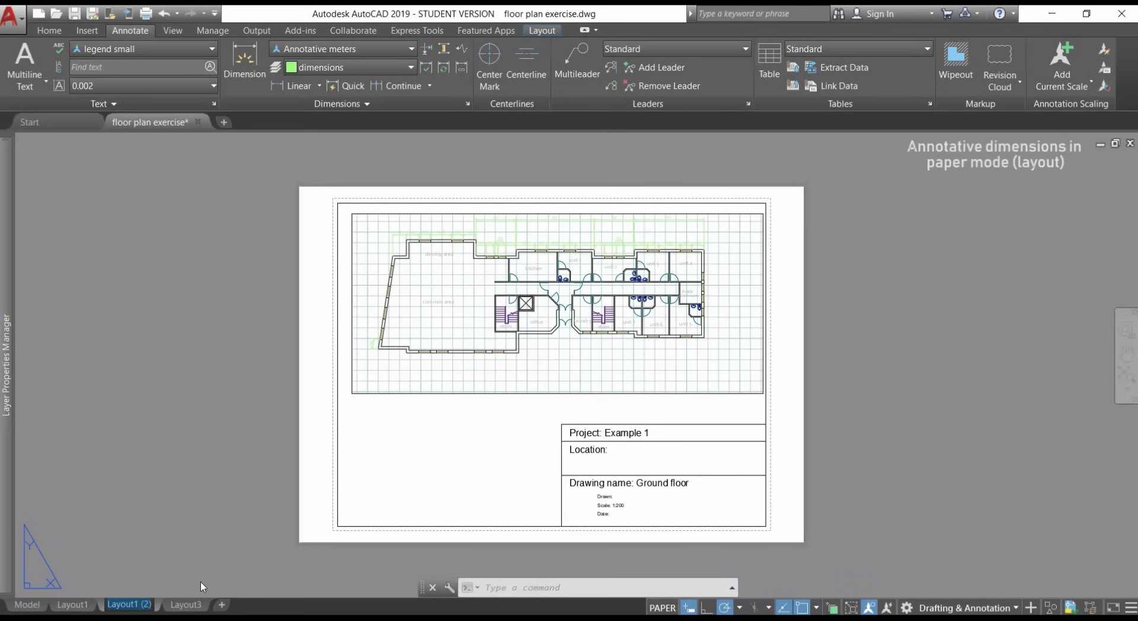
pyautogui.write('details')
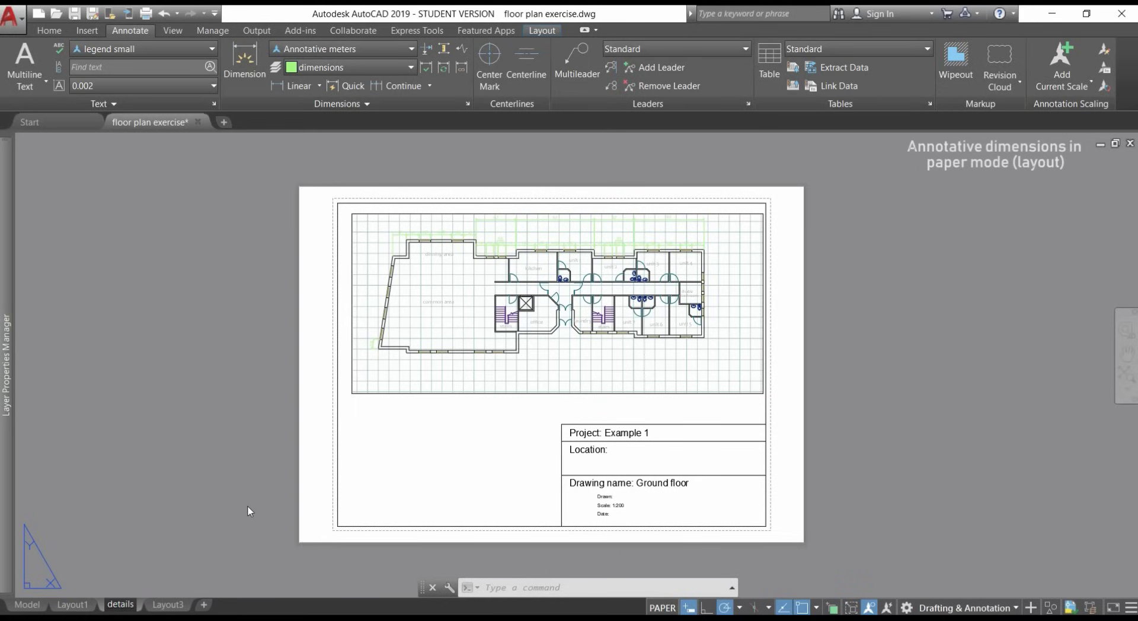
pyautogui.click(247, 506)
pyautogui.click(247, 506)
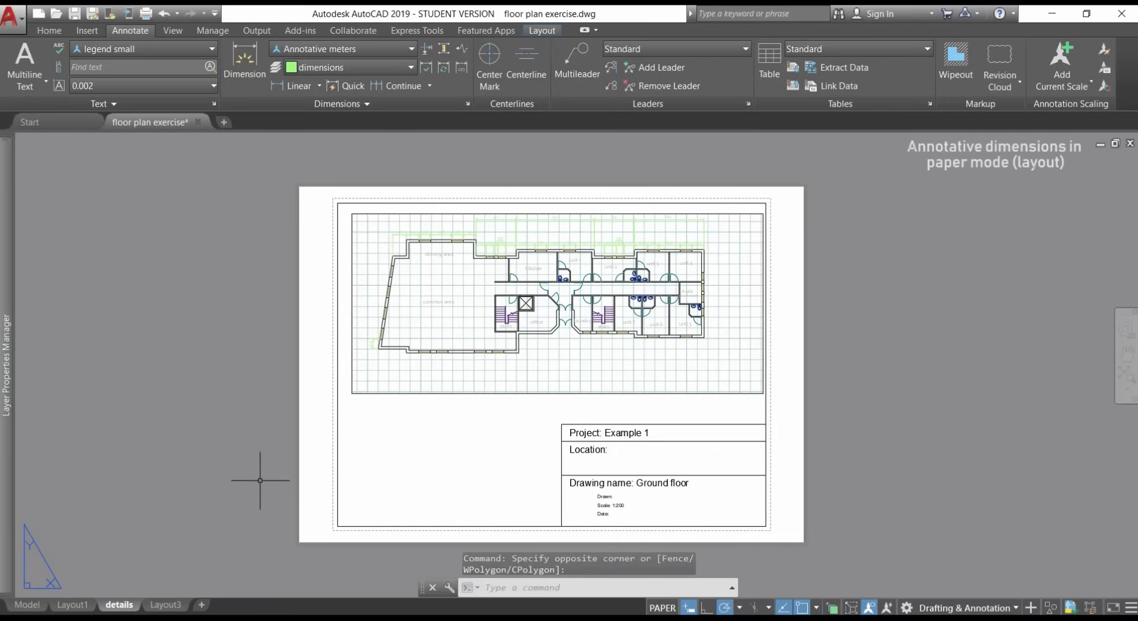
# Step: Locate the separate door symbol beside the floor plan in model space and frame it in the details layout's viewport
pyautogui.click(30, 605)
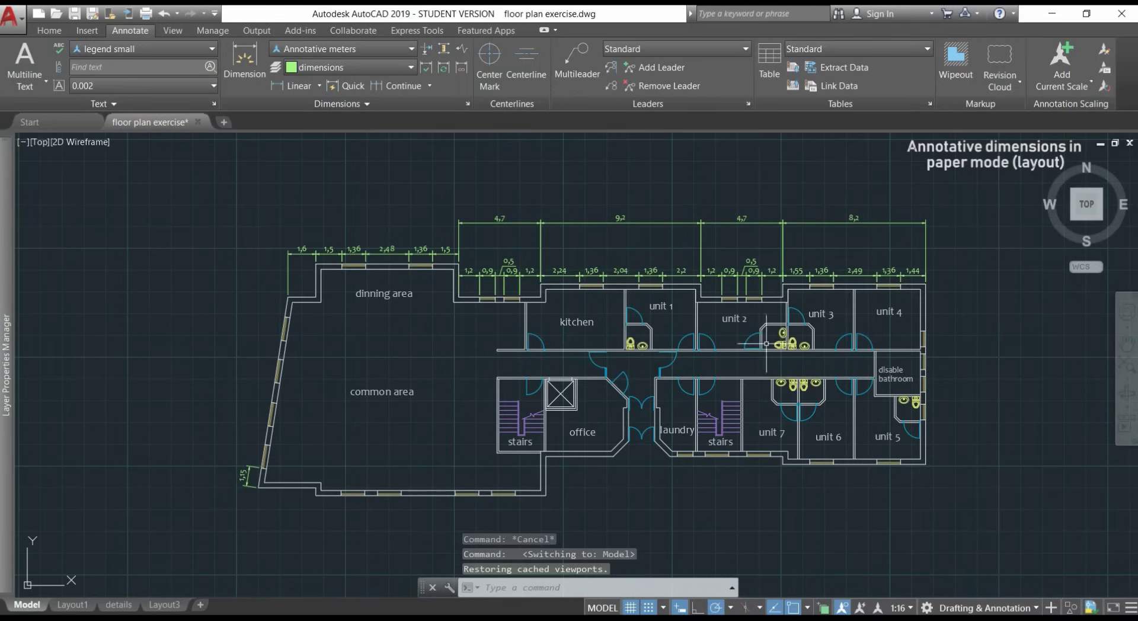
pyautogui.moveTo(962, 336); pyautogui.dragTo(238, 538, button='middle')
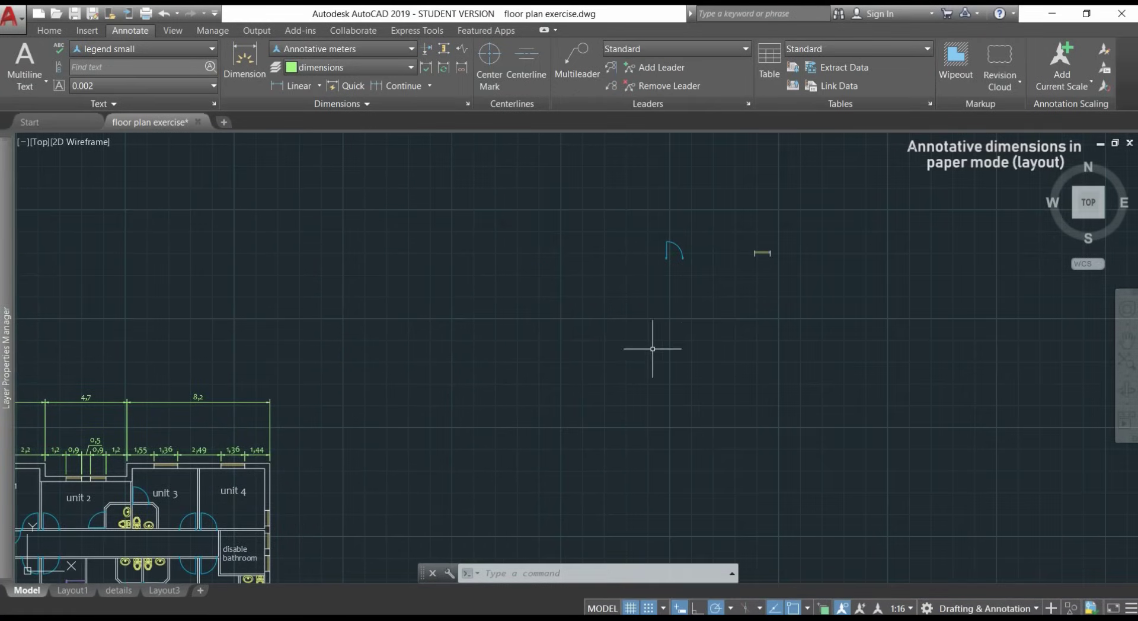
pyautogui.scroll(4, 701, 307)
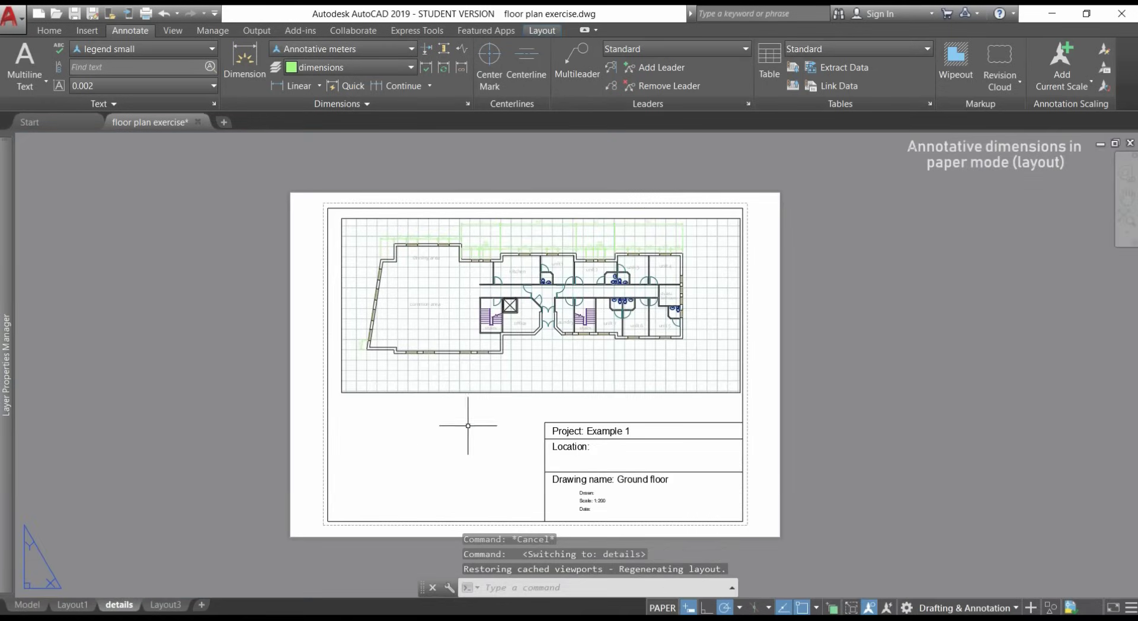
pyautogui.doubleClick(550, 366)
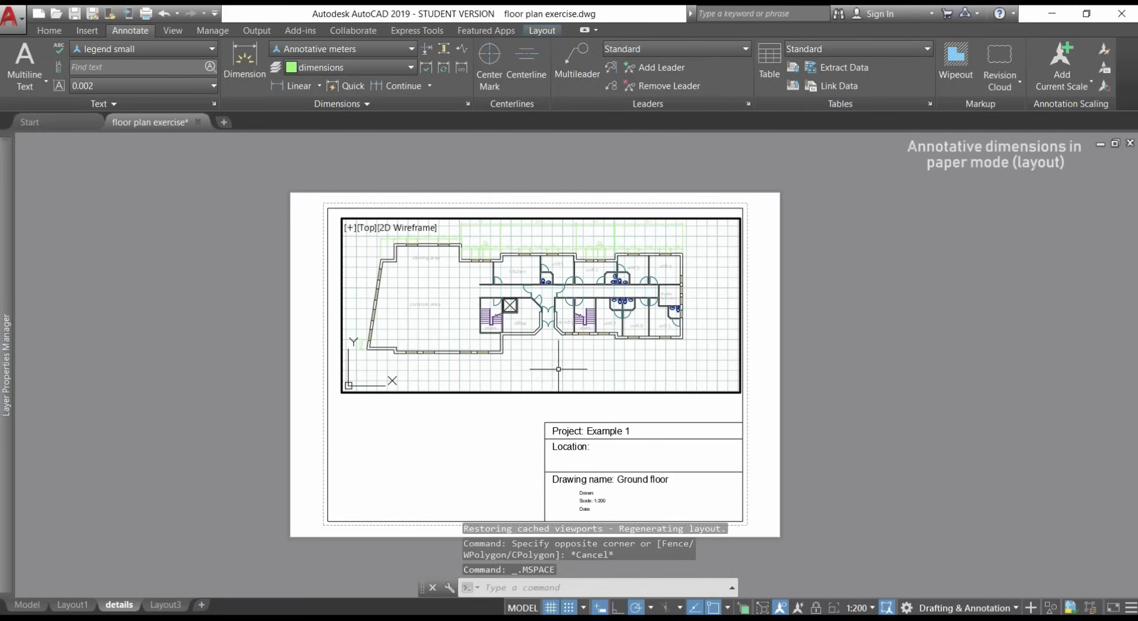
pyautogui.moveTo(702, 304); pyautogui.dragTo(402, 358, button='middle')
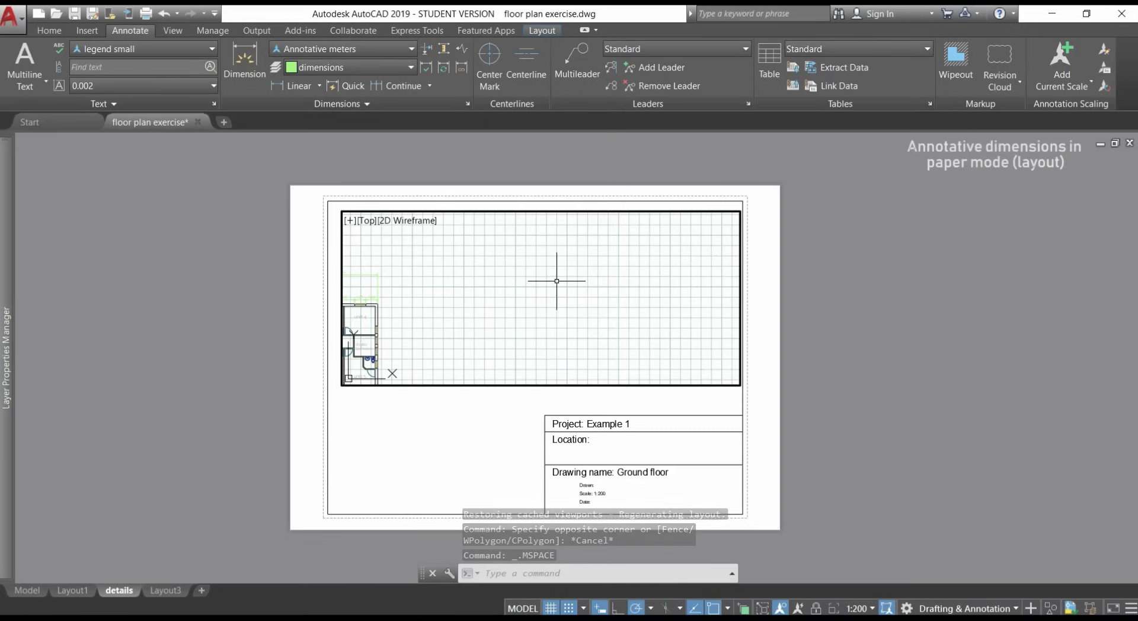
pyautogui.moveTo(604, 282); pyautogui.dragTo(480, 346, button='middle')
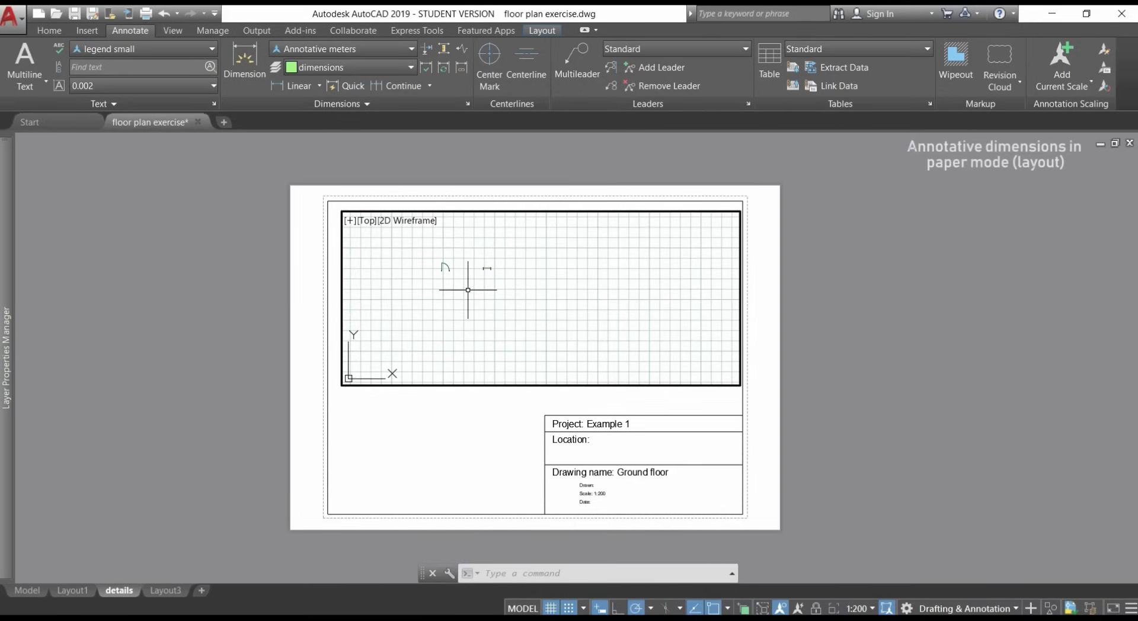
pyautogui.moveTo(470, 287); pyautogui.dragTo(414, 331, button='middle')
pyautogui.scroll(4, 414, 331)
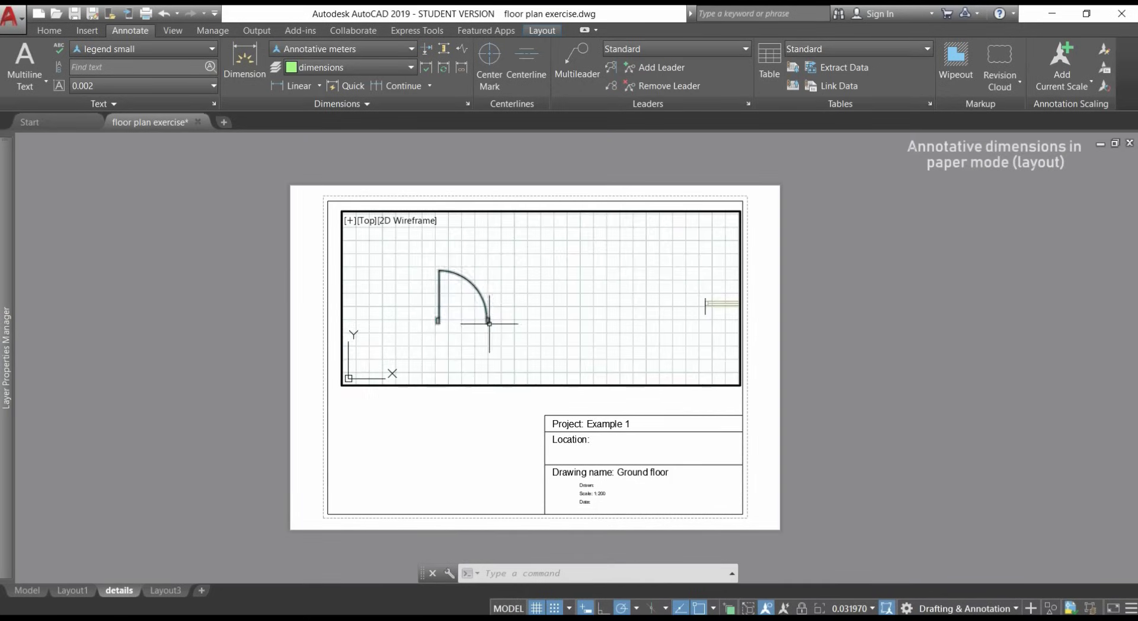
pyautogui.scroll(2, 483, 320)
pyautogui.scroll(2, 468, 256)
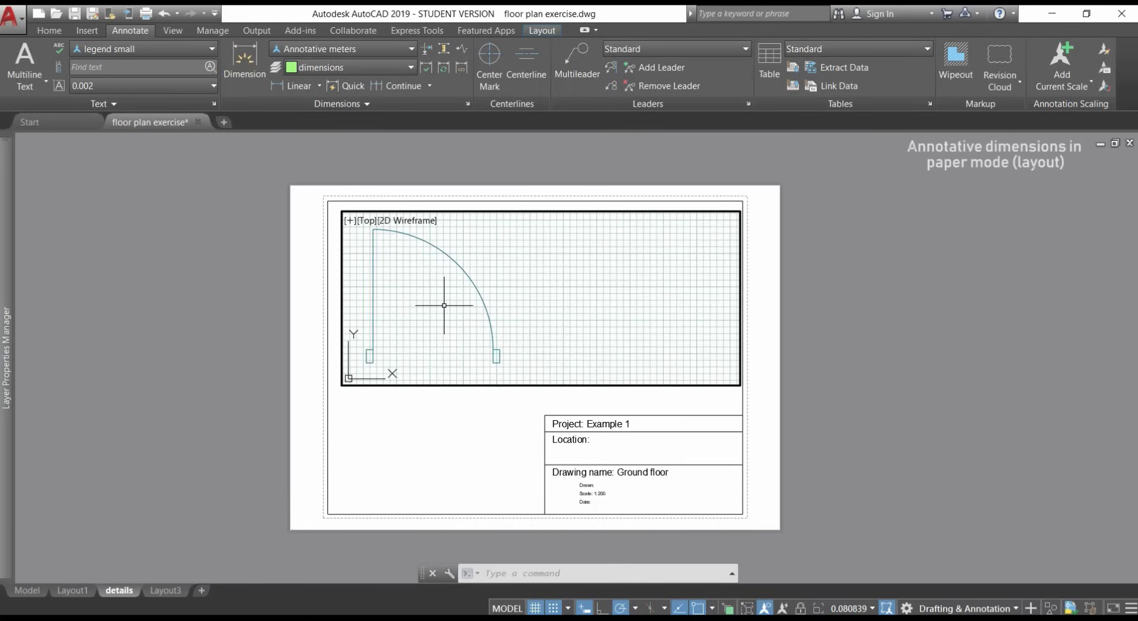
# Step: Set the details layout's viewport scale to 1:16 and return to paper space
pyautogui.click(872, 608)
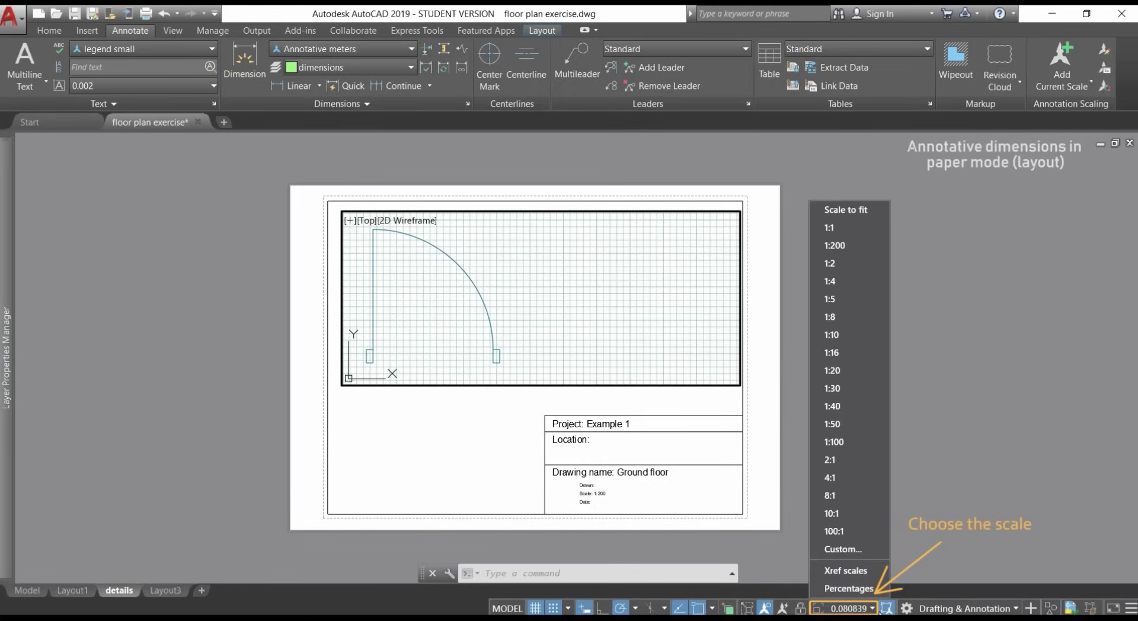
pyautogui.click(845, 352)
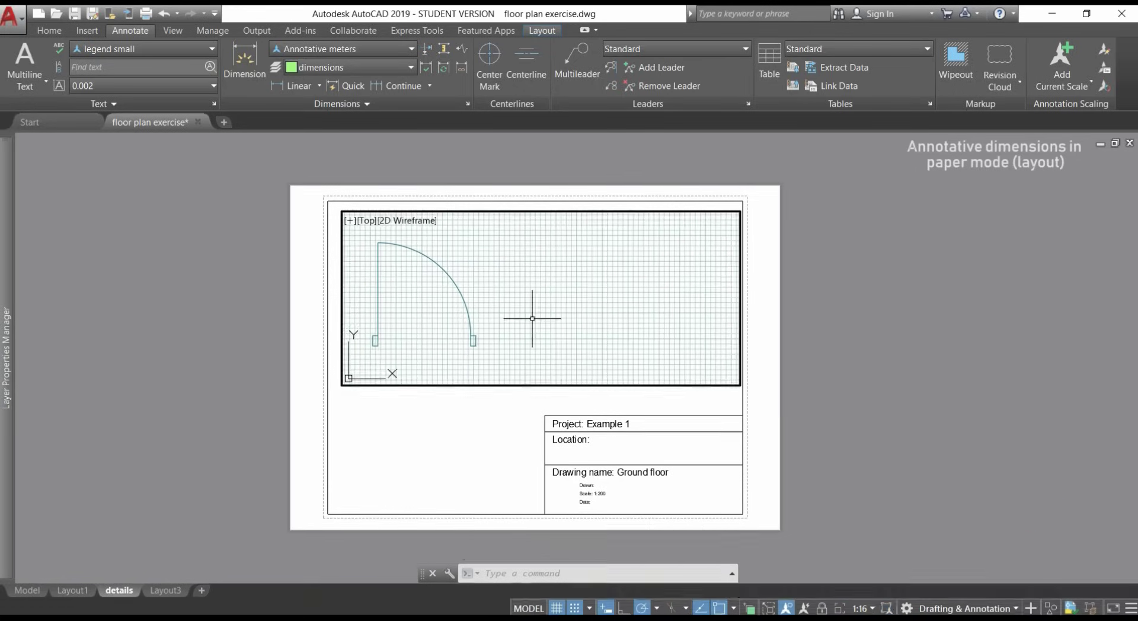
pyautogui.doubleClick(503, 413)
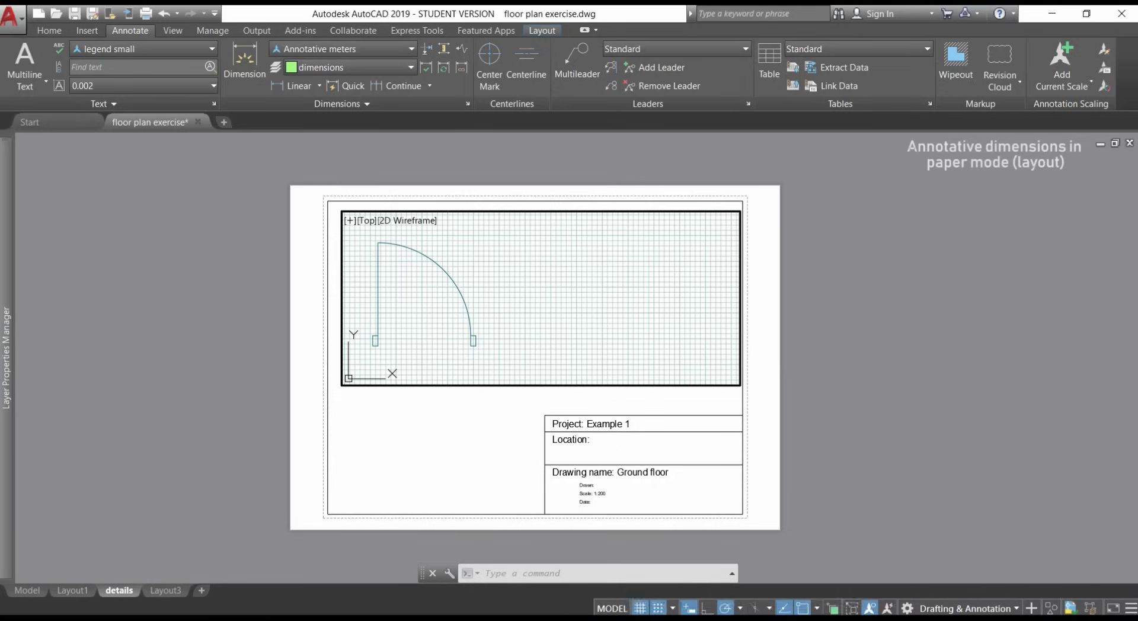